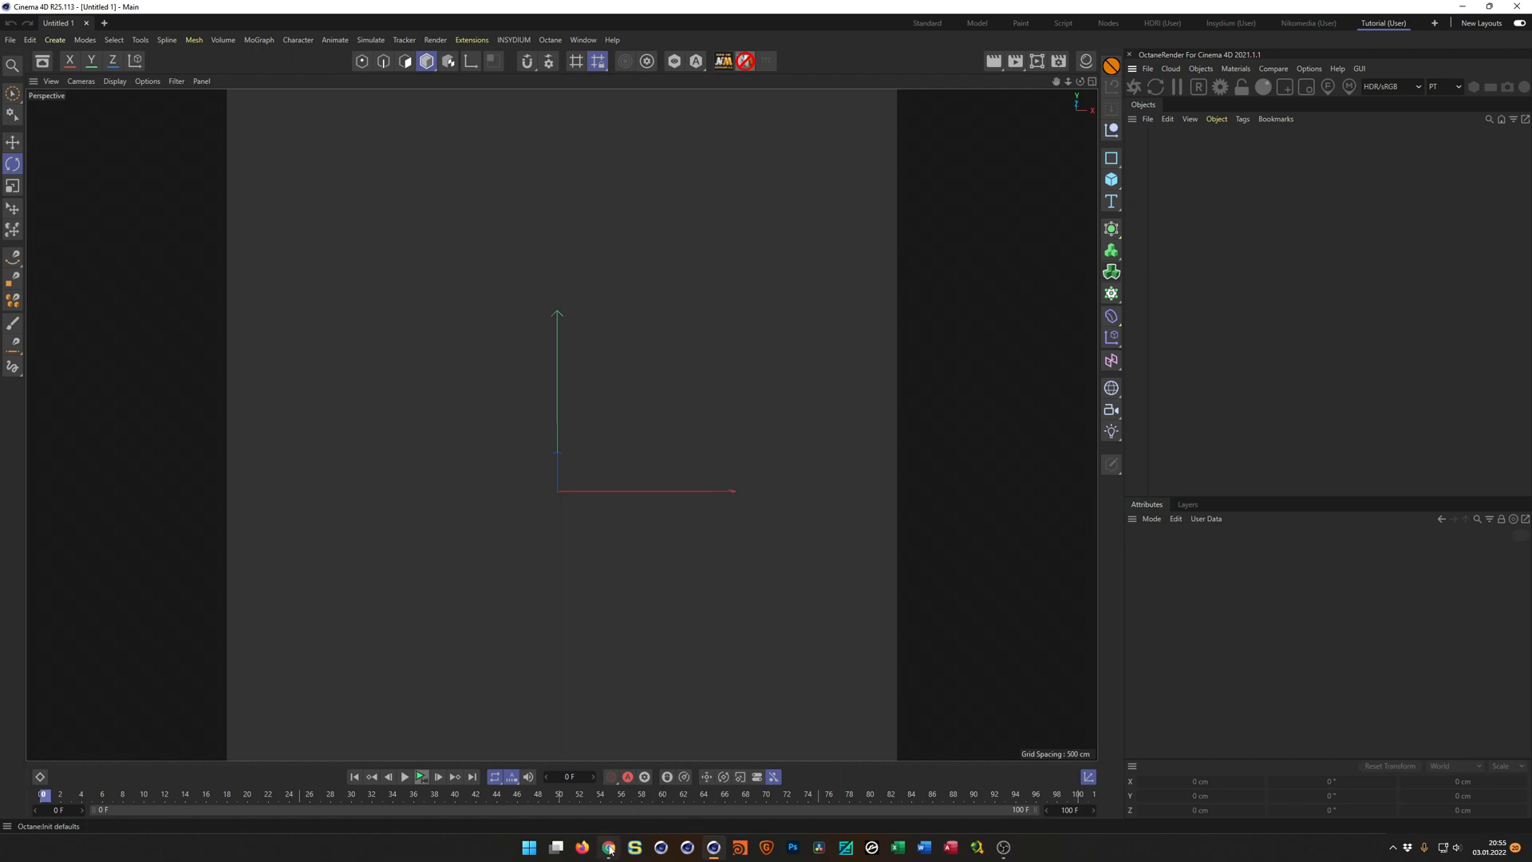
# Switch to the browser and review the ZIPPING TOGETHER (C4D Tutorial Preview) video, then return to Cinema 4D.
pyautogui.click(608, 846)
pyautogui.click(772, 503)
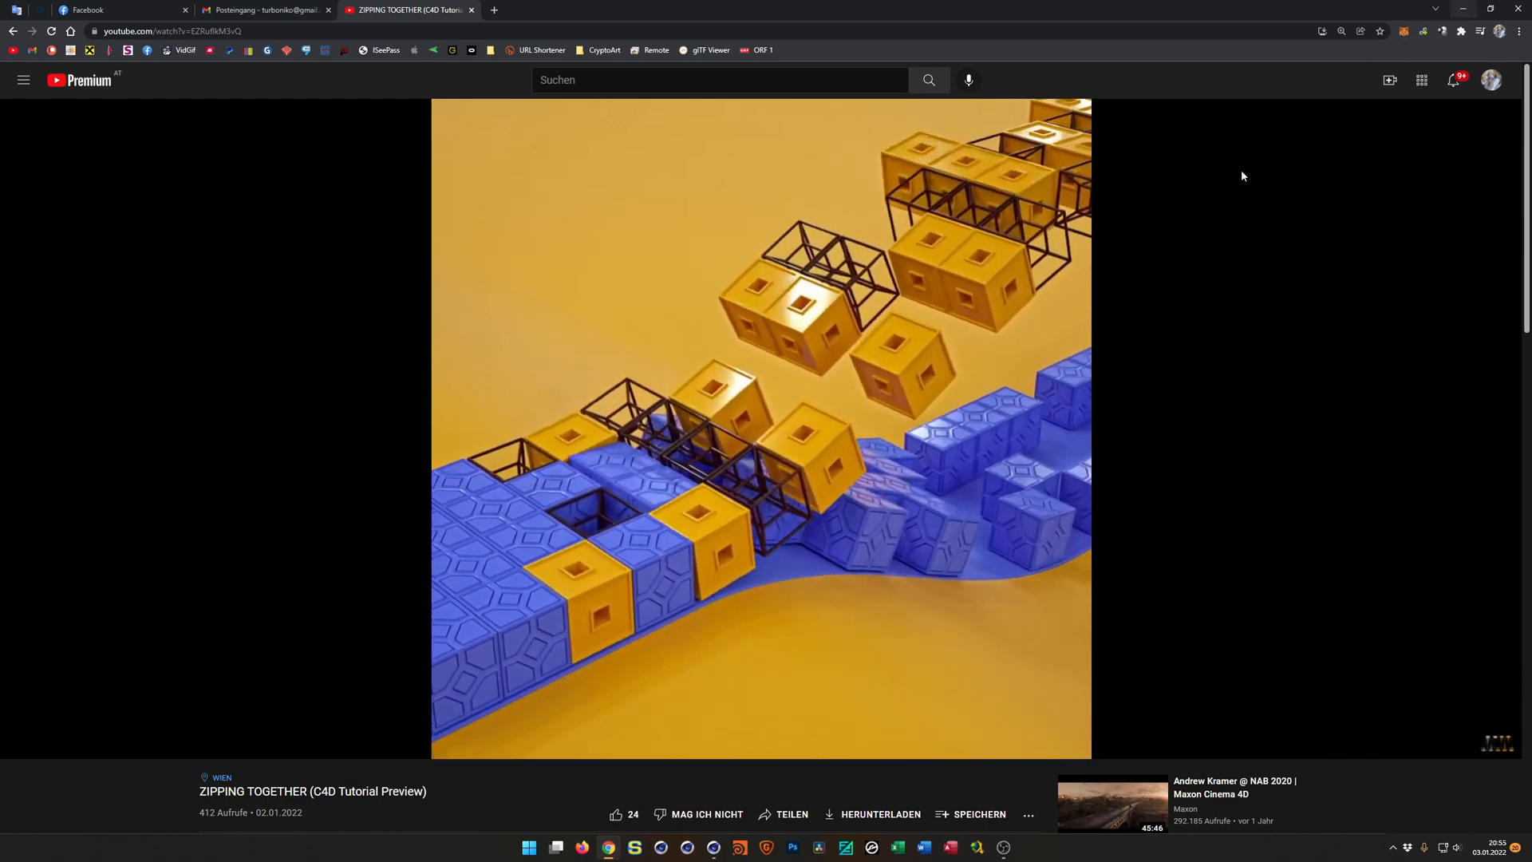
pyautogui.click(670, 529)
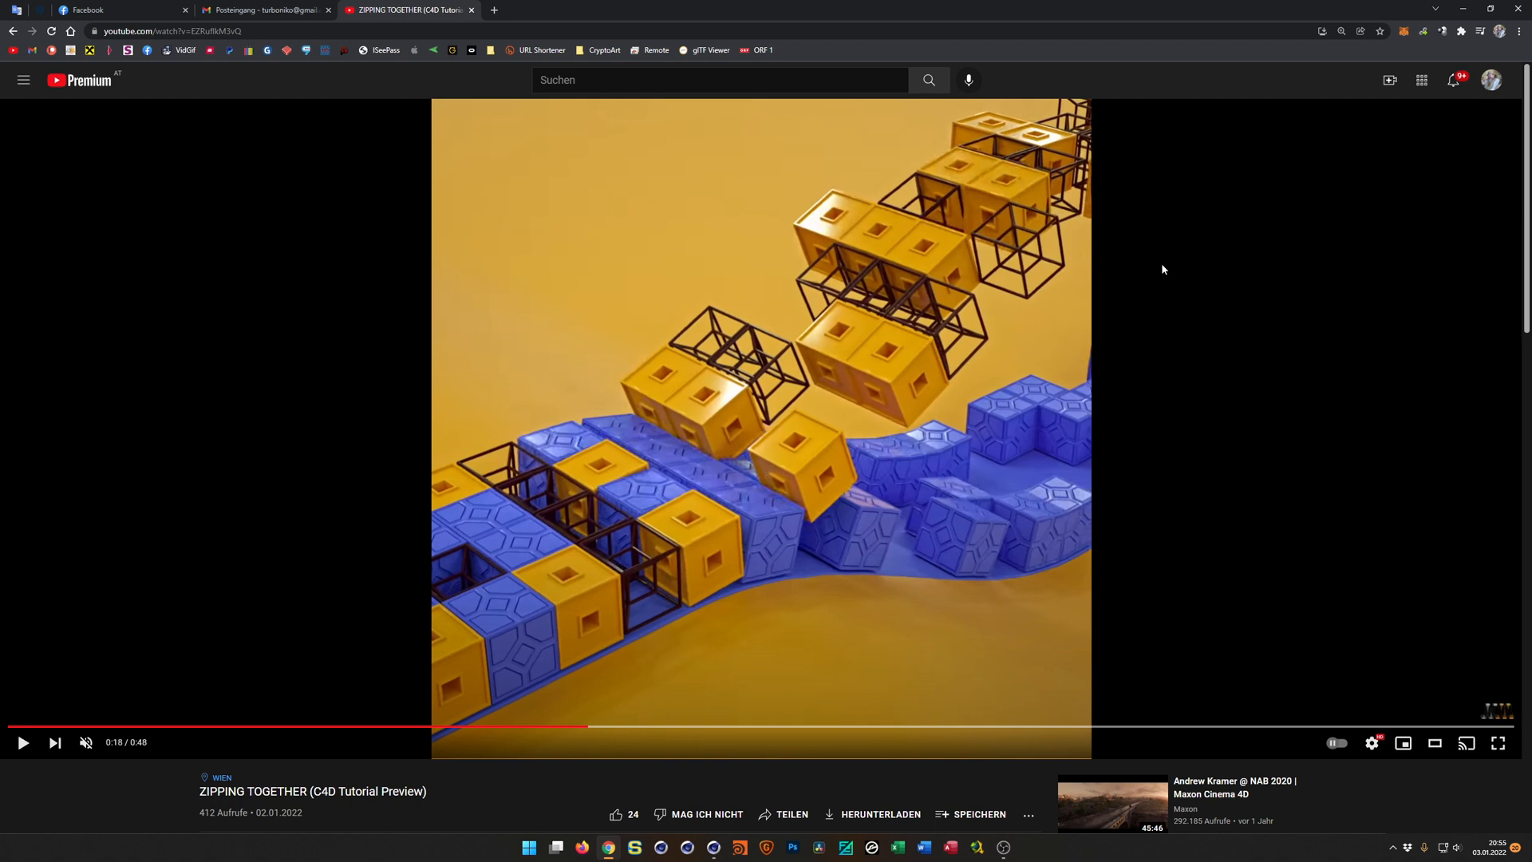
pyautogui.hotkey('alt', 'Tab')
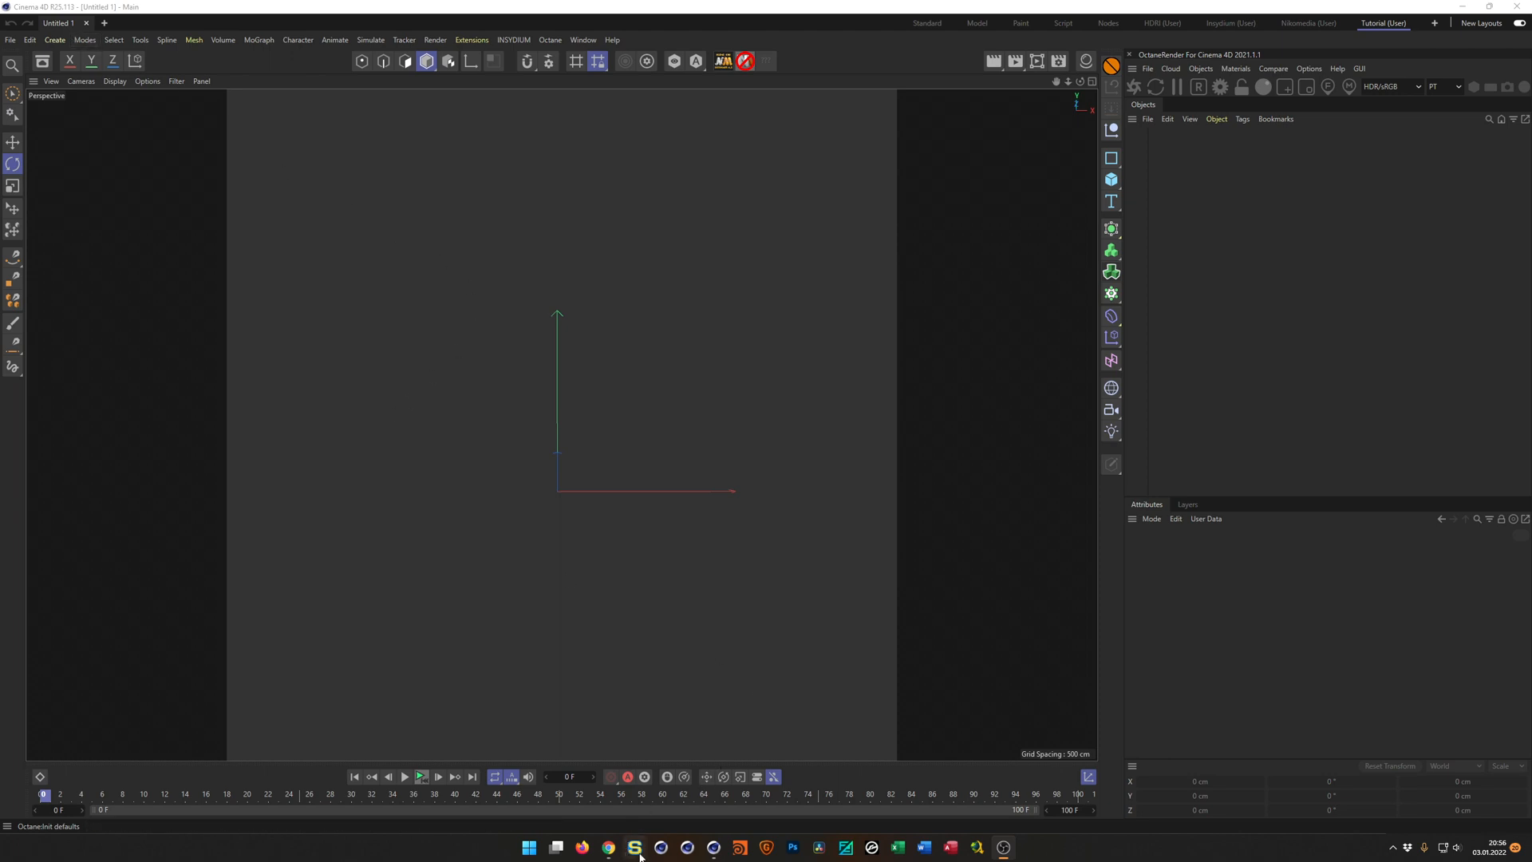
pyautogui.click(608, 847)
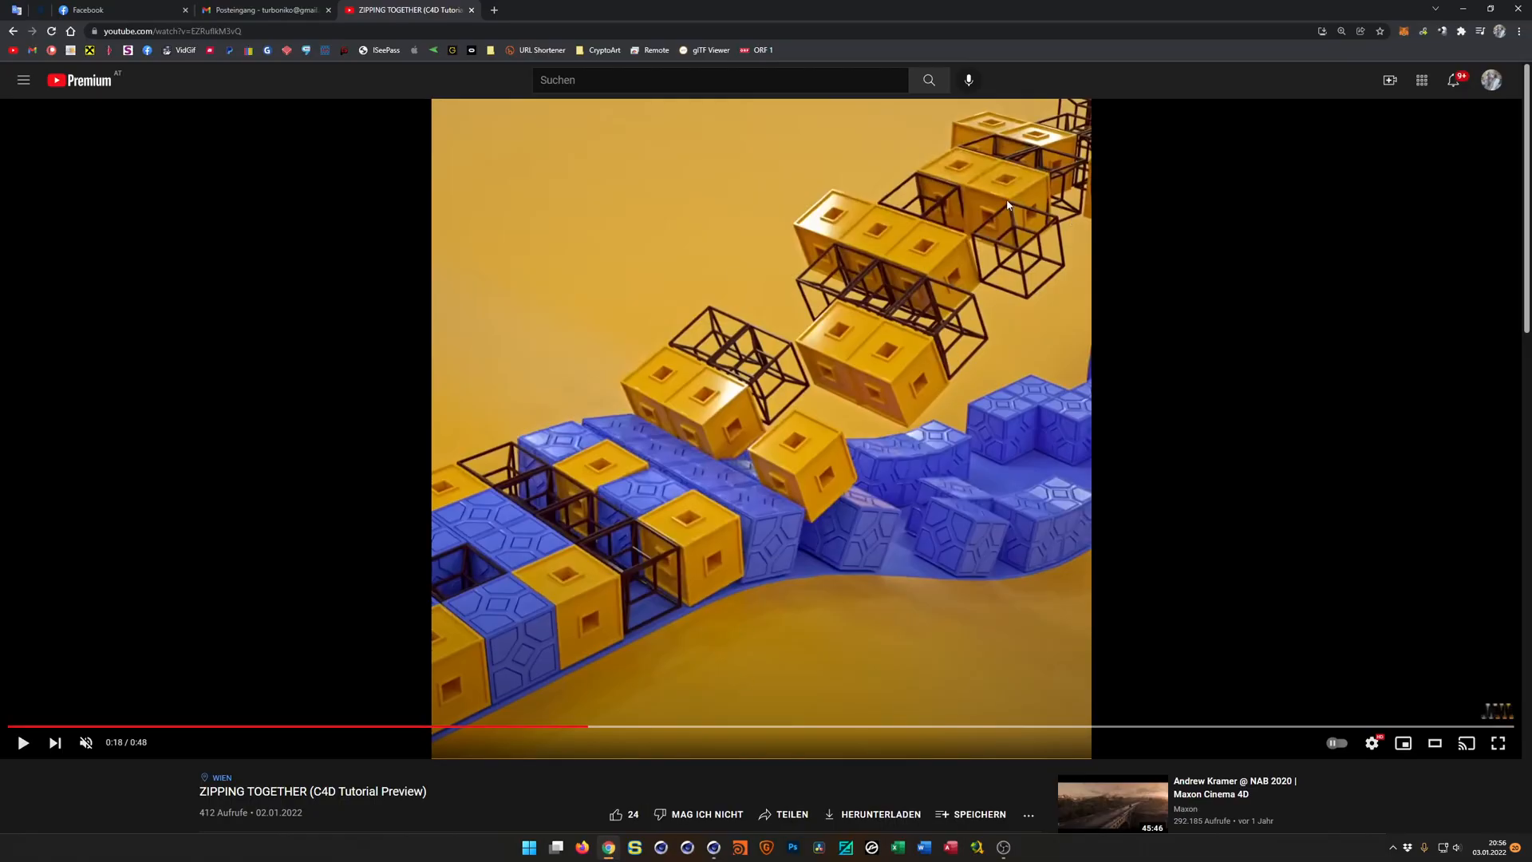
pyautogui.click(1464, 9)
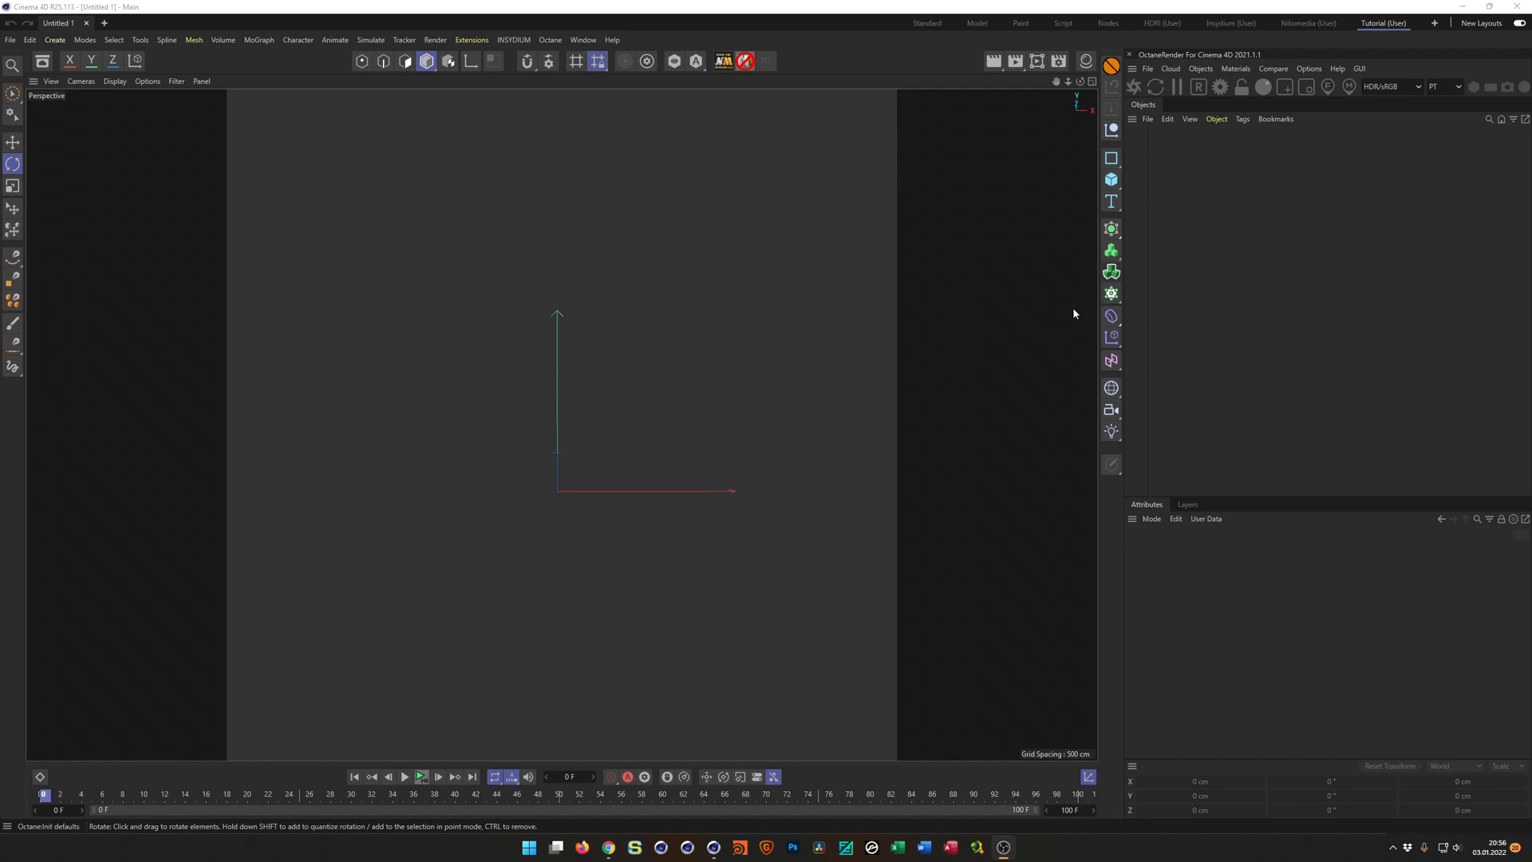
# Add a MoSpline object and rotate its heading to -90° so it runs along the X axis.
pyautogui.click(1113, 294)
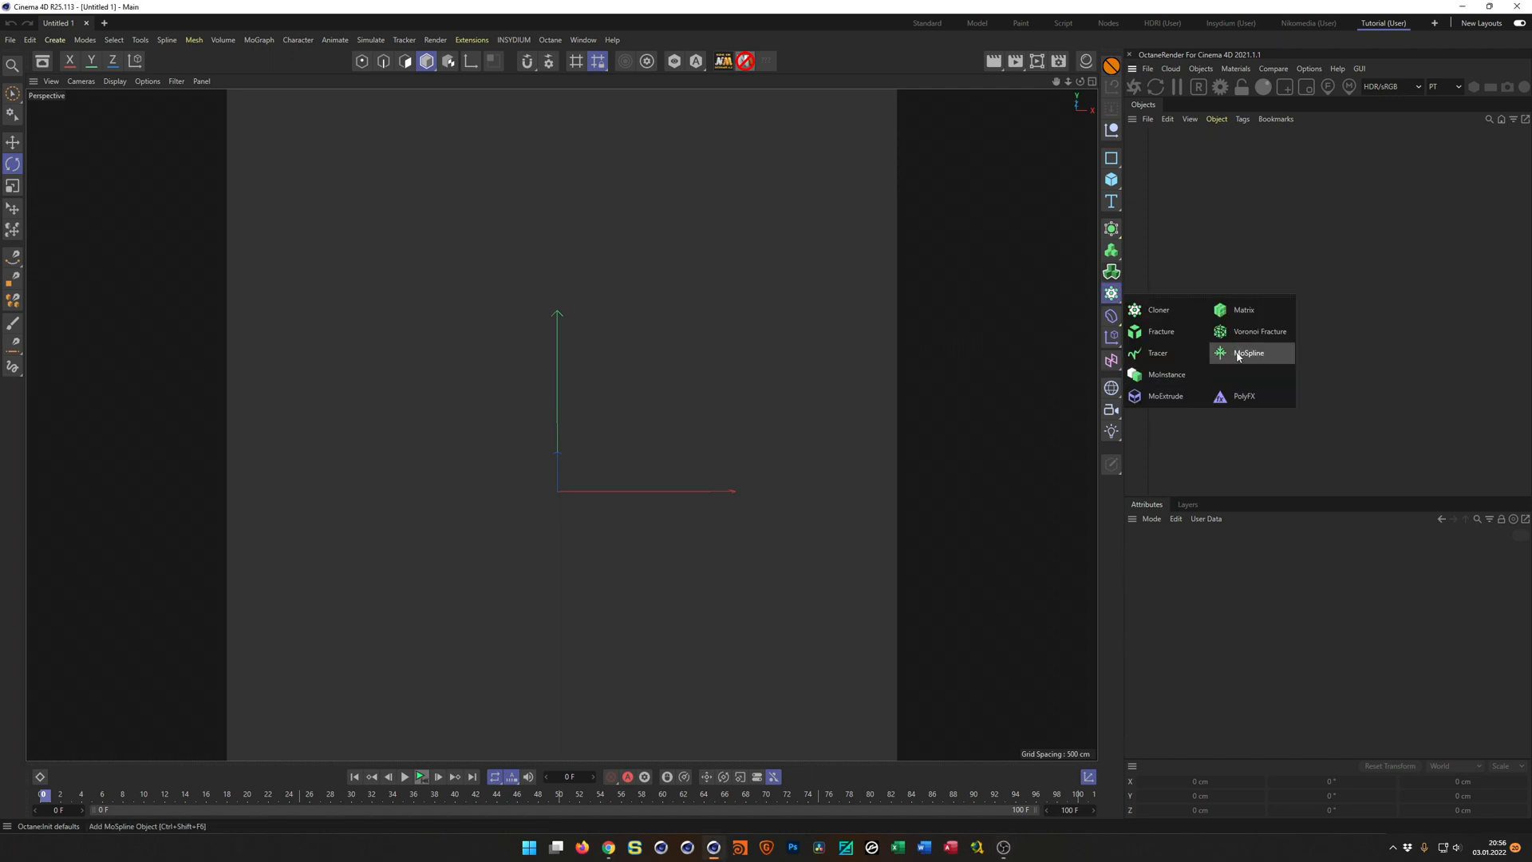
pyautogui.click(1247, 353)
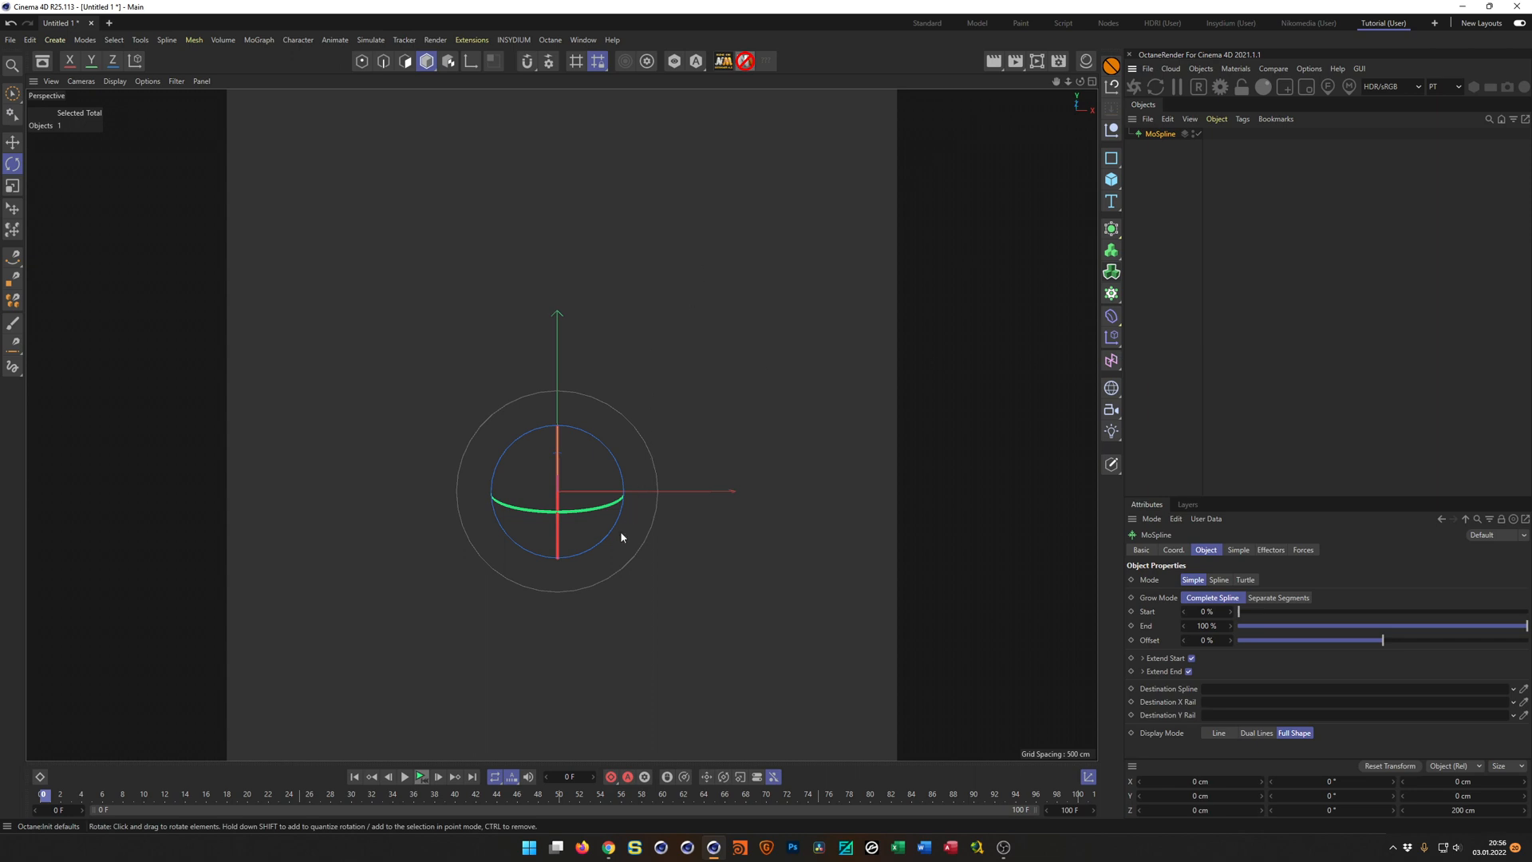
pyautogui.moveTo(597, 508); pyautogui.dragTo(526, 500)
pyautogui.keyDown('alt'); pyautogui.moveTo(626, 503); pyautogui.dragTo(666, 480, button='right'); pyautogui.keyUp('alt')
pyautogui.keyDown('alt'); pyautogui.moveTo(694, 474); pyautogui.dragTo(751, 470, button='middle'); pyautogui.keyUp('alt')
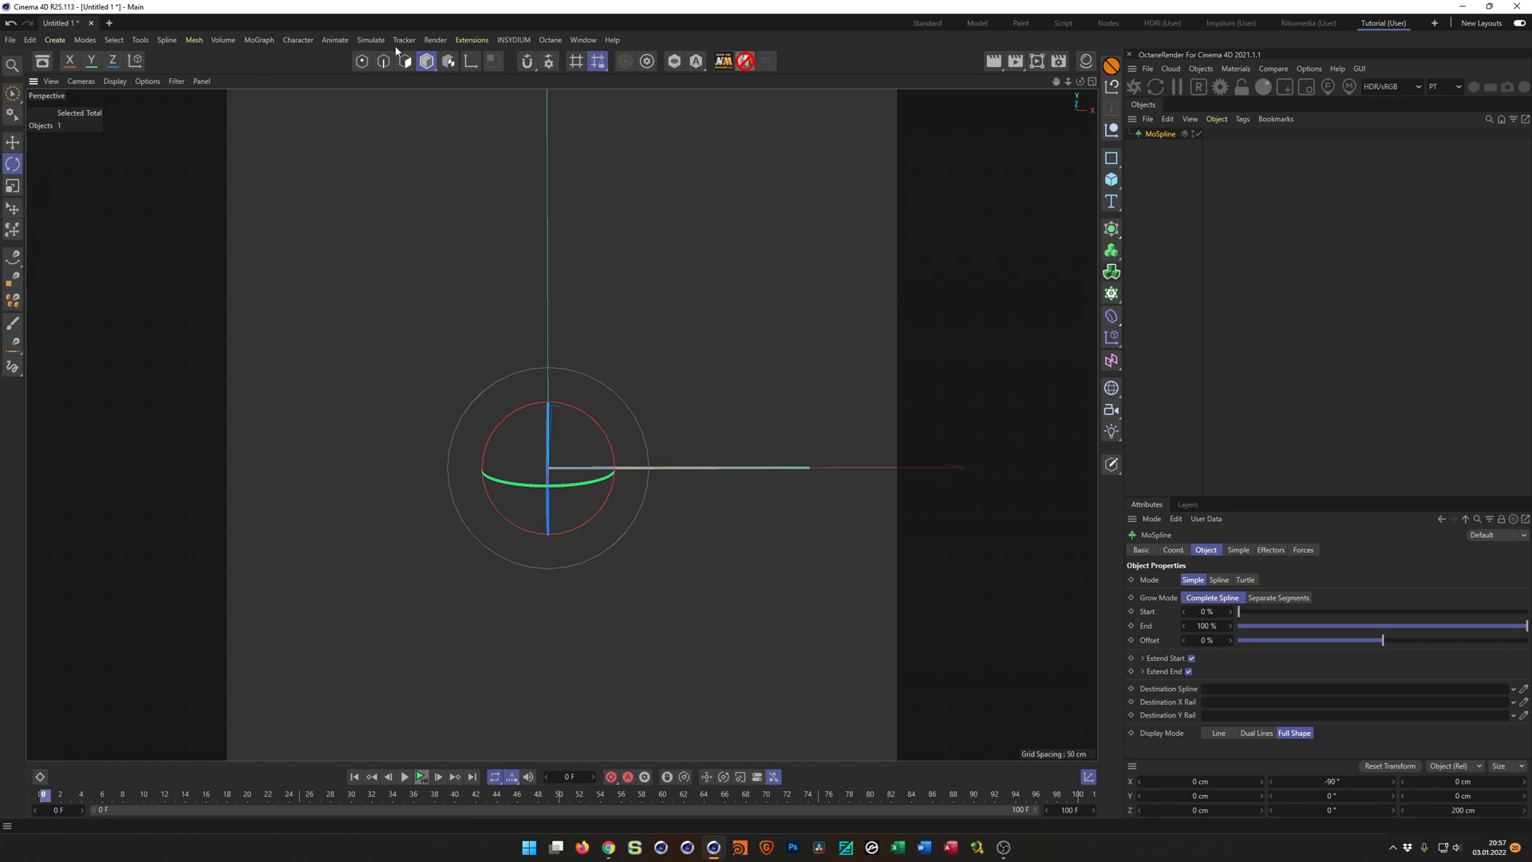
pyautogui.keyDown('alt'); pyautogui.moveTo(578, 470); pyautogui.dragTo(604, 475, button='middle'); pyautogui.keyUp('alt')
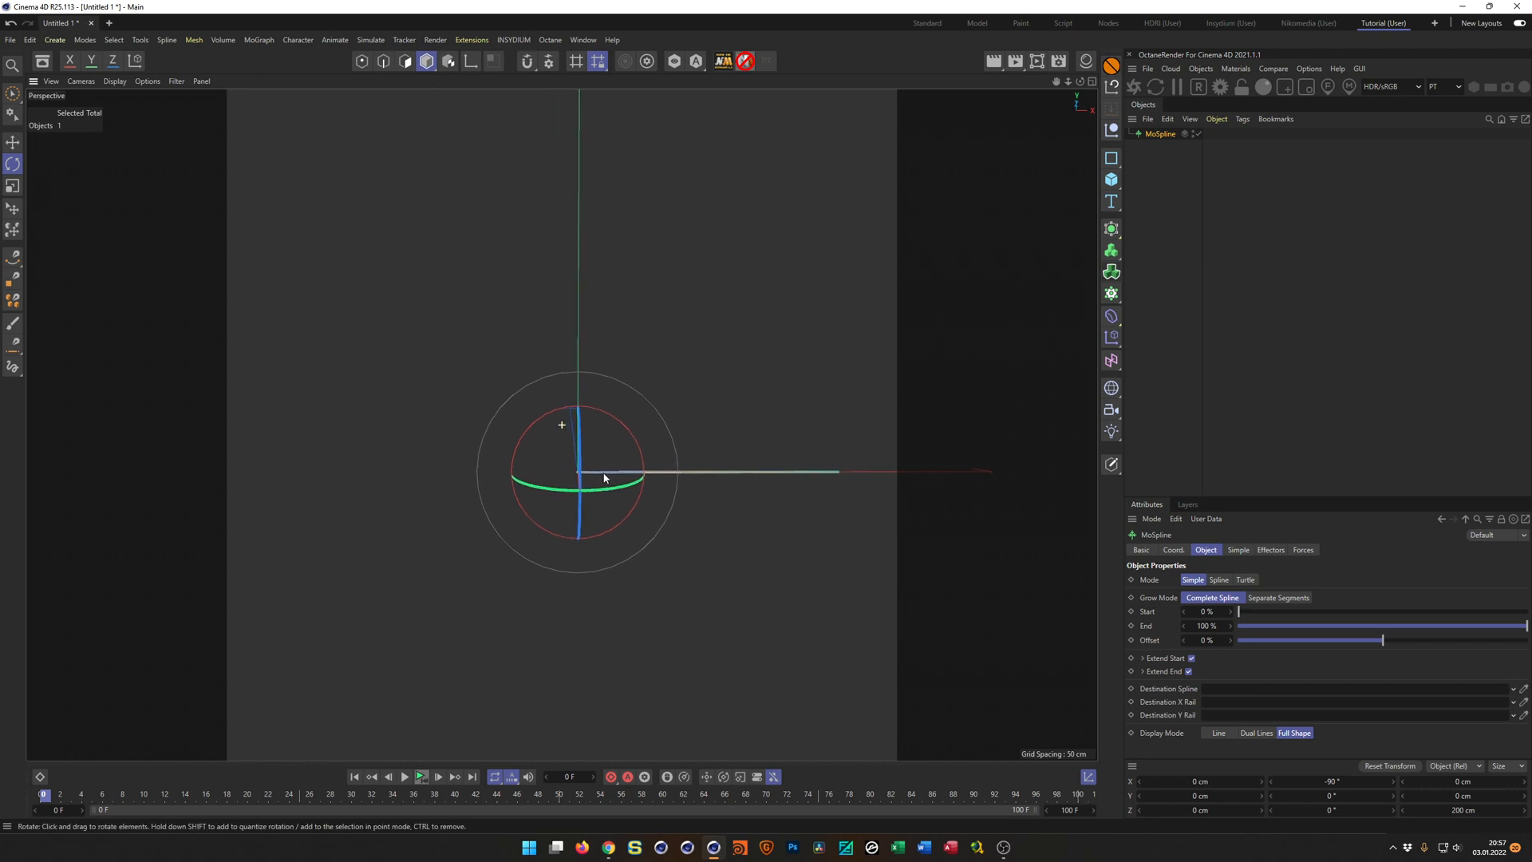
pyautogui.keyDown('alt'); pyautogui.moveTo(597, 472); pyautogui.dragTo(565, 471); pyautogui.keyUp('alt')
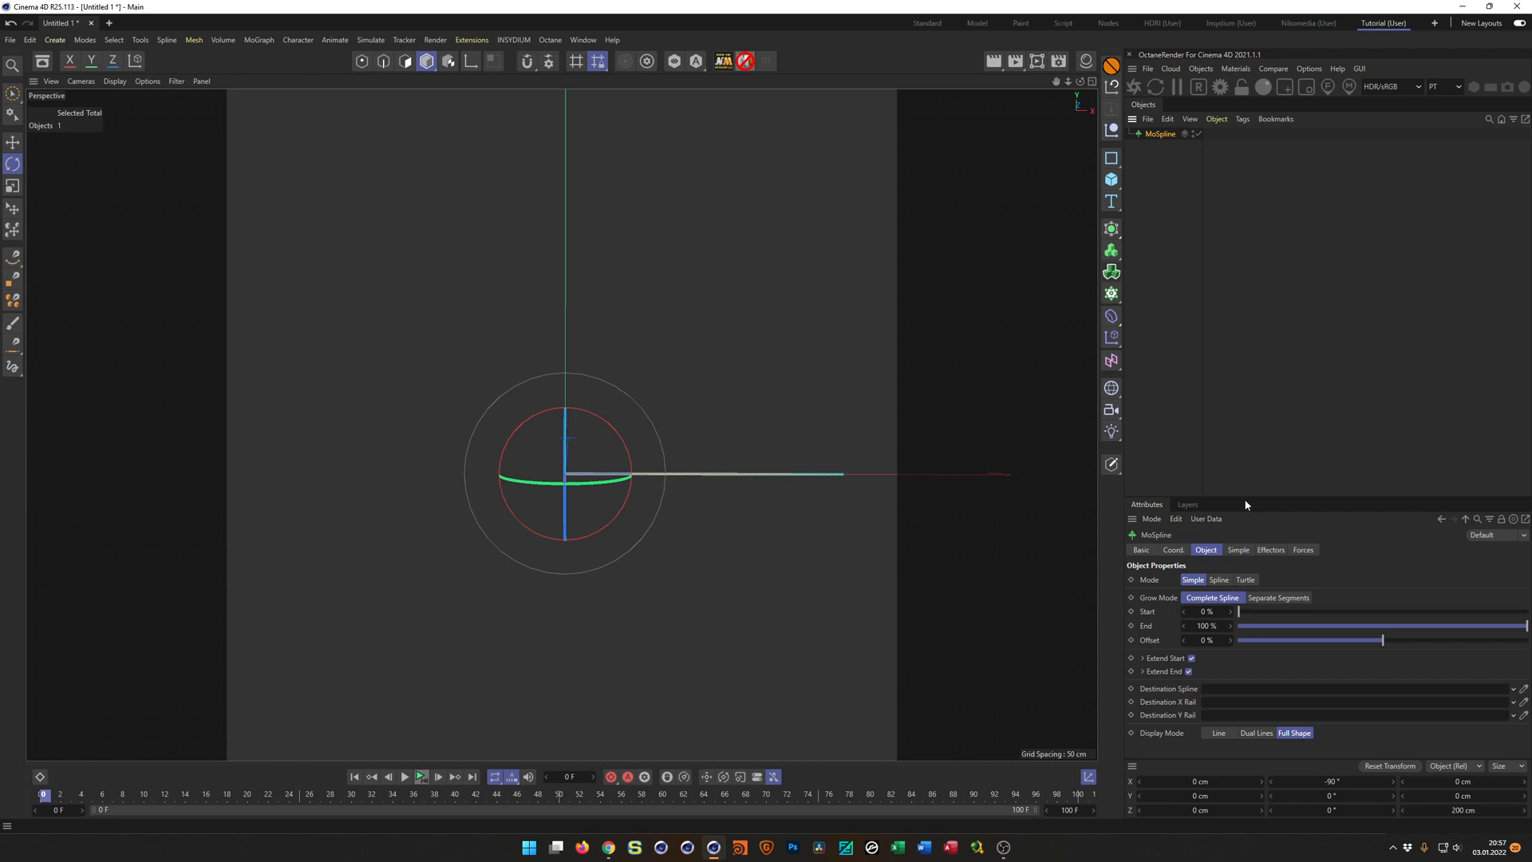
# Set the MoSpline's length to 400 cm.
pyautogui.moveTo(1247, 496); pyautogui.dragTo(1263, 390)
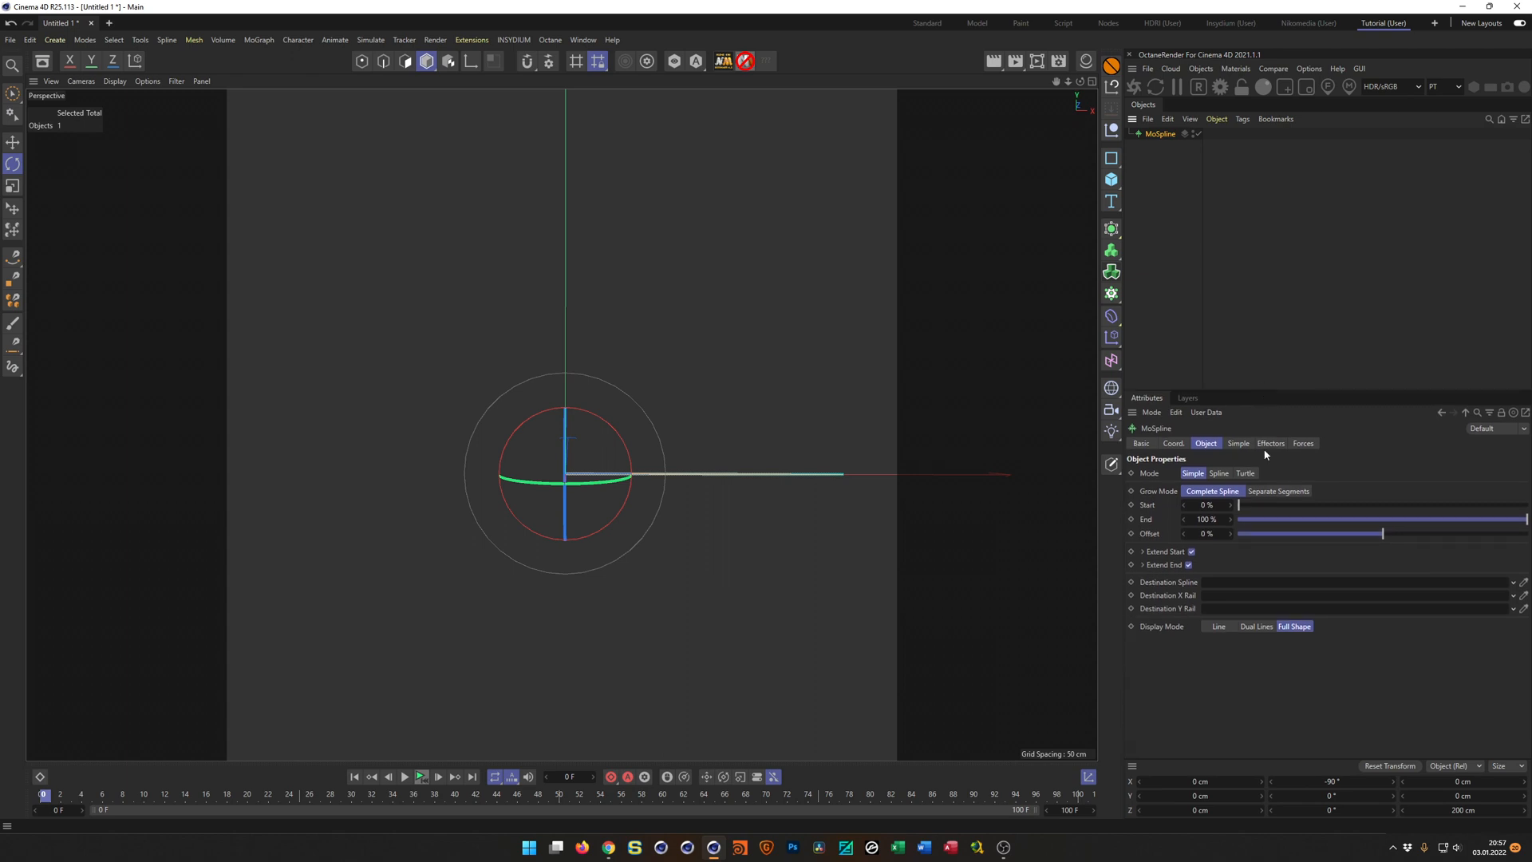
pyautogui.click(1240, 445)
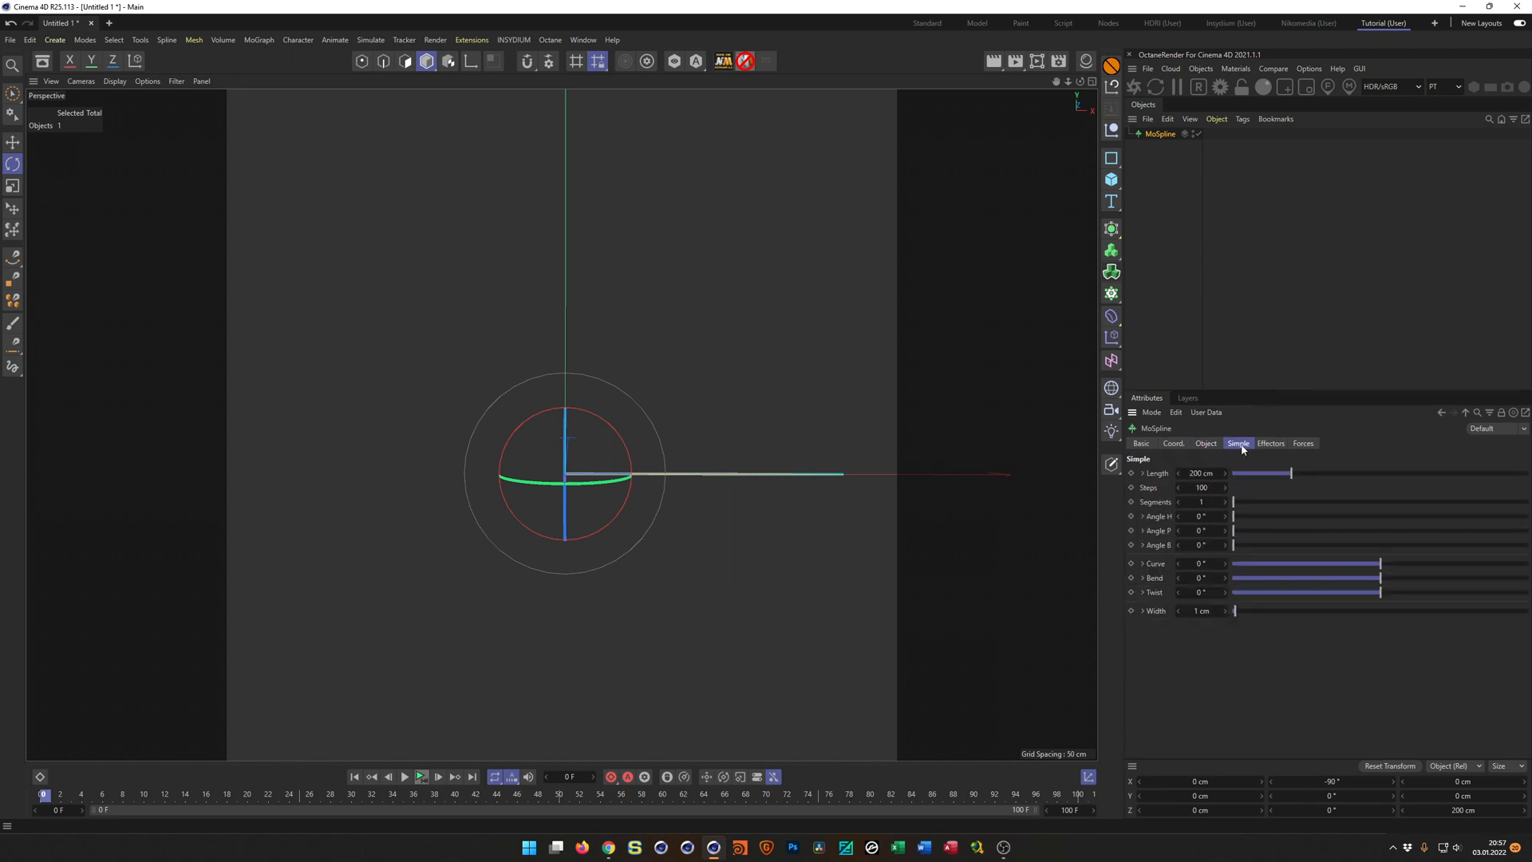
pyautogui.click(1206, 473)
pyautogui.write('400')
pyautogui.press('Return')
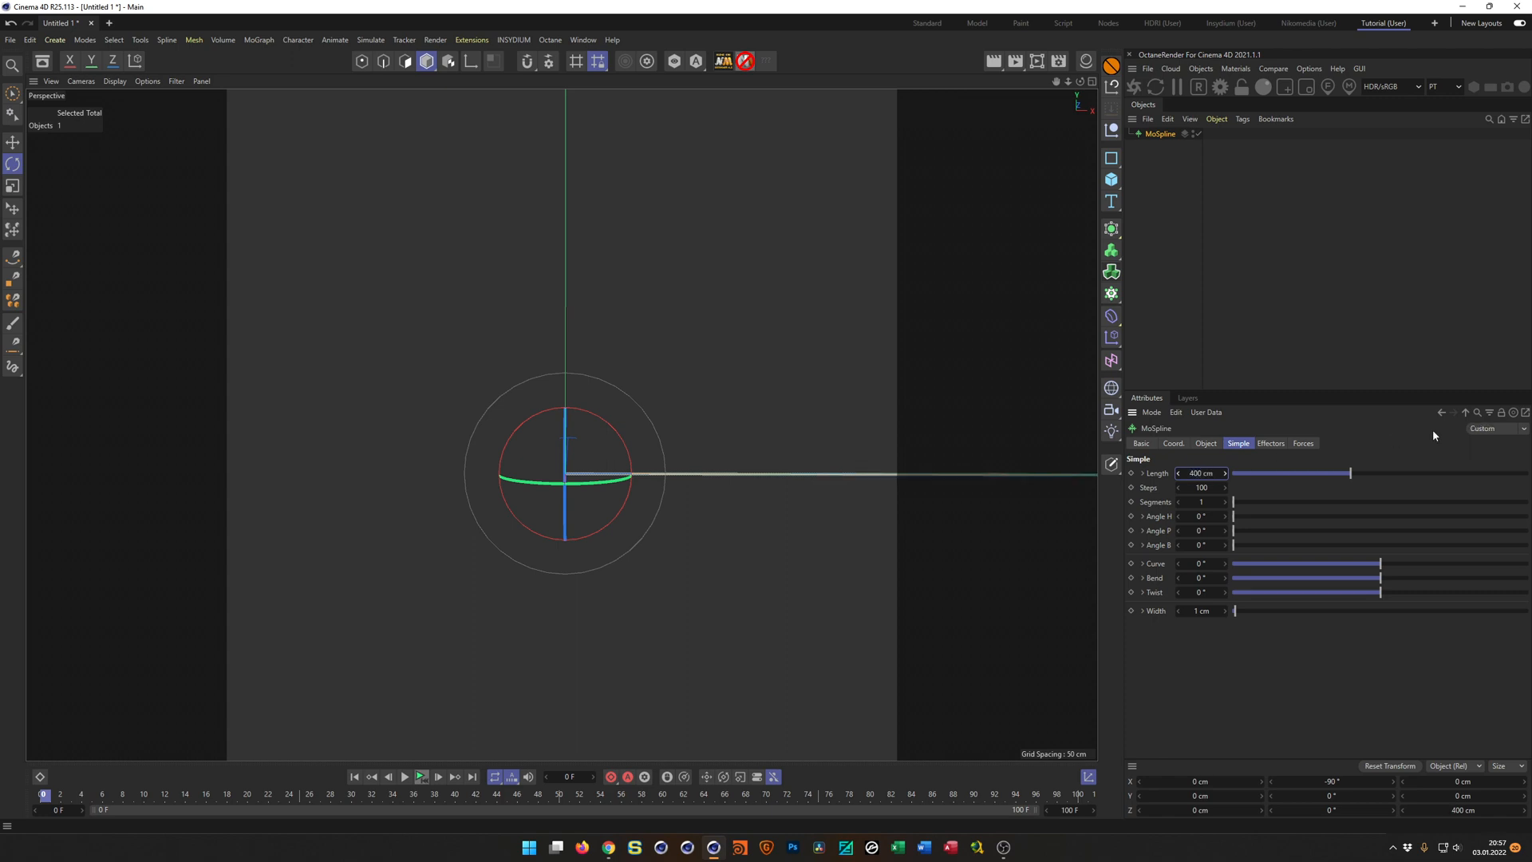
# Center the MoSpline on the origin by setting its X position to -200 cm.
pyautogui.click(1172, 444)
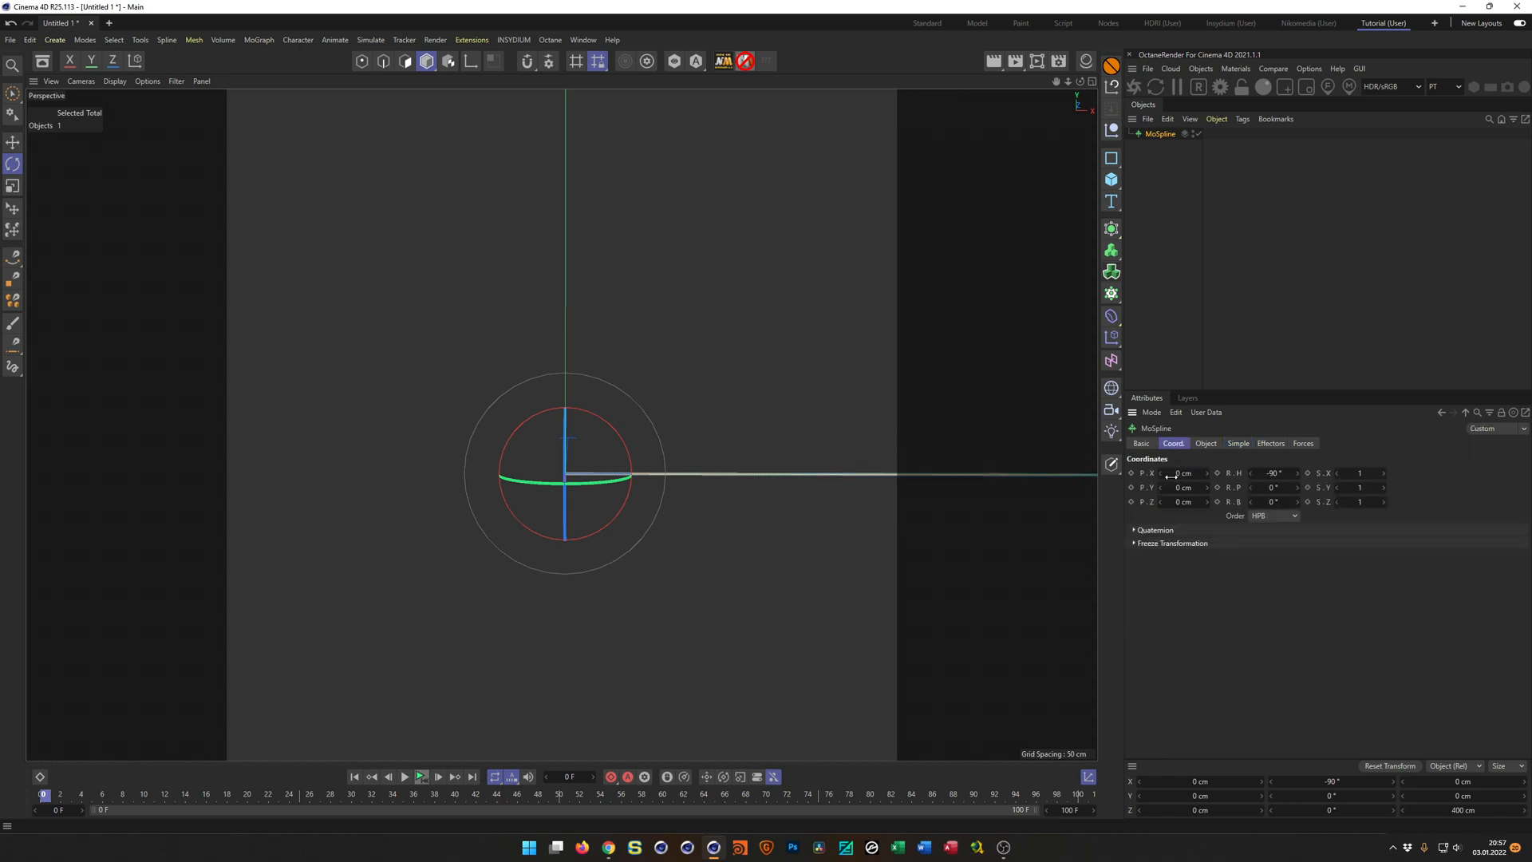
pyautogui.click(1184, 473)
pyautogui.write('-200')
pyautogui.press('Return')
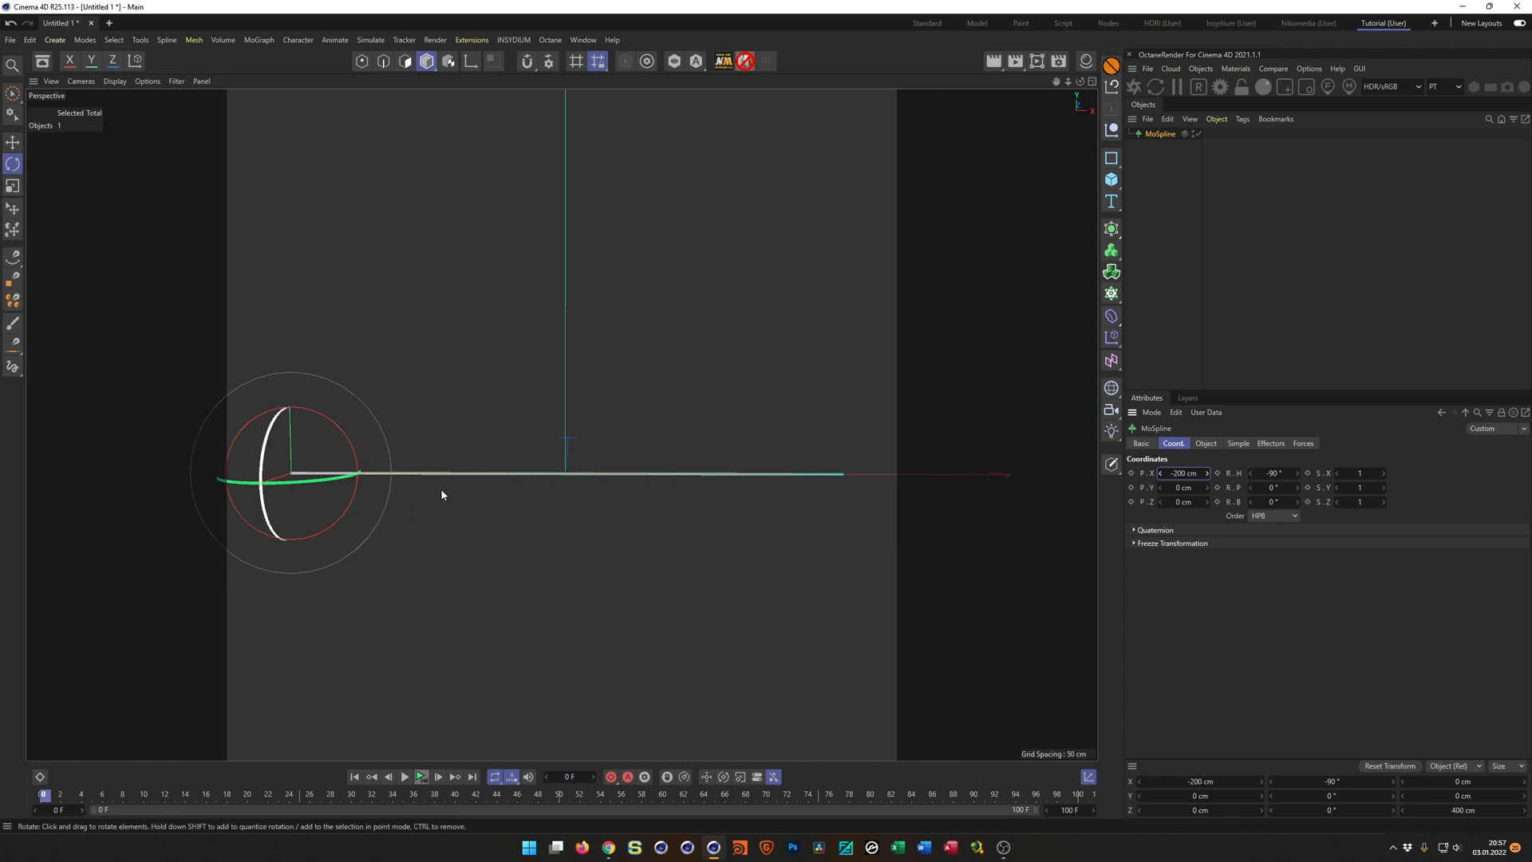
pyautogui.keyDown('alt'); pyautogui.moveTo(657, 489); pyautogui.dragTo(626, 485); pyautogui.keyUp('alt')
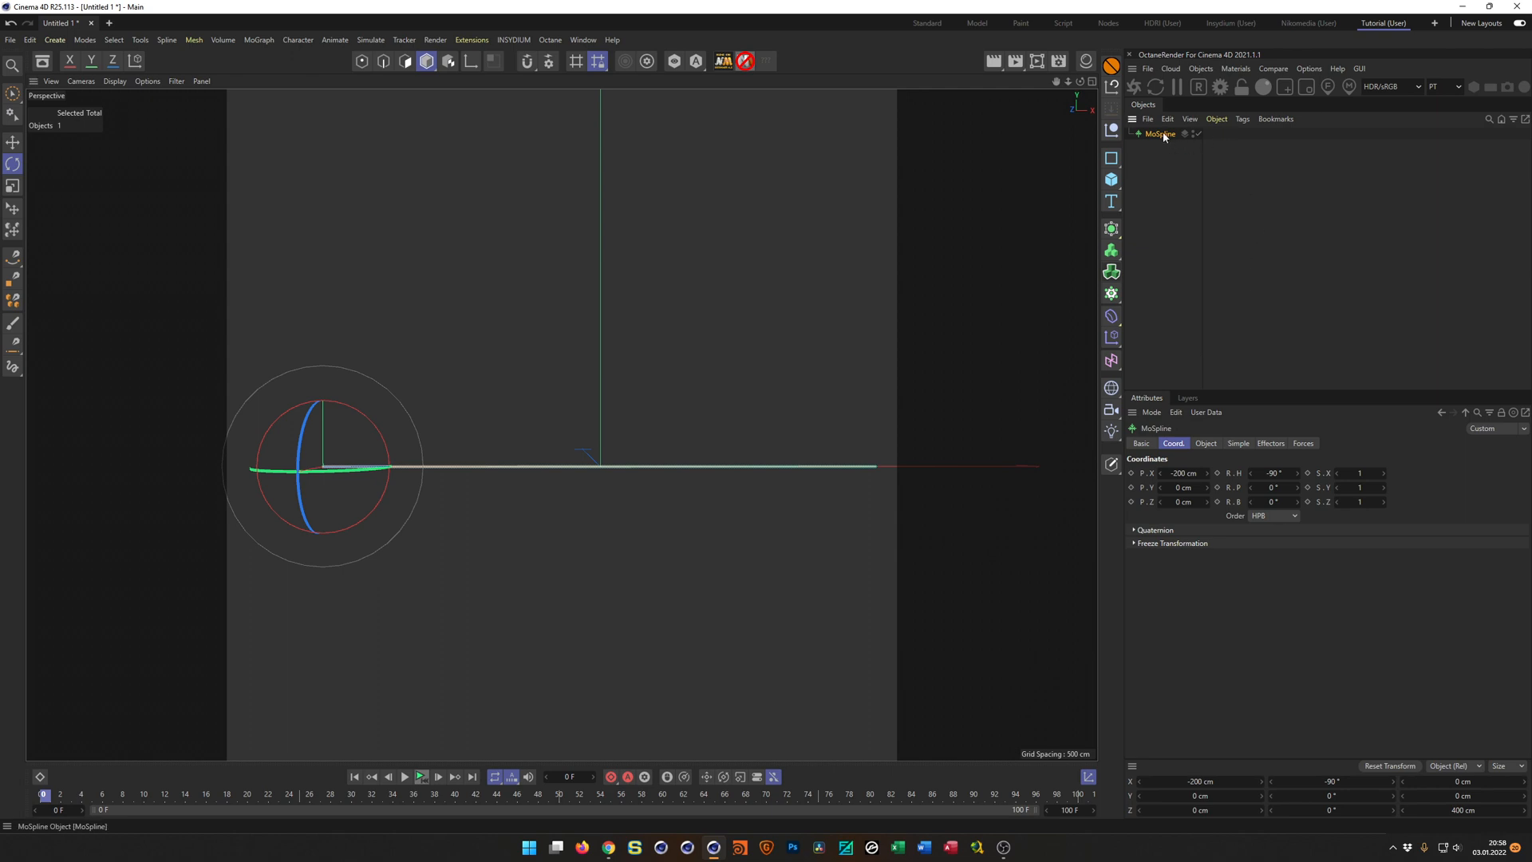
# Add a Plain effector to the MoSpline and check that it is assigned in the spline's effectors.
pyautogui.click(1111, 339)
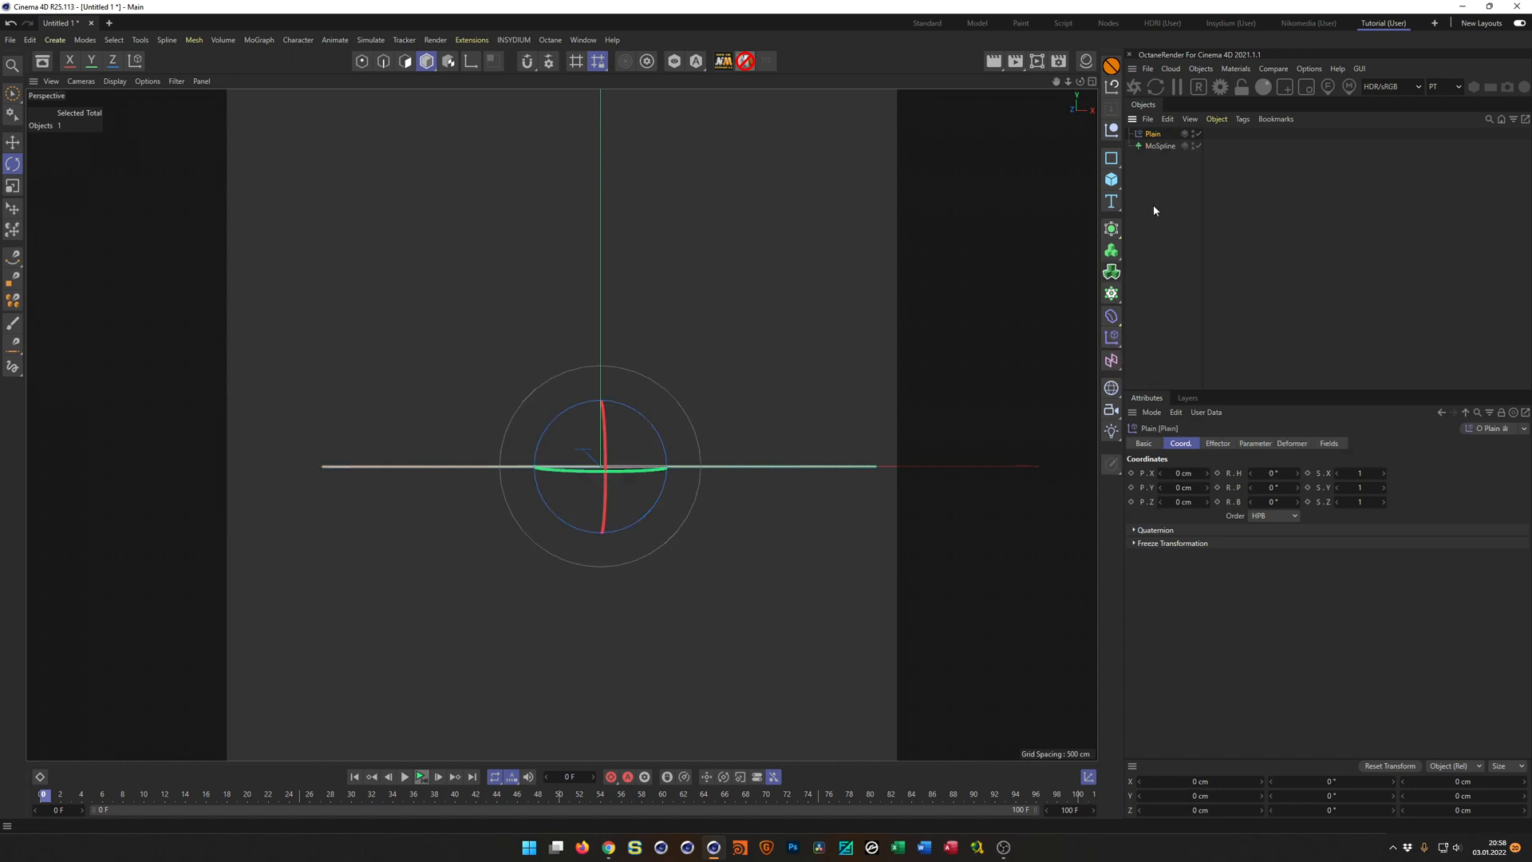
pyautogui.click(1159, 146)
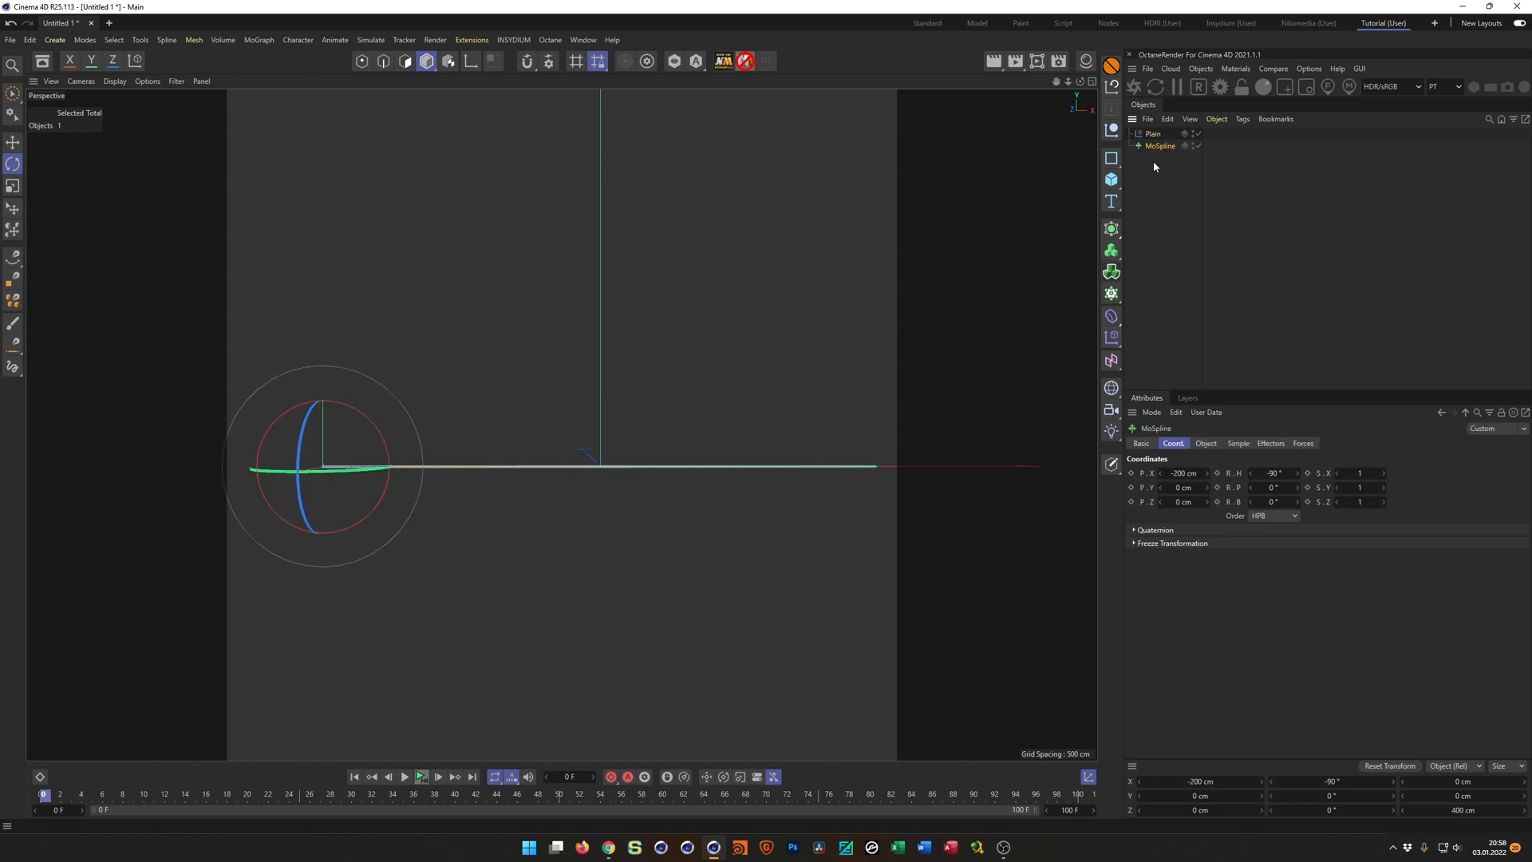
pyautogui.click(1270, 444)
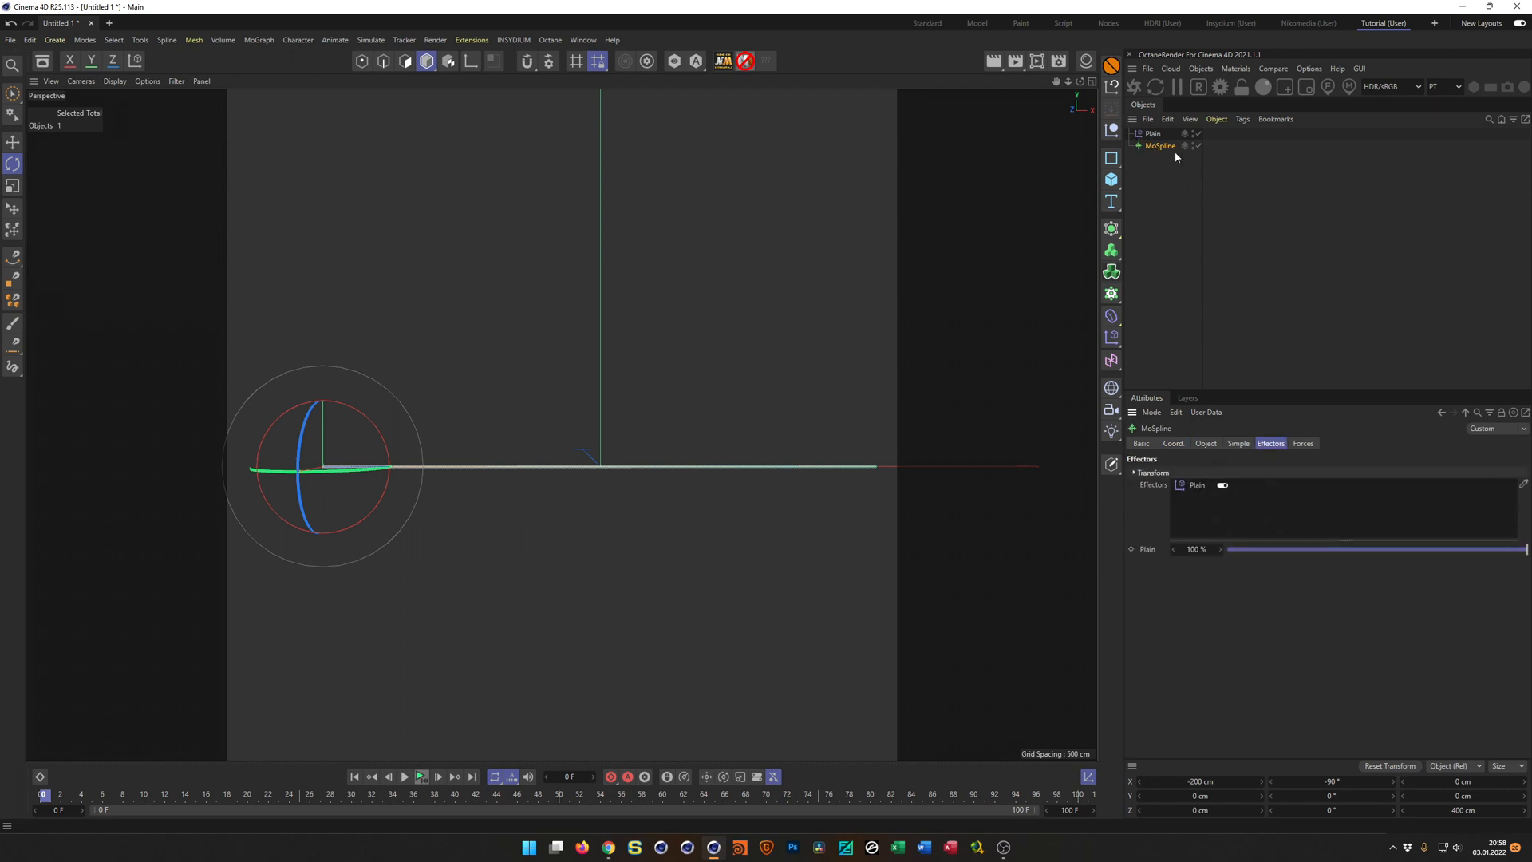
# Enable the Plain effector's position transform and set its Y offset to 50 cm.
pyautogui.click(1153, 134)
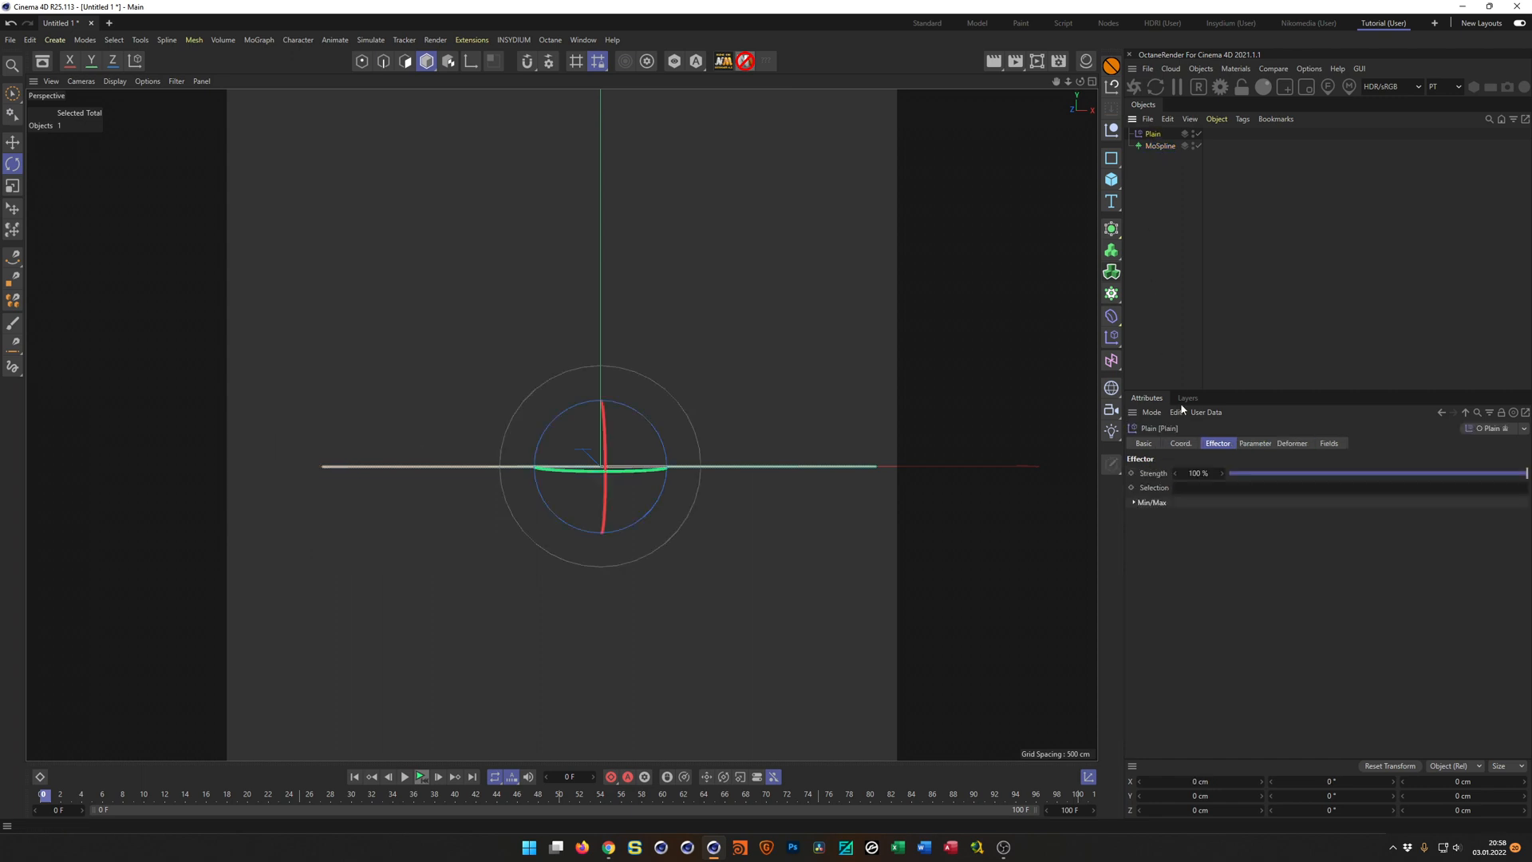
pyautogui.click(1256, 444)
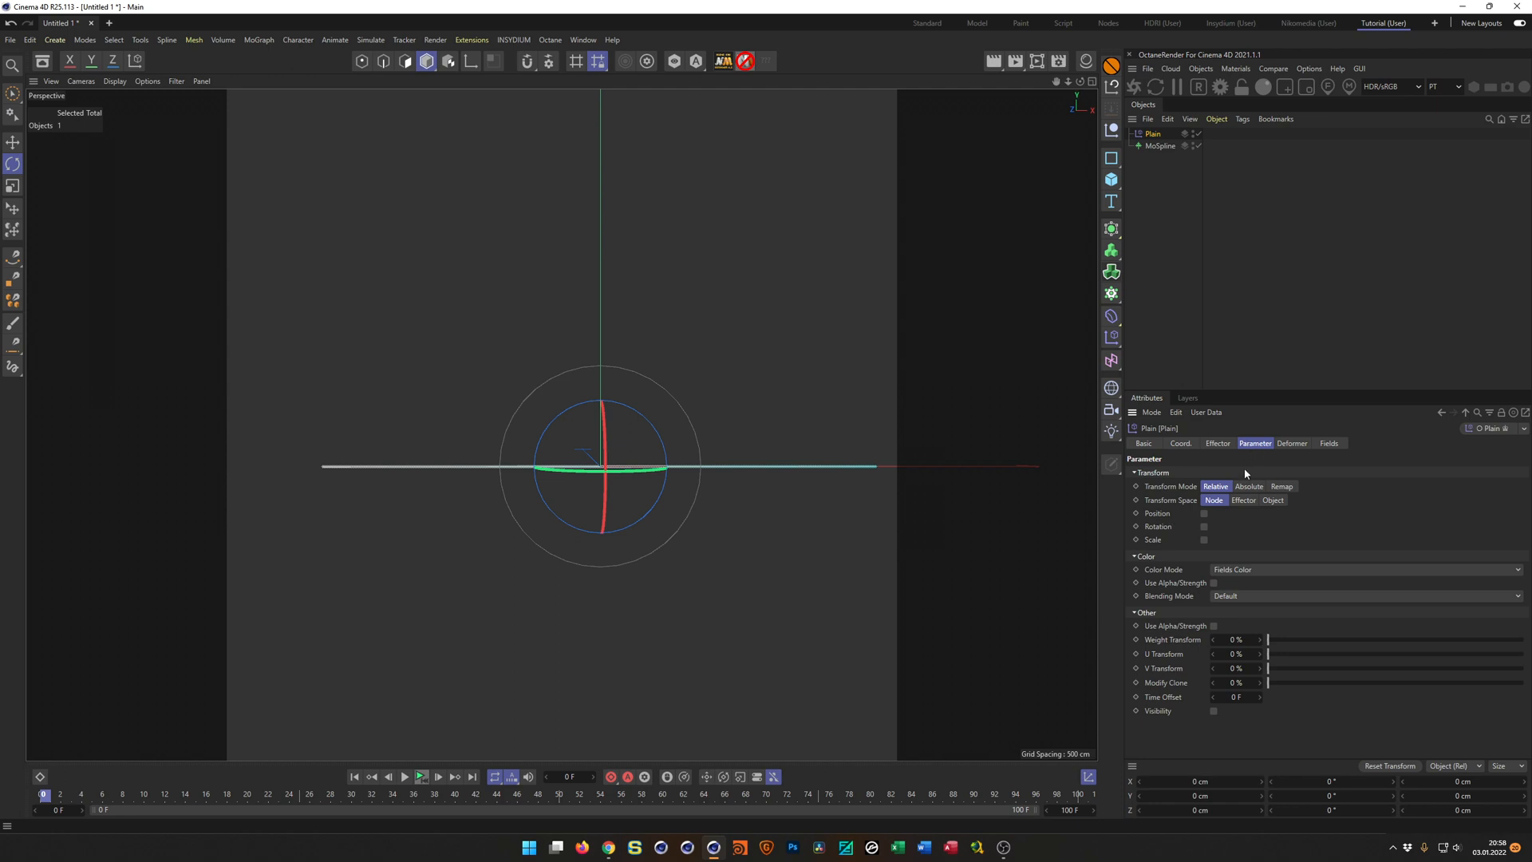
pyautogui.click(1204, 514)
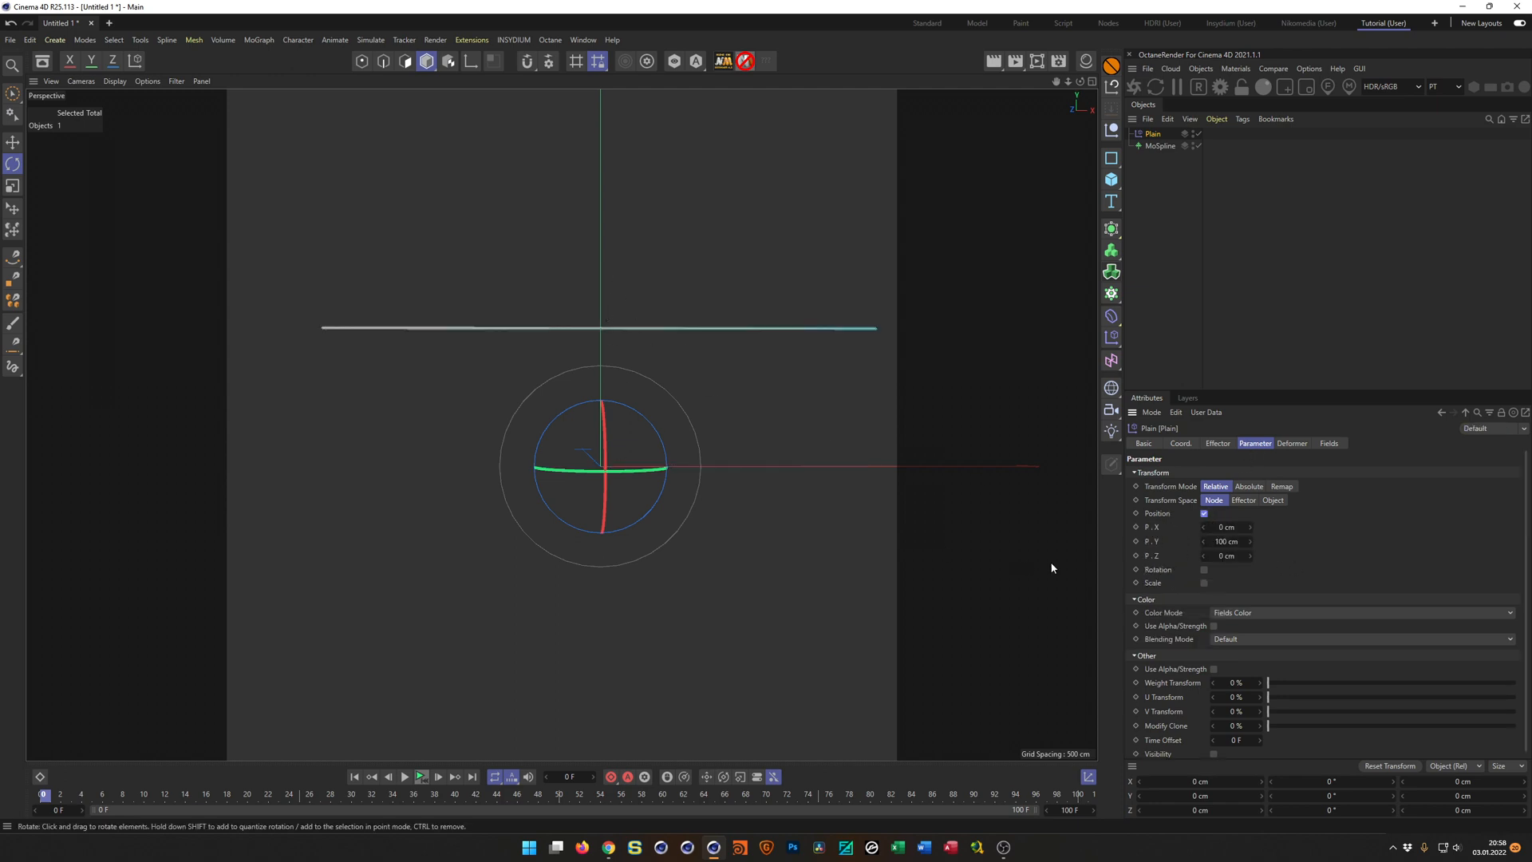
pyautogui.click(1229, 541)
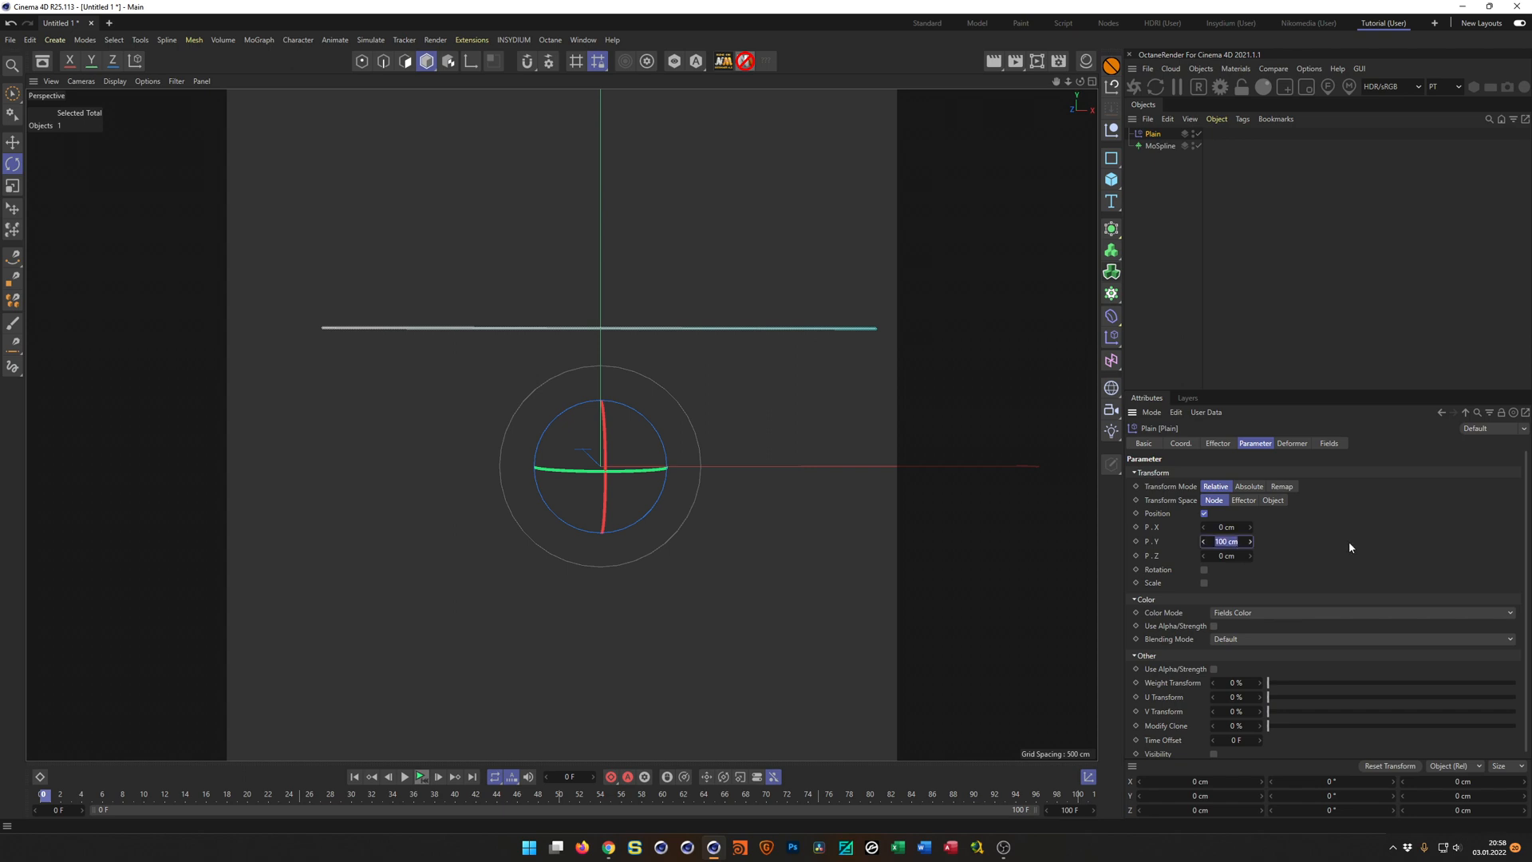
pyautogui.write('50')
pyautogui.press('Return')
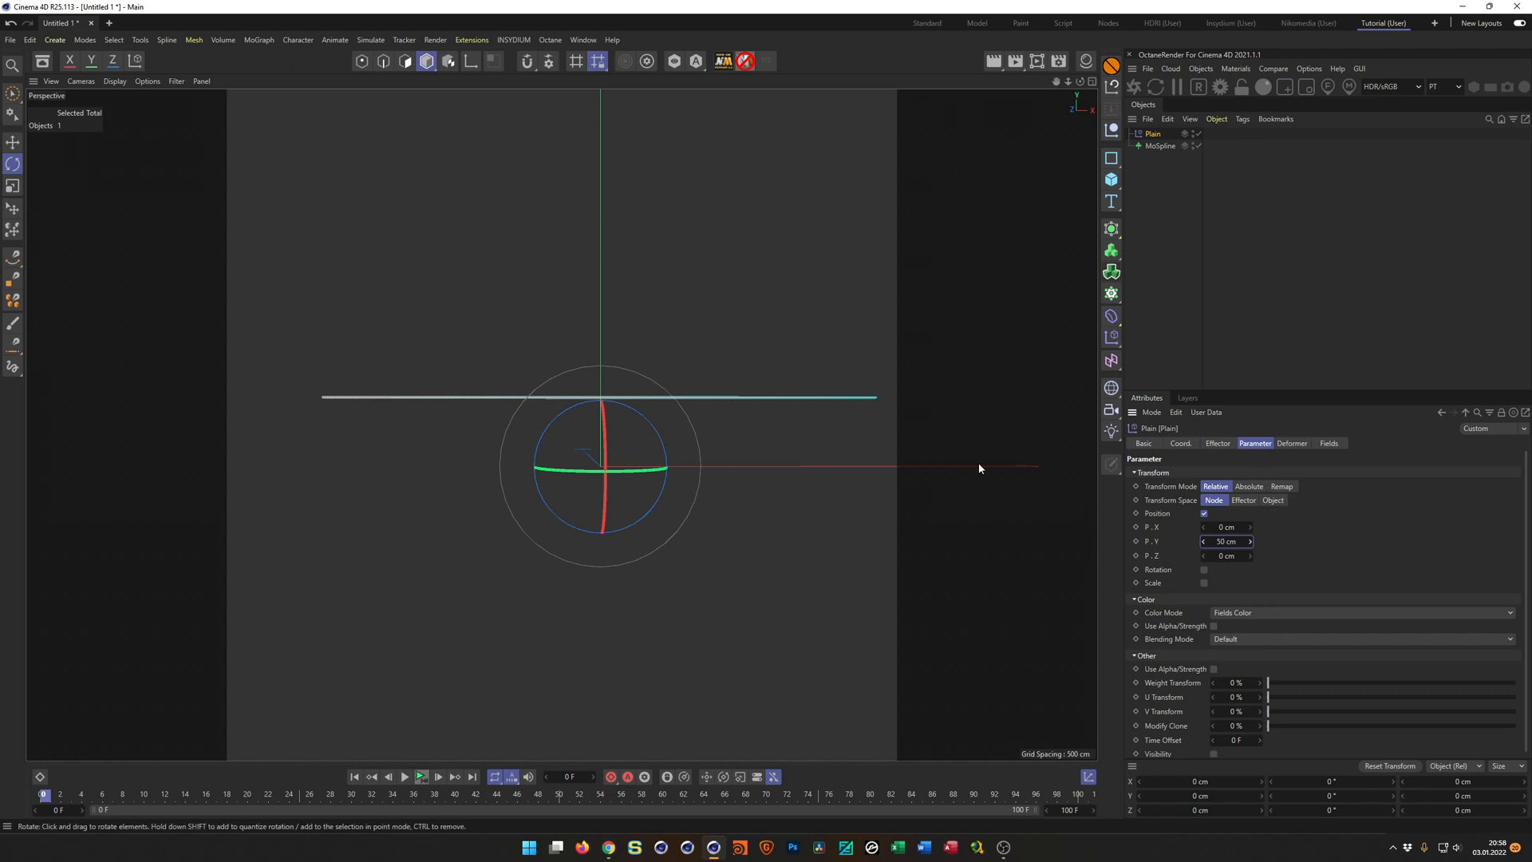
# Add a Linear Field to the Plain effector's falloff and set the field's length to 75 cm.
pyautogui.click(1328, 444)
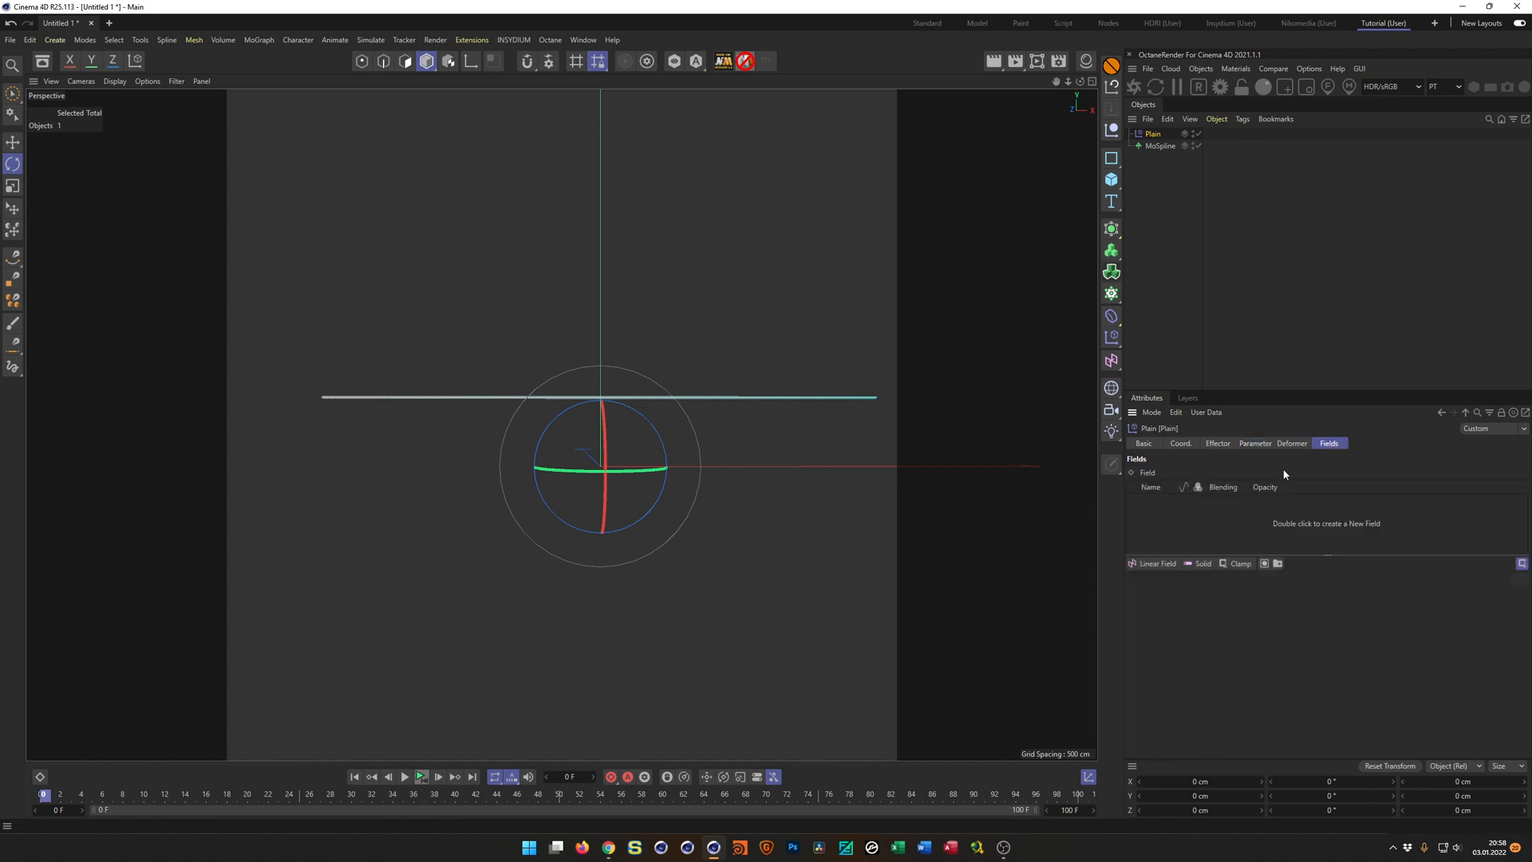
pyautogui.click(1164, 565)
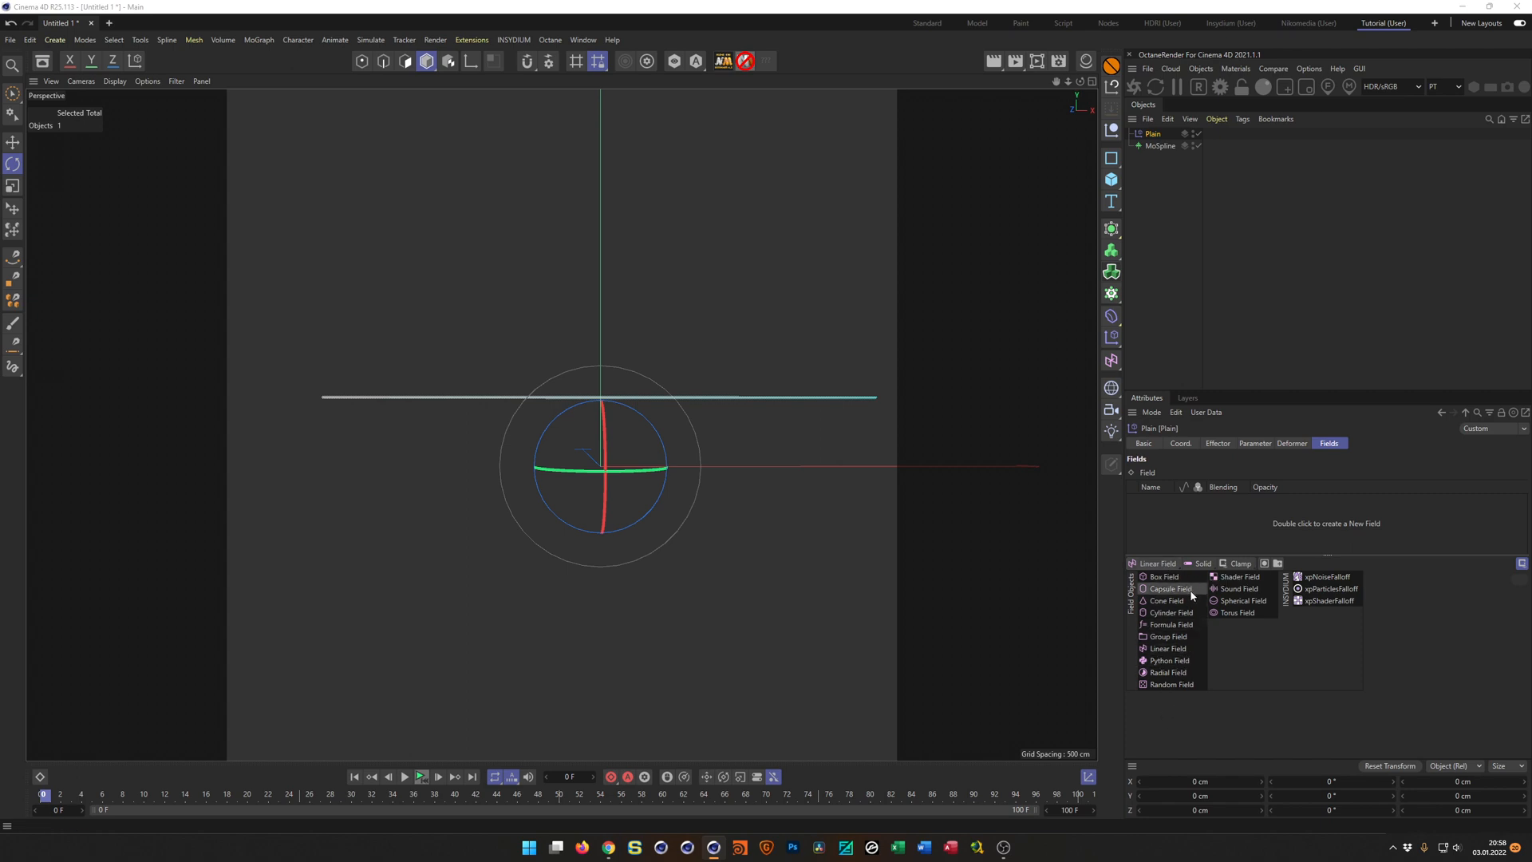
pyautogui.click(1185, 651)
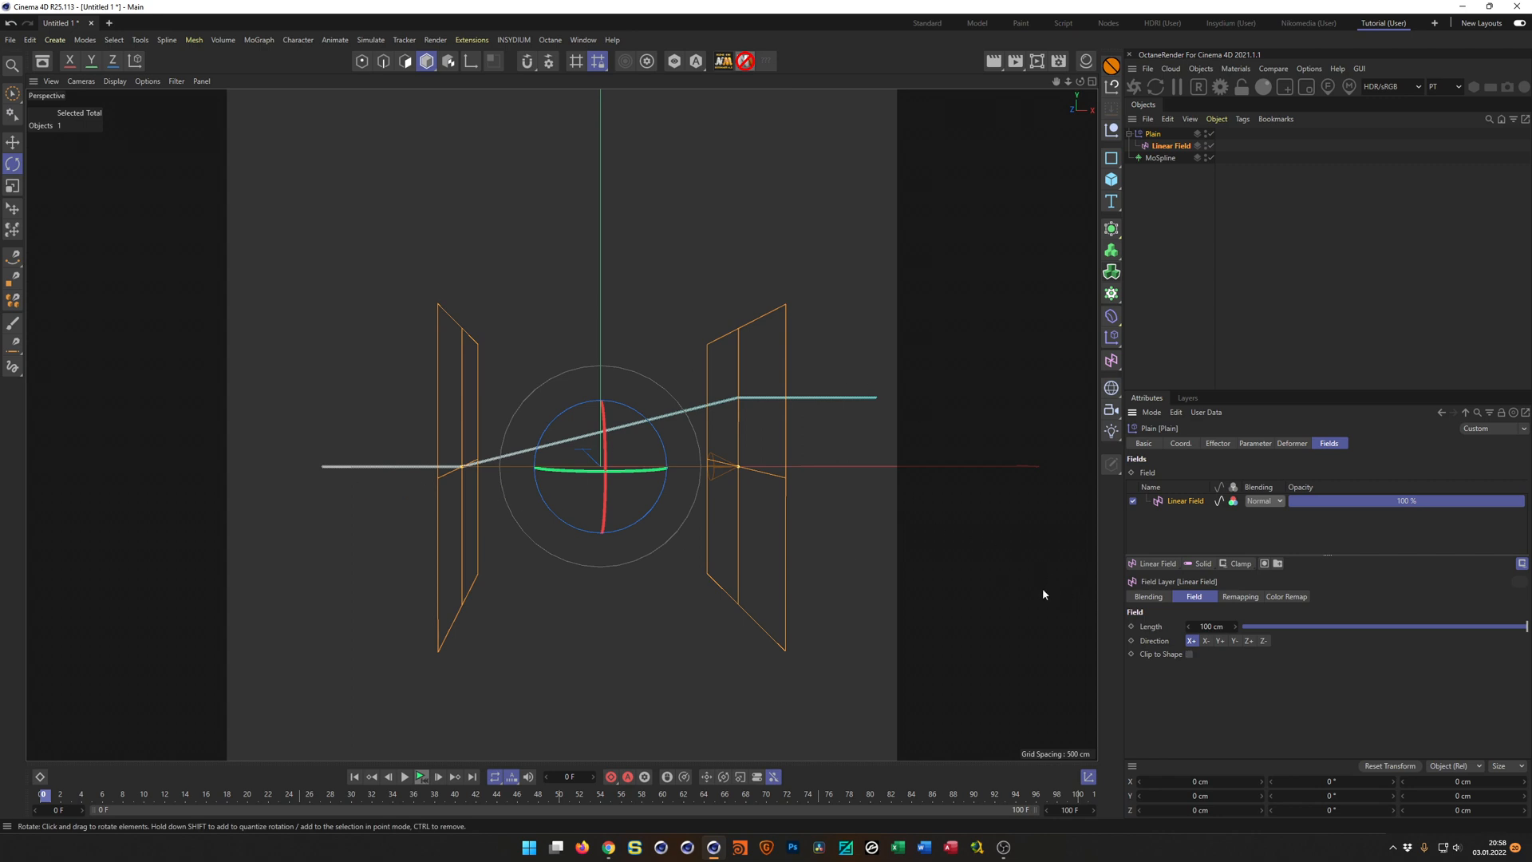
pyautogui.click(1211, 627)
pyautogui.write('75')
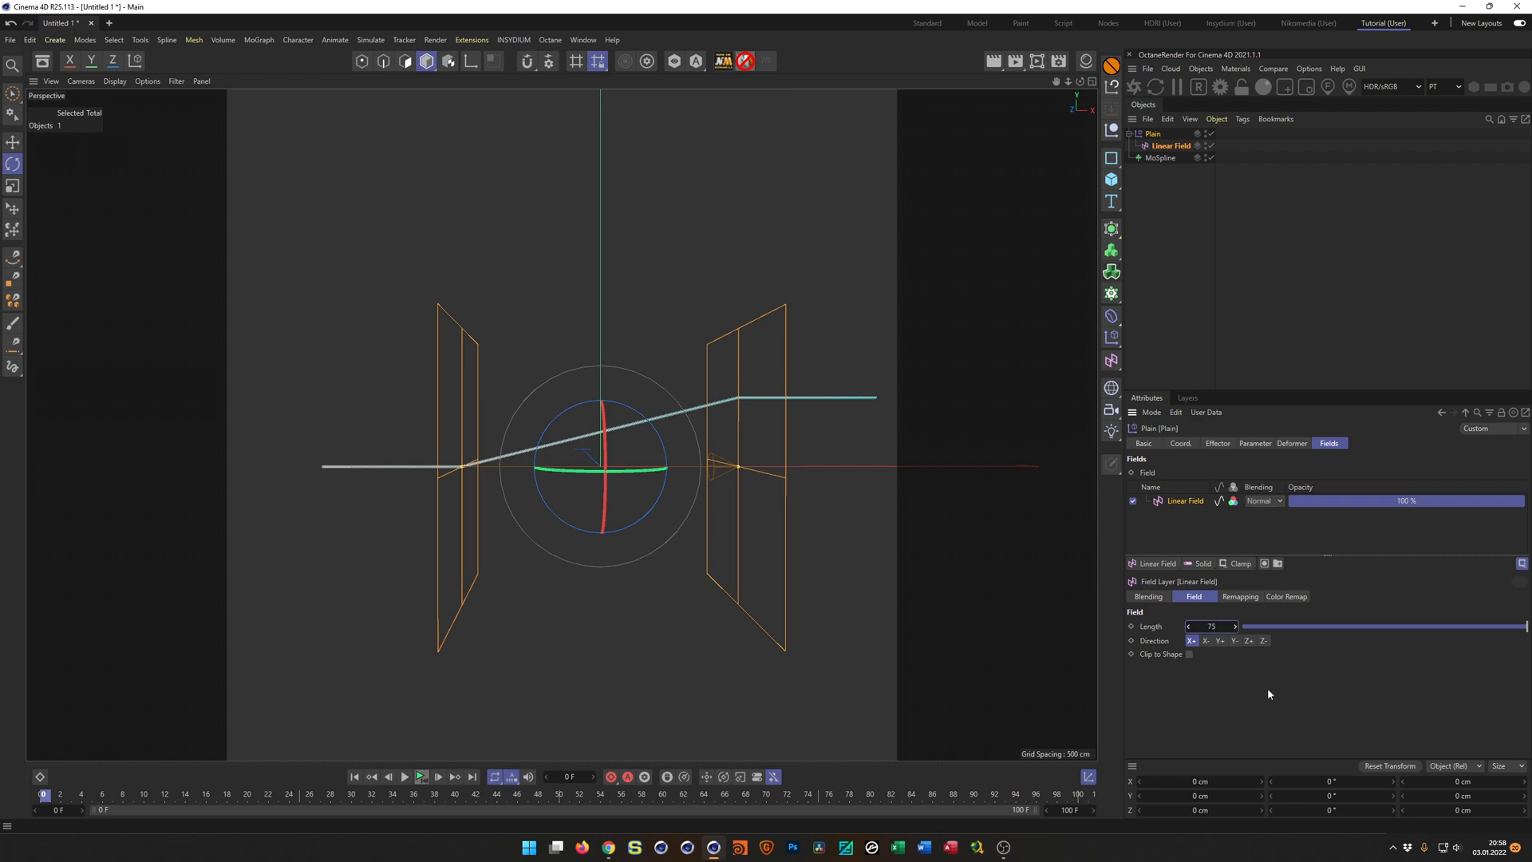
pyautogui.press('Return')
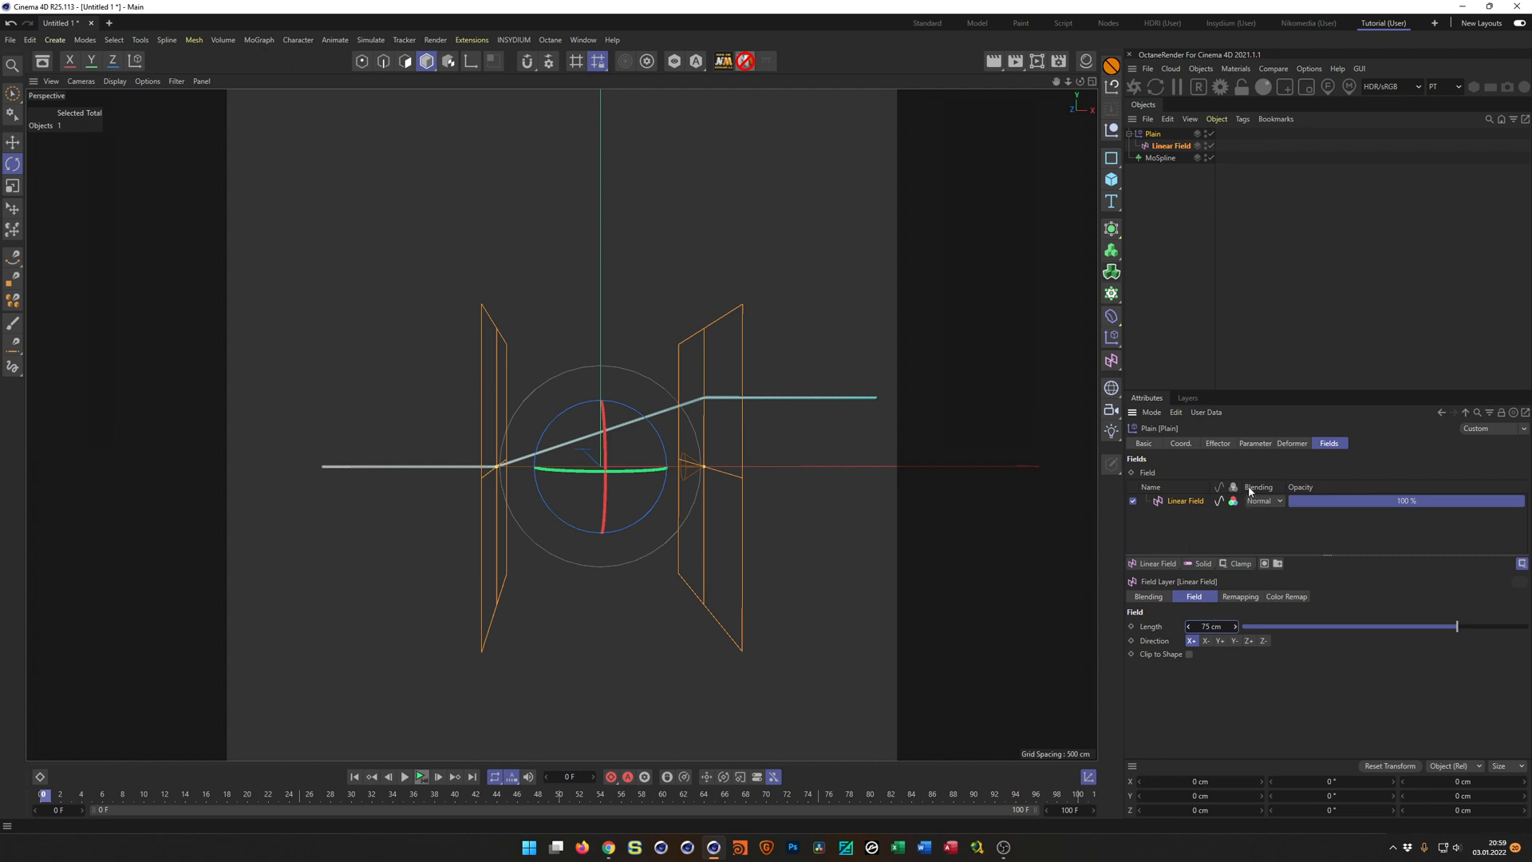
# Set the Linear Field's remapping contour mode to Curve and load the ascending Ease-ease spline preset.
pyautogui.click(1250, 598)
pyautogui.moveTo(1258, 391); pyautogui.dragTo(1298, 242)
pyautogui.click(1218, 692)
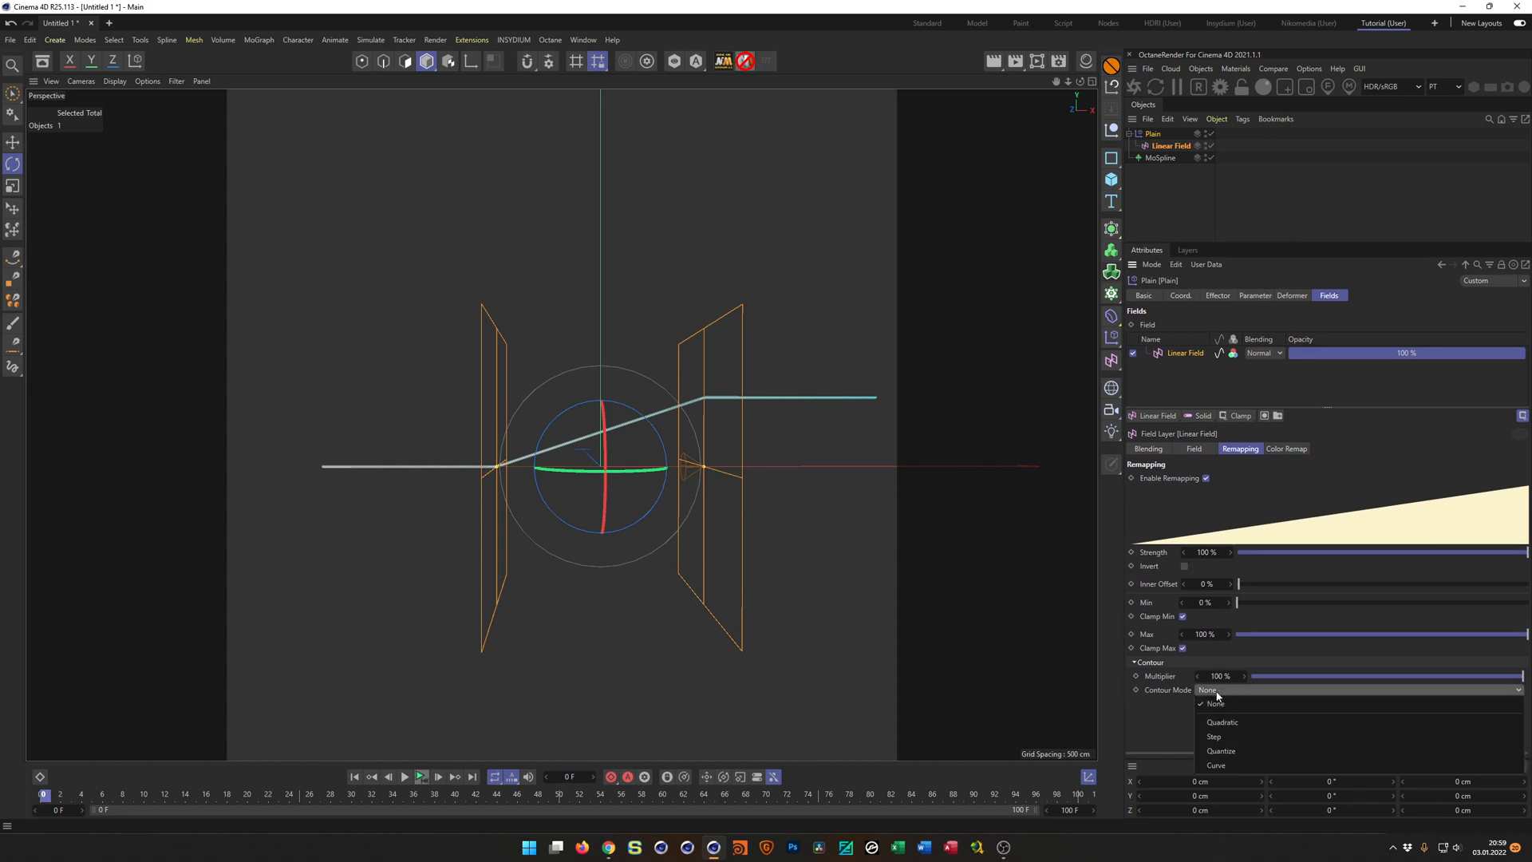
pyautogui.click(1231, 766)
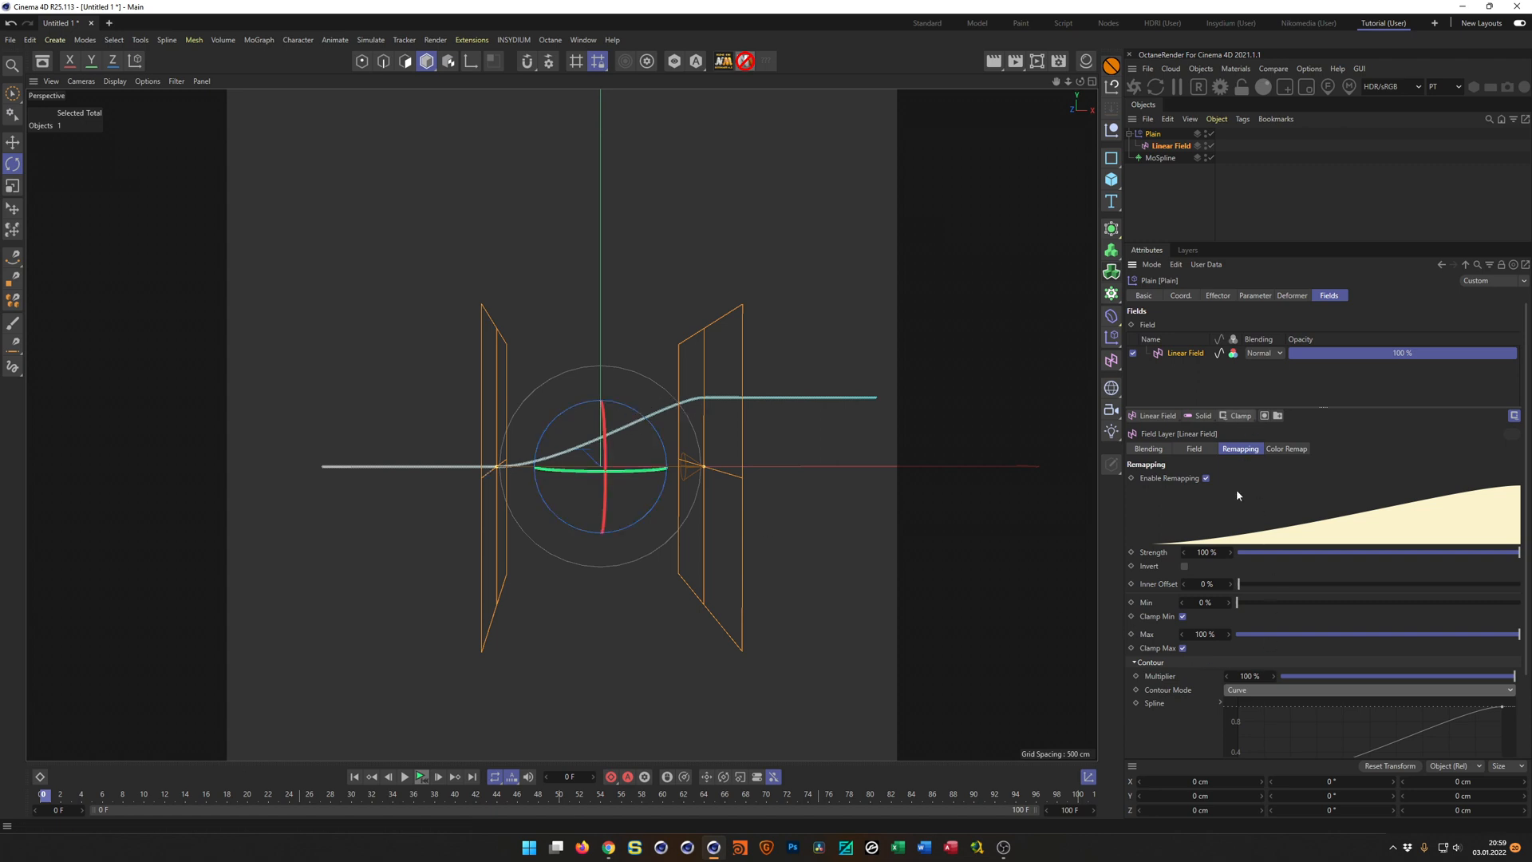
pyautogui.scroll(-3, 1185, 738)
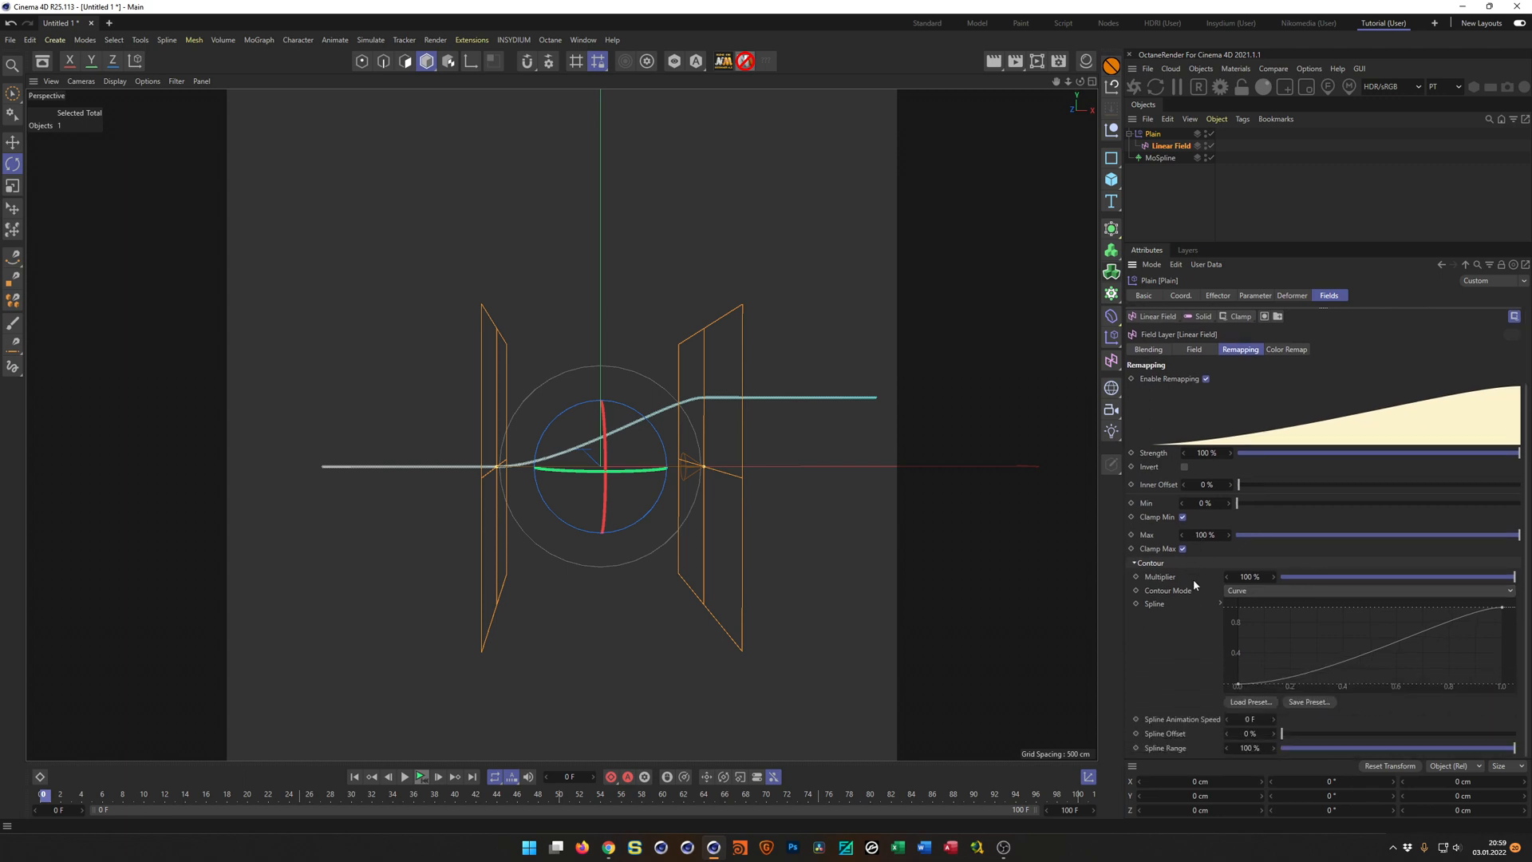
pyautogui.click(1229, 701)
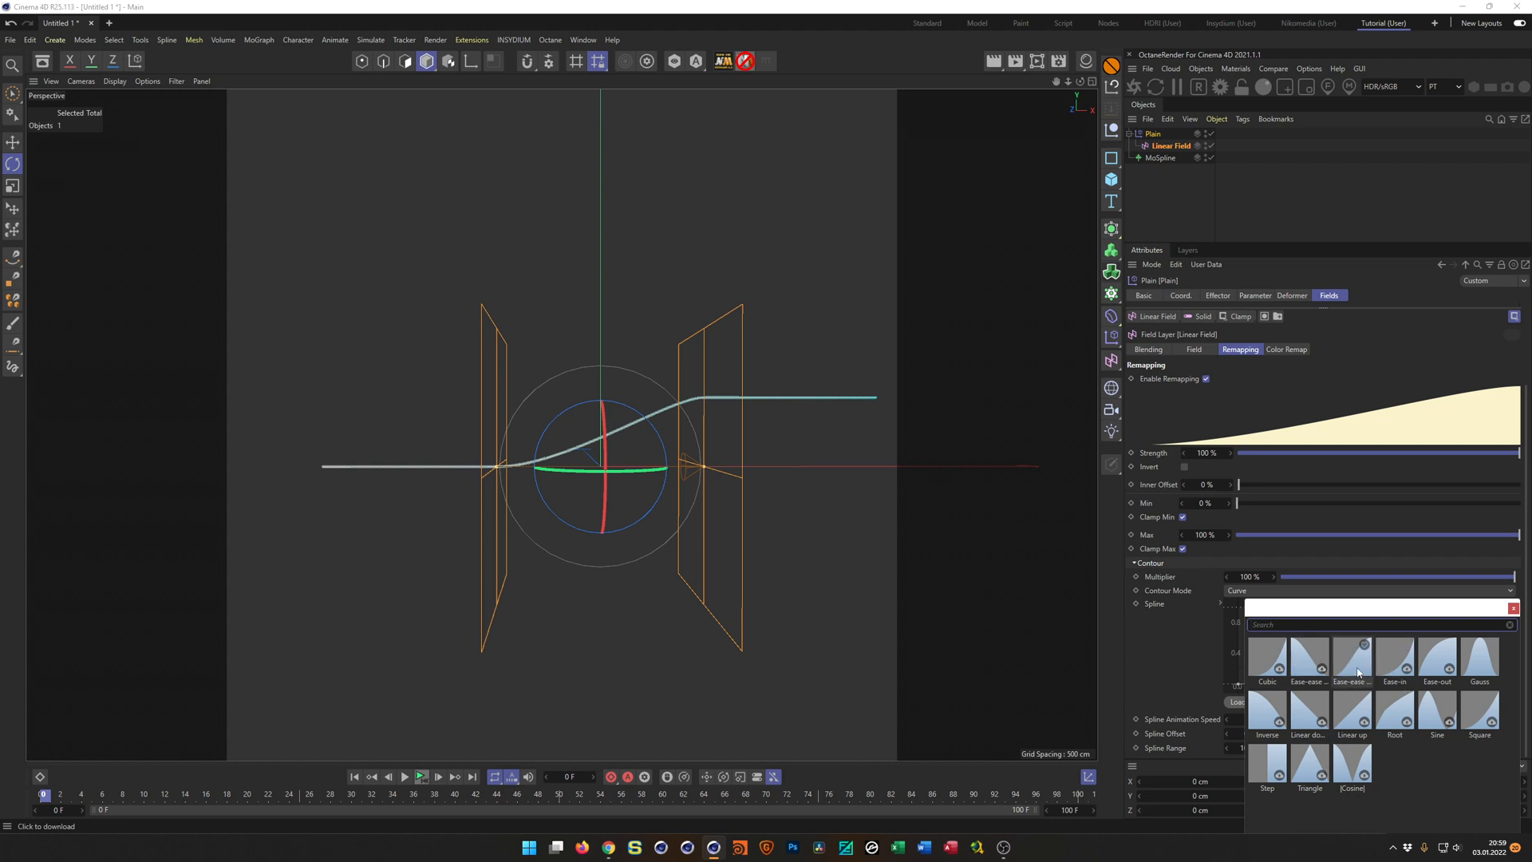
pyautogui.doubleClick(1353, 663)
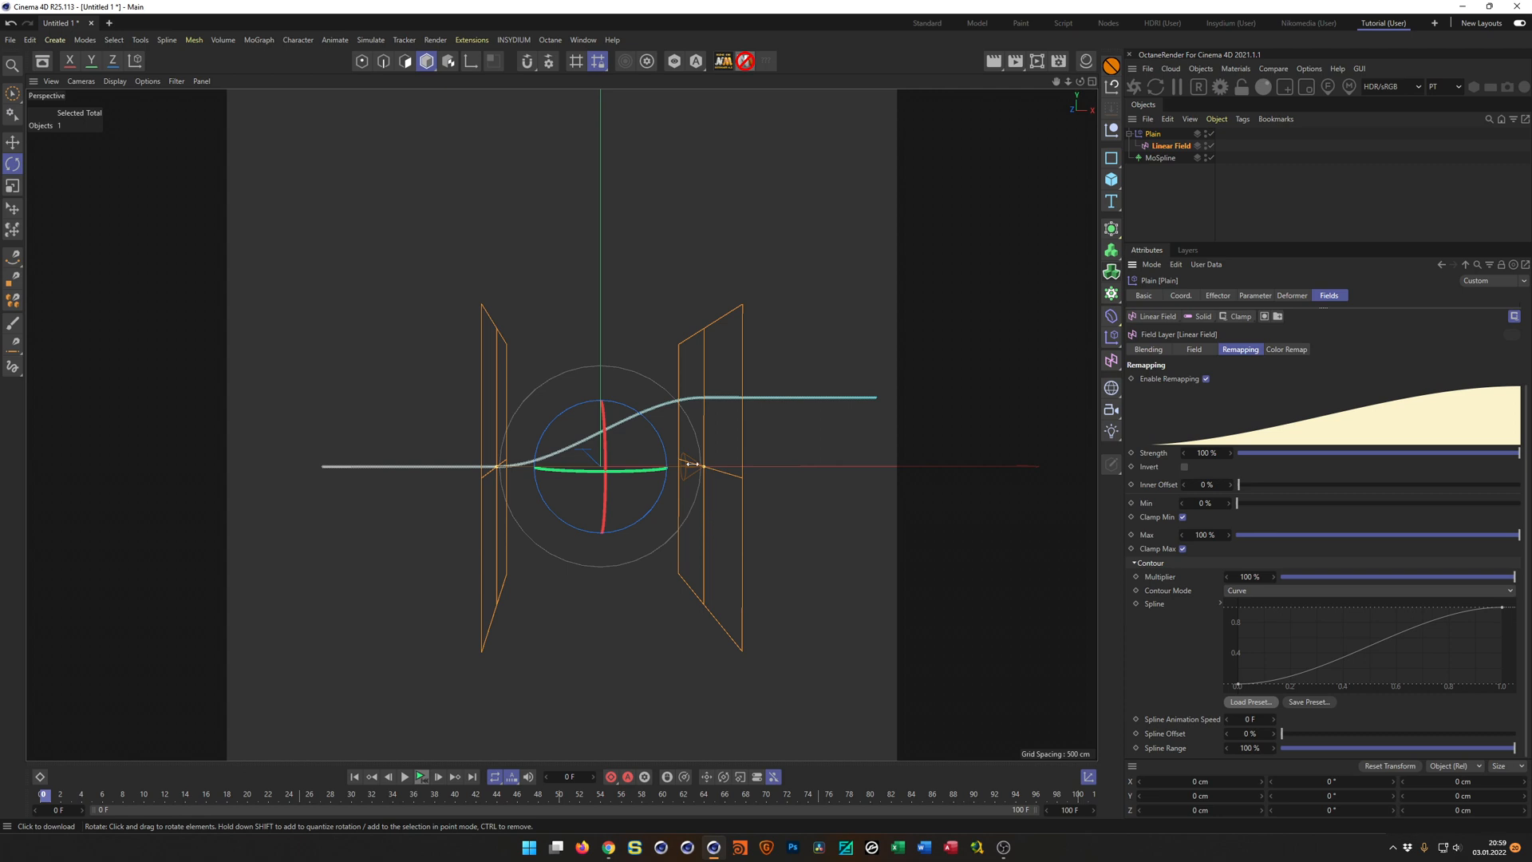
pyautogui.moveTo(561, 424)
pyautogui.keyDown('alt'); pyautogui.mouseDown()
pyautogui.moveTo(547, 345)
pyautogui.moveTo(580, 356)
pyautogui.mouseUp(); pyautogui.keyUp('alt')
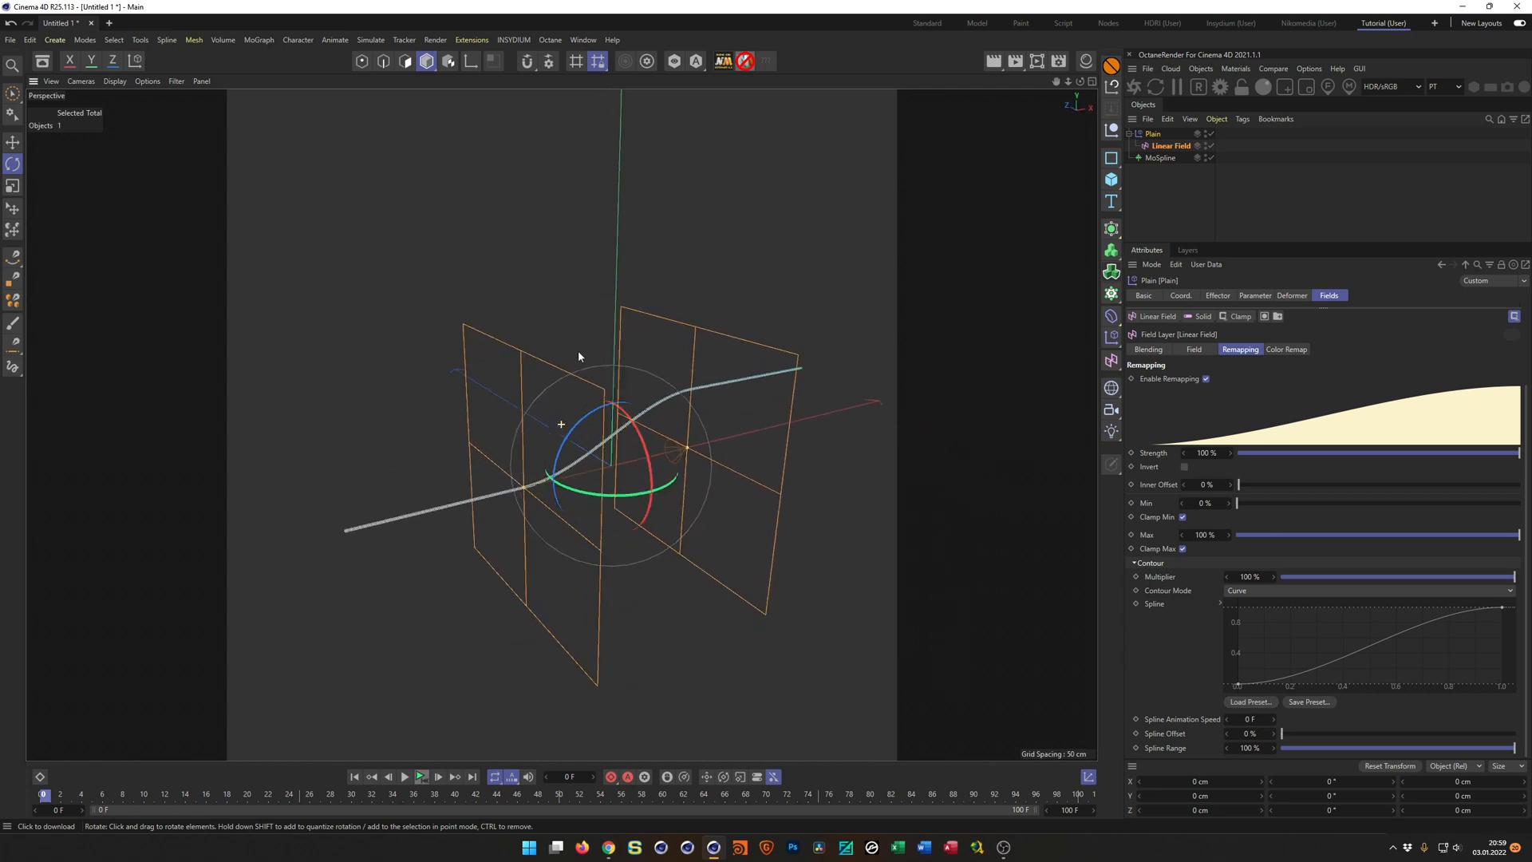
# Enlarge the object hierarchy area and save the scene as Cubes_Tutorial in the _Temp folder.
pyautogui.moveTo(1275, 246); pyautogui.dragTo(1200, 442)
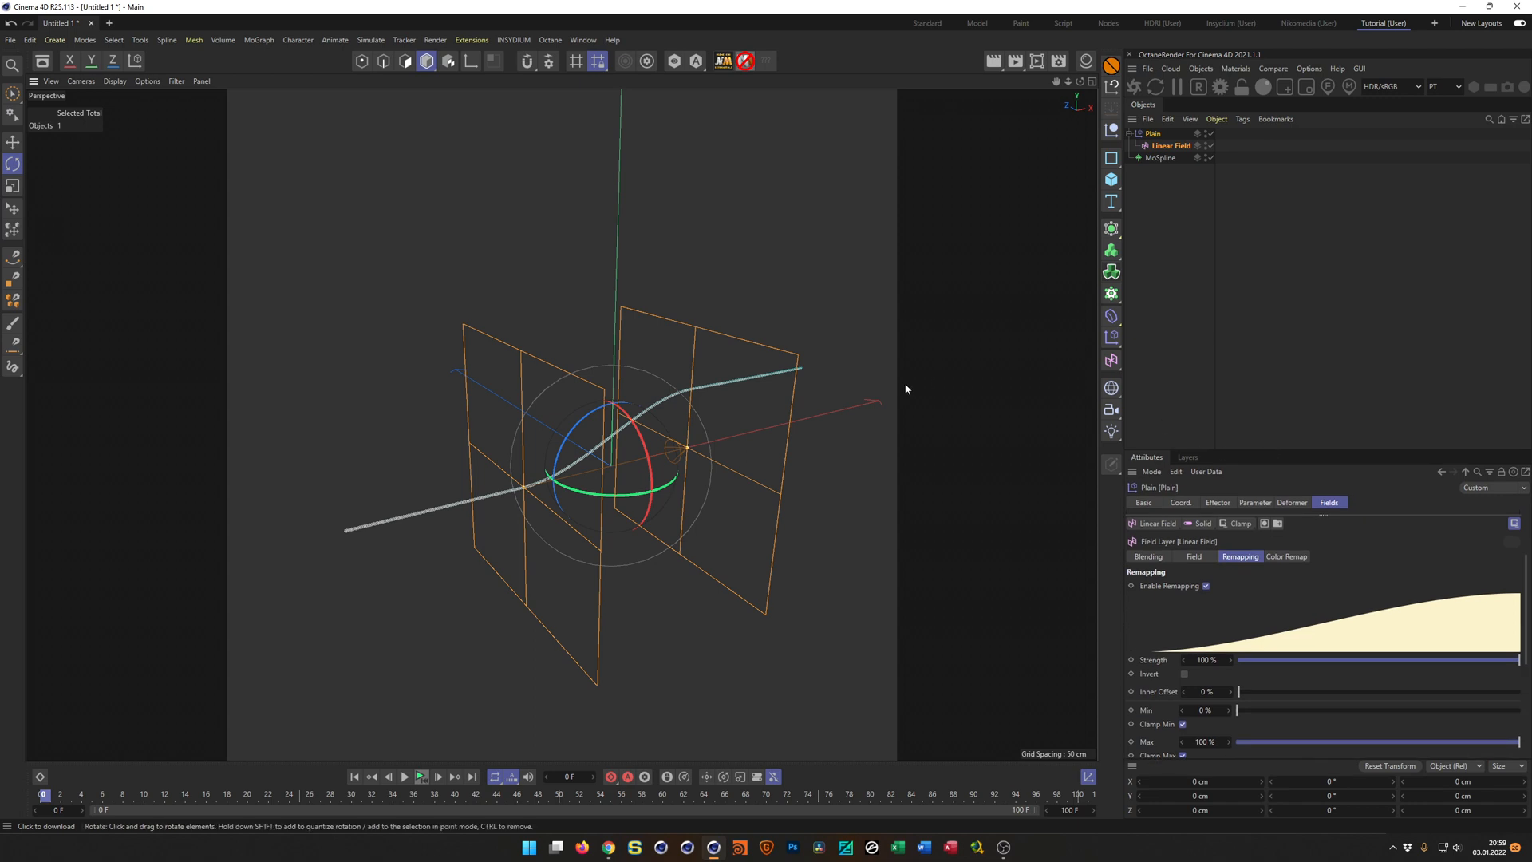
pyautogui.hotkey('ctrl', 's')
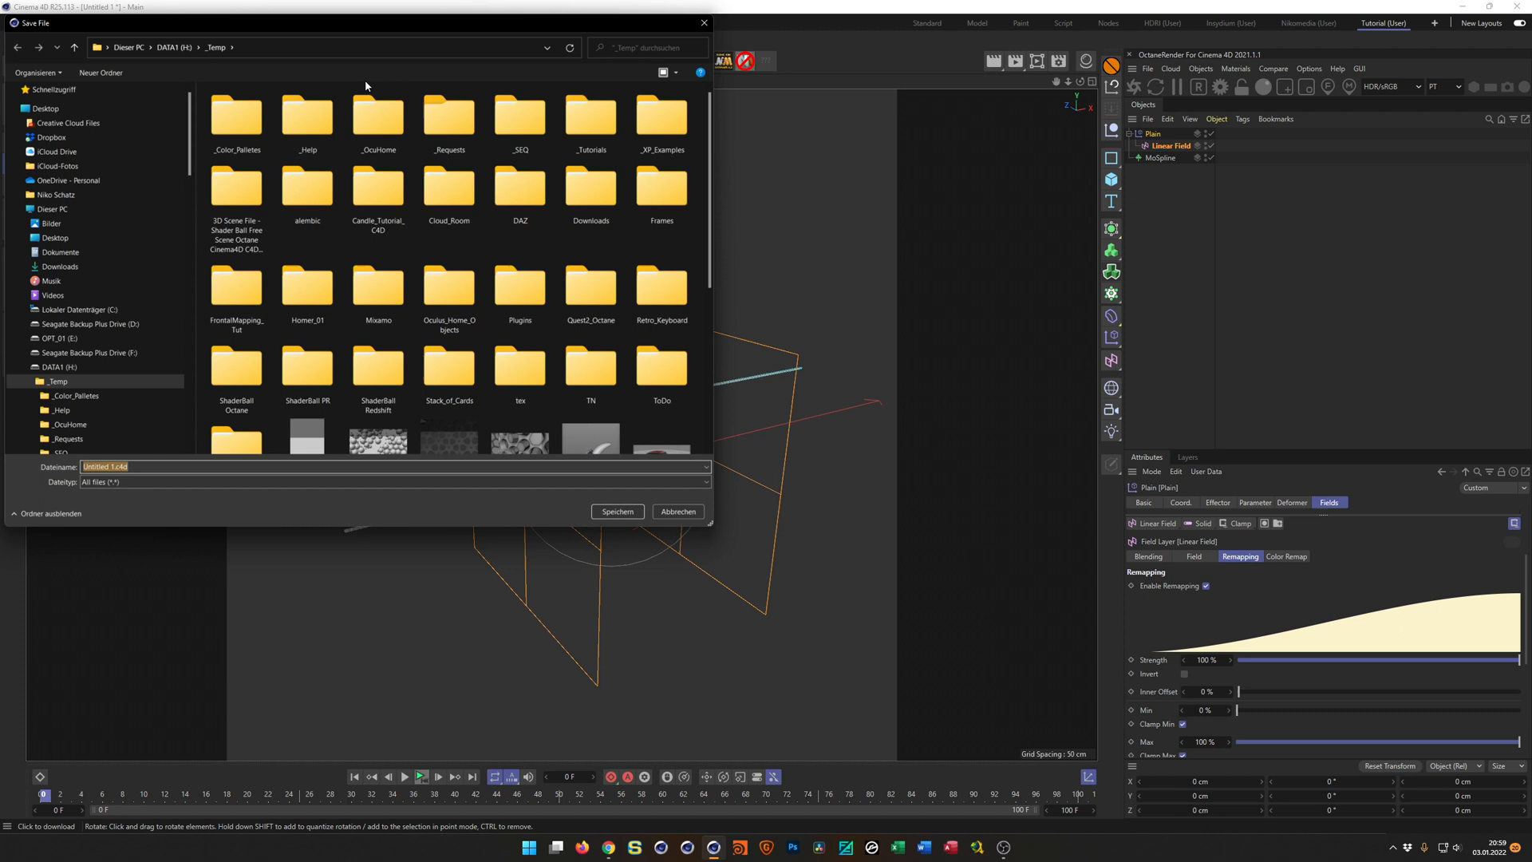
pyautogui.write('Cu')
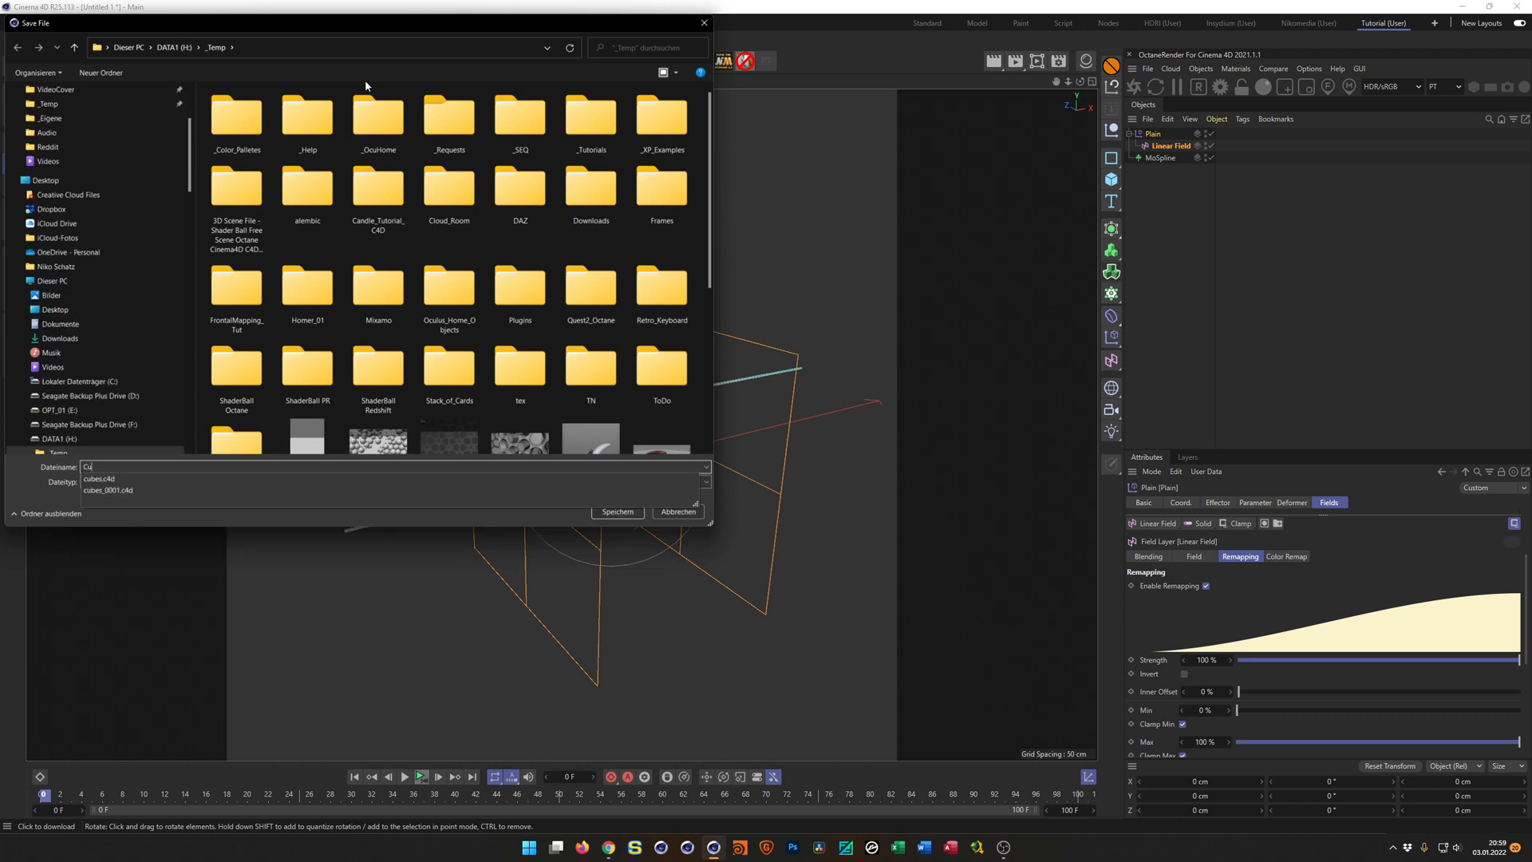
pyautogui.write('bes_Tutorial')
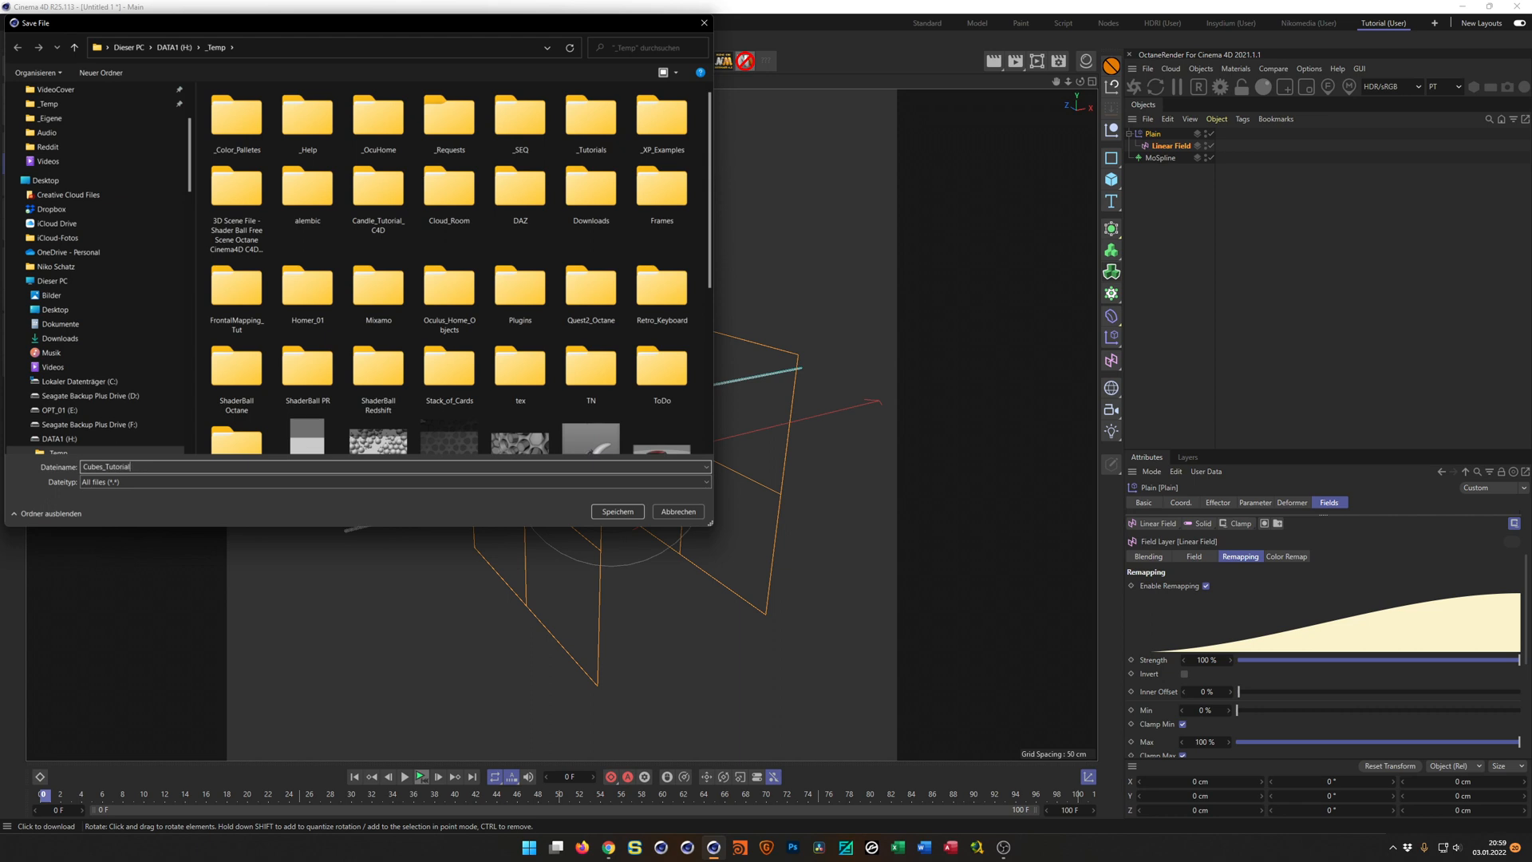
pyautogui.press('Return')
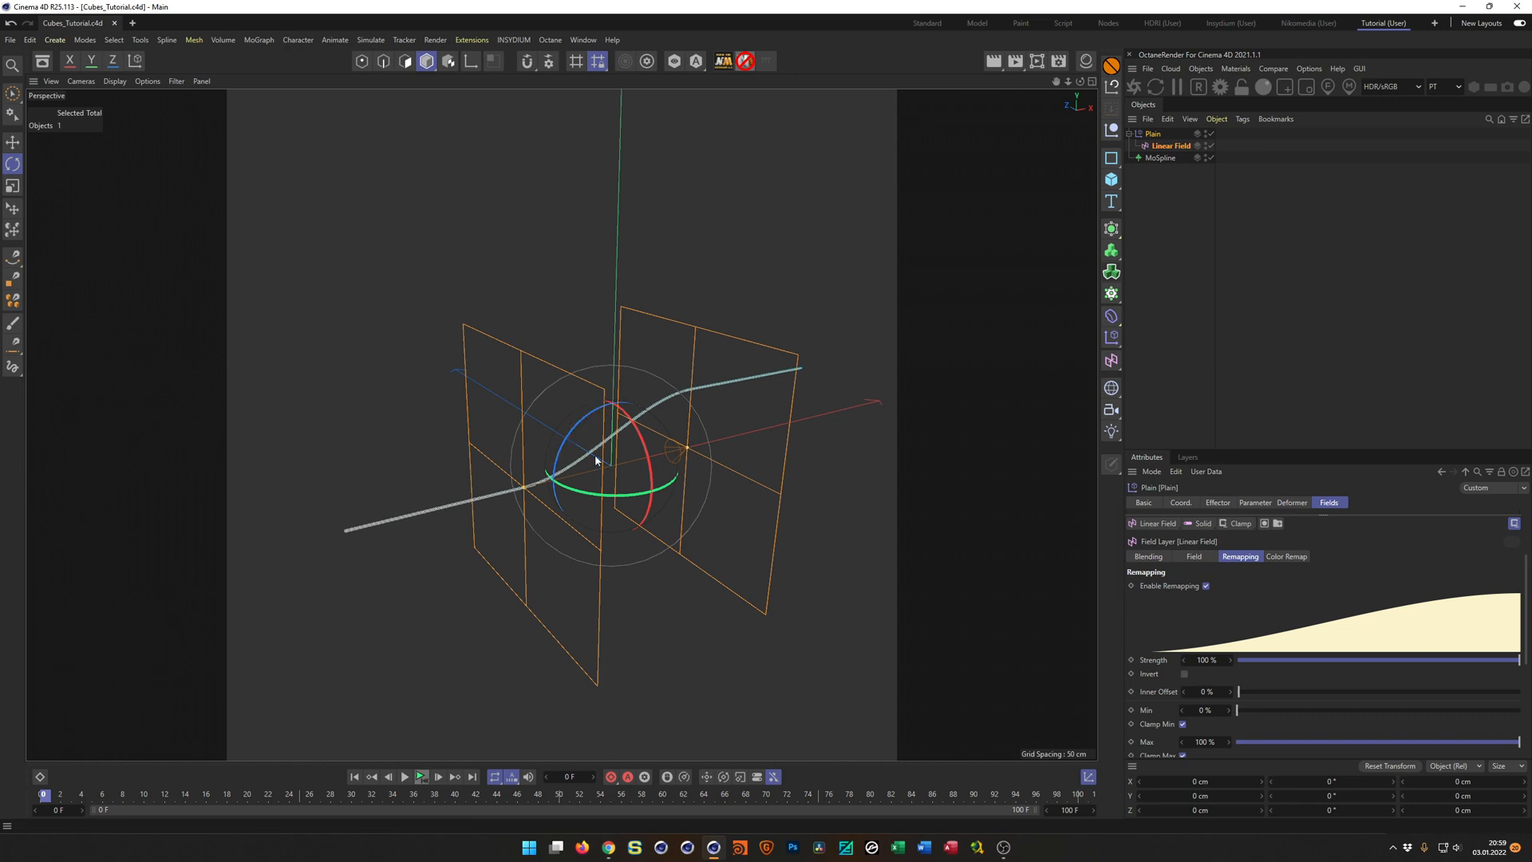
# Place the MoSpline inside a new Cloner and set the cloner's mode to Linear.
pyautogui.click(1166, 157)
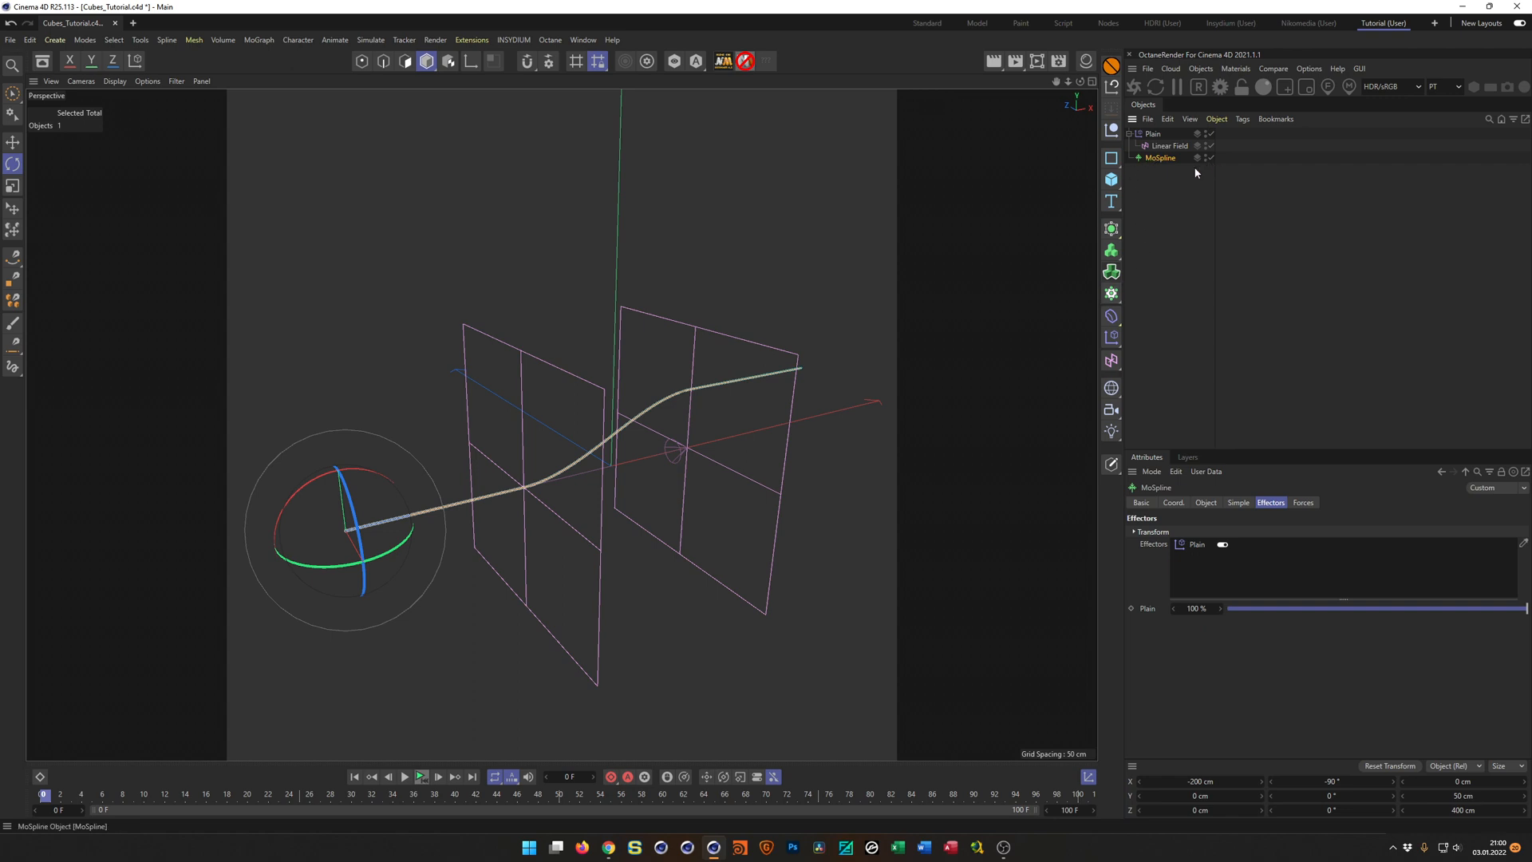
pyautogui.keyDown('alt'); pyautogui.click(1114, 294); pyautogui.keyUp('alt')
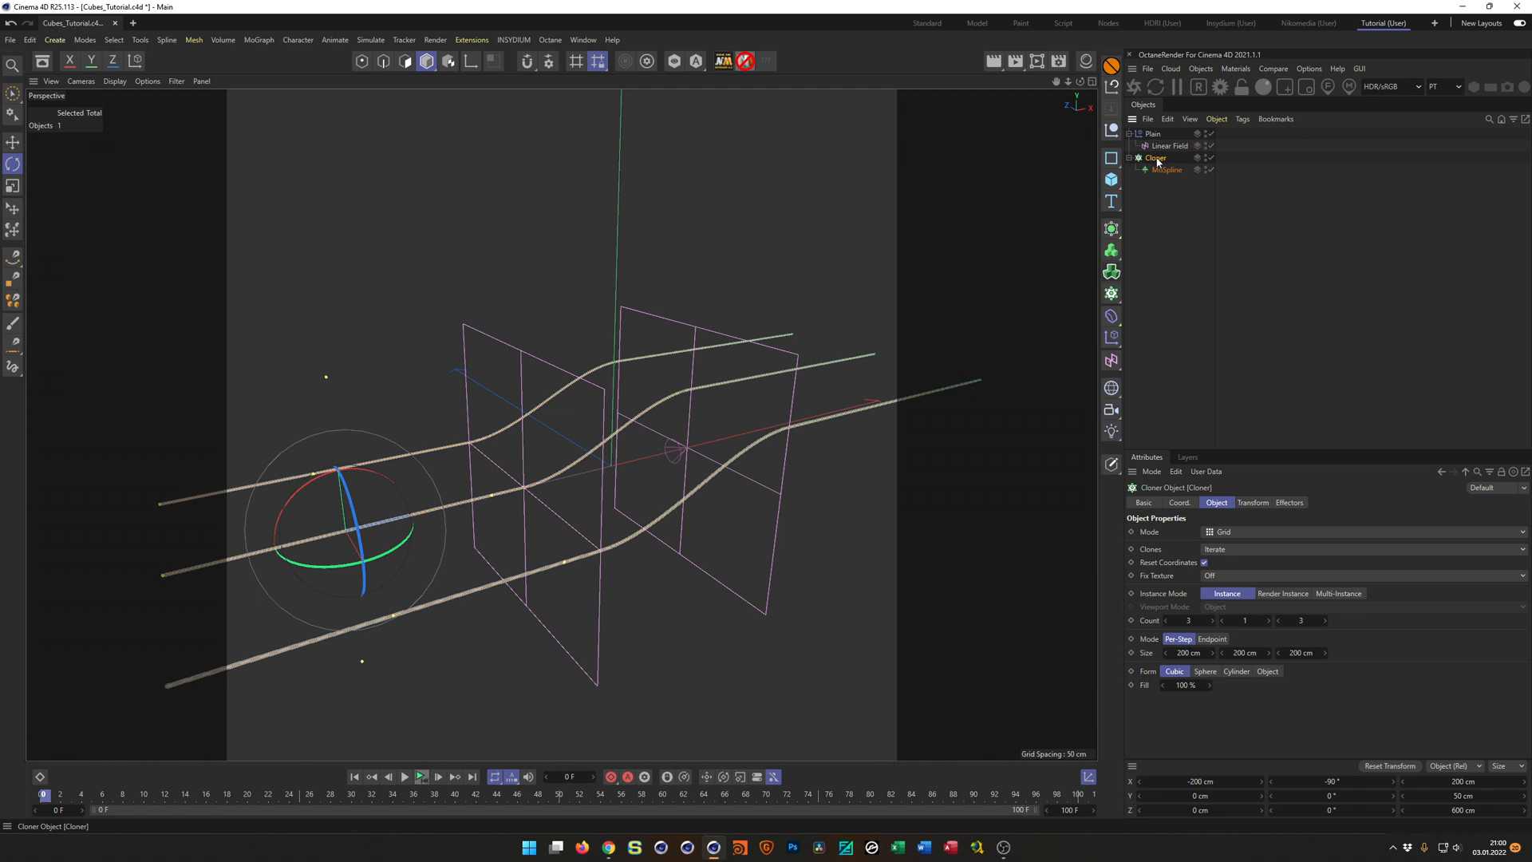
pyautogui.click(1217, 532)
pyautogui.click(1226, 561)
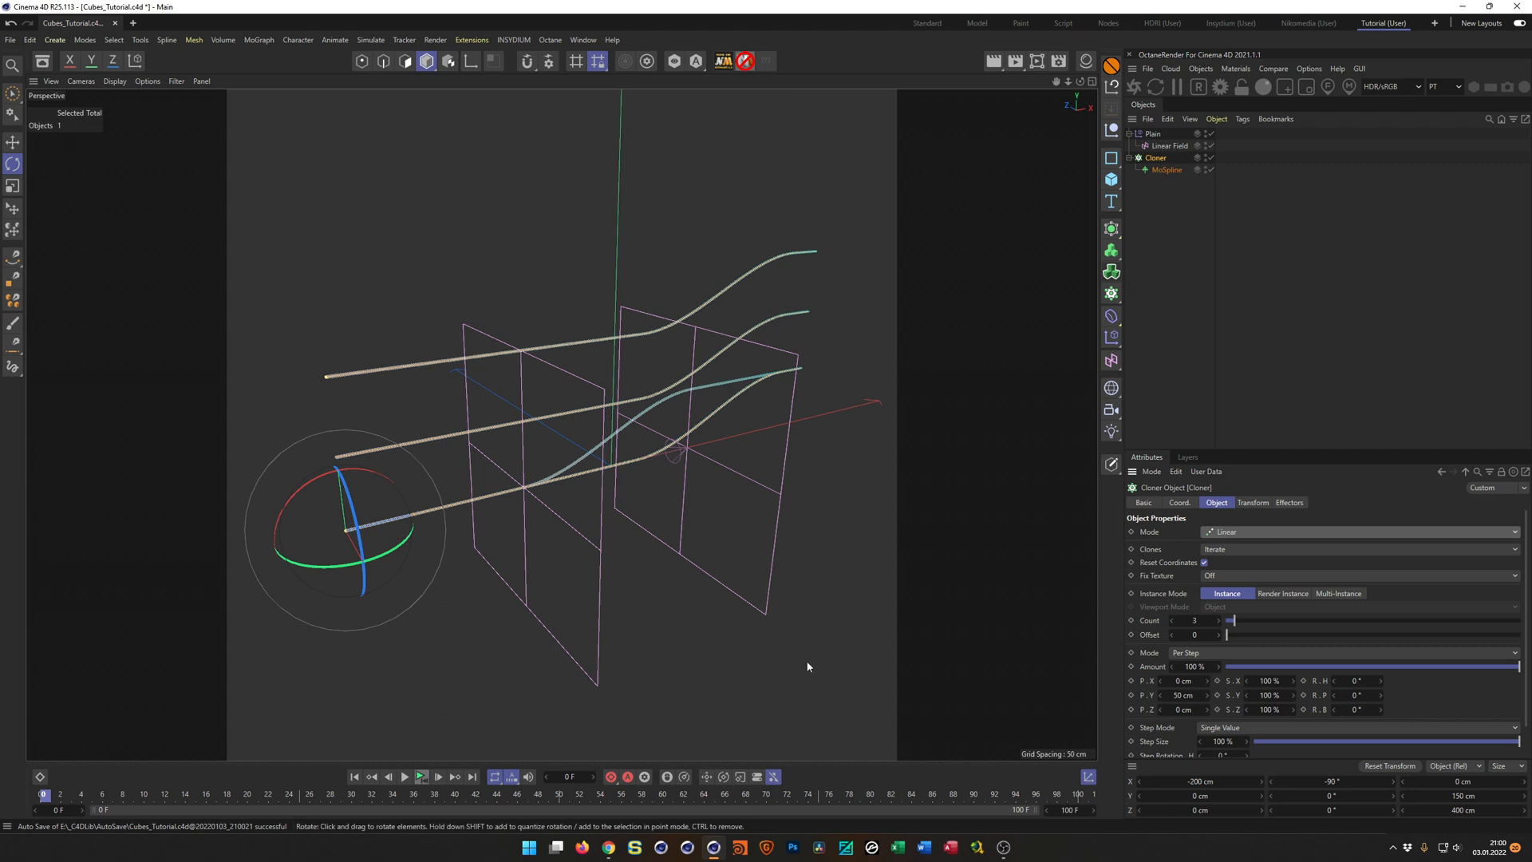
# Set the spline cloner's per-step position to 0 cm in Y and 20 cm in X.
pyautogui.click(1182, 695)
pyautogui.write('0')
pyautogui.press('Return')
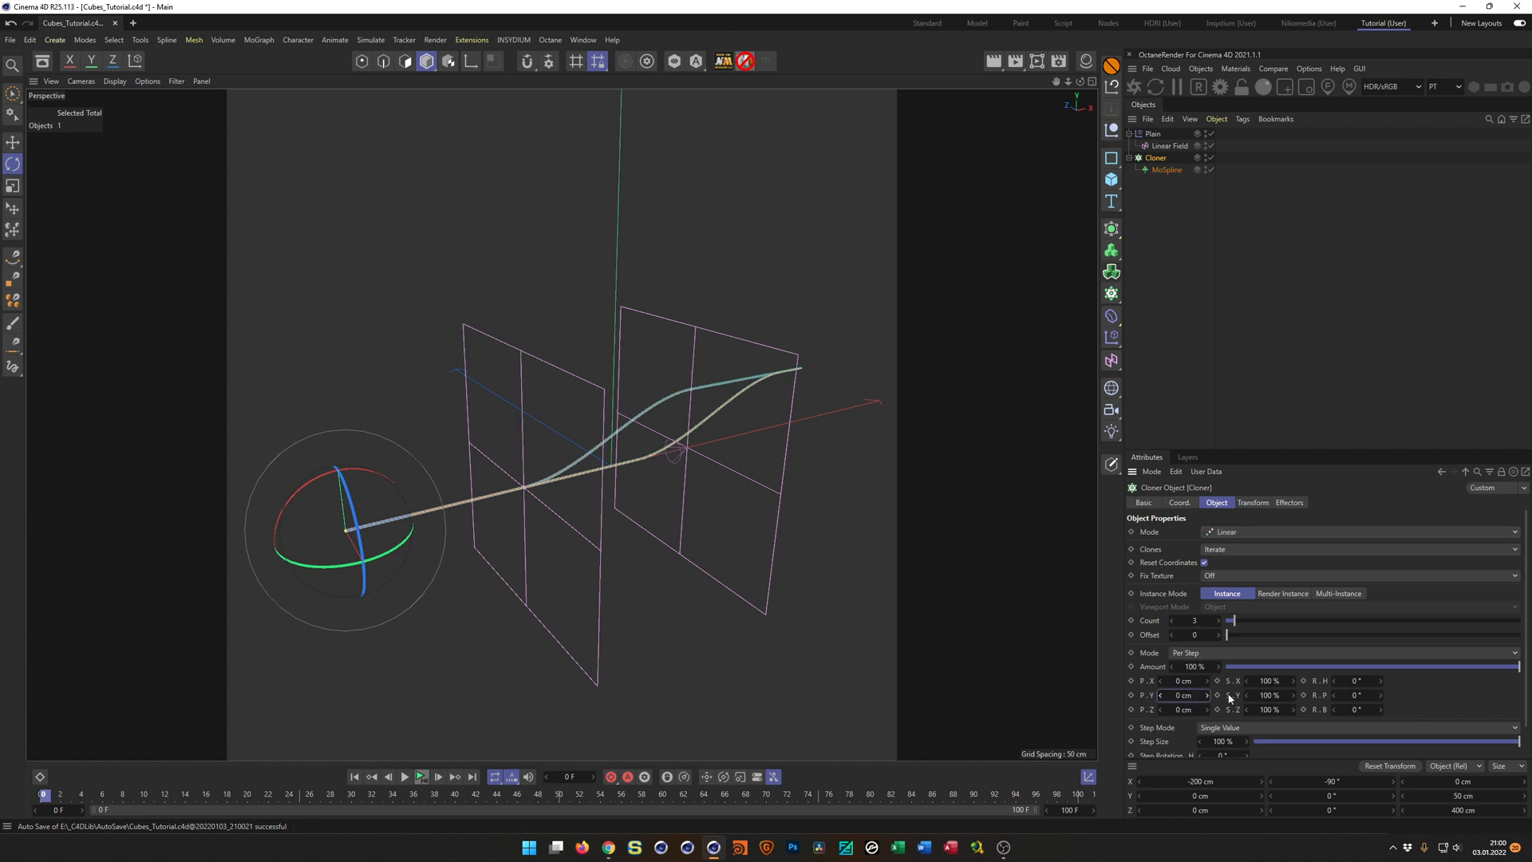
pyautogui.click(1183, 681)
pyautogui.write('20')
pyautogui.press('Return')
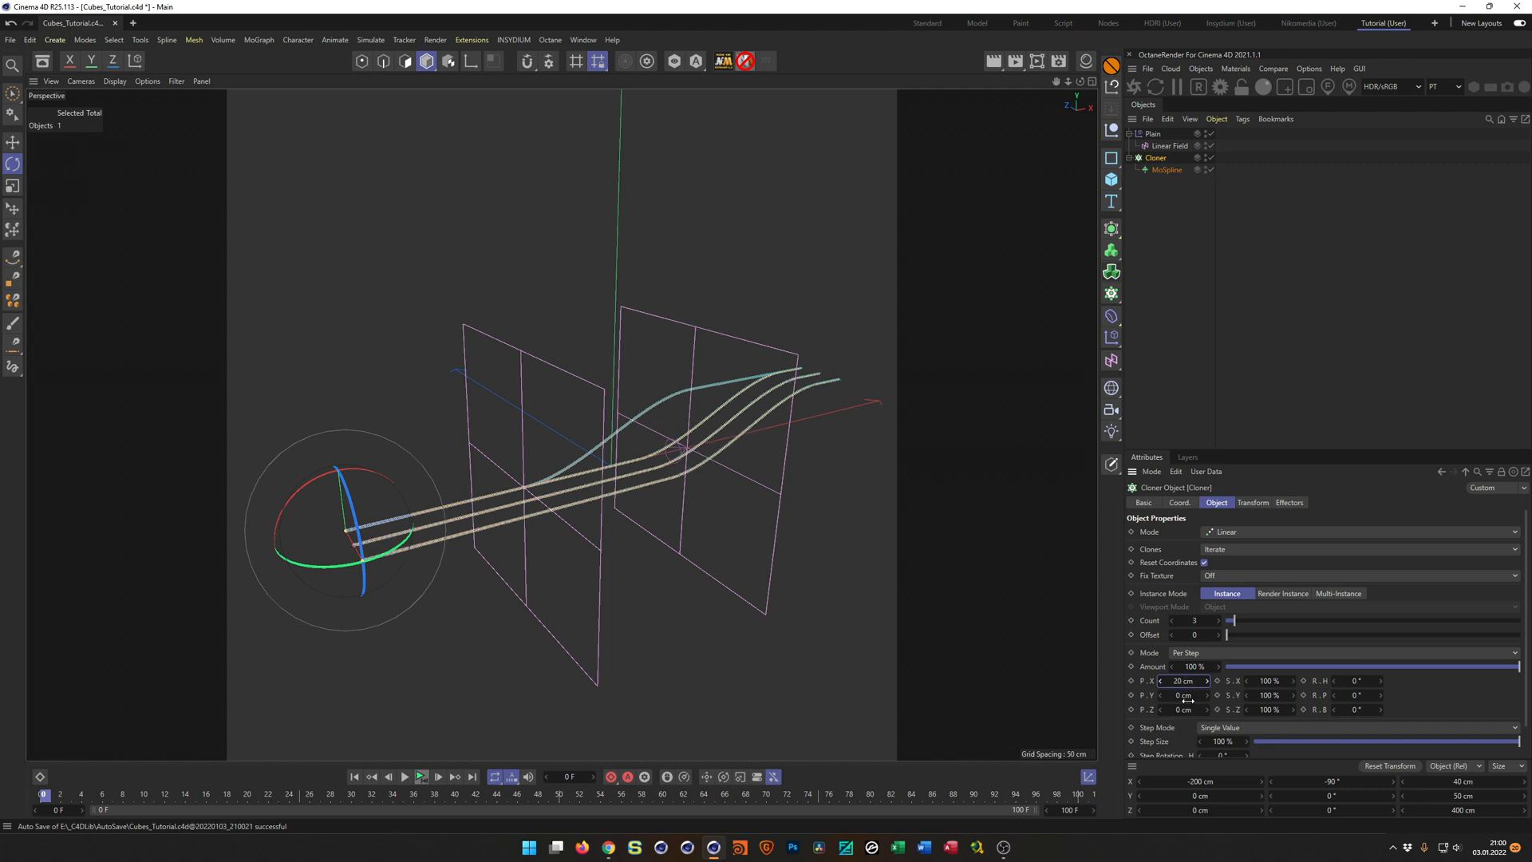
# Raise the spline cloner's count to 4 and re-enter 20 cm as its X spacing.
pyautogui.scroll(1, 489, 496)
pyautogui.keyDown('alt'); pyautogui.moveTo(489, 496); pyautogui.dragTo(495, 501); pyautogui.keyUp('alt')
pyautogui.click(1218, 622)
pyautogui.moveTo(639, 446)
pyautogui.keyDown('alt'); pyautogui.mouseDown()
pyautogui.moveTo(702, 434)
pyautogui.moveTo(671, 456)
pyautogui.moveTo(776, 493)
pyautogui.moveTo(822, 468)
pyautogui.moveTo(811, 463)
pyautogui.mouseUp(); pyautogui.keyUp('alt')
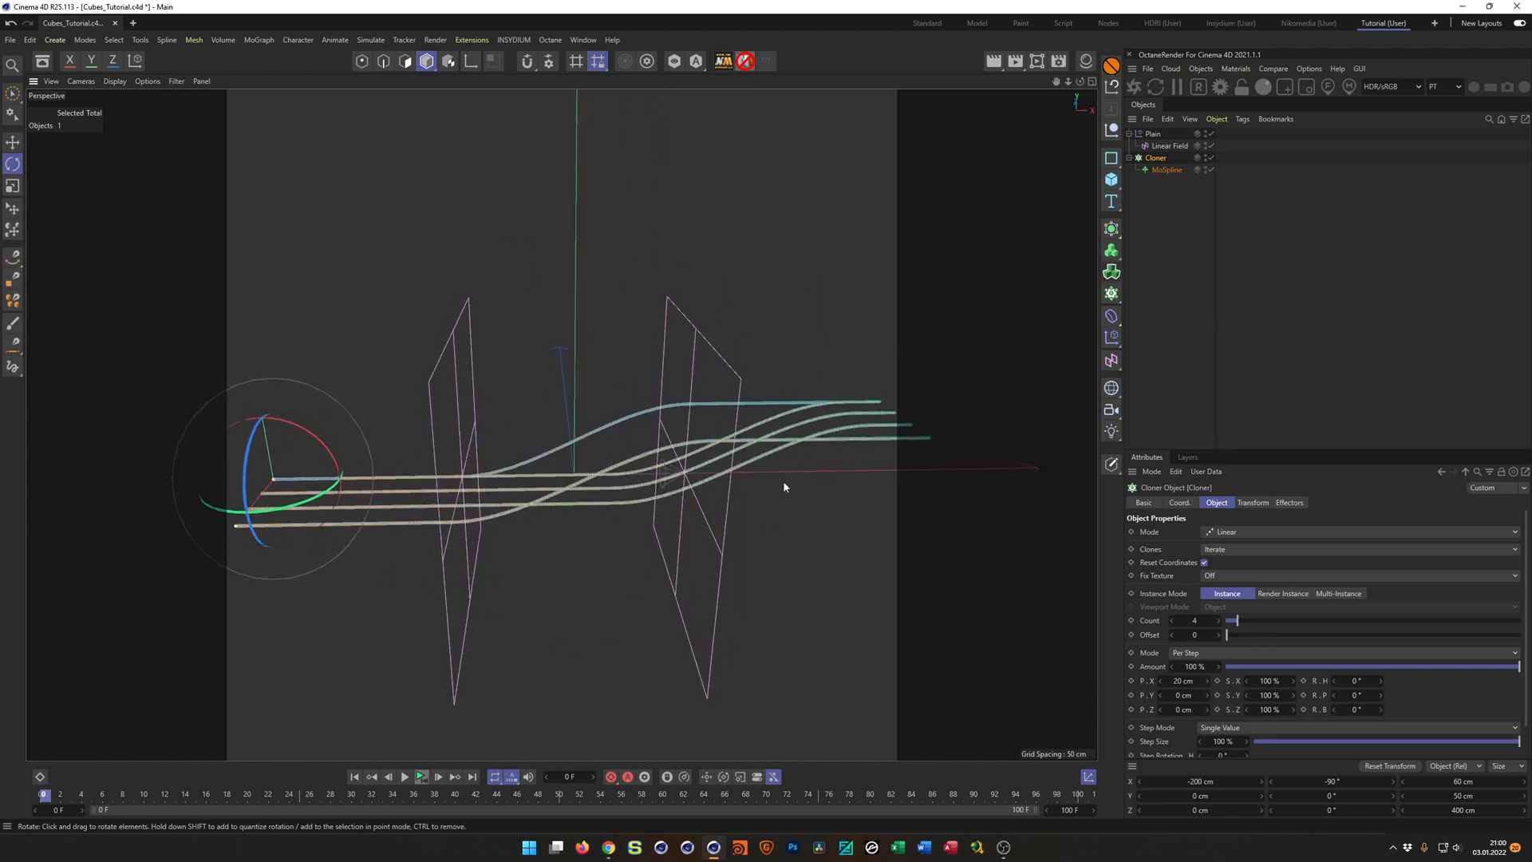
pyautogui.moveTo(707, 482)
pyautogui.keyDown('alt'); pyautogui.mouseDown()
pyautogui.moveTo(694, 478)
pyautogui.moveTo(718, 479)
pyautogui.mouseUp(); pyautogui.keyUp('alt')
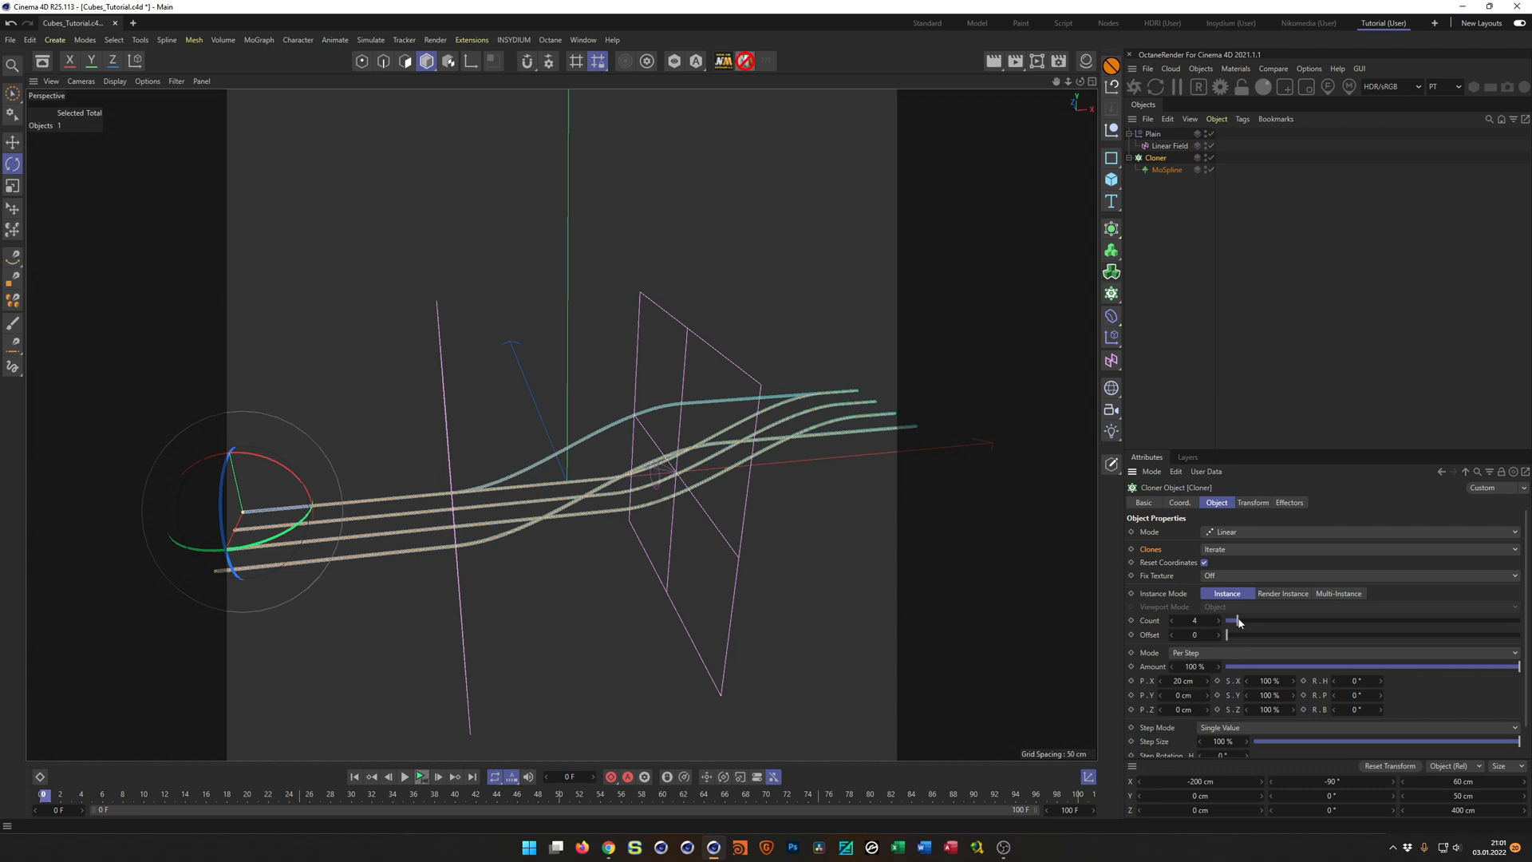
pyautogui.moveTo(1207, 683)
pyautogui.mouseDown()
pyautogui.moveTo(1229, 683)
pyautogui.moveTo(1207, 683)
pyautogui.mouseUp()
pyautogui.doubleClick(1200, 681)
pyautogui.write('20')
pyautogui.press('Return')
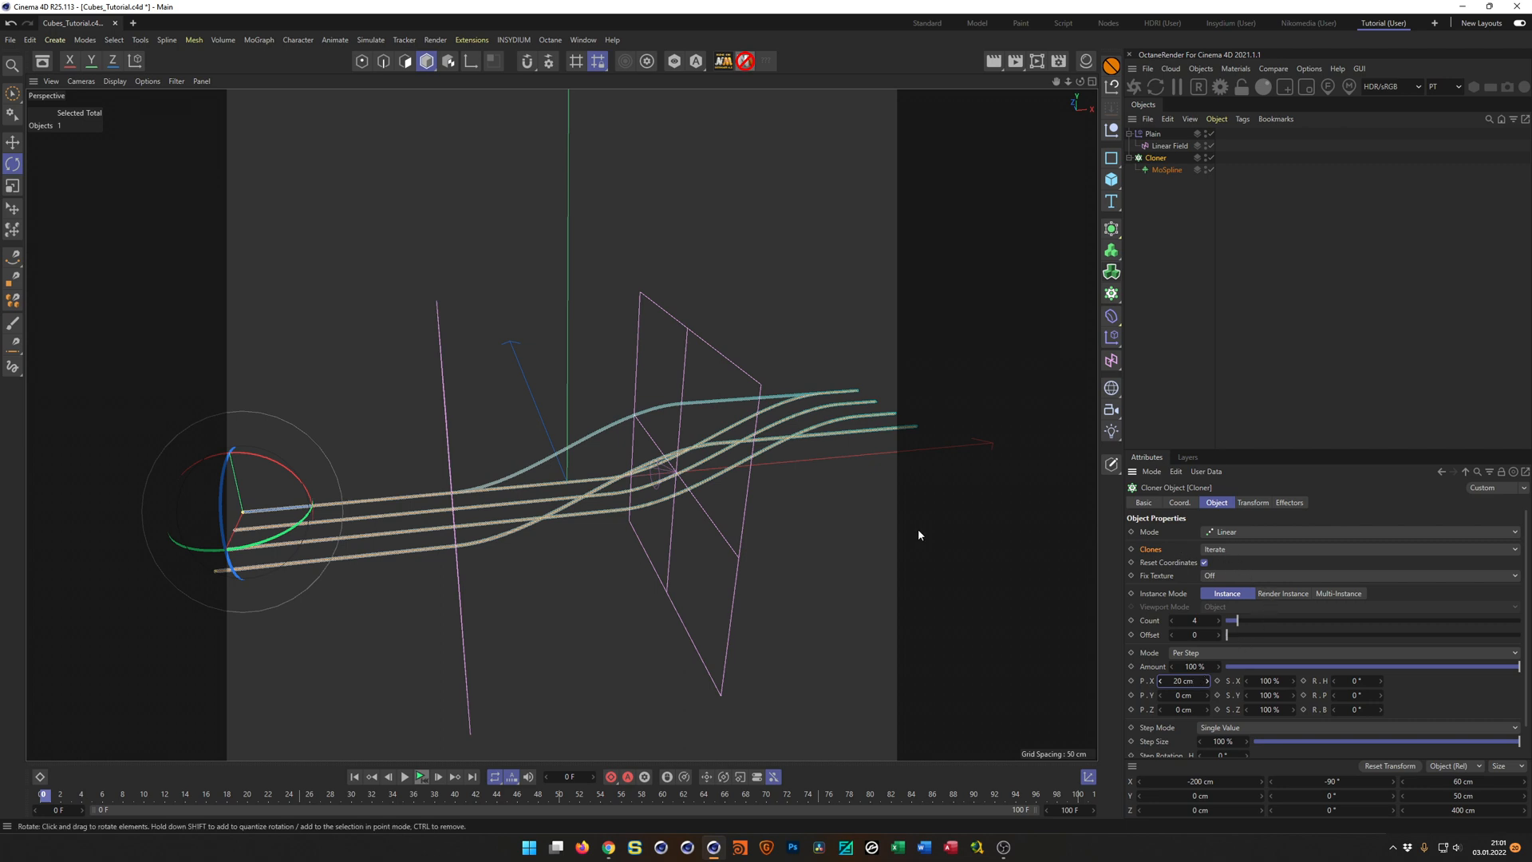
# Move the Linear Field briefly and undo the move to refresh the cloned splines' deformation.
pyautogui.click(1166, 146)
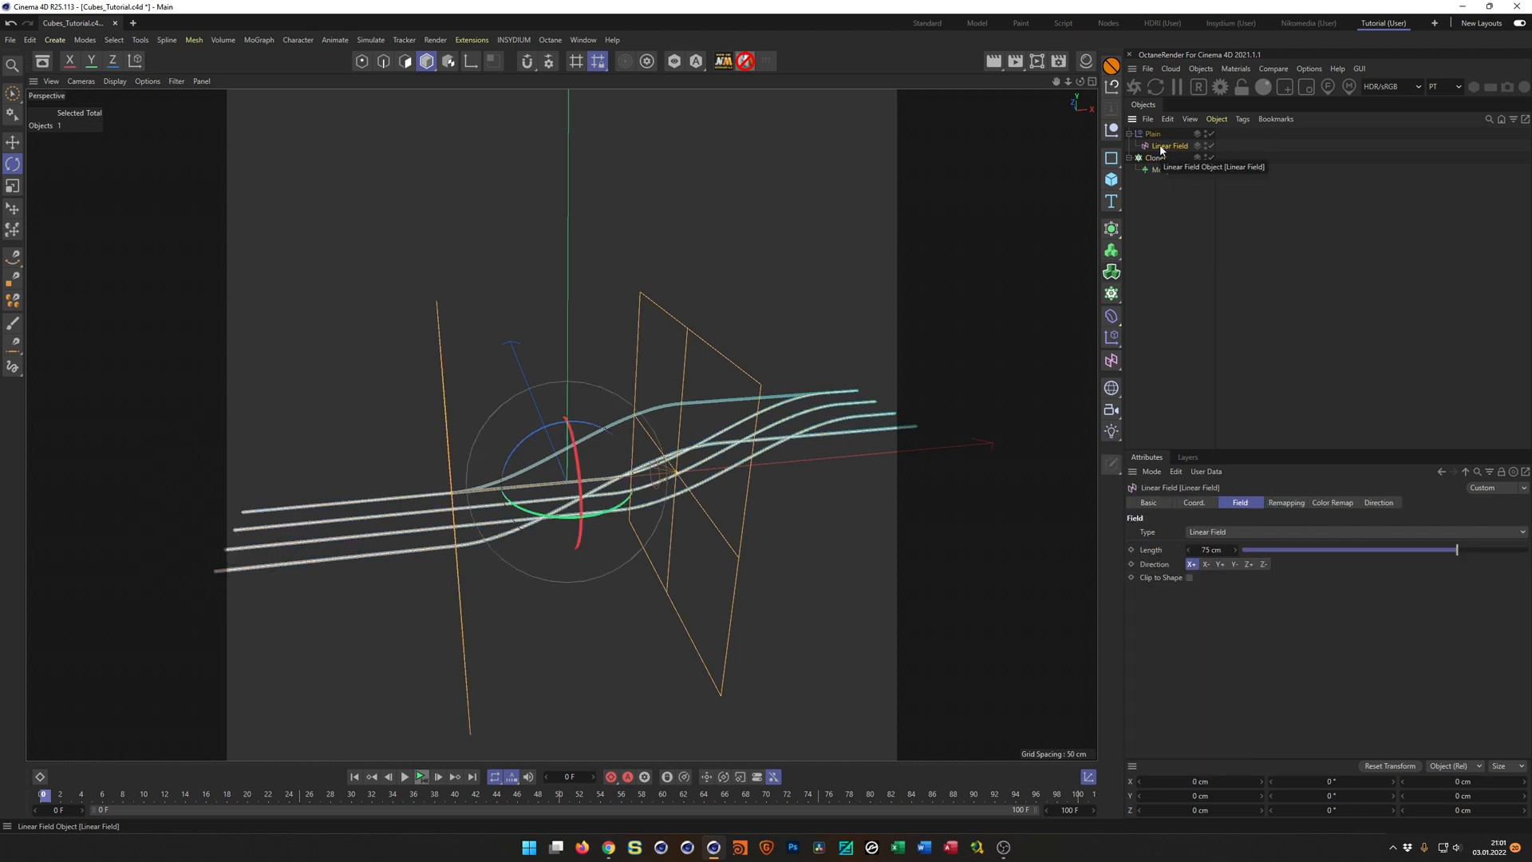
pyautogui.press('e')
pyautogui.moveTo(667, 472); pyautogui.dragTo(716, 523)
pyautogui.hotkey('ctrl', 'z')
pyautogui.keyDown('alt'); pyautogui.moveTo(631, 464); pyautogui.dragTo(593, 451); pyautogui.keyUp('alt')
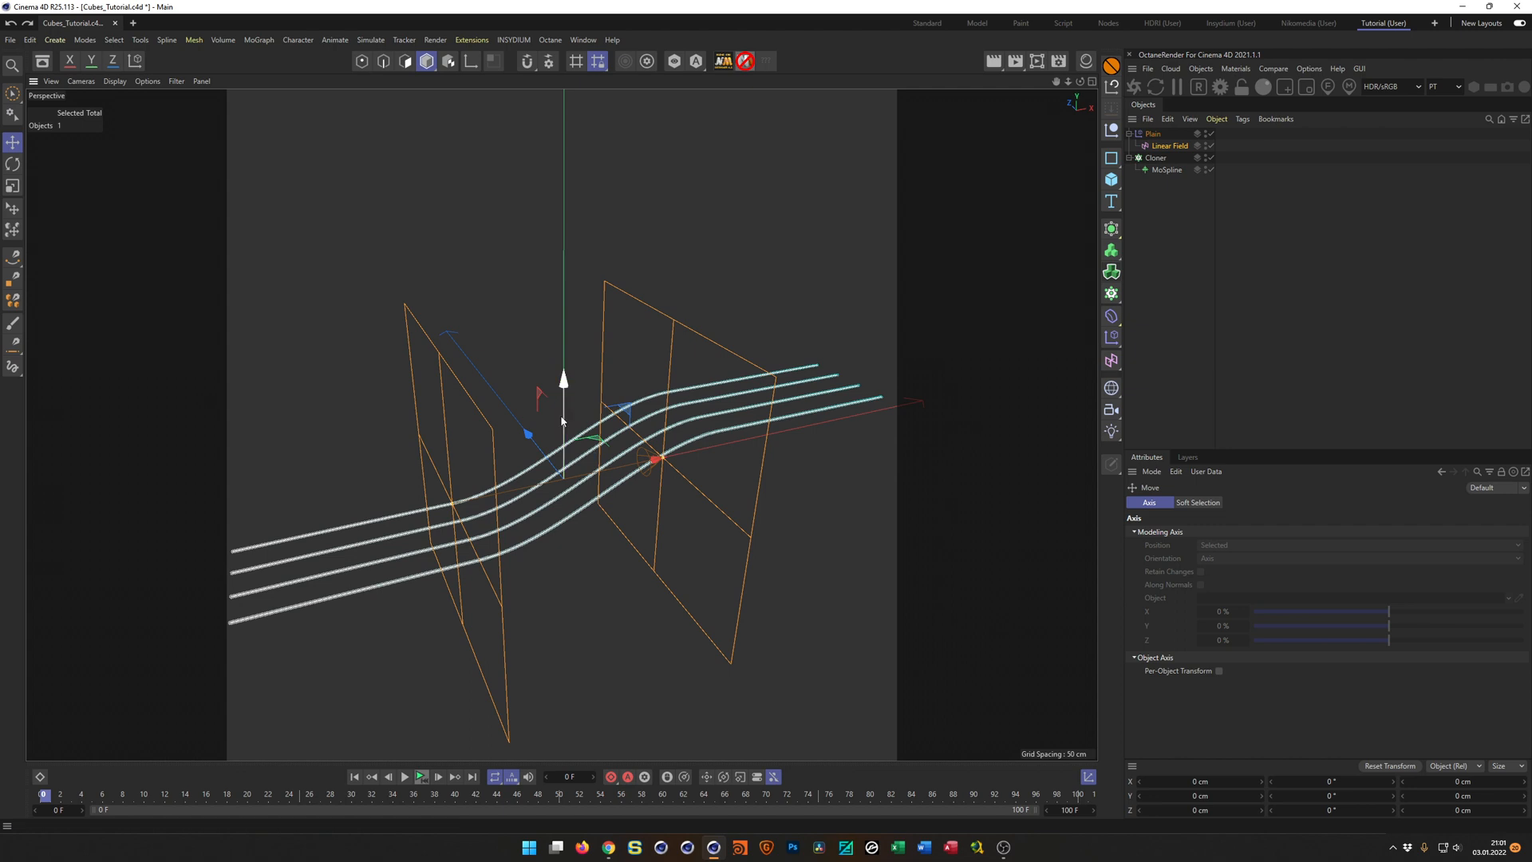
pyautogui.keyDown('alt'); pyautogui.moveTo(638, 479); pyautogui.dragTo(835, 413); pyautogui.keyUp('alt')
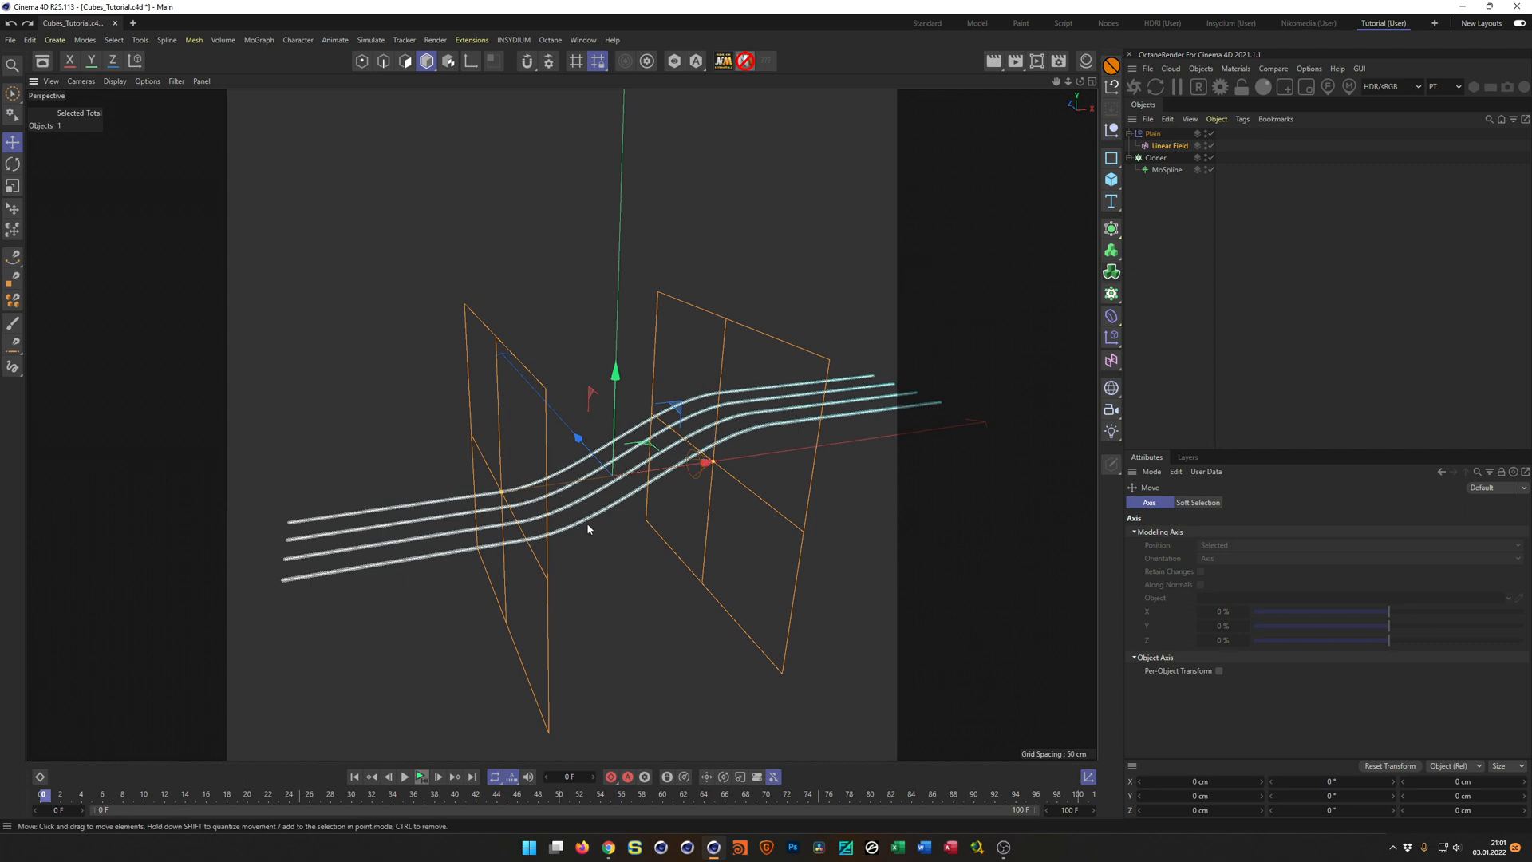
# Add a Cube to the scene and set its X, Y and Z sizes to 20 cm.
pyautogui.click(1111, 179)
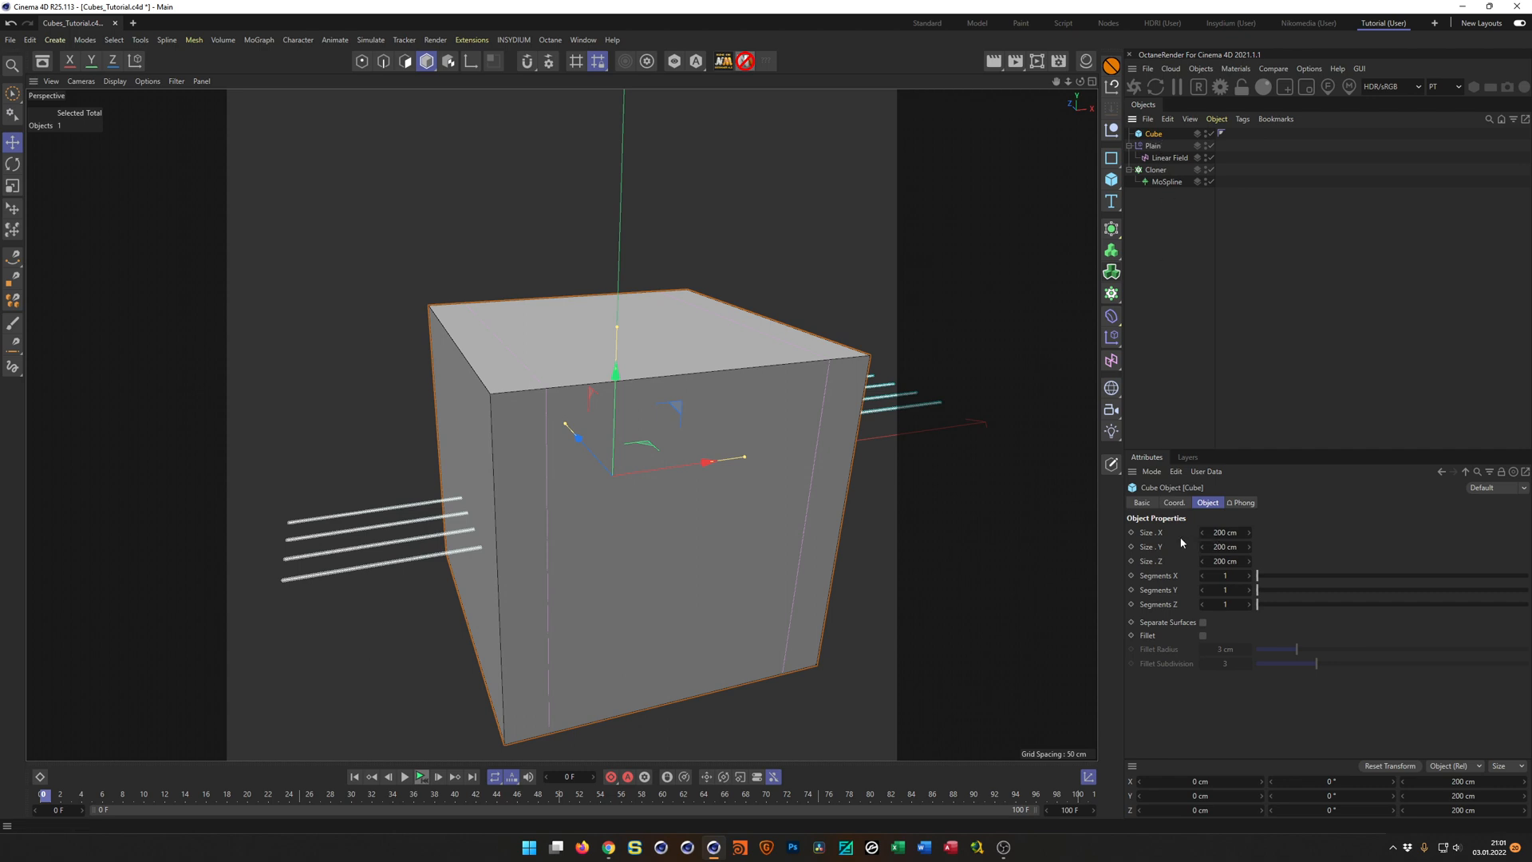
pyautogui.moveTo(1151, 539); pyautogui.dragTo(1154, 556)
pyautogui.click(1226, 532)
pyautogui.write('20')
pyautogui.press('Return')
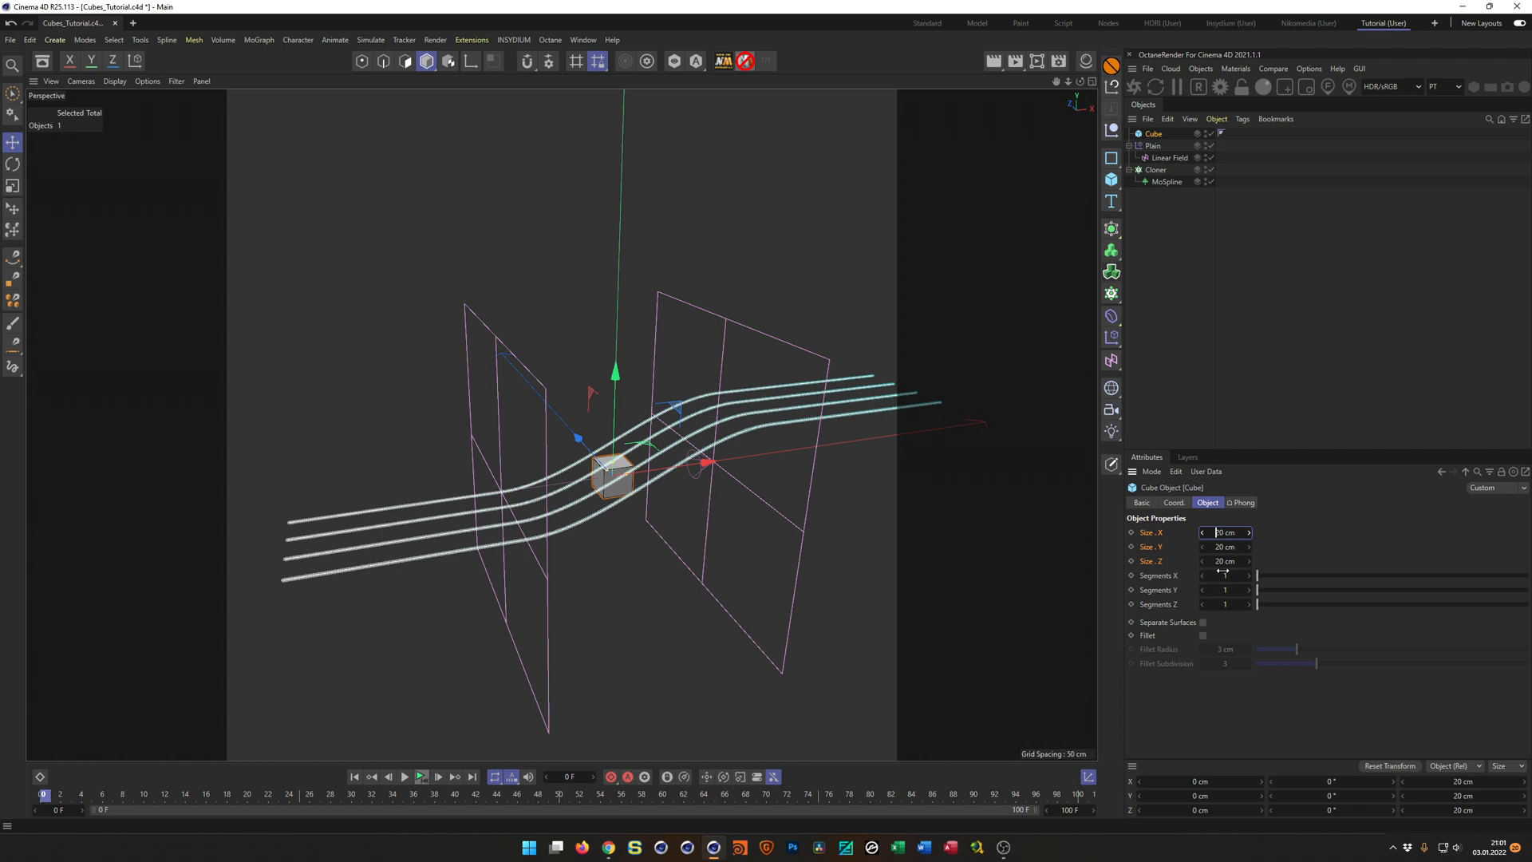
pyautogui.moveTo(647, 472)
pyautogui.keyDown('alt'); pyautogui.mouseDown()
pyautogui.moveTo(581, 439)
pyautogui.moveTo(502, 428)
pyautogui.moveTo(674, 470)
pyautogui.mouseUp(); pyautogui.keyUp('alt')
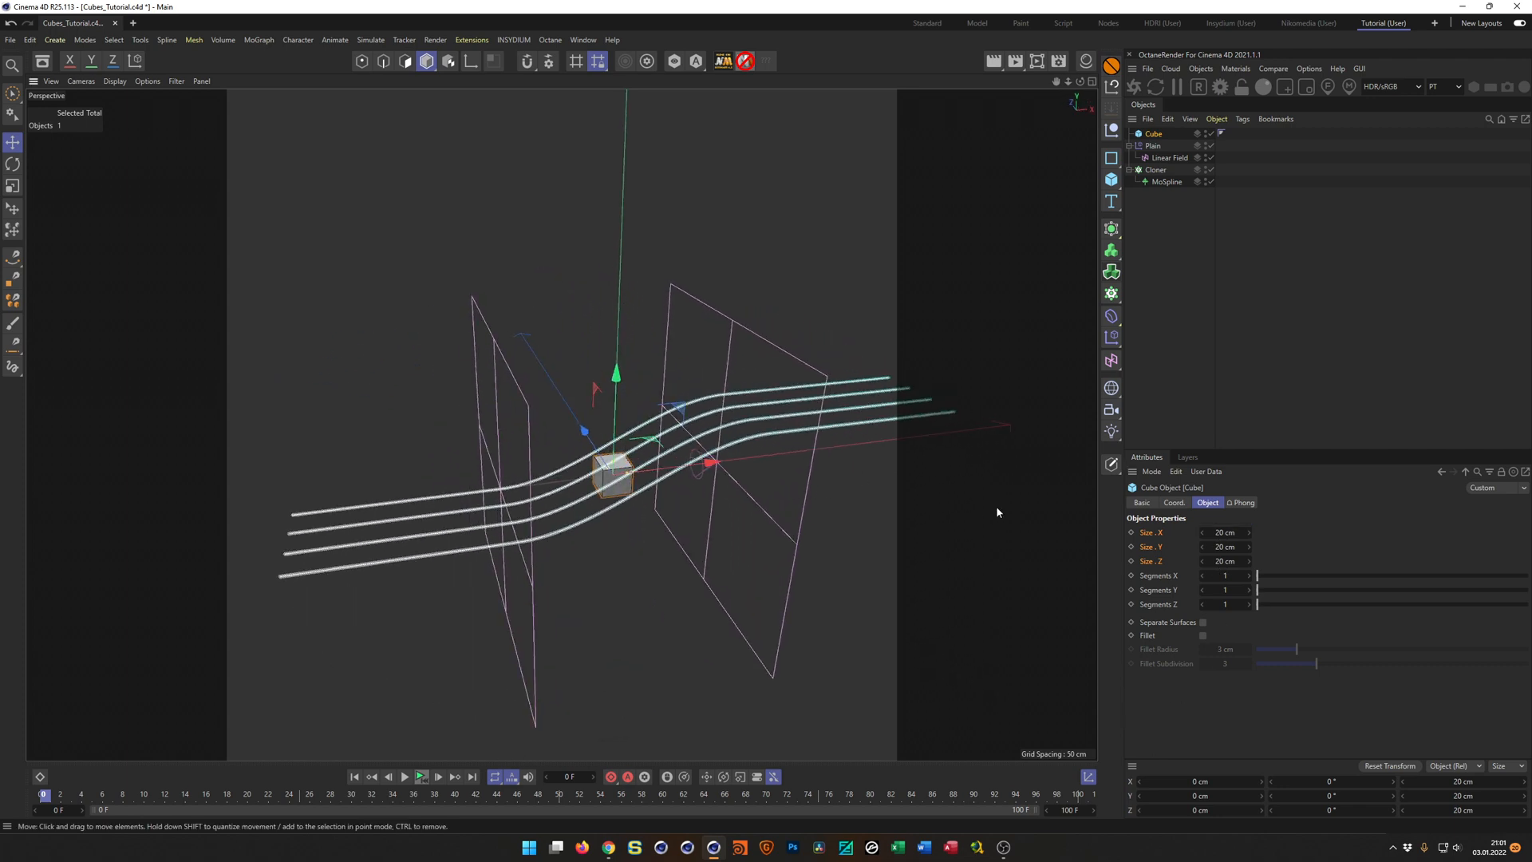
# Enable the cube's fillet with a 1 cm radius and check the reference video in Chrome before returning to Cinema 4D.
pyautogui.click(1202, 635)
pyautogui.click(1229, 649)
pyautogui.write('1')
pyautogui.press('Return')
pyautogui.scroll(4, 691, 481)
pyautogui.keyDown('alt'); pyautogui.moveTo(672, 463); pyautogui.dragTo(685, 470); pyautogui.keyUp('alt')
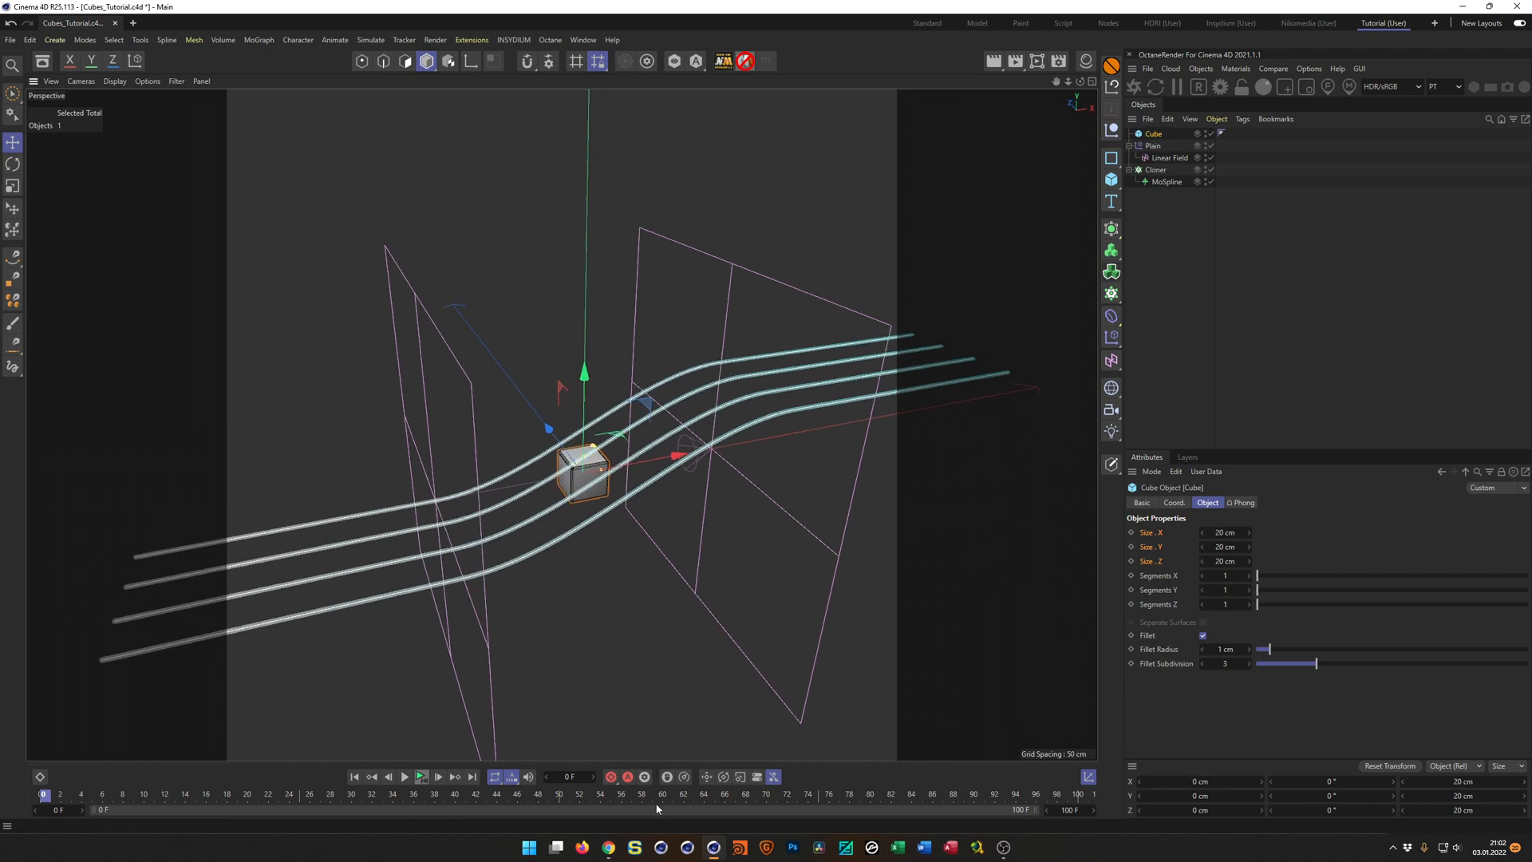
pyautogui.click(611, 852)
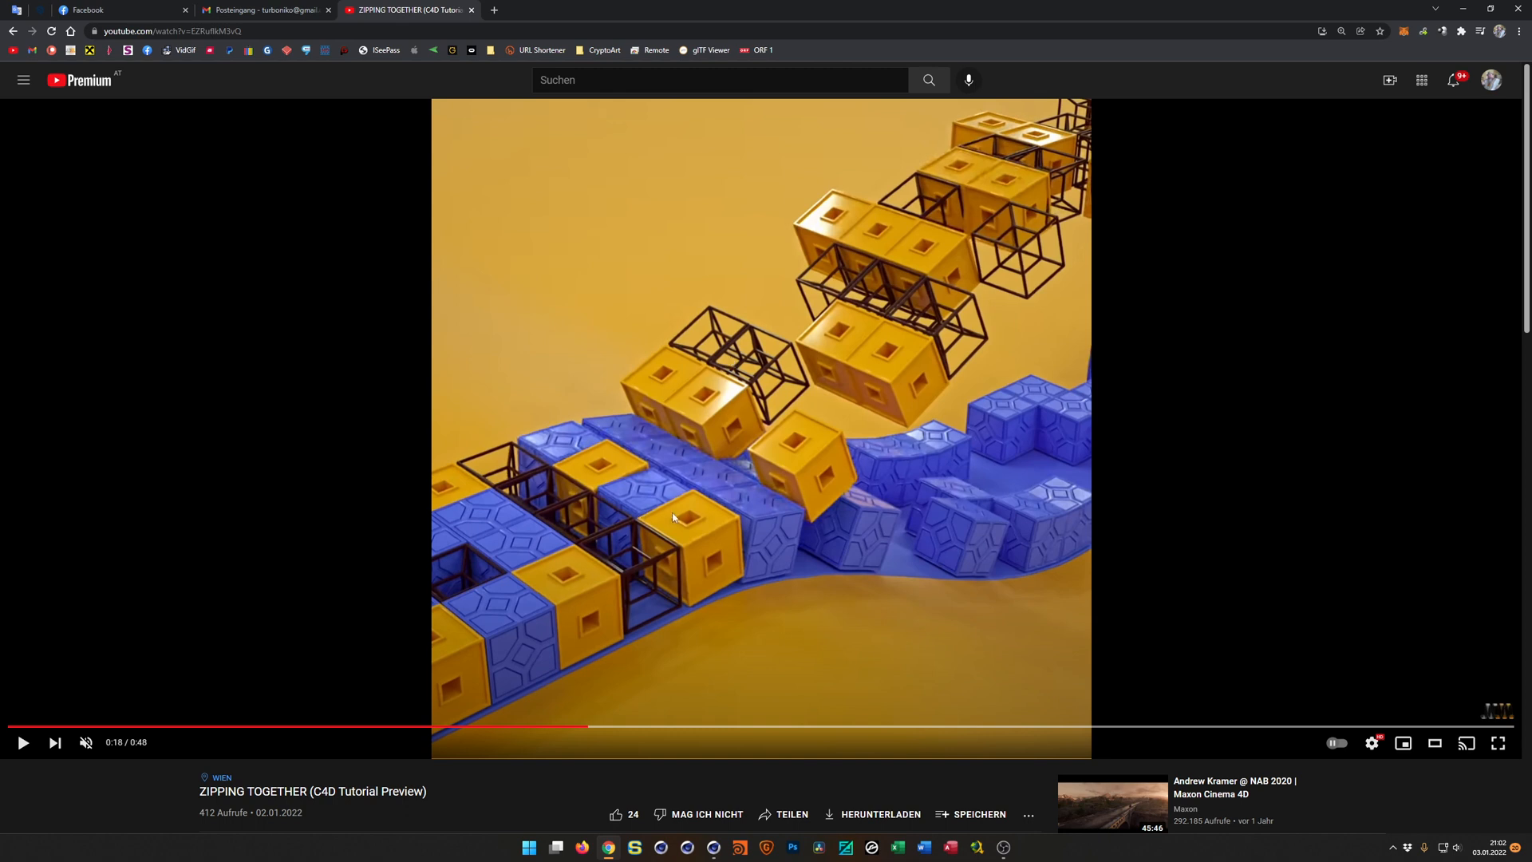
pyautogui.click(1463, 8)
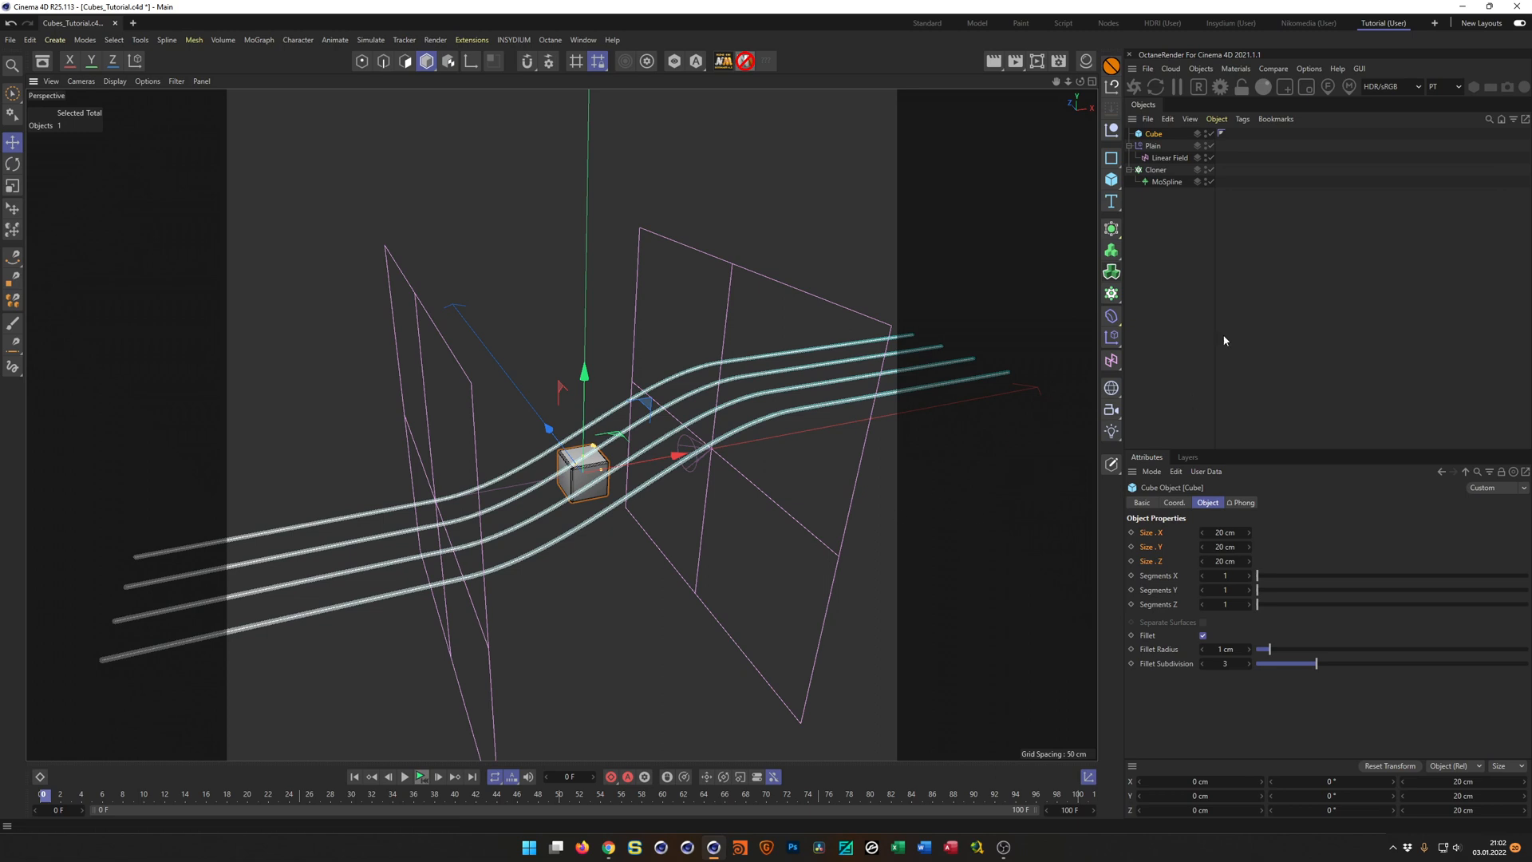
# Move the Cube to the end of the hierarchy, wrapped in a new Cloner set to Object mode.
pyautogui.moveTo(1154, 135); pyautogui.dragTo(1161, 321)
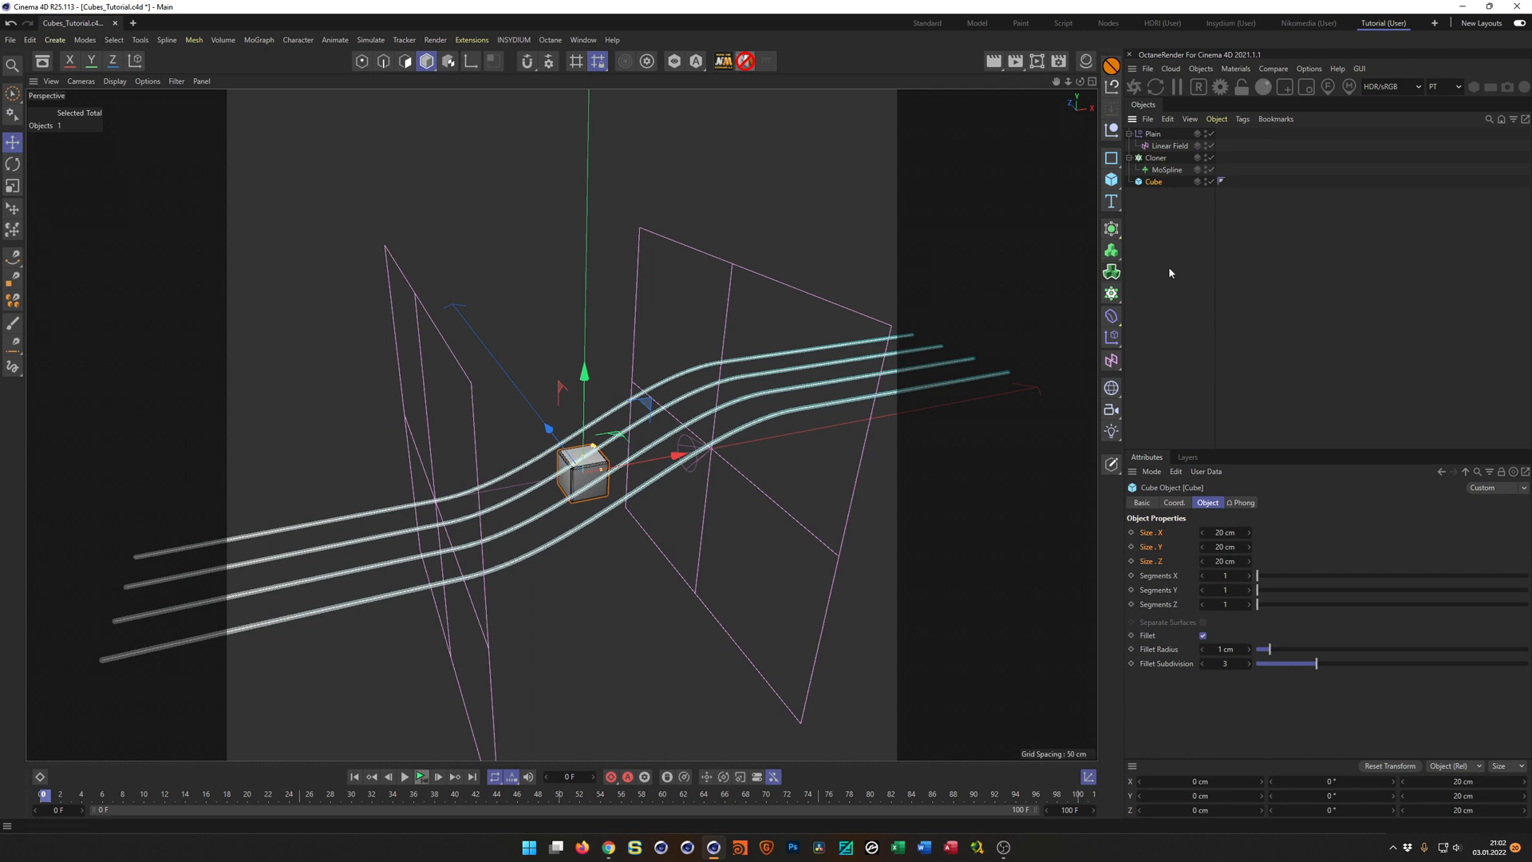
pyautogui.keyDown('alt'); pyautogui.click(1113, 296); pyautogui.keyUp('alt')
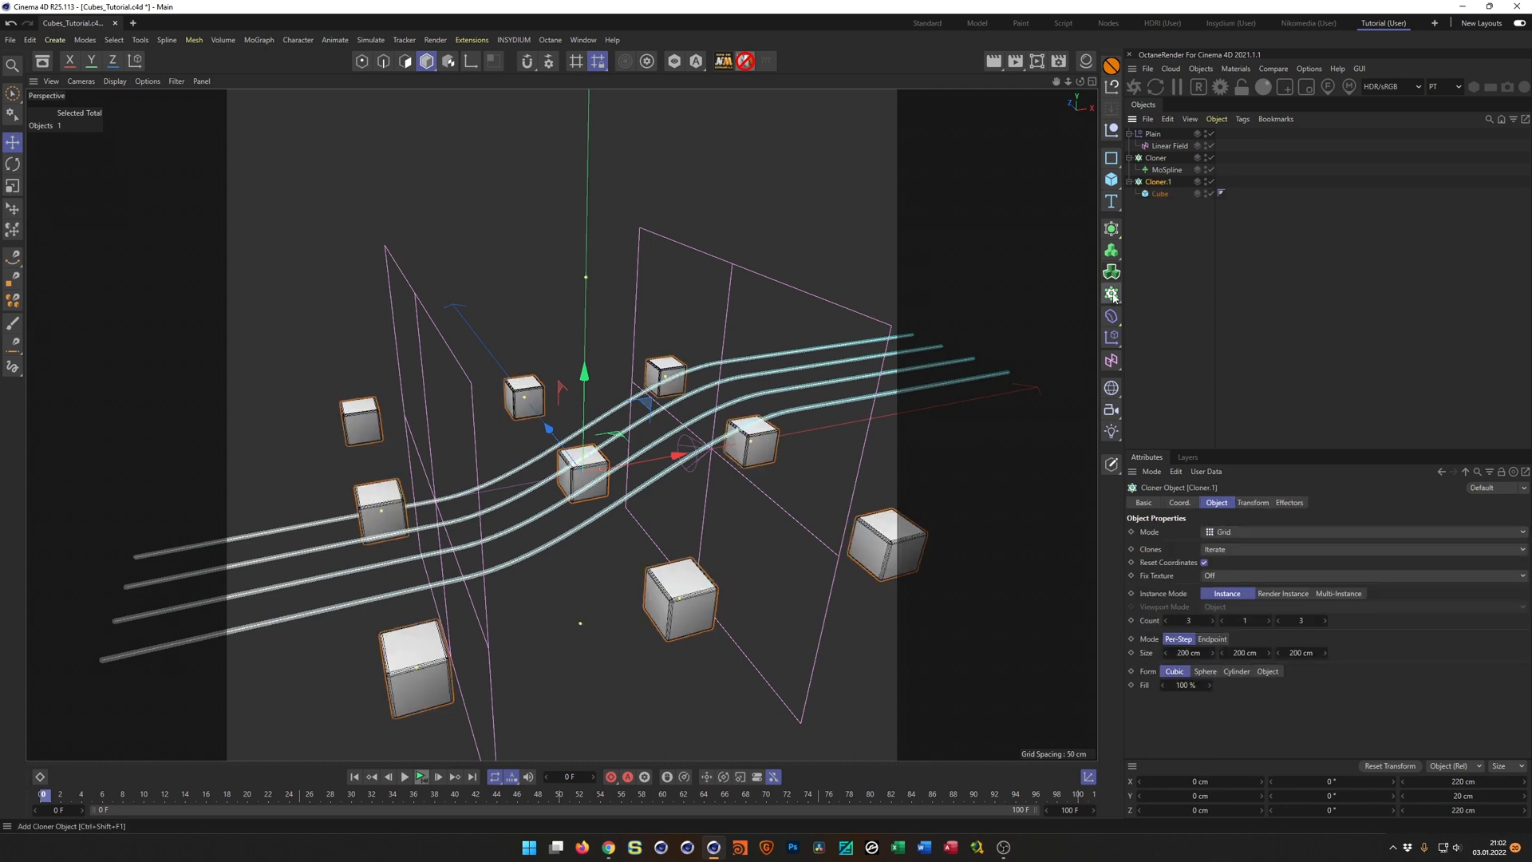
pyautogui.click(1223, 533)
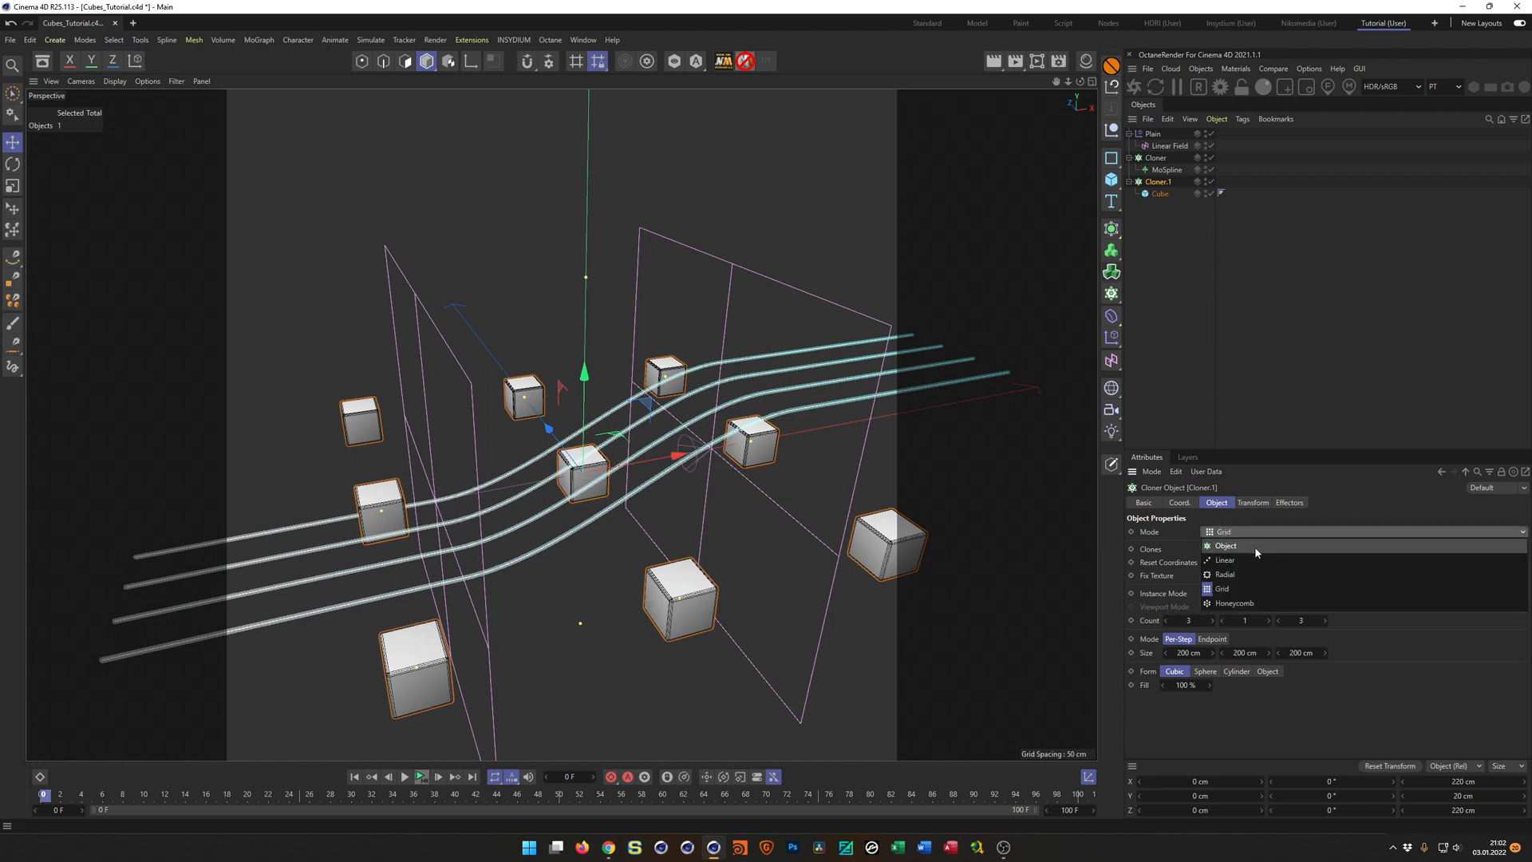
pyautogui.click(1255, 546)
# Rename the cloner that holds the MoSpline as ClonerSplines1.
pyautogui.doubleClick(1157, 158)
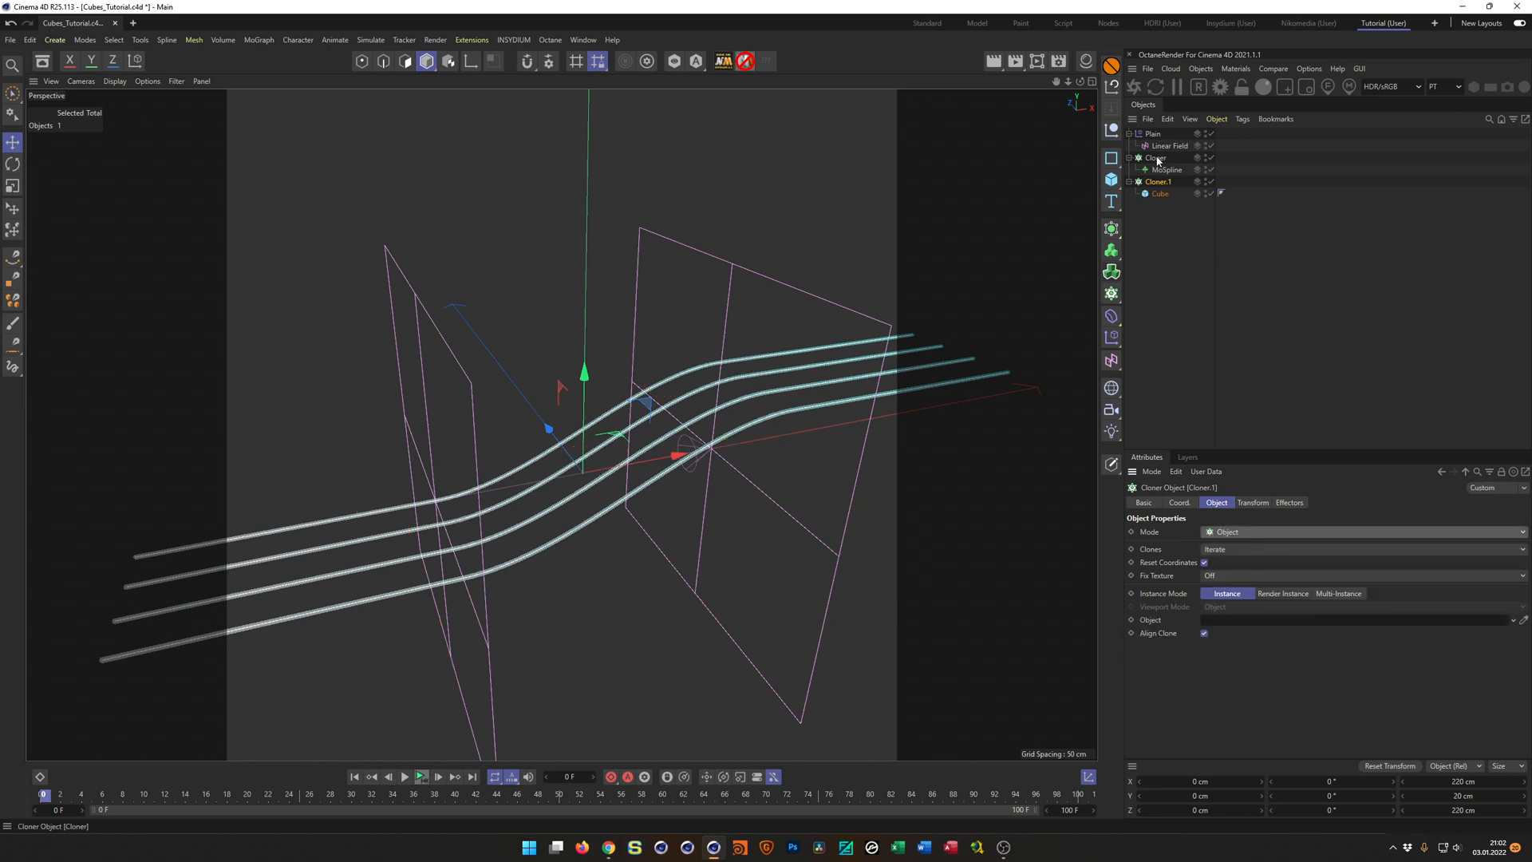
pyautogui.press('End')
pyautogui.write('1')
pyautogui.press('Return')
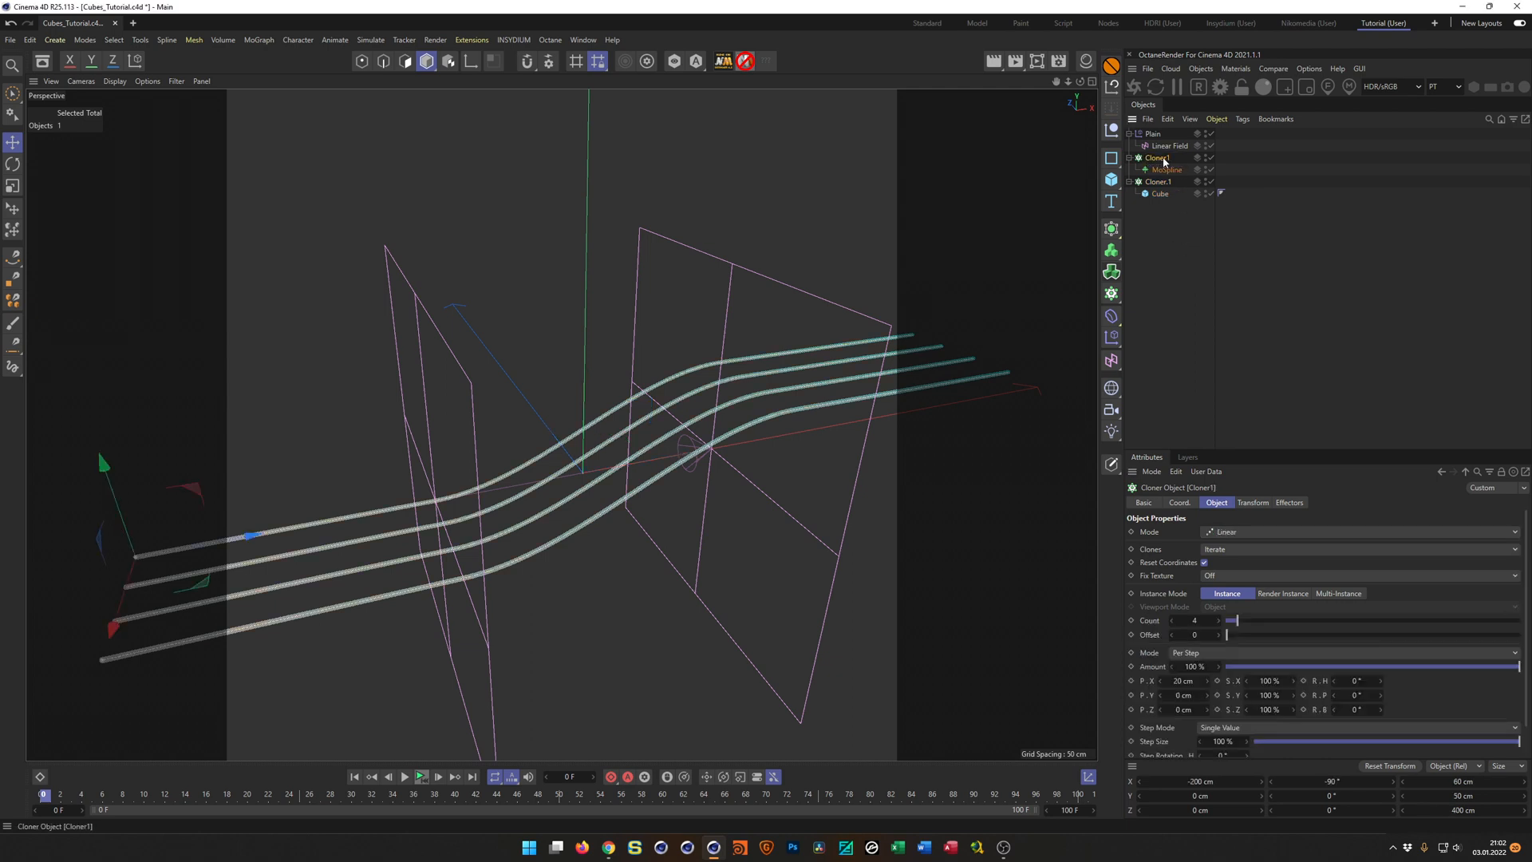
pyautogui.doubleClick(1167, 159)
pyautogui.click(1169, 159)
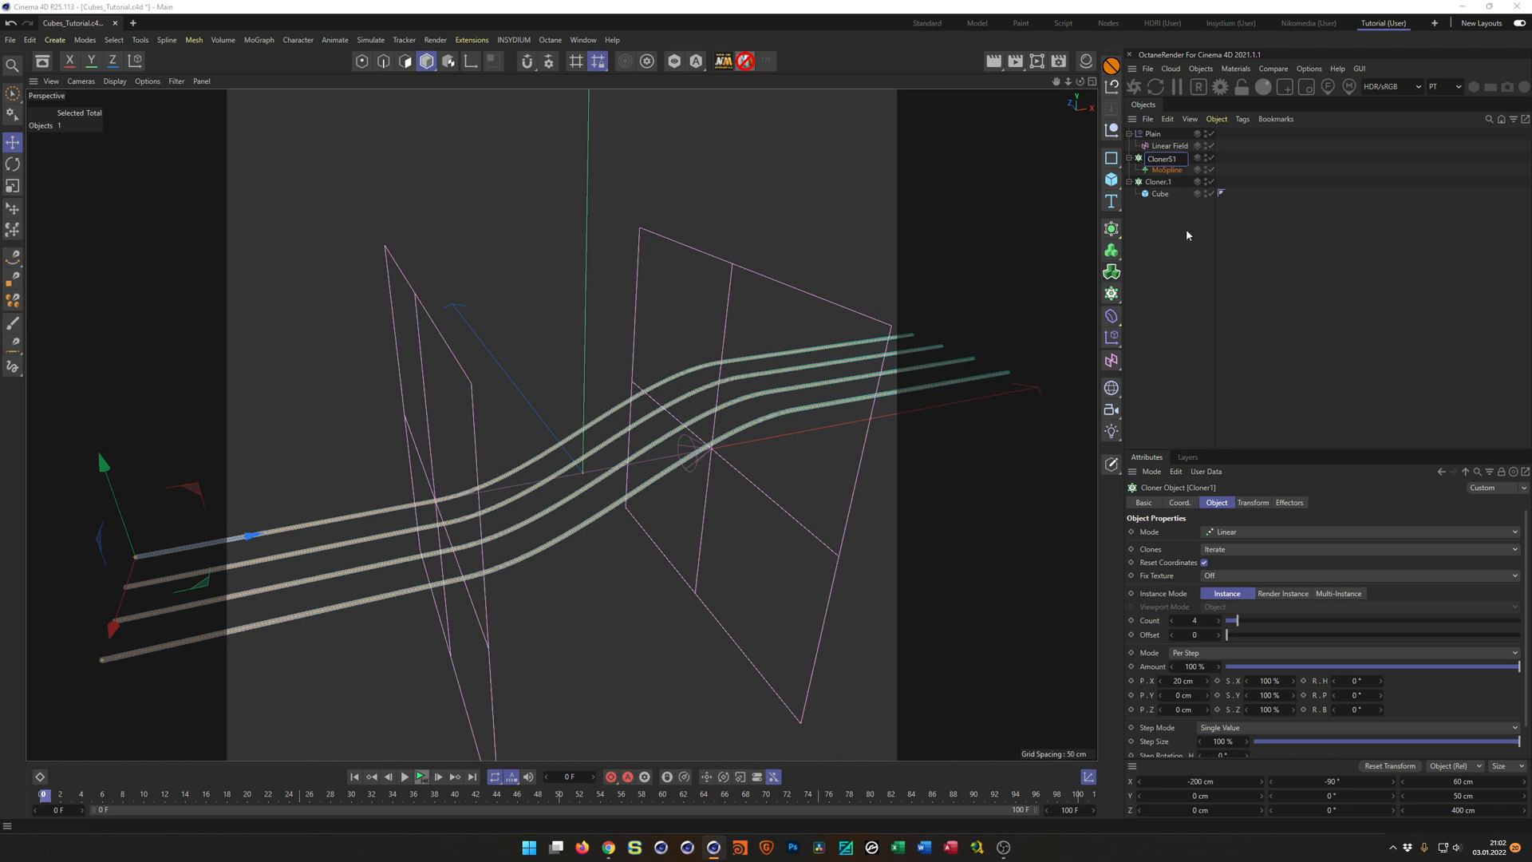
pyautogui.write('Splines')
pyautogui.press('Return')
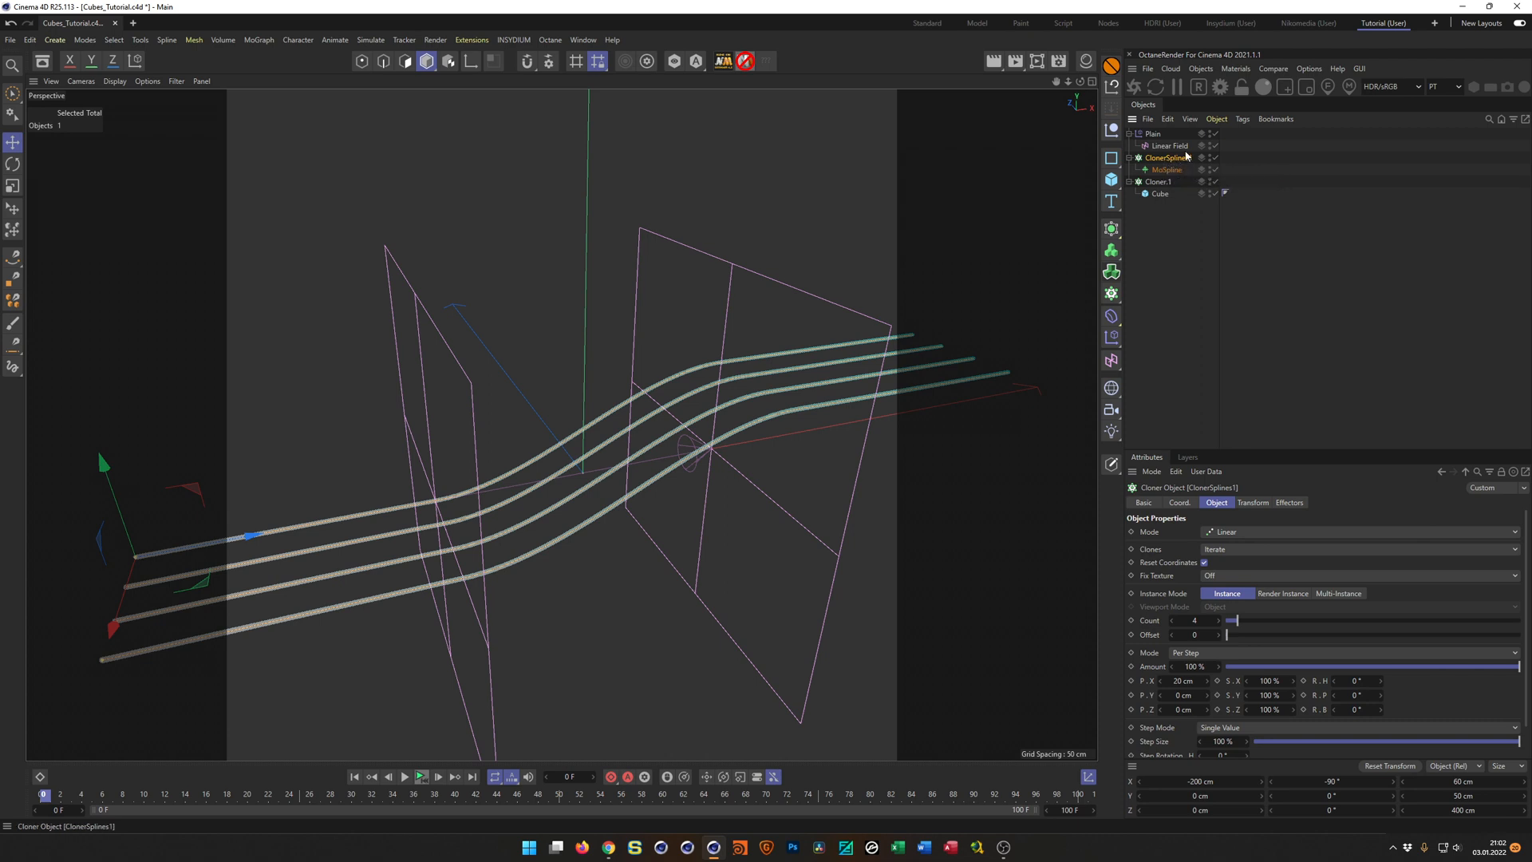
# Assign ClonerSplines1 as the object on which the cube cloner distributes its clones.
pyautogui.click(1168, 182)
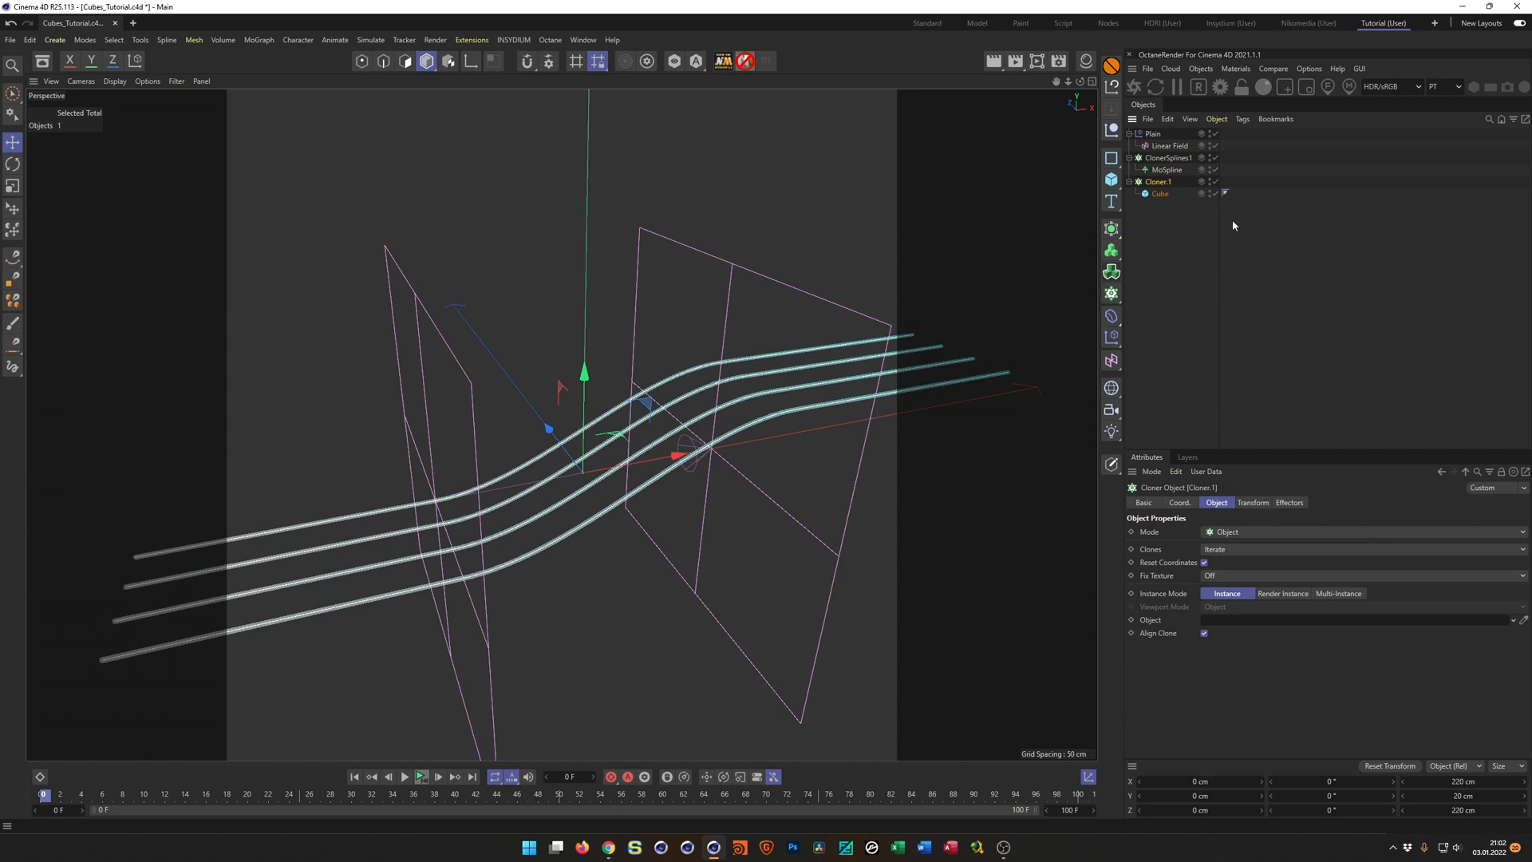
pyautogui.click(1167, 158)
pyautogui.moveTo(1223, 611); pyautogui.dragTo(1225, 620)
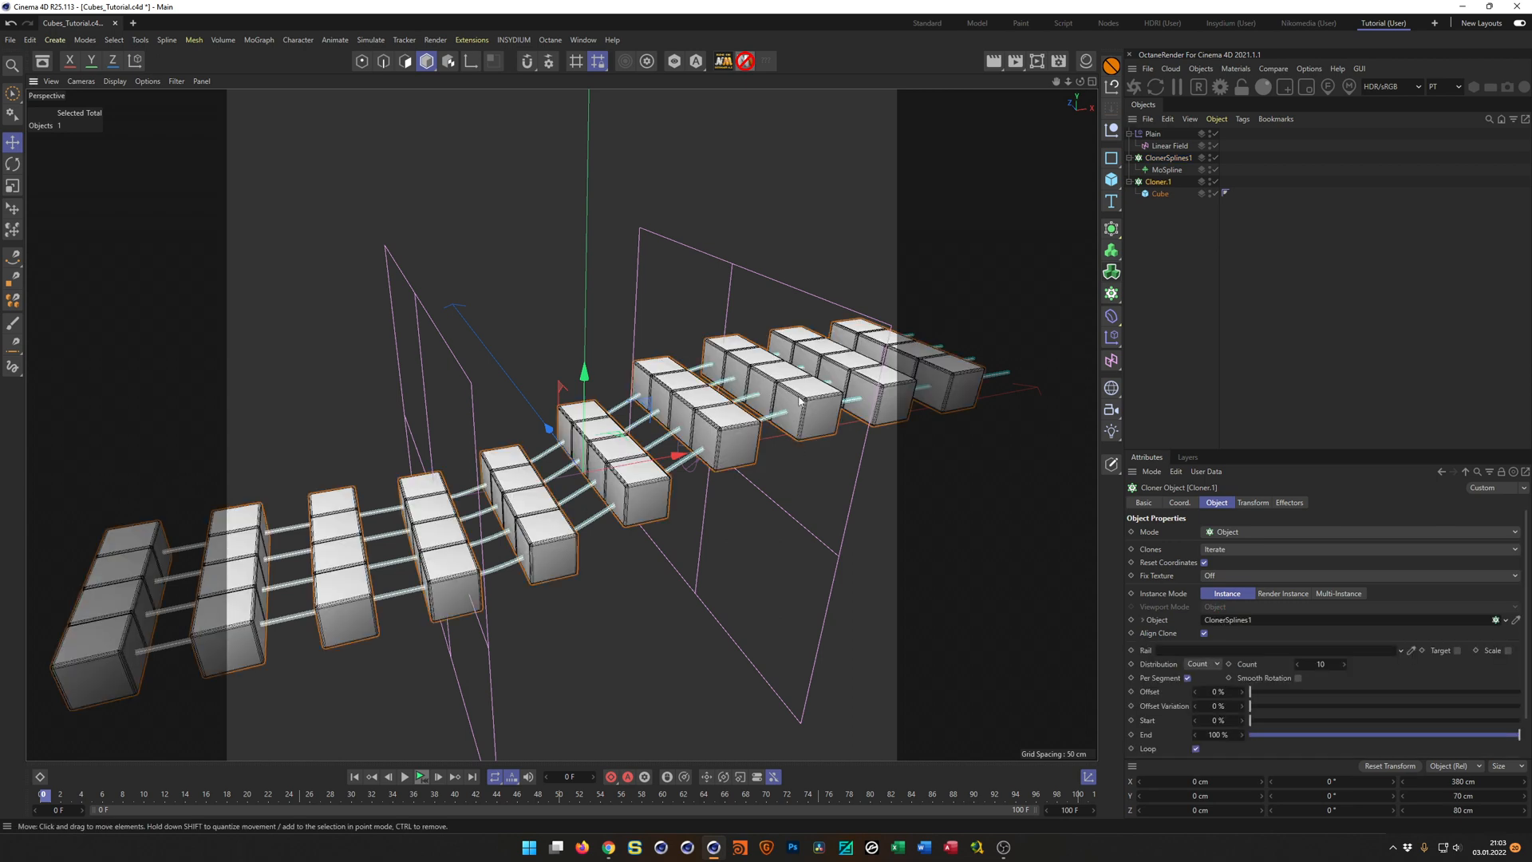
# Set the cube cloner's count to 20 and inspect the spacing of the cubes along the splines.
pyautogui.keyDown('alt'); pyautogui.moveTo(776, 413); pyautogui.dragTo(793, 302, button='middle'); pyautogui.keyUp('alt')
pyautogui.moveTo(792, 301)
pyautogui.keyDown('alt'); pyautogui.mouseDown()
pyautogui.moveTo(838, 310)
pyautogui.moveTo(792, 301)
pyautogui.mouseUp(); pyautogui.keyUp('alt')
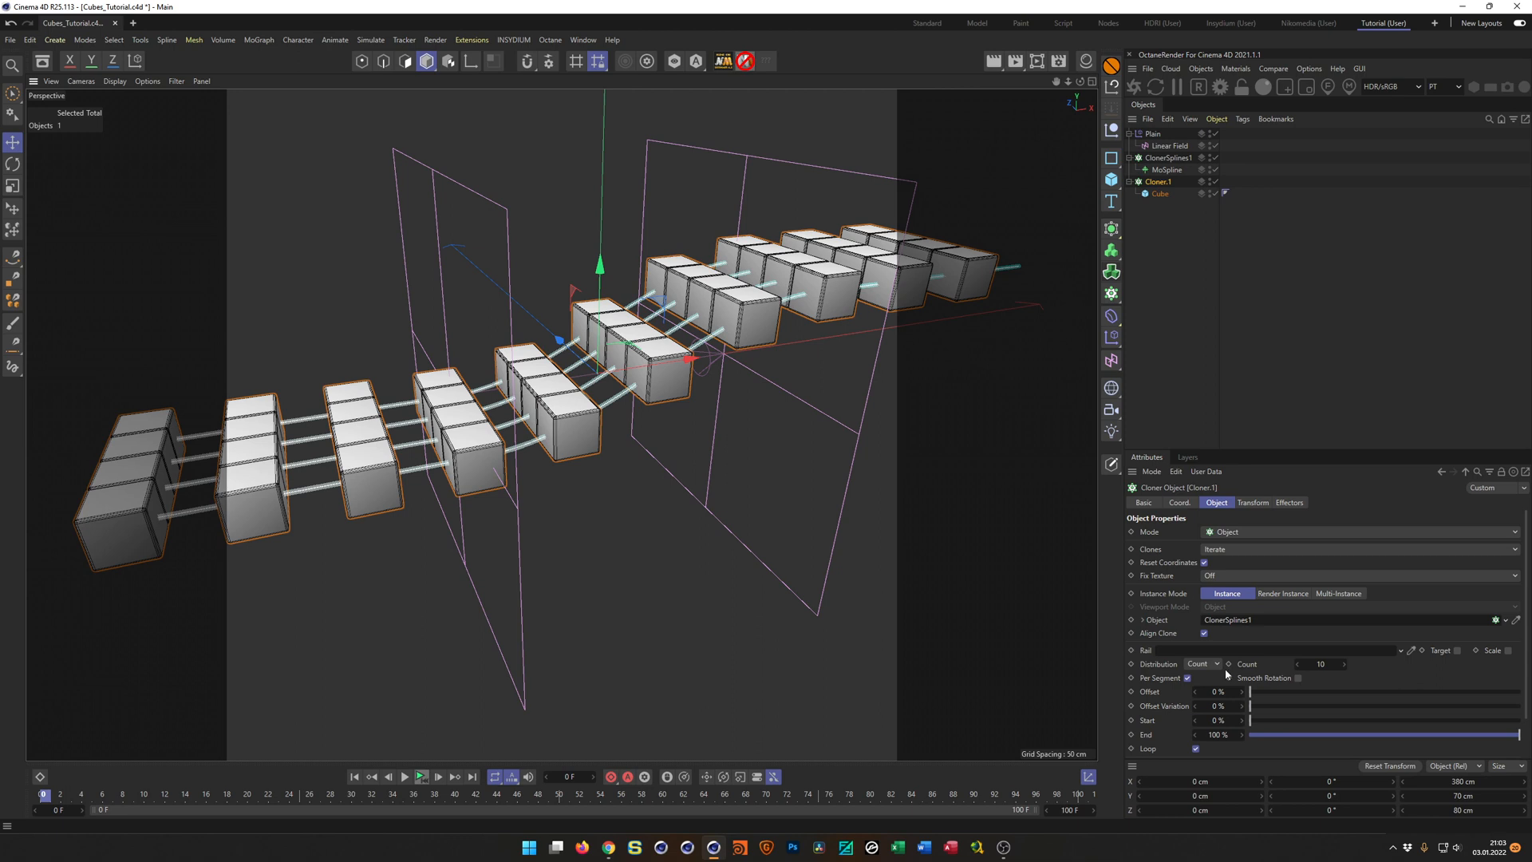
pyautogui.click(1319, 664)
pyautogui.write('20')
pyautogui.press('Return')
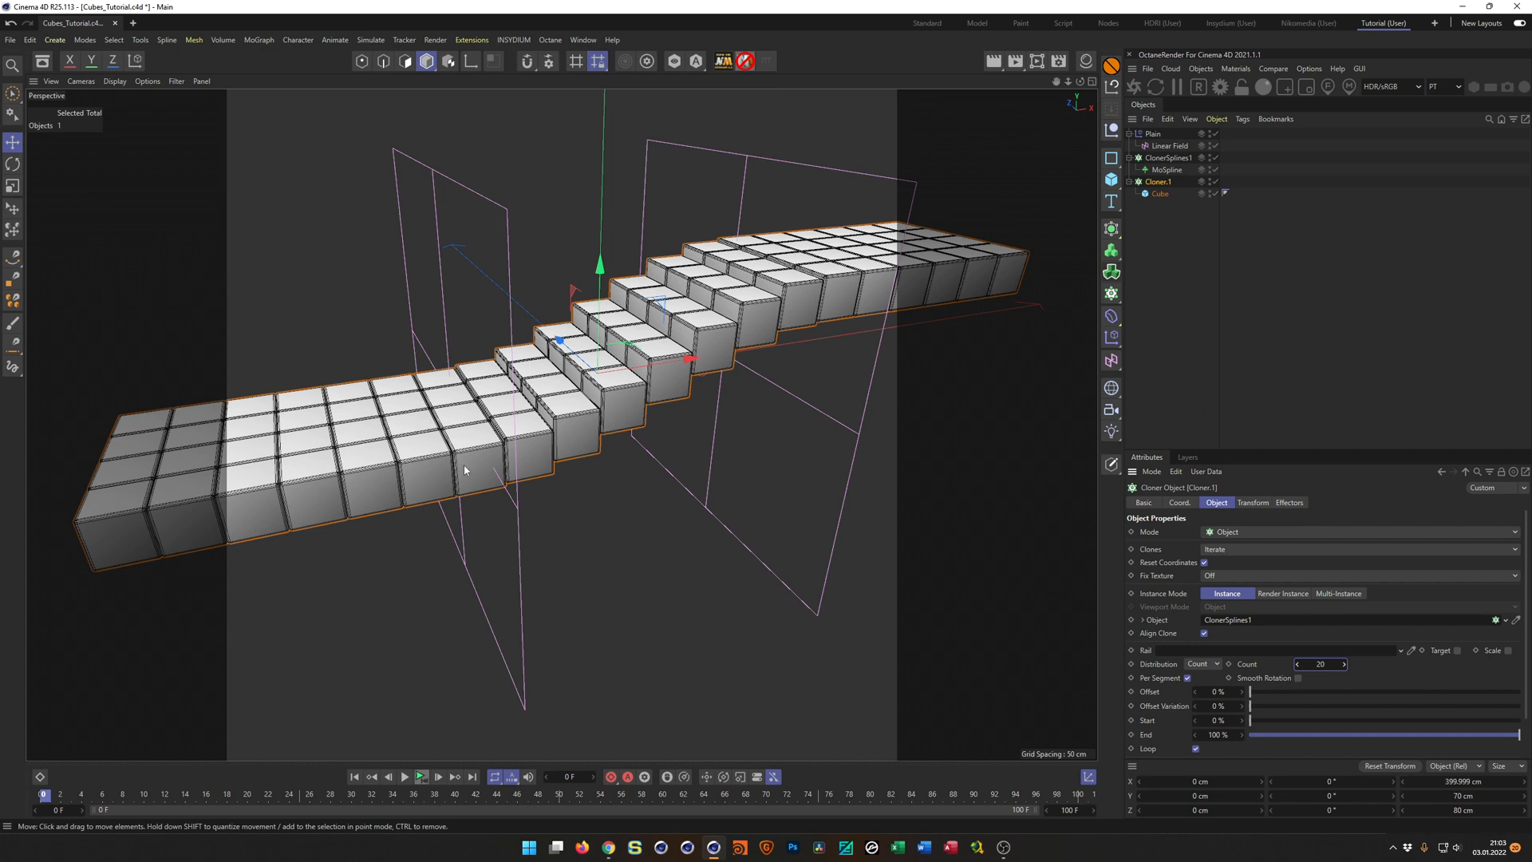
pyautogui.scroll(5, 375, 471)
pyautogui.scroll(-5, 403, 472)
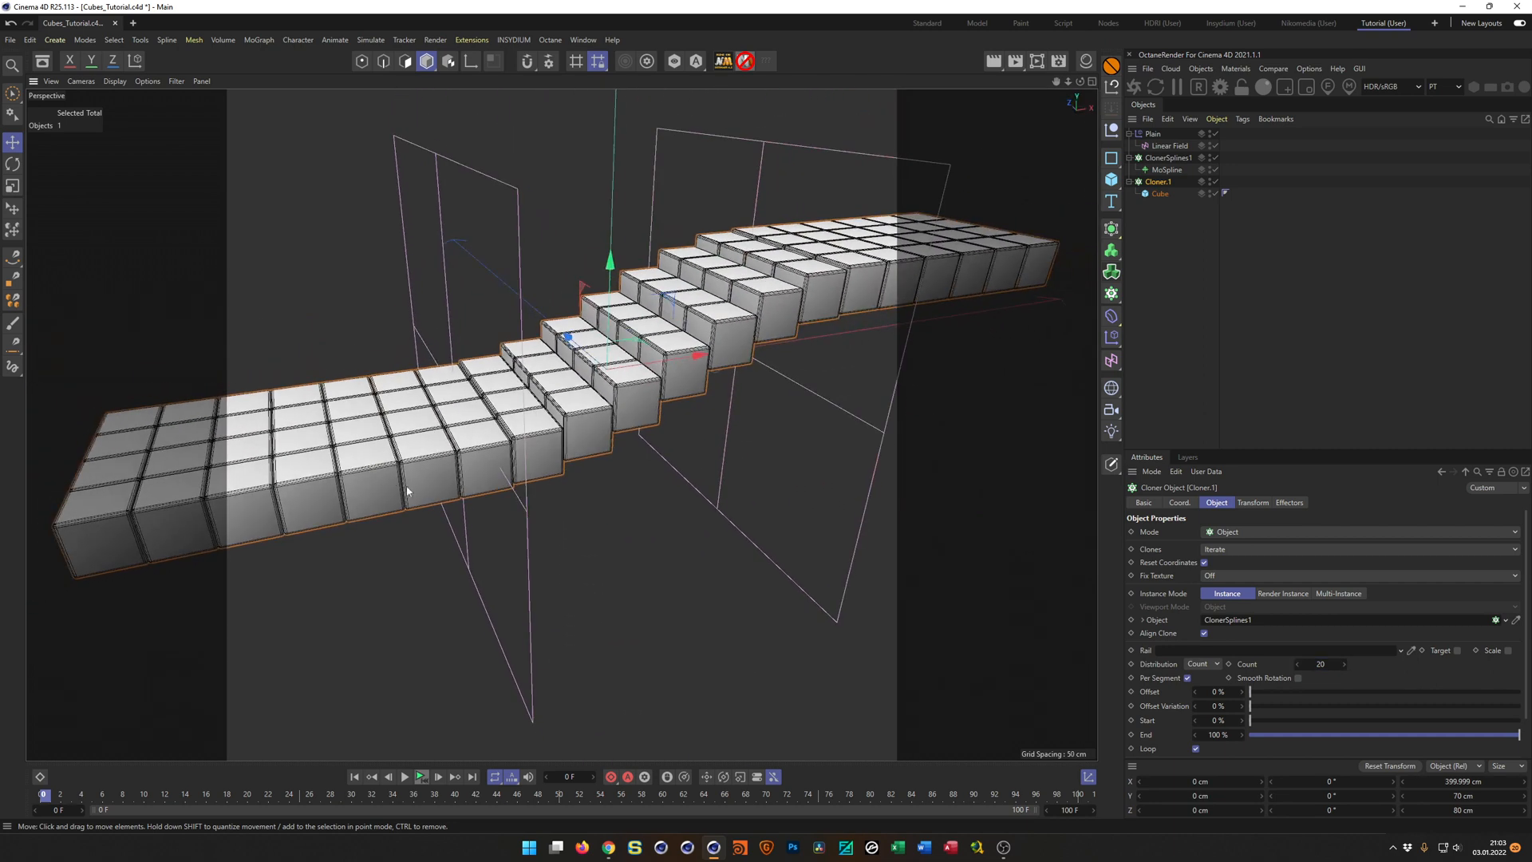
# Try the Step distribution with a 20 cm step on the cube cloner and inspect the cube spacing at the bend.
pyautogui.click(1210, 663)
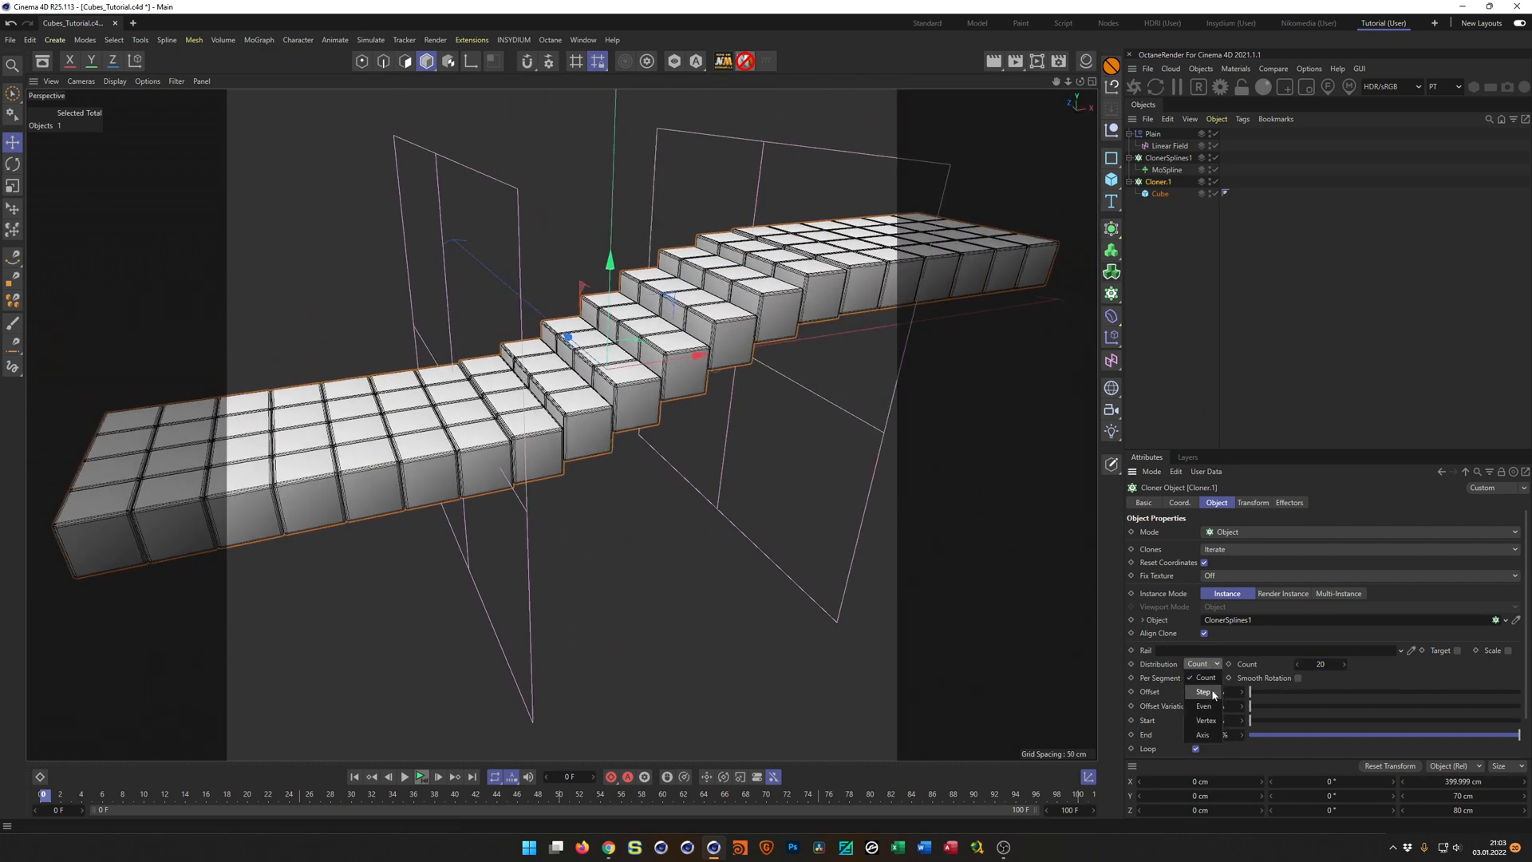
pyautogui.click(1207, 692)
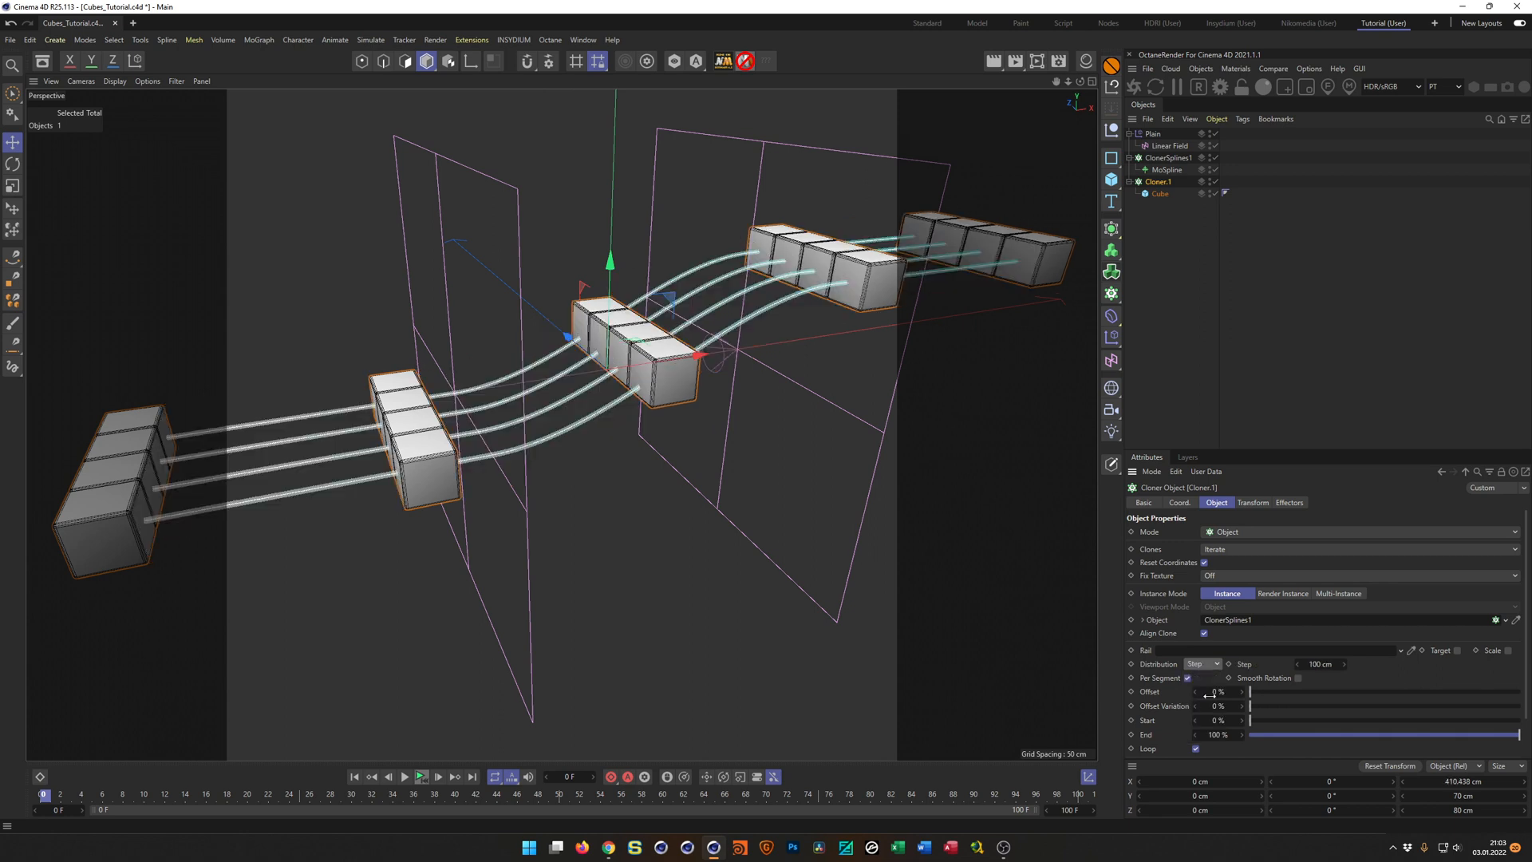
pyautogui.click(1338, 667)
pyautogui.write('20')
pyautogui.press('Return')
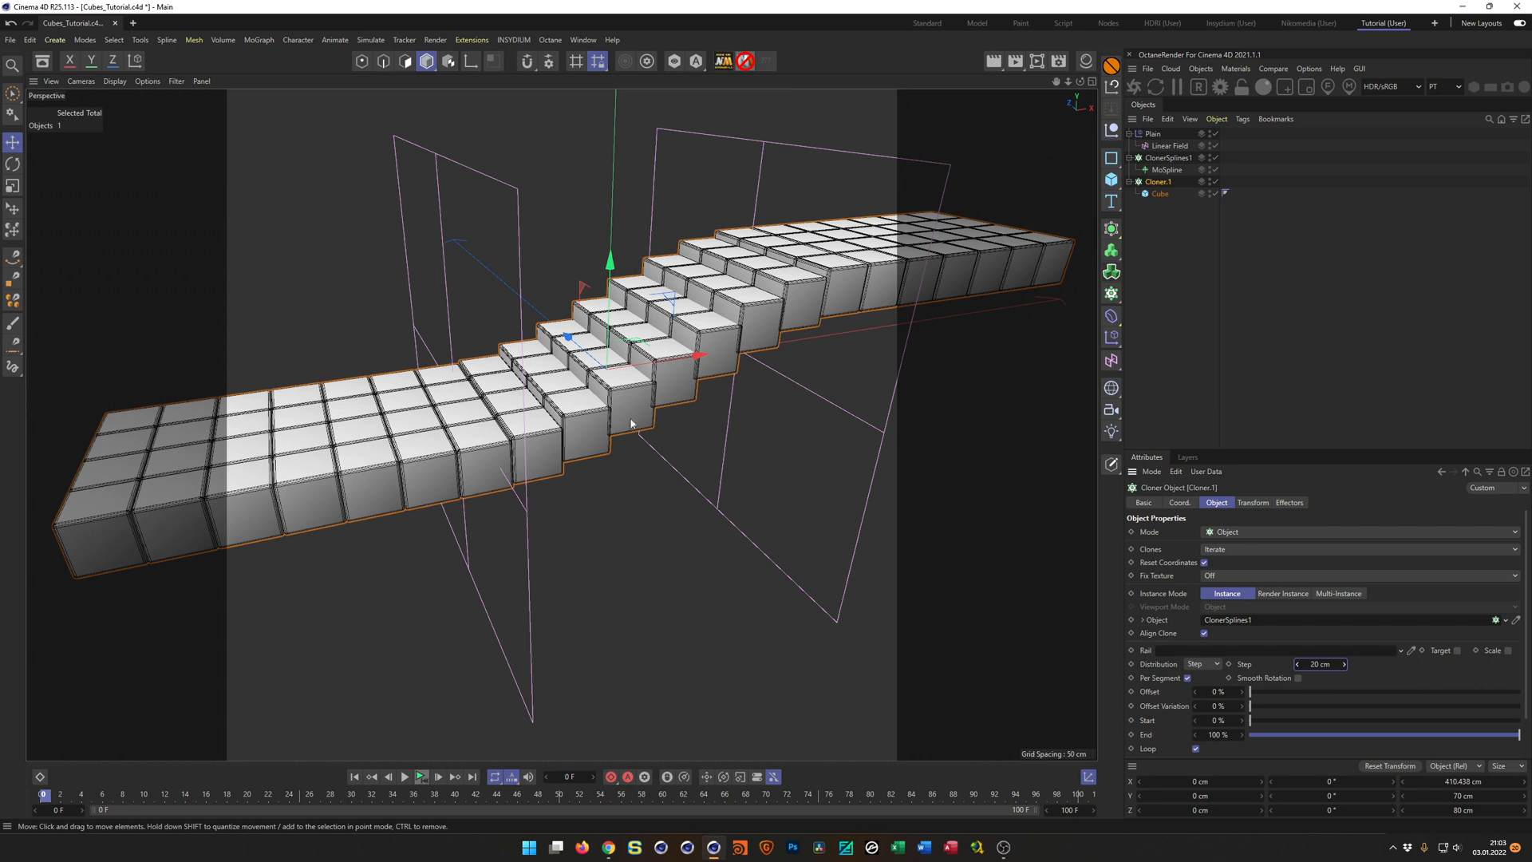
pyautogui.scroll(6, 669, 368)
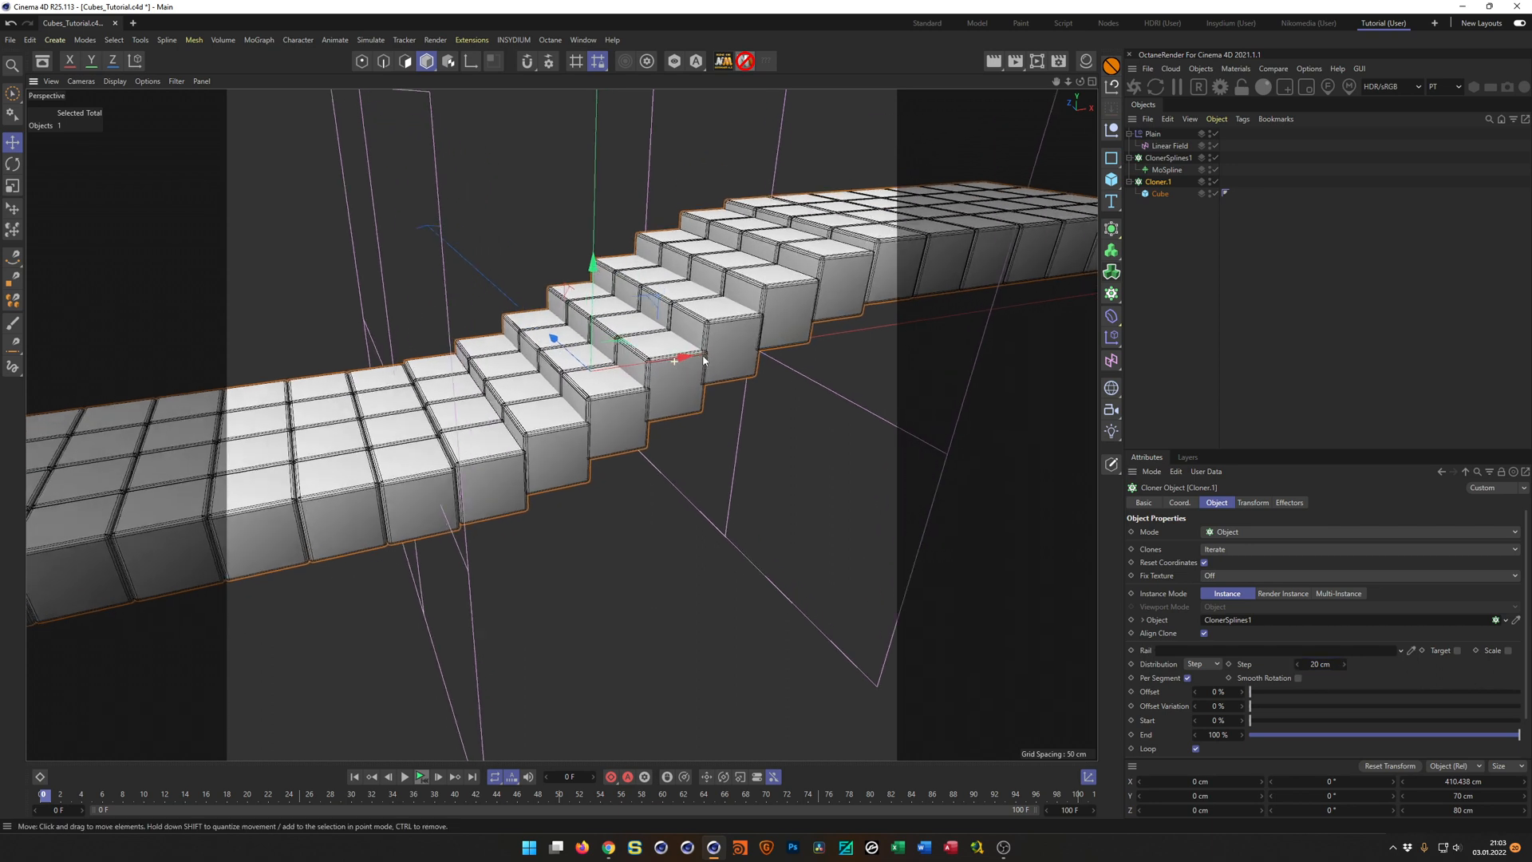
pyautogui.keyDown('alt'); pyautogui.moveTo(758, 394); pyautogui.dragTo(749, 393); pyautogui.keyUp('alt')
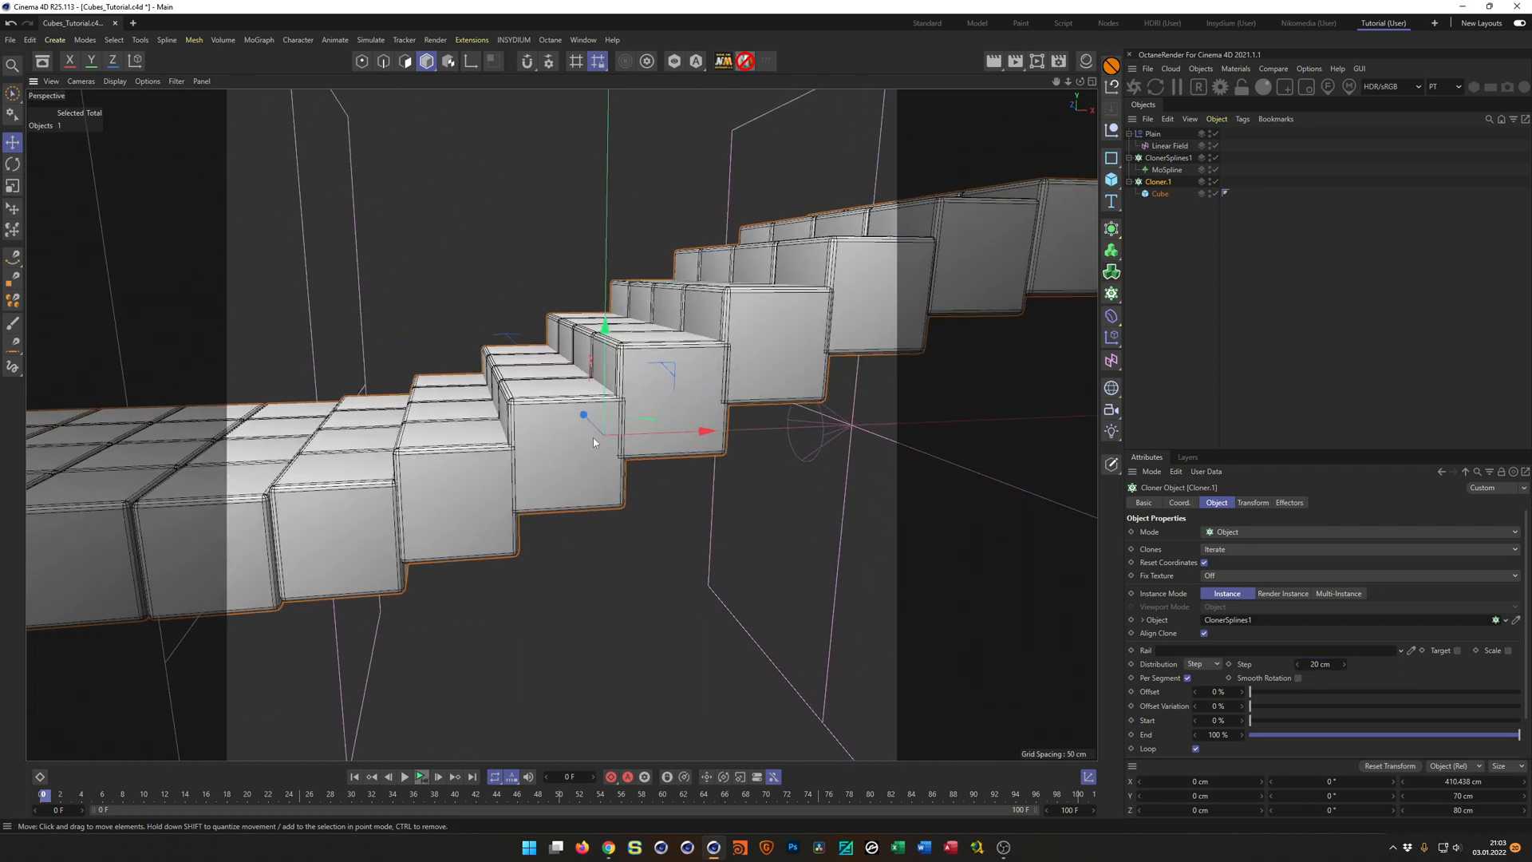
pyautogui.keyDown('alt'); pyautogui.moveTo(609, 455); pyautogui.dragTo(591, 470); pyautogui.keyUp('alt')
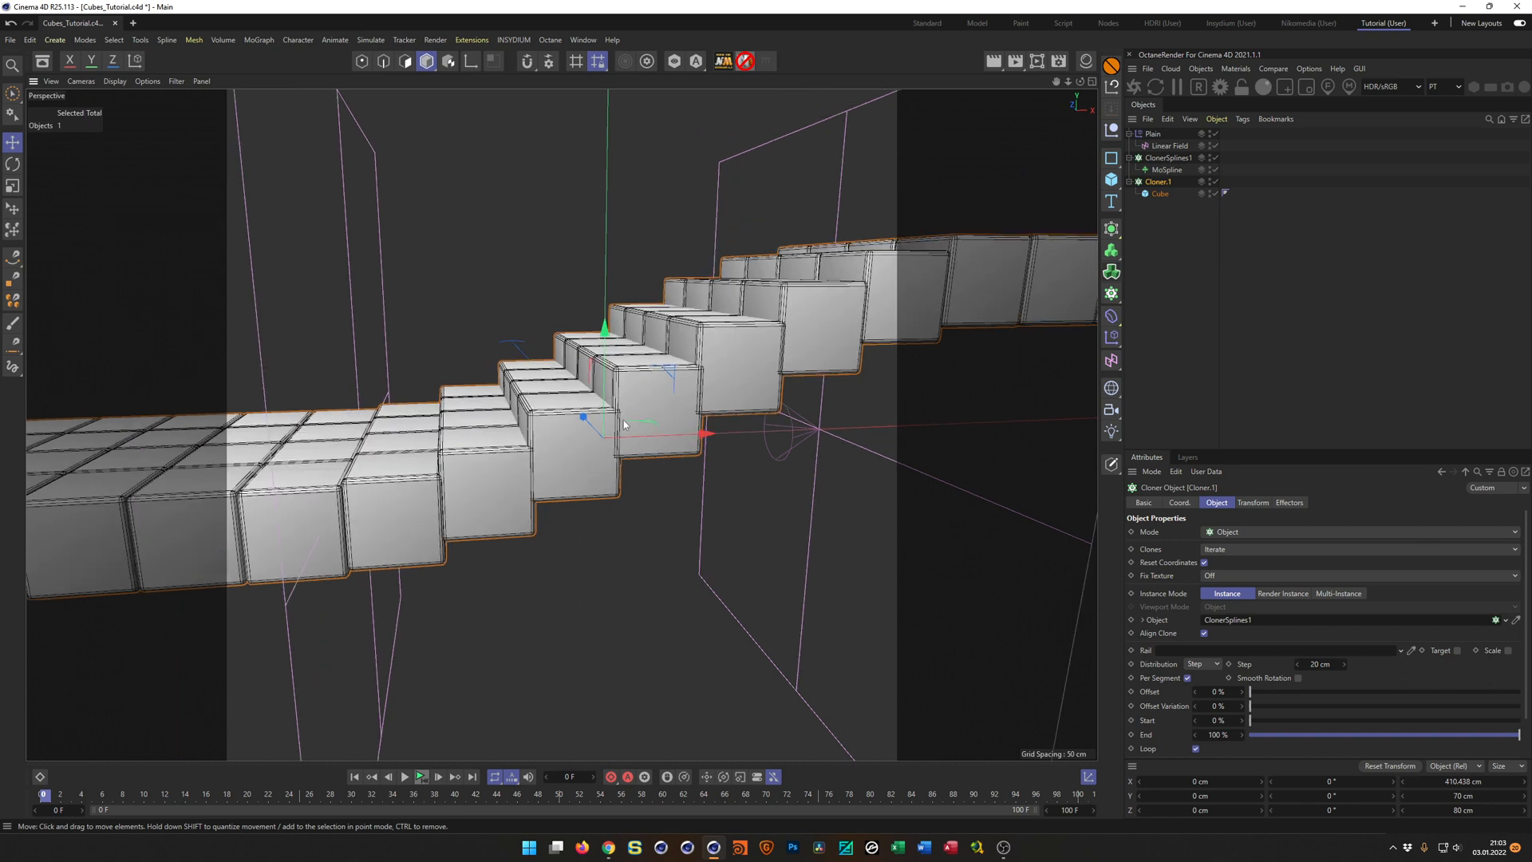
# Return the cube cloner's distribution to Count and inspect the cubes along the bent splines.
pyautogui.click(1209, 665)
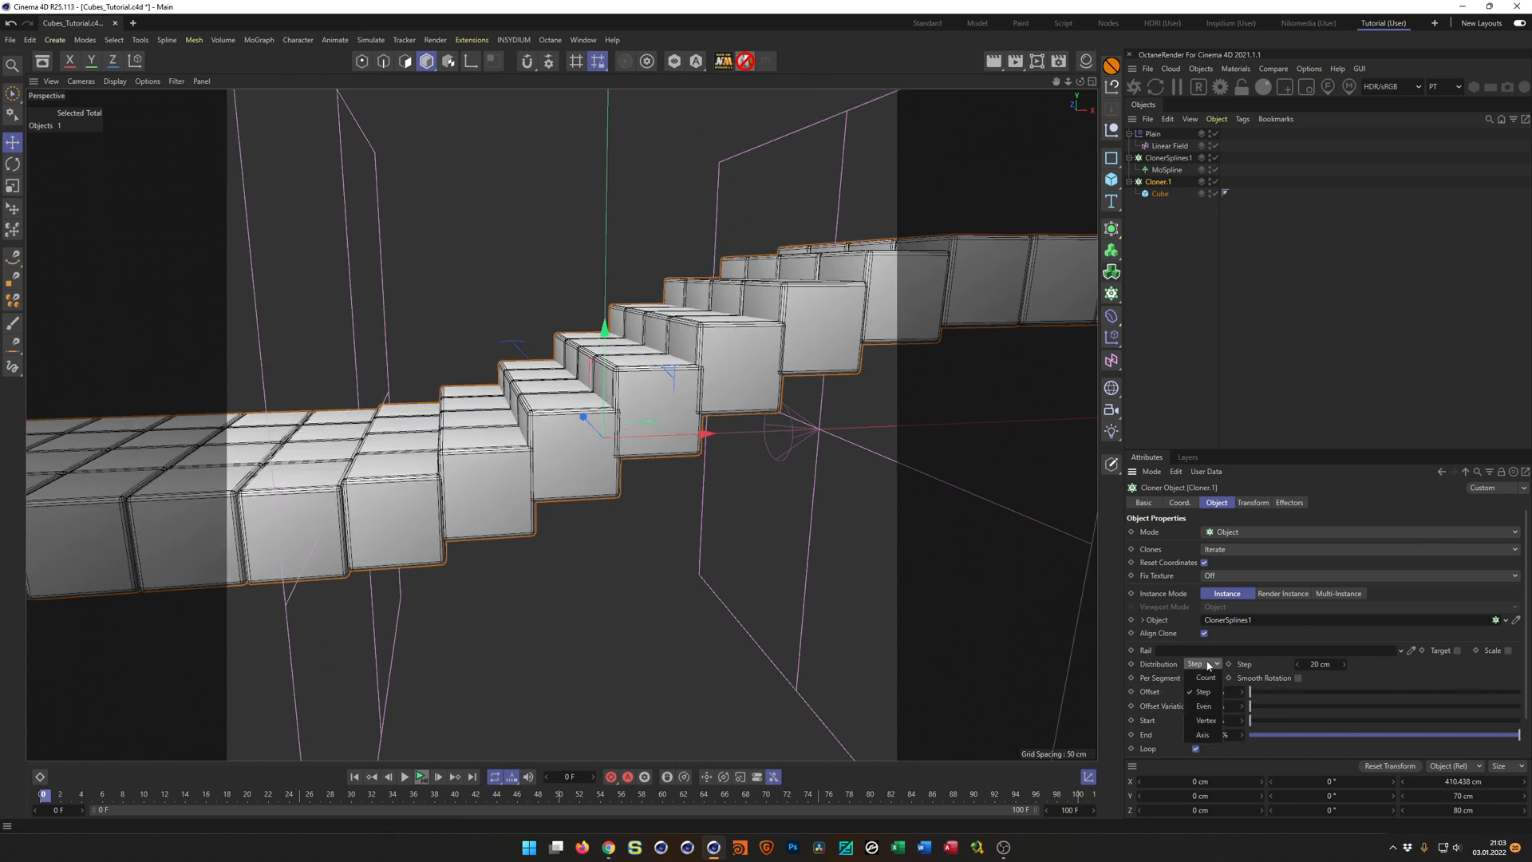
pyautogui.click(1206, 678)
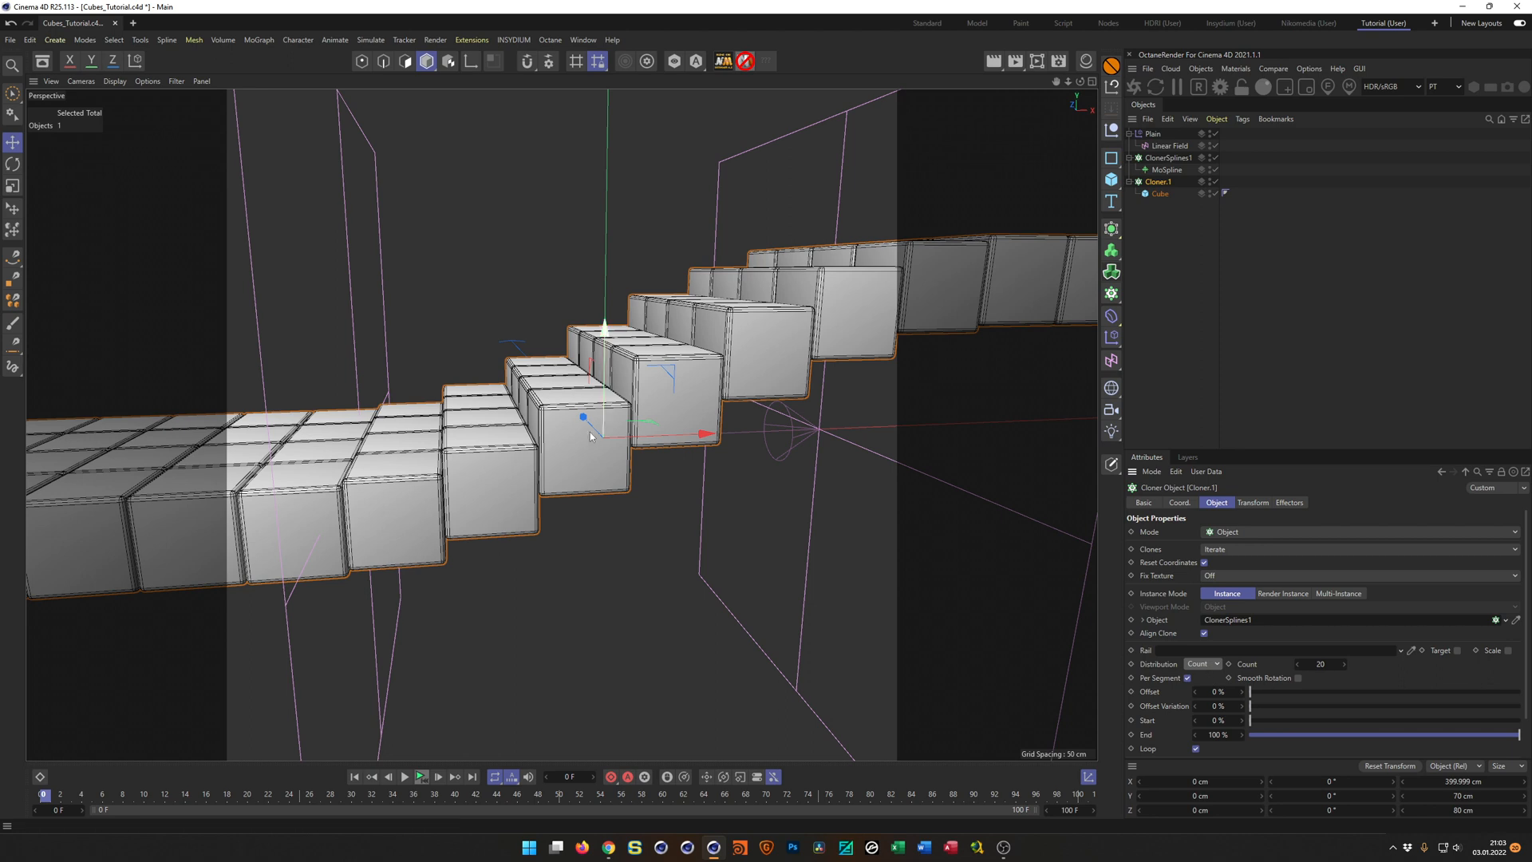
pyautogui.keyDown('alt'); pyautogui.moveTo(511, 519); pyautogui.dragTo(543, 472, button='right'); pyautogui.keyUp('alt')
pyautogui.keyDown('alt'); pyautogui.moveTo(543, 473); pyautogui.dragTo(509, 444); pyautogui.keyUp('alt')
pyautogui.keyDown('alt'); pyautogui.moveTo(523, 470); pyautogui.dragTo(543, 468, button='right'); pyautogui.keyUp('alt')
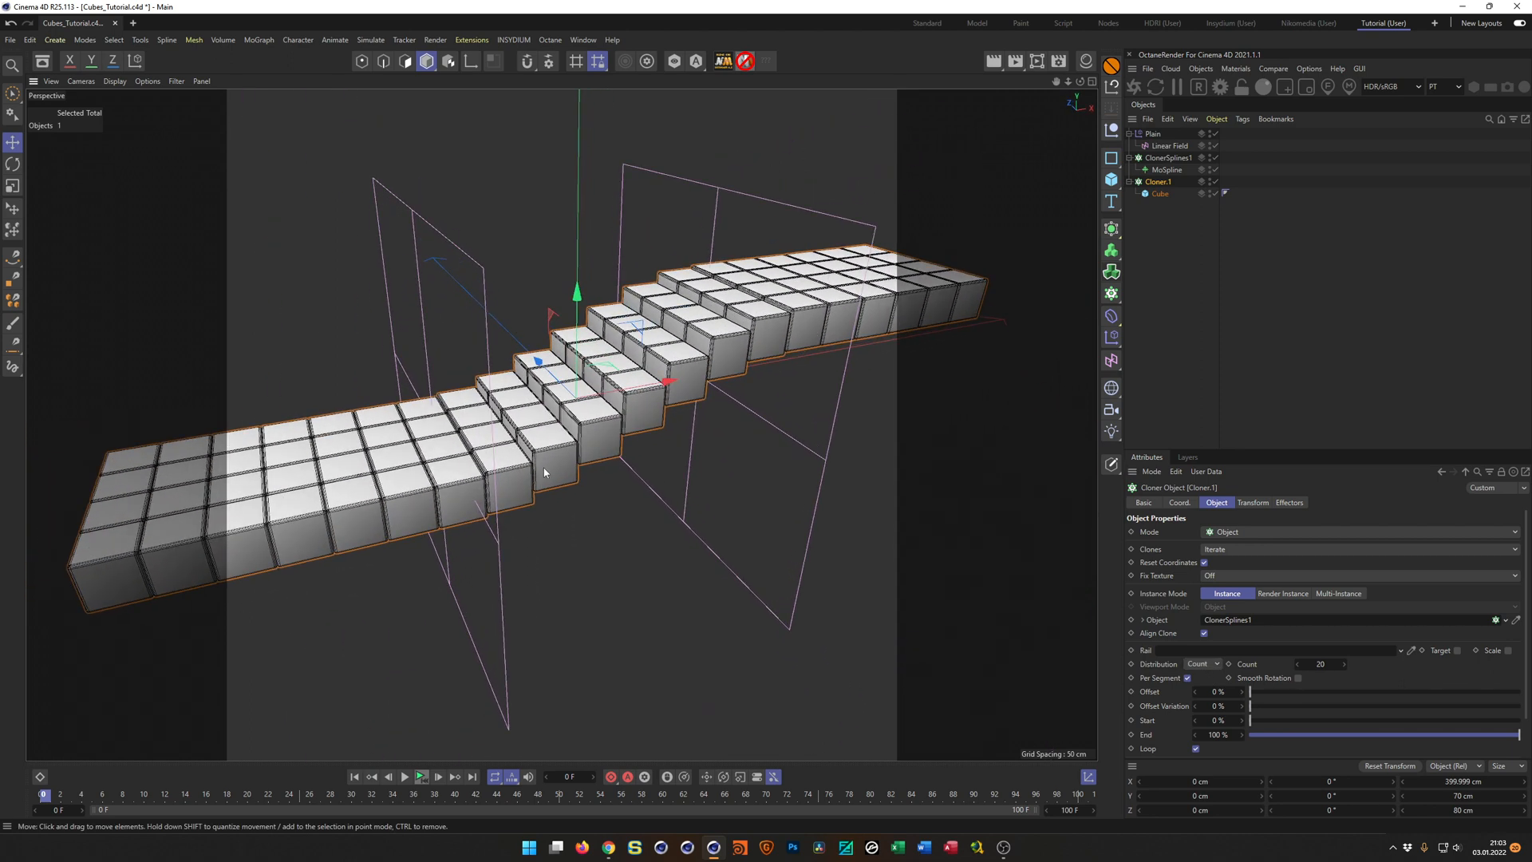
pyautogui.keyDown('alt'); pyautogui.moveTo(544, 468); pyautogui.dragTo(560, 471, button='middle'); pyautogui.keyUp('alt')
pyautogui.keyDown('alt'); pyautogui.moveTo(549, 478); pyautogui.dragTo(559, 487); pyautogui.keyUp('alt')
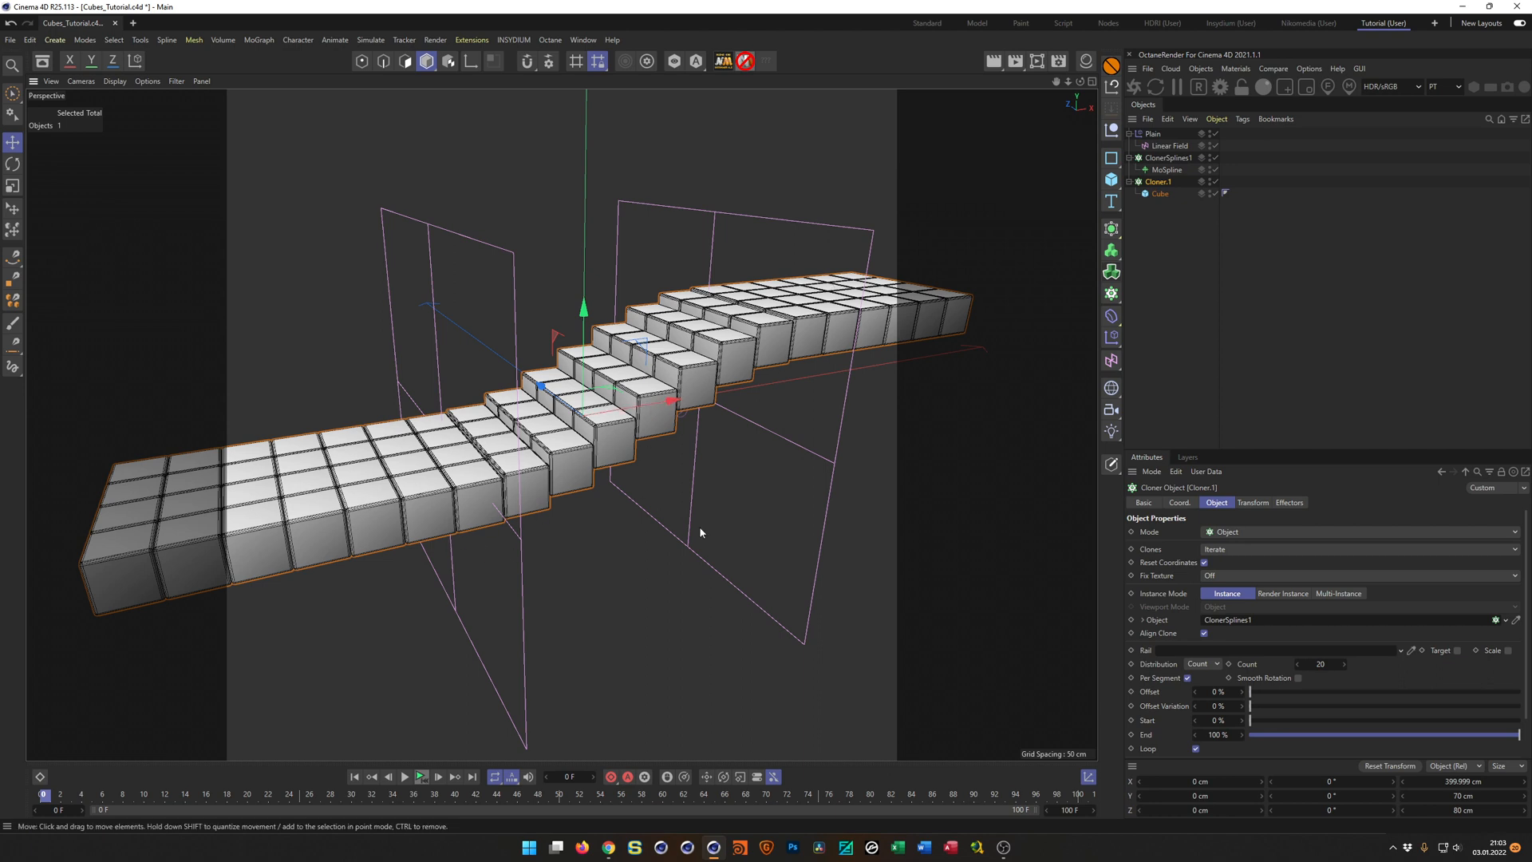
pyautogui.keyDown('alt'); pyautogui.moveTo(711, 386); pyautogui.dragTo(769, 395); pyautogui.keyUp('alt')
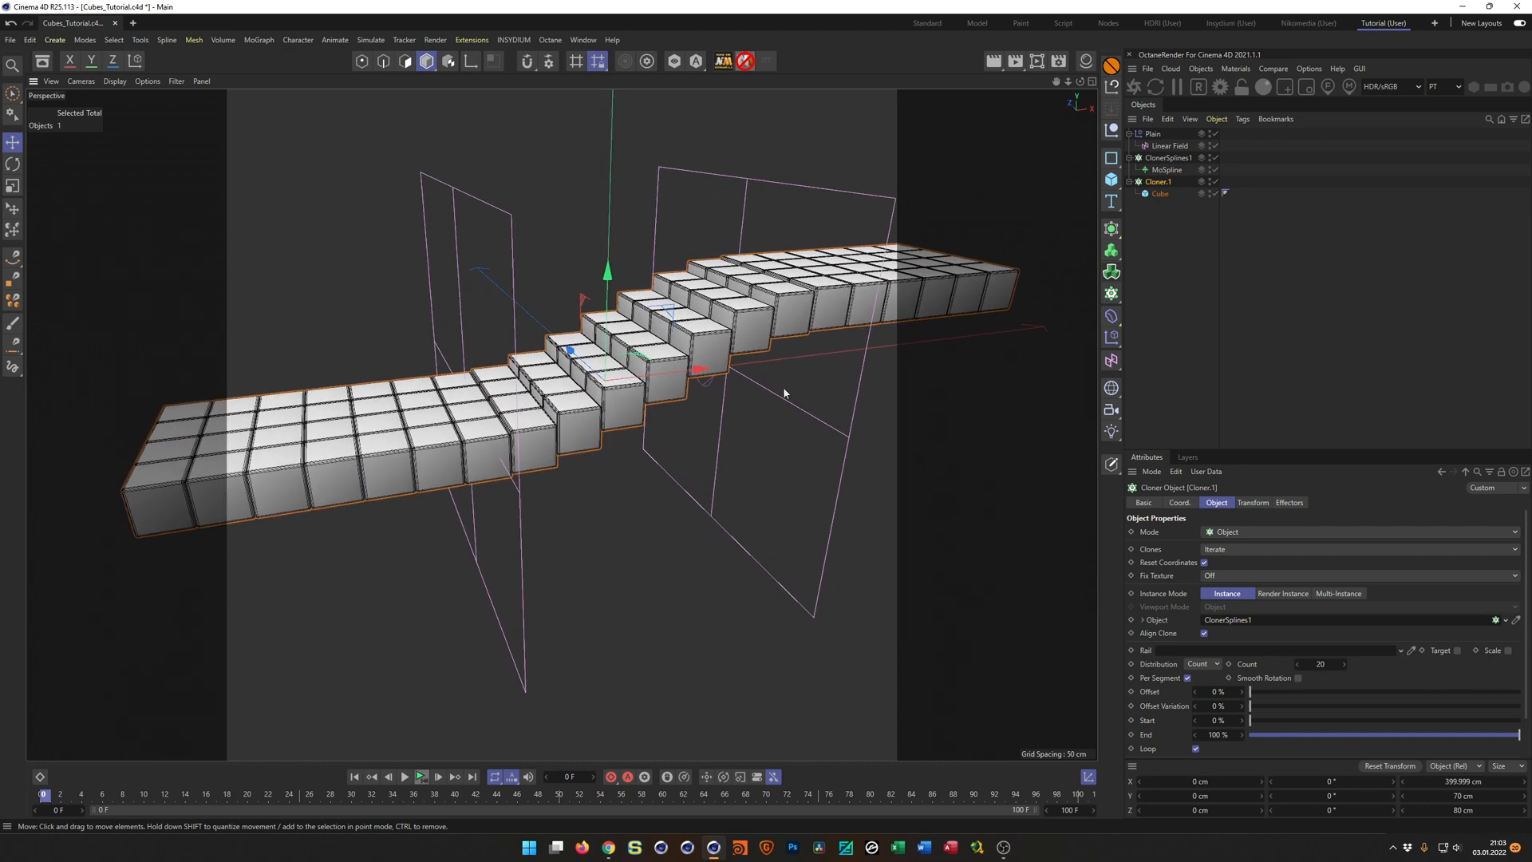
# Duplicate the MoSpline out of ClonerSplines1 to the end of the hierarchy and rename the copy MoSplineRail1.
pyautogui.click(1165, 170)
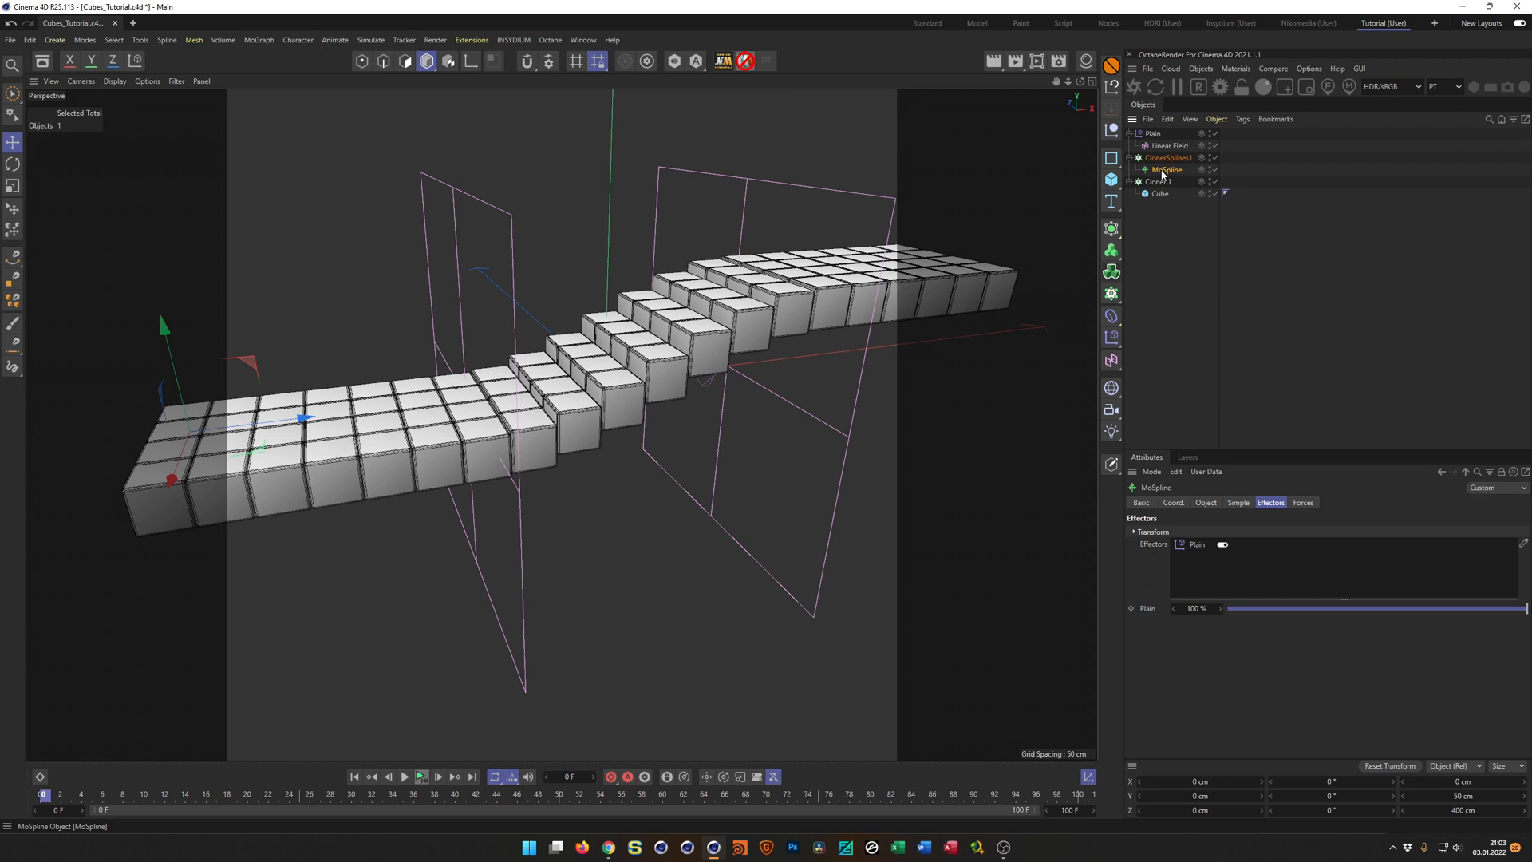
pyautogui.keyDown('ctrl'); pyautogui.moveTo(1168, 170); pyautogui.dragTo(1156, 259); pyautogui.keyUp('ctrl')
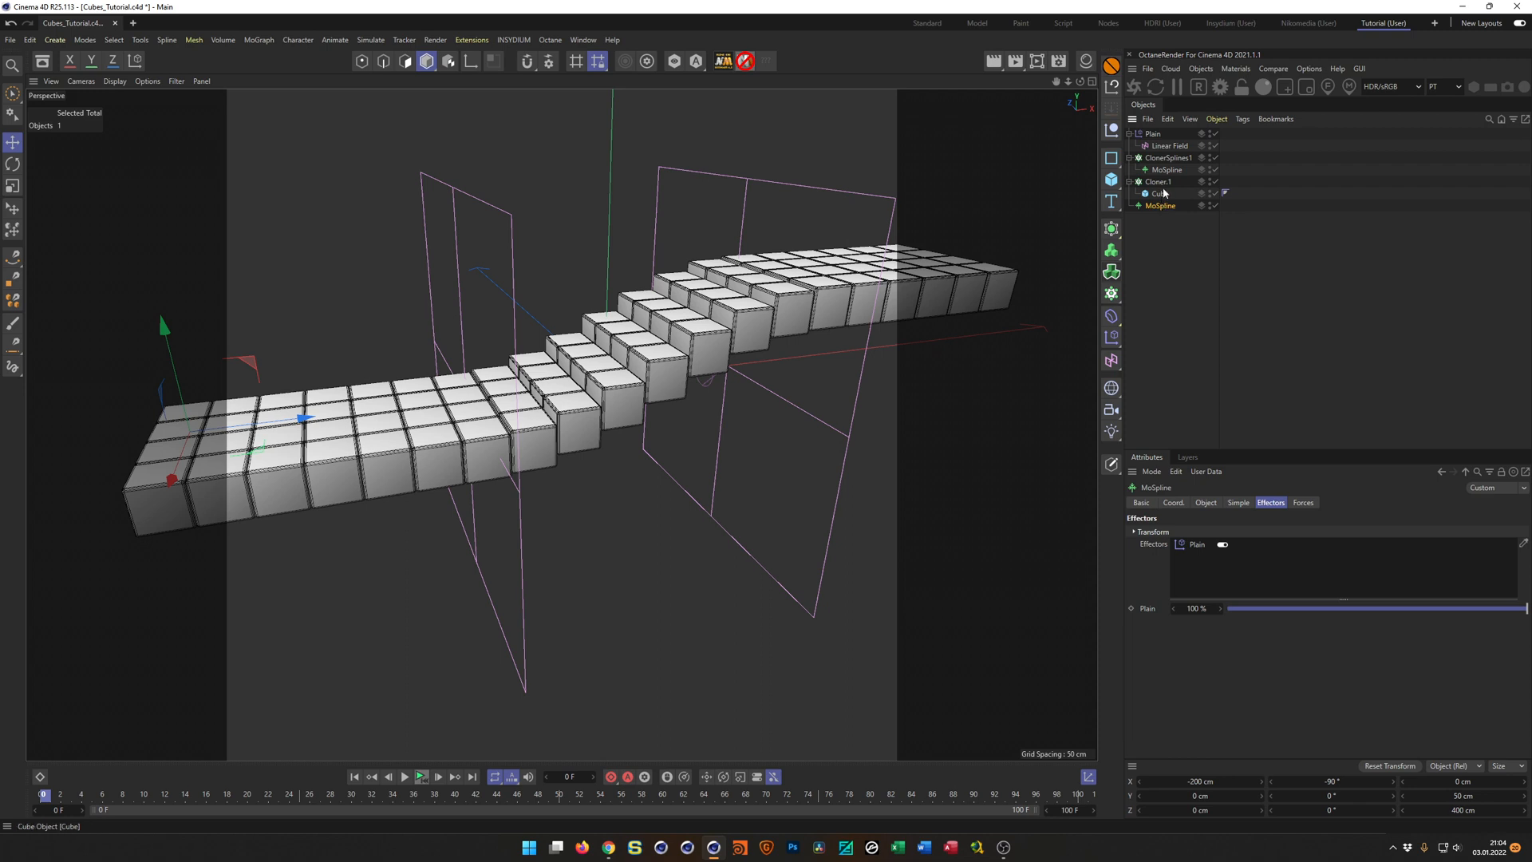
pyautogui.click(1158, 182)
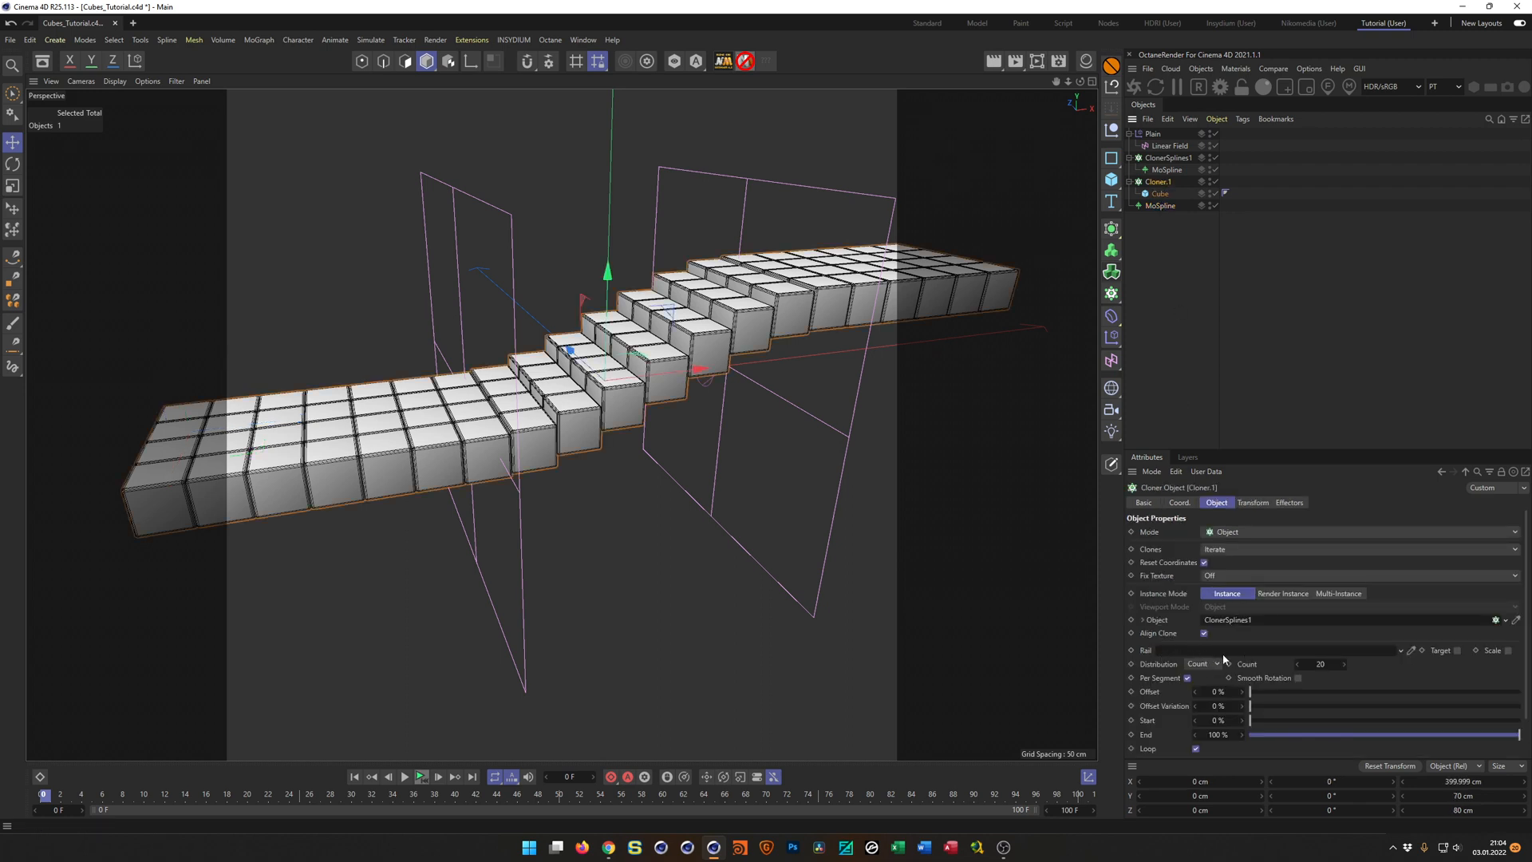
pyautogui.doubleClick(1165, 206)
pyautogui.press('End')
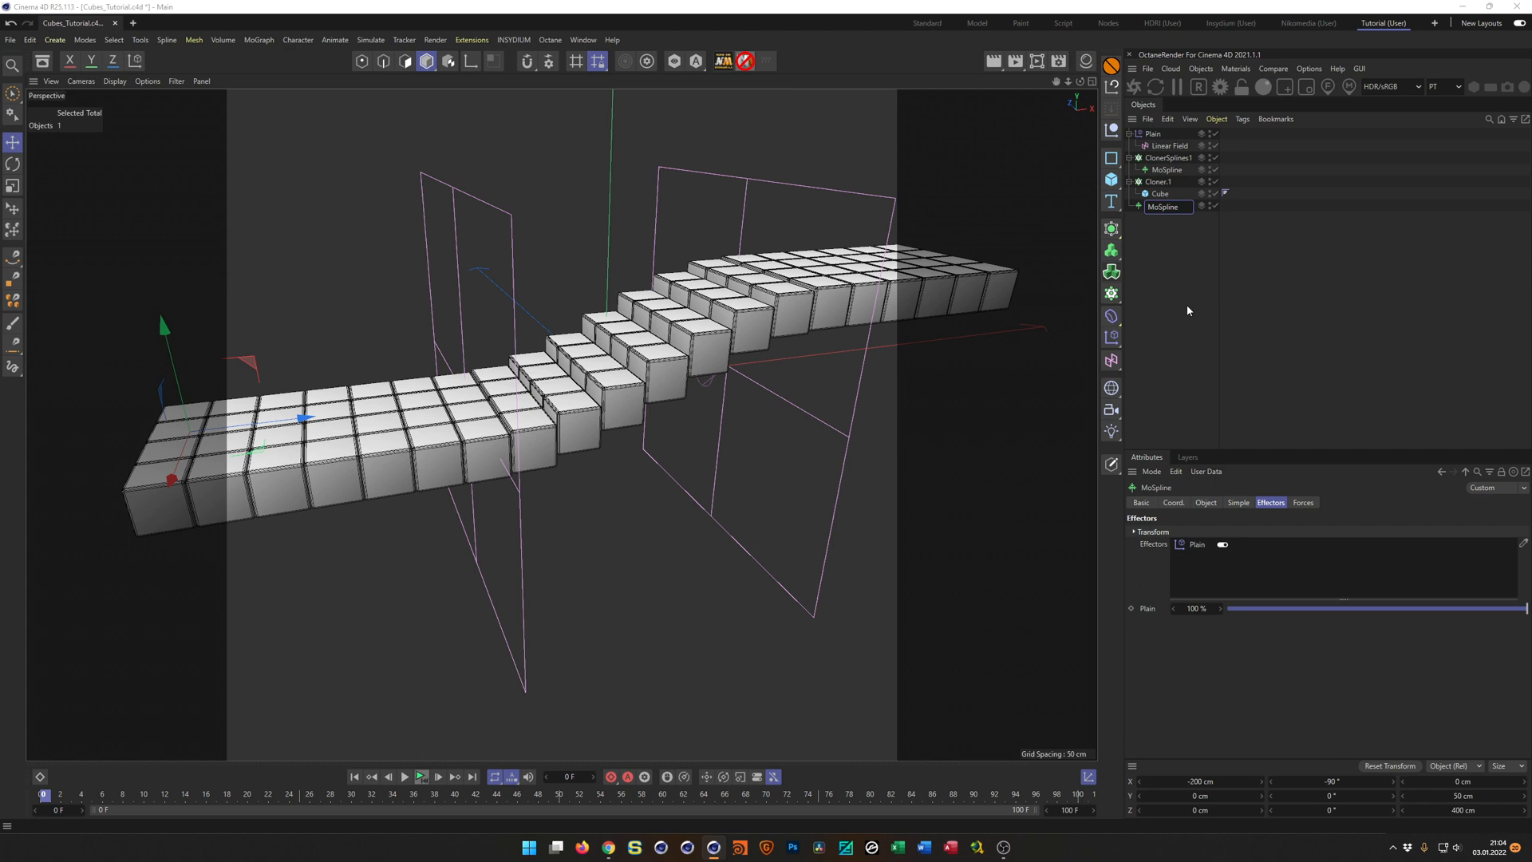
pyautogui.write('Rail1')
pyautogui.press('Return')
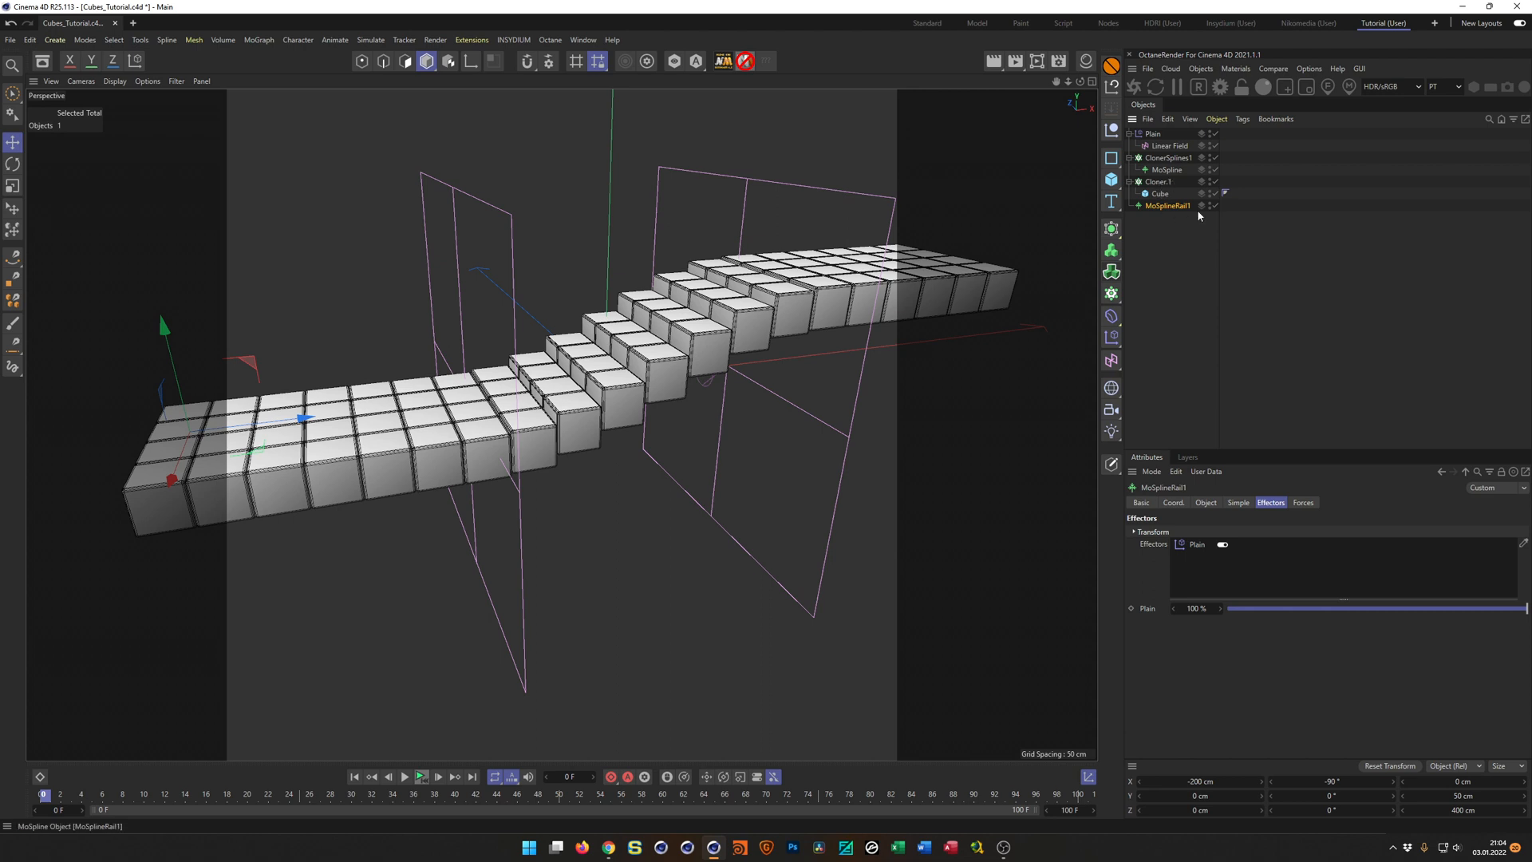
# Assign MoSplineRail1 as the rail of the cube cloner.
pyautogui.click(1158, 182)
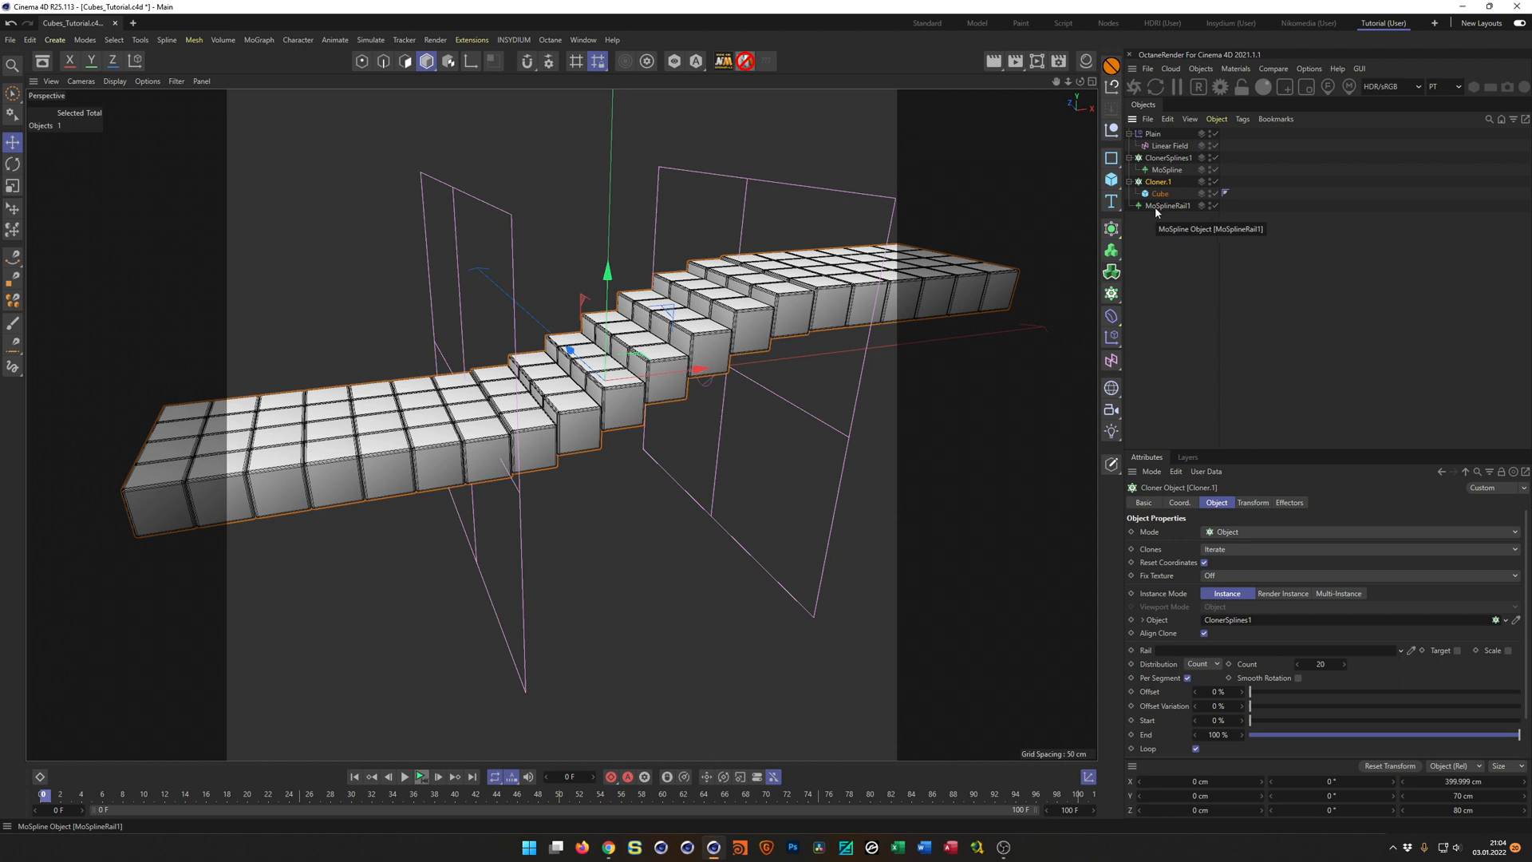
pyautogui.moveTo(1156, 211); pyautogui.dragTo(1177, 655)
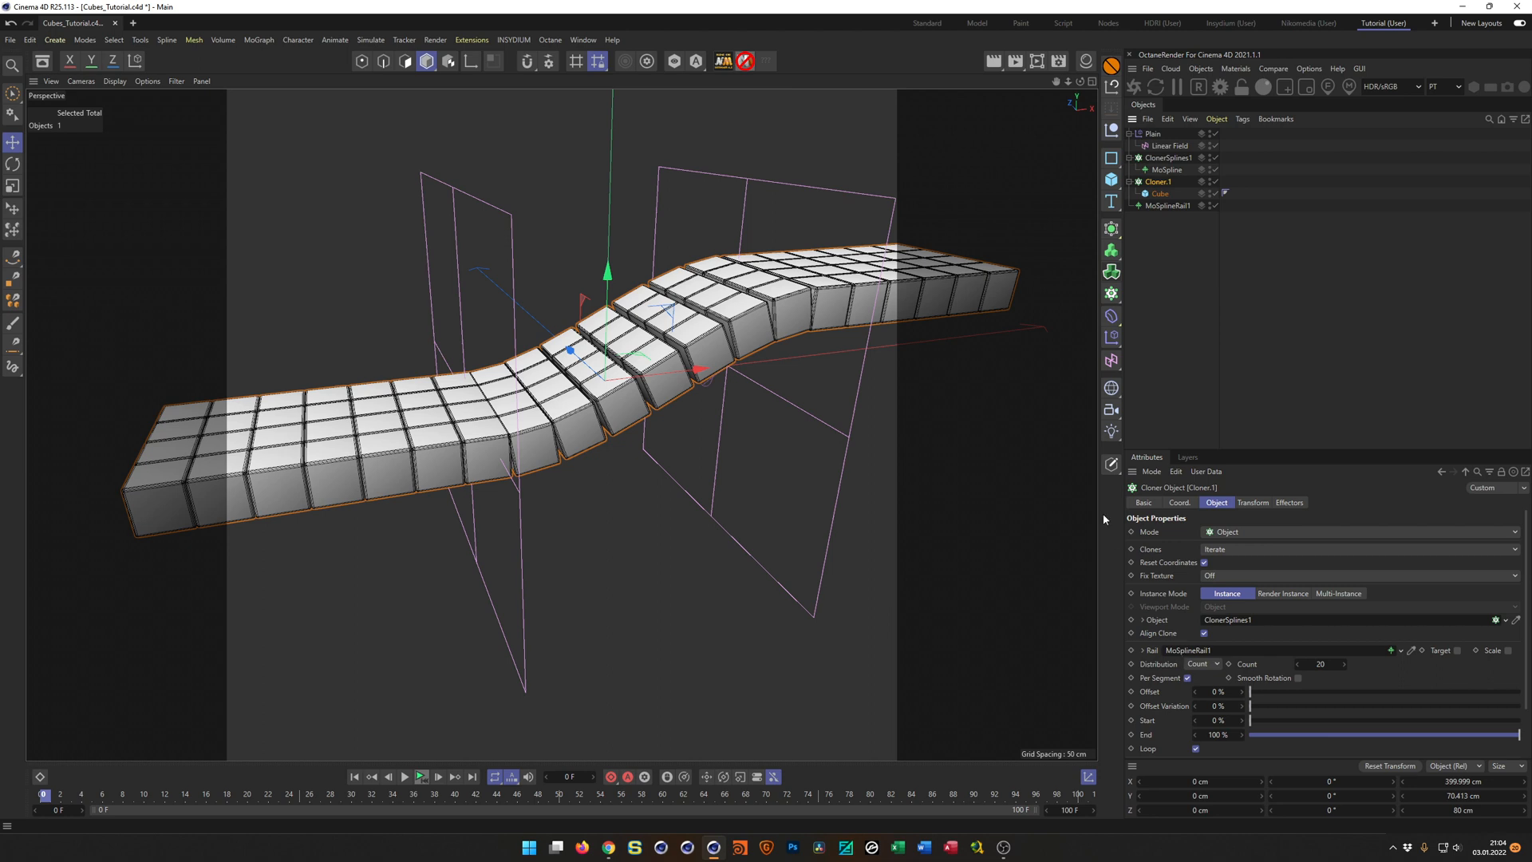
# Examine the cubes' rotation and the gaps and overlaps between neighbouring cubes at both bends.
pyautogui.keyDown('alt'); pyautogui.moveTo(712, 326); pyautogui.dragTo(927, 320); pyautogui.keyUp('alt')
pyautogui.keyDown('alt'); pyautogui.moveTo(927, 320); pyautogui.dragTo(1000, 306, button='right'); pyautogui.keyUp('alt')
pyautogui.keyDown('alt'); pyautogui.moveTo(1001, 307); pyautogui.dragTo(960, 320); pyautogui.keyUp('alt')
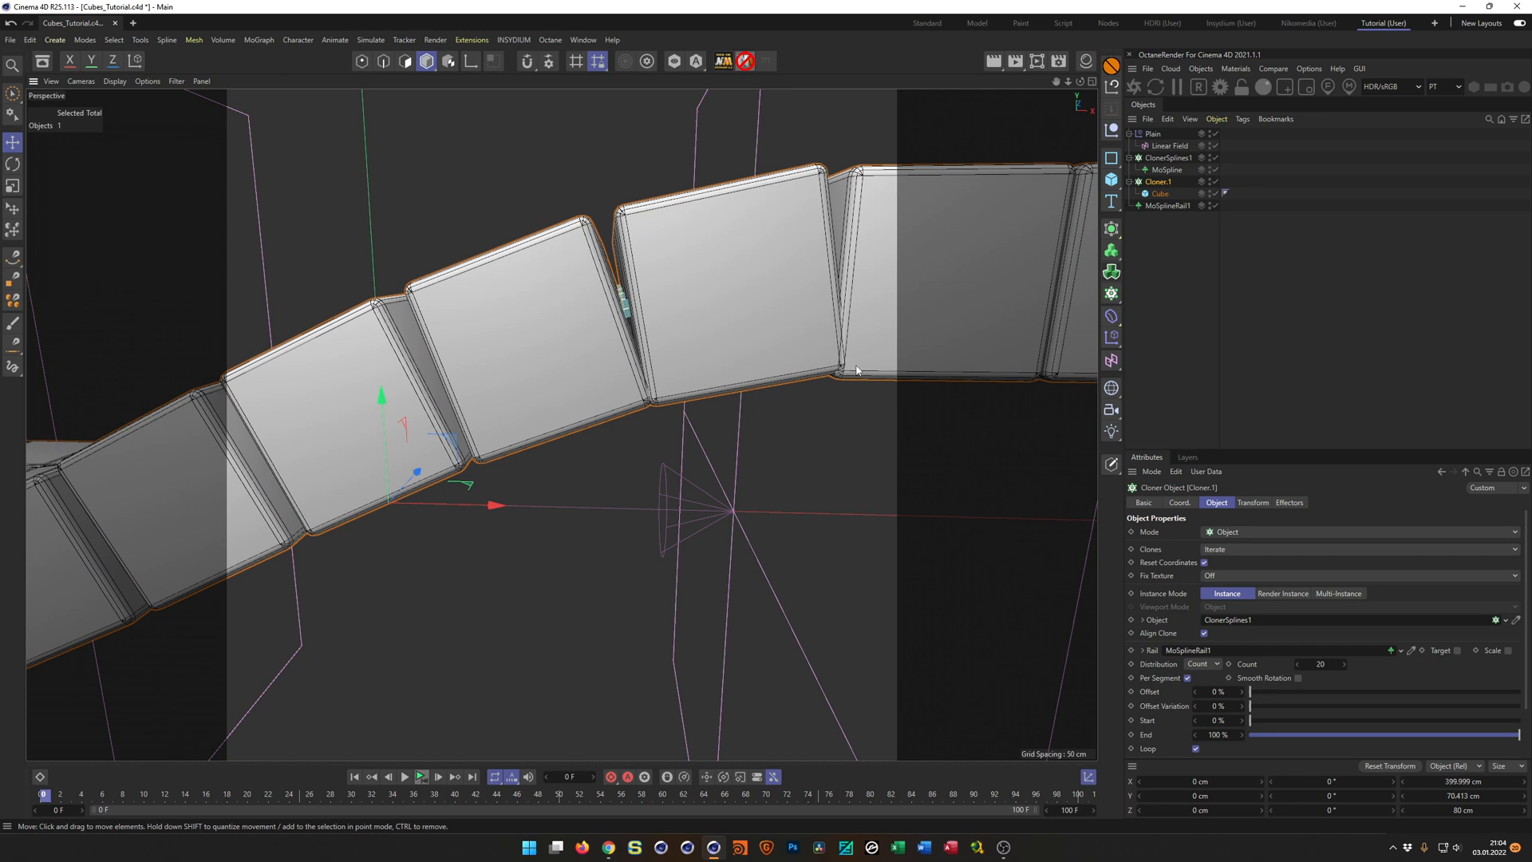
pyautogui.keyDown('alt'); pyautogui.moveTo(848, 360); pyautogui.dragTo(804, 370, button='right'); pyautogui.keyUp('alt')
pyautogui.keyDown('alt'); pyautogui.moveTo(804, 370); pyautogui.dragTo(492, 472); pyautogui.keyUp('alt')
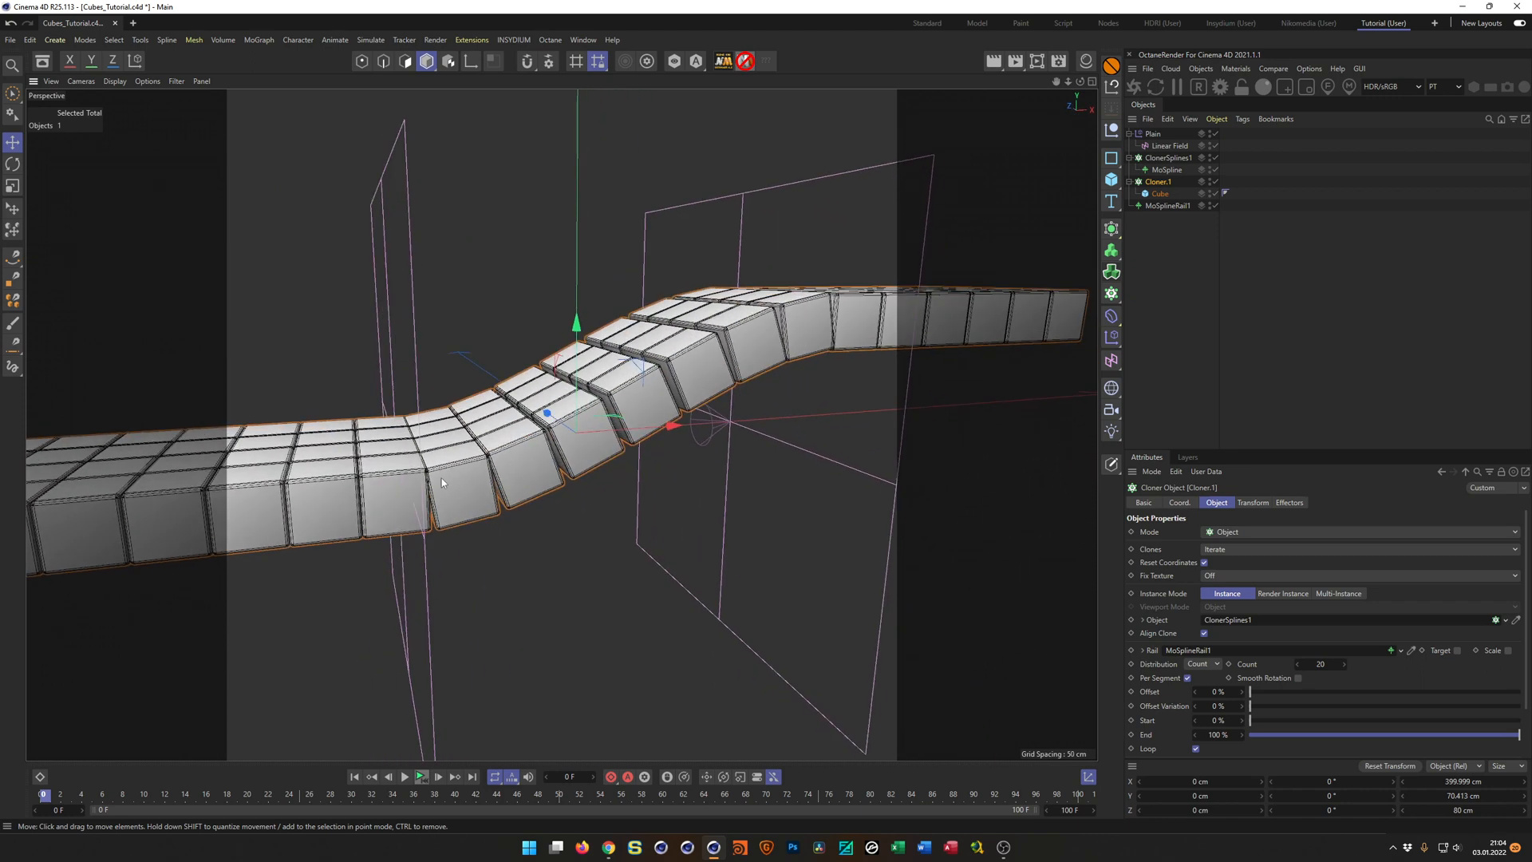
pyautogui.keyDown('alt'); pyautogui.moveTo(642, 407); pyautogui.dragTo(560, 446, button='right'); pyautogui.keyUp('alt')
pyautogui.scroll(5, 560, 447)
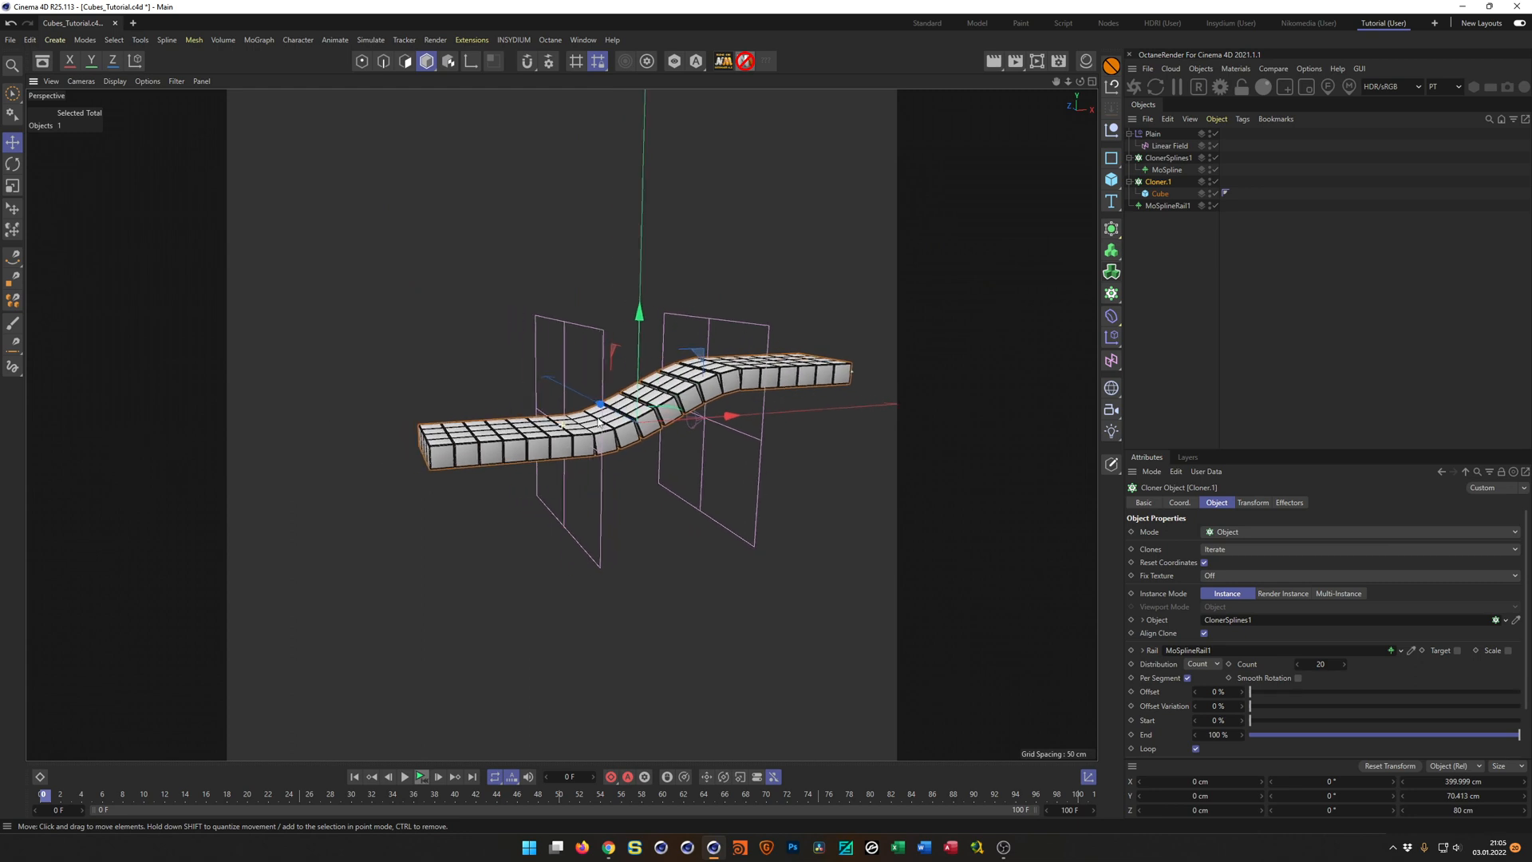
pyautogui.moveTo(569, 461)
pyautogui.keyDown('alt'); pyautogui.mouseDown()
pyautogui.moveTo(579, 497)
pyautogui.moveTo(579, 446)
pyautogui.mouseUp(); pyautogui.keyUp('alt')
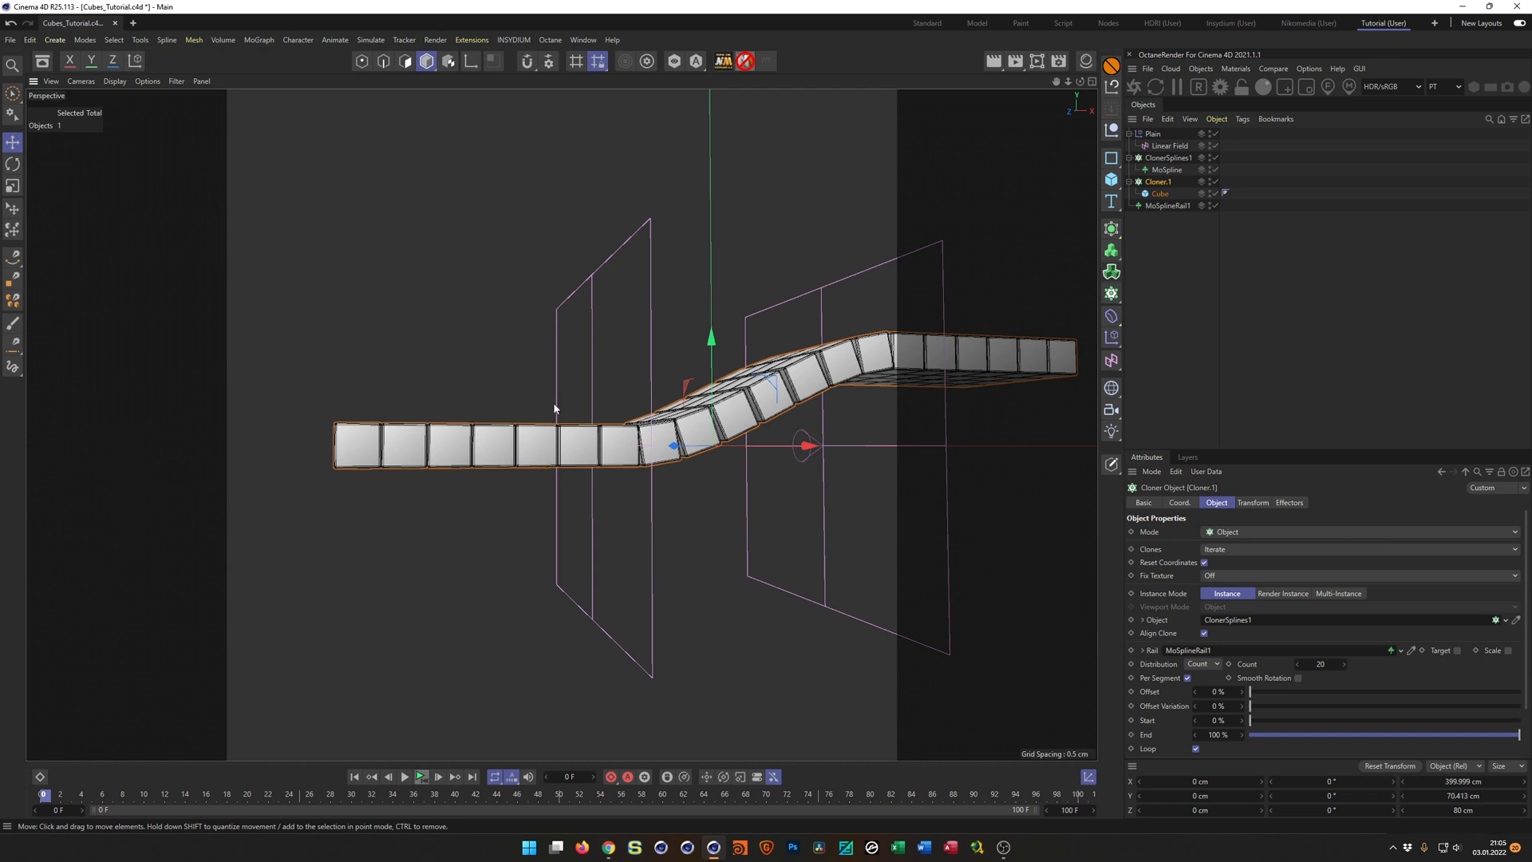
pyautogui.scroll(5, 668, 432)
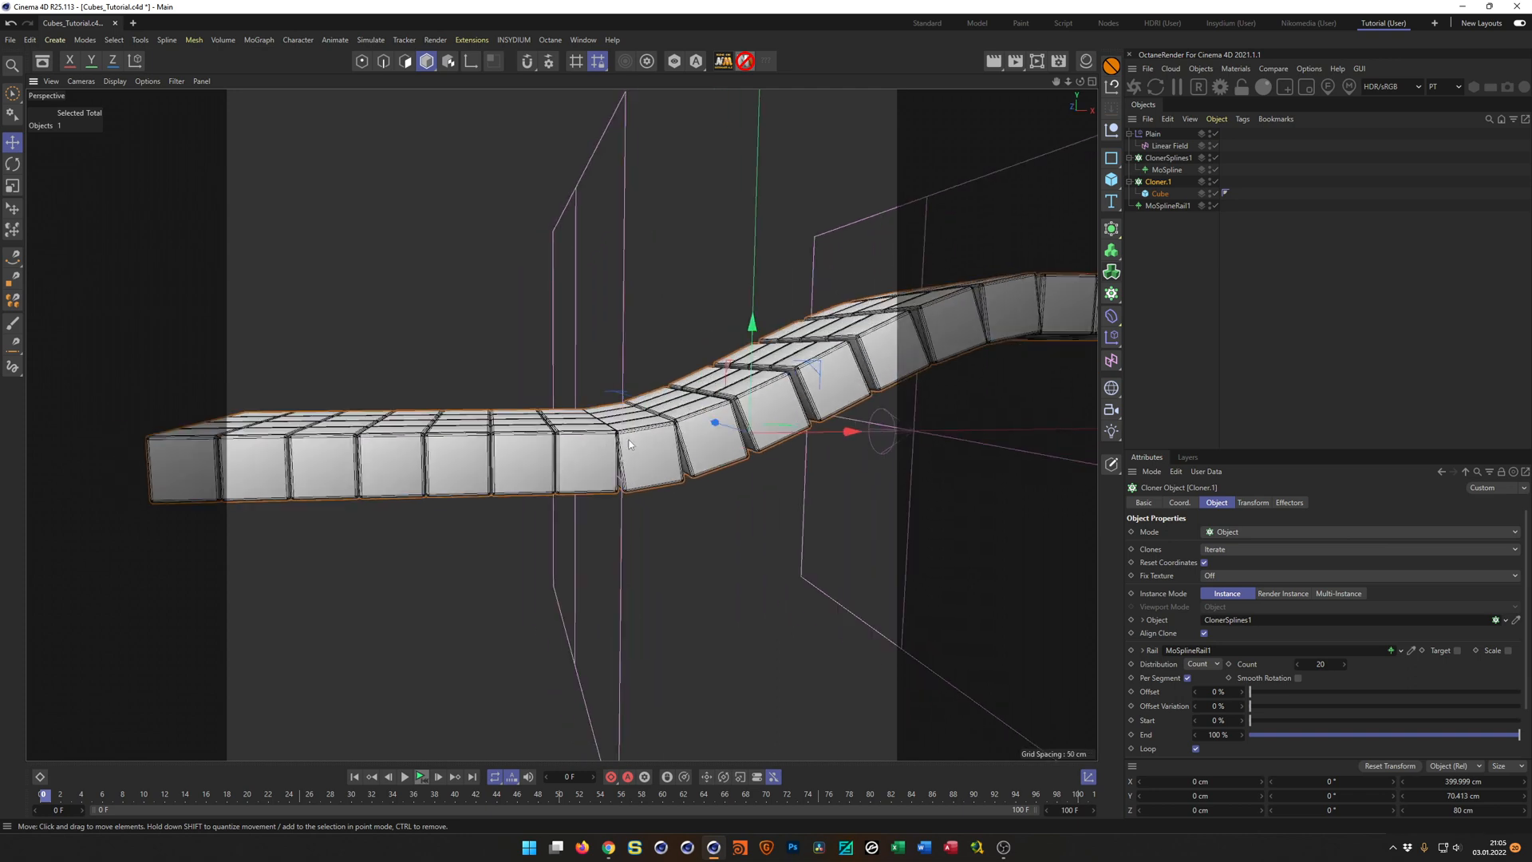
pyautogui.keyDown('alt'); pyautogui.moveTo(619, 469); pyautogui.dragTo(595, 481, button='middle'); pyautogui.keyUp('alt')
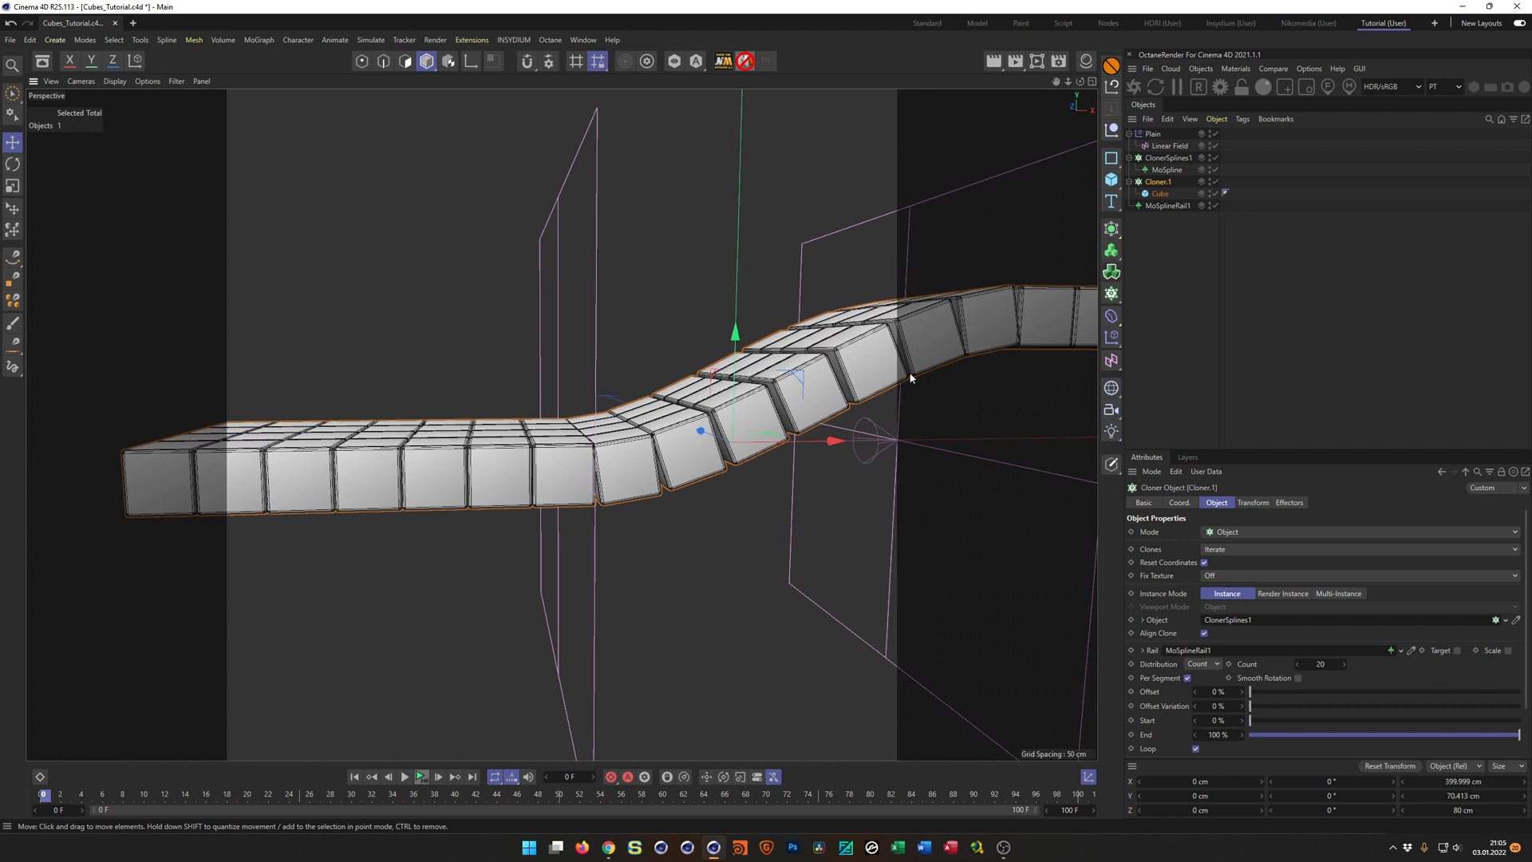
# Group the Cube under a new Null inside the cube cloner.
pyautogui.click(1161, 195)
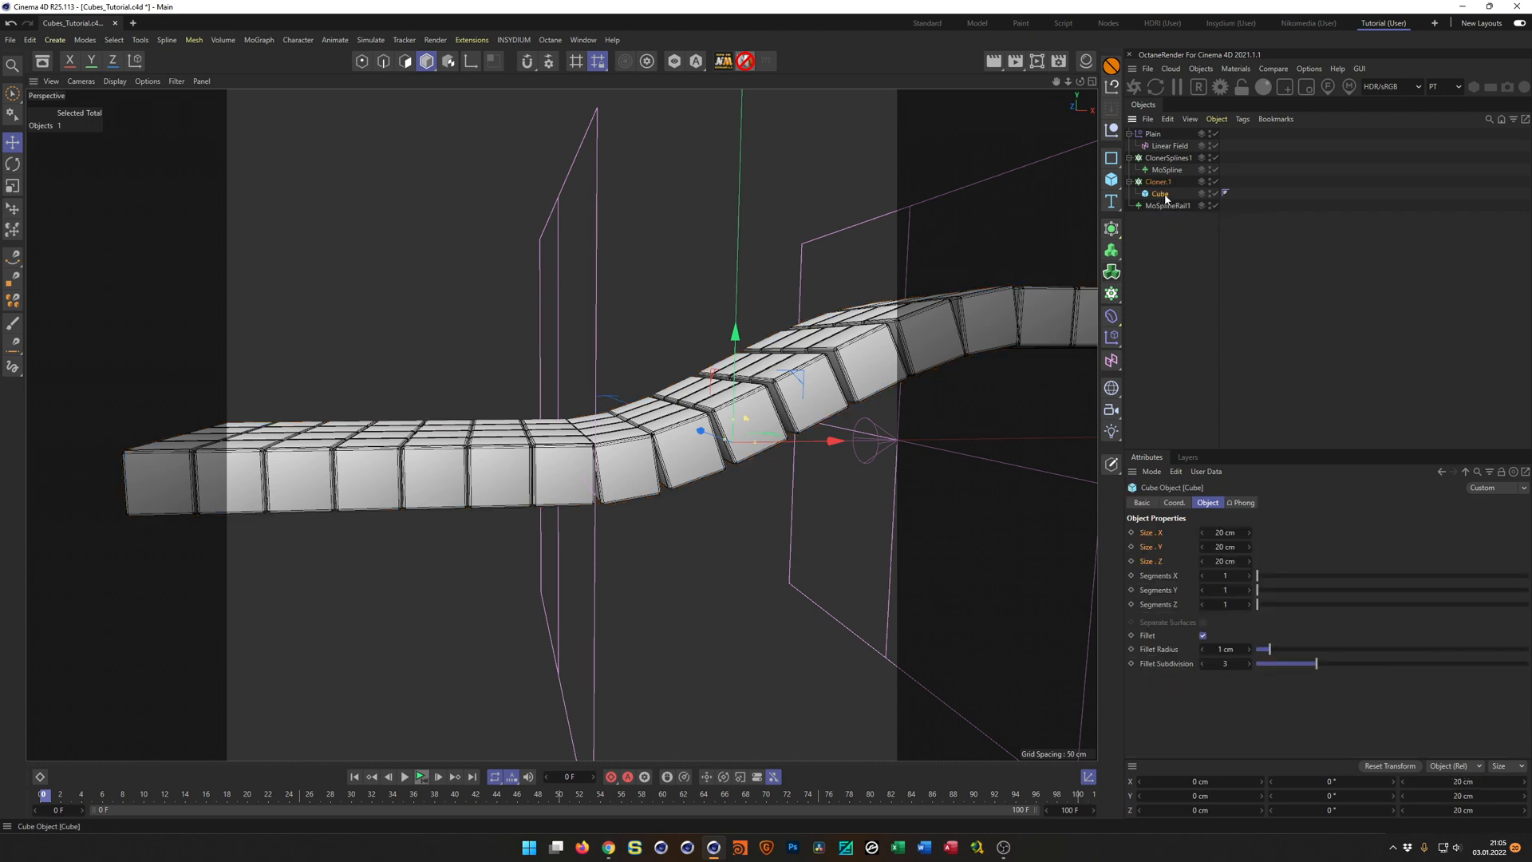
pyautogui.moveTo(735, 334)
pyautogui.mouseDown()
pyautogui.moveTo(745, 279)
pyautogui.moveTo(729, 223)
pyautogui.moveTo(733, 369)
pyautogui.moveTo(735, 308)
pyautogui.mouseUp()
pyautogui.hotkey('ctrl', 'z')
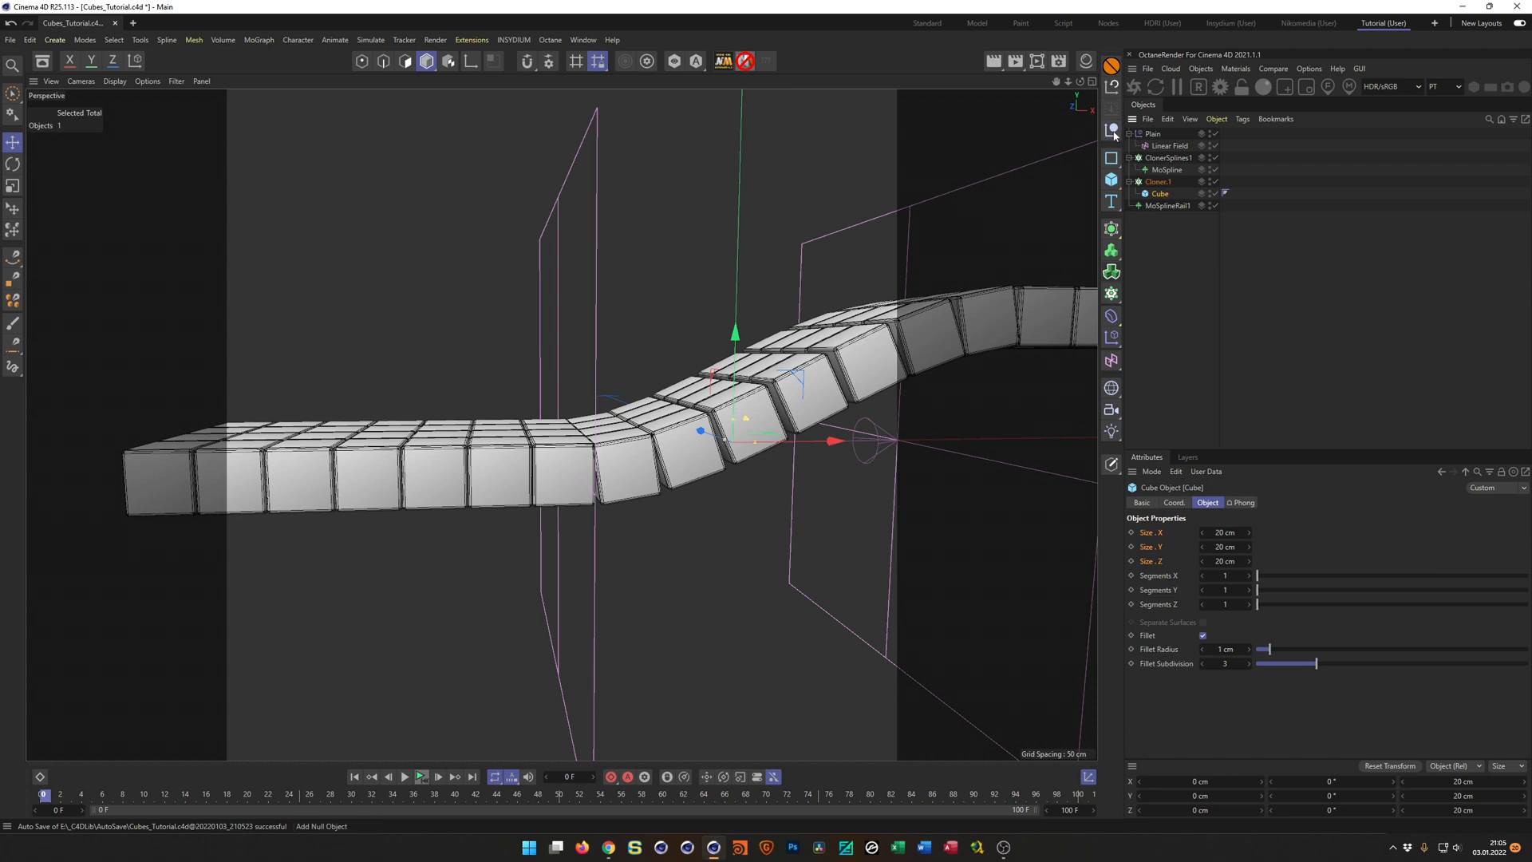
pyautogui.hotkey('alt', 'g')
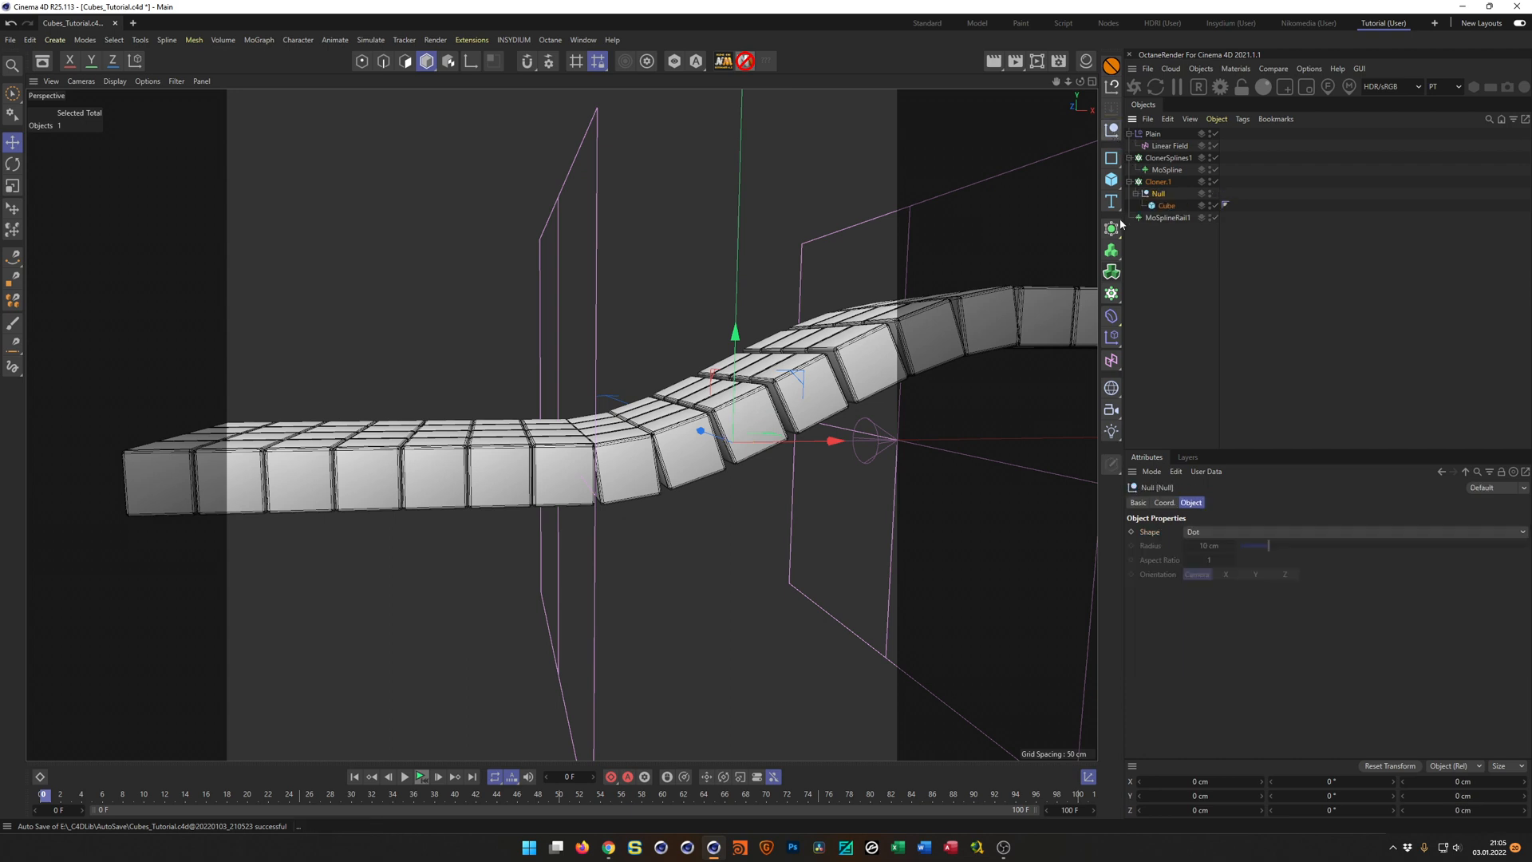
# Offset the Cube inside its Null to -10 cm along X.
pyautogui.click(1164, 206)
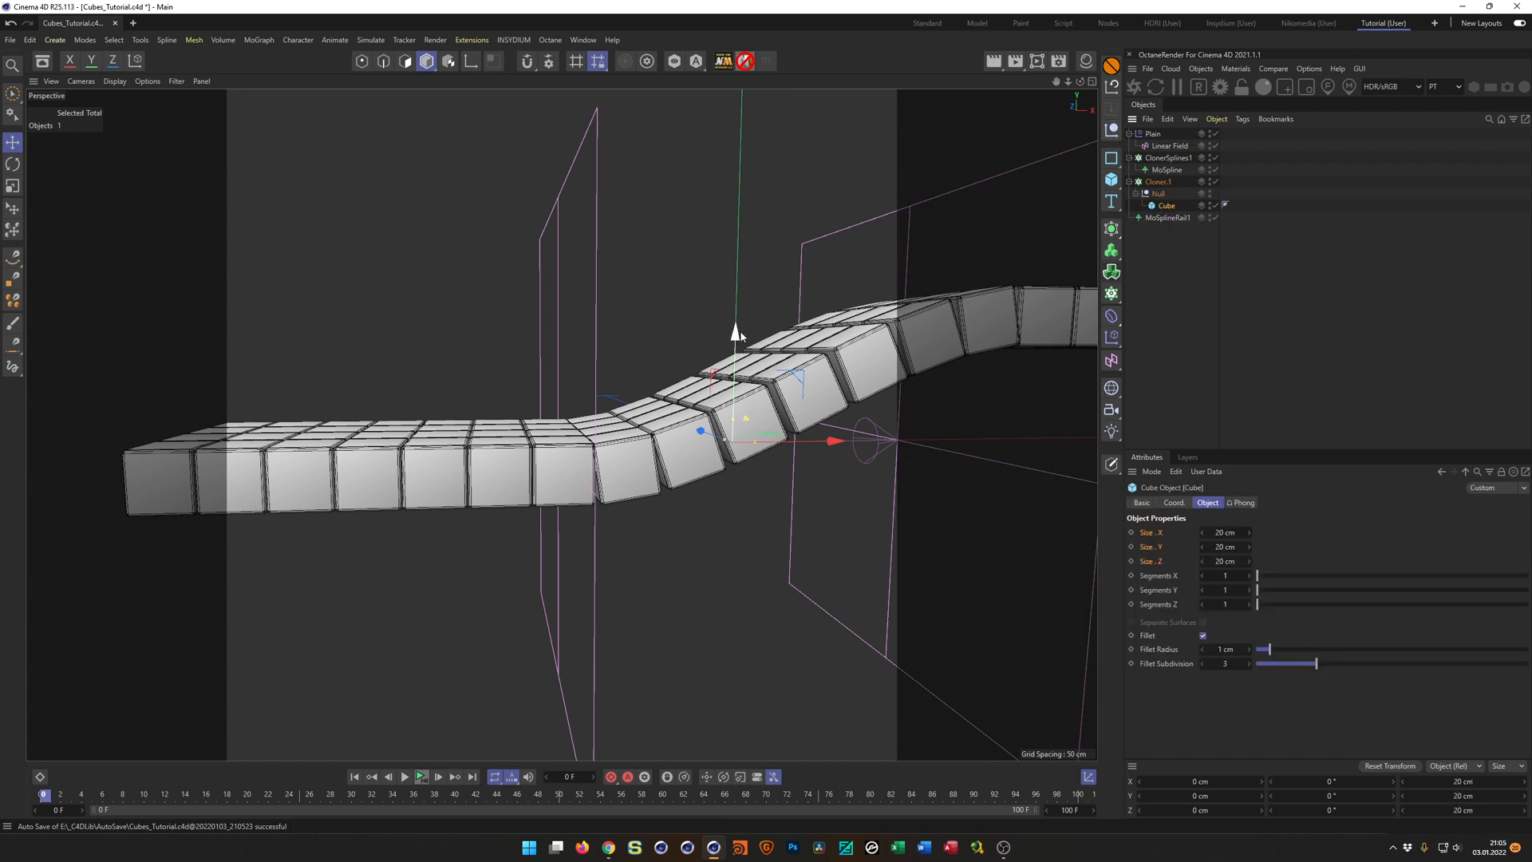
pyautogui.moveTo(736, 330); pyautogui.dragTo(737, 334)
pyautogui.hotkey('ctrl', 'z')
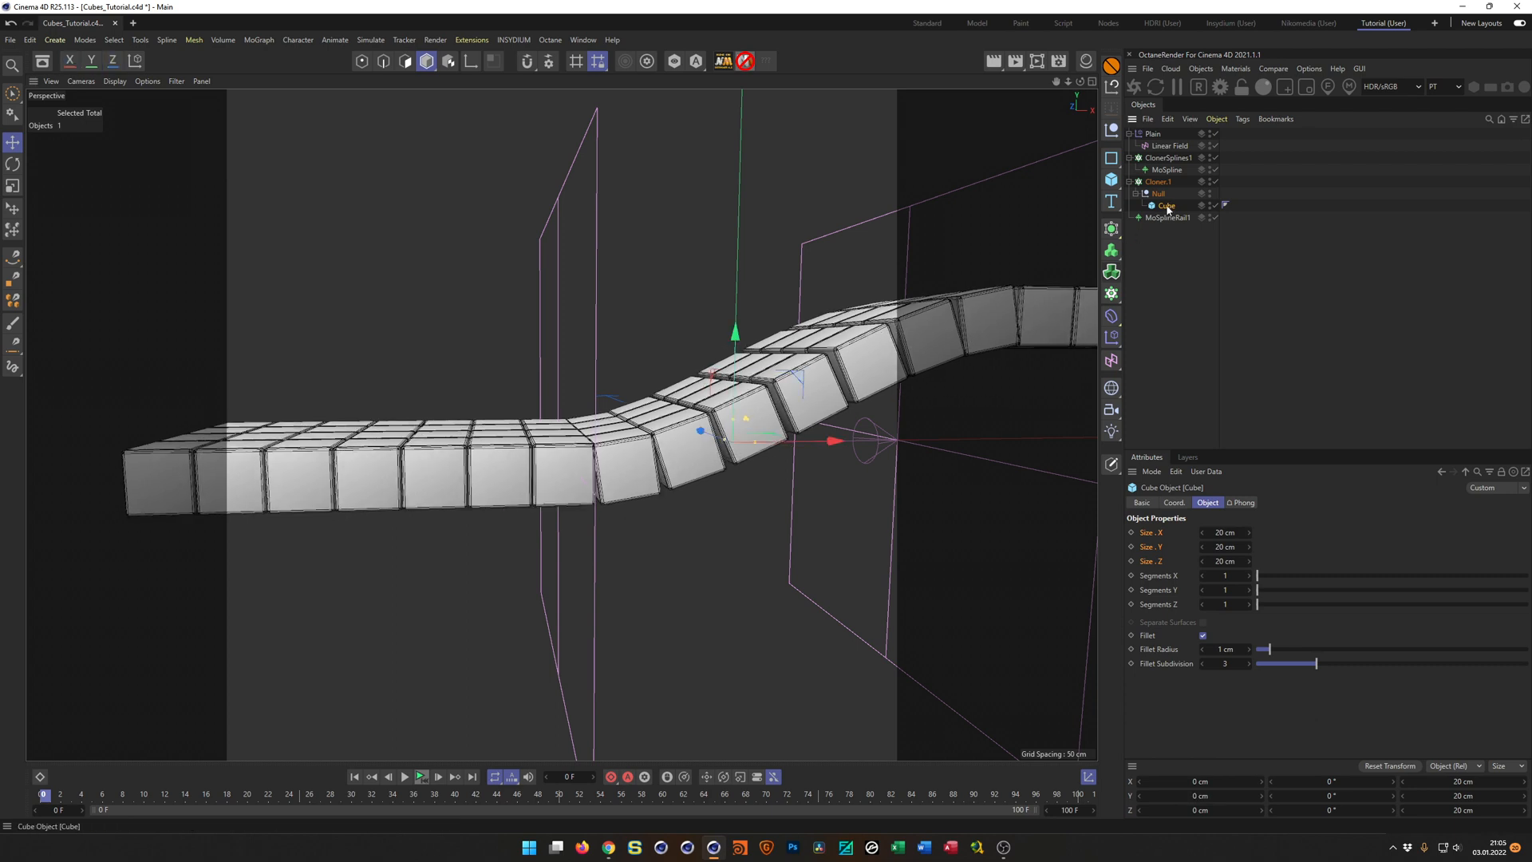
pyautogui.moveTo(735, 332); pyautogui.dragTo(740, 321)
pyautogui.hotkey('ctrl', 'z')
pyautogui.moveTo(840, 439); pyautogui.dragTo(811, 441)
# Examine how the edges of the offset cubes meet at the lower and upper bends of the splines.
pyautogui.scroll(4, 656, 466)
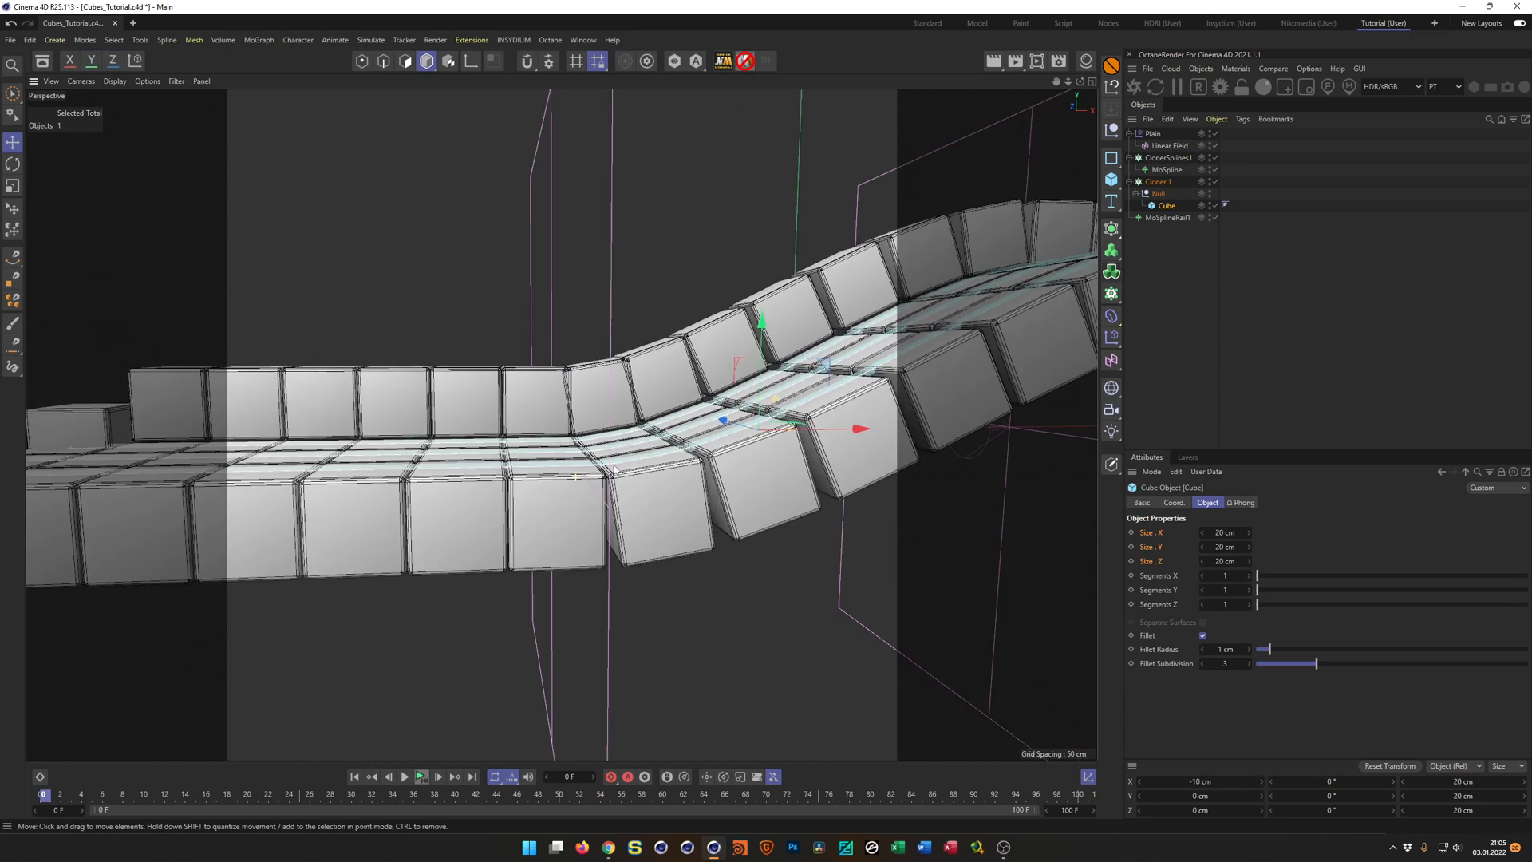
pyautogui.keyDown('alt'); pyautogui.moveTo(683, 467); pyautogui.dragTo(702, 470); pyautogui.keyUp('alt')
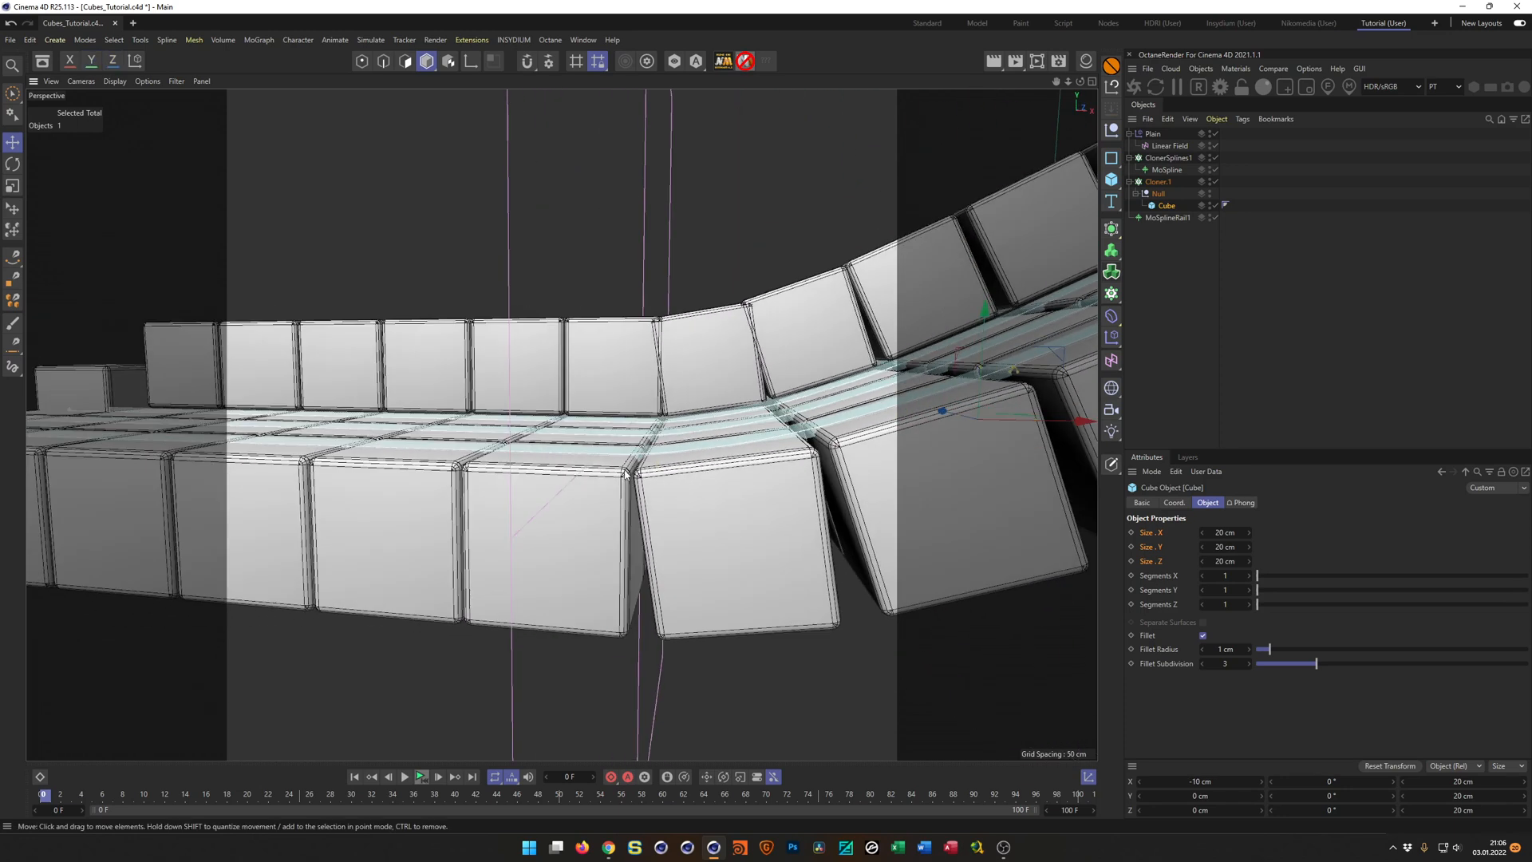
pyautogui.scroll(-5, 702, 461)
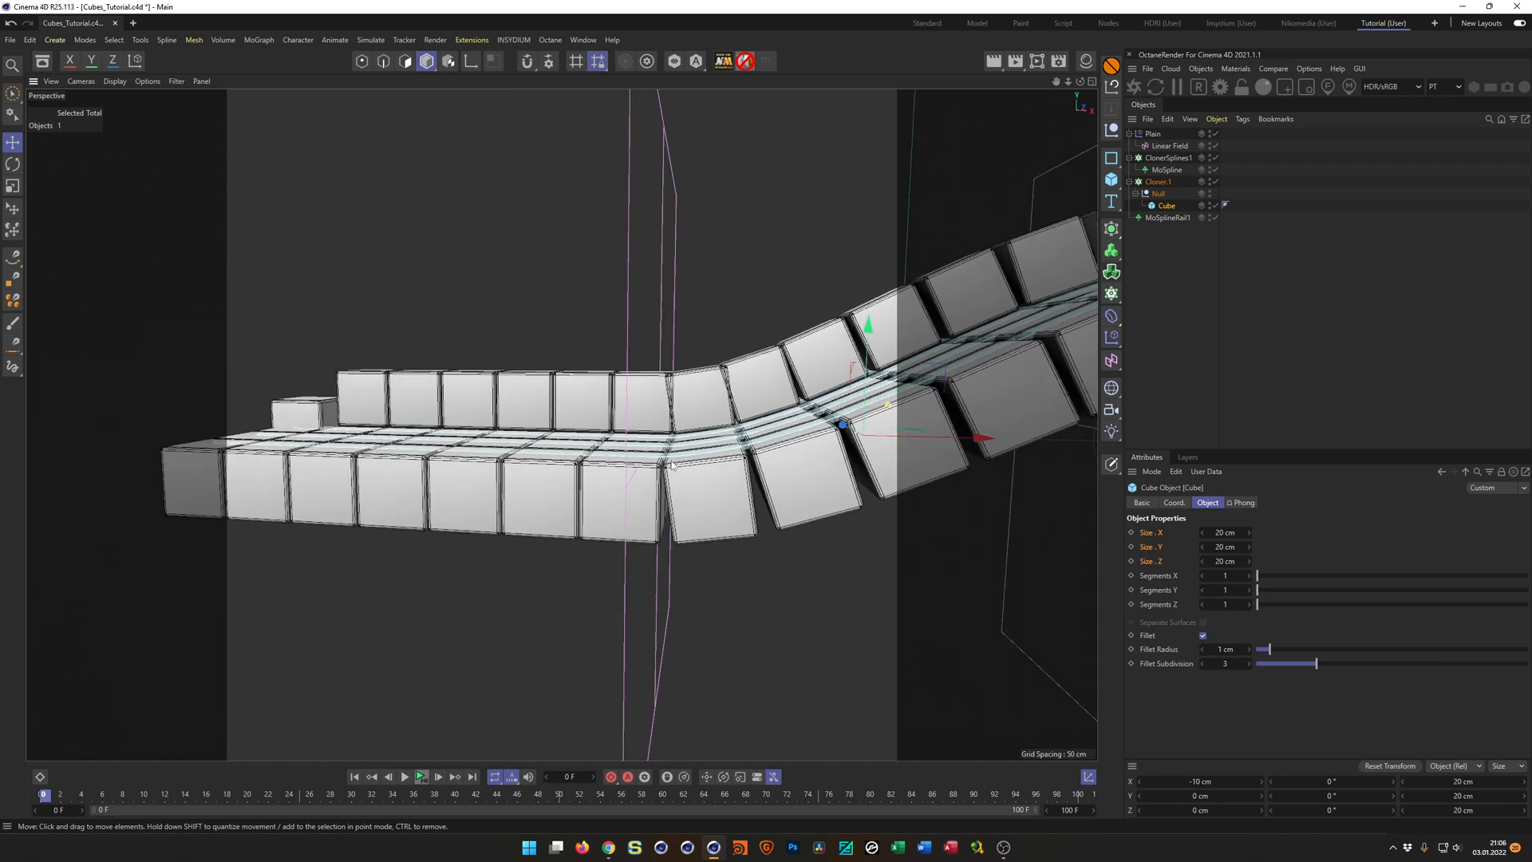
pyautogui.keyDown('alt'); pyautogui.moveTo(677, 461); pyautogui.dragTo(302, 492, button='middle'); pyautogui.keyUp('alt')
pyautogui.keyDown('alt'); pyautogui.moveTo(302, 495); pyautogui.dragTo(645, 453); pyautogui.keyUp('alt')
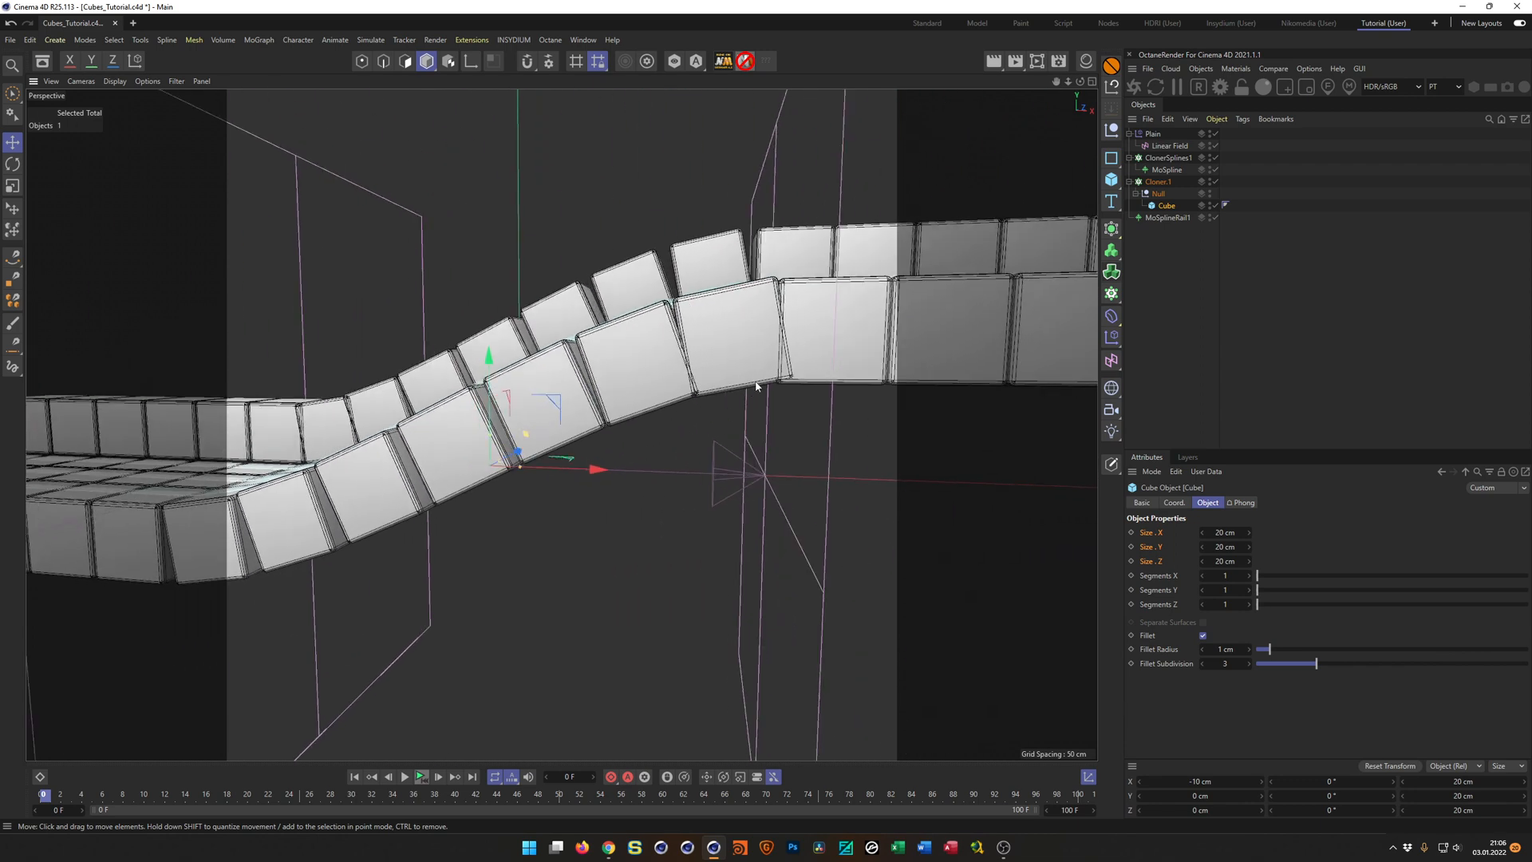
pyautogui.keyDown('alt'); pyautogui.moveTo(472, 436); pyautogui.dragTo(600, 411); pyautogui.keyUp('alt')
pyautogui.keyDown('alt'); pyautogui.moveTo(605, 410); pyautogui.dragTo(707, 383, button='middle'); pyautogui.keyUp('alt')
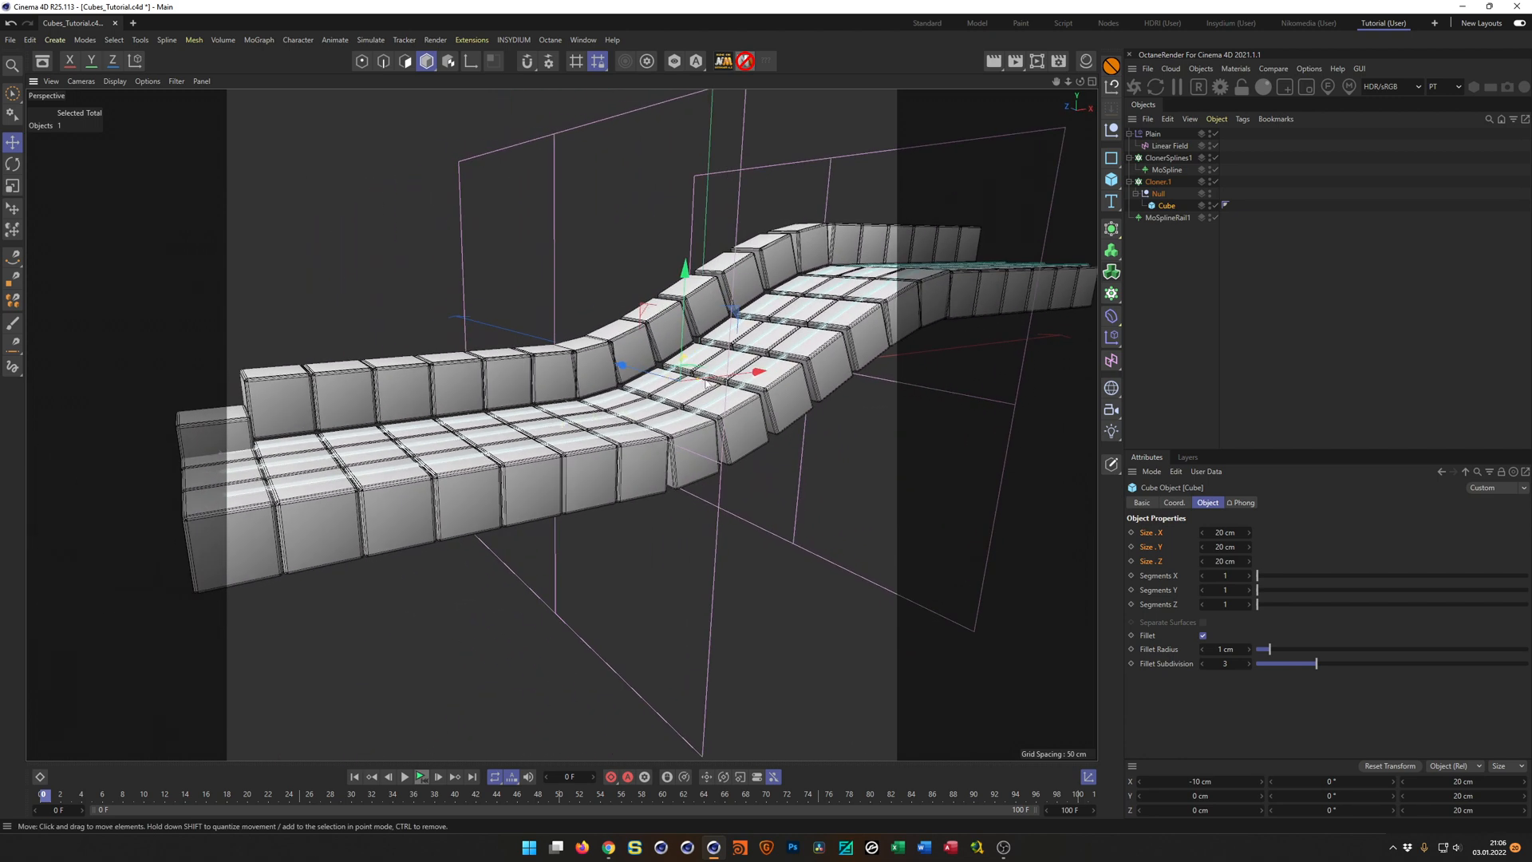
# Shift the rail MoSpline to about 5.9 cm along Z.
pyautogui.click(1170, 217)
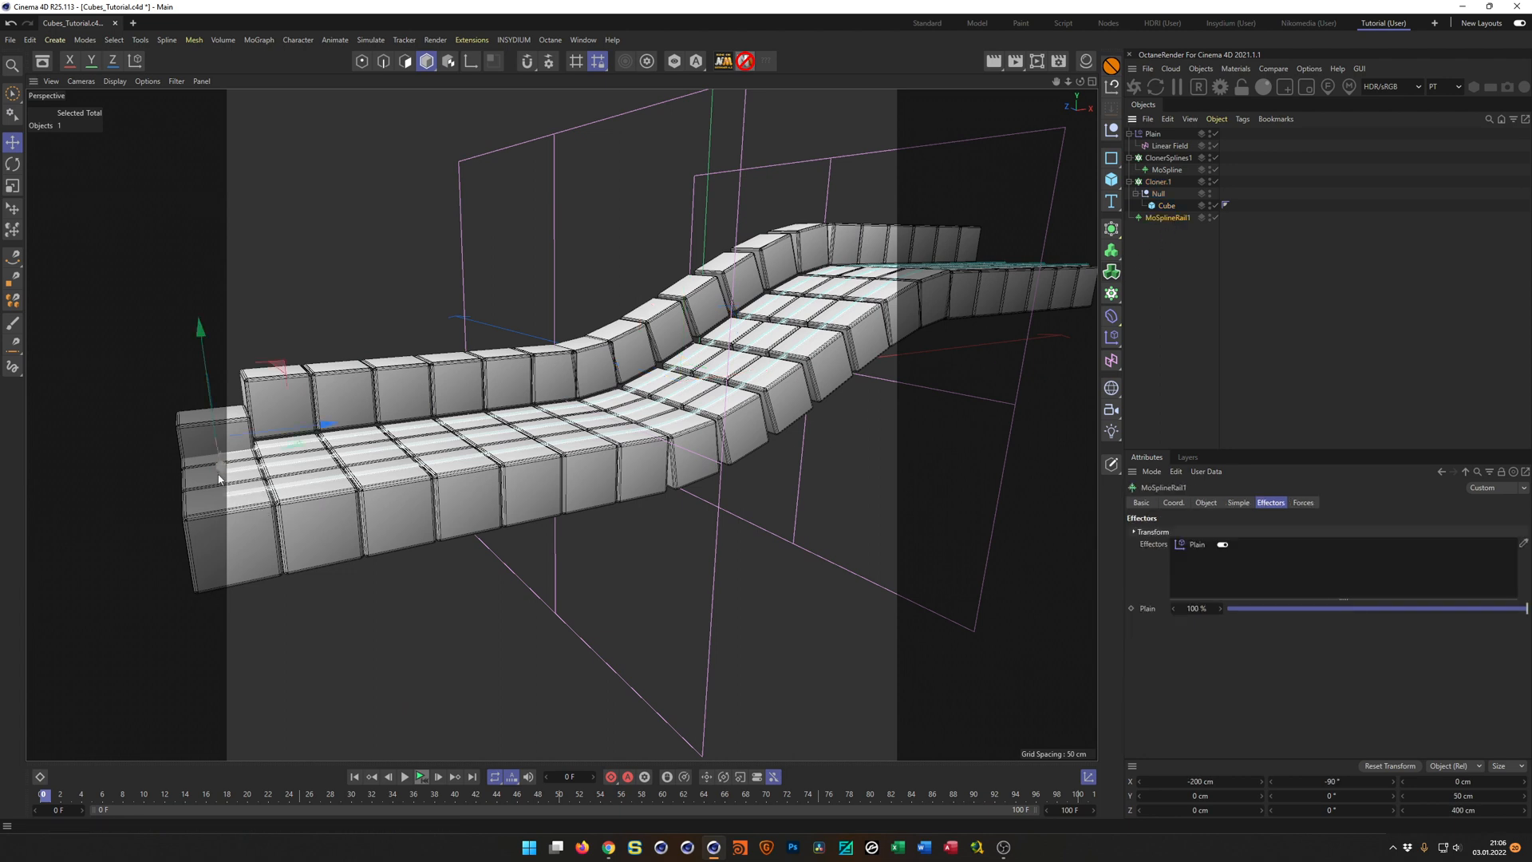
pyautogui.moveTo(221, 475)
pyautogui.mouseDown()
pyautogui.moveTo(222, 443)
pyautogui.moveTo(221, 470)
pyautogui.mouseUp()
pyautogui.moveTo(443, 456)
pyautogui.keyDown('alt'); pyautogui.mouseDown()
pyautogui.moveTo(533, 481)
pyautogui.moveTo(569, 468)
pyautogui.moveTo(473, 461)
pyautogui.mouseUp(); pyautogui.keyUp('alt')
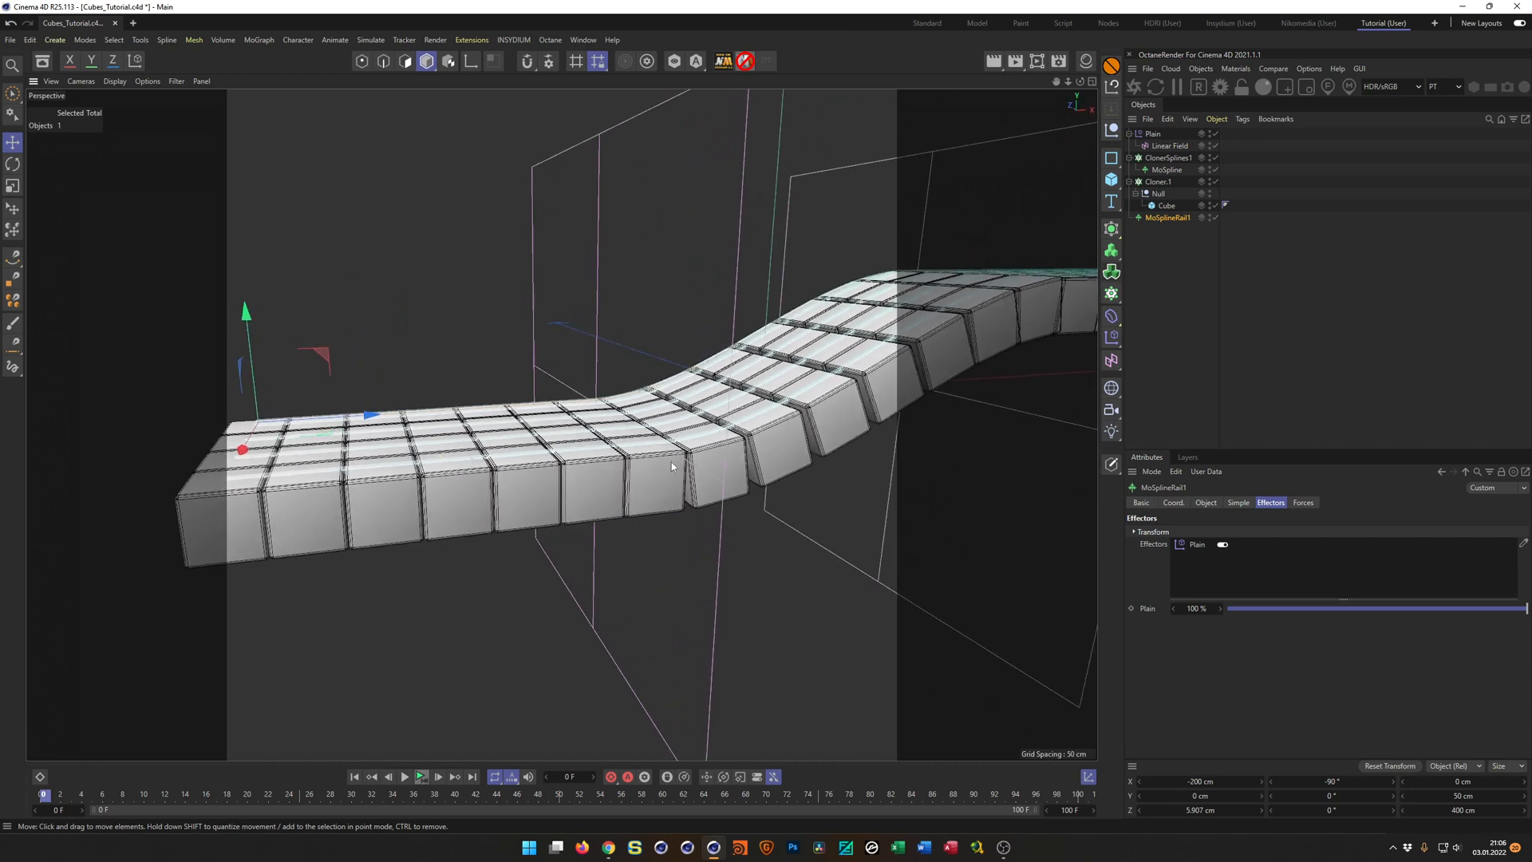
# Reset the Cube's X position inside its Null to 0 cm.
pyautogui.click(1166, 205)
pyautogui.click(1175, 502)
pyautogui.click(1186, 533)
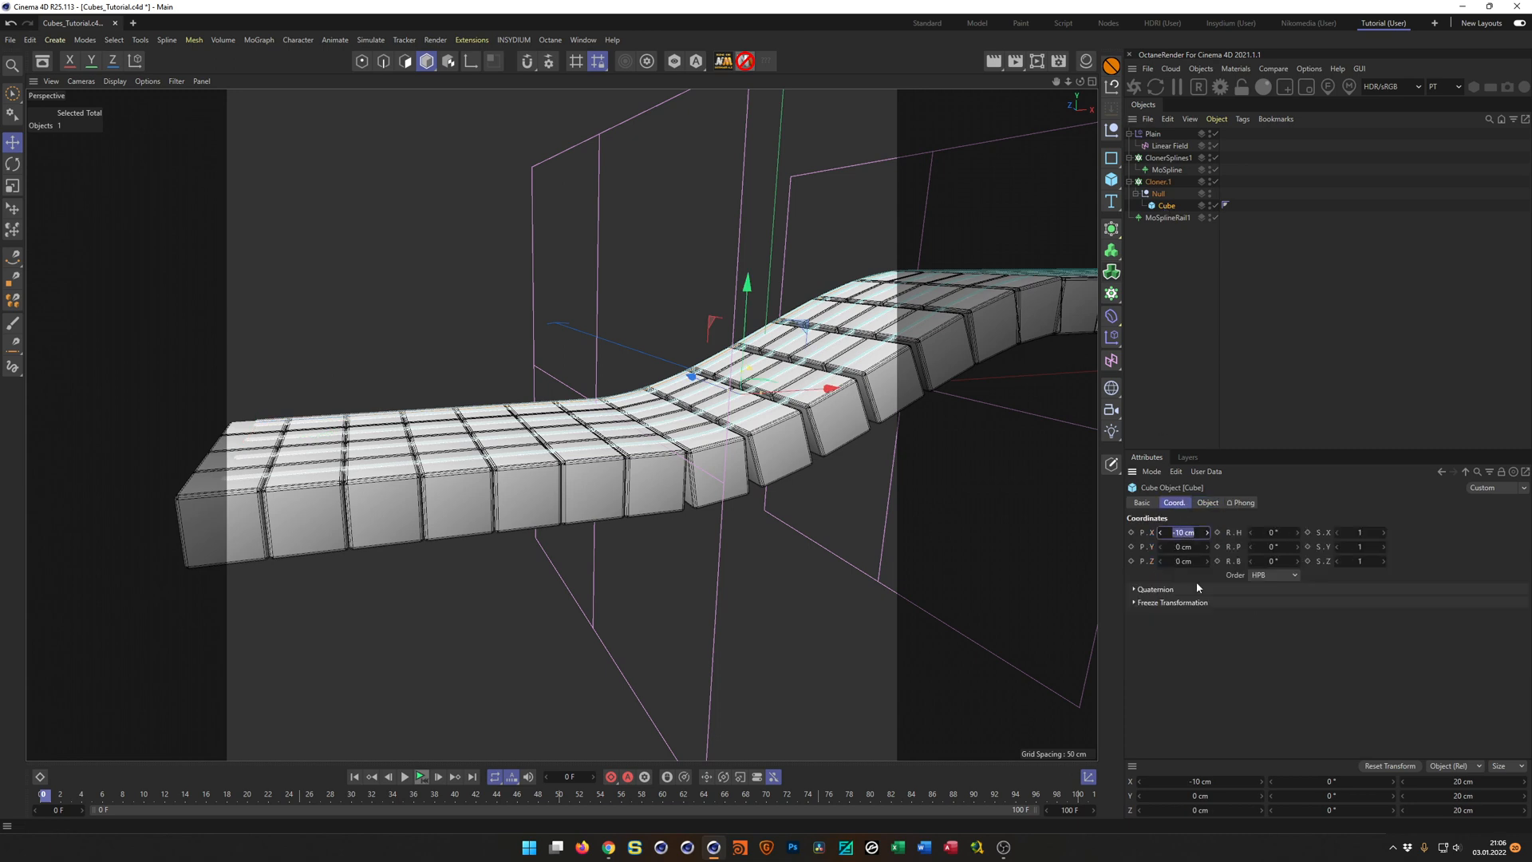
pyautogui.write('0')
pyautogui.press('Return')
# Delete the Null in the cube cloner without its children, keeping the Cube directly under the cloner.
pyautogui.click(1158, 194)
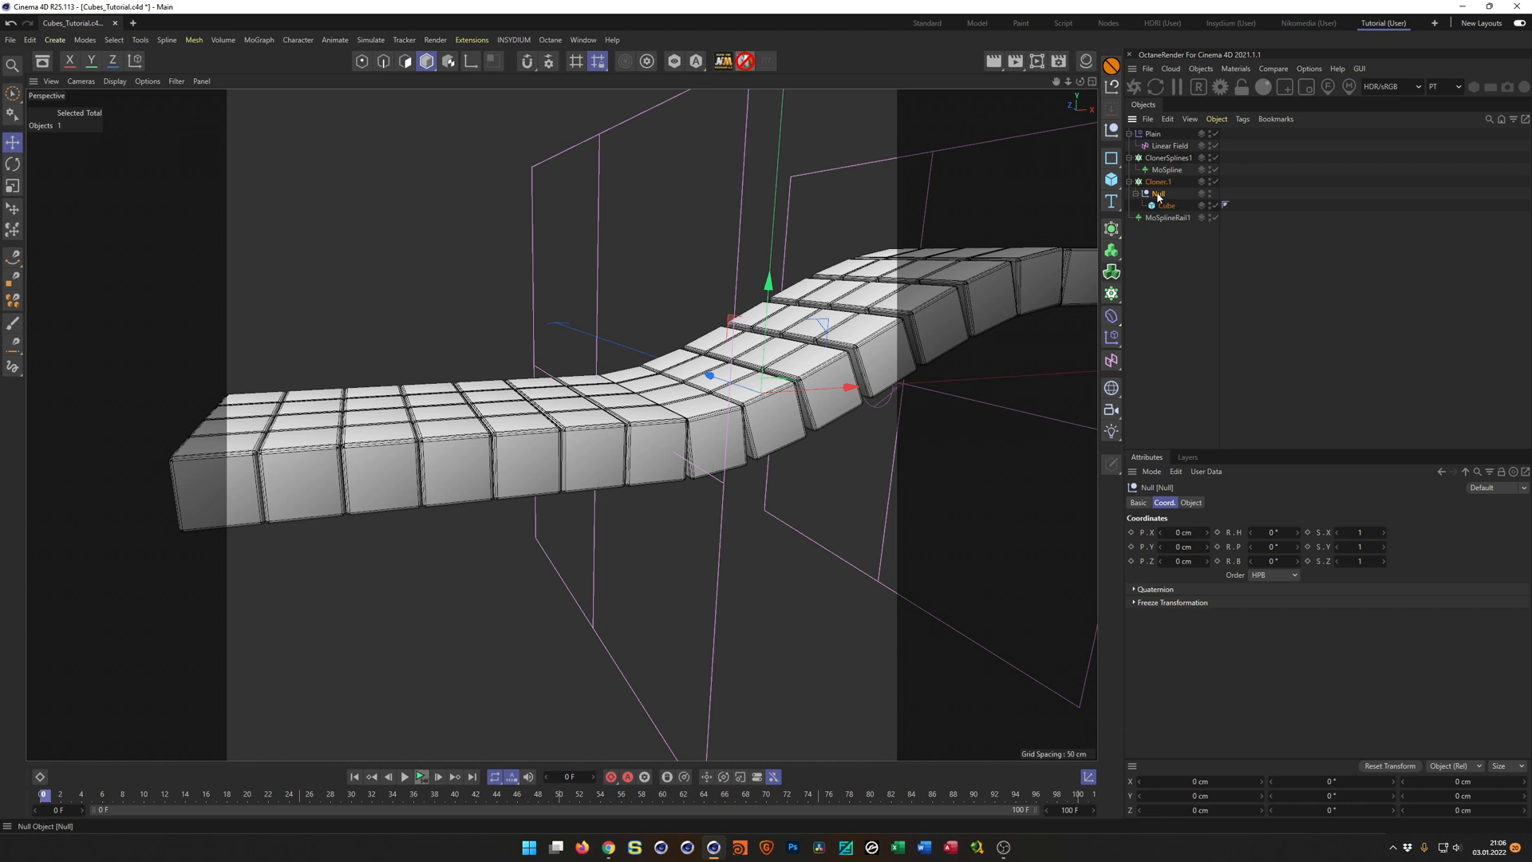
pyautogui.rightClick(1158, 195)
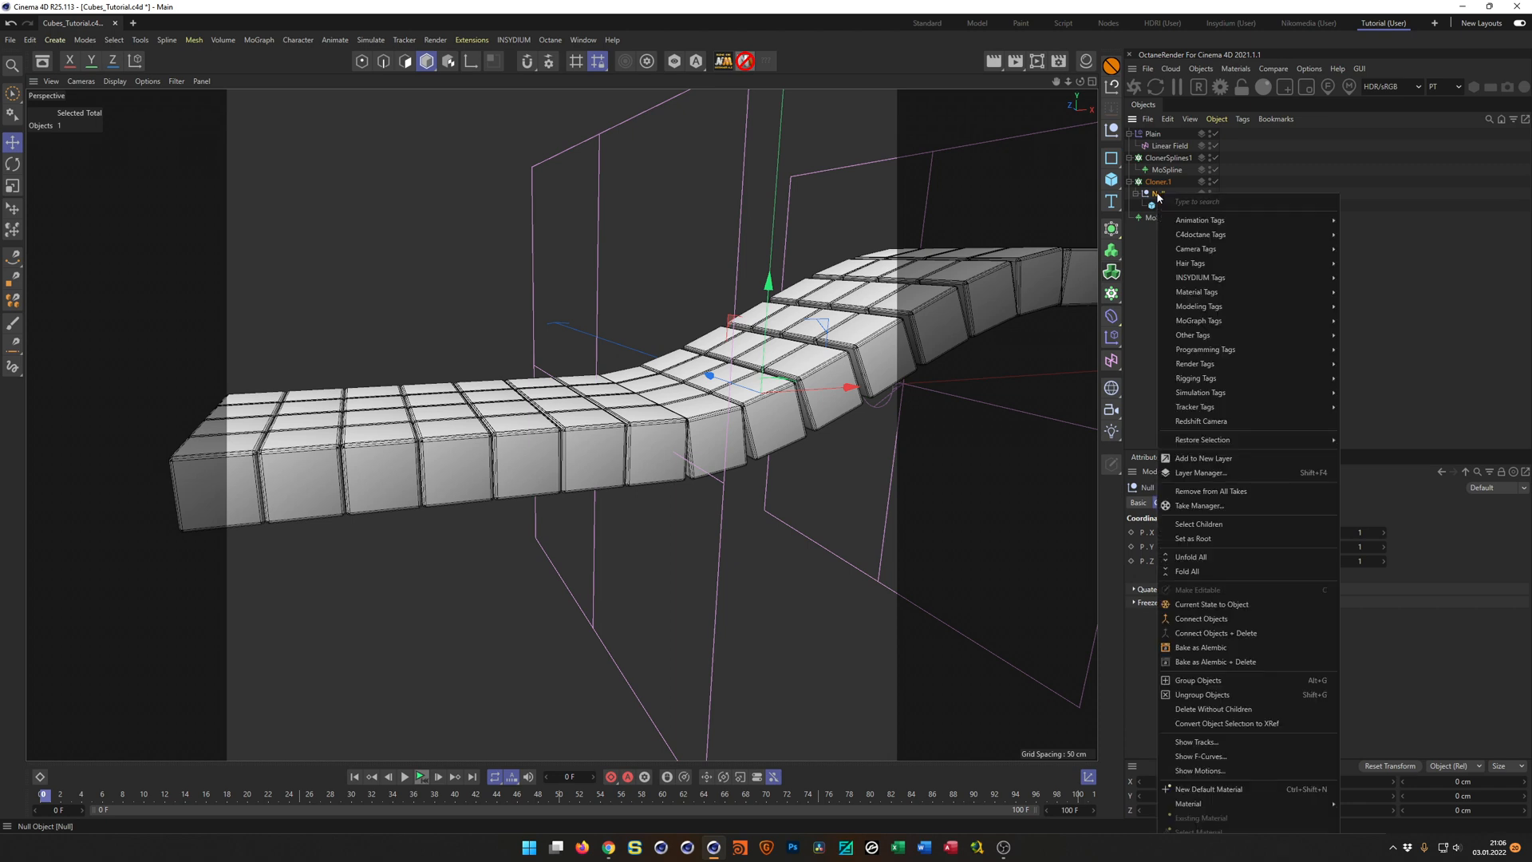
pyautogui.click(1217, 710)
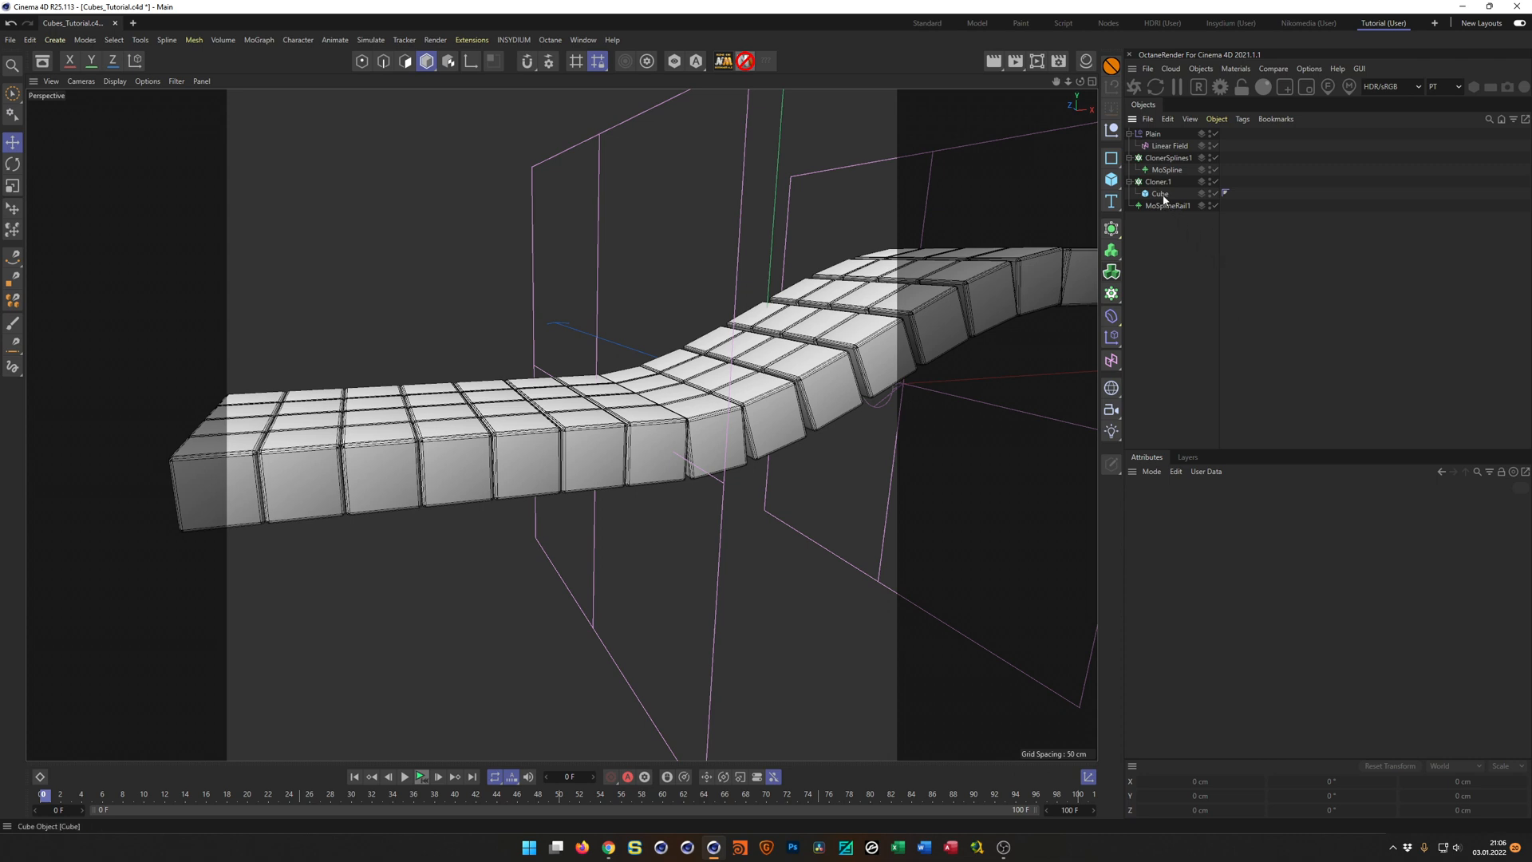
# Add the Geometry Axis node modifier from the asset library's Geometry Modifier category as a child of the Cube.
pyautogui.moveTo(731, 397)
pyautogui.keyDown('alt'); pyautogui.mouseDown()
pyautogui.moveTo(790, 405)
pyautogui.moveTo(734, 410)
pyautogui.mouseUp(); pyautogui.keyUp('alt')
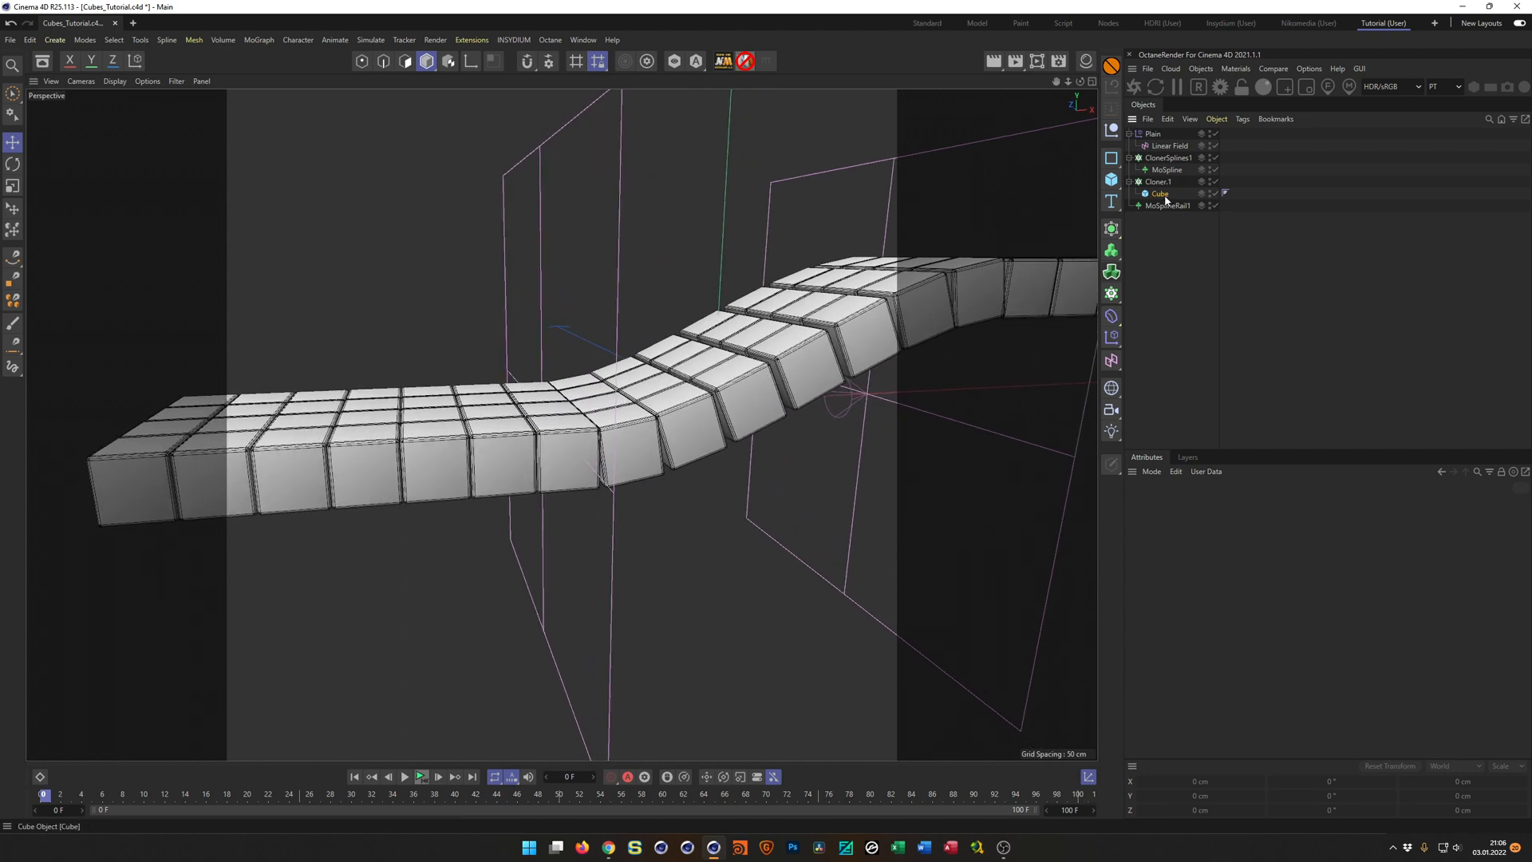
pyautogui.click(1153, 196)
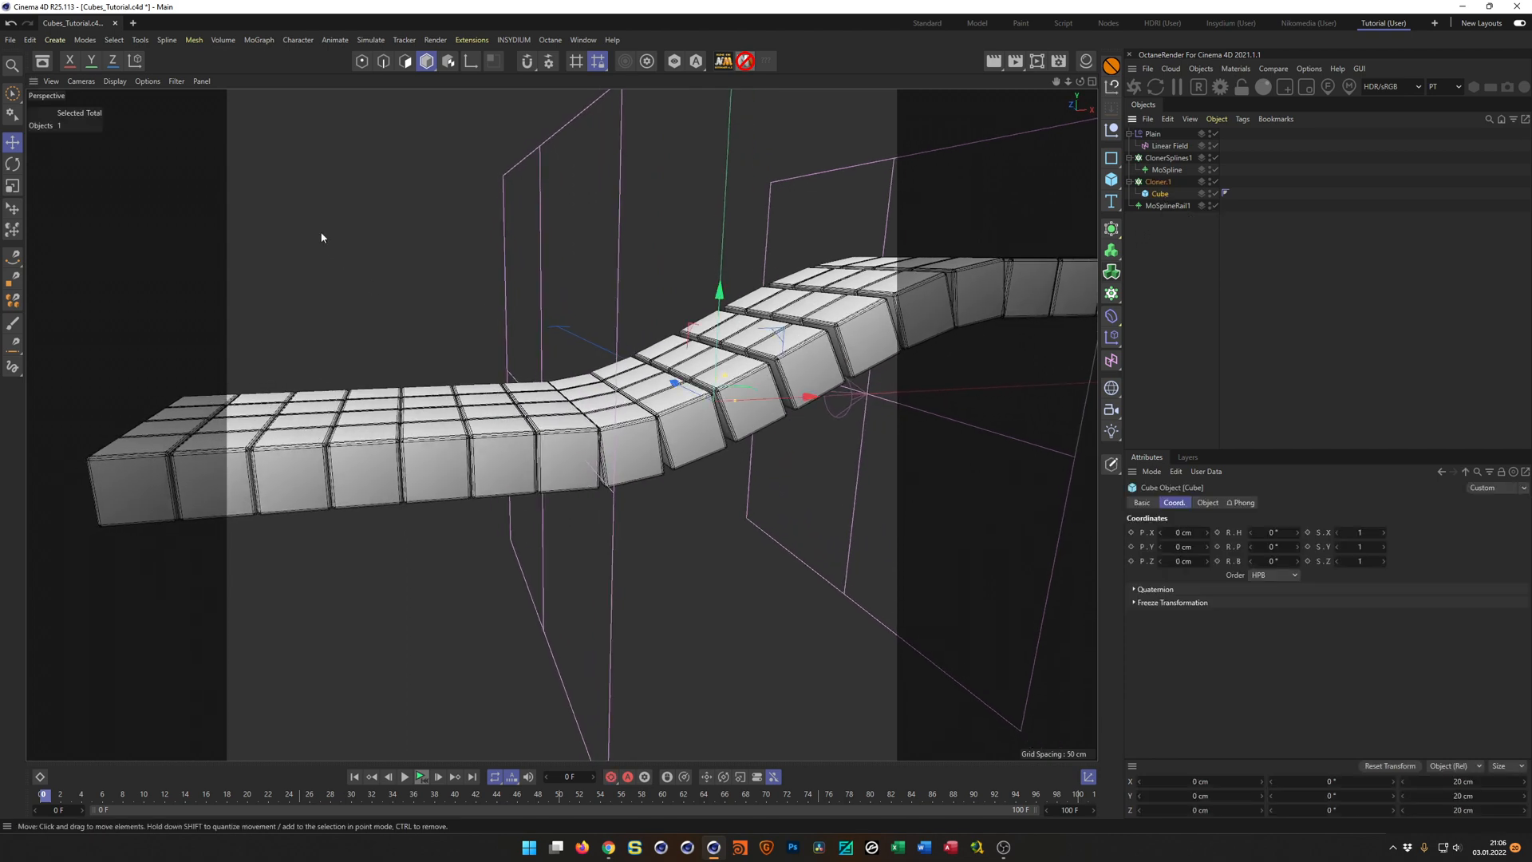
pyautogui.click(43, 60)
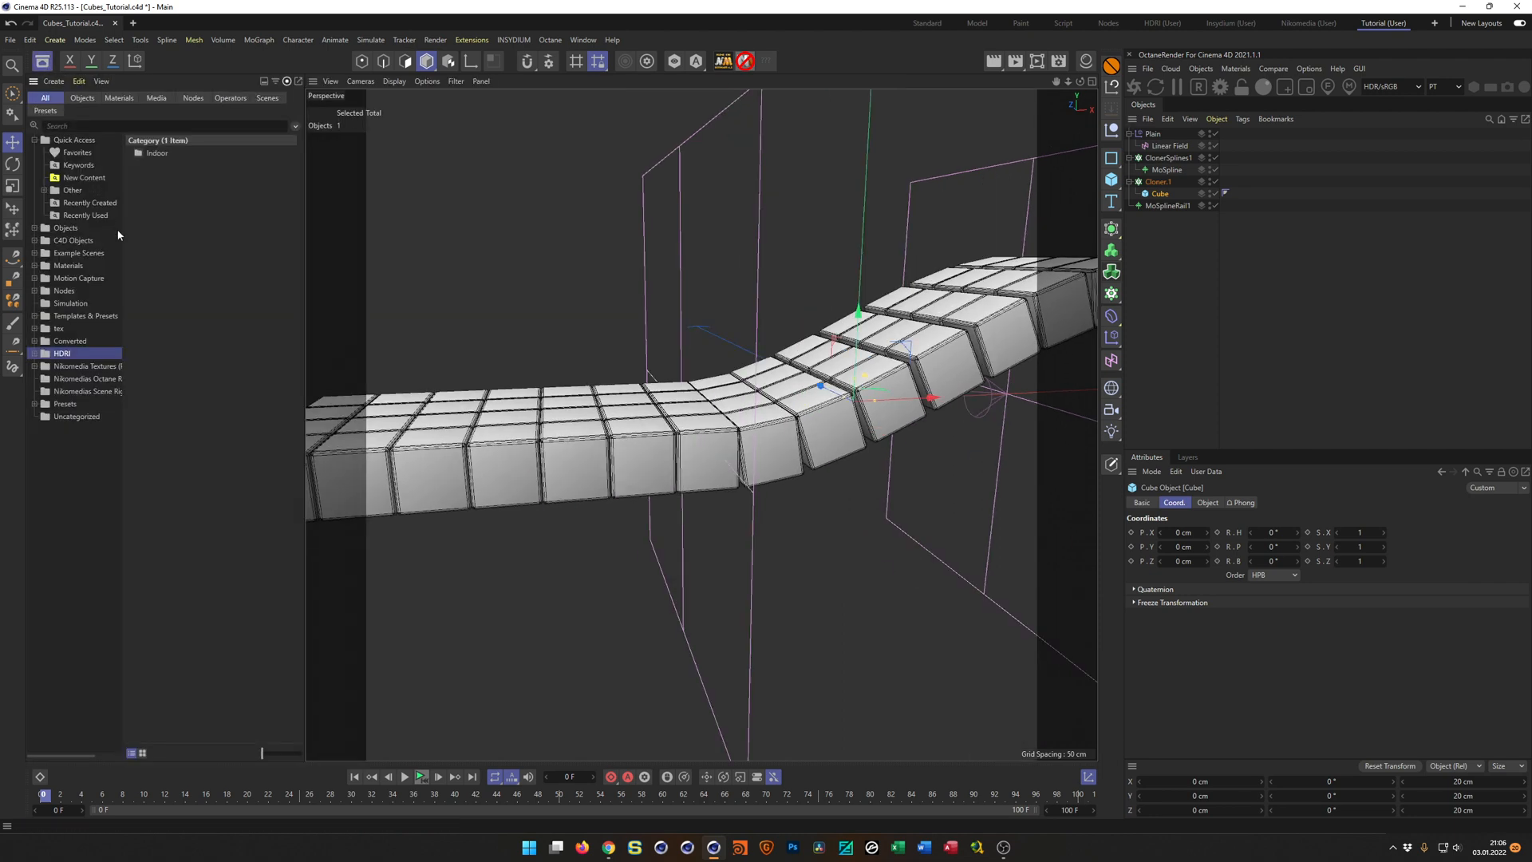
pyautogui.click(192, 99)
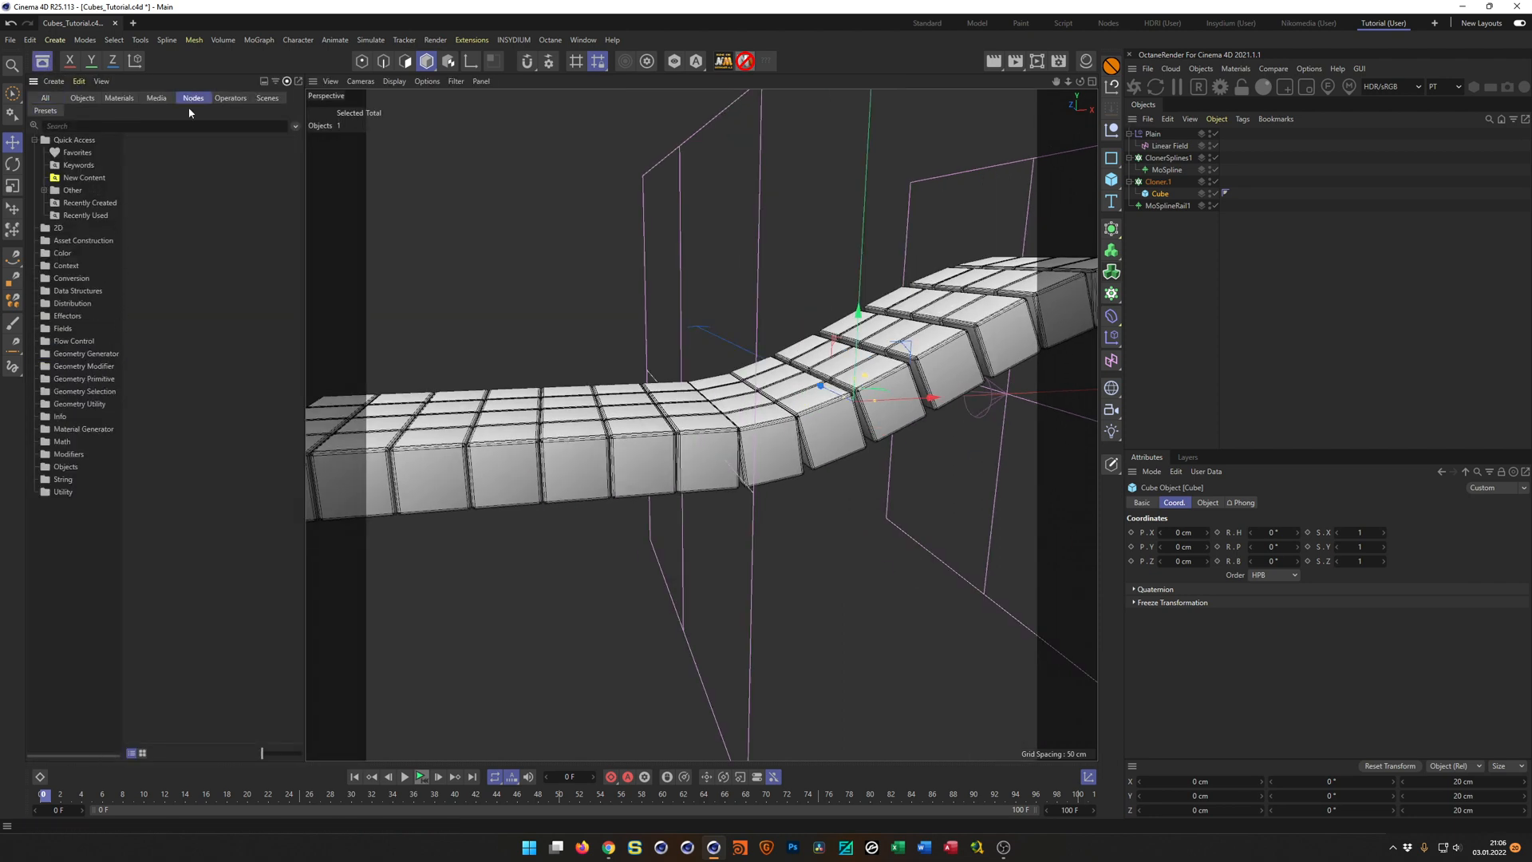
pyautogui.click(69, 368)
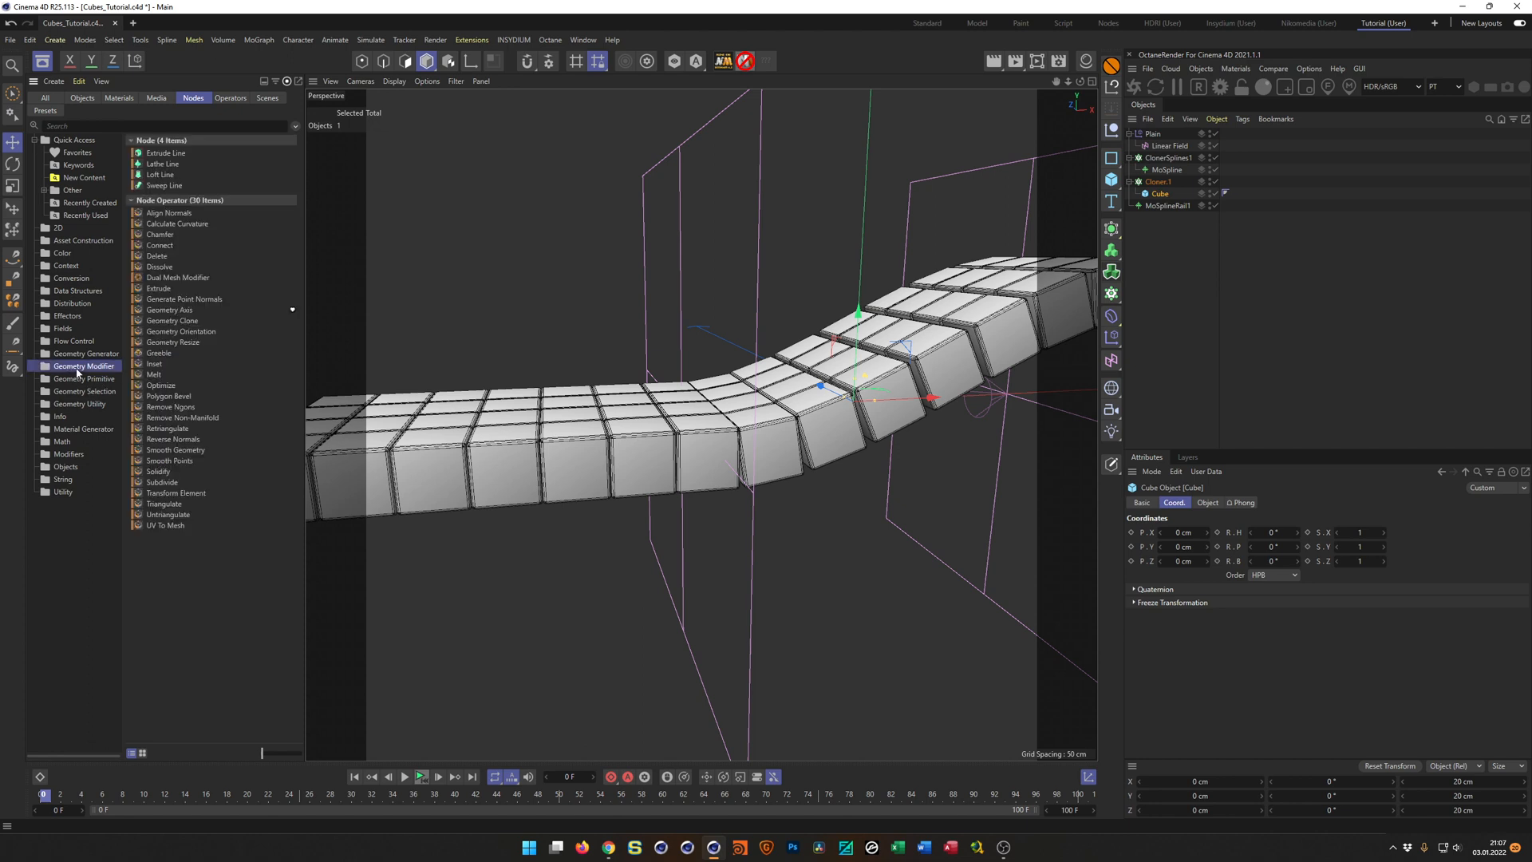
pyautogui.click(166, 311)
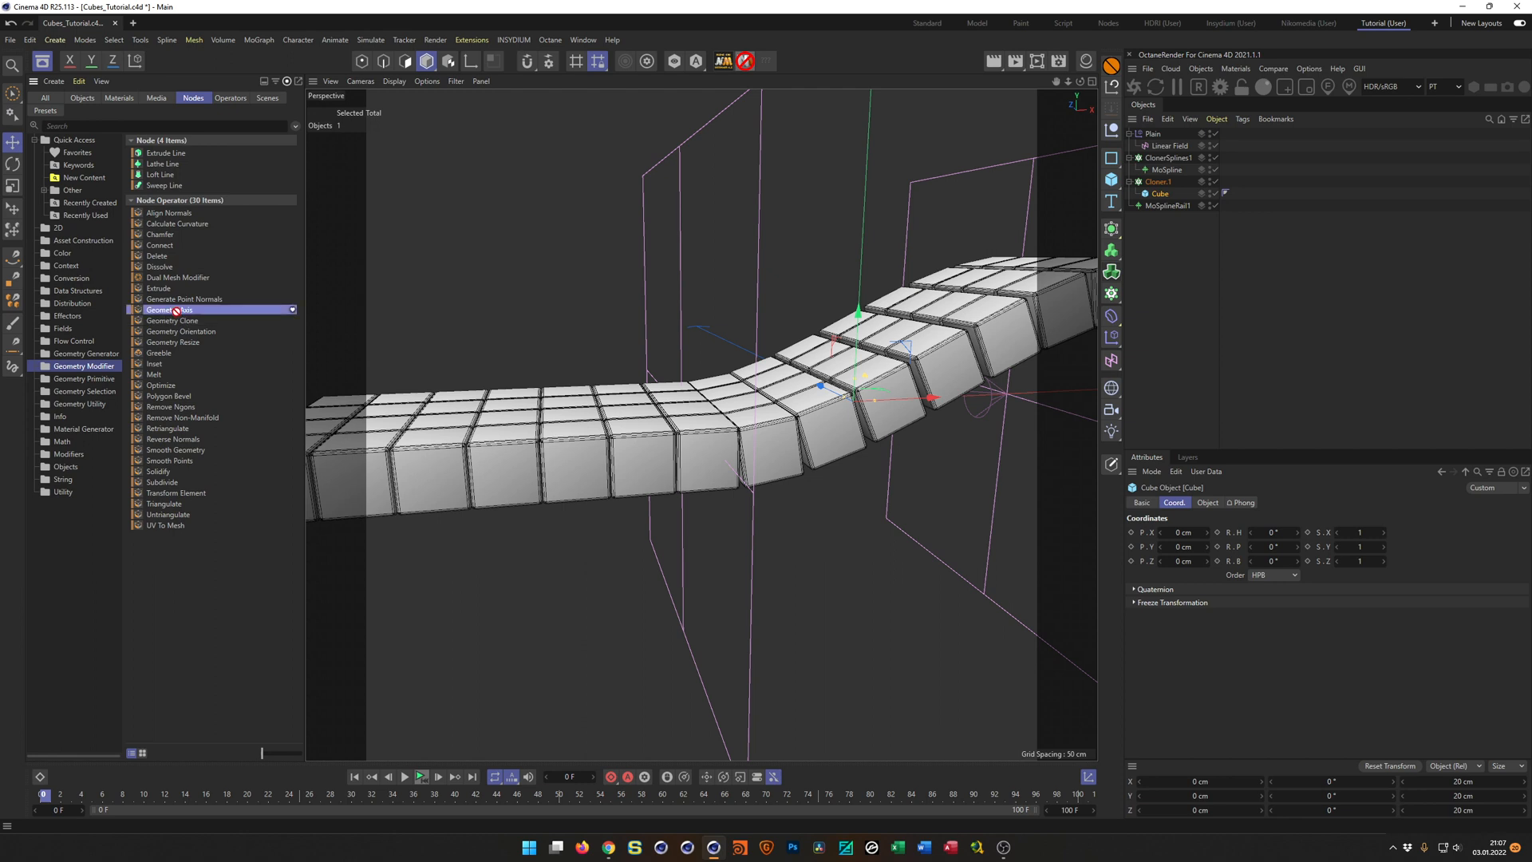
pyautogui.moveTo(169, 311); pyautogui.dragTo(1163, 197)
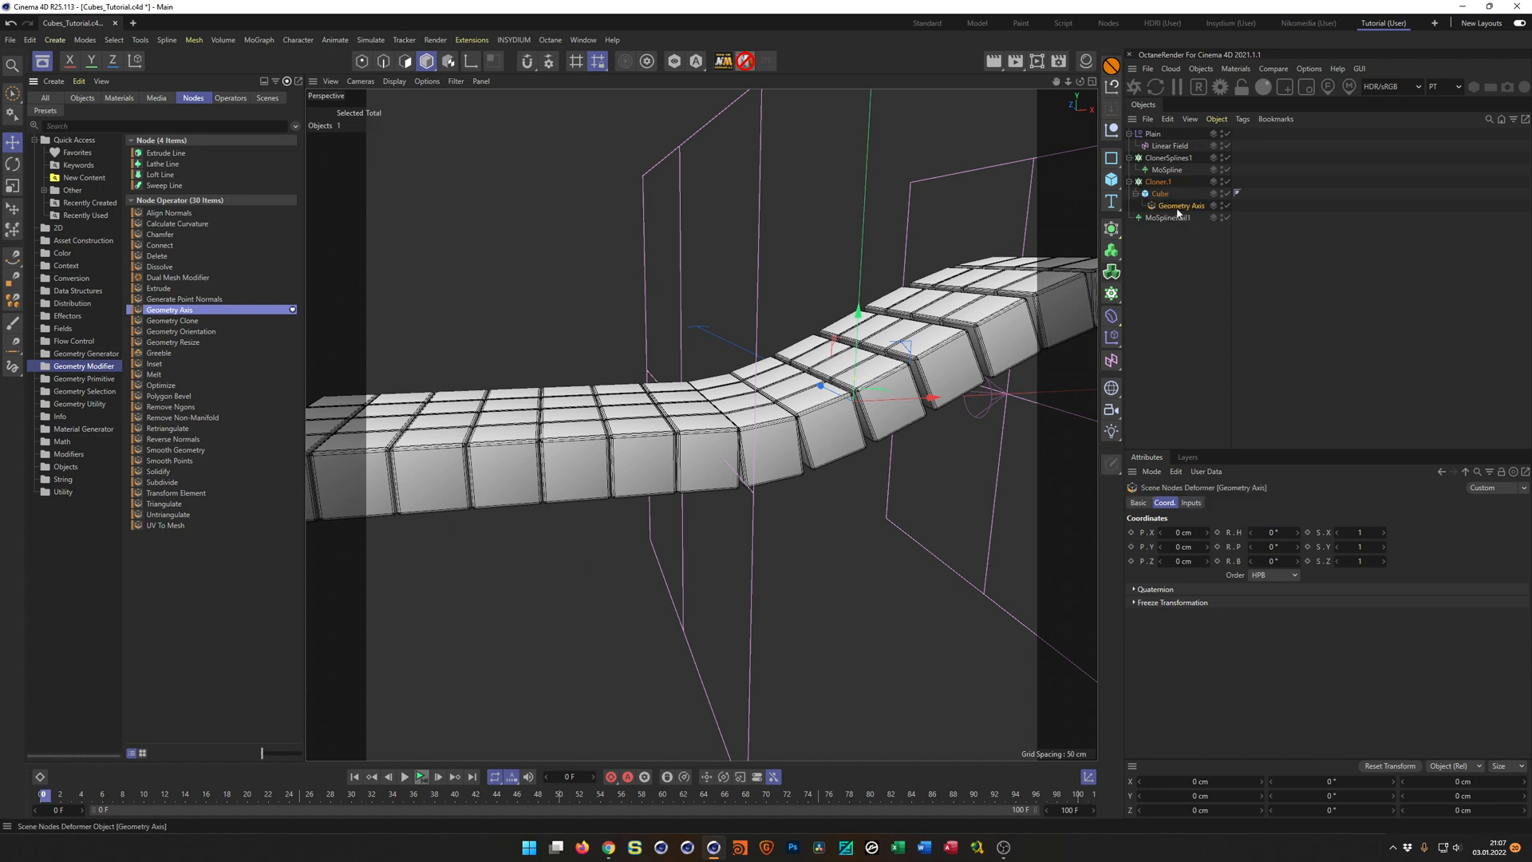
# Set the Geometry Axis modifier's Axis X to -100 % and disable the modifier.
pyautogui.click(1191, 503)
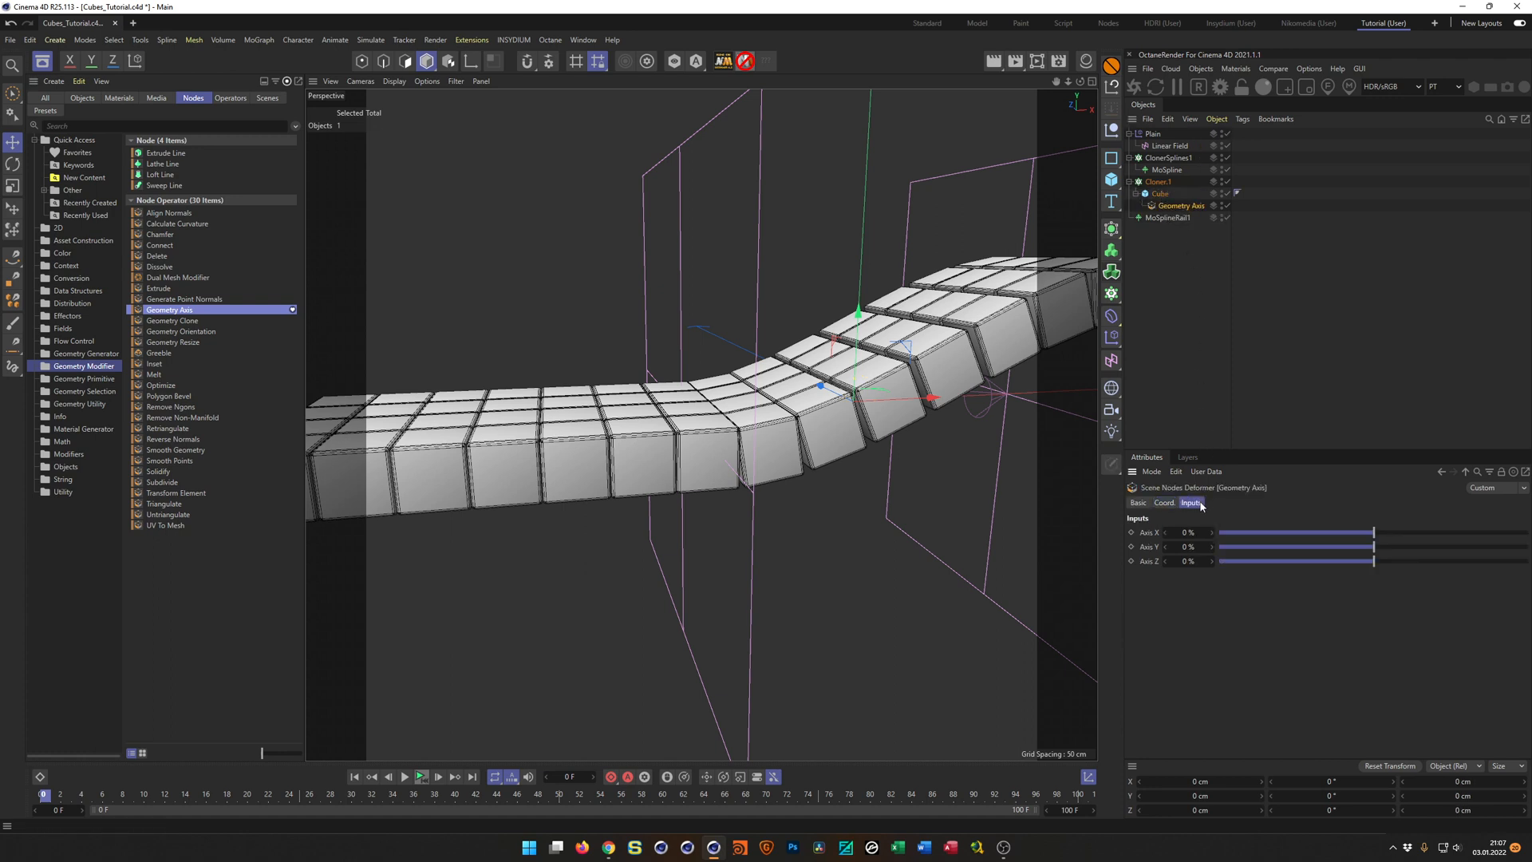
pyautogui.moveTo(1373, 538); pyautogui.dragTo(1176, 545)
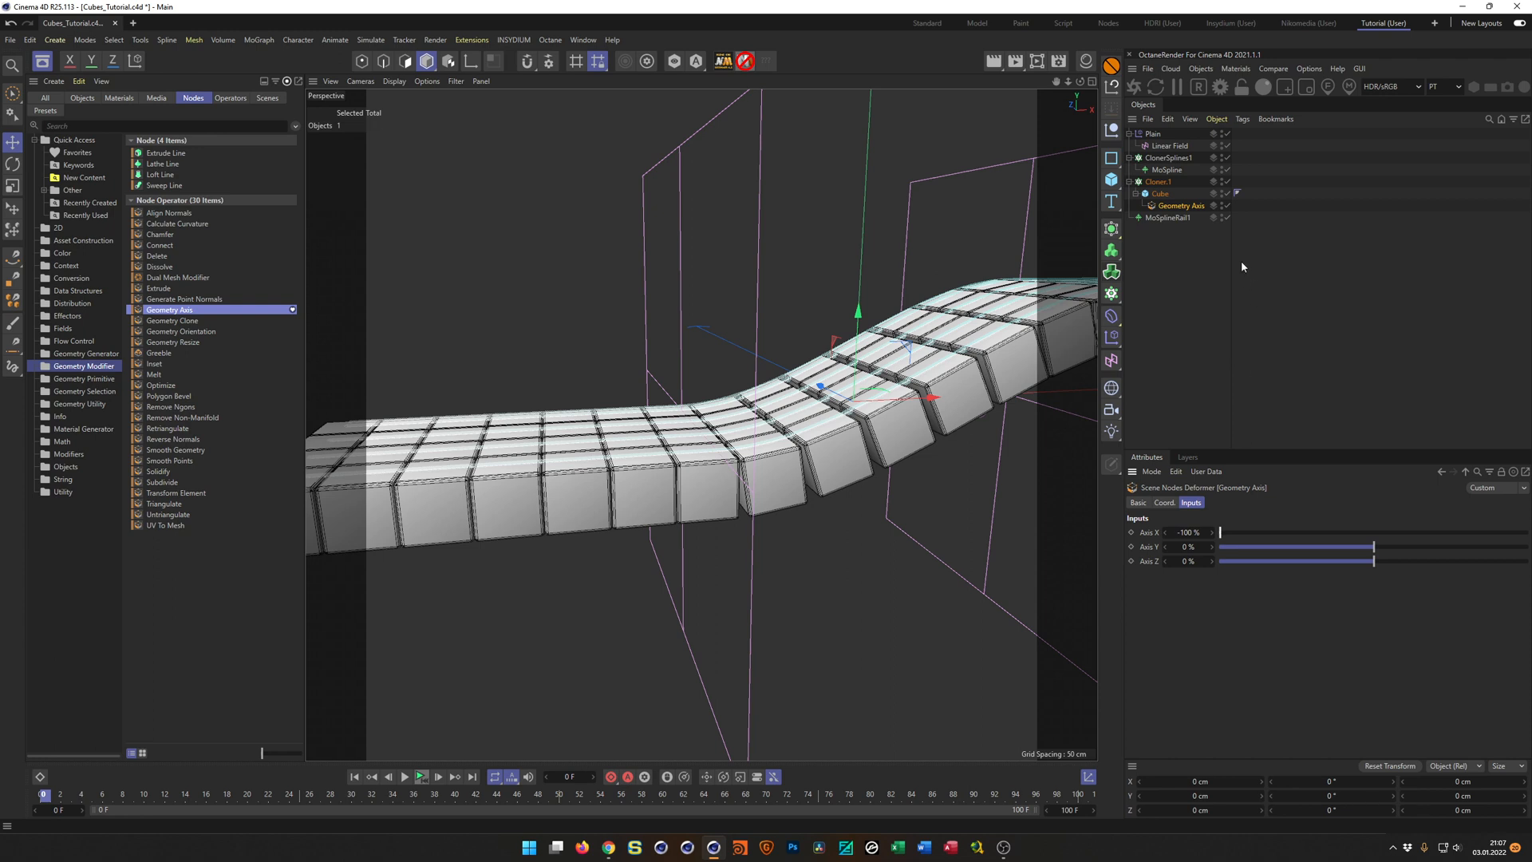
pyautogui.click(1227, 206)
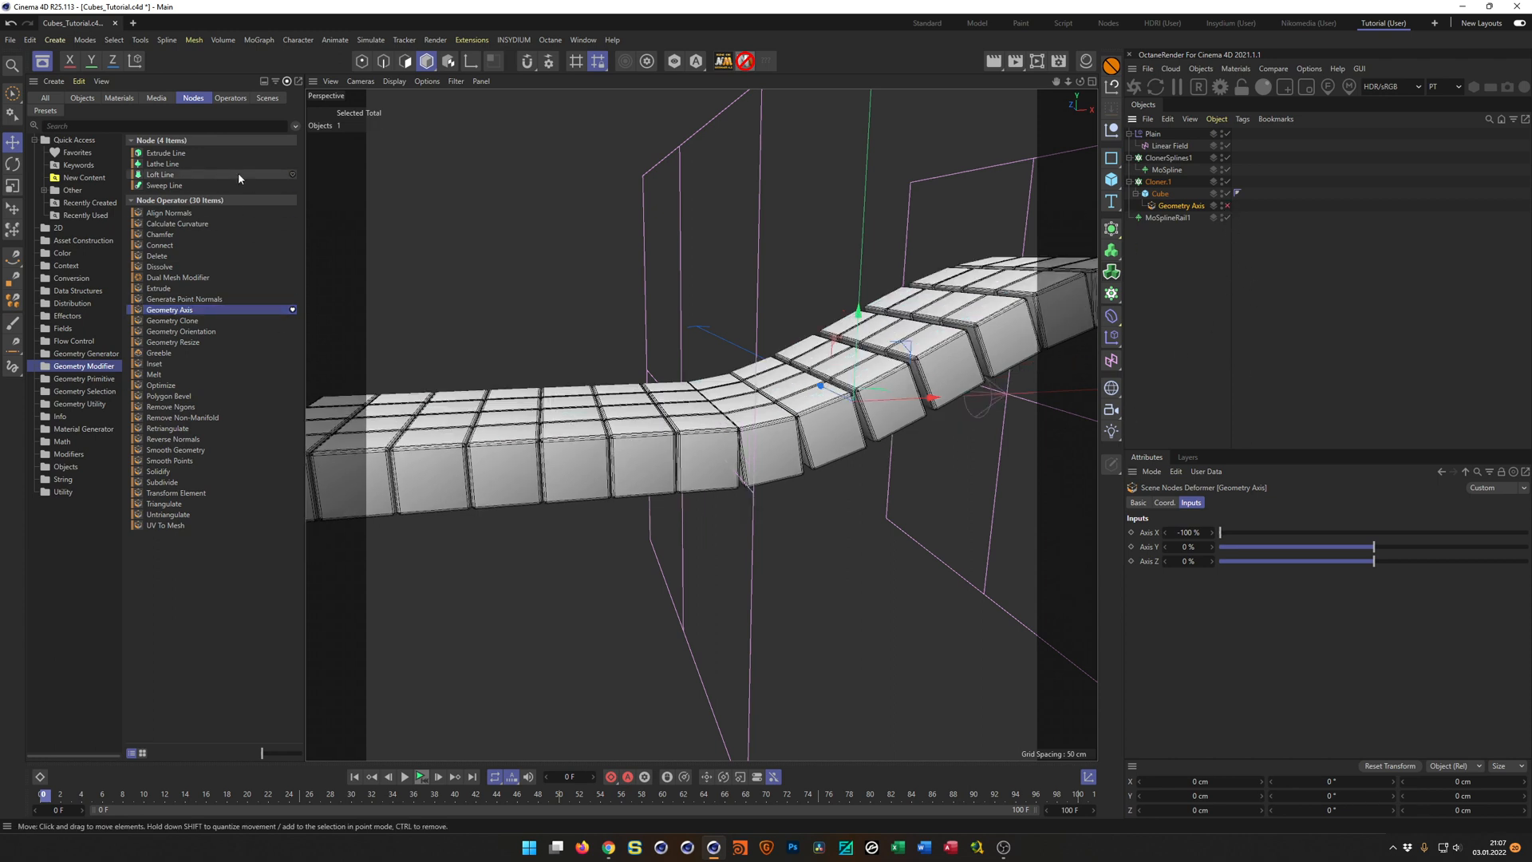
pyautogui.click(42, 61)
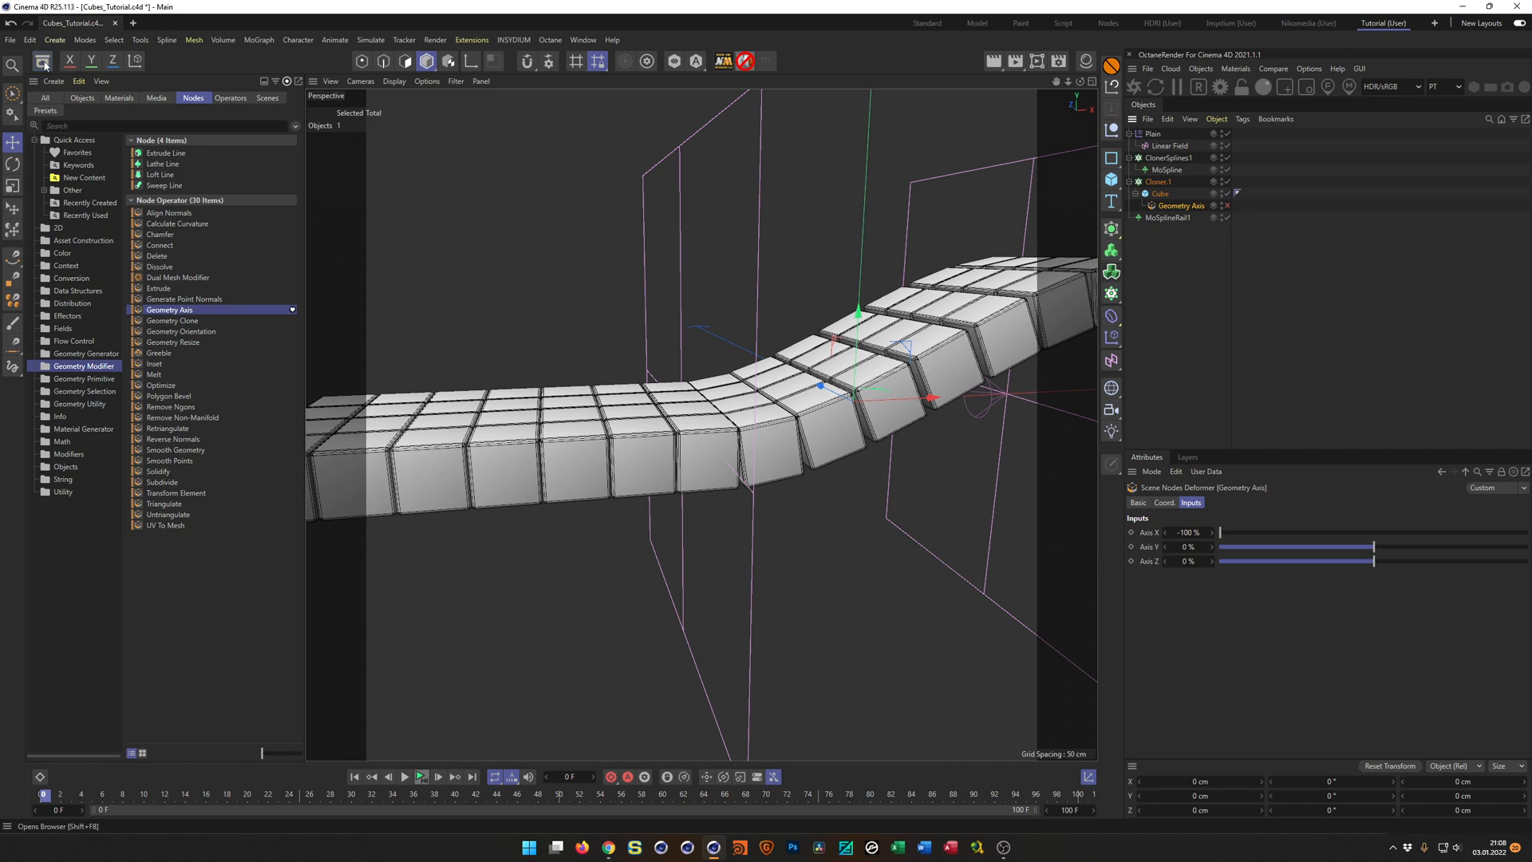
# Try sliding the cubes along the splines with a 24 % Offset on the cube cloner and reset it to 0 %.
pyautogui.keyDown('alt'); pyautogui.moveTo(633, 398); pyautogui.dragTo(687, 423); pyautogui.keyUp('alt')
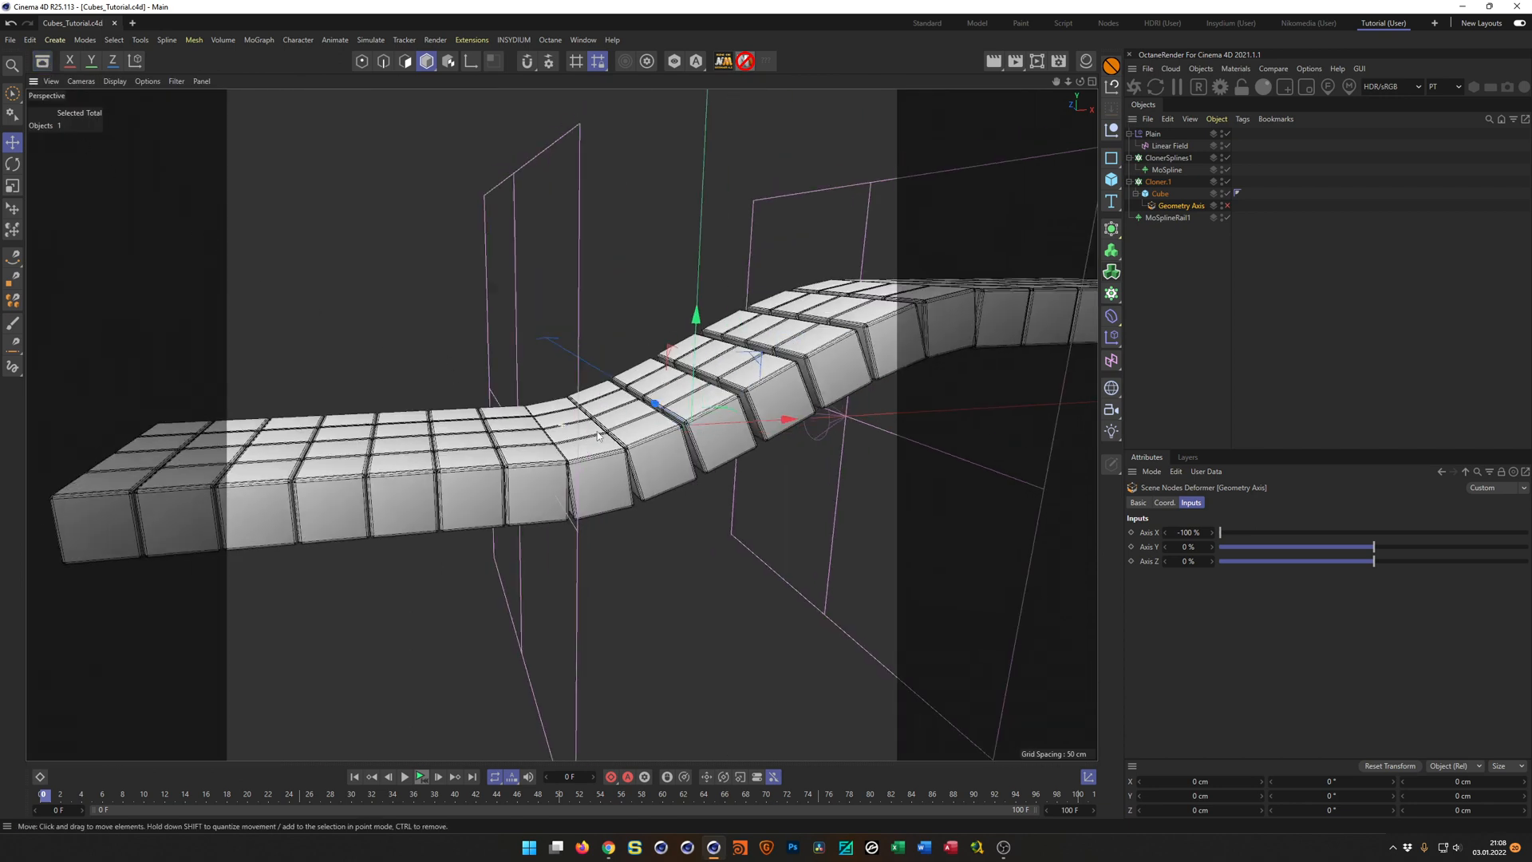
pyautogui.keyDown('alt'); pyautogui.moveTo(686, 423); pyautogui.dragTo(614, 490, button='middle'); pyautogui.keyUp('alt')
pyautogui.moveTo(614, 490)
pyautogui.keyDown('alt'); pyautogui.mouseDown()
pyautogui.moveTo(592, 470)
pyautogui.moveTo(600, 493)
pyautogui.mouseUp(); pyautogui.keyUp('alt')
pyautogui.keyDown('alt'); pyautogui.moveTo(600, 493); pyautogui.dragTo(585, 486, button='right'); pyautogui.keyUp('alt')
pyautogui.moveTo(585, 486)
pyautogui.keyDown('alt'); pyautogui.mouseDown()
pyautogui.moveTo(573, 488)
pyautogui.moveTo(593, 500)
pyautogui.mouseUp(); pyautogui.keyUp('alt')
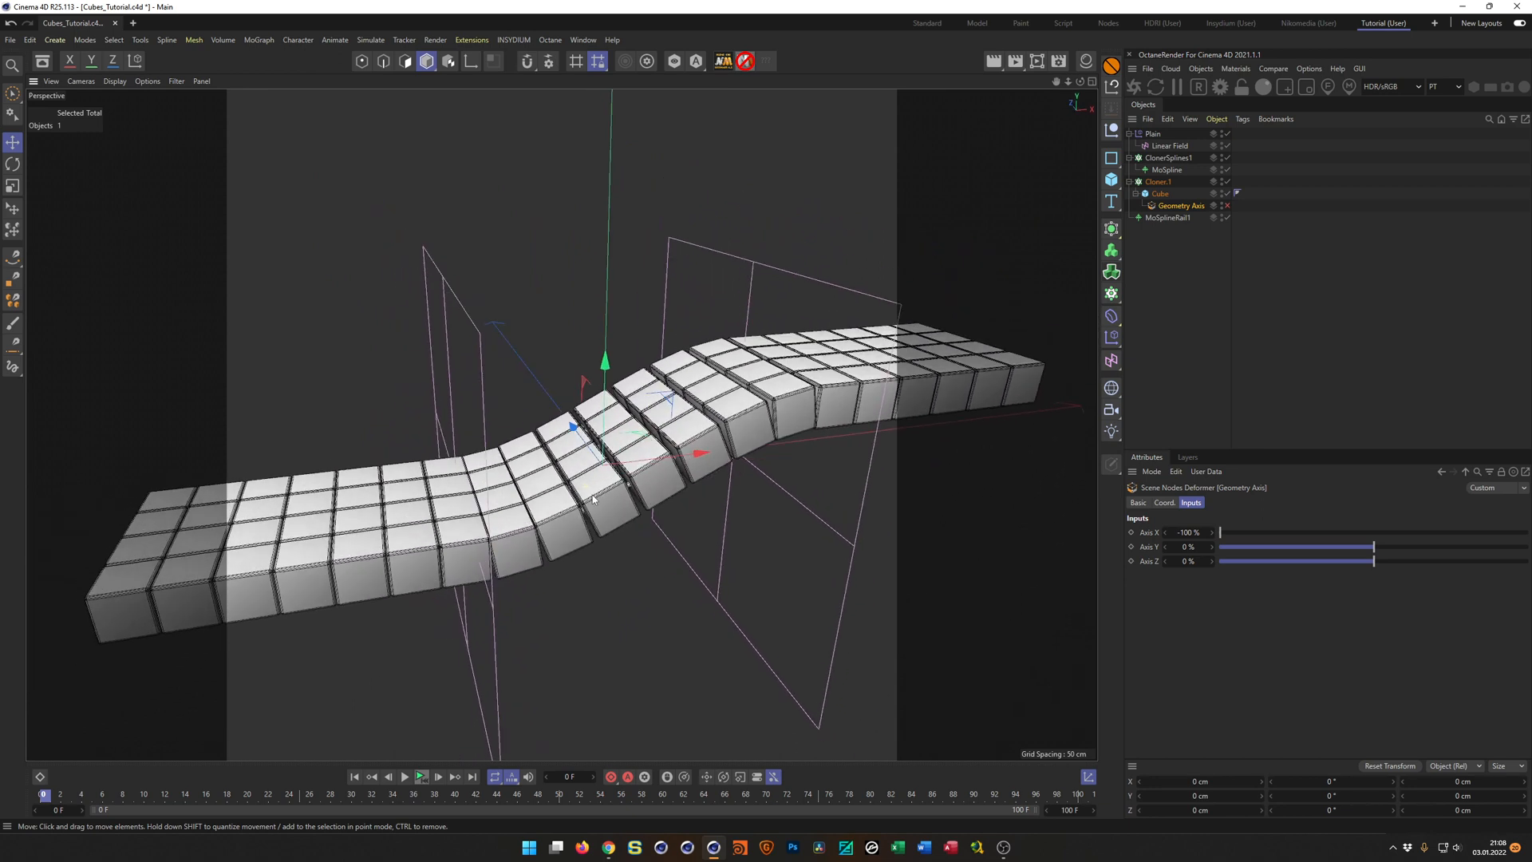
pyautogui.click(1157, 182)
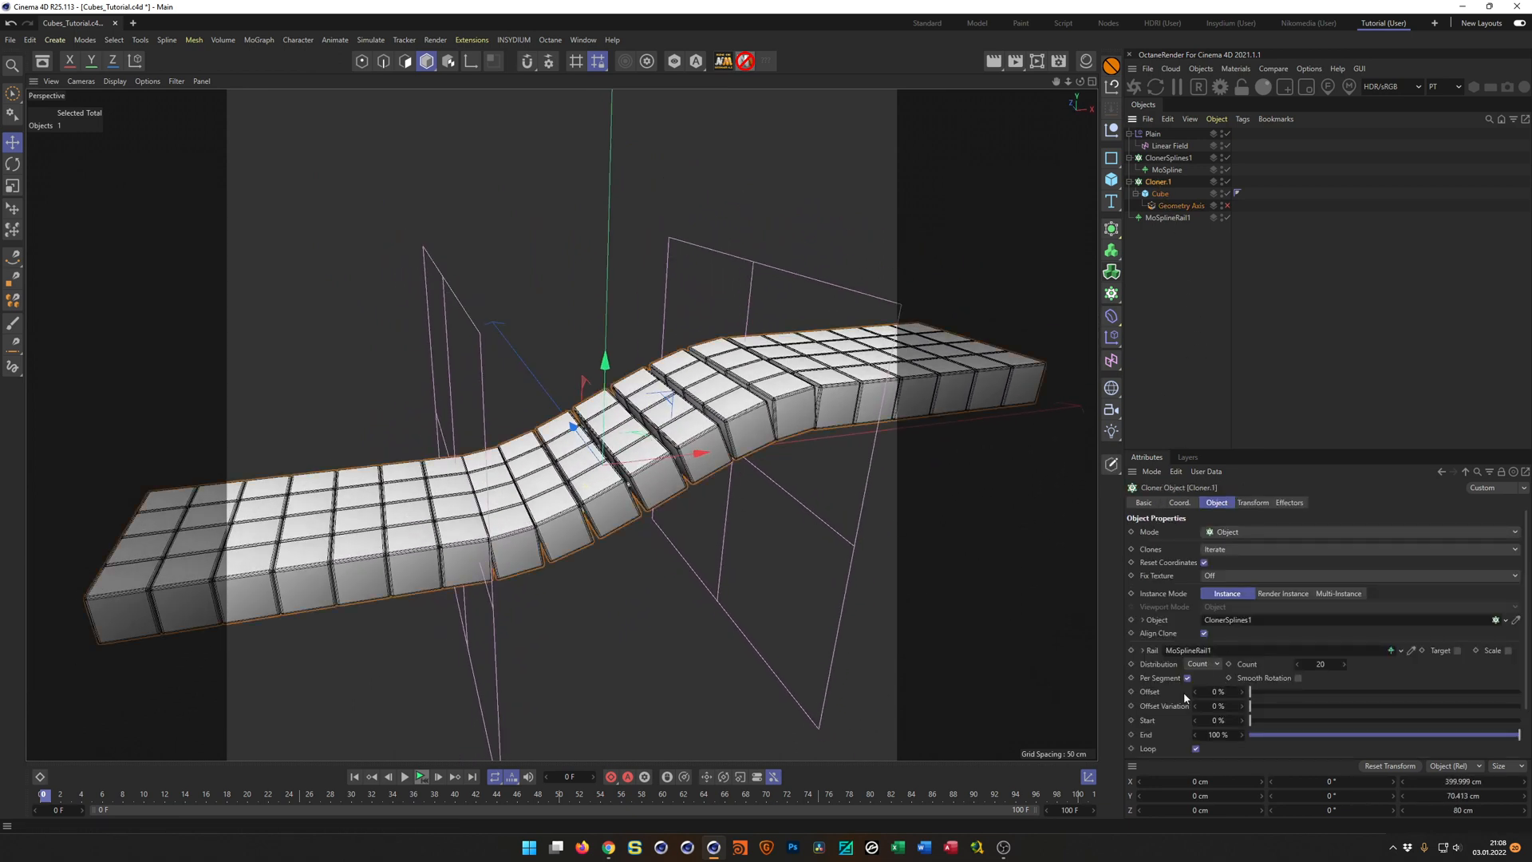
pyautogui.moveTo(1221, 693); pyautogui.dragTo(1253, 693)
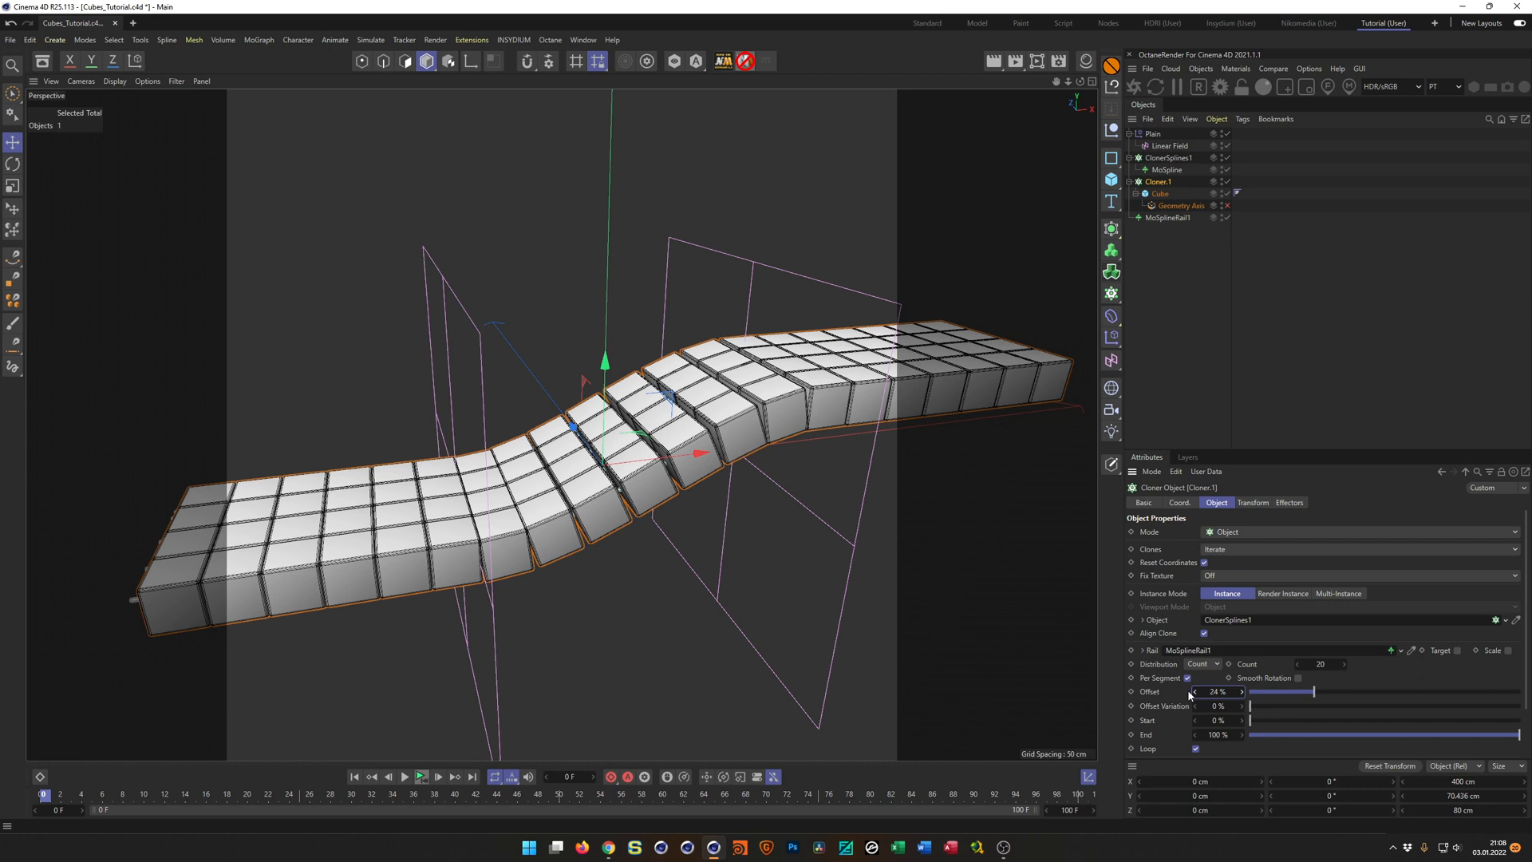
pyautogui.rightClick(1243, 692)
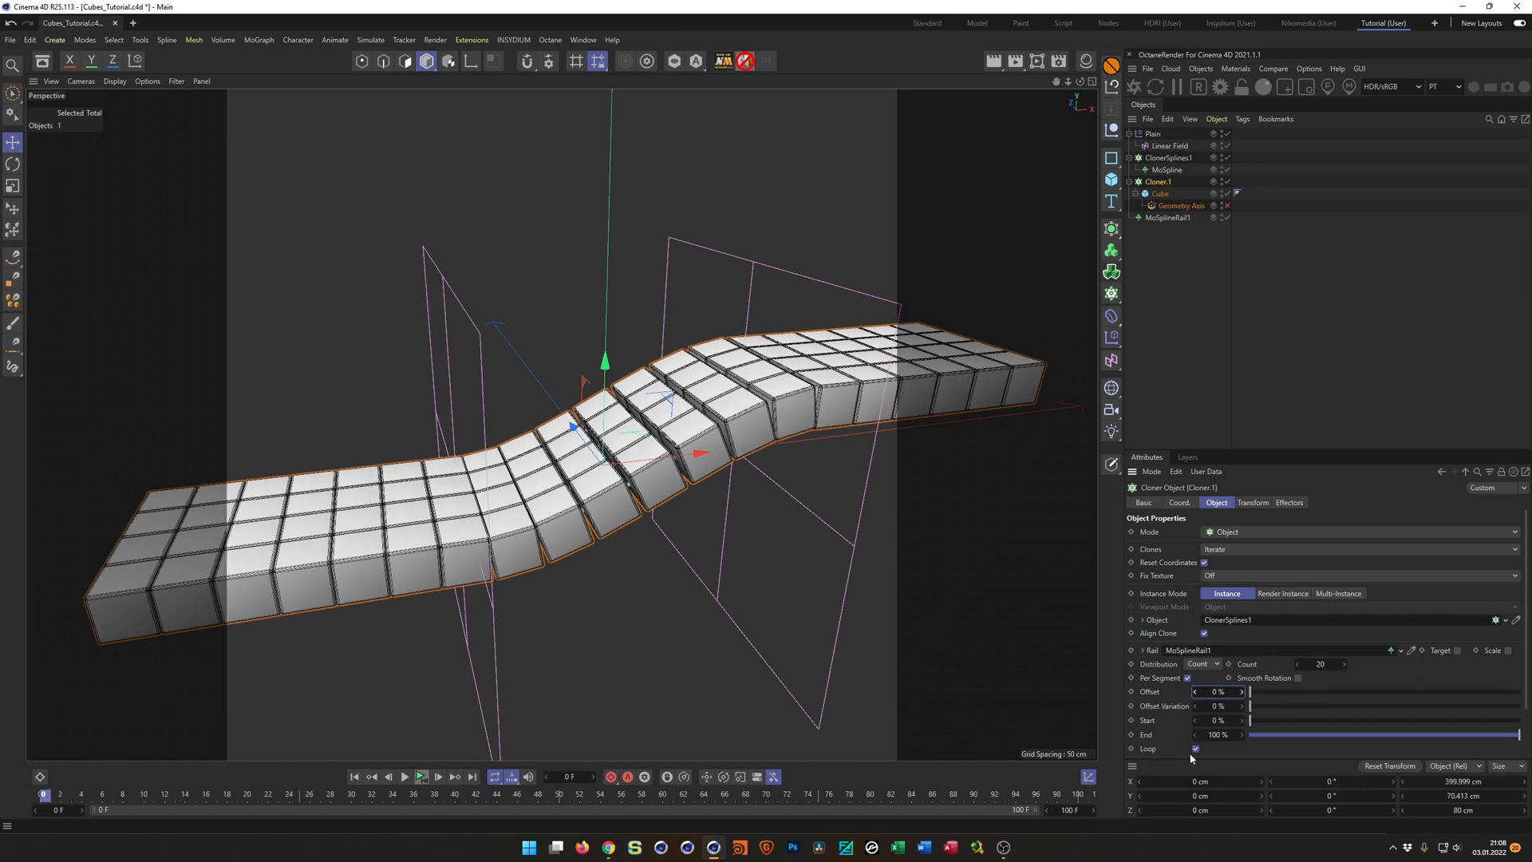
# Enable Smooth Rotation on the cube cloner and view its effect on the cubes along the bends.
pyautogui.moveTo(1239, 448); pyautogui.dragTo(1248, 352)
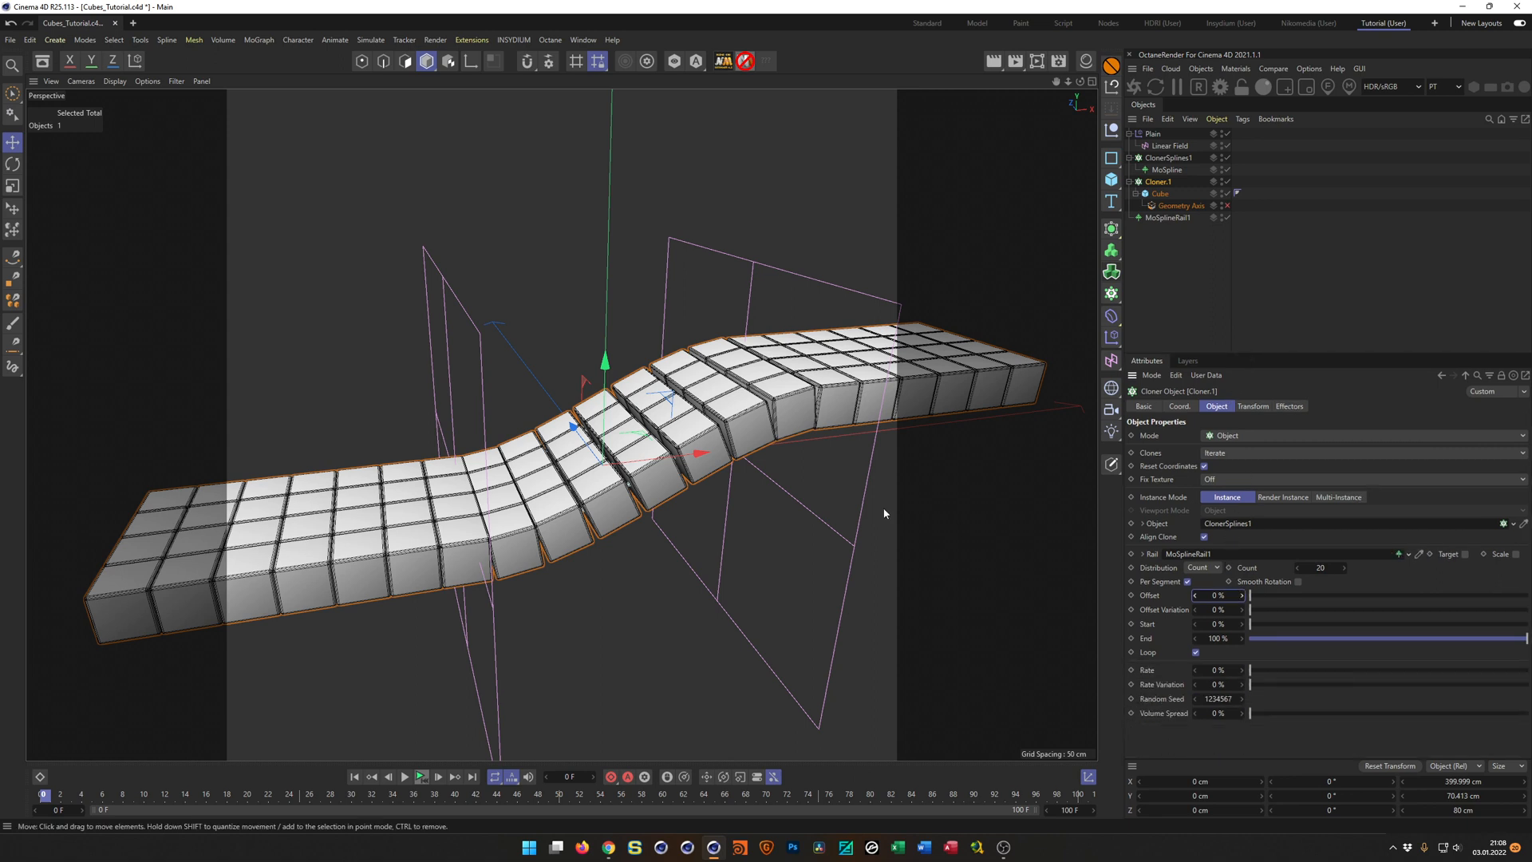
pyautogui.scroll(4, 801, 424)
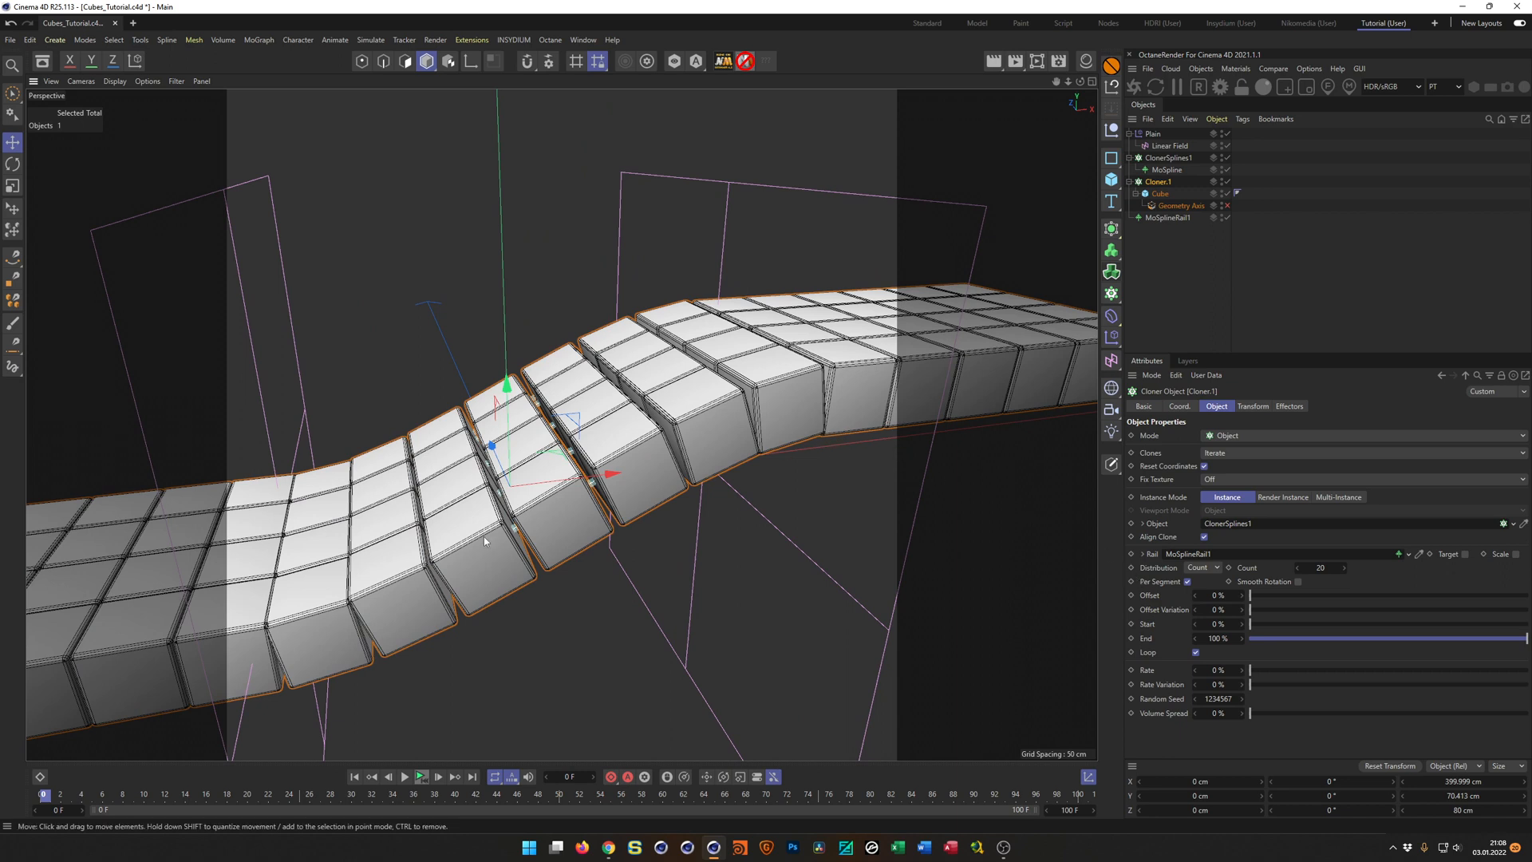
pyautogui.click(1299, 582)
pyautogui.click(1298, 582)
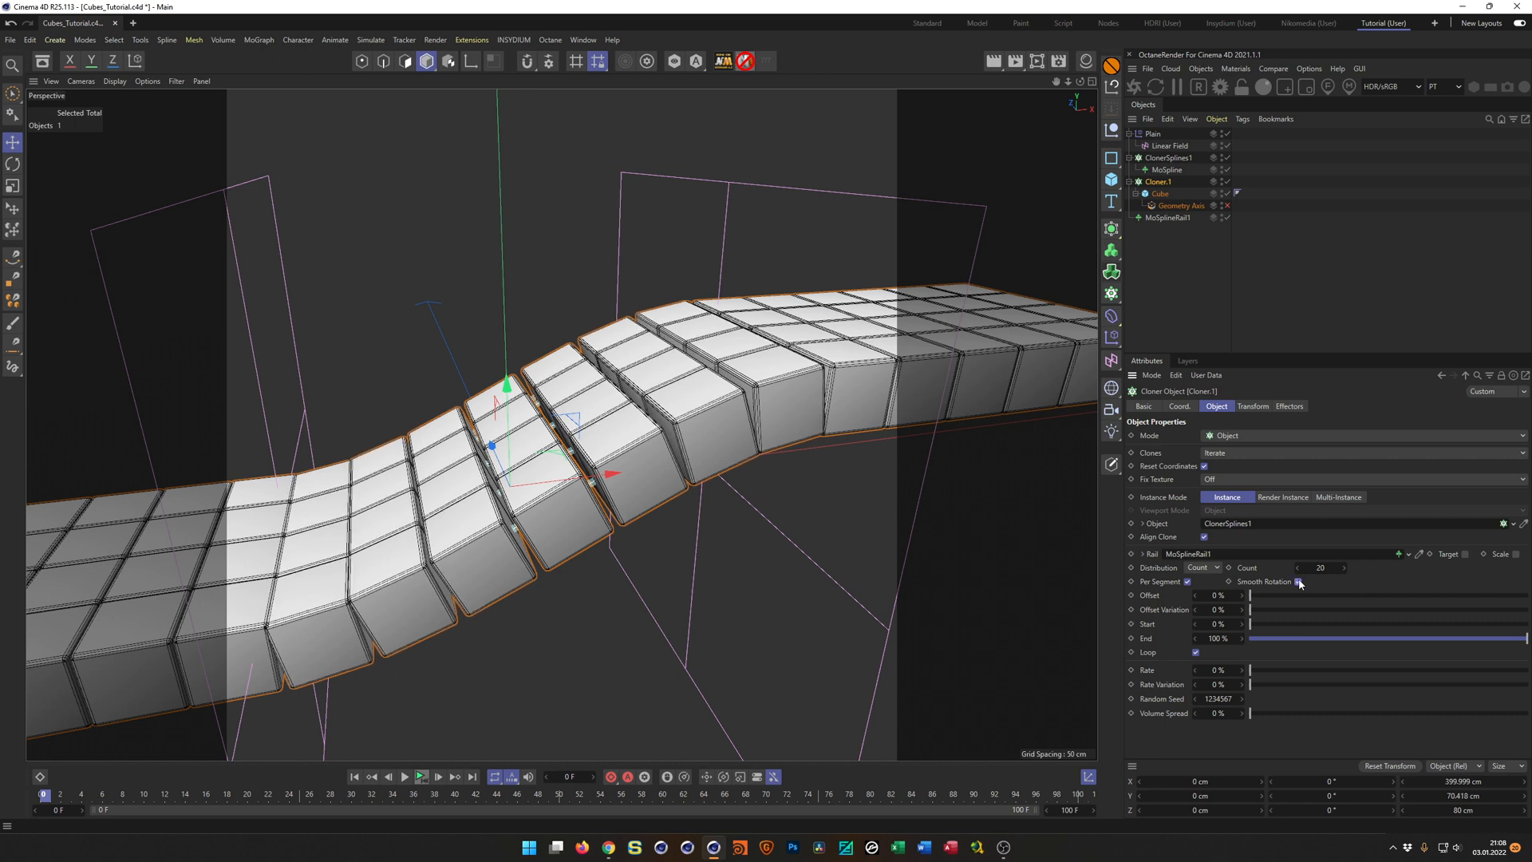
pyautogui.moveTo(678, 511)
pyautogui.keyDown('alt'); pyautogui.mouseDown()
pyautogui.moveTo(598, 542)
pyautogui.moveTo(620, 539)
pyautogui.moveTo(625, 487)
pyautogui.moveTo(683, 444)
pyautogui.moveTo(640, 471)
pyautogui.mouseUp(); pyautogui.keyUp('alt')
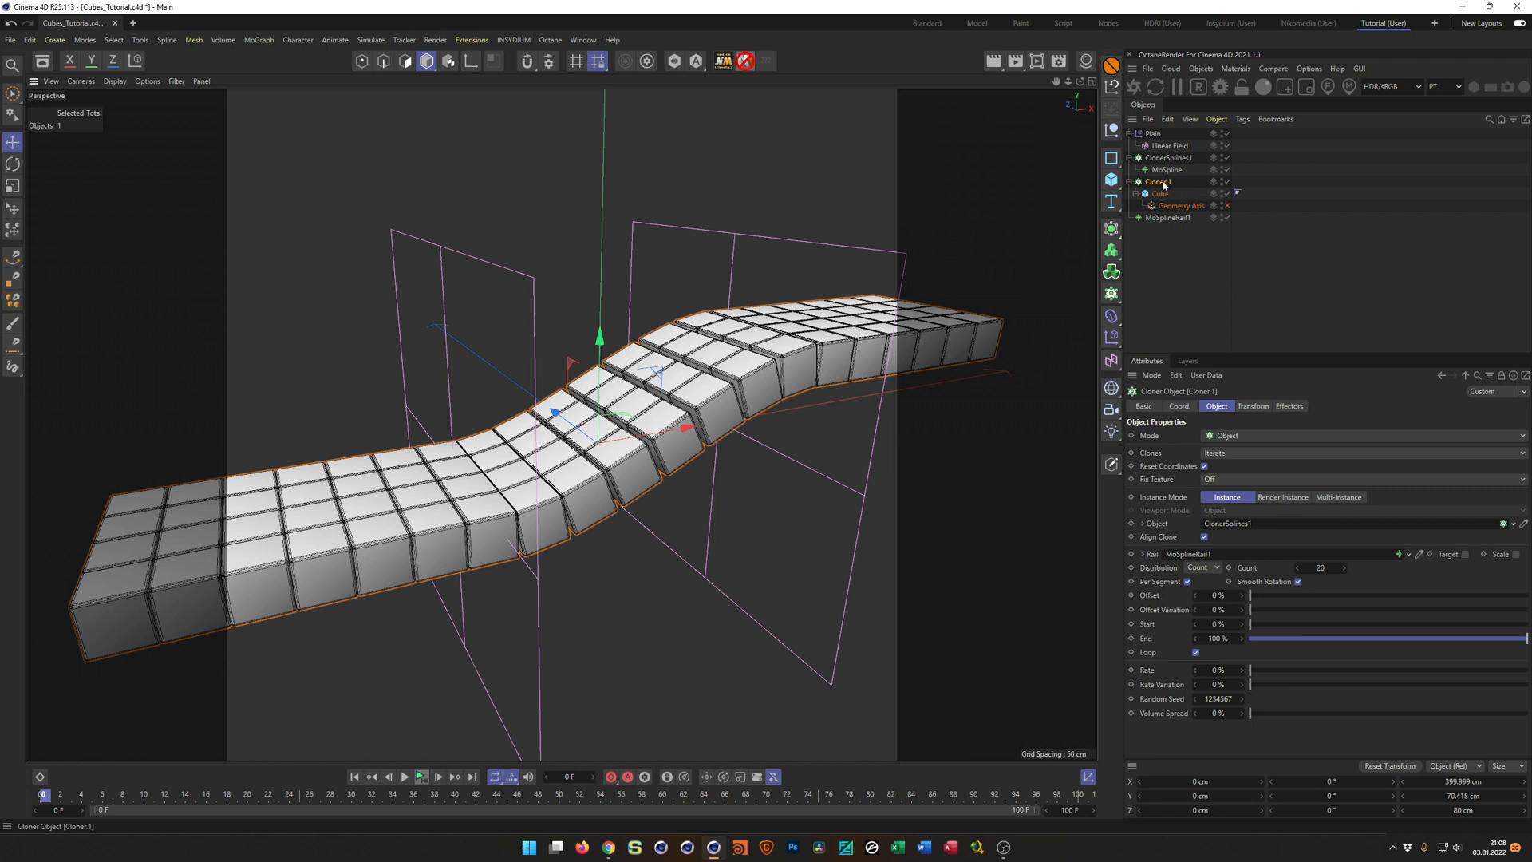
# Collapse the cube cloner's hierarchy and rename the Plain effector as PlainSpline1.
pyautogui.click(1130, 182)
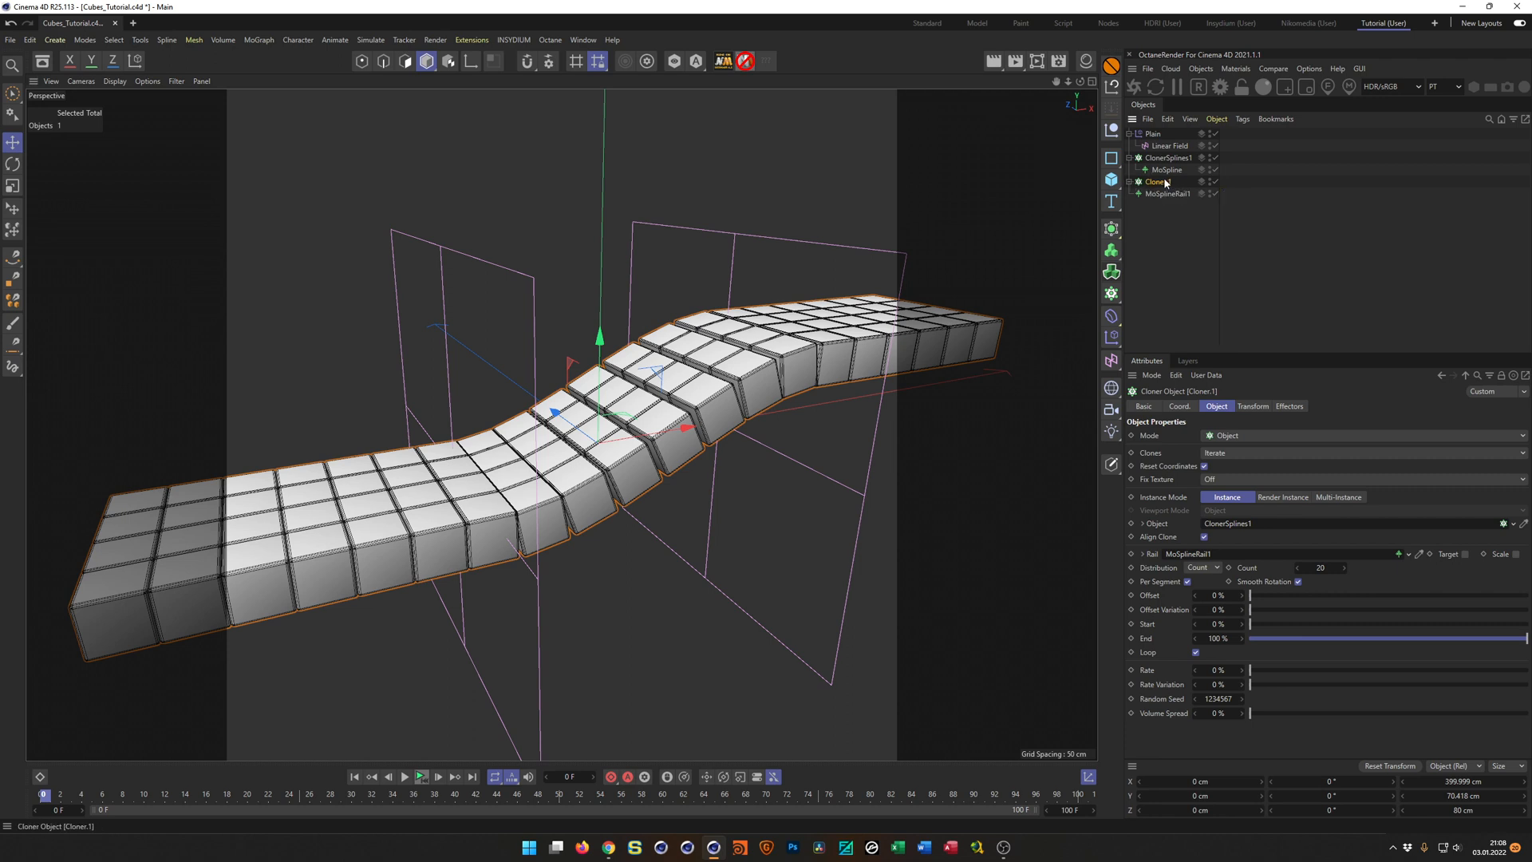
pyautogui.doubleClick(1159, 134)
pyautogui.press('Right')
pyautogui.write('1')
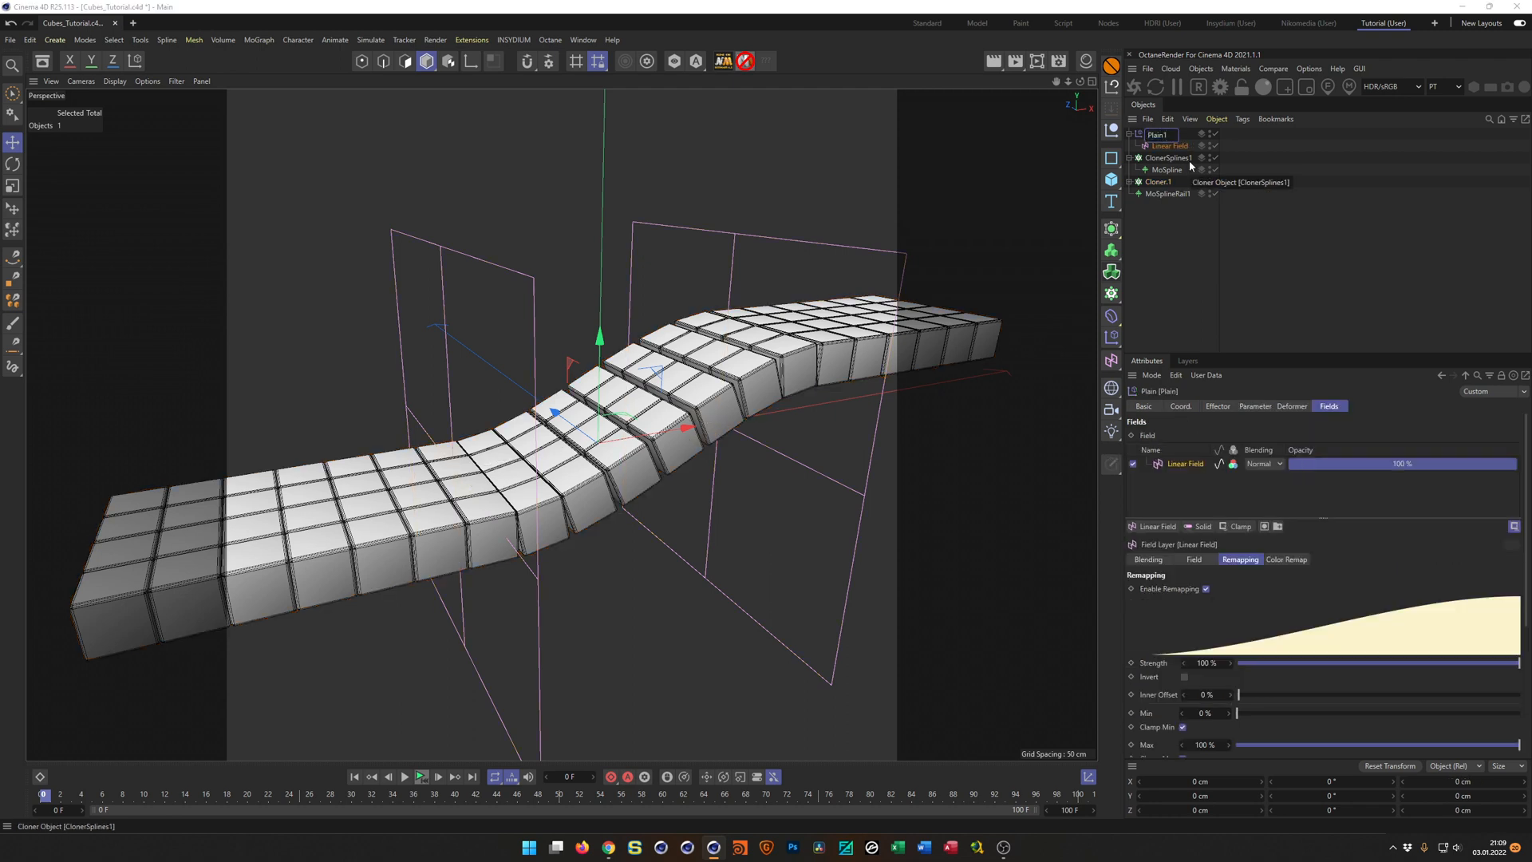
pyautogui.press('BackSpace')
pyautogui.write('Spline1')
pyautogui.press('Return')
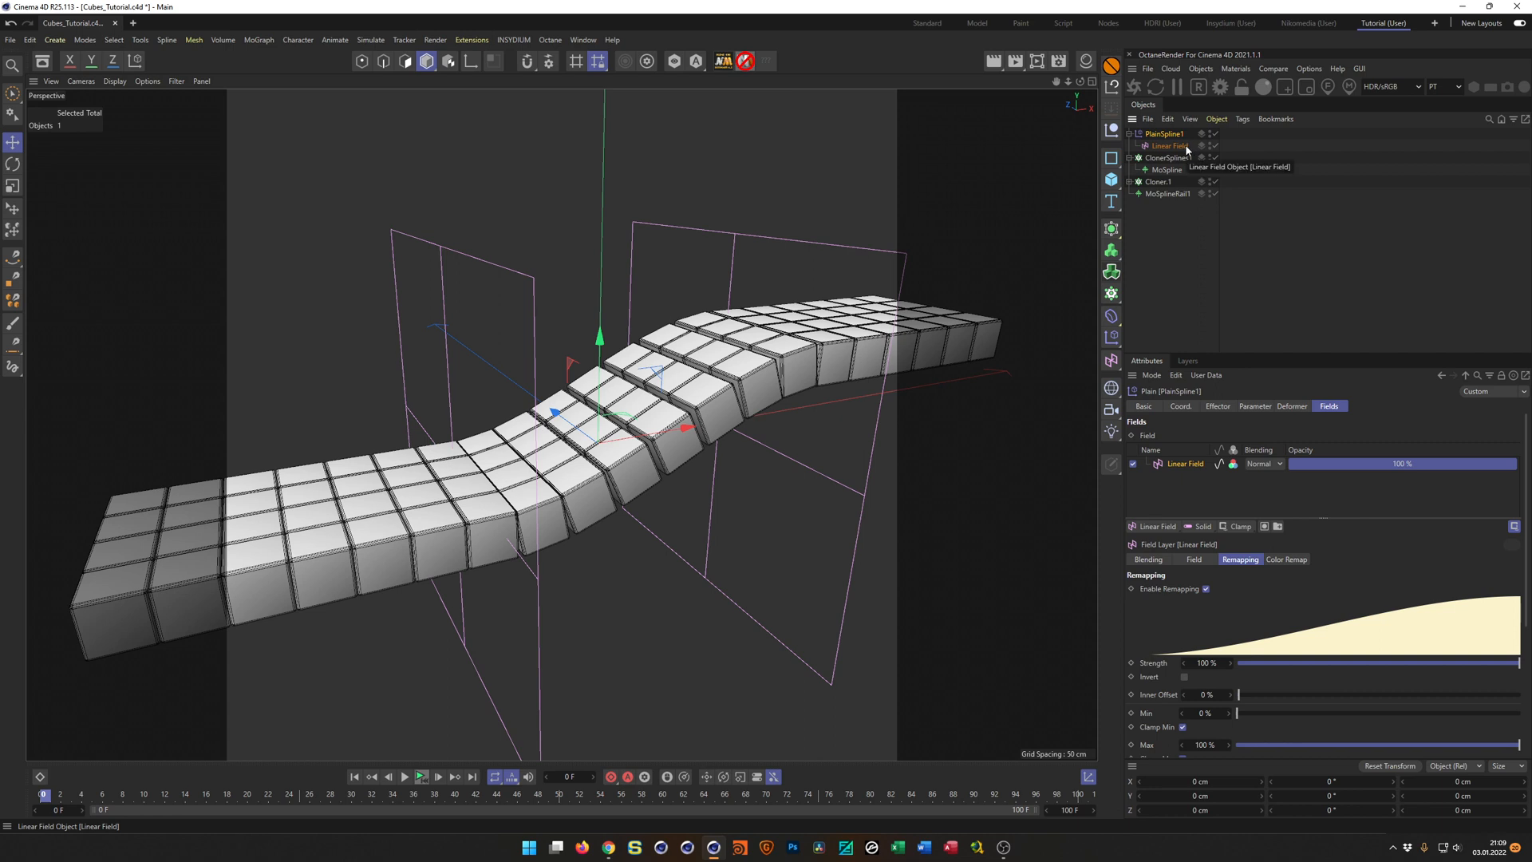
# Rename the Linear Field as Linear Field1 and collapse the PlainSpline1 and ClonerSplines1 hierarchies.
pyautogui.doubleClick(1172, 146)
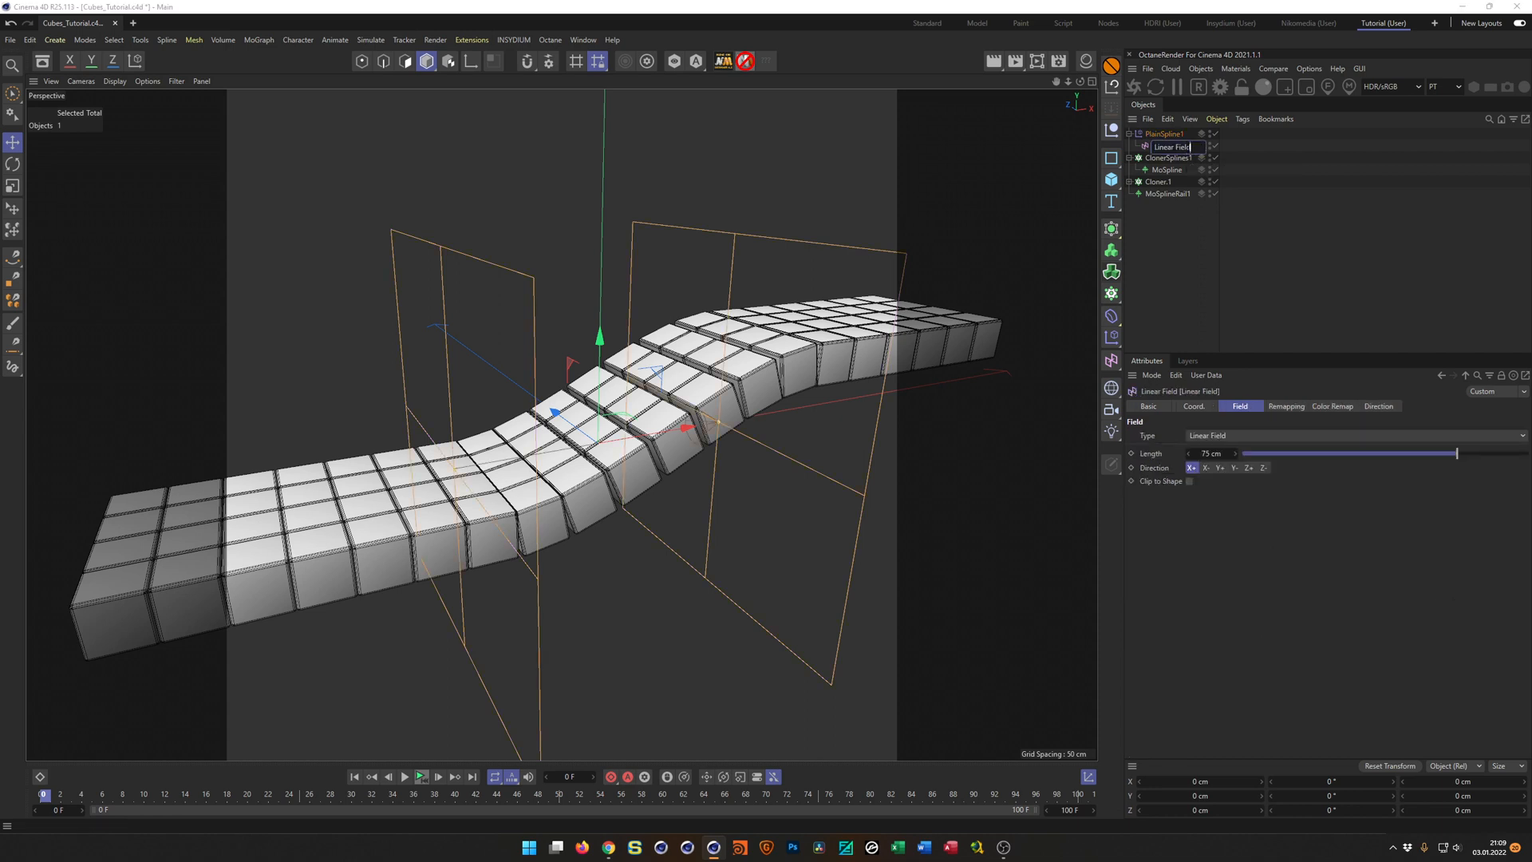
pyautogui.write('1')
pyautogui.press('Return')
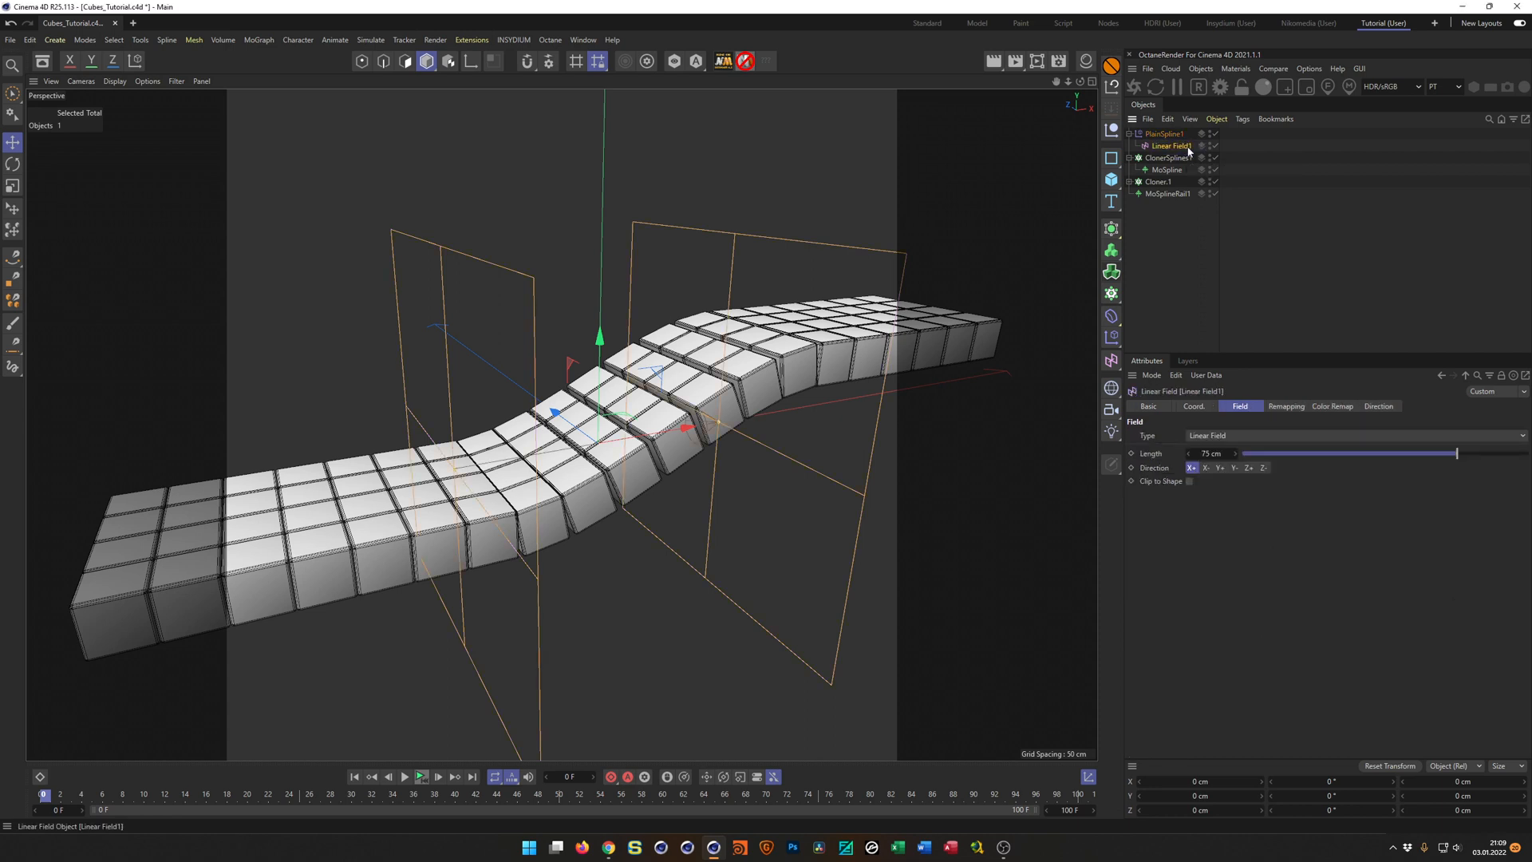
pyautogui.click(1130, 134)
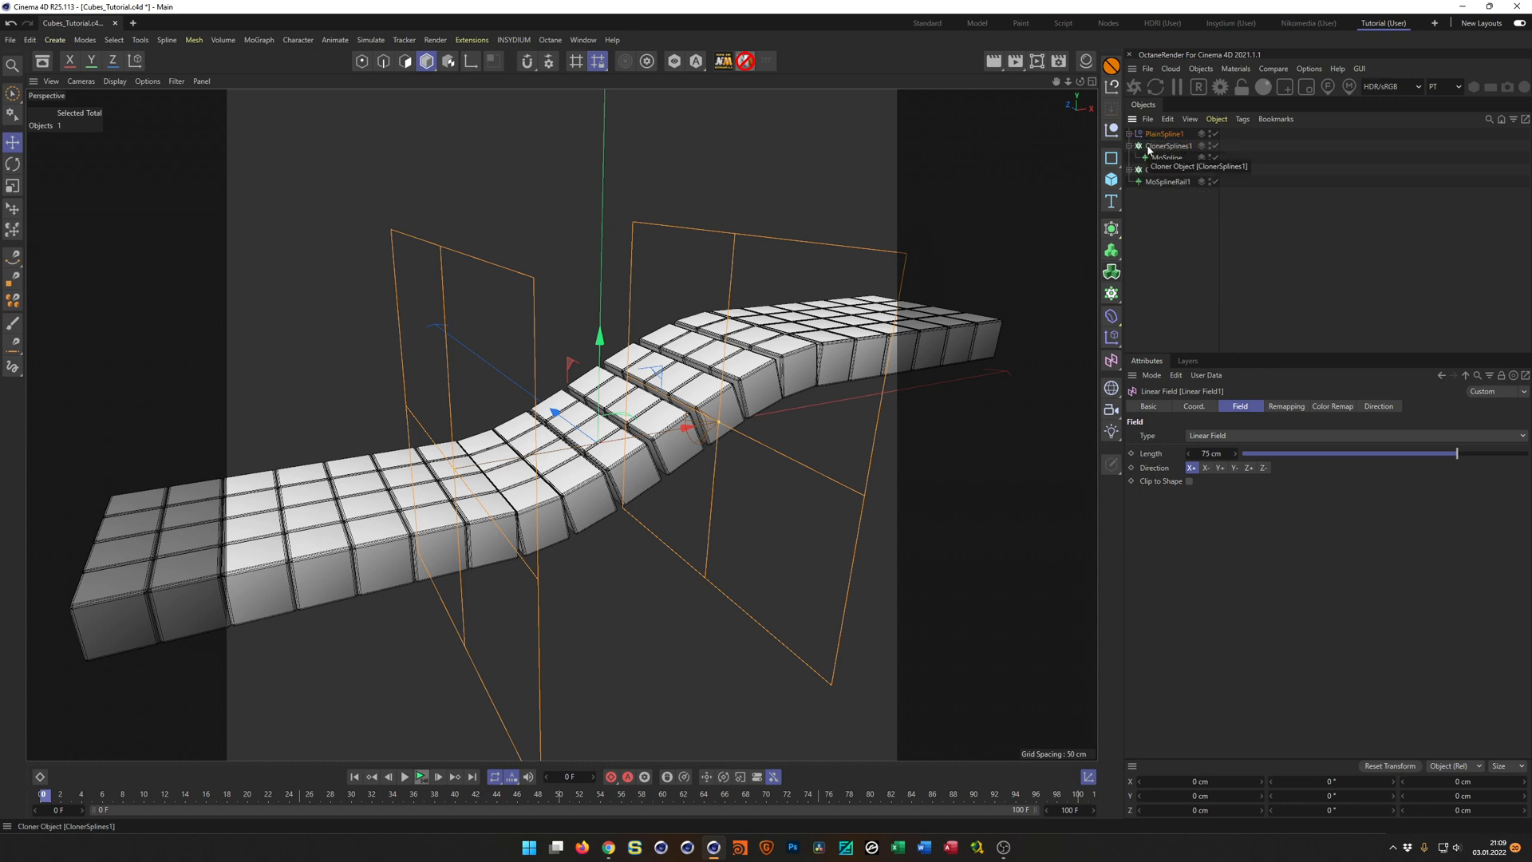
pyautogui.click(1130, 146)
# Add a Plain effector to the cube cloner Cloner.1, place it directly above the cloner and rename it as Visabilty.
pyautogui.click(1157, 159)
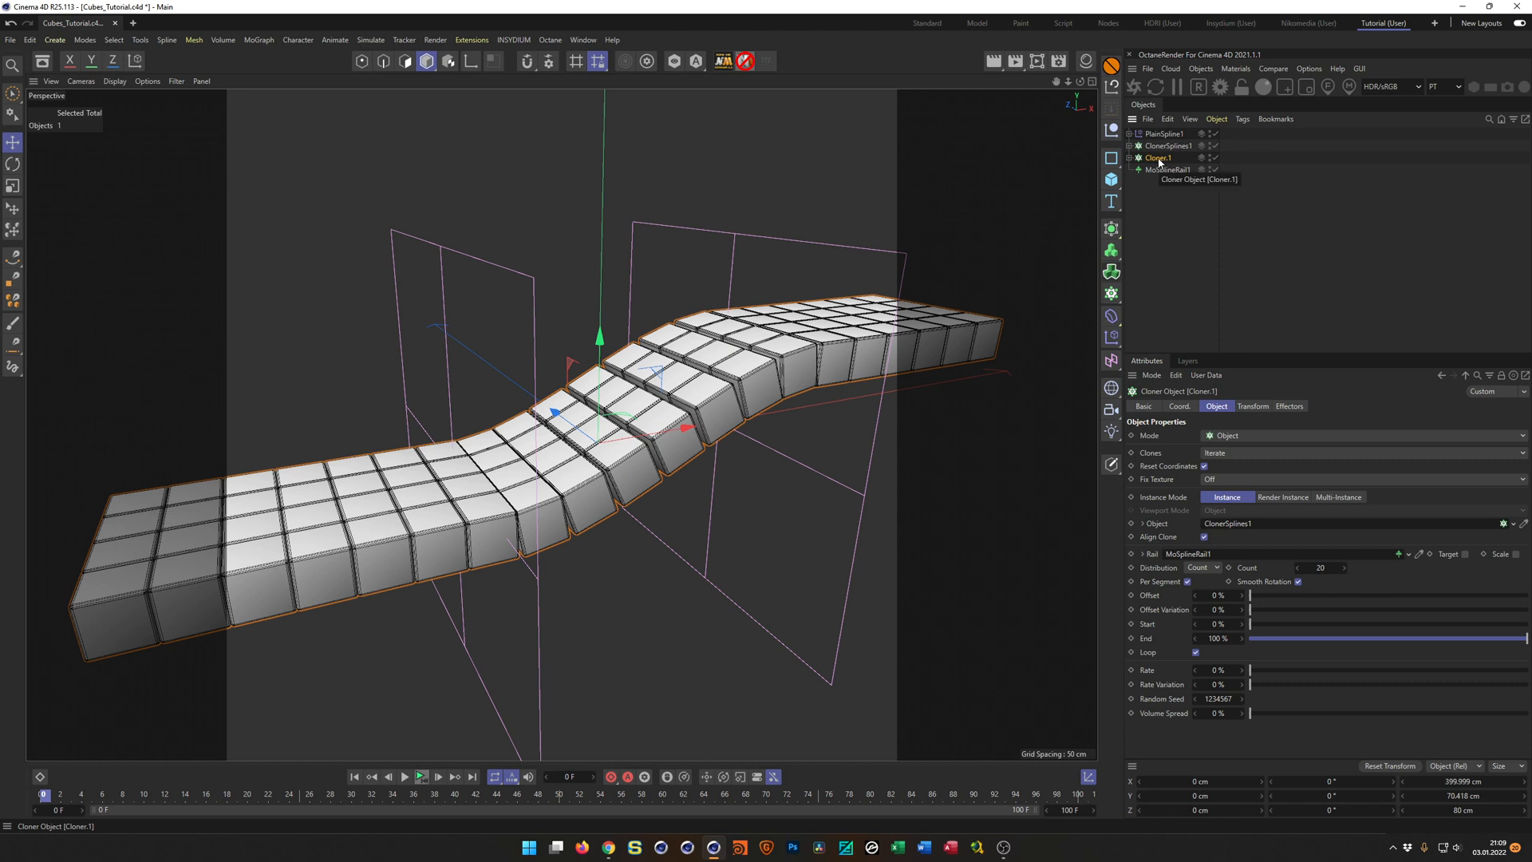
pyautogui.click(1109, 342)
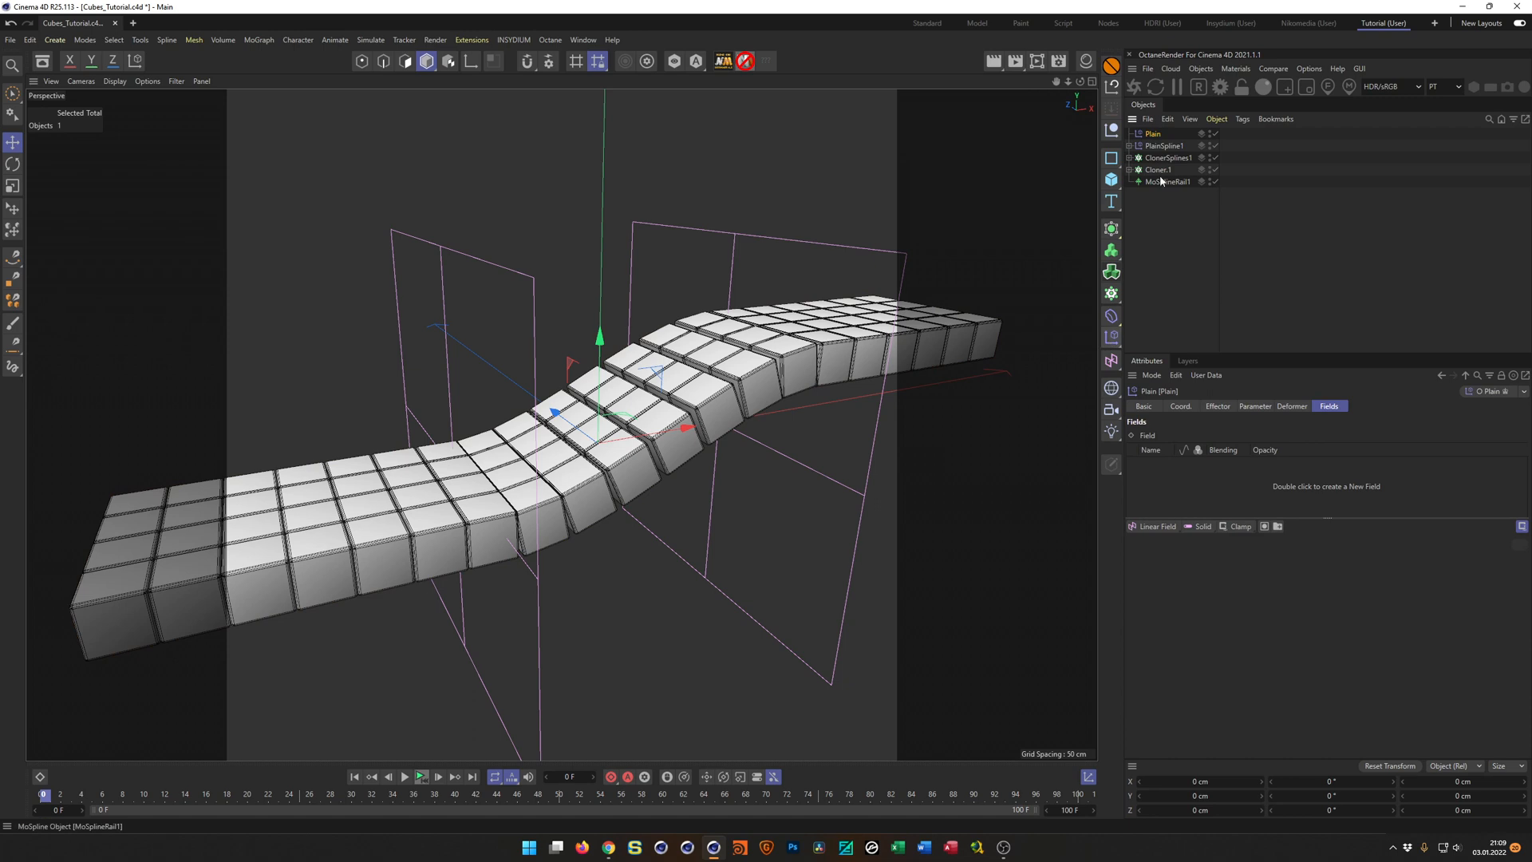
pyautogui.moveTo(1173, 163); pyautogui.dragTo(1174, 165)
pyautogui.doubleClick(1155, 158)
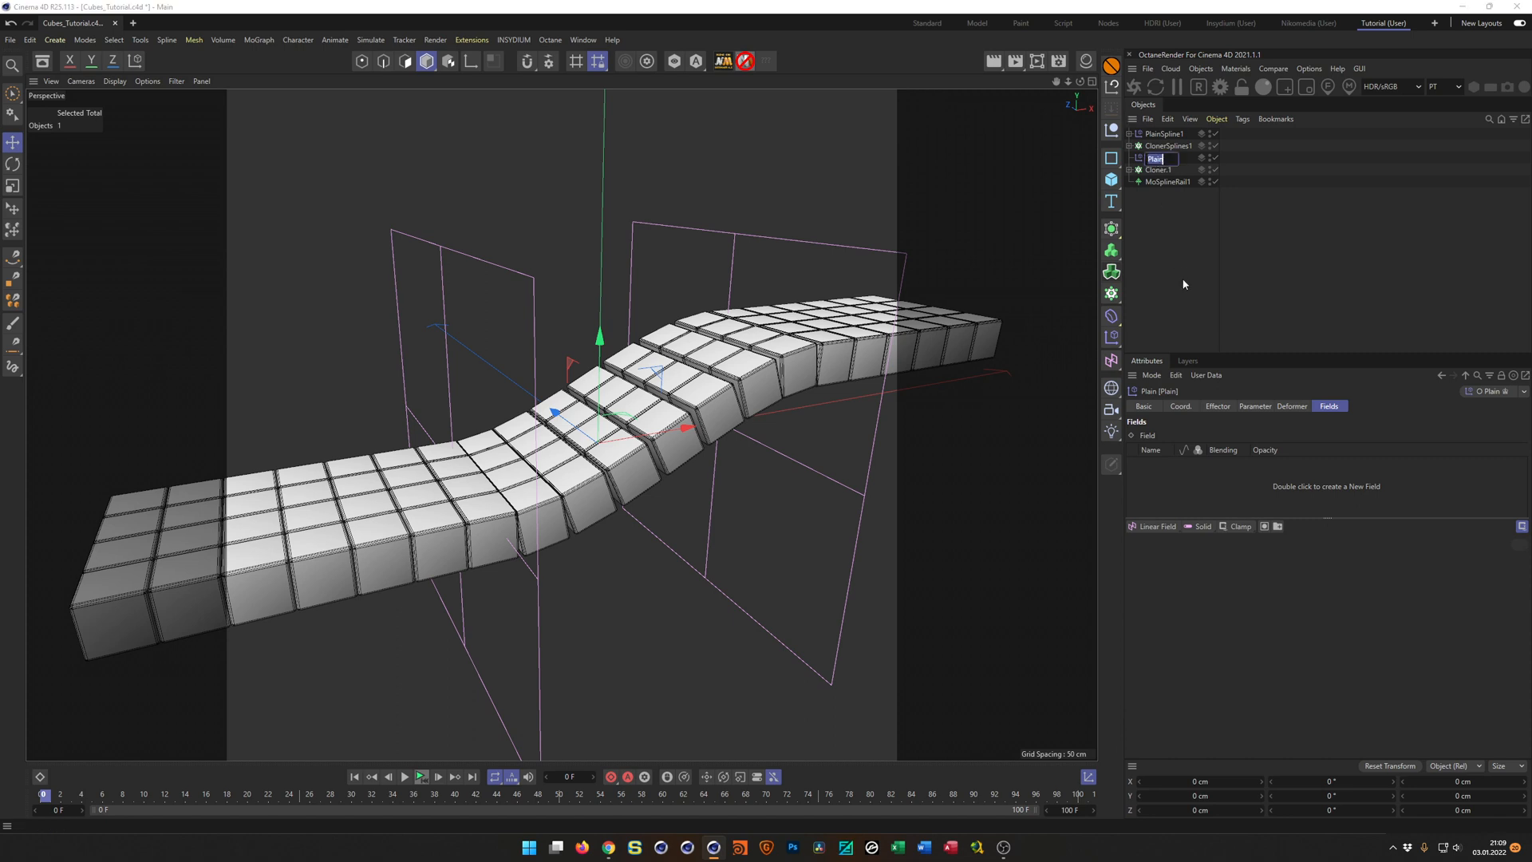
pyautogui.write('Visabilty')
pyautogui.press('Return')
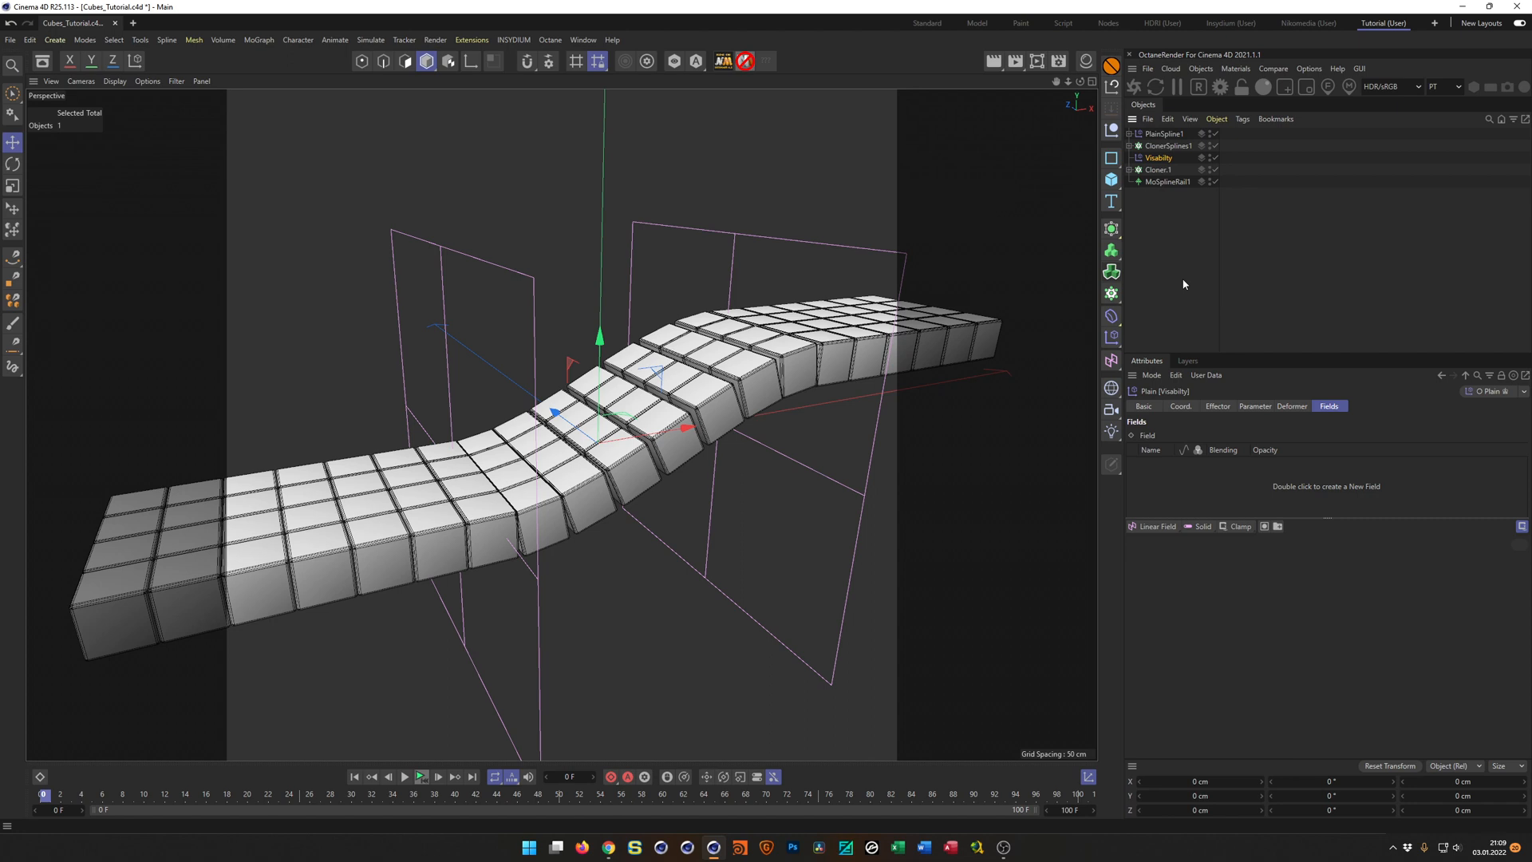
# Check the effector assignment on the cube cloner and enable the Visibility parameter of the Visabilty effector.
pyautogui.click(1161, 171)
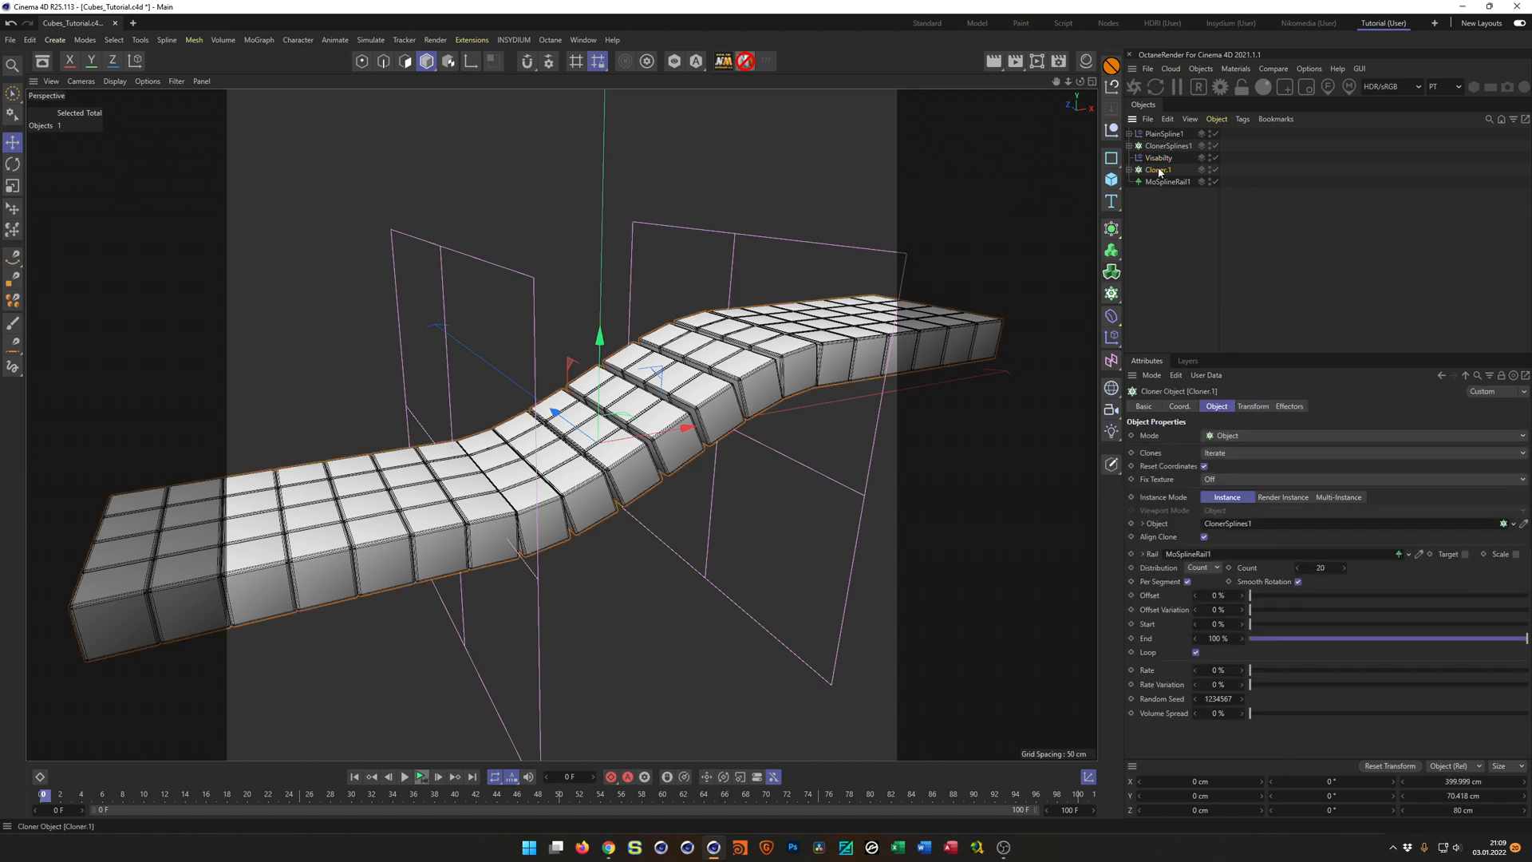
pyautogui.click(1281, 407)
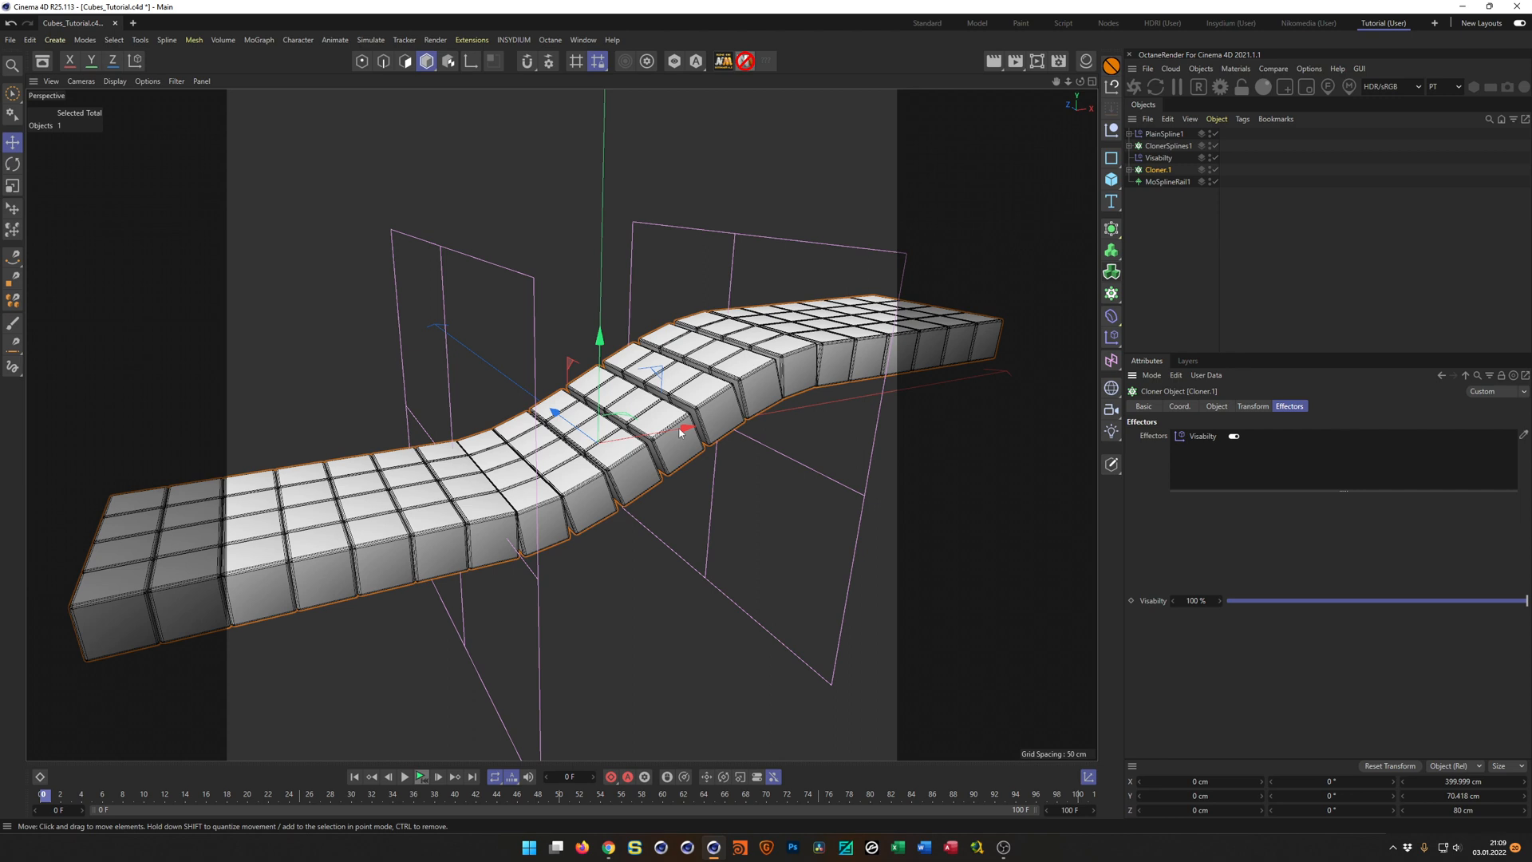
pyautogui.click(1168, 159)
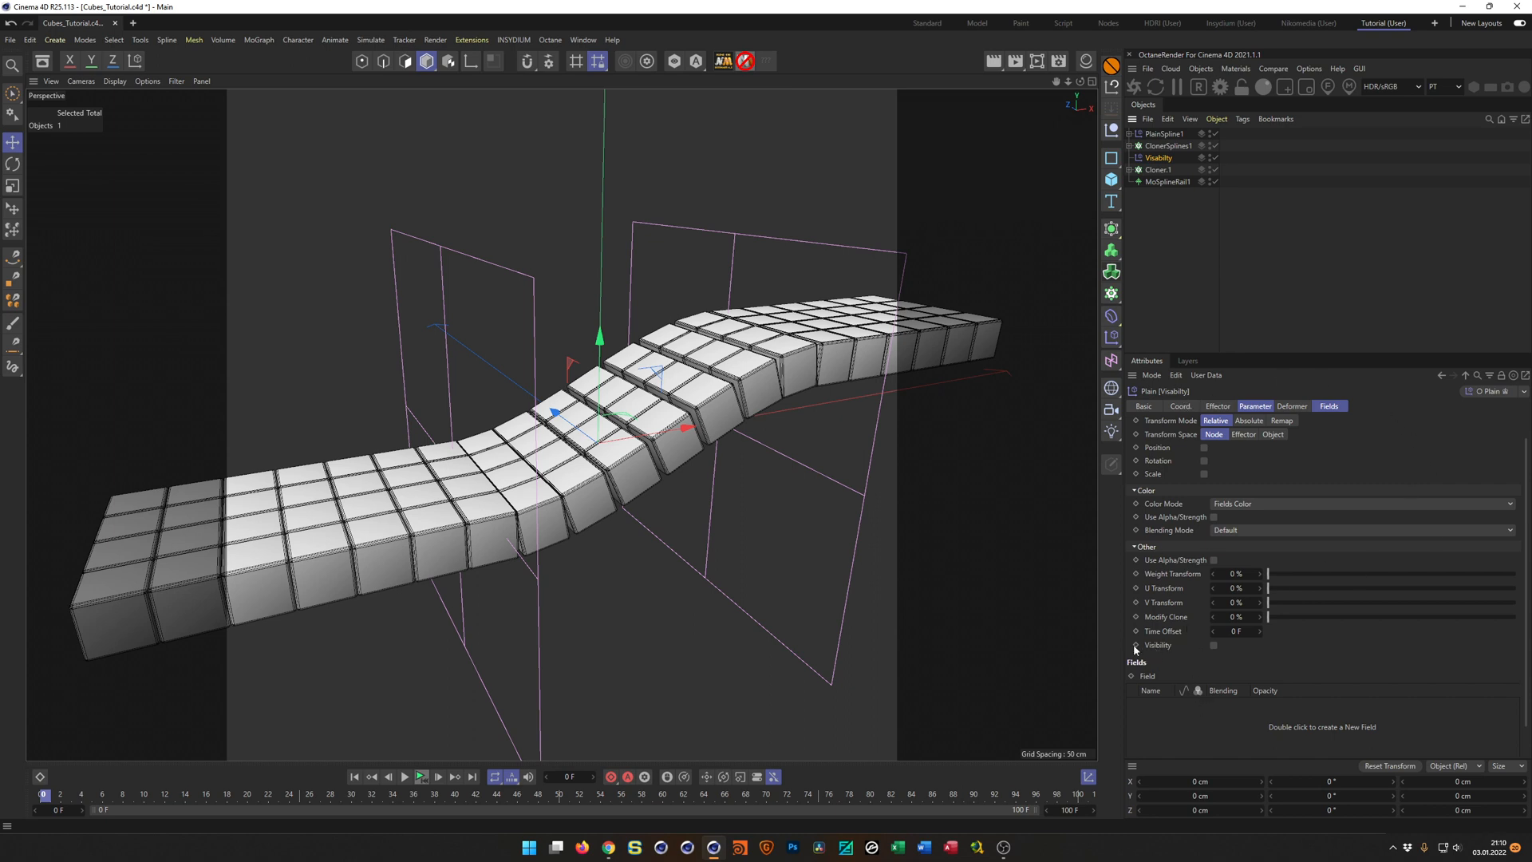
pyautogui.click(1214, 645)
# Add a Random Field to the Visabilty effector and view its effect on the cubes.
pyautogui.click(1327, 409)
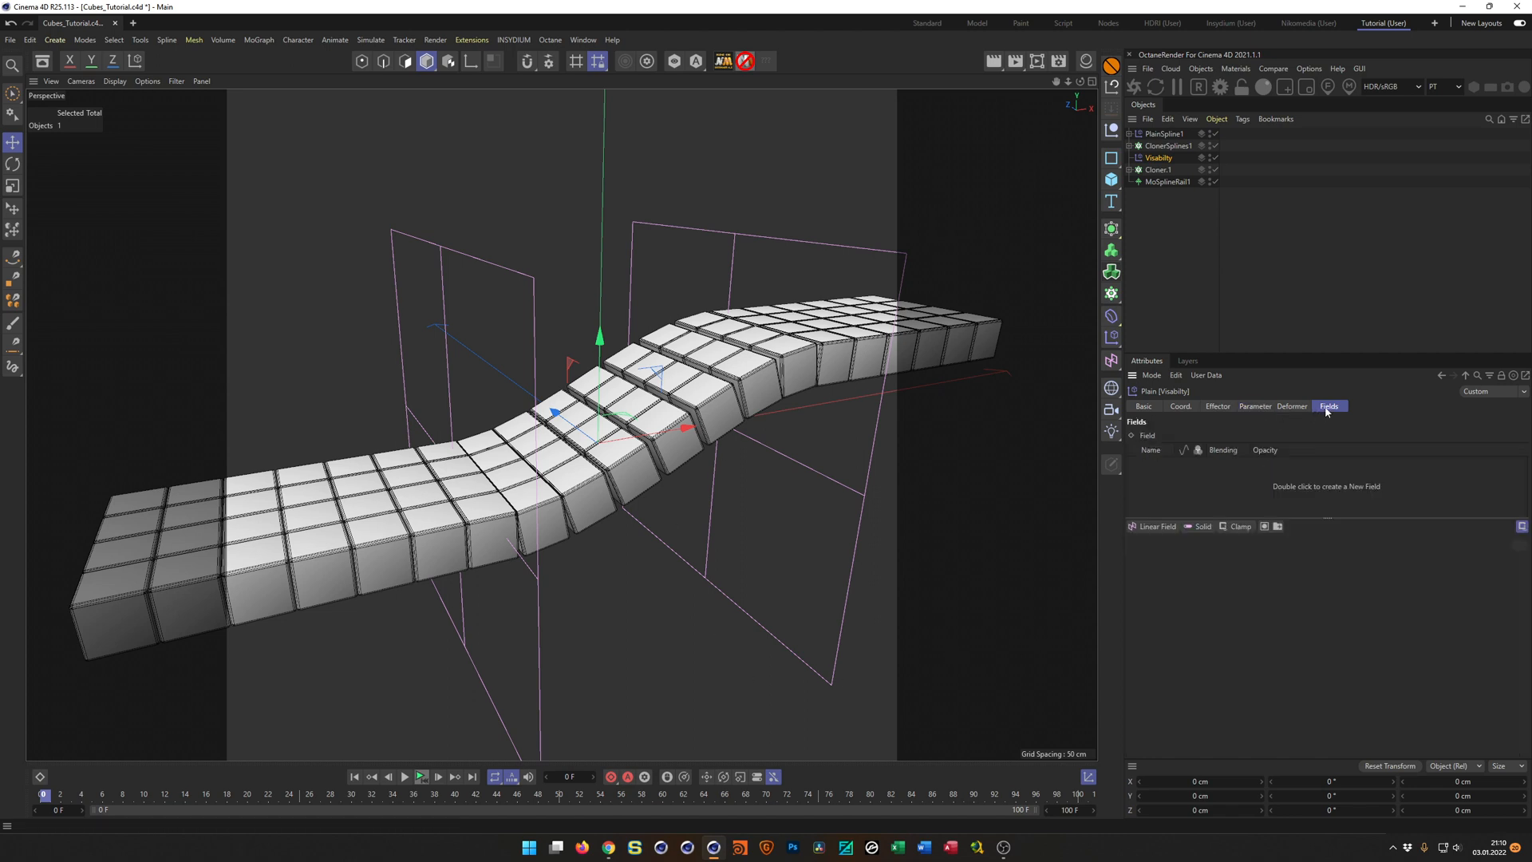
pyautogui.click(1154, 527)
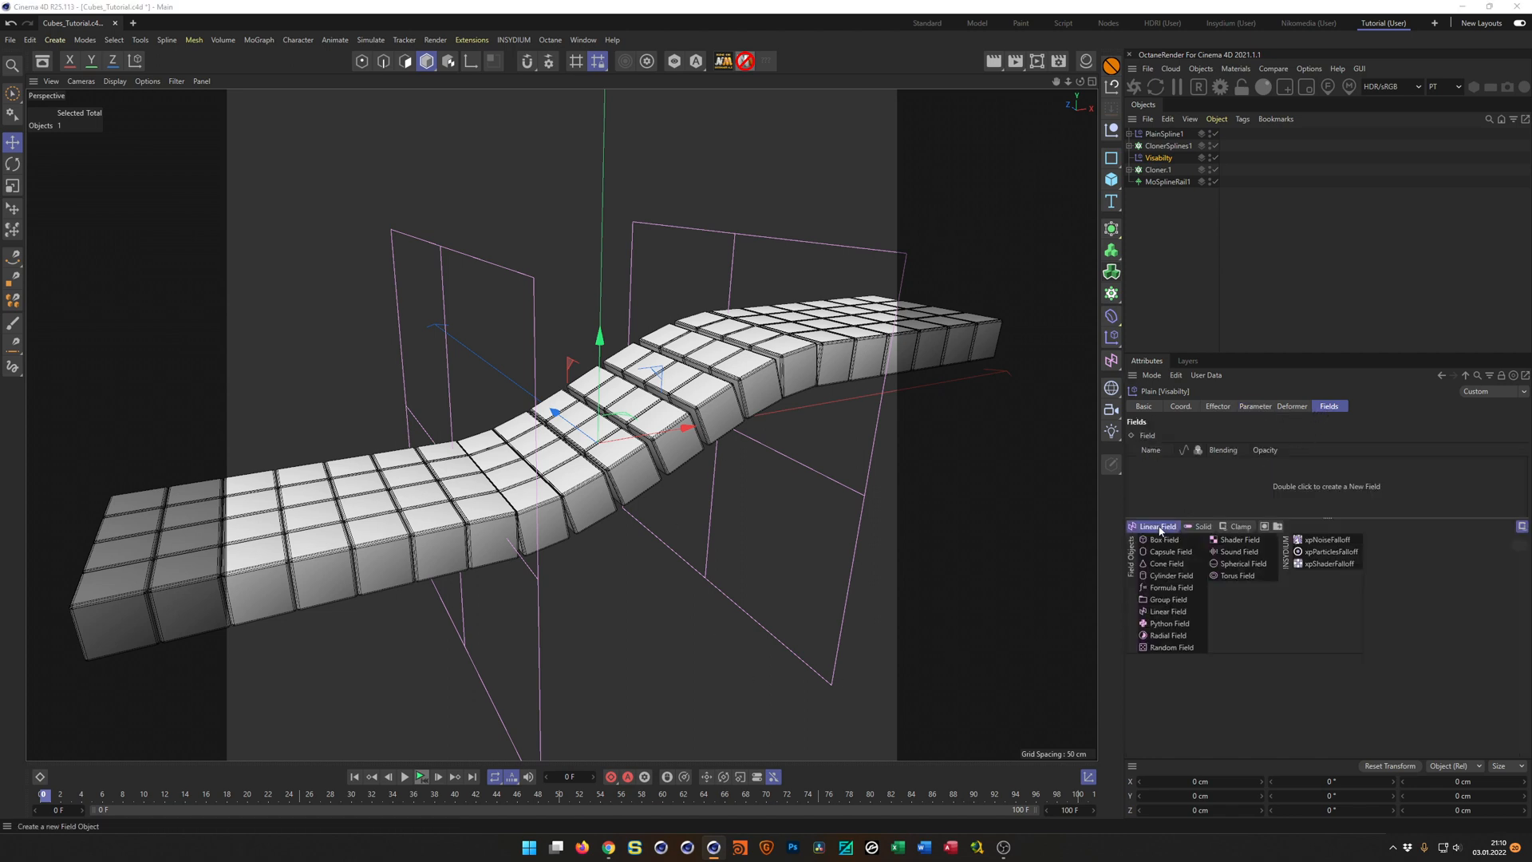
pyautogui.click(1170, 647)
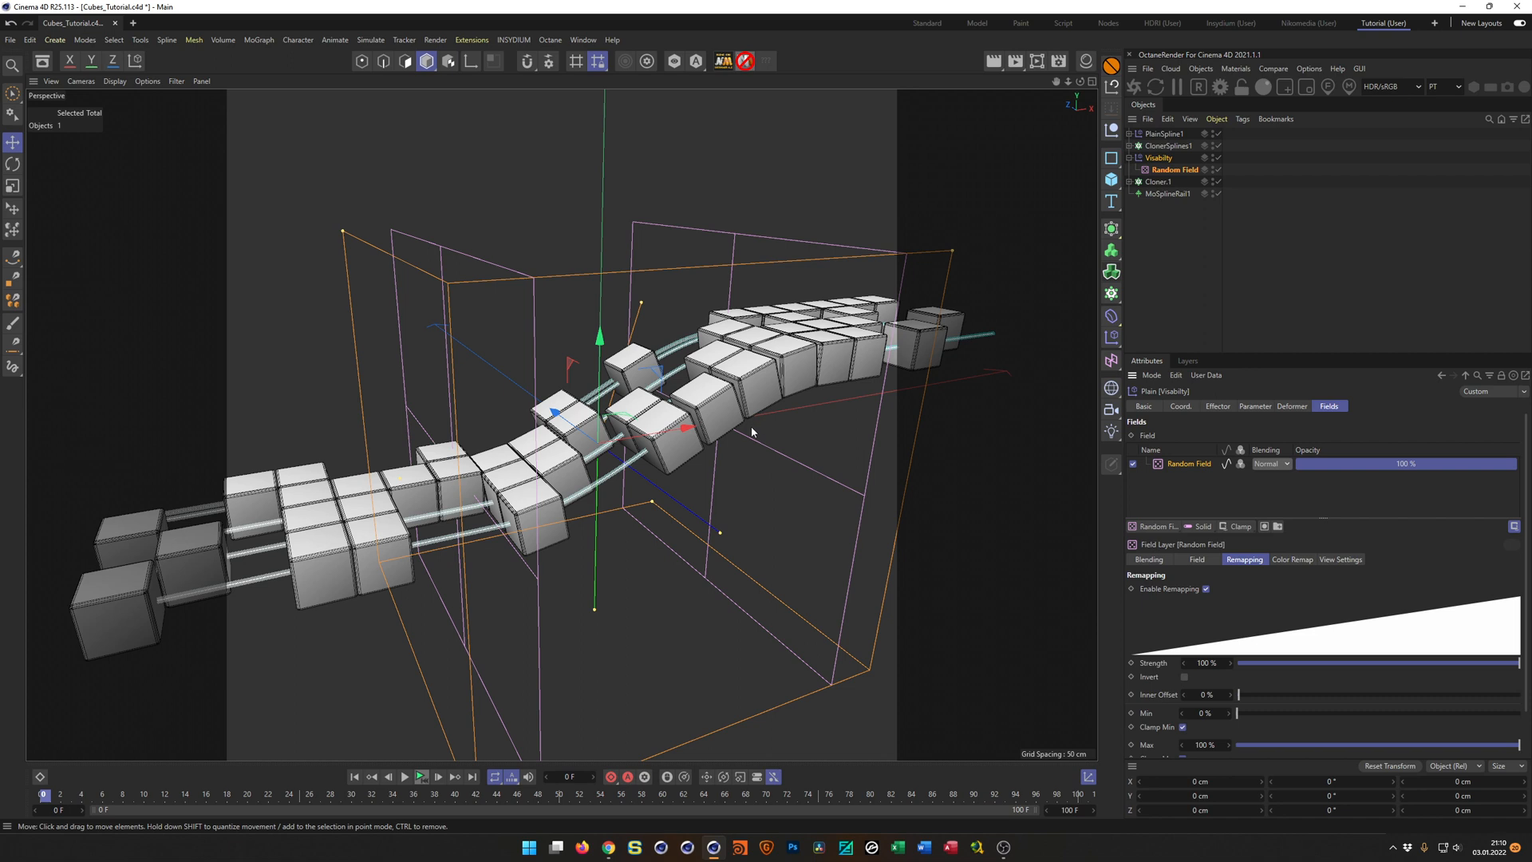
pyautogui.moveTo(739, 401)
pyautogui.keyDown('alt'); pyautogui.mouseDown()
pyautogui.moveTo(786, 479)
pyautogui.moveTo(743, 424)
pyautogui.mouseUp(); pyautogui.keyUp('alt')
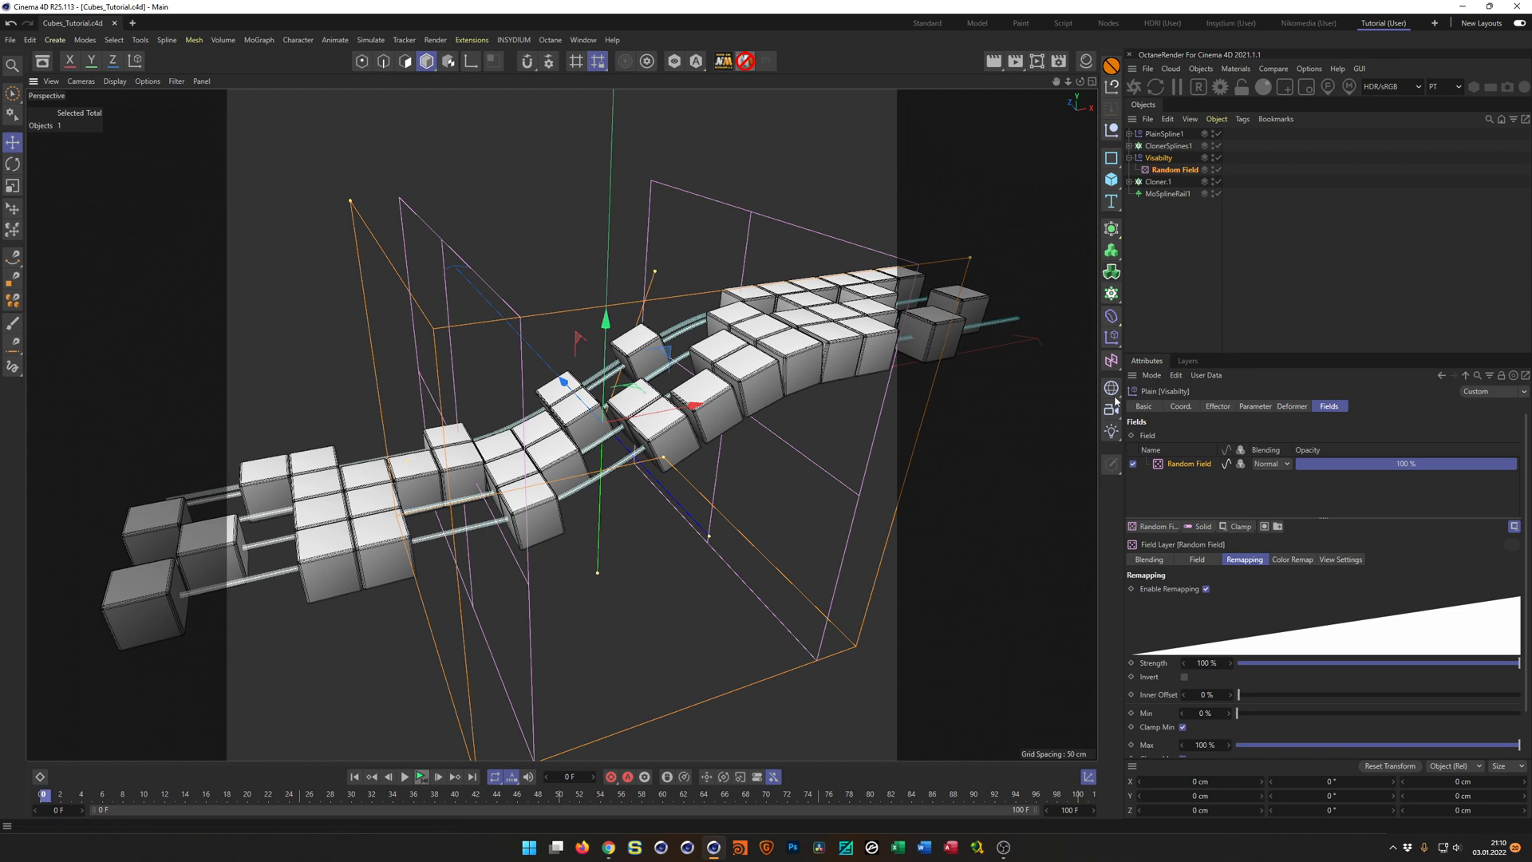
pyautogui.keyDown('alt'); pyautogui.moveTo(770, 367); pyautogui.dragTo(760, 381); pyautogui.keyUp('alt')
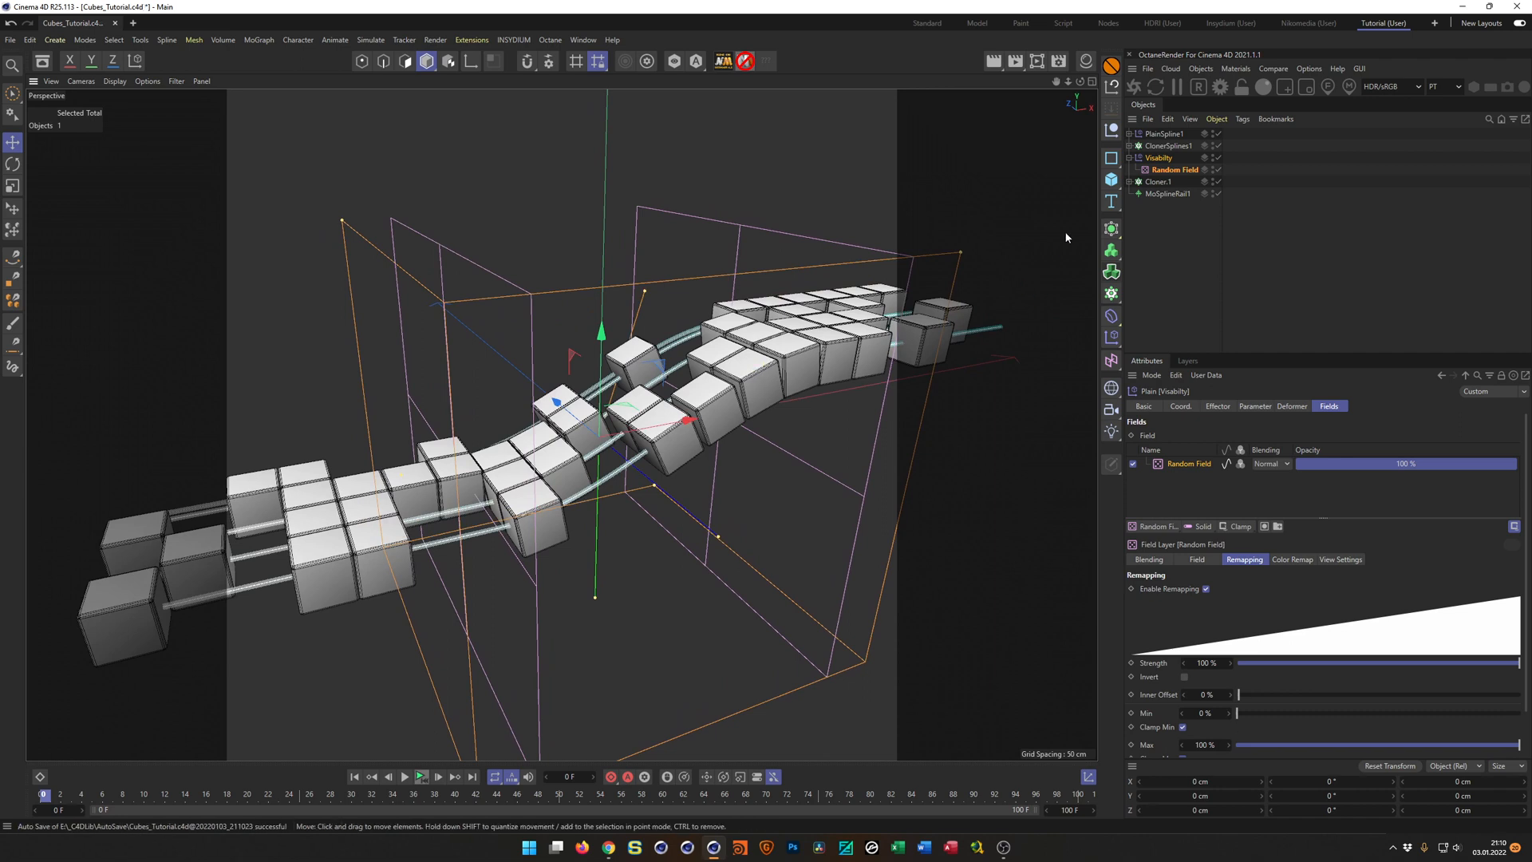
# Rename the Random Field as Random Field1 and its effector as Visabilty1, and save the project.
pyautogui.click(1166, 172)
pyautogui.doubleClick(1170, 170)
pyautogui.press('End')
pyautogui.write('1')
pyautogui.press('Return')
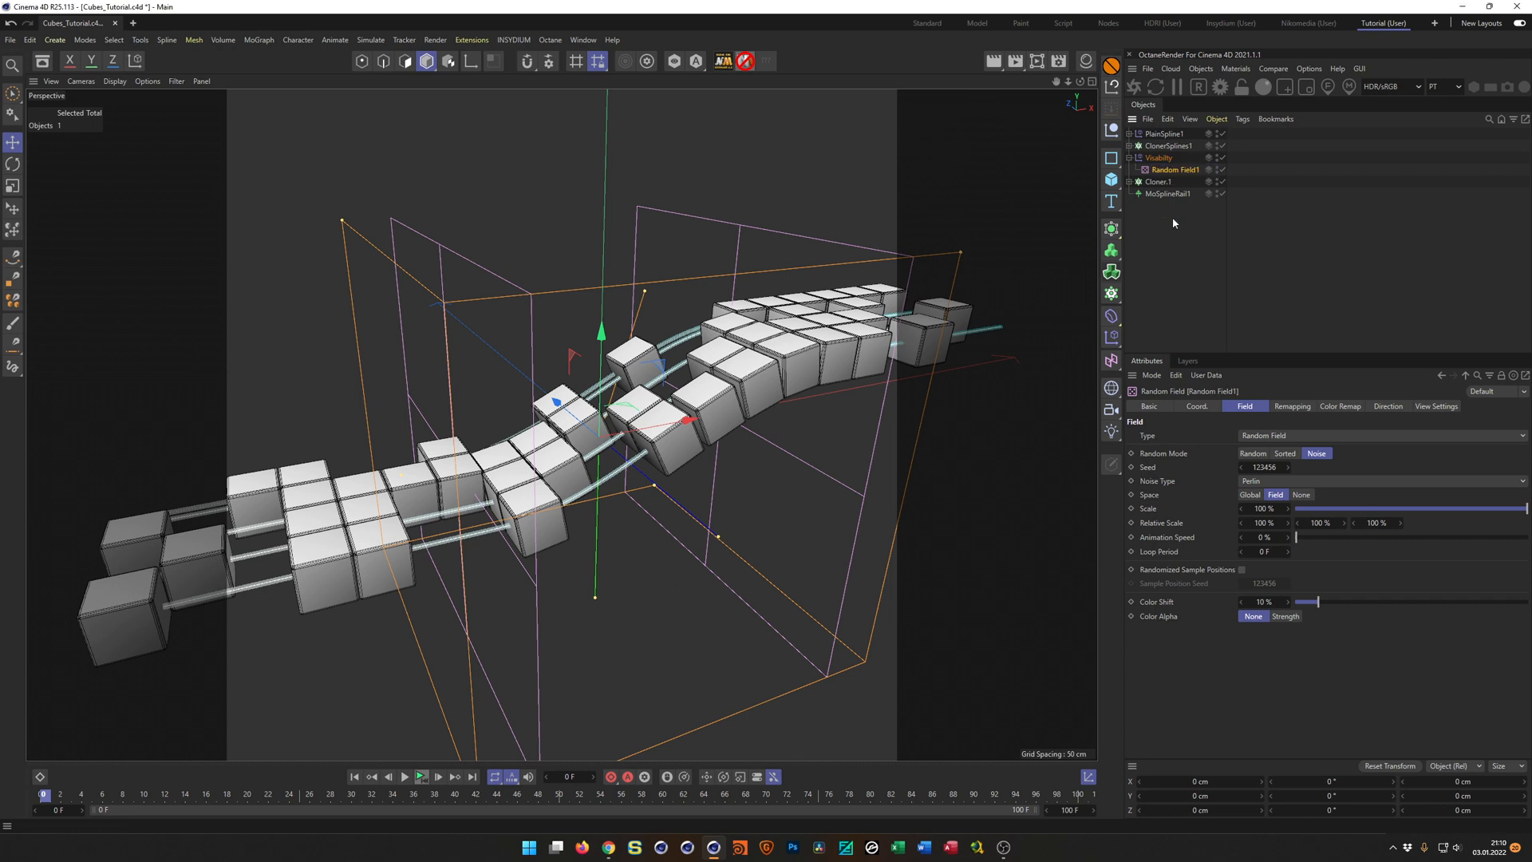
pyautogui.click(1161, 157)
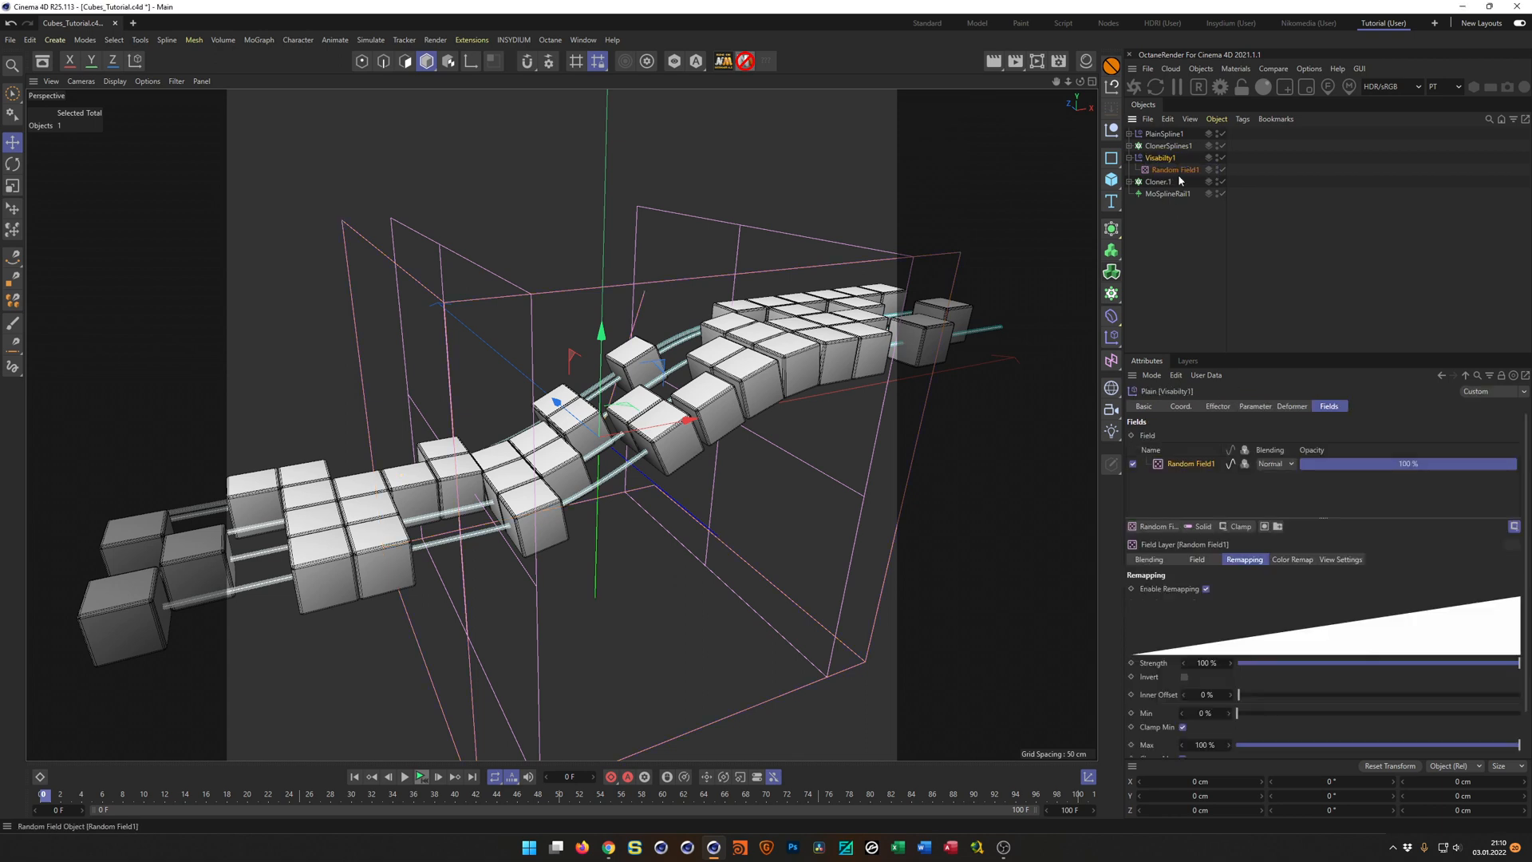
pyautogui.hotkey('ctrl', 's')
pyautogui.moveTo(597, 434)
pyautogui.keyDown('alt'); pyautogui.mouseDown()
pyautogui.moveTo(550, 398)
pyautogui.moveTo(591, 428)
pyautogui.mouseUp(); pyautogui.keyUp('alt')
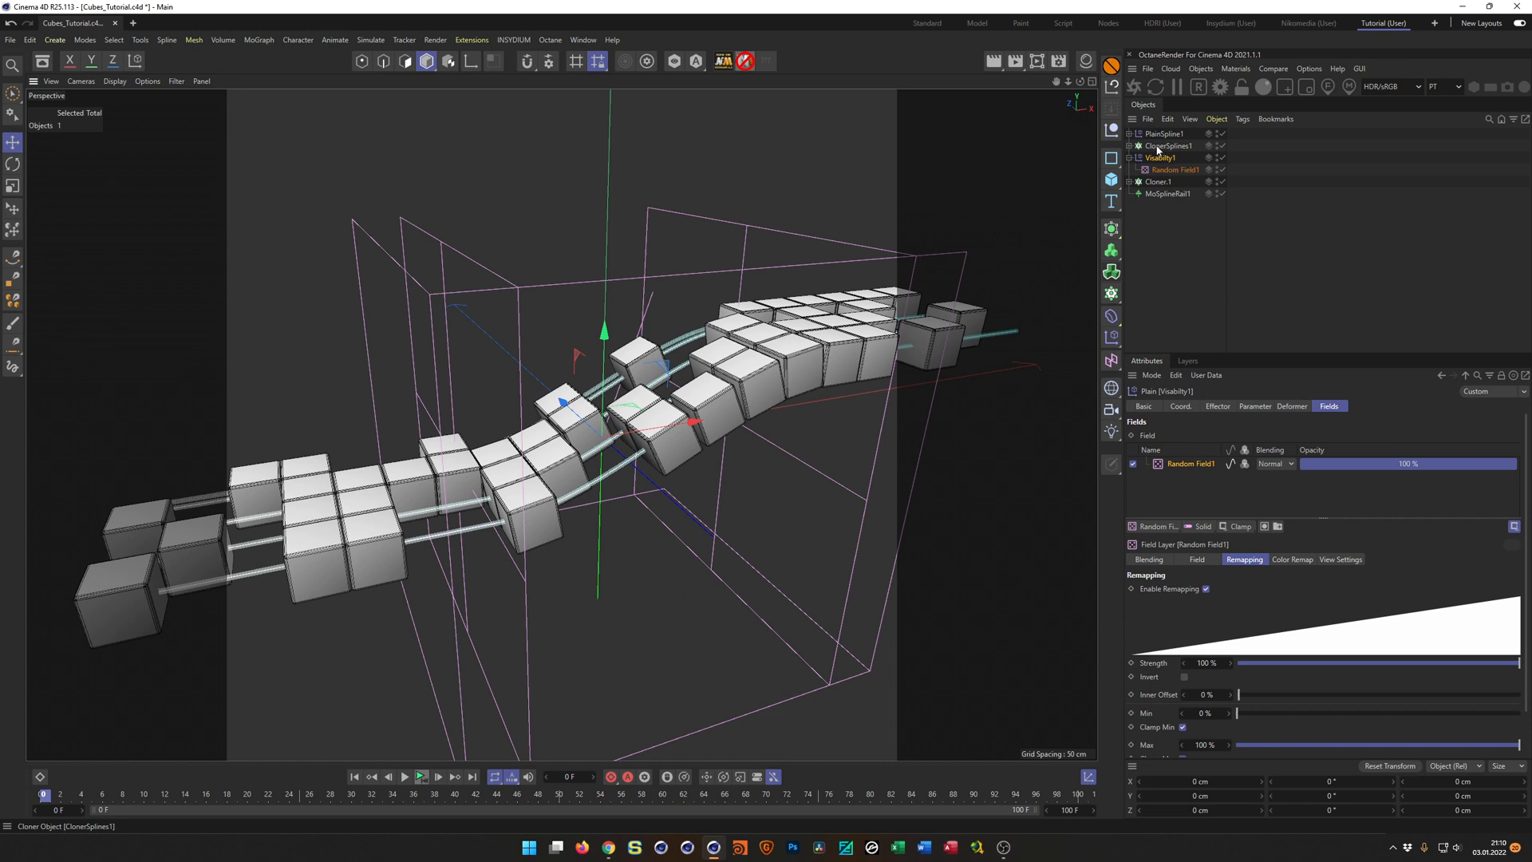
# Duplicate the ClonerSplines1 cloner directly below the original and inspect the effector assigned to the copy's MoSpline.
pyautogui.moveTo(1165, 150); pyautogui.dragTo(1170, 152)
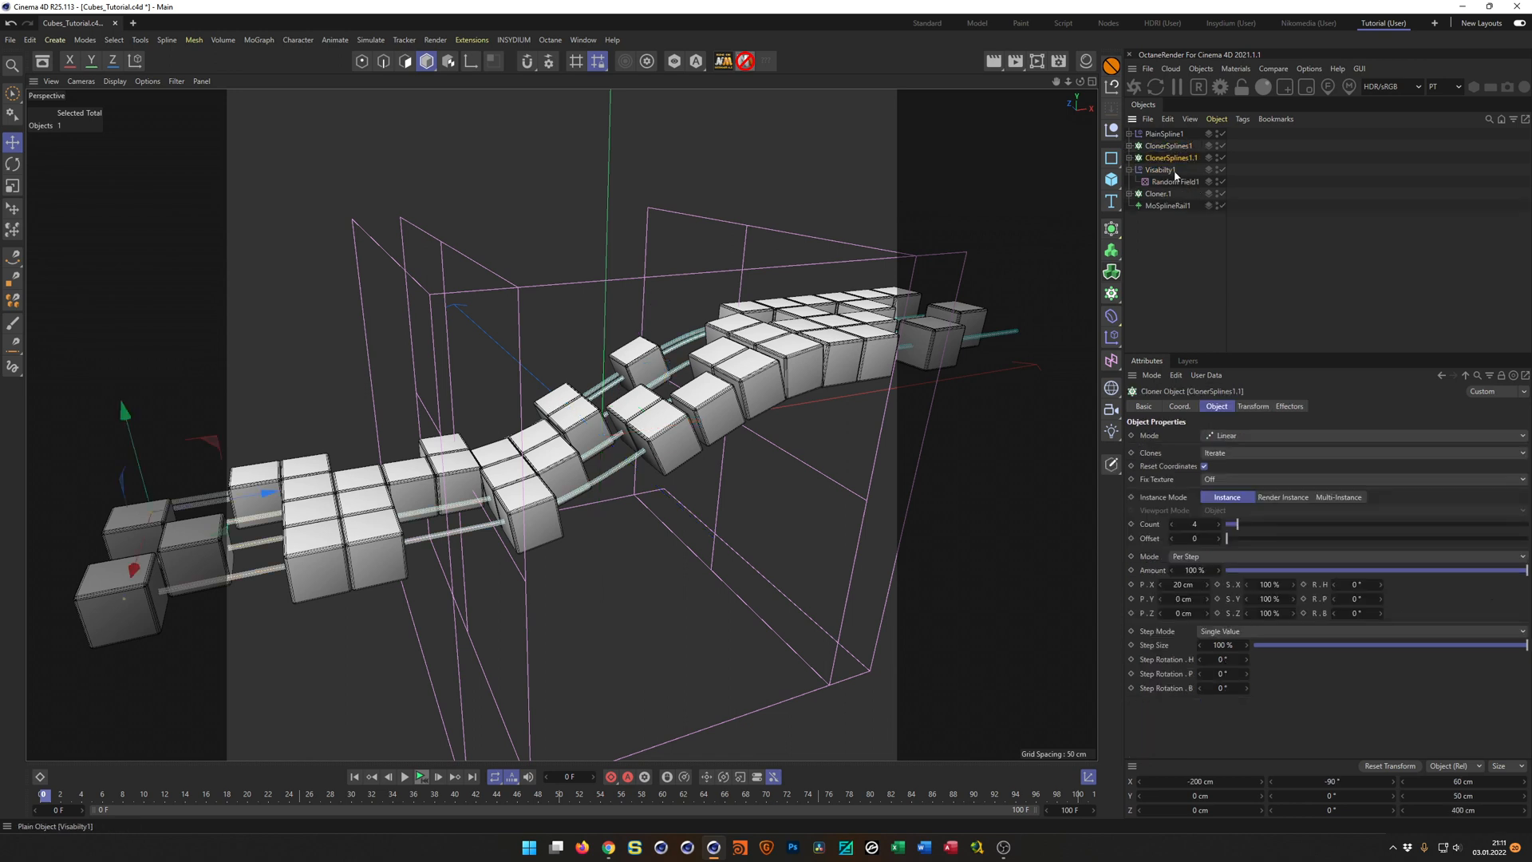
pyautogui.click(1129, 159)
pyautogui.click(1166, 170)
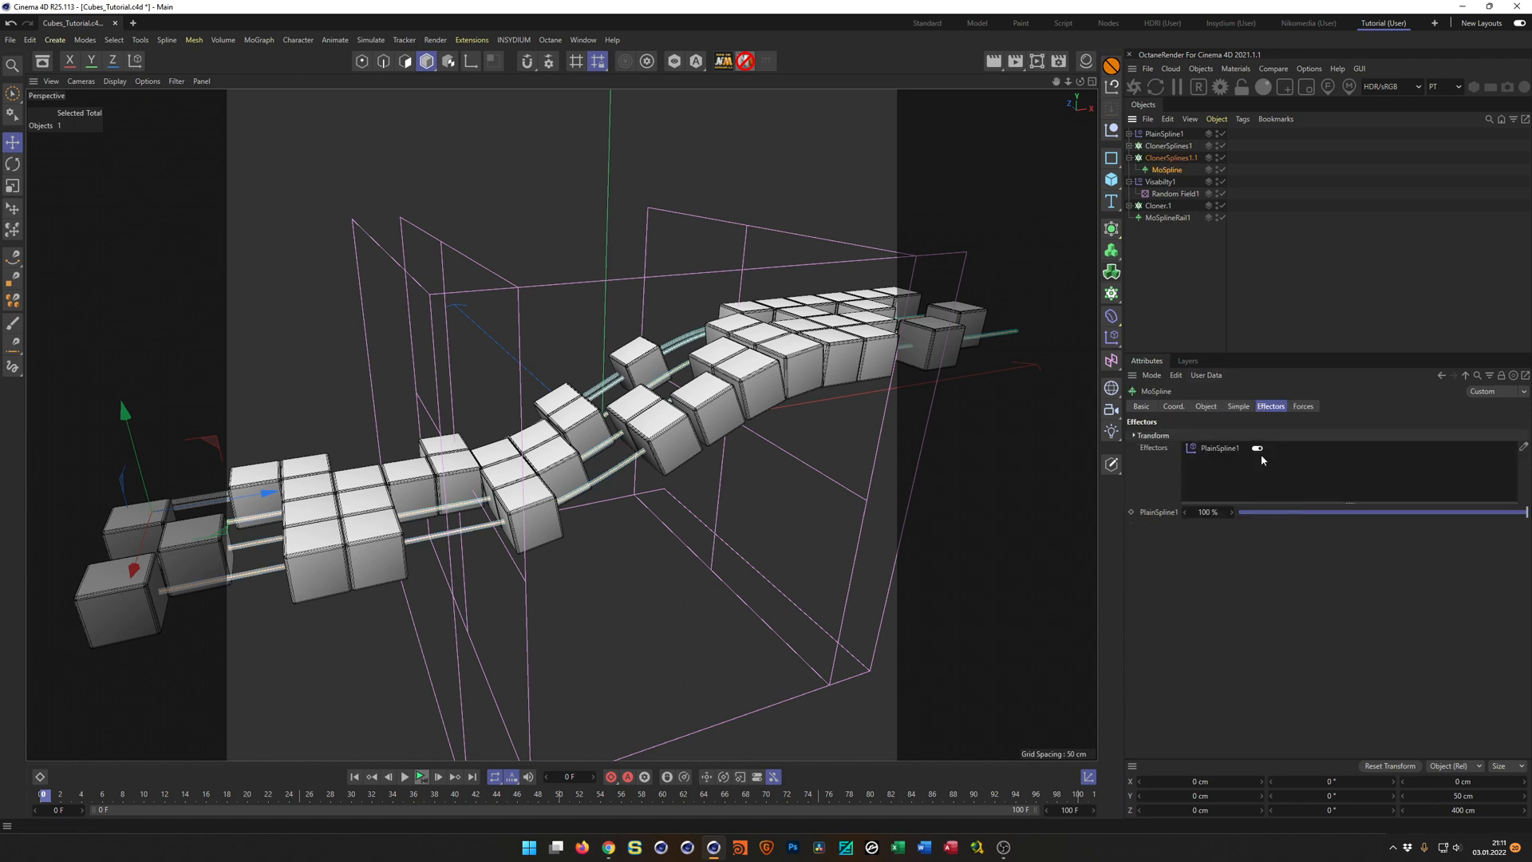
# Duplicate the PlainSpline1 effector directly below the original and rename the copy as PlainSpline2.
pyautogui.click(1178, 135)
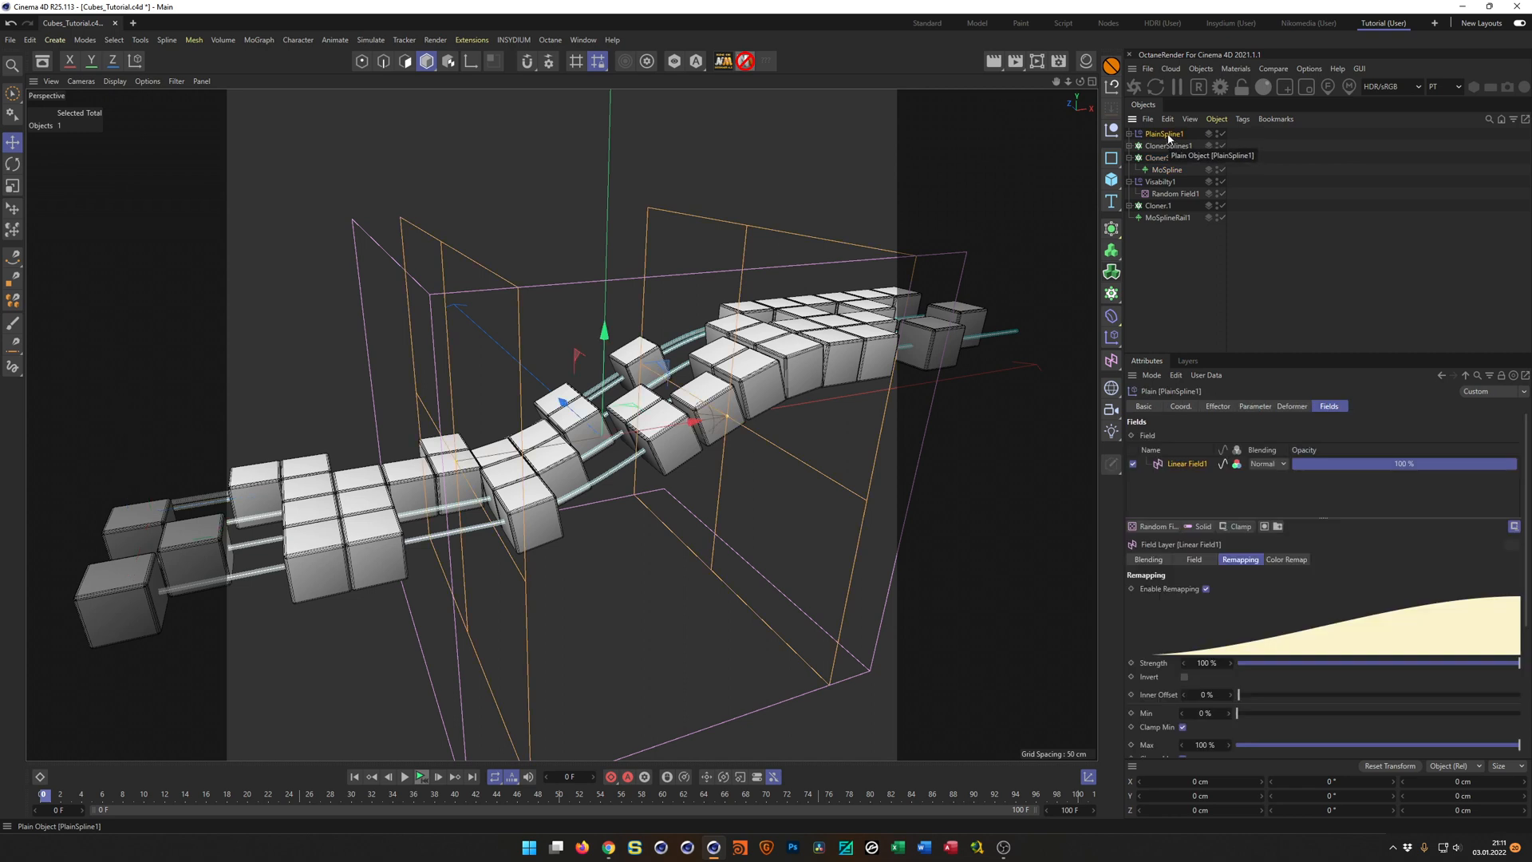
pyautogui.keyDown('ctrl'); pyautogui.moveTo(1169, 137); pyautogui.dragTo(1178, 143); pyautogui.keyUp('ctrl')
pyautogui.doubleClick(1170, 148)
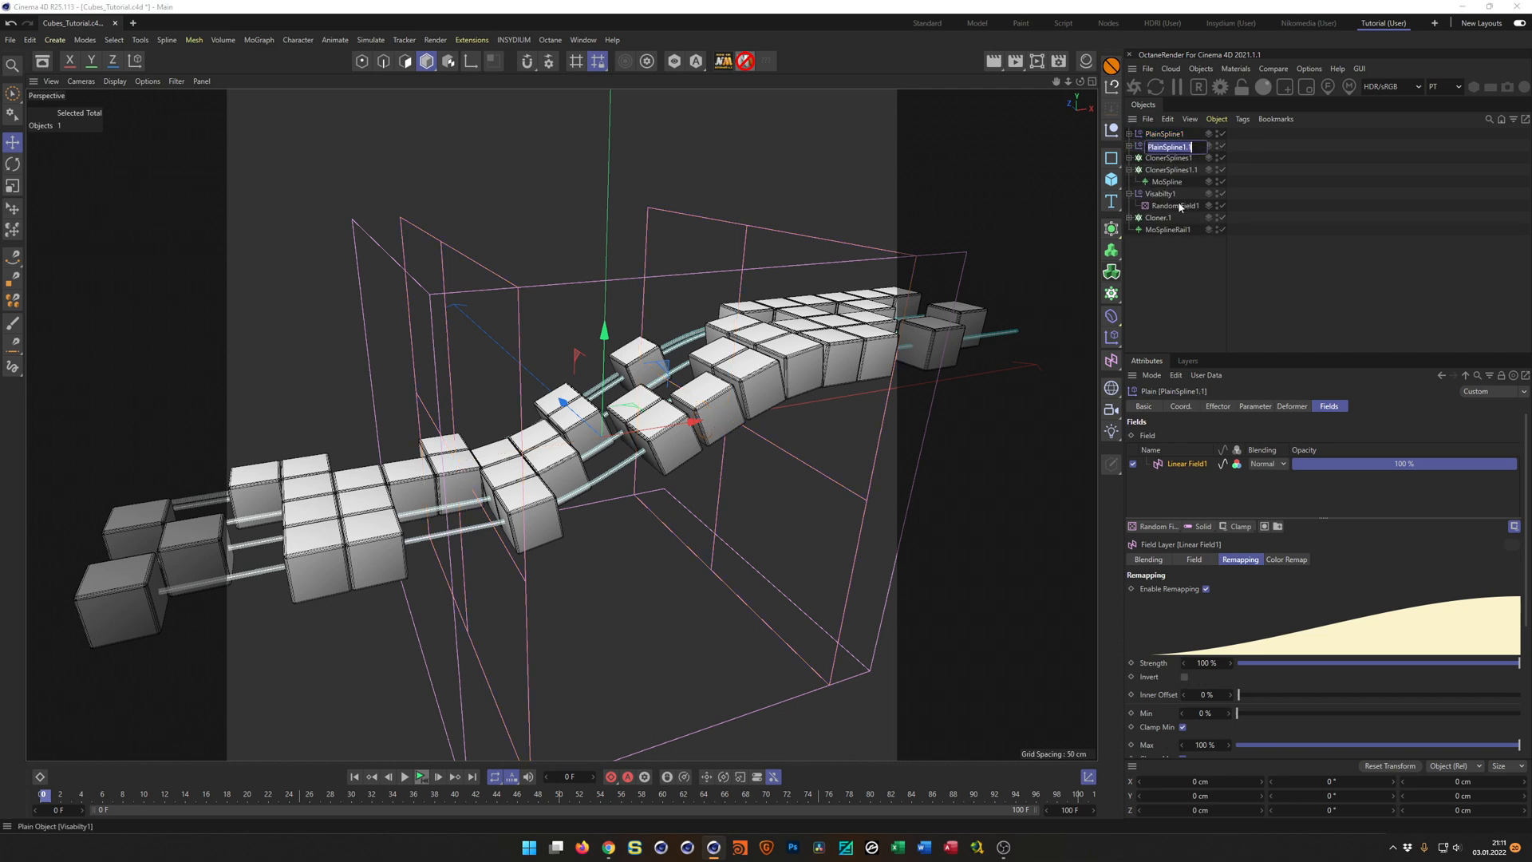
pyautogui.press('Right')
pyautogui.hotkey('shift', 'Left')
pyautogui.hotkey('shift', 'Left')
pyautogui.hotkey('shift', 'Left')
pyautogui.write('2')
pyautogui.press('Return')
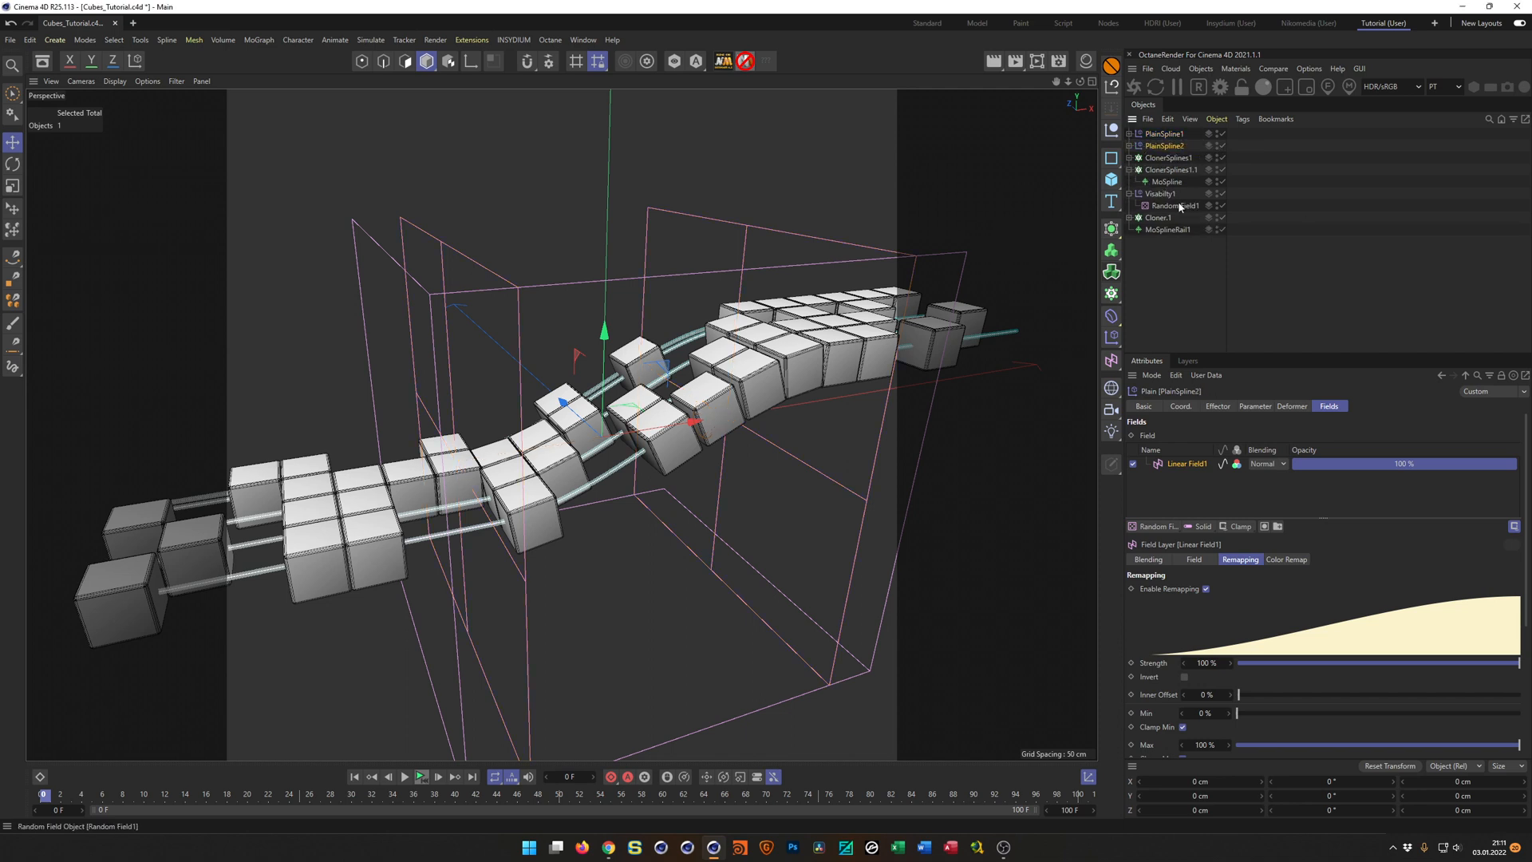
# Rename PlainSpline2's field as Linear Field2 and the duplicated spline cloner as ClonerSplines2, collapsing its hierarchy.
pyautogui.click(1129, 146)
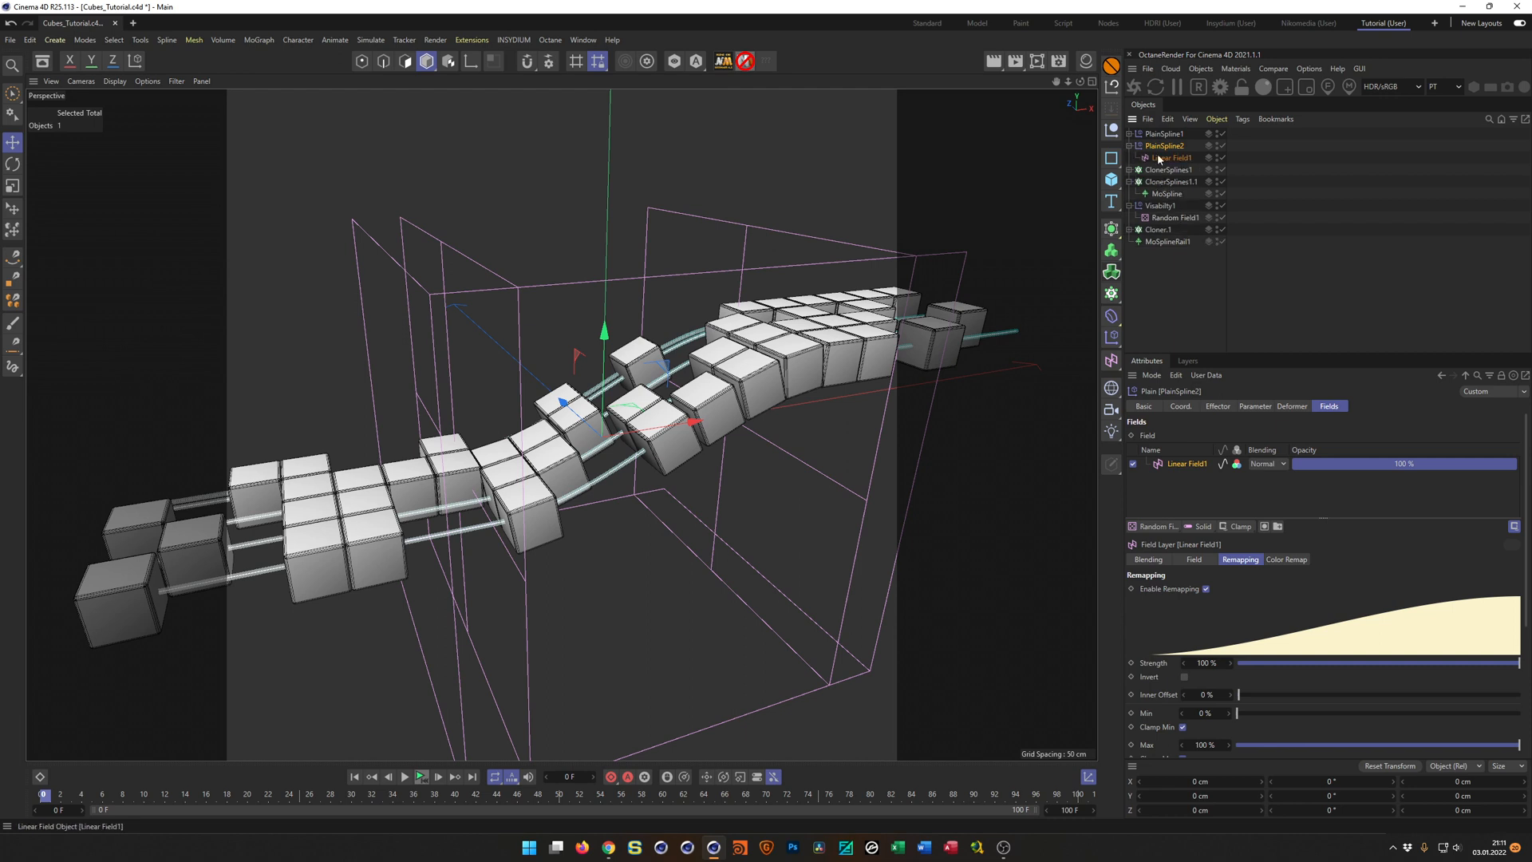
pyautogui.doubleClick(1173, 158)
pyautogui.press('Return')
pyautogui.click(1185, 187)
pyautogui.doubleClick(1184, 189)
pyautogui.write('2')
pyautogui.press('Return')
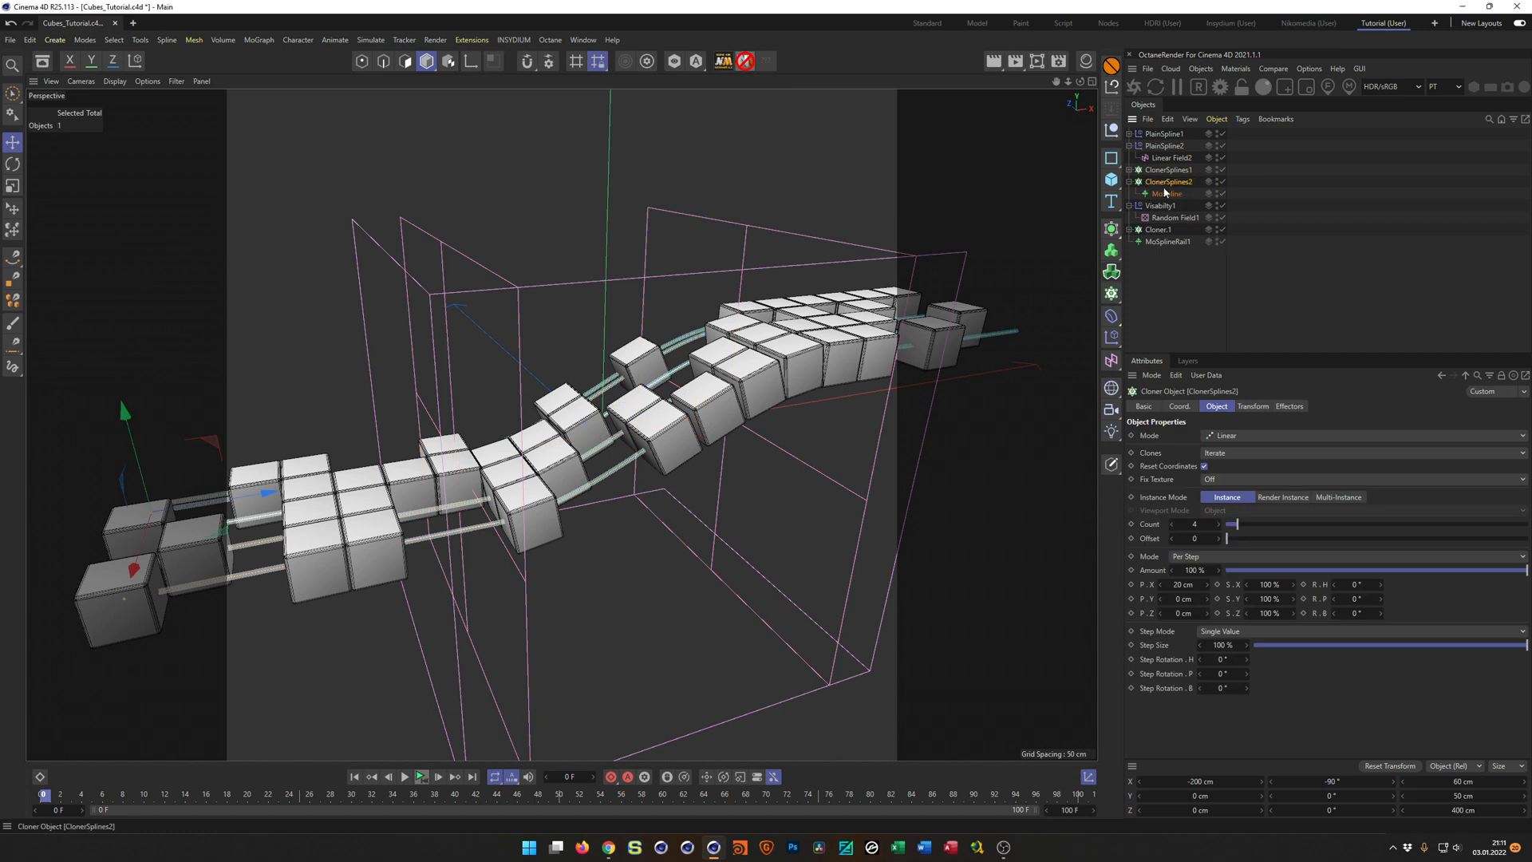
pyautogui.click(1130, 183)
# Assign the PlainSpline2 effector to the ClonerSplines2 cloner's effector list.
pyautogui.click(1291, 407)
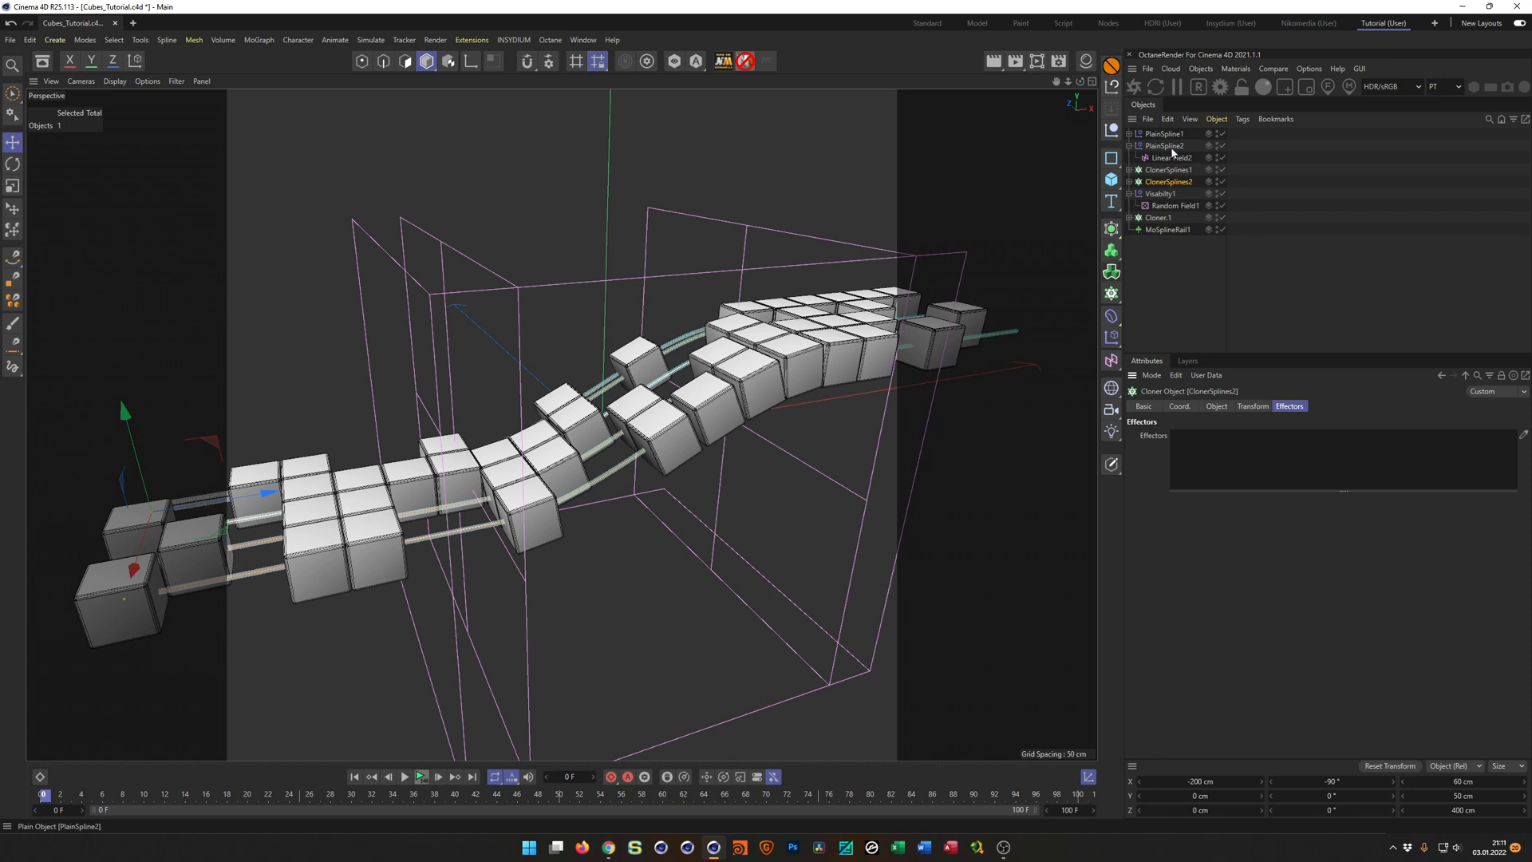
pyautogui.click(1166, 147)
pyautogui.moveTo(1165, 150); pyautogui.dragTo(1204, 443)
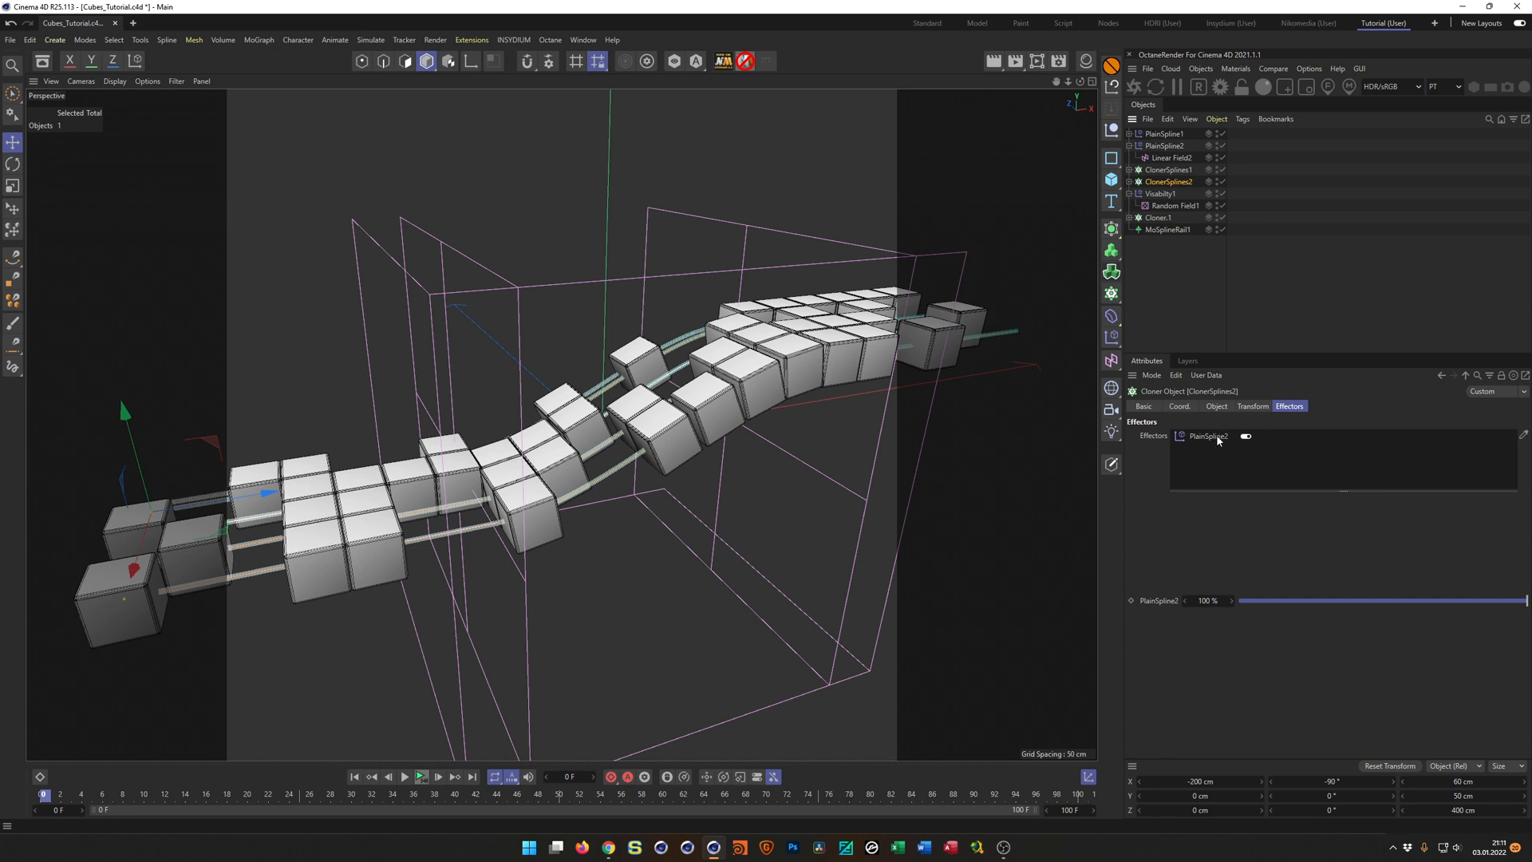
pyautogui.click(1217, 438)
# Set PlainSpline2's P.Y position to -50 cm and check the ClonerSplines2 cloner and its hierarchy.
pyautogui.click(1170, 149)
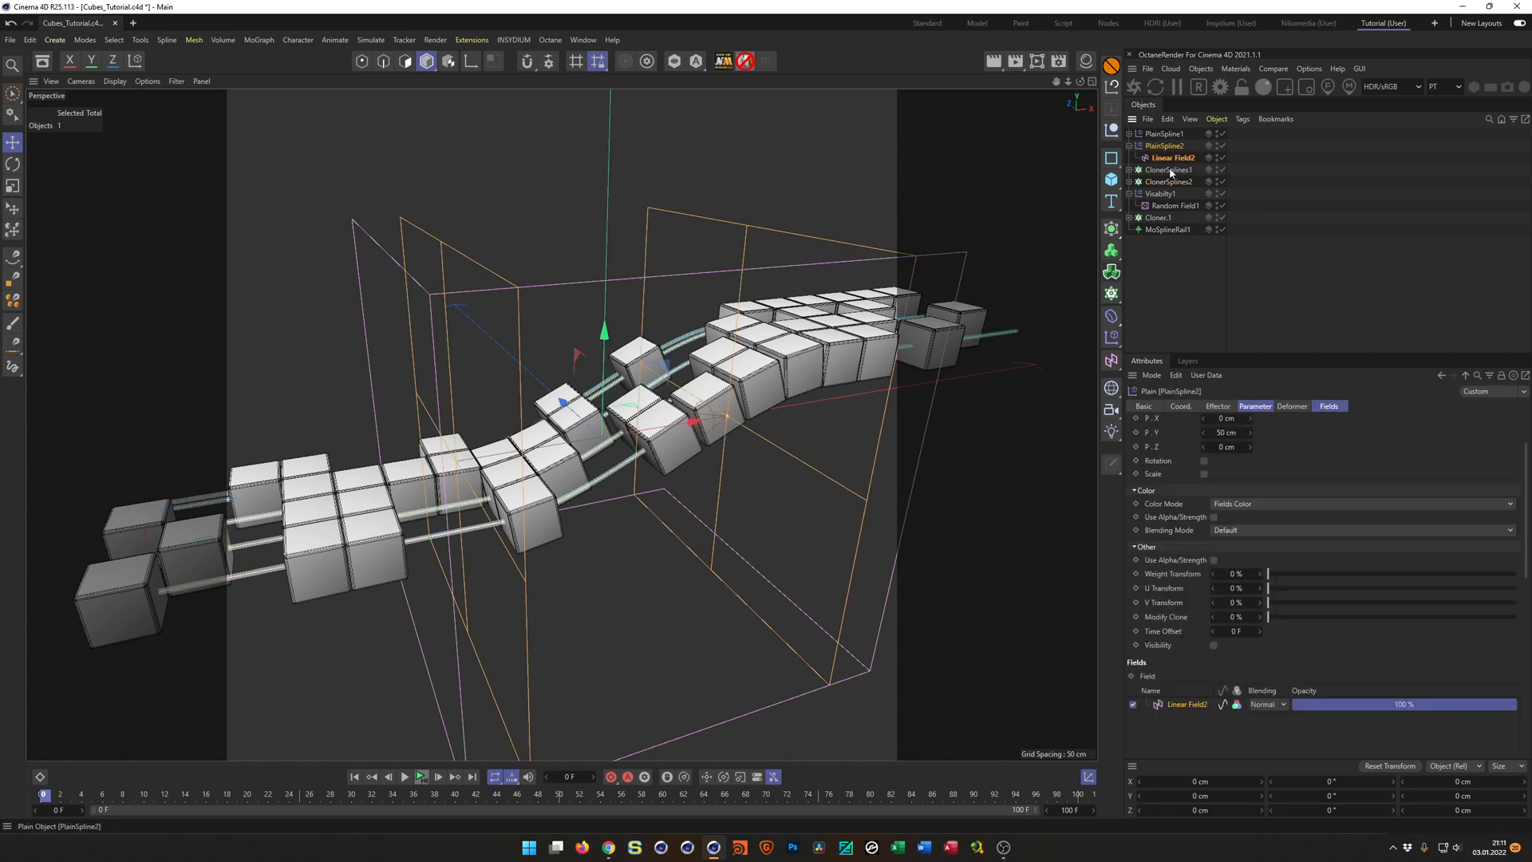
pyautogui.click(1225, 433)
pyautogui.write('-')
pyautogui.click(1168, 181)
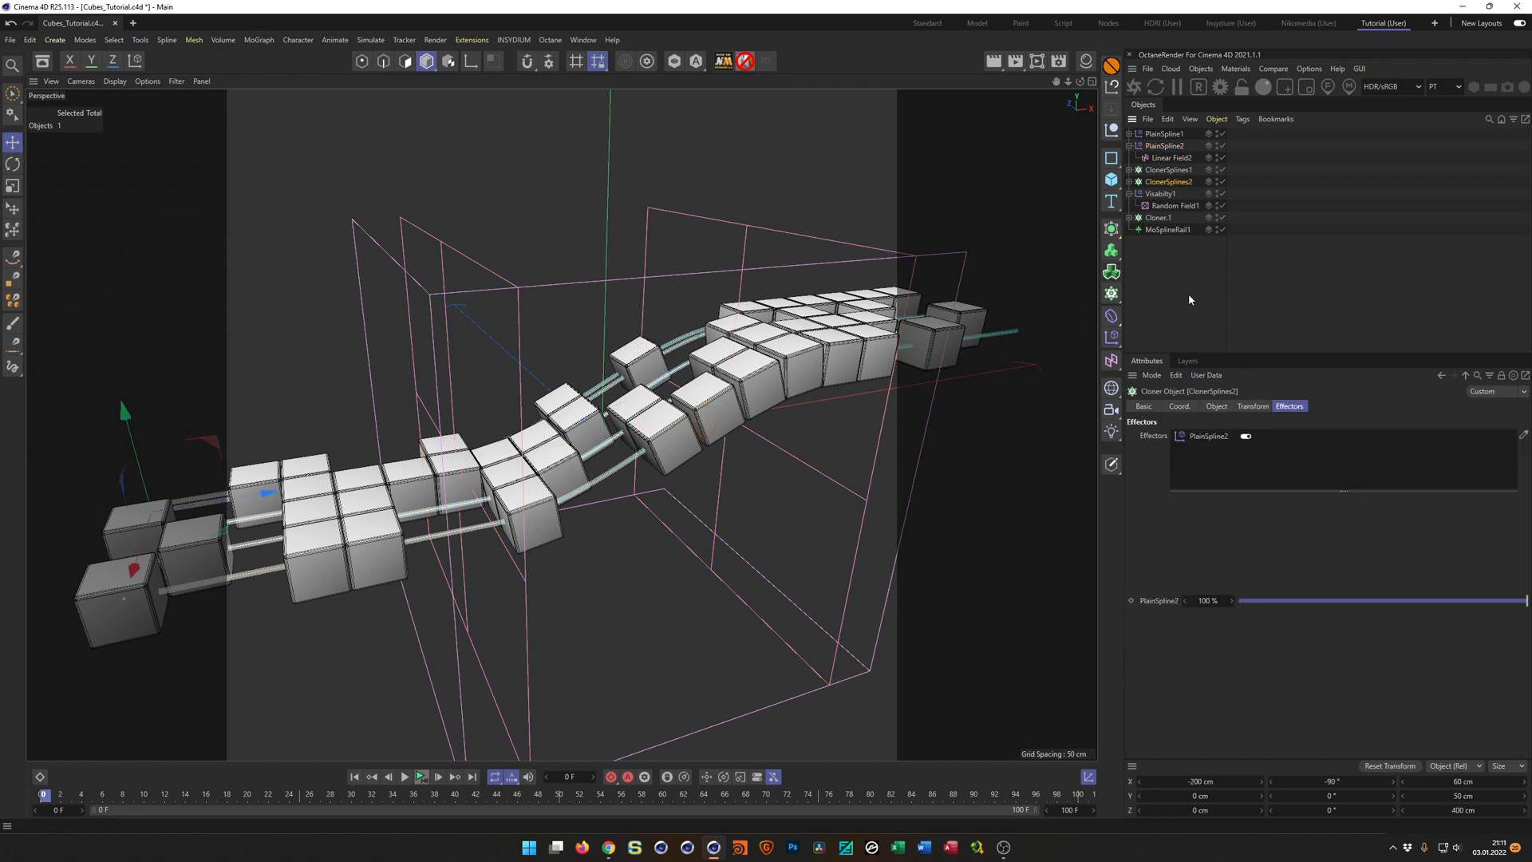
pyautogui.click(1129, 182)
pyautogui.click(1130, 182)
pyautogui.moveTo(721, 389)
pyautogui.keyDown('alt'); pyautogui.mouseDown()
pyautogui.moveTo(783, 455)
pyautogui.moveTo(721, 390)
pyautogui.mouseUp(); pyautogui.keyUp('alt')
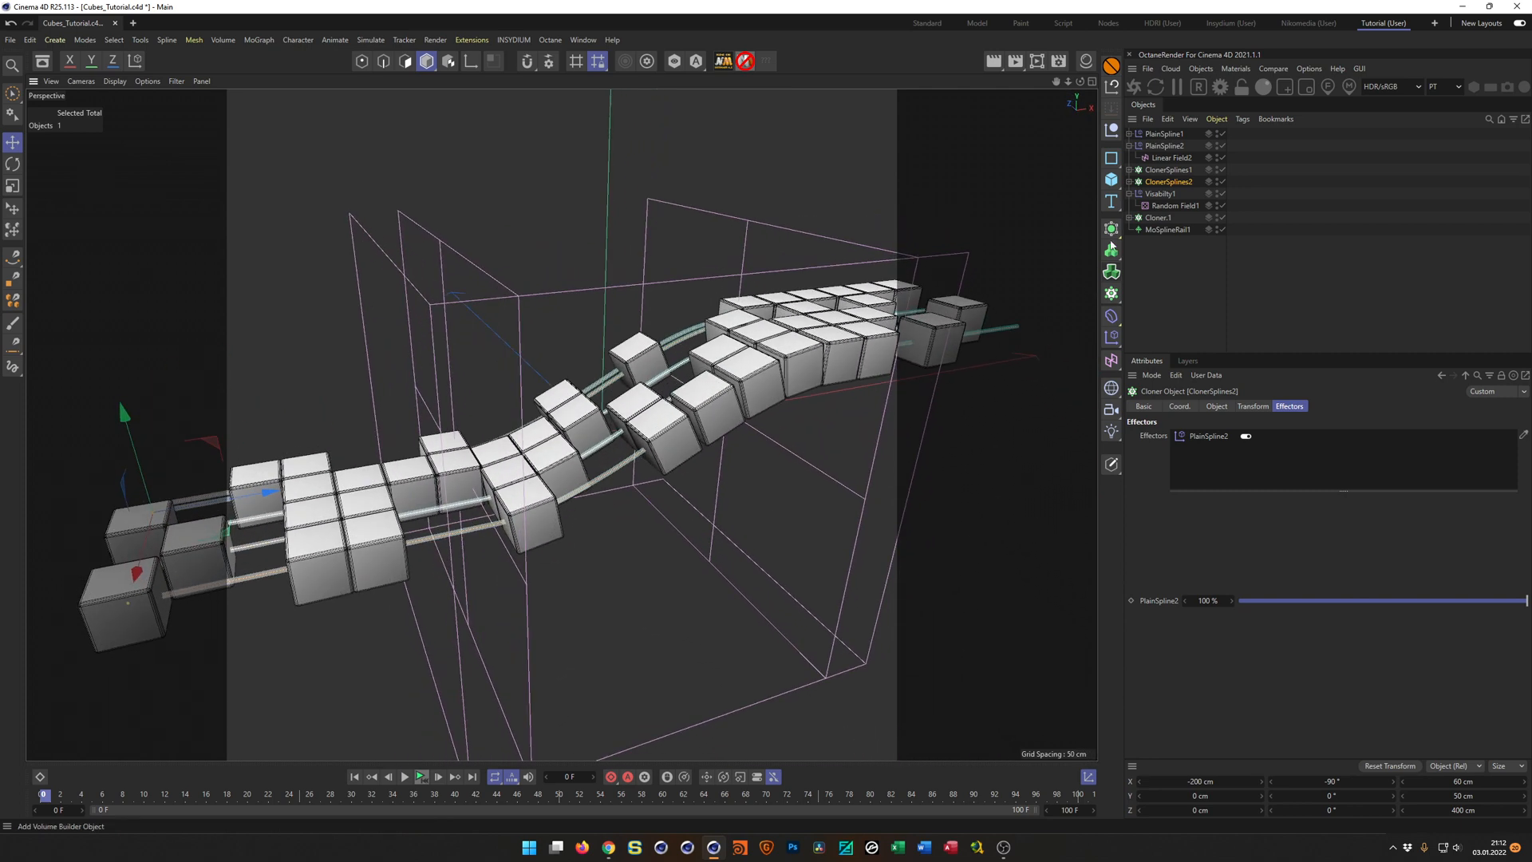
# Invert the remapping of Linear Field2 under PlainSpline2, comparing the second set of splines with and without it.
pyautogui.click(1164, 146)
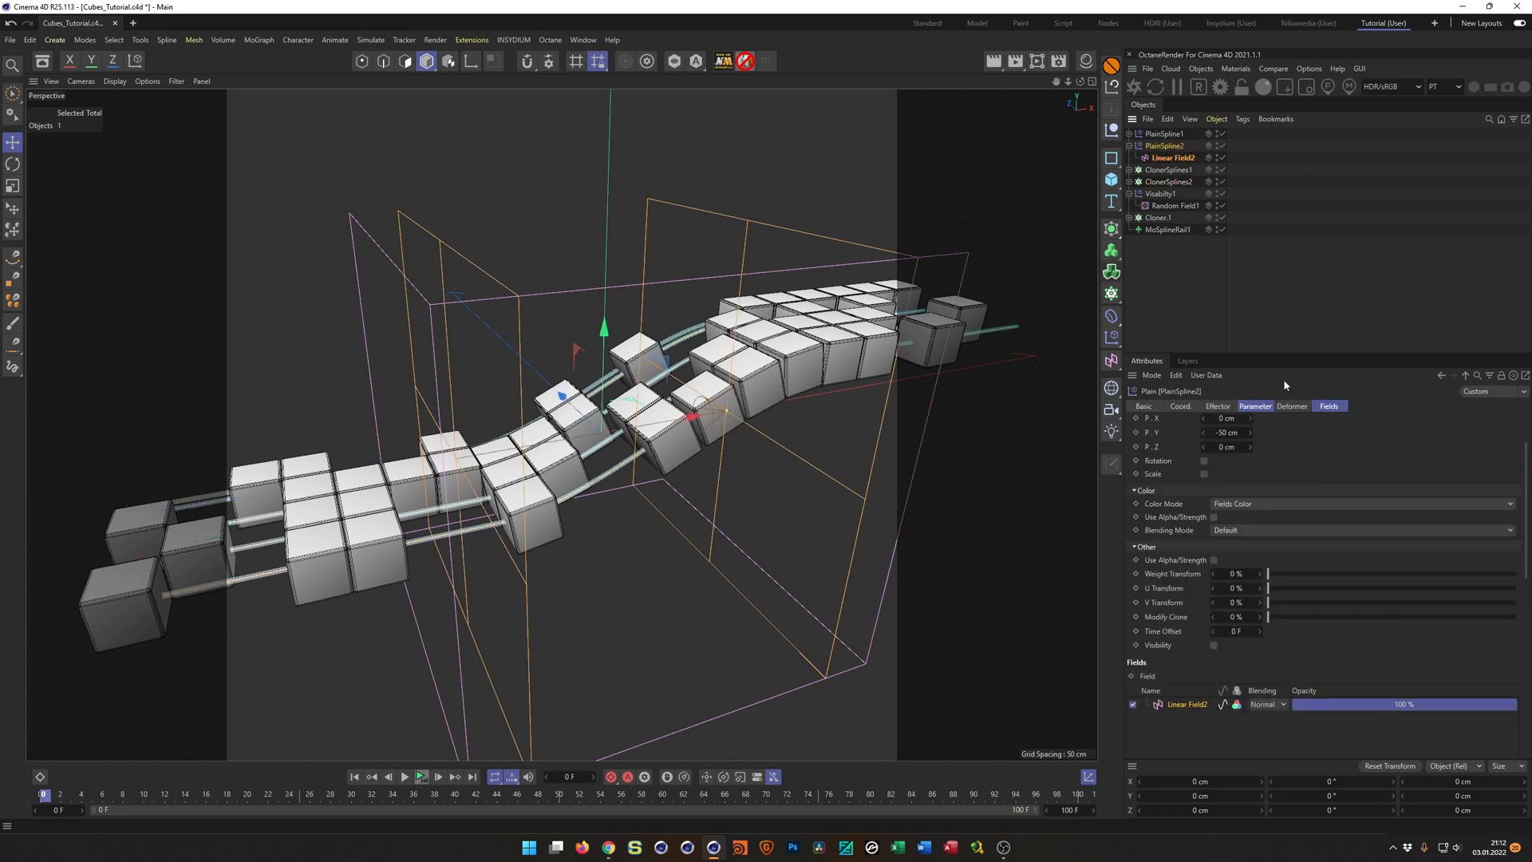
pyautogui.click(1329, 406)
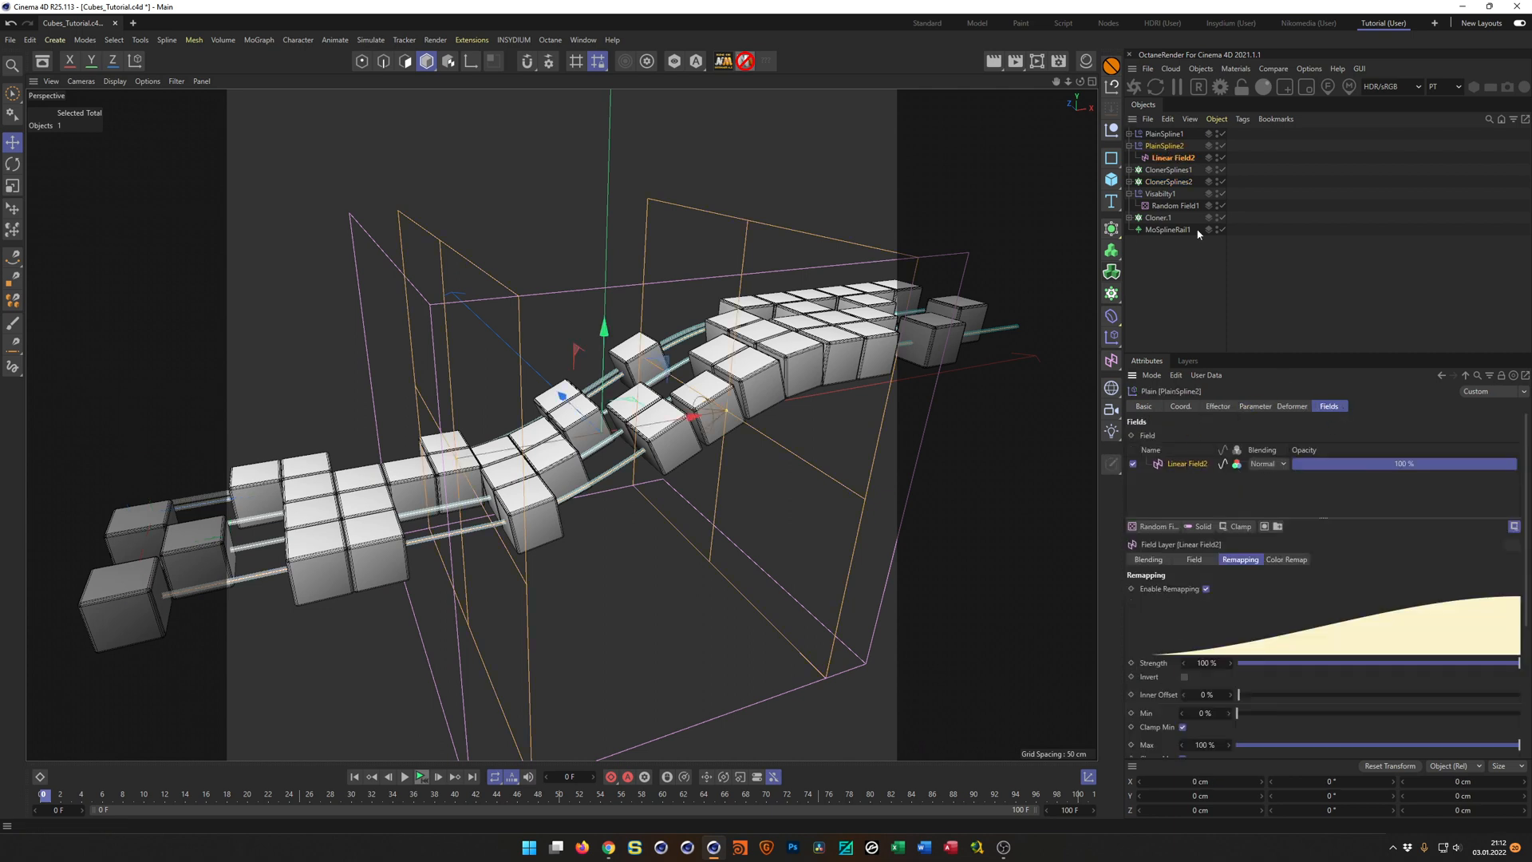
pyautogui.click(1178, 158)
pyautogui.doubleClick(1182, 158)
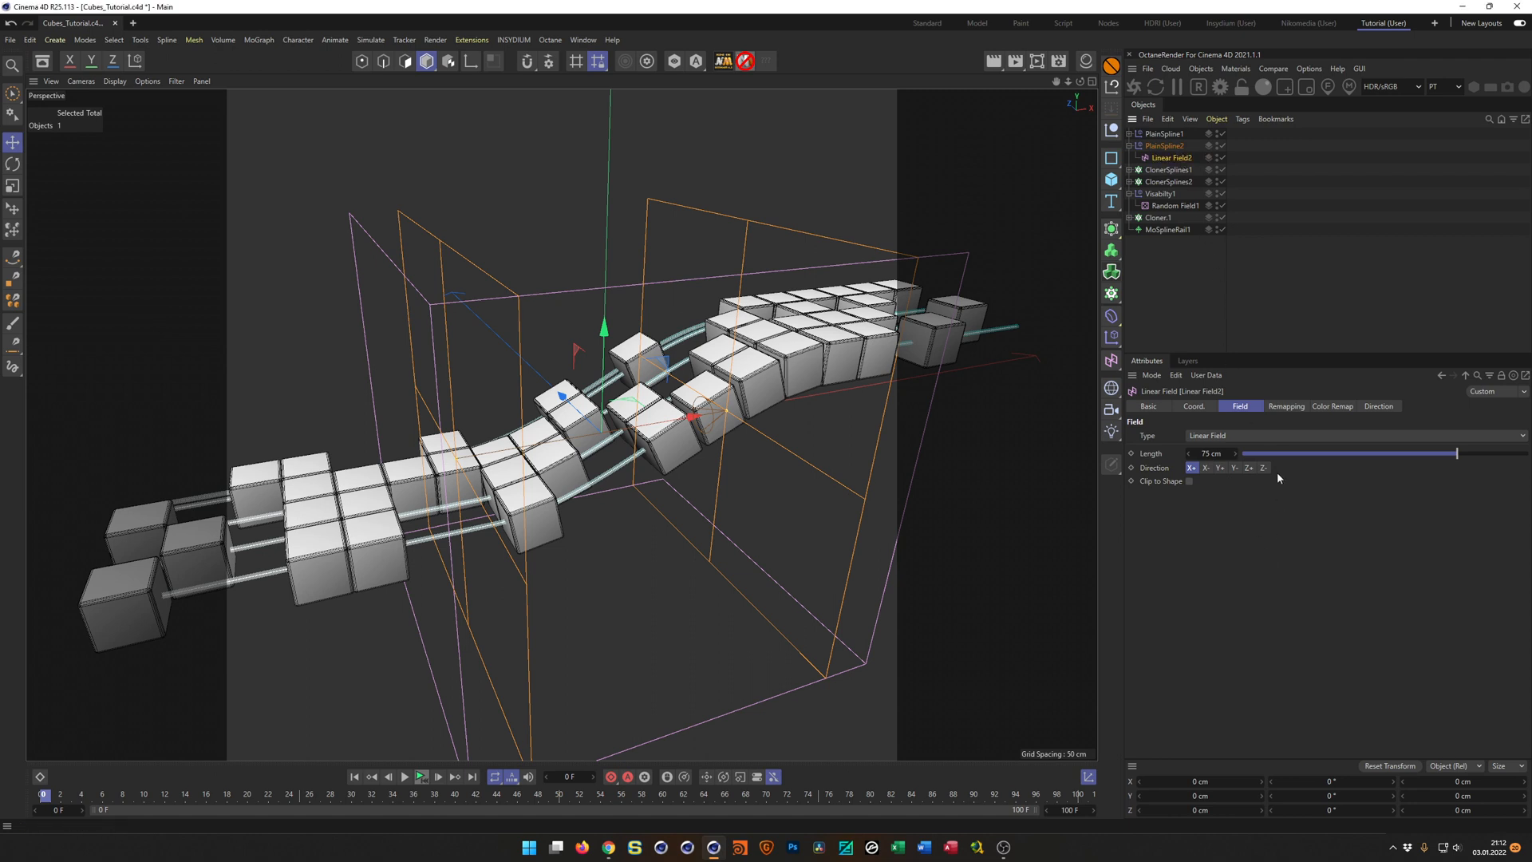
pyautogui.click(1286, 407)
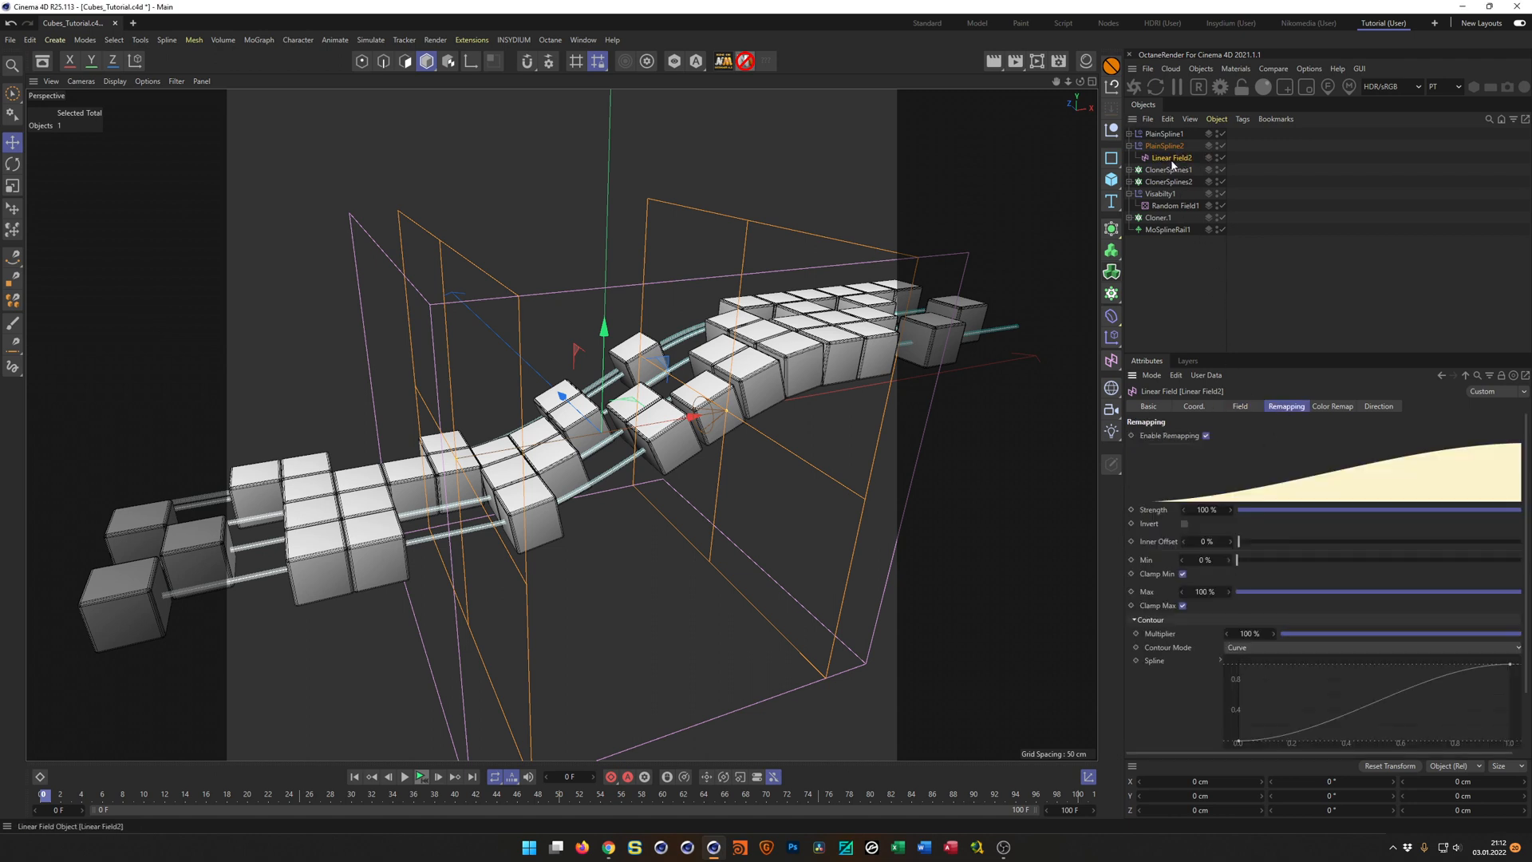
pyautogui.click(1186, 523)
pyautogui.moveTo(823, 399)
pyautogui.keyDown('alt'); pyautogui.mouseDown()
pyautogui.moveTo(840, 435)
pyautogui.moveTo(811, 395)
pyautogui.mouseUp(); pyautogui.keyUp('alt')
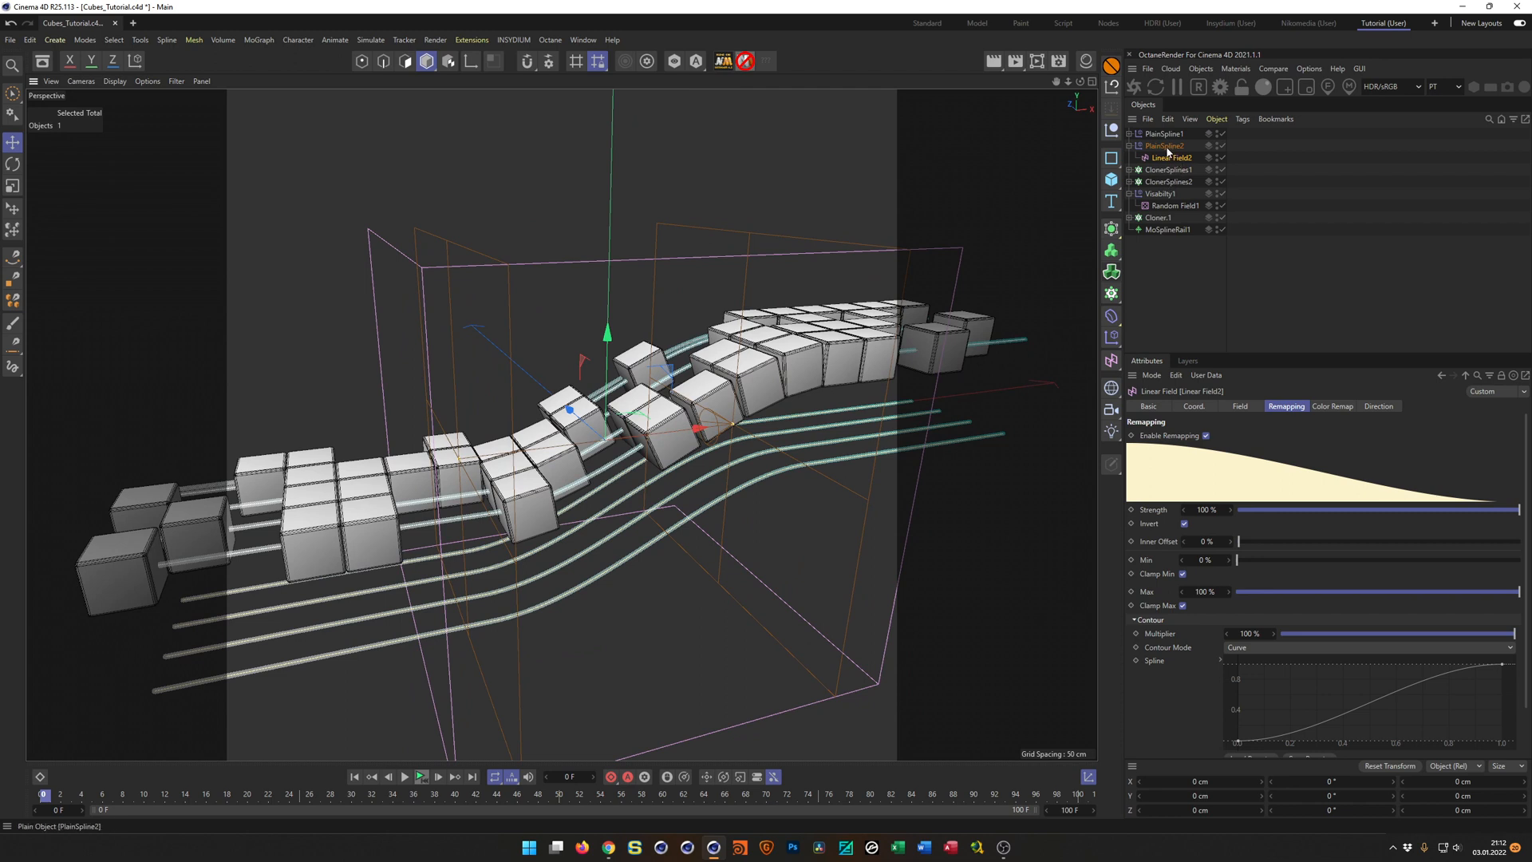
pyautogui.click(1185, 524)
pyautogui.click(1185, 524)
# Replace PlainSpline1 with PlainSpline2 in the effector list of the MoSpline inside ClonerSplines2, after comparing it with the MoSpline inside ClonerSplines1.
pyautogui.click(1162, 172)
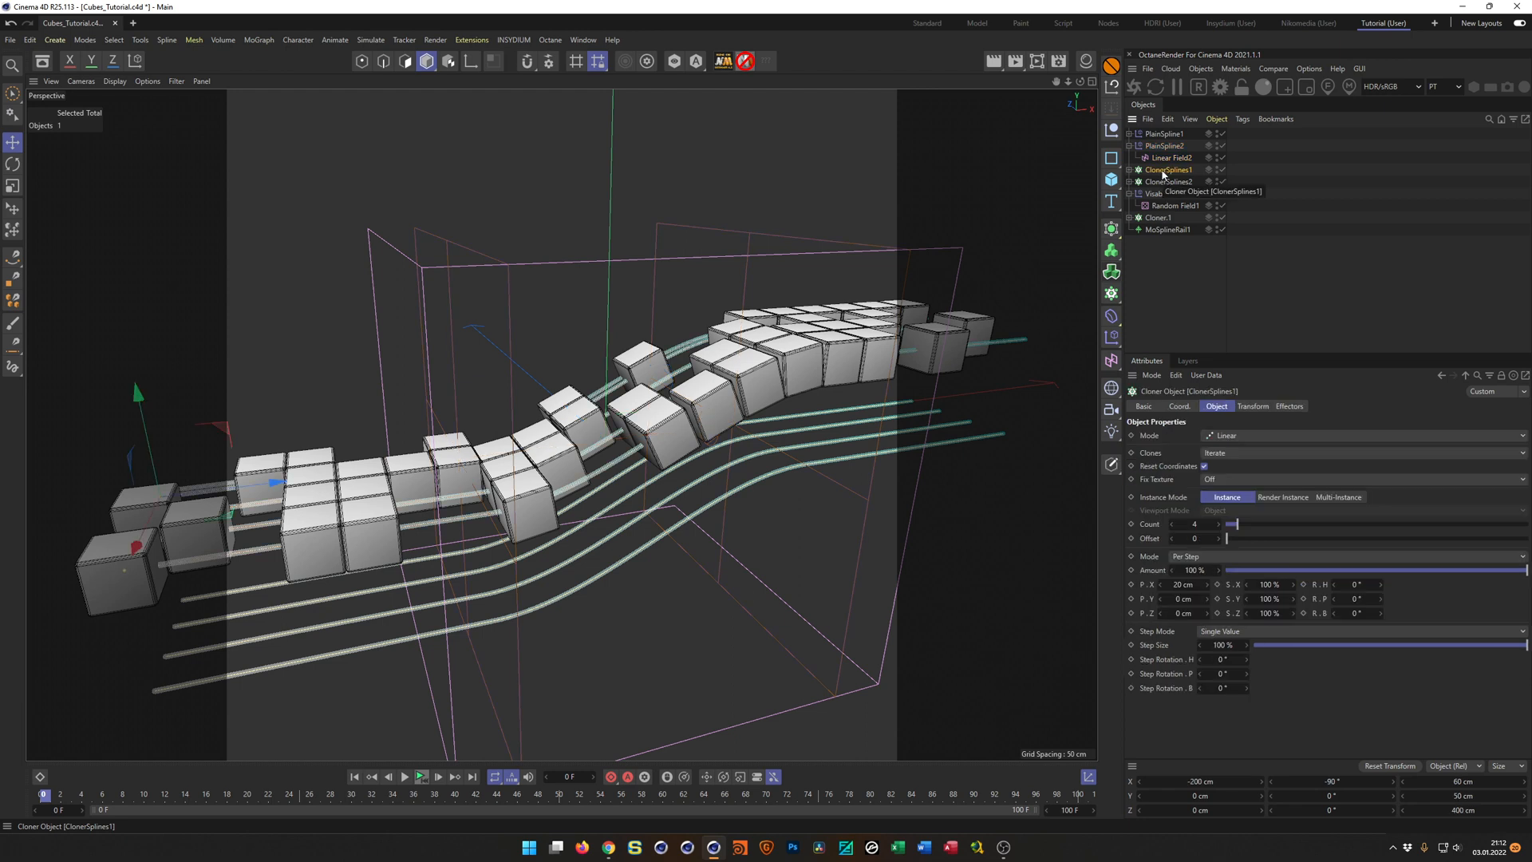
pyautogui.click(1130, 169)
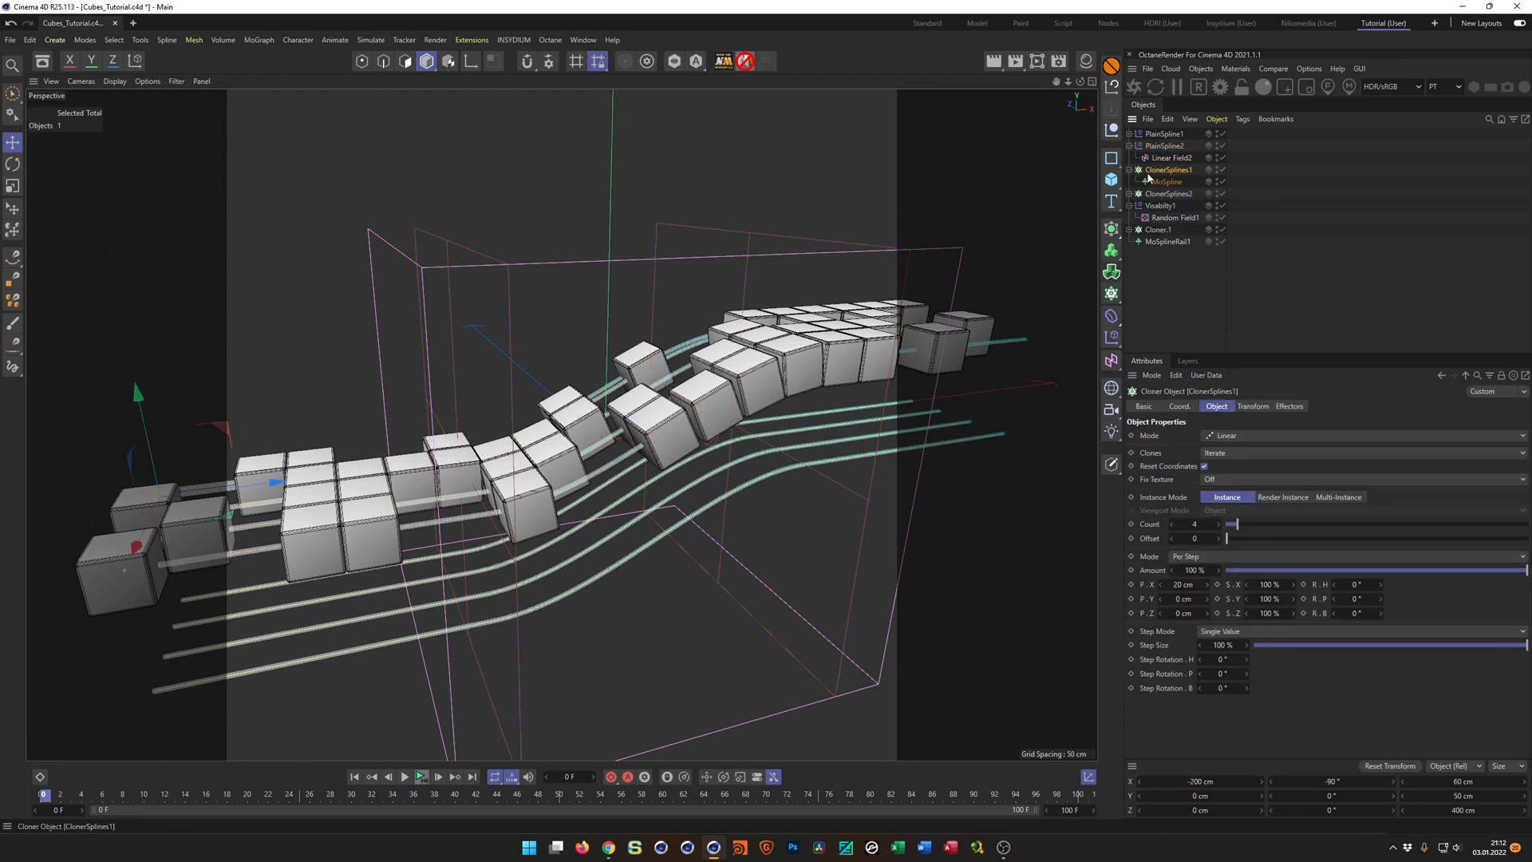
pyautogui.click(1161, 181)
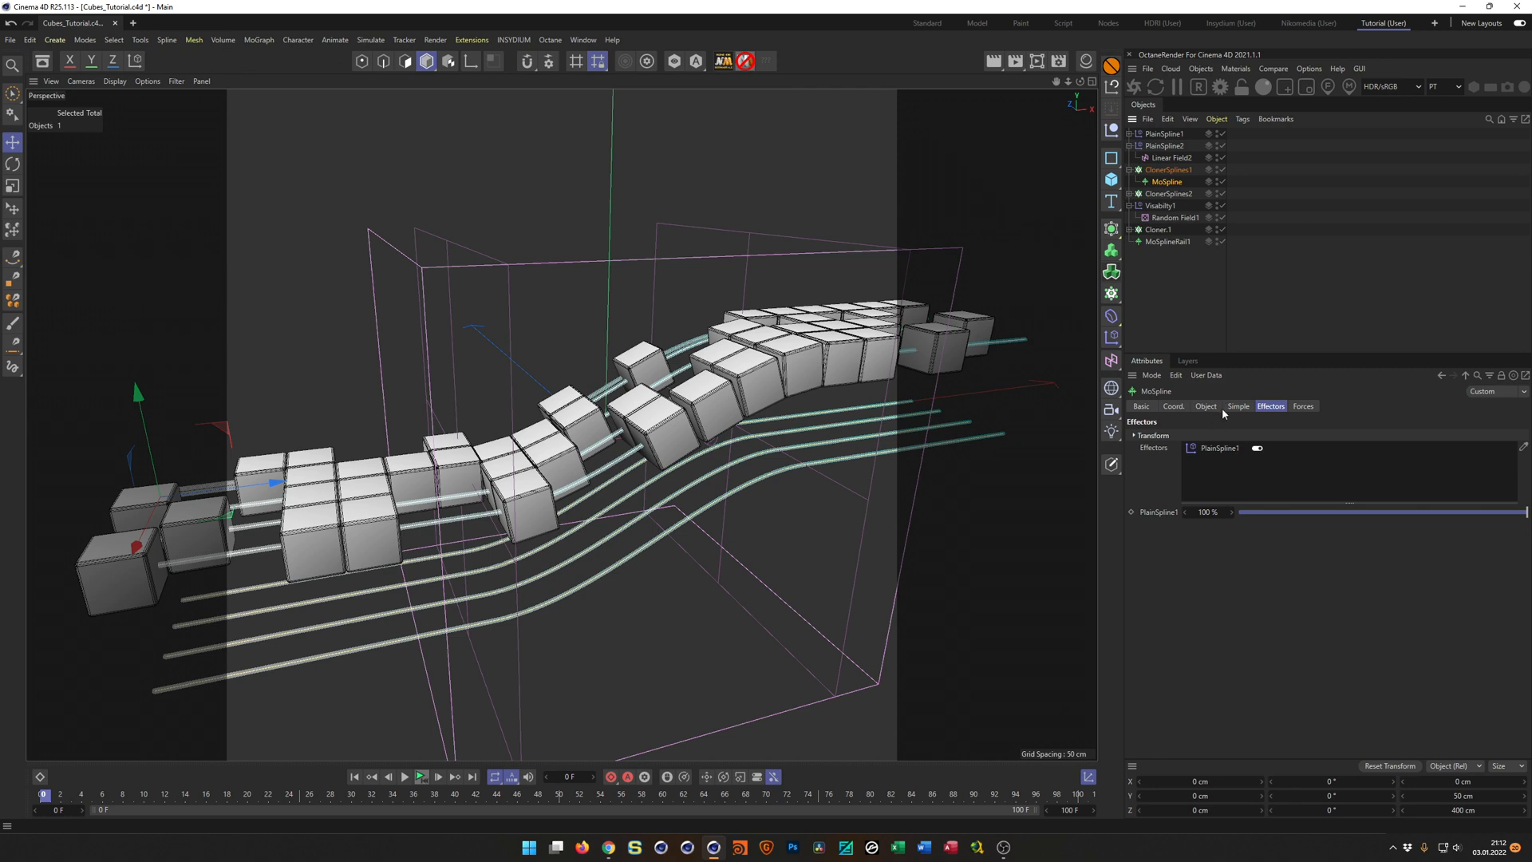
pyautogui.click(1129, 193)
pyautogui.click(1167, 205)
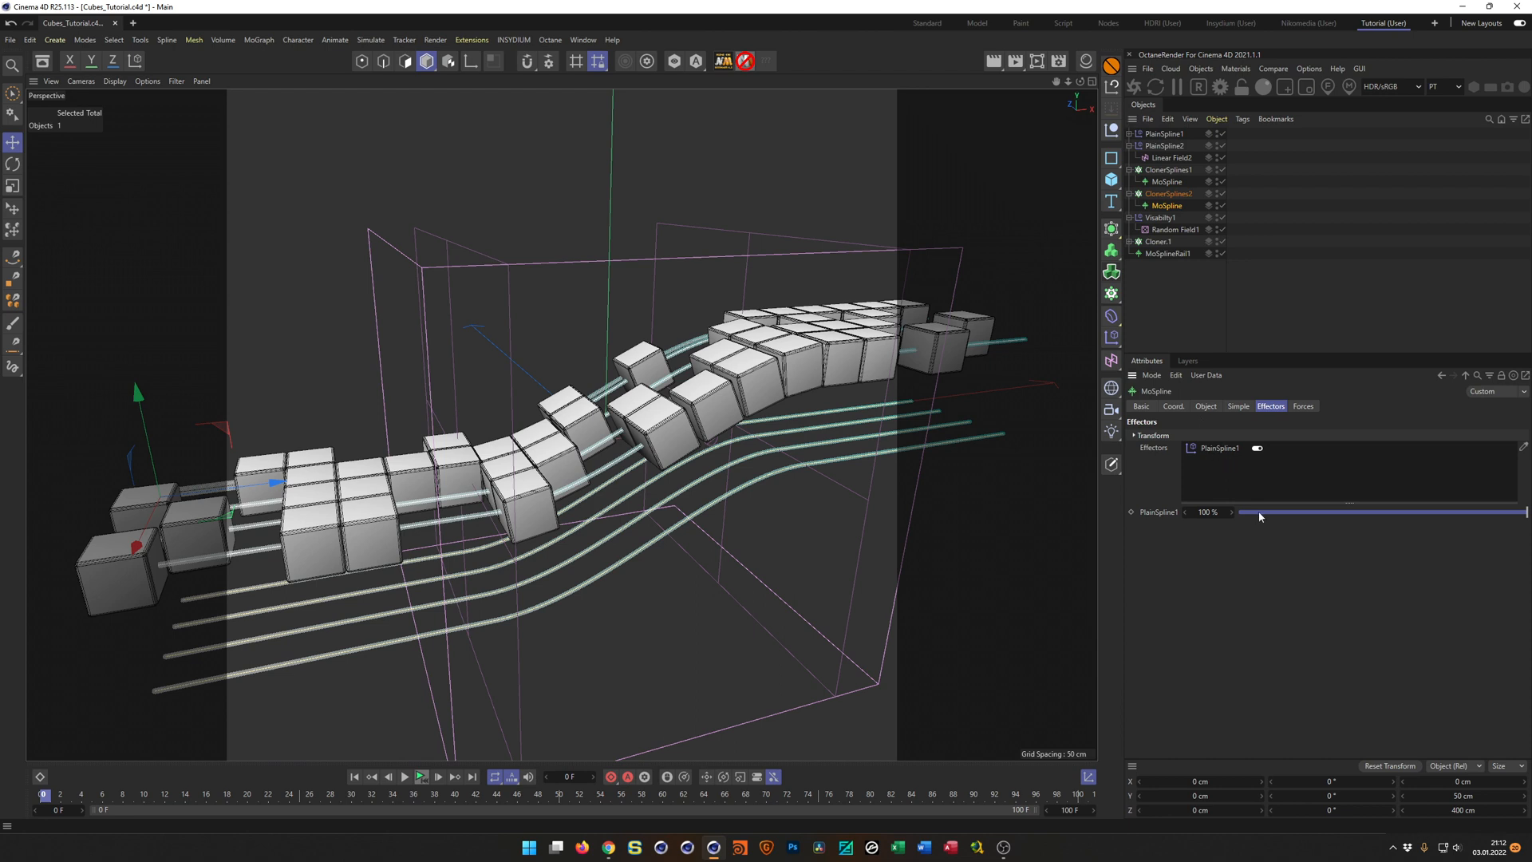
pyautogui.press('Delete')
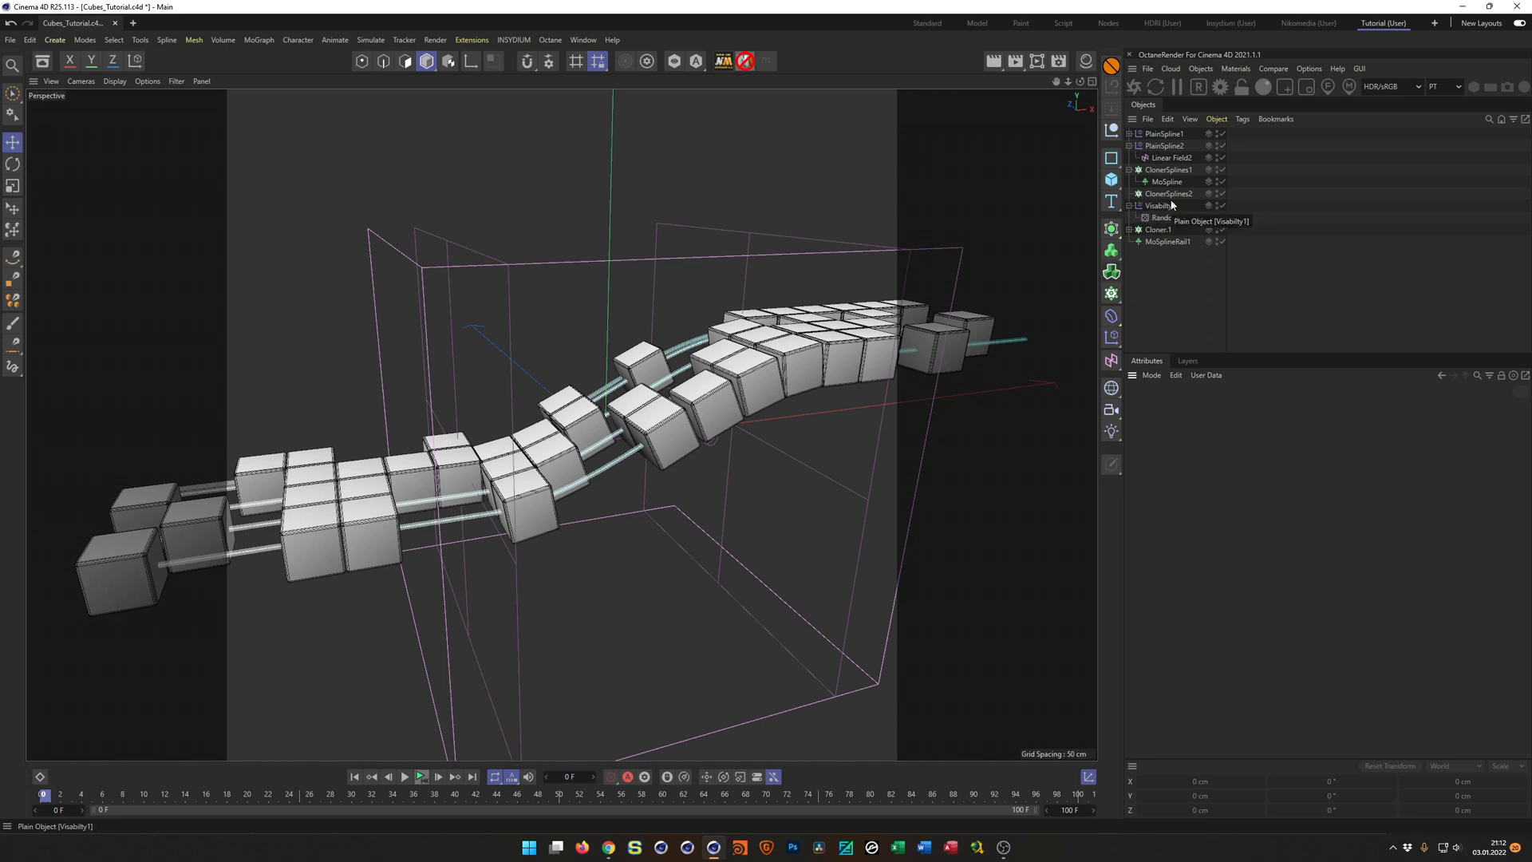
pyautogui.hotkey('ctrl', 'z')
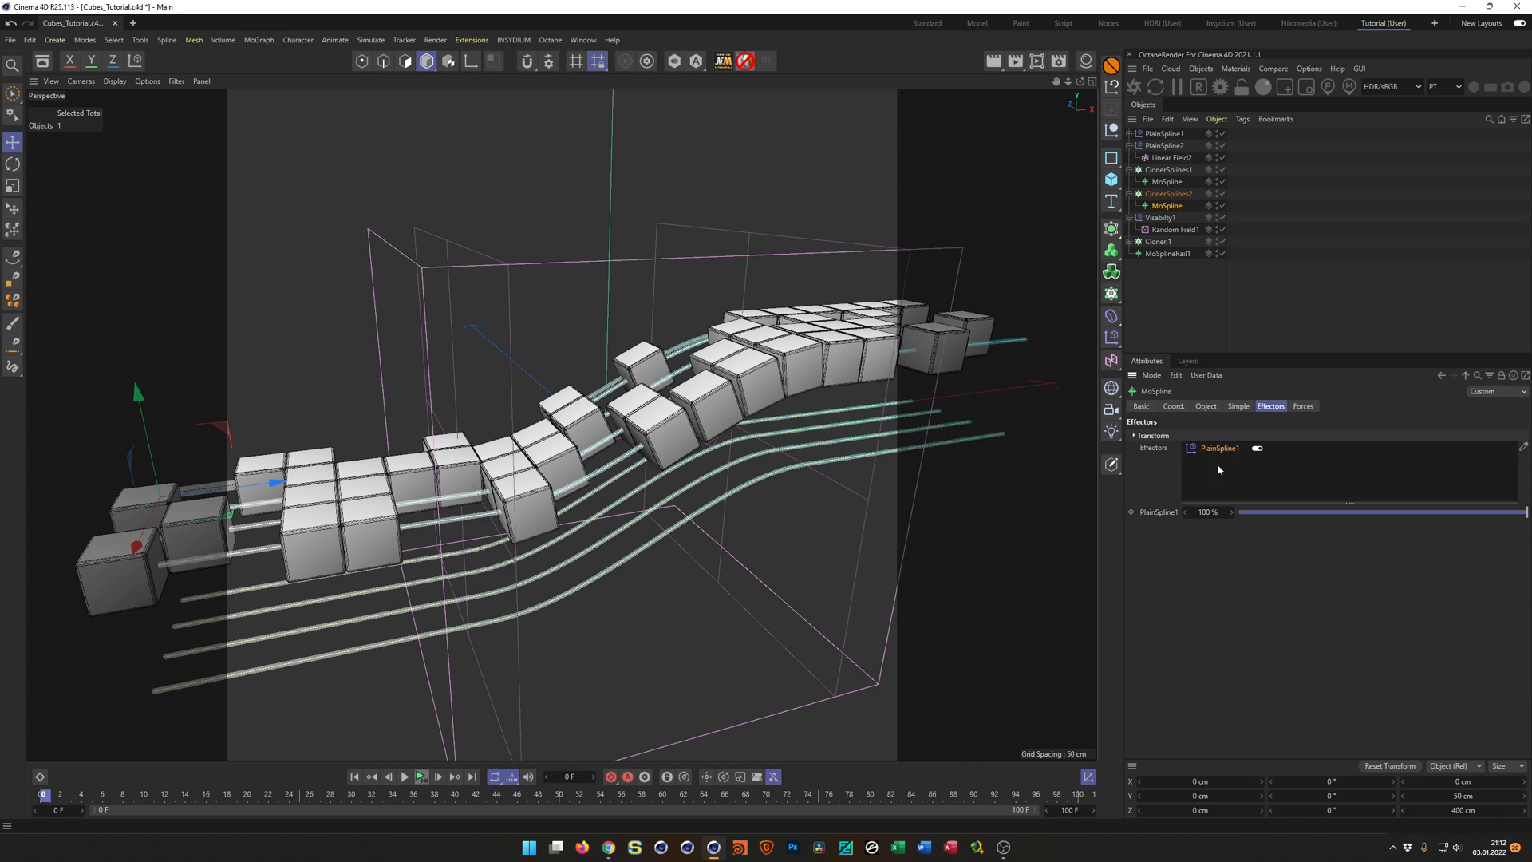
pyautogui.press('Delete')
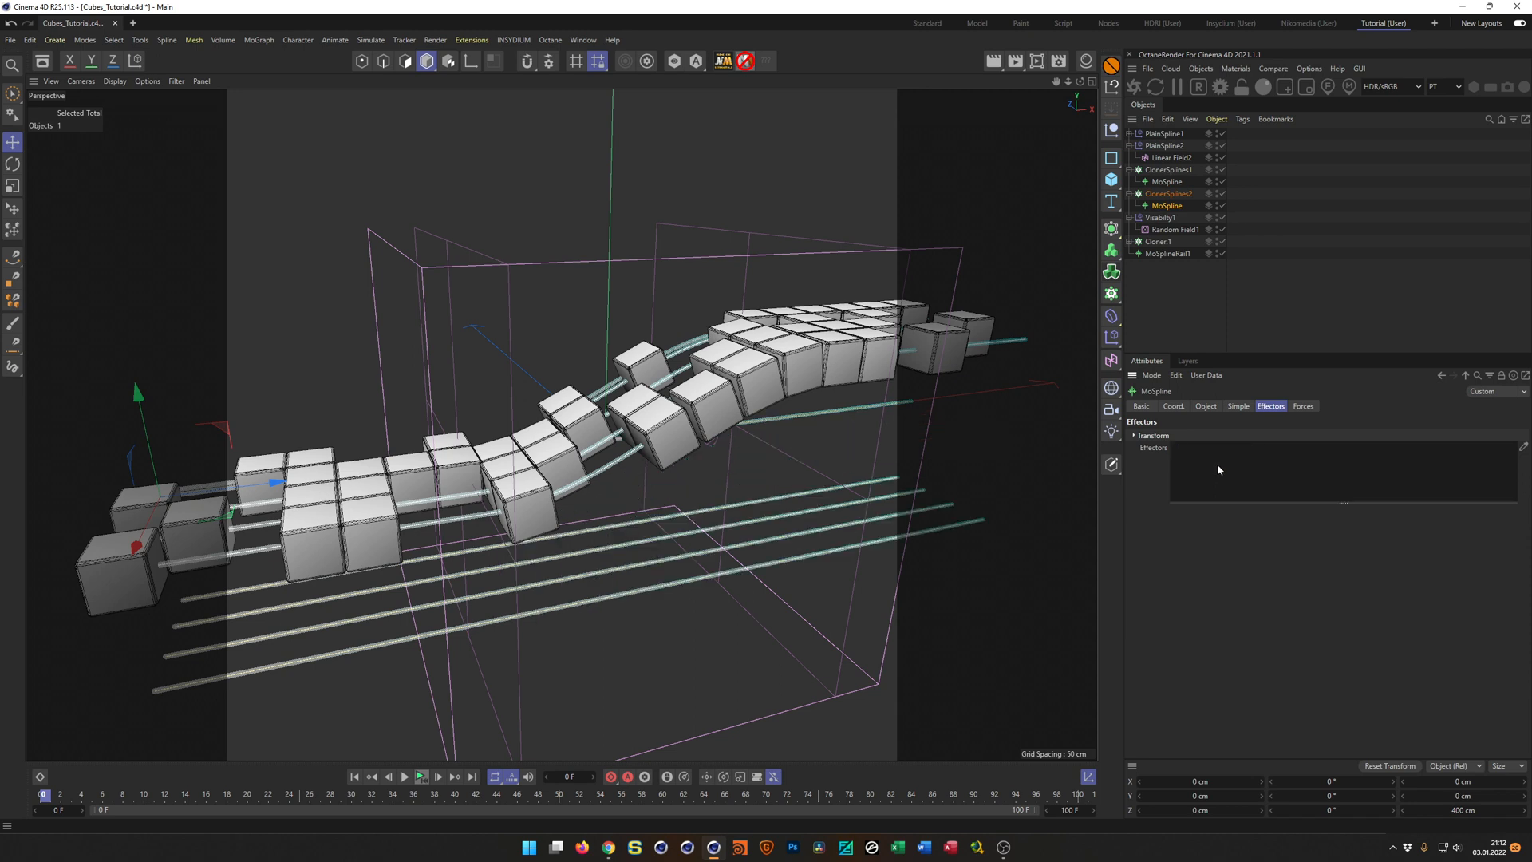
pyautogui.moveTo(1154, 148); pyautogui.dragTo(1203, 459)
pyautogui.keyDown('alt'); pyautogui.moveTo(780, 385); pyautogui.dragTo(795, 343); pyautogui.keyUp('alt')
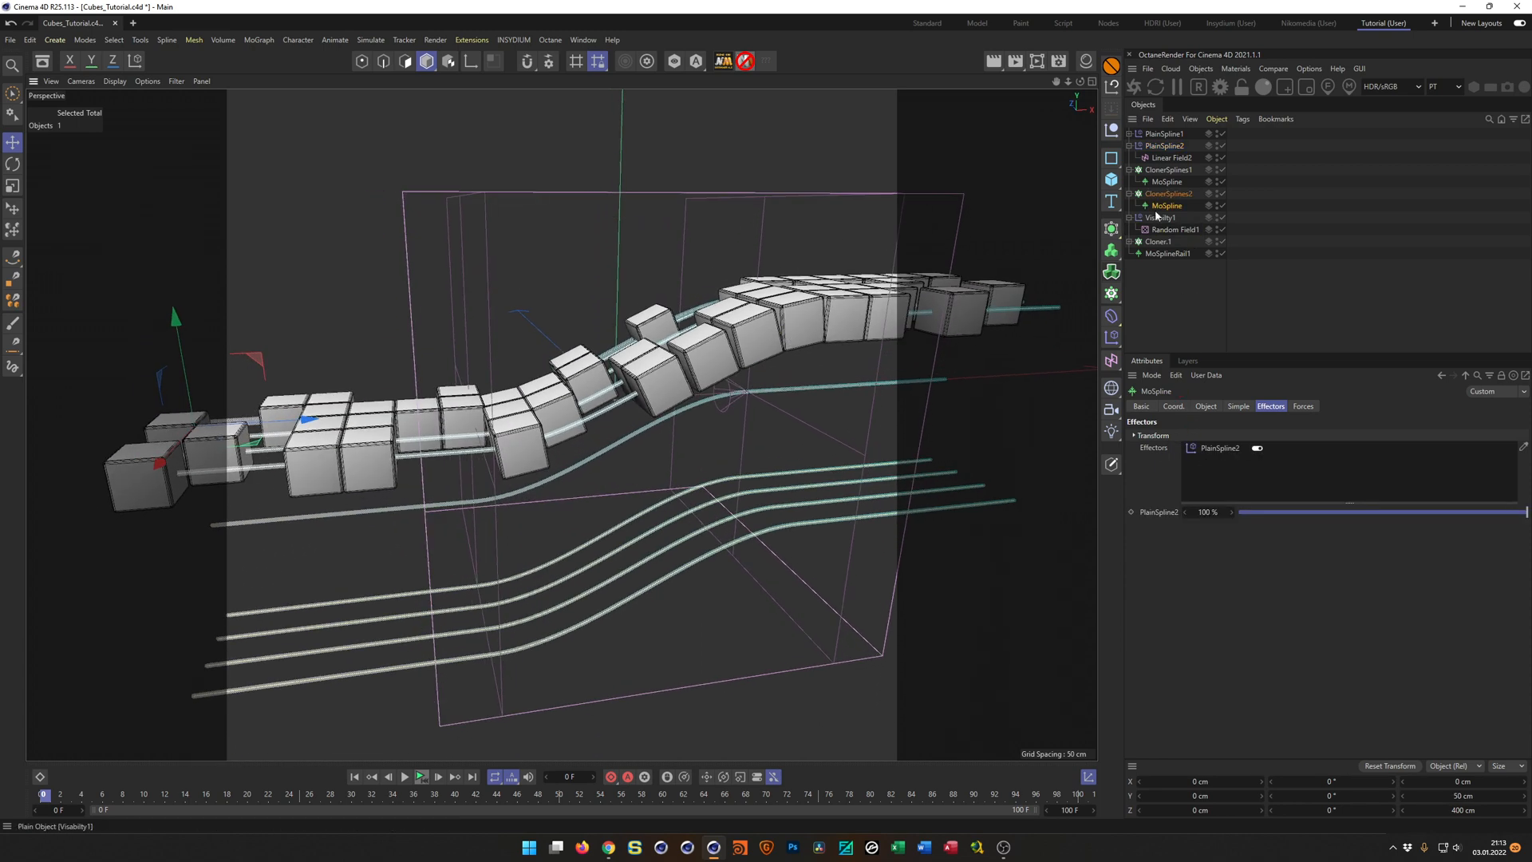
# Turn off the remapping inversion of Linear Field2 in PlainSpline2 and inspect how both spline sets bend.
pyautogui.click(1166, 147)
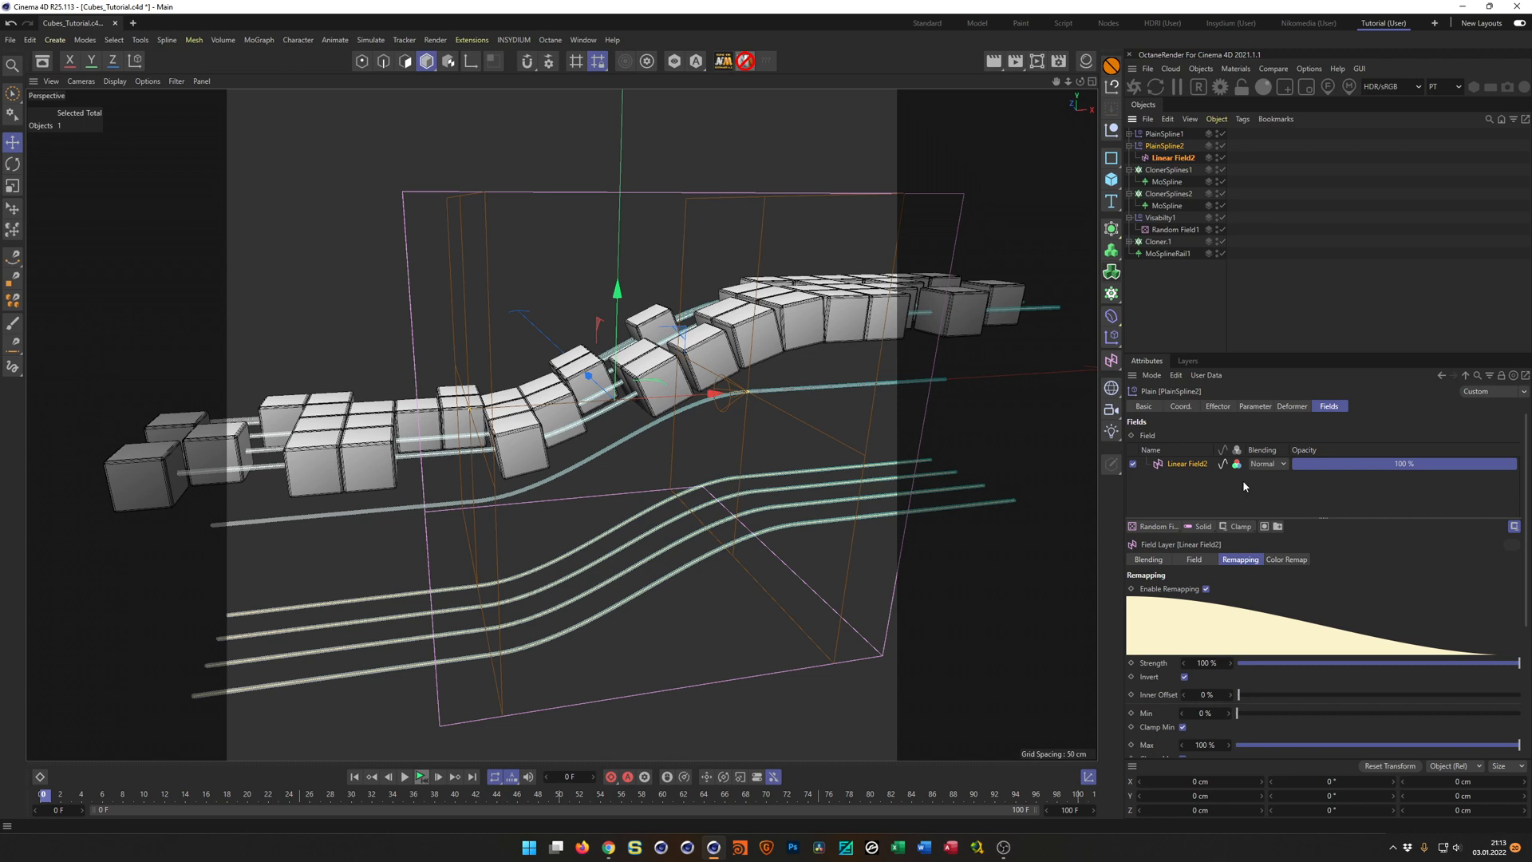
pyautogui.click(1186, 677)
pyautogui.click(1186, 676)
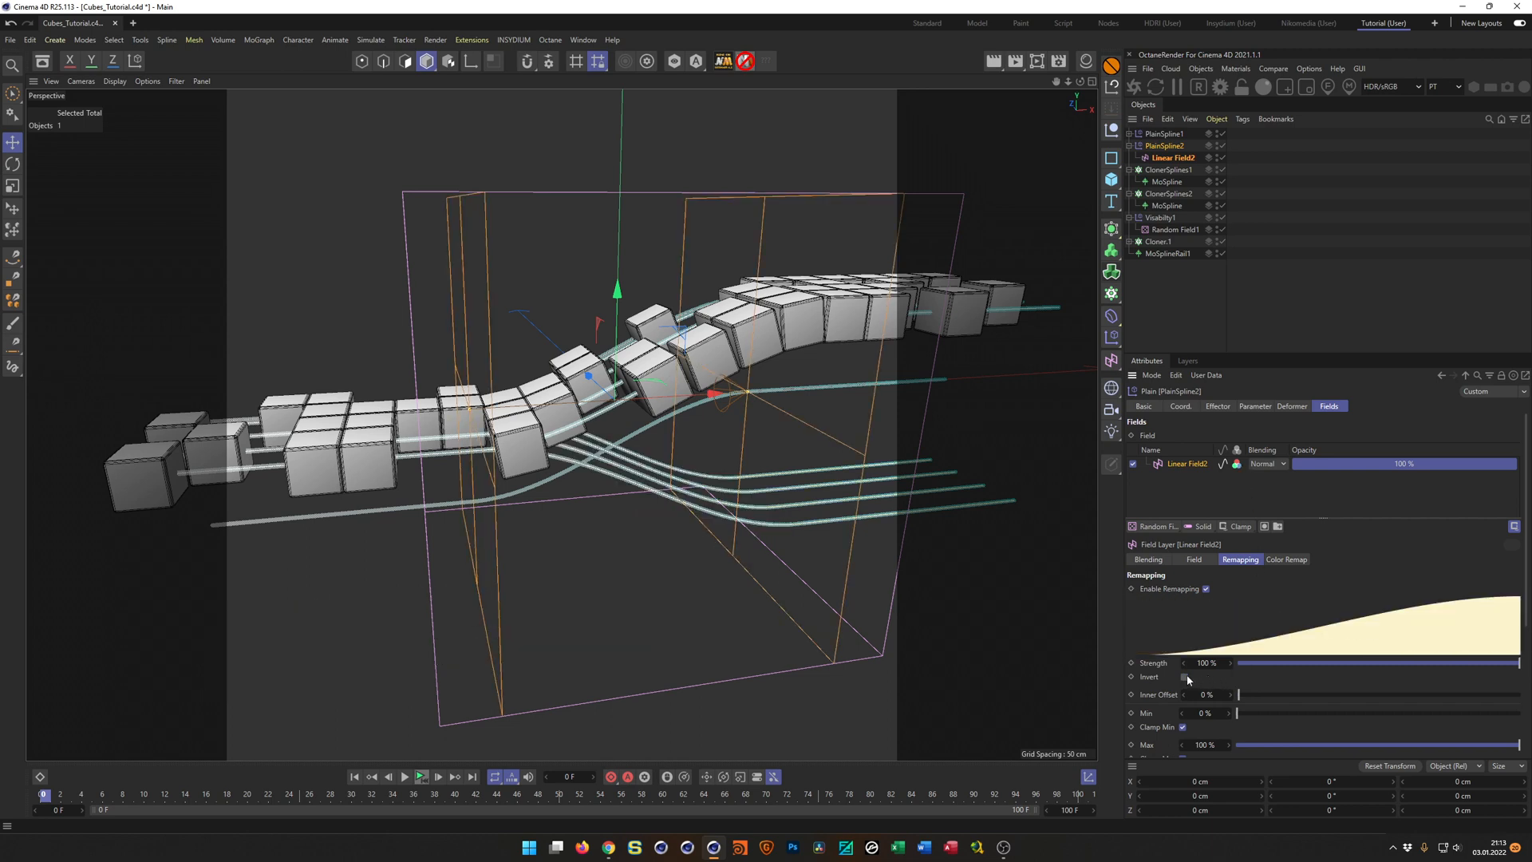
pyautogui.keyDown('alt'); pyautogui.moveTo(790, 306); pyautogui.dragTo(741, 395); pyautogui.keyUp('alt')
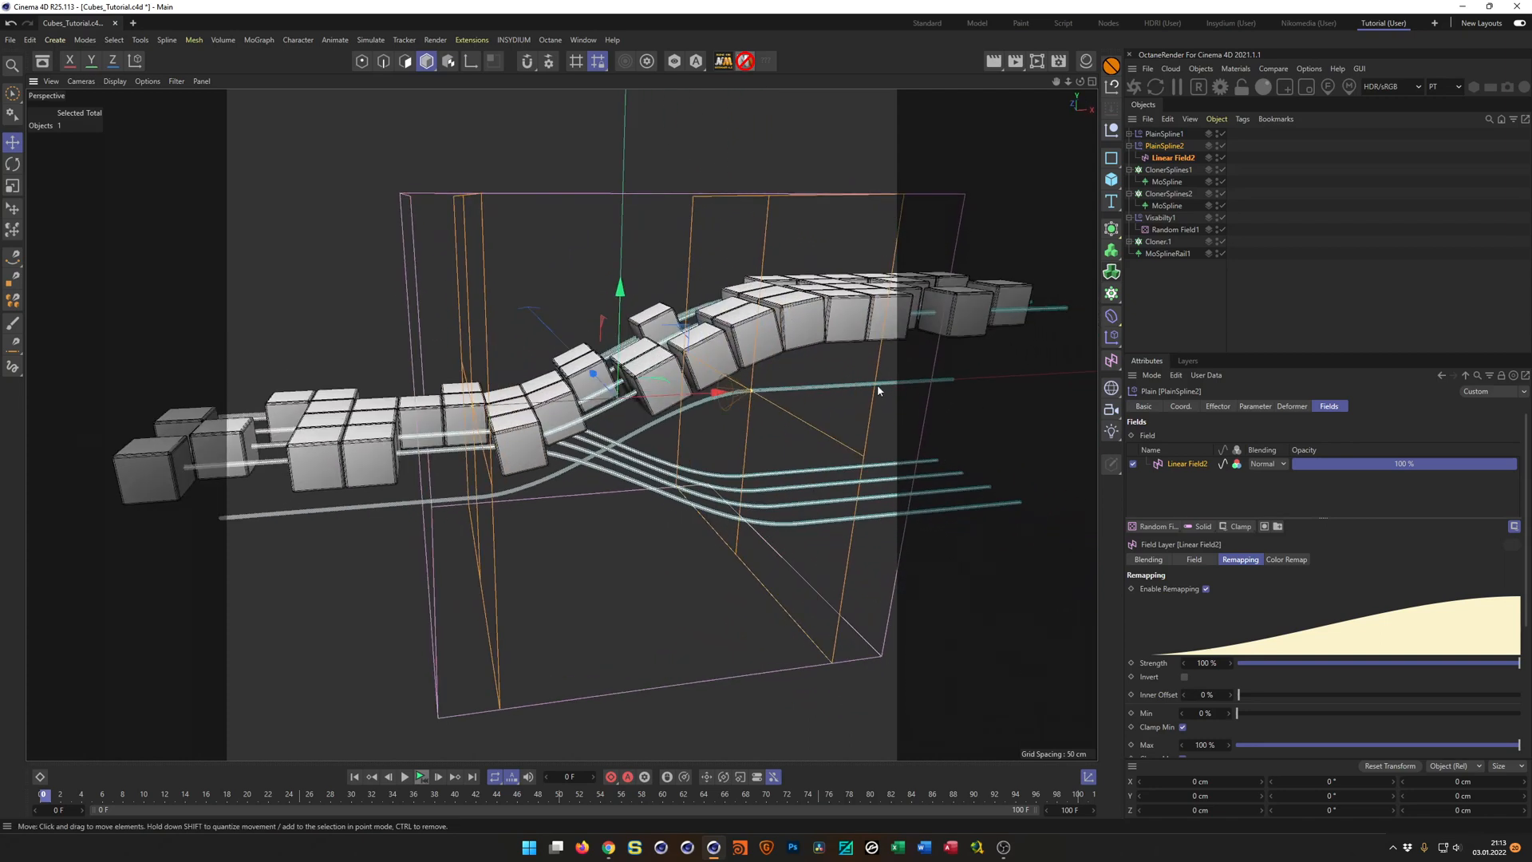
pyautogui.keyDown('alt'); pyautogui.moveTo(853, 391); pyautogui.dragTo(860, 395); pyautogui.keyUp('alt')
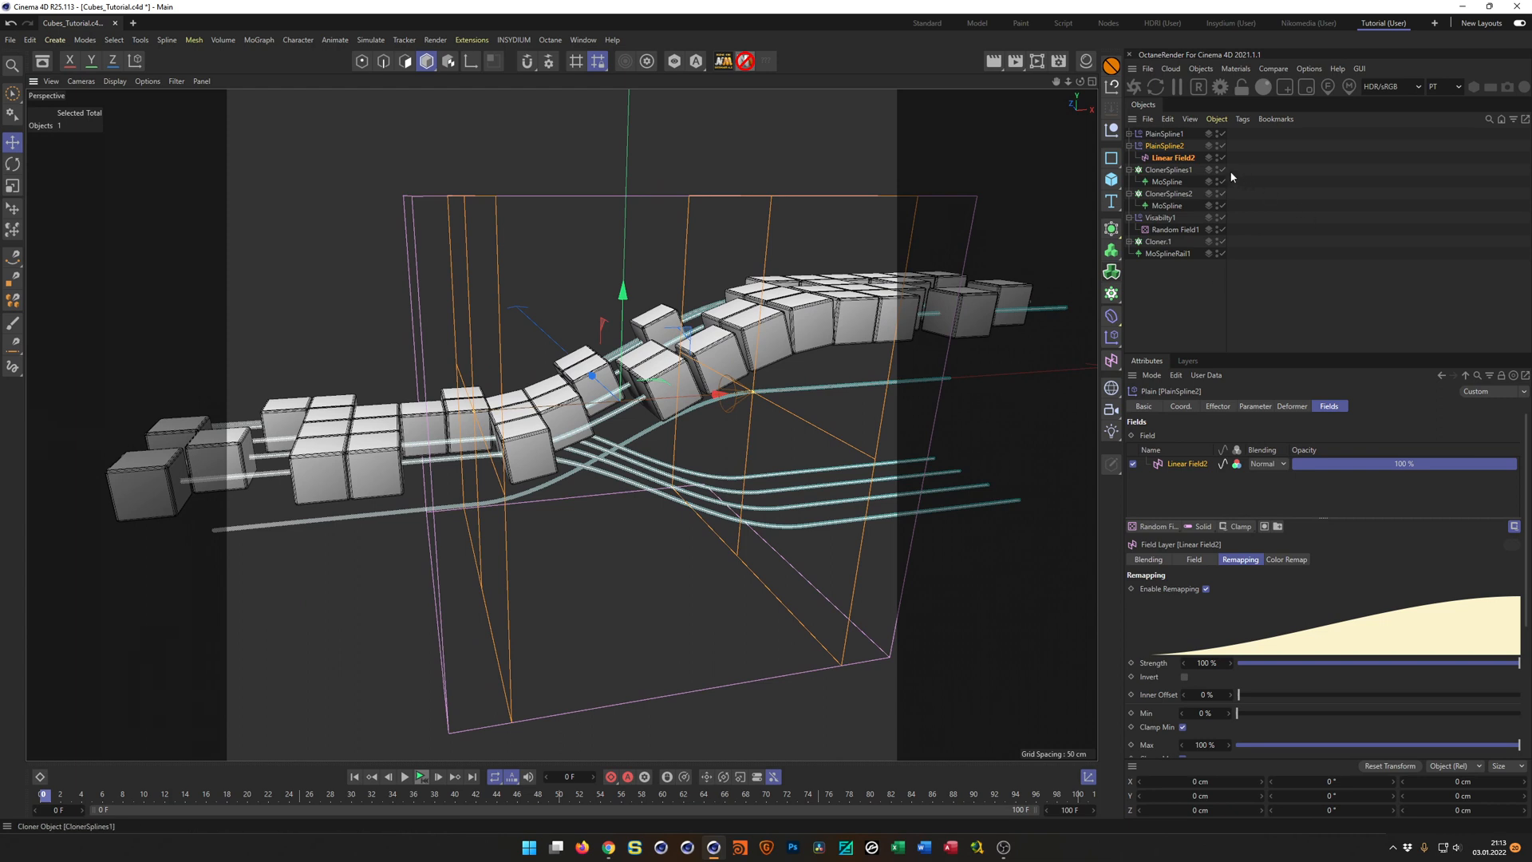
# Toggle the ClonerSplines2 cloner off and on as a check and hide MoSplineRail1.
pyautogui.click(1225, 195)
pyautogui.click(1224, 195)
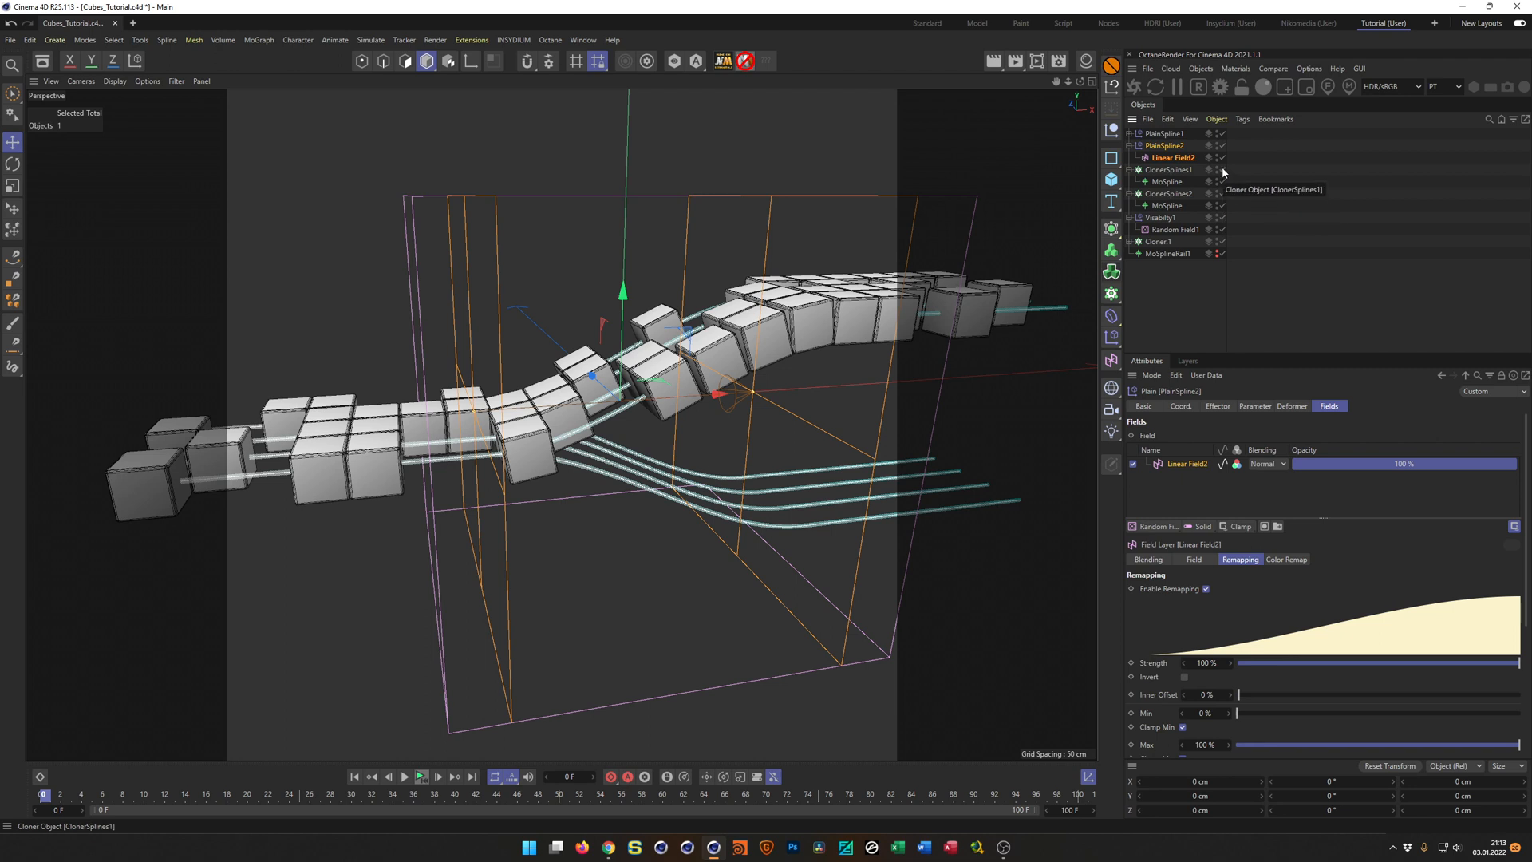
pyautogui.keyDown('alt'); pyautogui.moveTo(749, 475); pyautogui.dragTo(746, 527); pyautogui.keyUp('alt')
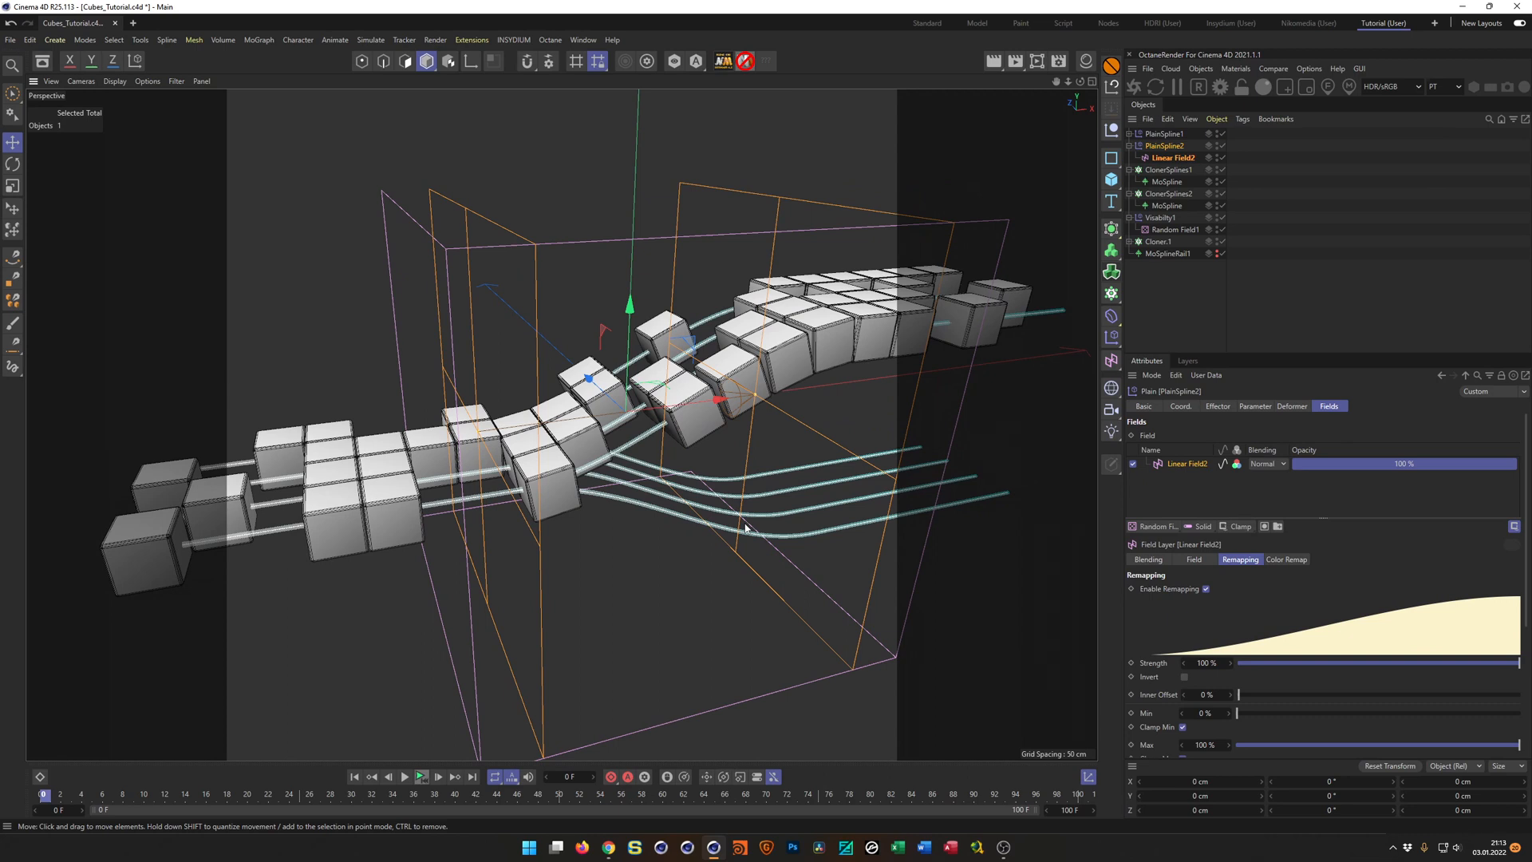
# Copy the MoSpline from ClonerSplines2 to the end of the object hierarchy and rename the copy as MoSplineRail2.
pyautogui.click(1129, 146)
pyautogui.click(1130, 158)
pyautogui.moveTo(1165, 187); pyautogui.dragTo(1166, 242)
pyautogui.doubleClick(1166, 242)
pyautogui.press('Right')
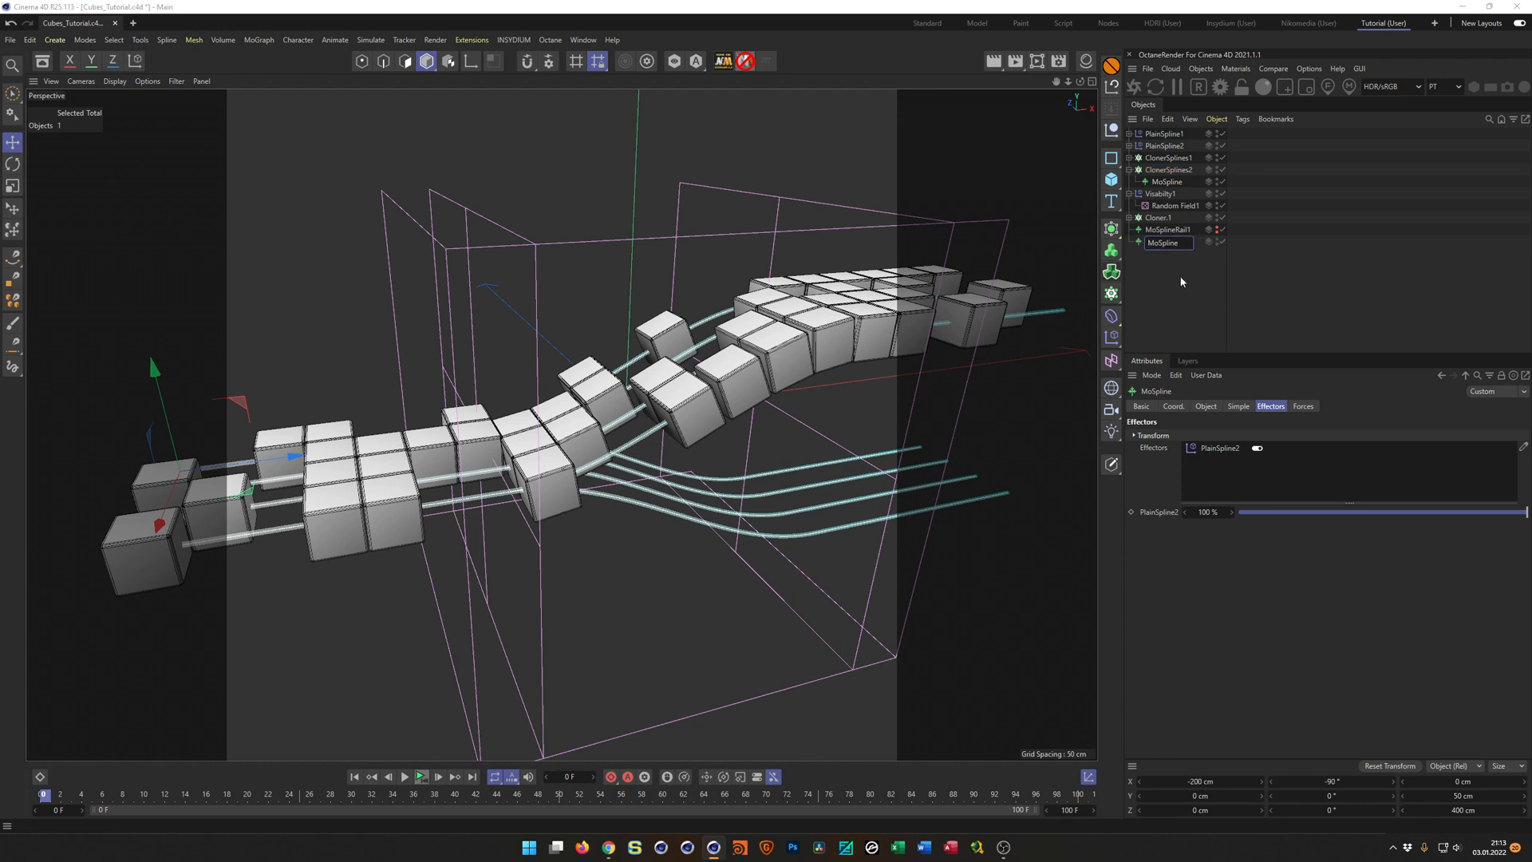
pyautogui.write('Rail2')
pyautogui.press('Return')
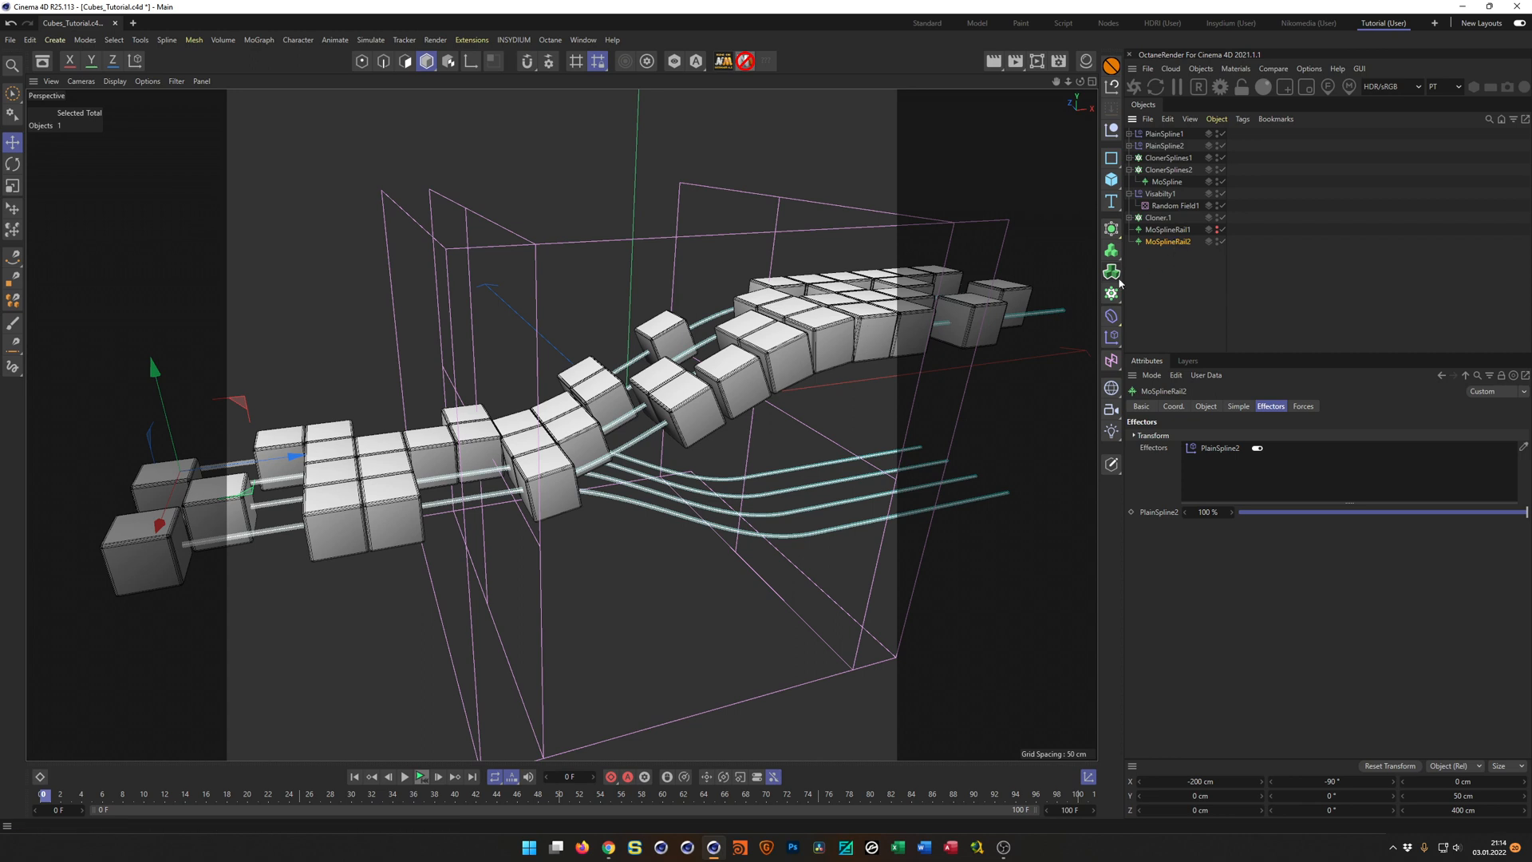
# Move MoSplineRail2 to about 17 cm on Z and hide it, tidying the expanded hierarchies.
pyautogui.moveTo(158, 527); pyautogui.dragTo(161, 503)
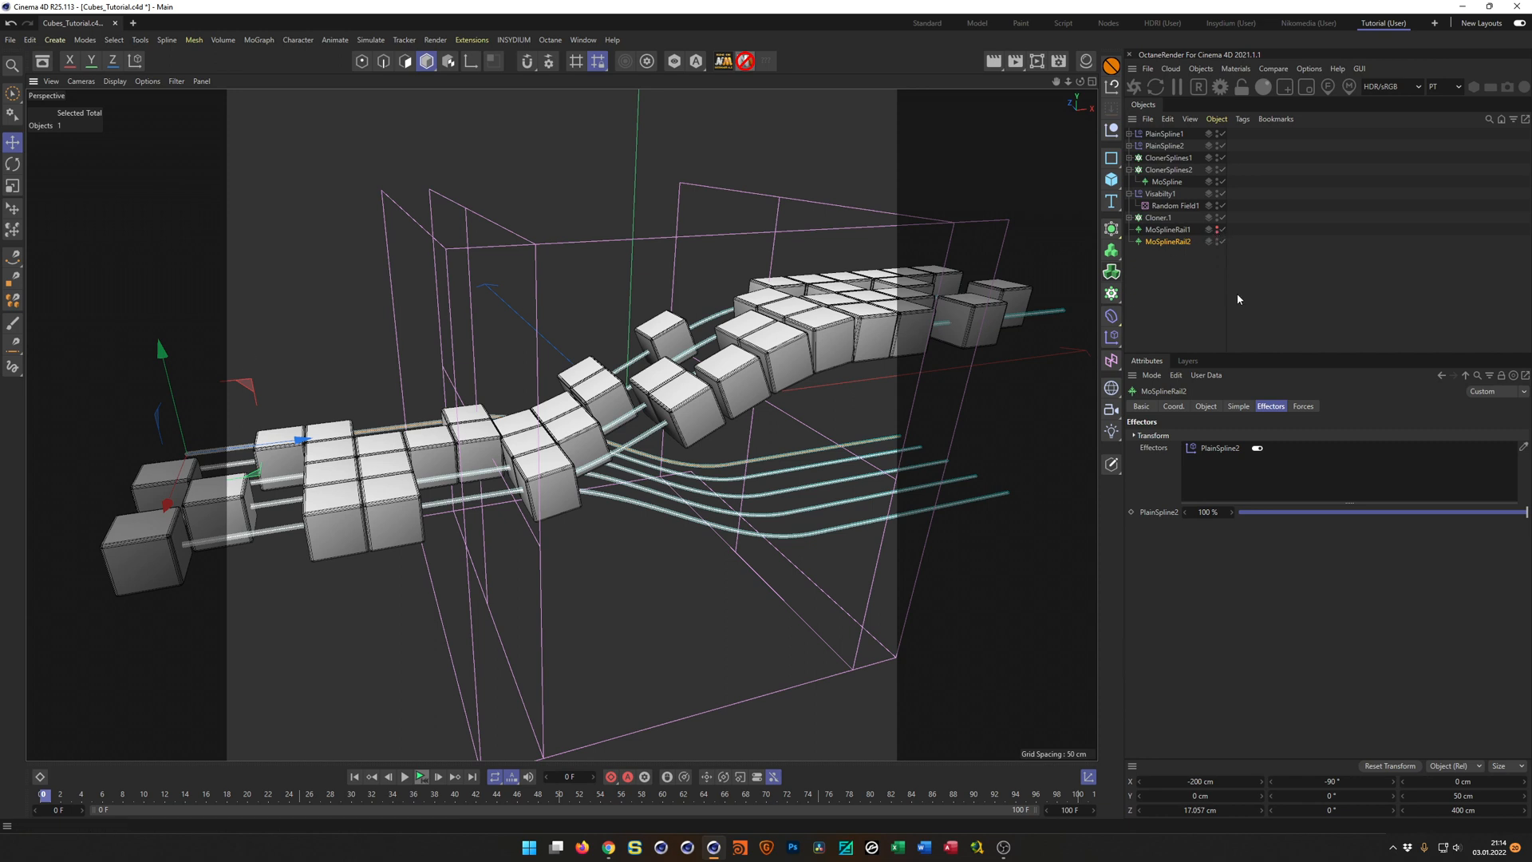
pyautogui.click(1217, 240)
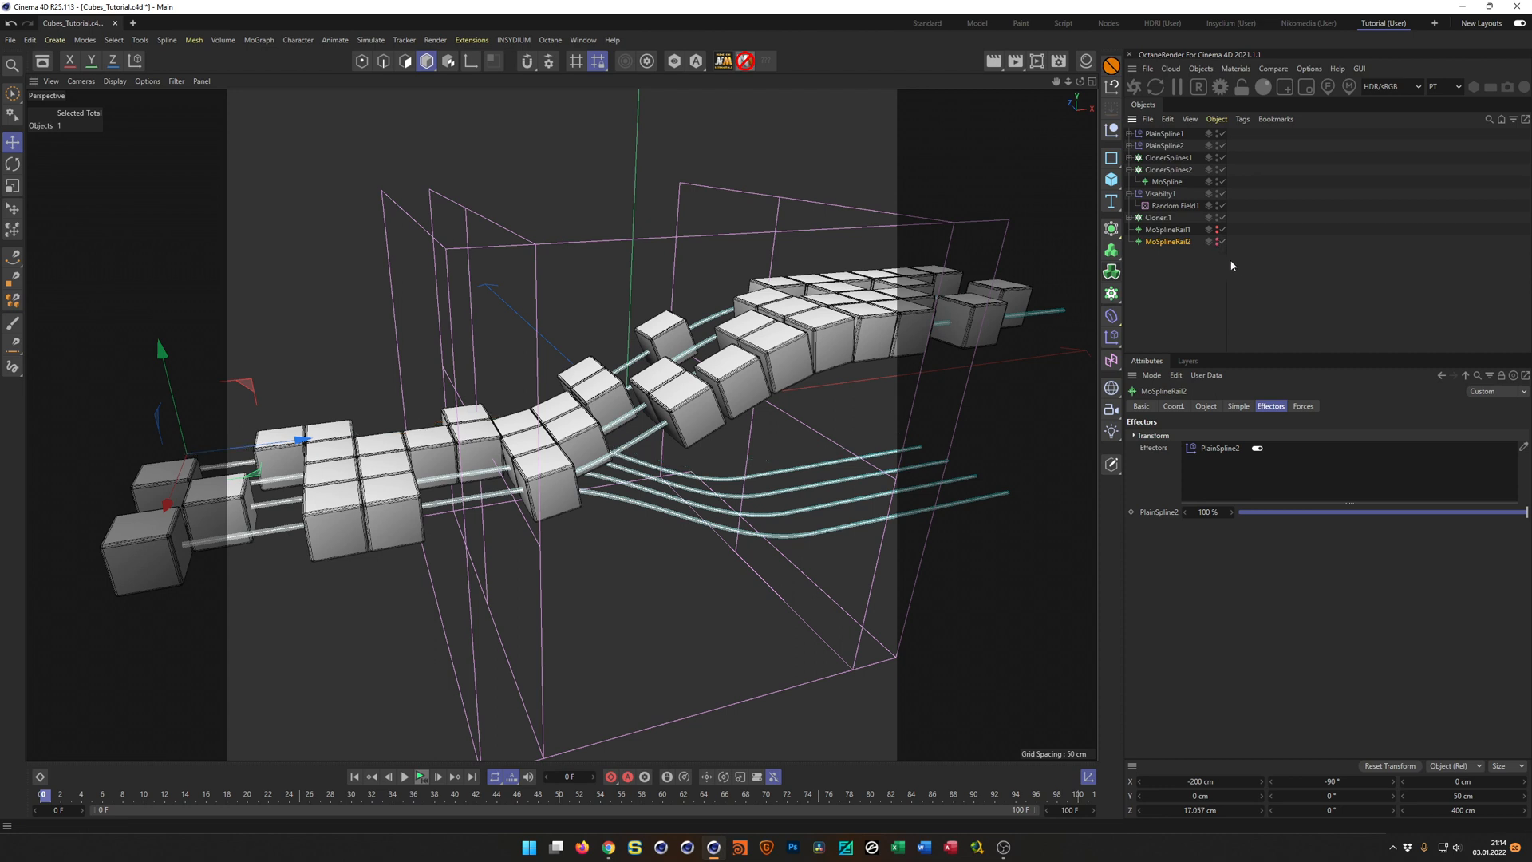
pyautogui.click(1129, 170)
pyautogui.click(1130, 182)
# Duplicate the Cloner.1 cube cloner and rename the copy as Cloner.2.
pyautogui.click(1130, 194)
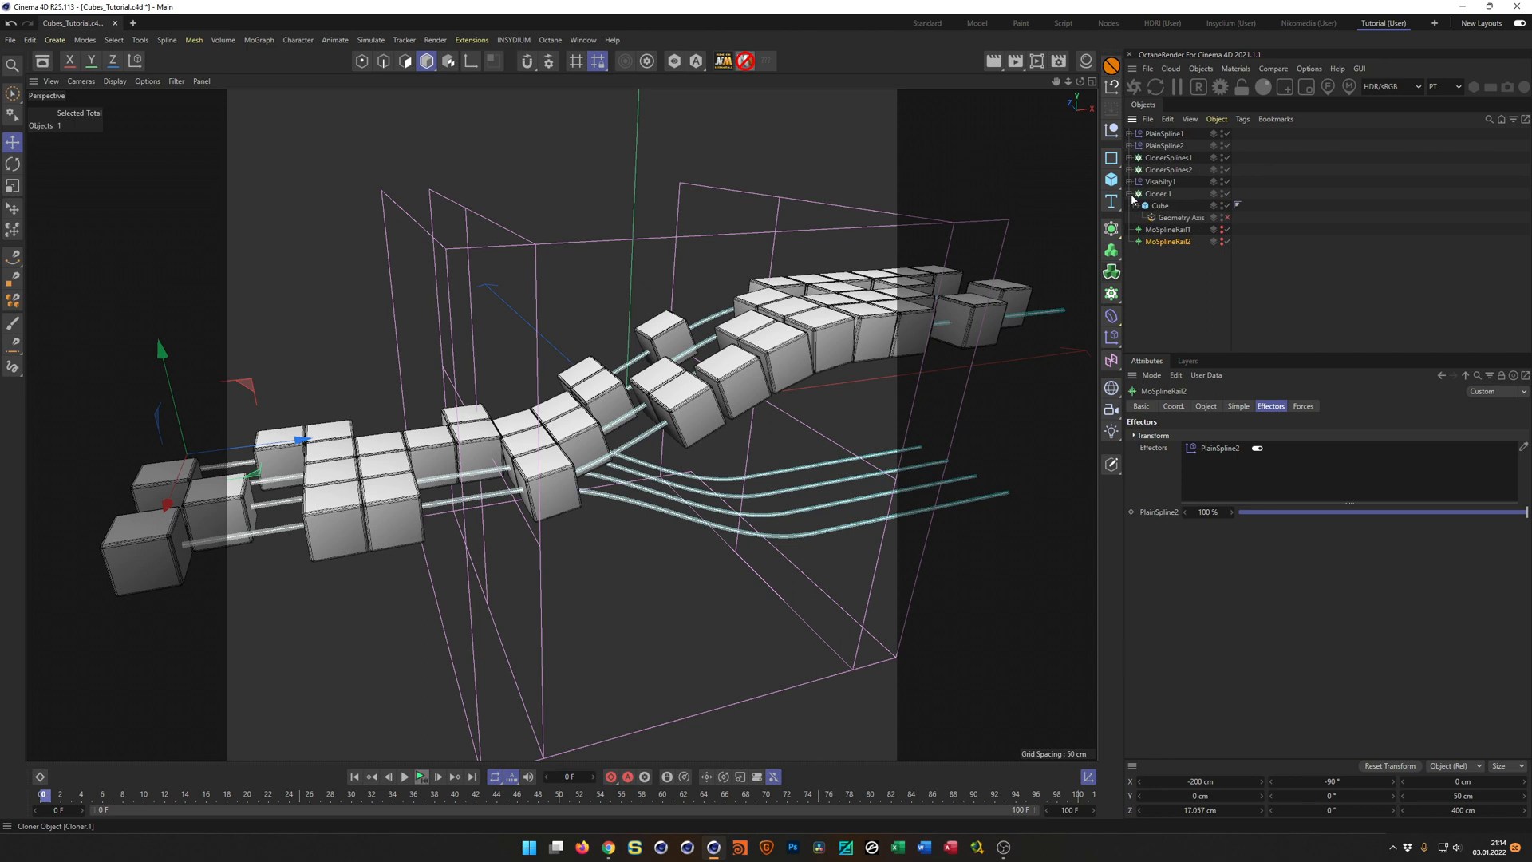
pyautogui.click(1139, 194)
pyautogui.click(1130, 193)
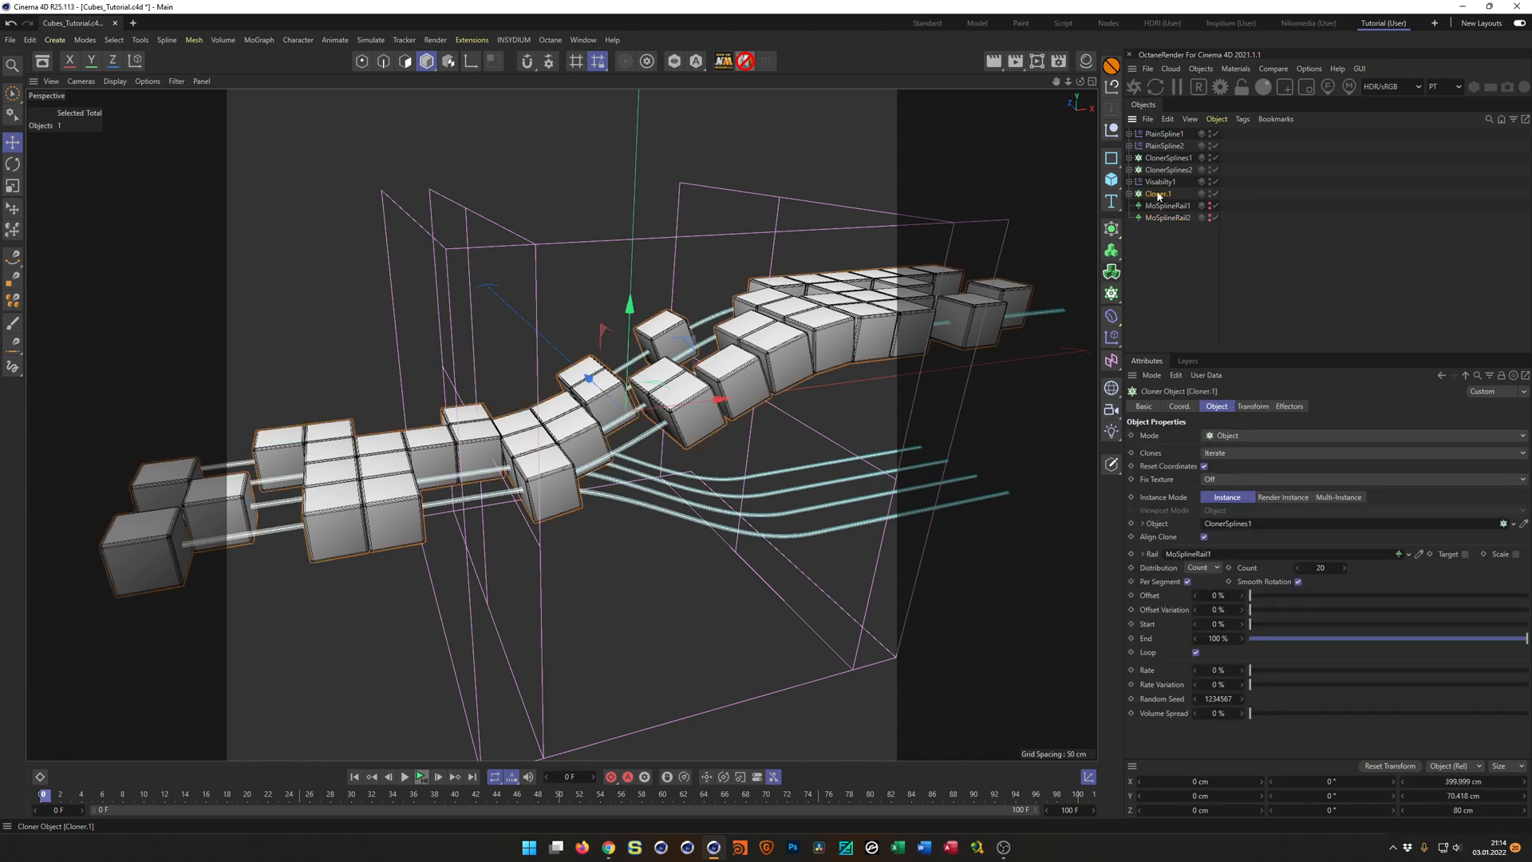
pyautogui.keyDown('ctrl'); pyautogui.moveTo(1161, 197); pyautogui.dragTo(1160, 210); pyautogui.keyUp('ctrl')
pyautogui.doubleClick(1160, 209)
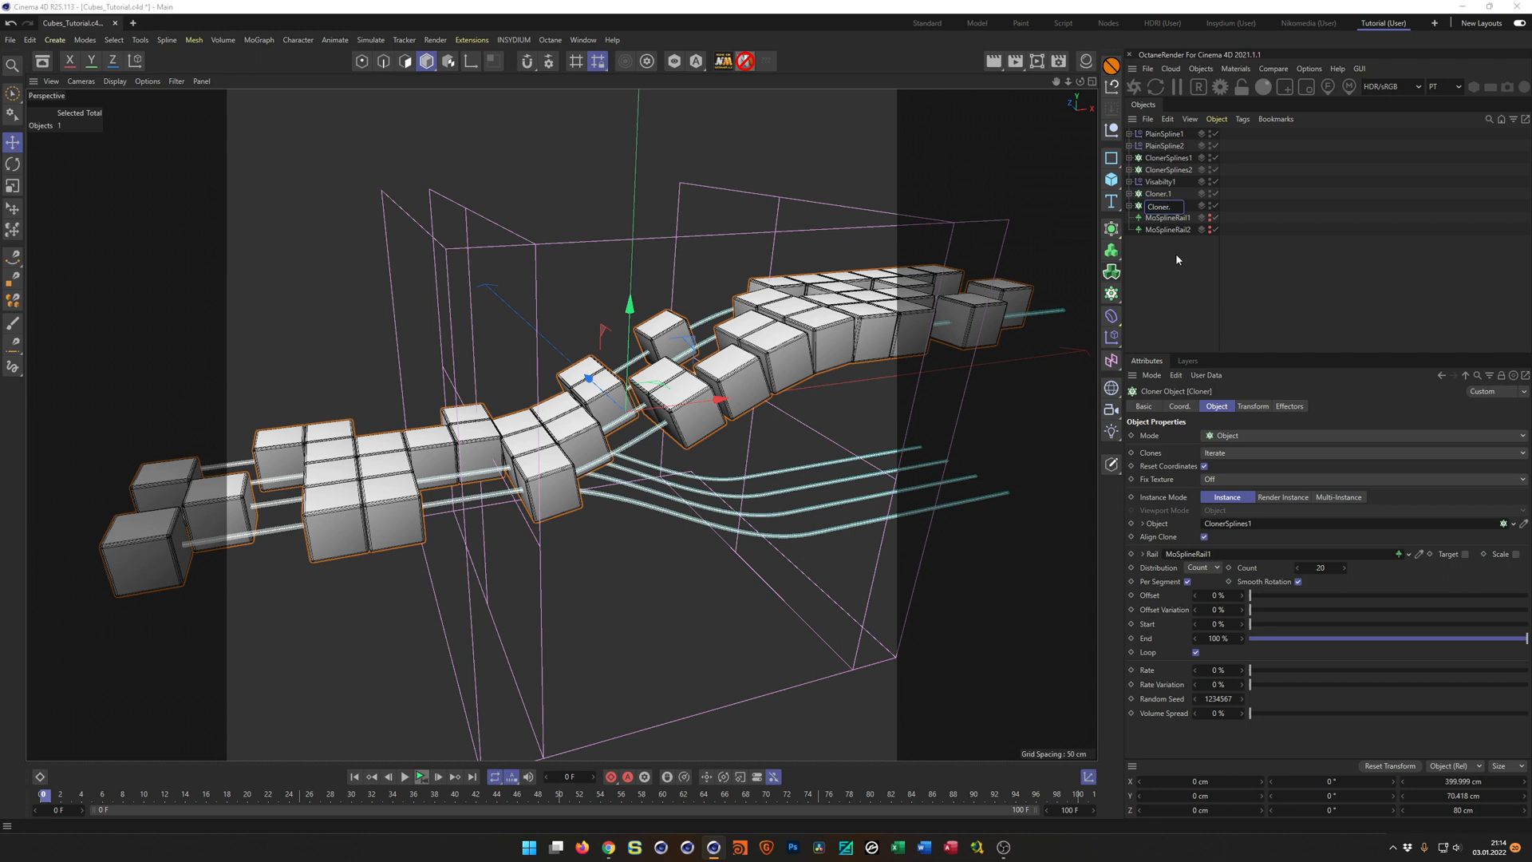
pyautogui.press('Return')
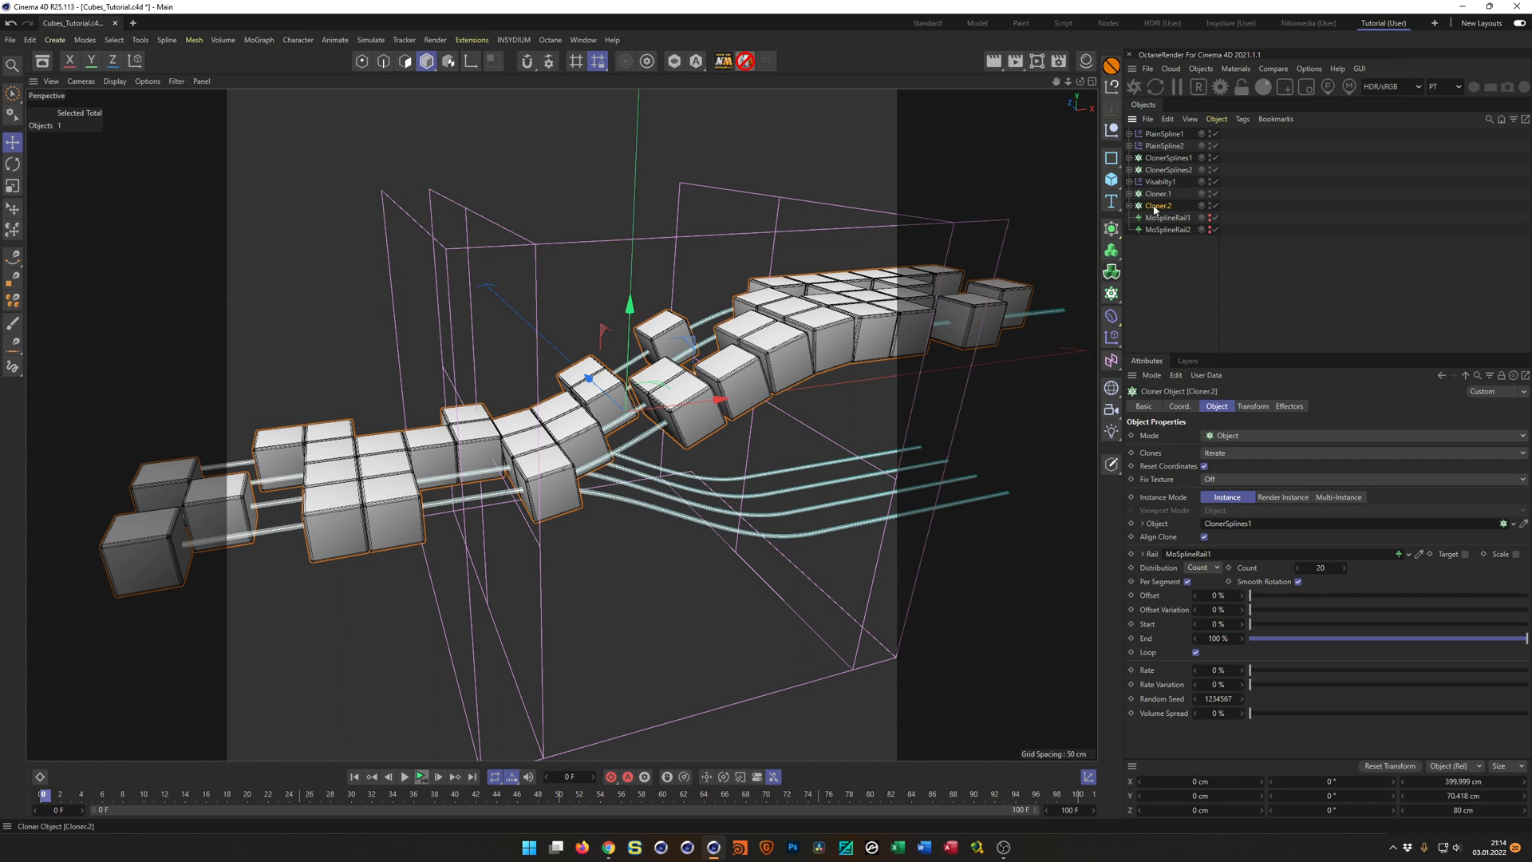
# Check Cloner.2's effectors, and duplicate the Visabilty1 Plain effector as Visabilty2.
pyautogui.click(1291, 407)
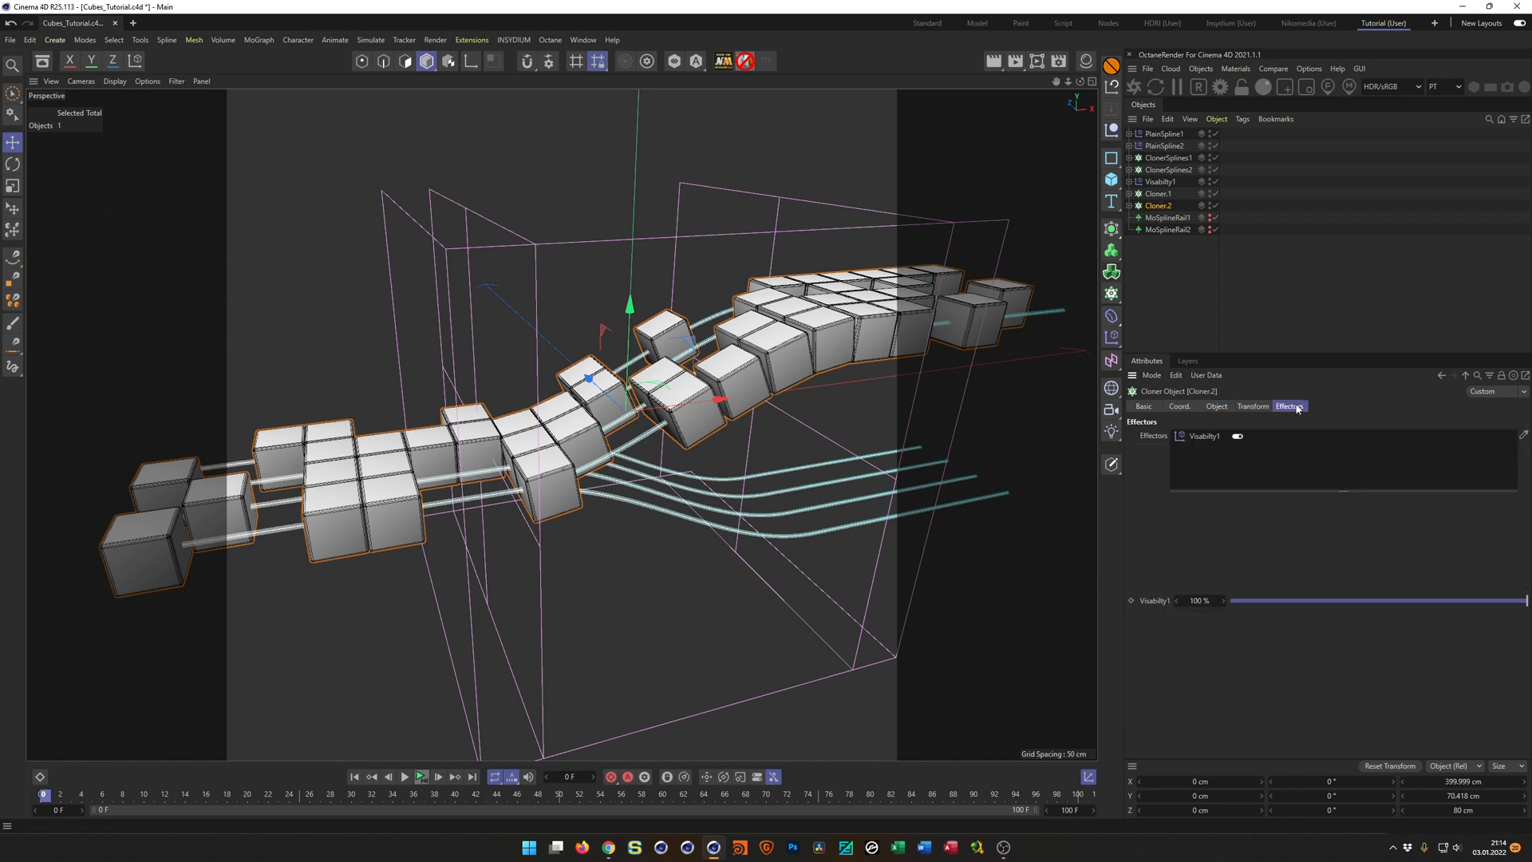
pyautogui.click(1162, 183)
pyautogui.keyDown('ctrl'); pyautogui.moveTo(1161, 187); pyautogui.dragTo(1166, 198); pyautogui.keyUp('ctrl')
pyautogui.doubleClick(1167, 194)
pyautogui.press('Right')
pyautogui.hotkey('shift', 'Left')
pyautogui.hotkey('shift', 'Left')
pyautogui.hotkey('shift', 'Left')
pyautogui.write('2')
pyautogui.press('Return')
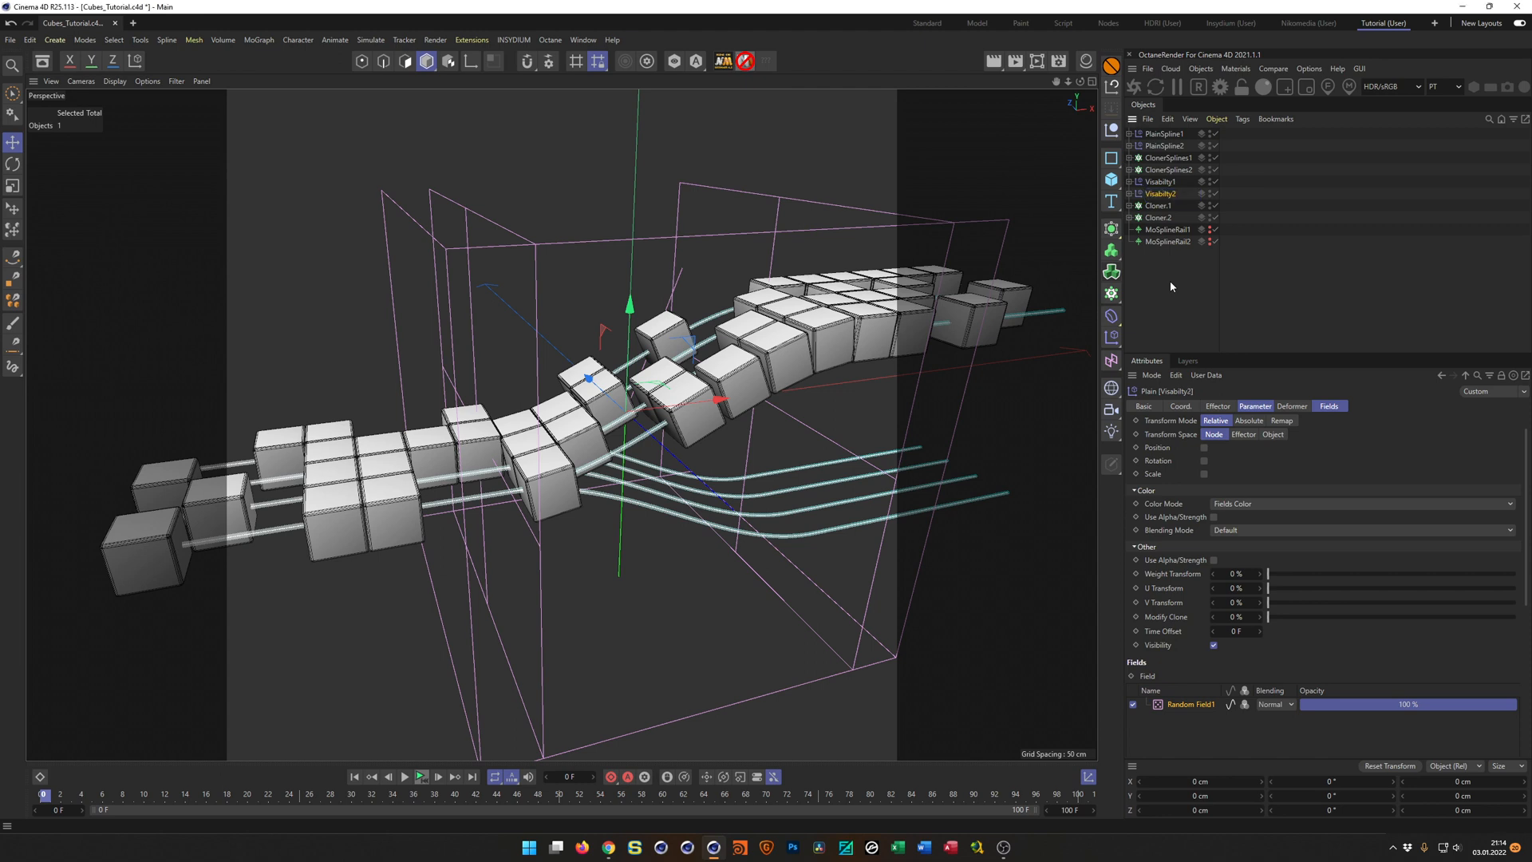
# Rename the random field under Visabilty2 as Random Field2.
pyautogui.click(1131, 194)
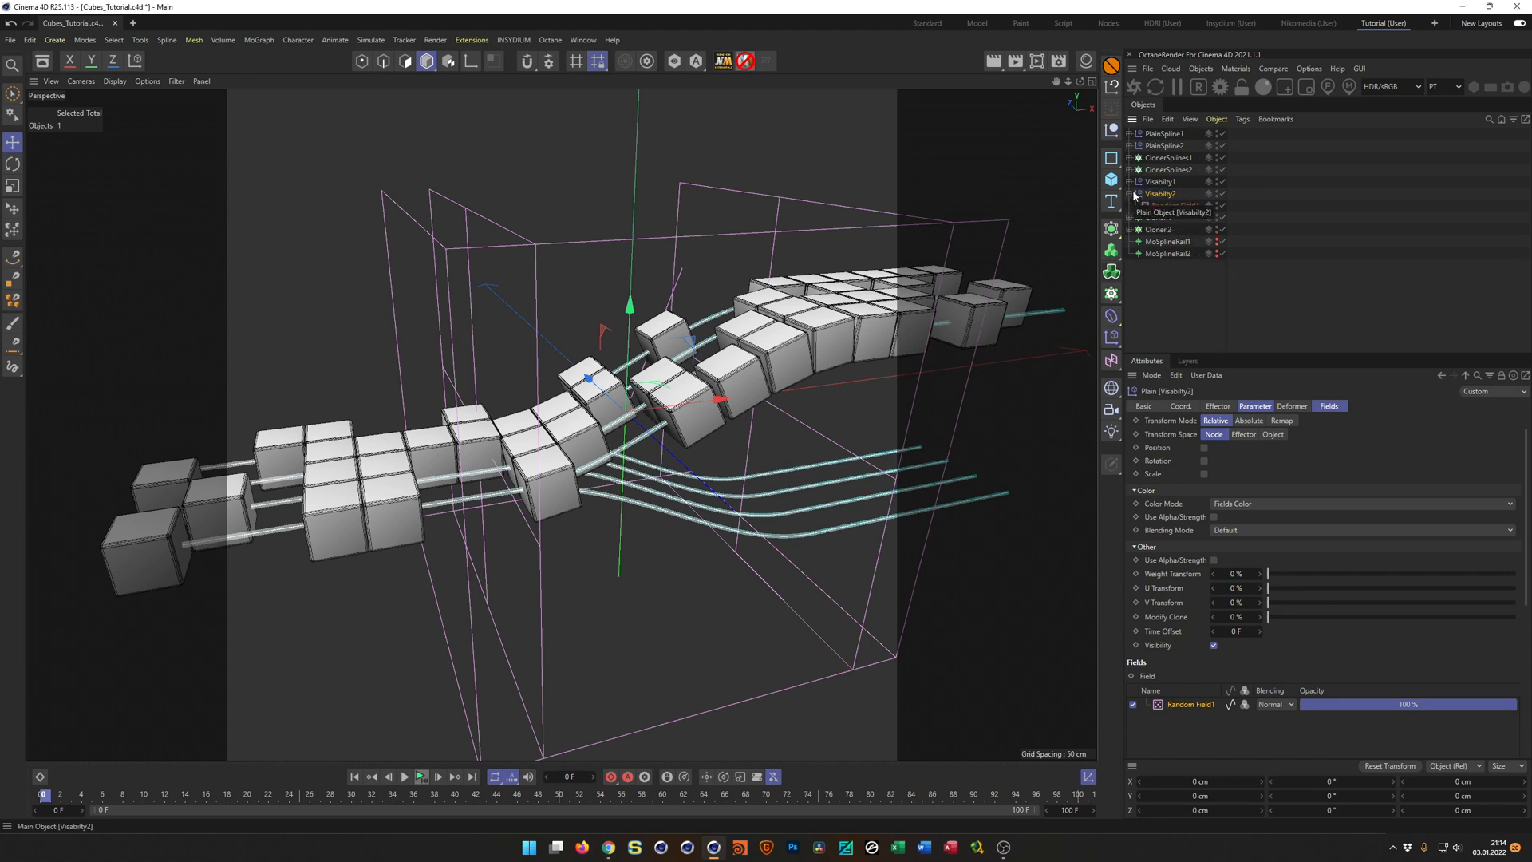
pyautogui.doubleClick(1179, 206)
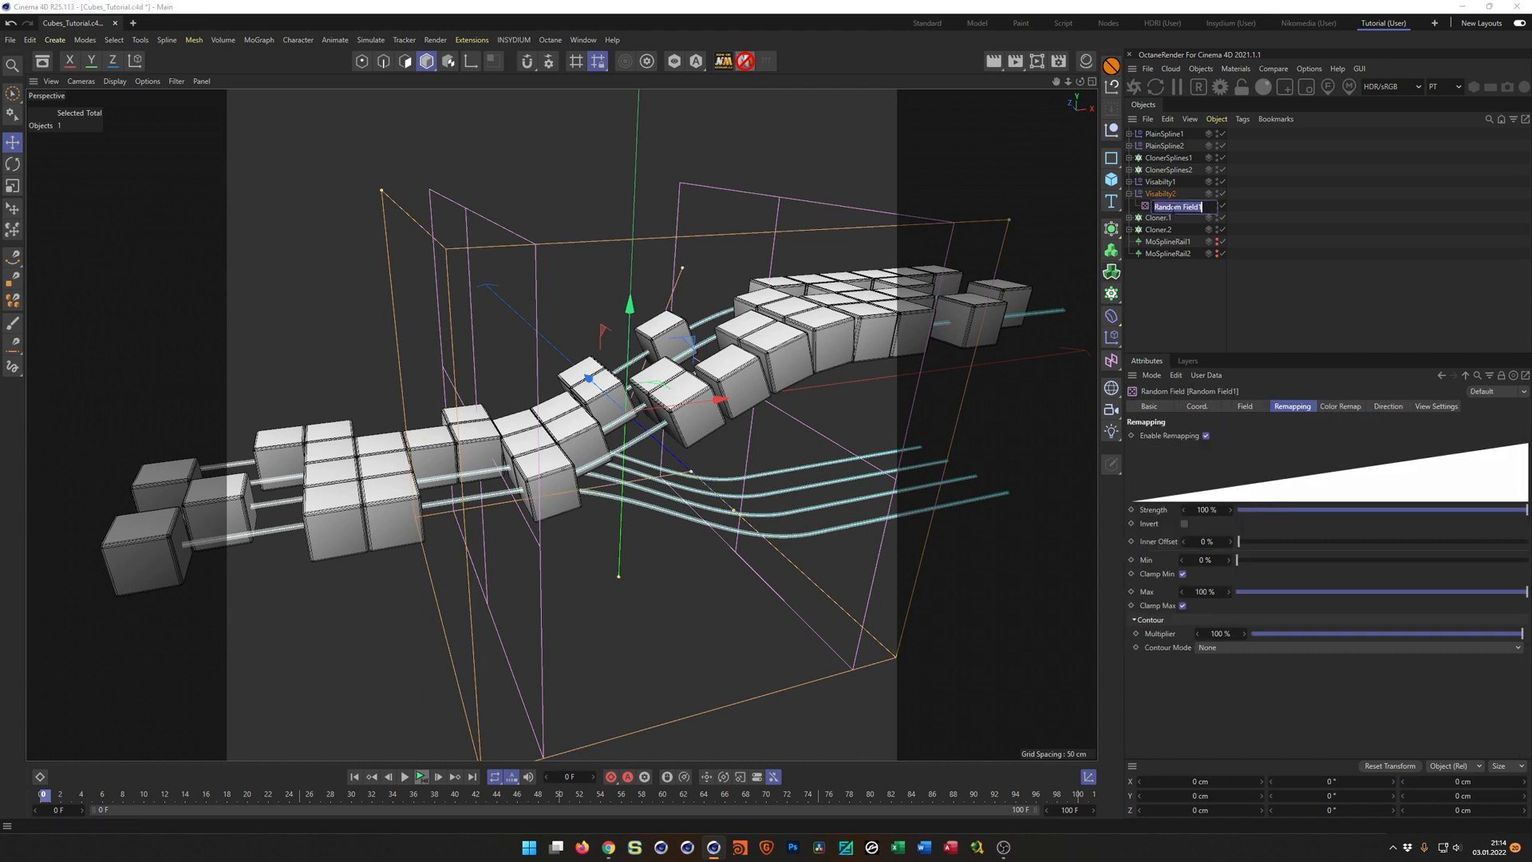
pyautogui.press('Right')
pyautogui.hotkey('shift', 'Left')
pyautogui.write('2')
pyautogui.press('Return')
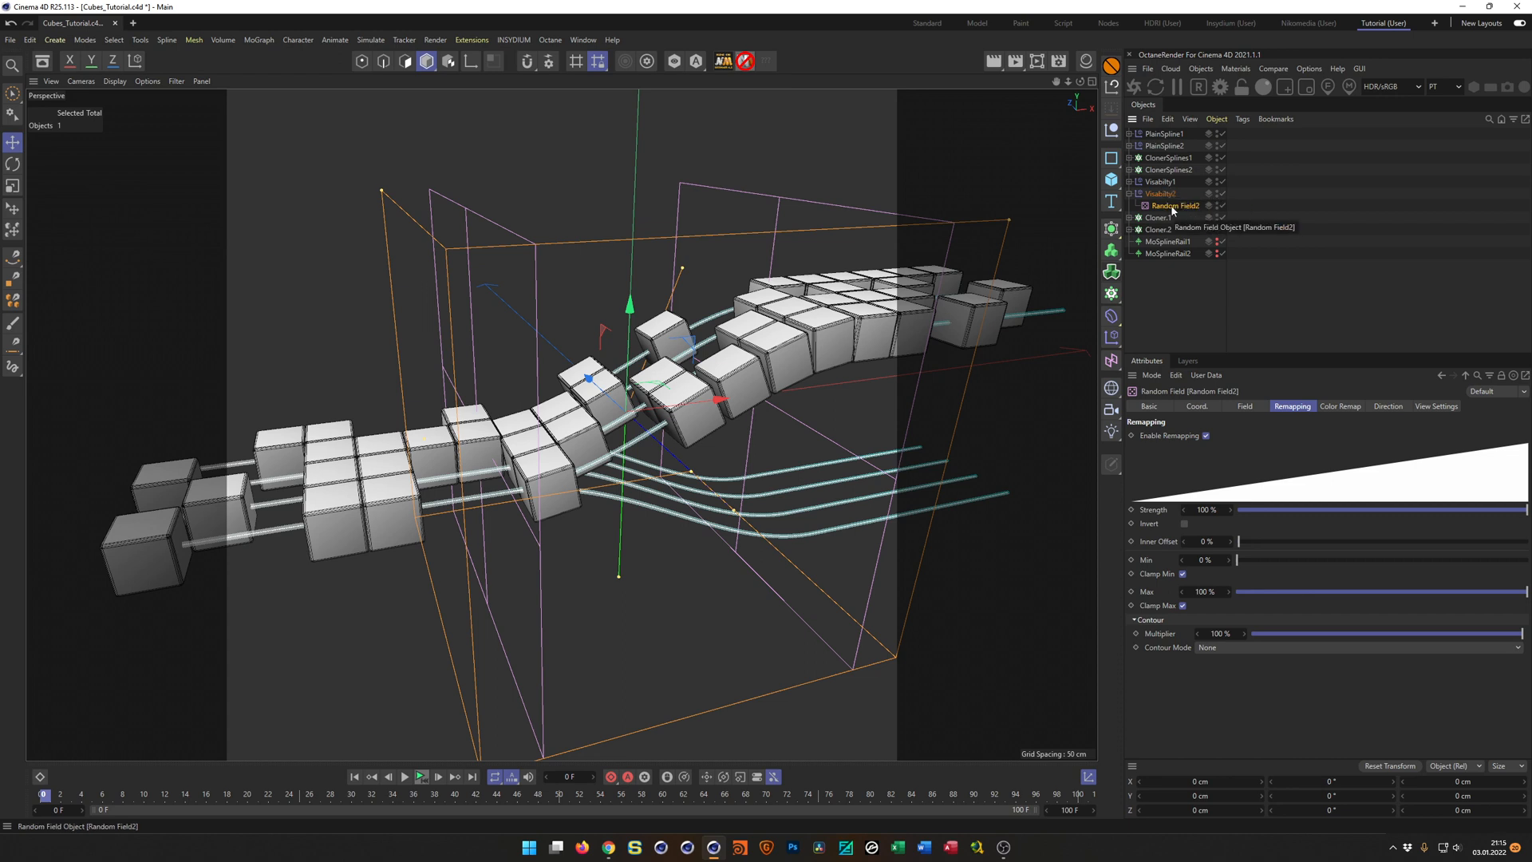
# Delete the random field under Visabilty2 and add Visabilty1's Random Field1 to Visabilty2's field list instead.
pyautogui.press('Delete')
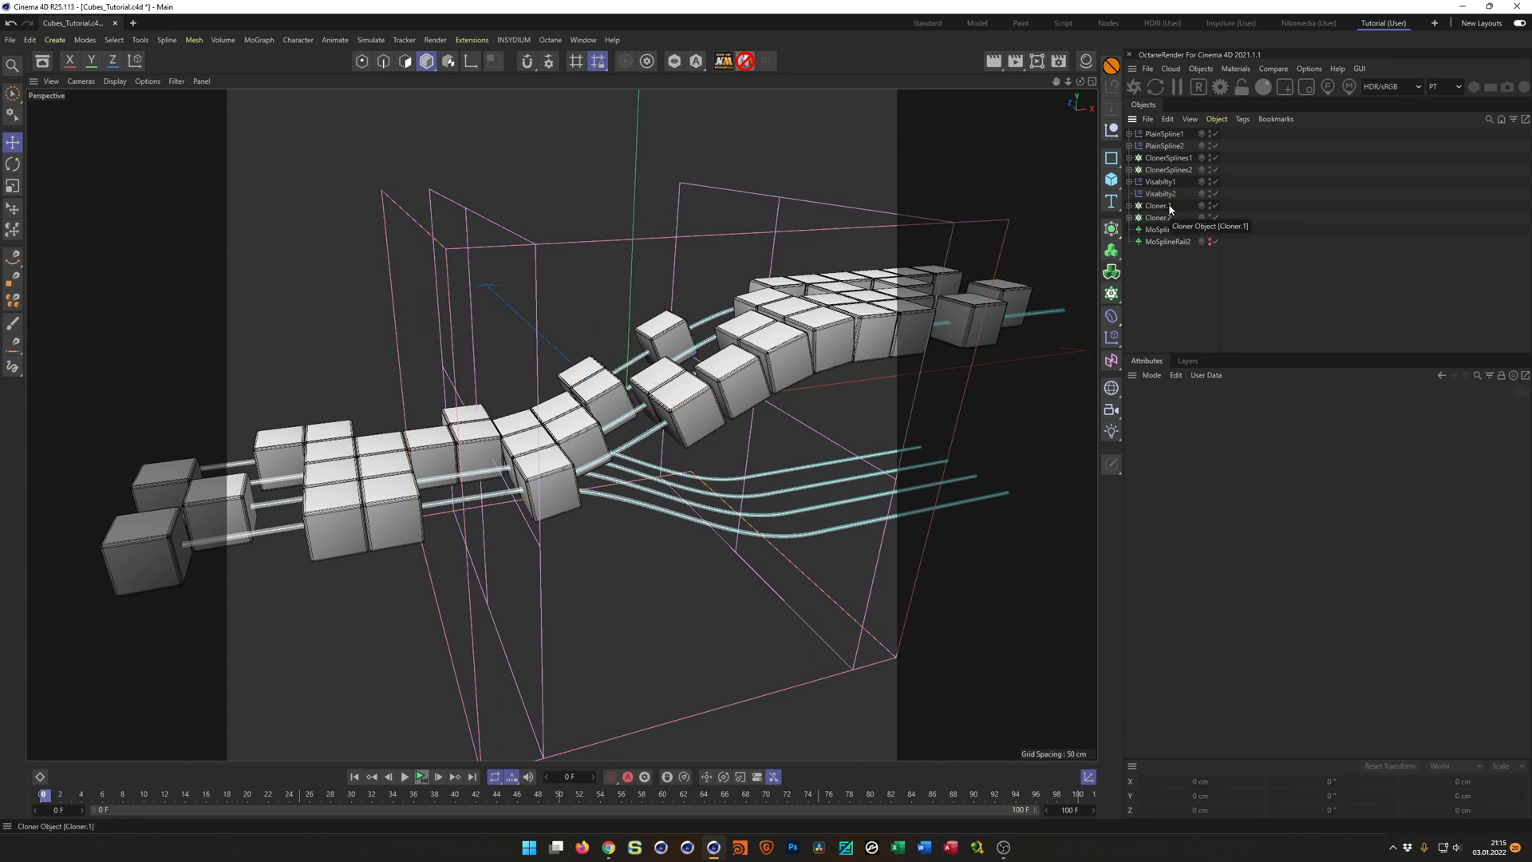
pyautogui.click(1161, 194)
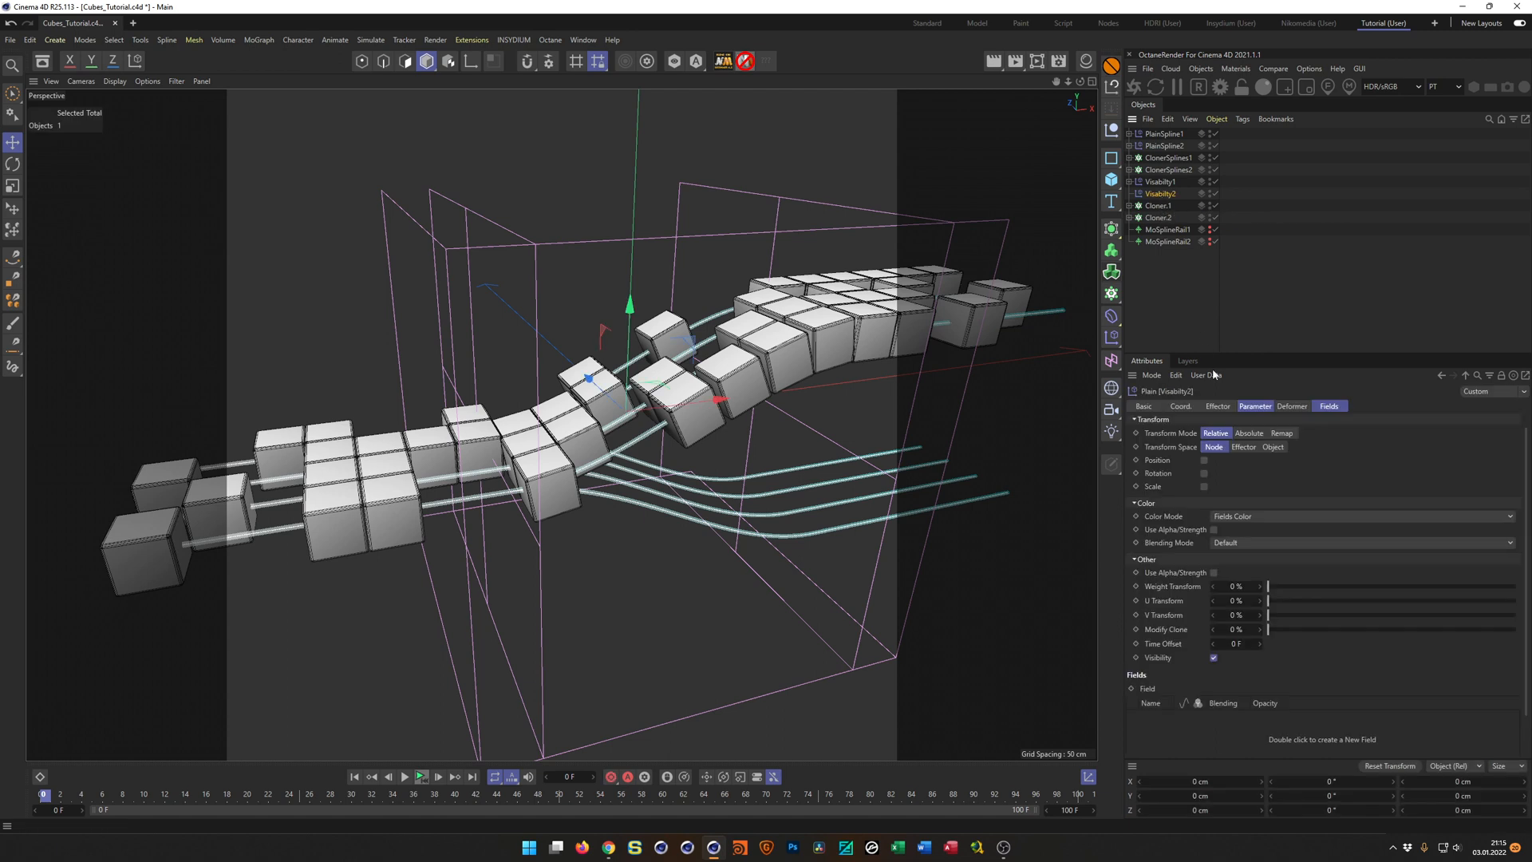
pyautogui.click(1328, 407)
pyautogui.click(1130, 181)
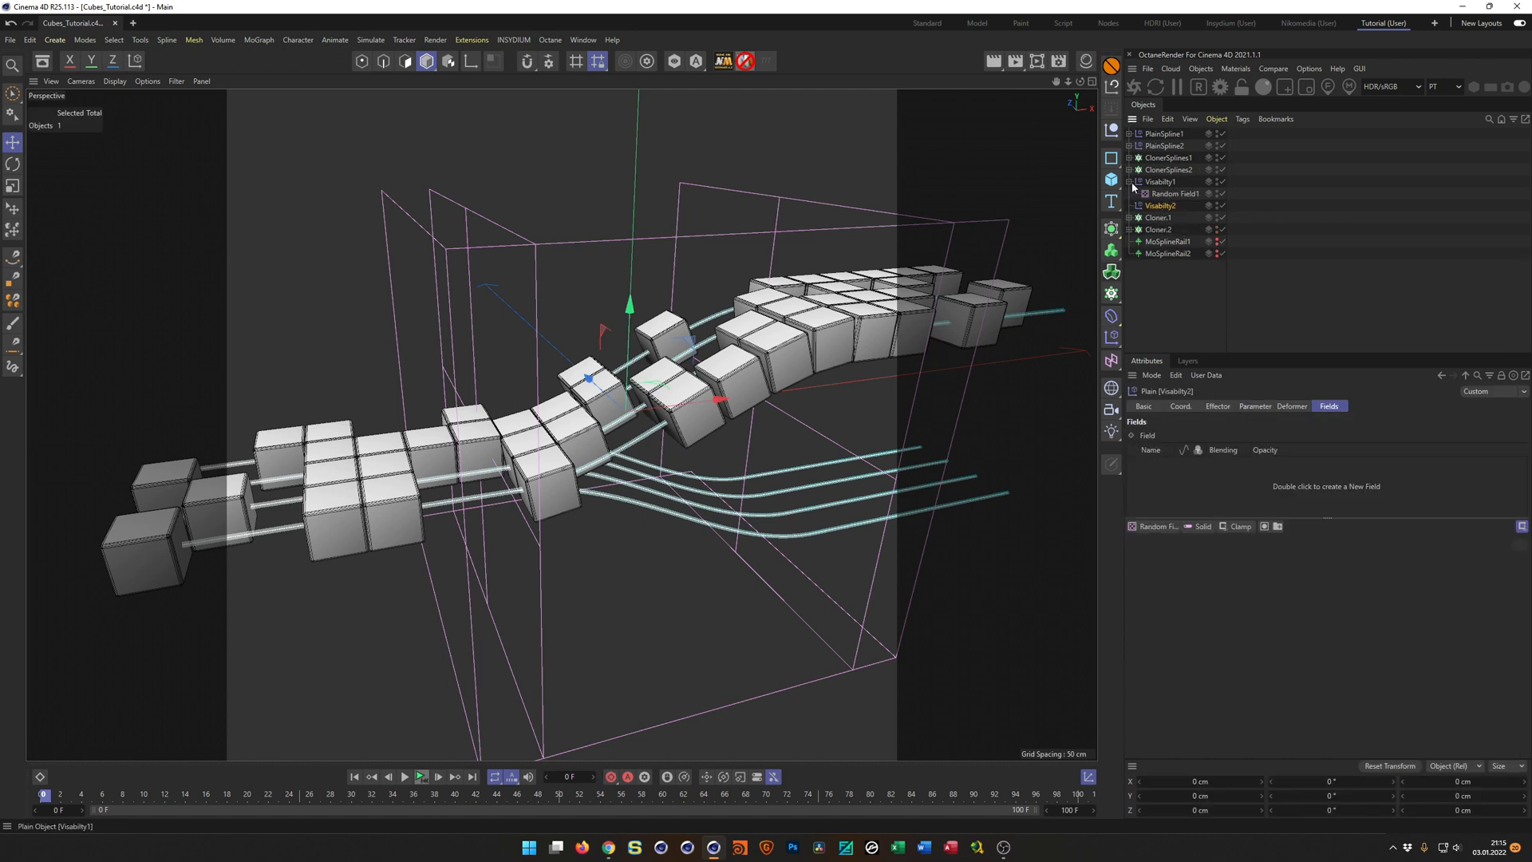
pyautogui.click(1173, 196)
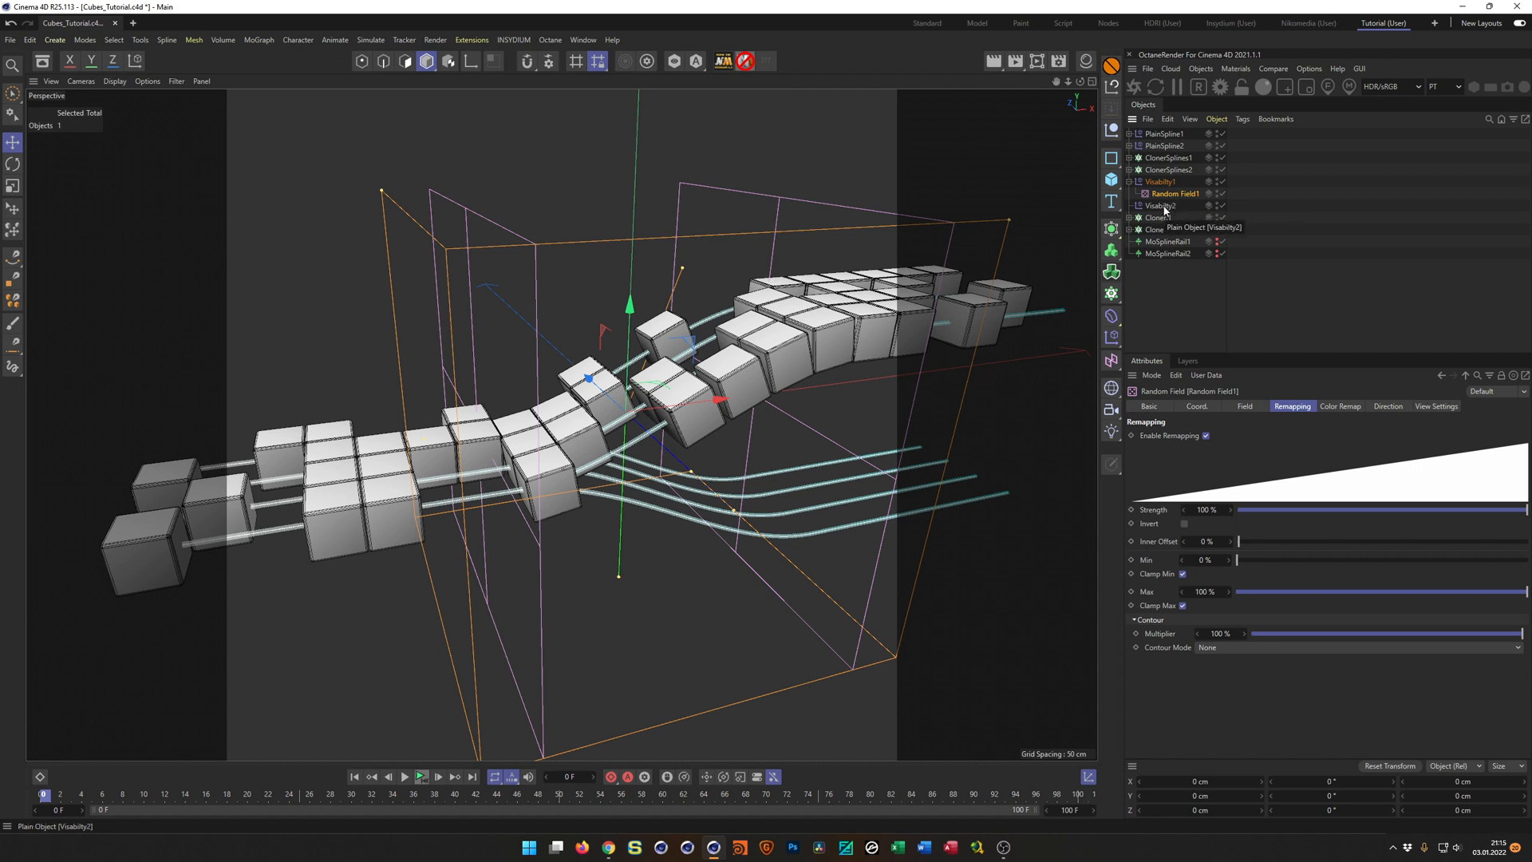
pyautogui.click(1162, 206)
pyautogui.moveTo(1174, 194); pyautogui.dragTo(1234, 487)
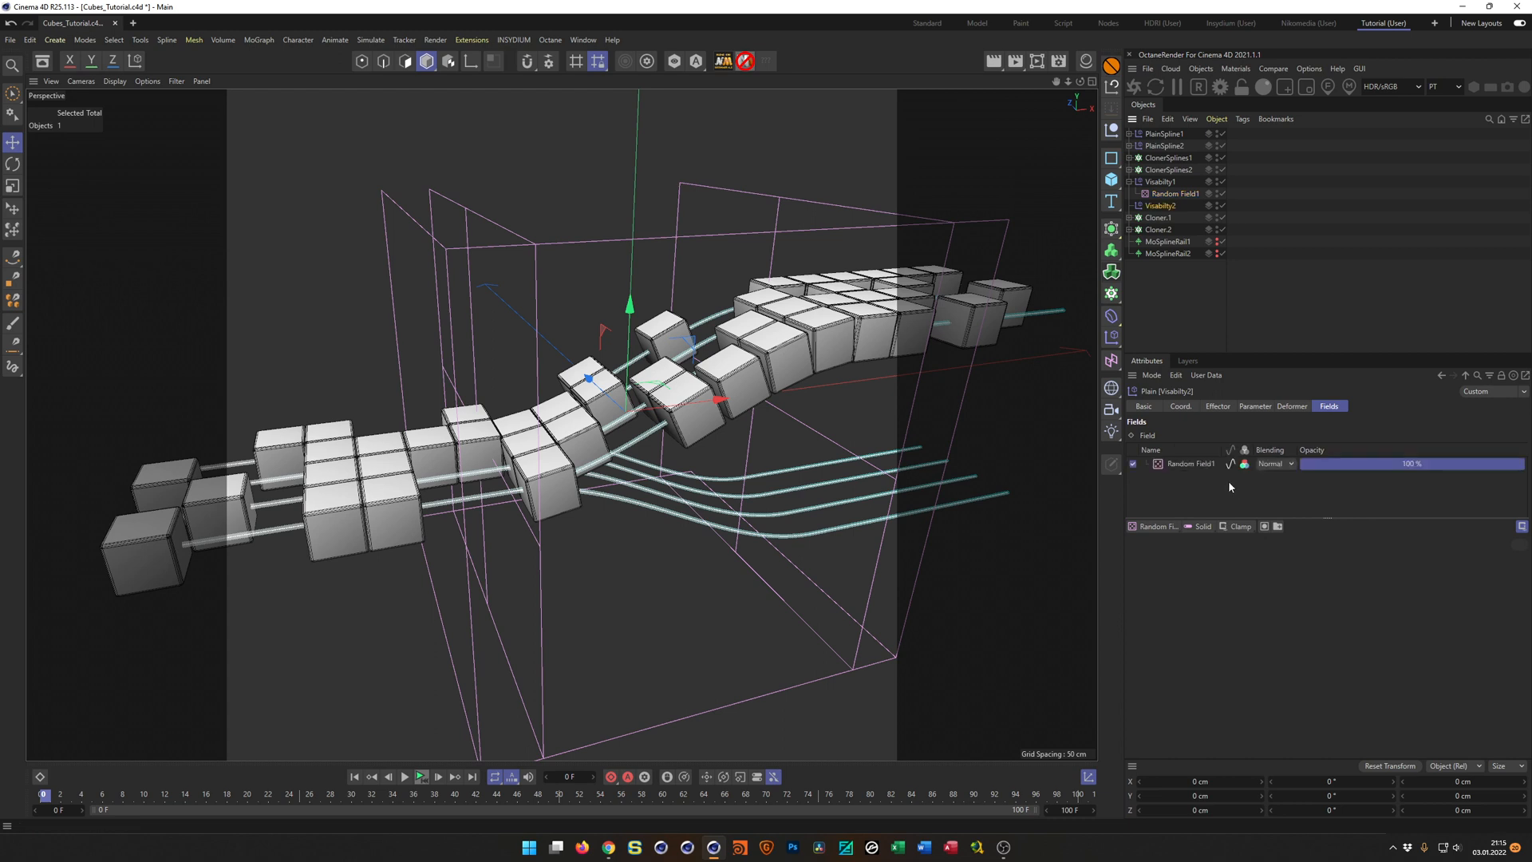
pyautogui.click(1206, 464)
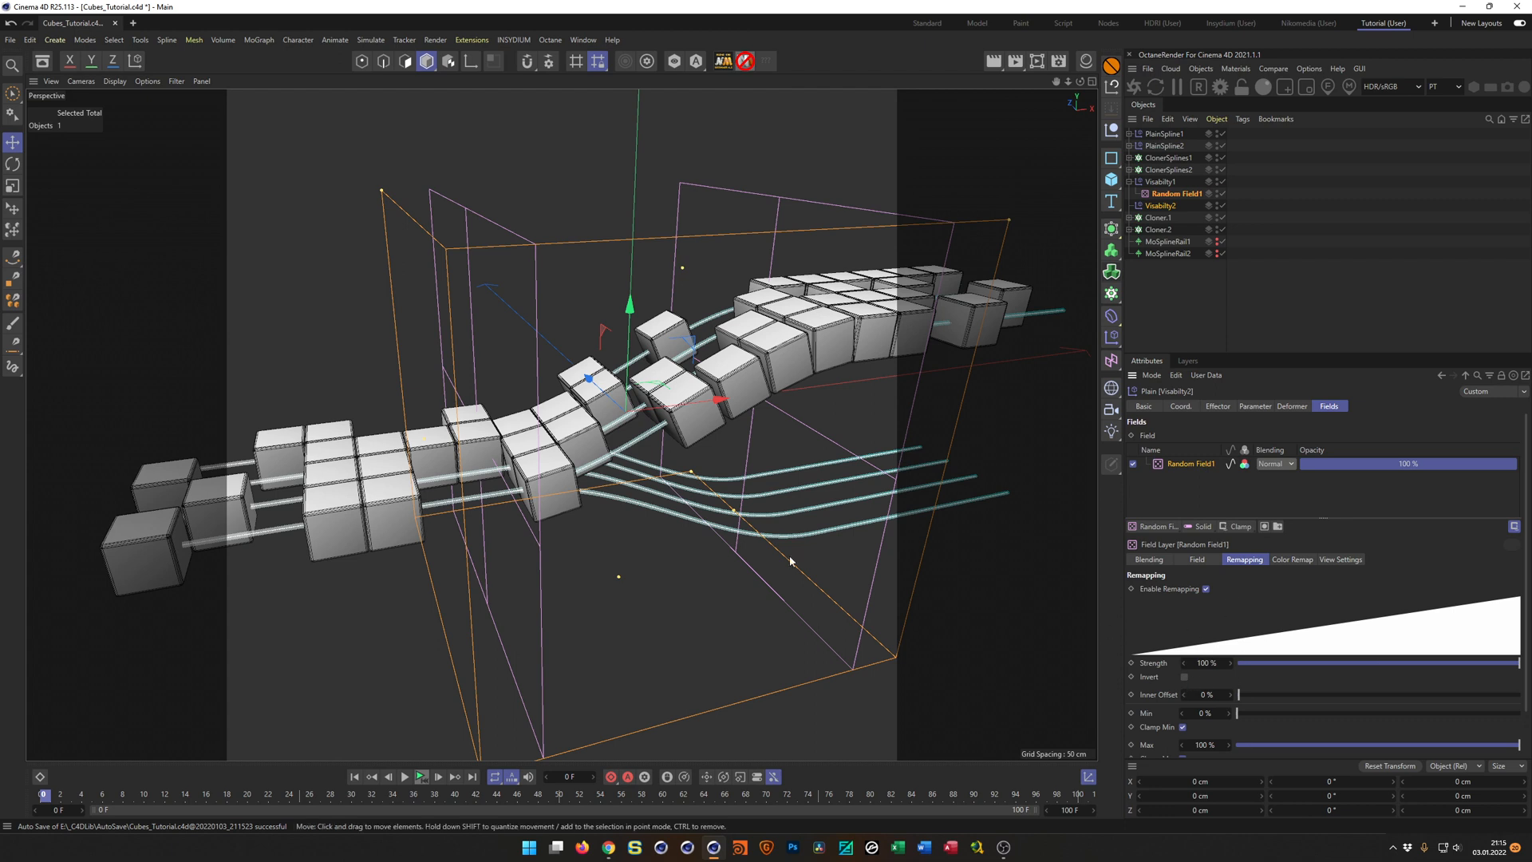
pyautogui.click(1130, 183)
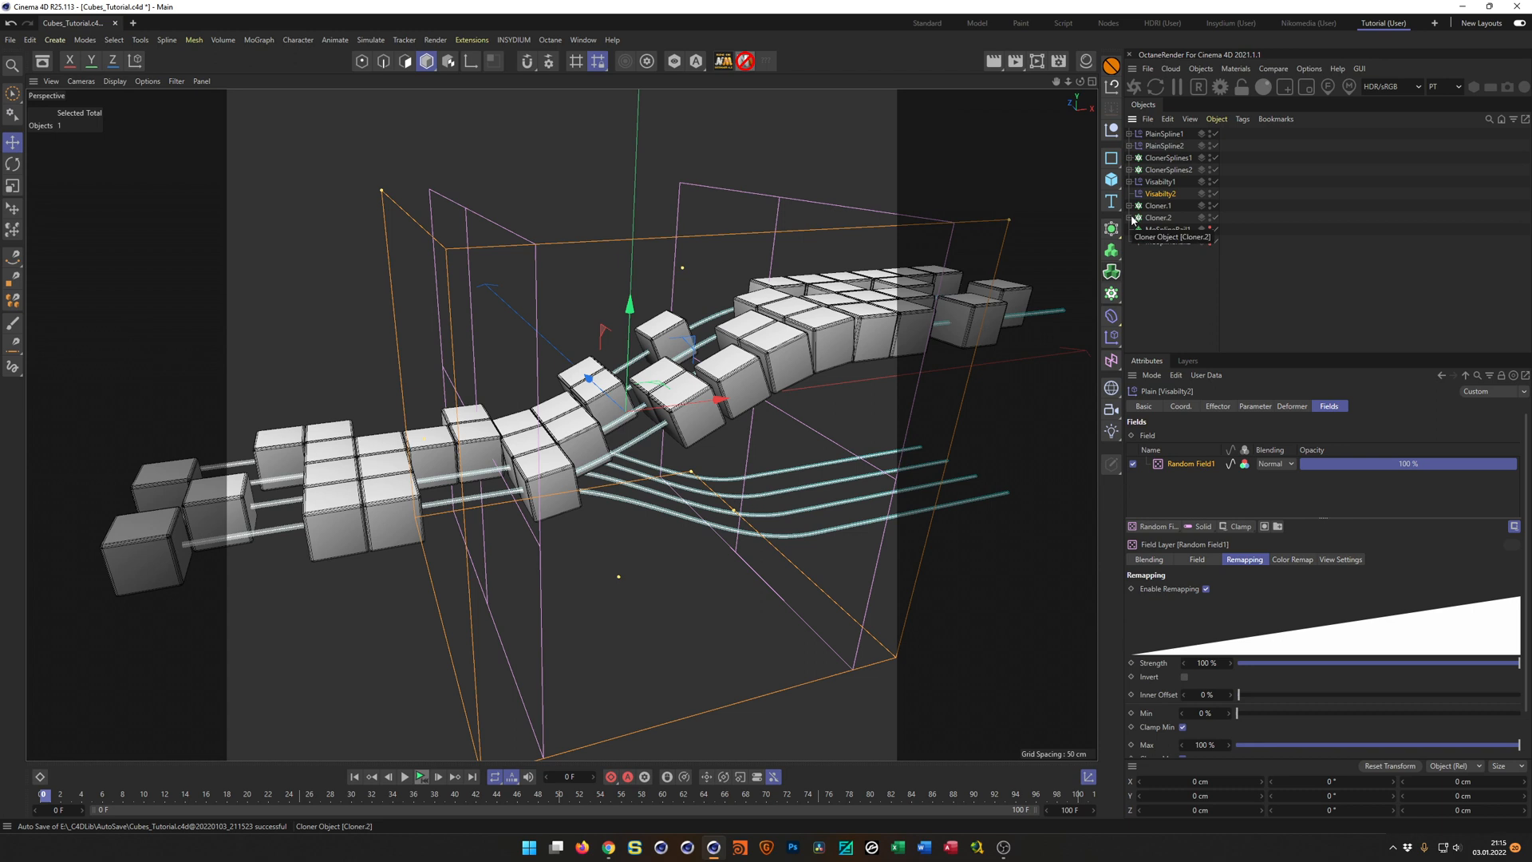
# Set Cloner.2 to distribute its cubes on ClonerSplines2 with MoSplineRail2 as the rail.
pyautogui.click(1158, 218)
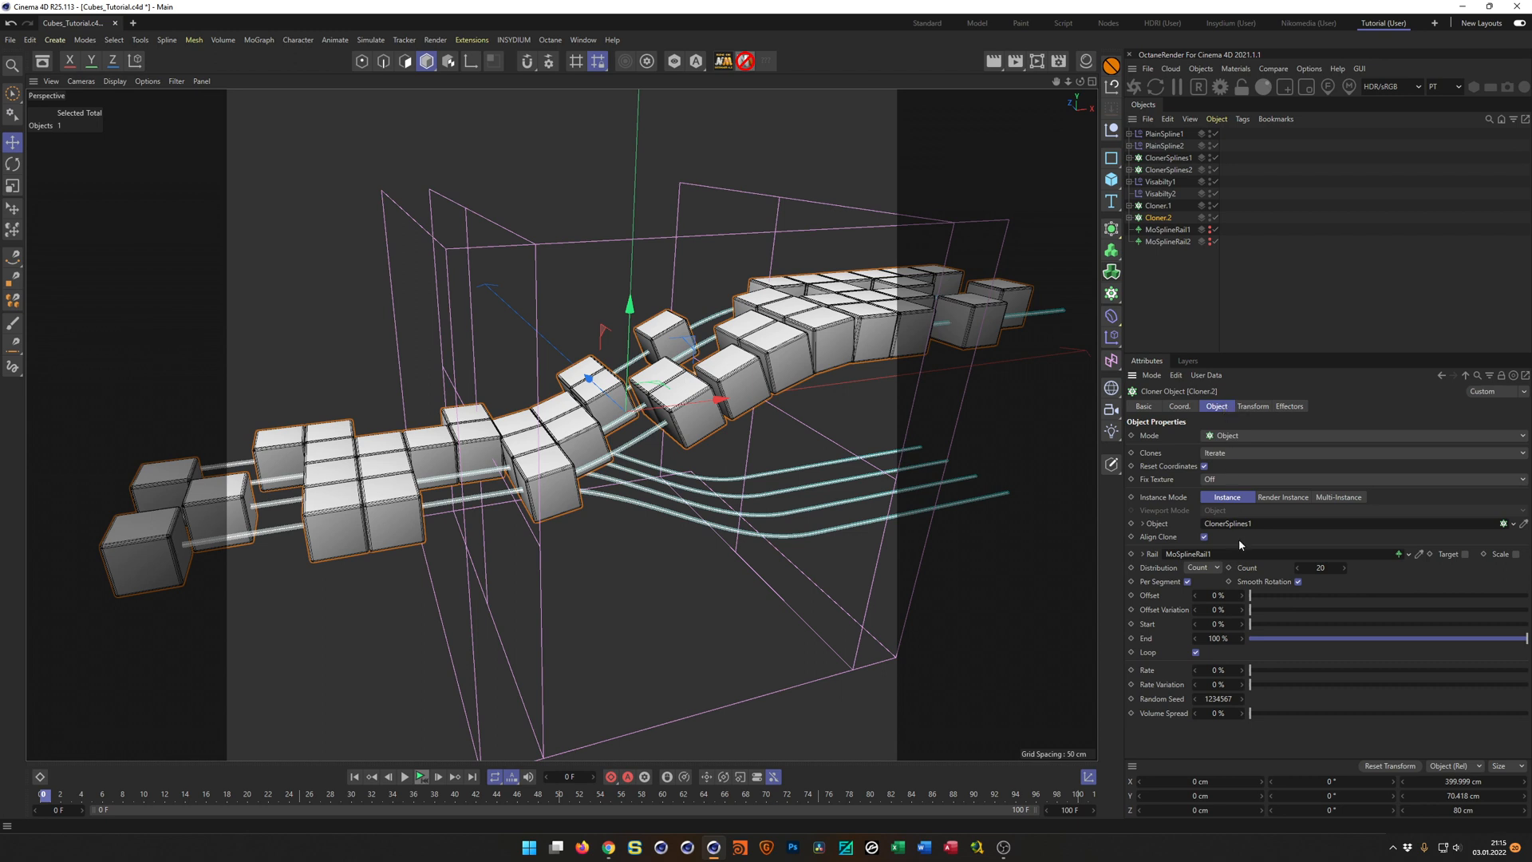
pyautogui.moveTo(1170, 170); pyautogui.dragTo(1235, 528)
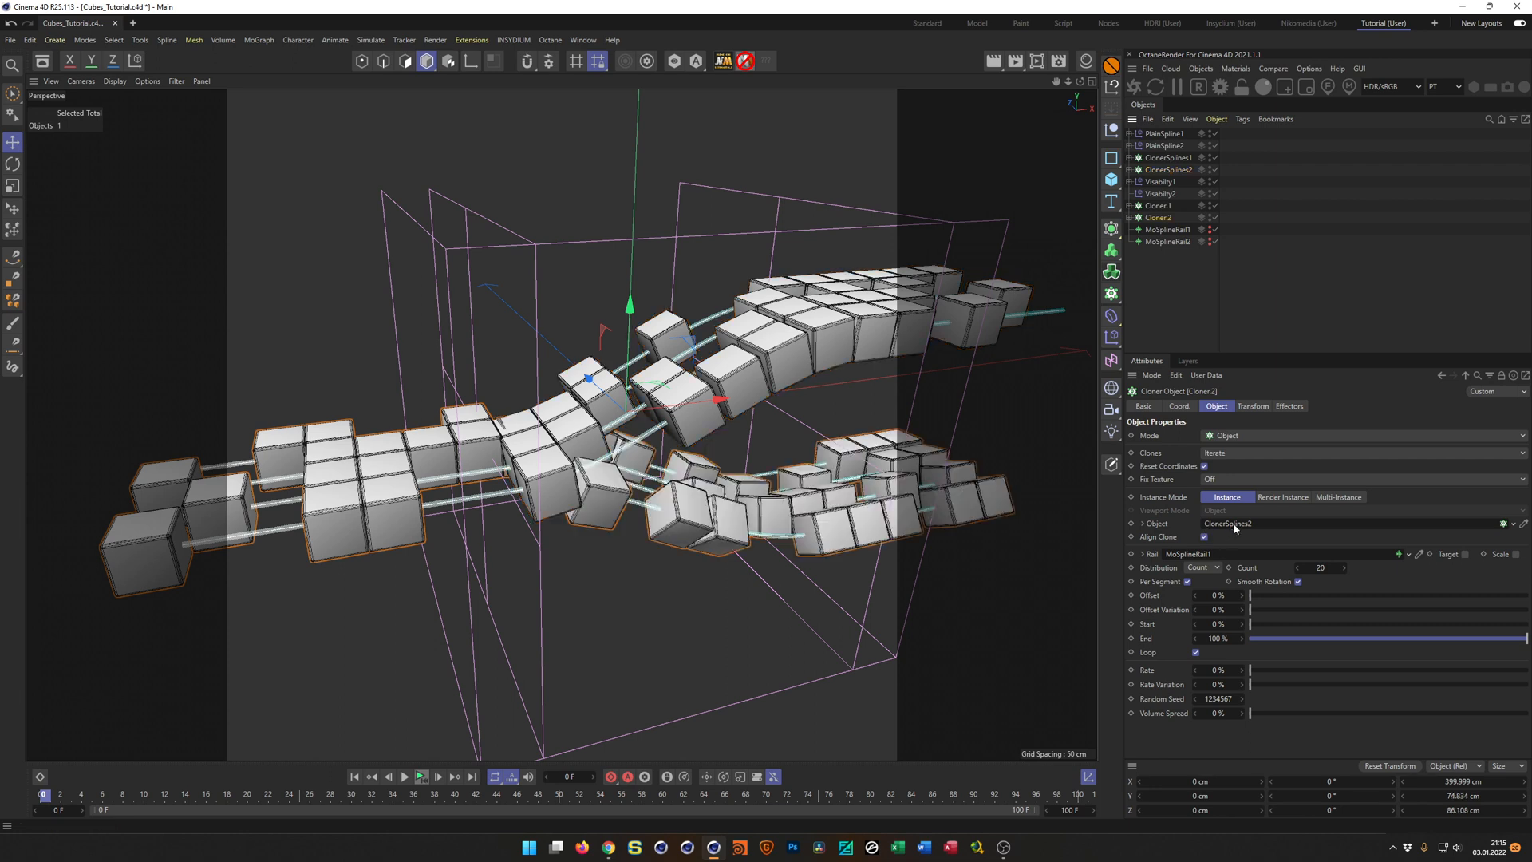
pyautogui.keyDown('alt'); pyautogui.moveTo(848, 474); pyautogui.dragTo(885, 476); pyautogui.keyUp('alt')
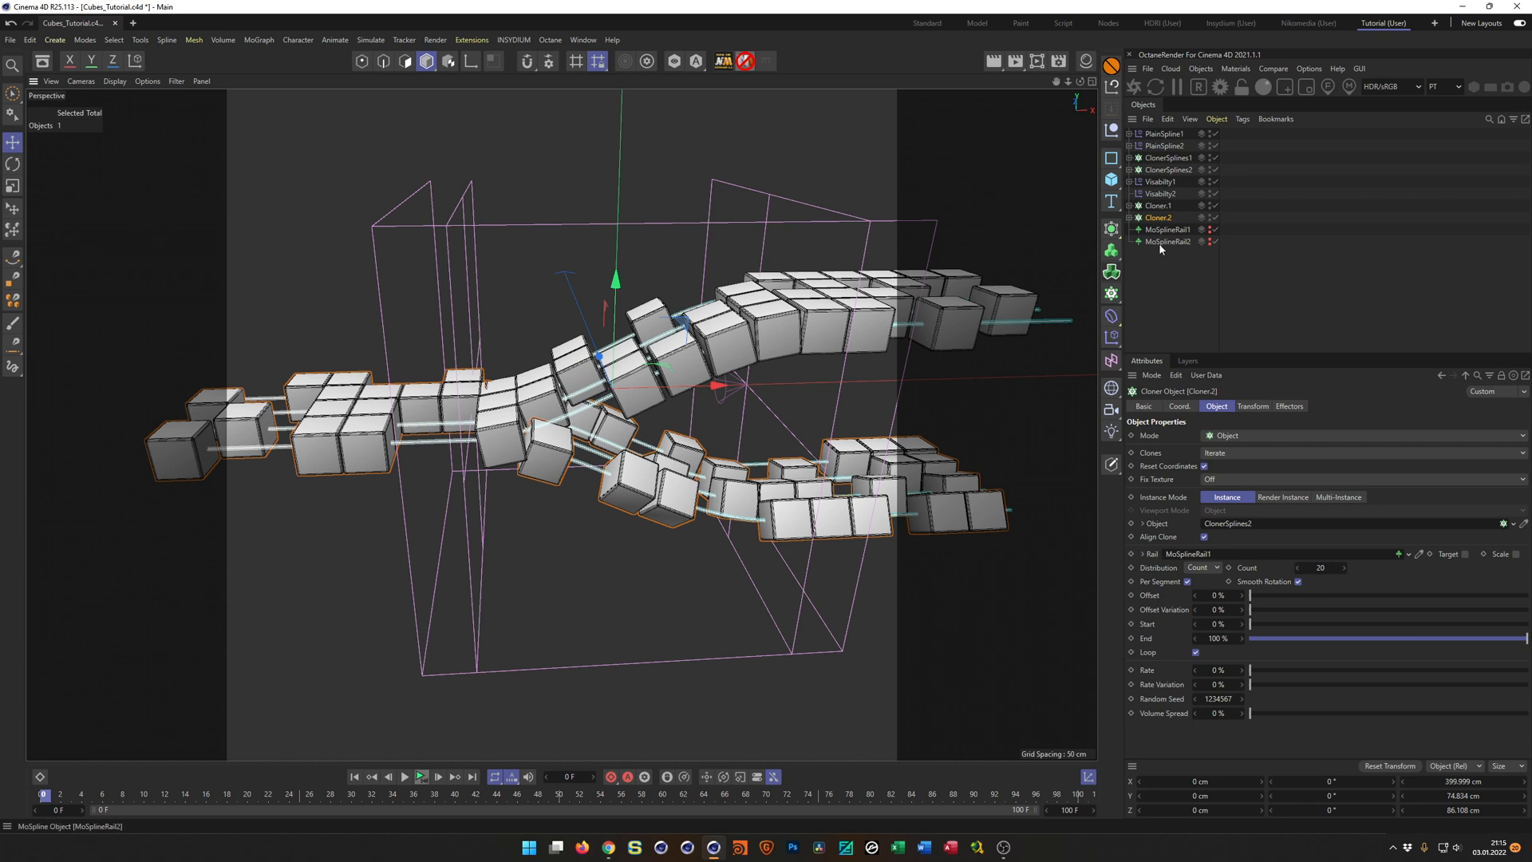
pyautogui.moveTo(1165, 242); pyautogui.dragTo(1206, 554)
pyautogui.keyDown('alt'); pyautogui.moveTo(729, 356); pyautogui.dragTo(651, 389); pyautogui.keyUp('alt')
pyautogui.scroll(5, 654, 358)
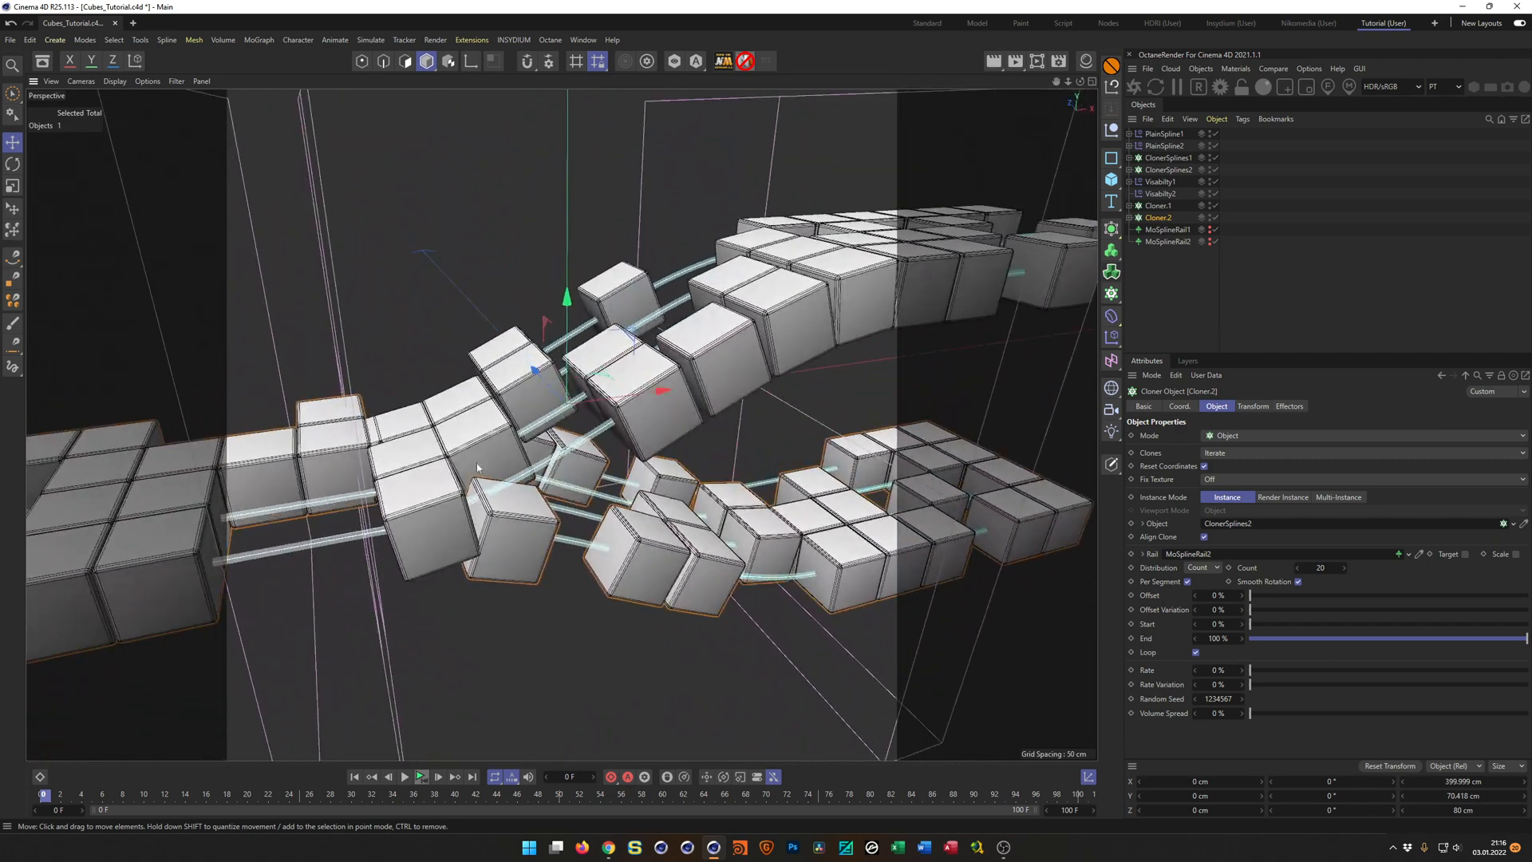
pyautogui.keyDown('alt'); pyautogui.moveTo(656, 452); pyautogui.dragTo(523, 410); pyautogui.keyUp('alt')
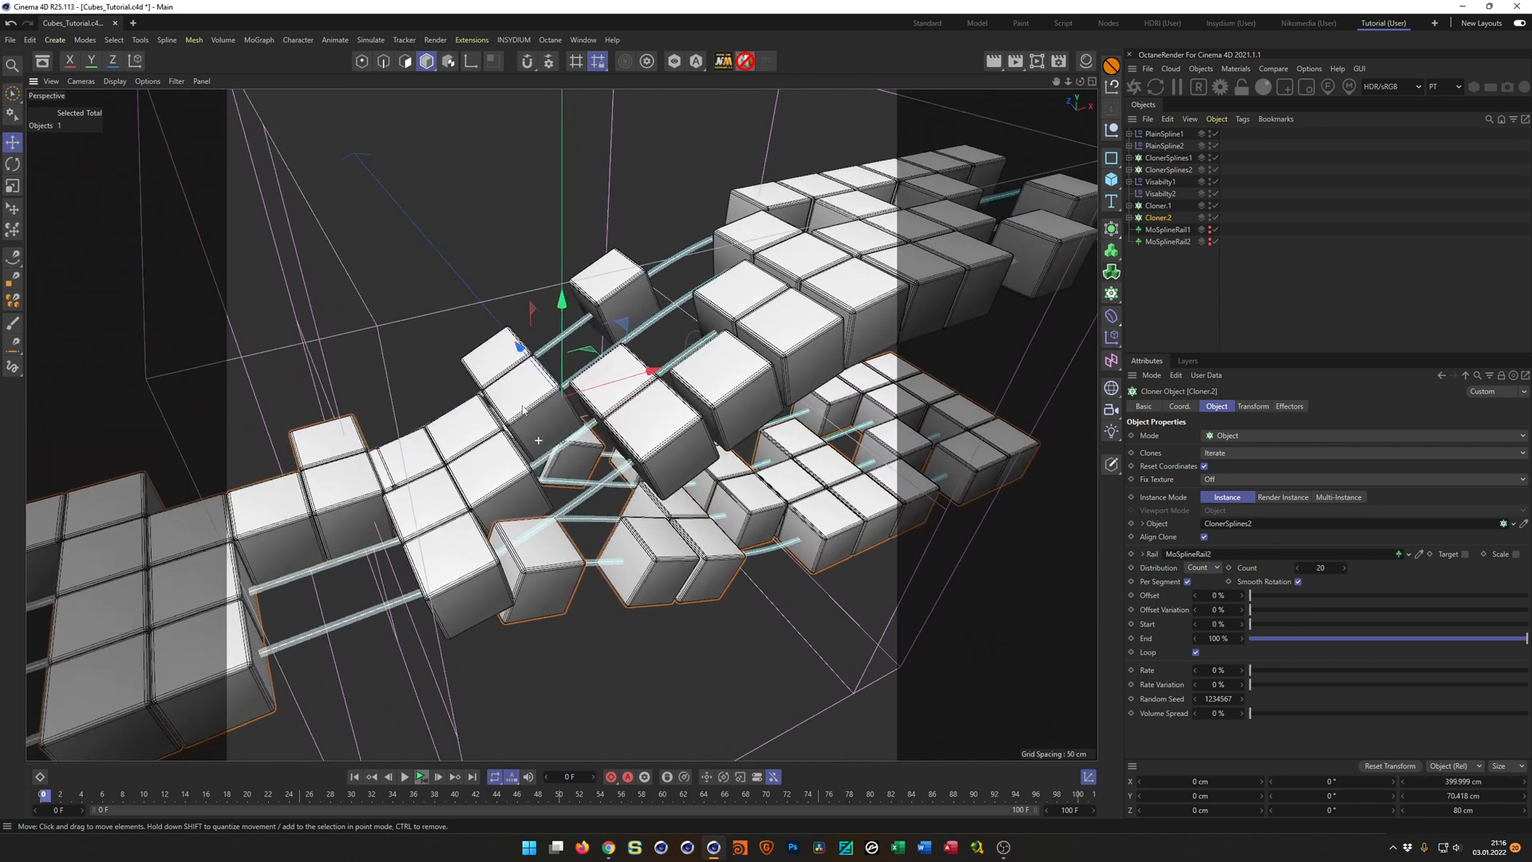
# Try inverting the remapping of Random Field1 in Visabilty2's field list.
pyautogui.click(1162, 193)
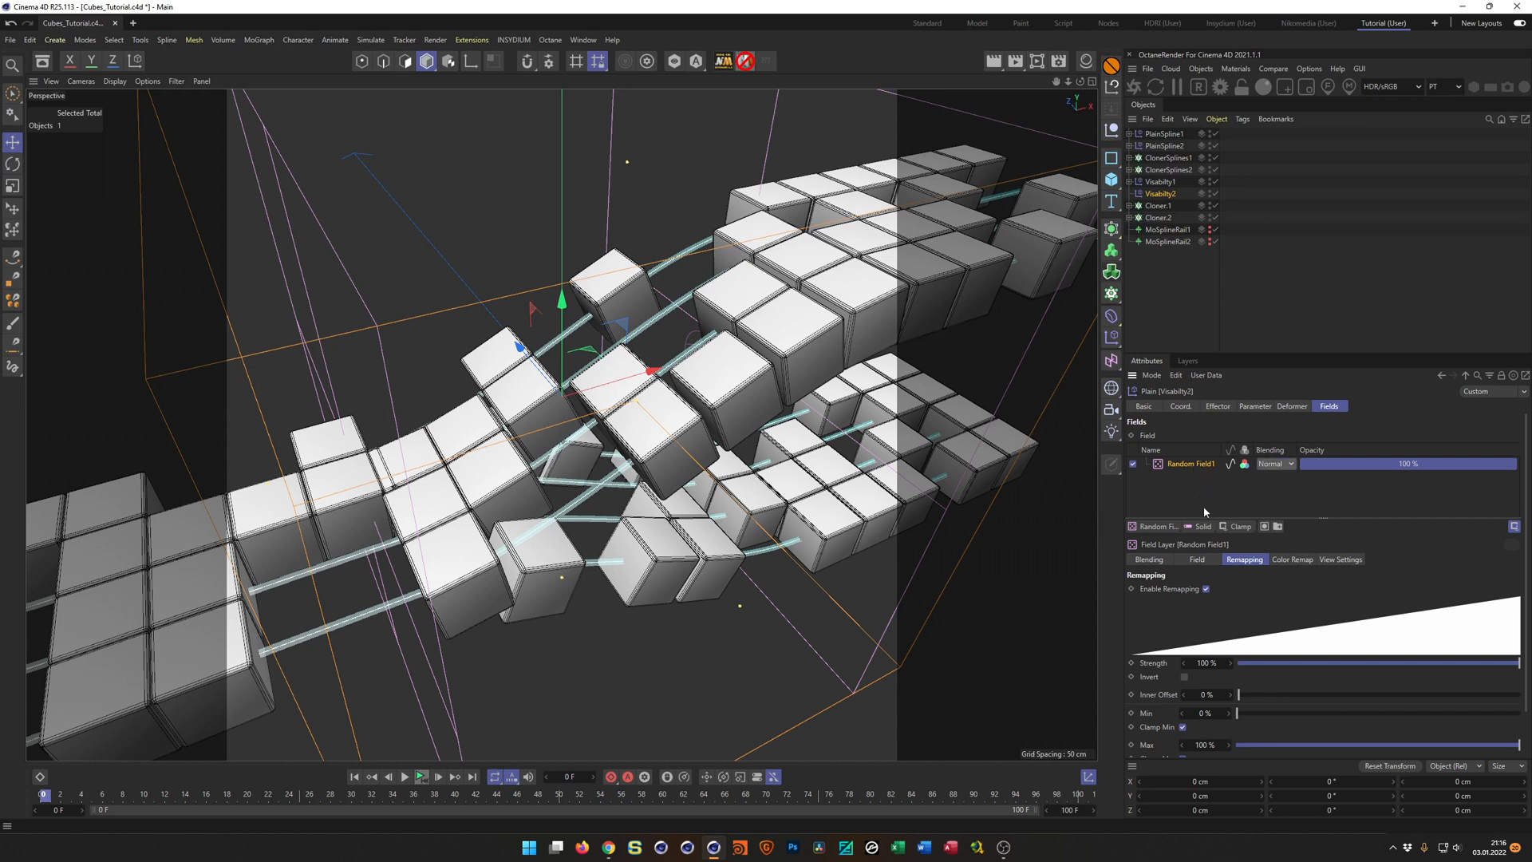
pyautogui.click(1185, 677)
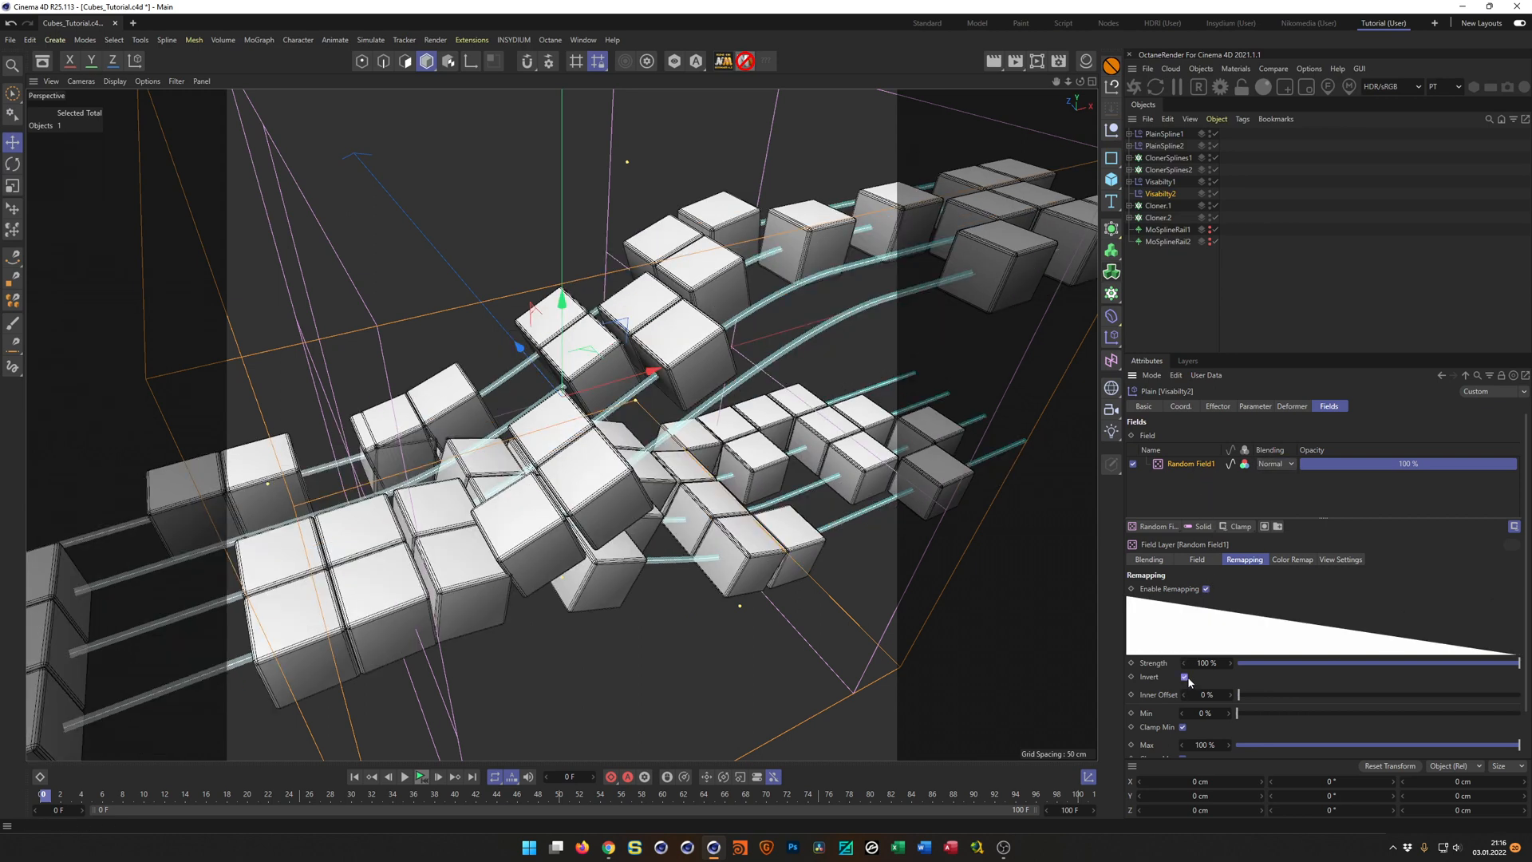
pyautogui.click(1186, 677)
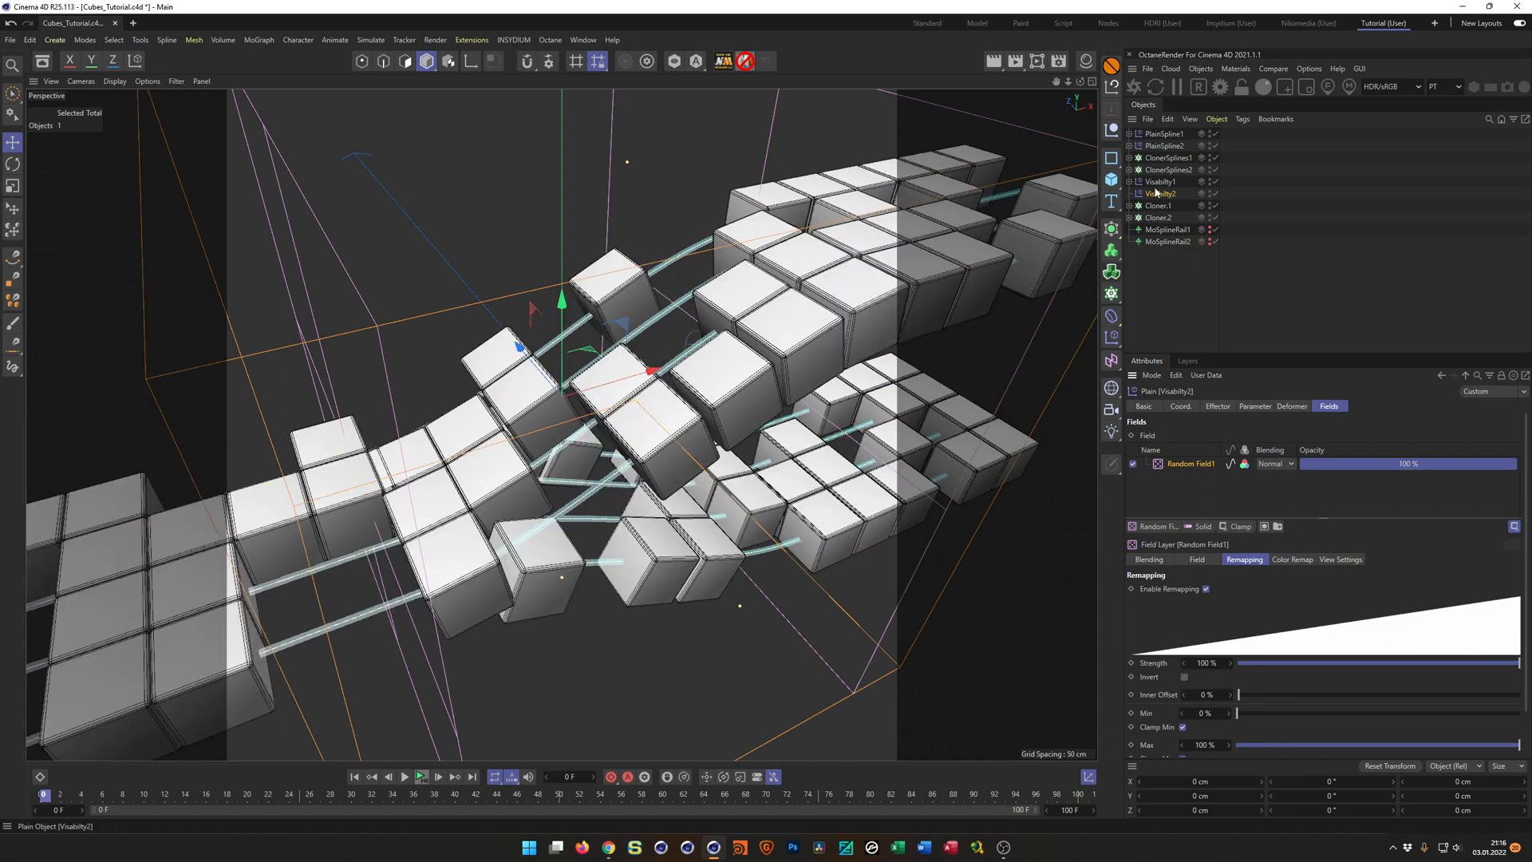
# Copy Visabilty1's Random Field1 under Visabilty2 and rename the copy as Random Field2.
pyautogui.click(1129, 182)
pyautogui.click(1166, 194)
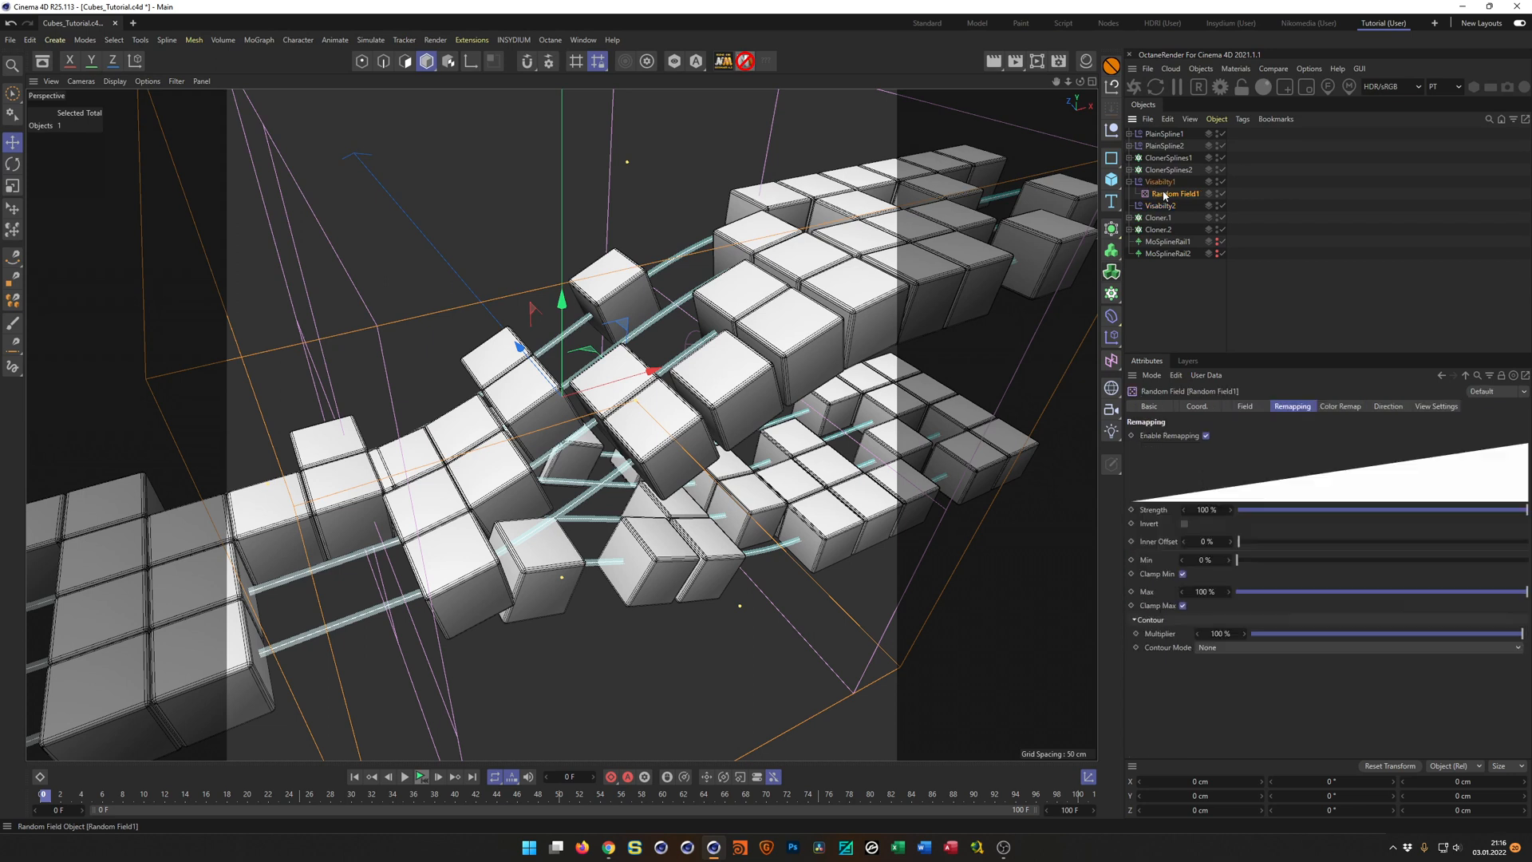
pyautogui.moveTo(1170, 197); pyautogui.dragTo(1177, 209)
pyautogui.doubleClick(1186, 219)
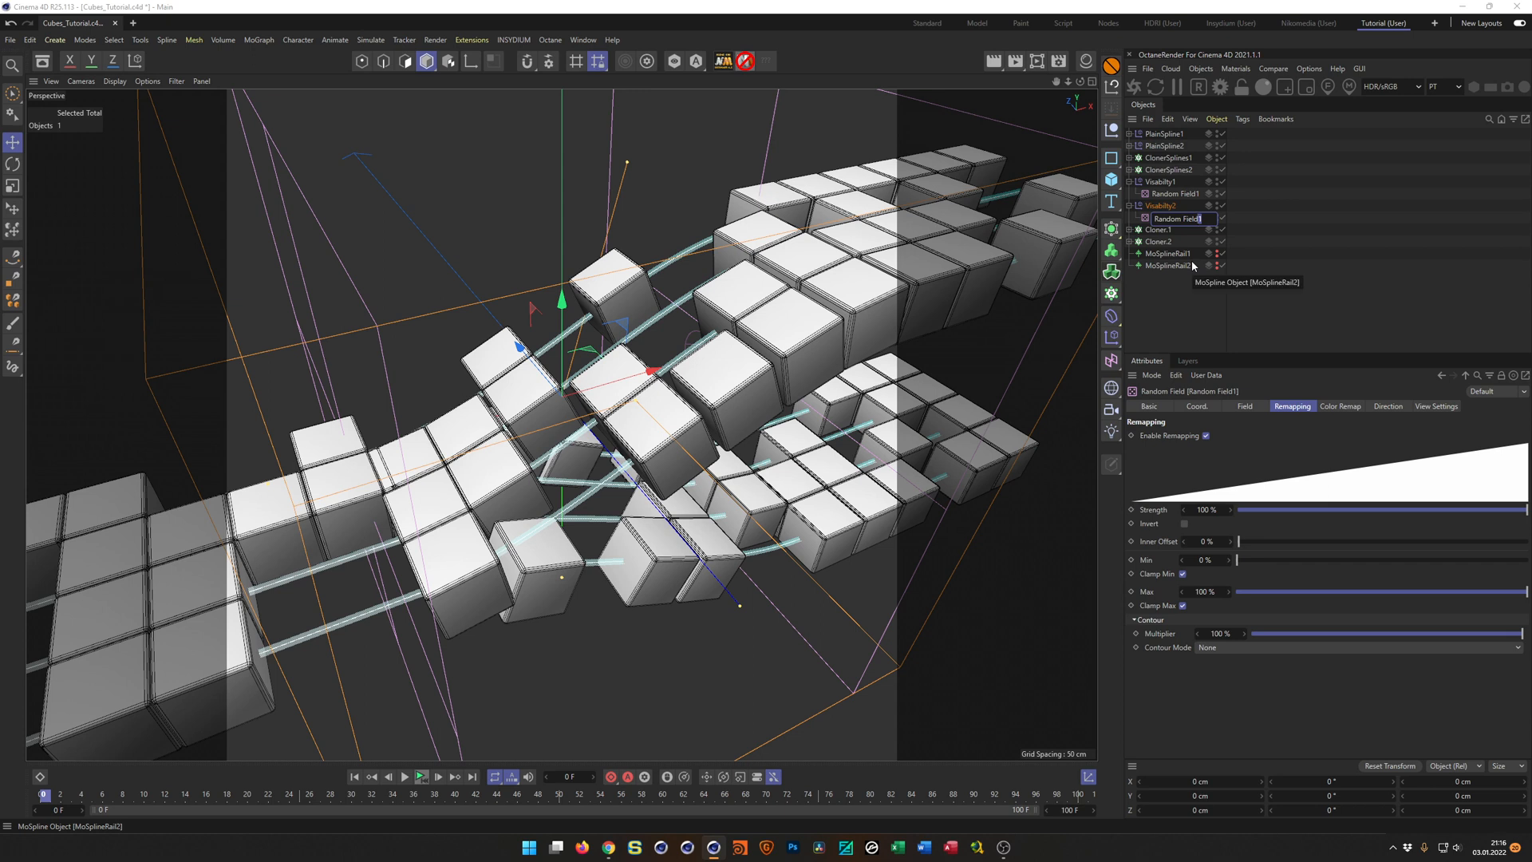
pyautogui.write('2')
pyautogui.press('Return')
# Replace Random Field1 with Random Field2 in Visabilty2's field list.
pyautogui.click(1161, 206)
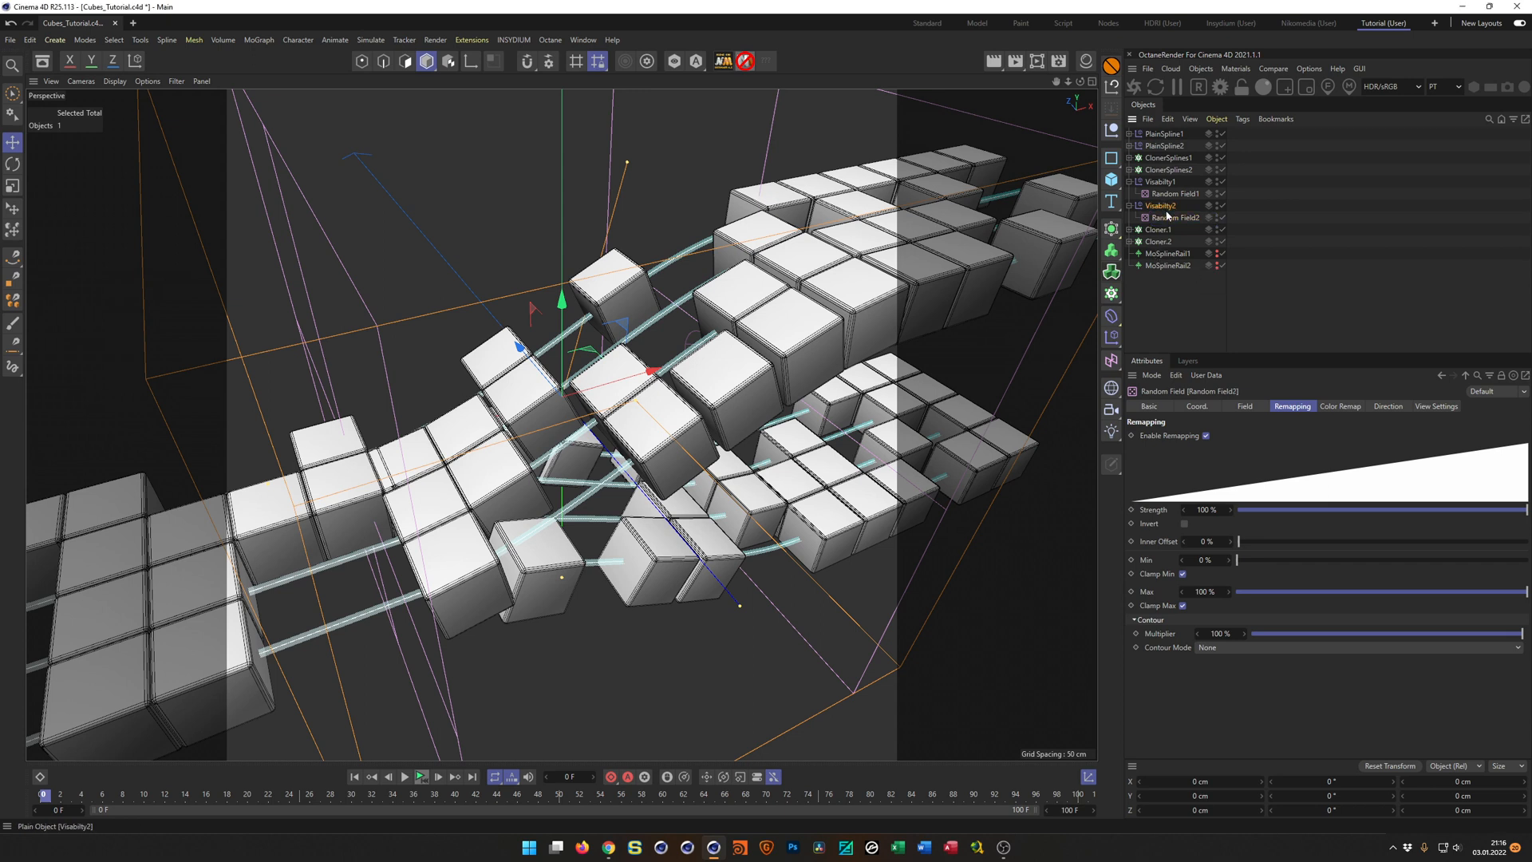
pyautogui.click(1198, 466)
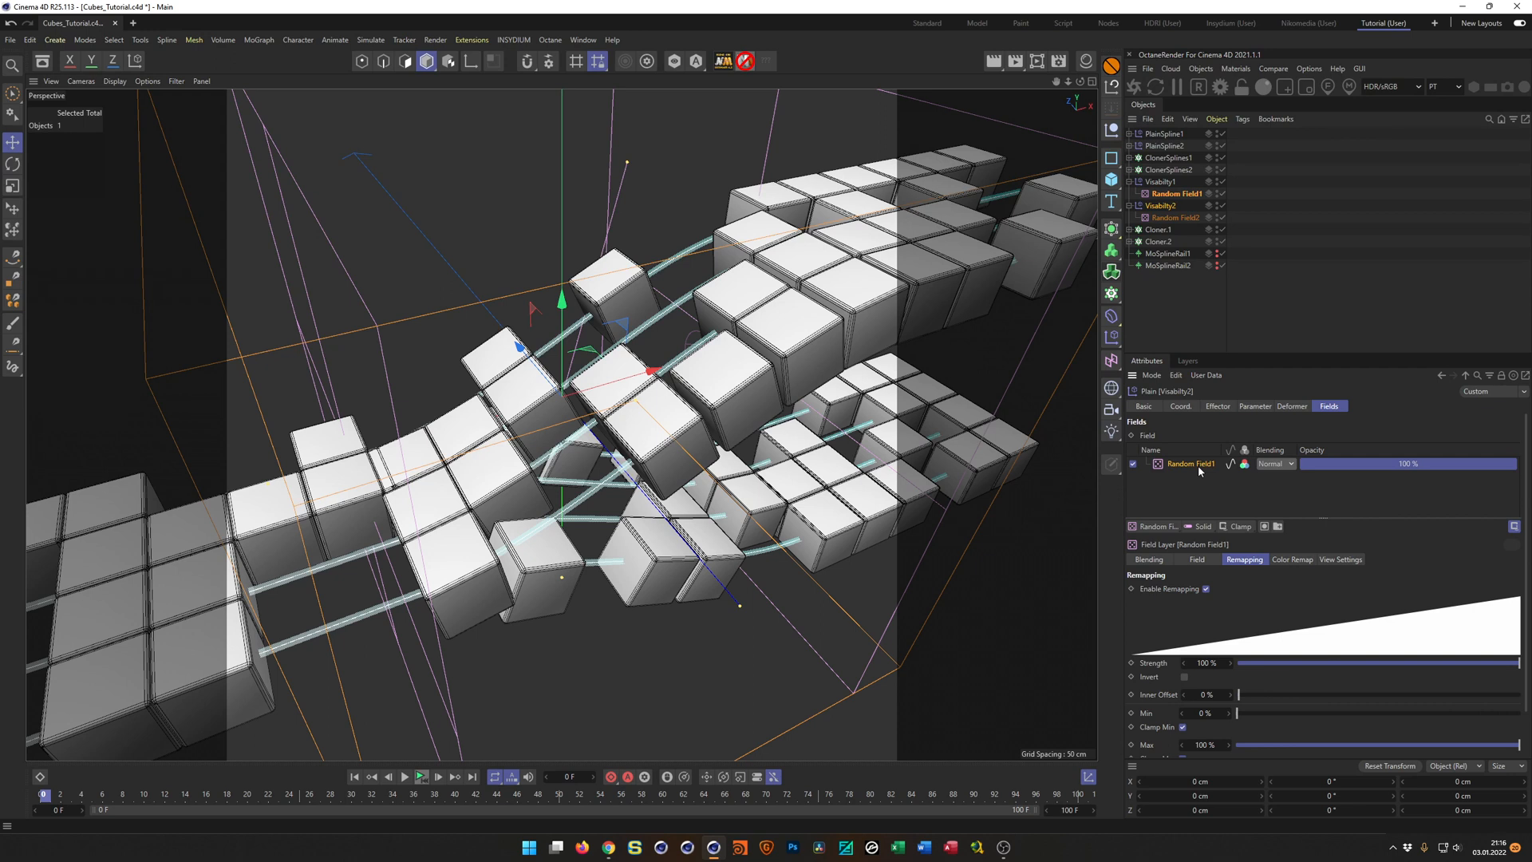
pyautogui.press('Delete')
pyautogui.moveTo(1175, 217); pyautogui.dragTo(1198, 470)
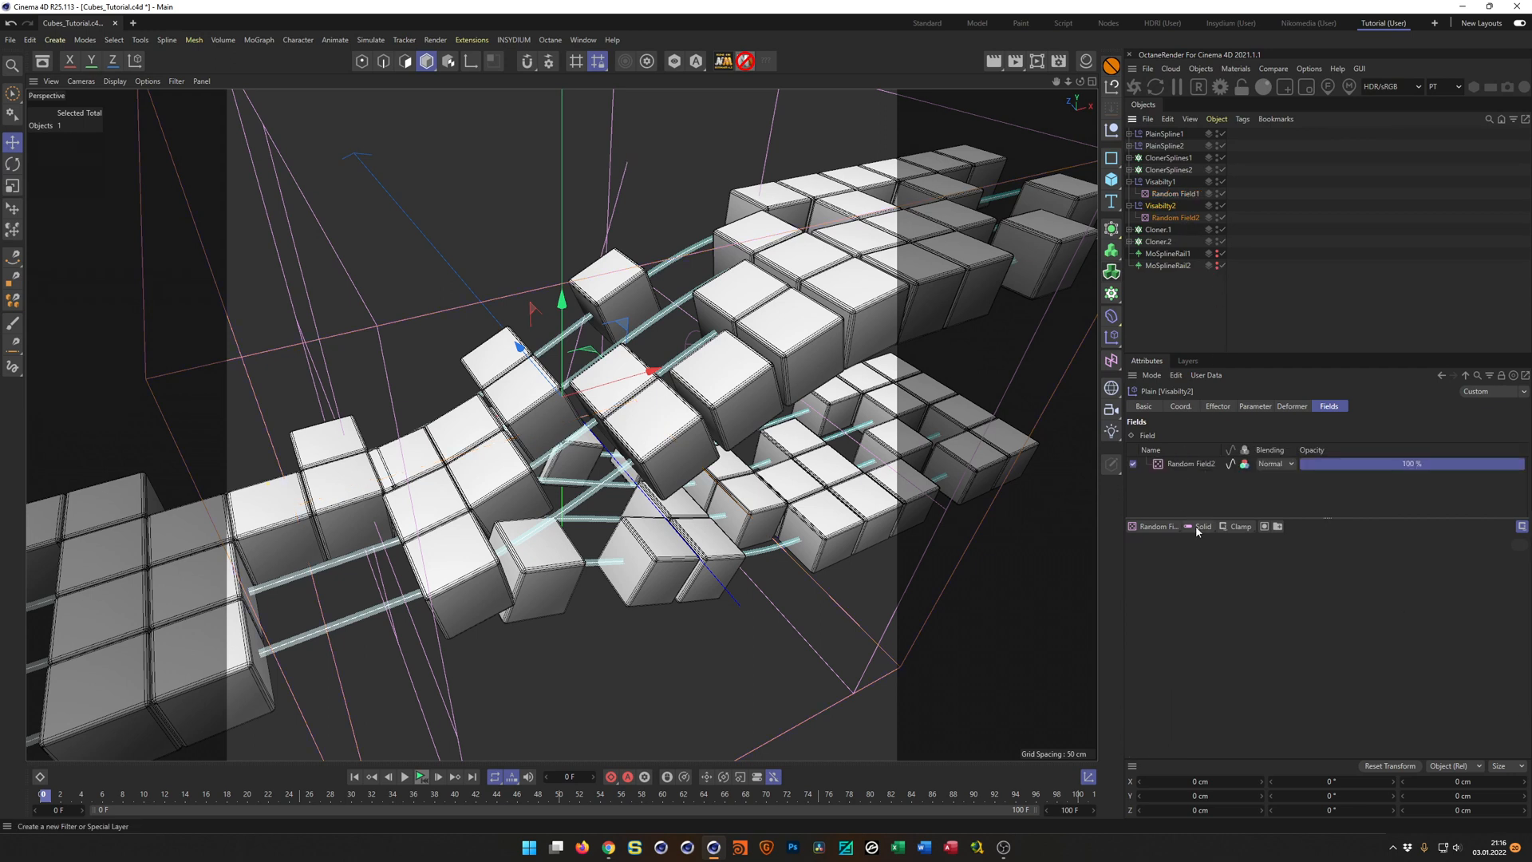
# Invert the remapping of Random Field2 in the Visabilty2 effector.
pyautogui.click(1204, 463)
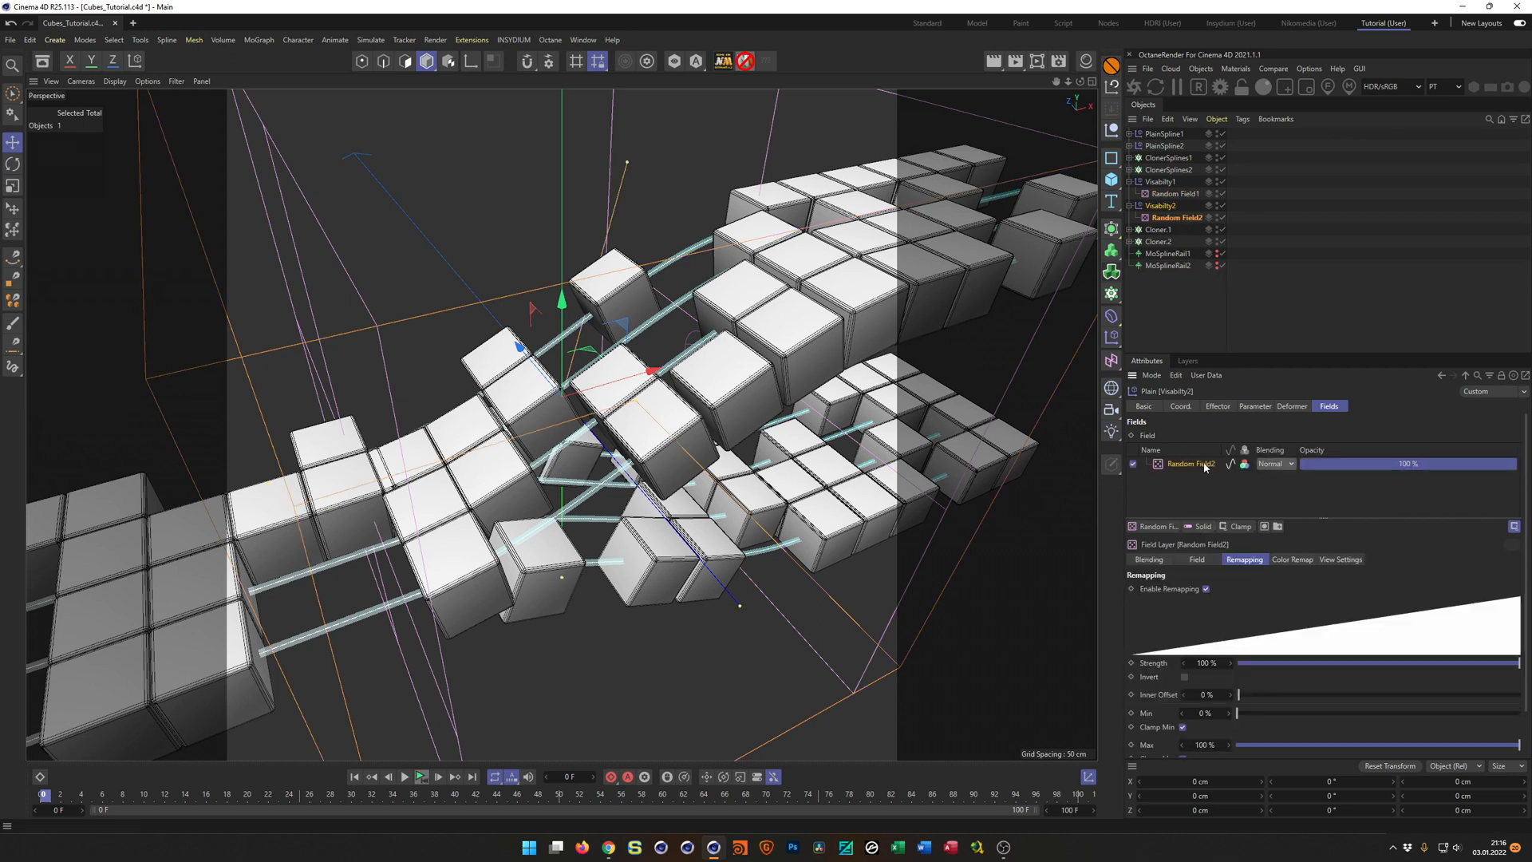
pyautogui.click(1185, 676)
pyautogui.keyDown('alt'); pyautogui.moveTo(794, 408); pyautogui.dragTo(770, 421); pyautogui.keyUp('alt')
pyautogui.keyDown('alt'); pyautogui.moveTo(877, 367); pyautogui.dragTo(1084, 269); pyautogui.keyUp('alt')
# Set the random mode of both Random Field1 and Random Field2 to Random.
pyautogui.keyDown('ctrl'); pyautogui.click(1176, 193); pyautogui.keyUp('ctrl')
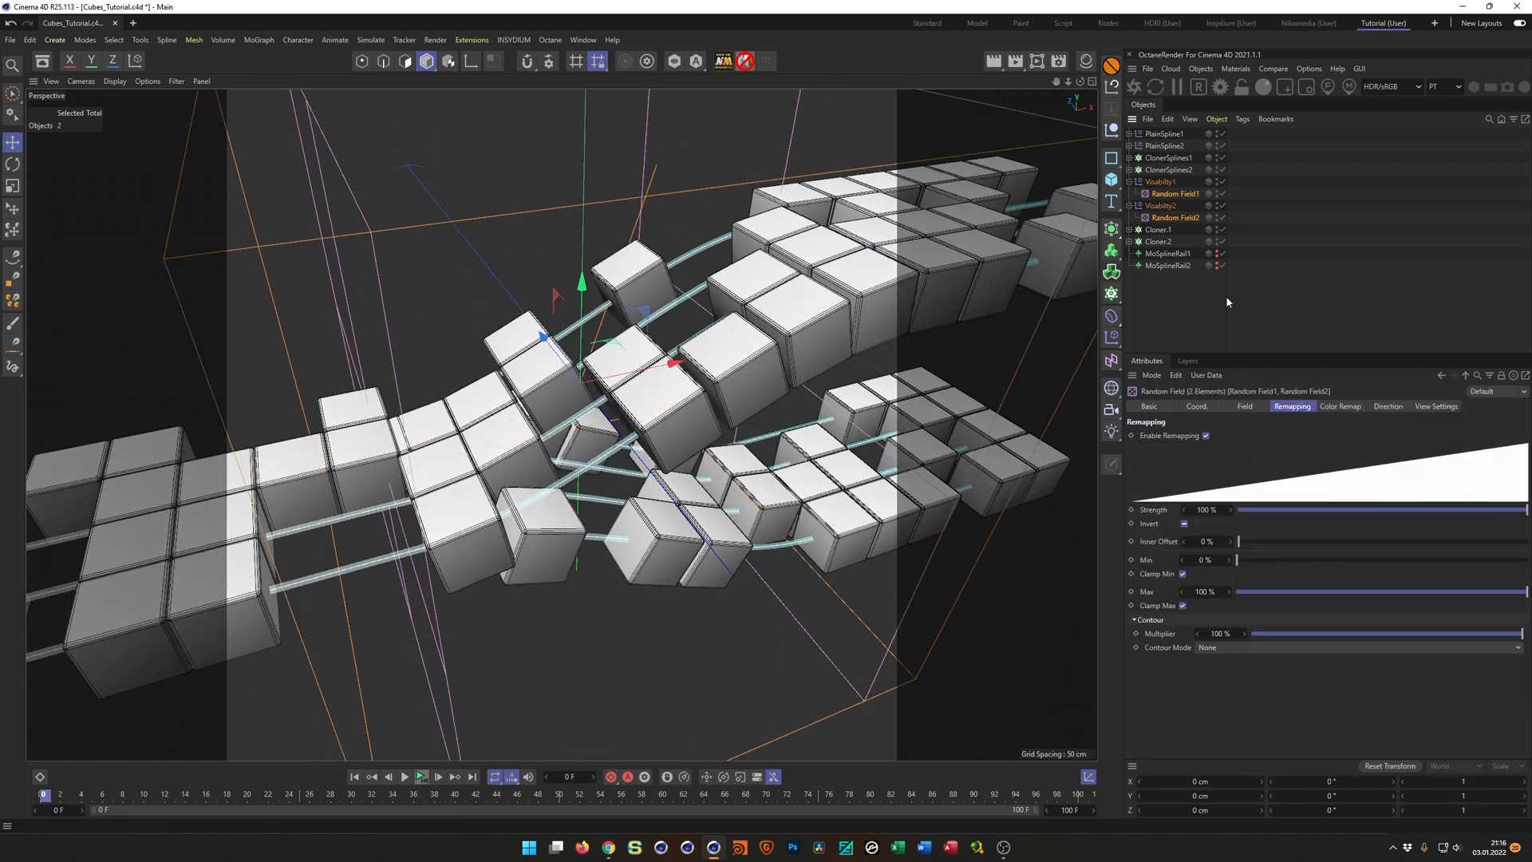
pyautogui.click(1180, 193)
pyautogui.keyDown('ctrl'); pyautogui.click(1188, 219); pyautogui.keyUp('ctrl')
pyautogui.click(1248, 407)
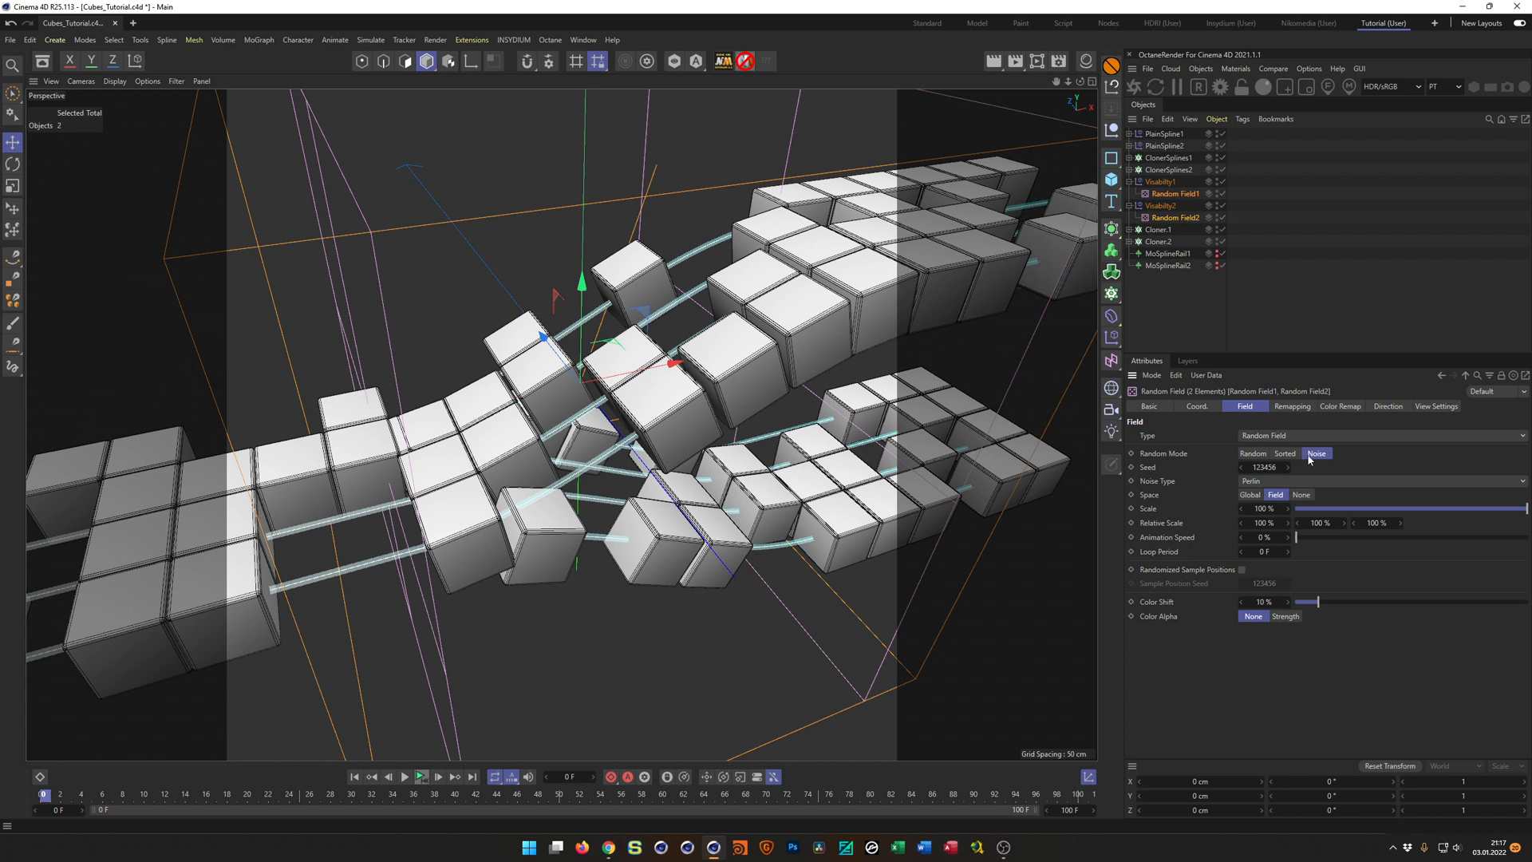
pyautogui.click(1259, 455)
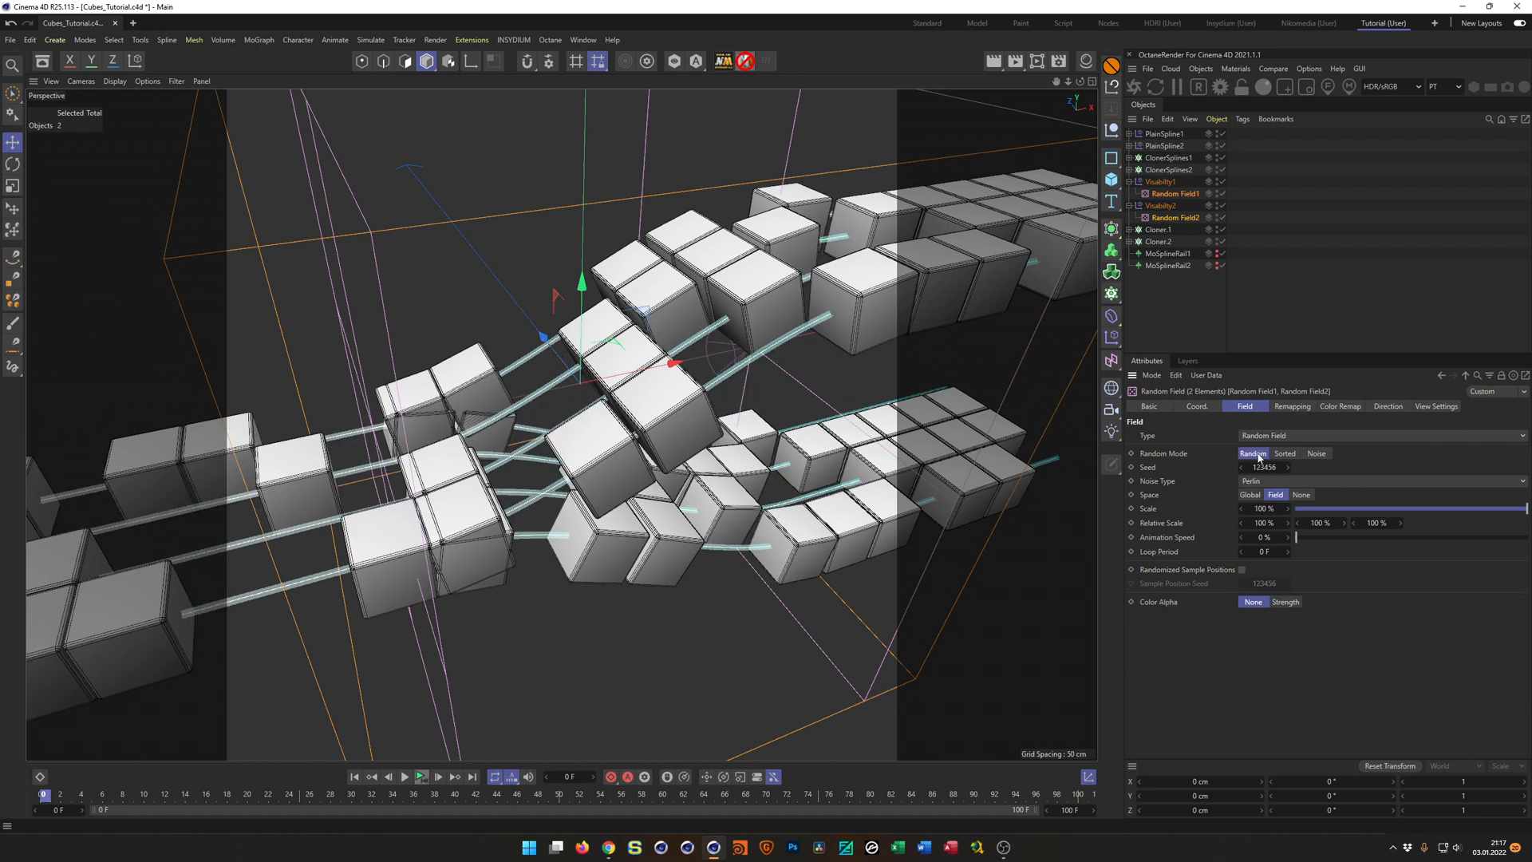
pyautogui.moveTo(690, 401)
pyautogui.keyDown('alt'); pyautogui.mouseDown()
pyautogui.moveTo(708, 447)
pyautogui.moveTo(669, 421)
pyautogui.mouseUp(); pyautogui.keyUp('alt')
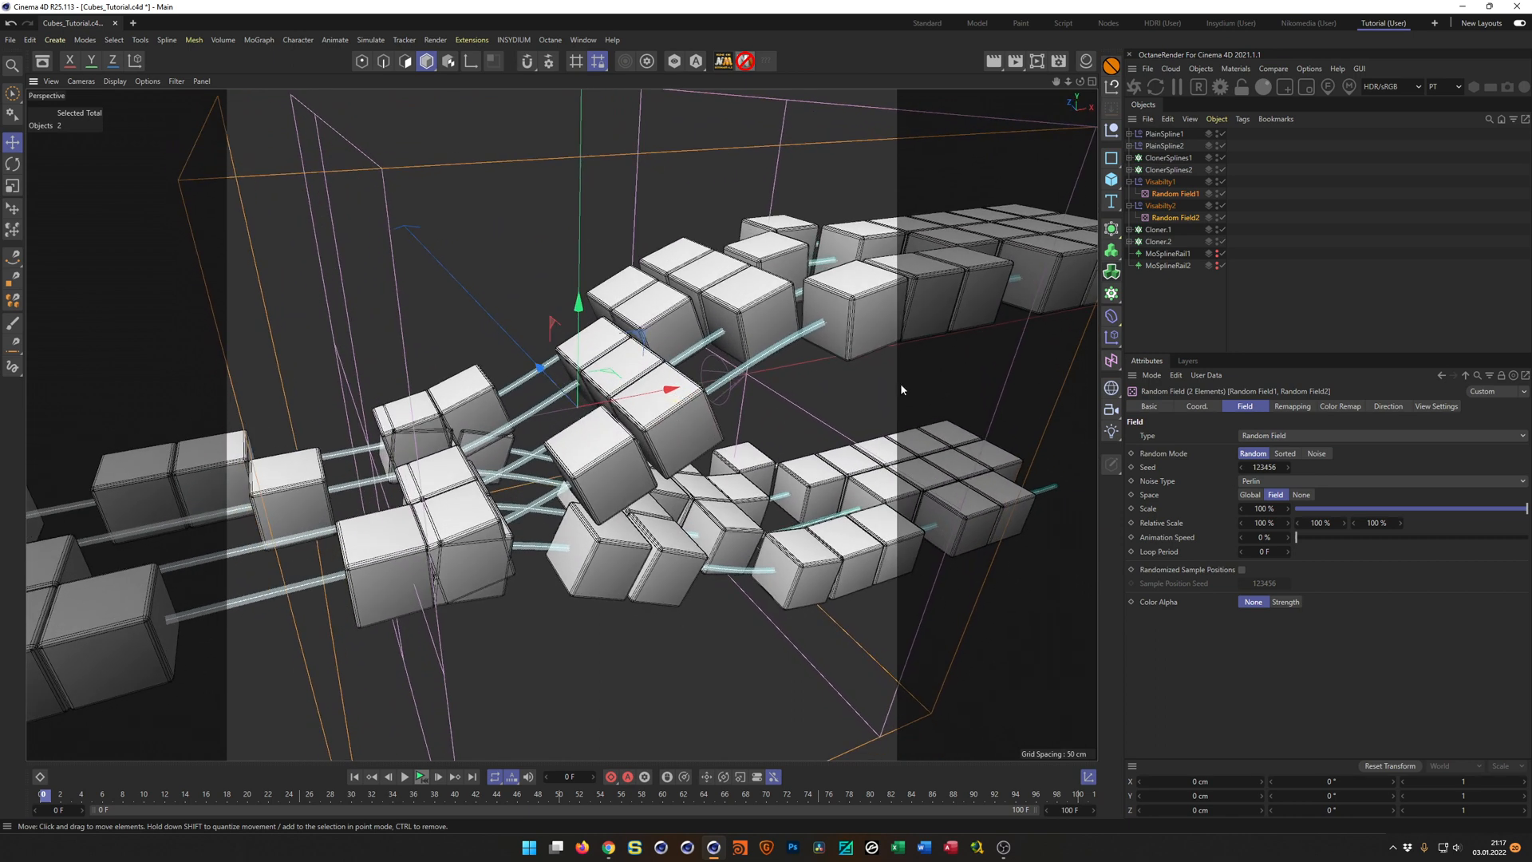
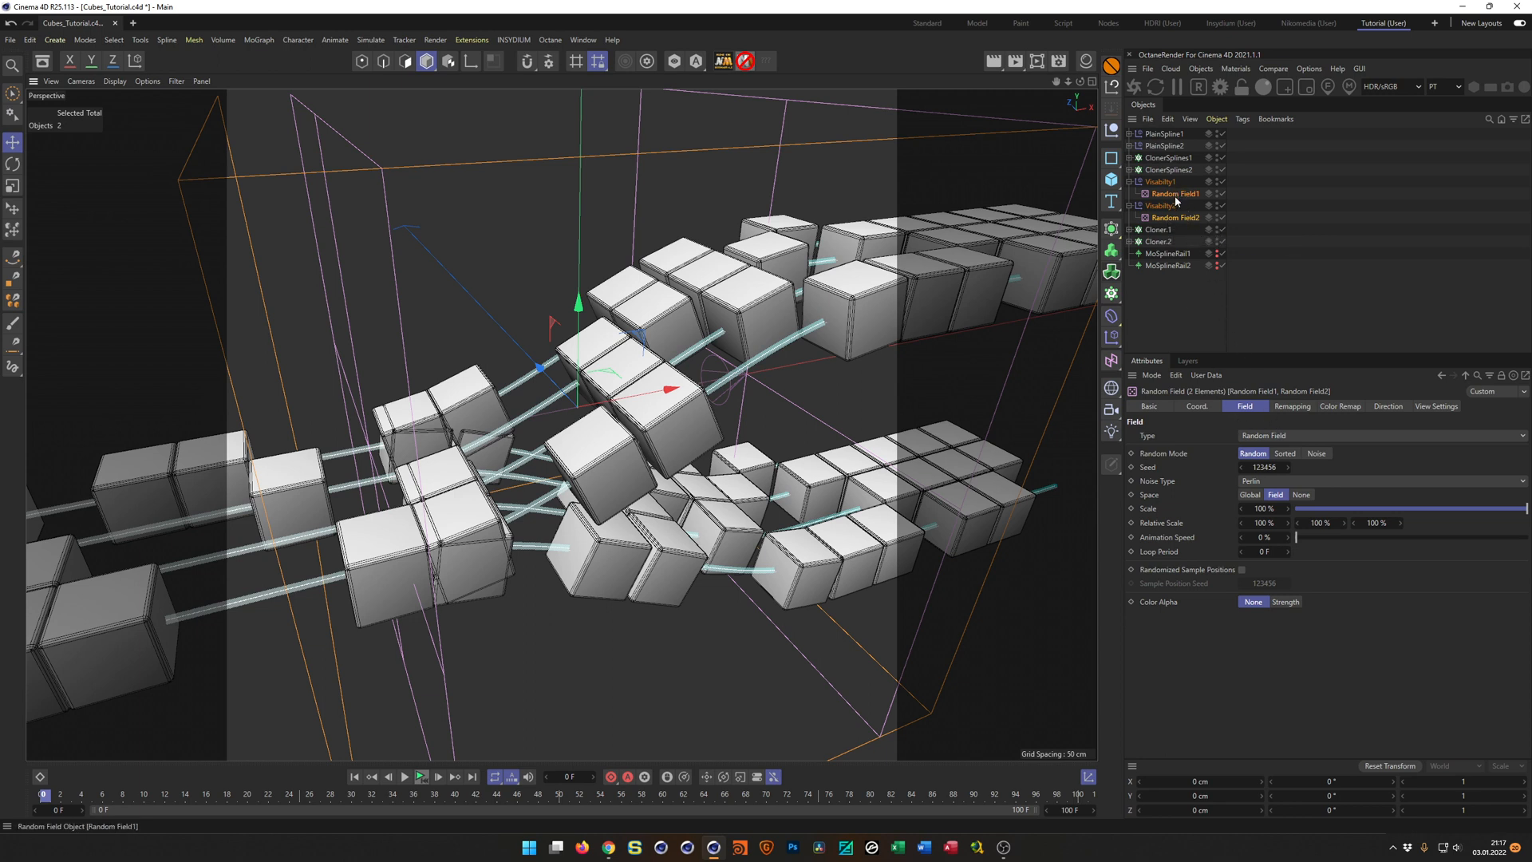
# Compare the Sorted and Random modes on both random fields, and try Random Field2's remapping with inversion off and on again.
pyautogui.click(1289, 455)
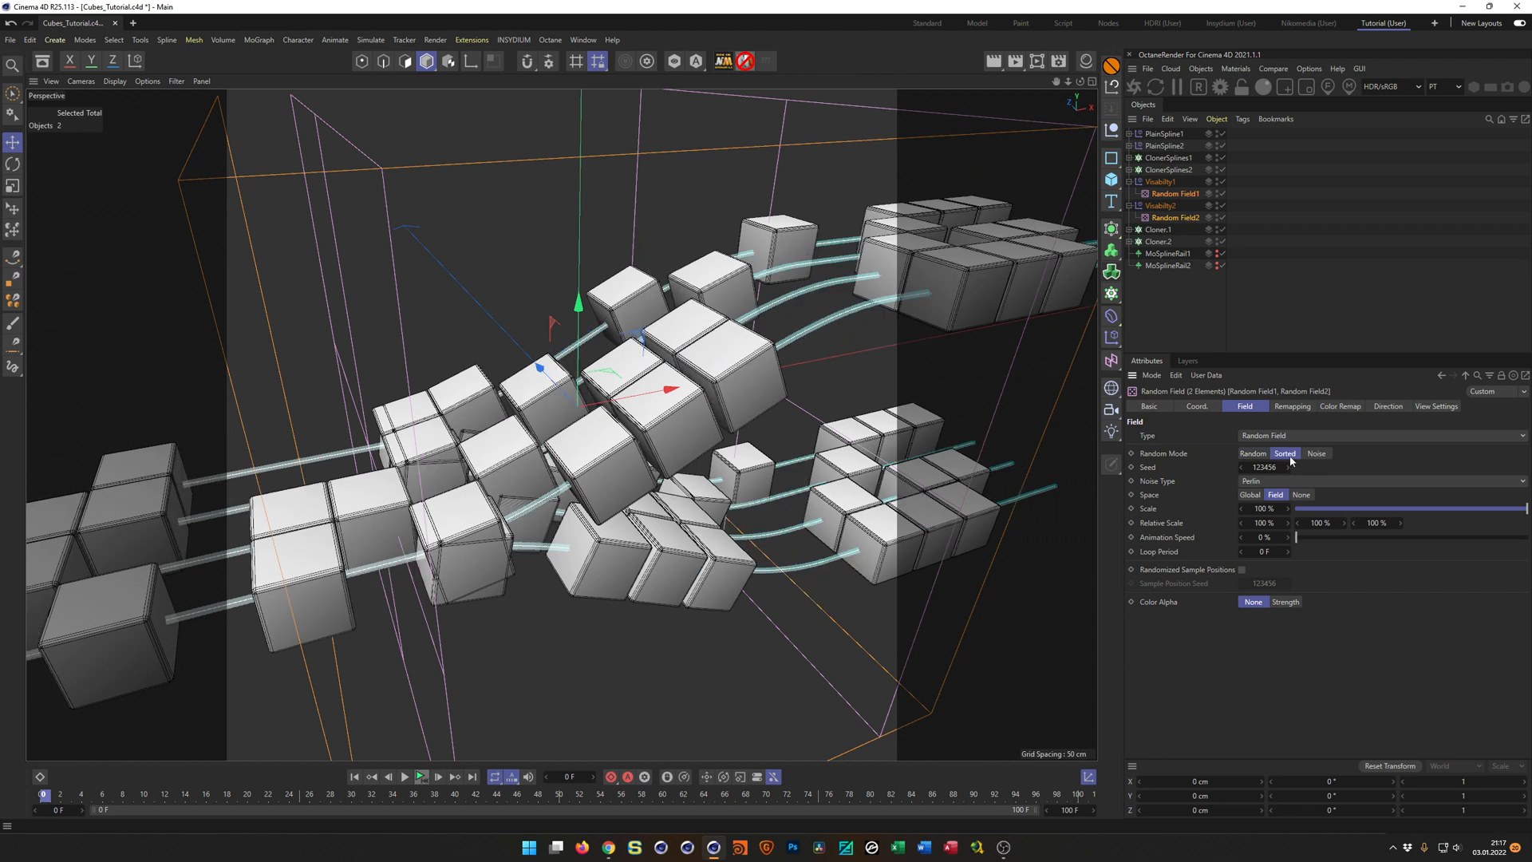
pyautogui.click(1255, 453)
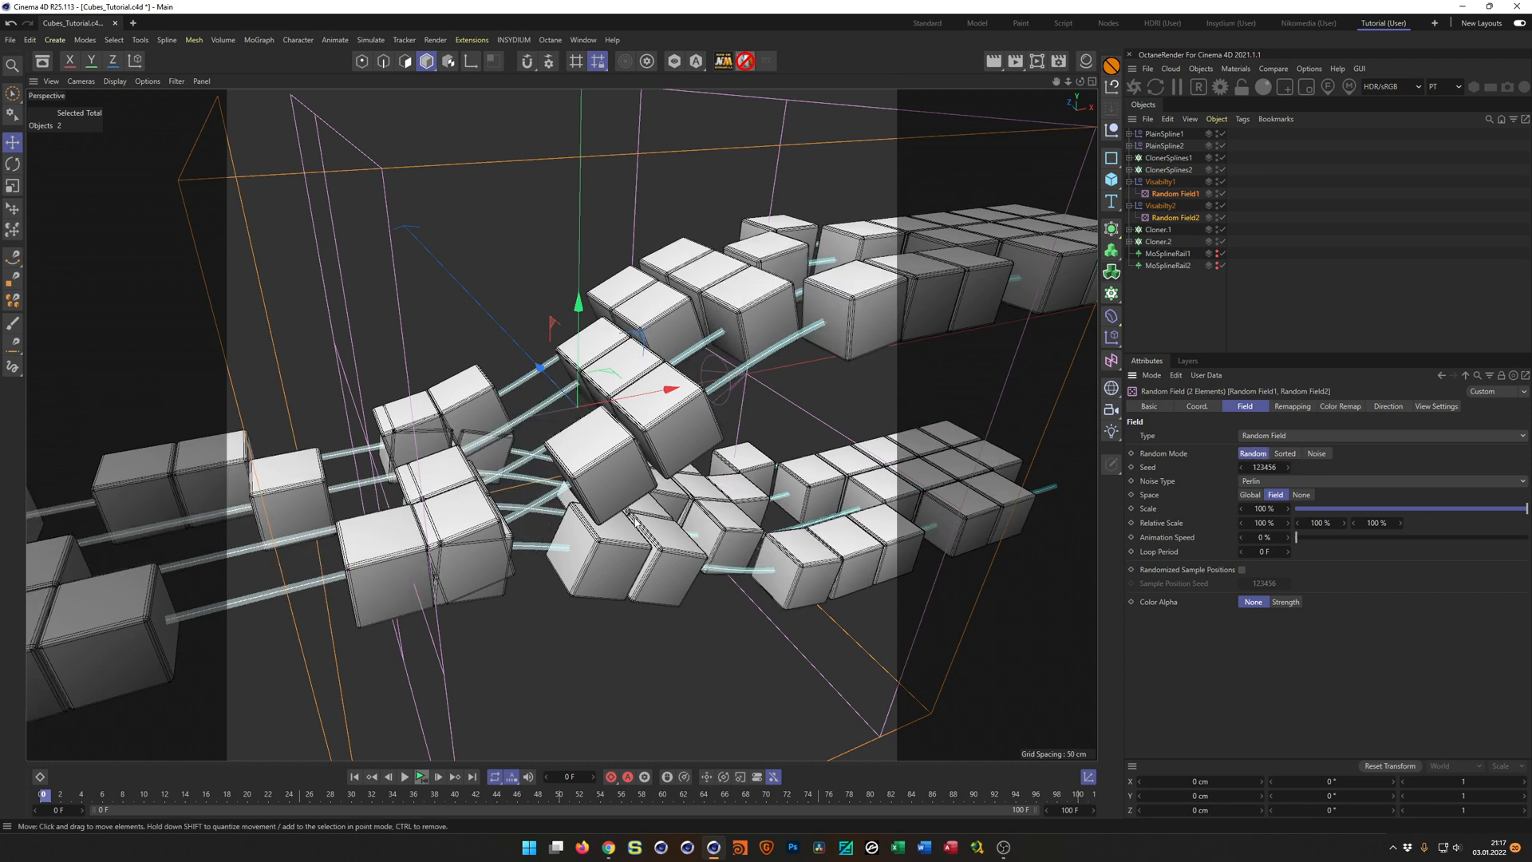
pyautogui.click(1052, 385)
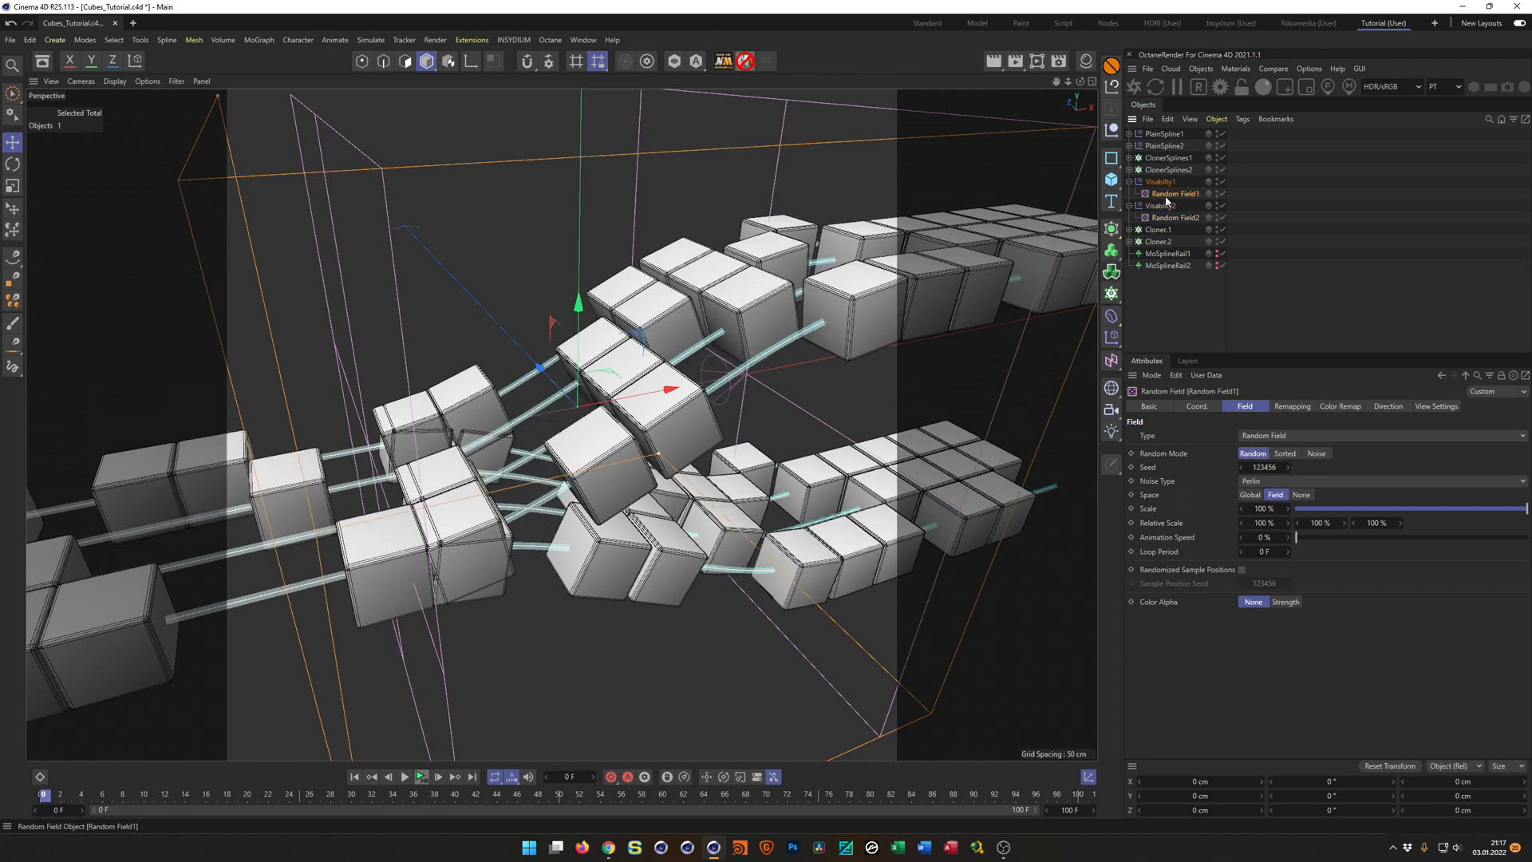
pyautogui.click(1294, 407)
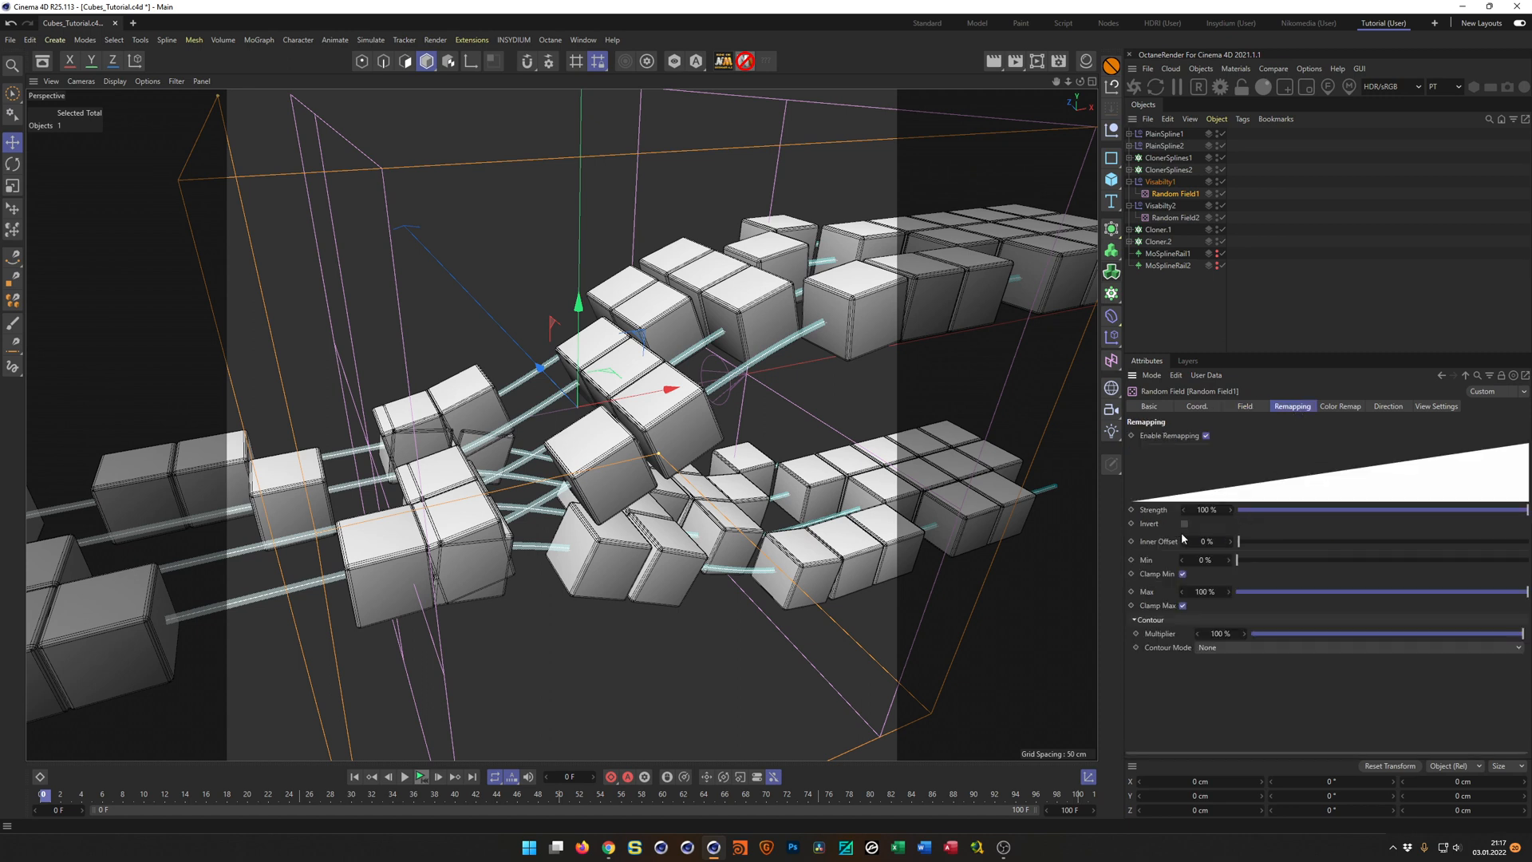
pyautogui.click(1178, 219)
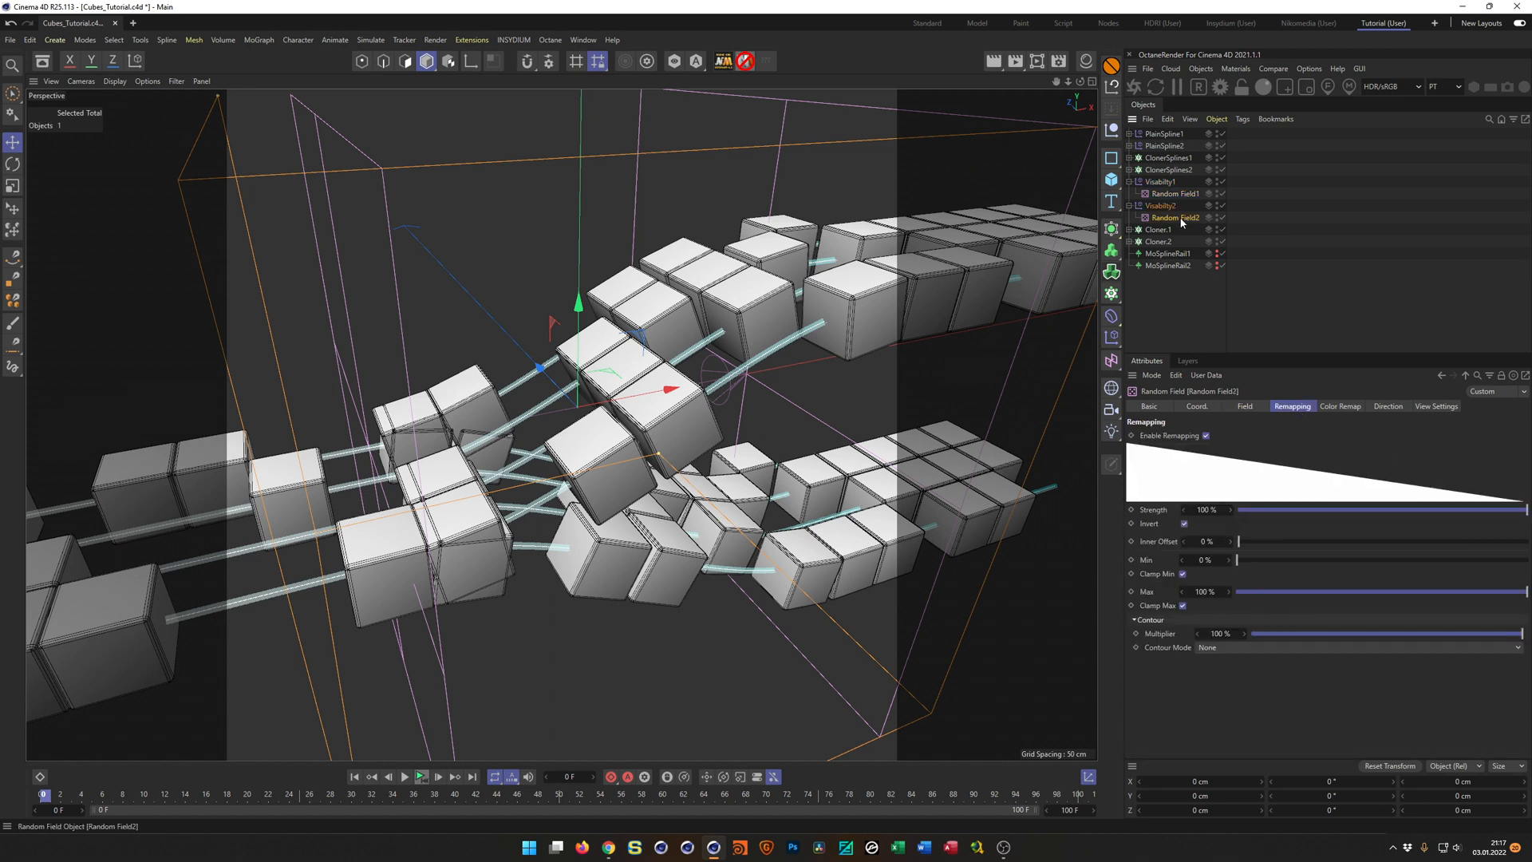
pyautogui.click(1185, 523)
pyautogui.click(1185, 525)
# Replace the Visabilty1 effector with Visabilty2 in Cloner.2's effector list.
pyautogui.click(1159, 241)
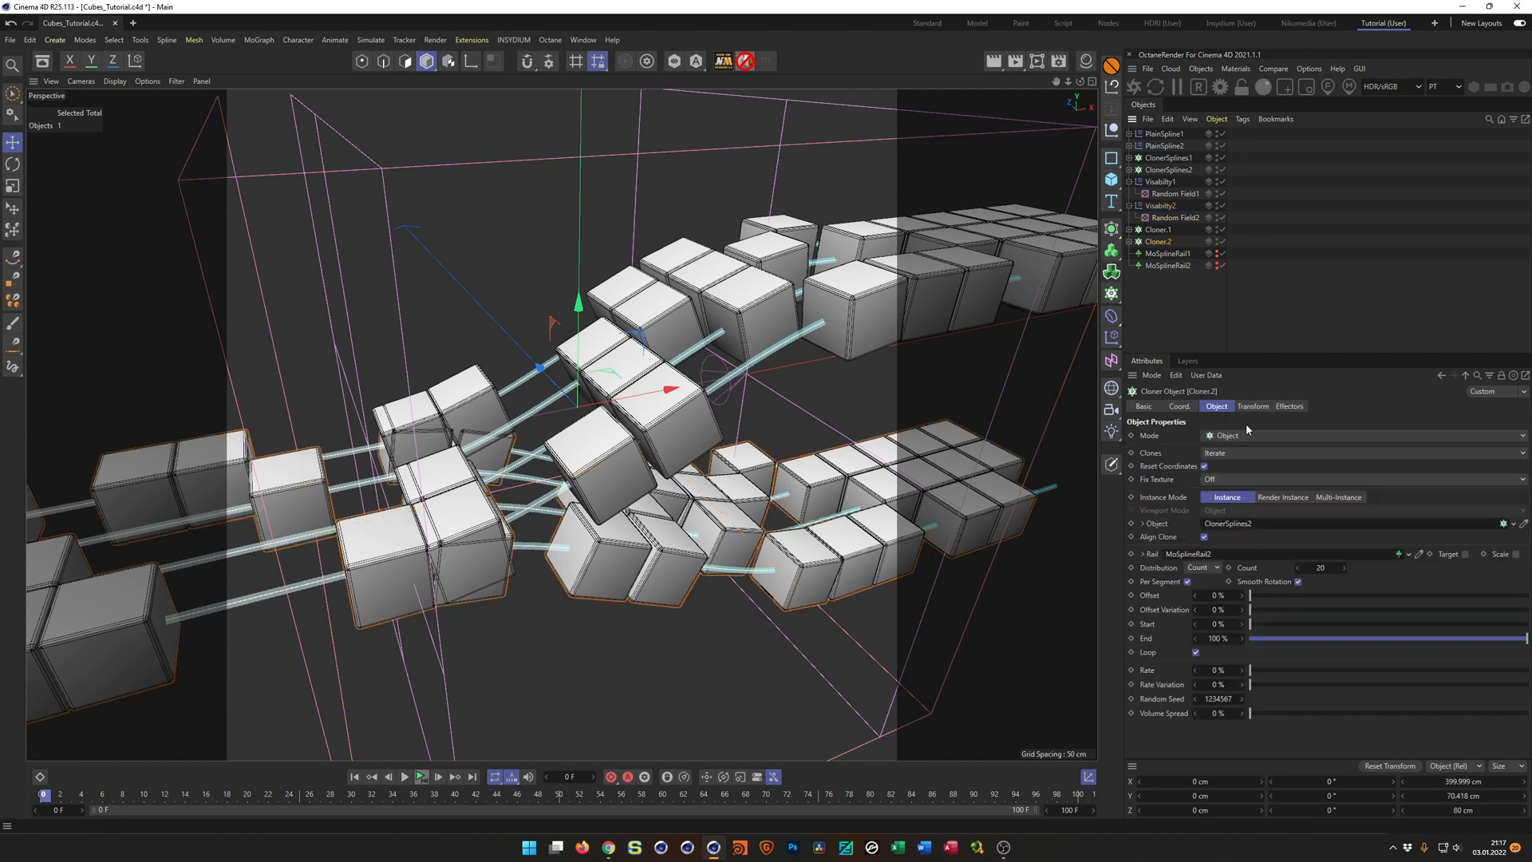
pyautogui.click(1291, 406)
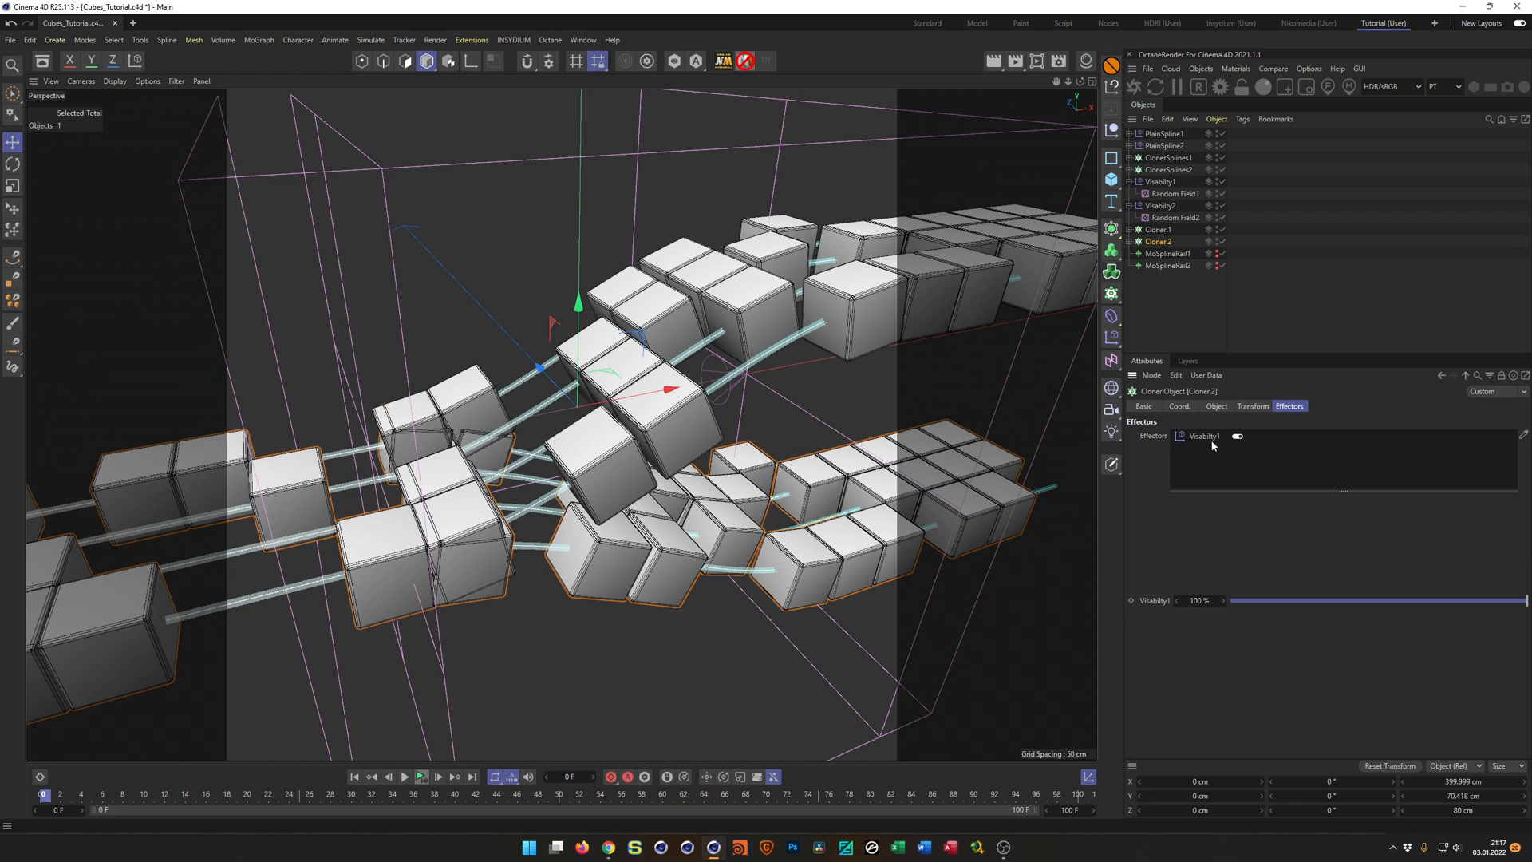
pyautogui.press('Delete')
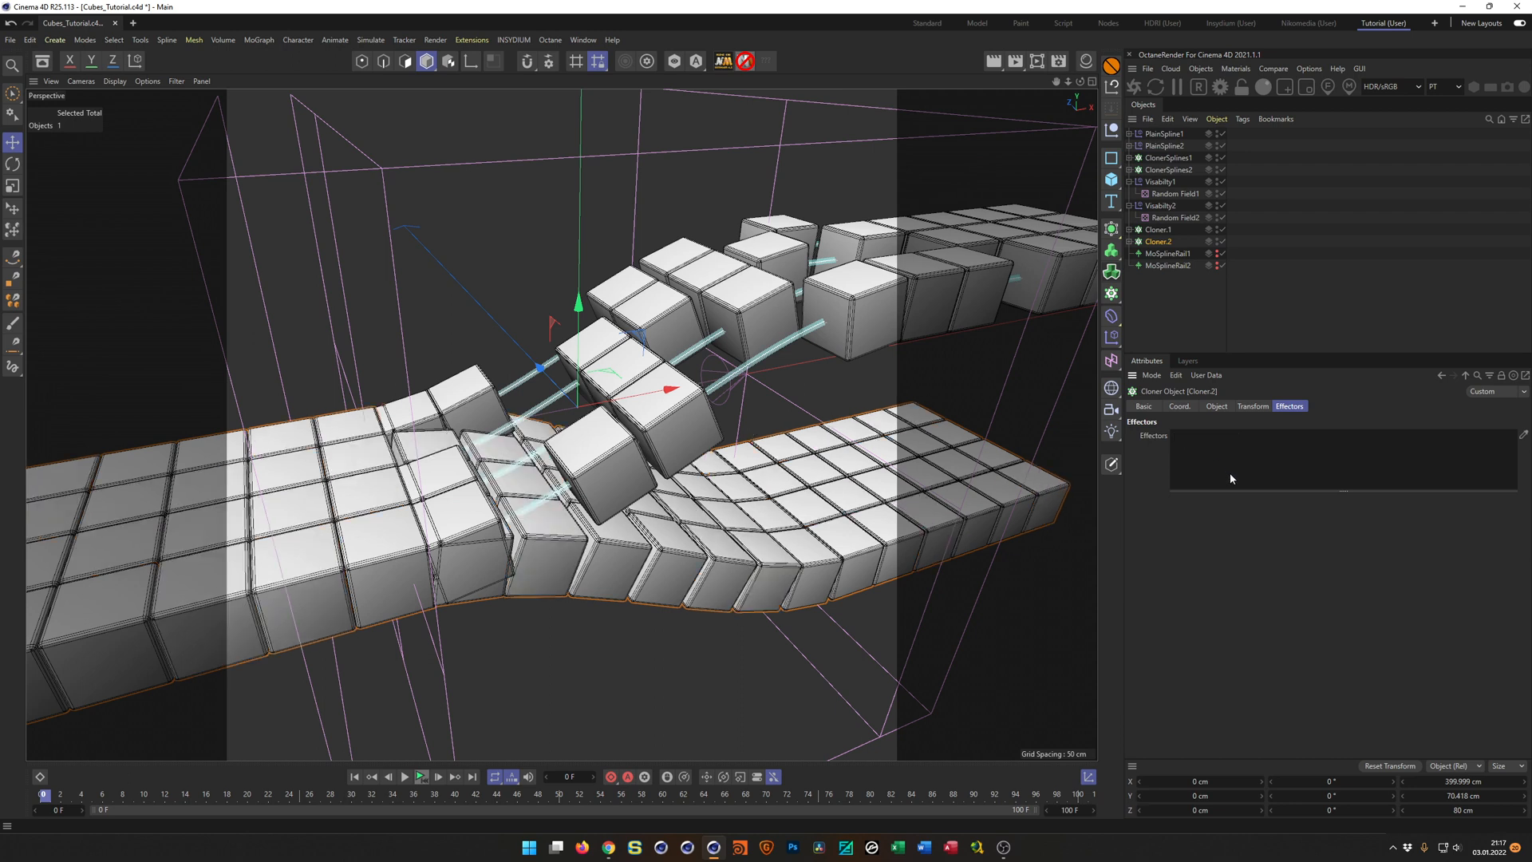
pyautogui.moveTo(1161, 205); pyautogui.dragTo(1199, 453)
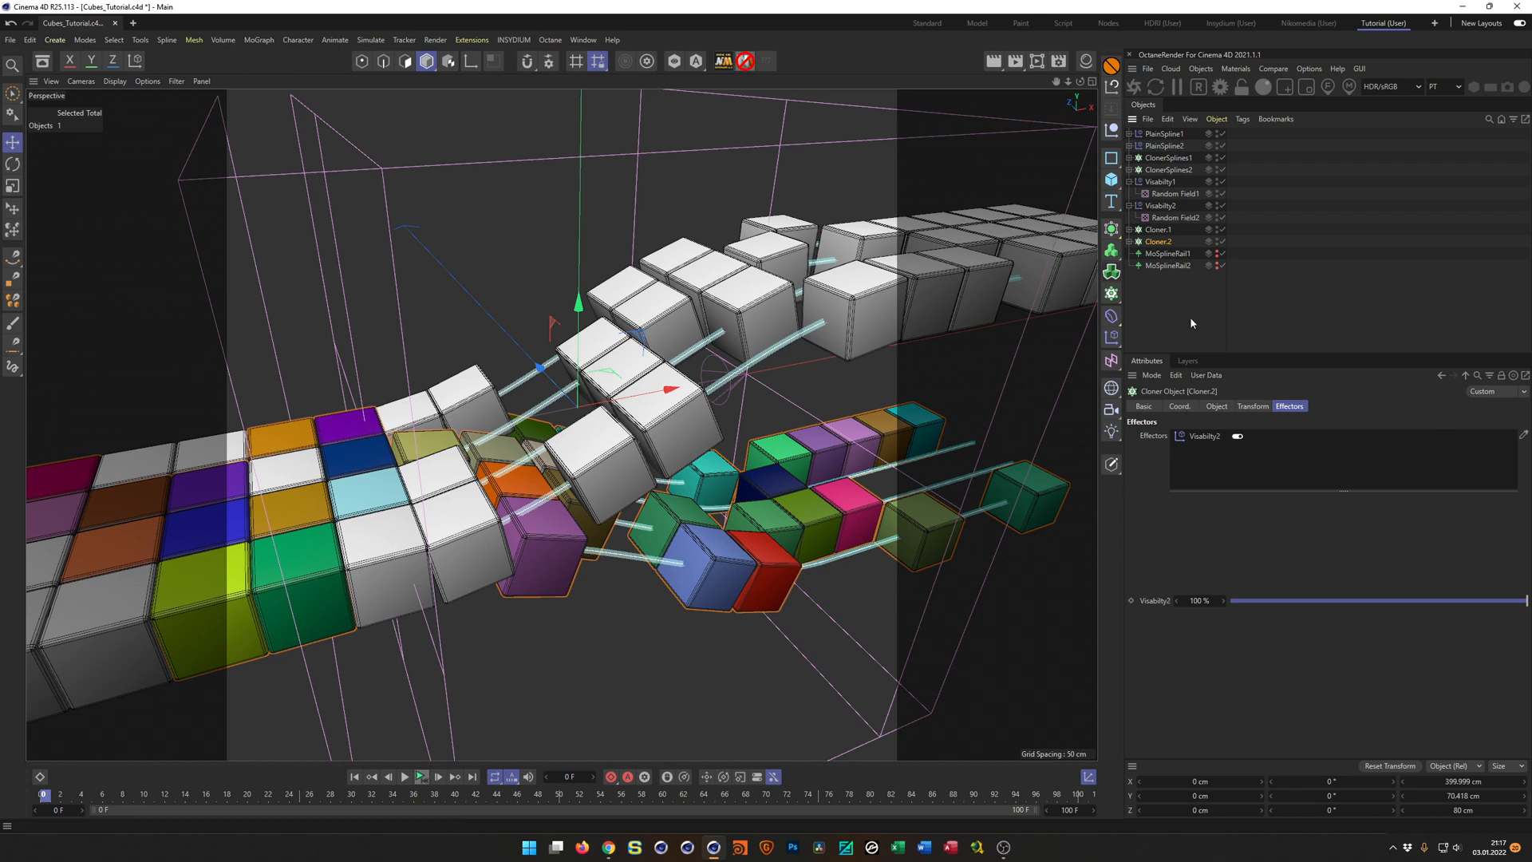
# Turn off the color channel of Random Field2 in the Visabilty2 effector's field list.
pyautogui.click(1174, 217)
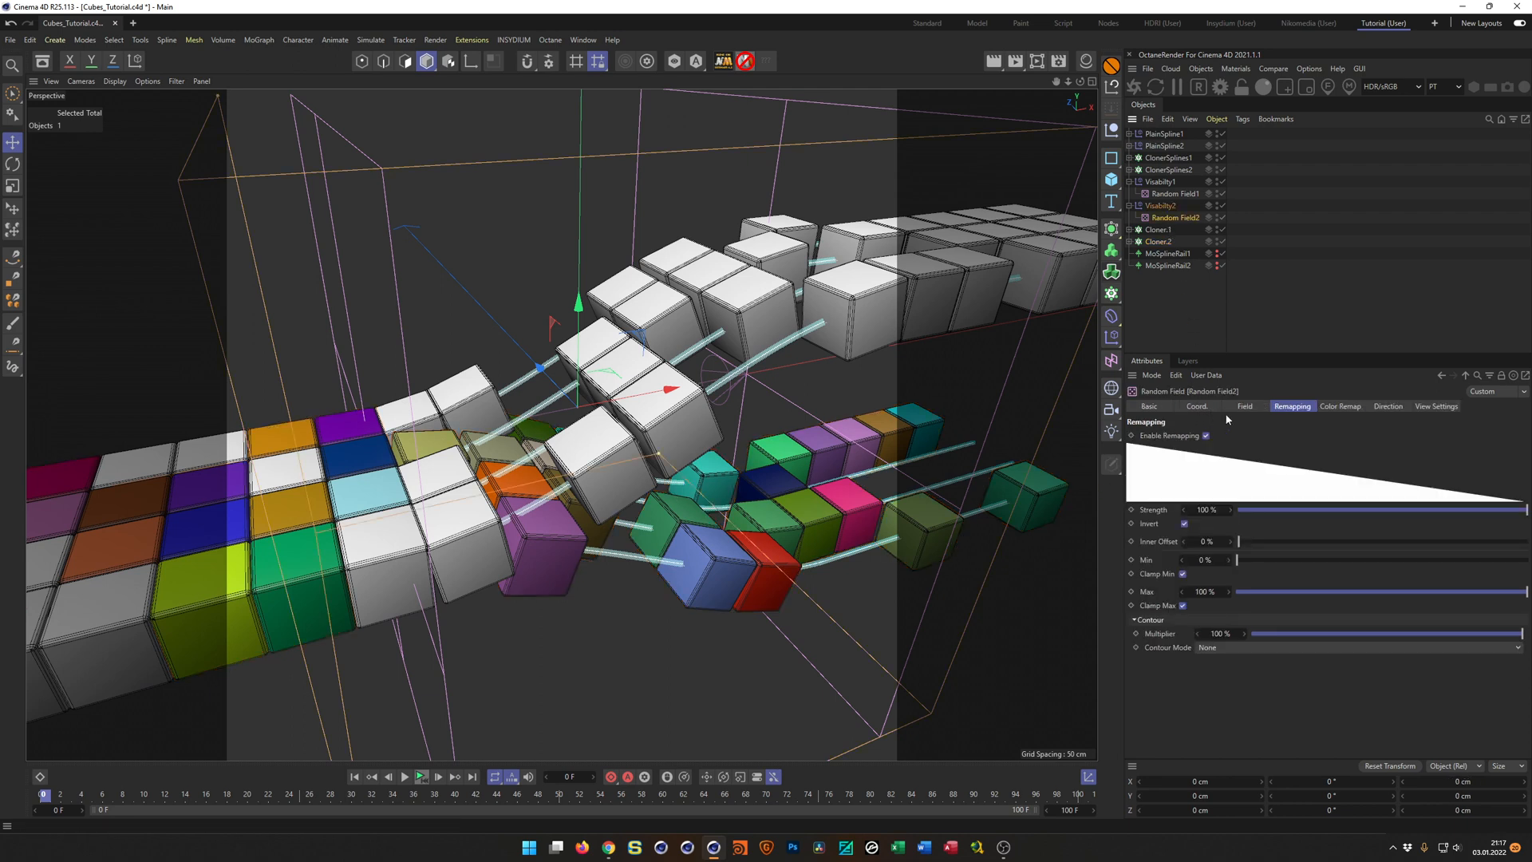
pyautogui.click(1162, 206)
pyautogui.click(1326, 407)
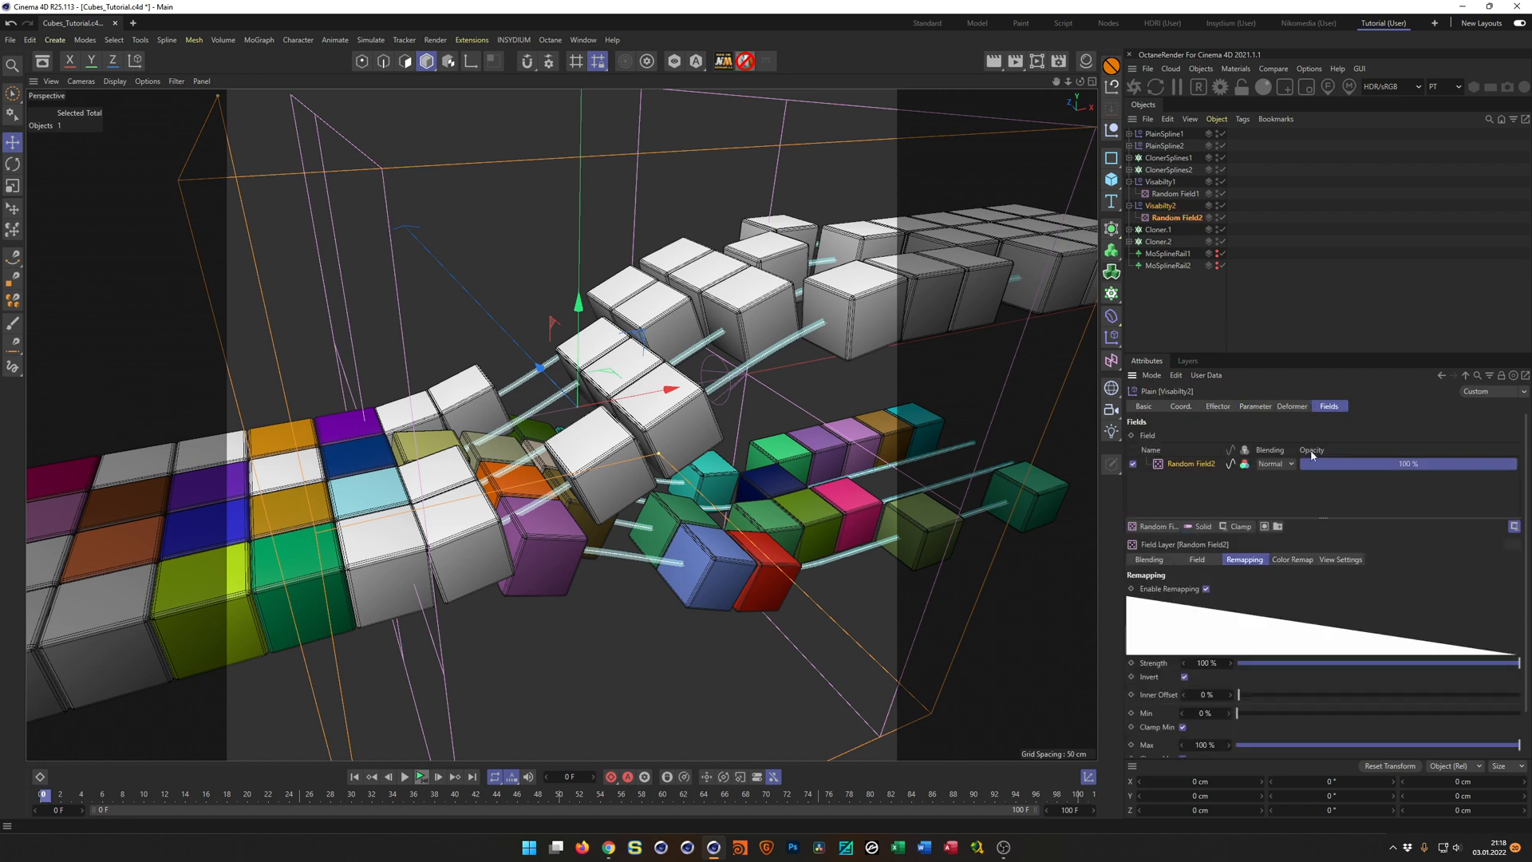
pyautogui.click(1247, 463)
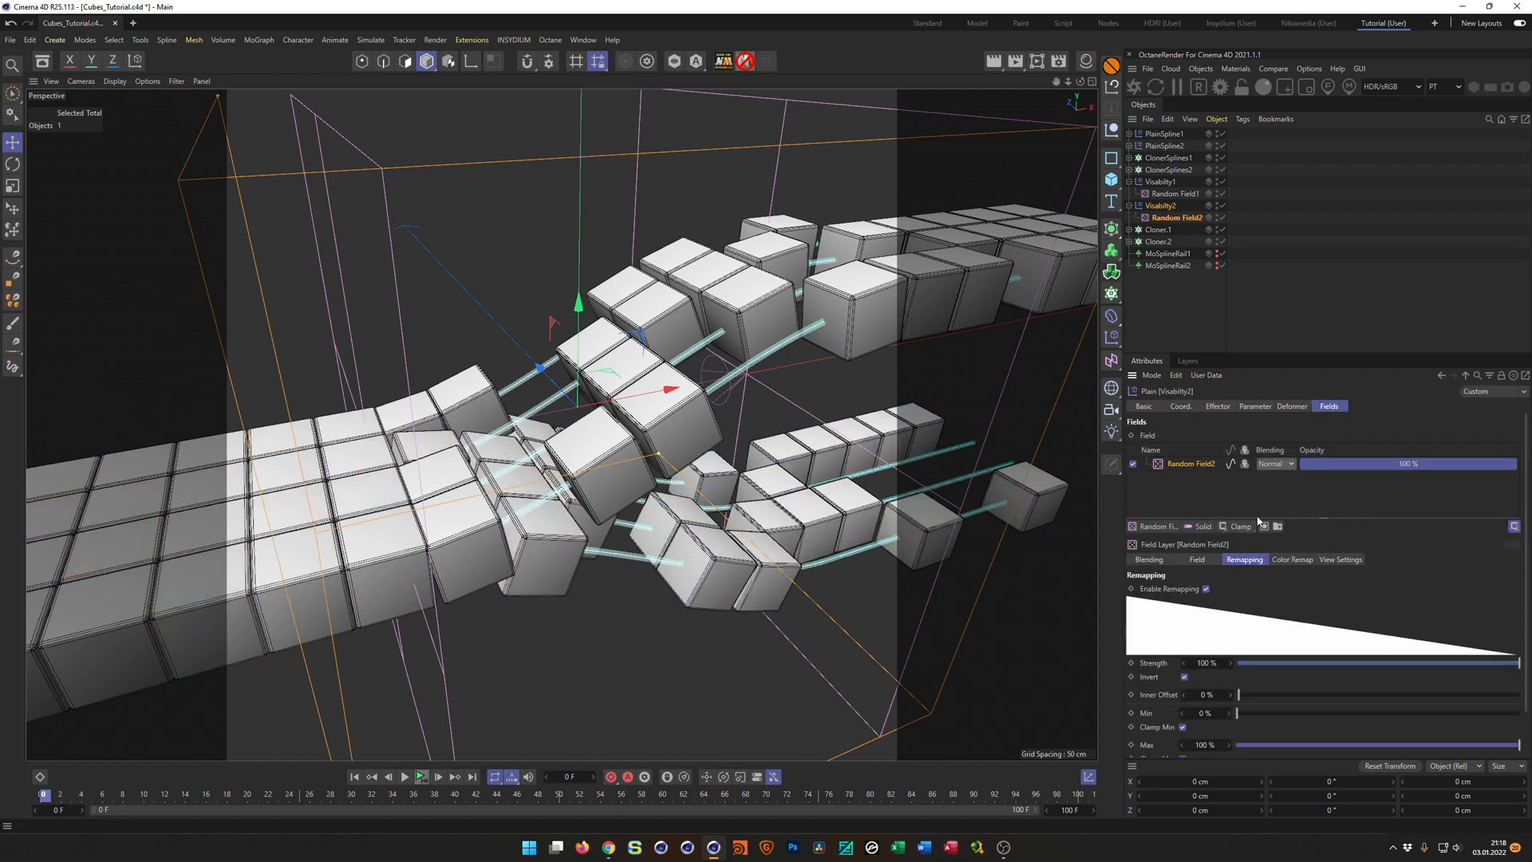
# Check which visibility effector is assigned to Cloner.2 and Cloner.1, and review Random Field2's remapping.
pyautogui.keyDown('alt'); pyautogui.moveTo(558, 463); pyautogui.dragTo(499, 473); pyautogui.keyUp('alt')
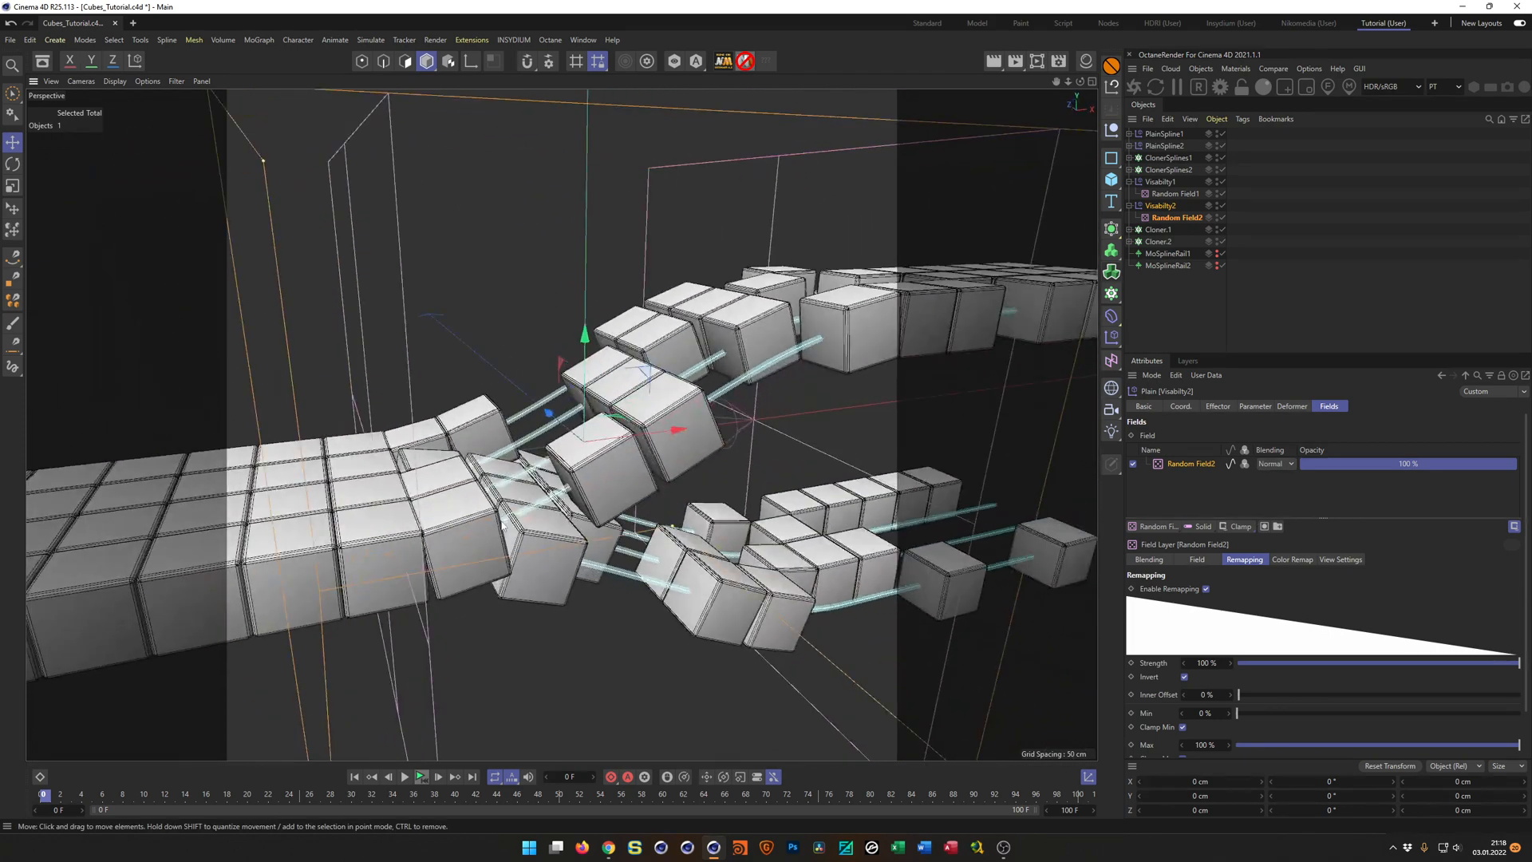
pyautogui.click(1153, 242)
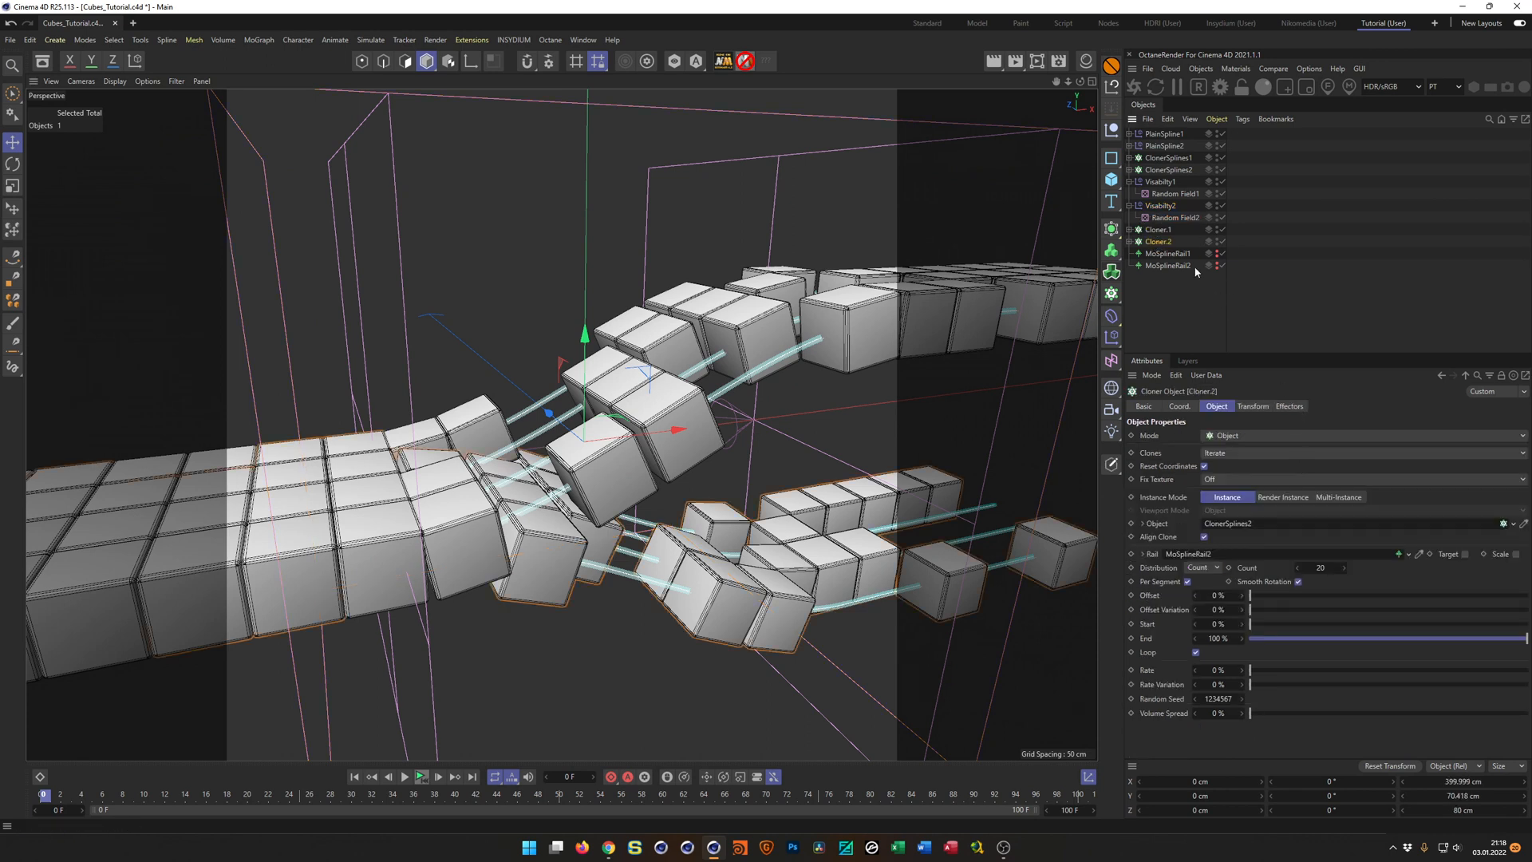
pyautogui.click(1289, 406)
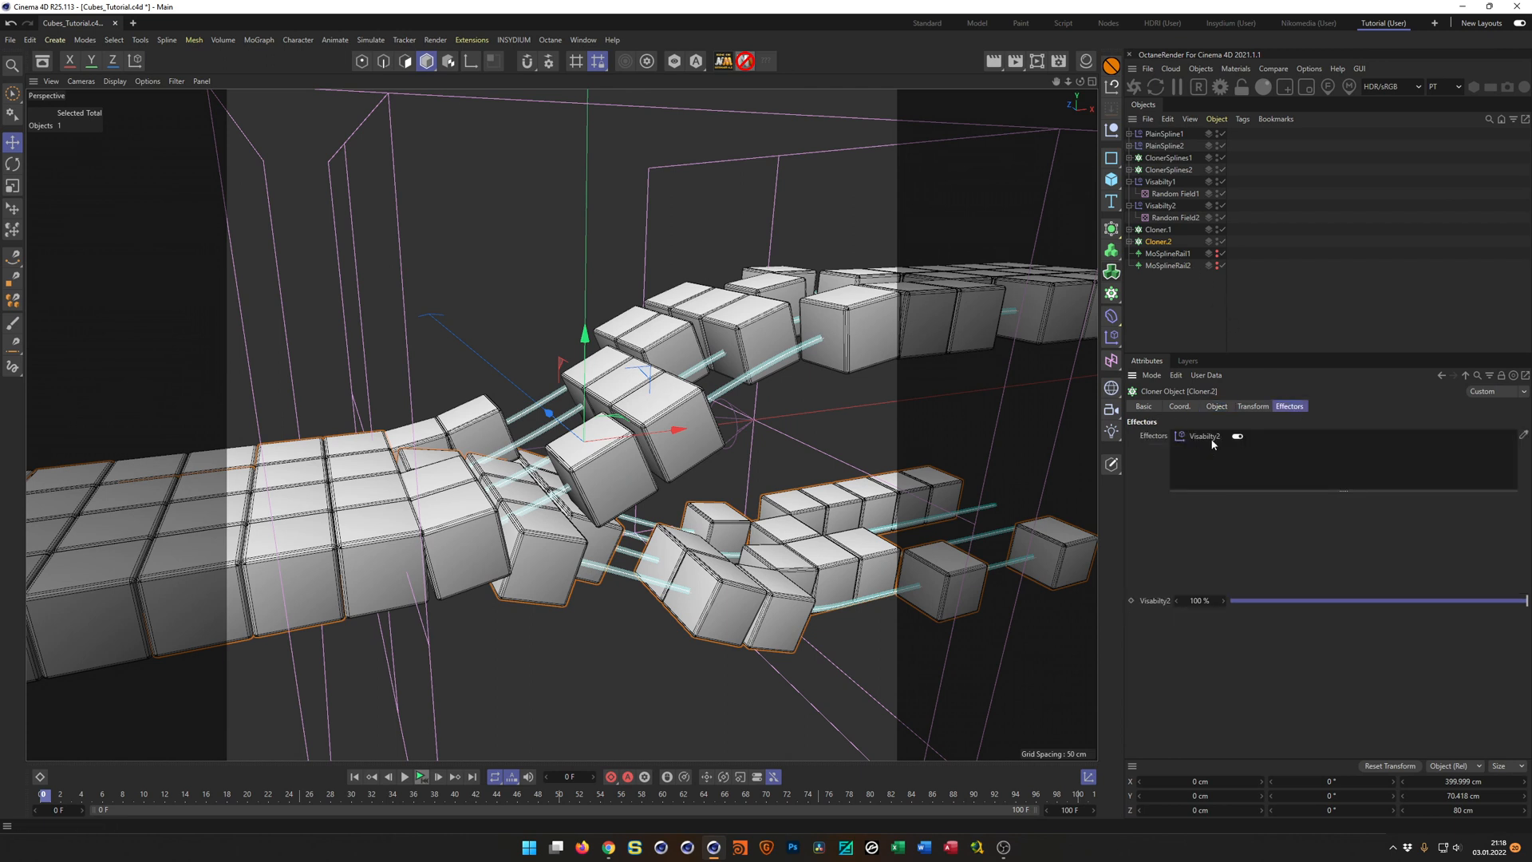
pyautogui.click(1161, 229)
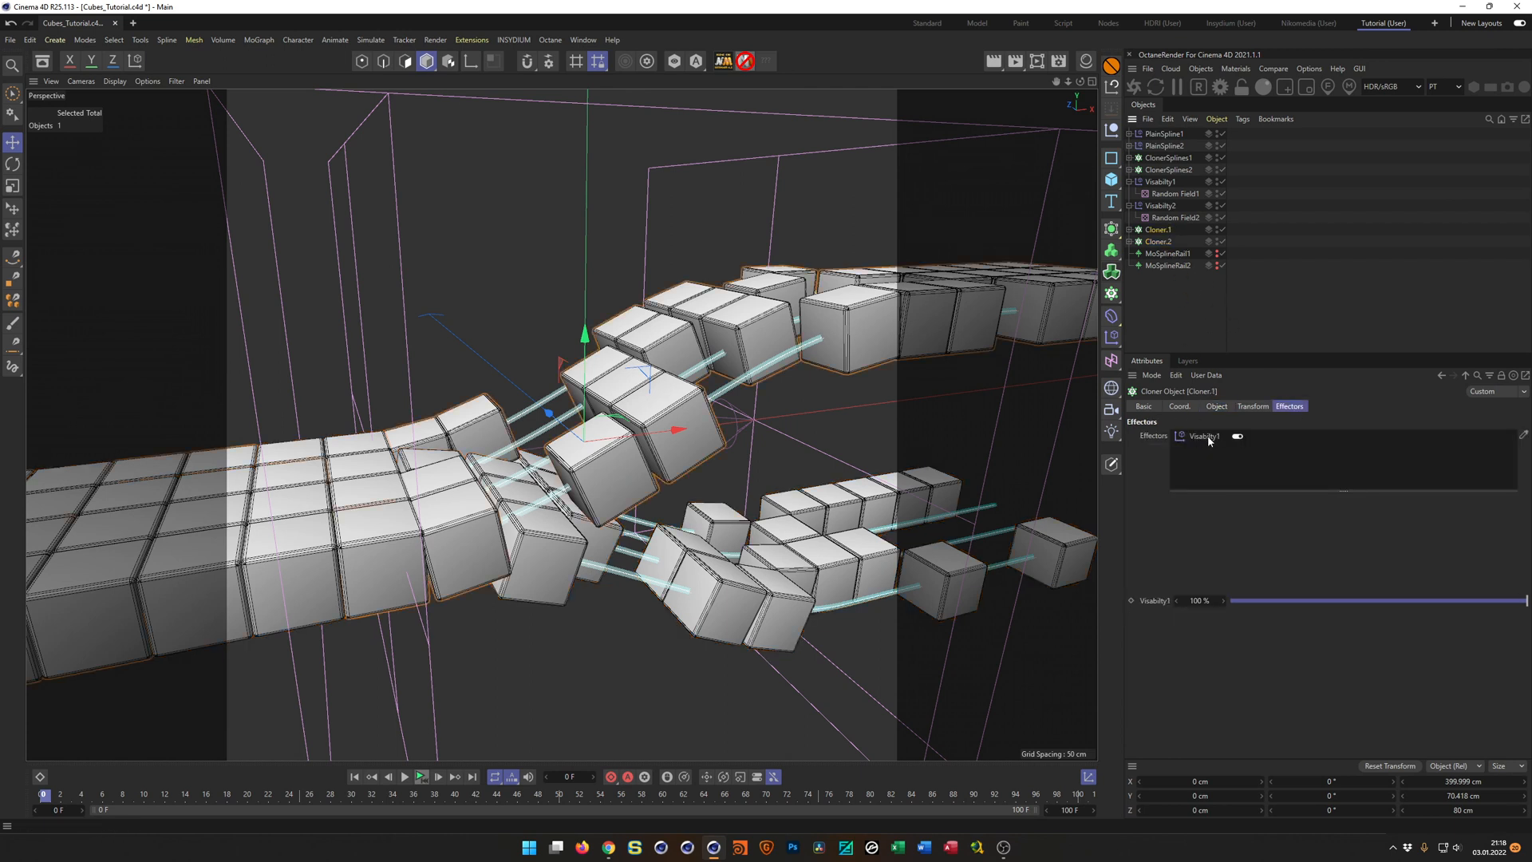
pyautogui.click(1173, 219)
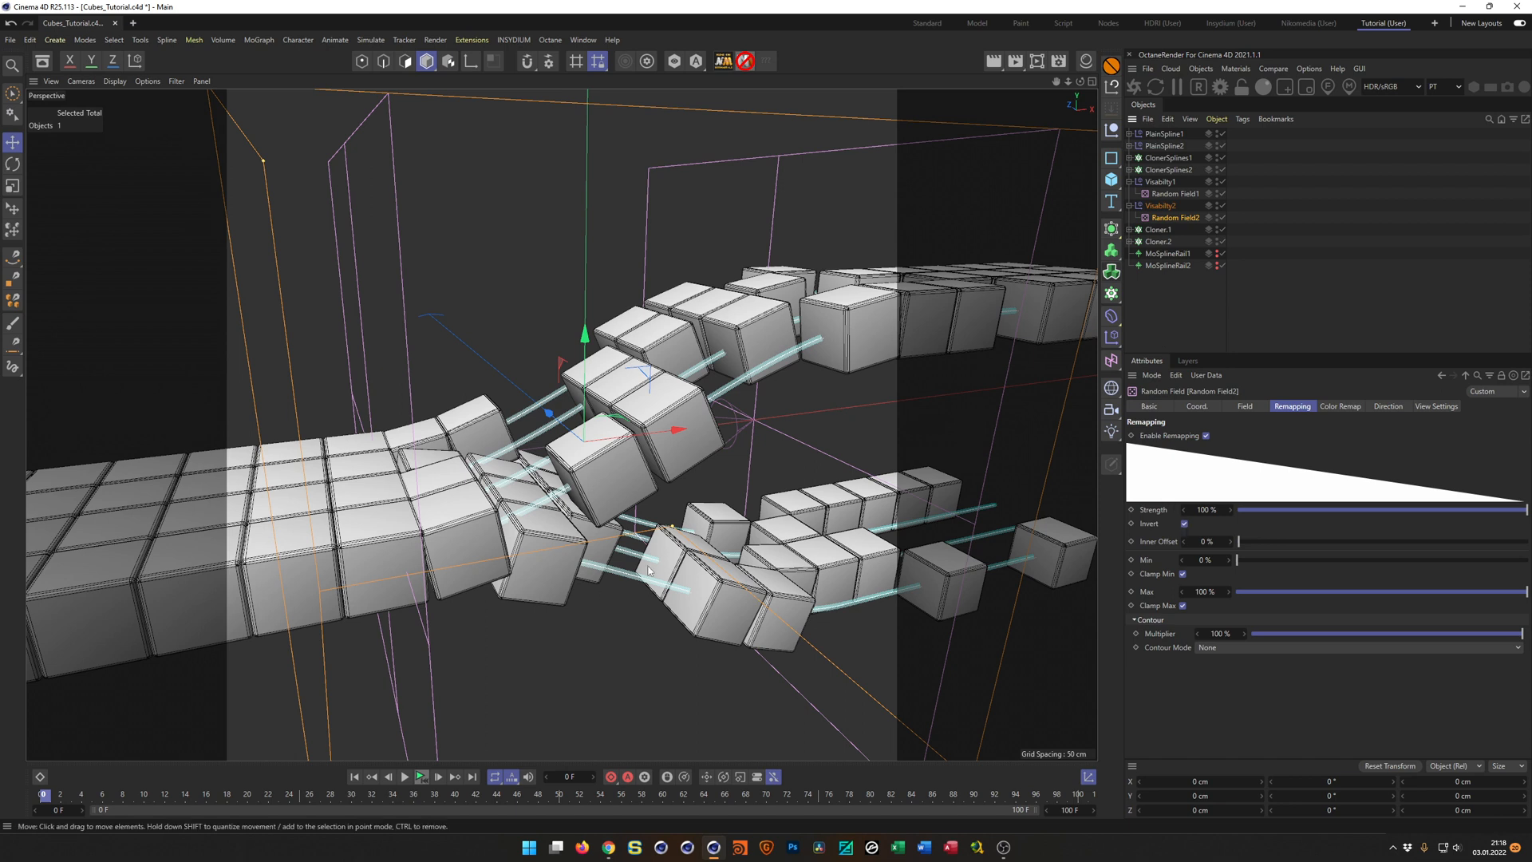
# Collapse the Visabilty1 and Visabilty2 hierarchies in the object list and save the project.
pyautogui.click(1129, 182)
pyautogui.click(1129, 194)
pyautogui.hotkey('ctrl', 's')
# Test the cube movement by lowering the offset of both Cloner.1 and Cloner.2 to -49 %, and save the project.
pyautogui.keyDown('alt'); pyautogui.moveTo(771, 383); pyautogui.dragTo(734, 403); pyautogui.keyUp('alt')
pyautogui.click(1158, 206)
pyautogui.keyDown('ctrl'); pyautogui.click(1159, 218); pyautogui.keyUp('ctrl')
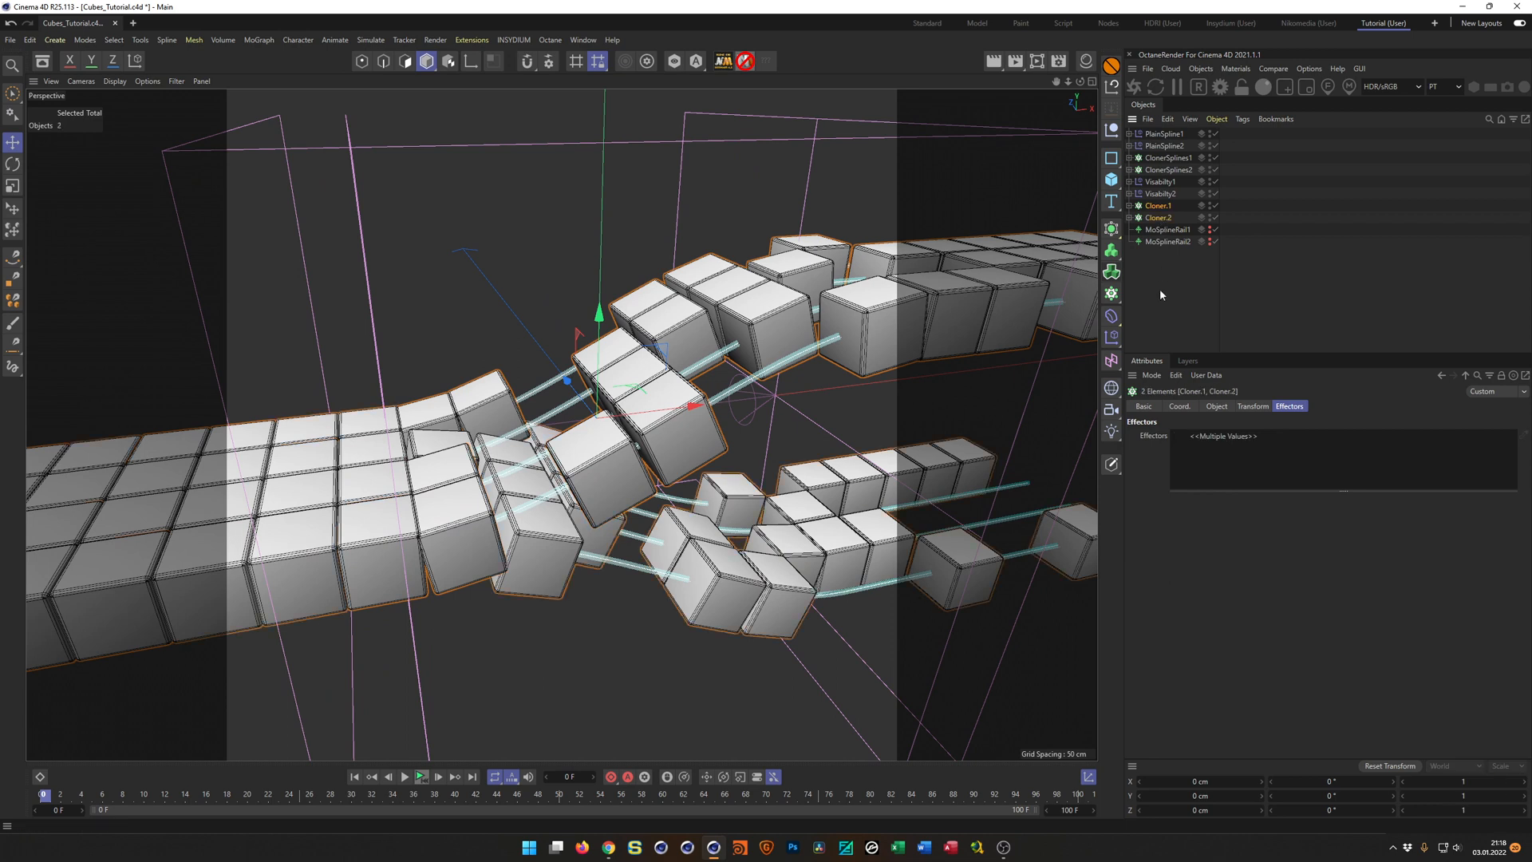
pyautogui.click(1217, 406)
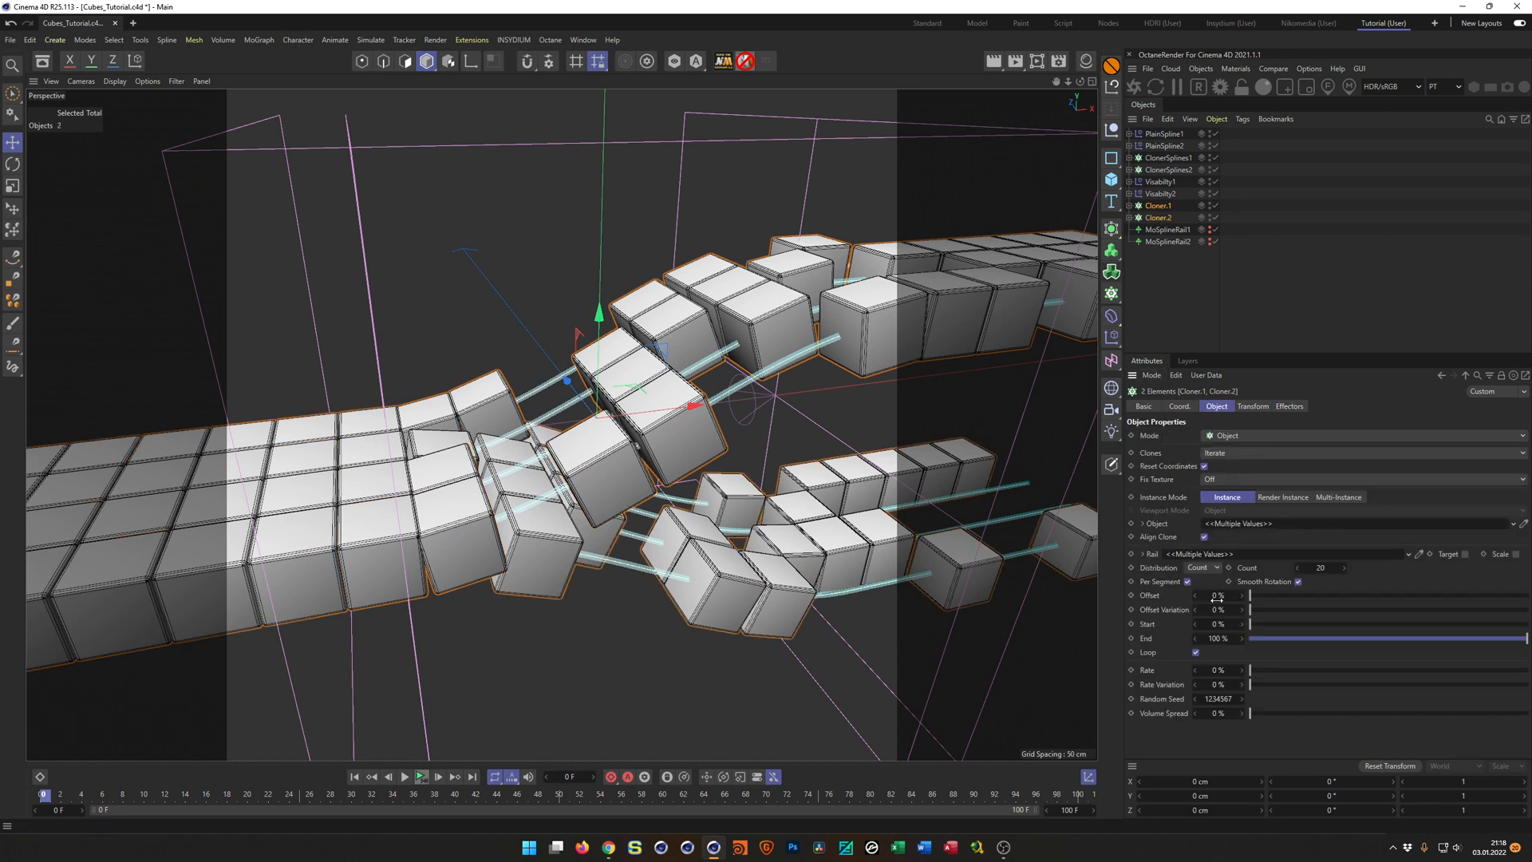
pyautogui.moveTo(1219, 595); pyautogui.dragTo(1186, 595)
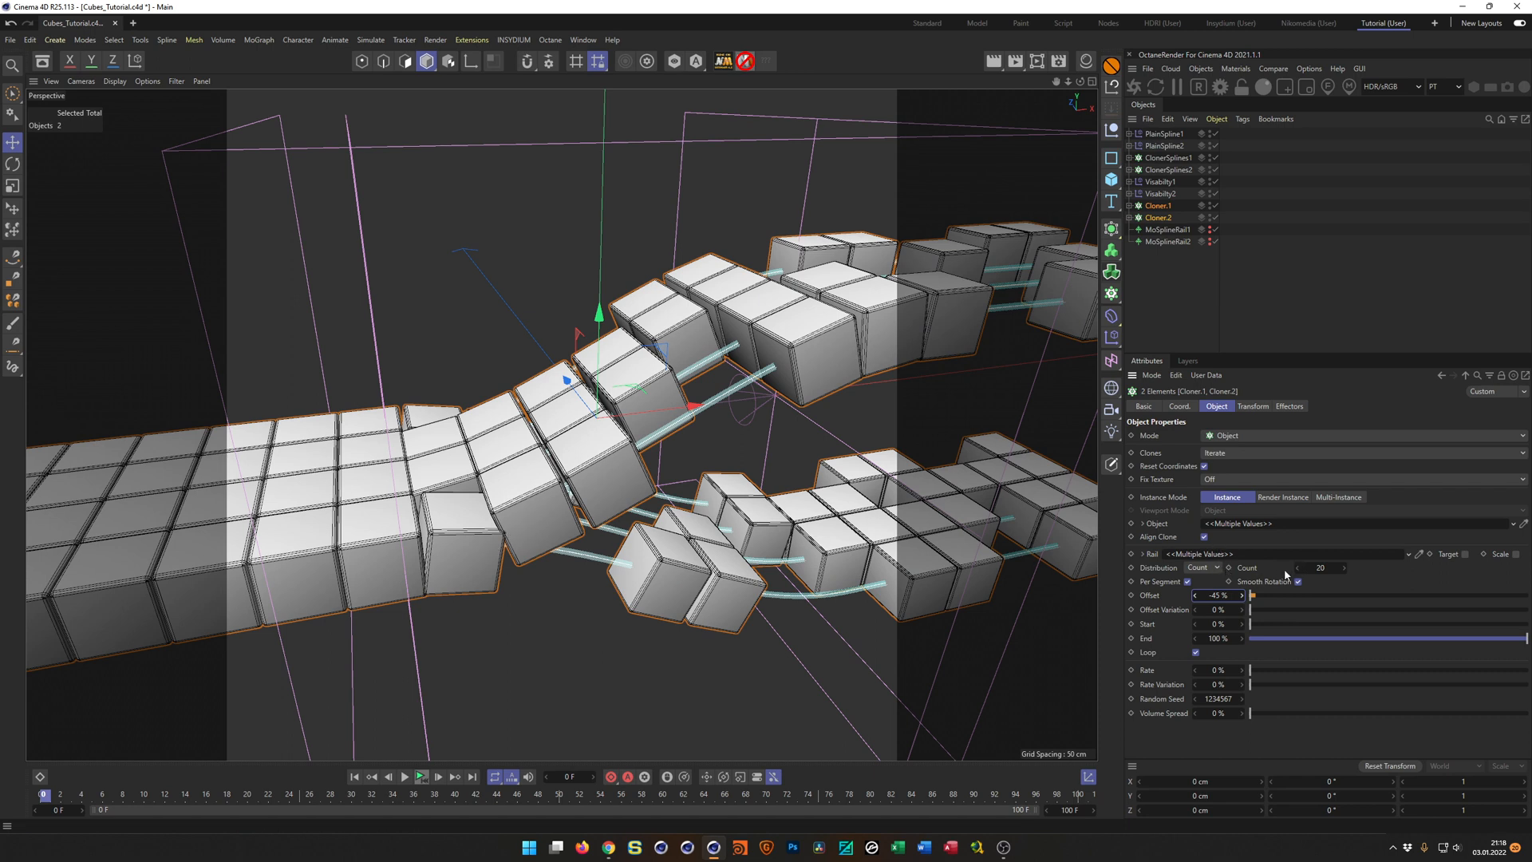
pyautogui.moveTo(1272, 586)
pyautogui.mouseDown()
pyautogui.moveTo(1293, 586)
pyautogui.moveTo(1218, 596)
pyautogui.mouseUp()
pyautogui.hotkey('ctrl', 's')
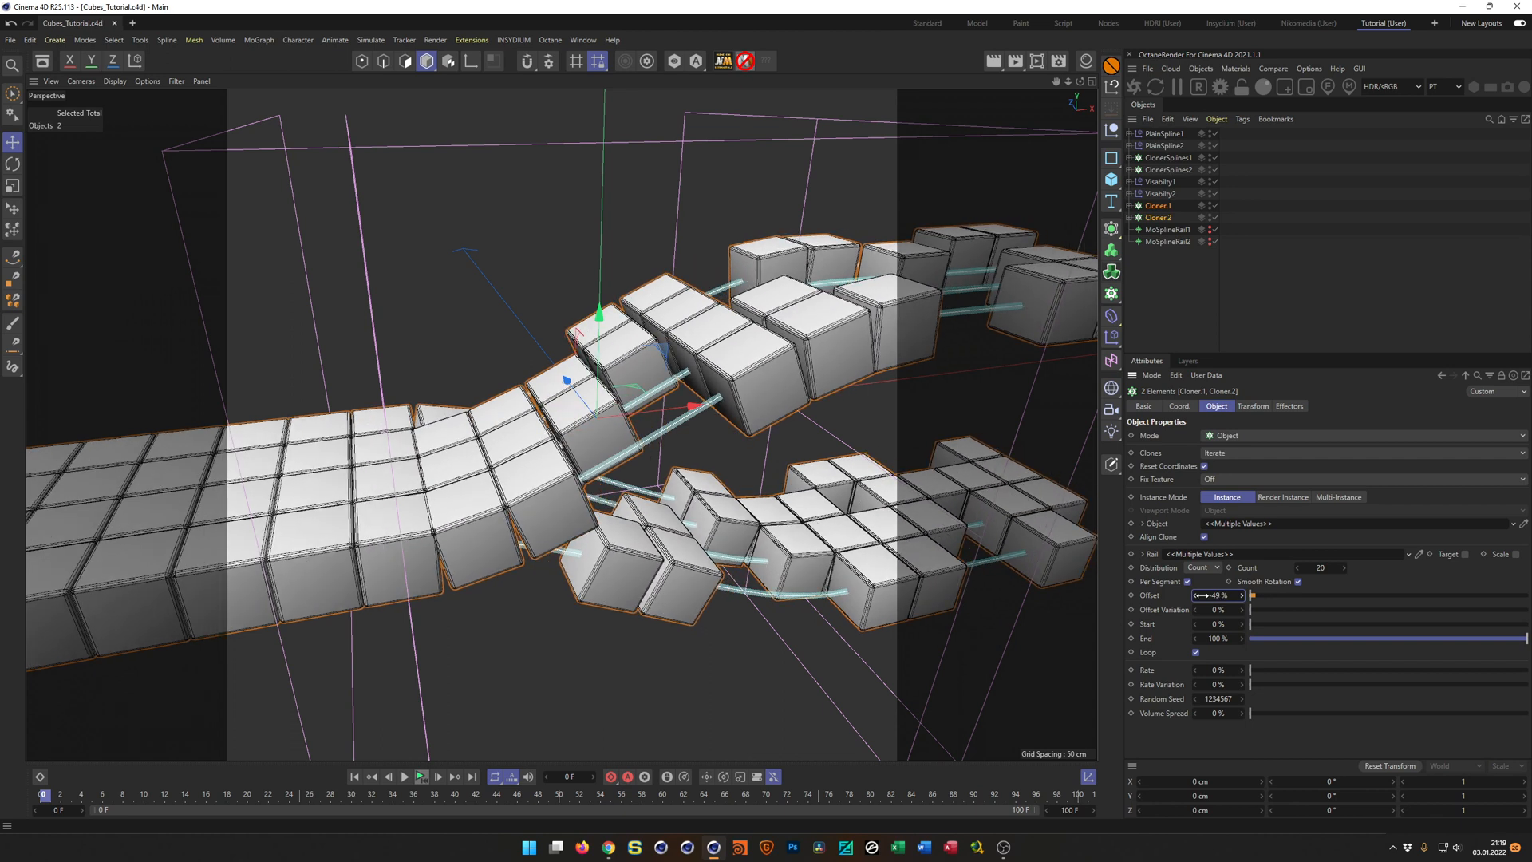
# Set the random mode of both Random Field1 and Random Field2 to Sorted.
pyautogui.keyDown('alt'); pyautogui.moveTo(582, 515); pyautogui.dragTo(603, 516); pyautogui.keyUp('alt')
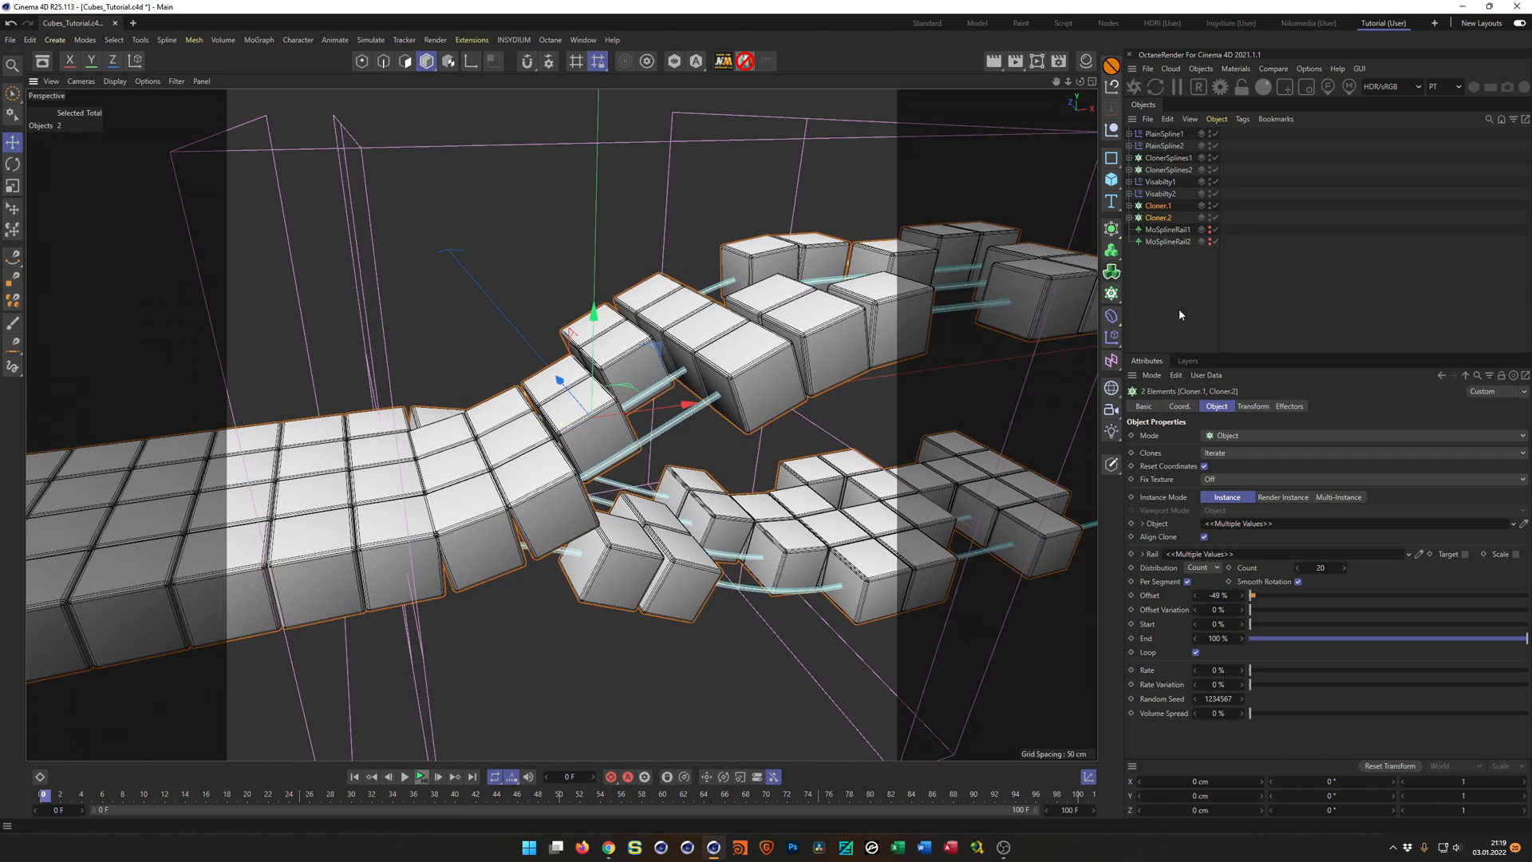
pyautogui.click(1129, 182)
pyautogui.click(1128, 205)
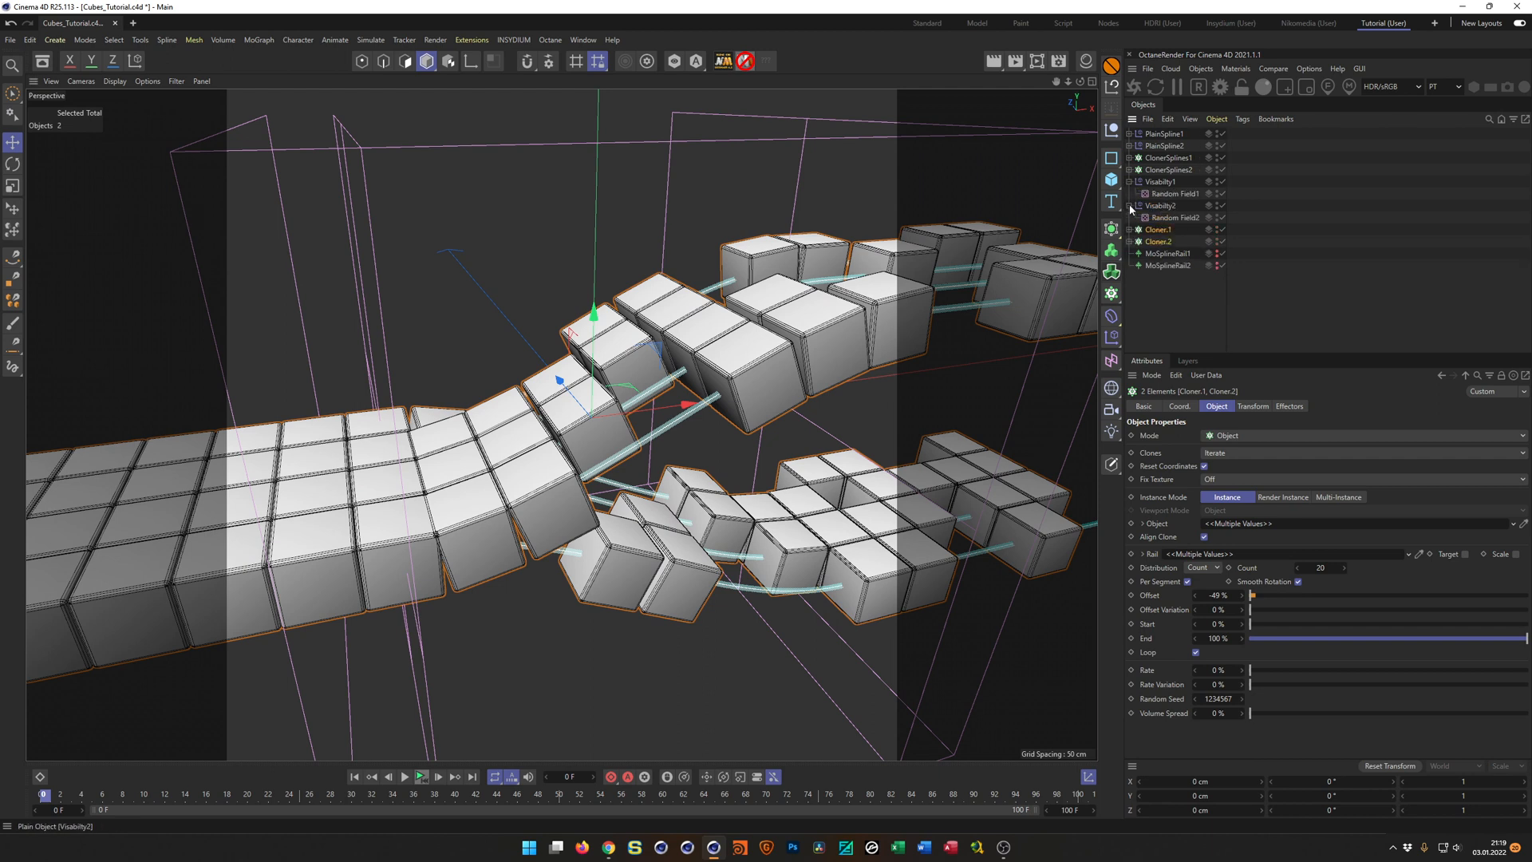
pyautogui.click(1173, 217)
pyautogui.keyDown('ctrl'); pyautogui.click(1165, 194); pyautogui.keyUp('ctrl')
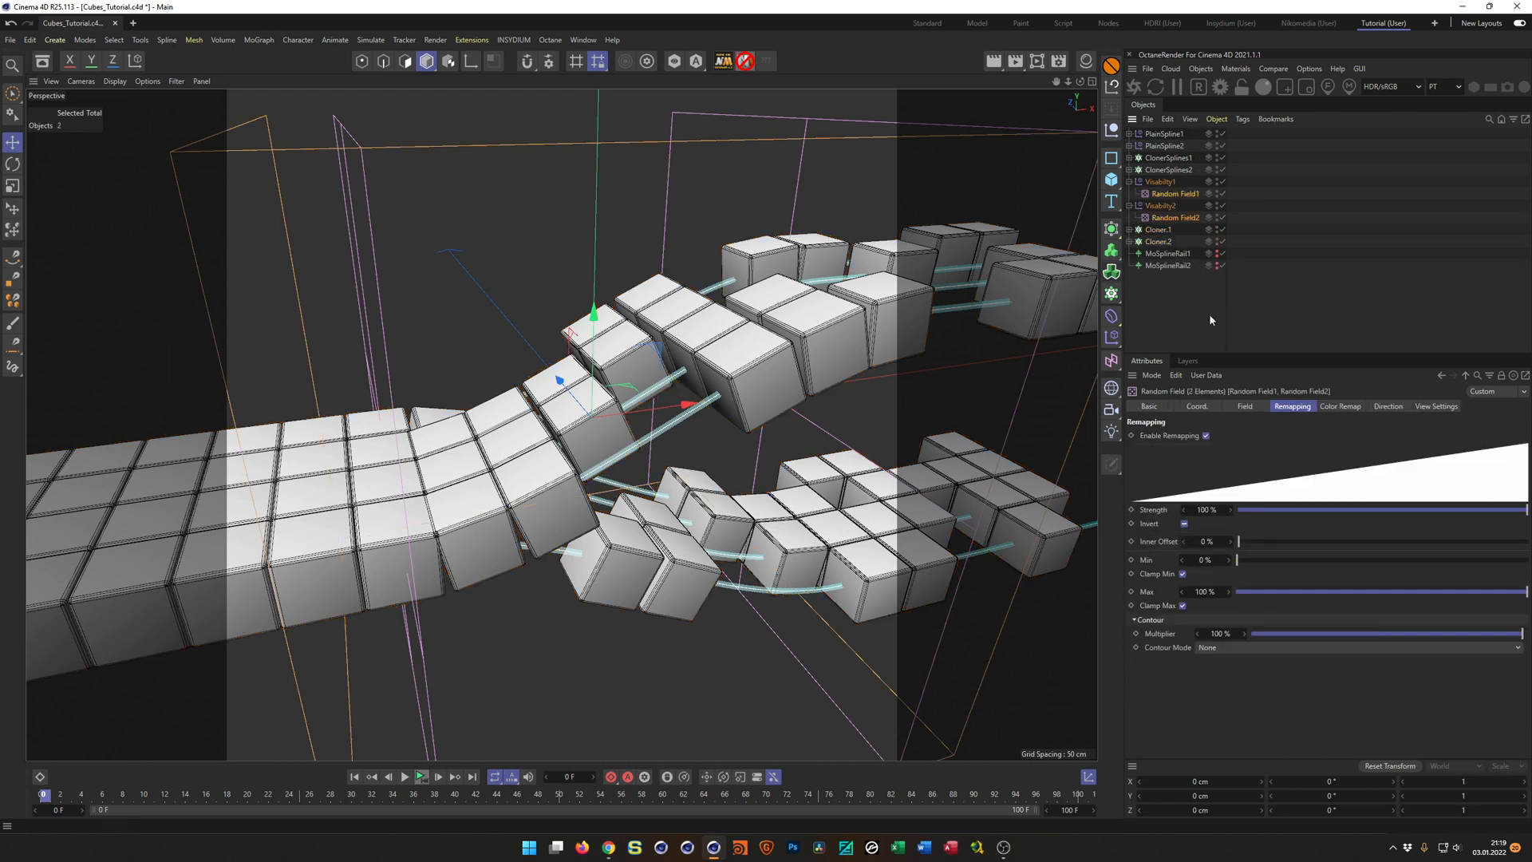
pyautogui.click(1247, 407)
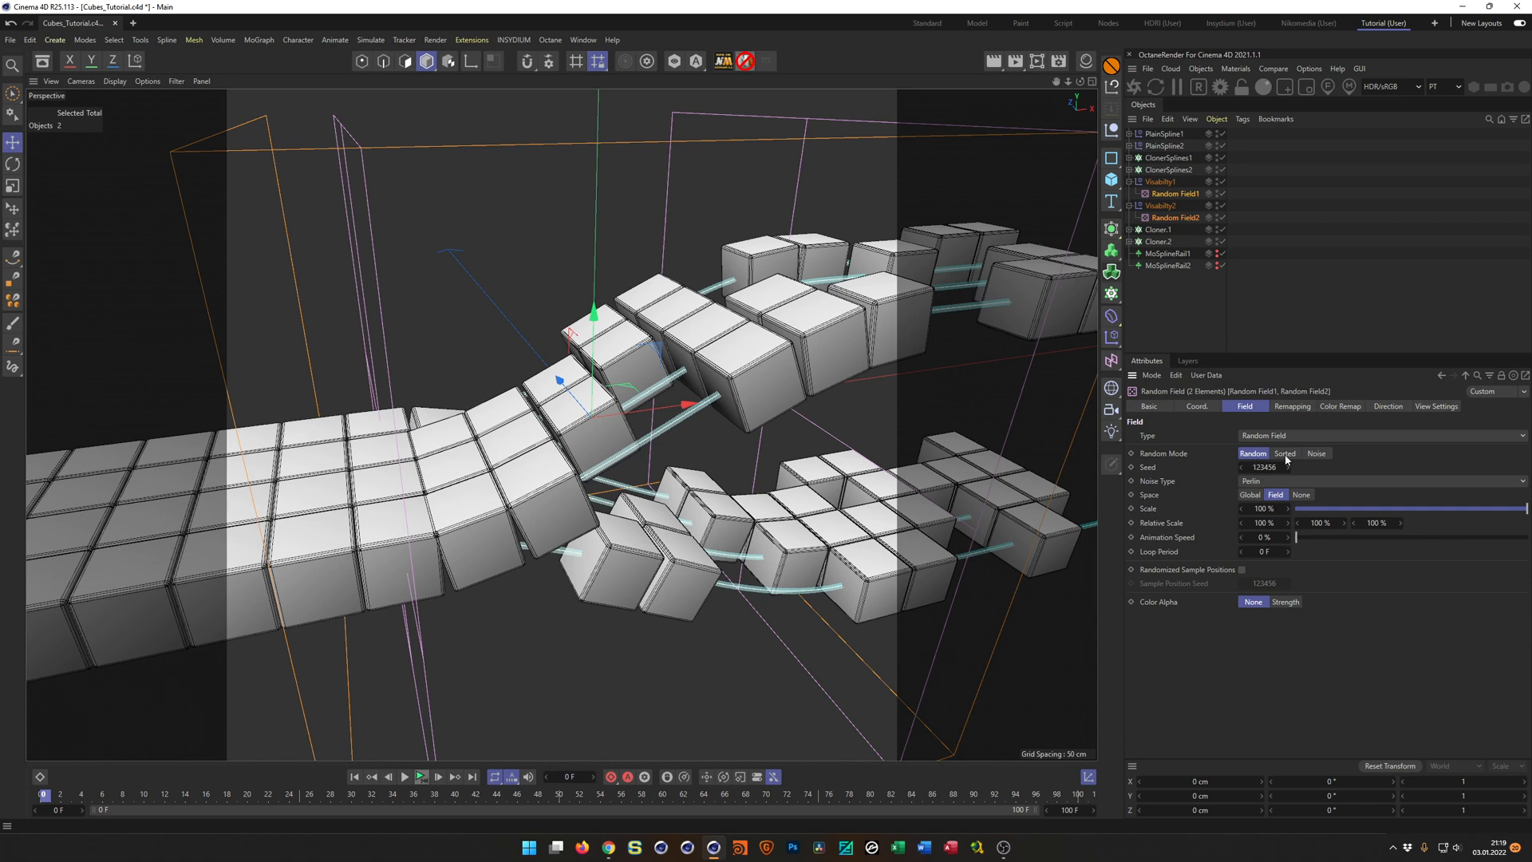
pyautogui.click(1285, 454)
pyautogui.moveTo(604, 409)
pyautogui.keyDown('alt'); pyautogui.mouseDown()
pyautogui.moveTo(637, 430)
pyautogui.moveTo(585, 383)
pyautogui.moveTo(603, 401)
pyautogui.mouseUp(); pyautogui.keyUp('alt')
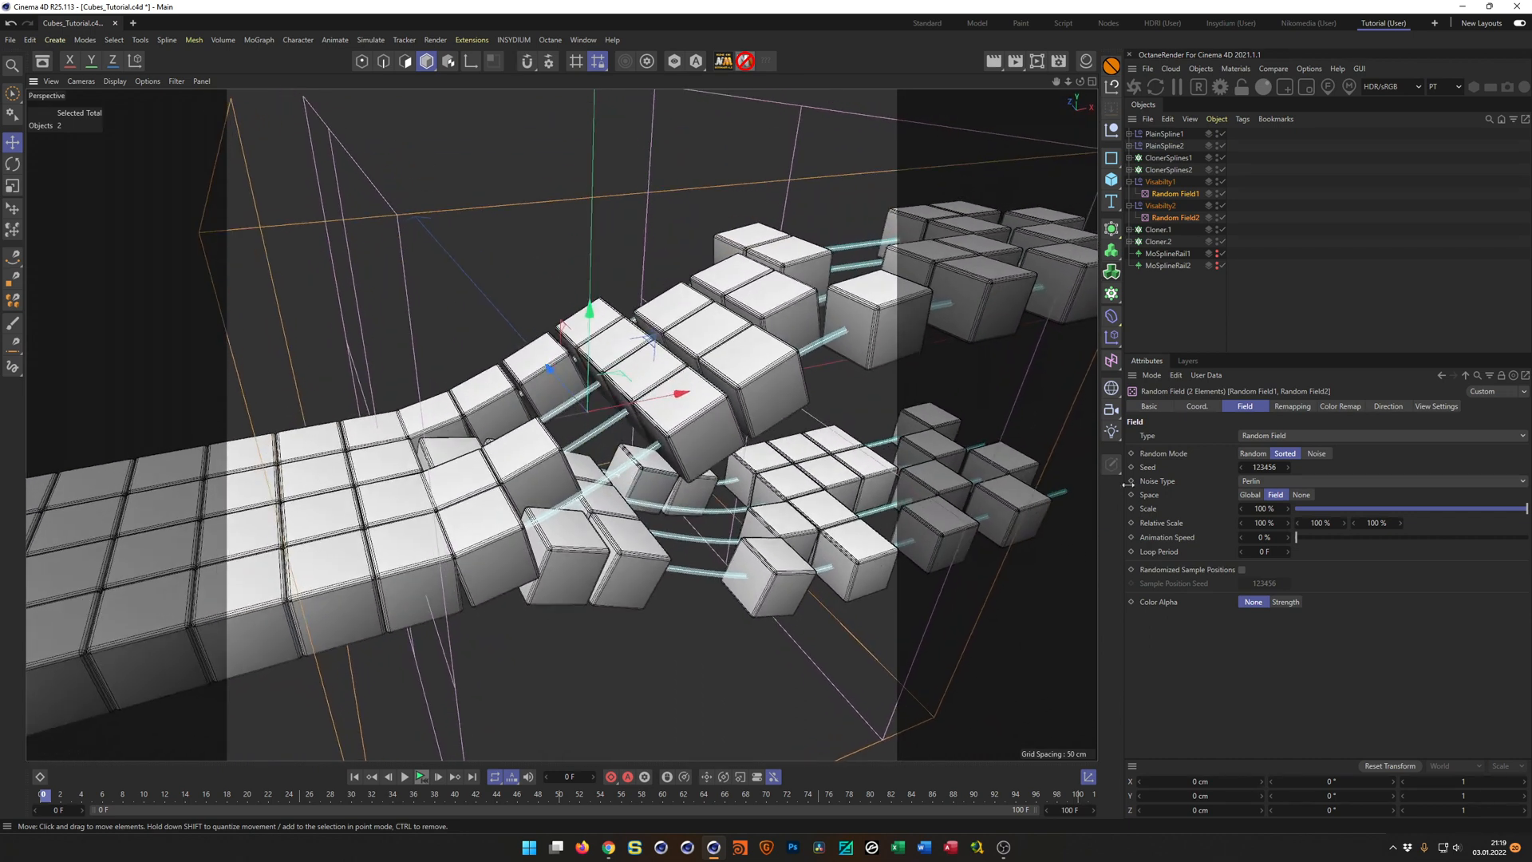
# Test the Sorted distribution by sliding the offset of both cloners to about -54 %, and reset it to 0 %.
pyautogui.click(1159, 229)
pyautogui.keyDown('shift'); pyautogui.click(1158, 241); pyautogui.keyUp('shift')
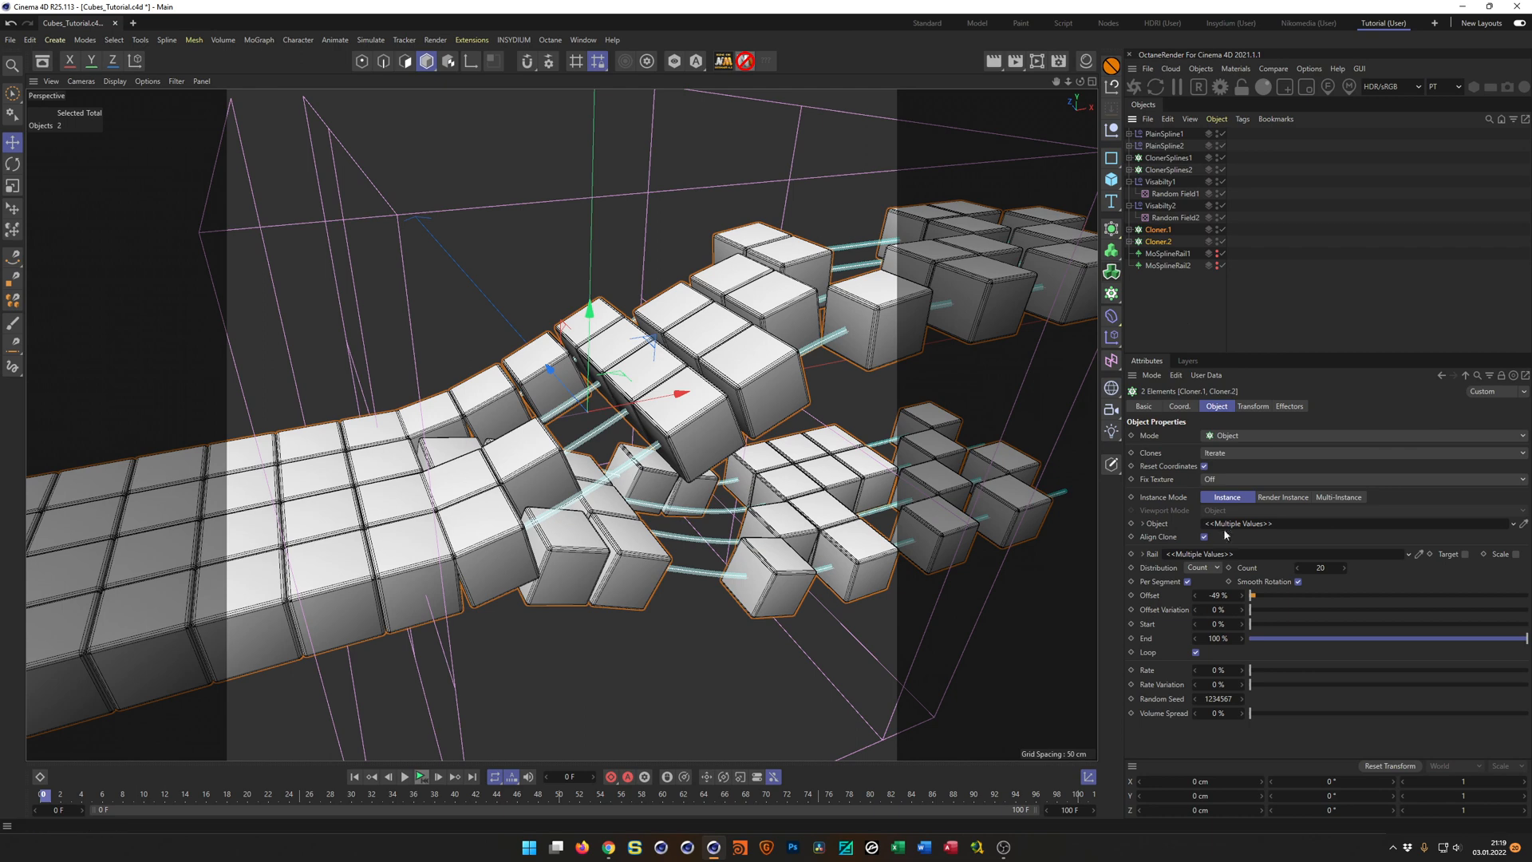
pyautogui.moveTo(1219, 597)
pyautogui.mouseDown()
pyautogui.moveTo(1192, 597)
pyautogui.moveTo(1215, 597)
pyautogui.mouseUp()
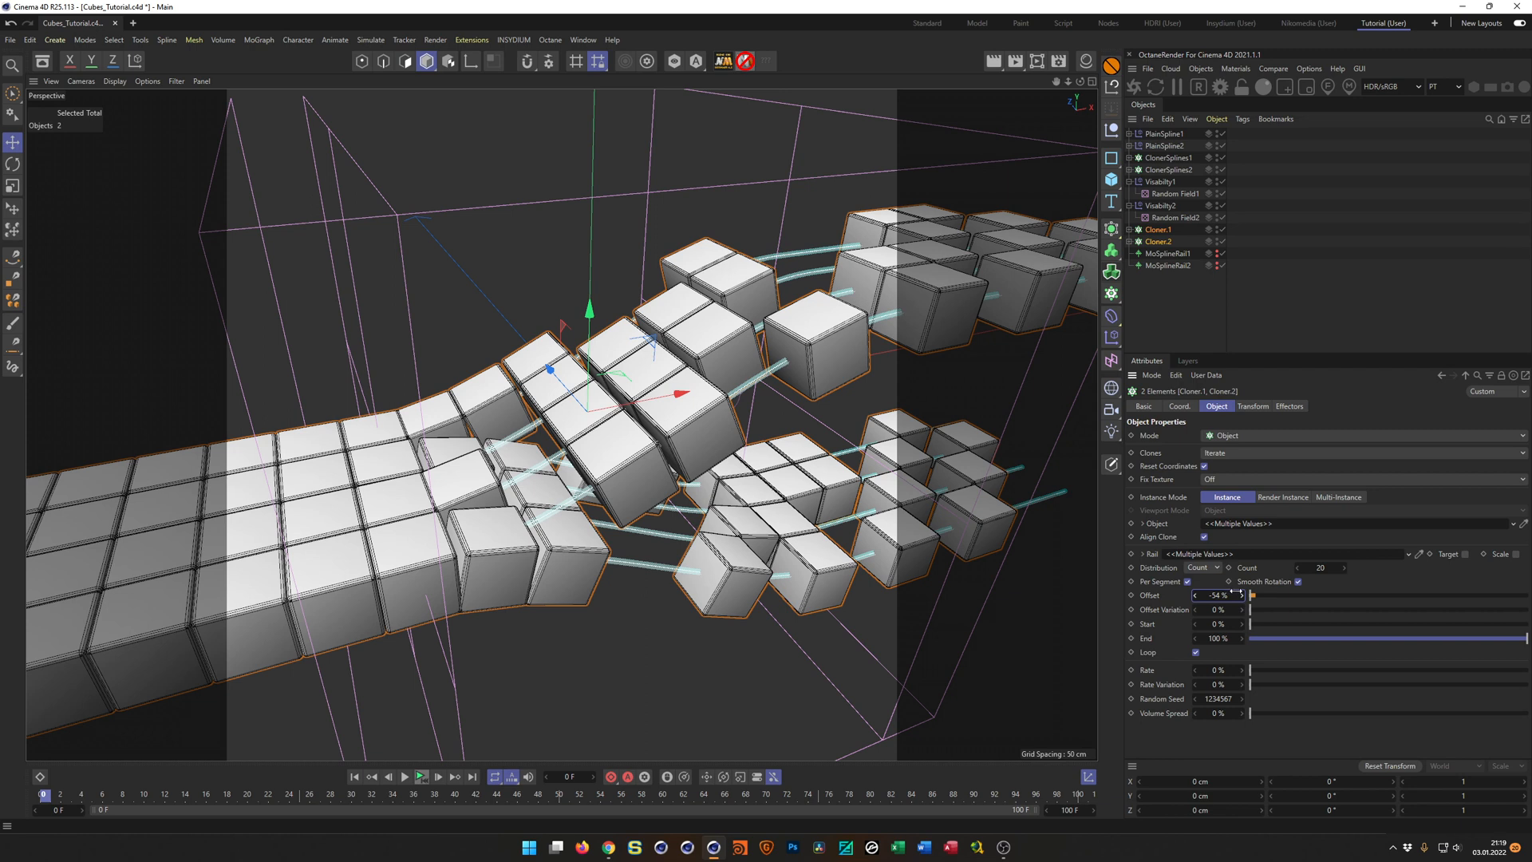
pyautogui.rightClick(1244, 597)
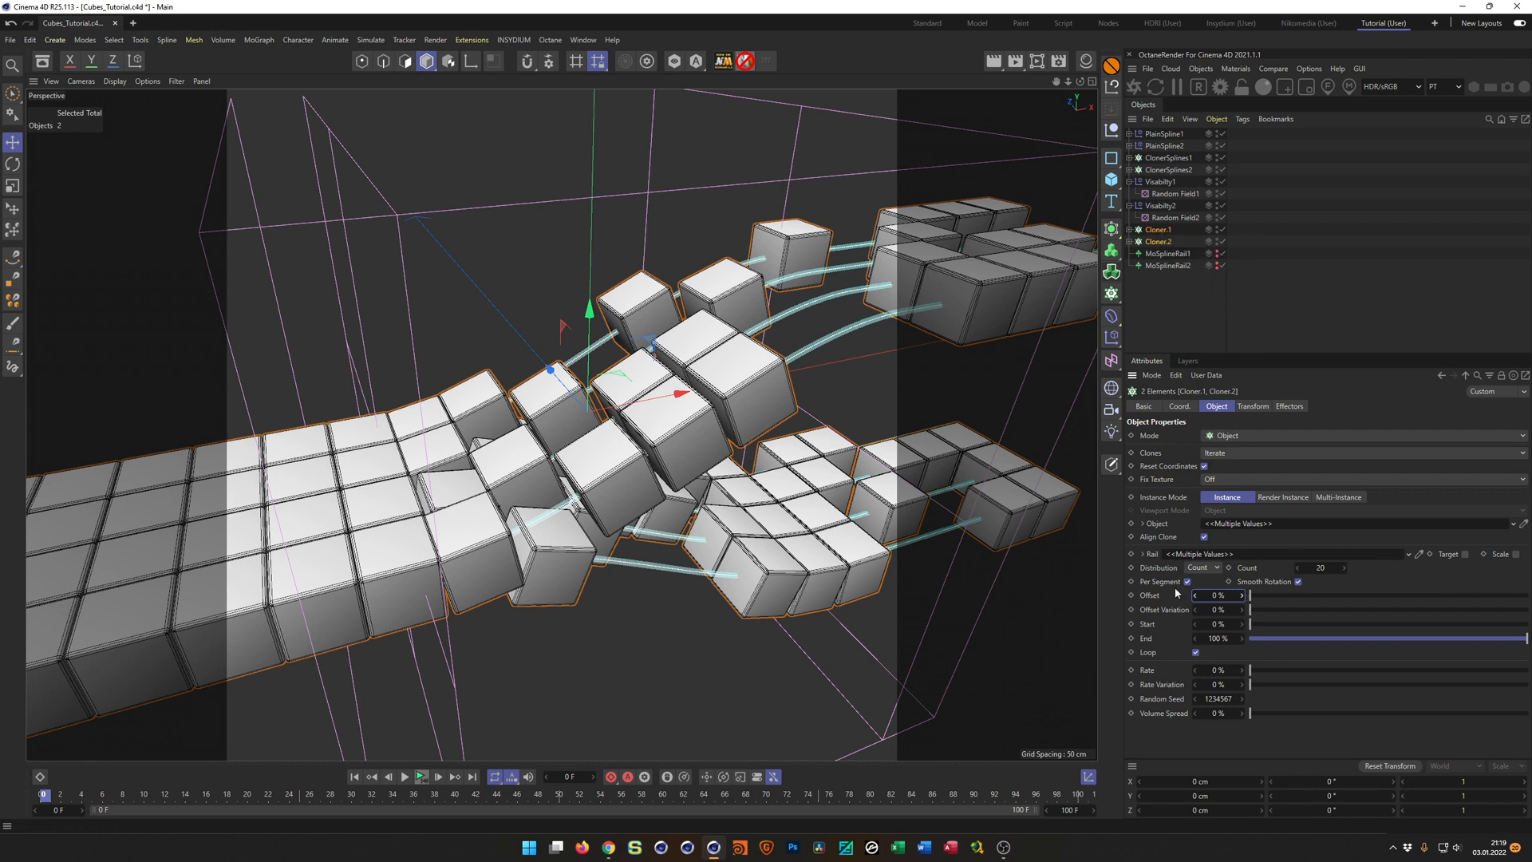
# Examine the XPressions driver options for the offset of Cloner.1 and Cloner.2 without applying any, and save the project.
pyautogui.click(1158, 229)
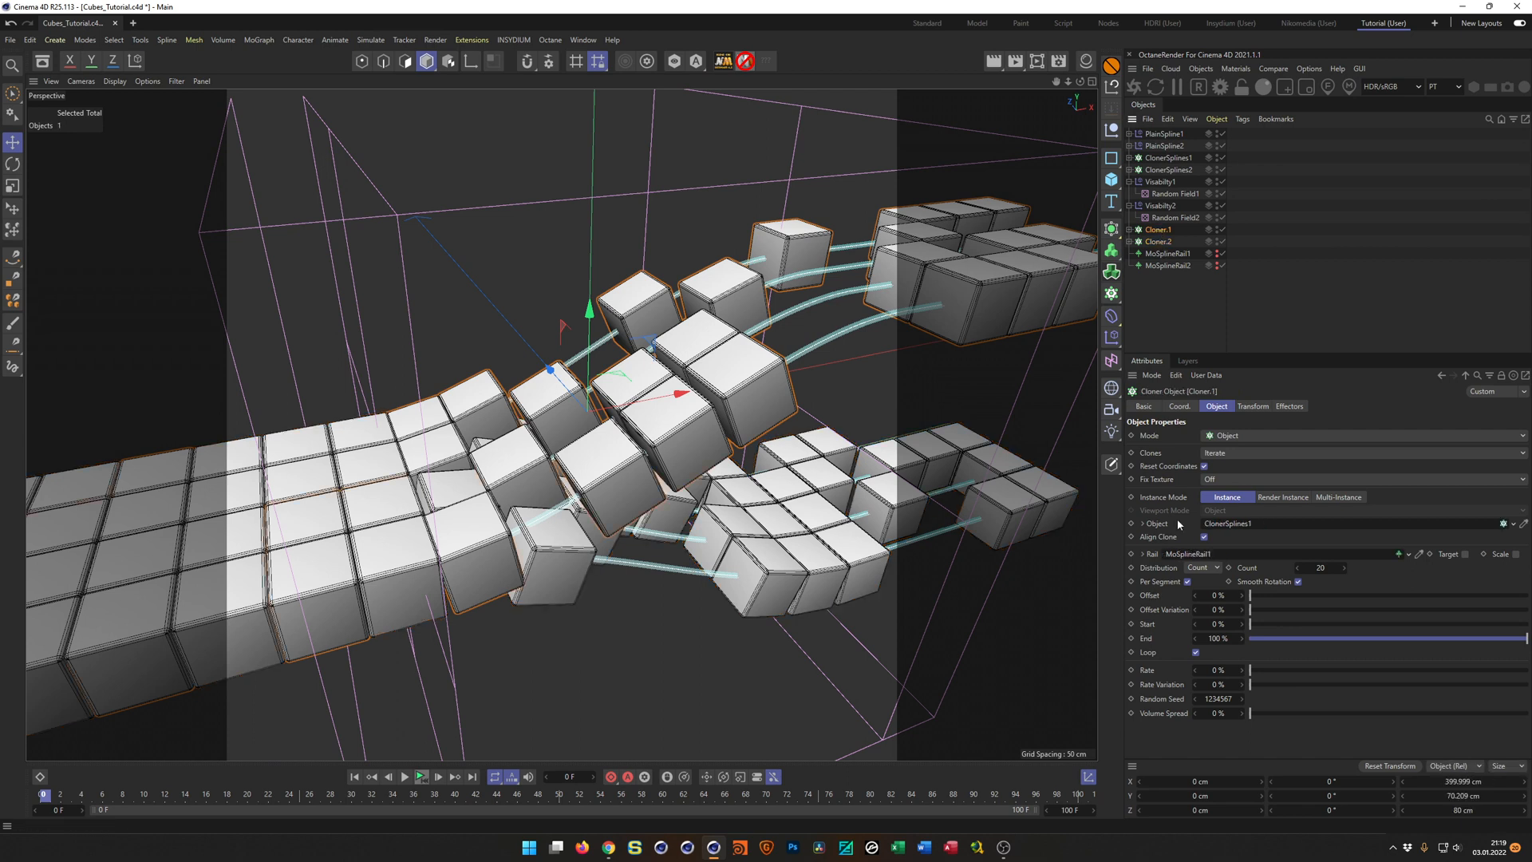
pyautogui.rightClick(1154, 593)
pyautogui.moveTo(1218, 634)
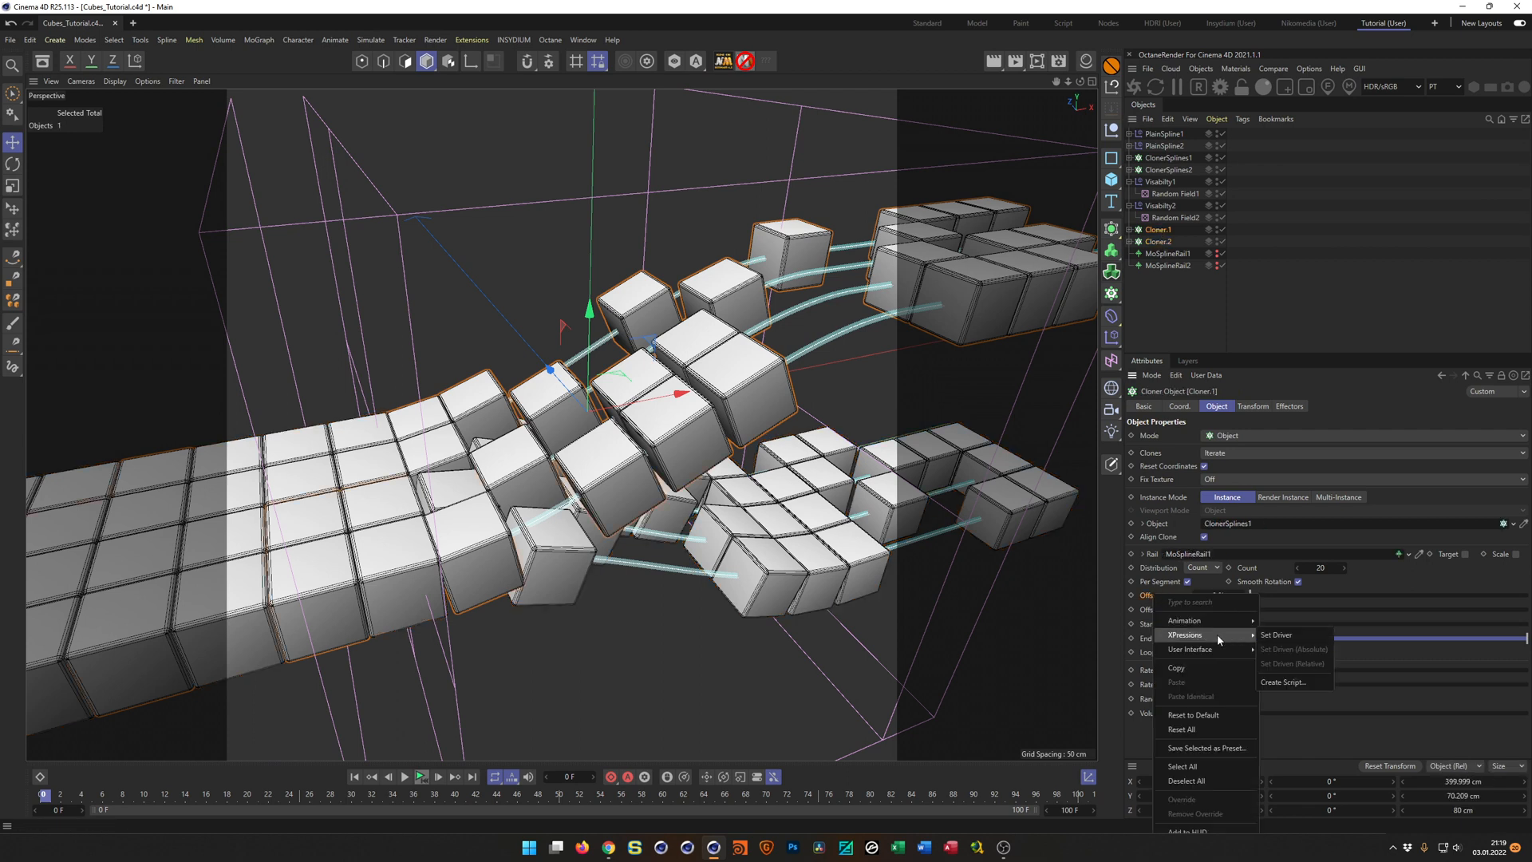
pyautogui.click(1167, 242)
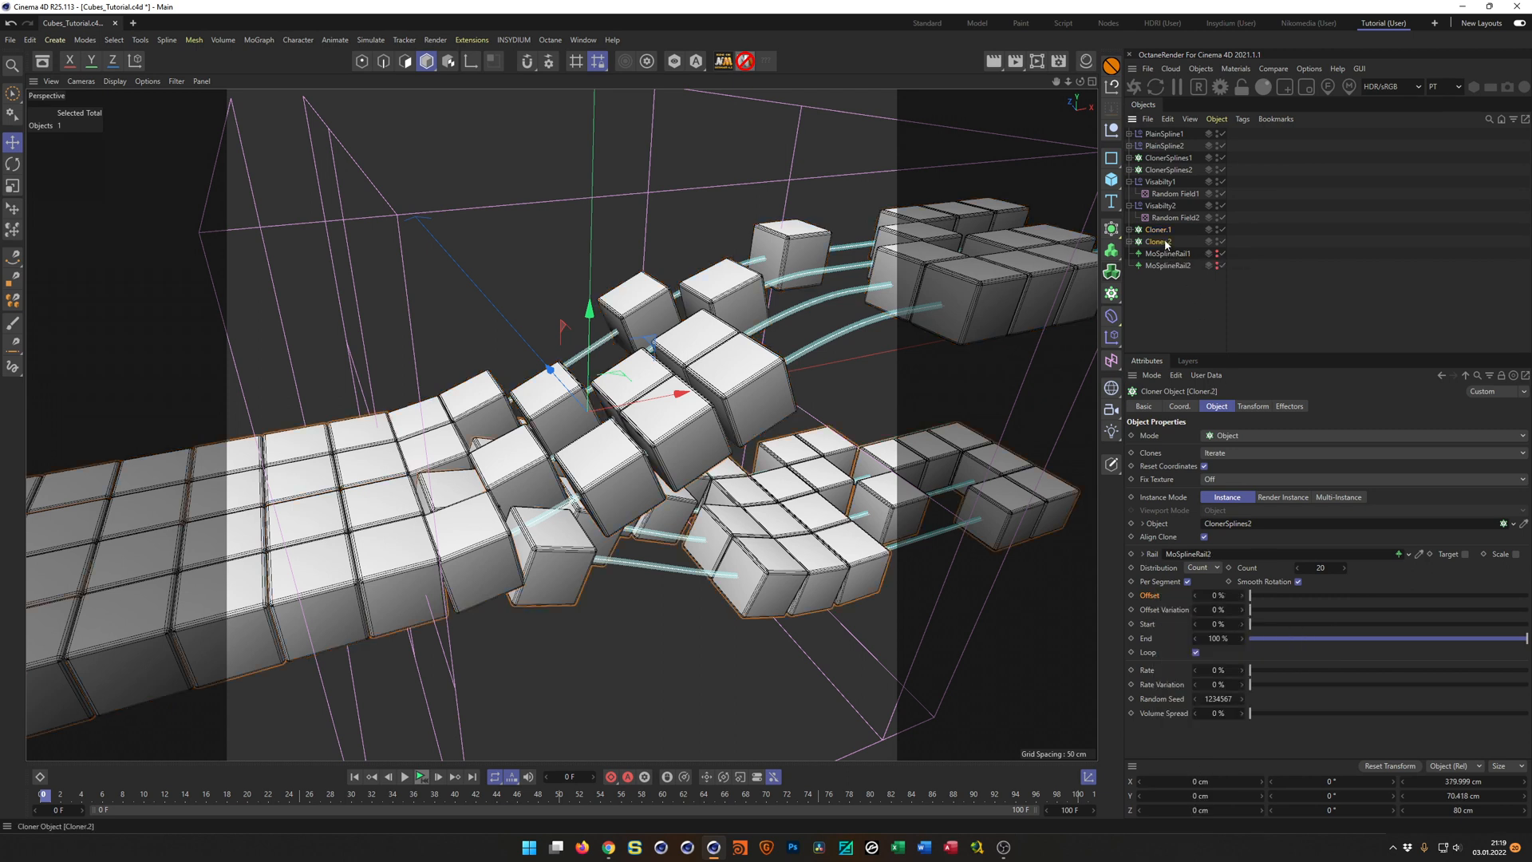
pyautogui.rightClick(1167, 243)
pyautogui.click(1164, 242)
pyautogui.rightClick(1158, 598)
pyautogui.moveTo(1205, 636)
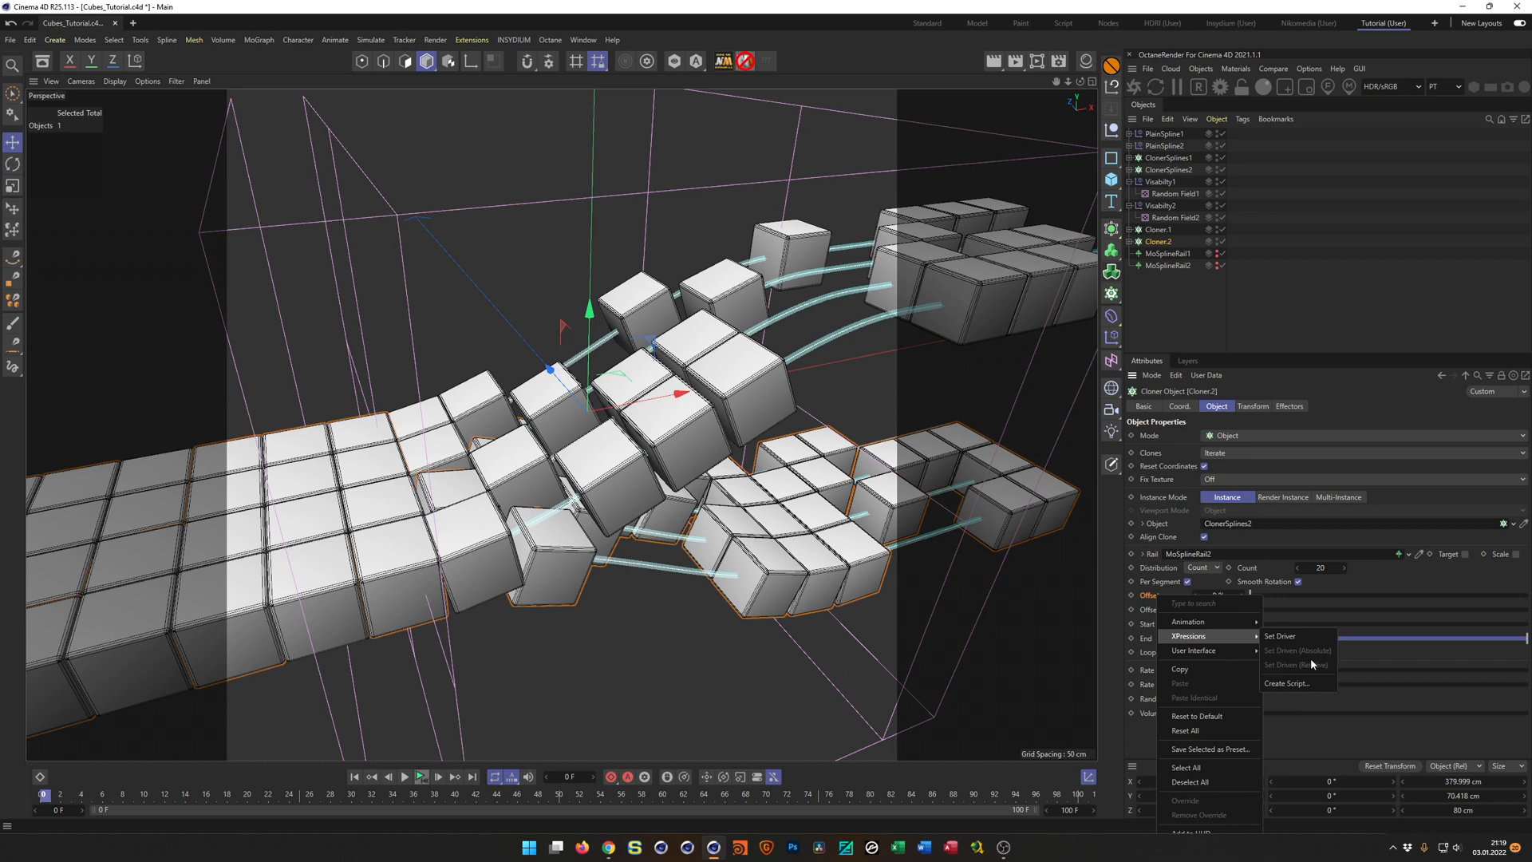
pyautogui.click(1215, 45)
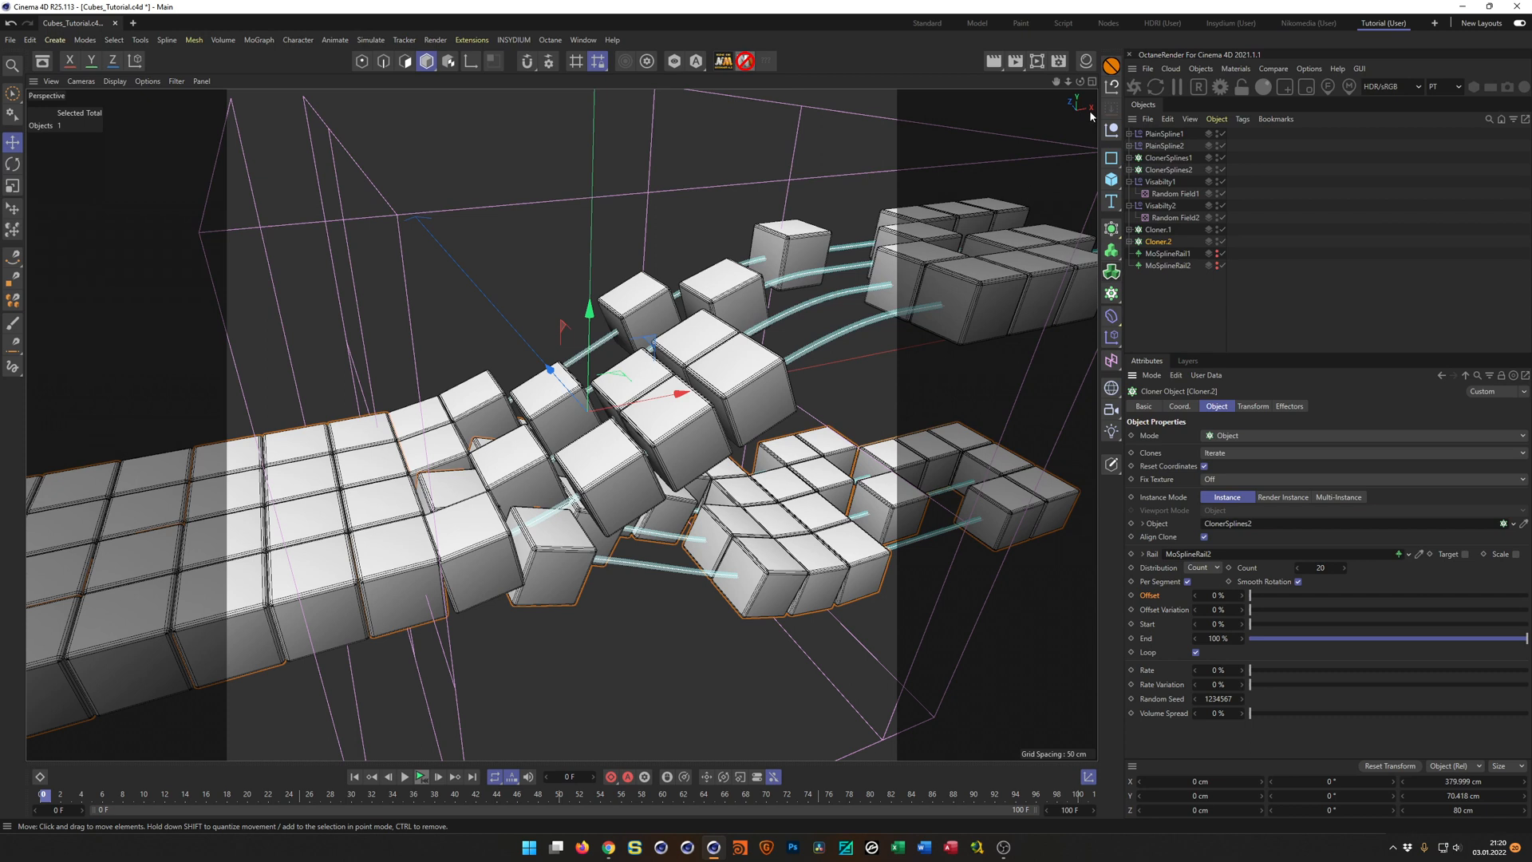
pyautogui.hotkey('ctrl', 's')
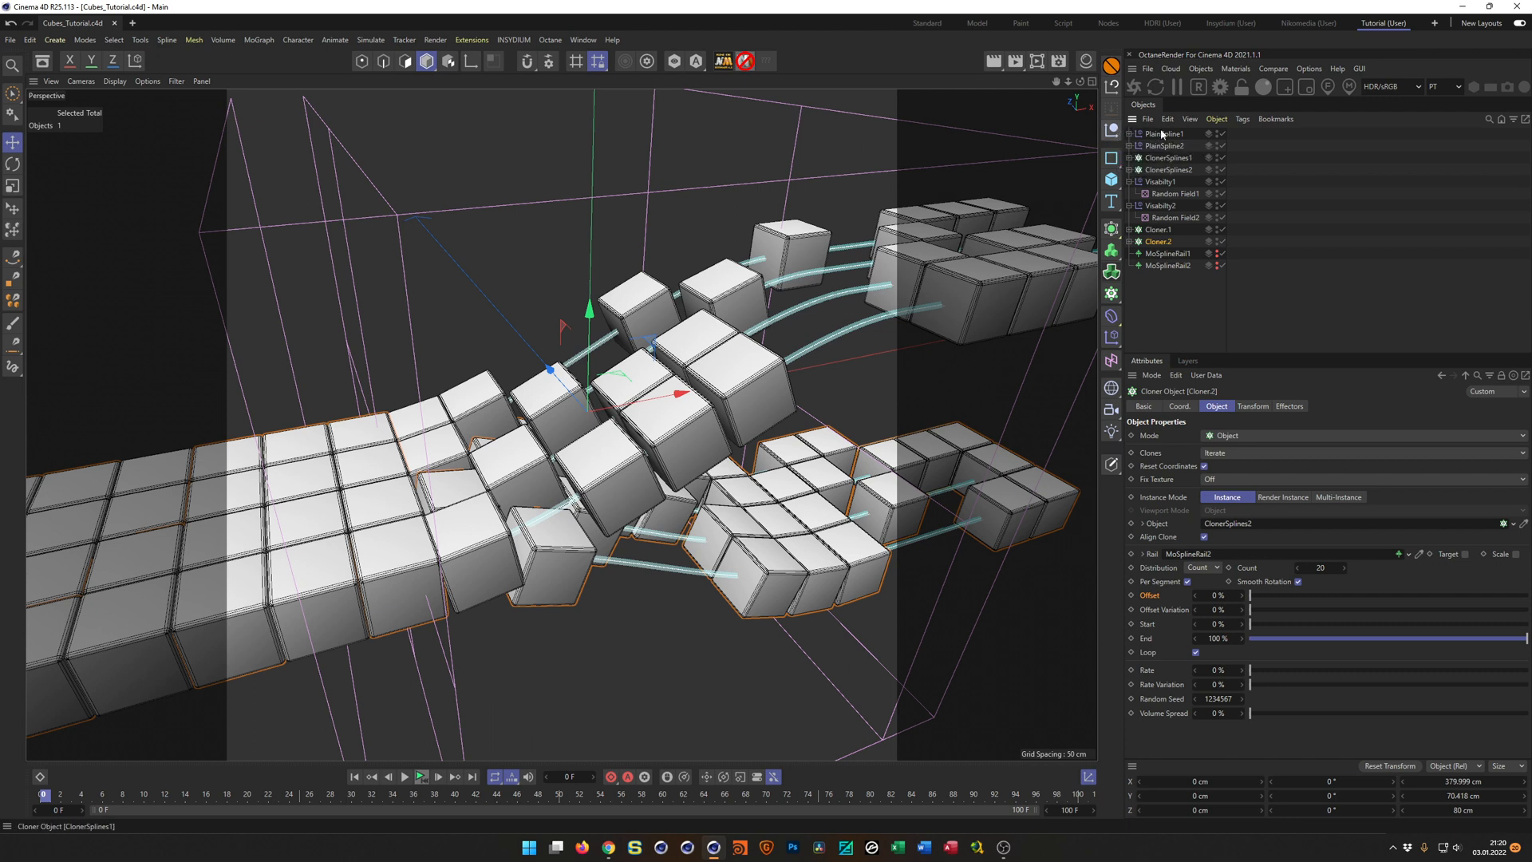
# Add a null object and name it Xpresso.
pyautogui.click(1112, 130)
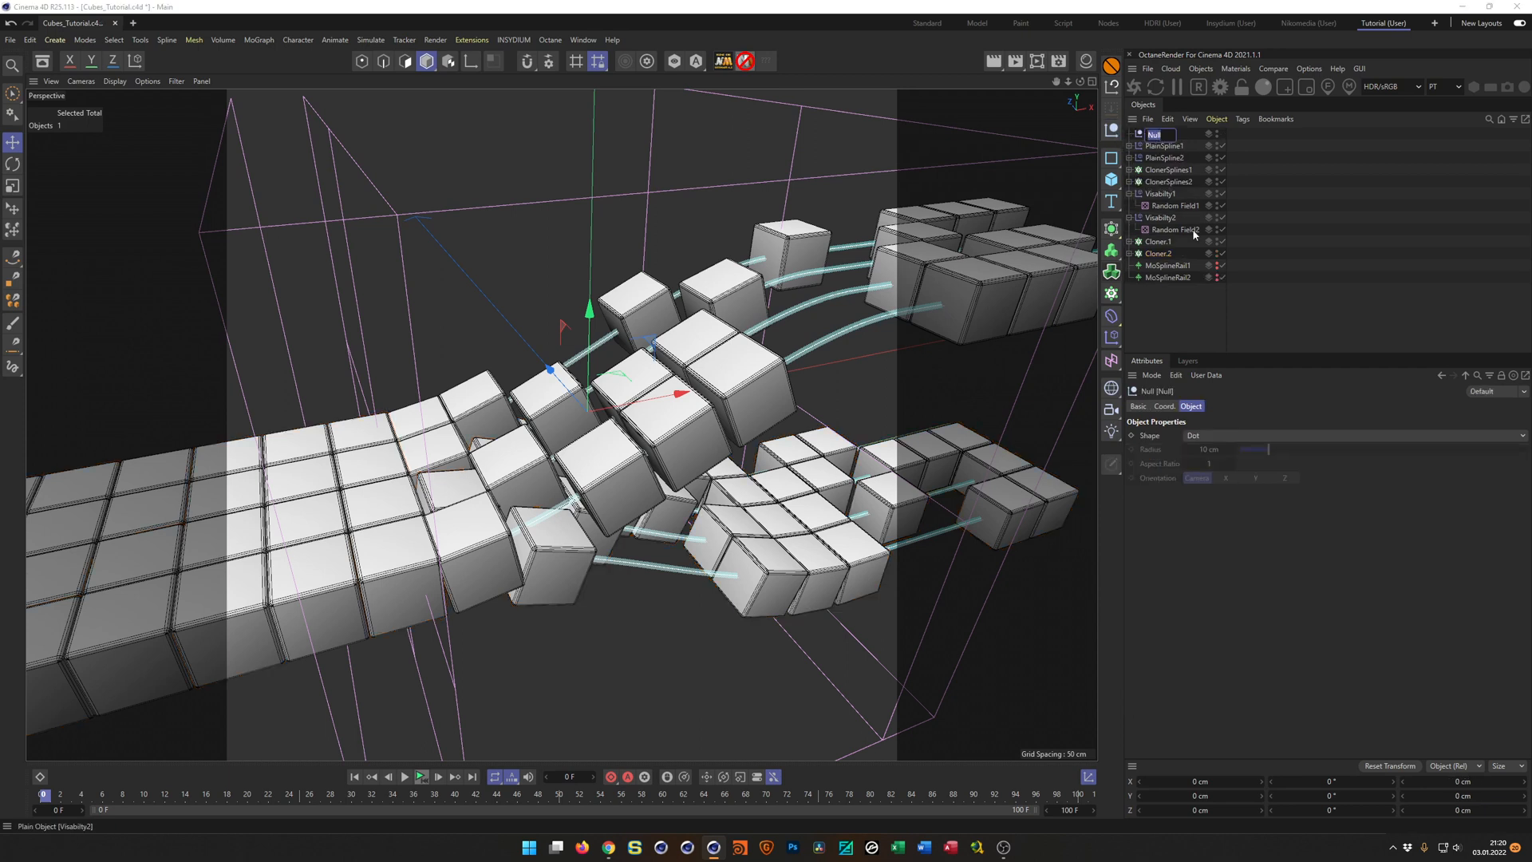
pyautogui.write('Xpresso')
pyautogui.press('Return')
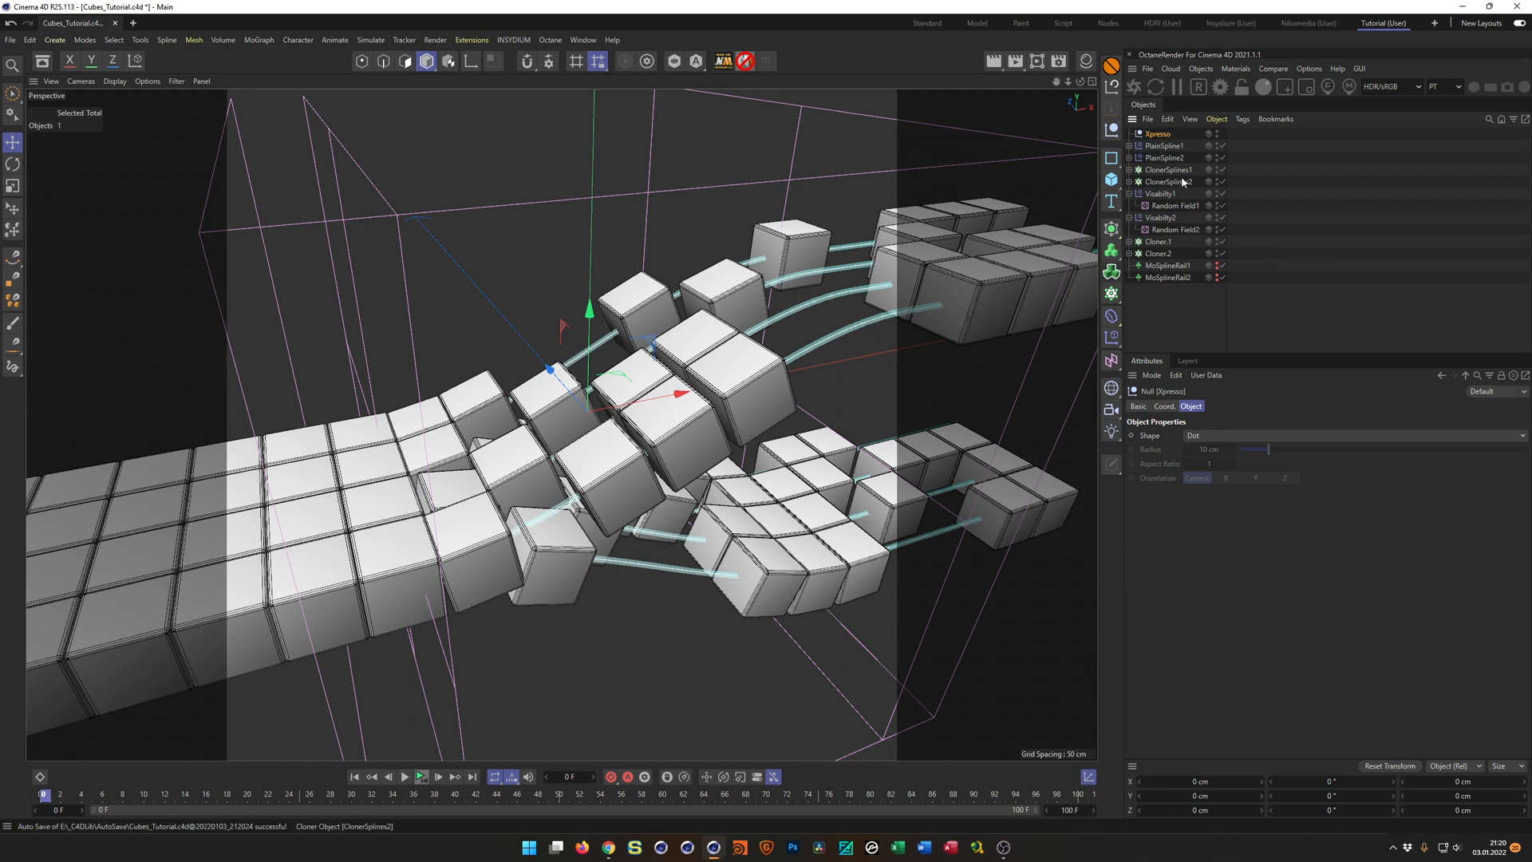
# Copy the user data interface of Cloner.1's Offset parameter and paste it into the Xpresso null's user data.
pyautogui.click(1161, 241)
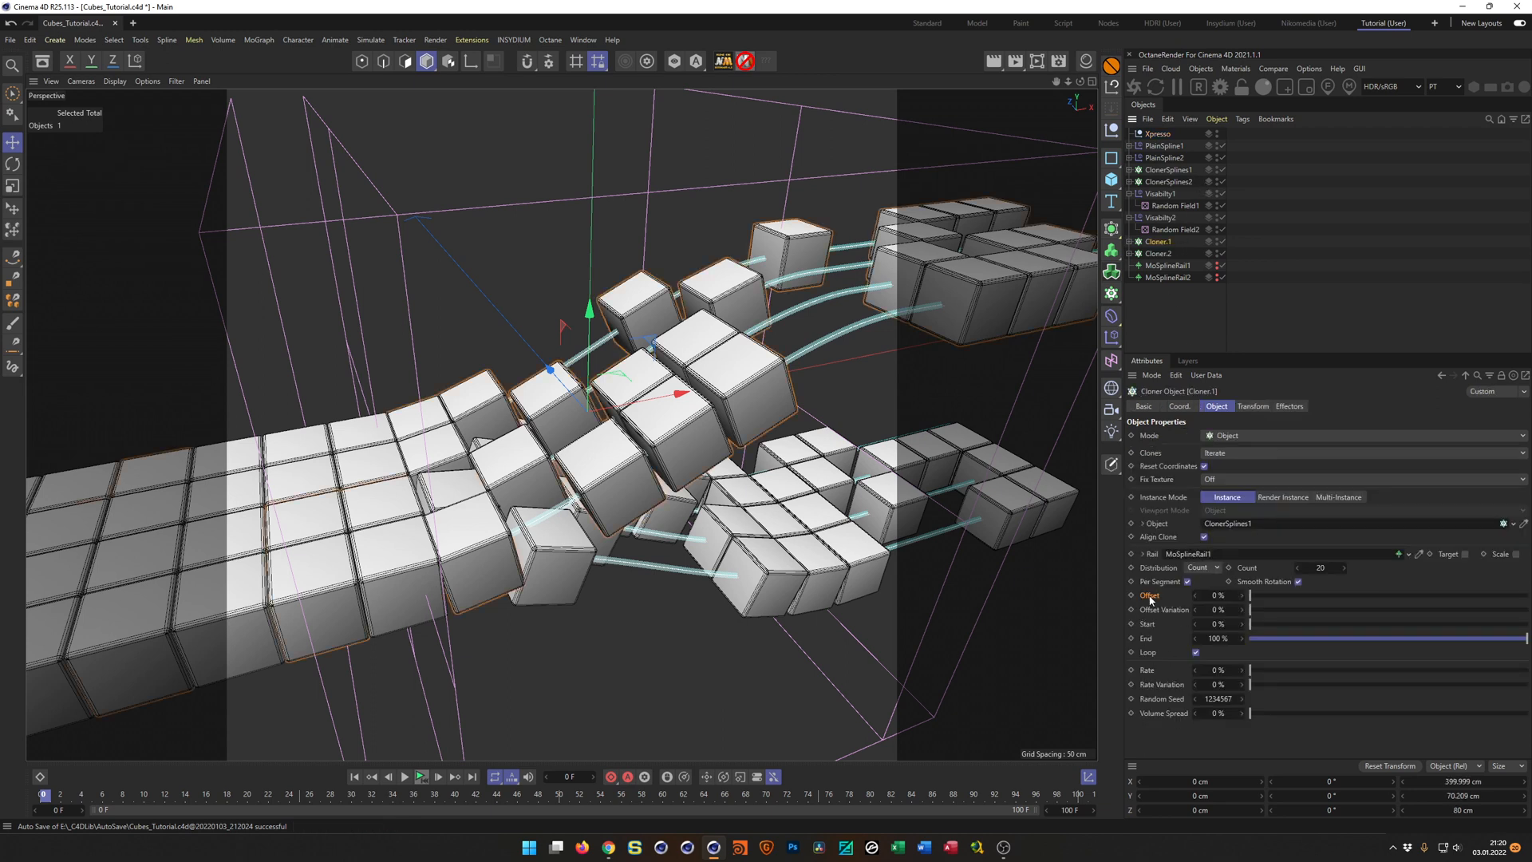
pyautogui.rightClick(1149, 597)
pyautogui.moveTo(1221, 652)
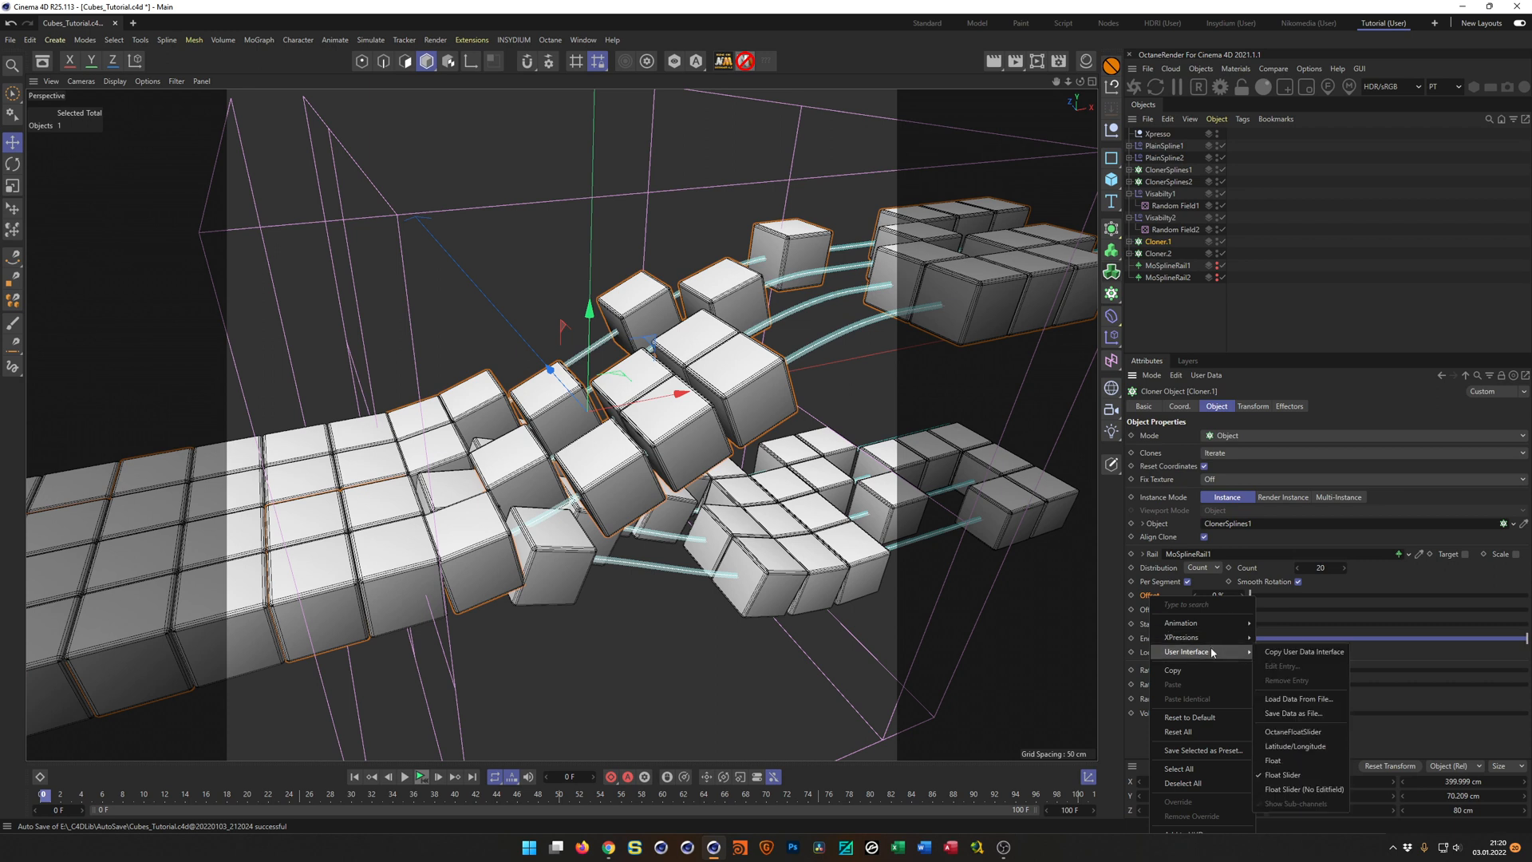
pyautogui.click(1305, 659)
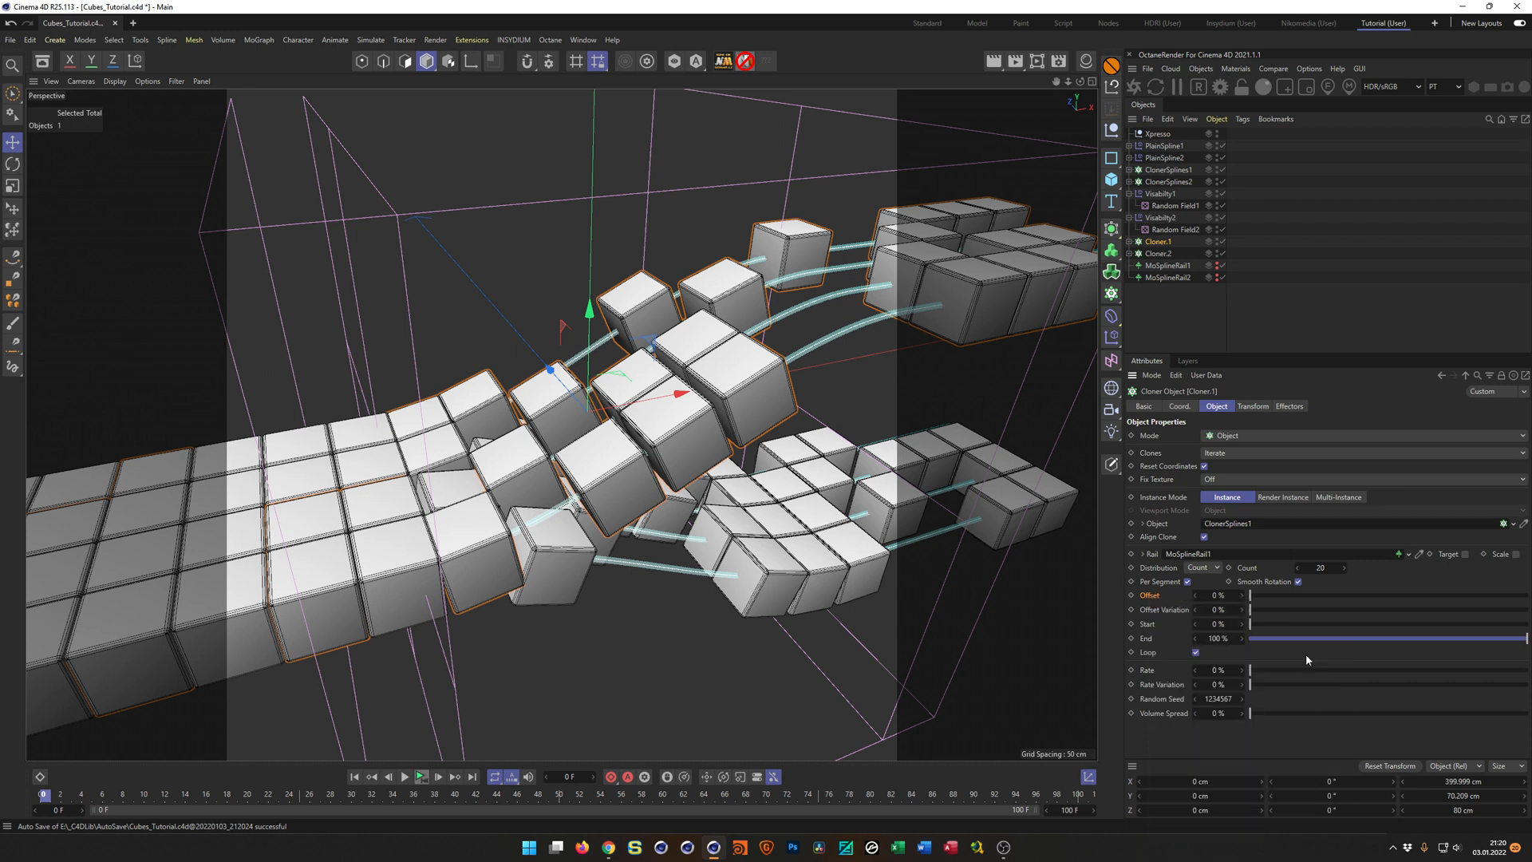
pyautogui.click(1166, 135)
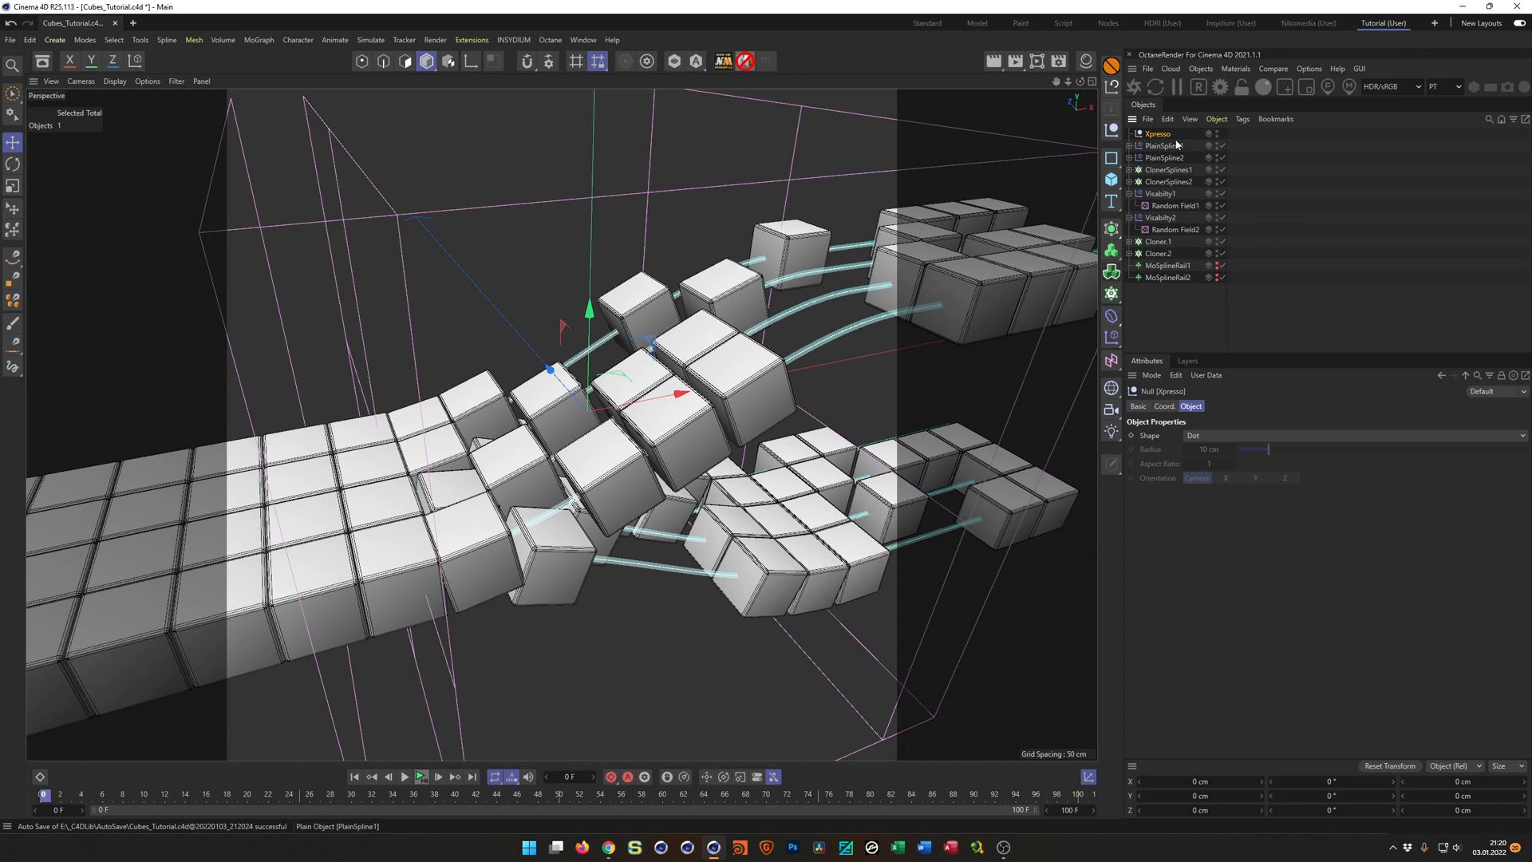
pyautogui.click(1205, 377)
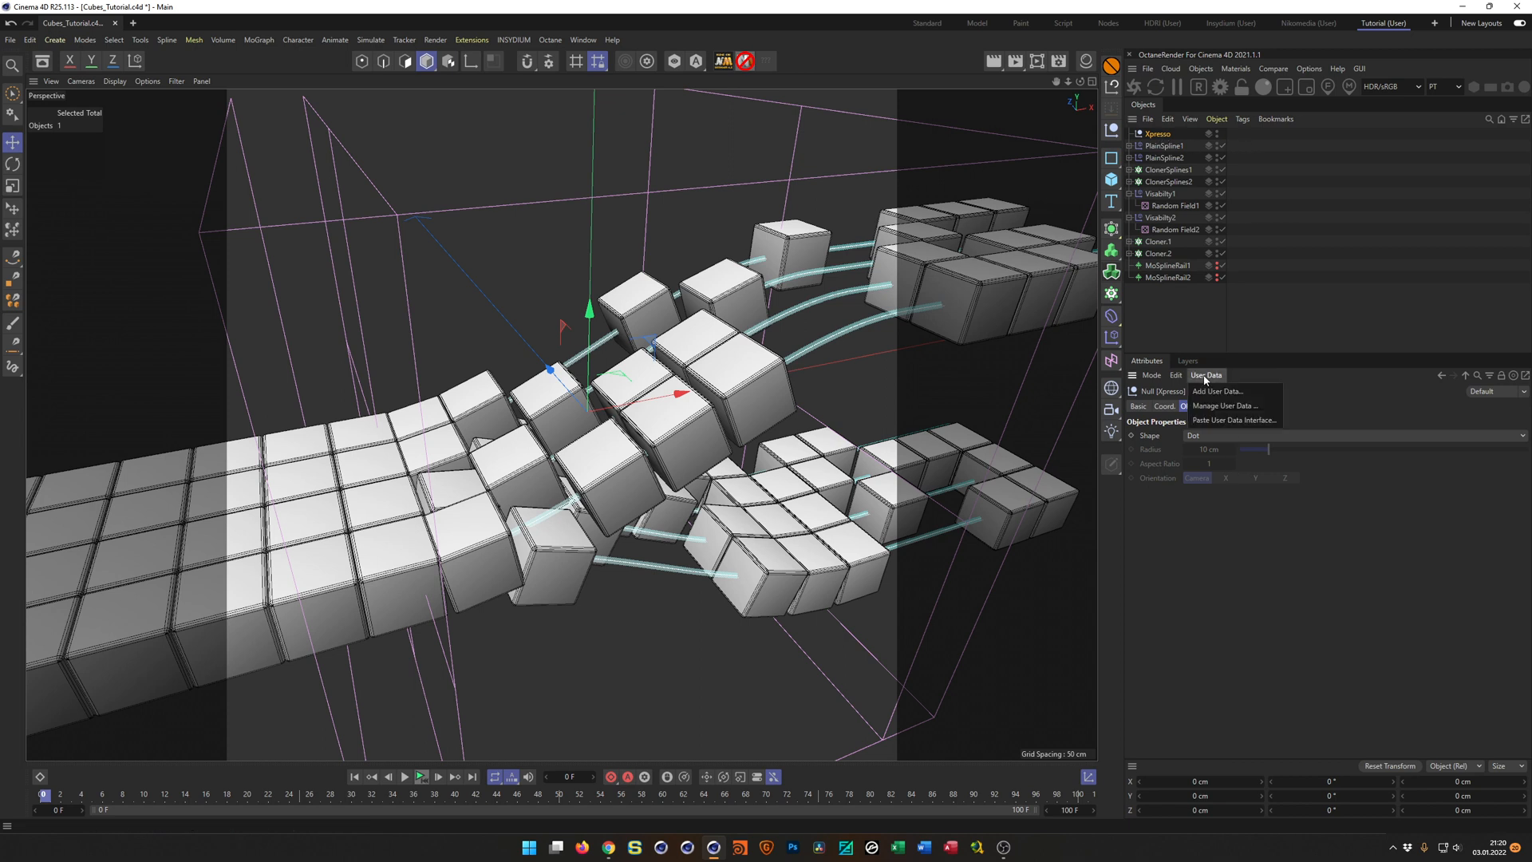
pyautogui.click(1219, 421)
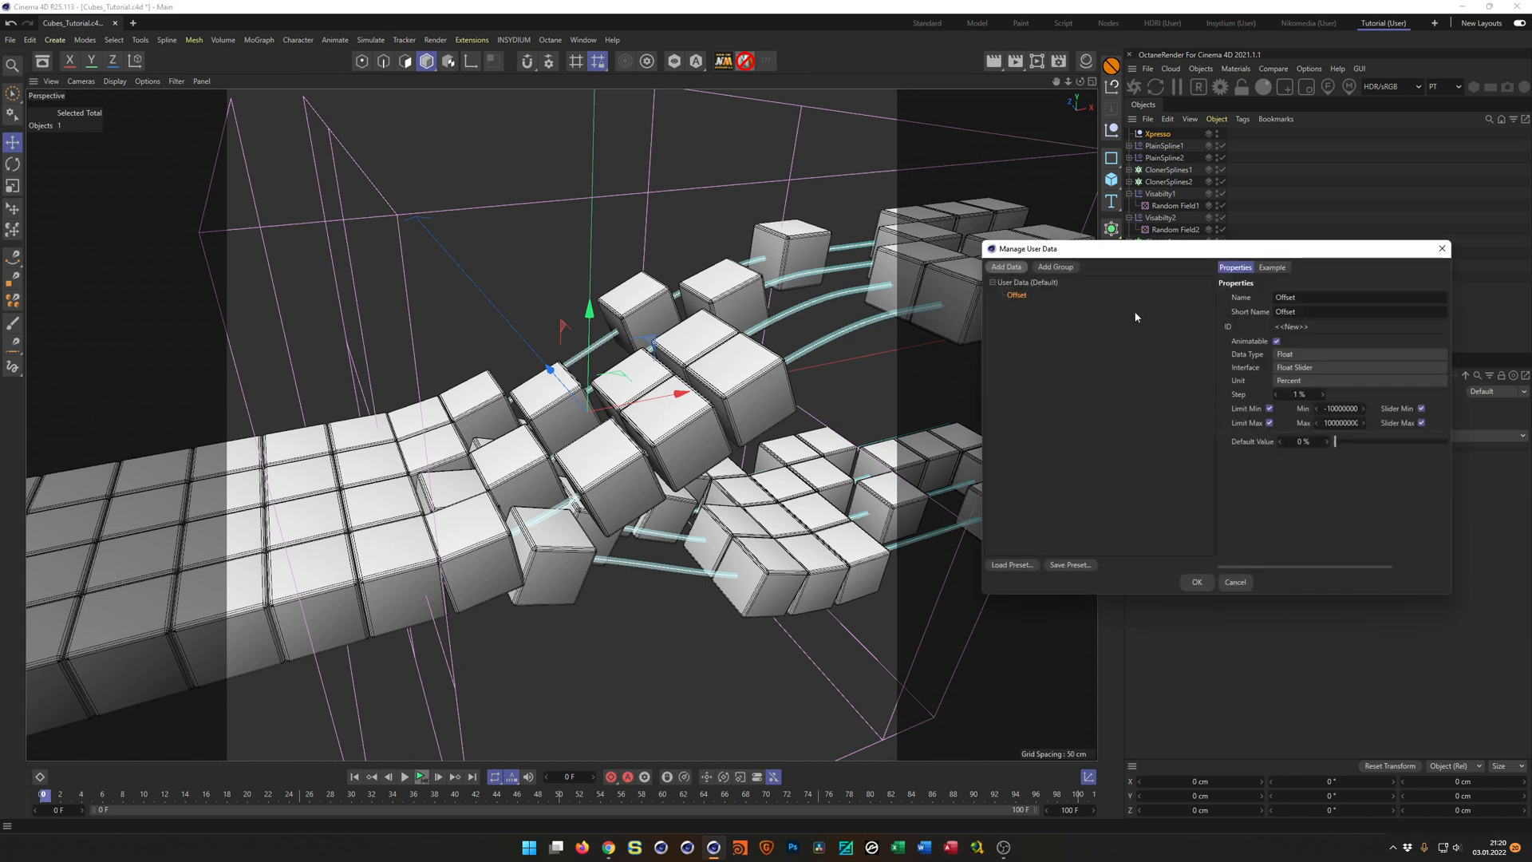
# Add a user data group named Controls, nest the Offset entry inside it, and accept the user data.
pyautogui.moveTo(1069, 249); pyautogui.dragTo(953, 297)
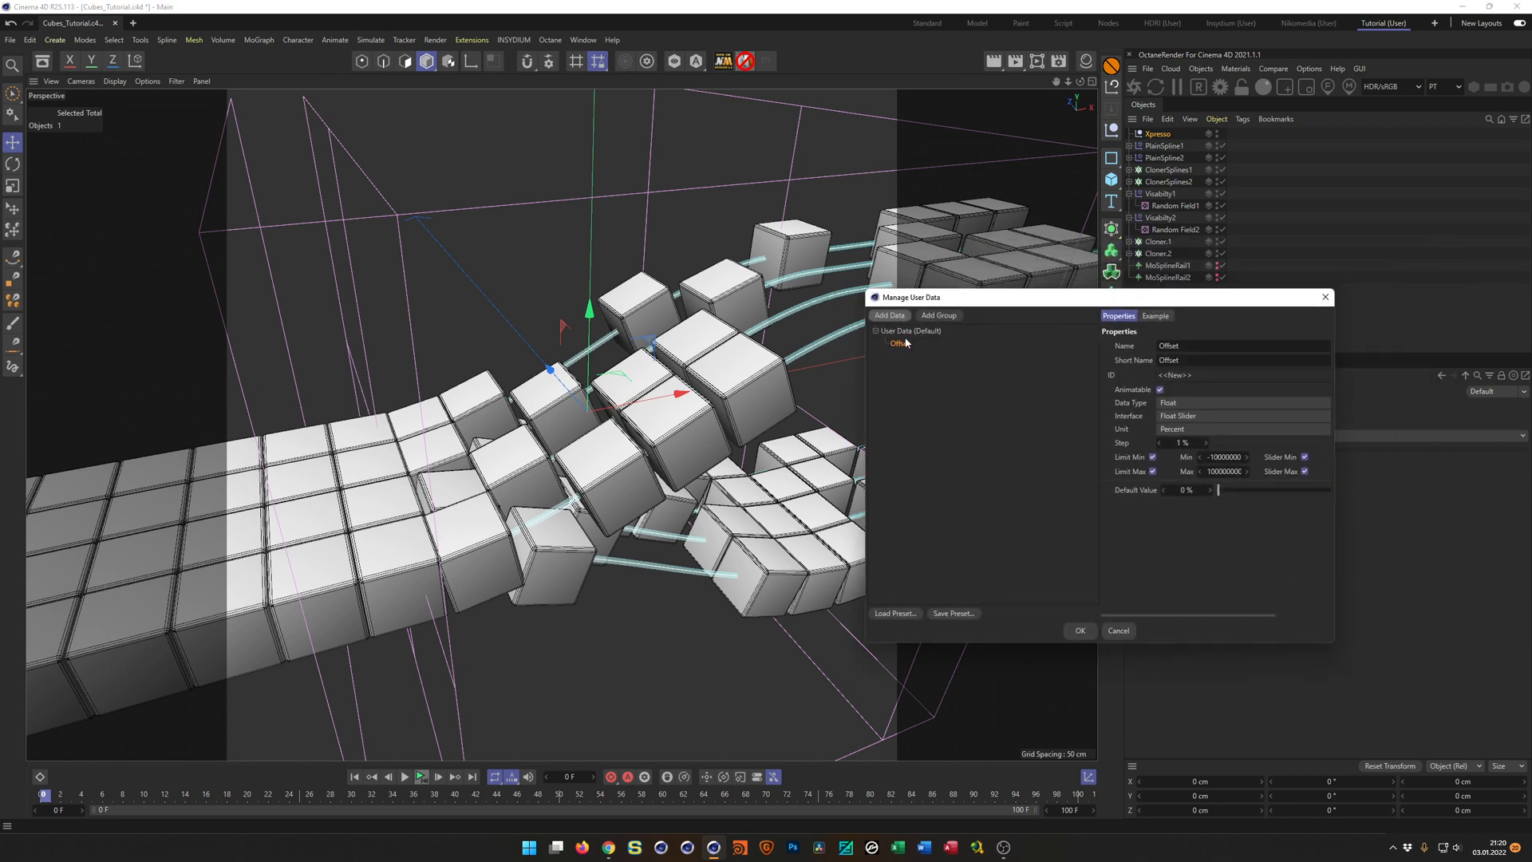
pyautogui.click(939, 317)
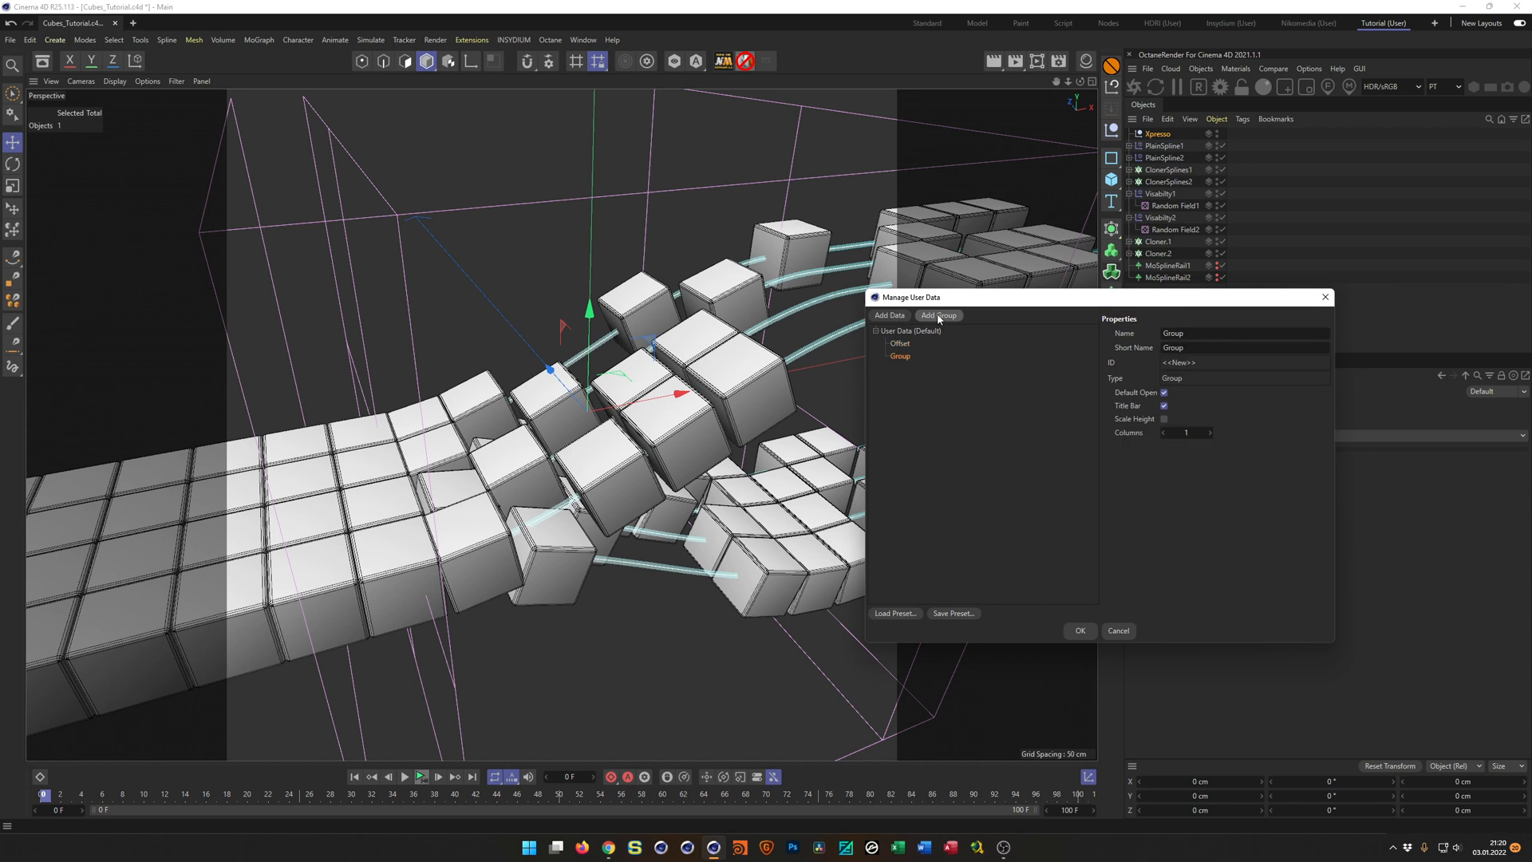
pyautogui.moveTo(901, 344); pyautogui.dragTo(898, 358)
pyautogui.click(898, 356)
pyautogui.click(891, 343)
pyautogui.click(1209, 335)
pyautogui.write('Controls')
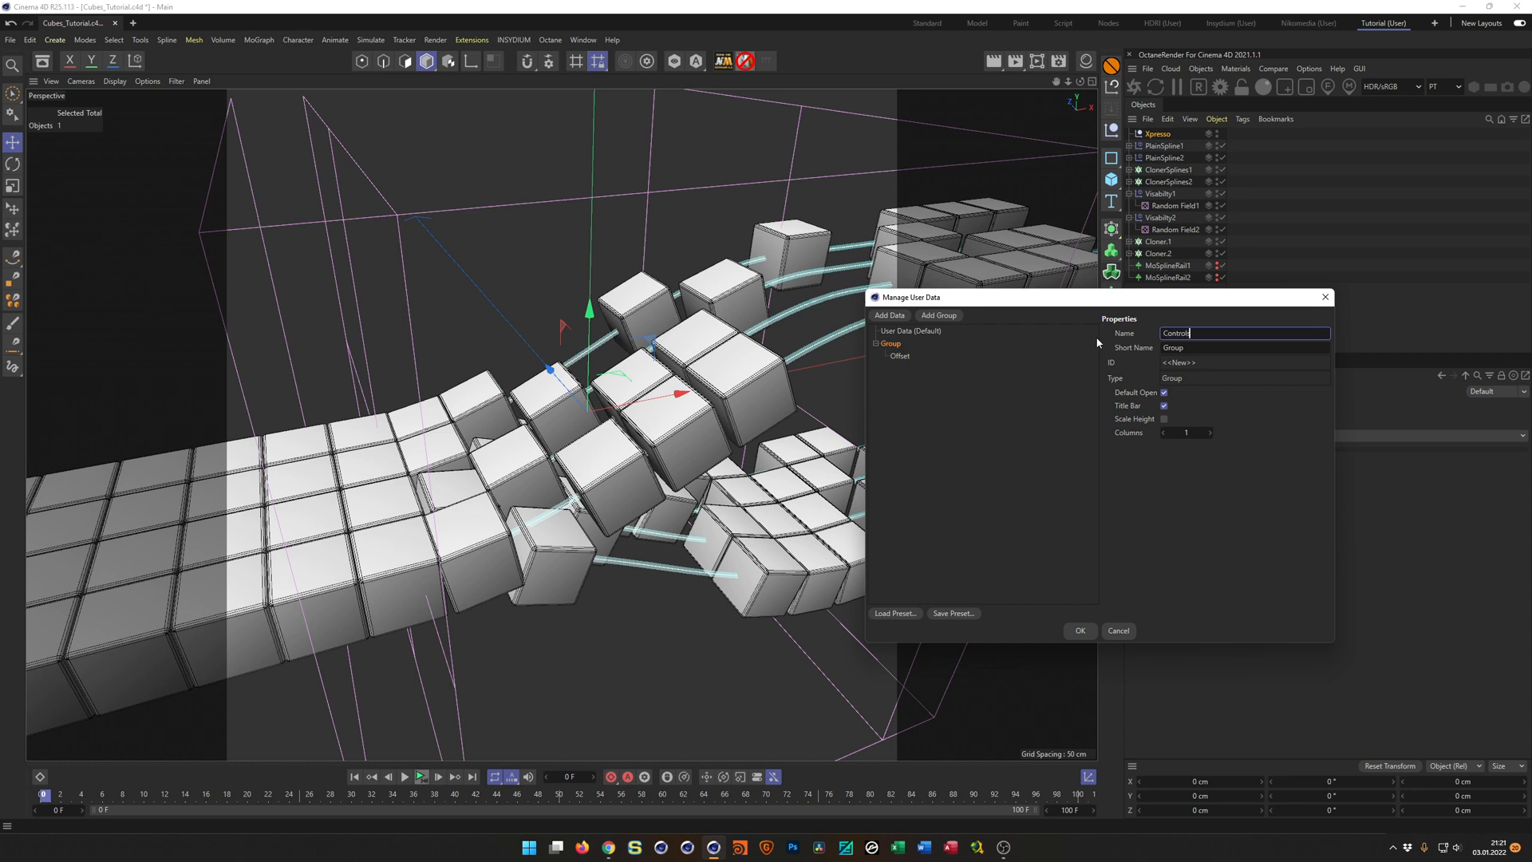
pyautogui.press('Return')
pyautogui.click(902, 357)
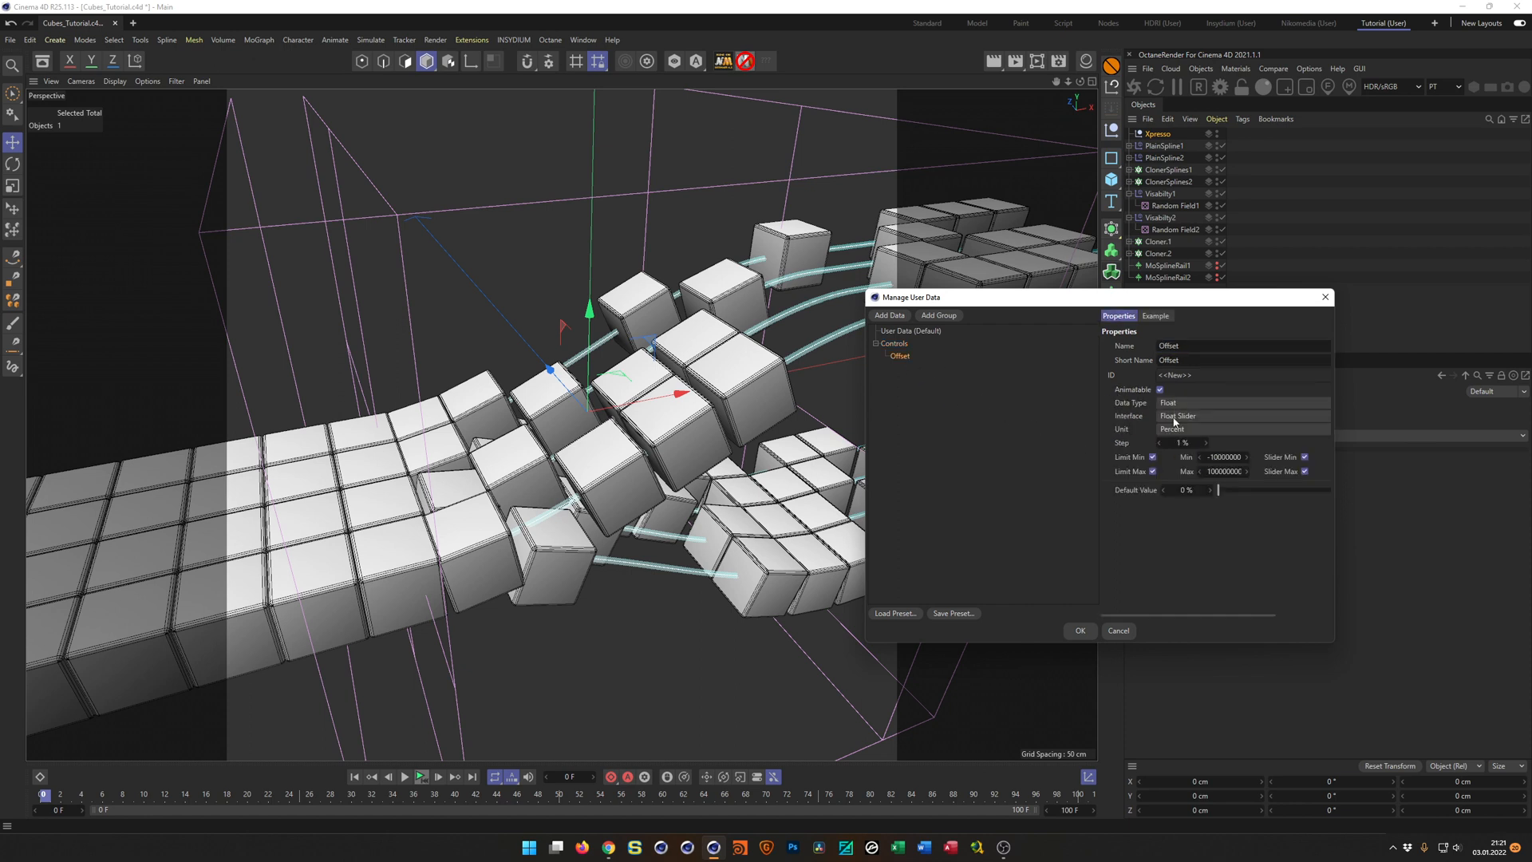
pyautogui.moveTo(1163, 300); pyautogui.dragTo(958, 356)
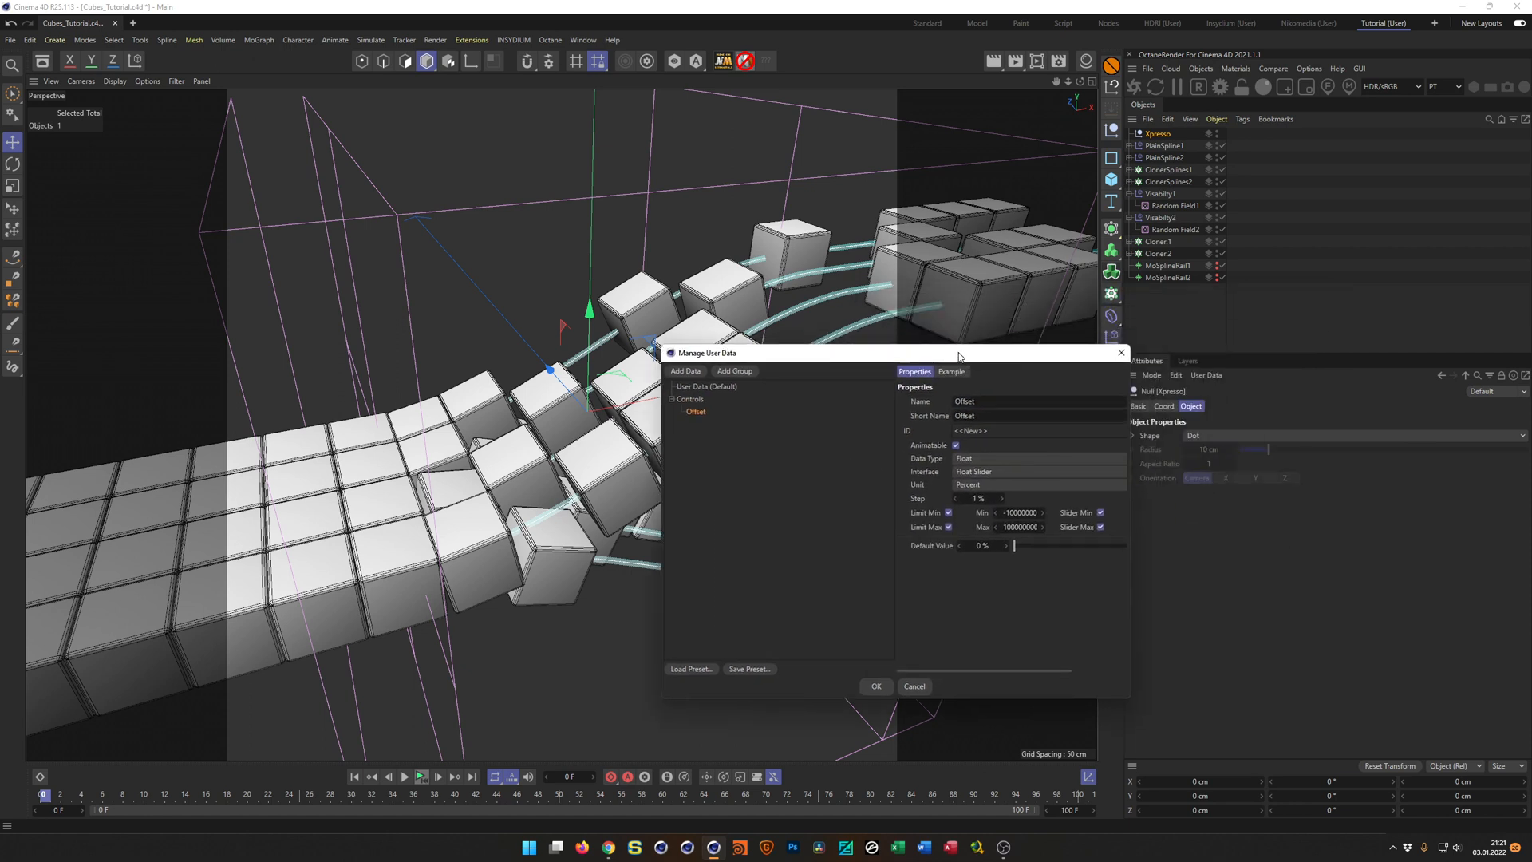
pyautogui.click(876, 687)
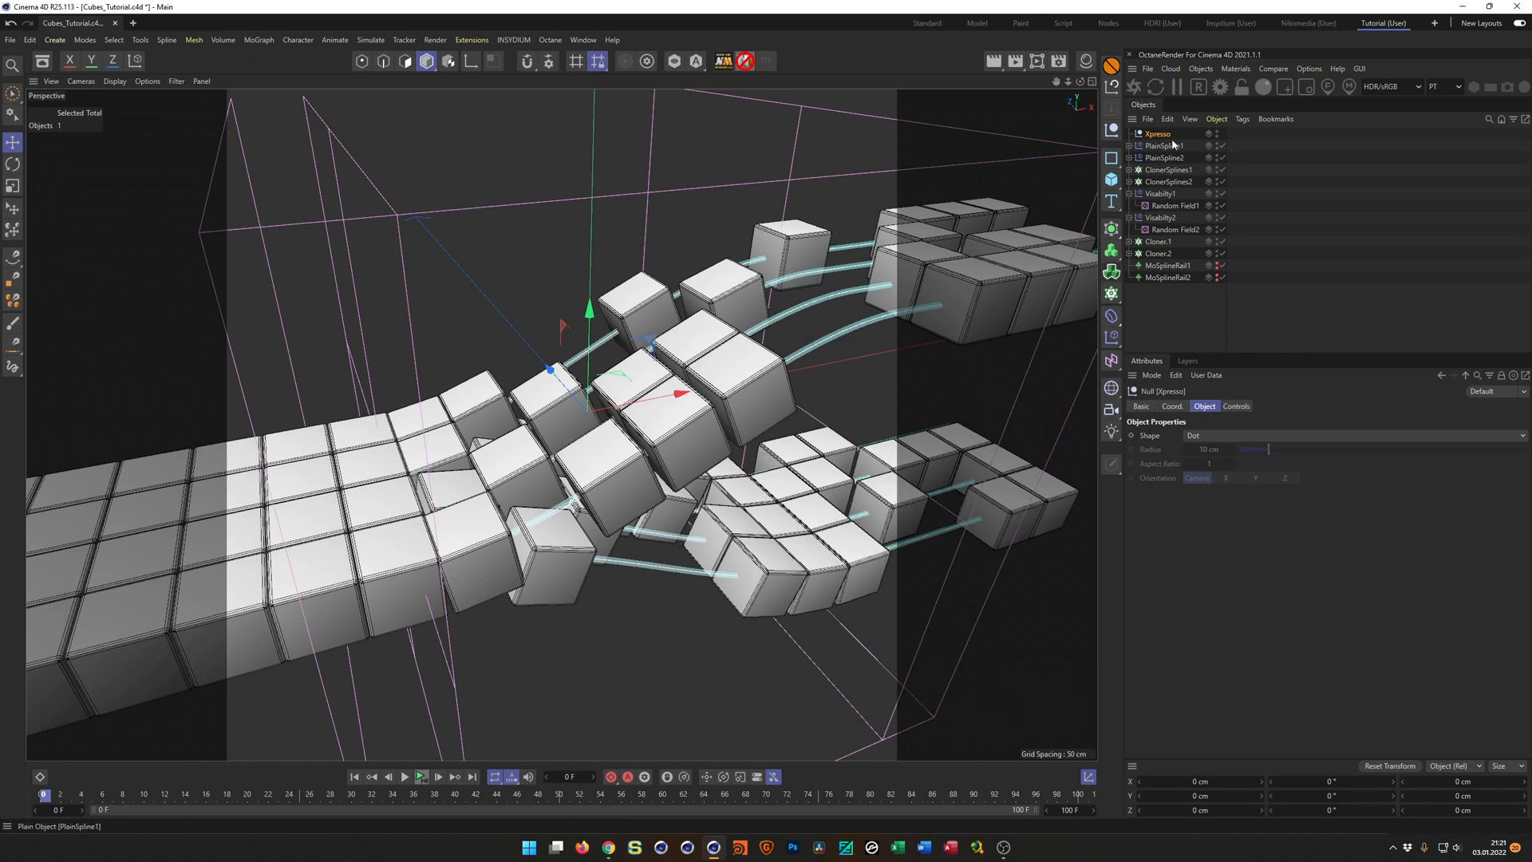
# Place the Xpresso null's Offset control in the viewport as a HUD slider.
pyautogui.click(1238, 407)
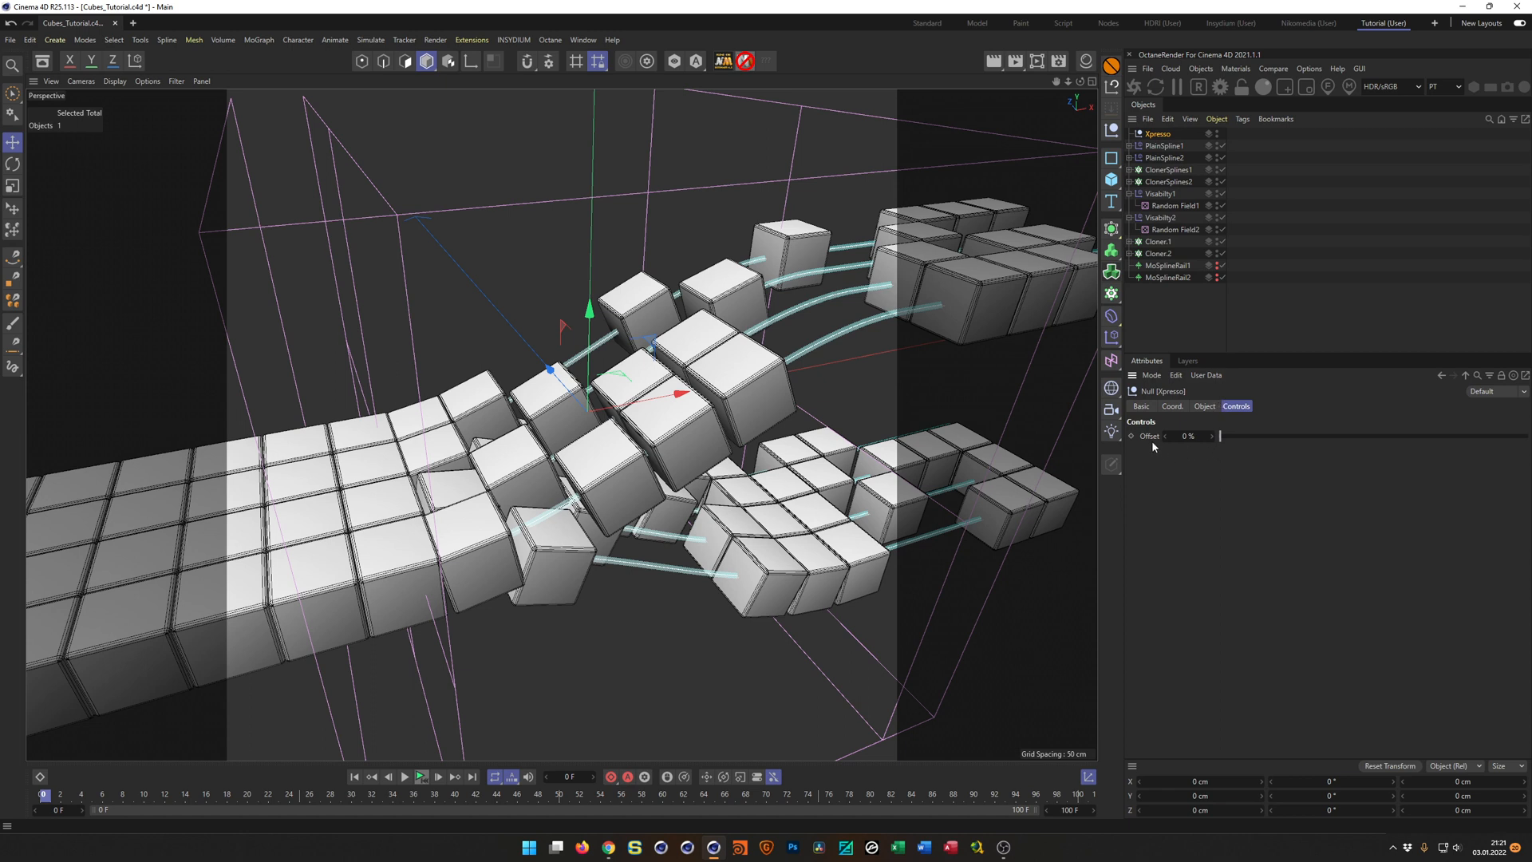
pyautogui.moveTo(1153, 440); pyautogui.dragTo(940, 112)
pyautogui.keyDown('ctrl'); pyautogui.moveTo(953, 107); pyautogui.dragTo(930, 101); pyautogui.keyUp('ctrl')
# Set the HUD slider's display to hide the object name and keep the parameter name Offset.
pyautogui.rightClick(959, 106)
pyautogui.moveTo(975, 130)
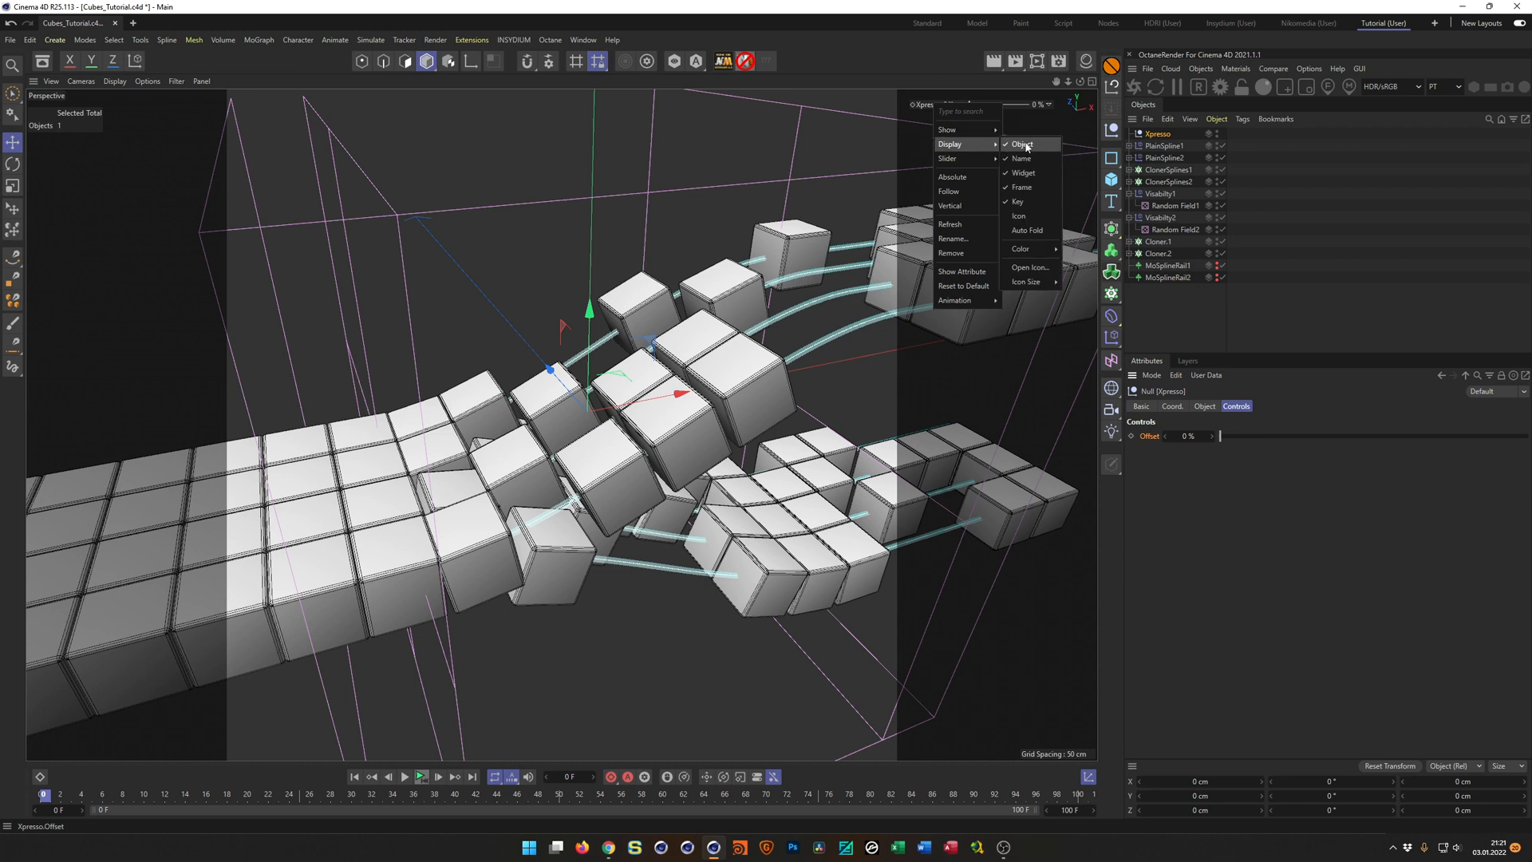
pyautogui.click(1024, 158)
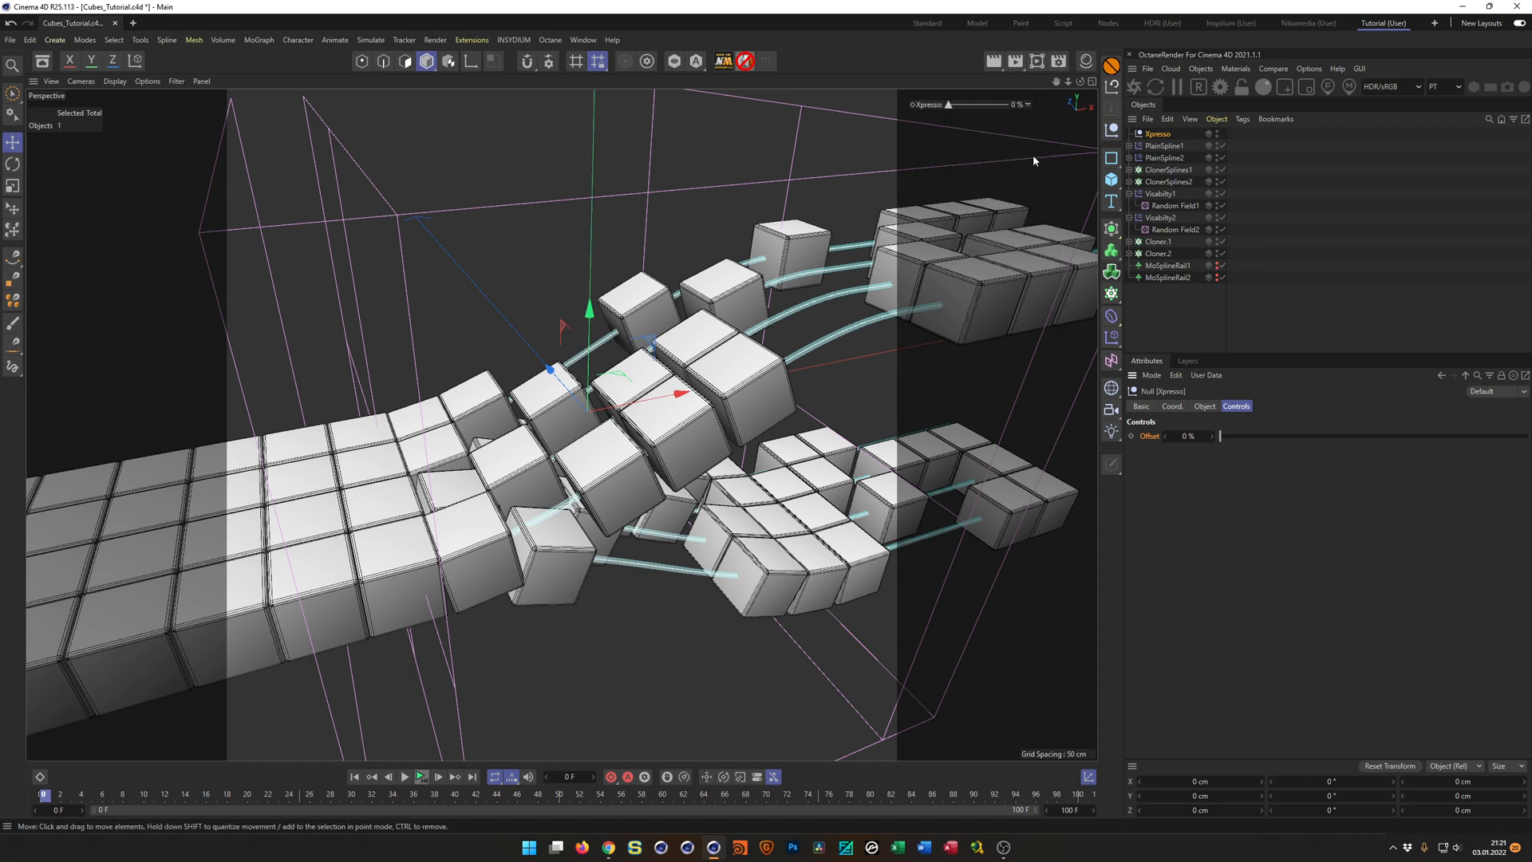
pyautogui.rightClick(928, 106)
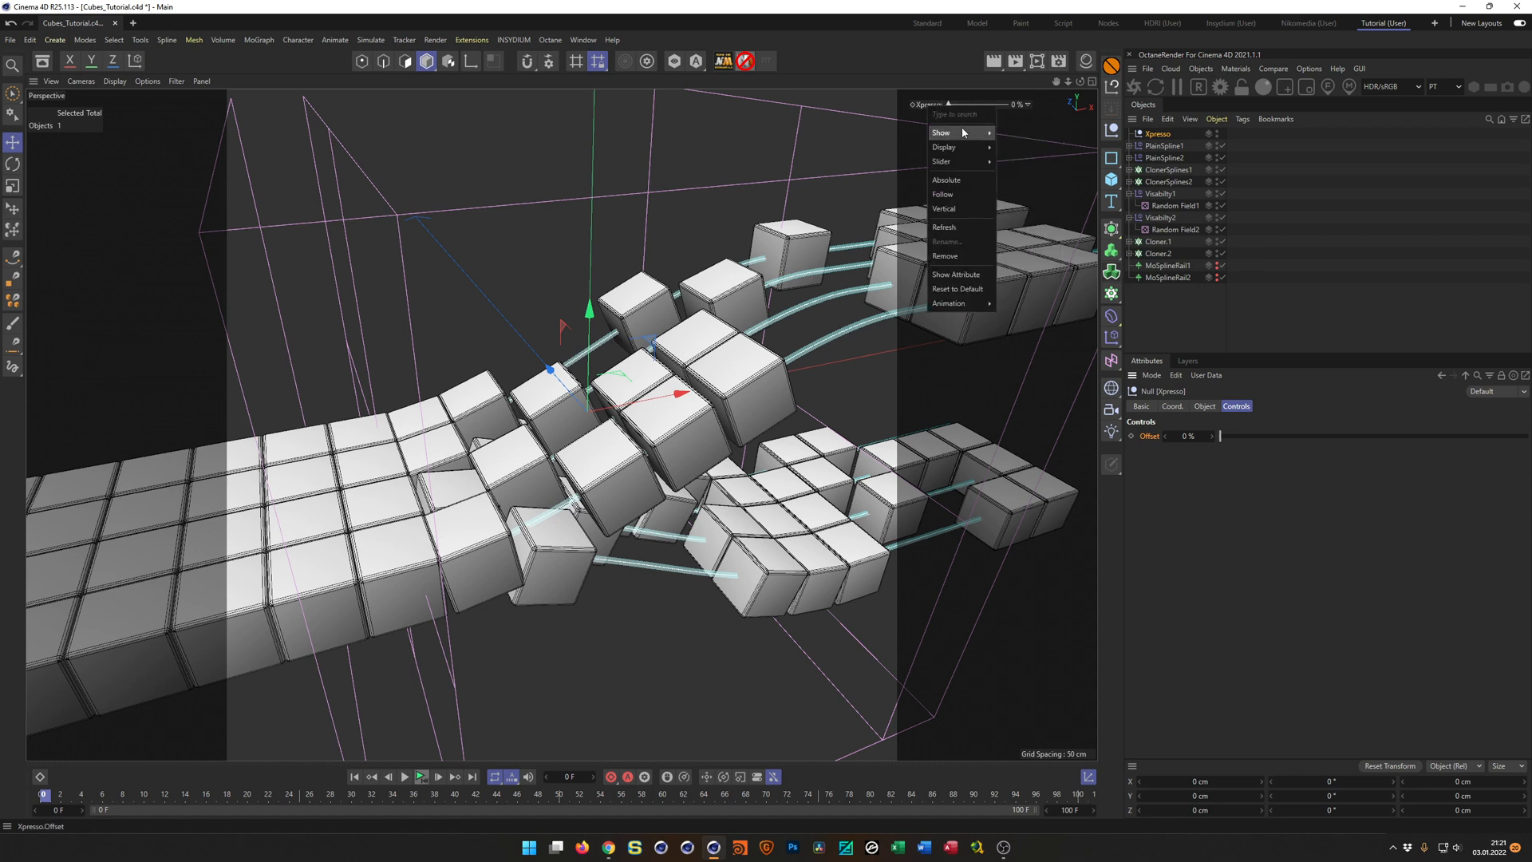
pyautogui.moveTo(973, 148)
pyautogui.click(1017, 163)
pyautogui.rightClick(930, 106)
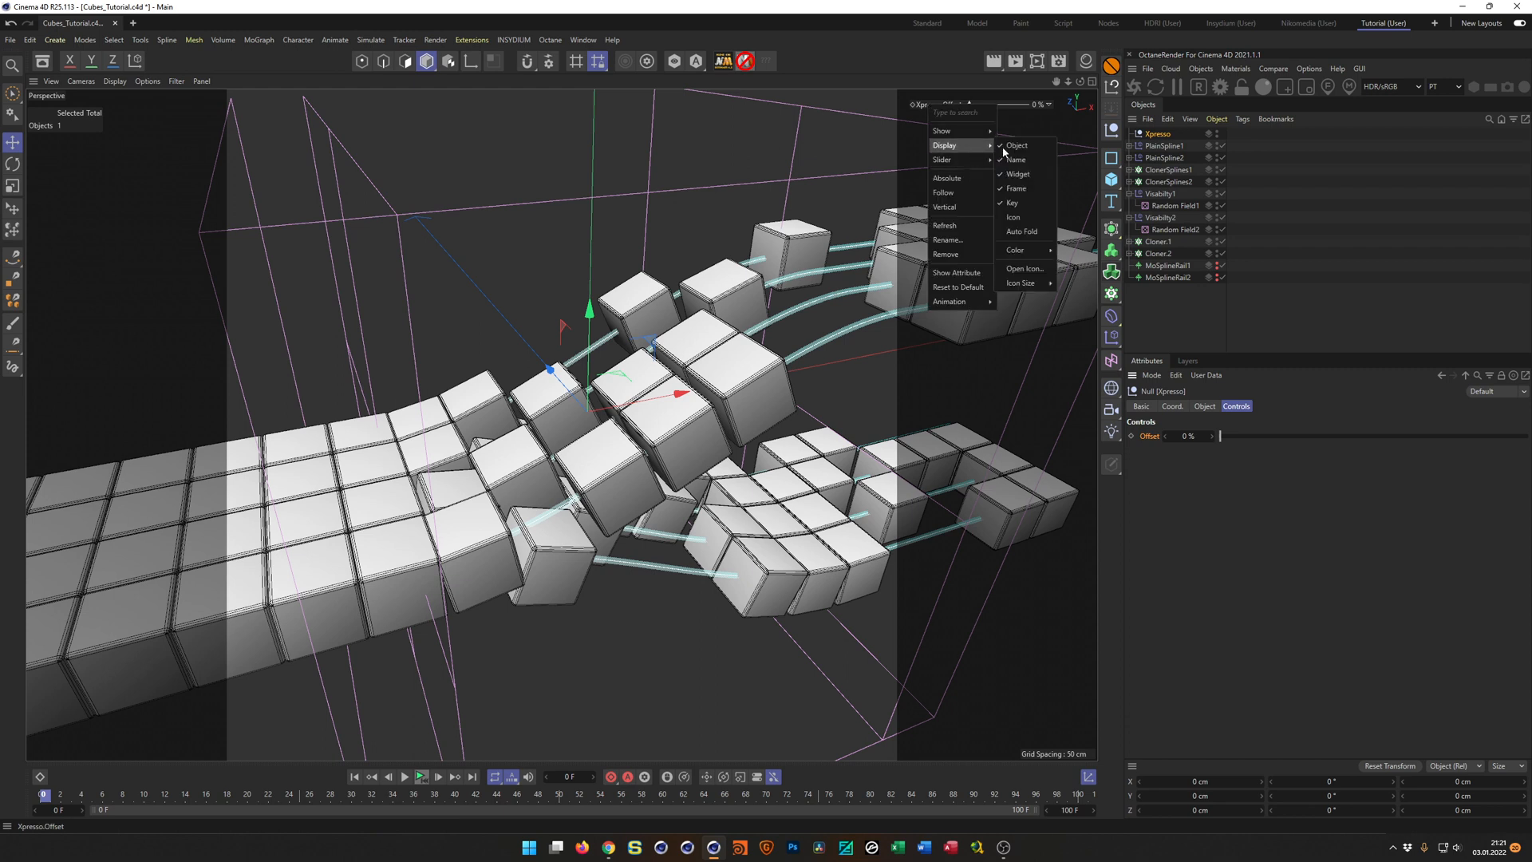
pyautogui.click(1012, 147)
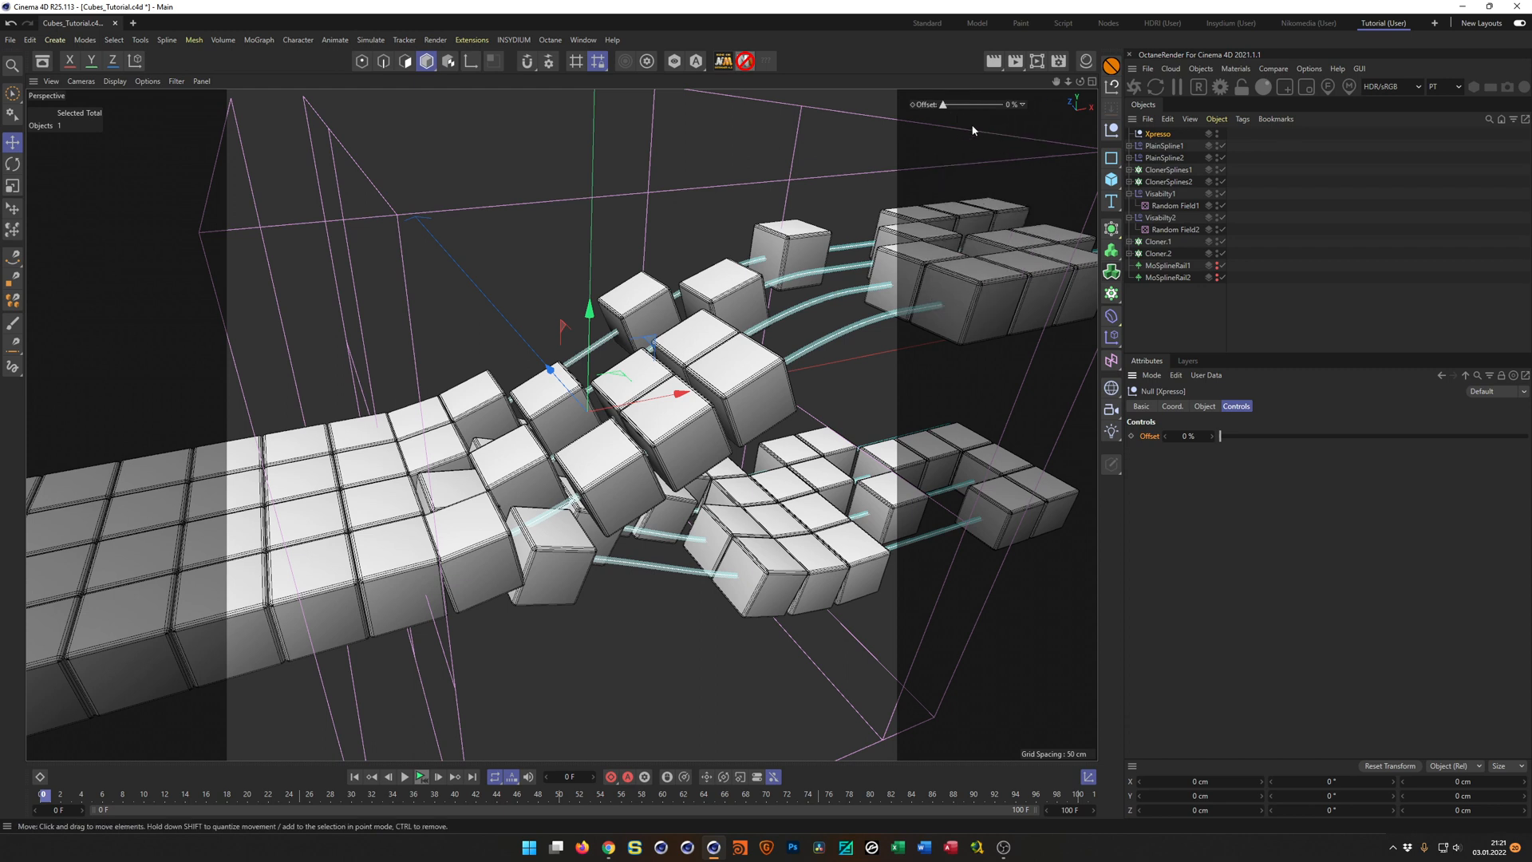
# Reposition the Offset HUD slider in the viewport and set it to show Always.
pyautogui.moveTo(924, 107); pyautogui.dragTo(950, 111)
pyautogui.keyDown('ctrl'); pyautogui.moveTo(949, 103); pyautogui.dragTo(942, 109); pyautogui.keyUp('ctrl')
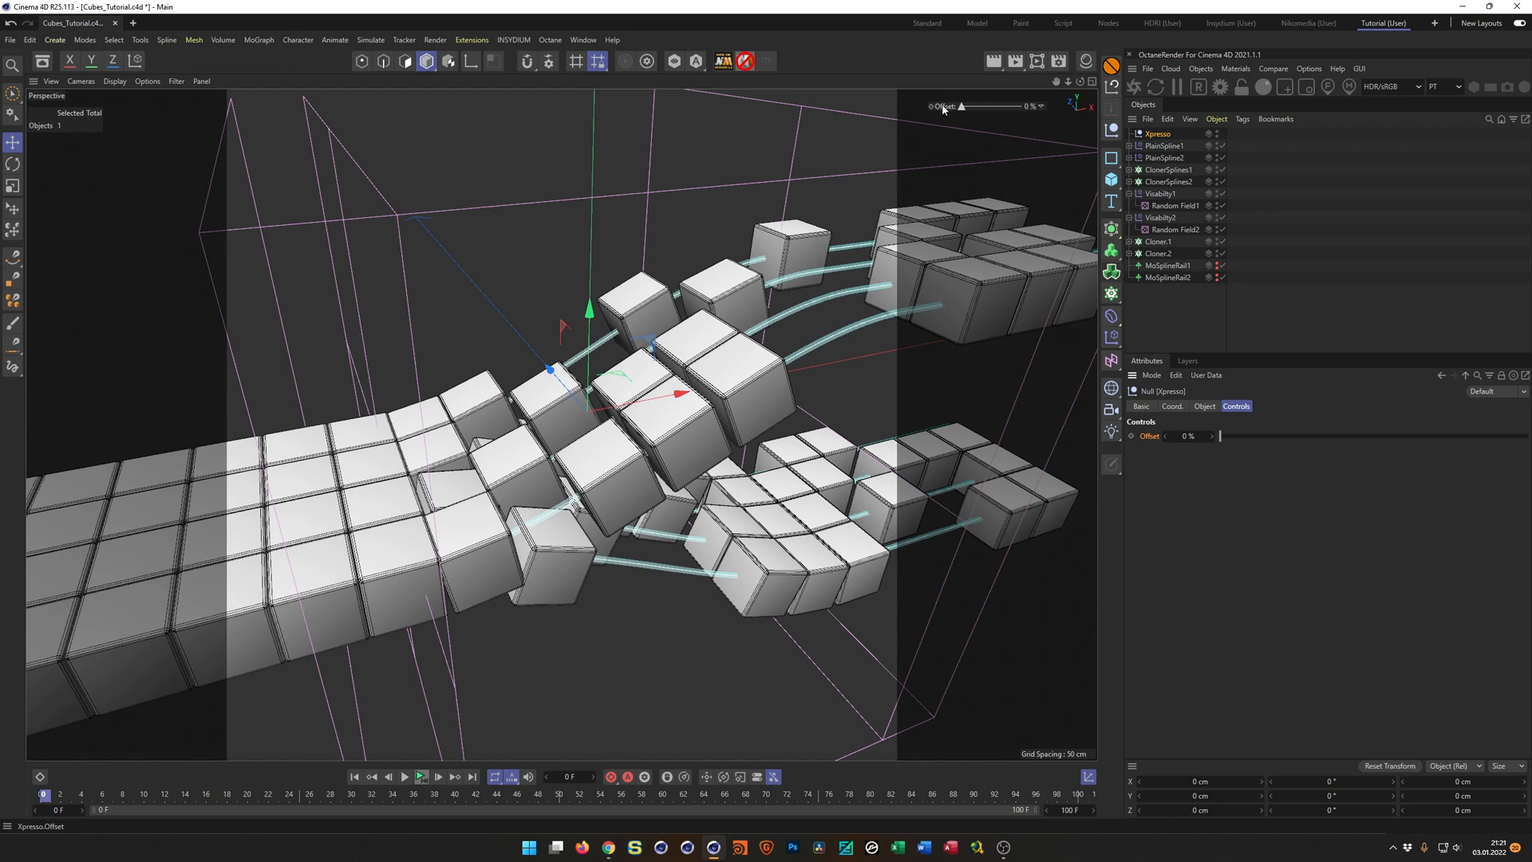
pyautogui.rightClick(944, 109)
pyautogui.moveTo(984, 131)
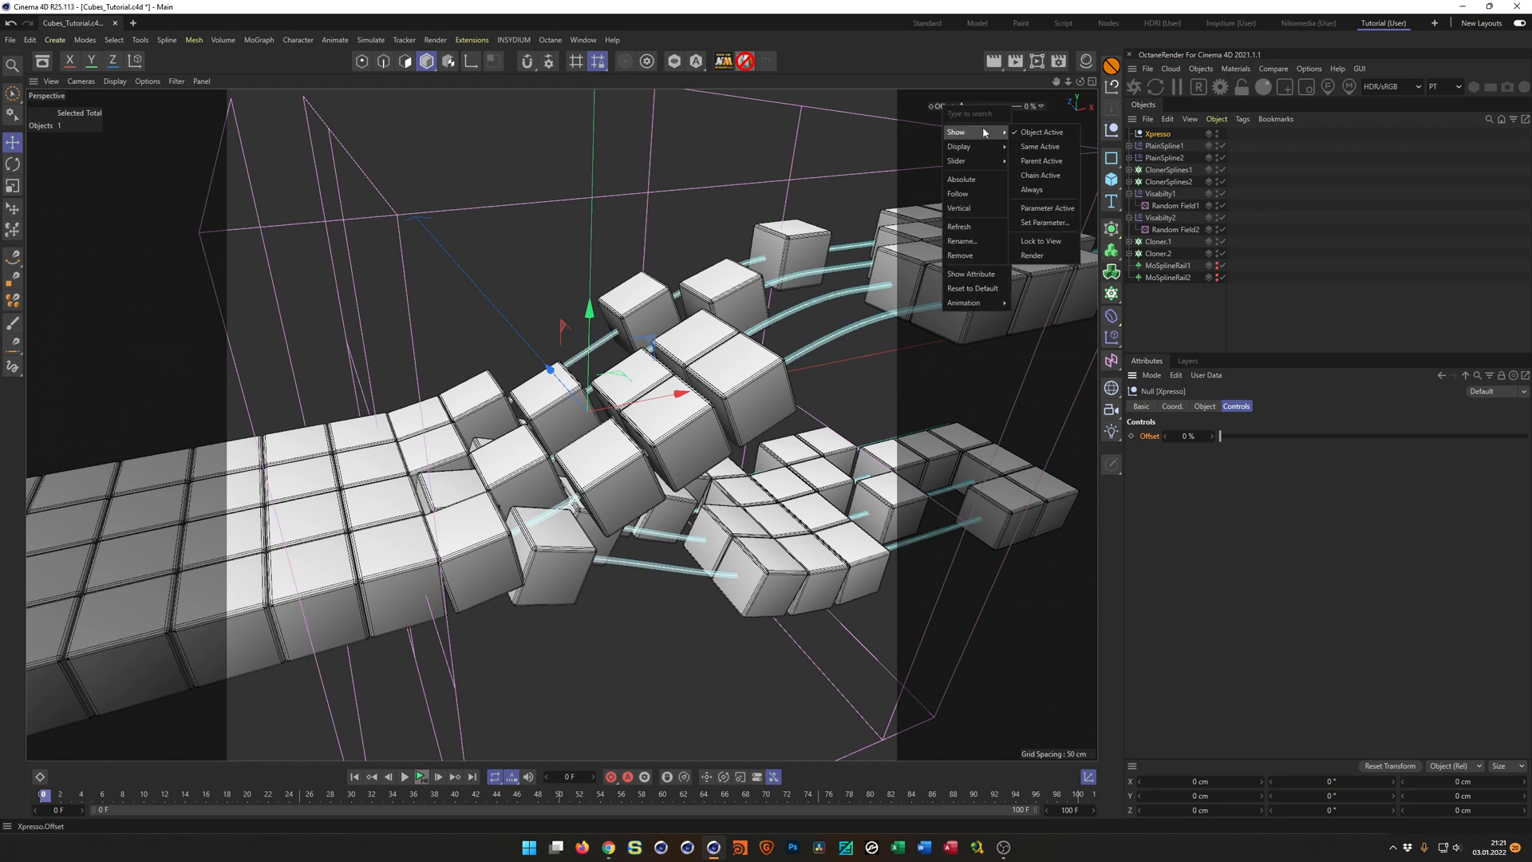
pyautogui.click(1028, 190)
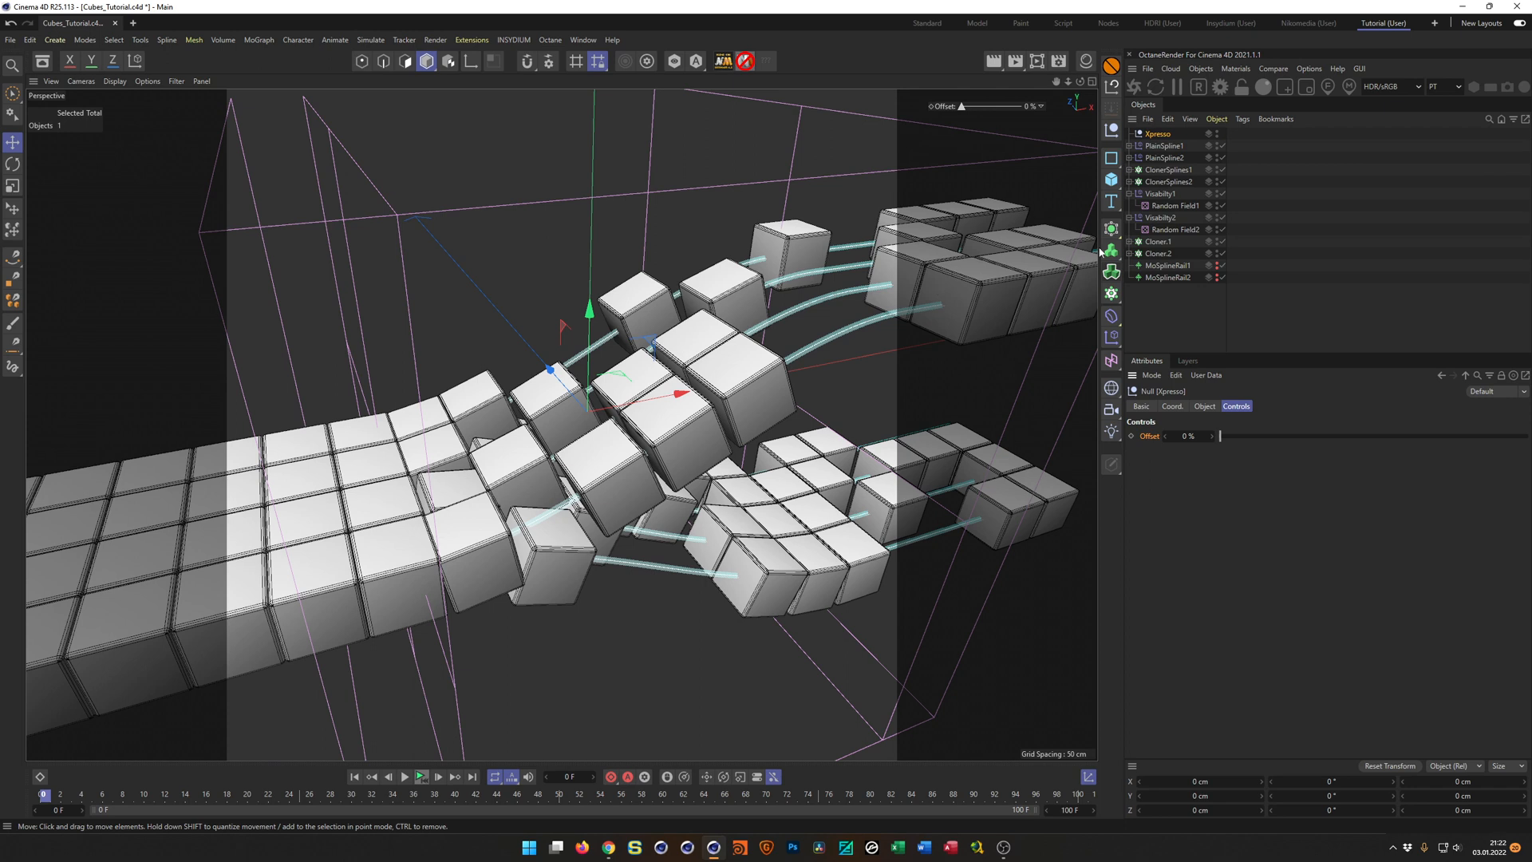
# Add an XPresso tag to the Xpresso null, and enlarge and move its editor clear of the object list.
pyautogui.rightClick(1164, 135)
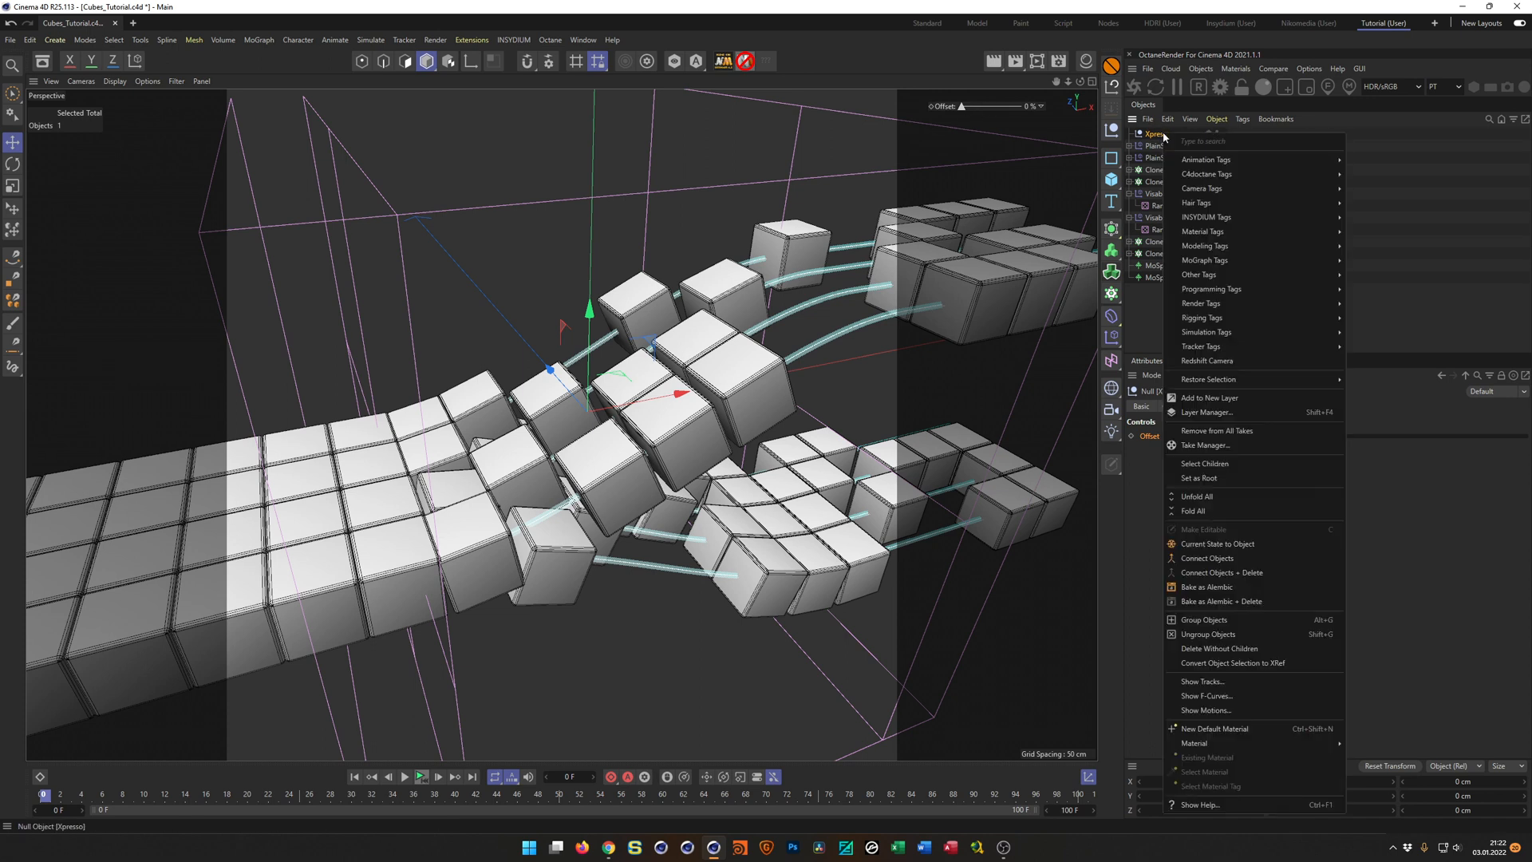
pyautogui.moveTo(1309, 289)
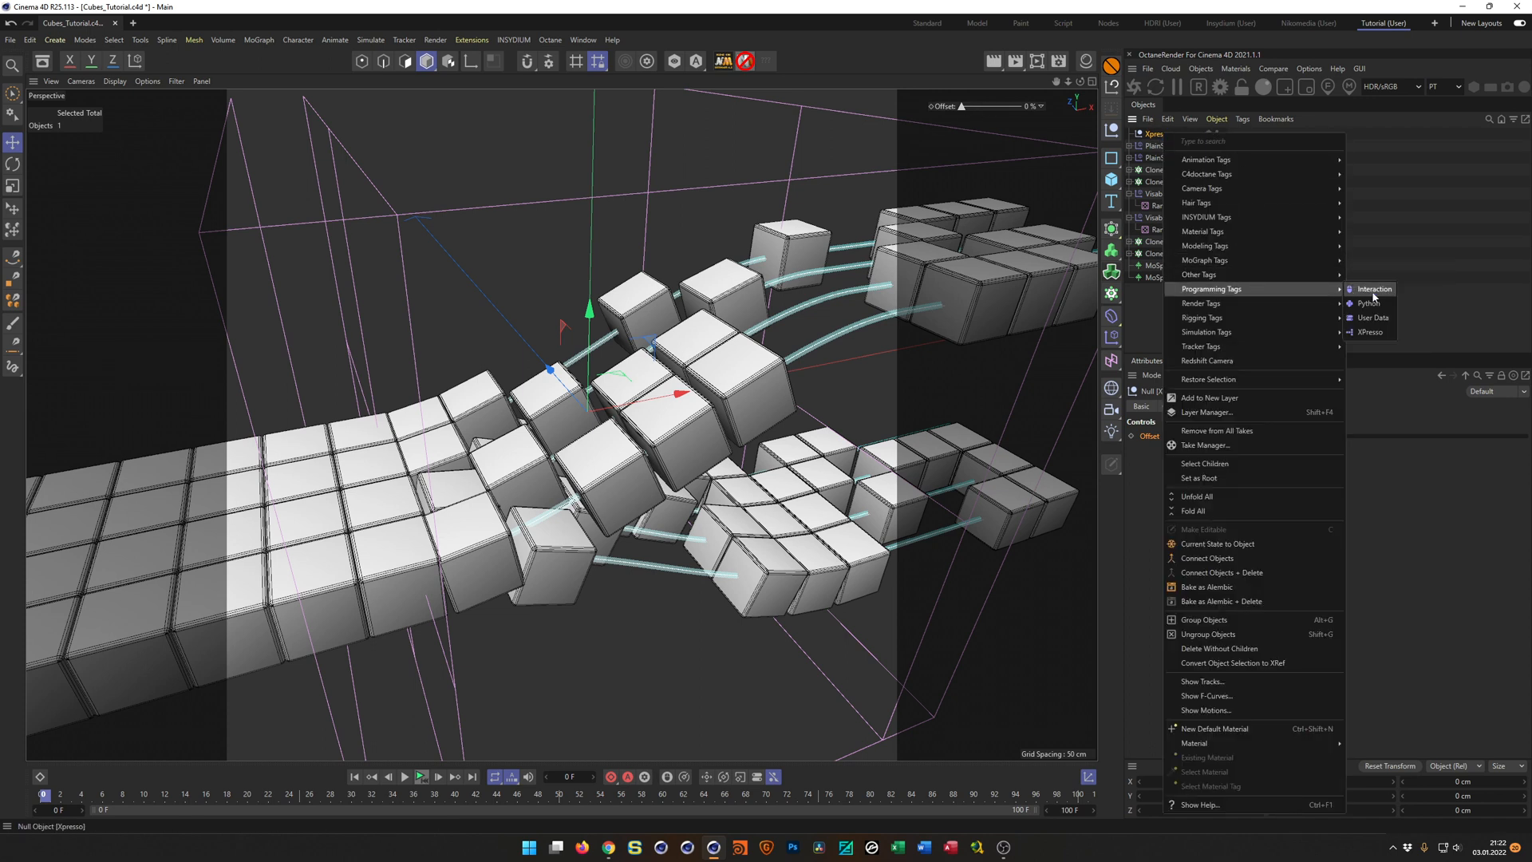
pyautogui.click(1371, 332)
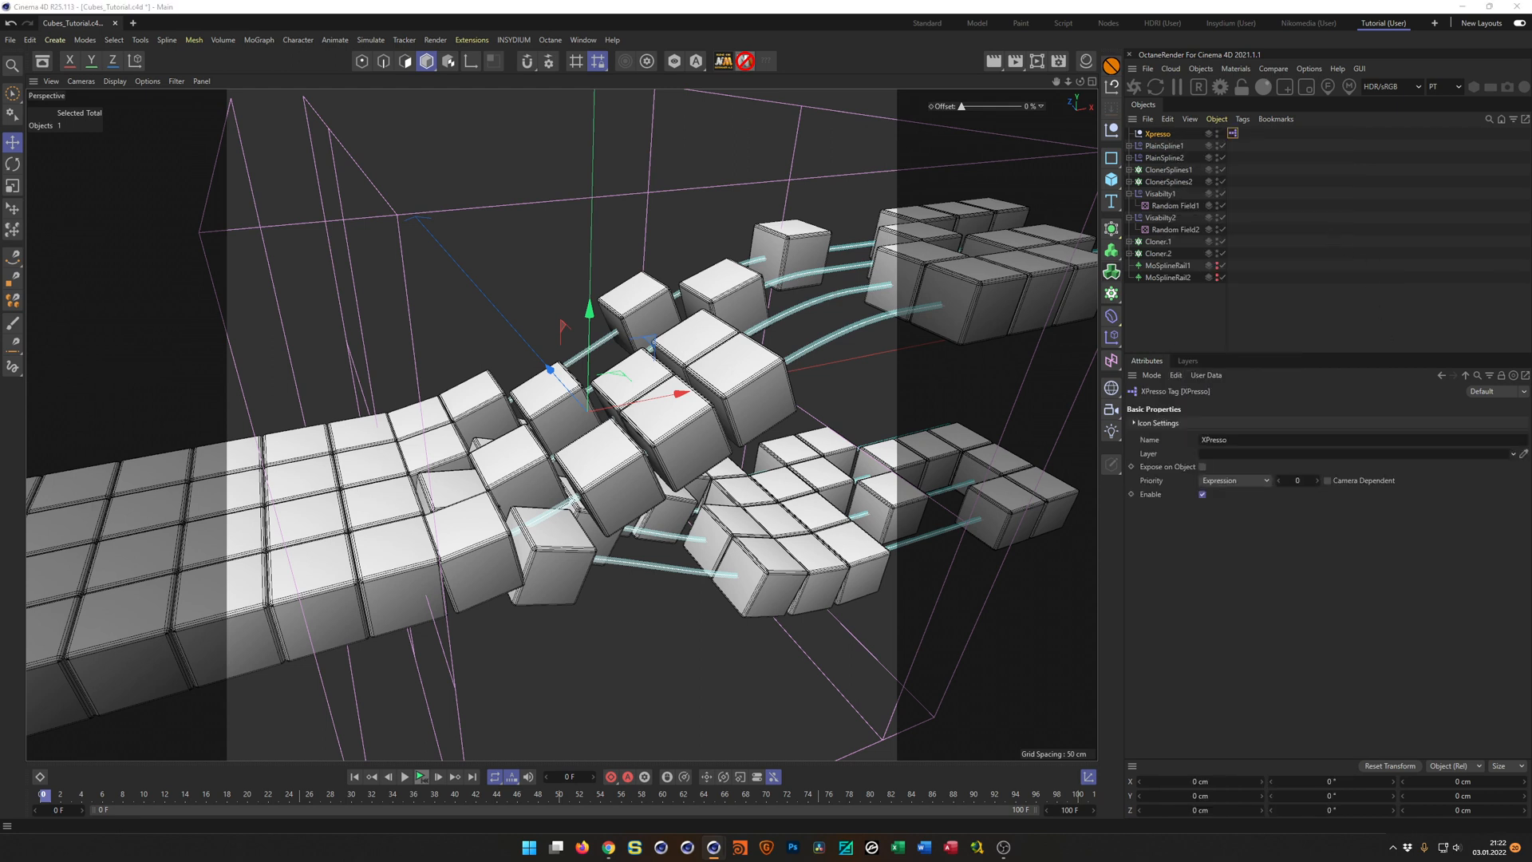
pyautogui.moveTo(1053, 318); pyautogui.dragTo(830, 289)
pyautogui.moveTo(1090, 610); pyautogui.dragTo(1363, 680)
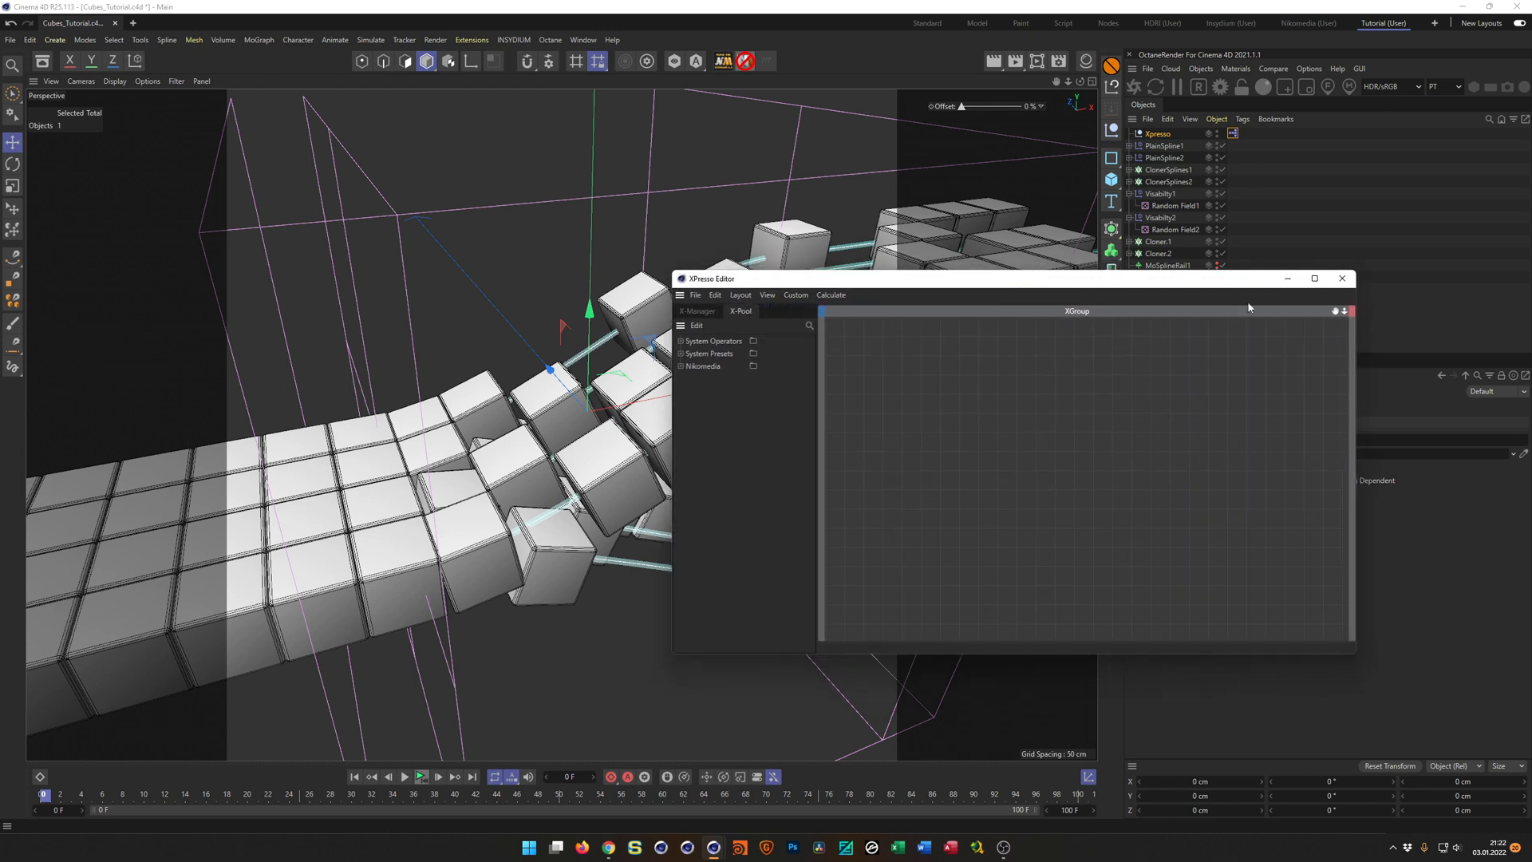
pyautogui.moveTo(1236, 283); pyautogui.dragTo(953, 231)
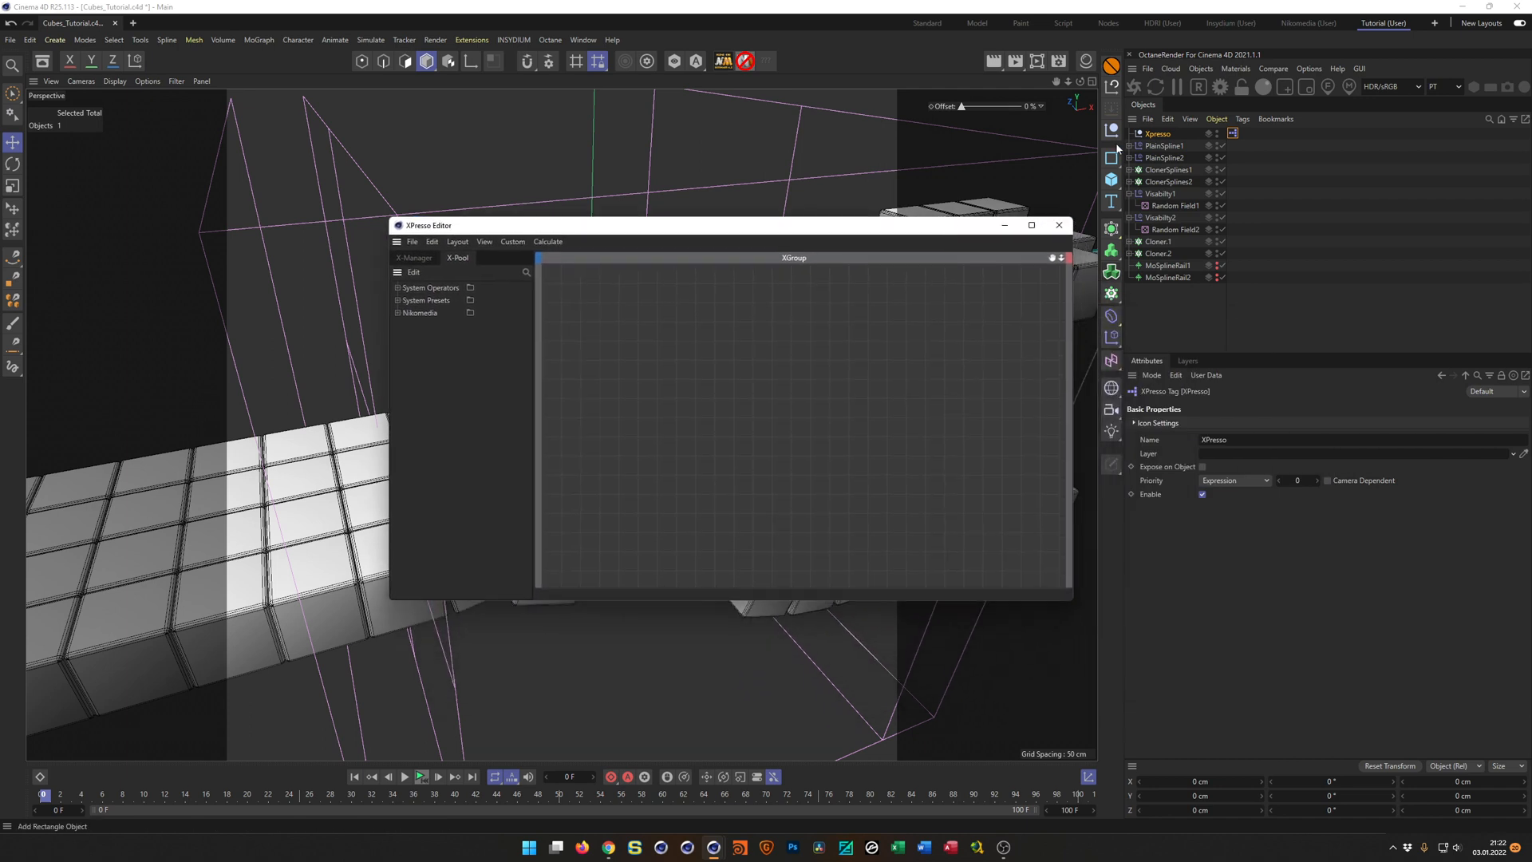
# Add the Xpresso null as a node in the XPresso graph with Offset as its output port, and save the project.
pyautogui.moveTo(1158, 134); pyautogui.dragTo(626, 308)
pyautogui.click(1159, 134)
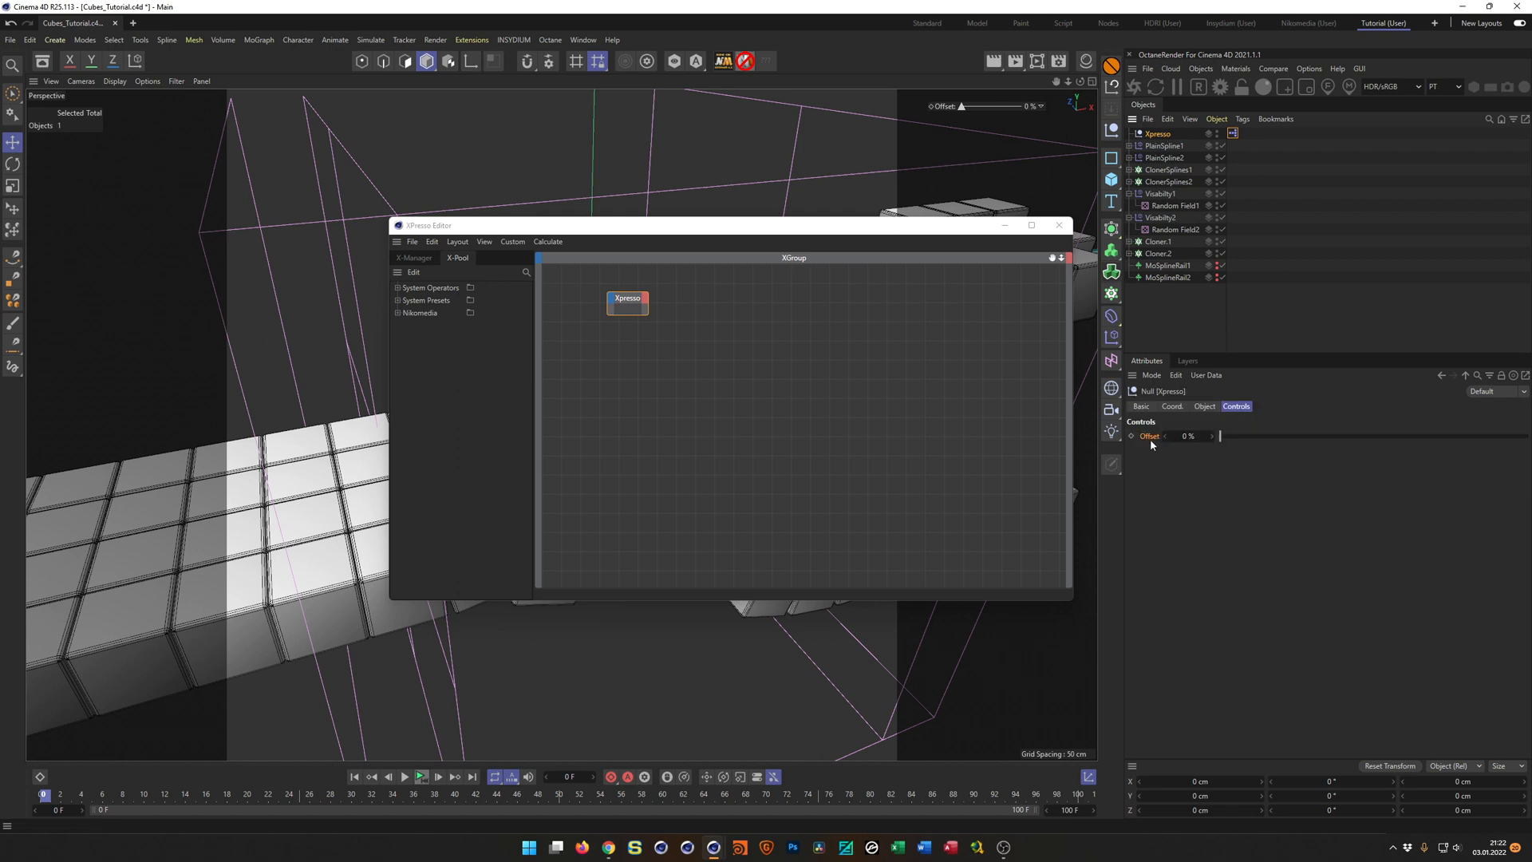
pyautogui.moveTo(1151, 438); pyautogui.dragTo(1108, 459)
pyautogui.moveTo(658, 297); pyautogui.dragTo(646, 304)
pyautogui.hotkey('ctrl', 's')
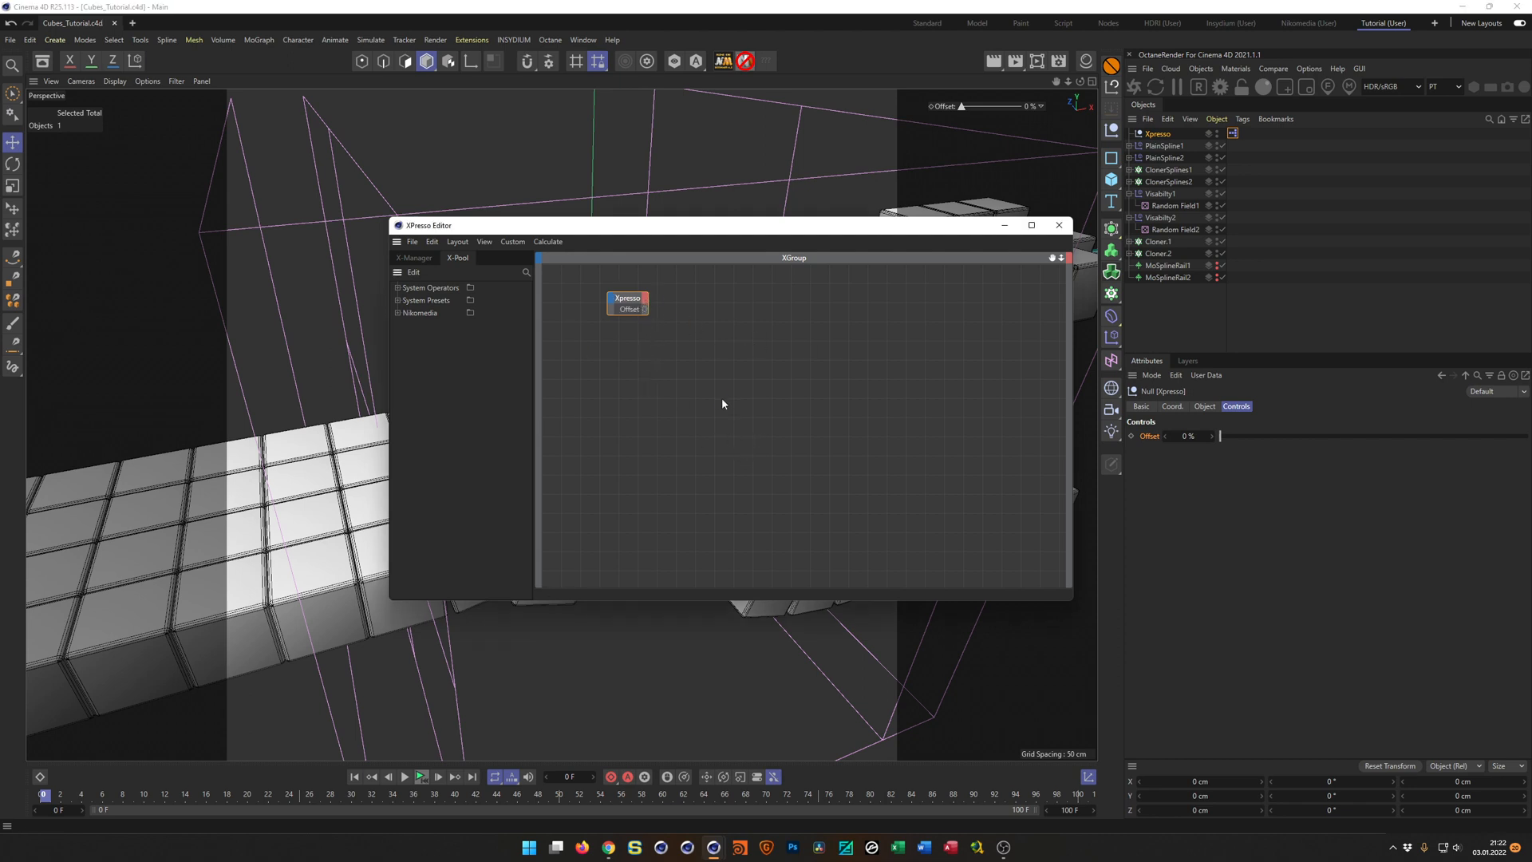
# Add Cloner.1 as a node in the XPresso graph with Offset as its input port.
pyautogui.click(1156, 242)
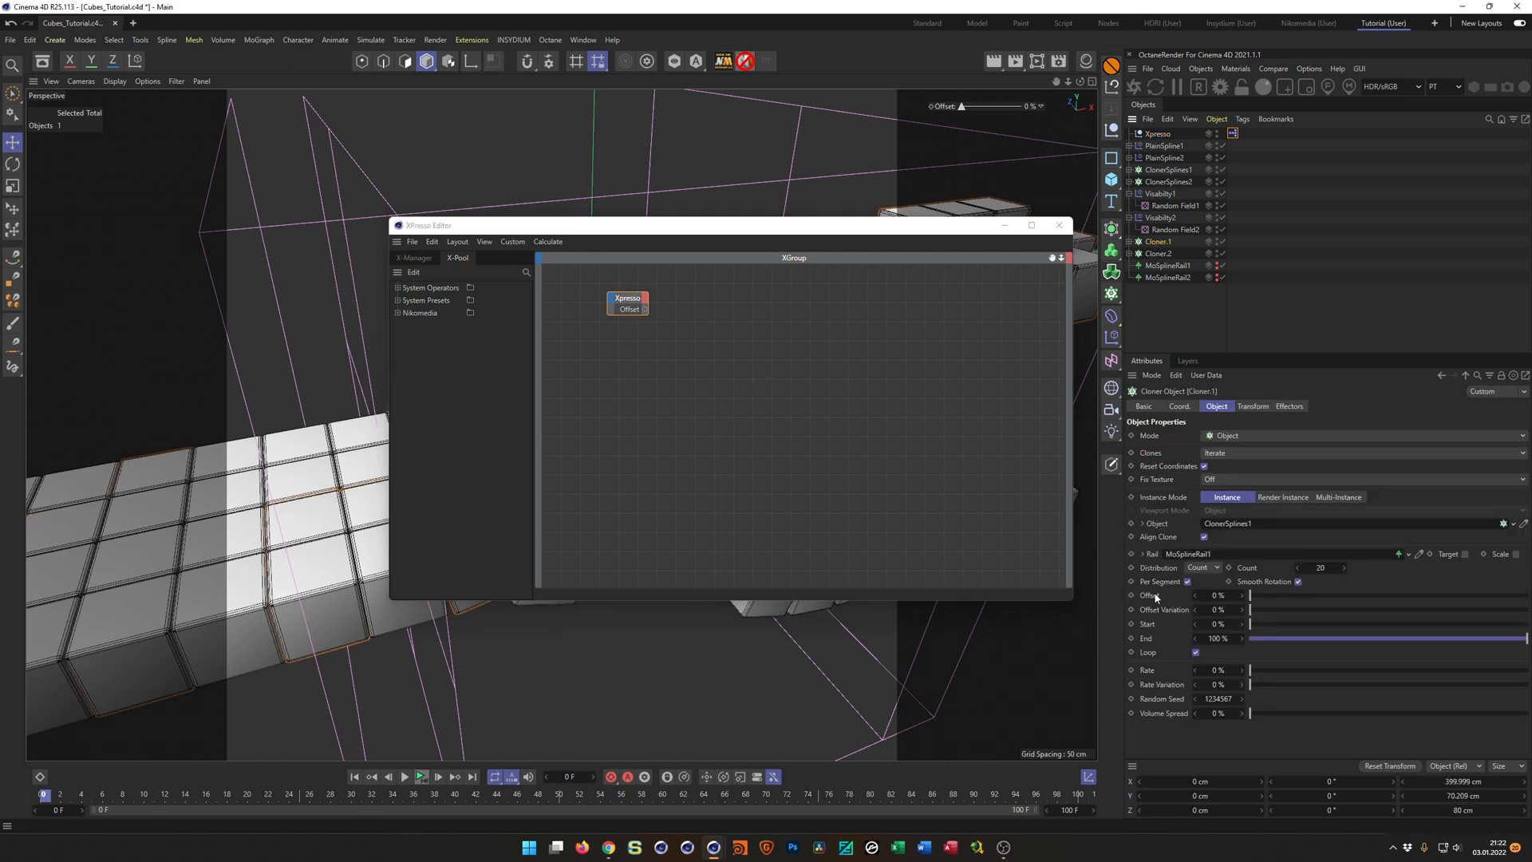
pyautogui.moveTo(1162, 243); pyautogui.dragTo(797, 313)
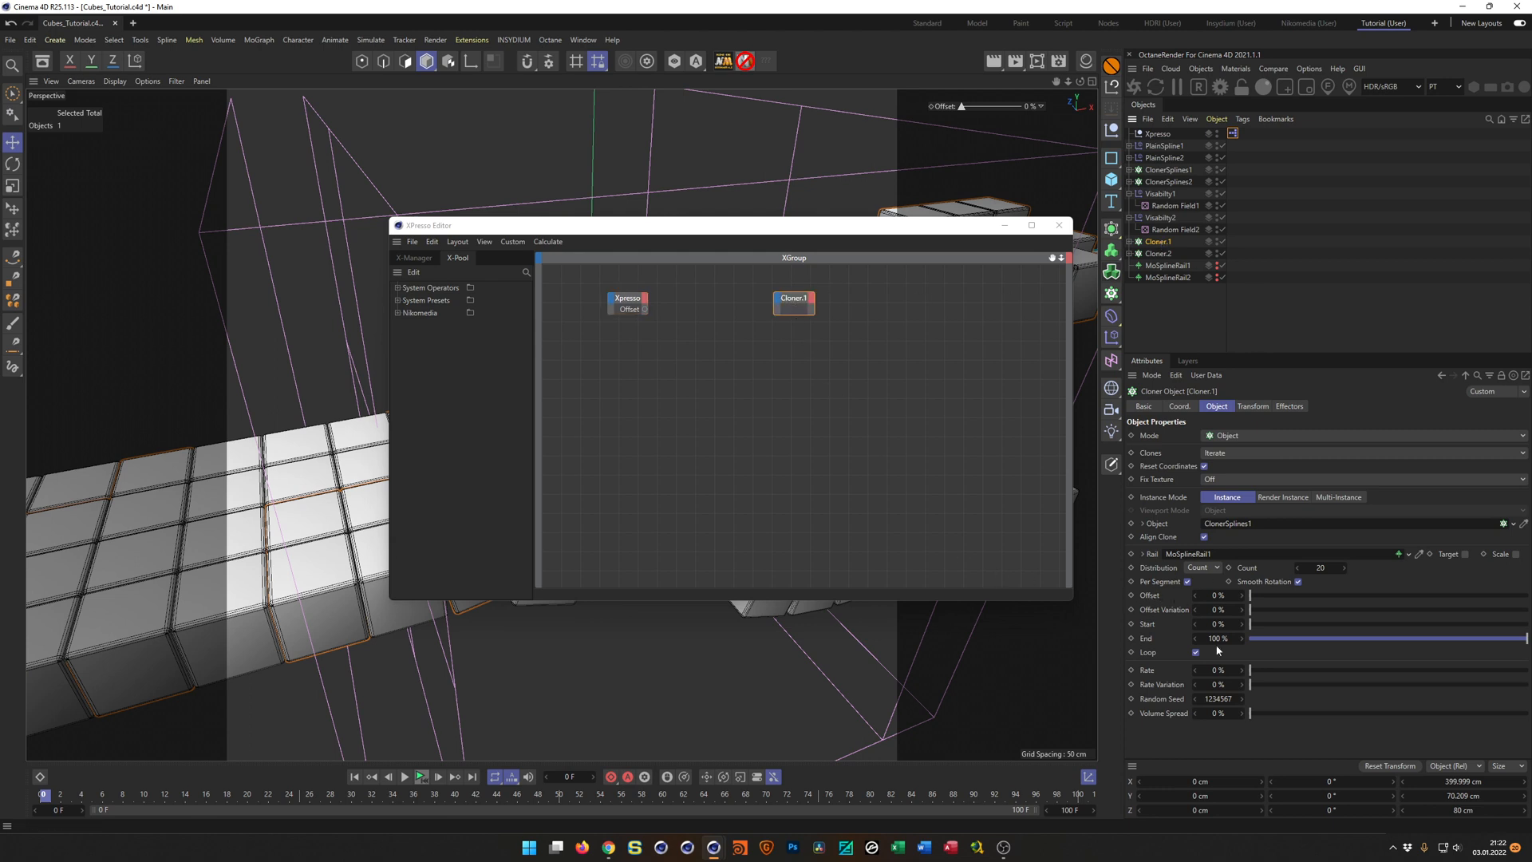
pyautogui.moveTo(785, 309); pyautogui.dragTo(773, 312)
# Duplicate the Cloner.1 node below the original and replace the copy's reference with Cloner.2.
pyautogui.click(797, 301)
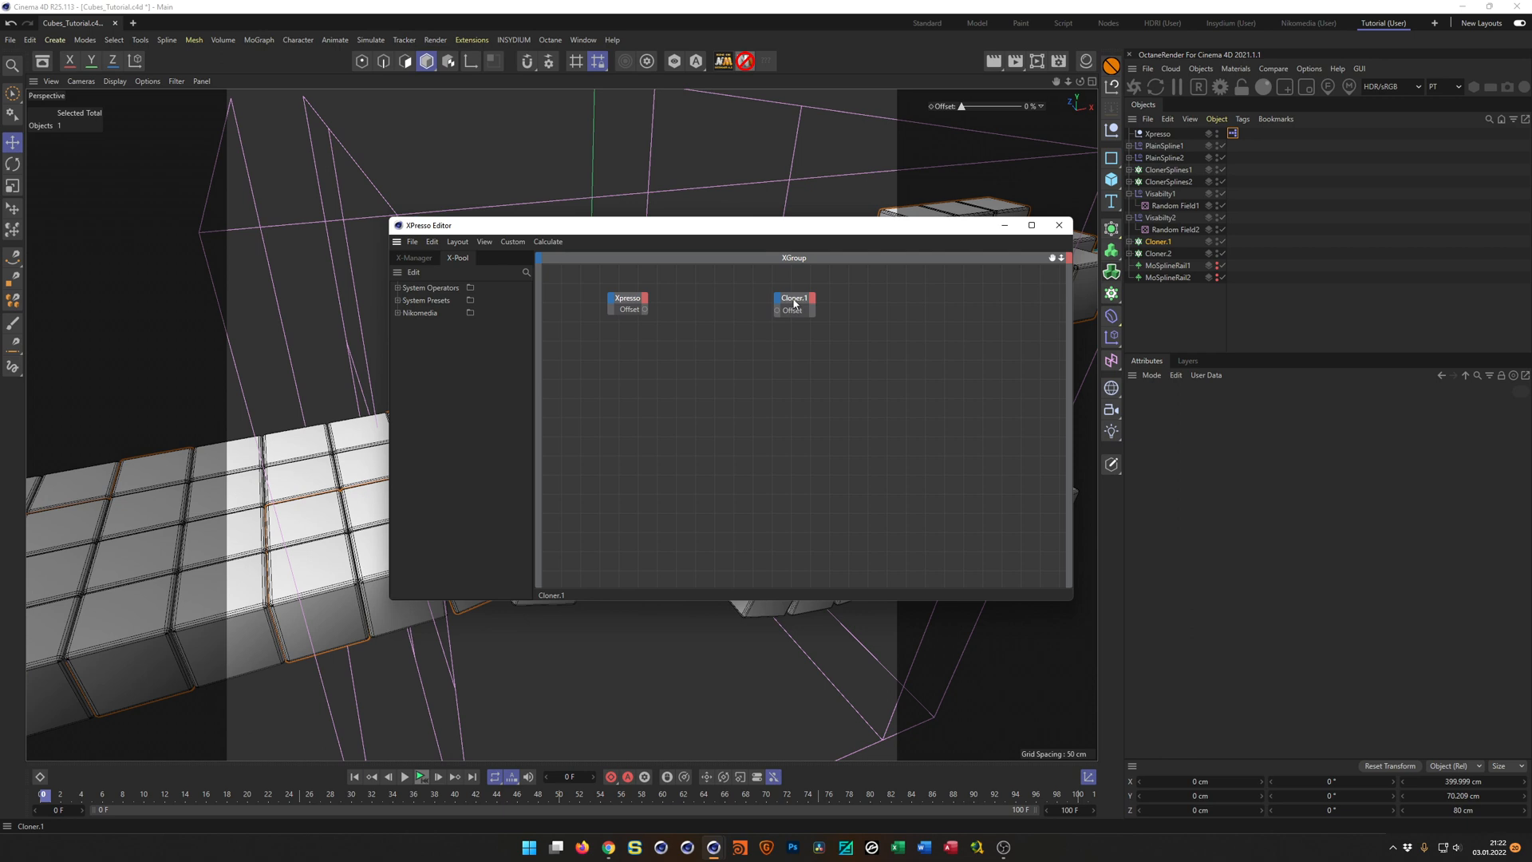
pyautogui.moveTo(795, 301); pyautogui.dragTo(796, 342)
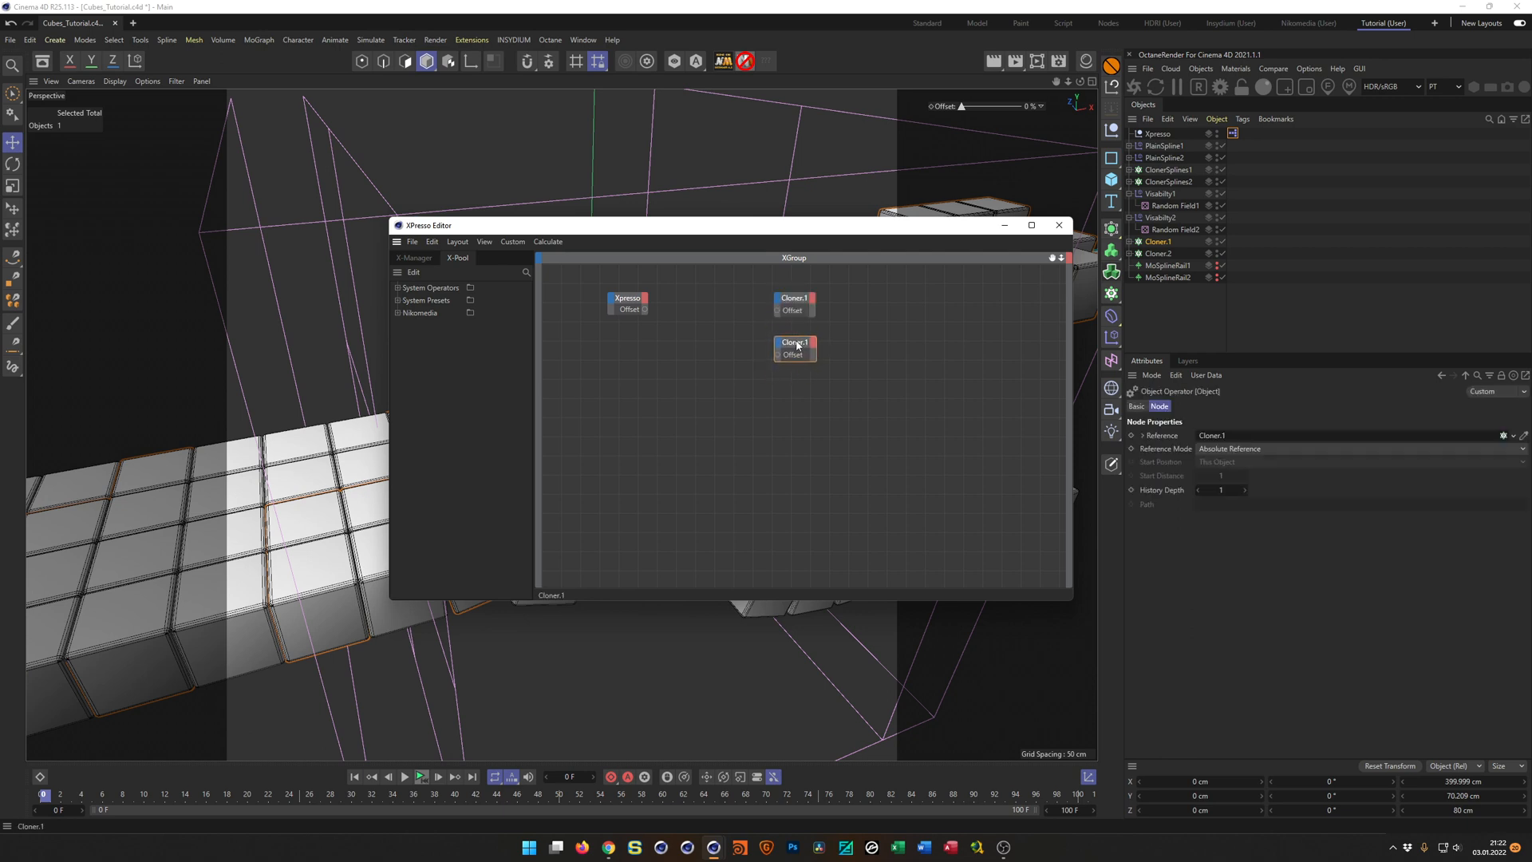
pyautogui.moveTo(1158, 253); pyautogui.dragTo(790, 363)
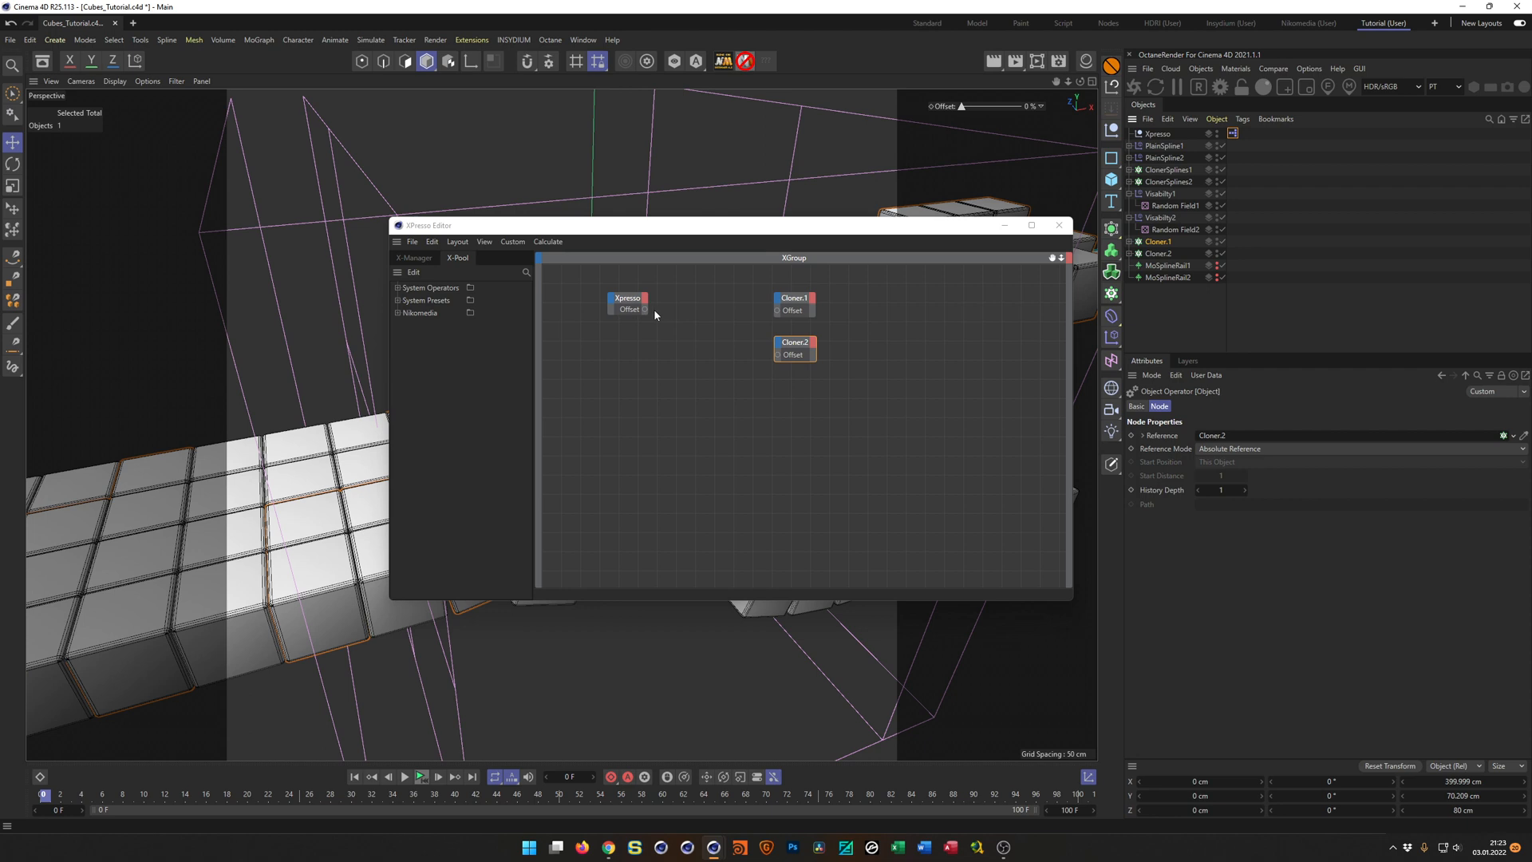
# Connect the Xpresso node's Offset output to the Offset inputs of Cloner.1 and Cloner.2, and move the XPresso editor clear of the viewport control.
pyautogui.moveTo(644, 309); pyautogui.dragTo(777, 310)
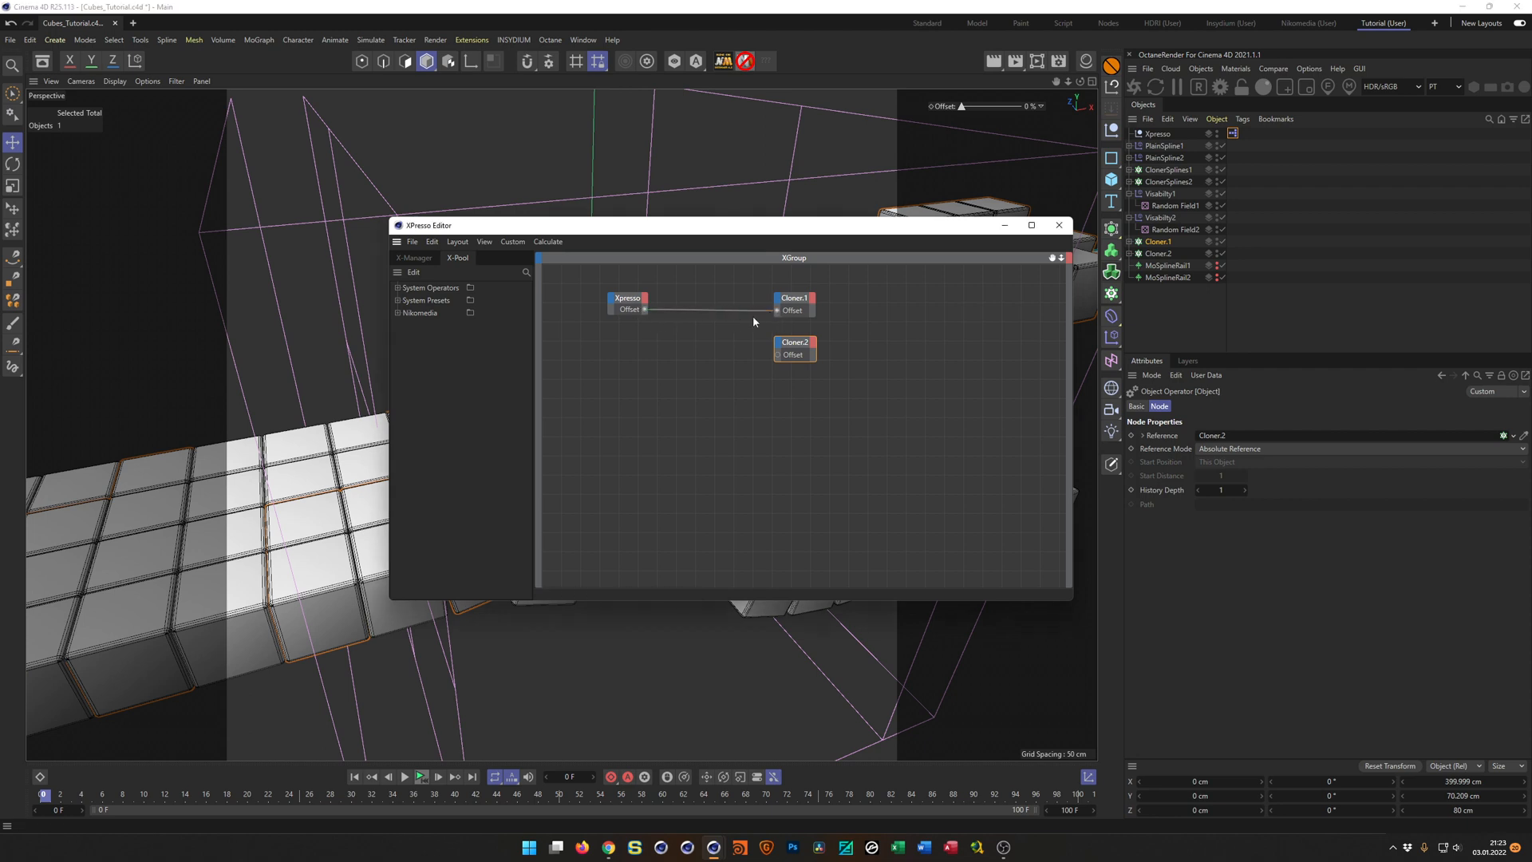
pyautogui.moveTo(646, 310); pyautogui.dragTo(779, 355)
pyautogui.moveTo(910, 236); pyautogui.dragTo(1127, 436)
# Scrub the viewport Offset control into negative values to test both cloners, reset it to 0 %, and close the XPresso editor.
pyautogui.moveTo(961, 115)
pyautogui.mouseDown()
pyautogui.moveTo(988, 112)
pyautogui.moveTo(957, 109)
pyautogui.mouseUp()
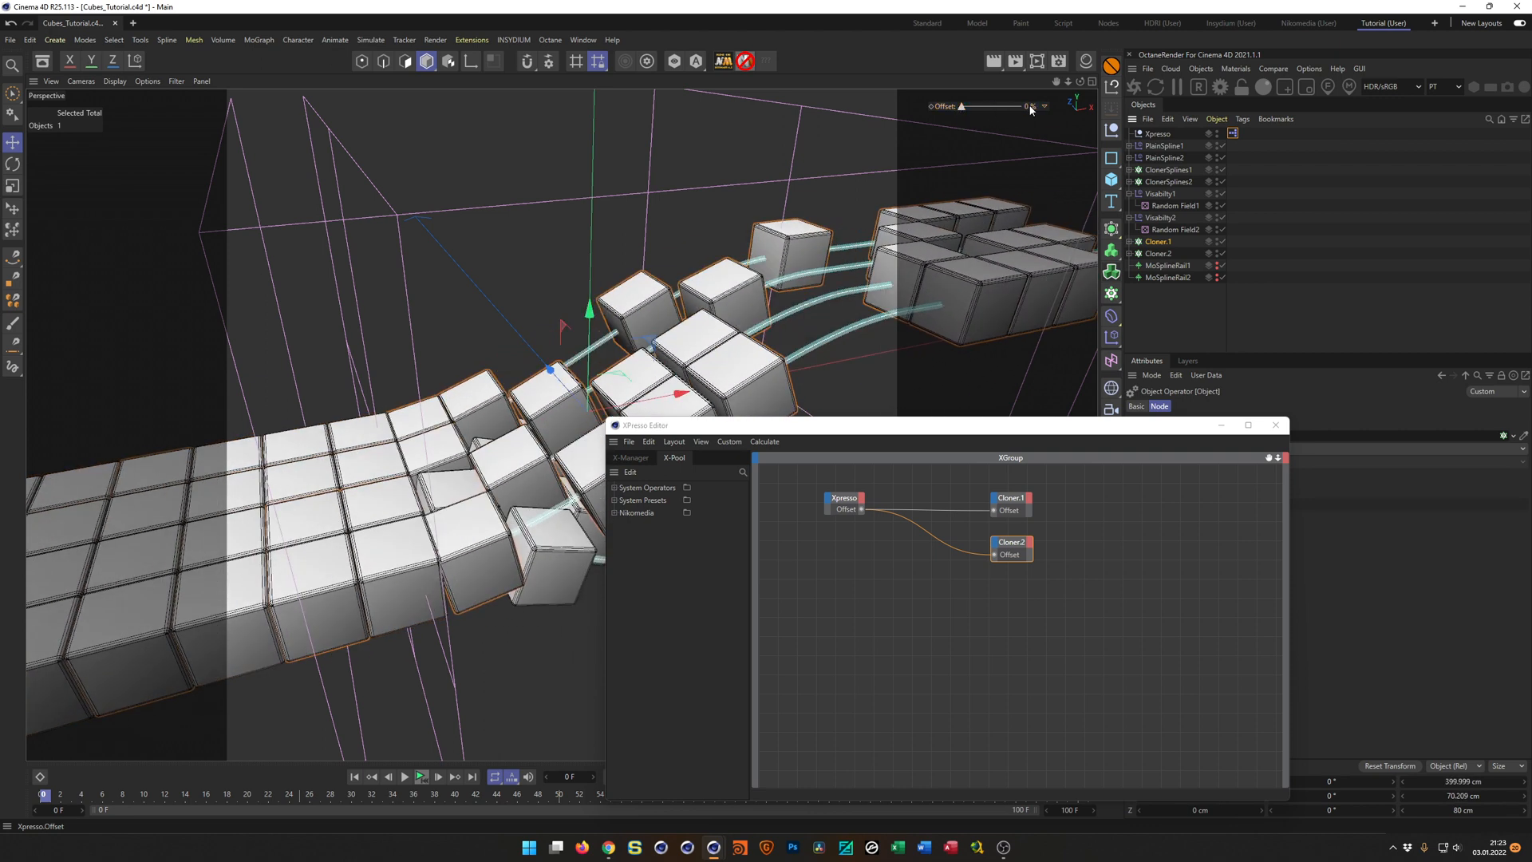
pyautogui.moveTo(1032, 107); pyautogui.dragTo(957, 107)
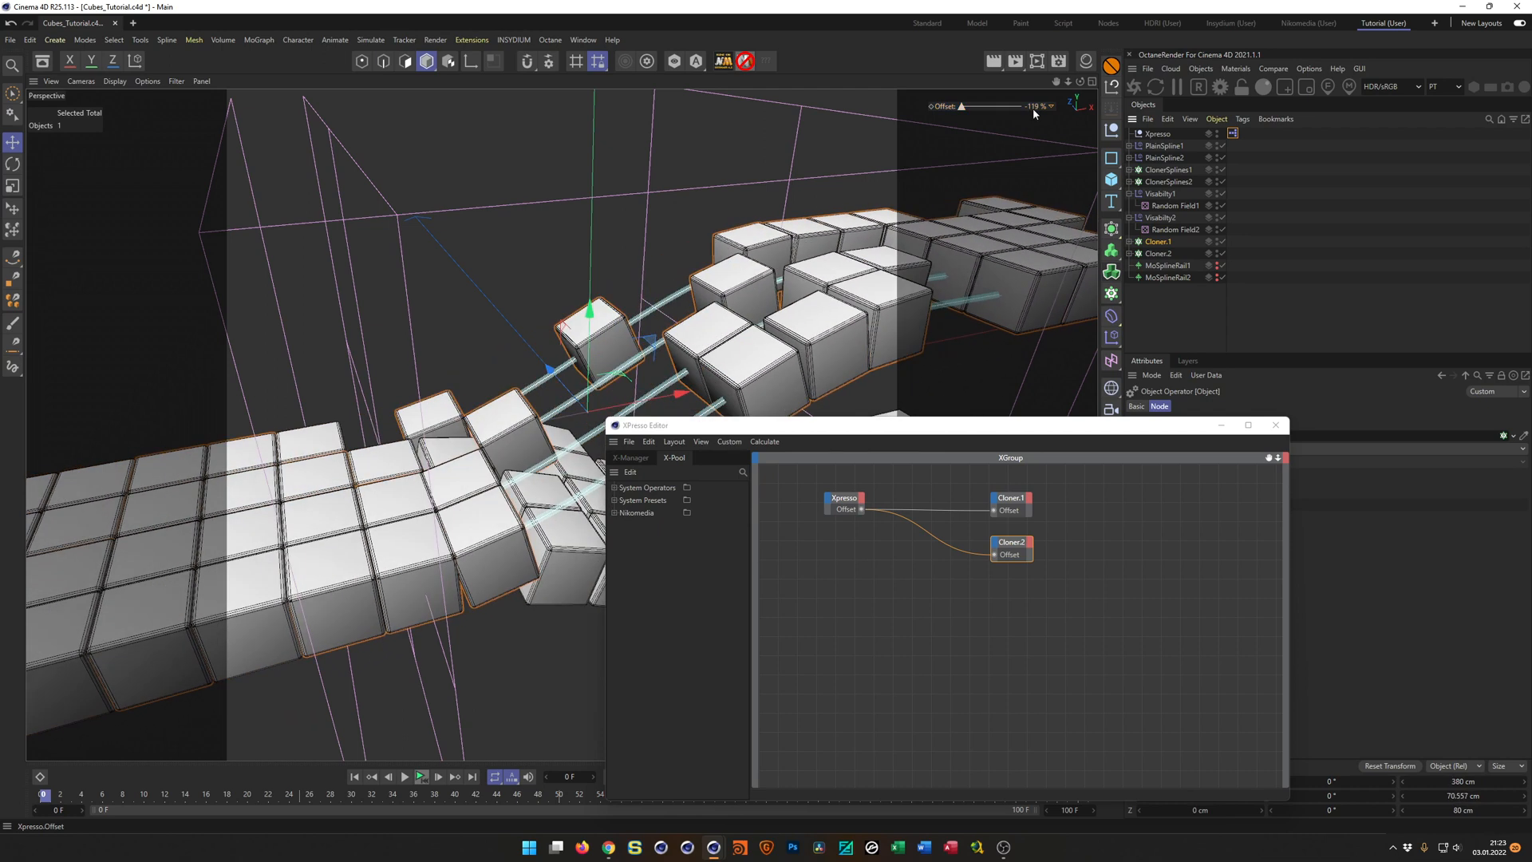
pyautogui.doubleClick(1036, 108)
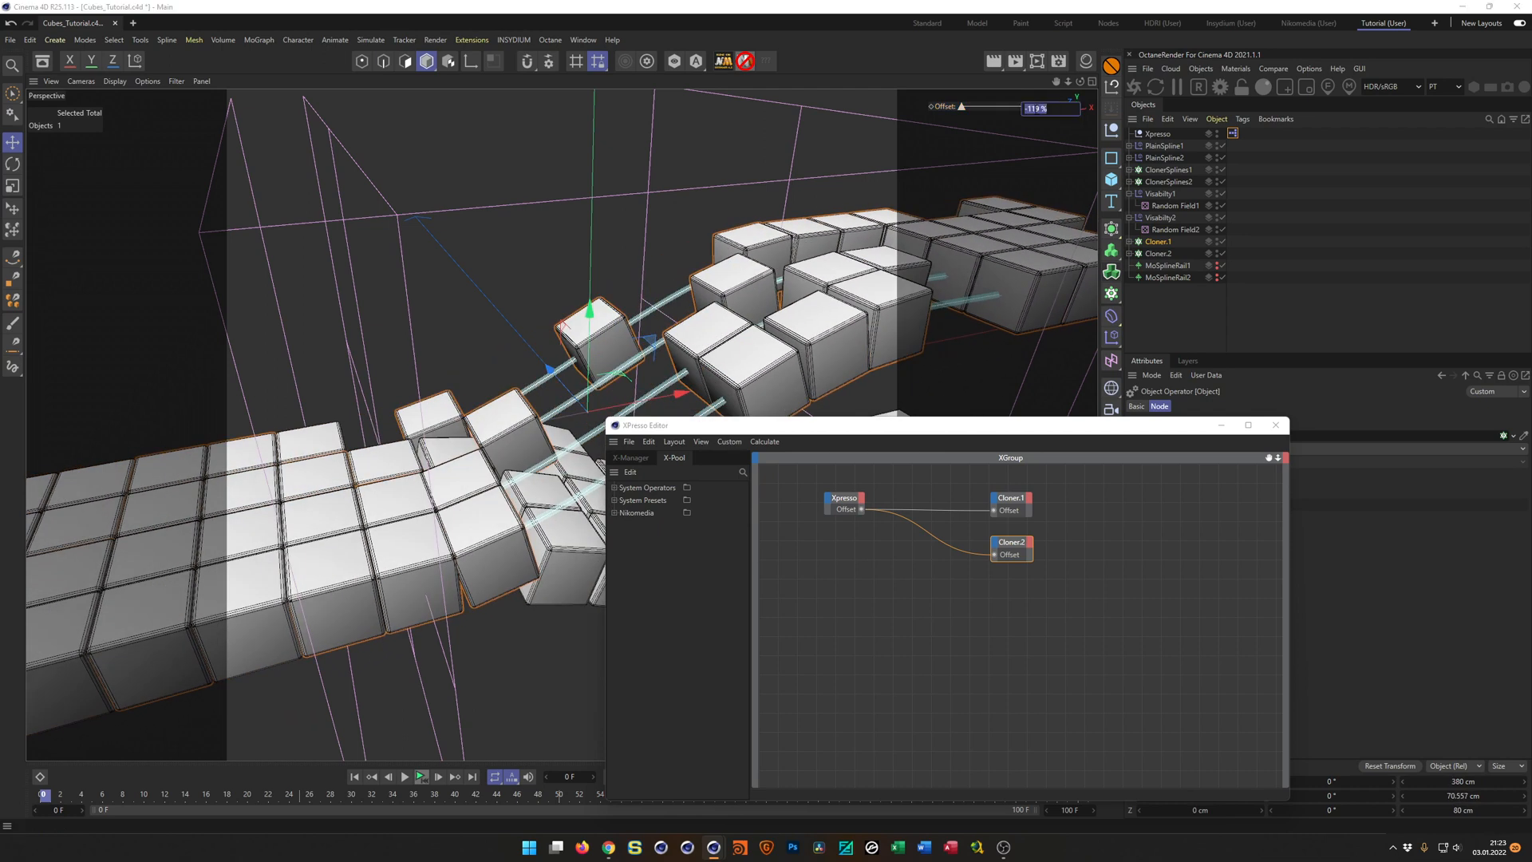
pyautogui.write('0')
pyautogui.press('Return')
pyautogui.click(1275, 424)
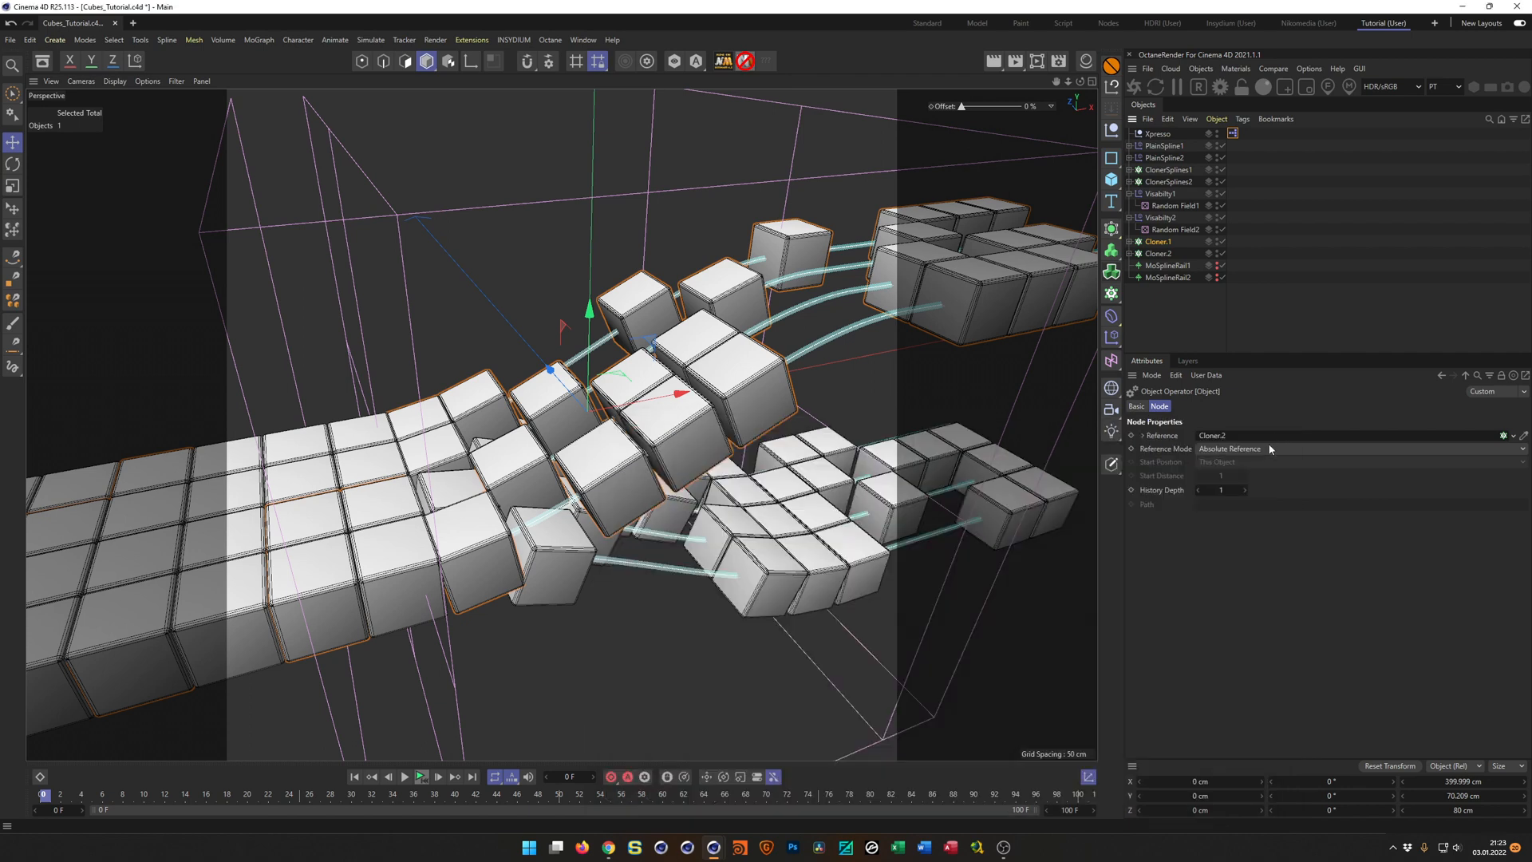
# Hide Random Field1, Random Field2, Linear Field1 and Linear Field2 in the viewport and deselect all objects.
pyautogui.keyDown('alt'); pyautogui.moveTo(662, 408); pyautogui.dragTo(625, 368); pyautogui.keyUp('alt')
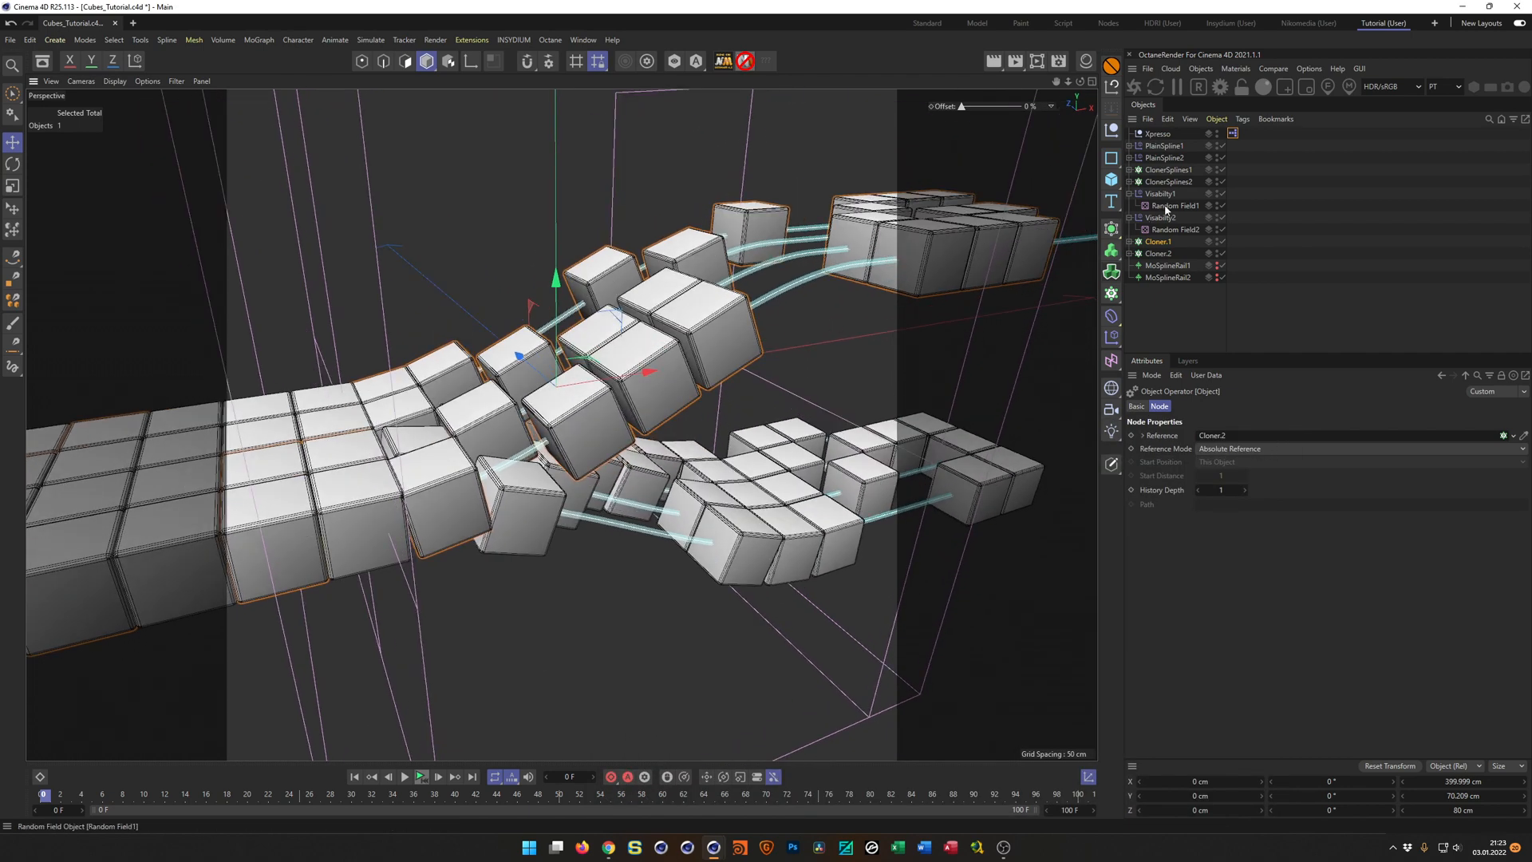
pyautogui.click(1221, 230)
pyautogui.click(1221, 230)
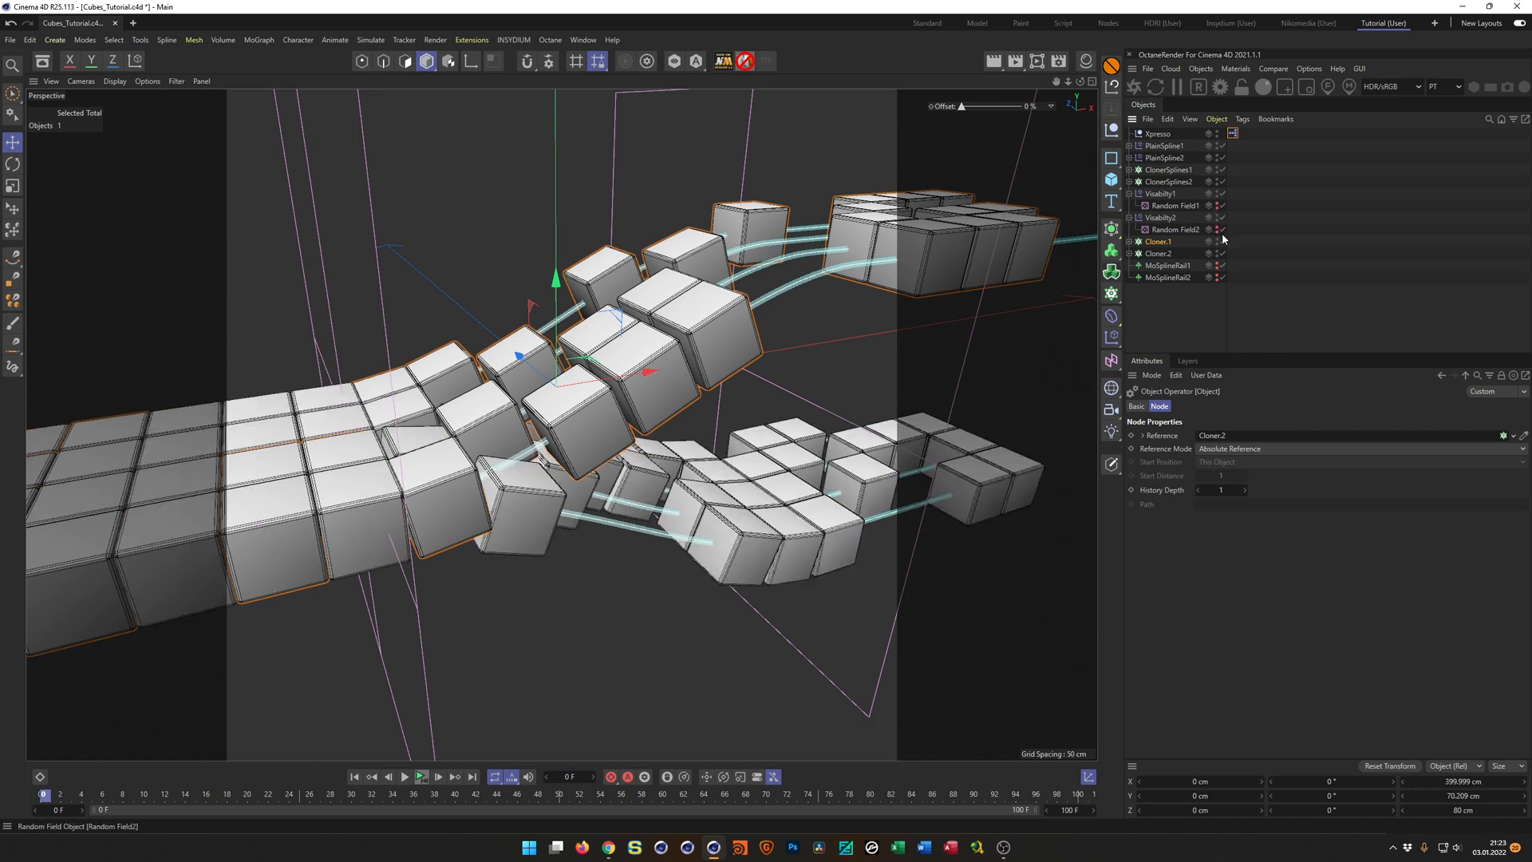
pyautogui.keyDown('alt'); pyautogui.moveTo(625, 352); pyautogui.dragTo(671, 363); pyautogui.keyUp('alt')
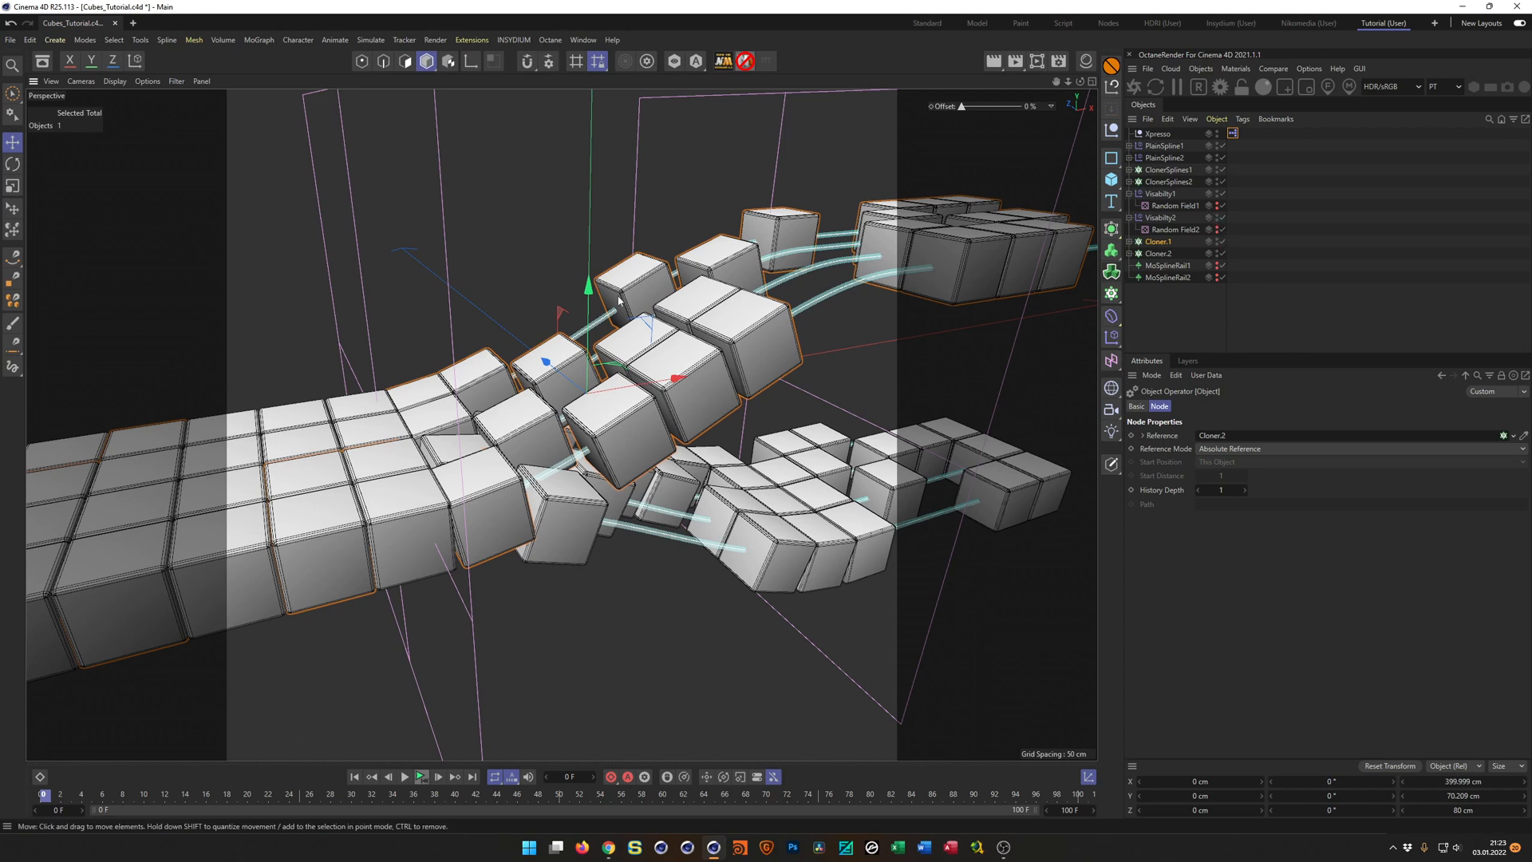
pyautogui.click(1199, 324)
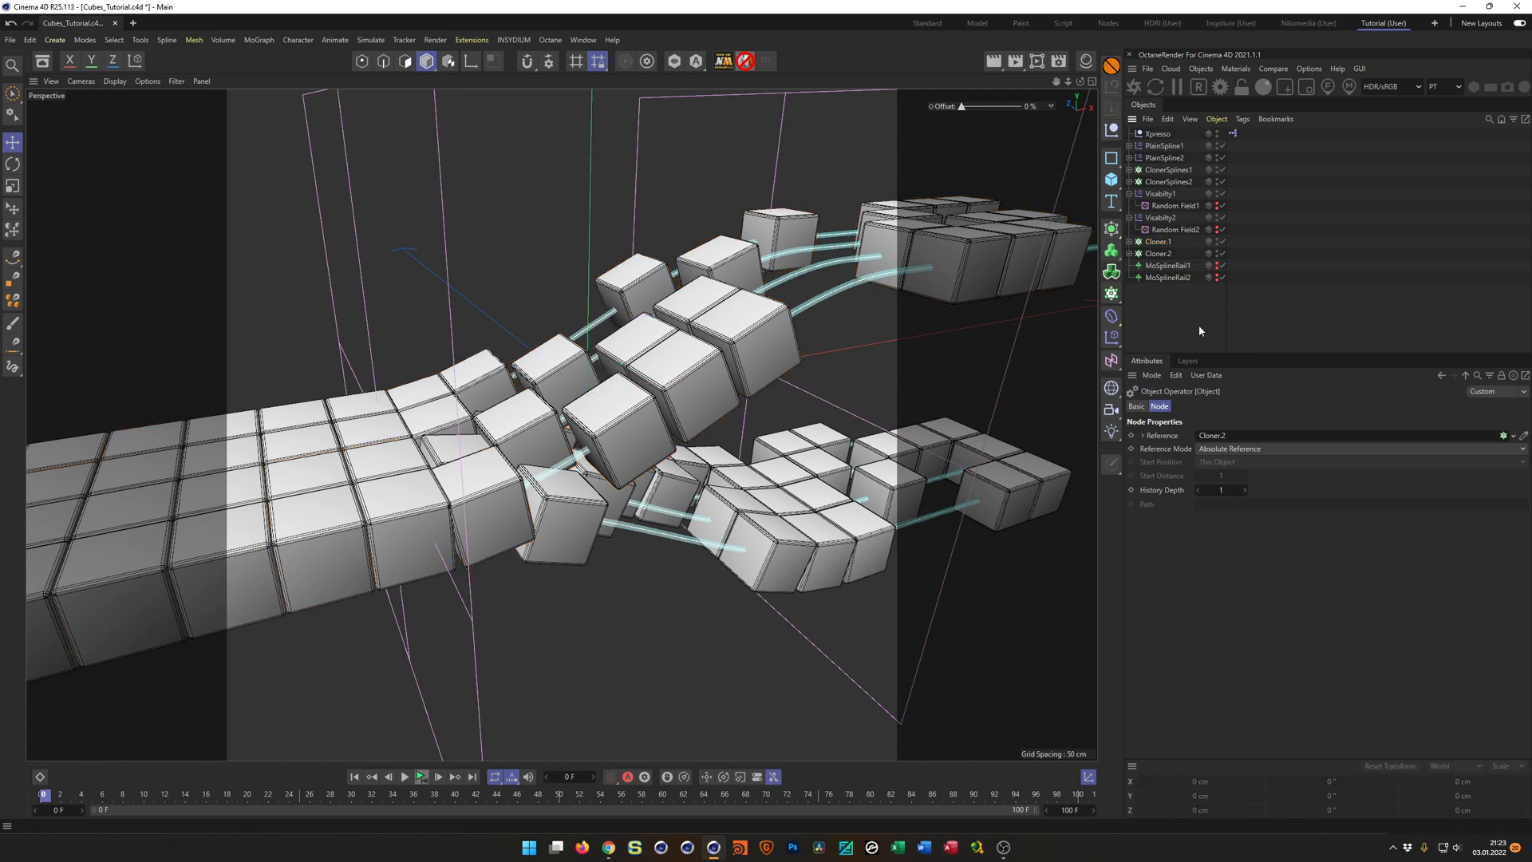
pyautogui.keyDown('alt'); pyautogui.moveTo(777, 348); pyautogui.dragTo(983, 334); pyautogui.keyUp('alt')
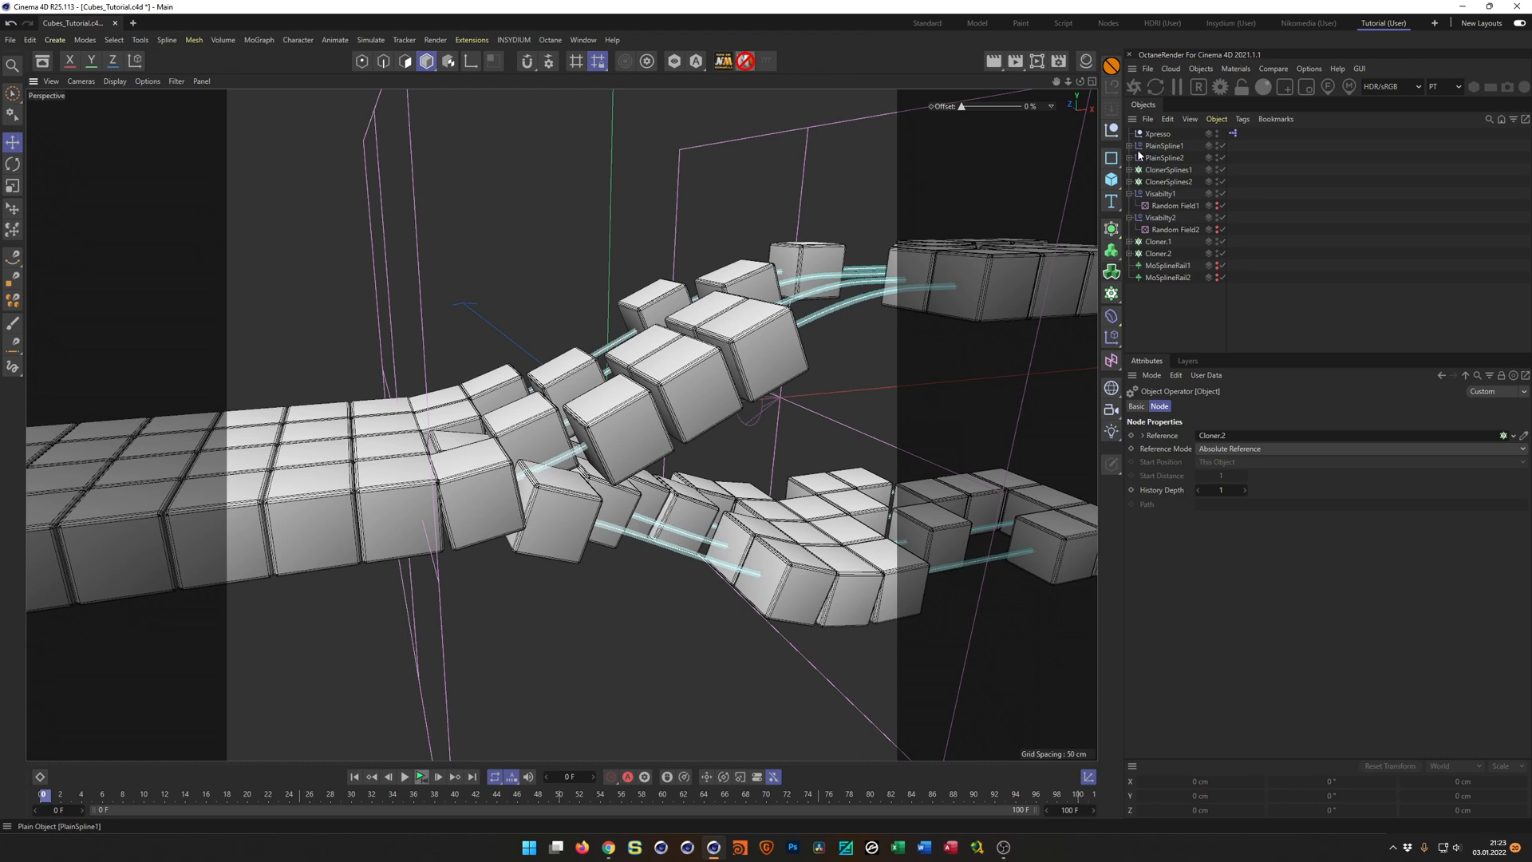
pyautogui.click(1129, 146)
pyautogui.click(1130, 170)
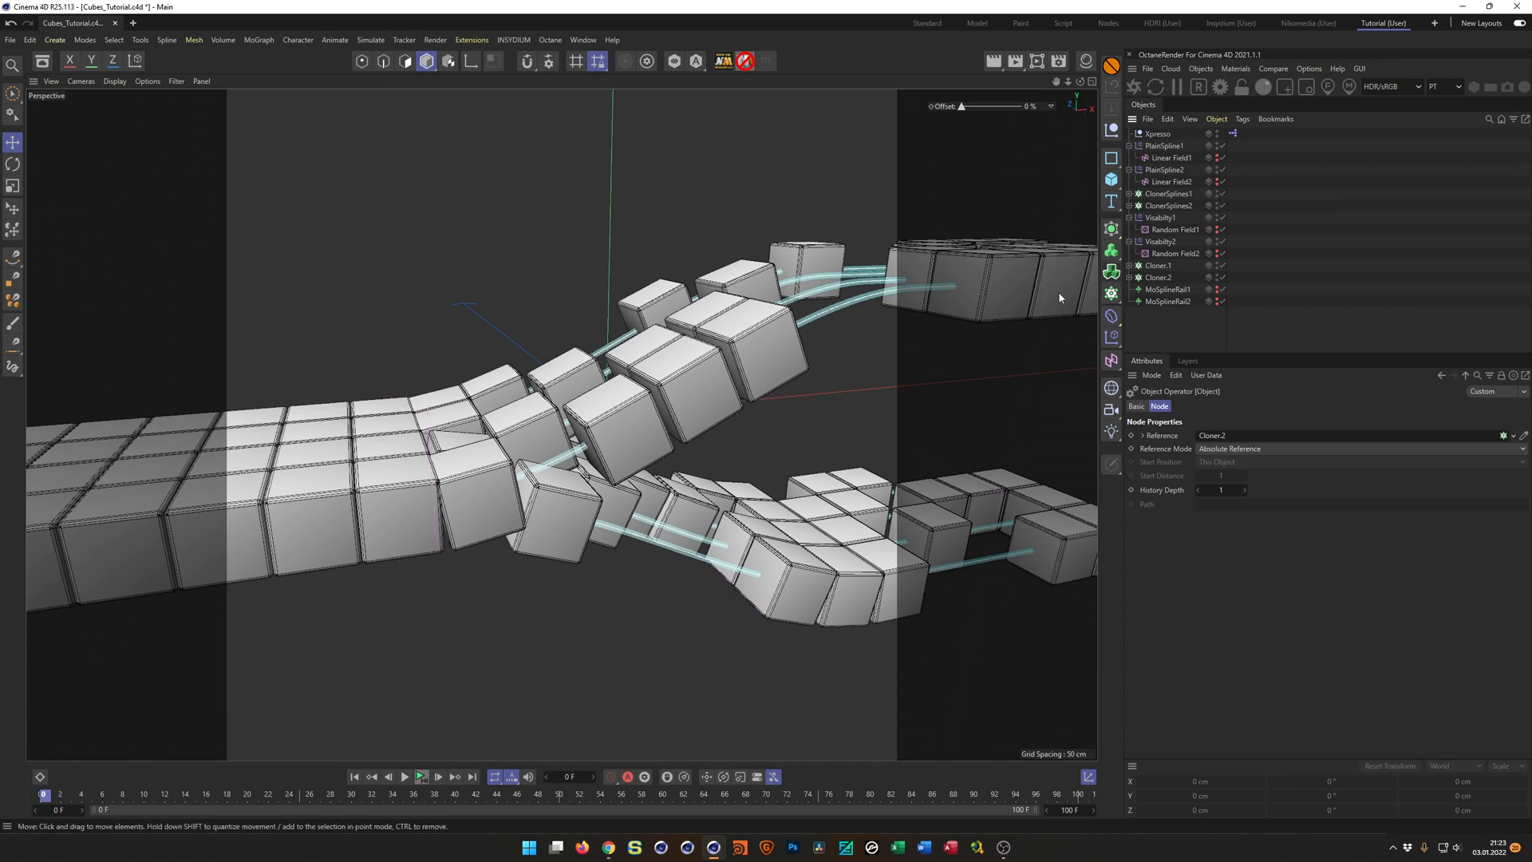
# Enable the Geometry Axis deformers on the cubes of Cloner.1 and Cloner.2, and set Axis X to 100 % for the one in Cloner.2.
pyautogui.keyDown('alt'); pyautogui.moveTo(846, 324); pyautogui.dragTo(755, 342); pyautogui.keyUp('alt')
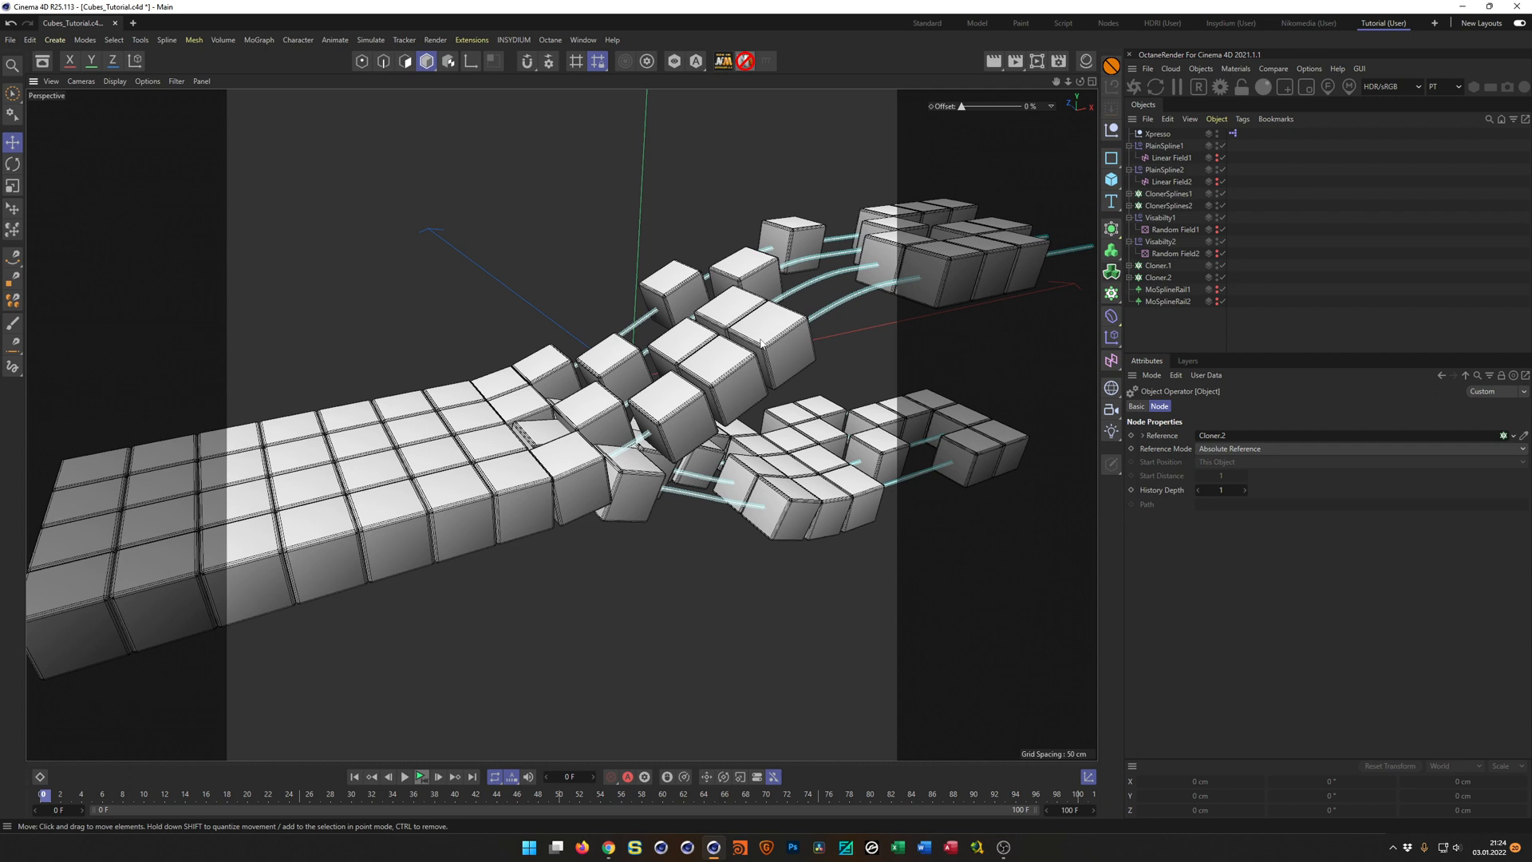
pyautogui.scroll(3, 686, 411)
pyautogui.keyDown('alt'); pyautogui.moveTo(705, 400); pyautogui.dragTo(744, 464); pyautogui.keyUp('alt')
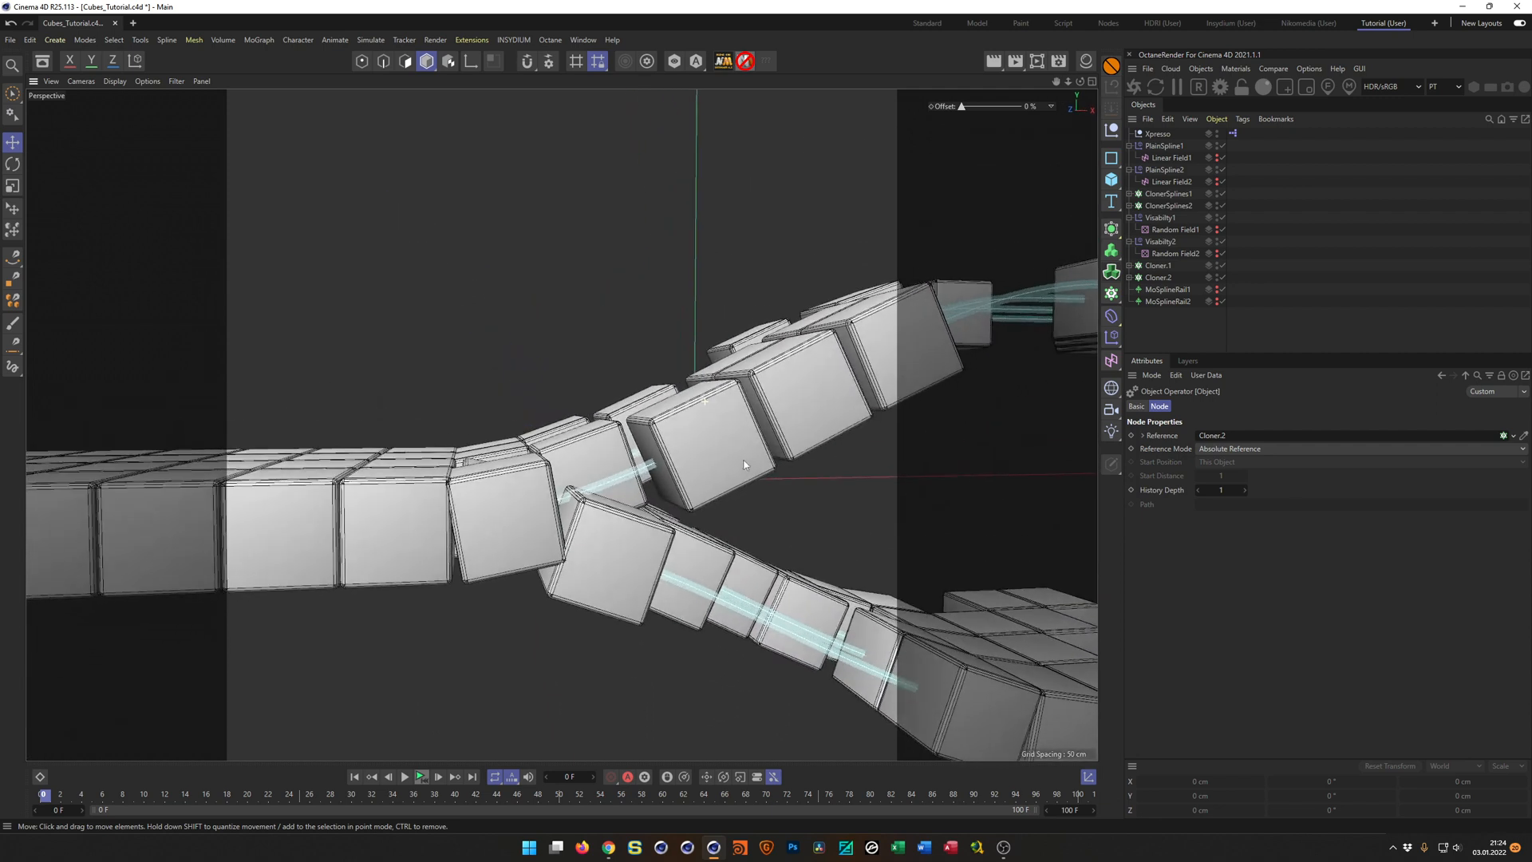
pyautogui.keyDown('alt'); pyautogui.moveTo(626, 525); pyautogui.dragTo(647, 491); pyautogui.keyUp('alt')
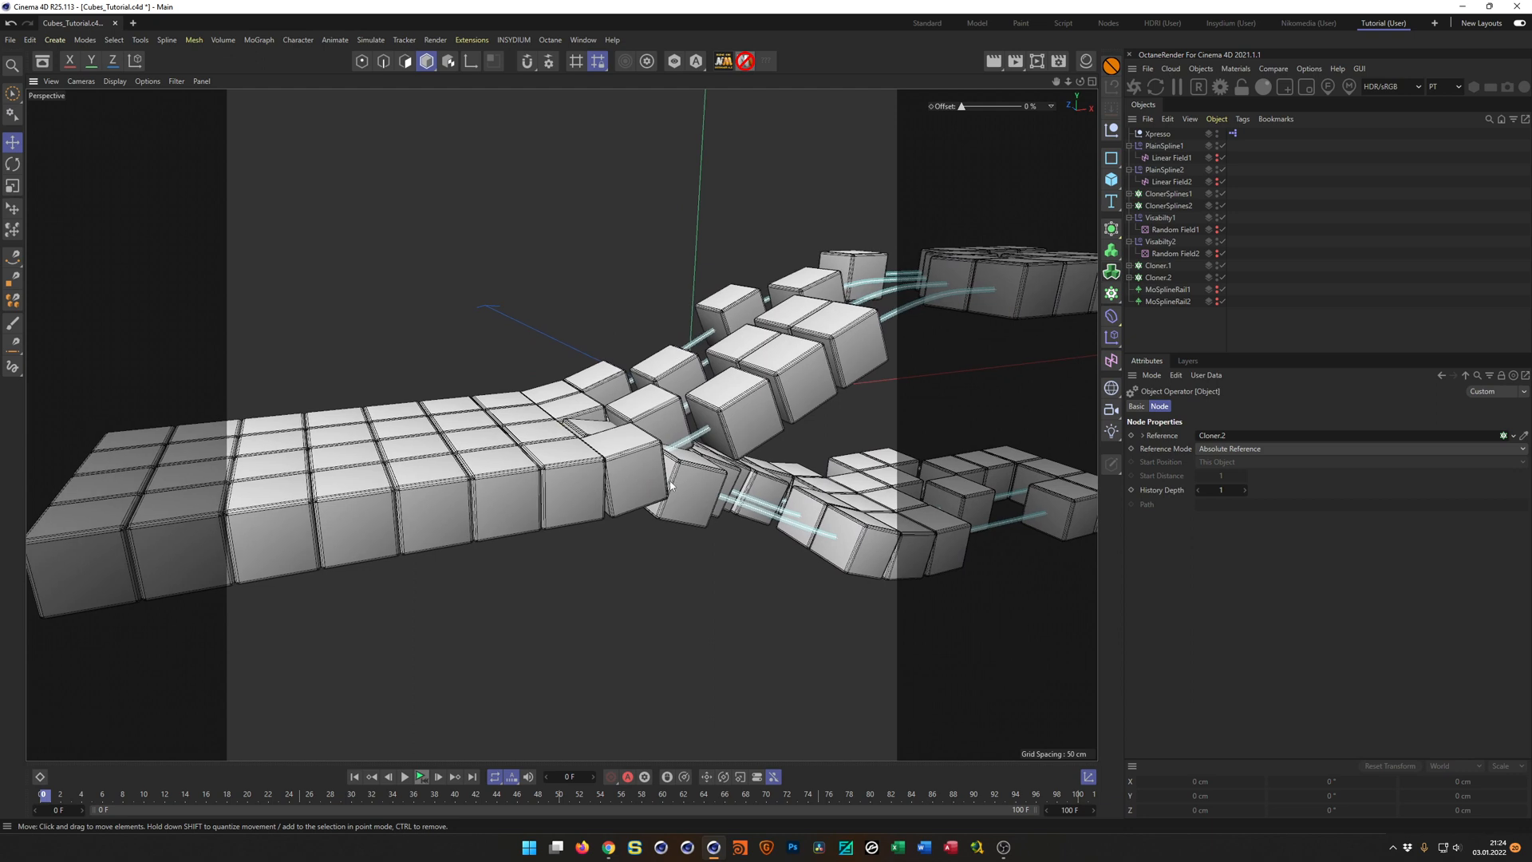
pyautogui.click(1159, 265)
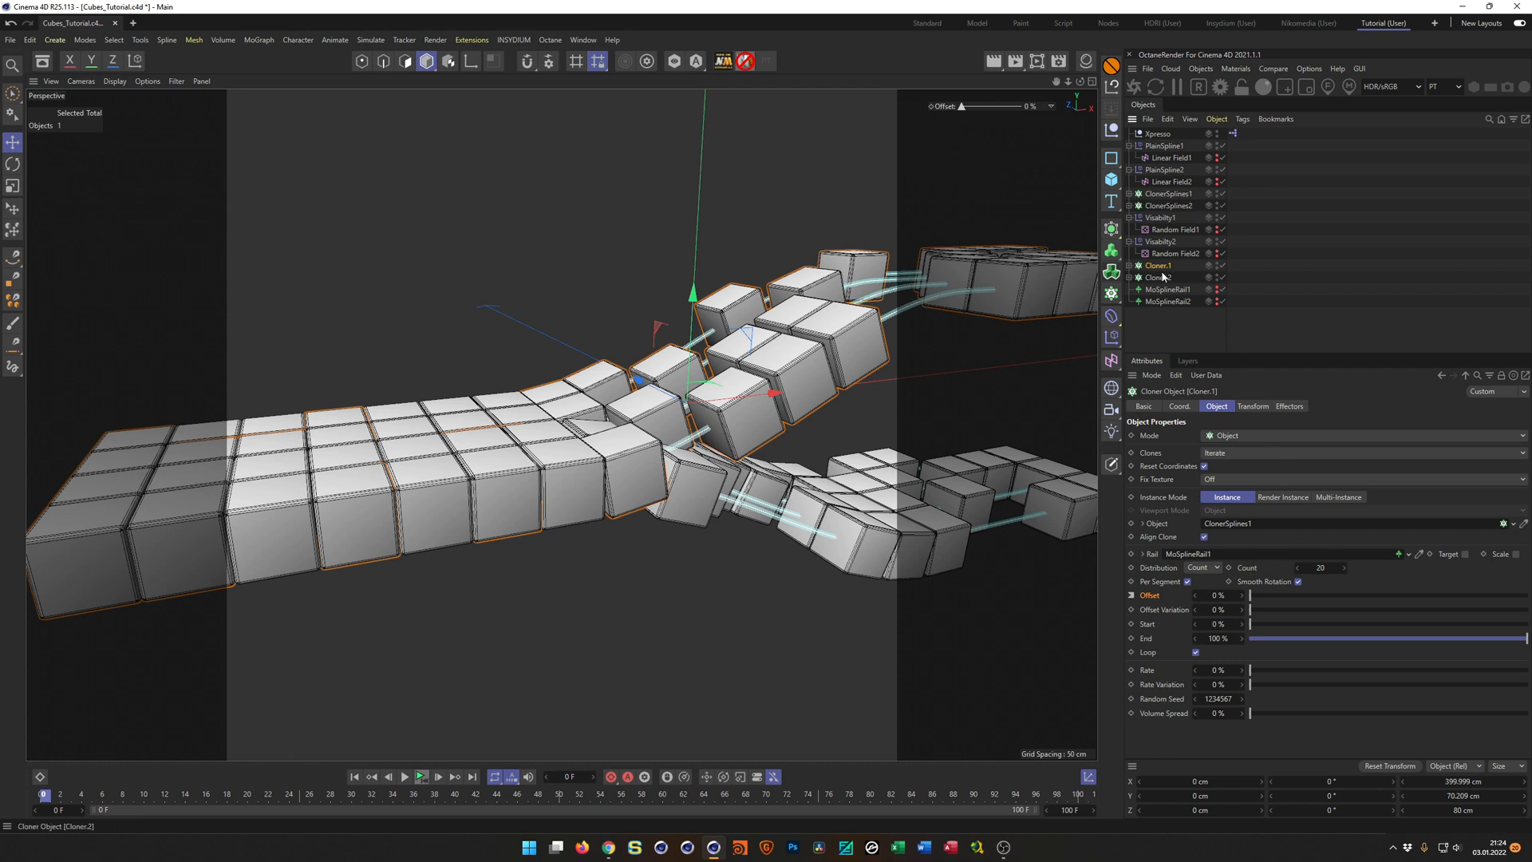
pyautogui.click(1129, 266)
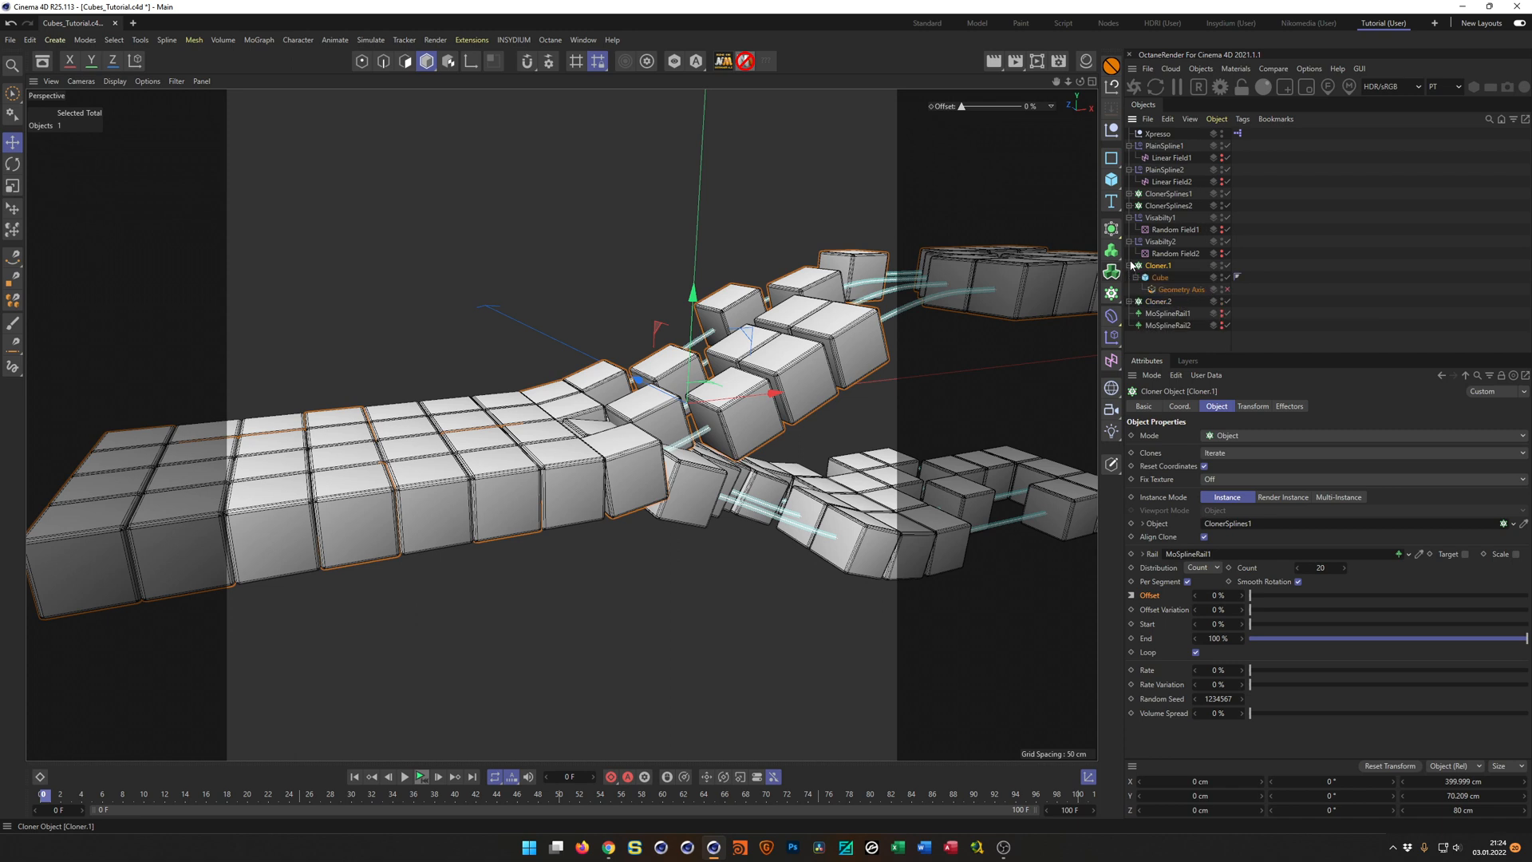
pyautogui.click(1130, 302)
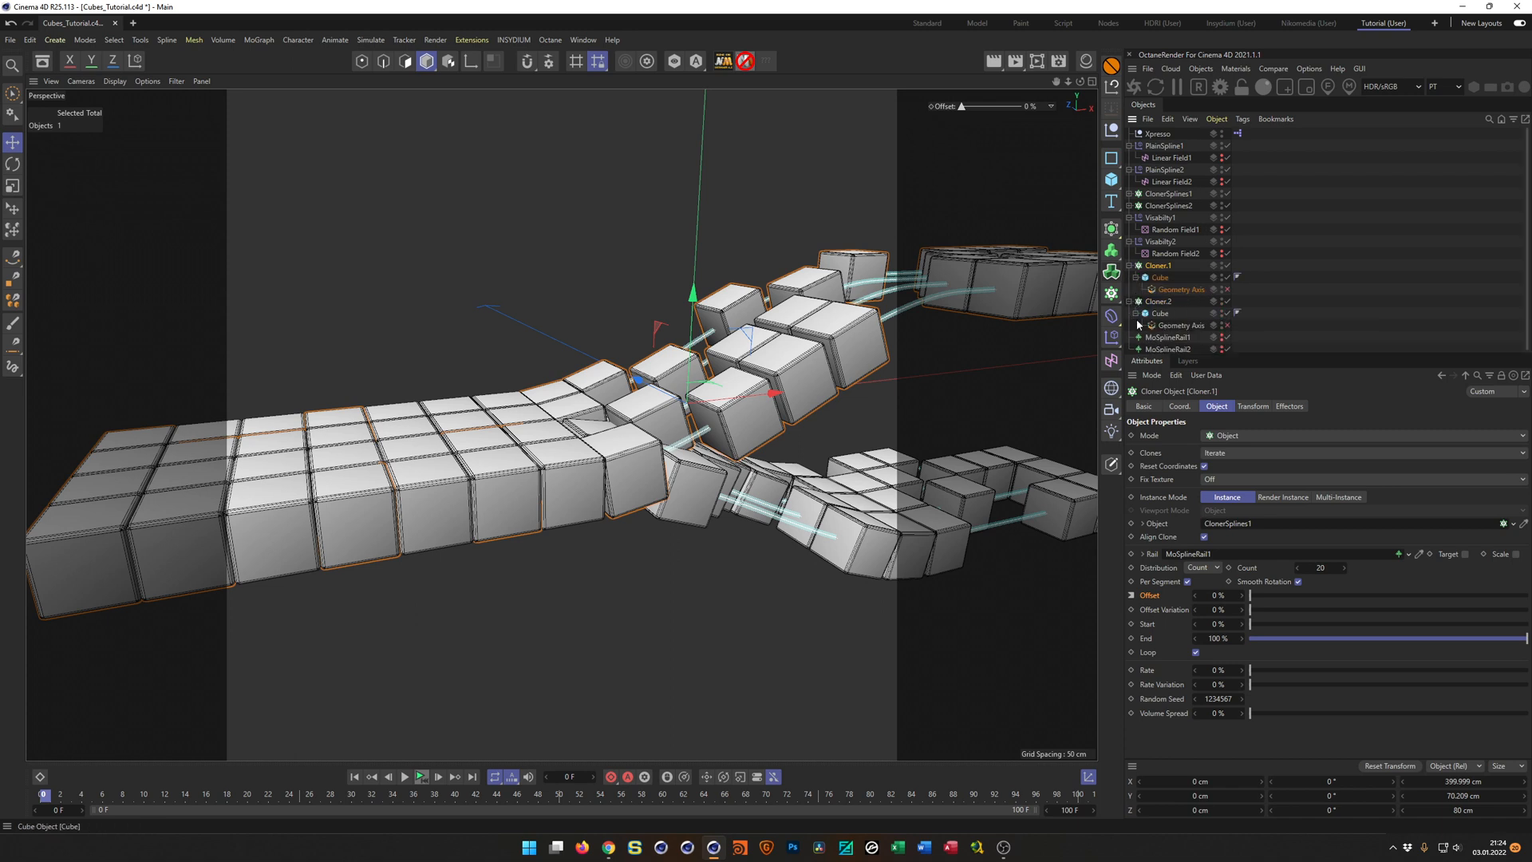
pyautogui.click(1228, 290)
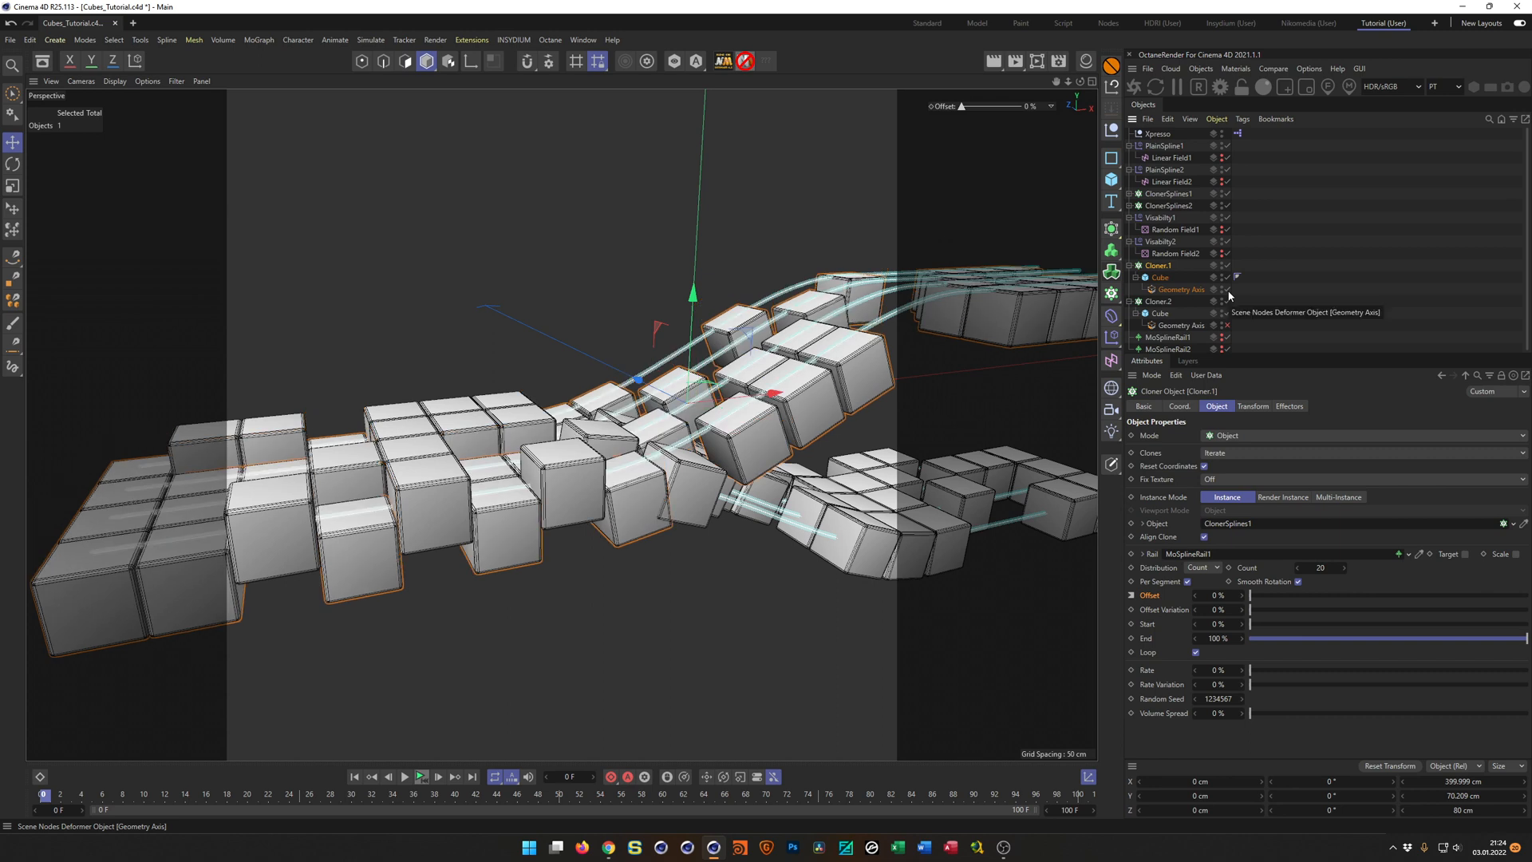
pyautogui.click(1198, 289)
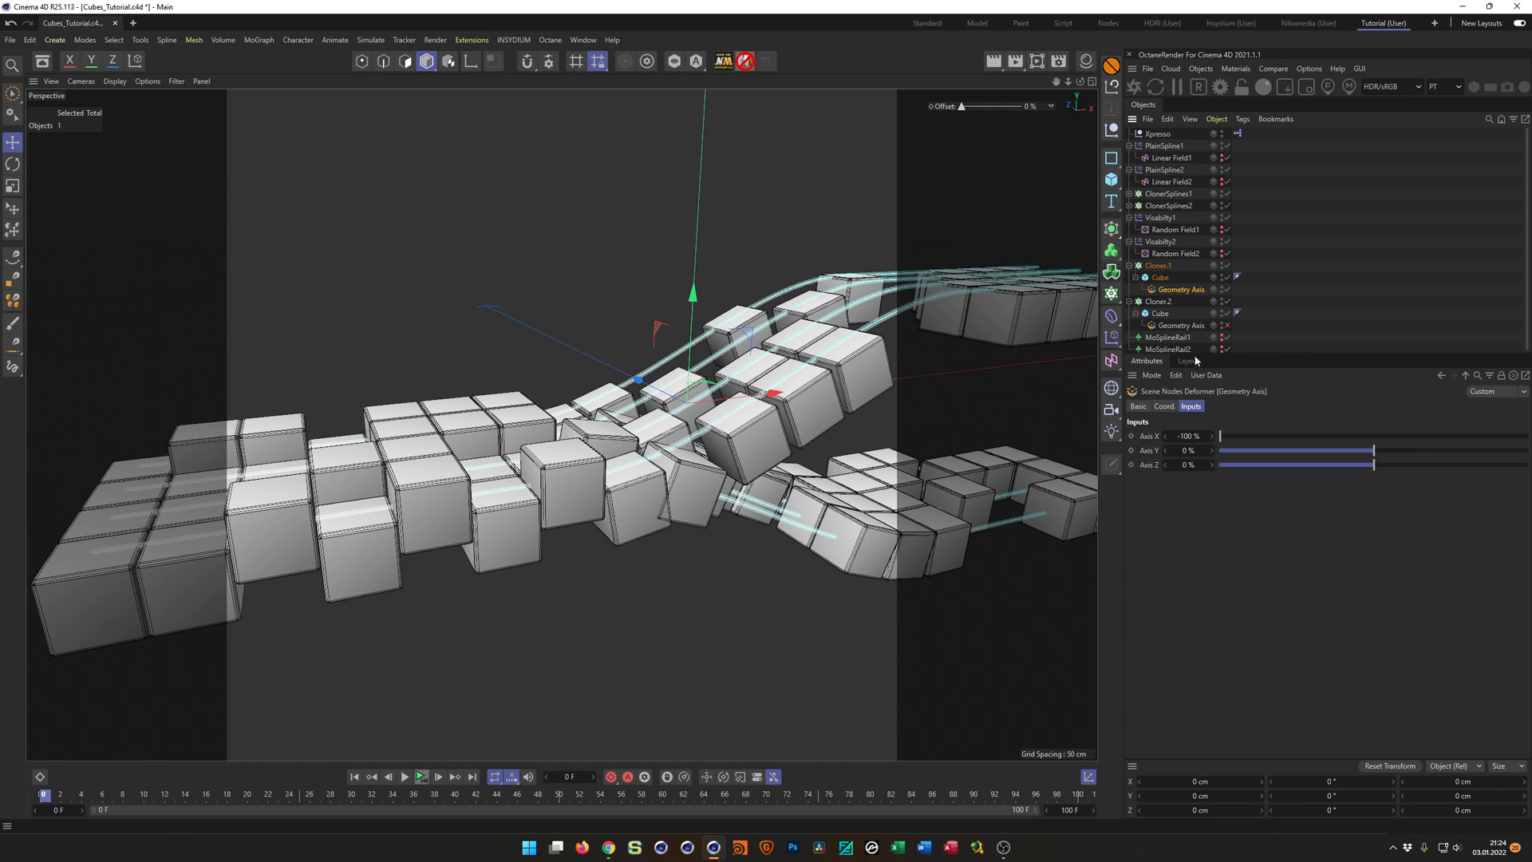
pyautogui.click(1228, 326)
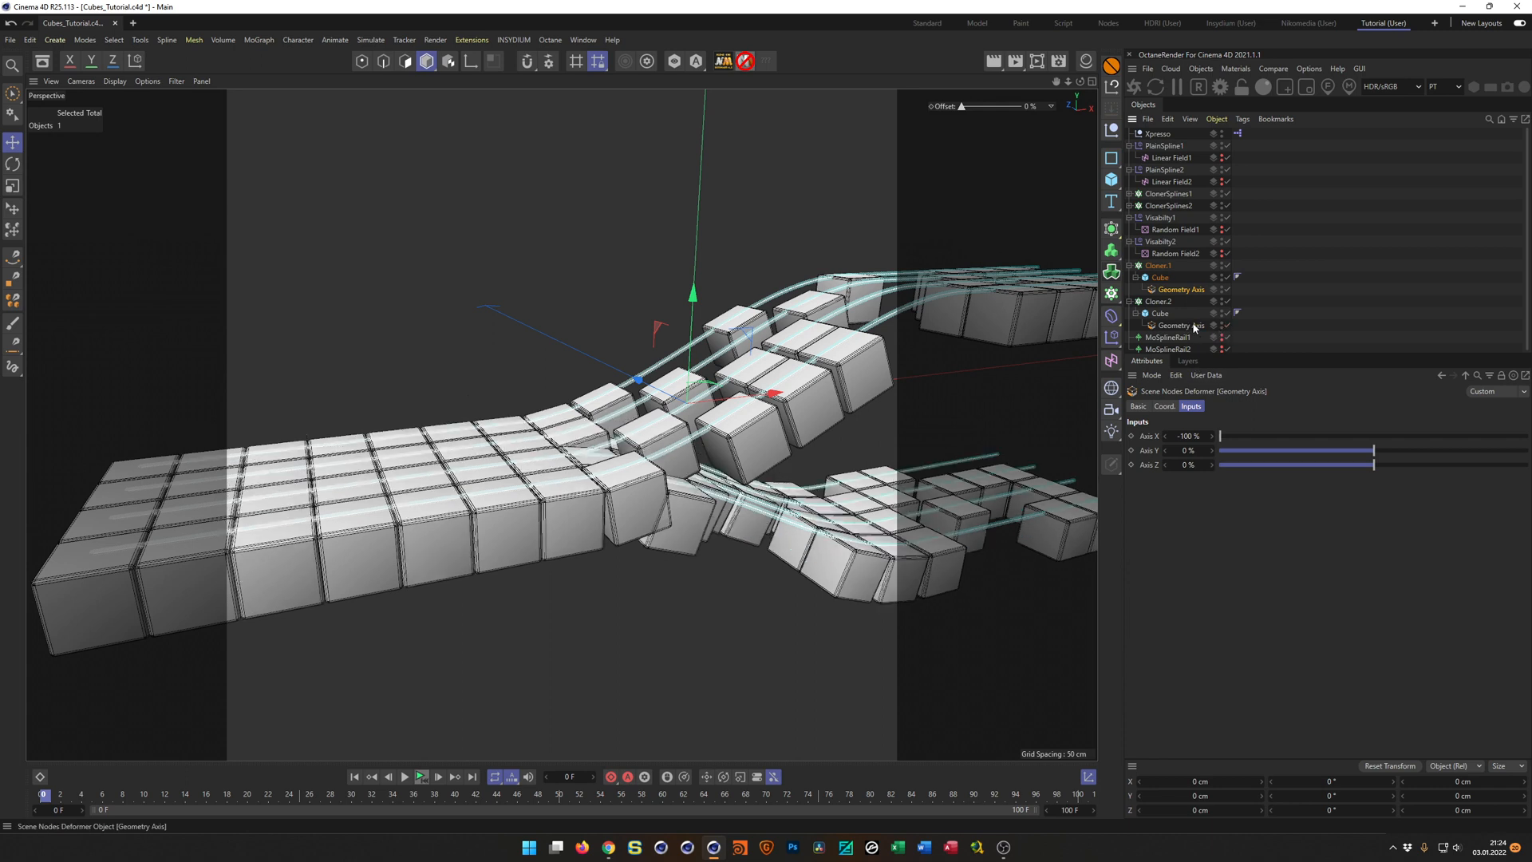
pyautogui.moveTo(1229, 438); pyautogui.dragTo(1528, 438)
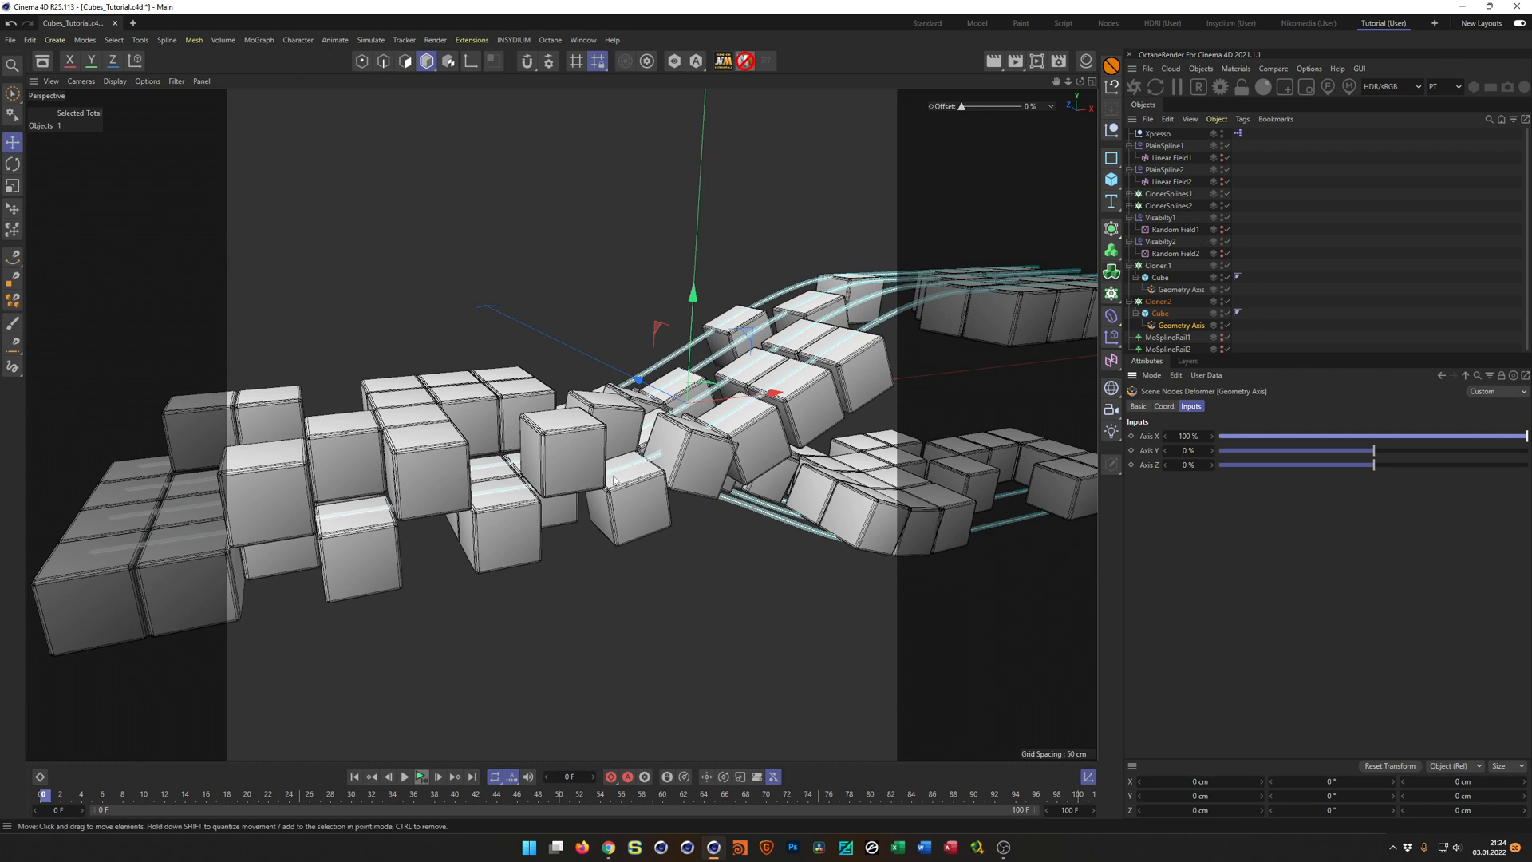
# Move ClonerSplines1 and MoSplineRail1 together up to a Y position of 10 cm.
pyautogui.click(1169, 195)
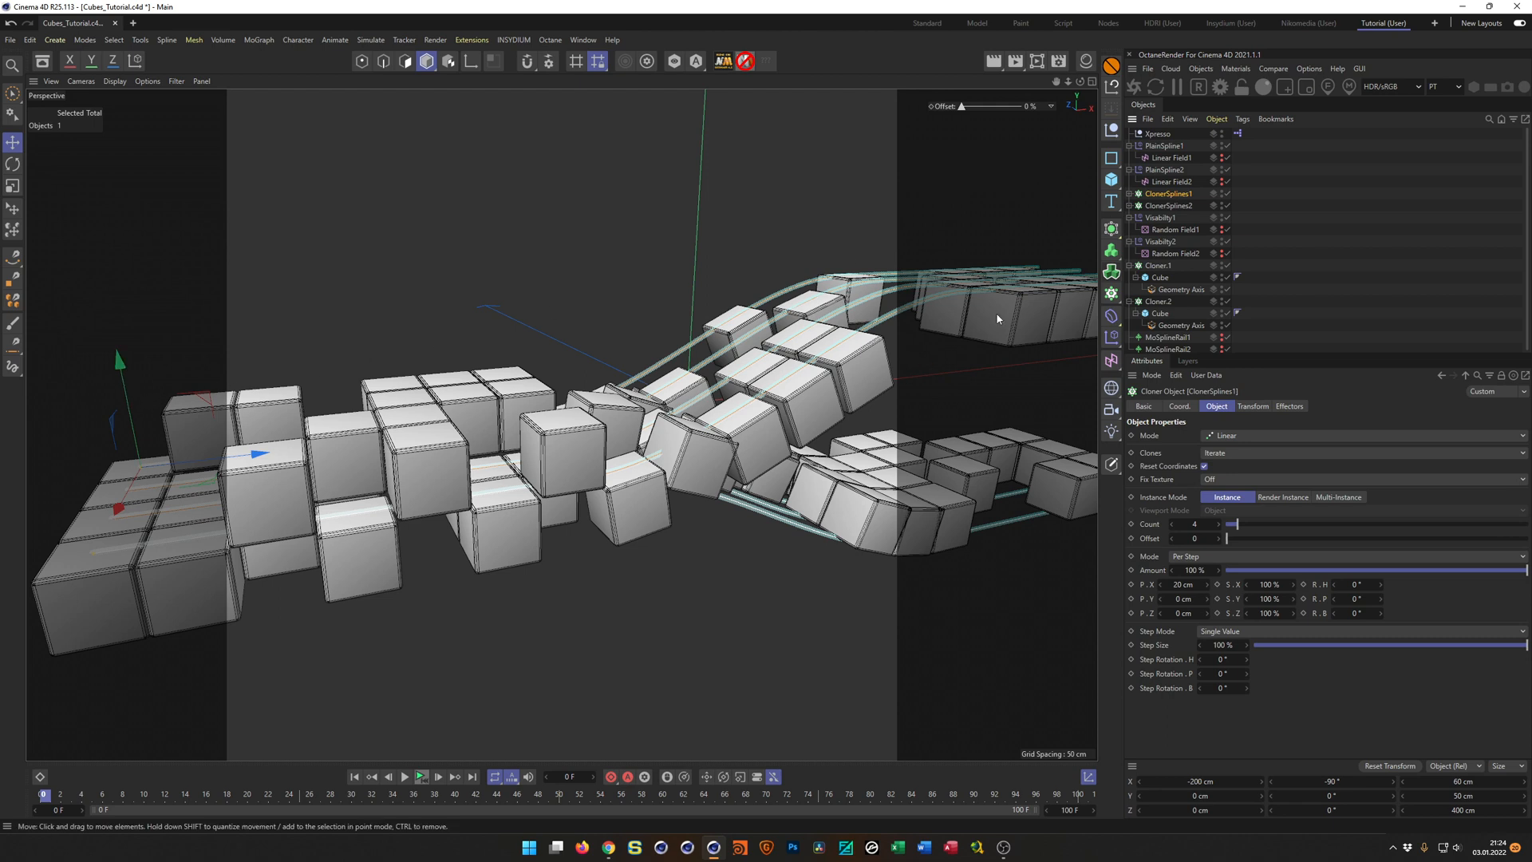
pyautogui.moveTo(1300, 355); pyautogui.dragTo(1298, 385)
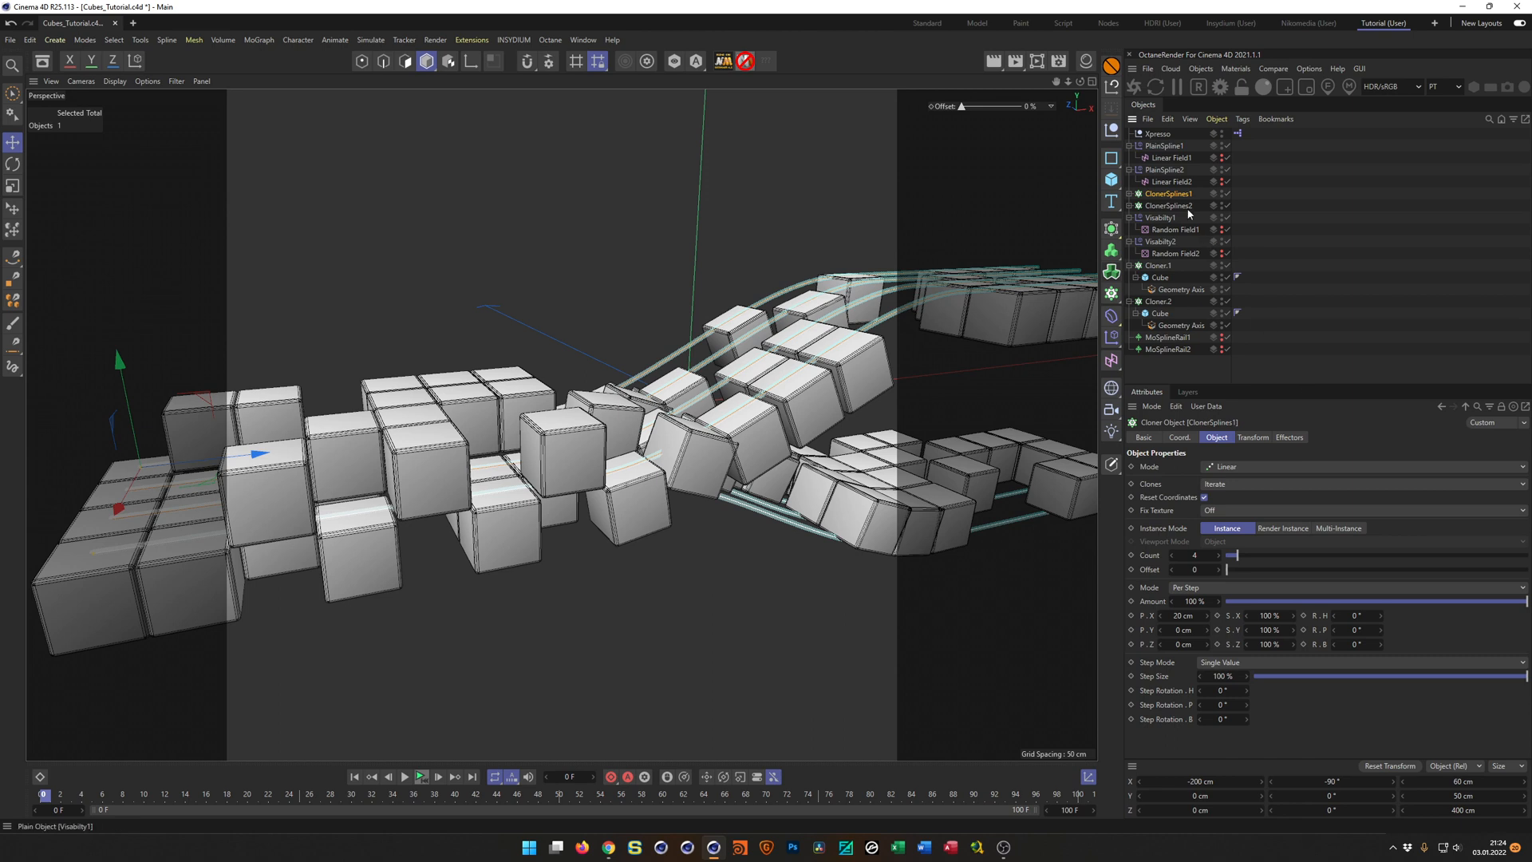
pyautogui.keyDown('ctrl'); pyautogui.click(1170, 338); pyautogui.keyUp('ctrl')
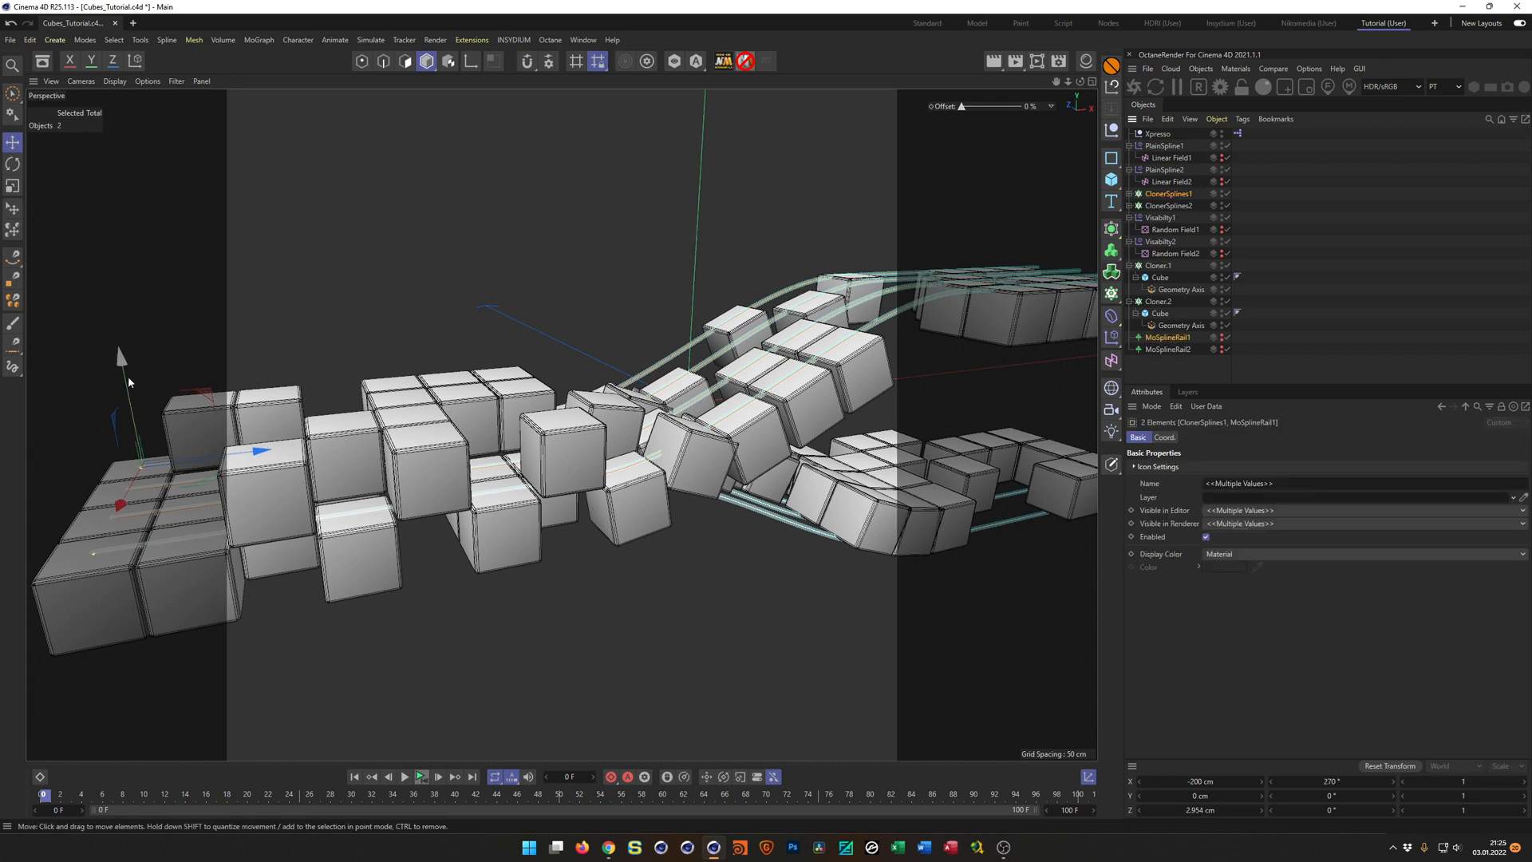
pyautogui.moveTo(120, 360); pyautogui.dragTo(119, 361)
pyautogui.moveTo(121, 361); pyautogui.dragTo(127, 329)
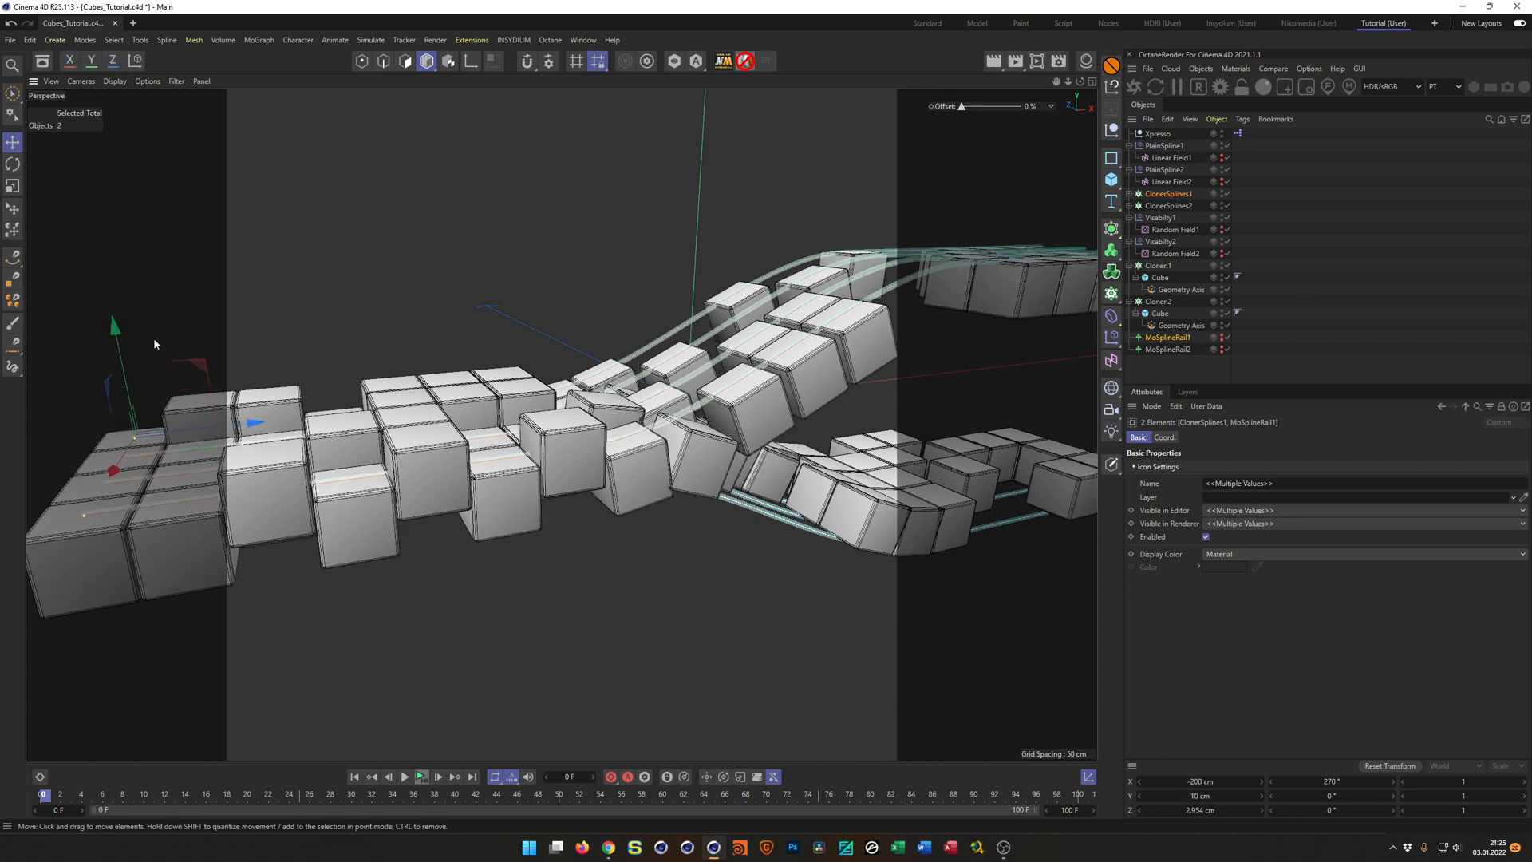
# Move ClonerSplines2 and MoSplineRail2 together down to a Y position of -10 cm, and inspect where the cube rows meet.
pyautogui.click(1169, 206)
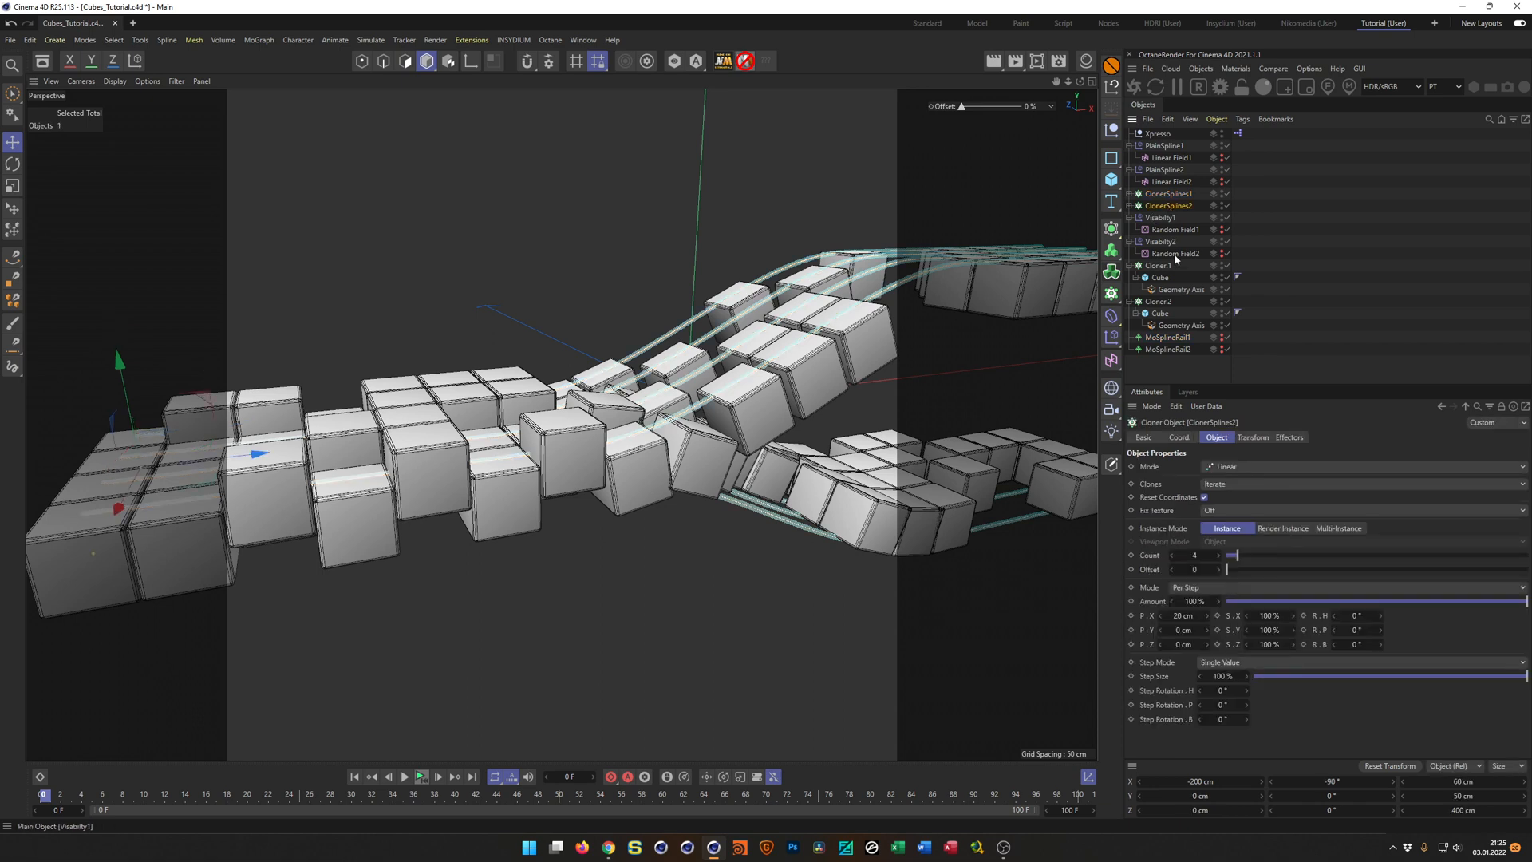
pyautogui.keyDown('ctrl'); pyautogui.click(1168, 349); pyautogui.keyUp('ctrl')
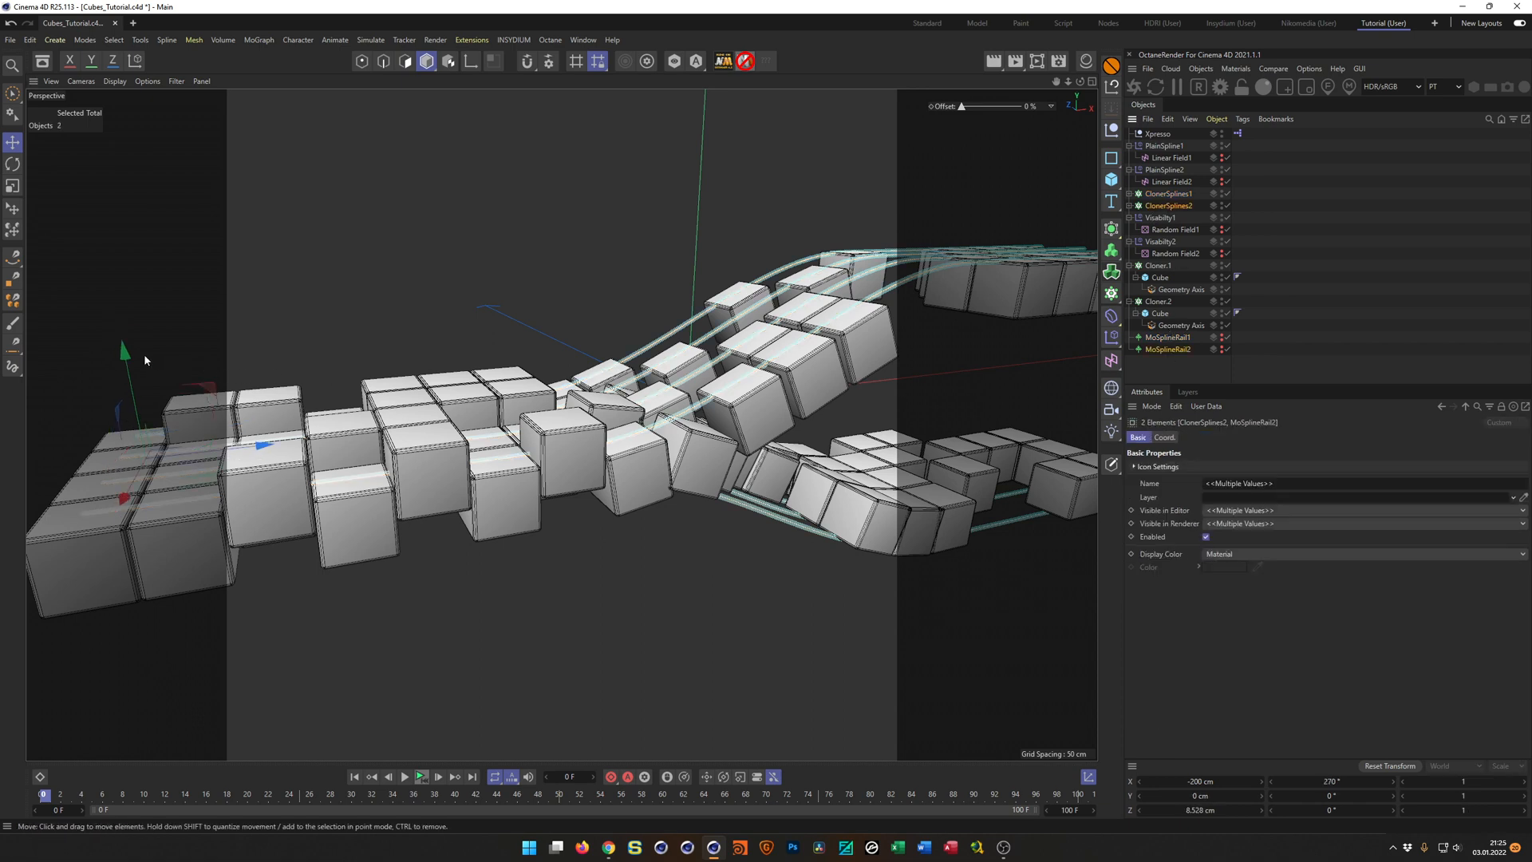
pyautogui.moveTo(123, 350); pyautogui.dragTo(127, 382)
pyautogui.scroll(10, 778, 489)
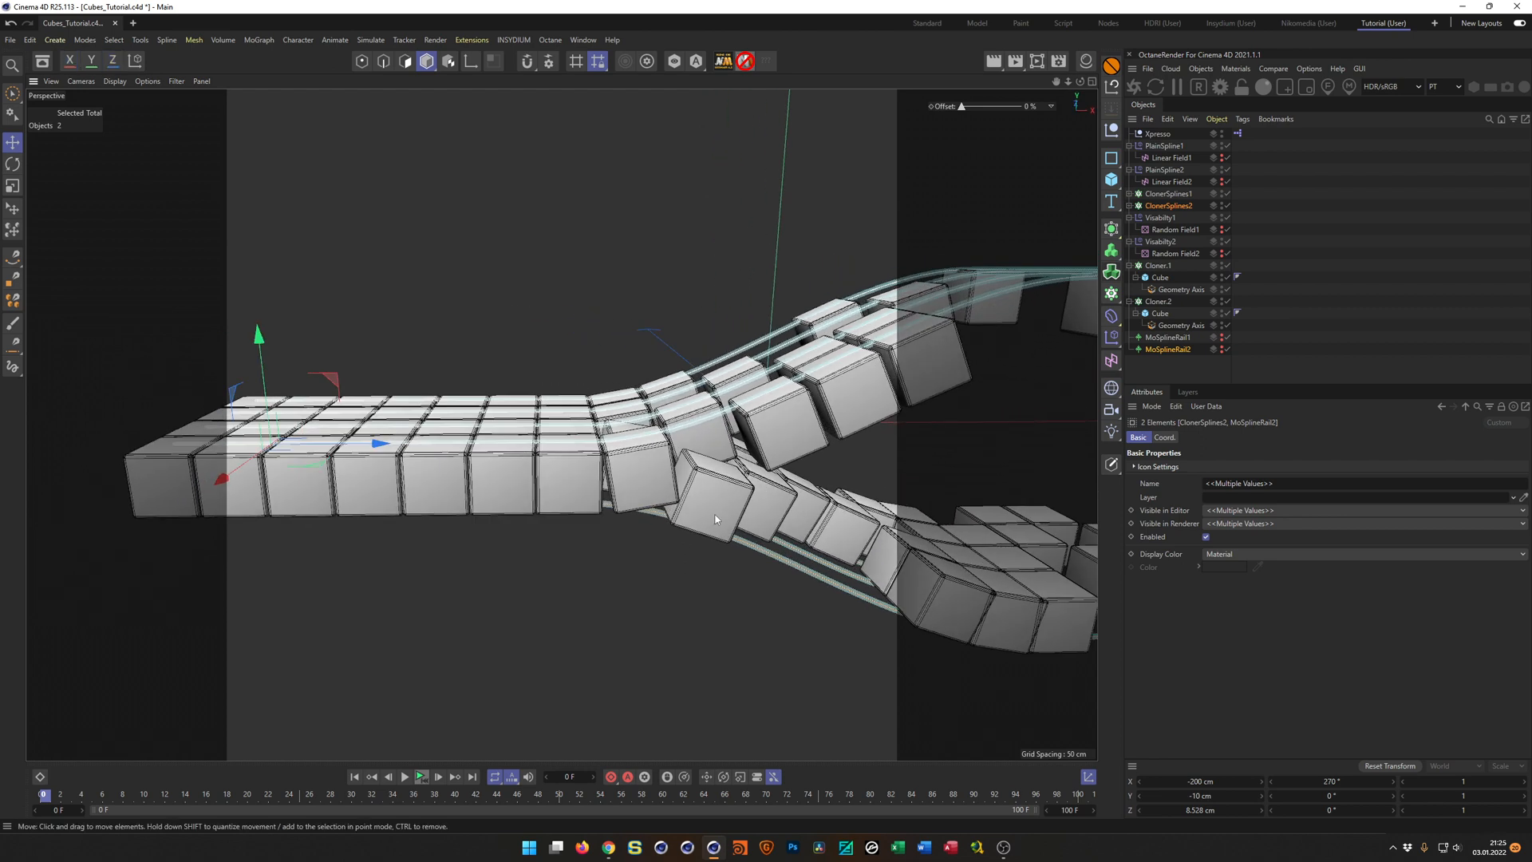
pyautogui.scroll(2, 777, 489)
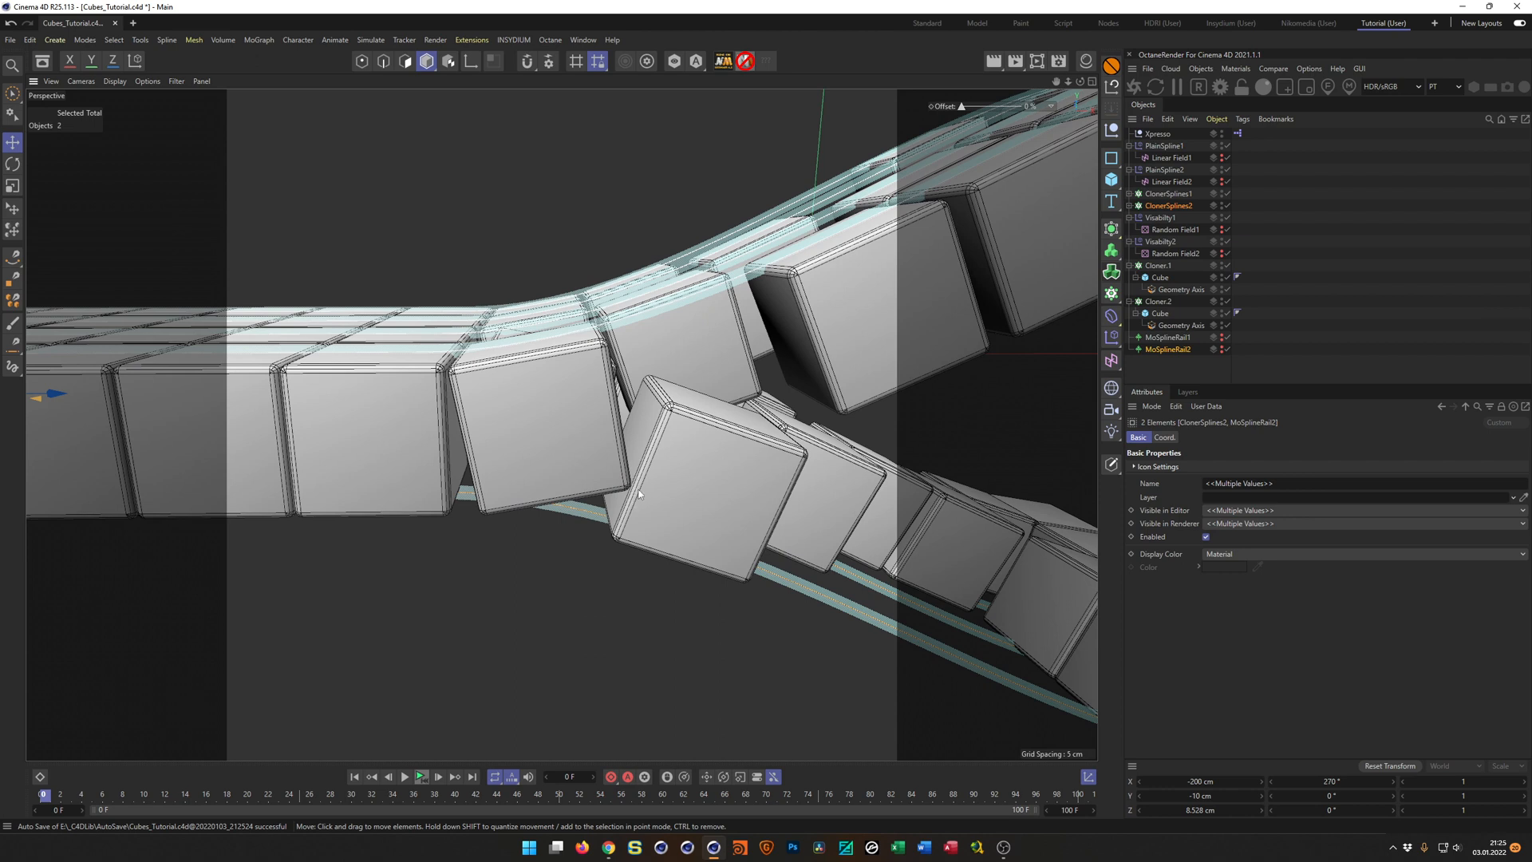
pyautogui.scroll(-10, 567, 451)
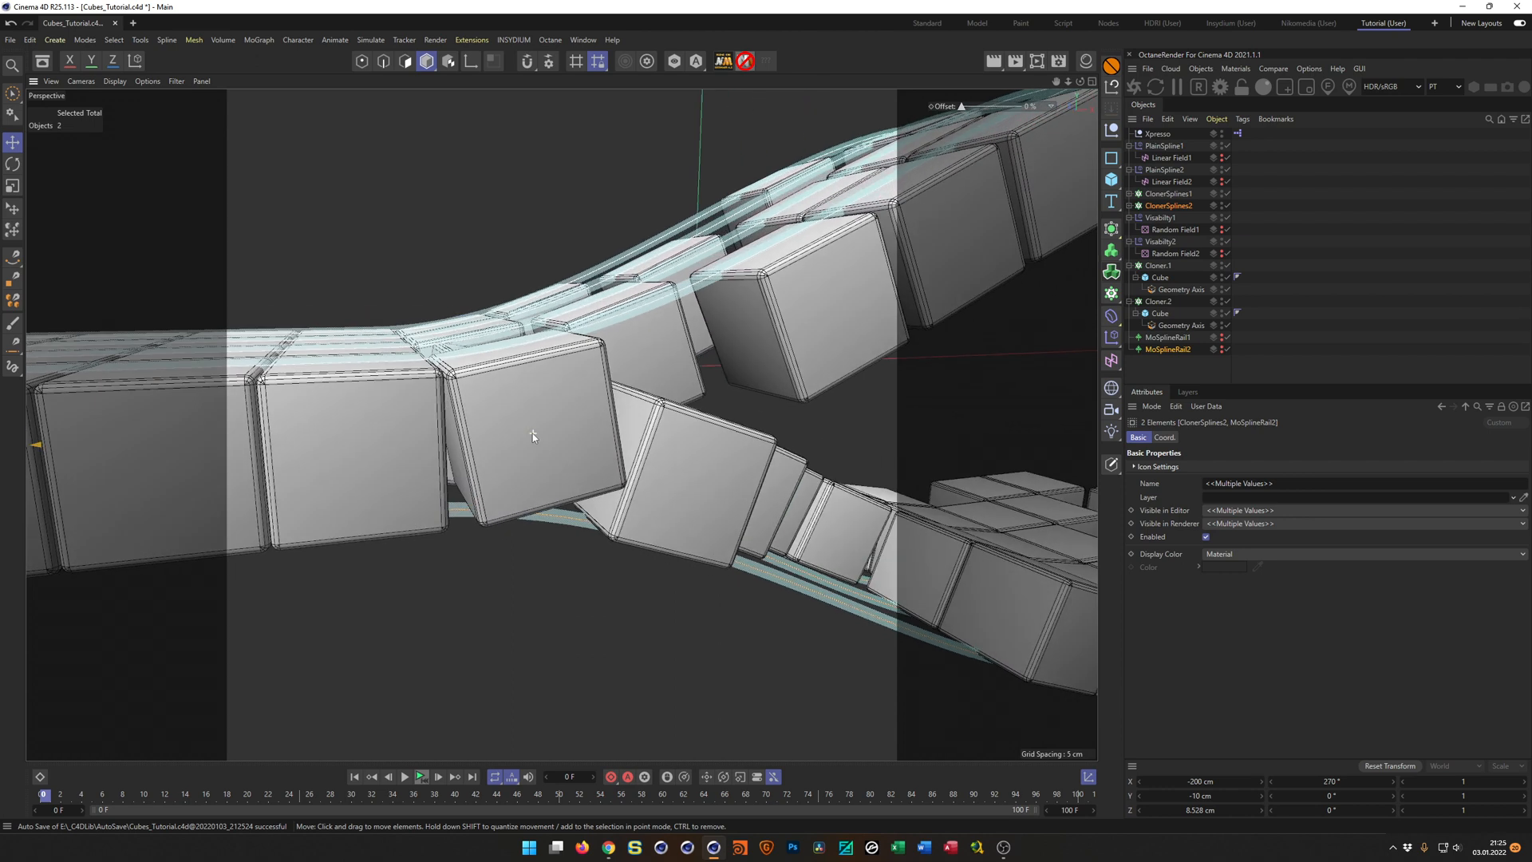
pyautogui.keyDown('alt'); pyautogui.moveTo(448, 412); pyautogui.dragTo(439, 402); pyautogui.keyUp('alt')
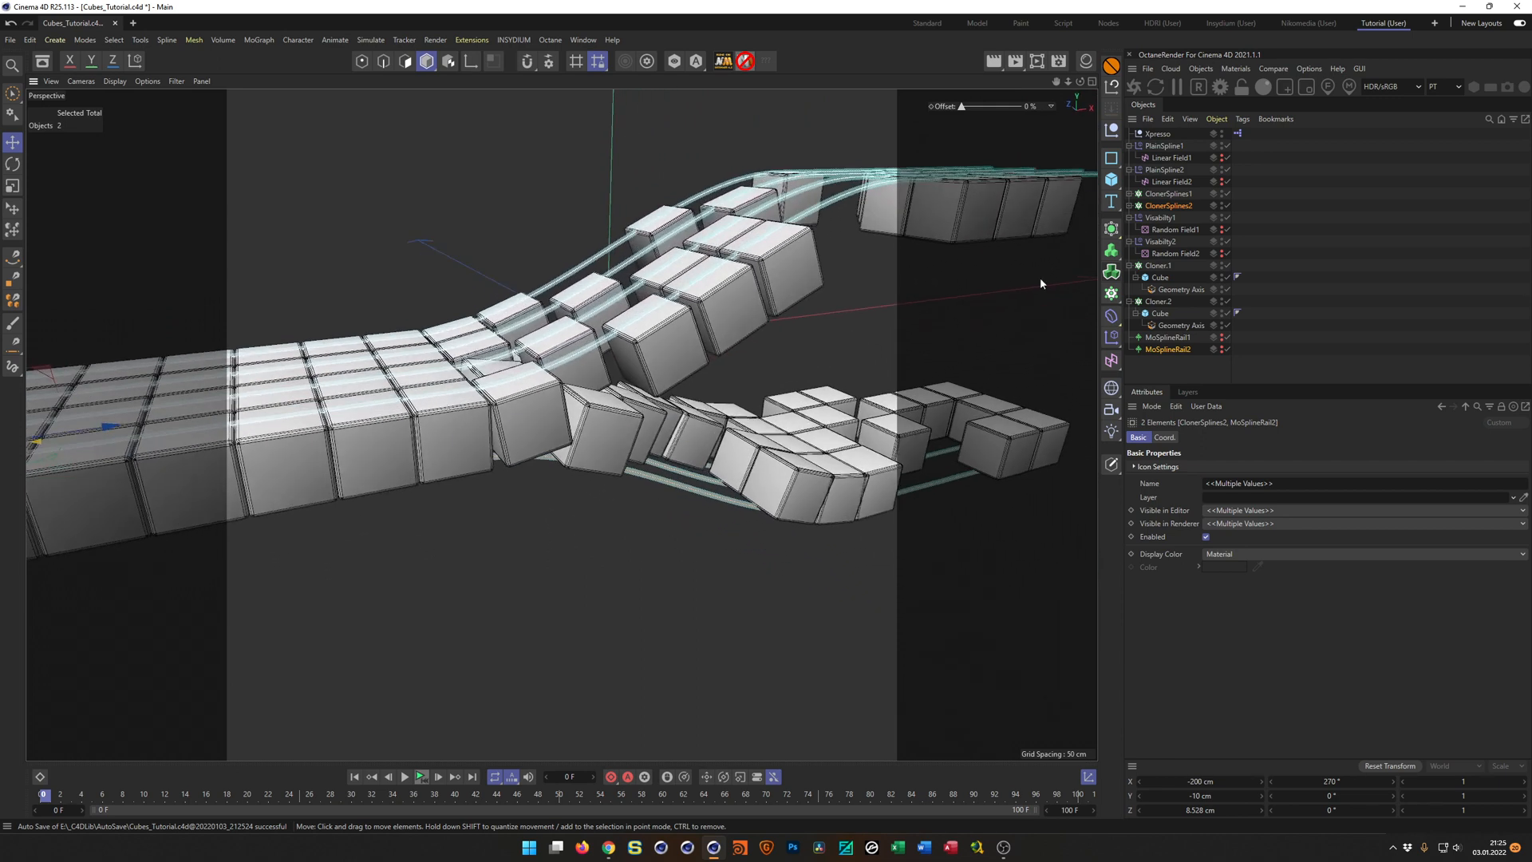
# Turn off editor and renderer visibility for ClonerSplines1 and ClonerSplines2.
pyautogui.click(1227, 194)
pyautogui.click(1227, 194)
pyautogui.keyDown('alt'); pyautogui.moveTo(1223, 194); pyautogui.dragTo(1222, 207); pyautogui.keyUp('alt')
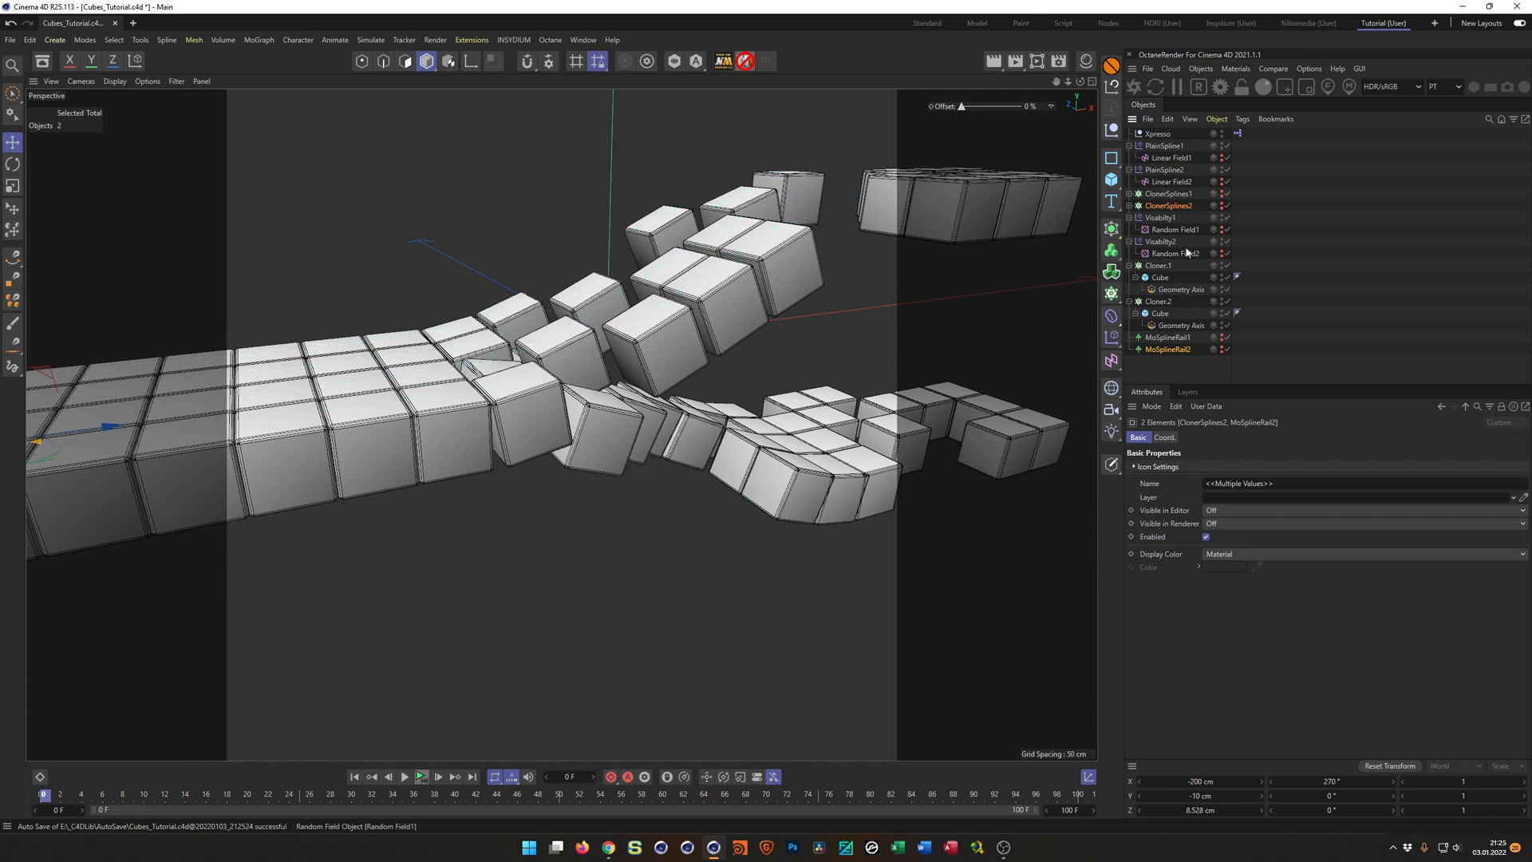
# Scrub the viewport Offset control to about -83 % and examine the separating cubes up close.
pyautogui.scroll(-1, 569, 379)
pyautogui.scroll(4, 569, 380)
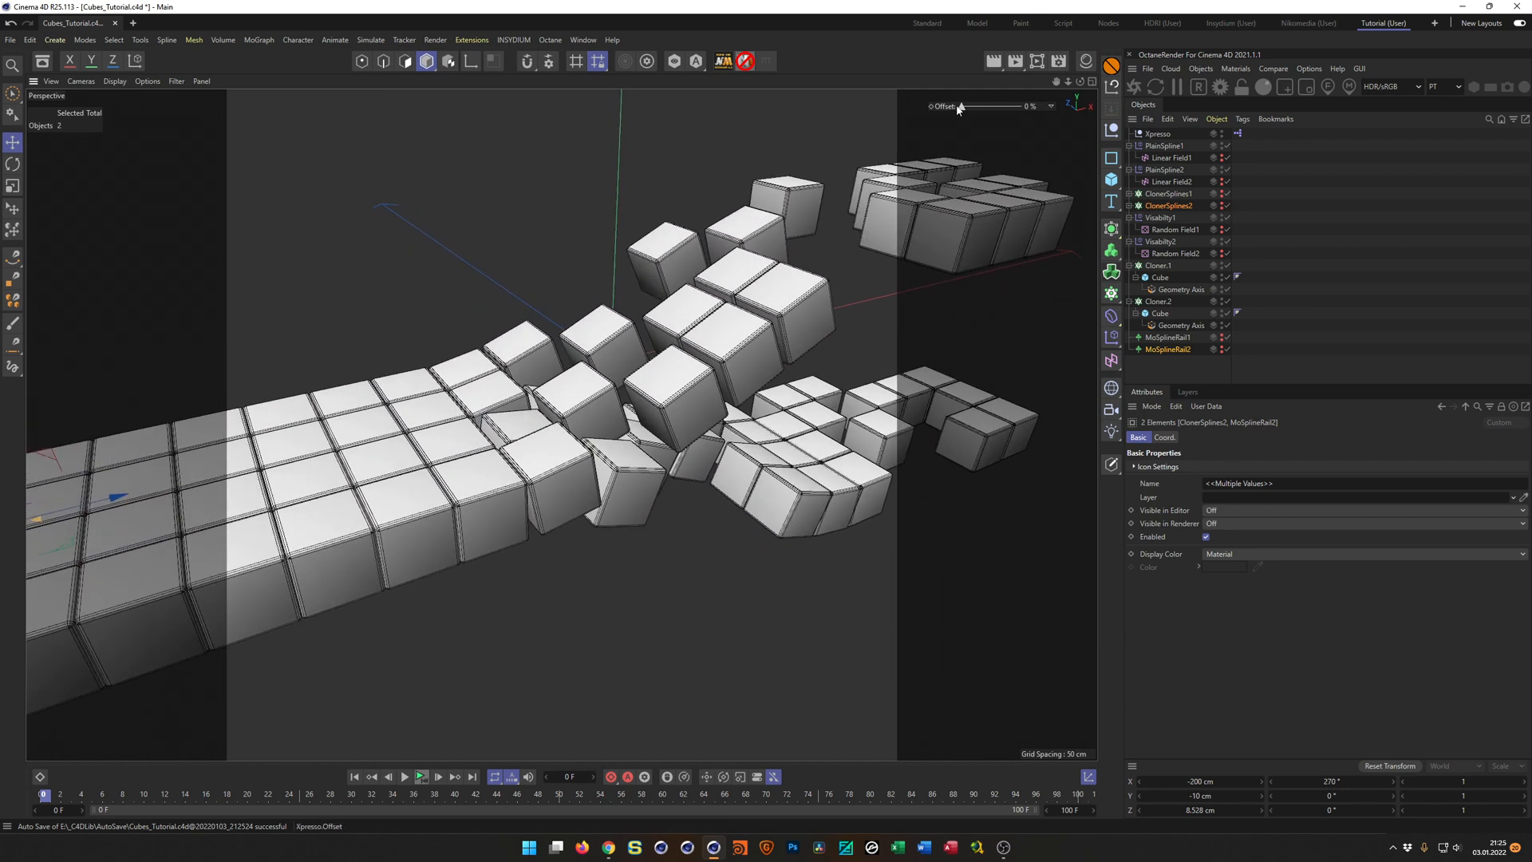
pyautogui.moveTo(1036, 112); pyautogui.dragTo(927, 111)
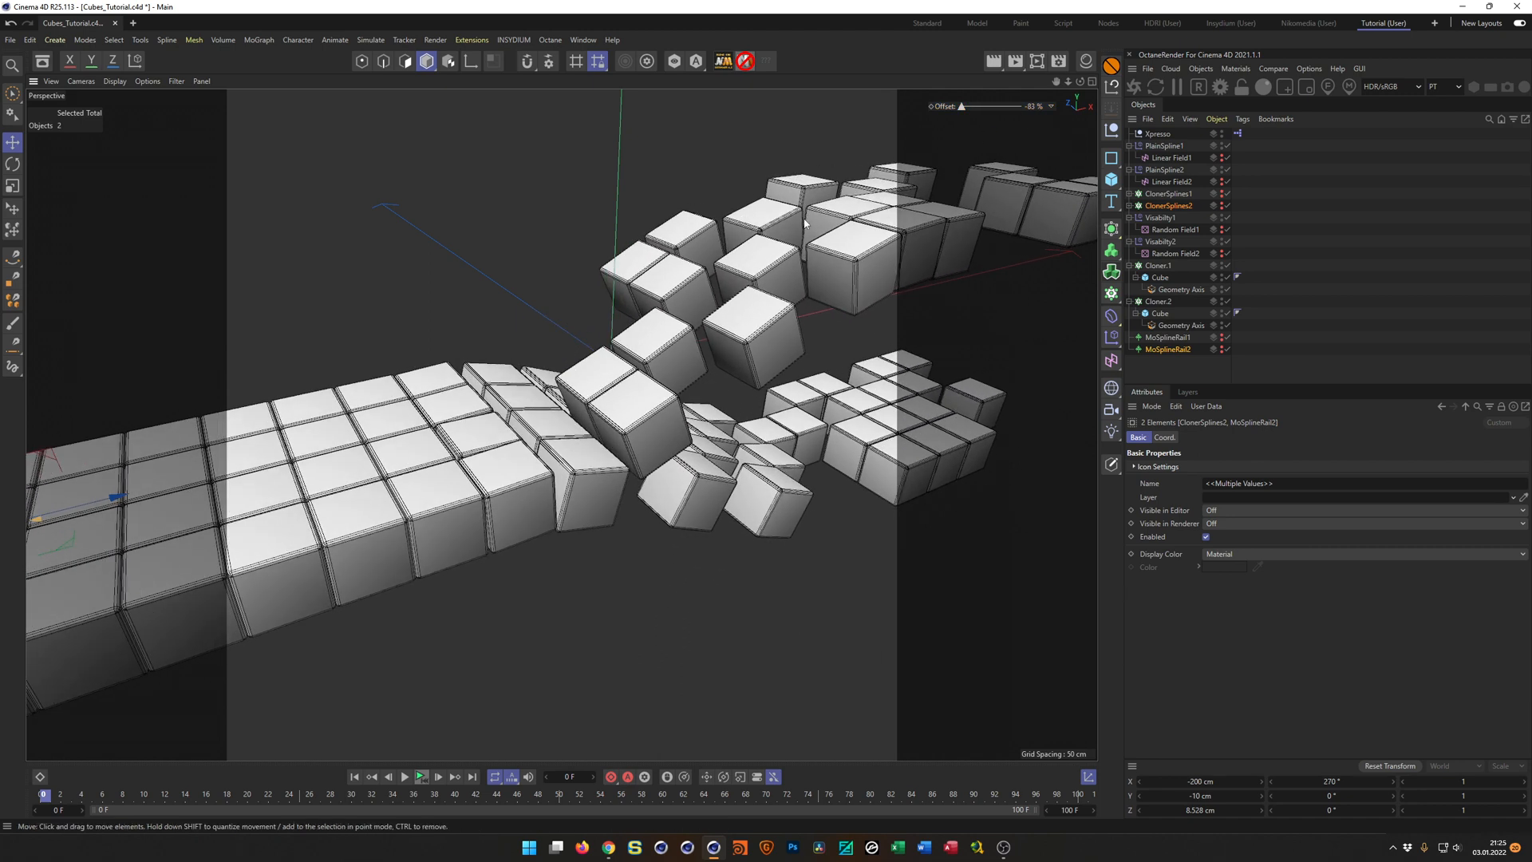
pyautogui.keyDown('alt'); pyautogui.moveTo(805, 182); pyautogui.dragTo(716, 270, button='middle'); pyautogui.keyUp('alt')
pyautogui.keyDown('alt'); pyautogui.moveTo(716, 270); pyautogui.dragTo(855, 292, button='right'); pyautogui.keyUp('alt')
pyautogui.keyDown('alt'); pyautogui.moveTo(855, 292); pyautogui.dragTo(730, 339, button='middle'); pyautogui.keyUp('alt')
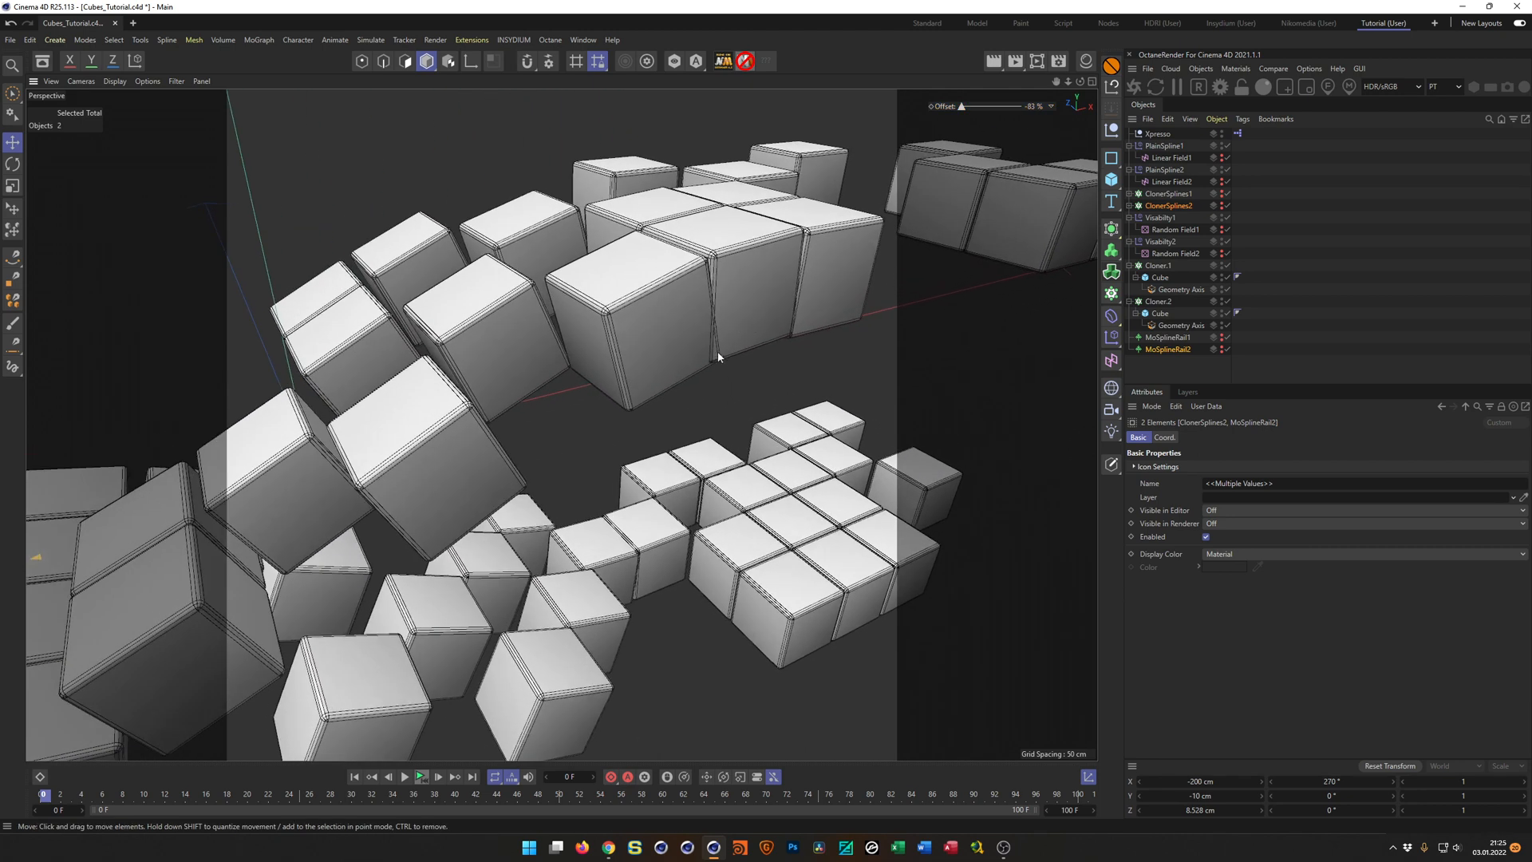
# Set the seed of both Random Field1 and Random Field2 to 123458 to vary the cube distribution.
pyautogui.keyDown('alt'); pyautogui.moveTo(713, 353); pyautogui.dragTo(649, 375, button='right'); pyautogui.keyUp('alt')
pyautogui.keyDown('alt'); pyautogui.moveTo(650, 375); pyautogui.dragTo(741, 334, button='middle'); pyautogui.keyUp('alt')
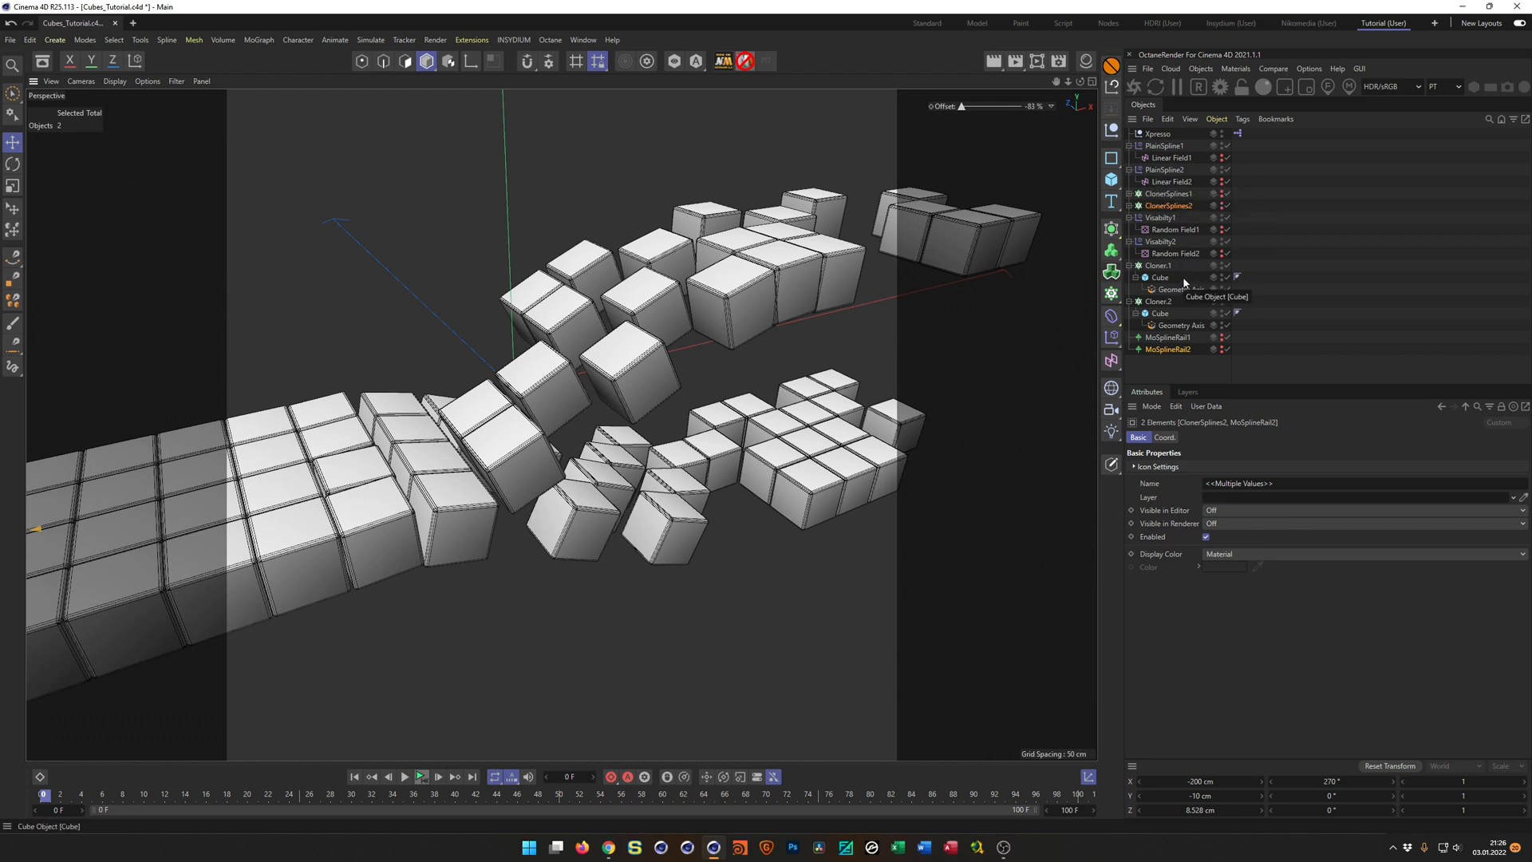
pyautogui.click(1175, 229)
pyautogui.keyDown('ctrl'); pyautogui.click(1181, 254); pyautogui.keyUp('ctrl')
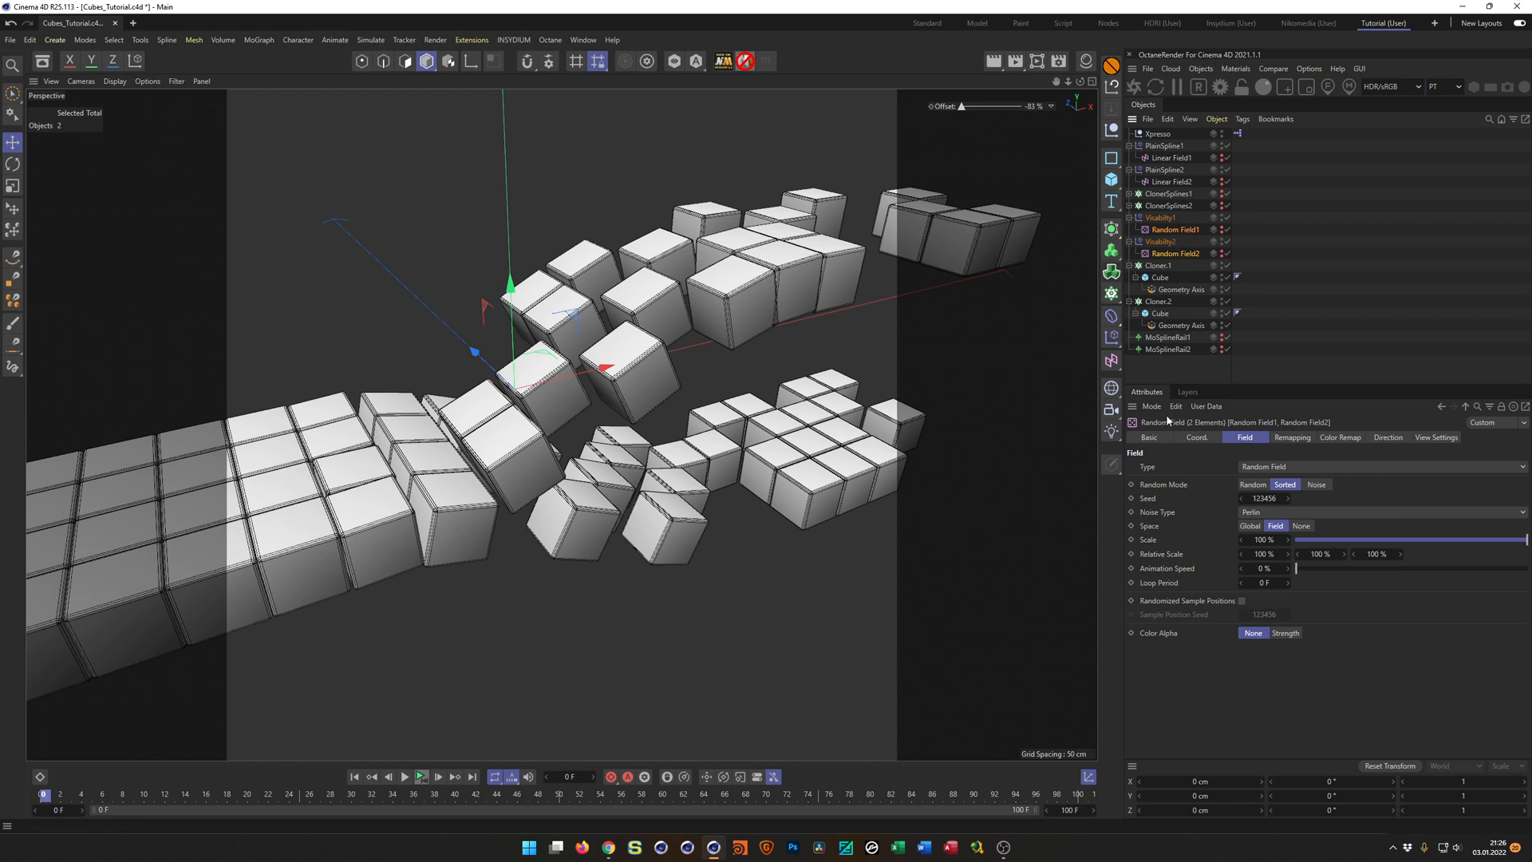
pyautogui.click(1288, 498)
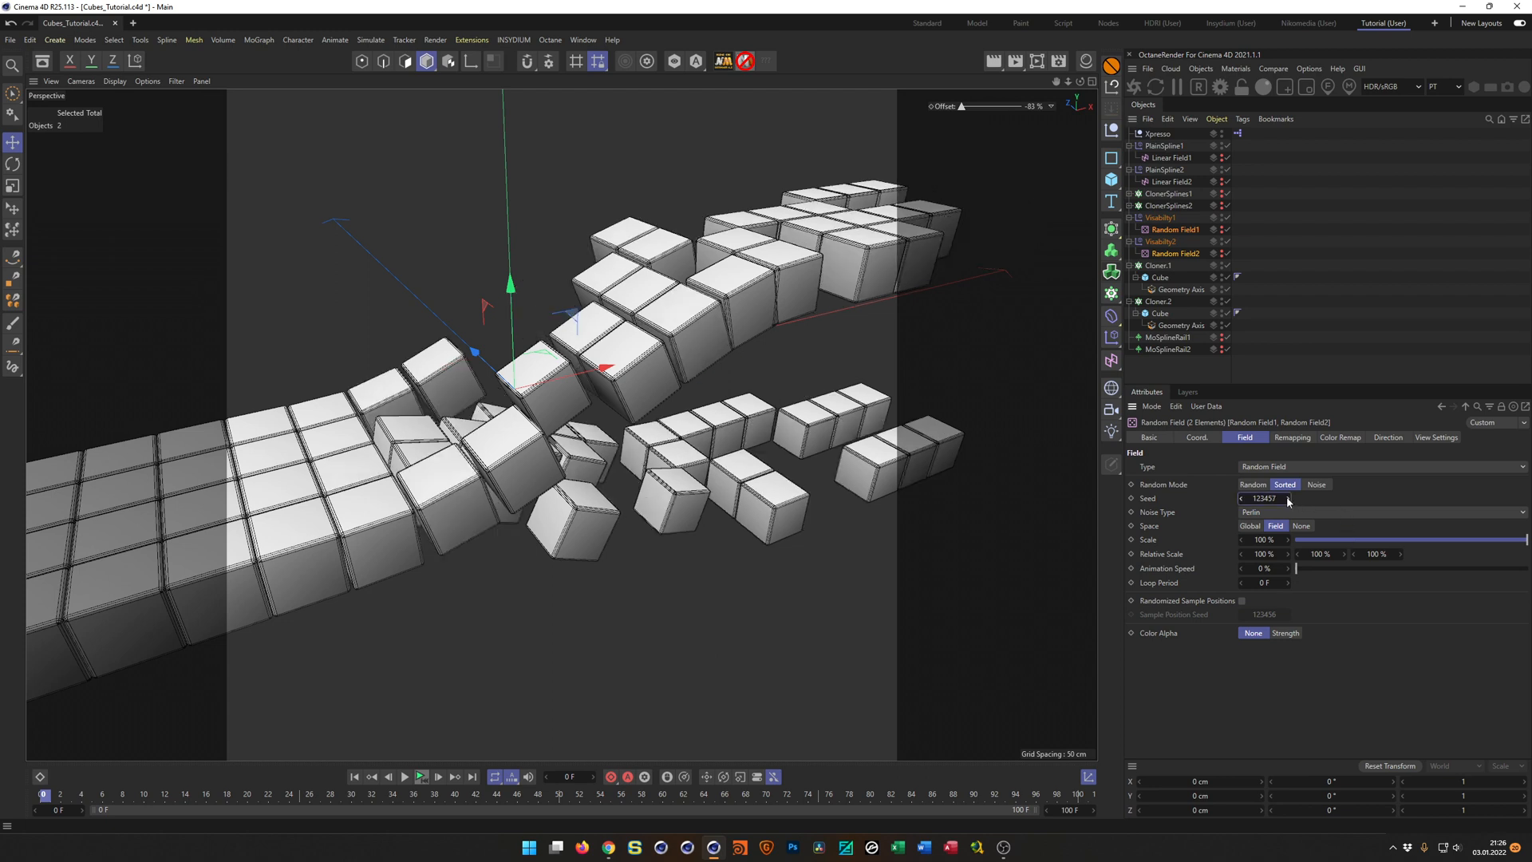
pyautogui.click(1288, 498)
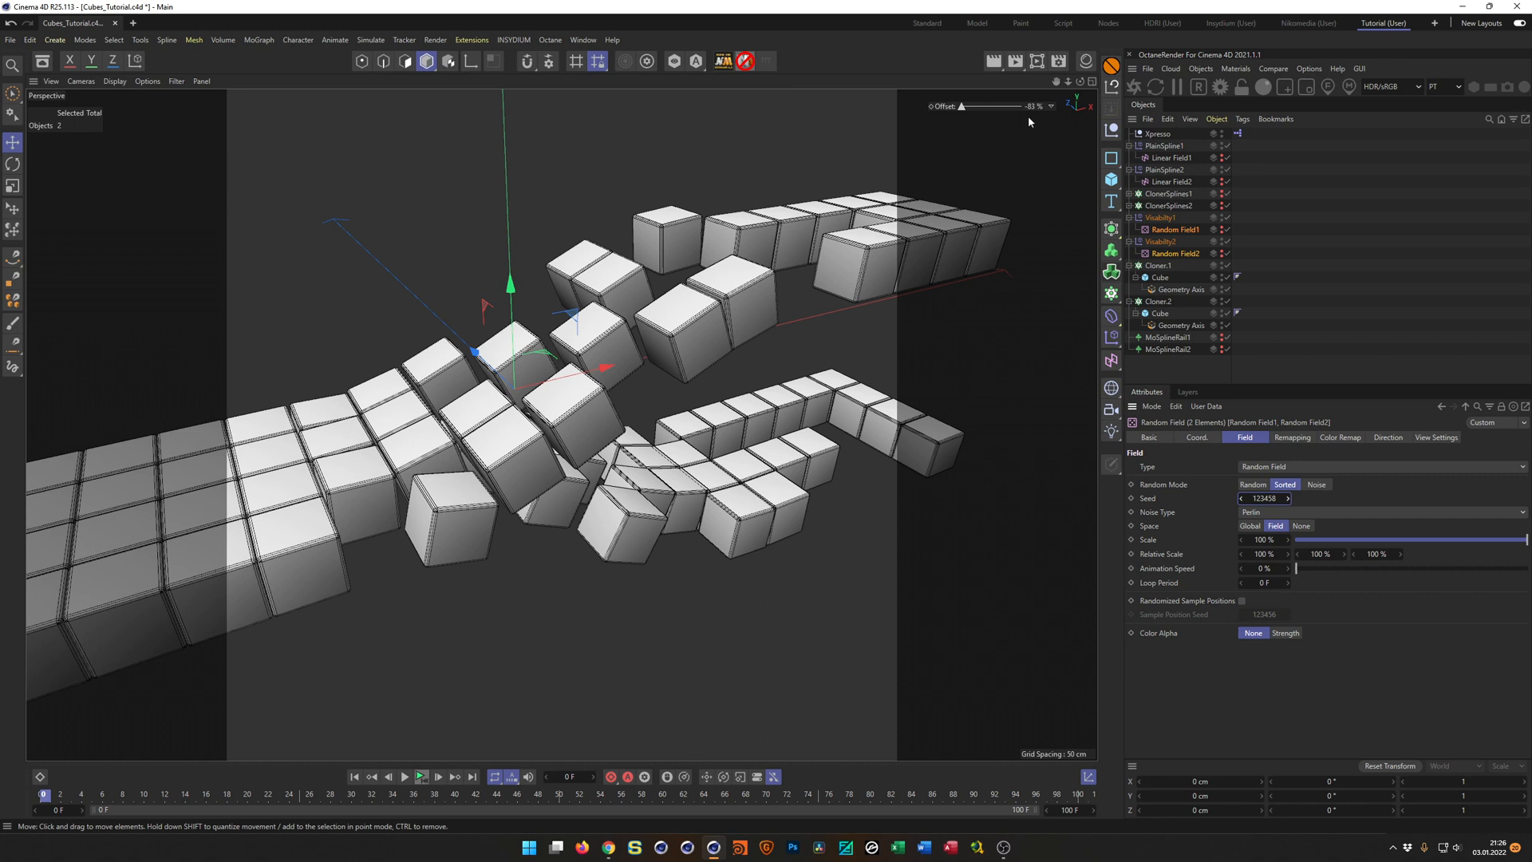
# Scrub the viewport Offset control to -66 %, frame the separating cubes more closely and save the scene.
pyautogui.moveTo(1031, 111); pyautogui.dragTo(1056, 111)
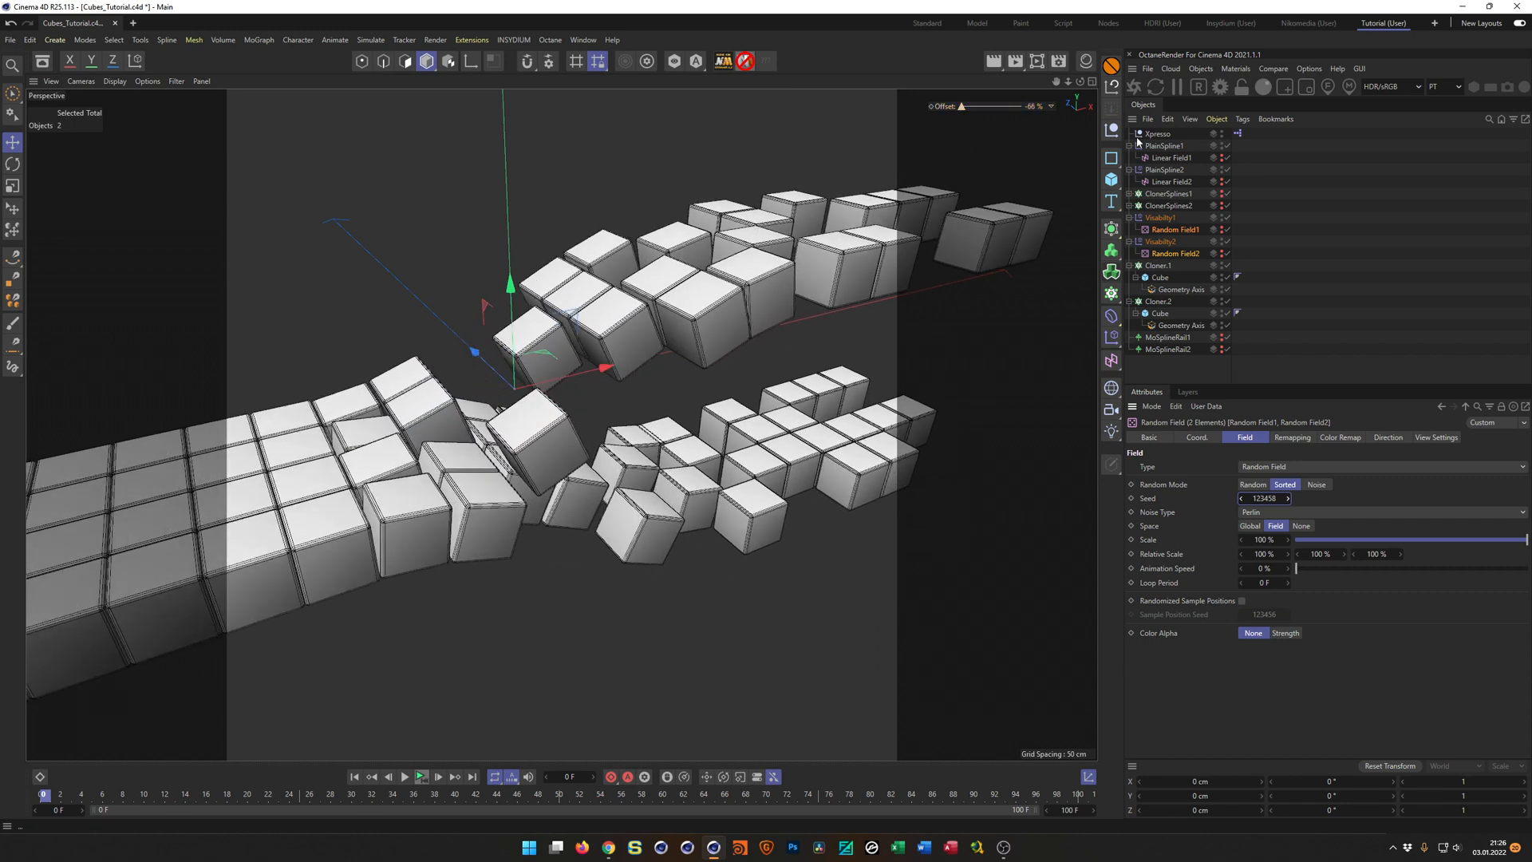
pyautogui.scroll(5, 731, 328)
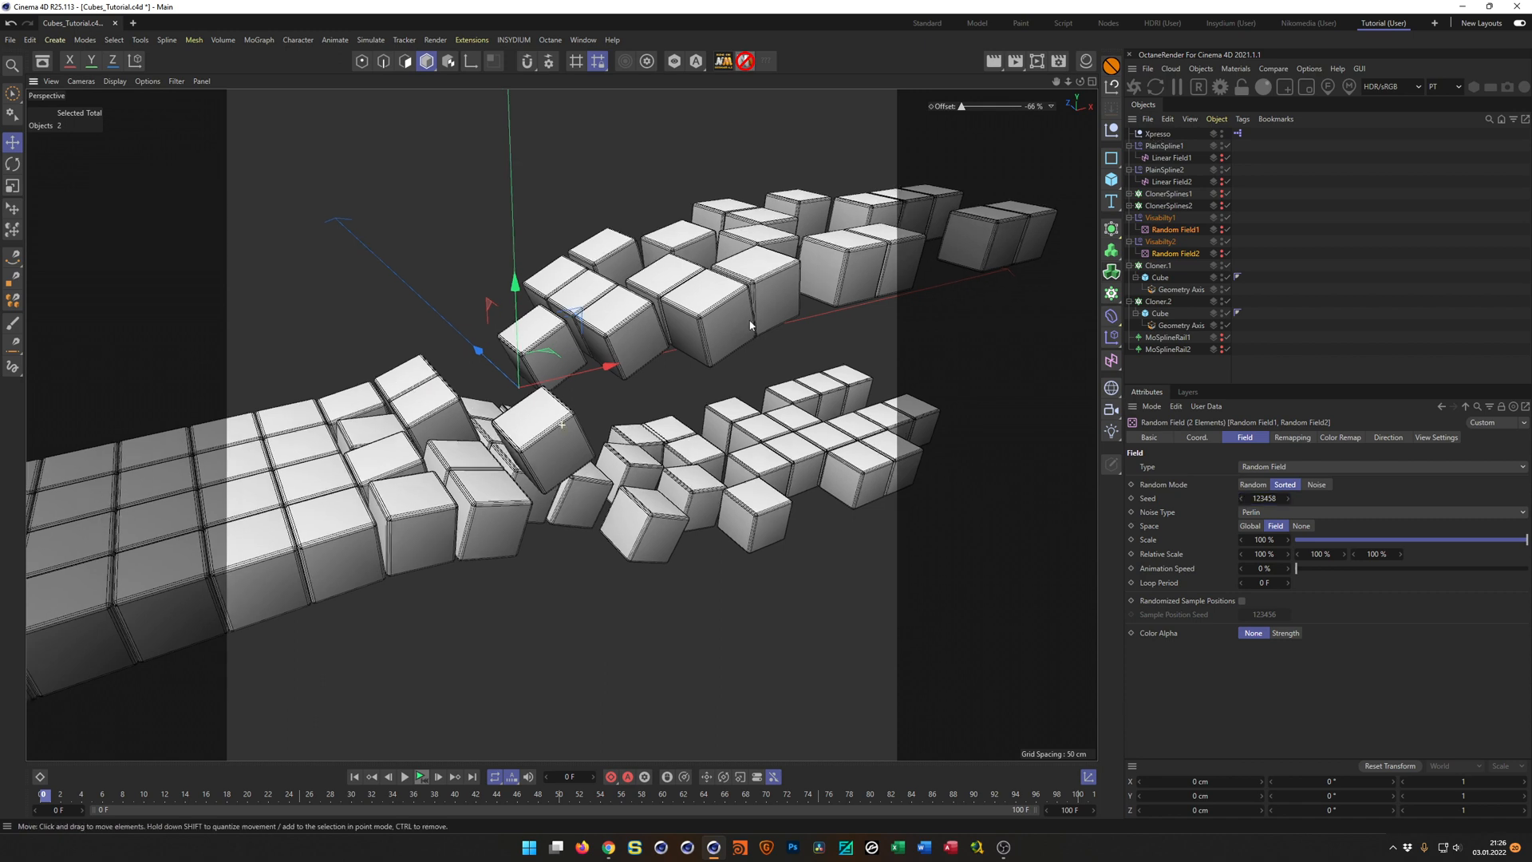
pyautogui.keyDown('alt'); pyautogui.moveTo(746, 296); pyautogui.dragTo(783, 262, button='middle'); pyautogui.keyUp('alt')
pyautogui.moveTo(295, 307); pyautogui.dragTo(278, 431)
pyautogui.keyDown('alt'); pyautogui.moveTo(822, 299); pyautogui.dragTo(846, 269); pyautogui.keyUp('alt')
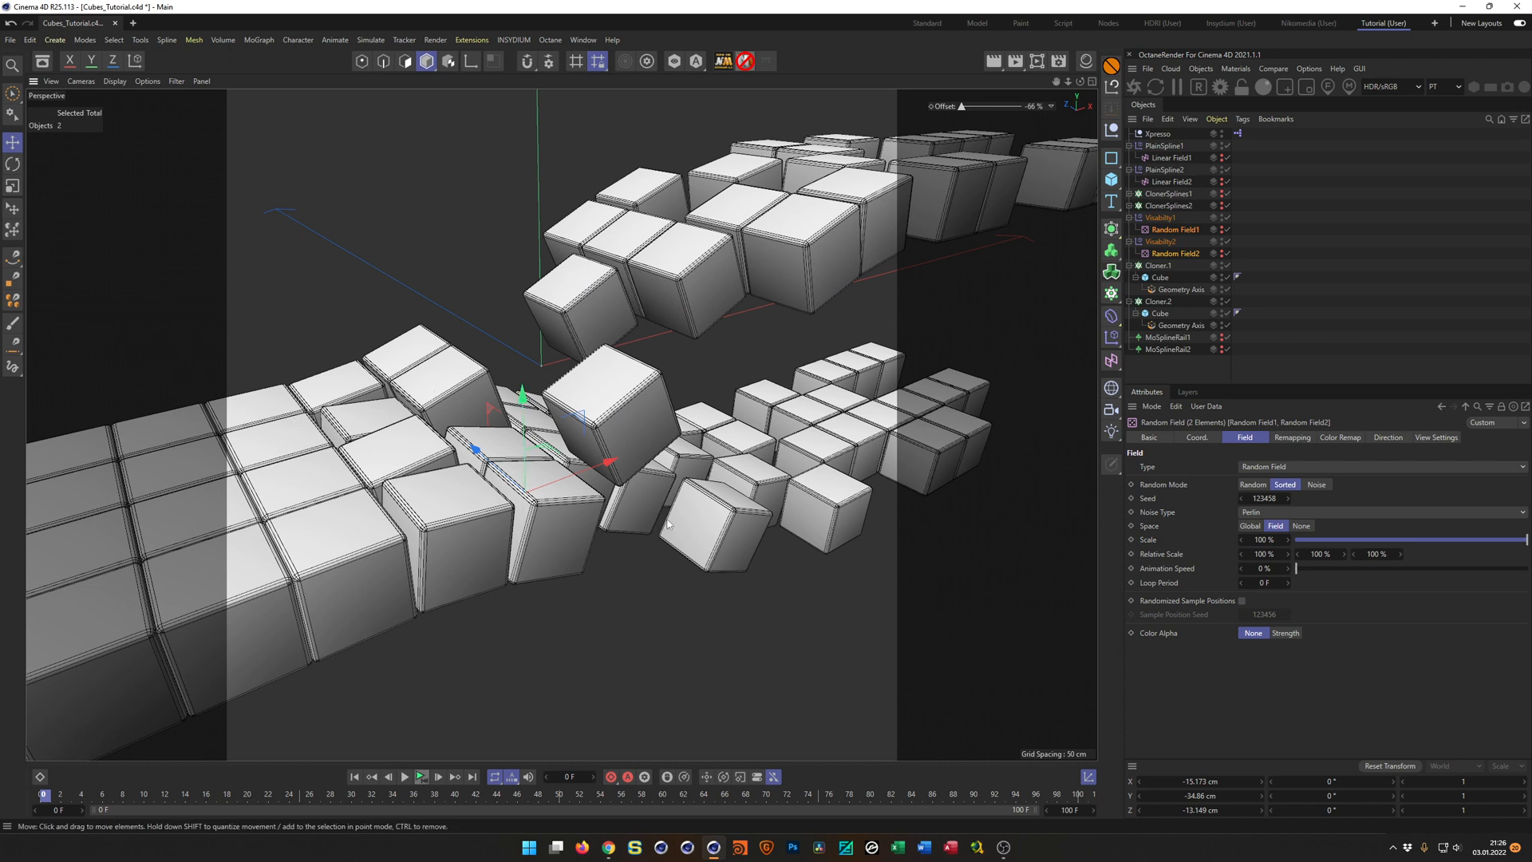
pyautogui.moveTo(490, 364); pyautogui.dragTo(360, 436)
pyautogui.hotkey('ctrl', 'z')
pyautogui.keyDown('alt'); pyautogui.moveTo(701, 388); pyautogui.dragTo(828, 407); pyautogui.keyUp('alt')
pyautogui.hotkey('ctrl', 's')
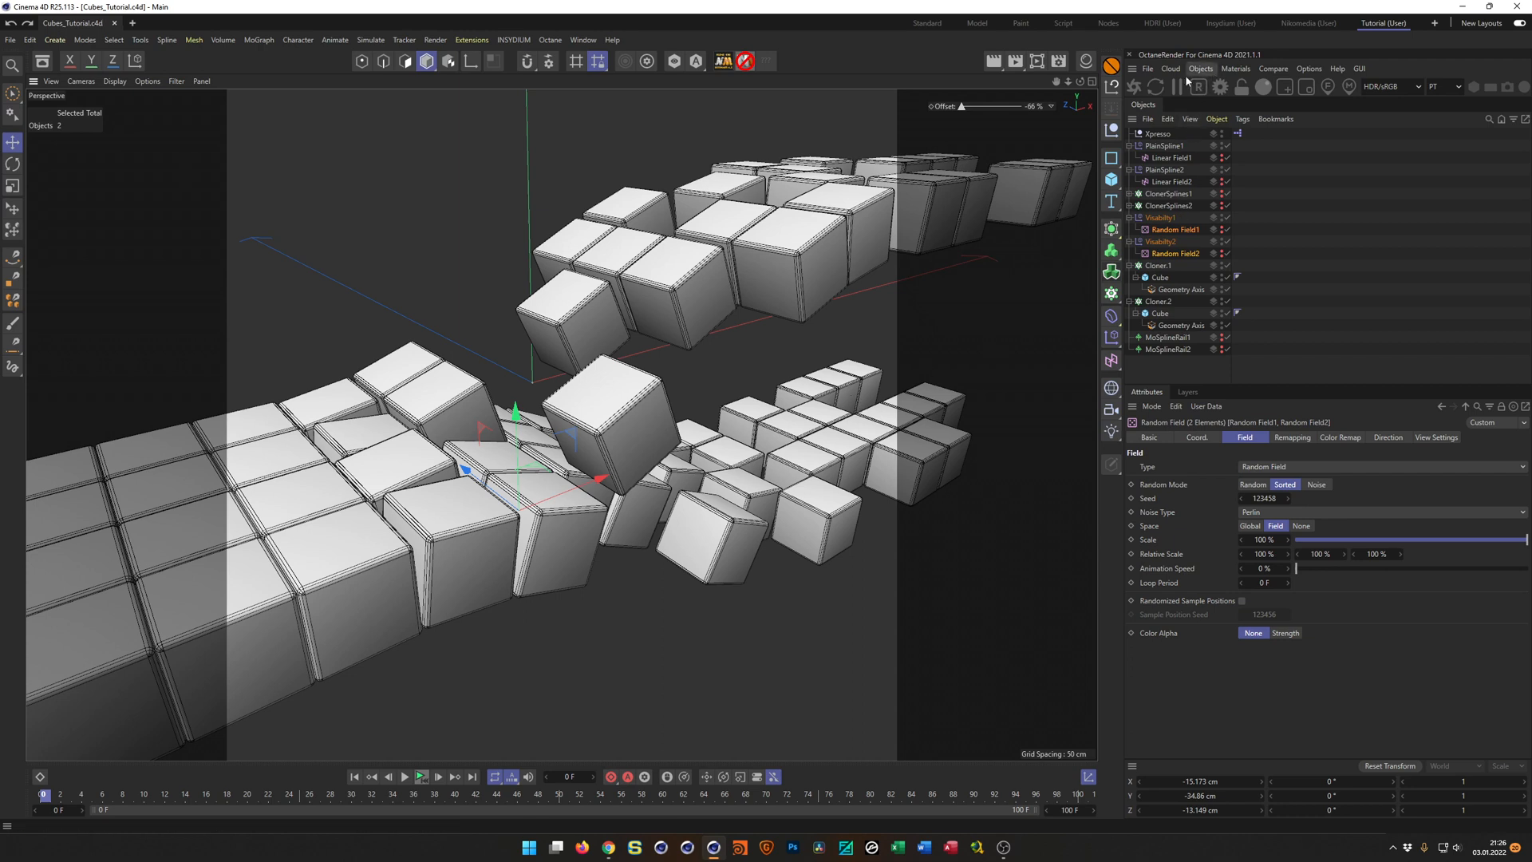
# Add a camera with an 80 mm focal length and frame both separating cube rows through it.
pyautogui.click(1111, 408)
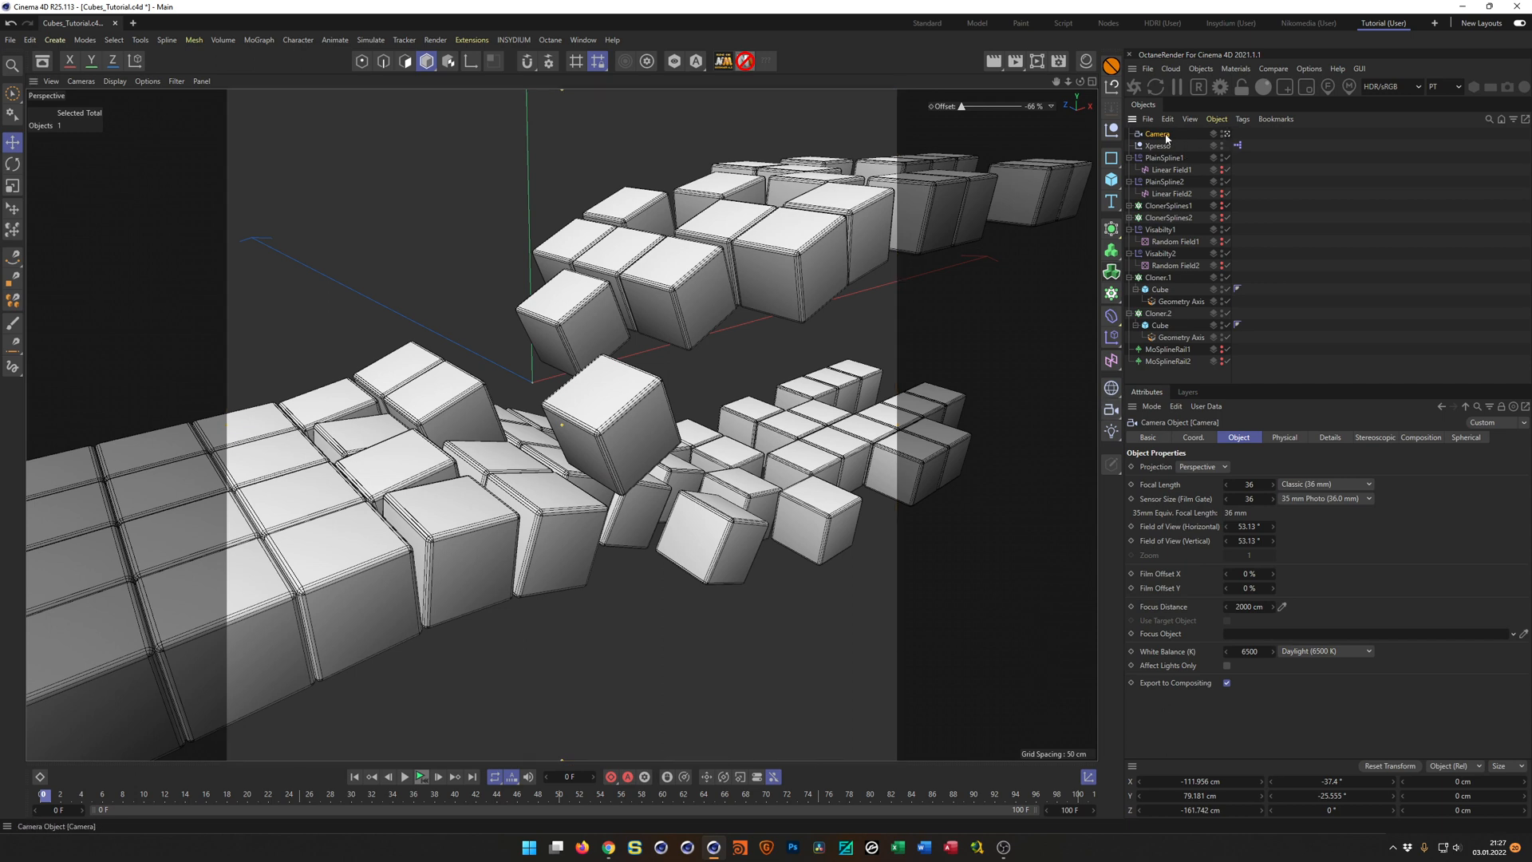
pyautogui.click(1250, 485)
pyautogui.write('80')
pyautogui.press('Return')
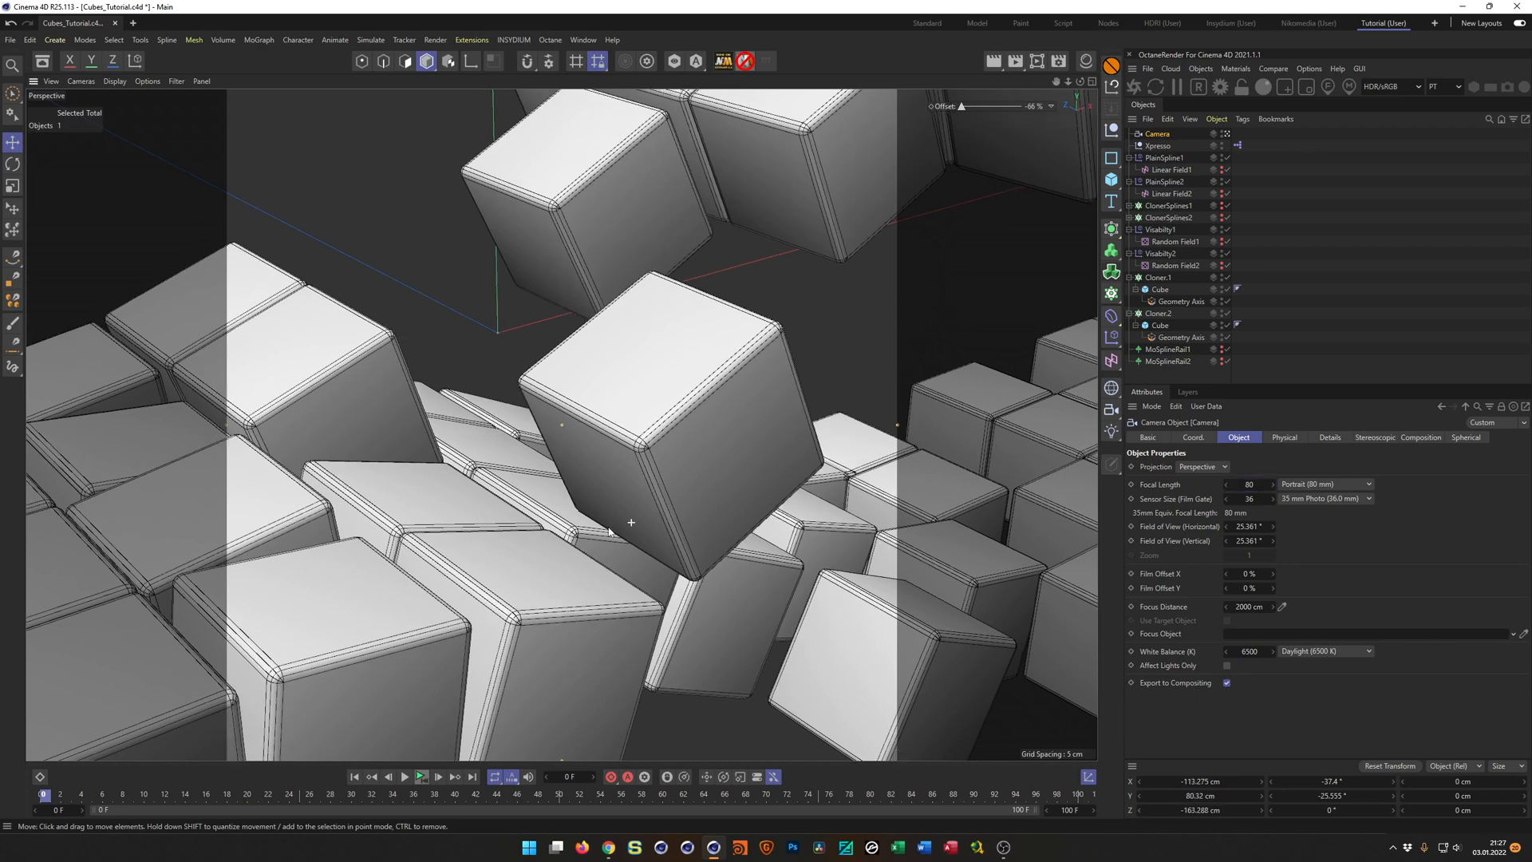
pyautogui.scroll(-8, 609, 530)
pyautogui.keyDown('alt'); pyautogui.moveTo(529, 498); pyautogui.dragTo(444, 509, button='middle'); pyautogui.keyUp('alt')
pyautogui.keyDown('alt'); pyautogui.moveTo(446, 510); pyautogui.dragTo(448, 506); pyautogui.keyUp('alt')
pyautogui.keyDown('alt'); pyautogui.moveTo(449, 507); pyautogui.dragTo(465, 509, button='middle'); pyautogui.keyUp('alt')
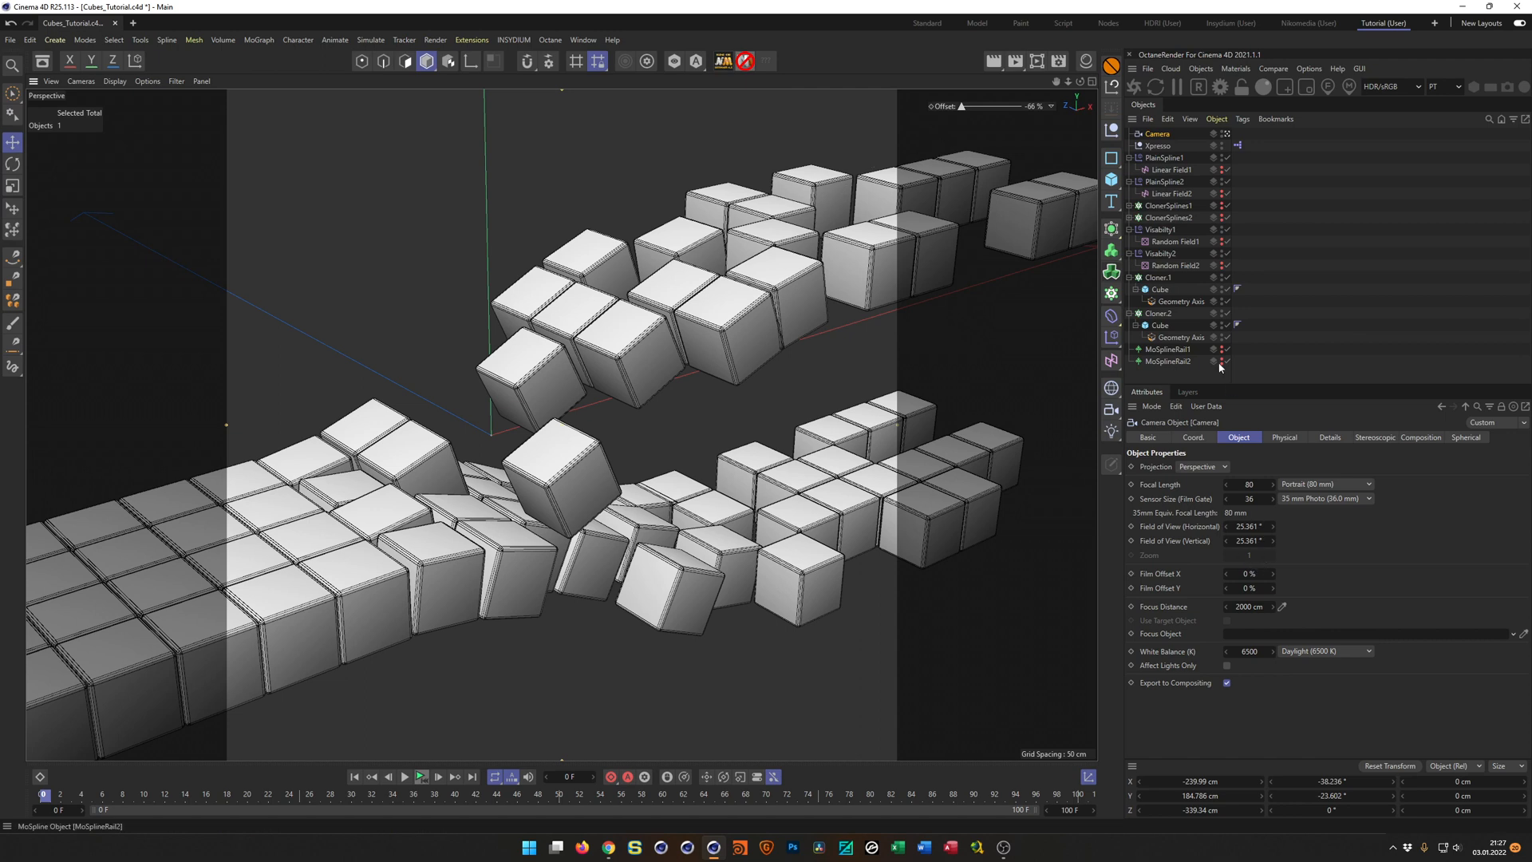
# Set the seed of Random Field1 and Random Field2 to 123459 and adjust the camera framing.
pyautogui.click(1175, 265)
pyautogui.keyDown('ctrl'); pyautogui.click(1175, 241); pyautogui.keyUp('ctrl')
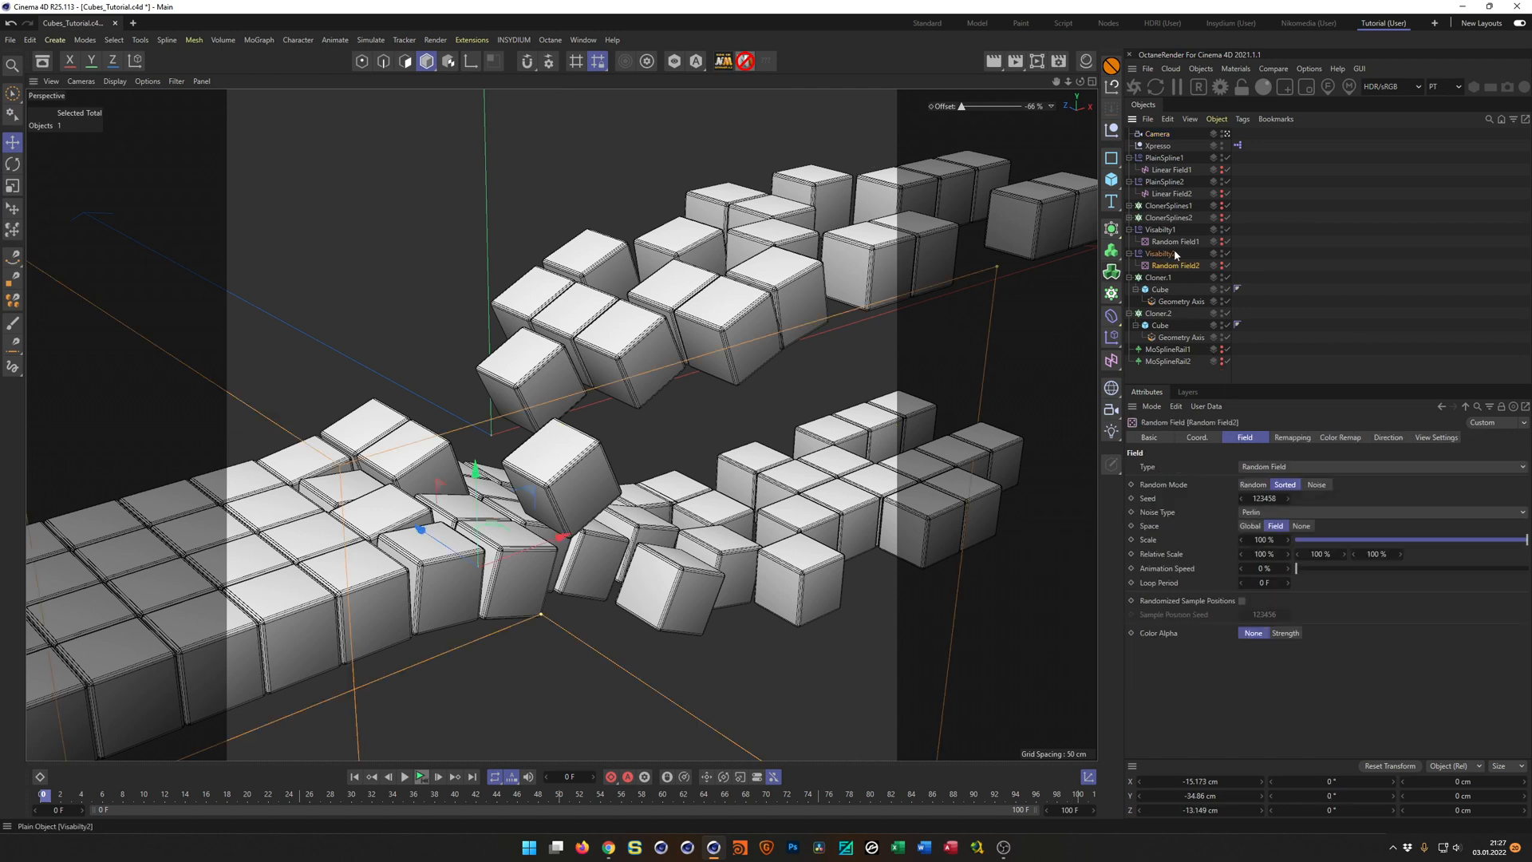
pyautogui.click(1288, 499)
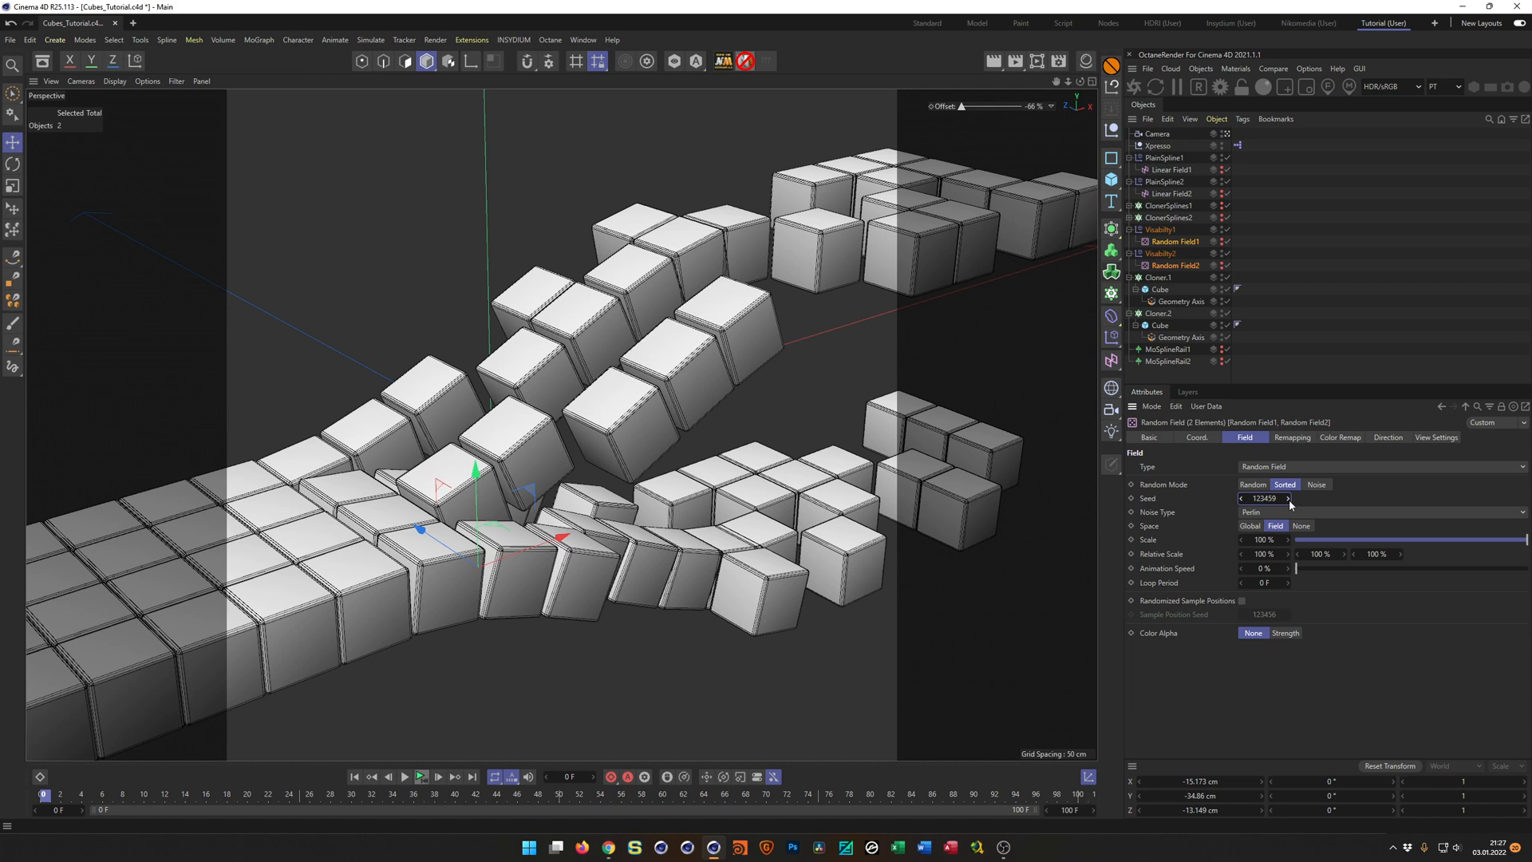
pyautogui.keyDown('alt'); pyautogui.moveTo(791, 332); pyautogui.dragTo(798, 352, button='middle'); pyautogui.keyUp('alt')
pyautogui.keyDown('alt'); pyautogui.moveTo(800, 353); pyautogui.dragTo(811, 355, button='right'); pyautogui.keyUp('alt')
pyautogui.keyDown('alt'); pyautogui.moveTo(811, 359); pyautogui.dragTo(820, 359, button='middle'); pyautogui.keyUp('alt')
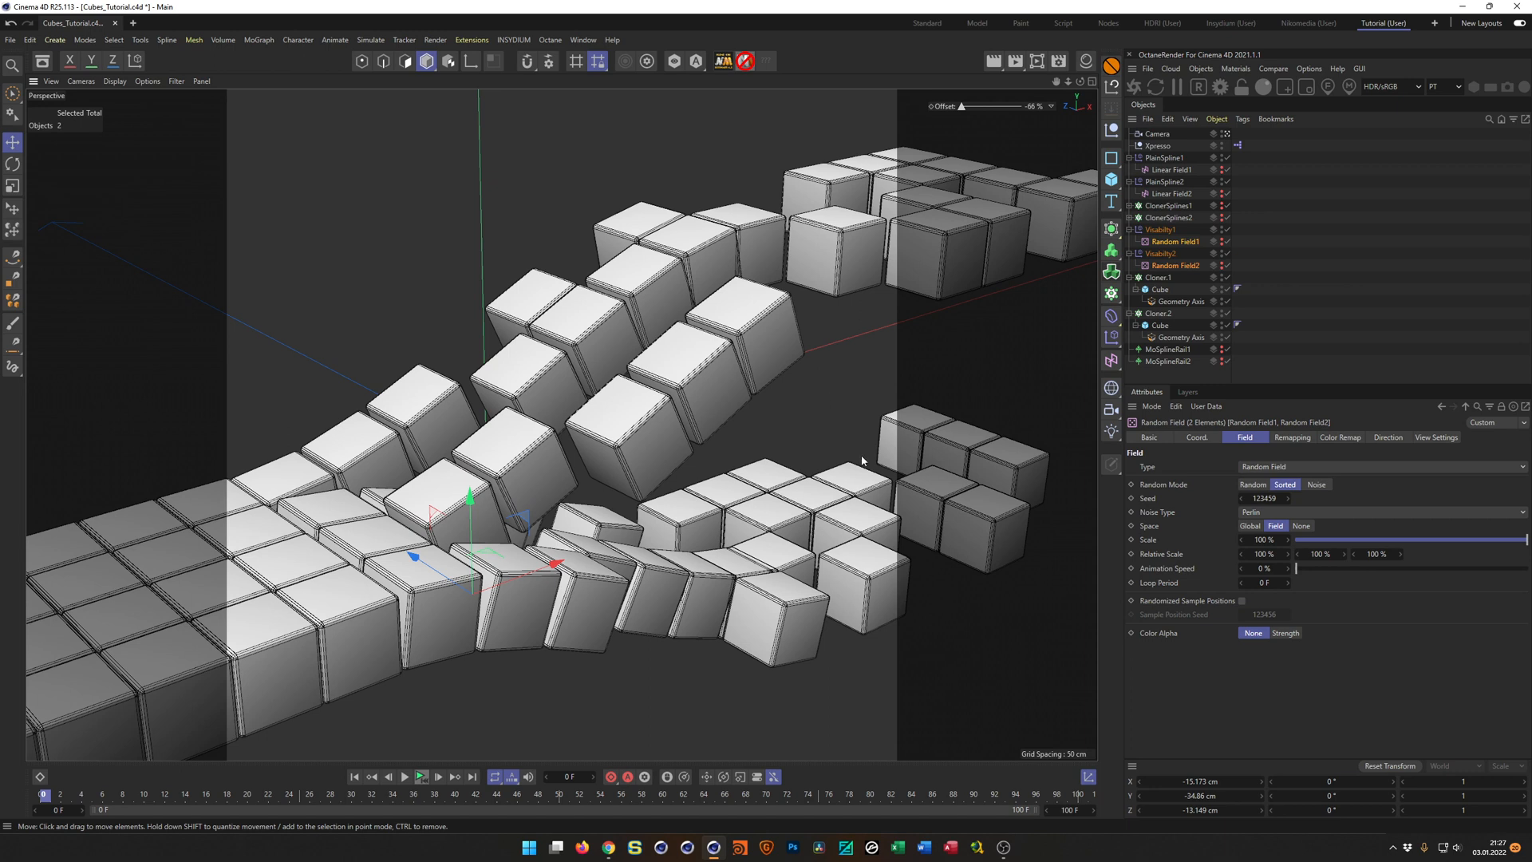
# Scrub the Offset control to -139 %, refine the camera angle on the separating cubes and save the scene.
pyautogui.moveTo(1036, 109)
pyautogui.mouseDown()
pyautogui.moveTo(867, 108)
pyautogui.moveTo(1034, 111)
pyautogui.mouseUp()
pyautogui.hotkey('ctrl', 's')
pyautogui.keyDown('alt'); pyautogui.moveTo(853, 265); pyautogui.dragTo(884, 227, button='middle'); pyautogui.keyUp('alt')
pyautogui.keyDown('alt'); pyautogui.moveTo(884, 225); pyautogui.dragTo(865, 221, button='right'); pyautogui.keyUp('alt')
pyautogui.keyDown('alt'); pyautogui.moveTo(870, 223); pyautogui.dragTo(890, 217, button='middle'); pyautogui.keyUp('alt')
pyautogui.keyDown('alt'); pyautogui.moveTo(891, 217); pyautogui.dragTo(869, 215, button='right'); pyautogui.keyUp('alt')
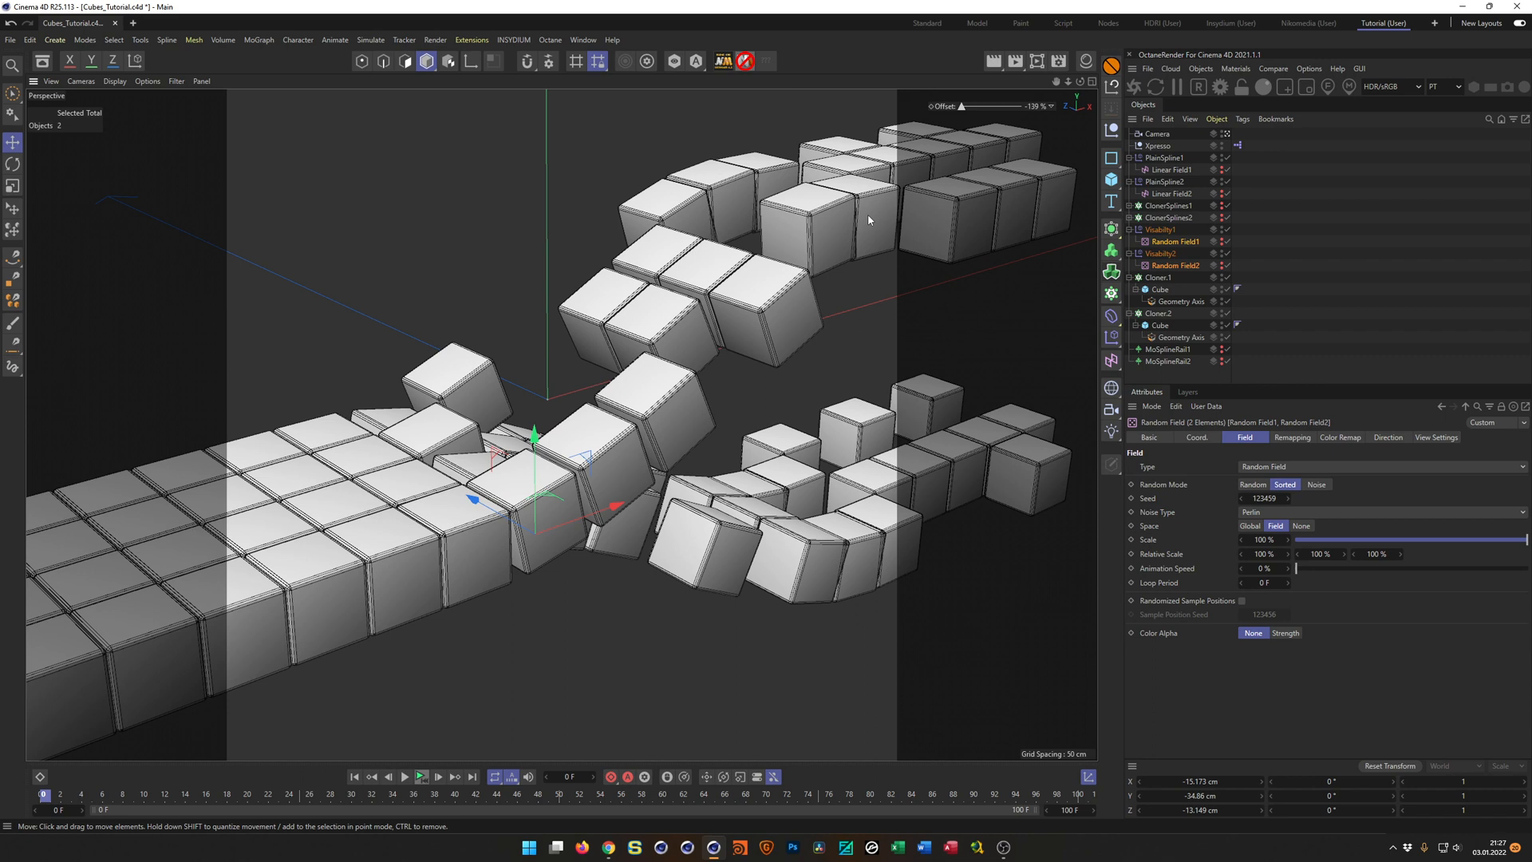
pyautogui.keyDown('alt'); pyautogui.moveTo(868, 216); pyautogui.dragTo(846, 215); pyautogui.keyUp('alt')
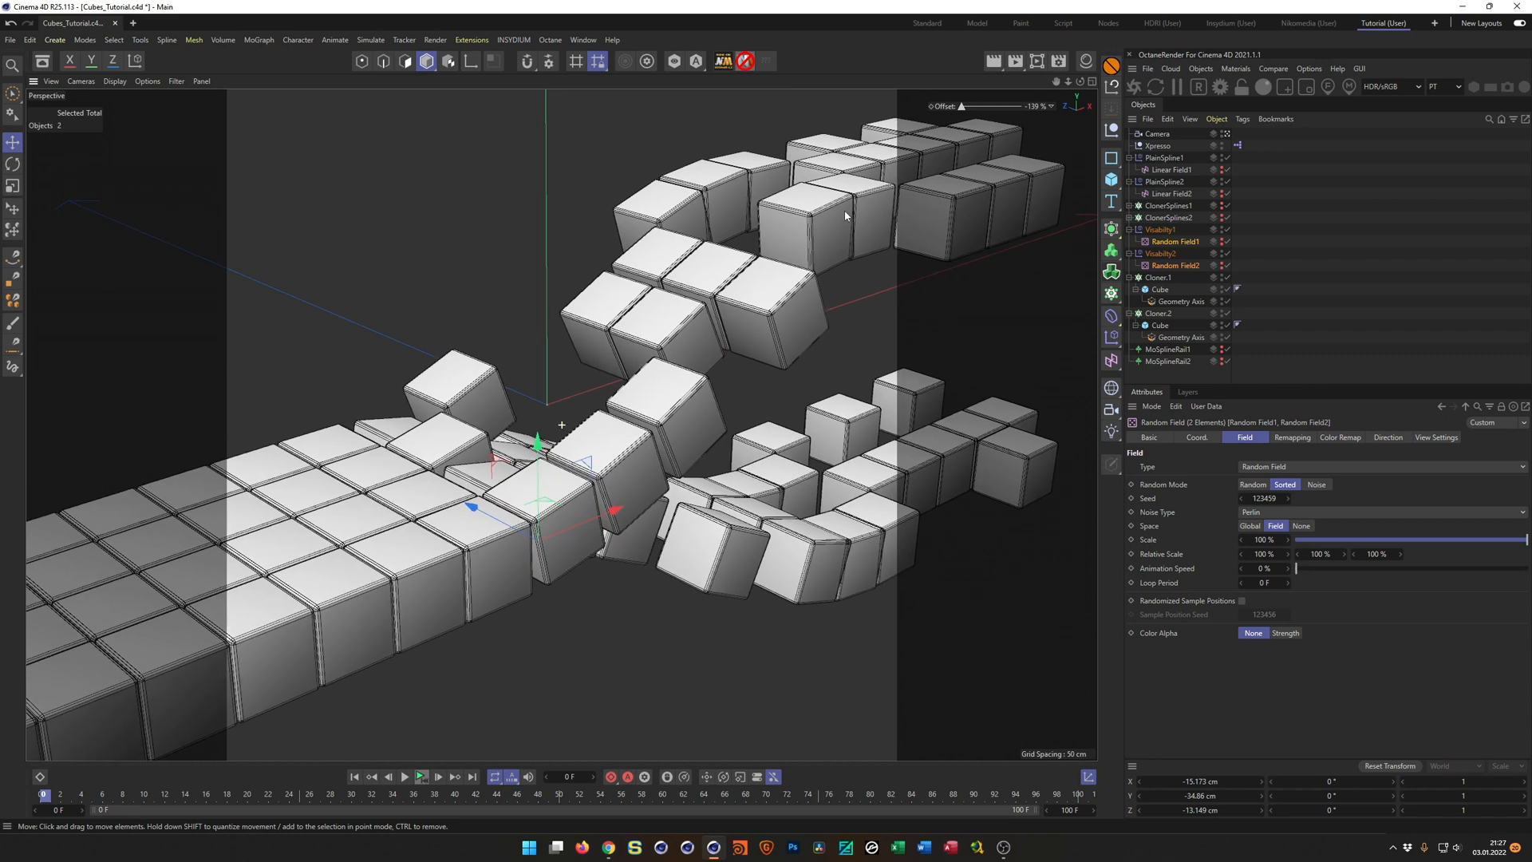
pyautogui.hotkey('ctrl', 's')
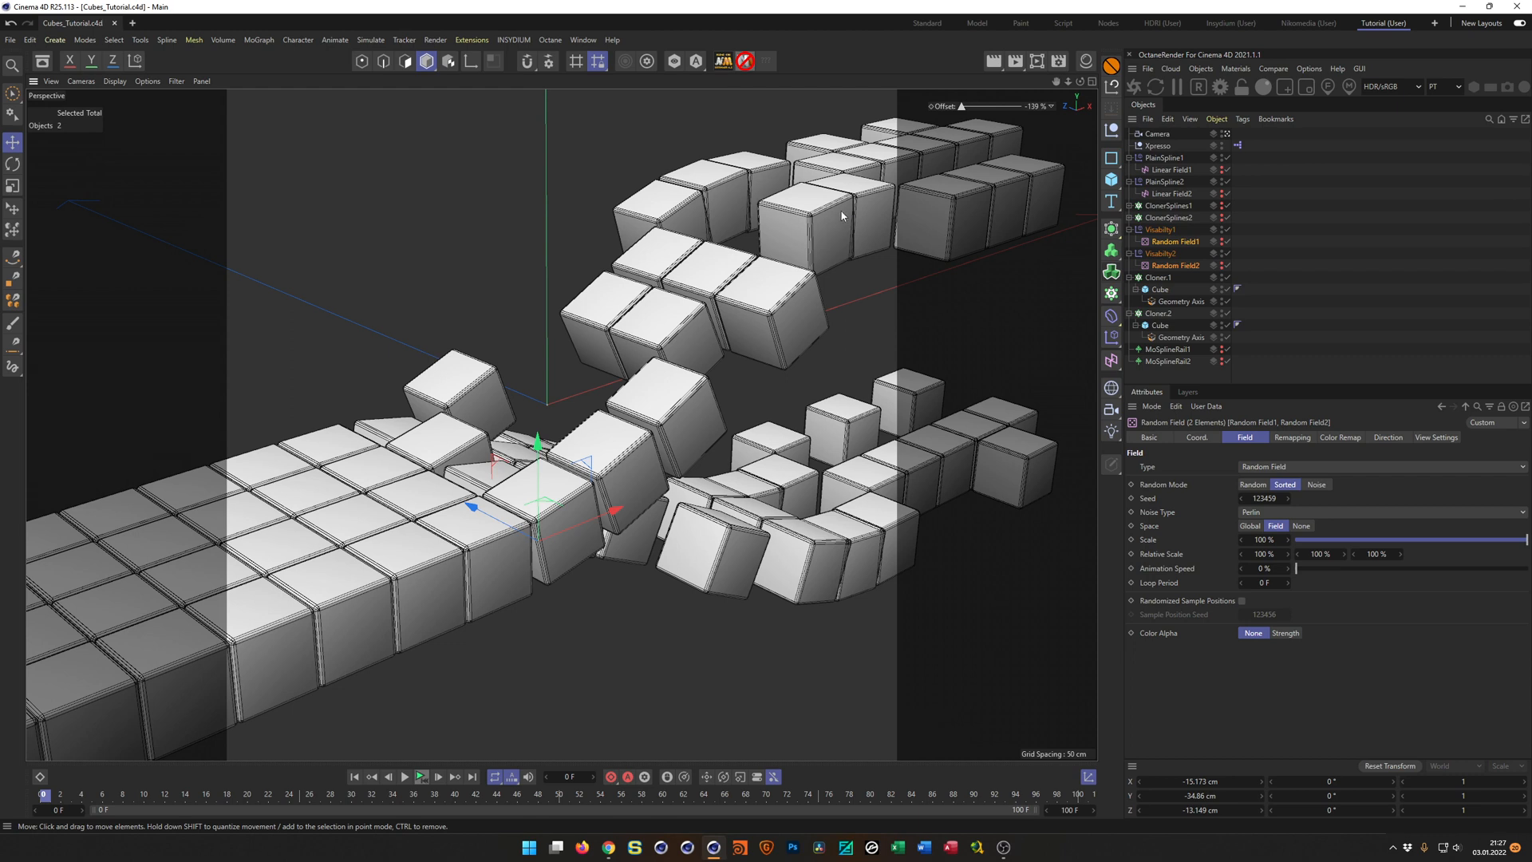
# Add a Protection tag to the camera to lock its position, rotation and scale, and save the scene.
pyautogui.click(1153, 134)
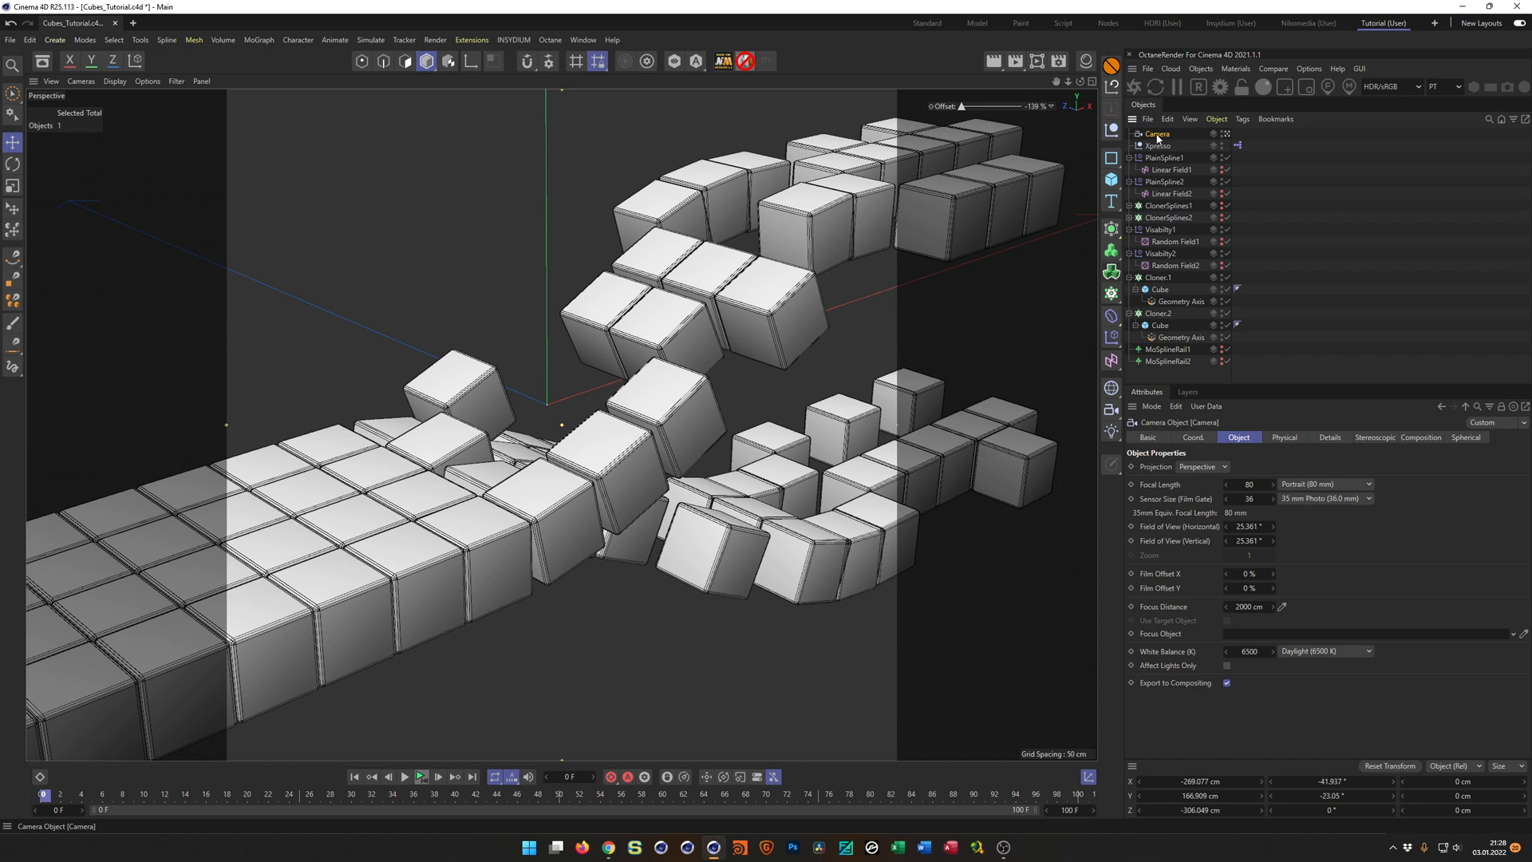
pyautogui.click(1112, 67)
pyautogui.hotkey('ctrl', 's')
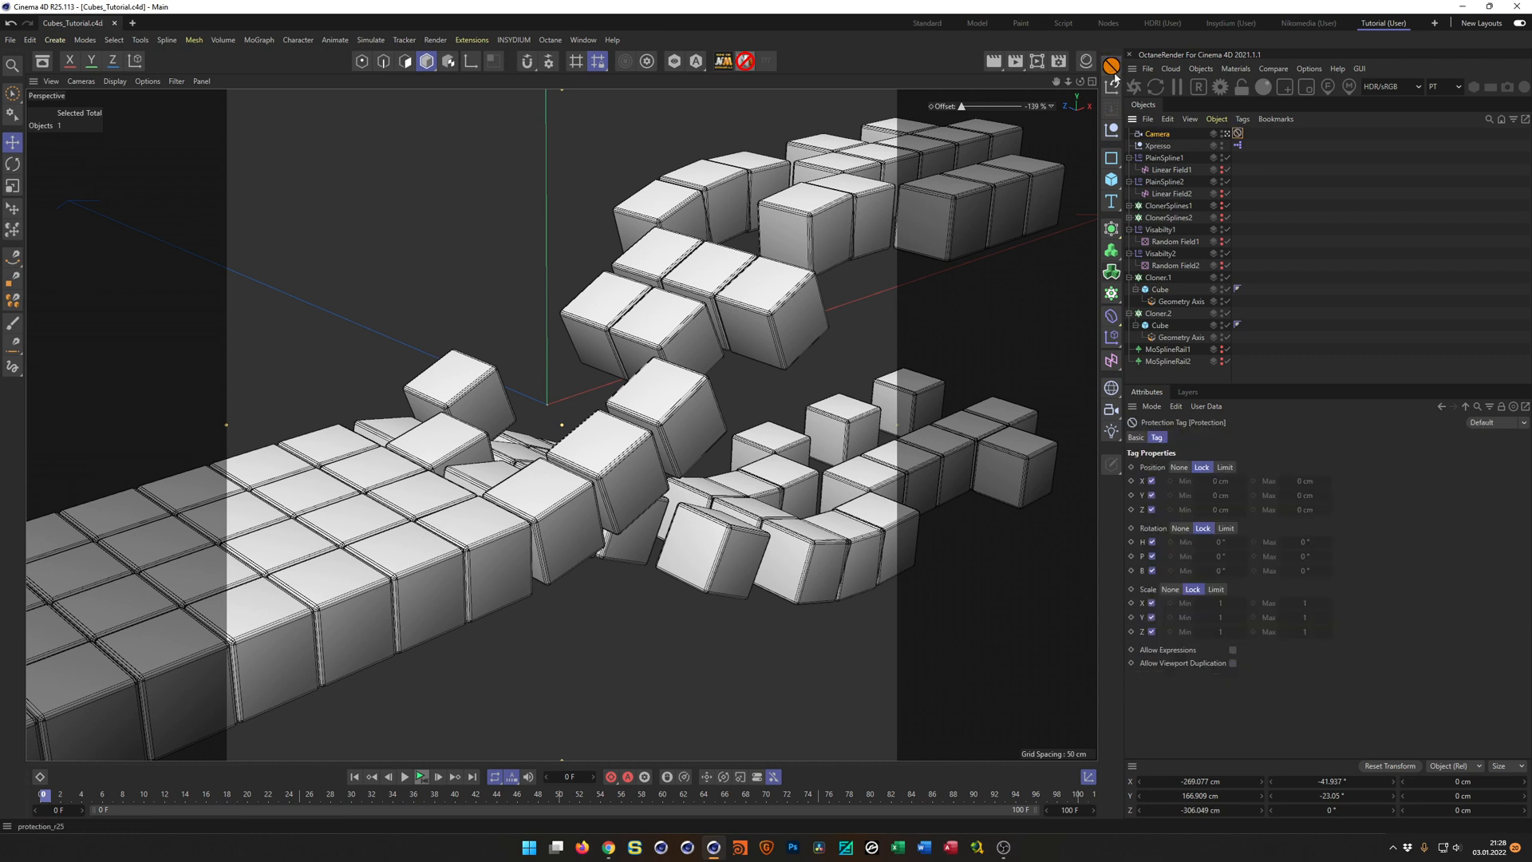
pyautogui.rightClick(1165, 138)
pyautogui.moveTo(1272, 319)
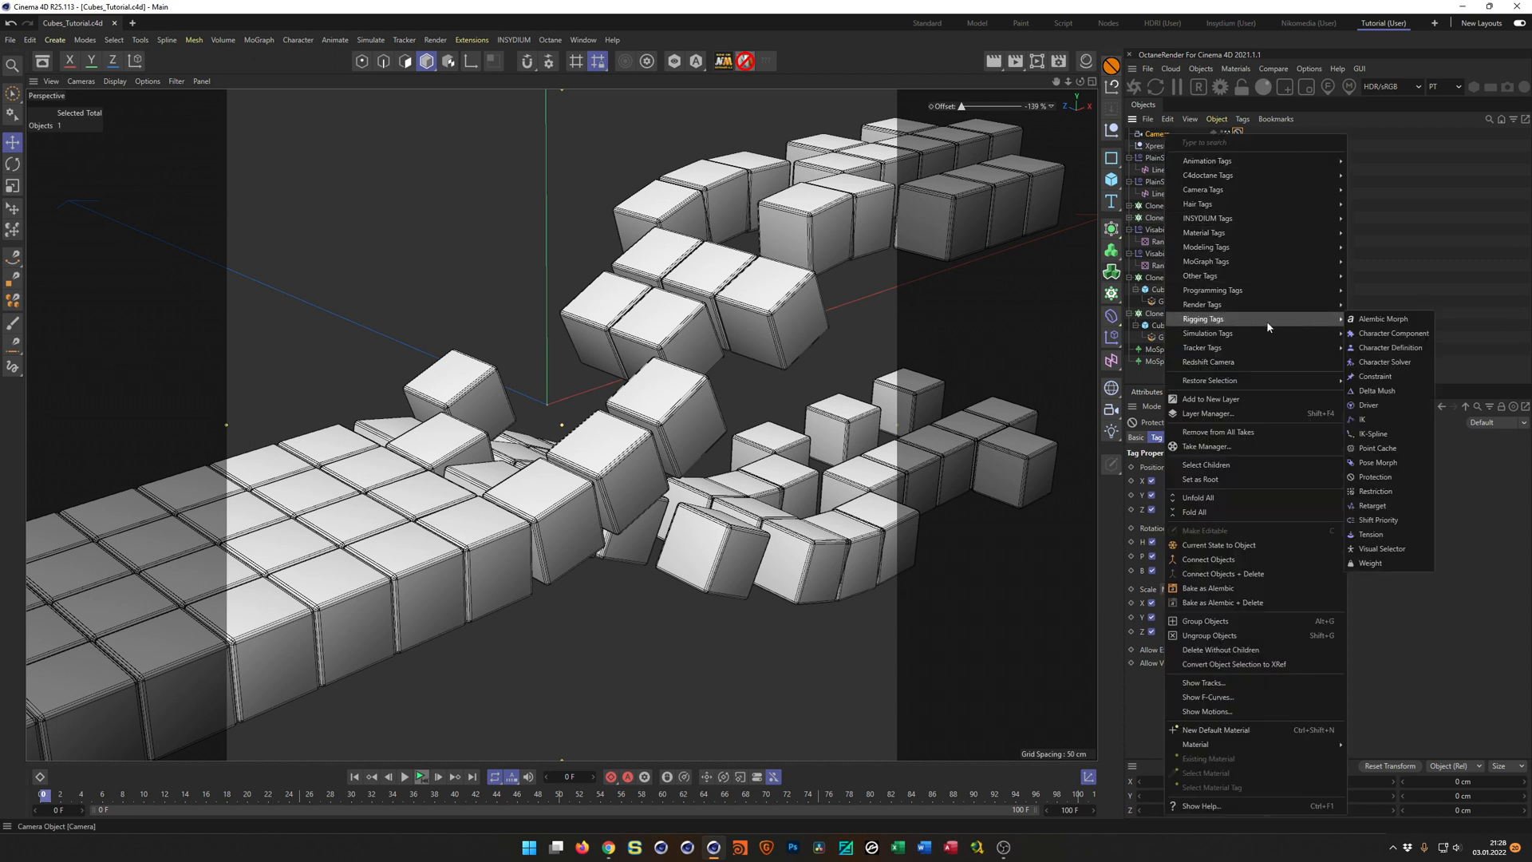
pyautogui.click(1390, 477)
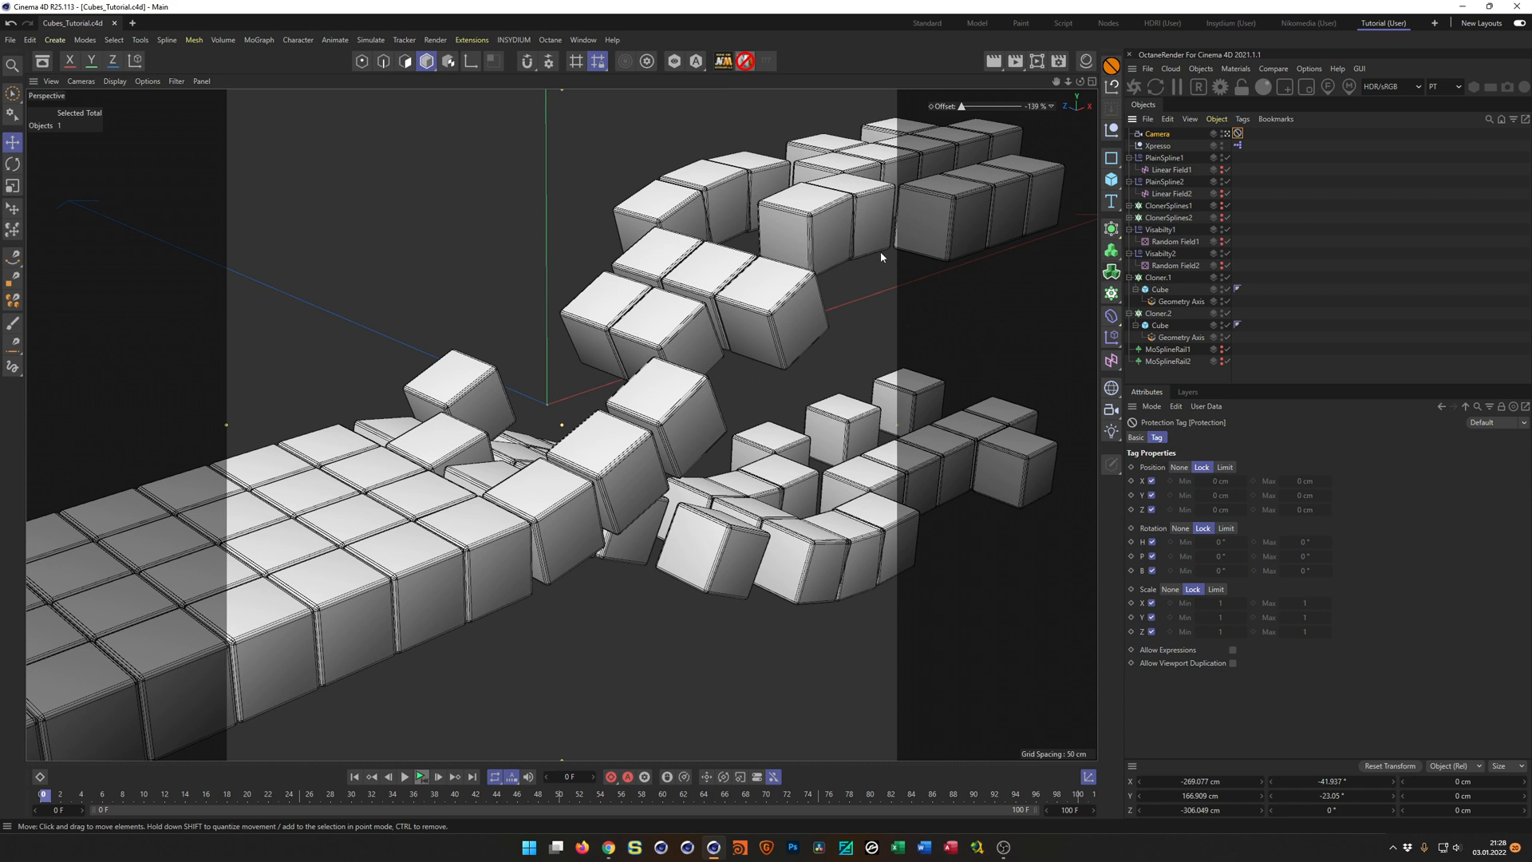
# Make the object hierarchy taller, fold the two cube cloners and Visabilty effectors, and reveal the MoSpline inside ClonerSplines2.
pyautogui.moveTo(1242, 382); pyautogui.dragTo(1238, 546)
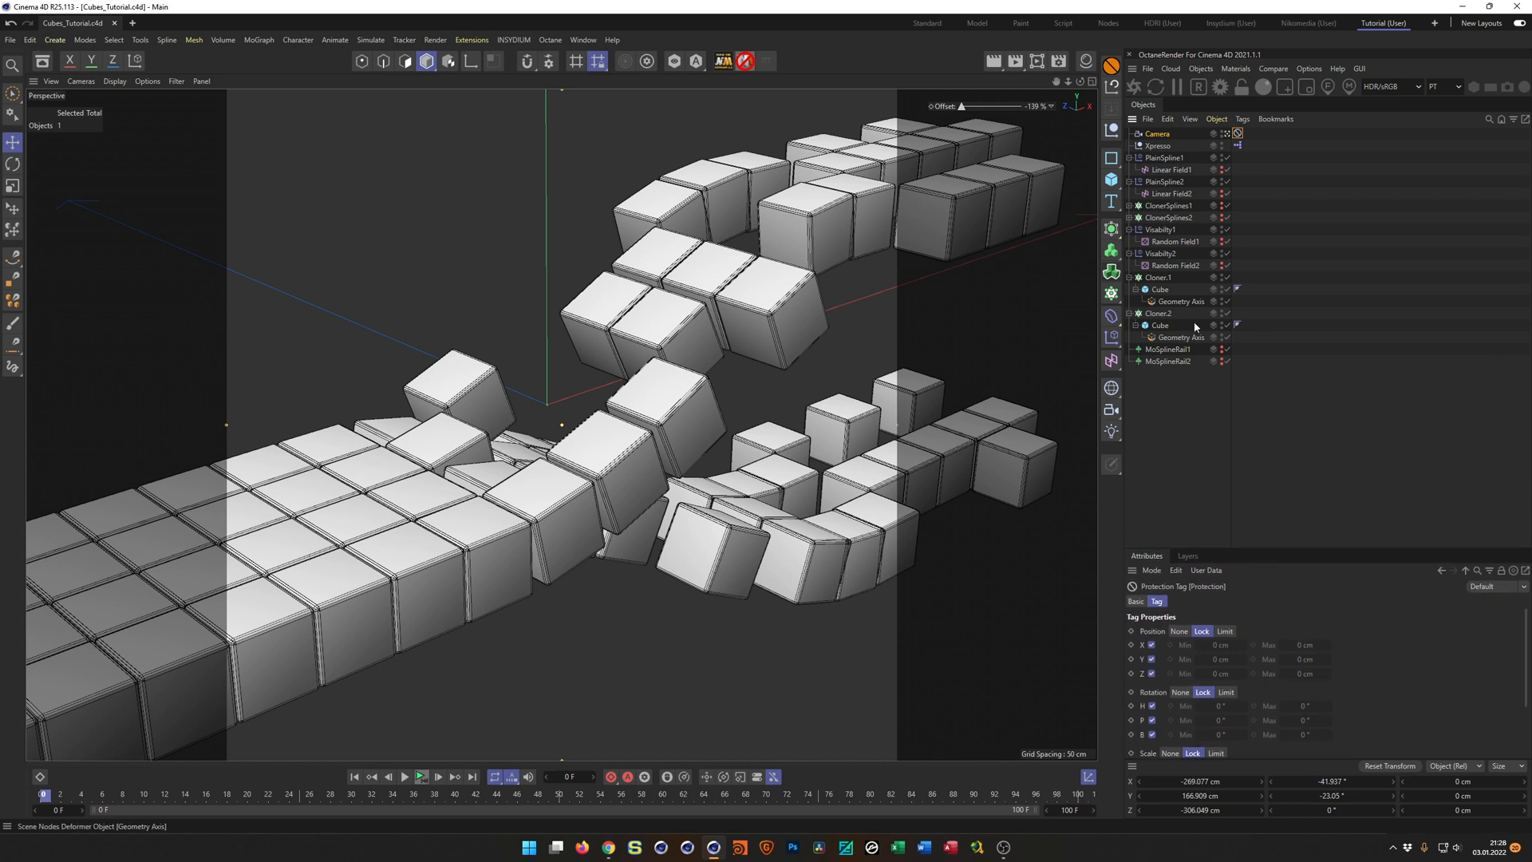
pyautogui.click(1129, 206)
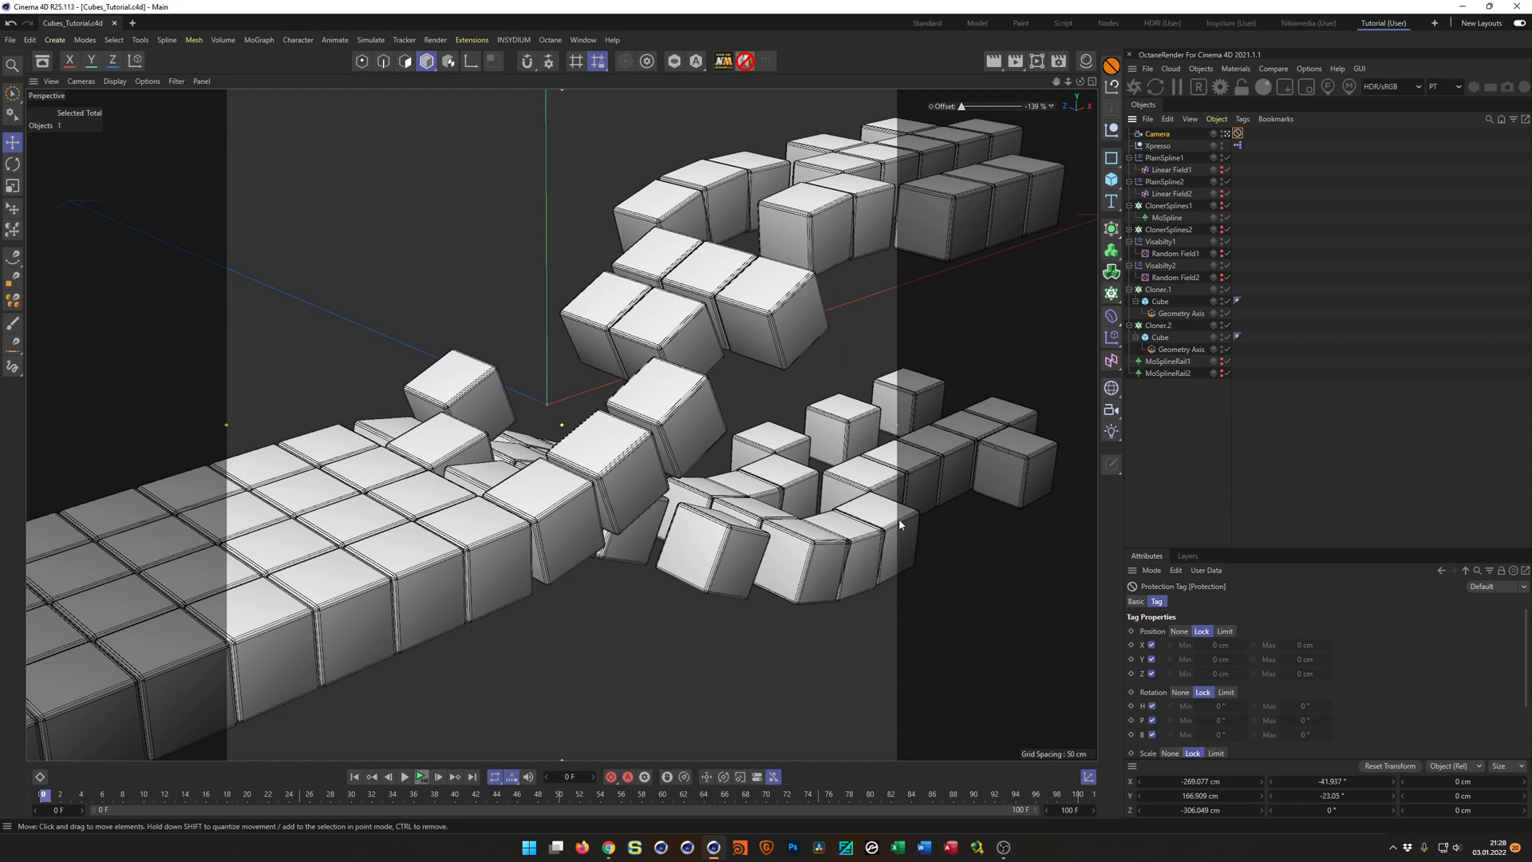
pyautogui.click(1130, 206)
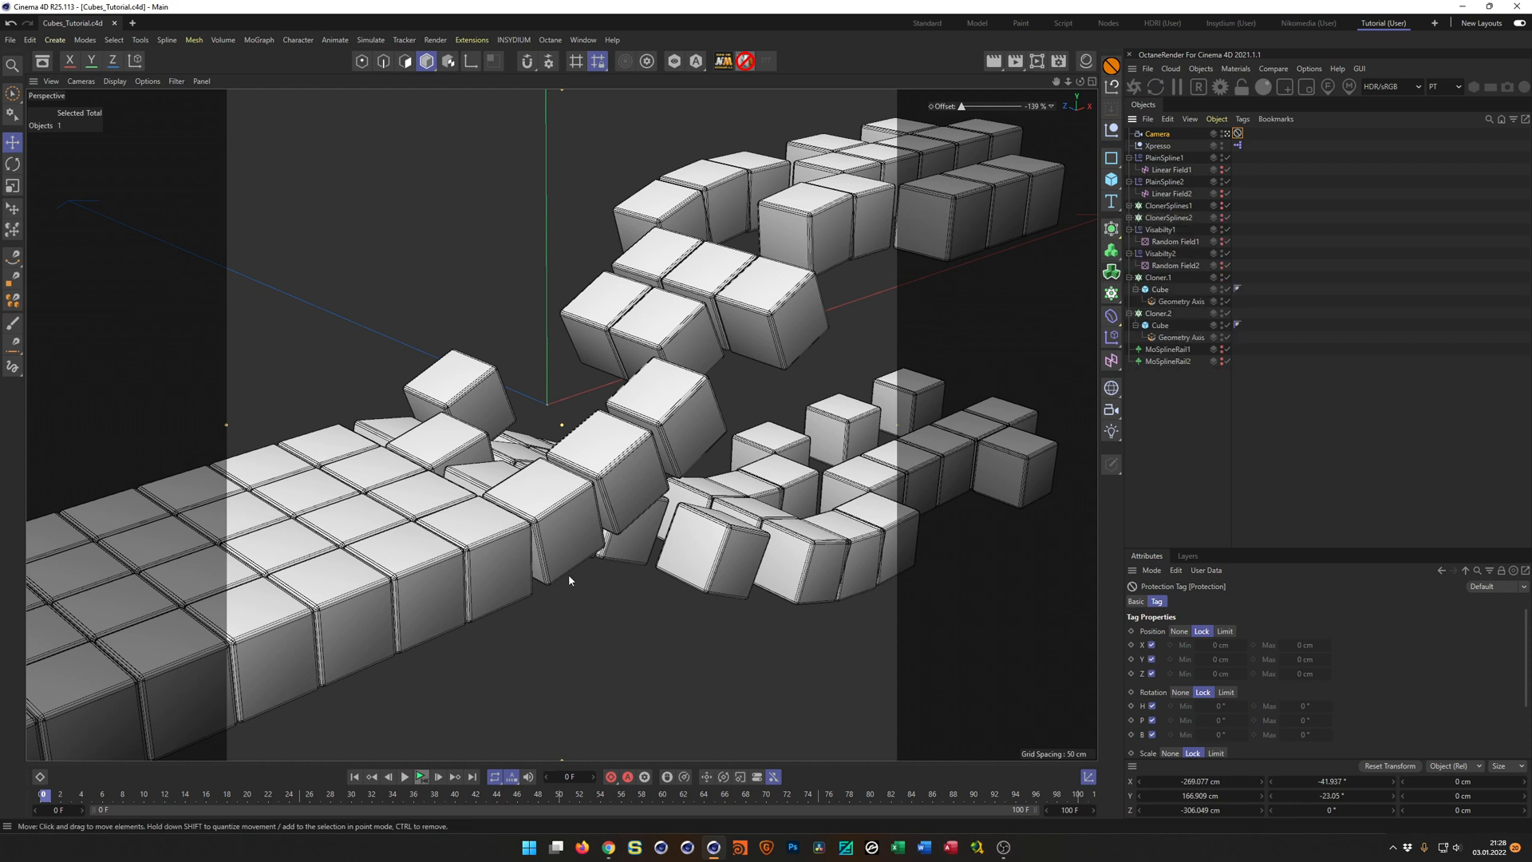
pyautogui.click(1130, 218)
pyautogui.click(1130, 325)
pyautogui.click(1132, 293)
pyautogui.click(1130, 289)
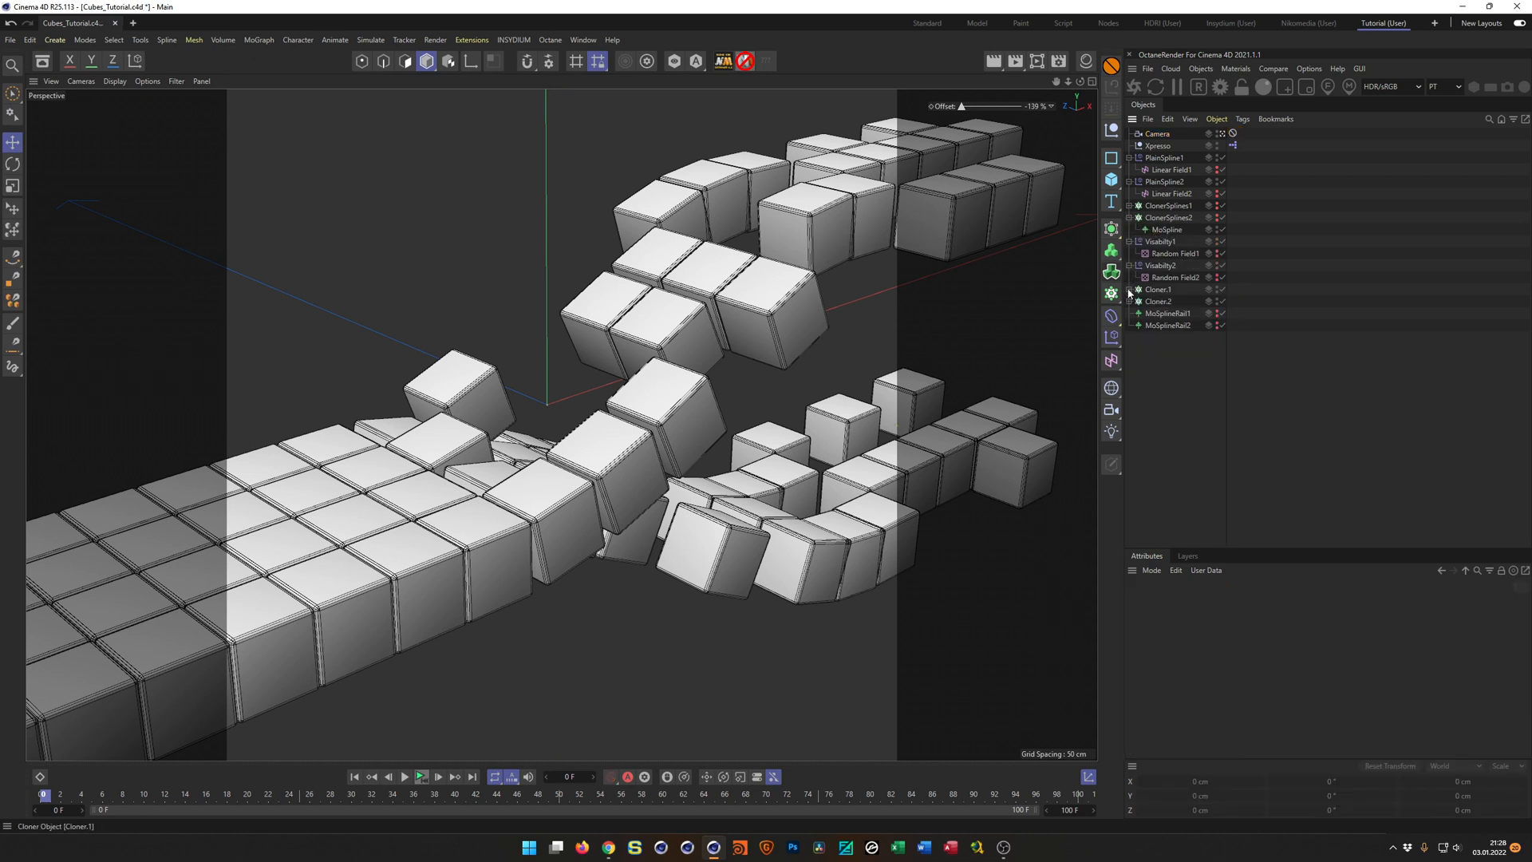
pyautogui.click(1129, 242)
pyautogui.click(1128, 253)
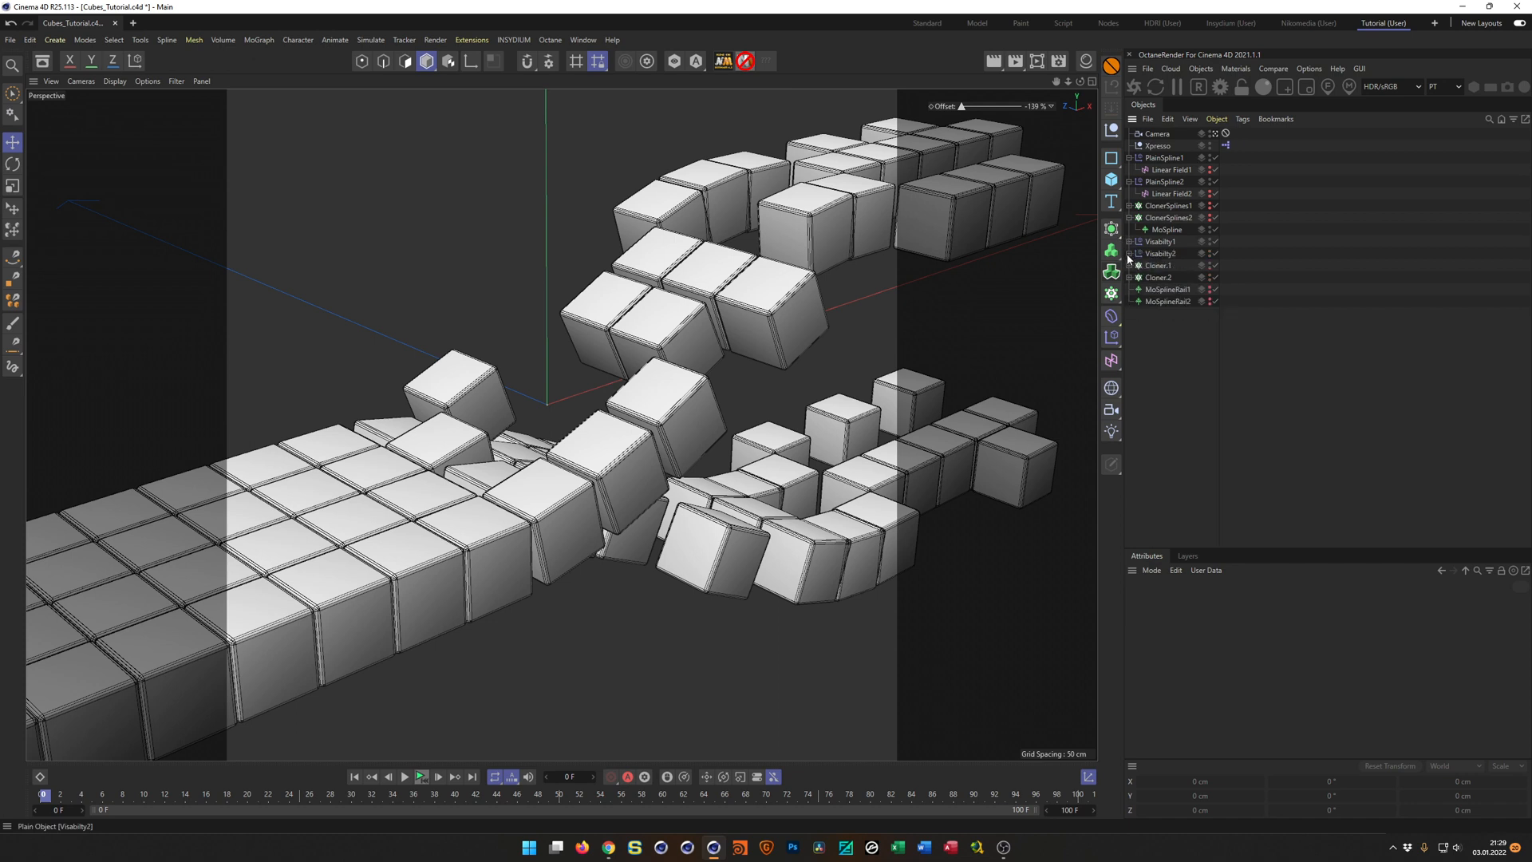
# Copy the MoSpline out of ClonerSplines2 to the end of the hierarchy, rename it FloorMoSpline and save the scene.
pyautogui.keyDown('ctrl'); pyautogui.moveTo(1166, 230); pyautogui.dragTo(1161, 377); pyautogui.keyUp('ctrl')
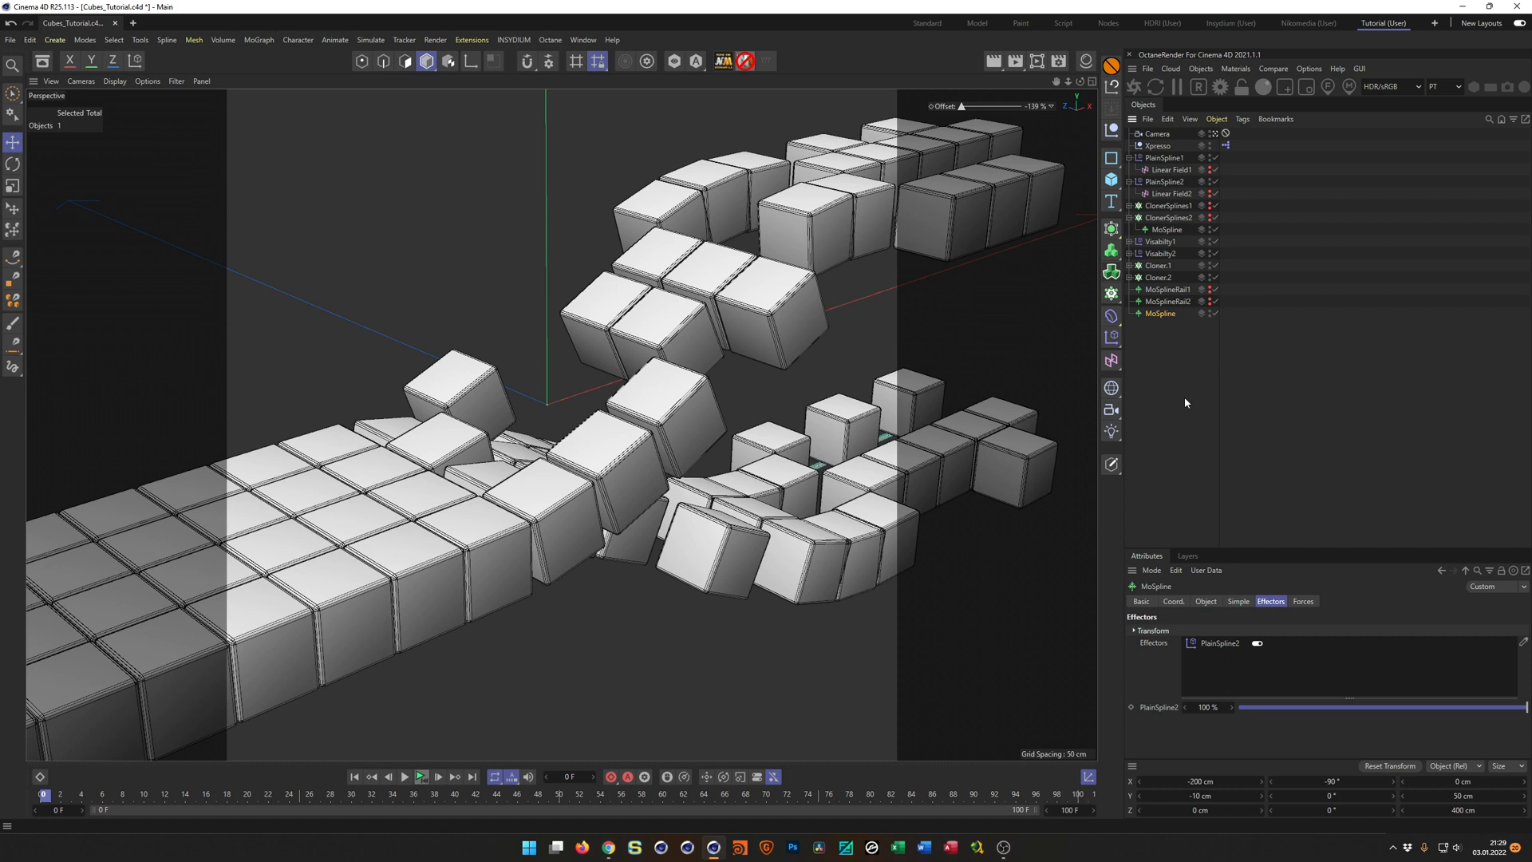
pyautogui.doubleClick(1165, 315)
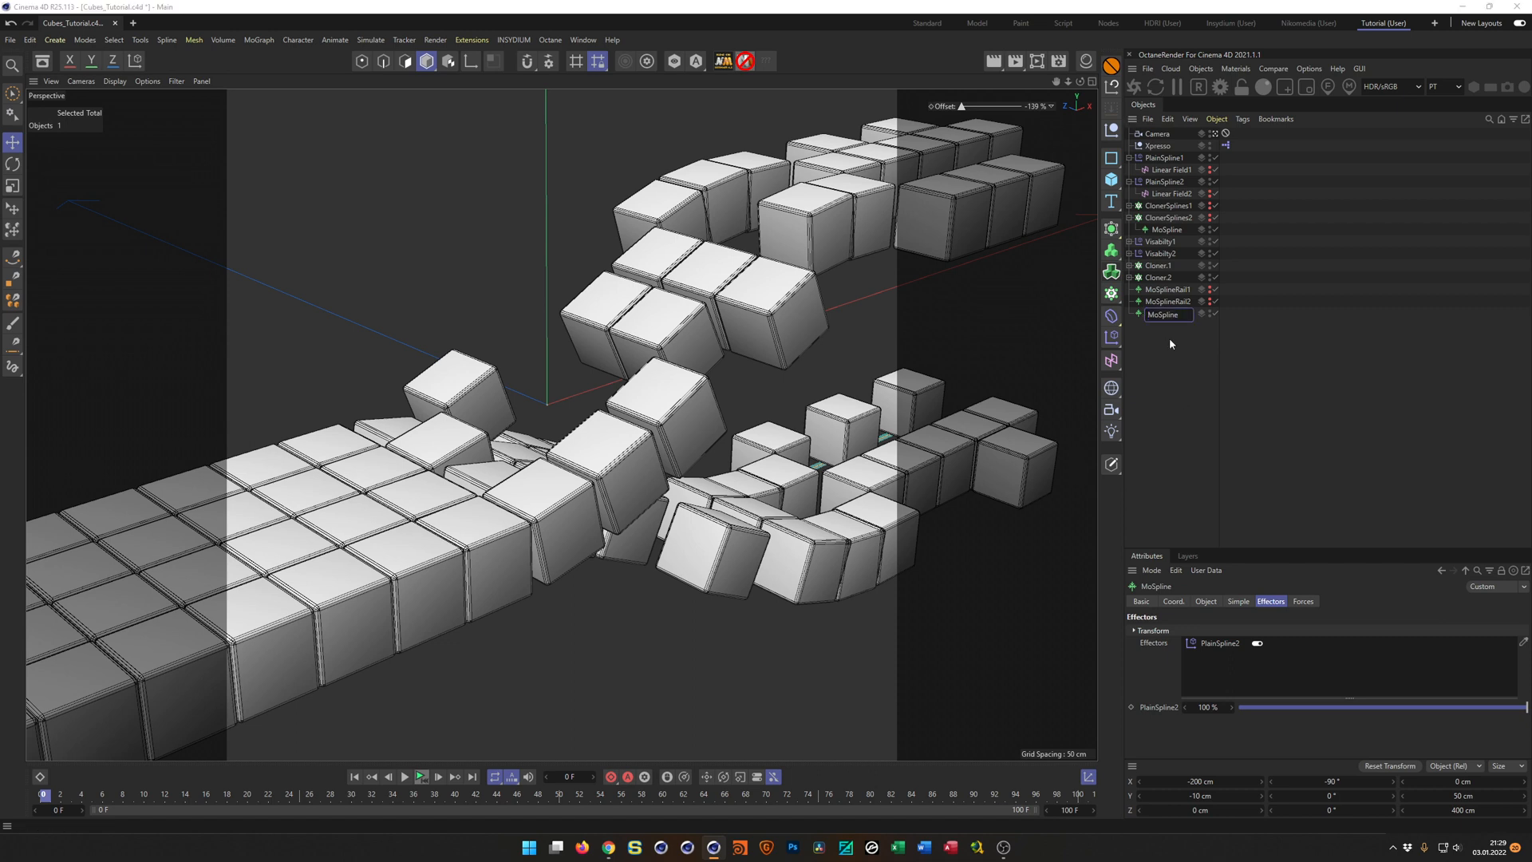
pyautogui.write('Floor')
pyautogui.press('Return')
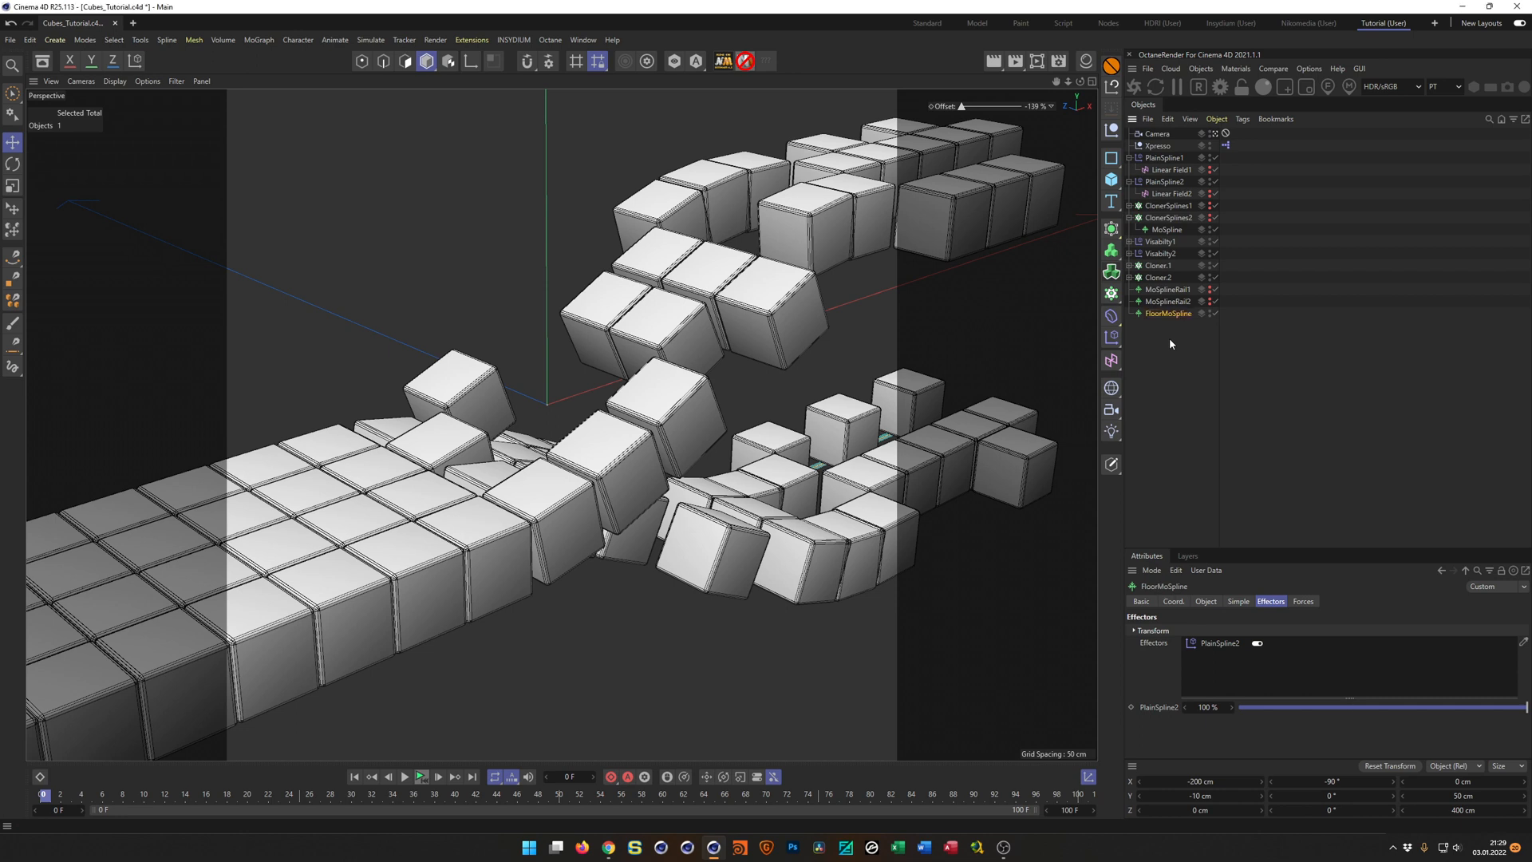
pyautogui.hotkey('ctrl', 's')
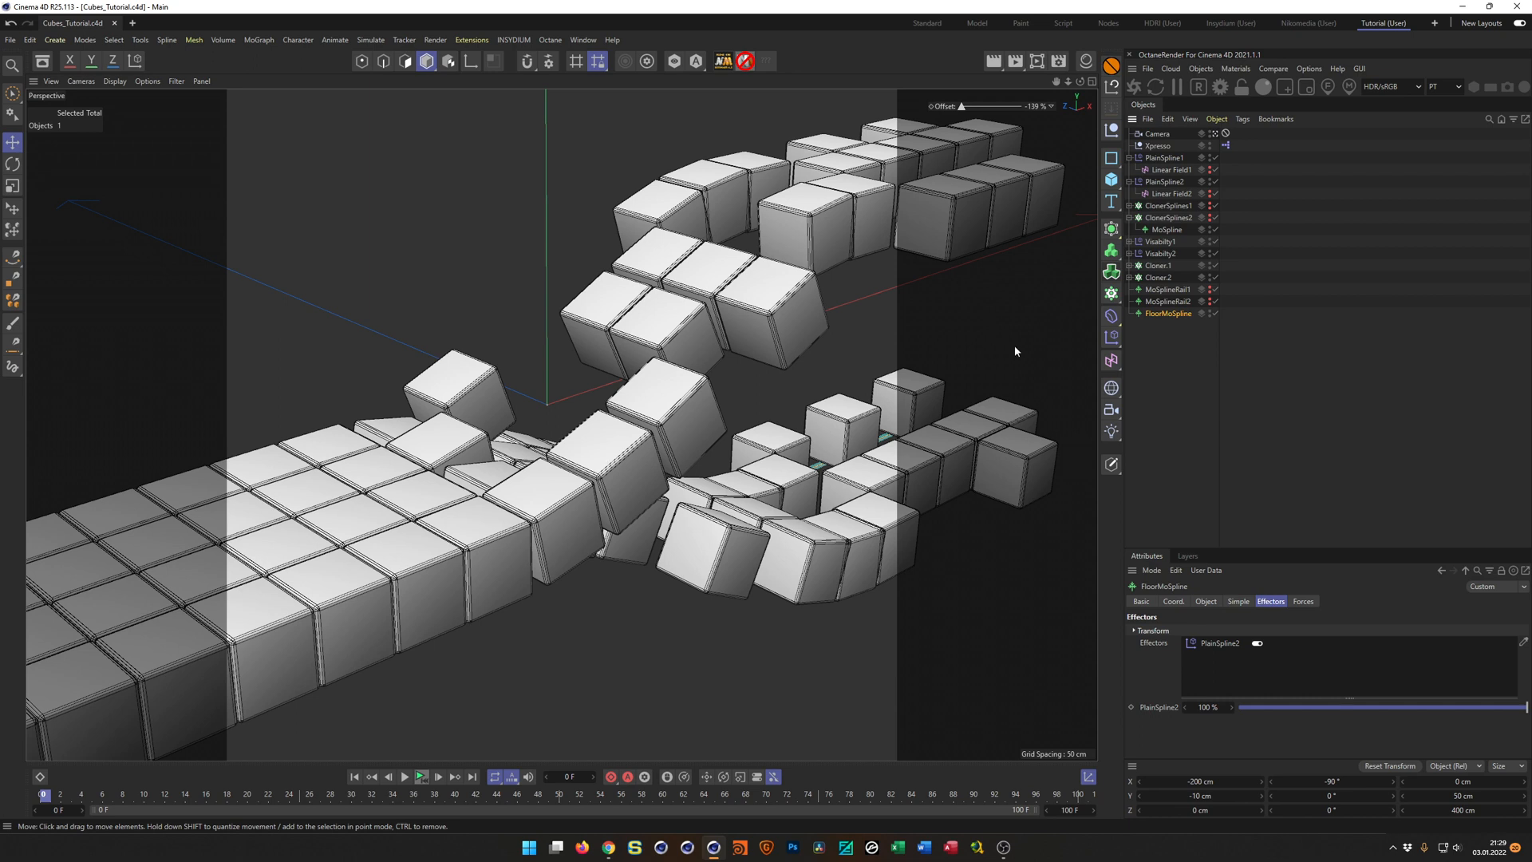
# Add a new MoSpline object and place it directly above FloorMoSpline in the hierarchy.
pyautogui.click(1161, 318)
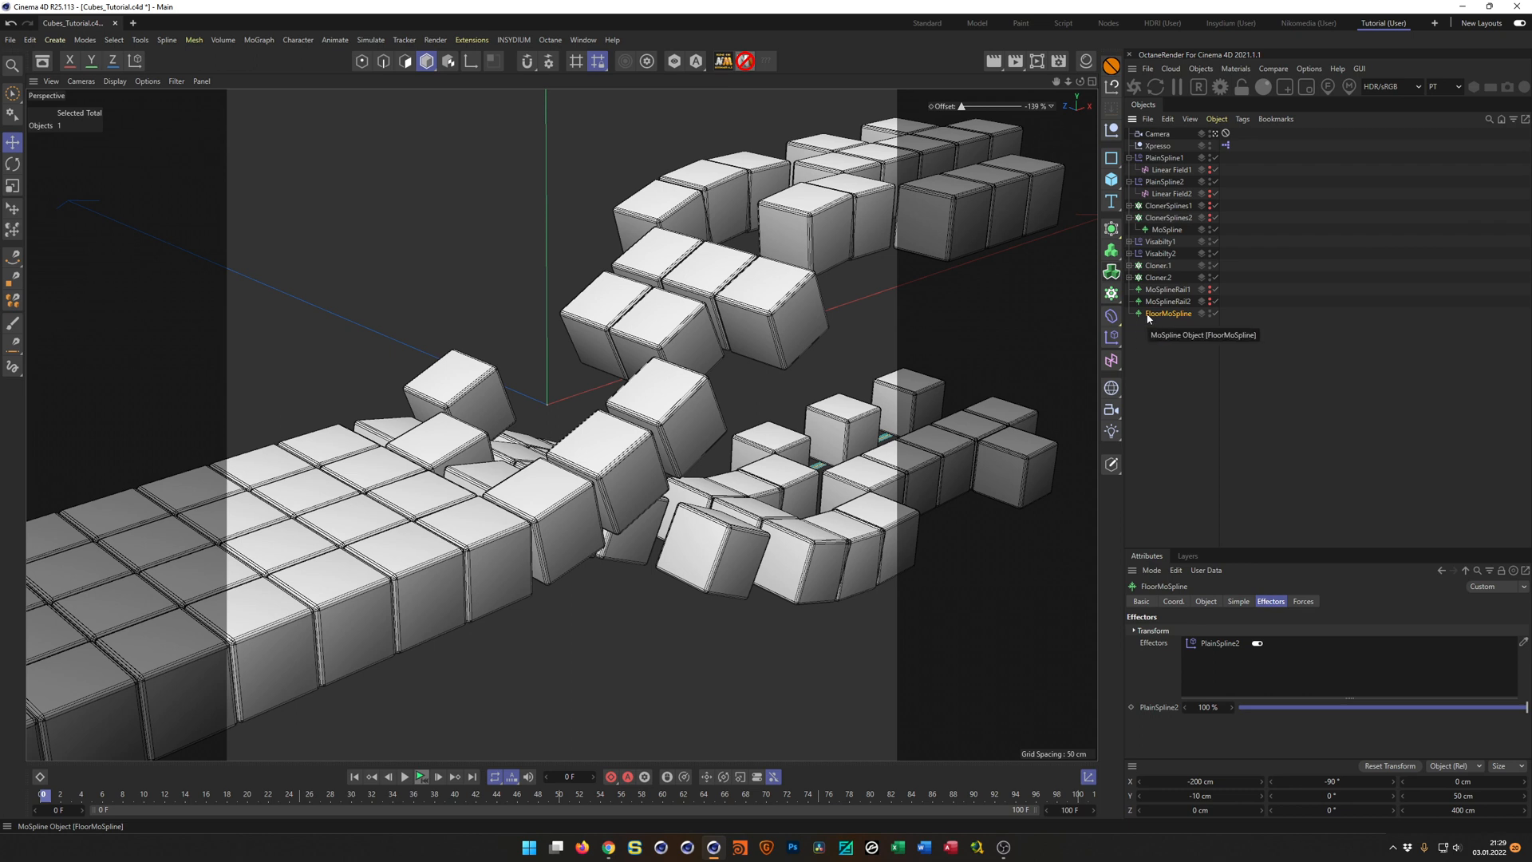
pyautogui.click(1112, 293)
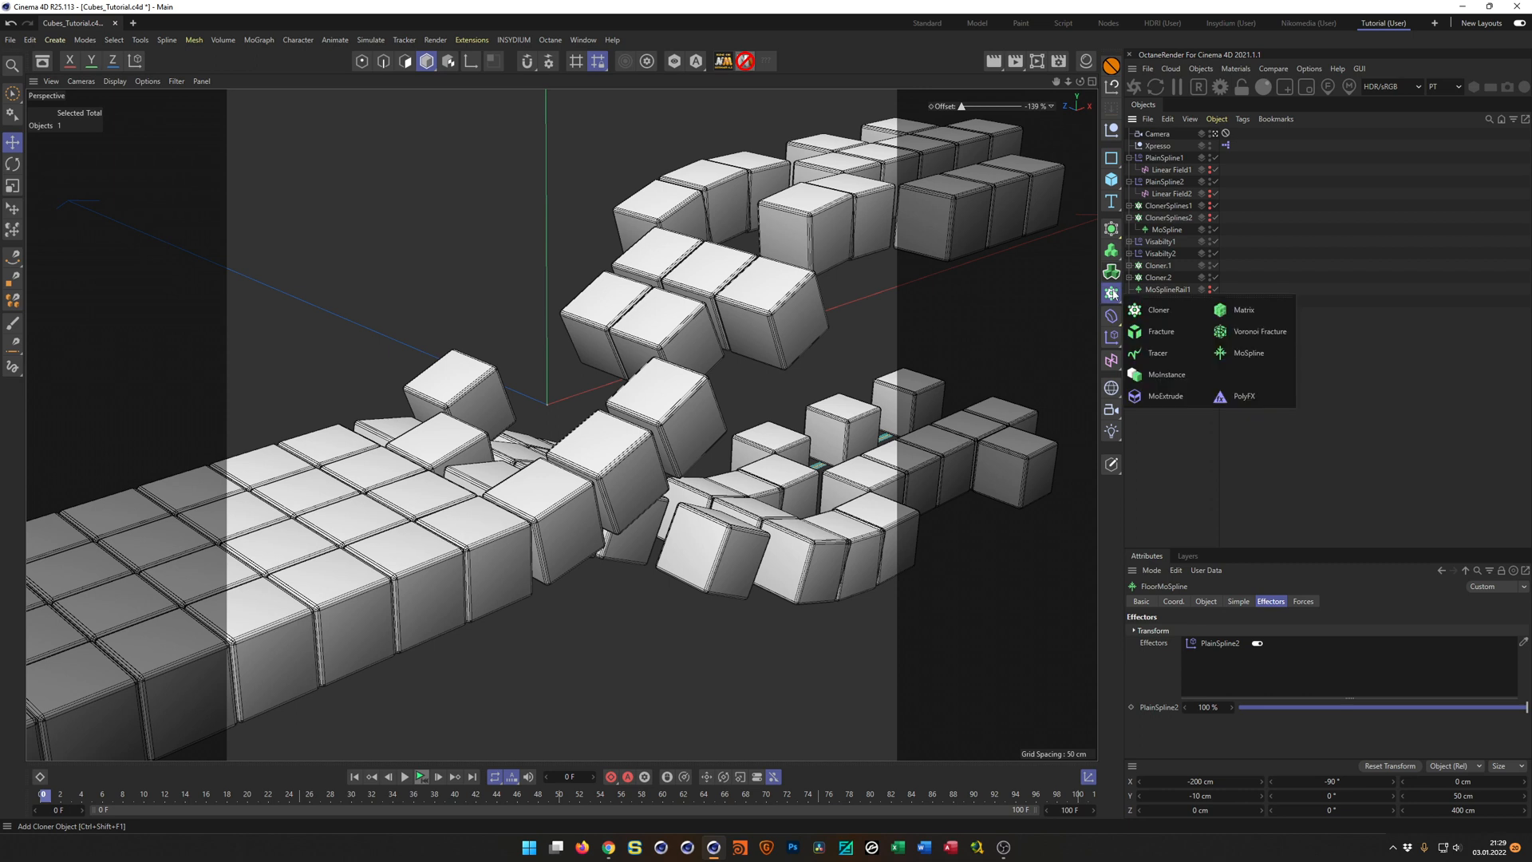
pyautogui.click(1246, 353)
pyautogui.moveTo(1171, 259); pyautogui.dragTo(1167, 318)
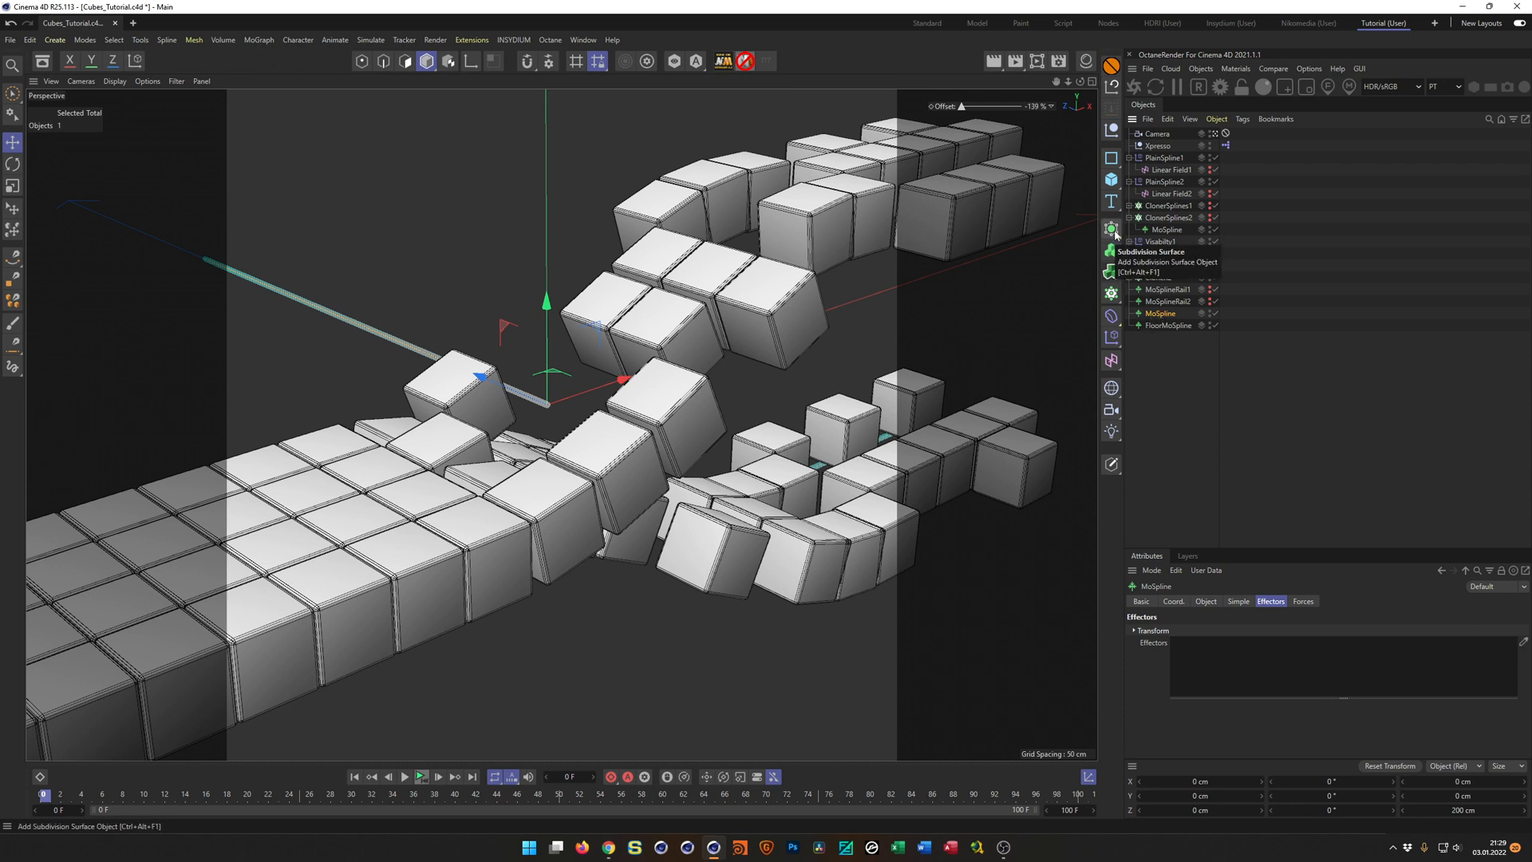
# Add a Sweep generator and nest the new MoSpline above FloorMoSpline inside it.
pyautogui.click(1118, 235)
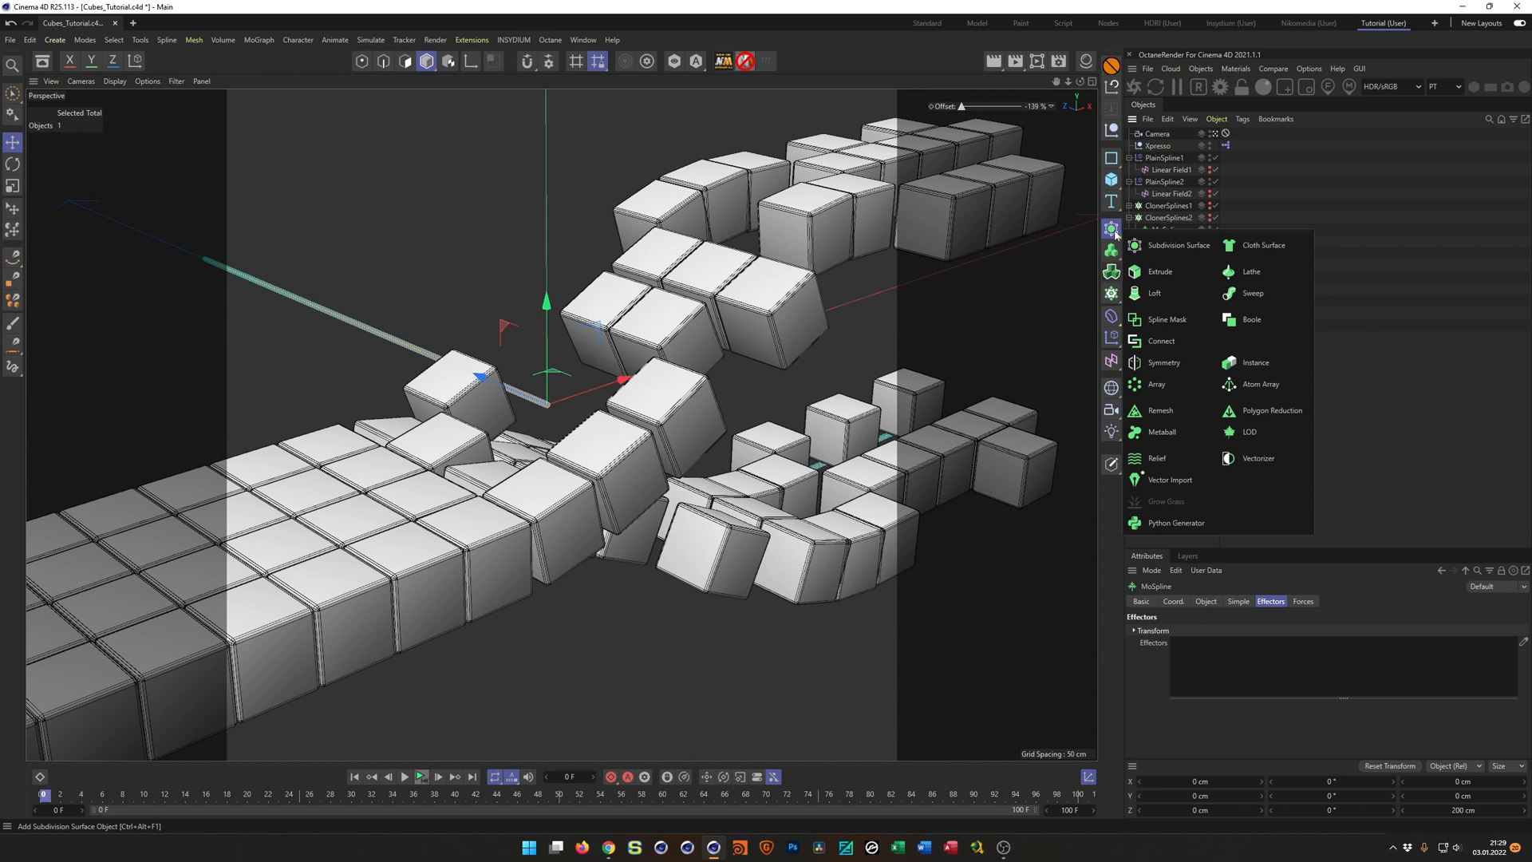
pyautogui.click(1242, 296)
pyautogui.moveTo(1168, 338); pyautogui.dragTo(1168, 337)
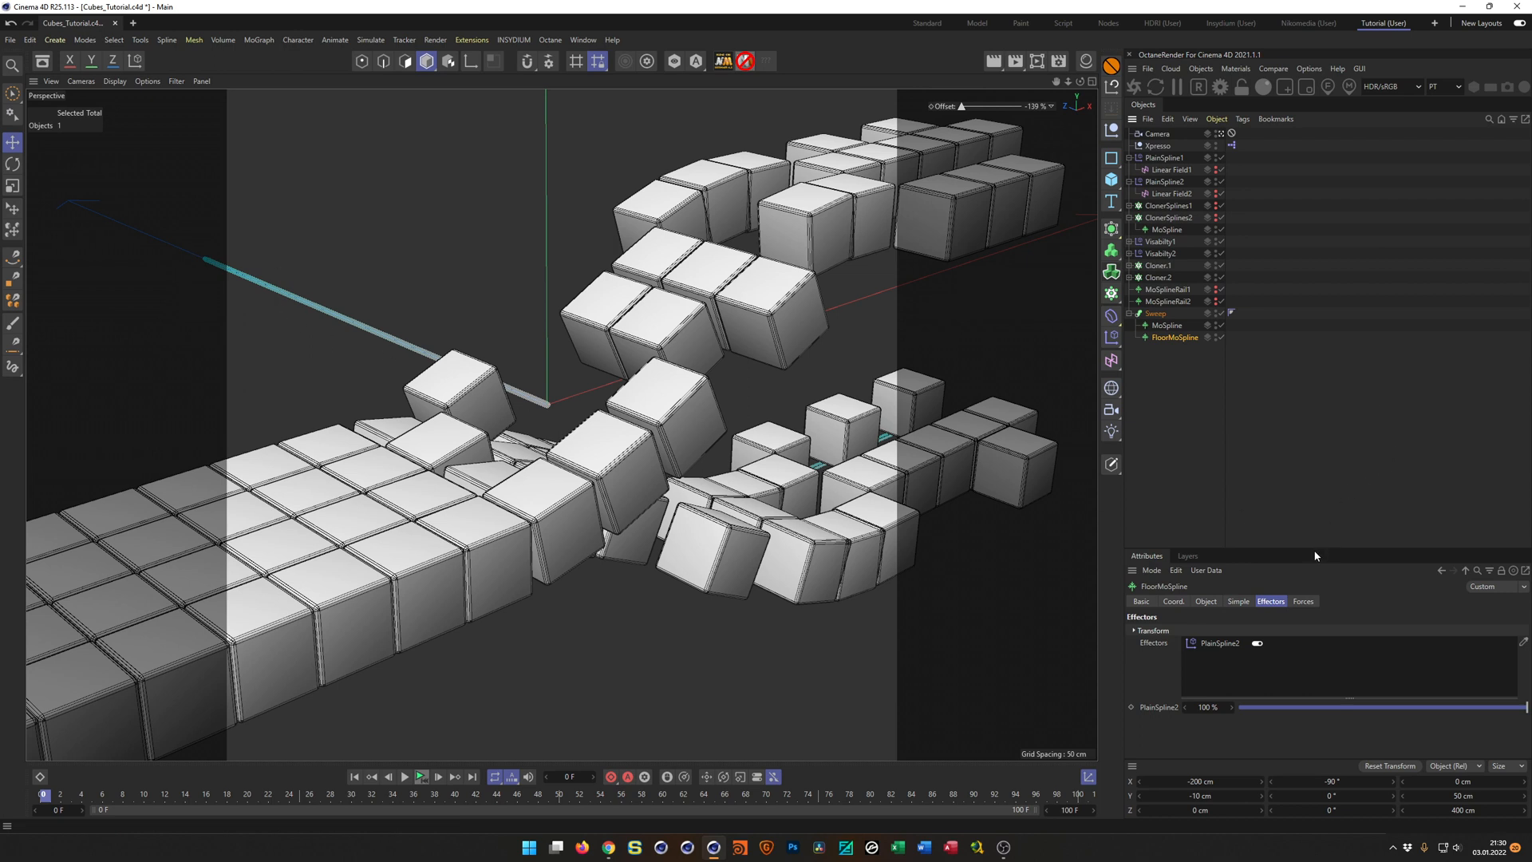
# Enlarge the attributes area, then set FloorMoSpline's Width to about 68.181 cm and its Steps to 63.
pyautogui.moveTo(1306, 549); pyautogui.dragTo(1316, 378)
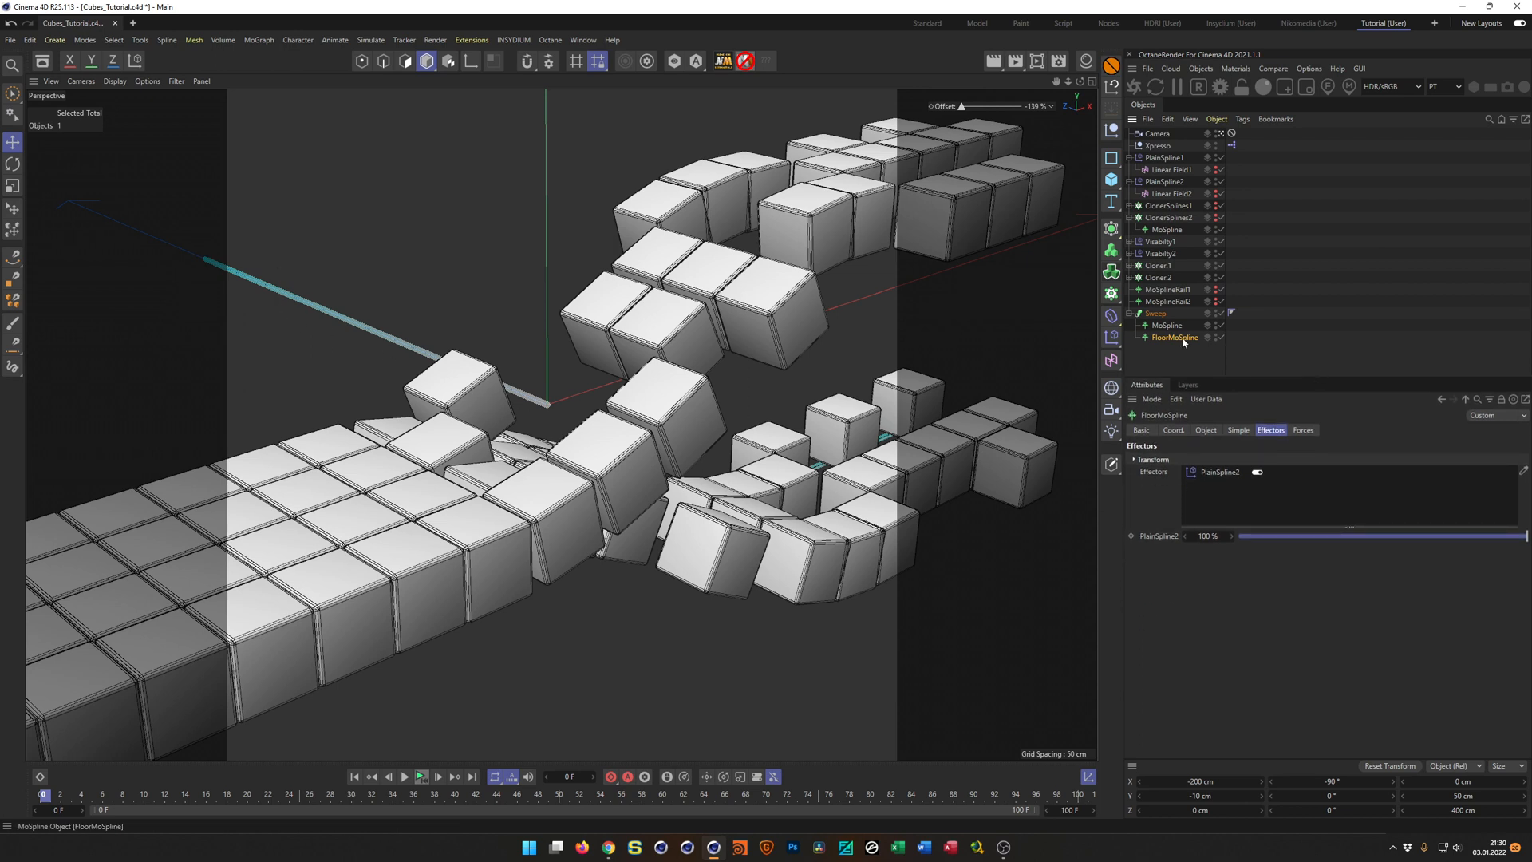
pyautogui.click(1238, 431)
pyautogui.moveTo(1235, 599); pyautogui.dragTo(1435, 608)
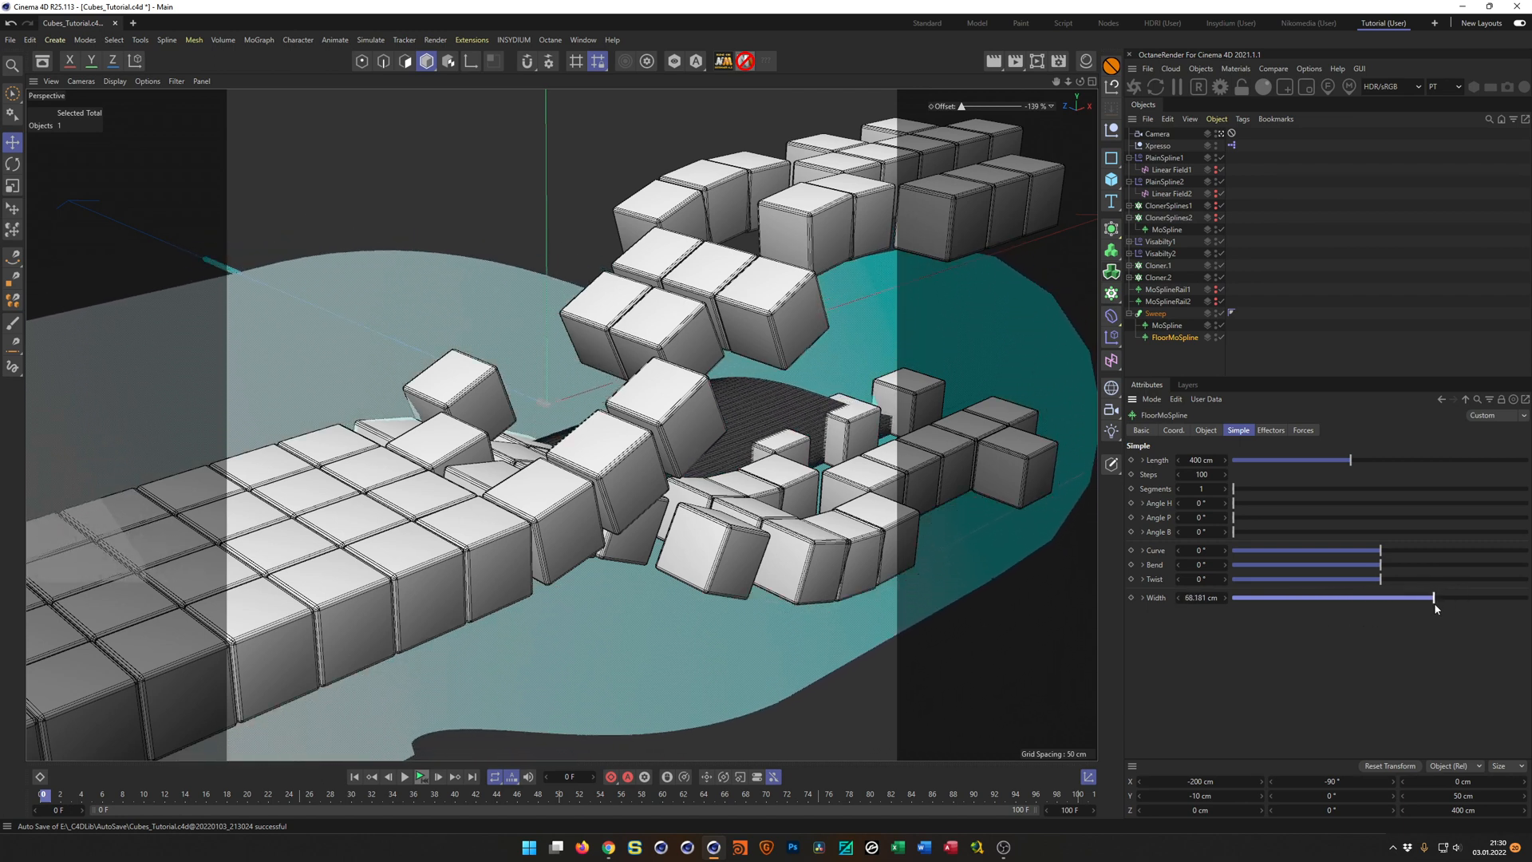
pyautogui.doubleClick(1207, 478)
pyautogui.write('2')
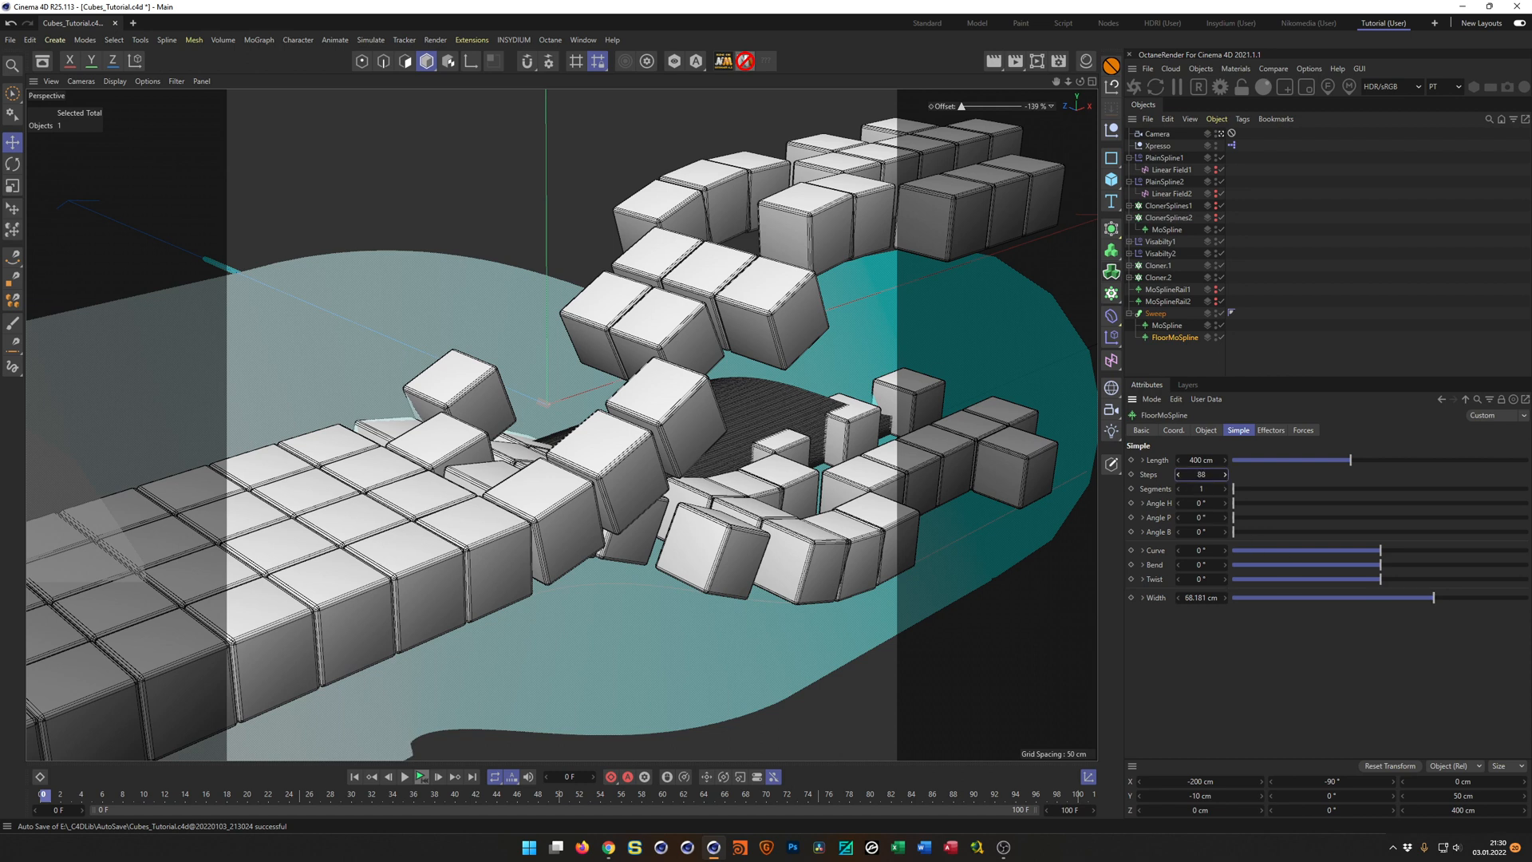
pyautogui.press('Return')
pyautogui.moveTo(1207, 478); pyautogui.dragTo(1266, 478)
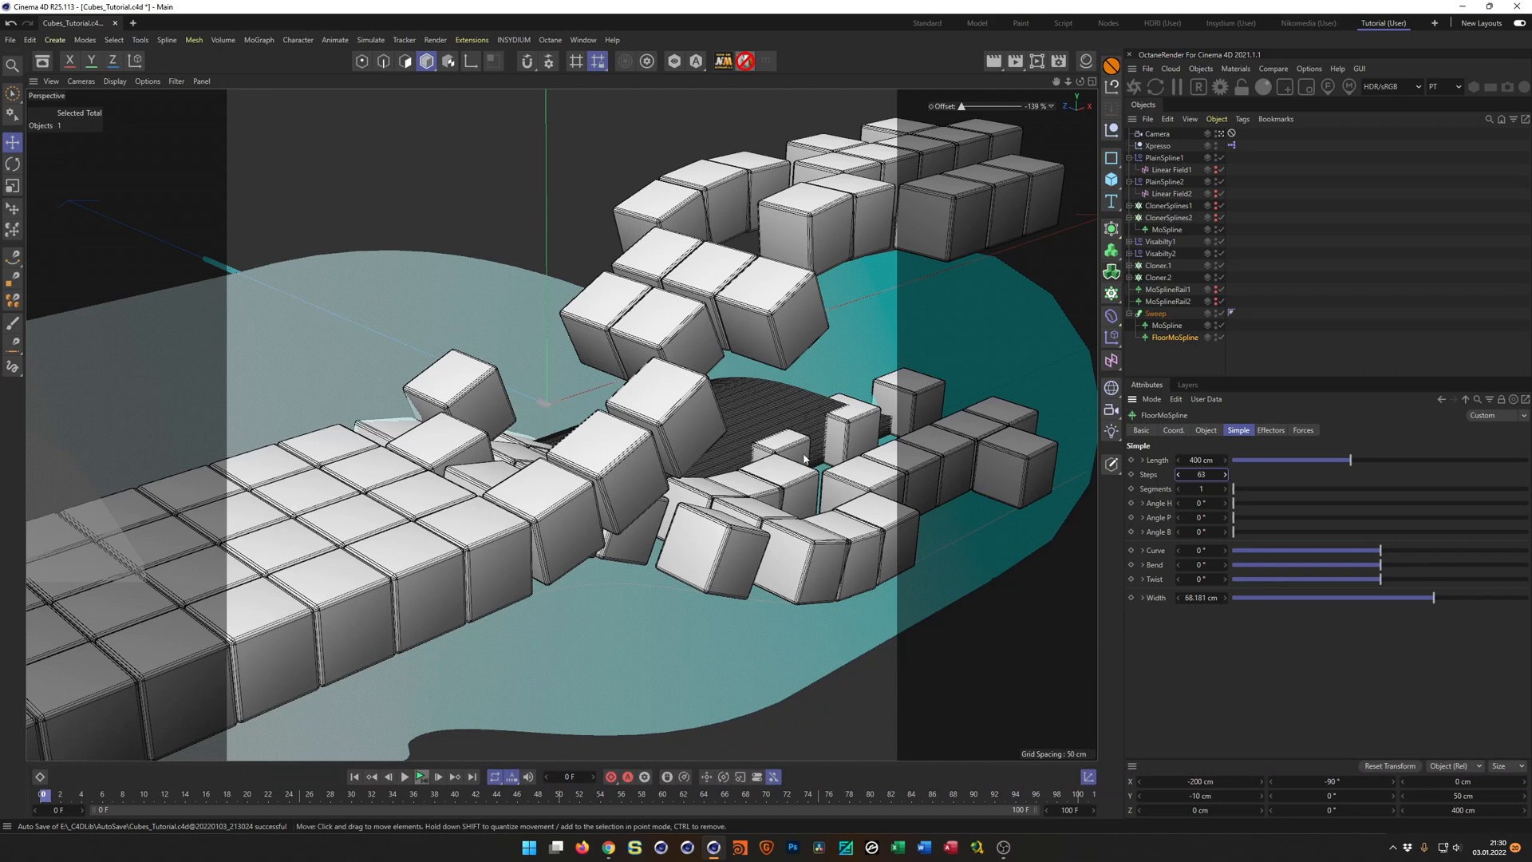
# Leave the scene camera's view and set FloorMoSpline's Display Mode to Line.
pyautogui.click(1222, 134)
pyautogui.scroll(-5, 564, 530)
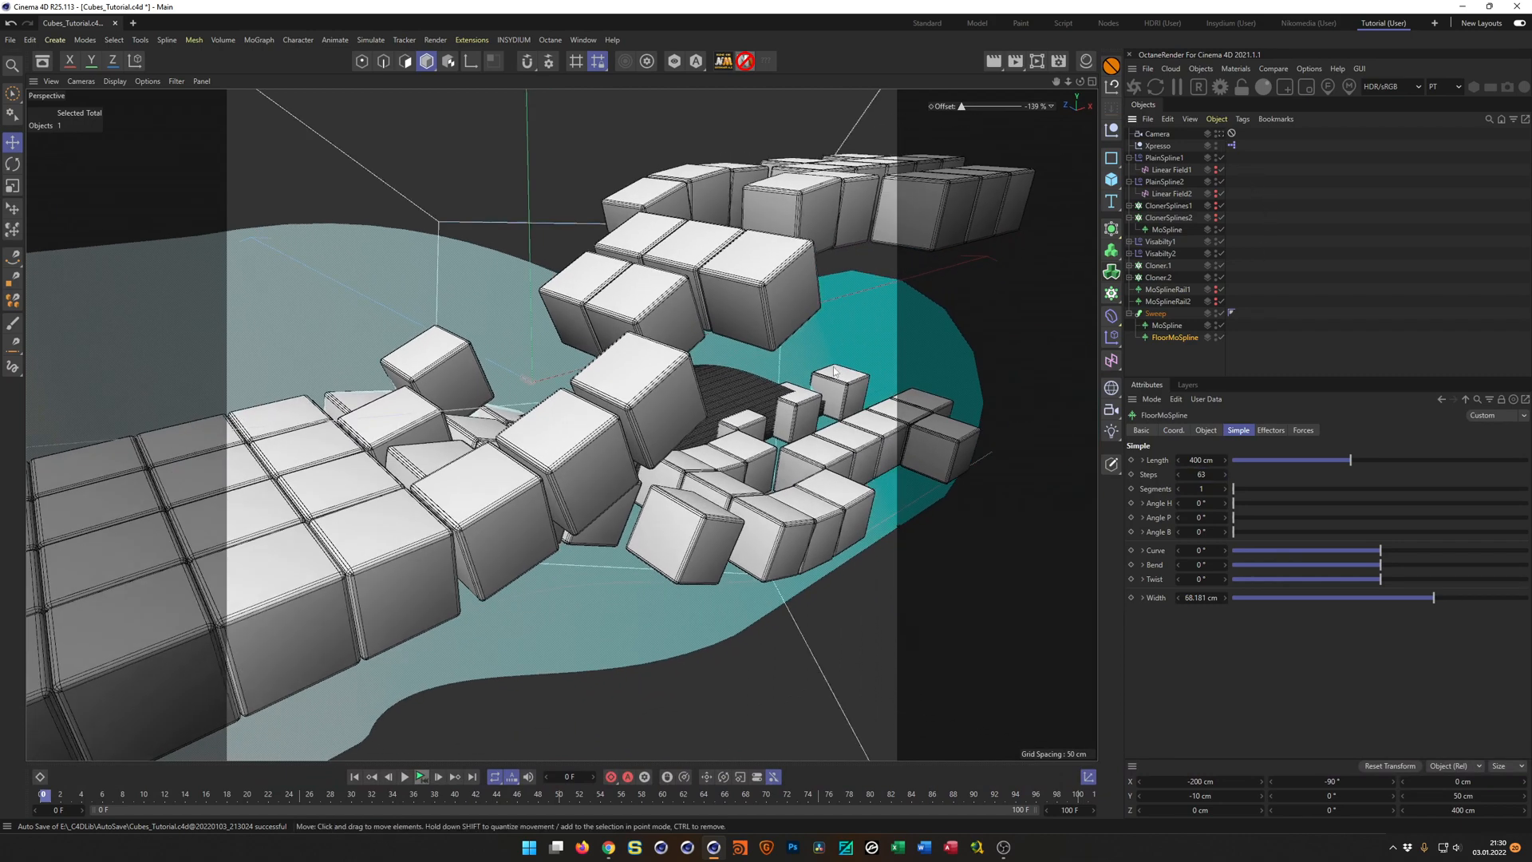
pyautogui.keyDown('alt'); pyautogui.moveTo(667, 425); pyautogui.dragTo(718, 406); pyautogui.keyUp('alt')
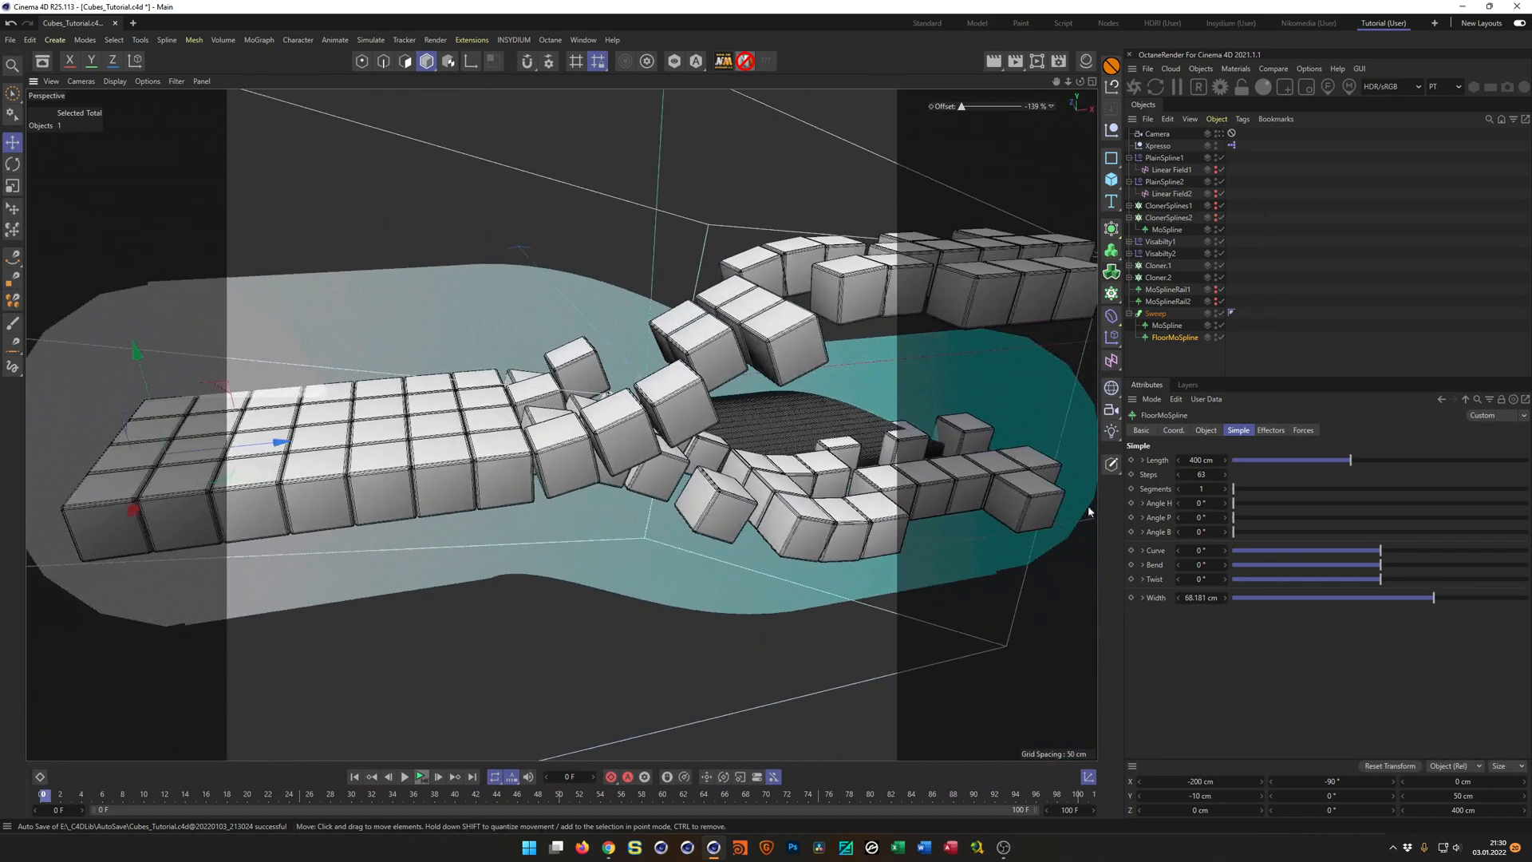
pyautogui.click(1206, 430)
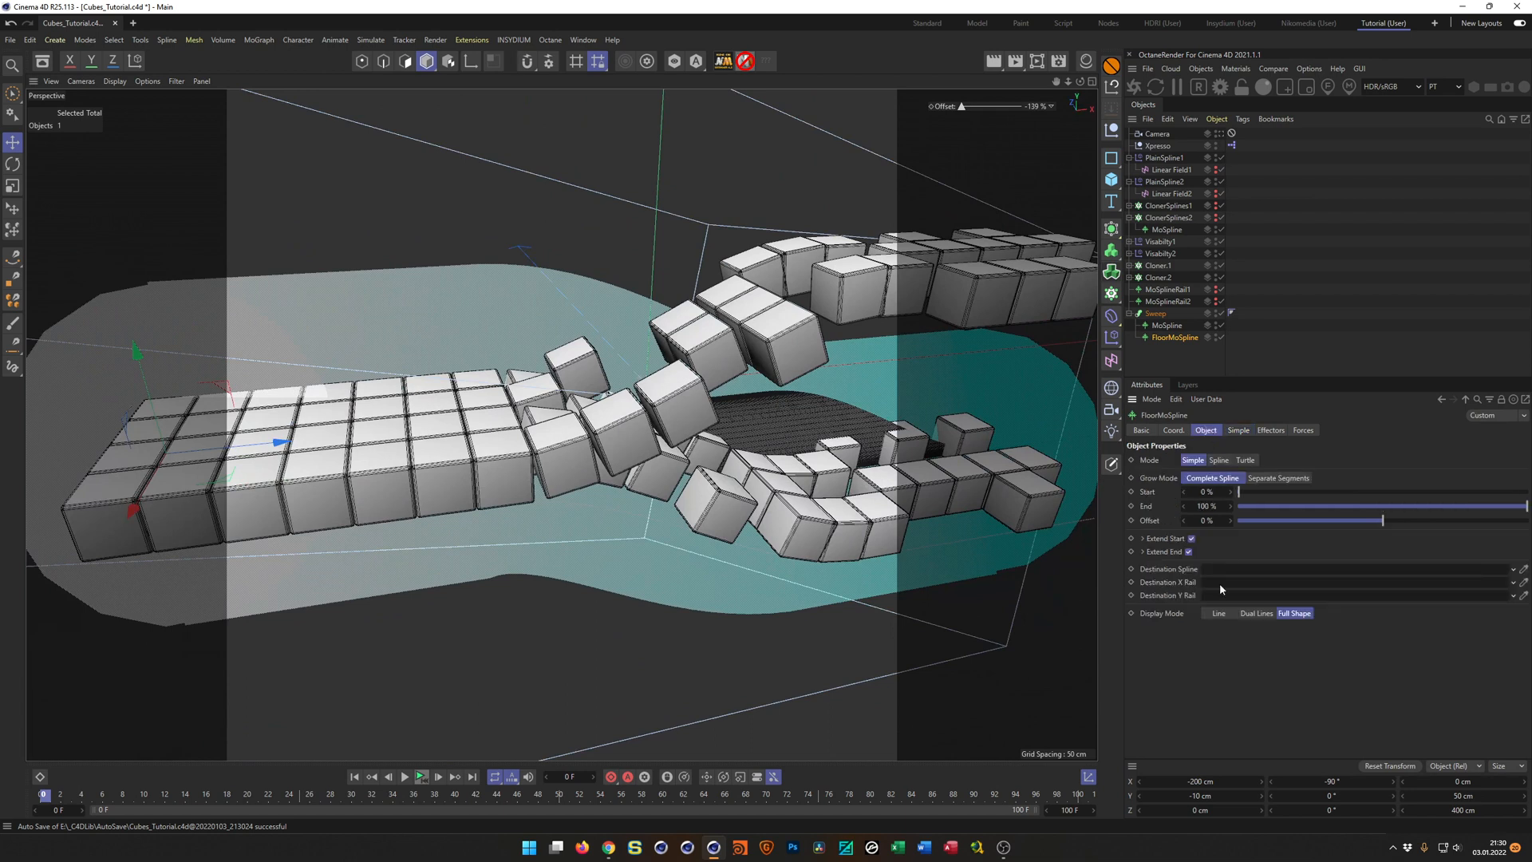
pyautogui.click(1219, 613)
pyautogui.keyDown('alt'); pyautogui.moveTo(951, 557); pyautogui.dragTo(988, 449); pyautogui.keyUp('alt')
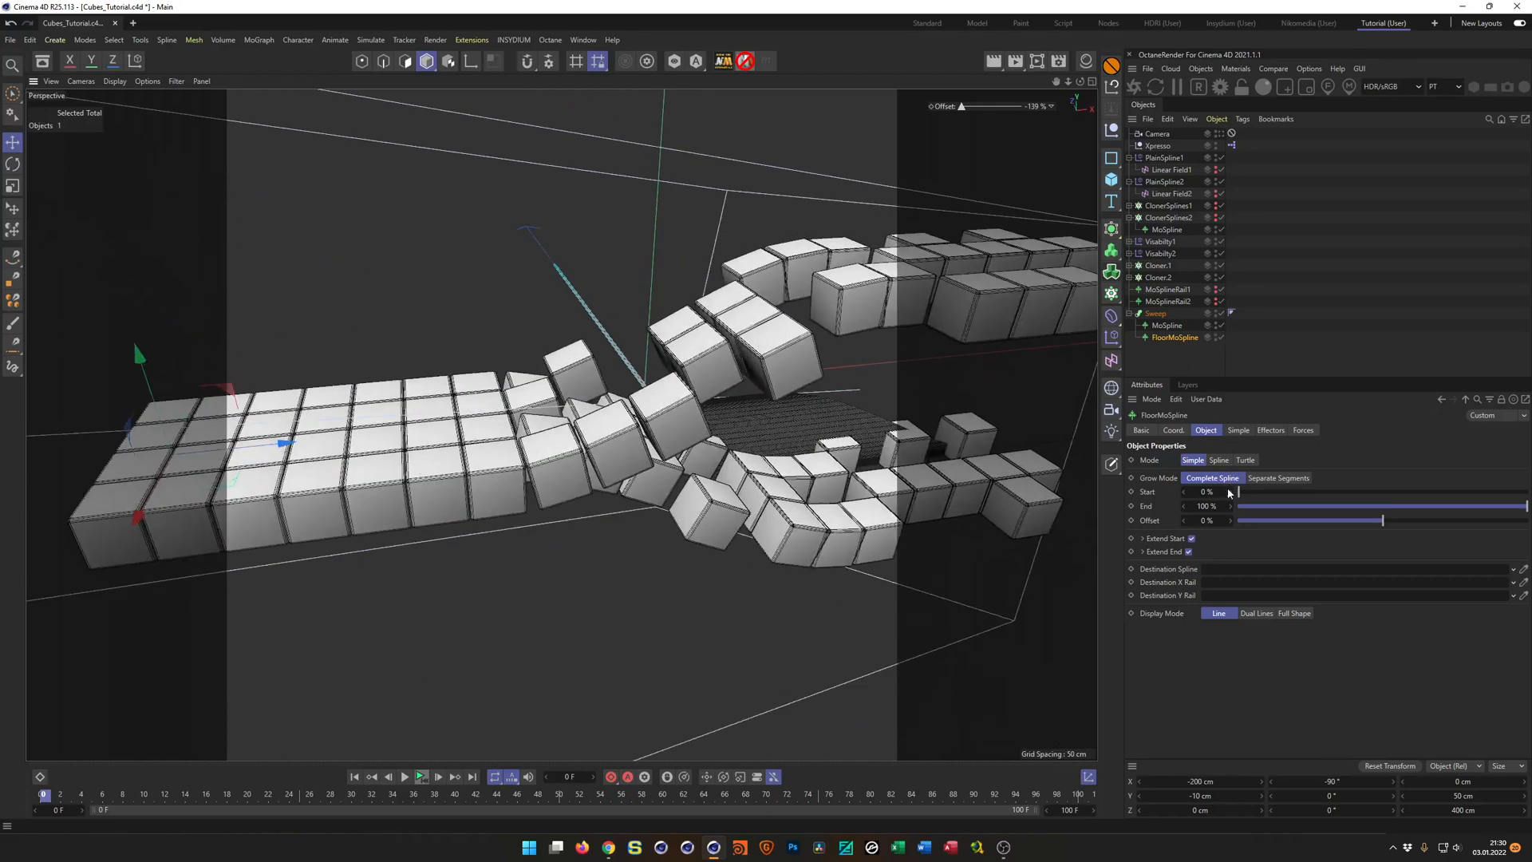
# Examine the Sweep's options, its Scale and Rotation detail curves, and the object settings of its two child splines.
pyautogui.click(1155, 314)
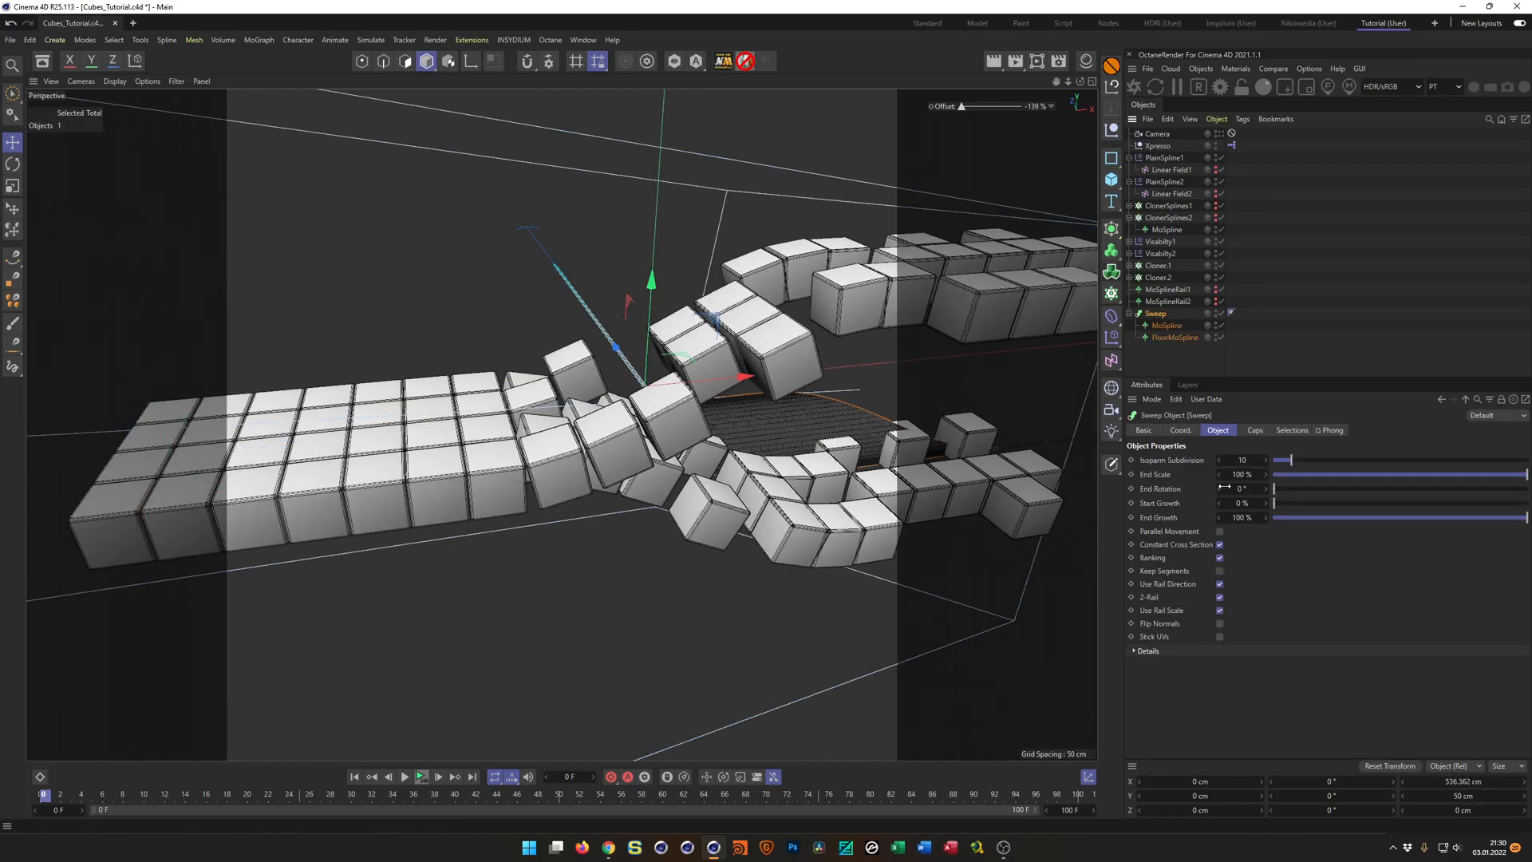
pyautogui.click(1169, 326)
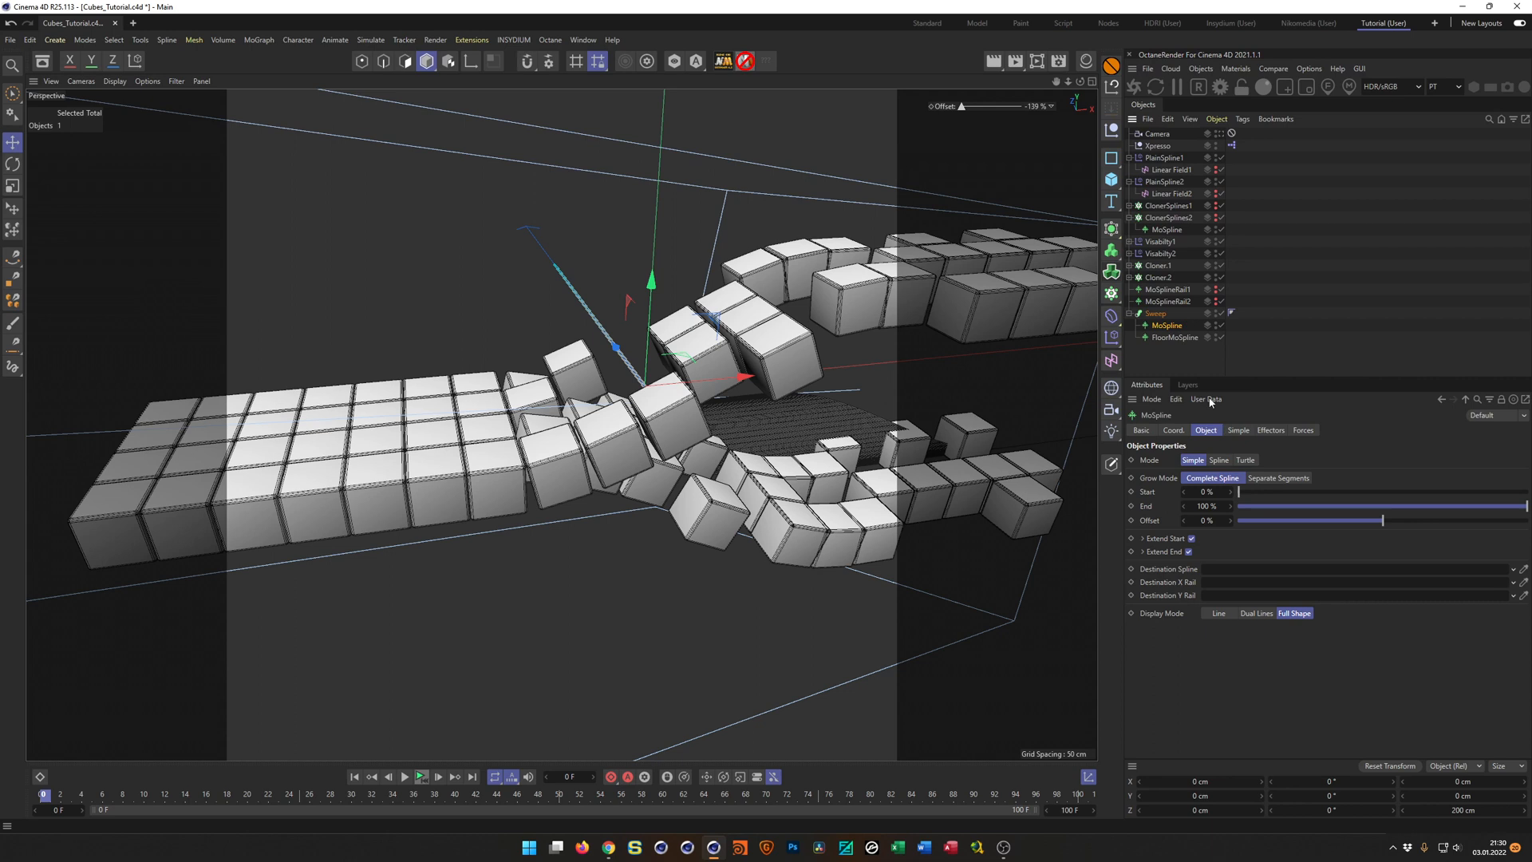
pyautogui.click(1173, 337)
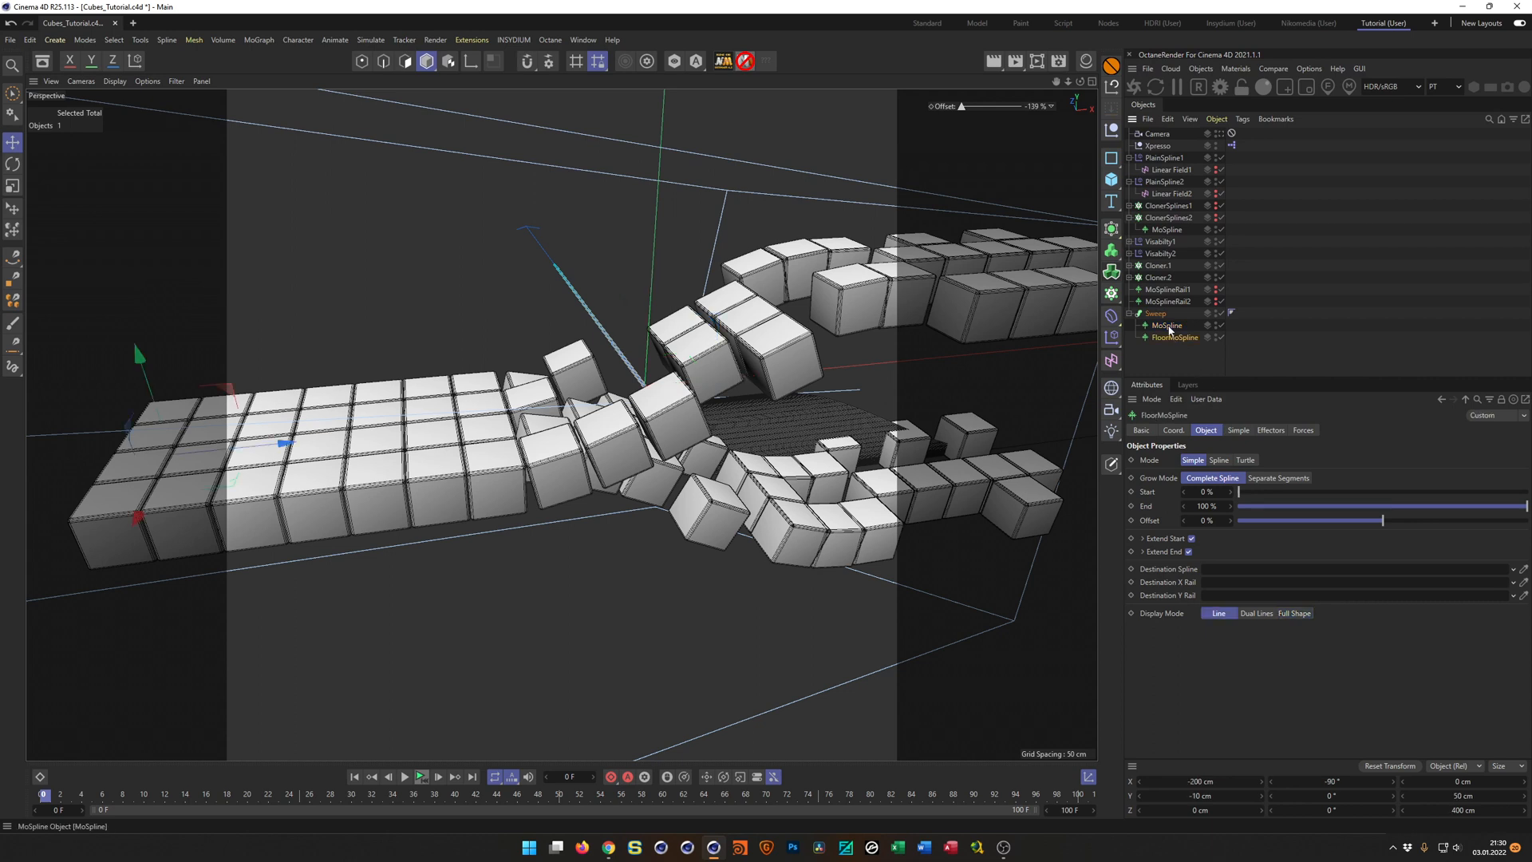
pyautogui.click(1168, 325)
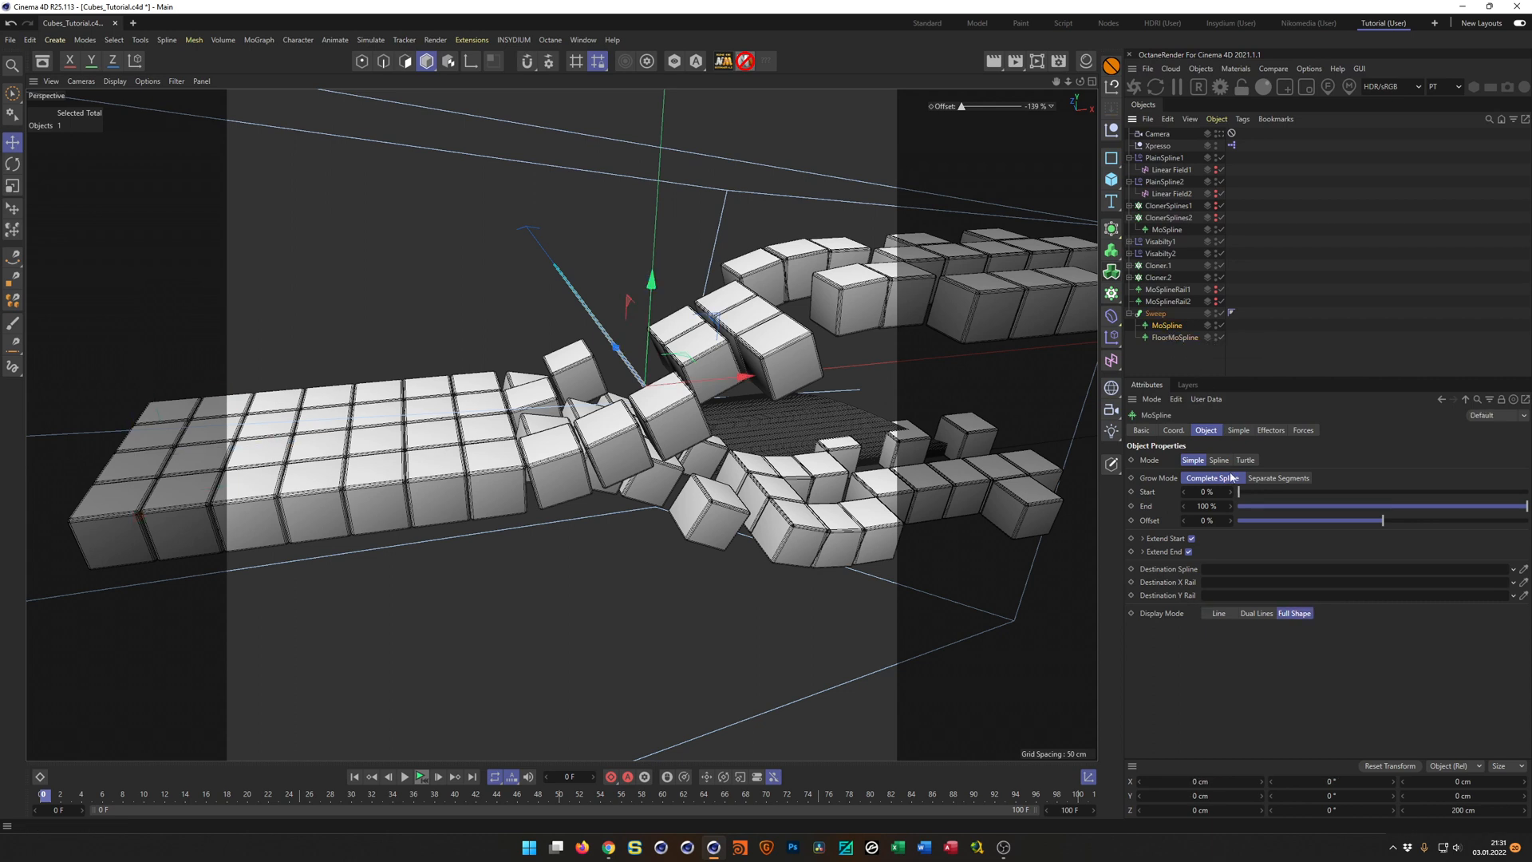
pyautogui.click(1155, 313)
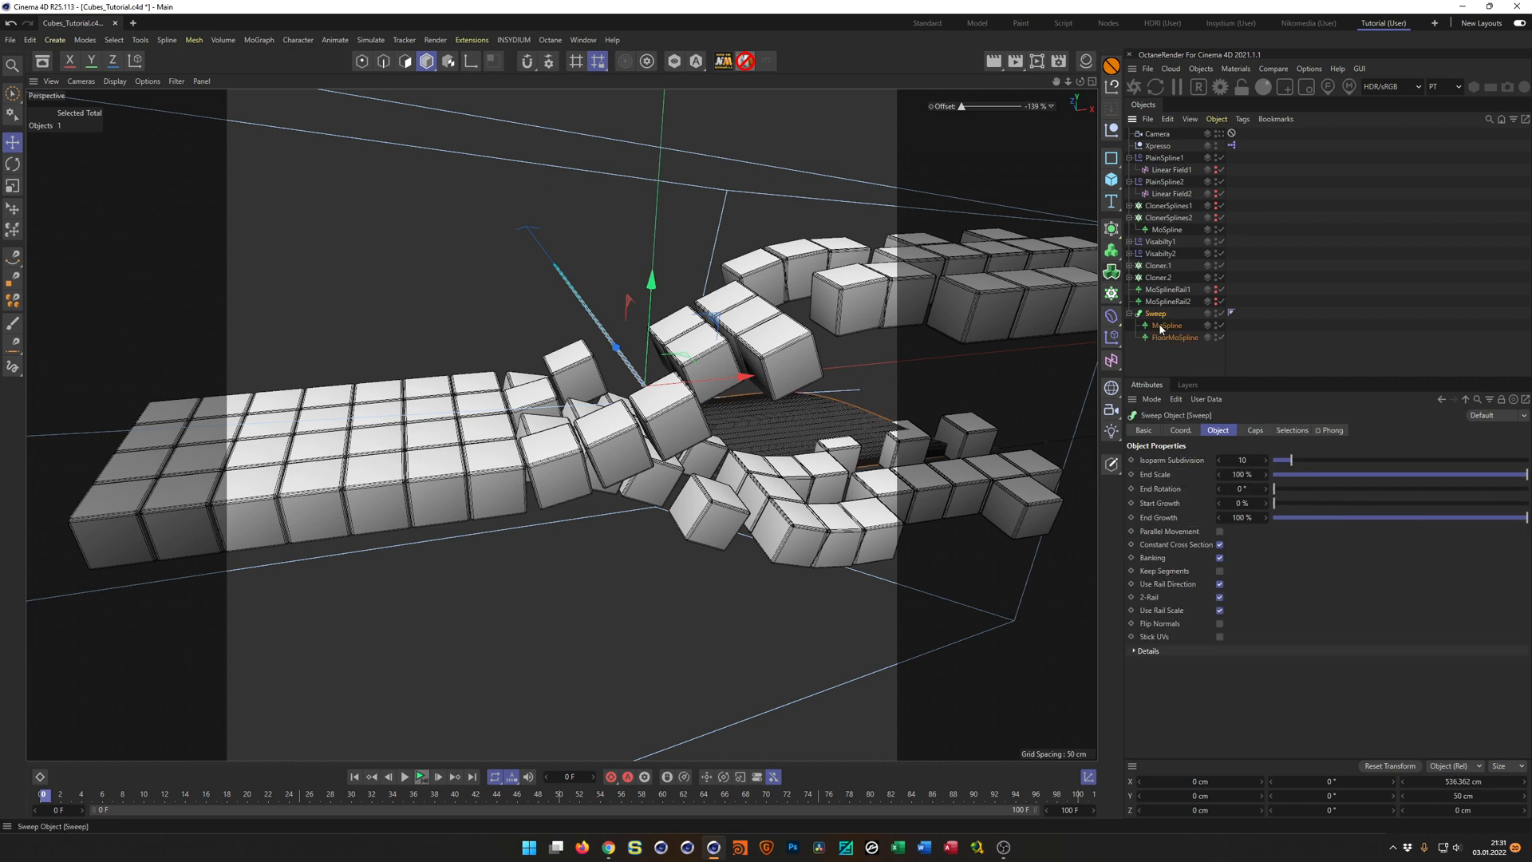
pyautogui.click(1195, 653)
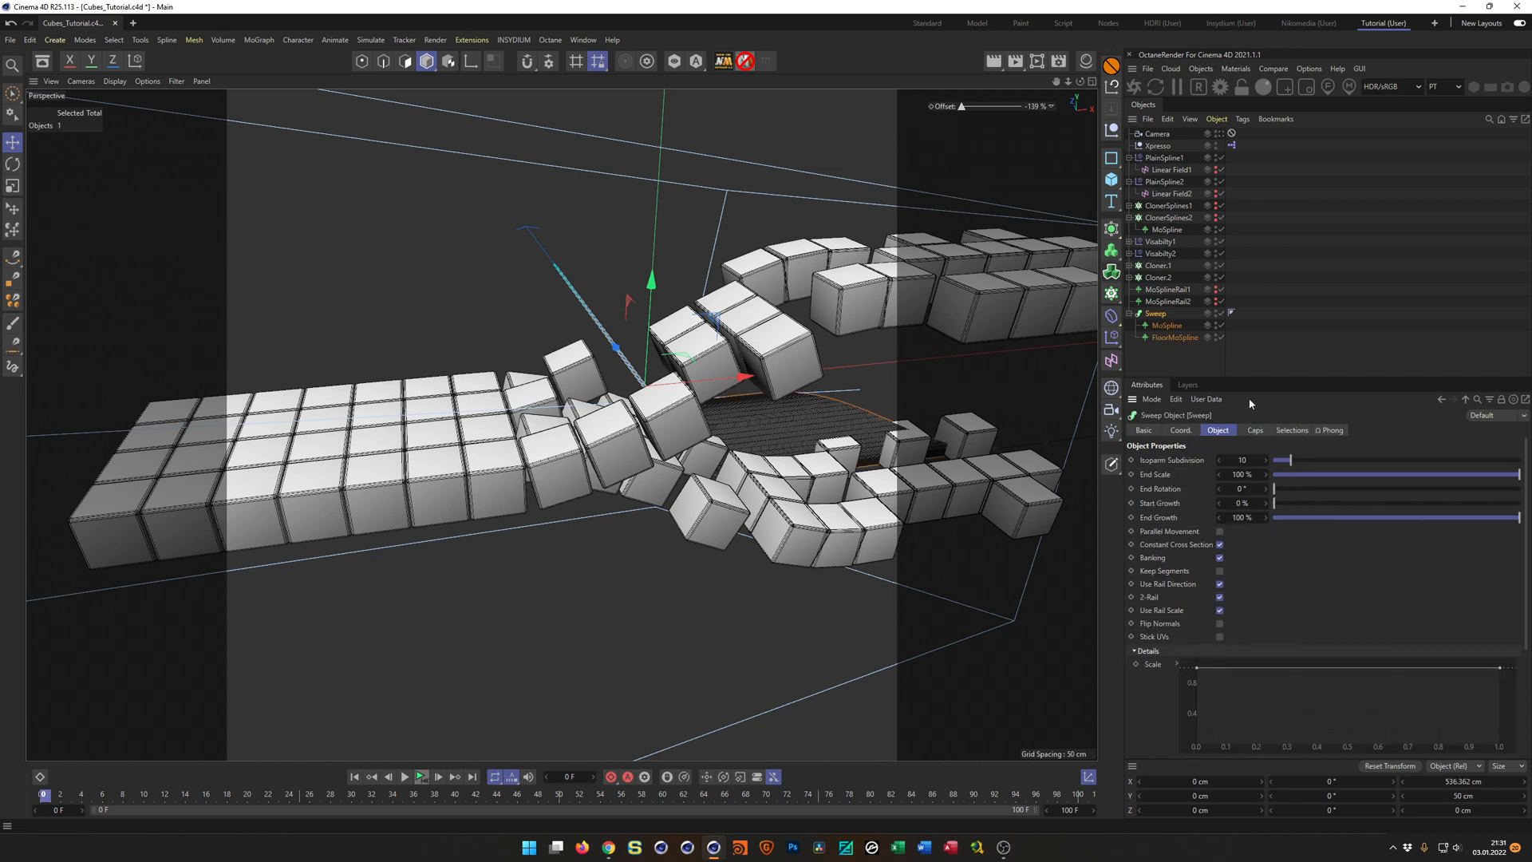
pyautogui.moveTo(1265, 378); pyautogui.dragTo(1290, 231)
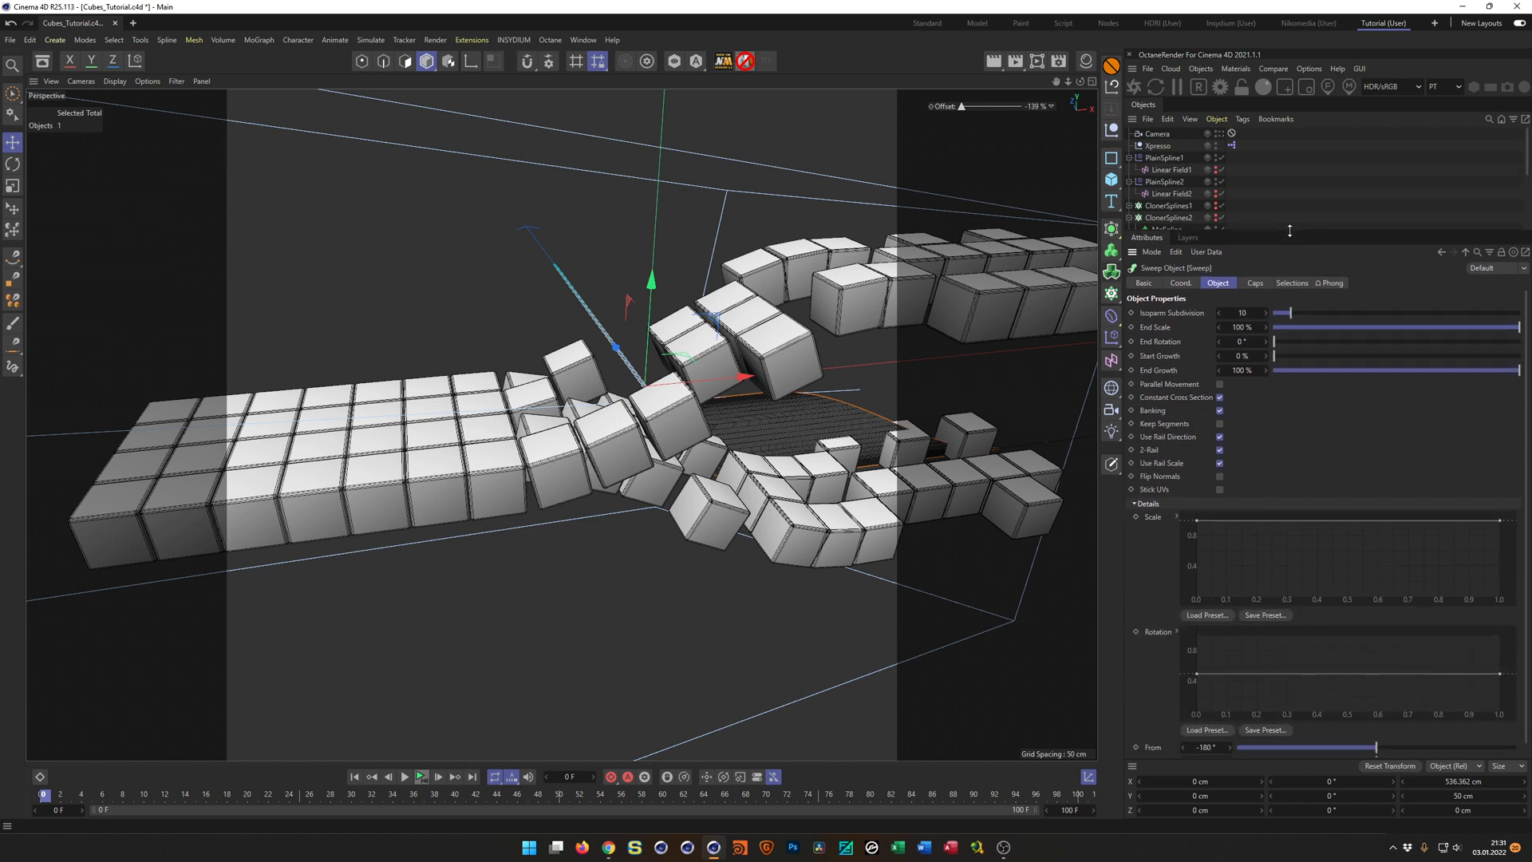
pyautogui.click(1178, 517)
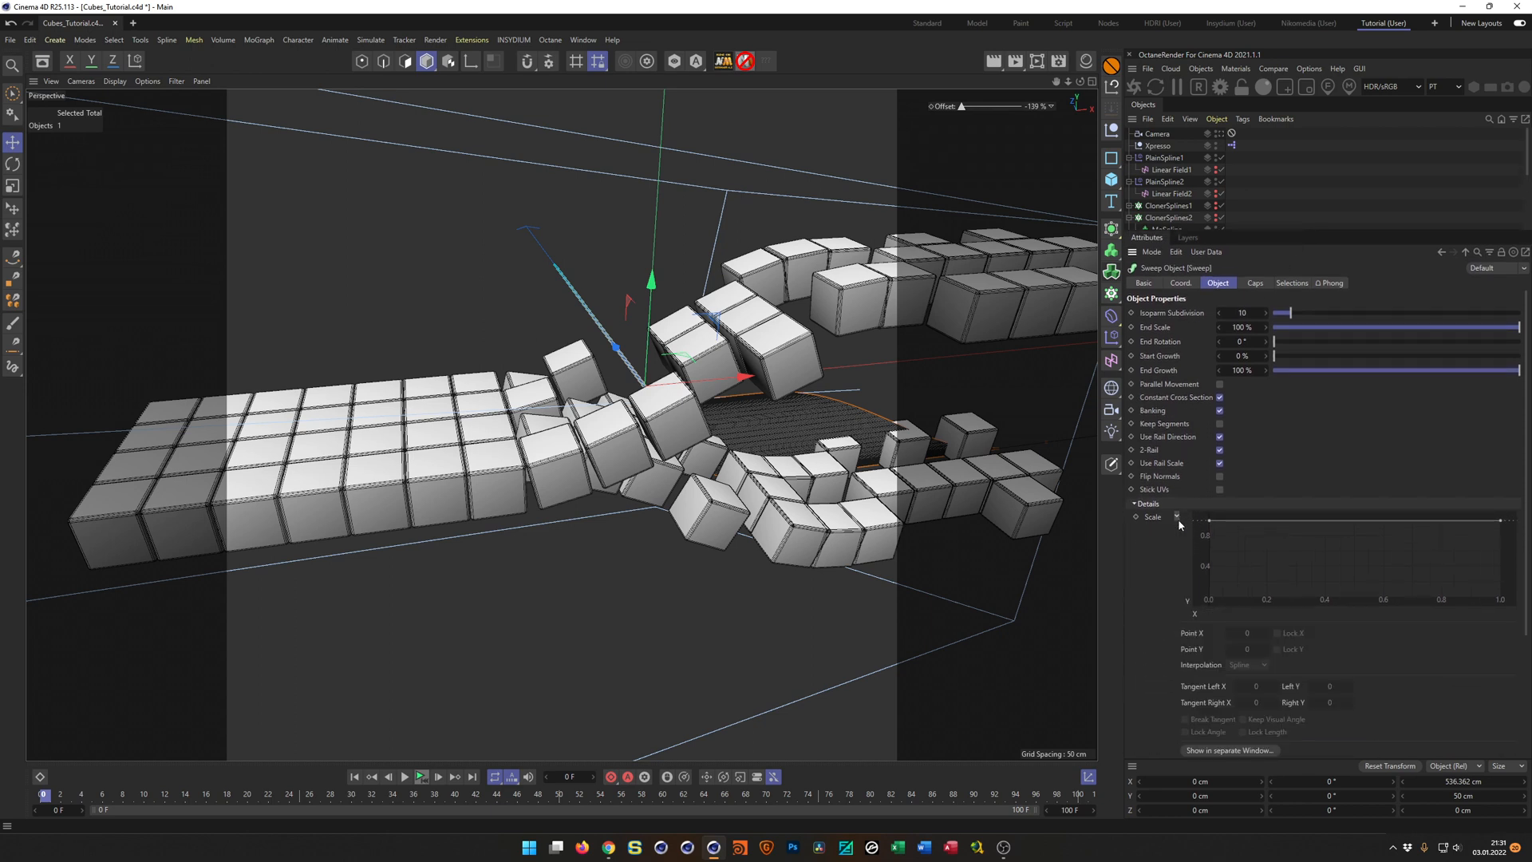
pyautogui.click(1178, 517)
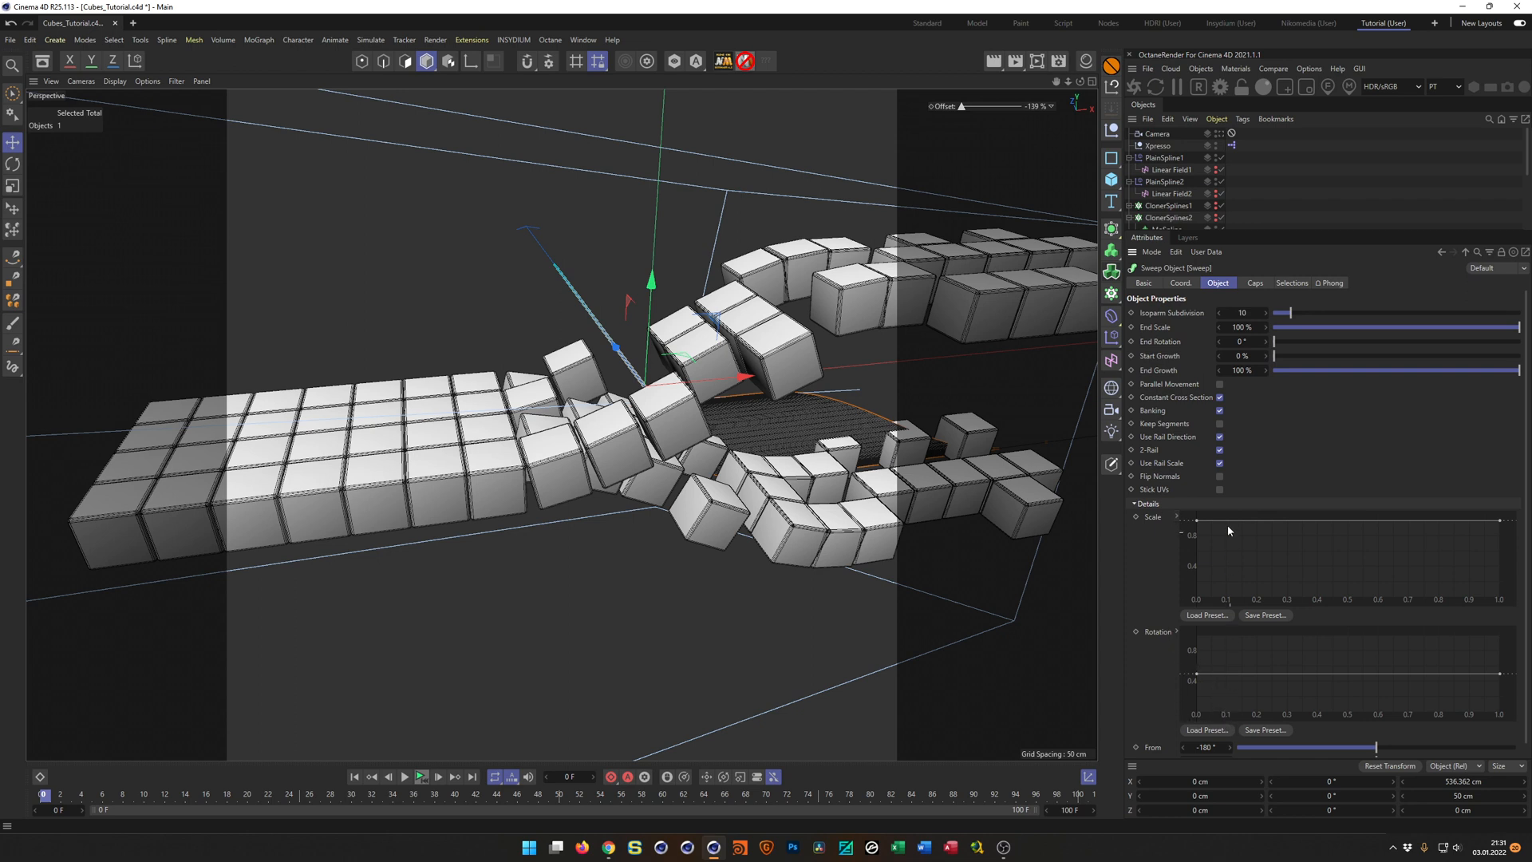
pyautogui.click(1220, 411)
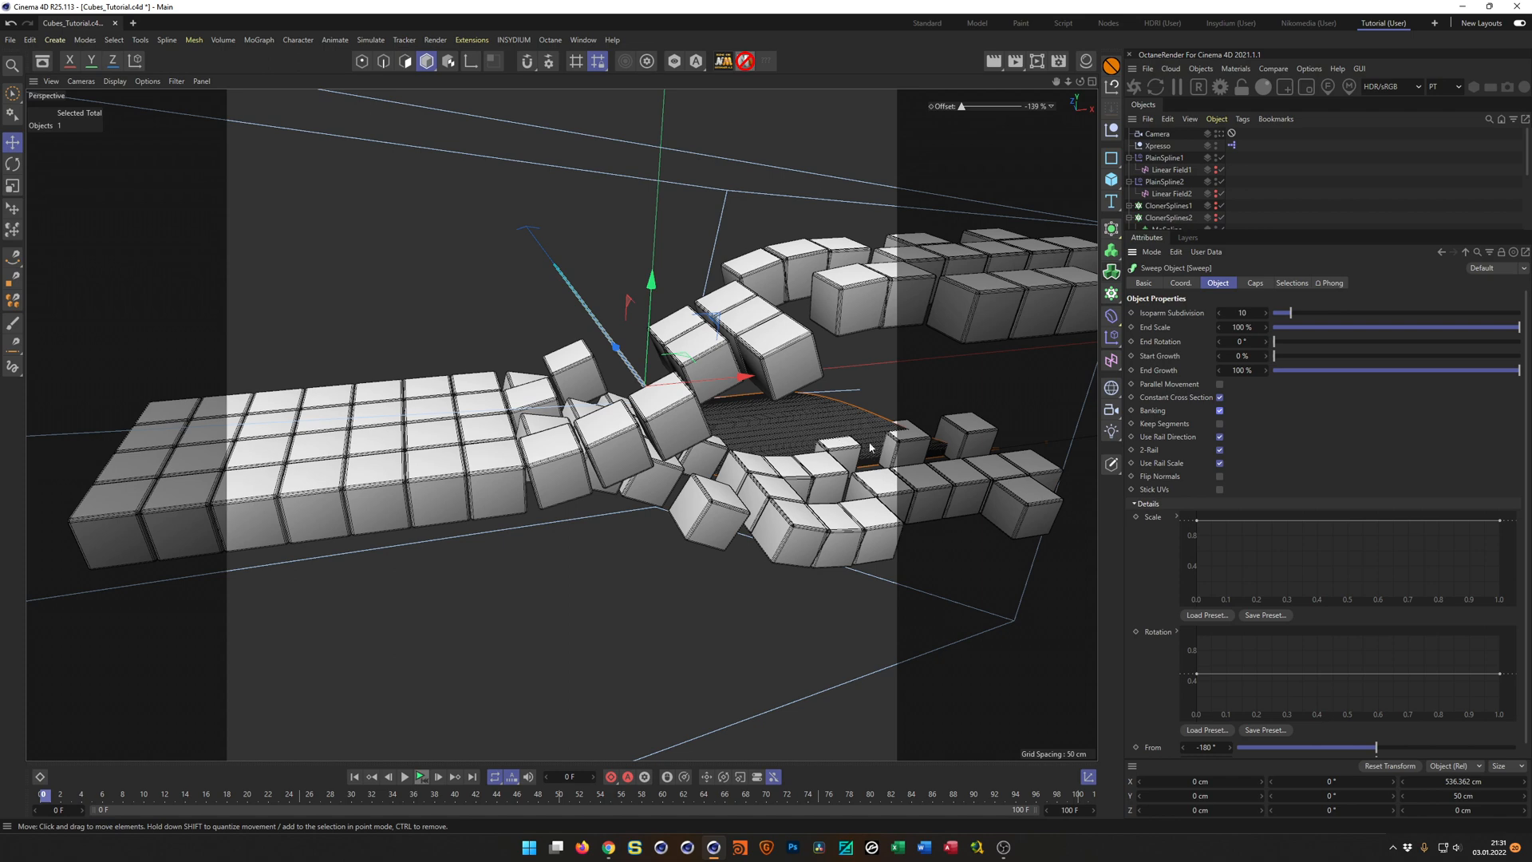
pyautogui.keyDown('alt'); pyautogui.moveTo(872, 426); pyautogui.dragTo(948, 399); pyautogui.keyUp('alt')
pyautogui.moveTo(1269, 233); pyautogui.dragTo(1270, 375)
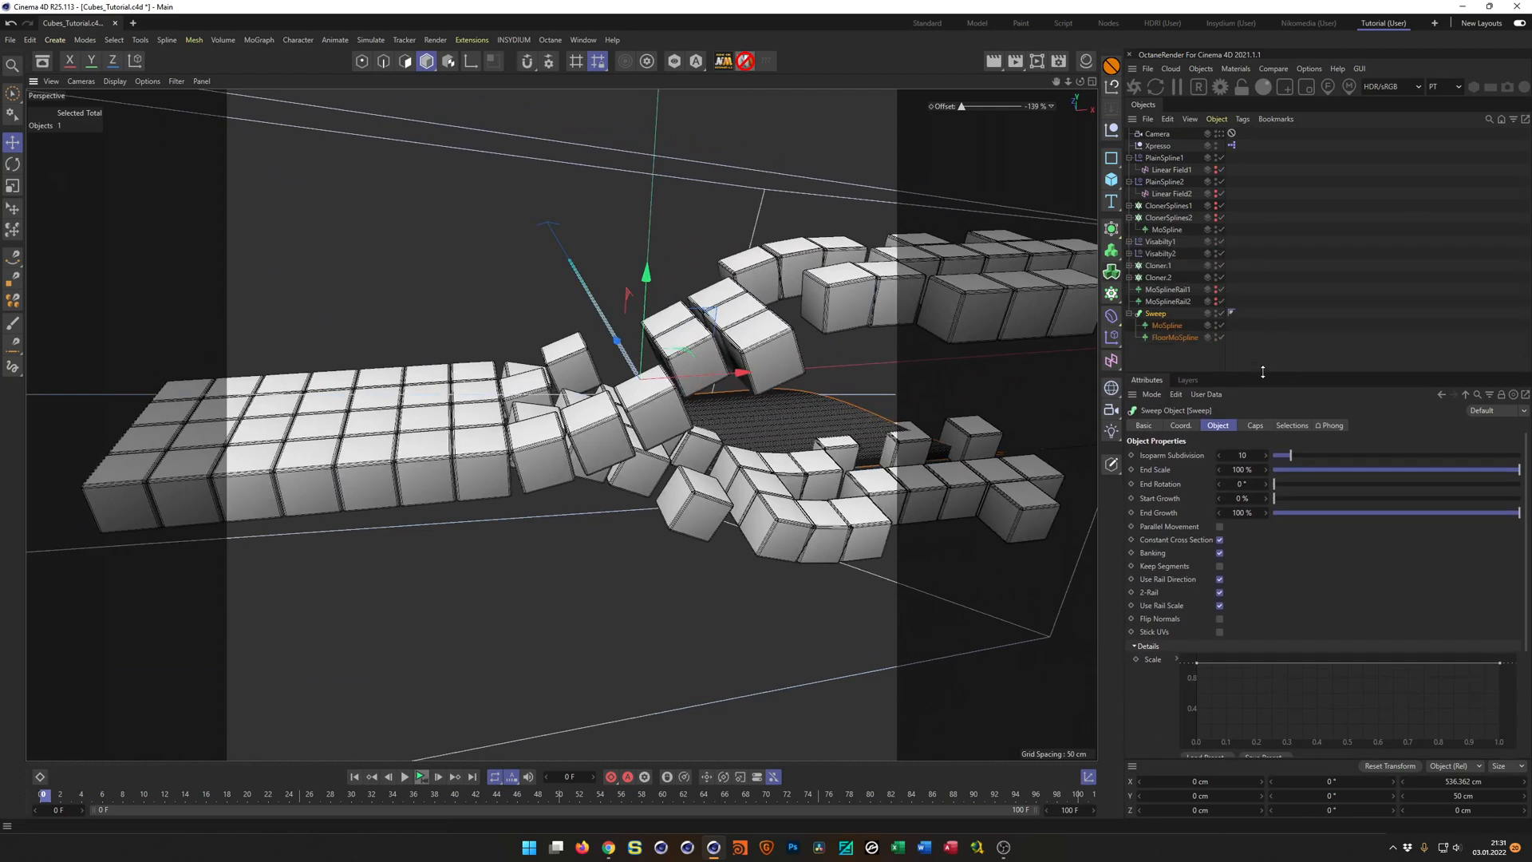
# Set Angle P of the MoSpline profile inside the Sweep to 90°.
pyautogui.click(1168, 325)
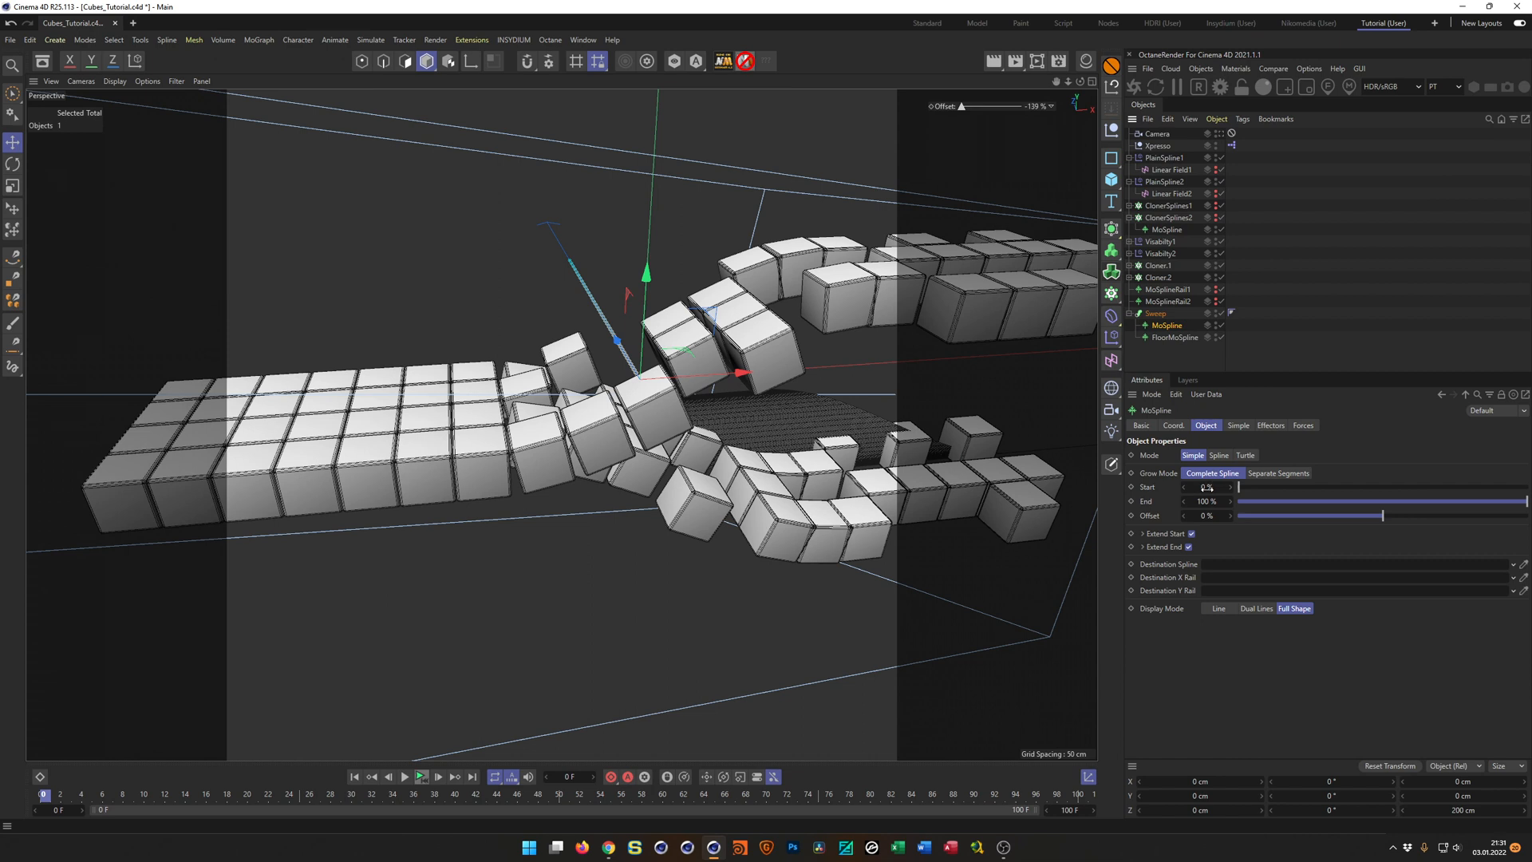
pyautogui.click(1239, 426)
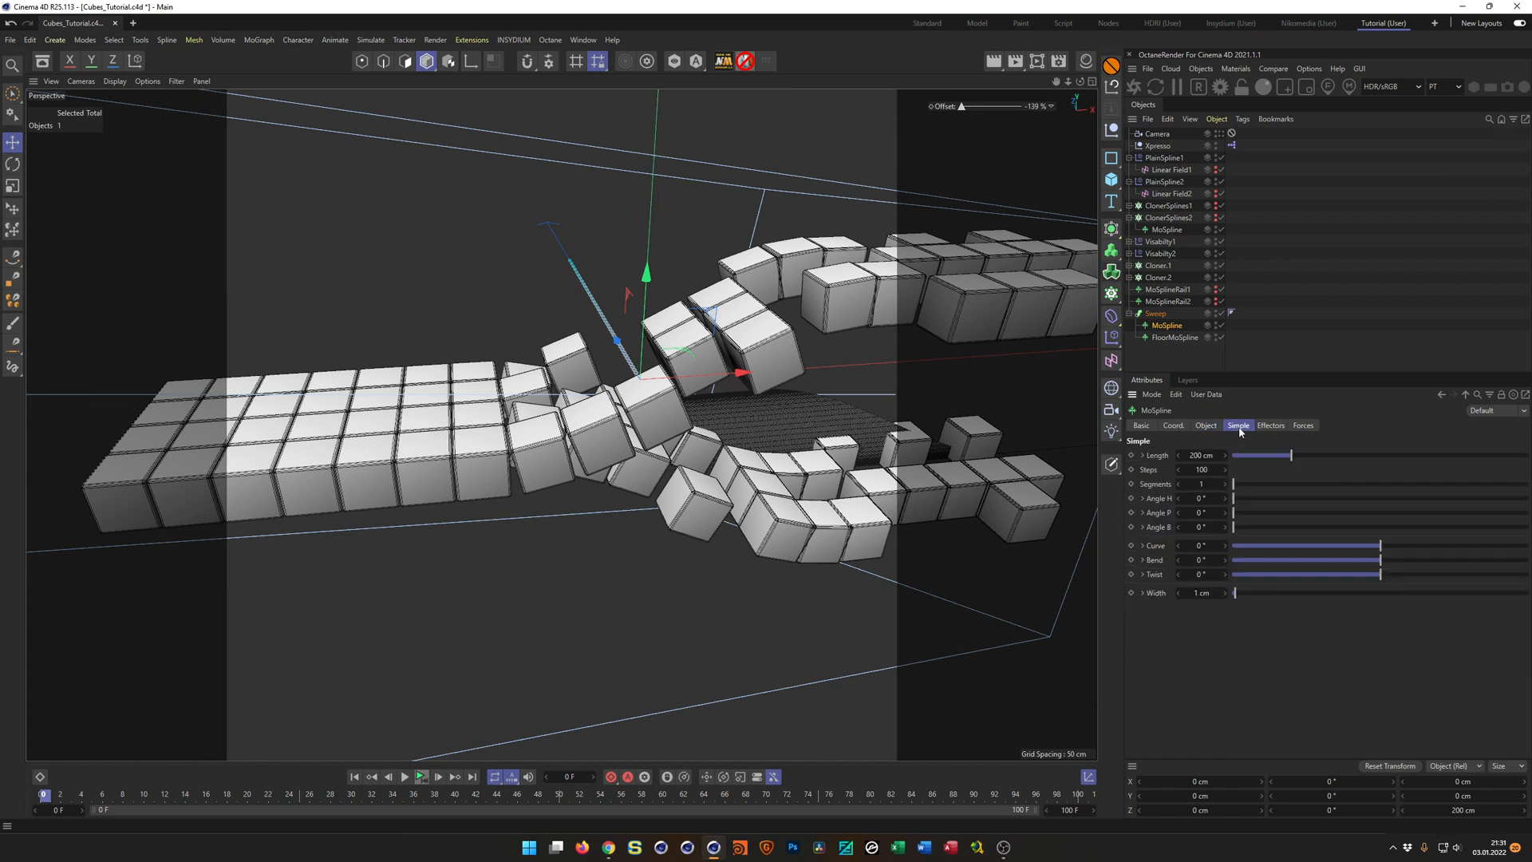
pyautogui.click(1203, 513)
pyautogui.moveTo(1204, 513); pyautogui.dragTo(1265, 513)
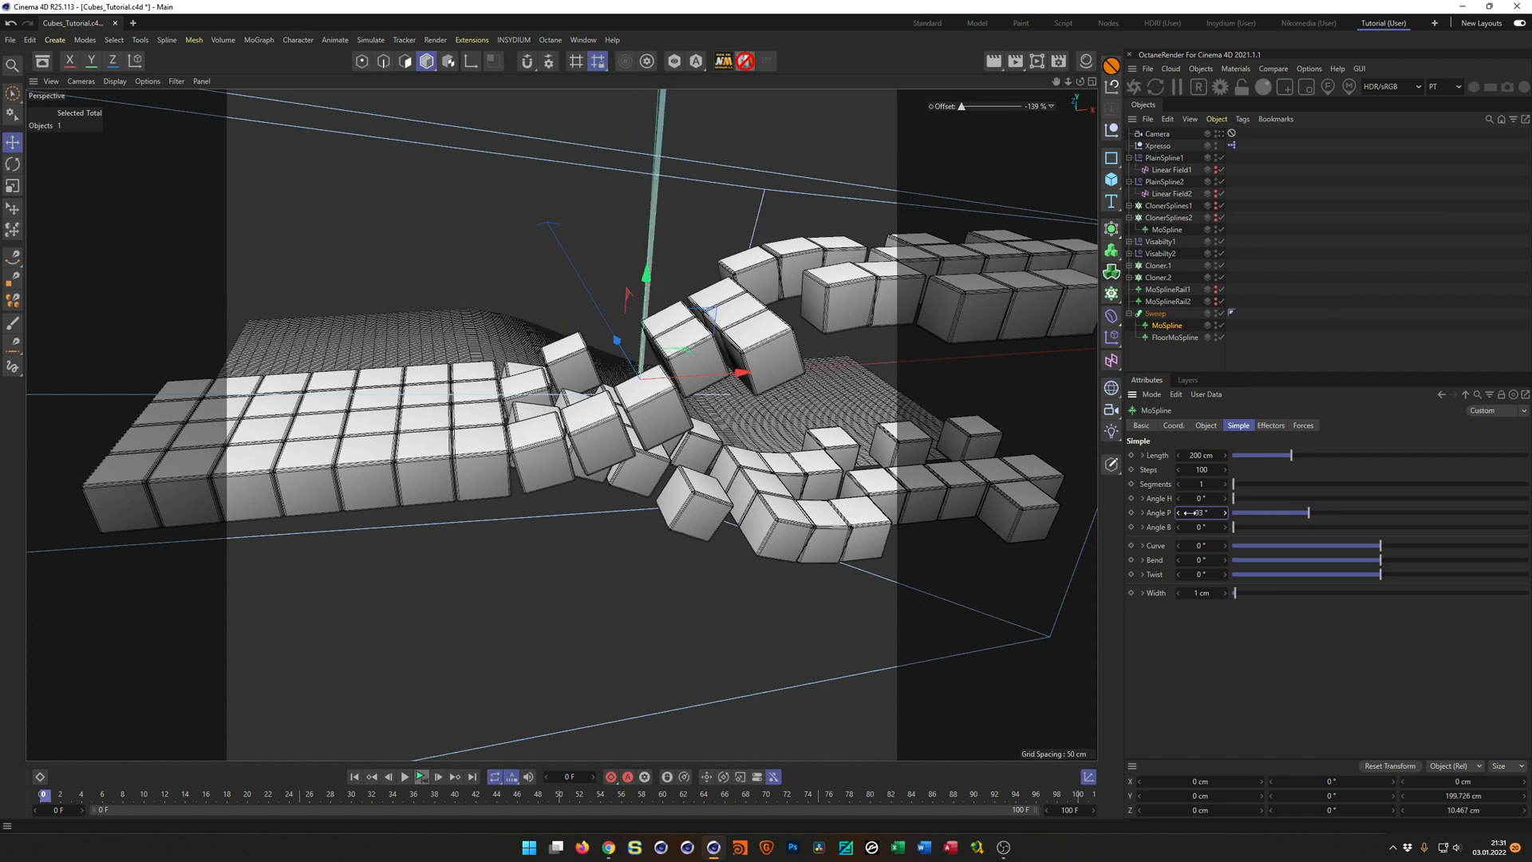
pyautogui.press('Return')
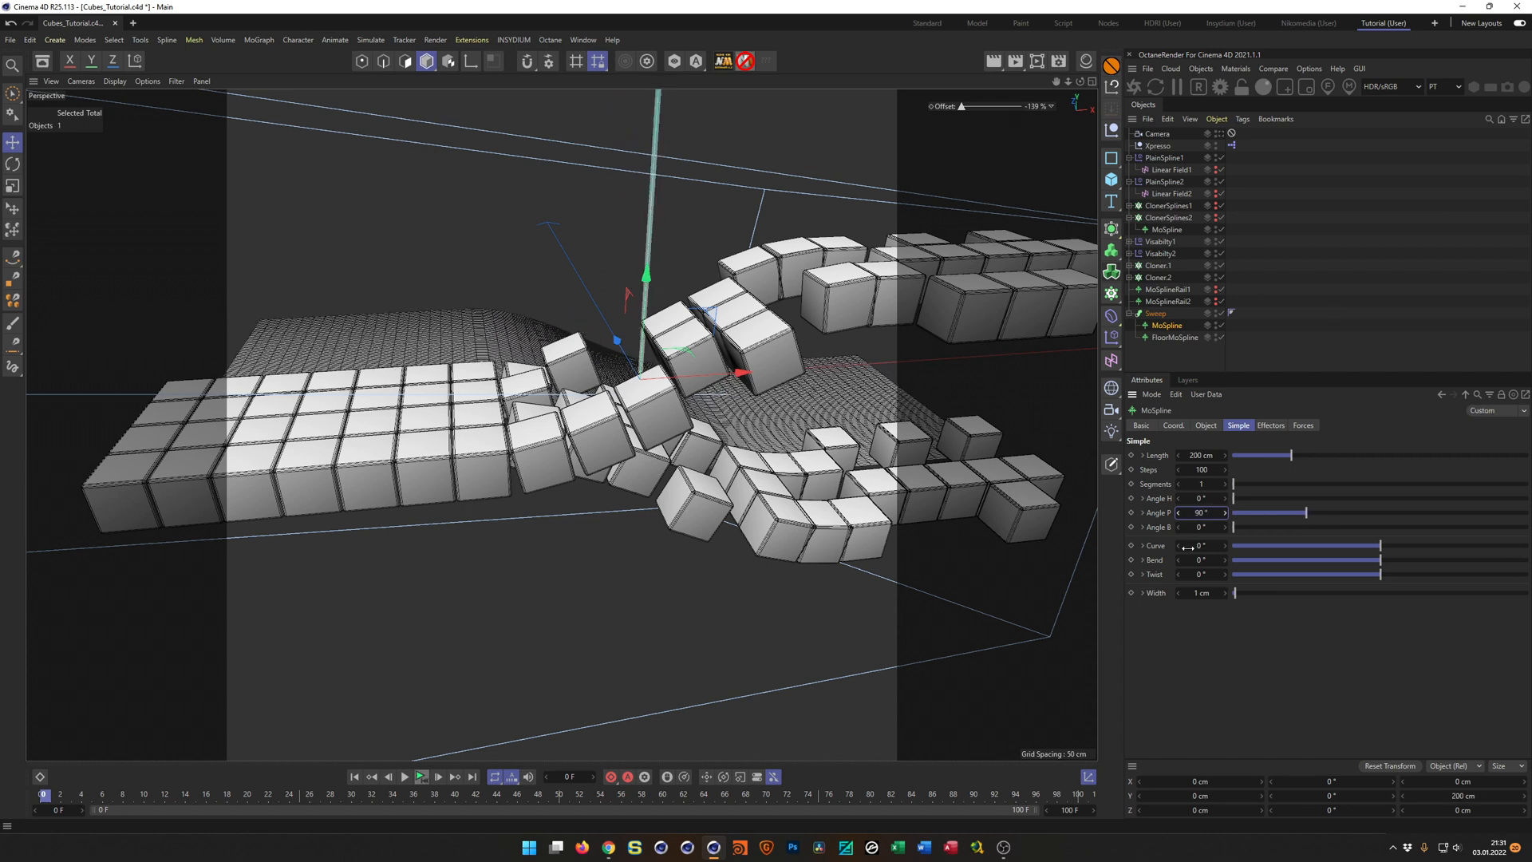
pyautogui.keyDown('alt'); pyautogui.moveTo(686, 383); pyautogui.dragTo(675, 413); pyautogui.keyUp('alt')
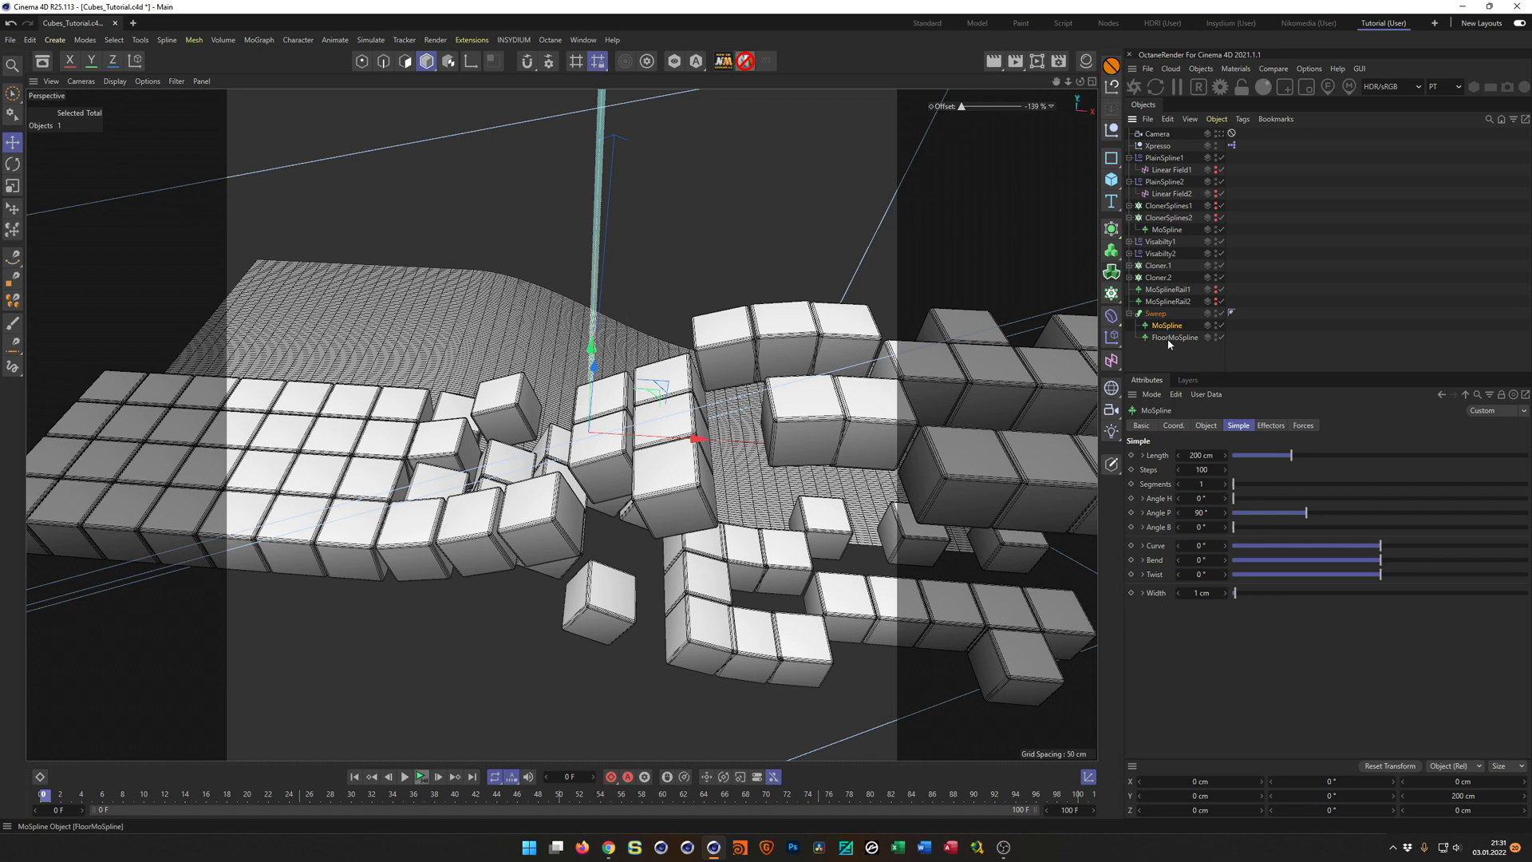
# Reduce the profile MoSpline's Steps to 2 and set its Length to 302 cm.
pyautogui.moveTo(1226, 470); pyautogui.dragTo(1147, 470)
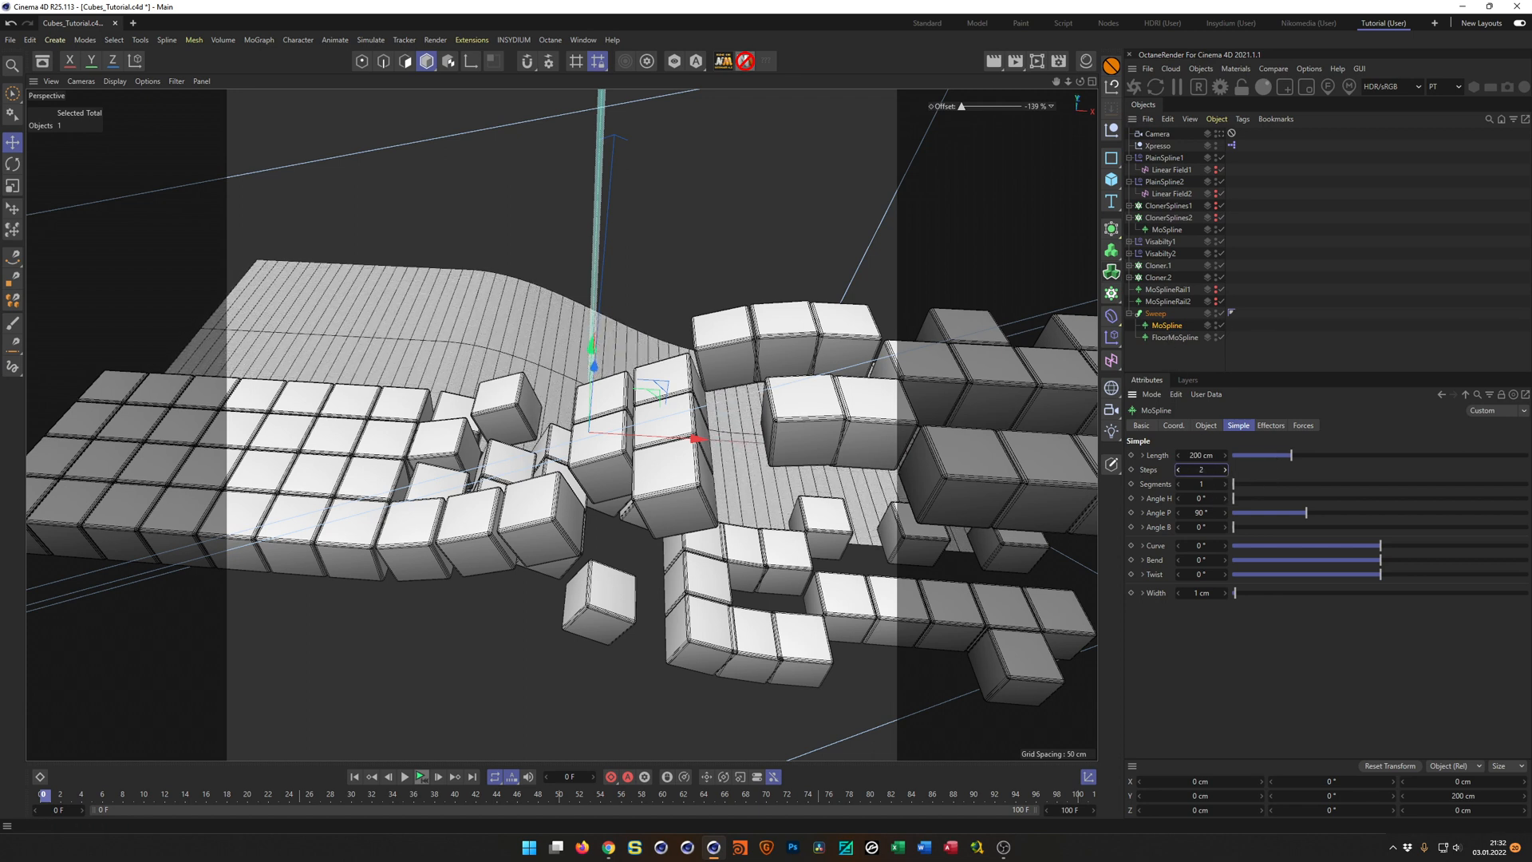
pyautogui.keyDown('alt'); pyautogui.moveTo(732, 427); pyautogui.dragTo(870, 431); pyautogui.keyUp('alt')
pyautogui.moveTo(1203, 456); pyautogui.dragTo(1285, 456)
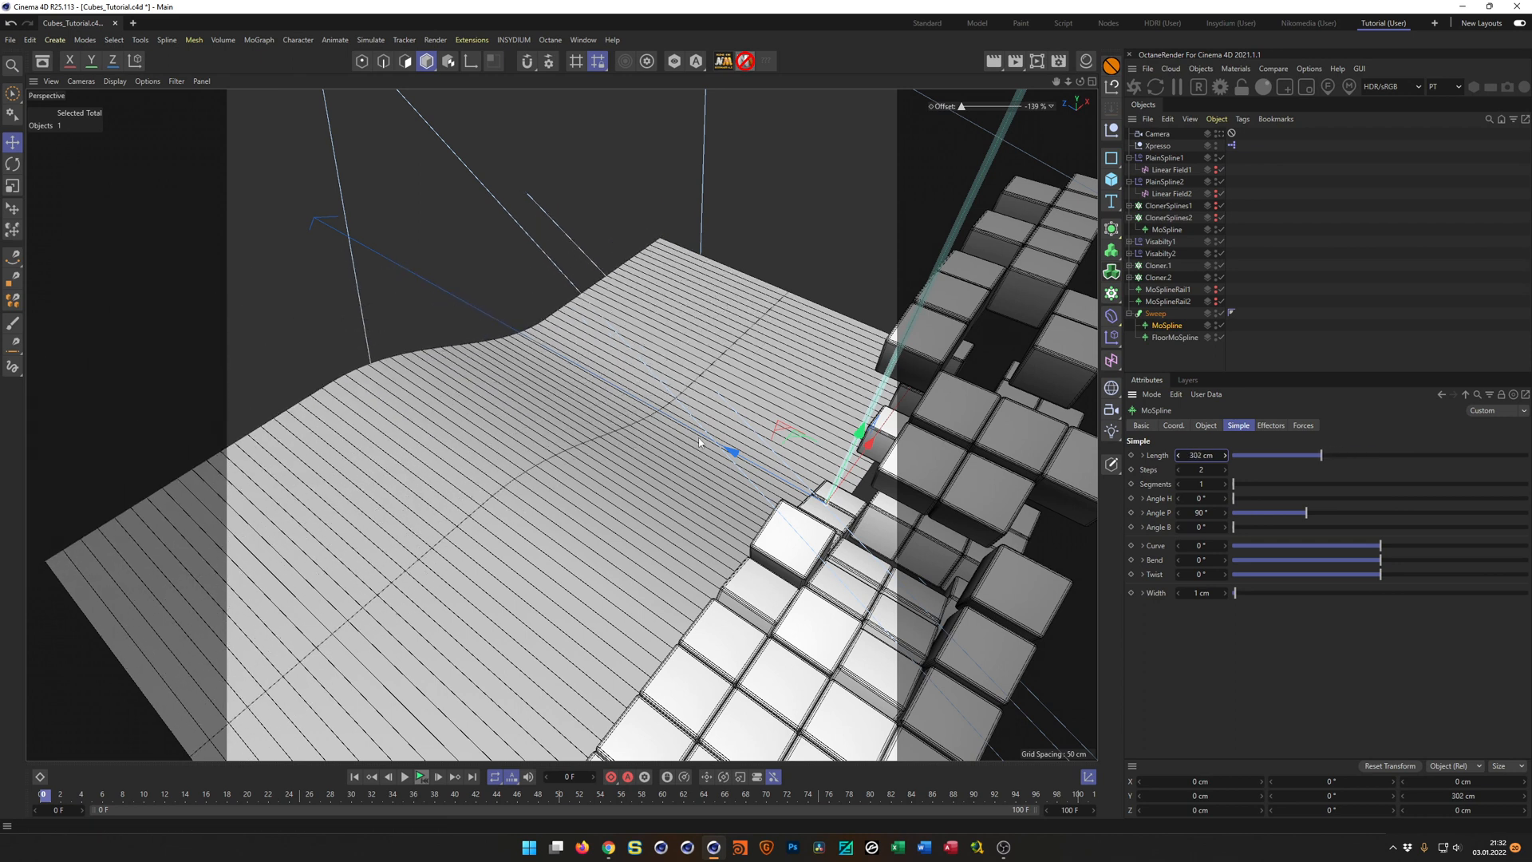
# Move the Sweep along Z to 10.216 cm, aligning the floor's edge with the cube strip in the Top view.
pyautogui.click(1167, 316)
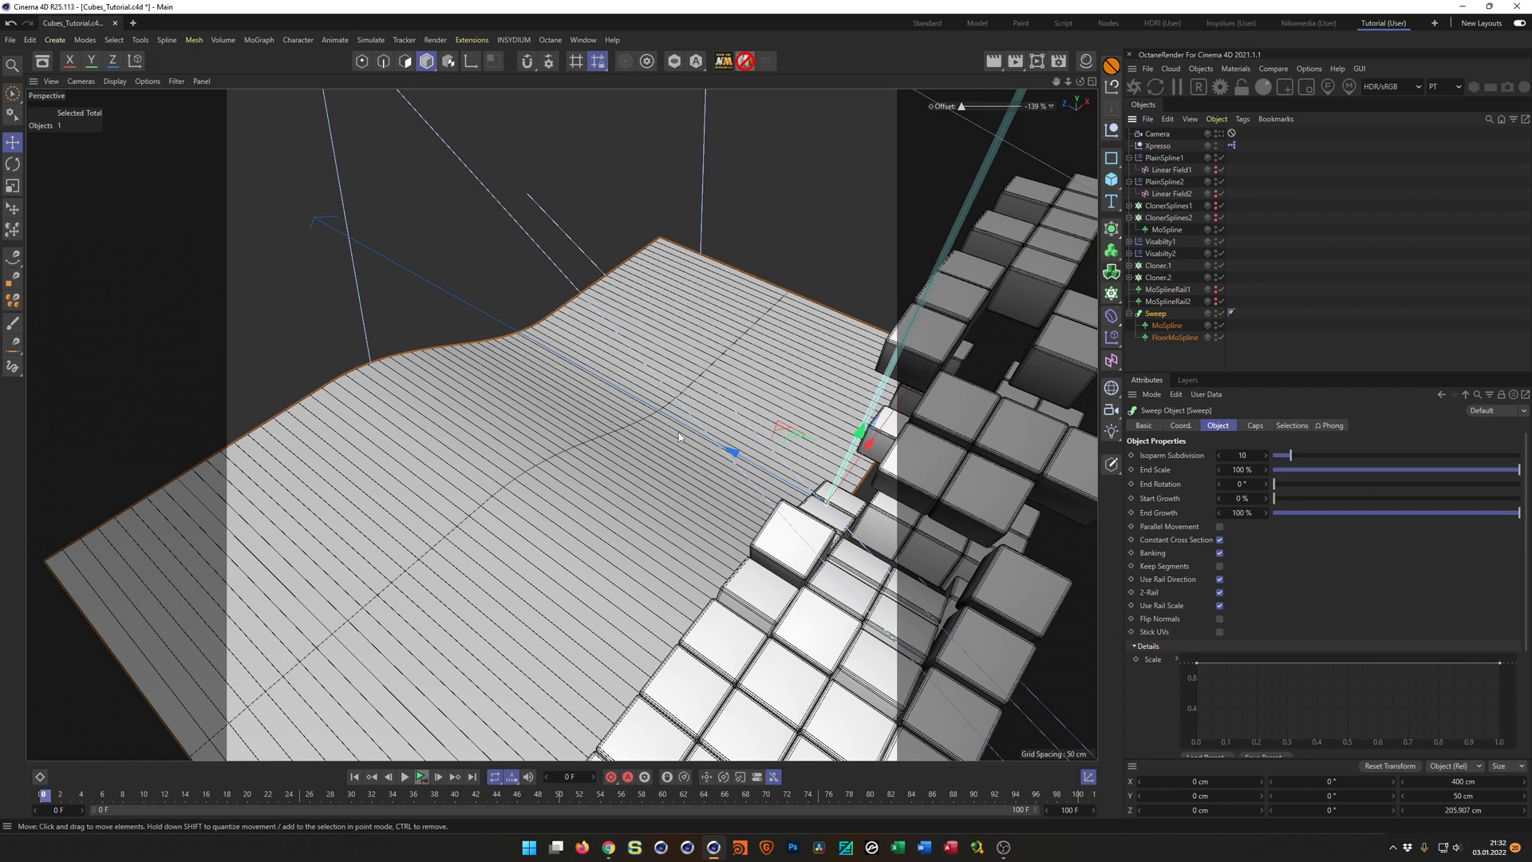
pyautogui.scroll(-4, 537, 463)
pyautogui.scroll(5, 551, 453)
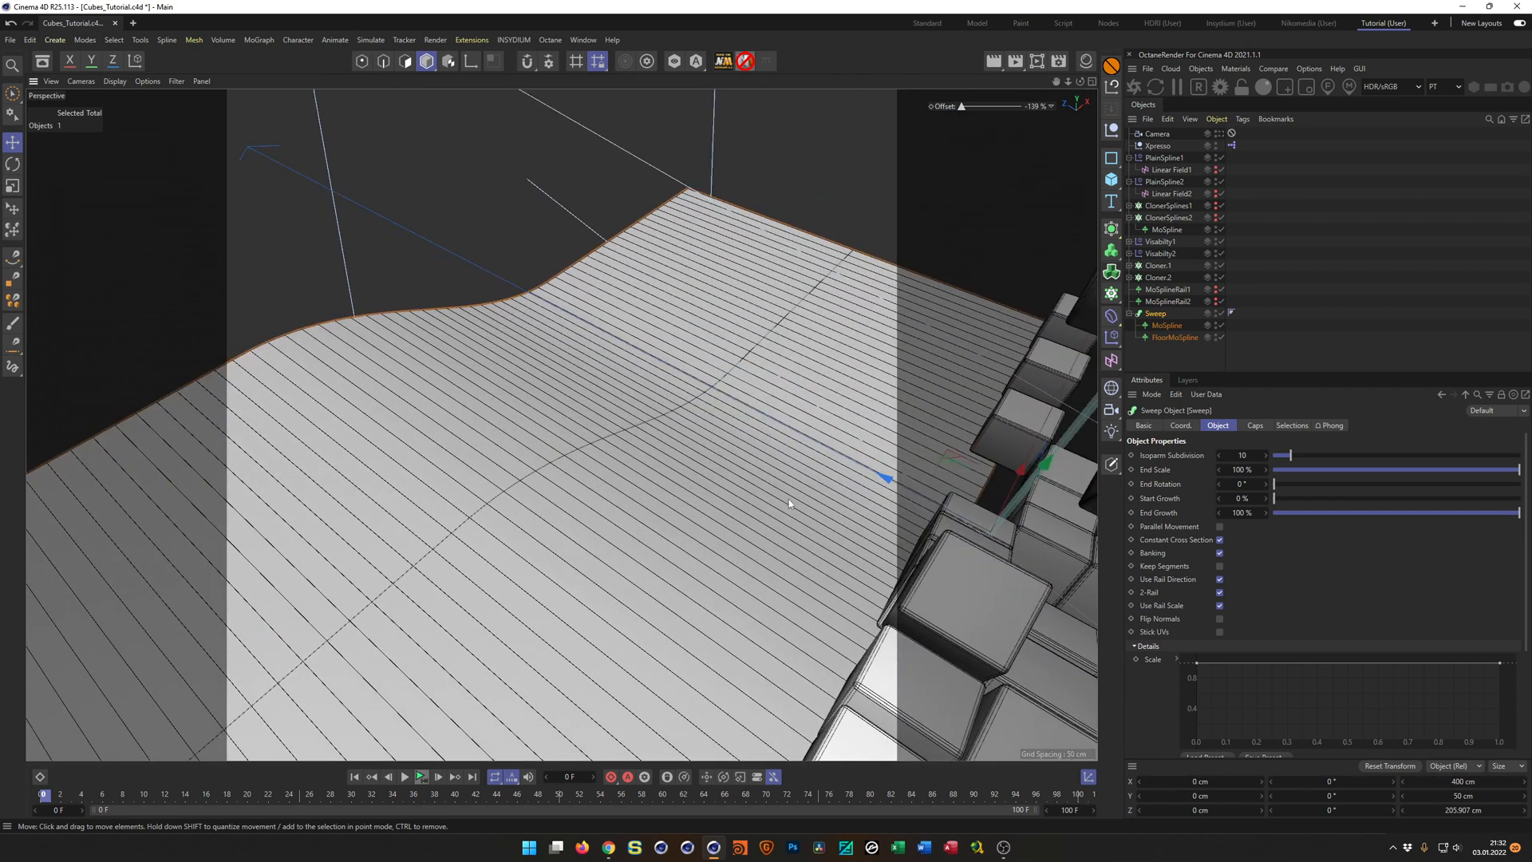
pyautogui.moveTo(897, 483); pyautogui.dragTo(853, 456)
pyautogui.middleClick(884, 546)
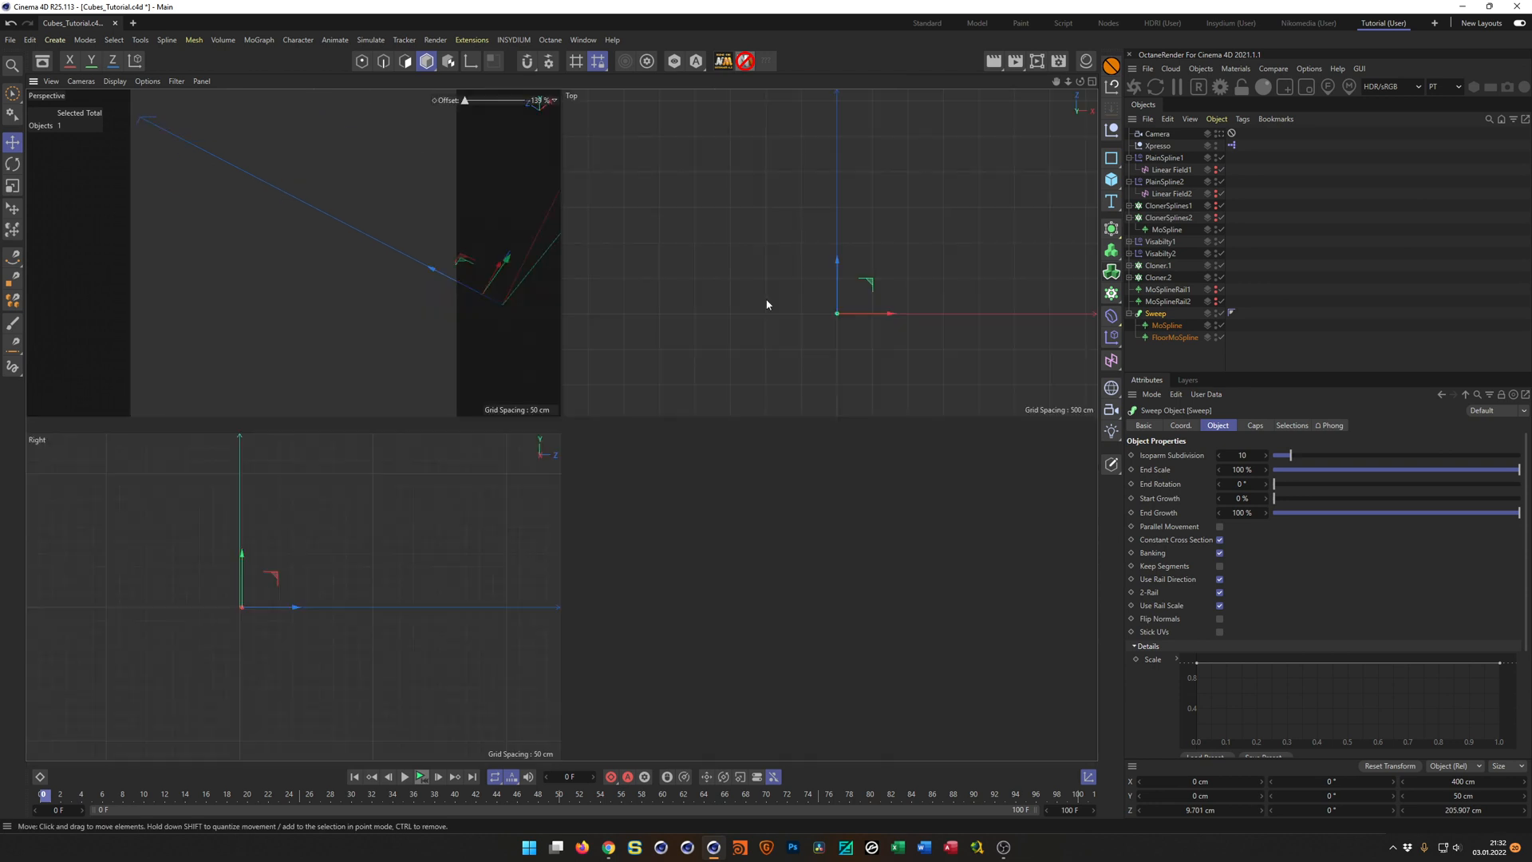
pyautogui.middleClick(766, 304)
pyautogui.scroll(15, 576, 551)
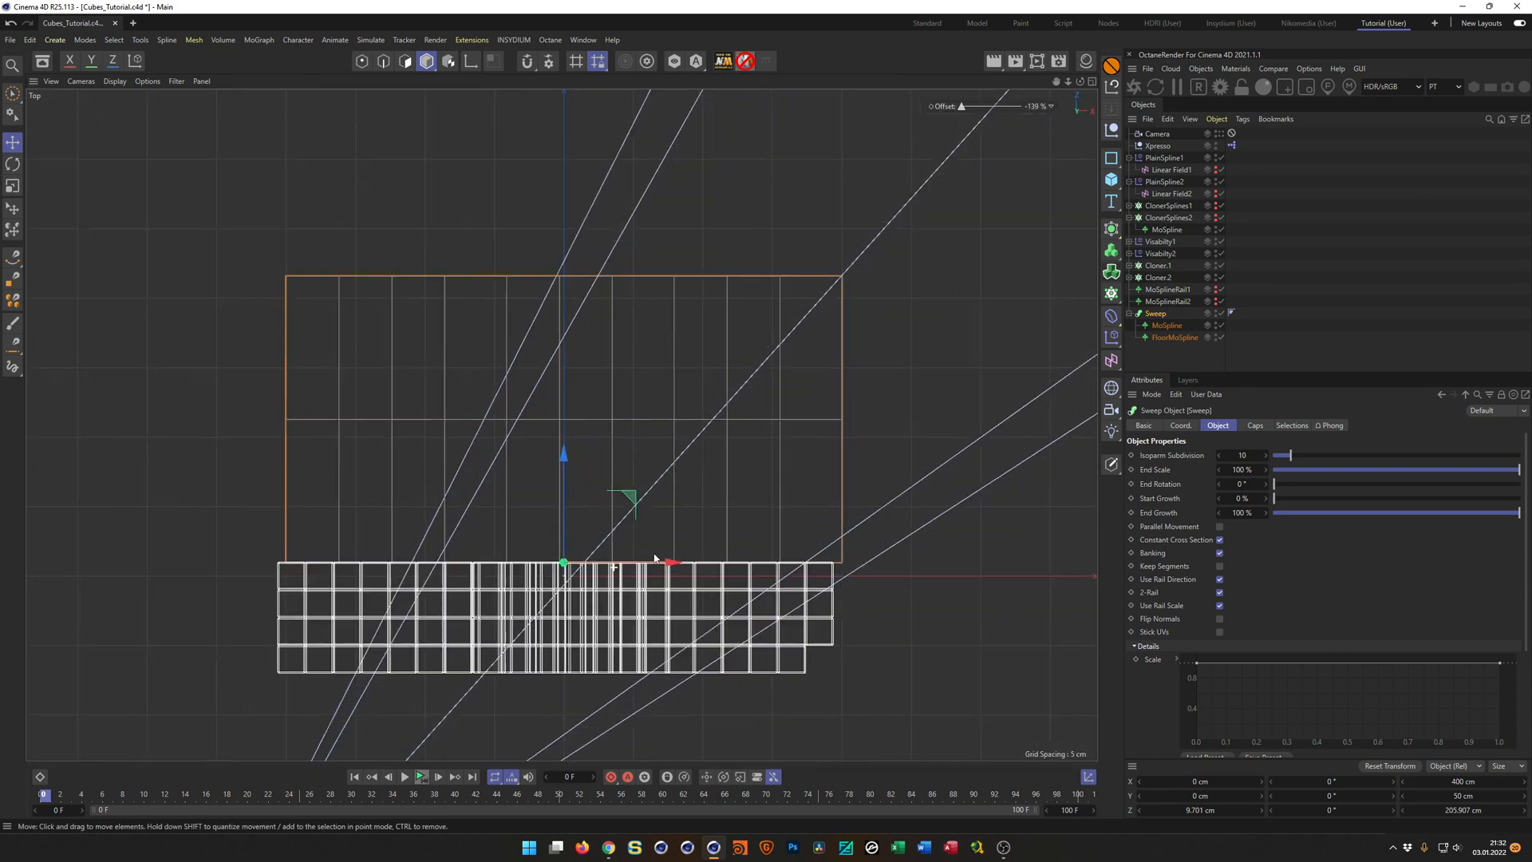
pyautogui.scroll(4, 619, 542)
pyautogui.moveTo(662, 387)
pyautogui.mouseDown()
pyautogui.moveTo(663, 361)
pyautogui.moveTo(657, 379)
pyautogui.mouseUp()
pyautogui.middleClick(638, 482)
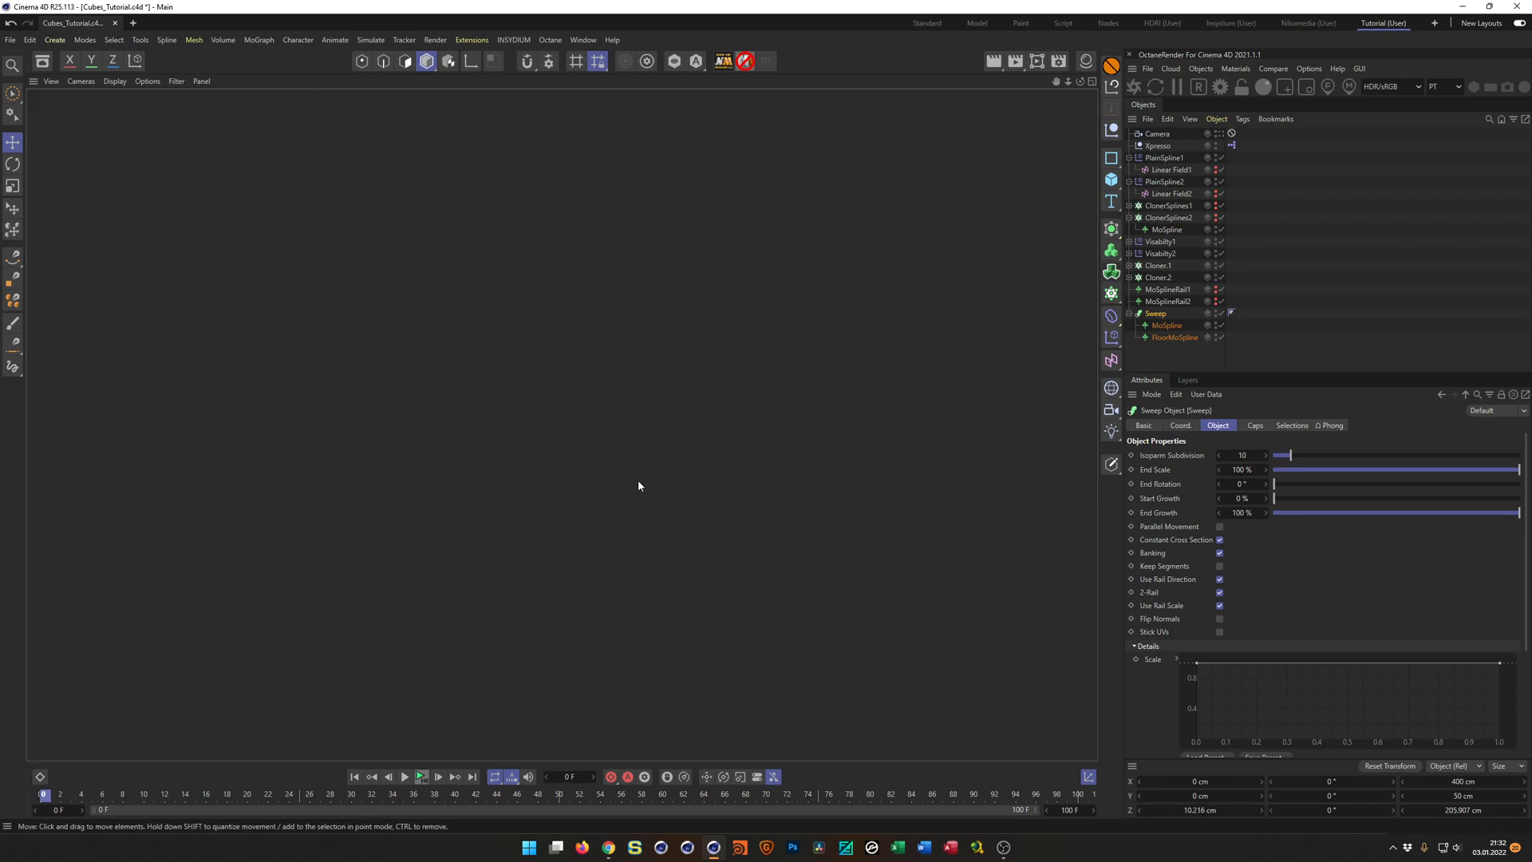
pyautogui.middleClick(546, 391)
# Fold the Sweep's child splines in the object hierarchy and view the floor alongside the cubes.
pyautogui.scroll(-8, 606, 395)
pyautogui.moveTo(816, 517)
pyautogui.keyDown('alt'); pyautogui.mouseDown()
pyautogui.moveTo(850, 530)
pyautogui.moveTo(855, 565)
pyautogui.moveTo(817, 596)
pyautogui.moveTo(885, 594)
pyautogui.moveTo(844, 511)
pyautogui.mouseUp(); pyautogui.keyUp('alt')
pyautogui.keyDown('alt'); pyautogui.moveTo(877, 511); pyautogui.dragTo(941, 486, button='right'); pyautogui.keyUp('alt')
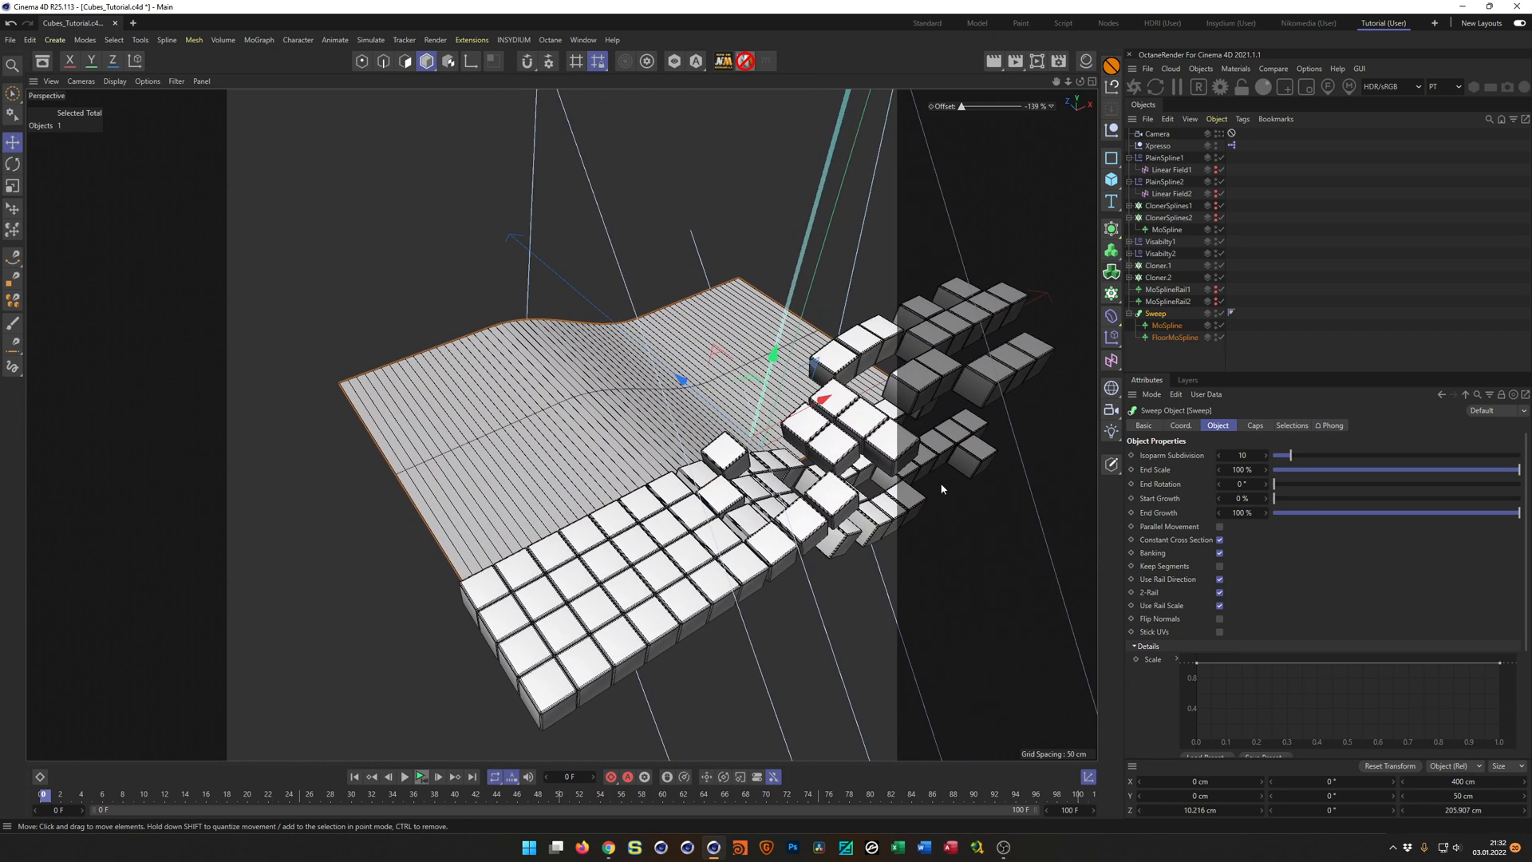
pyautogui.moveTo(668, 531)
pyautogui.keyDown('alt'); pyautogui.mouseDown()
pyautogui.moveTo(734, 530)
pyautogui.moveTo(679, 529)
pyautogui.mouseUp(); pyautogui.keyUp('alt')
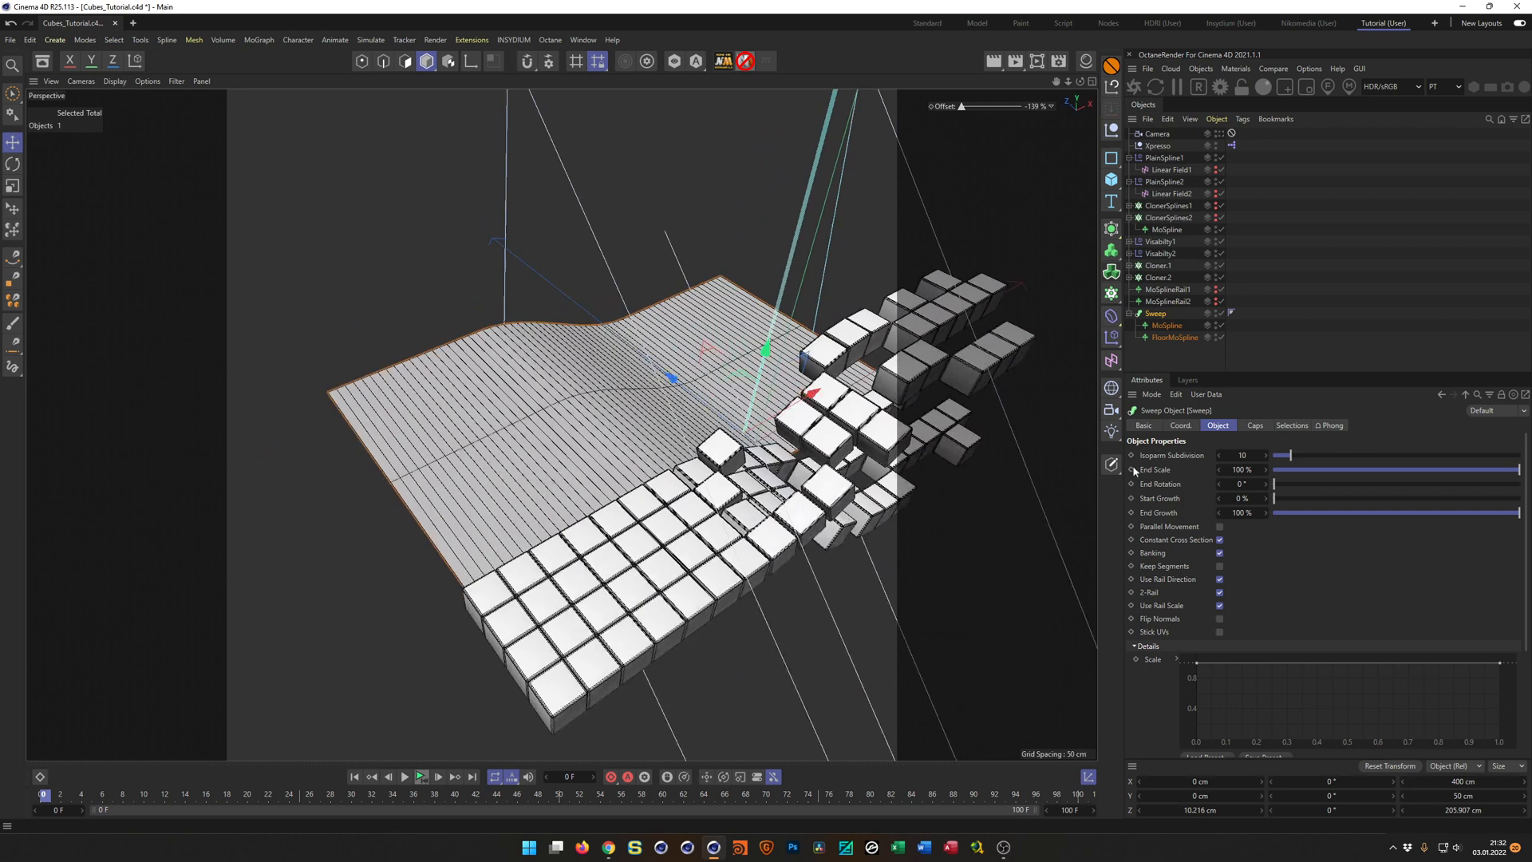
pyautogui.click(1130, 314)
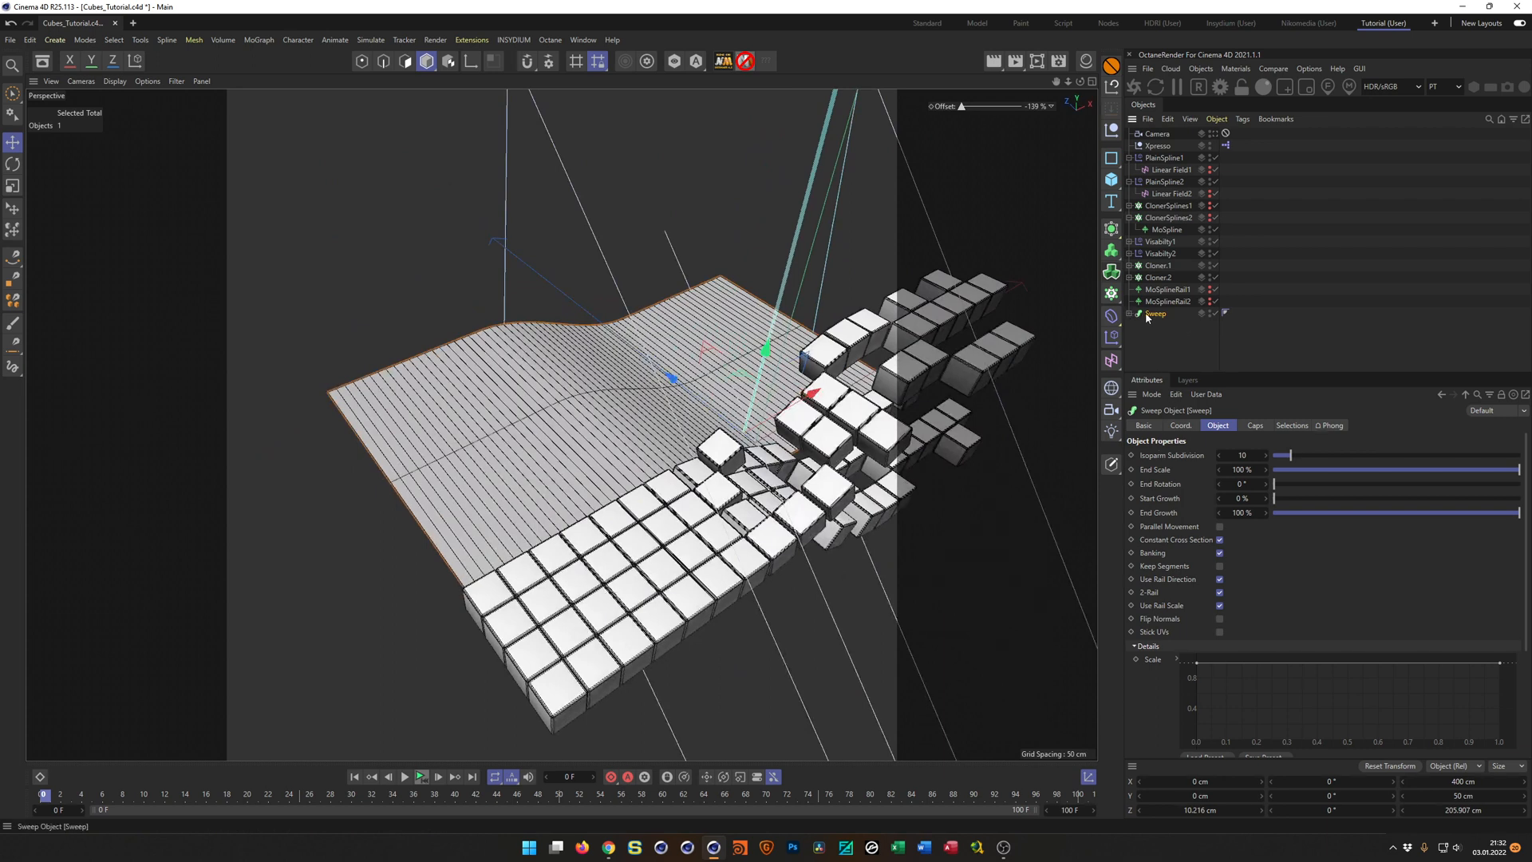
pyautogui.click(1130, 314)
pyautogui.click(1130, 313)
pyautogui.keyDown('alt'); pyautogui.moveTo(543, 551); pyautogui.dragTo(423, 591); pyautogui.keyUp('alt')
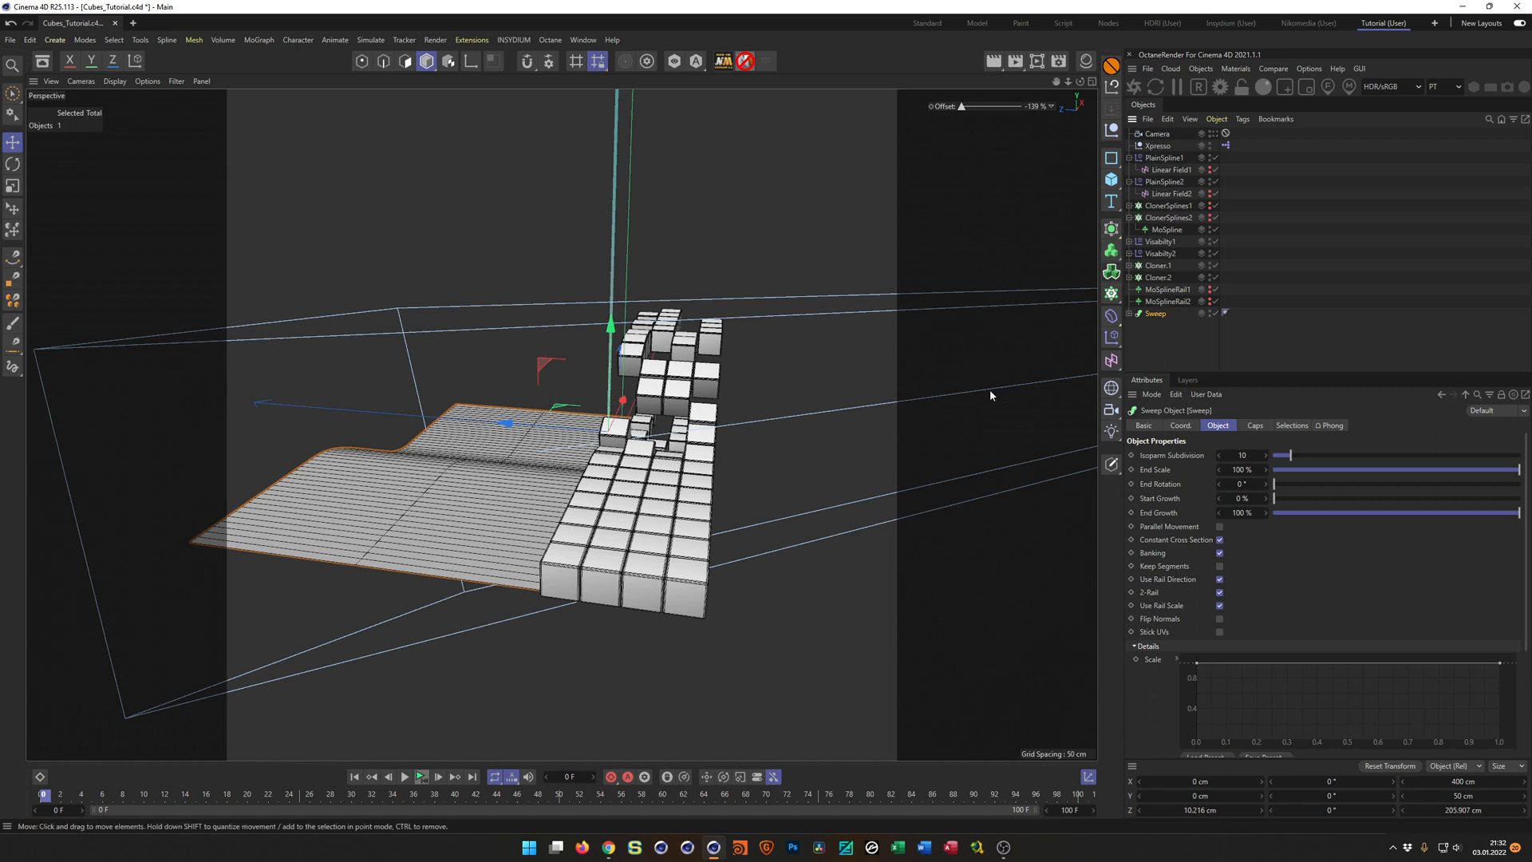
# Switch to the browser and open the Plugins & Scripts page on nikomedia.at.
pyautogui.click(483, 40)
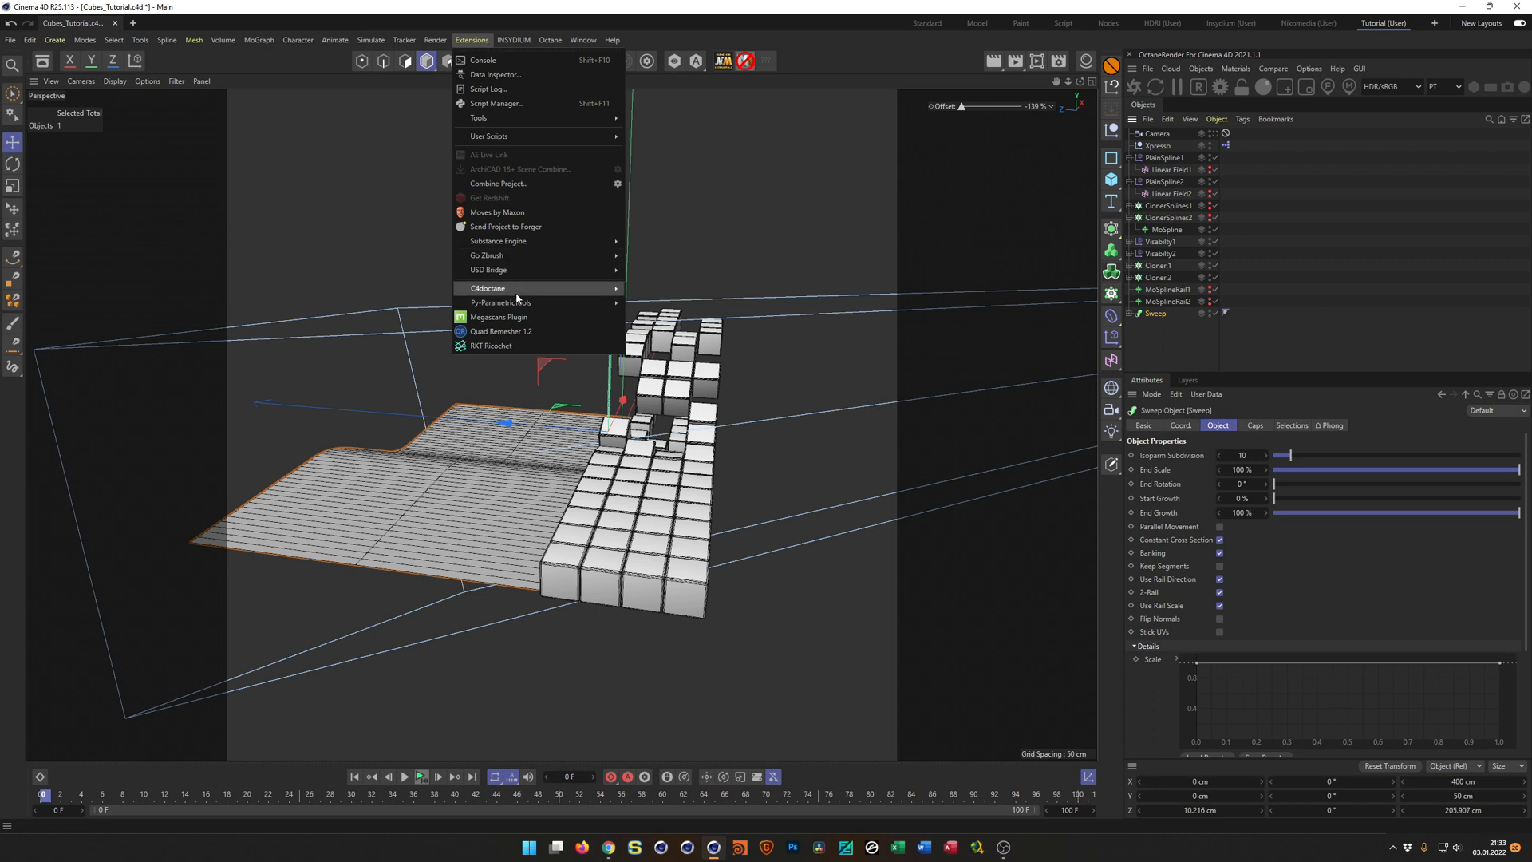
pyautogui.moveTo(515, 305)
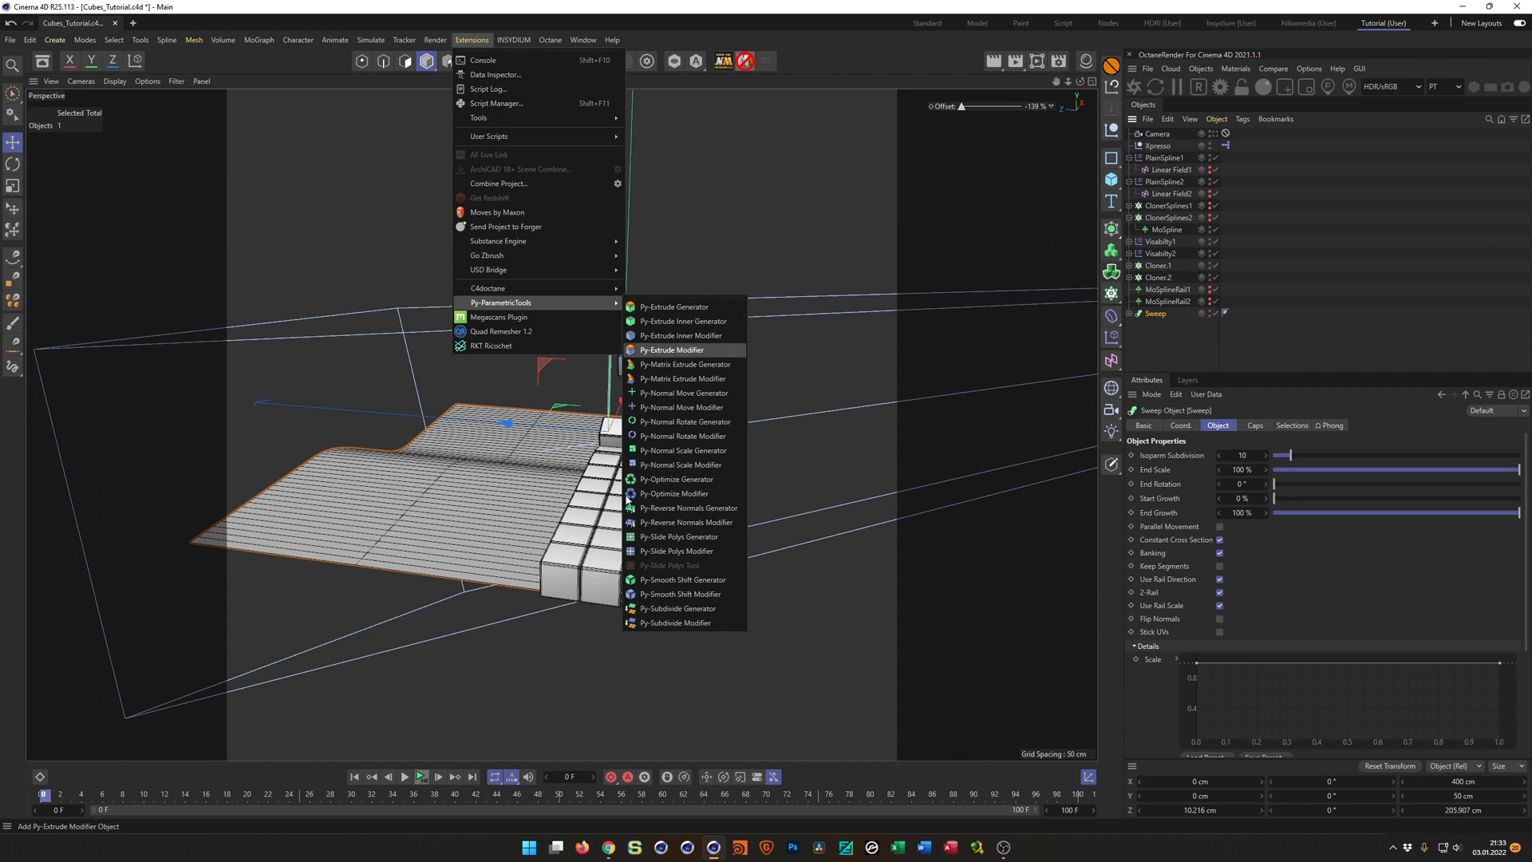
pyautogui.click(613, 850)
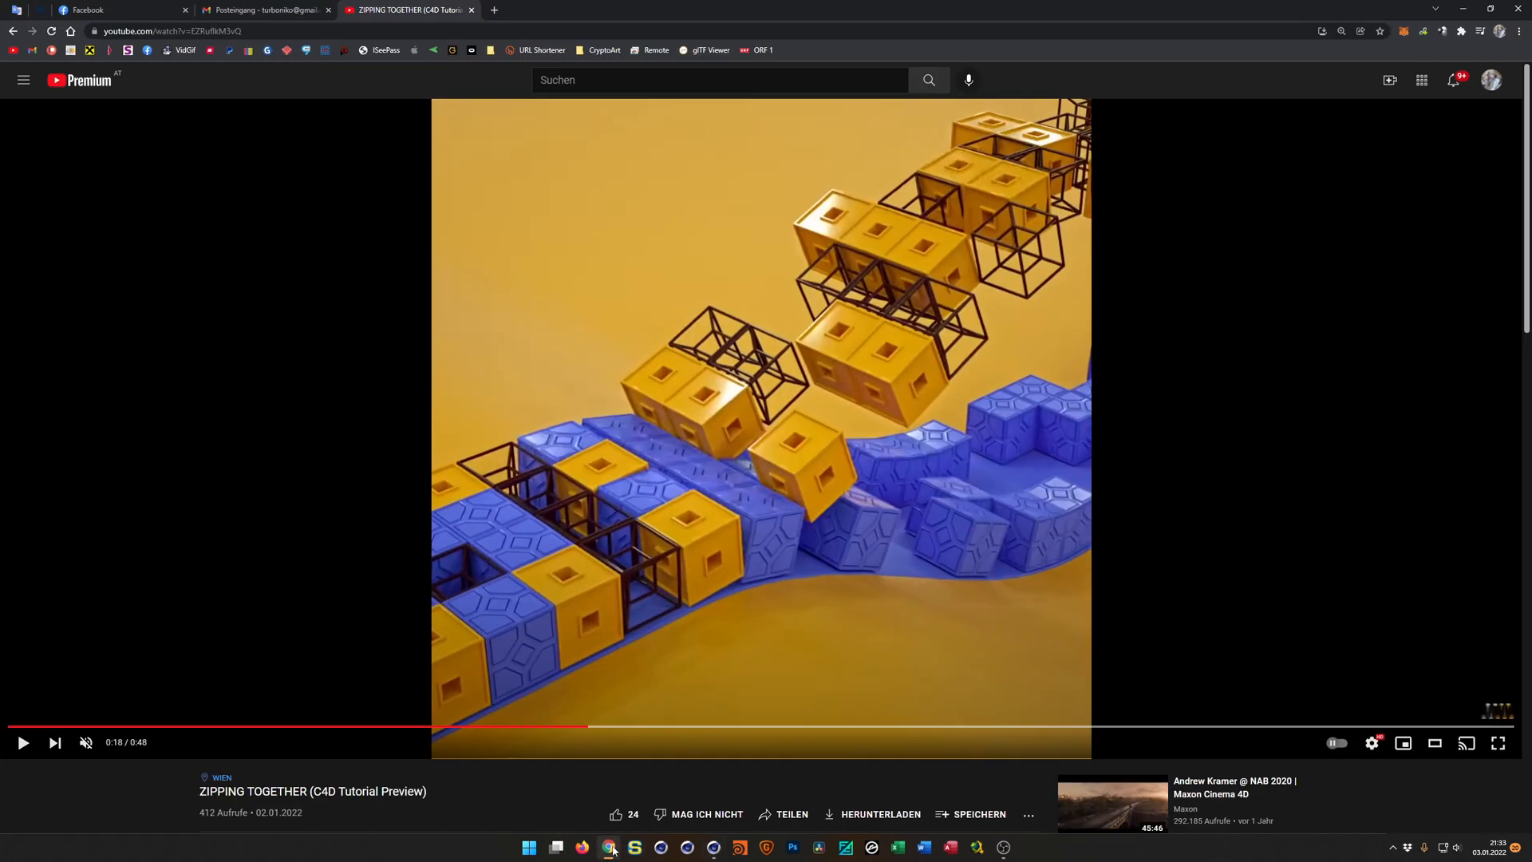
pyautogui.click(71, 52)
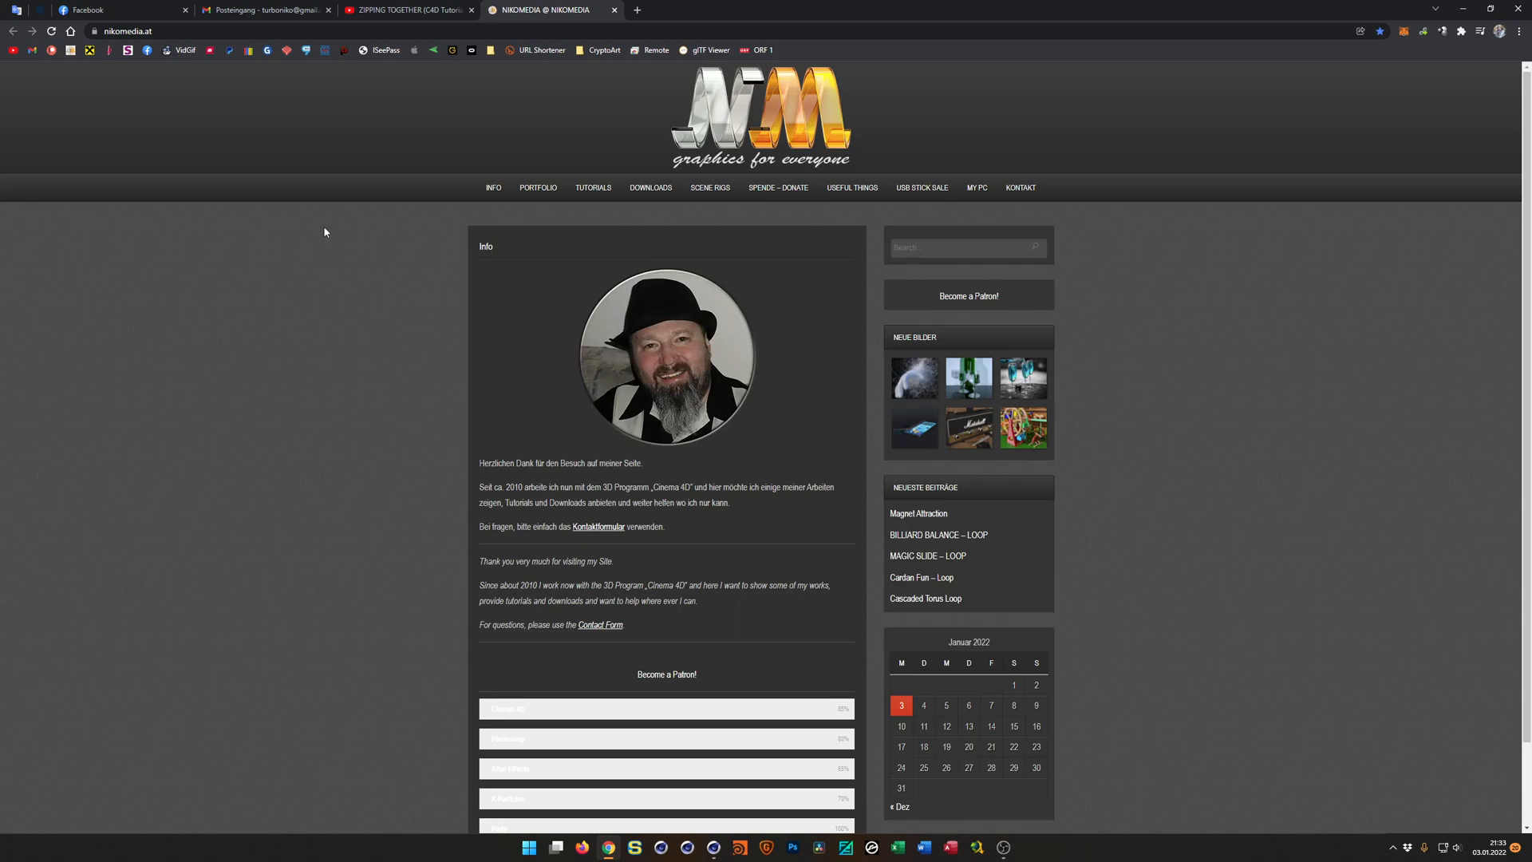
pyautogui.click(851, 211)
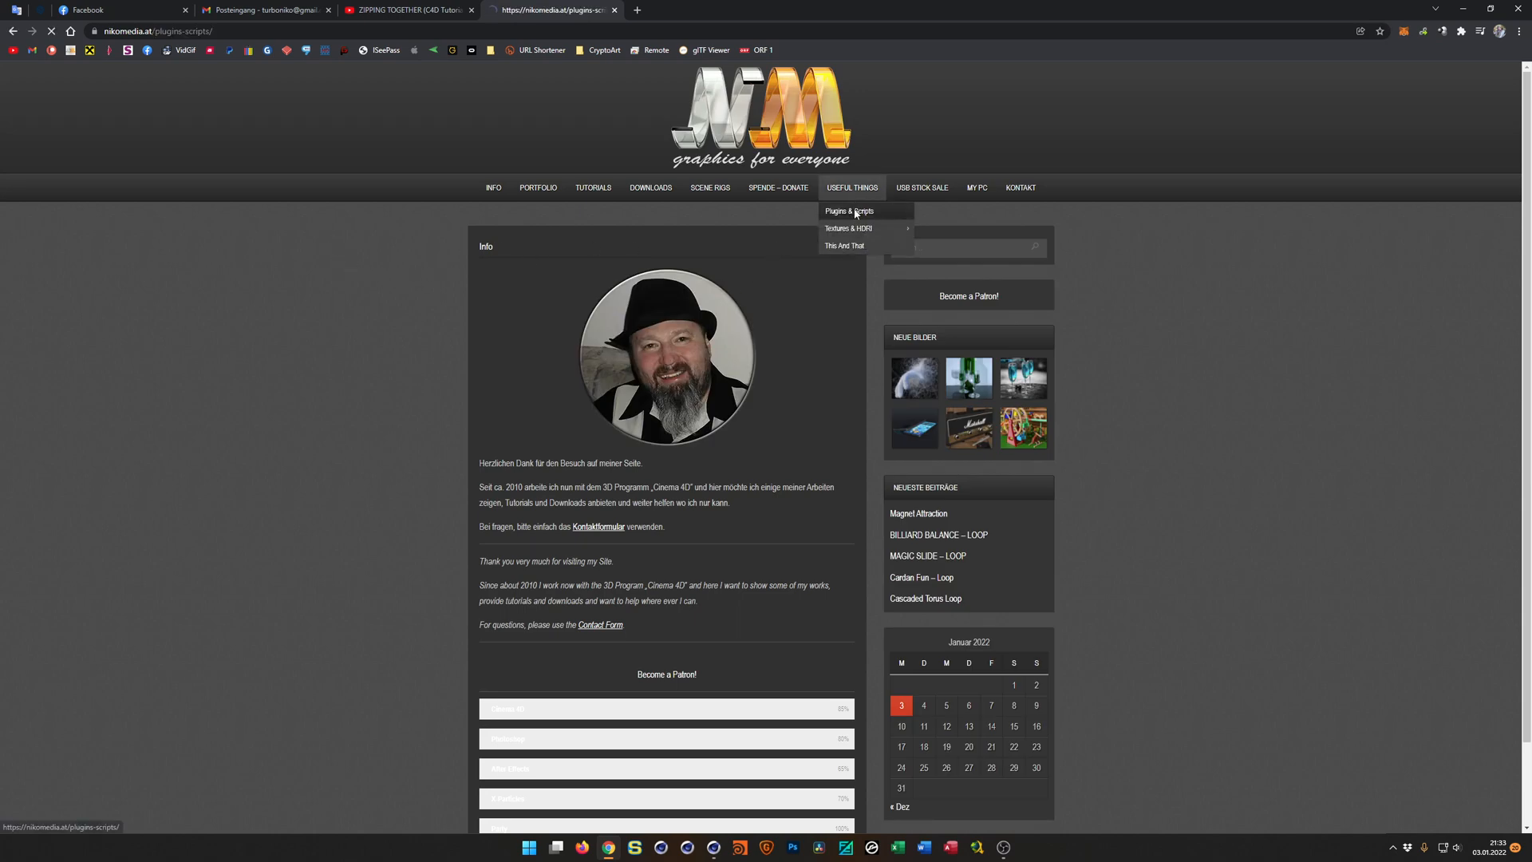
# Look through the plugin list for the Maxon PY-Parametrictools download link, then return to Cinema 4D.
pyautogui.scroll(-6, 652, 379)
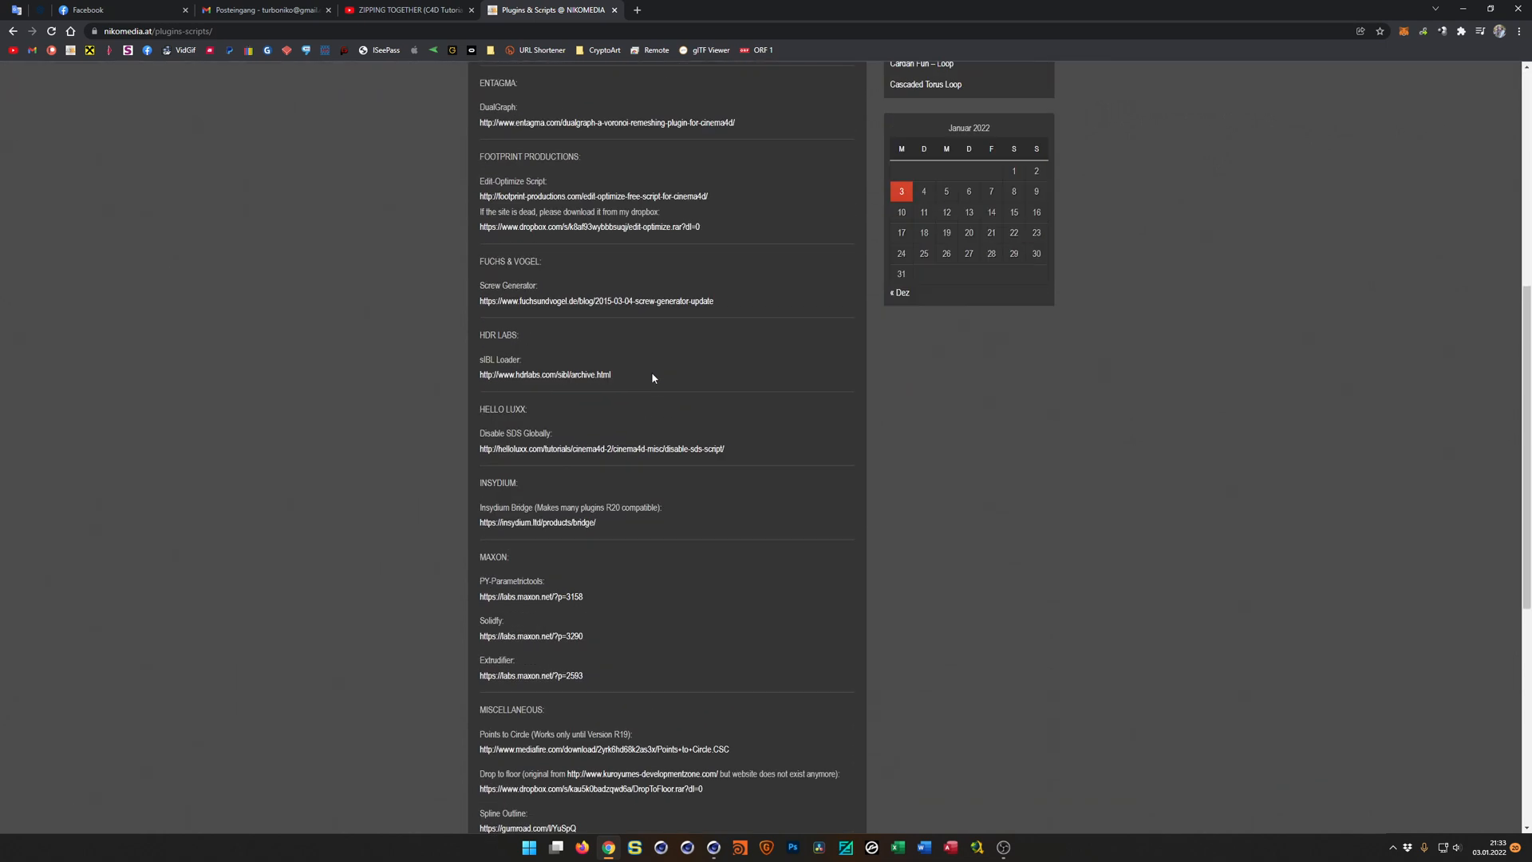
pyautogui.scroll(3, 652, 378)
pyautogui.scroll(3, 652, 379)
pyautogui.scroll(-8, 652, 378)
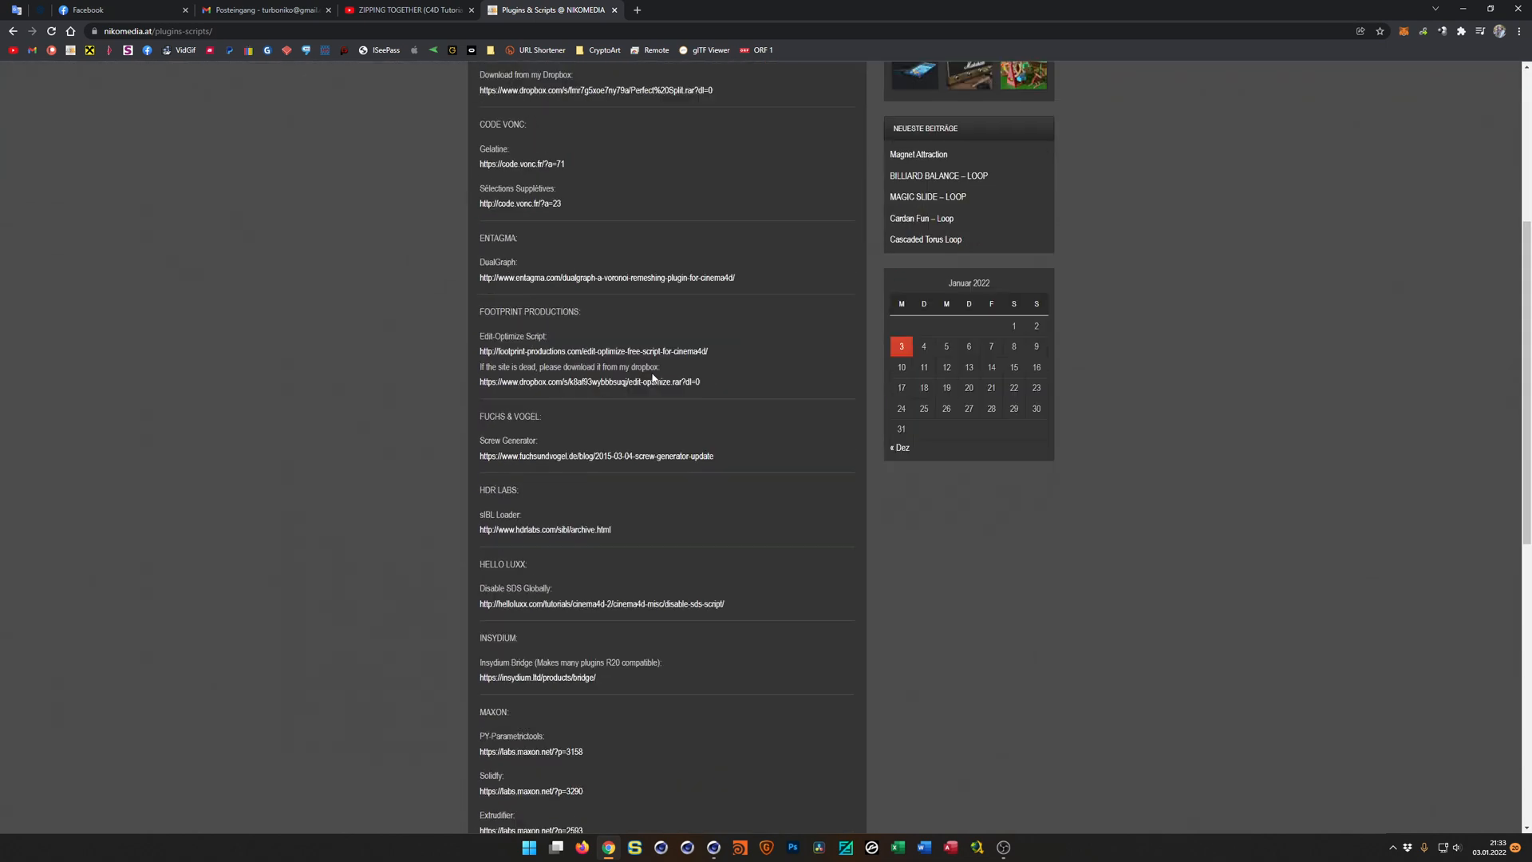
pyautogui.scroll(-1, 652, 378)
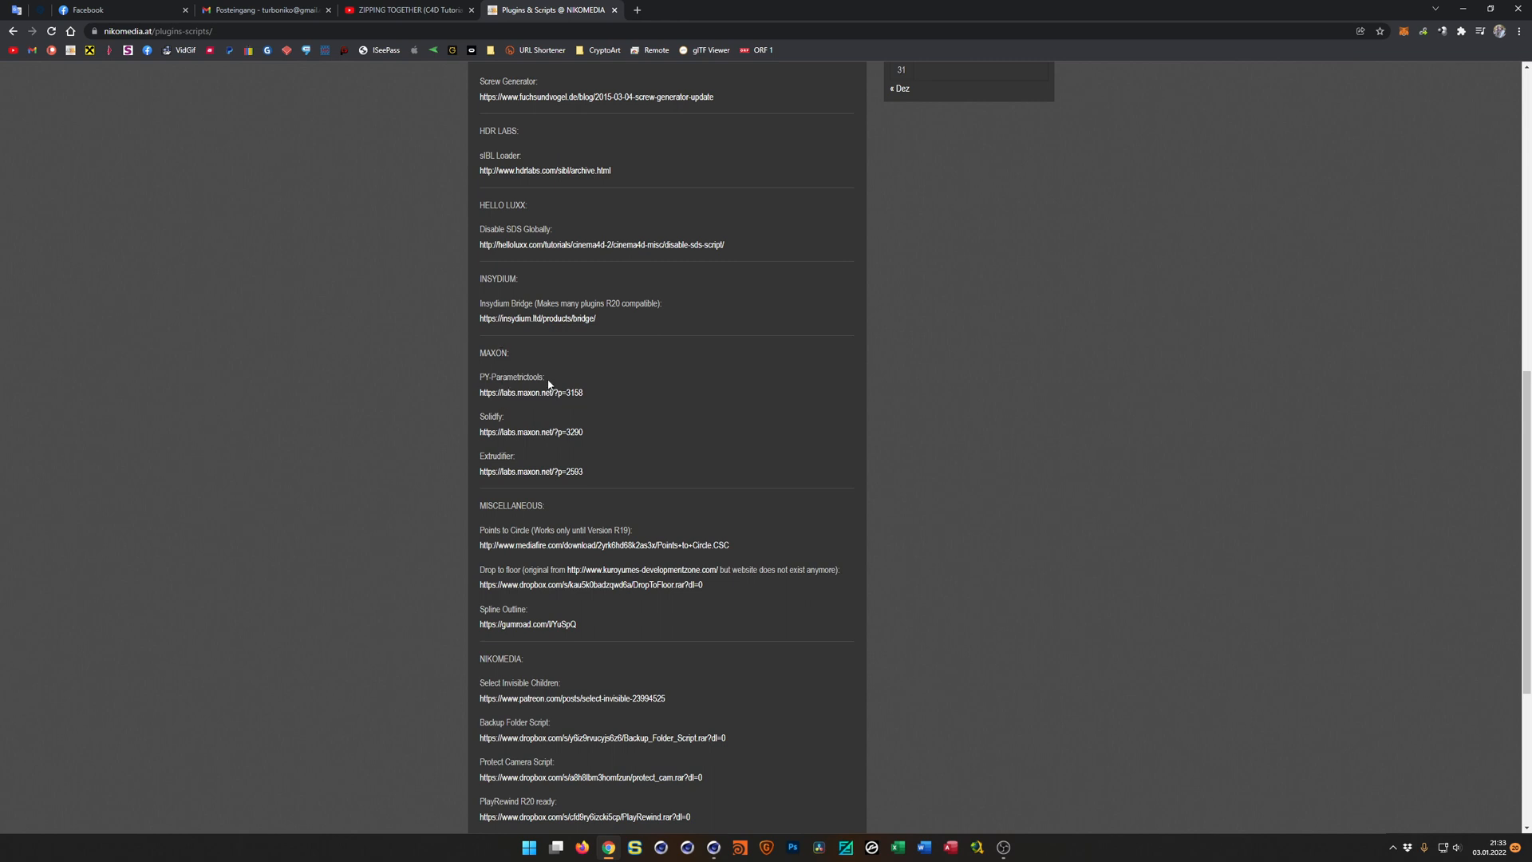
pyautogui.scroll(8, 670, 413)
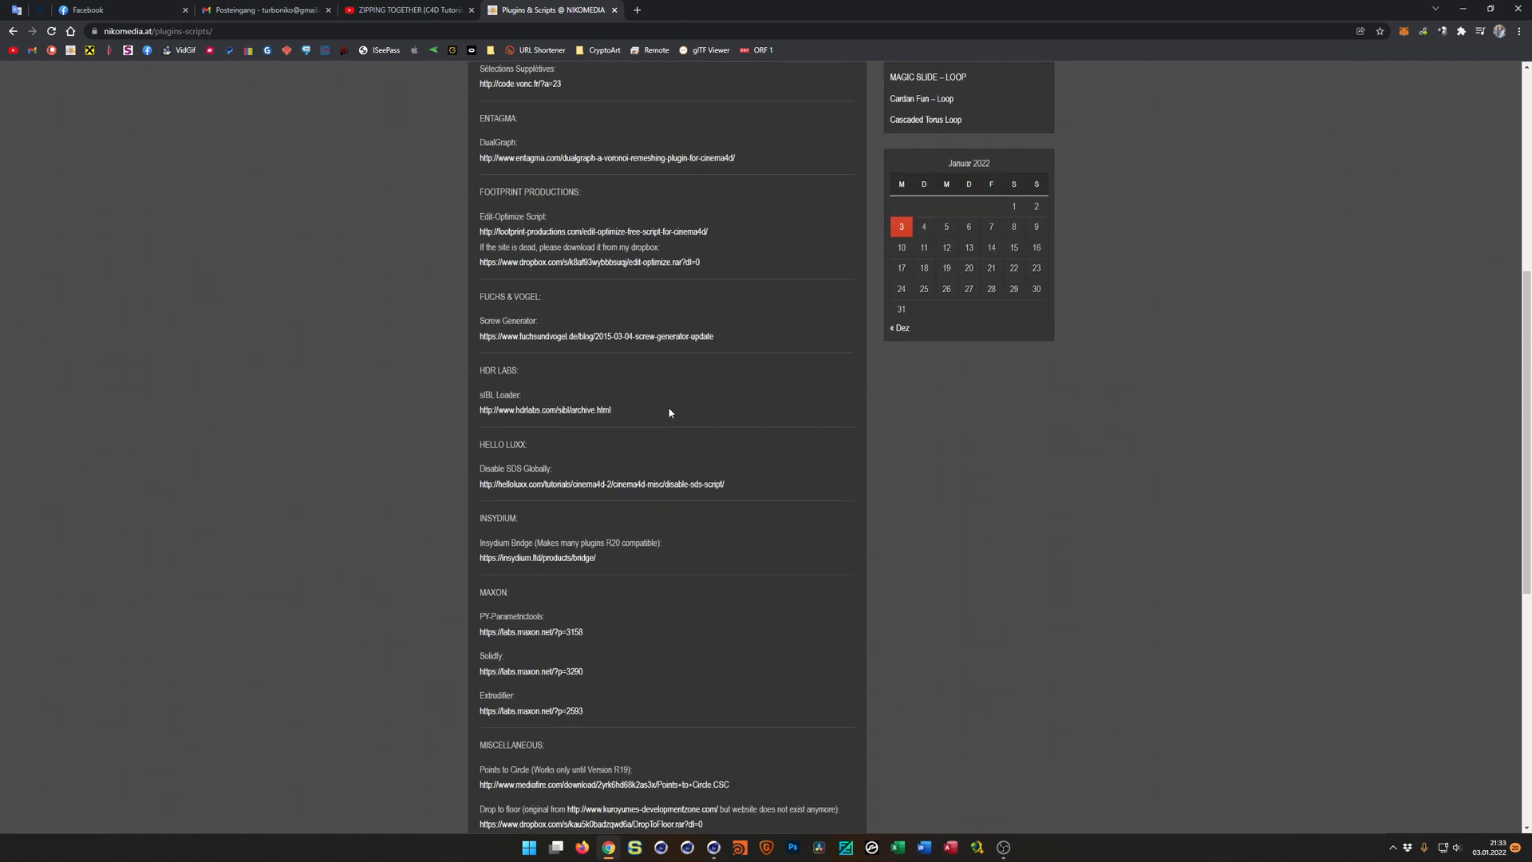
pyautogui.scroll(1, 669, 412)
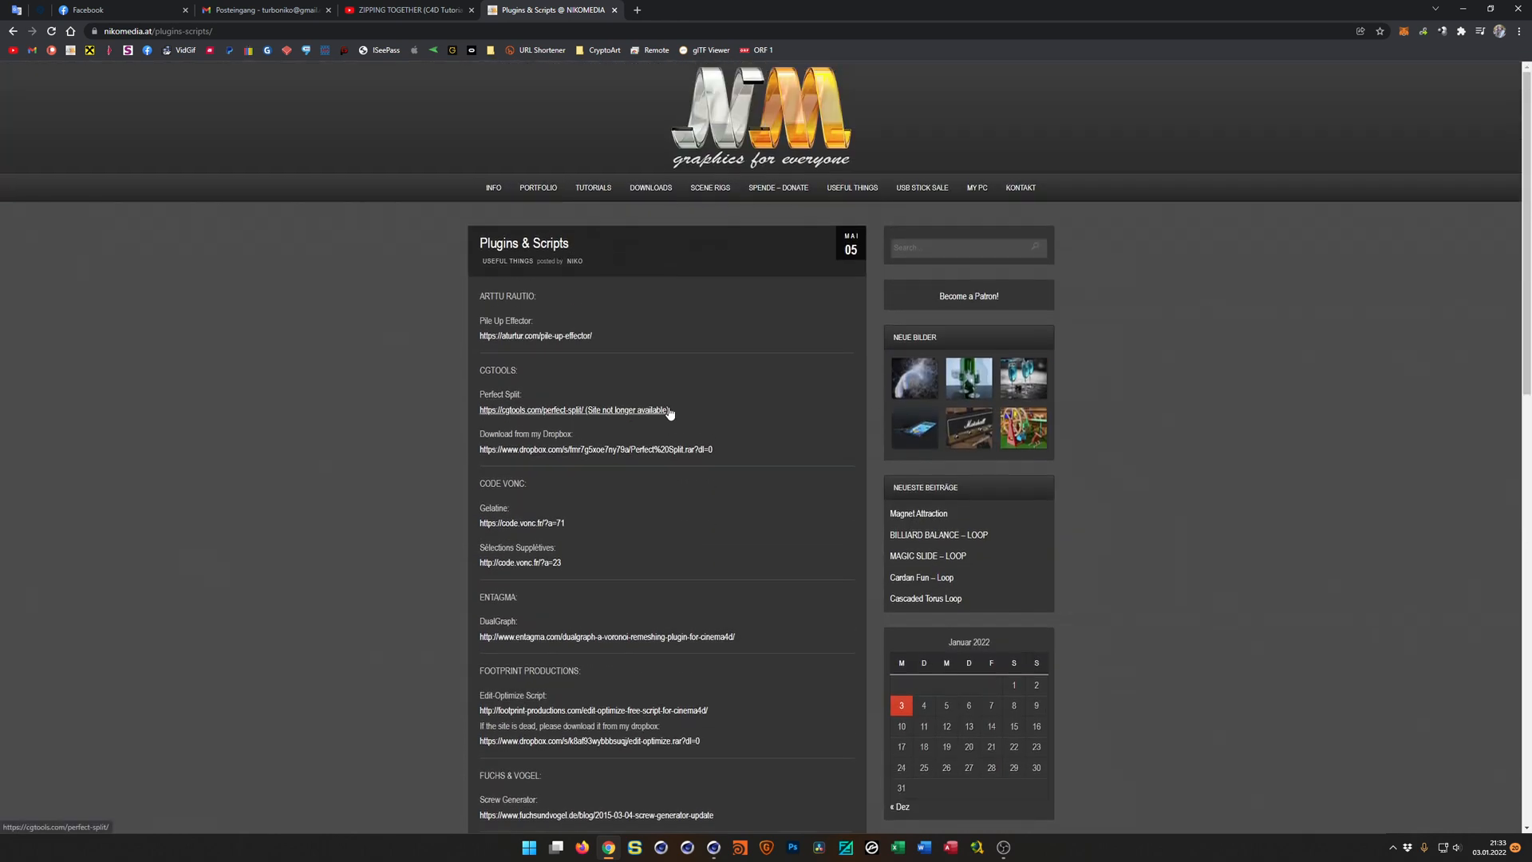
pyautogui.click(1463, 13)
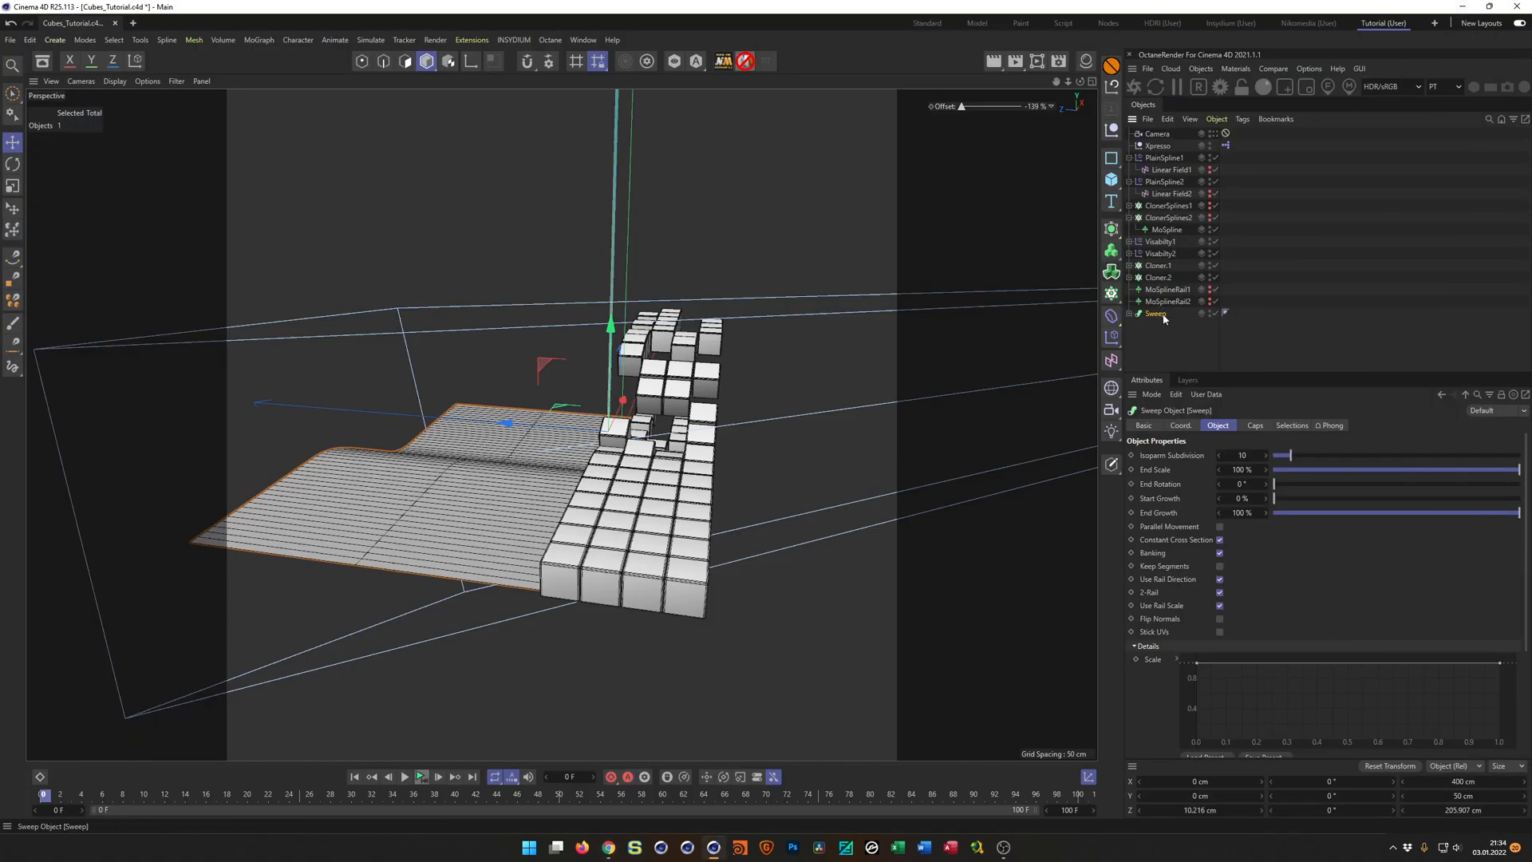
# Add a Py-Extrude Generator from Py-ParametricTools as the parent of the Sweep.
pyautogui.click(476, 40)
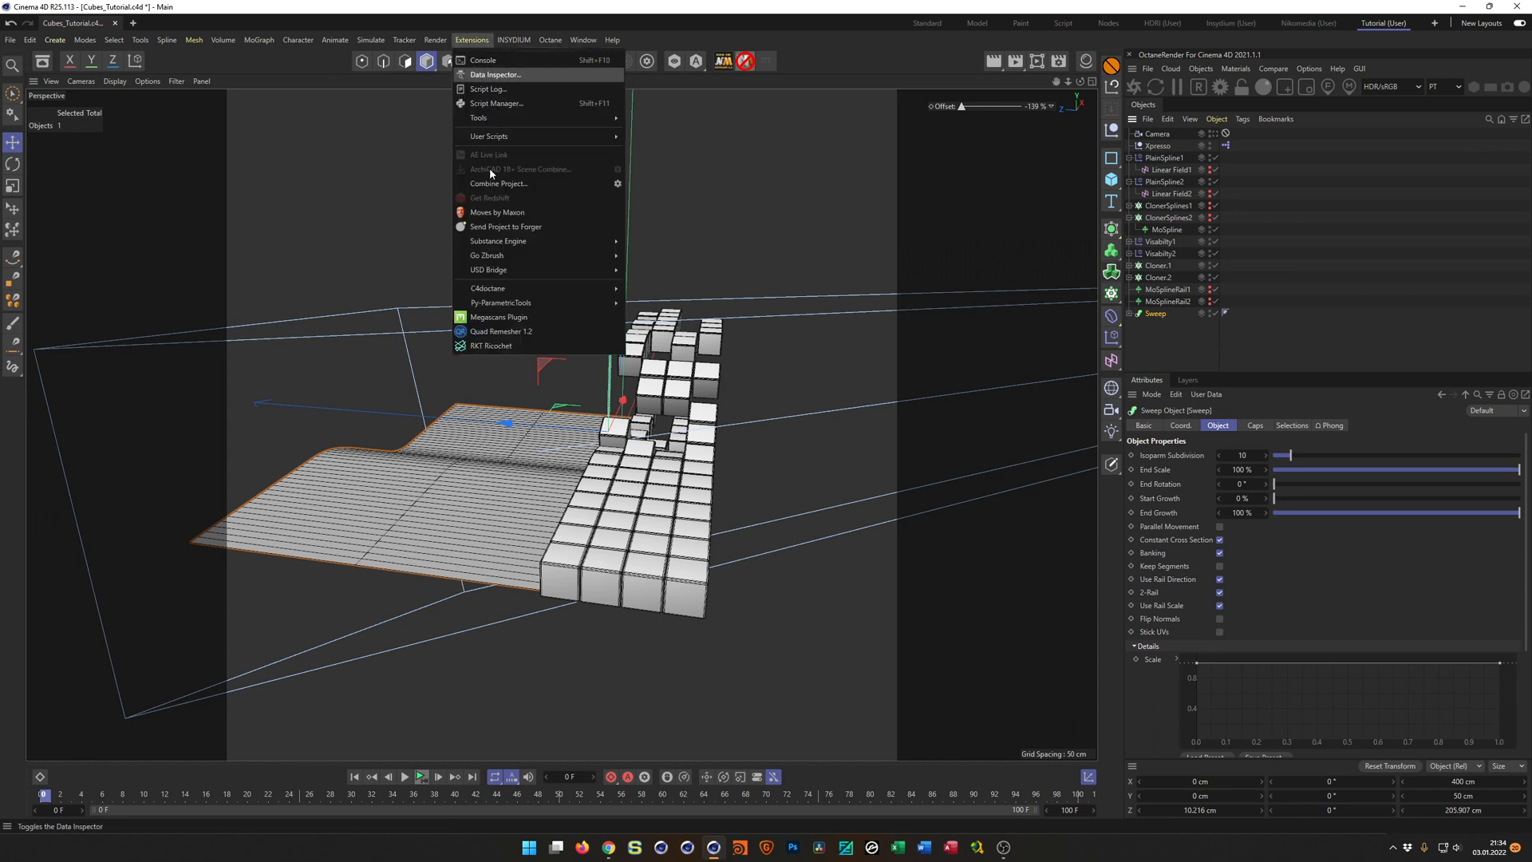
pyautogui.moveTo(583, 304)
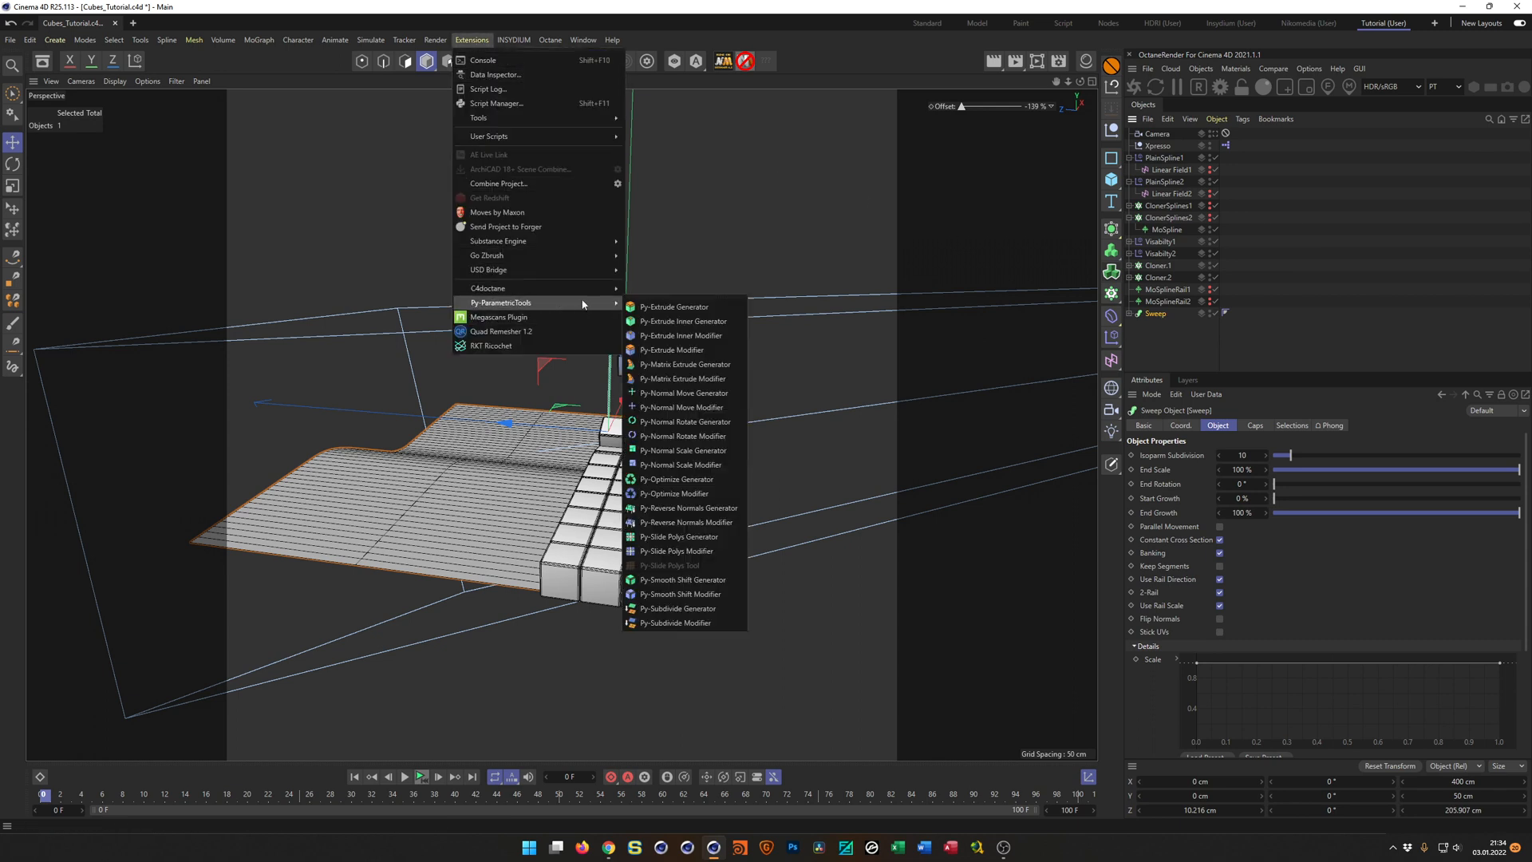
pyautogui.click(675, 307)
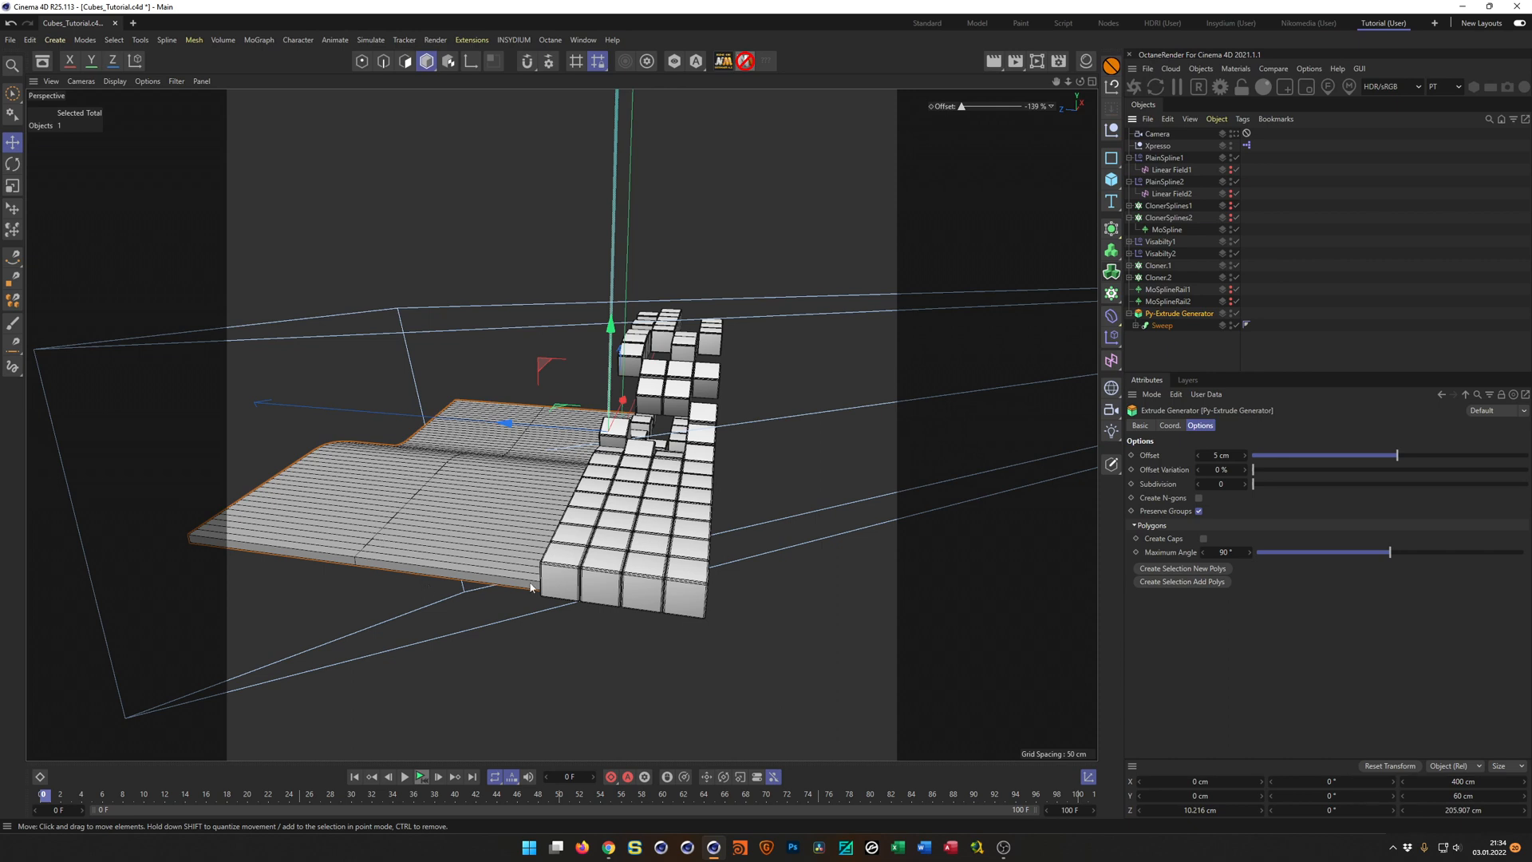
# Set the Py-Extrude Generator's Offset to -10 cm and enable Create Caps.
pyautogui.scroll(6, 531, 584)
pyautogui.keyDown('alt'); pyautogui.moveTo(593, 569); pyautogui.dragTo(542, 619); pyautogui.keyUp('alt')
pyautogui.doubleClick(1225, 457)
pyautogui.write('-')
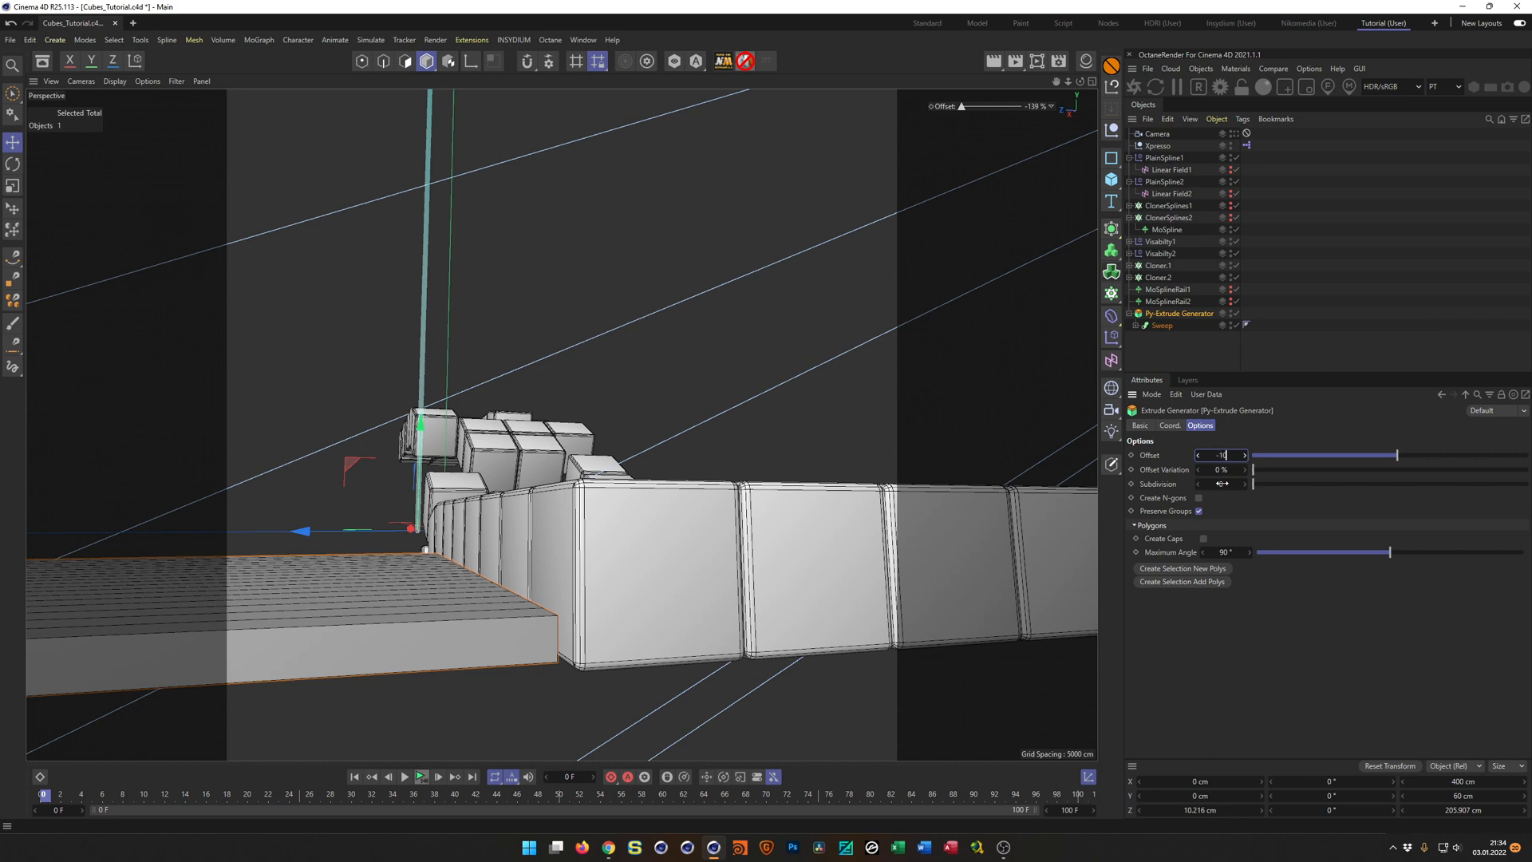
pyautogui.write('10')
pyautogui.press('Return')
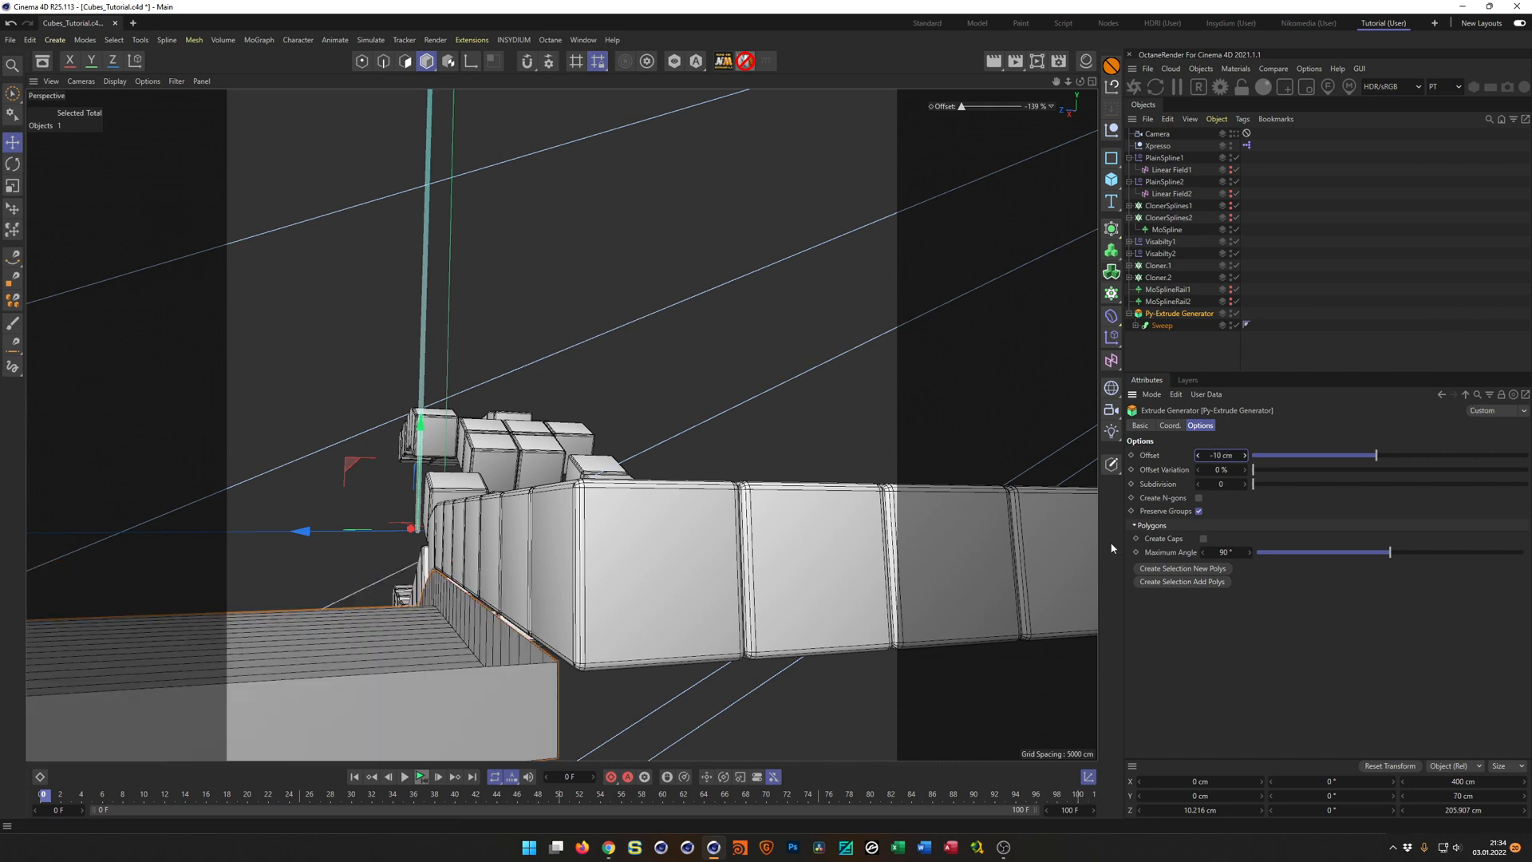
pyautogui.click(1206, 537)
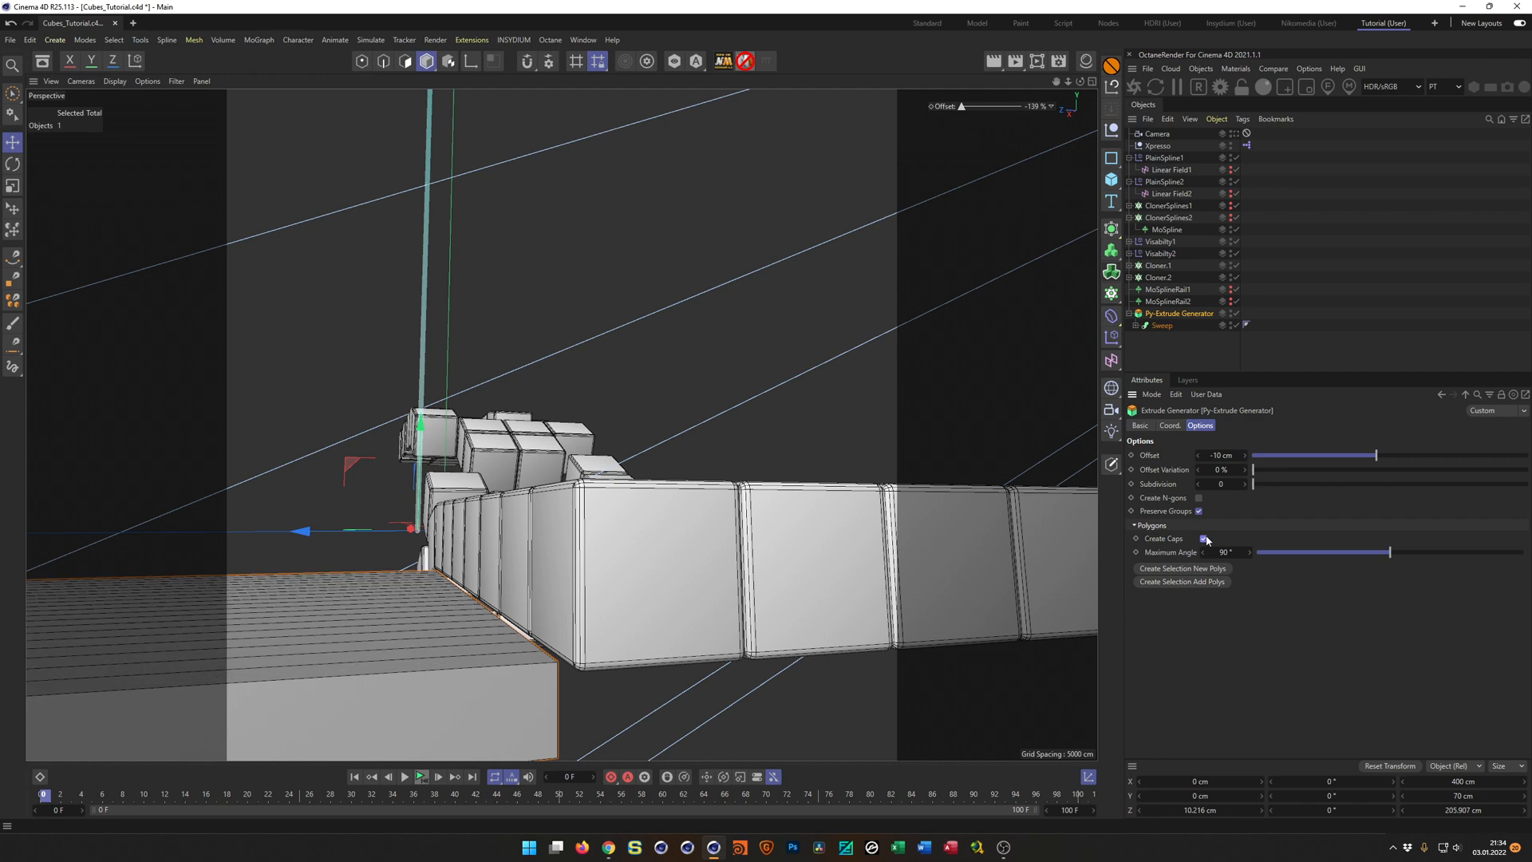
pyautogui.keyDown('alt'); pyautogui.moveTo(521, 614); pyautogui.dragTo(596, 573); pyautogui.keyUp('alt')
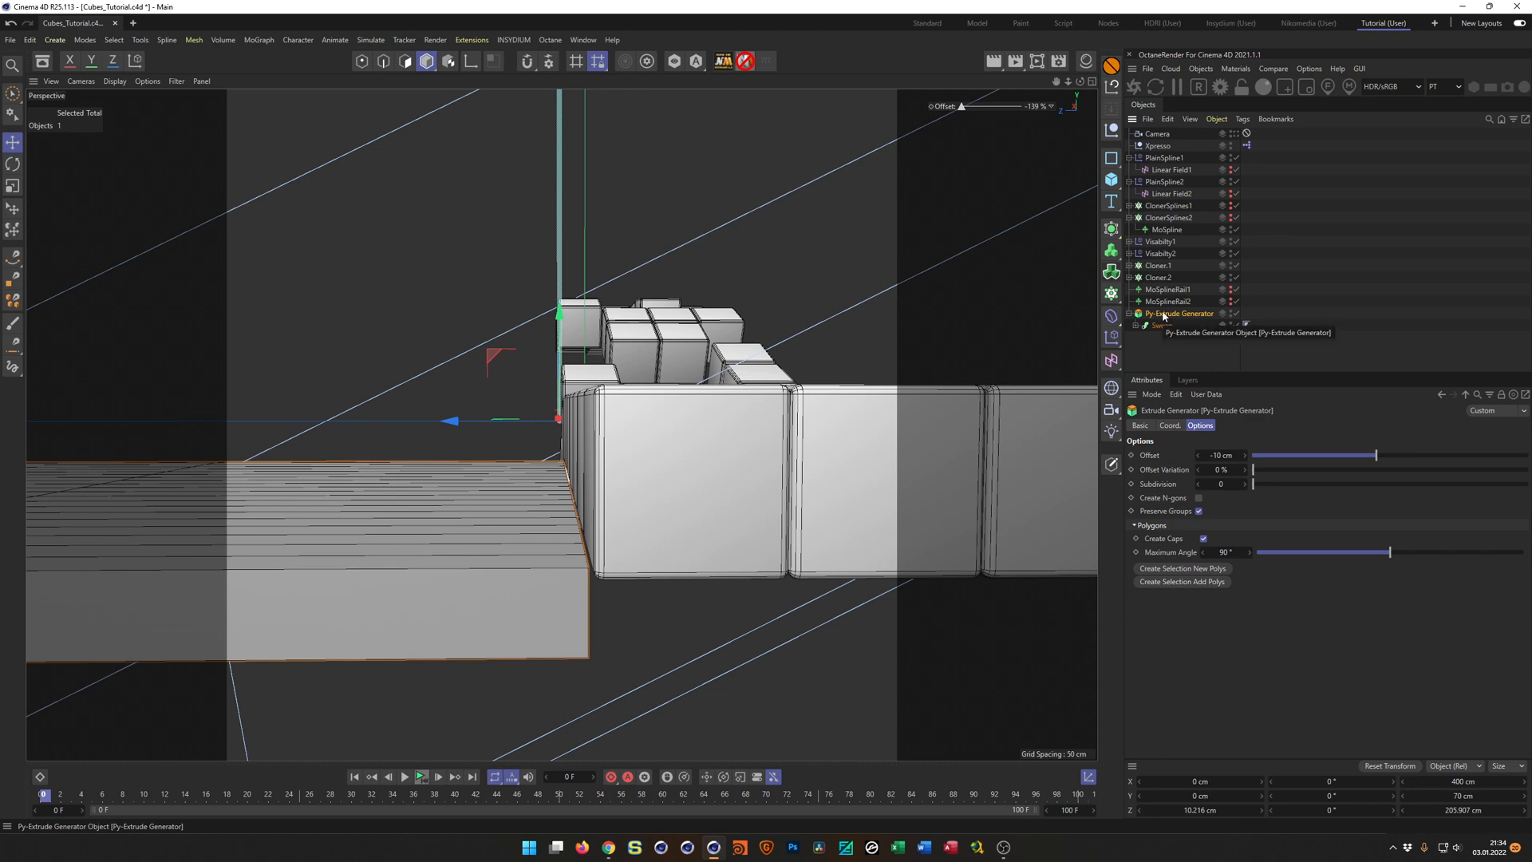
# Group the Py-Extrude Generator under a Null and name it Floor 1.
pyautogui.hotkey('alt', 'g')
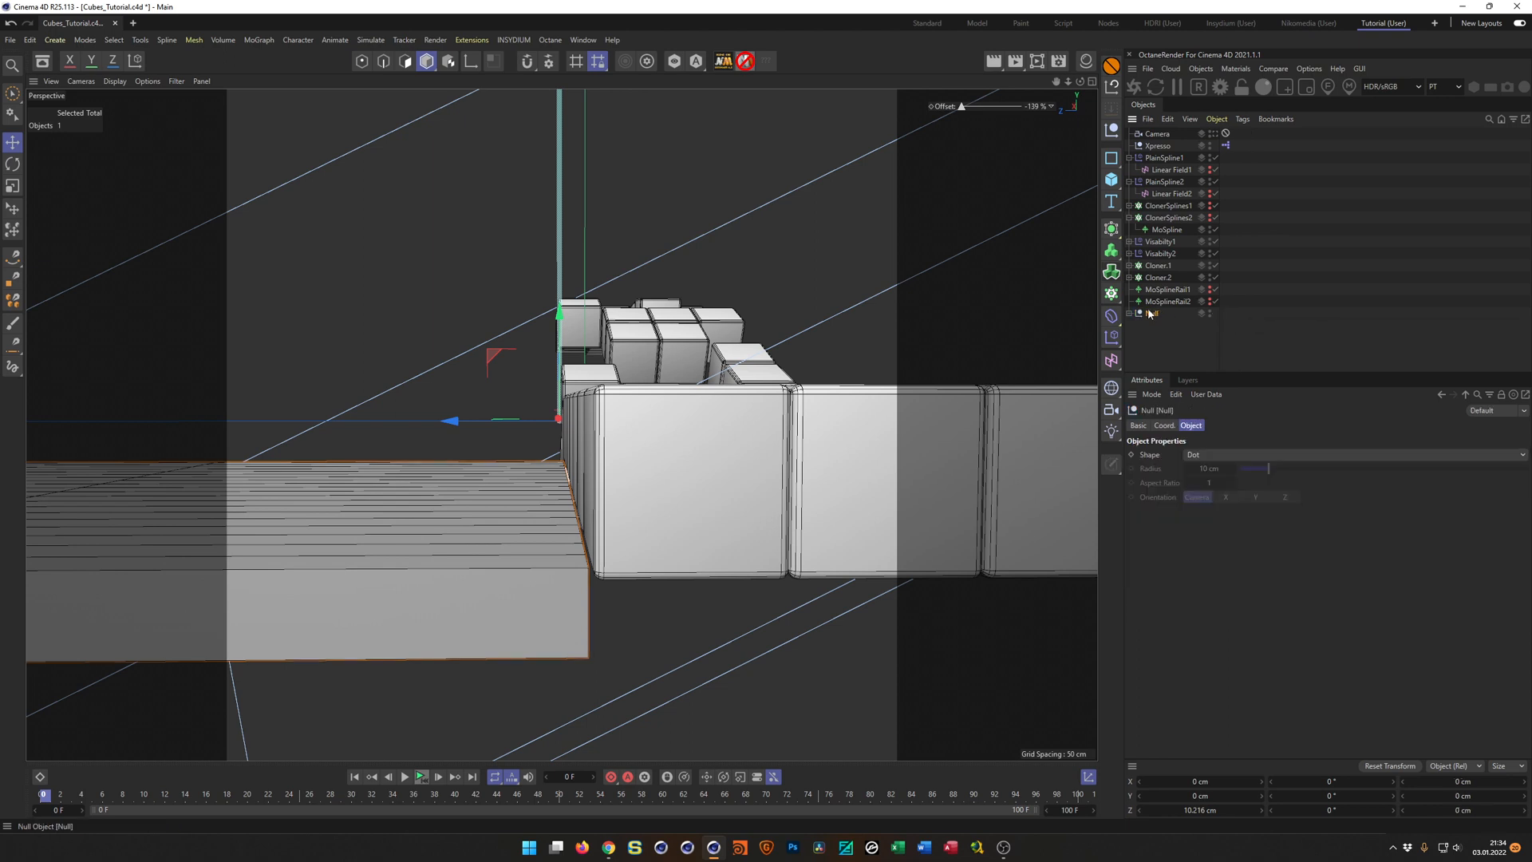
pyautogui.click(1130, 313)
pyautogui.doubleClick(1154, 314)
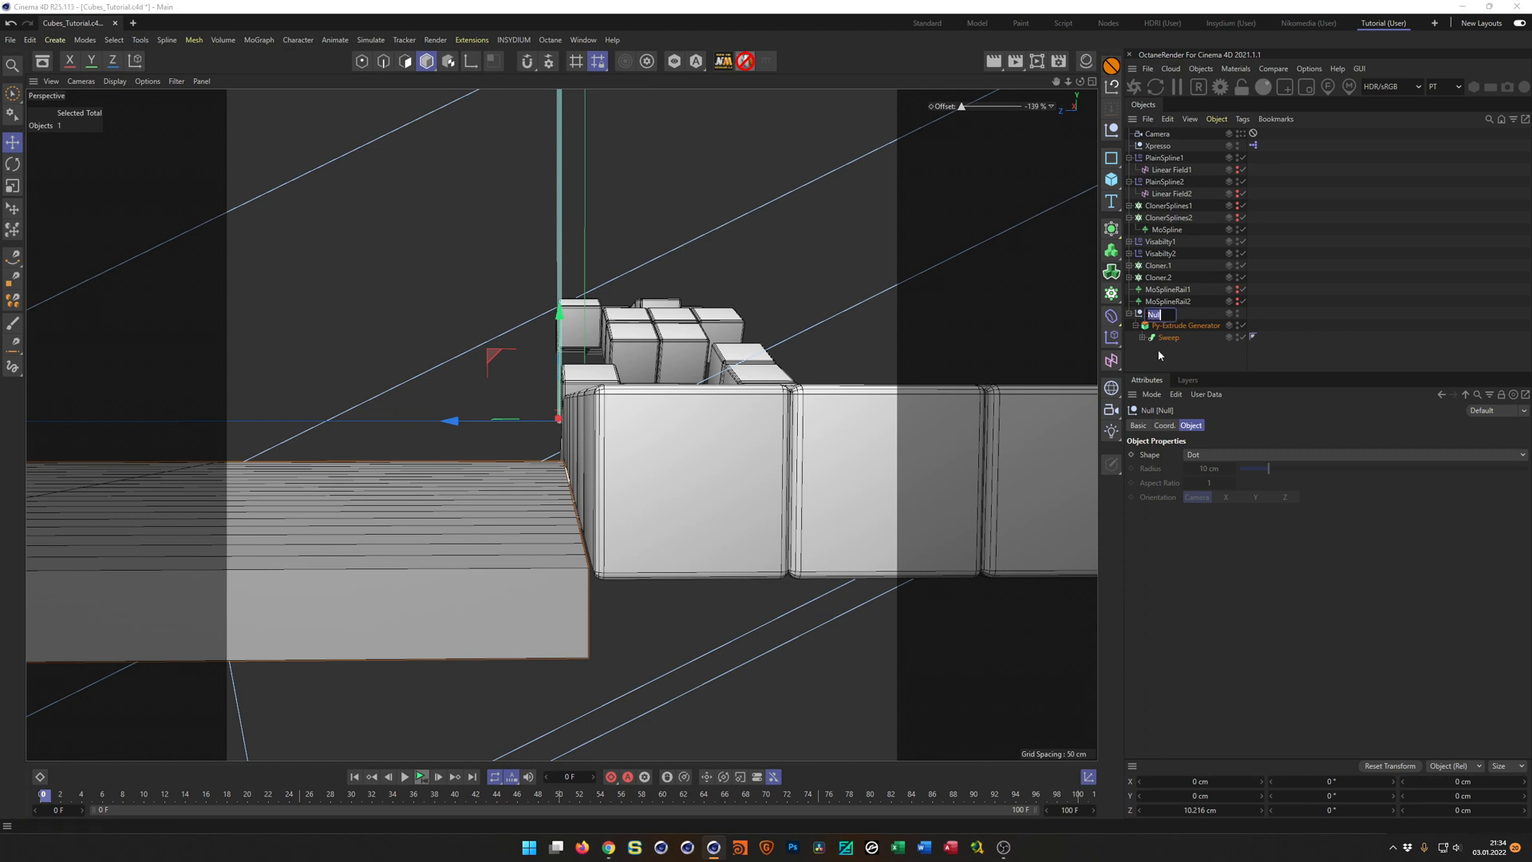
pyautogui.write('Floor 1')
pyautogui.press('Return')
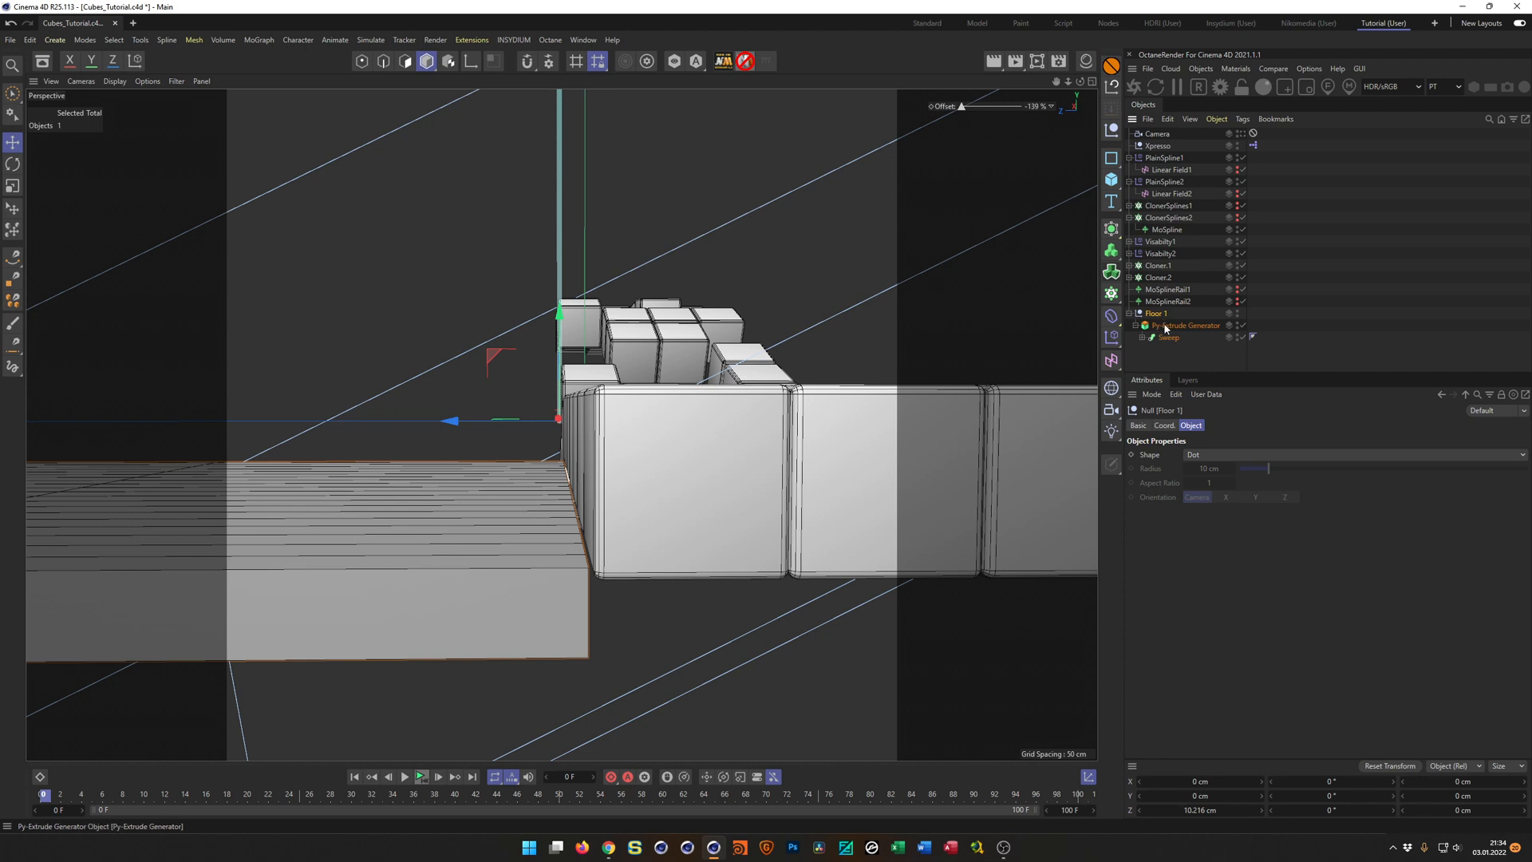
# Add a Bevel deformer inside the Floor 1 group and set its Subdivision to 3.
pyautogui.click(1112, 317)
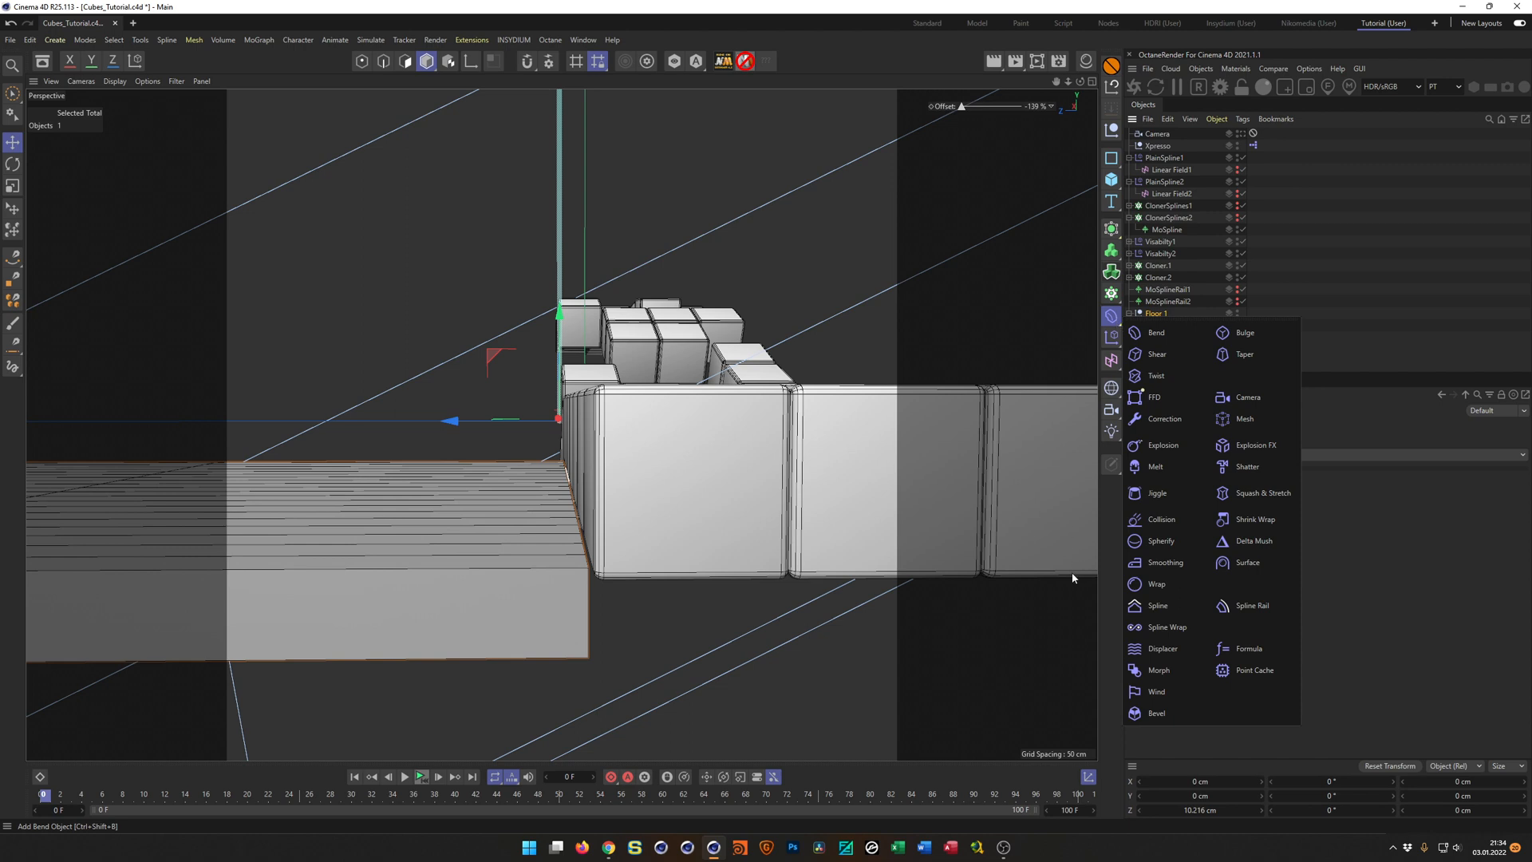
pyautogui.click(1156, 714)
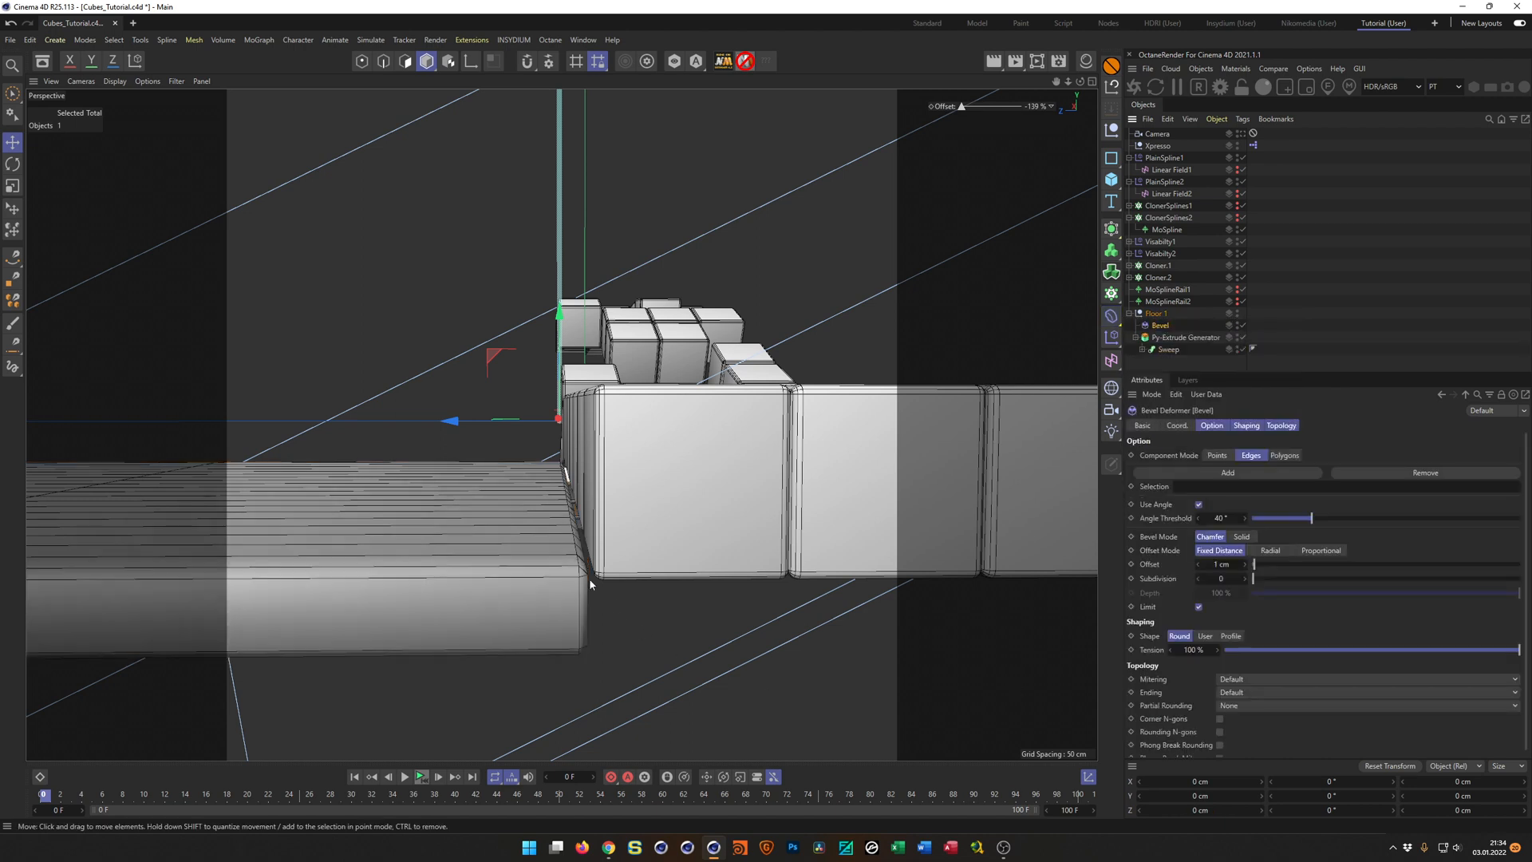
pyautogui.click(1218, 579)
pyautogui.write('3')
pyautogui.press('Return')
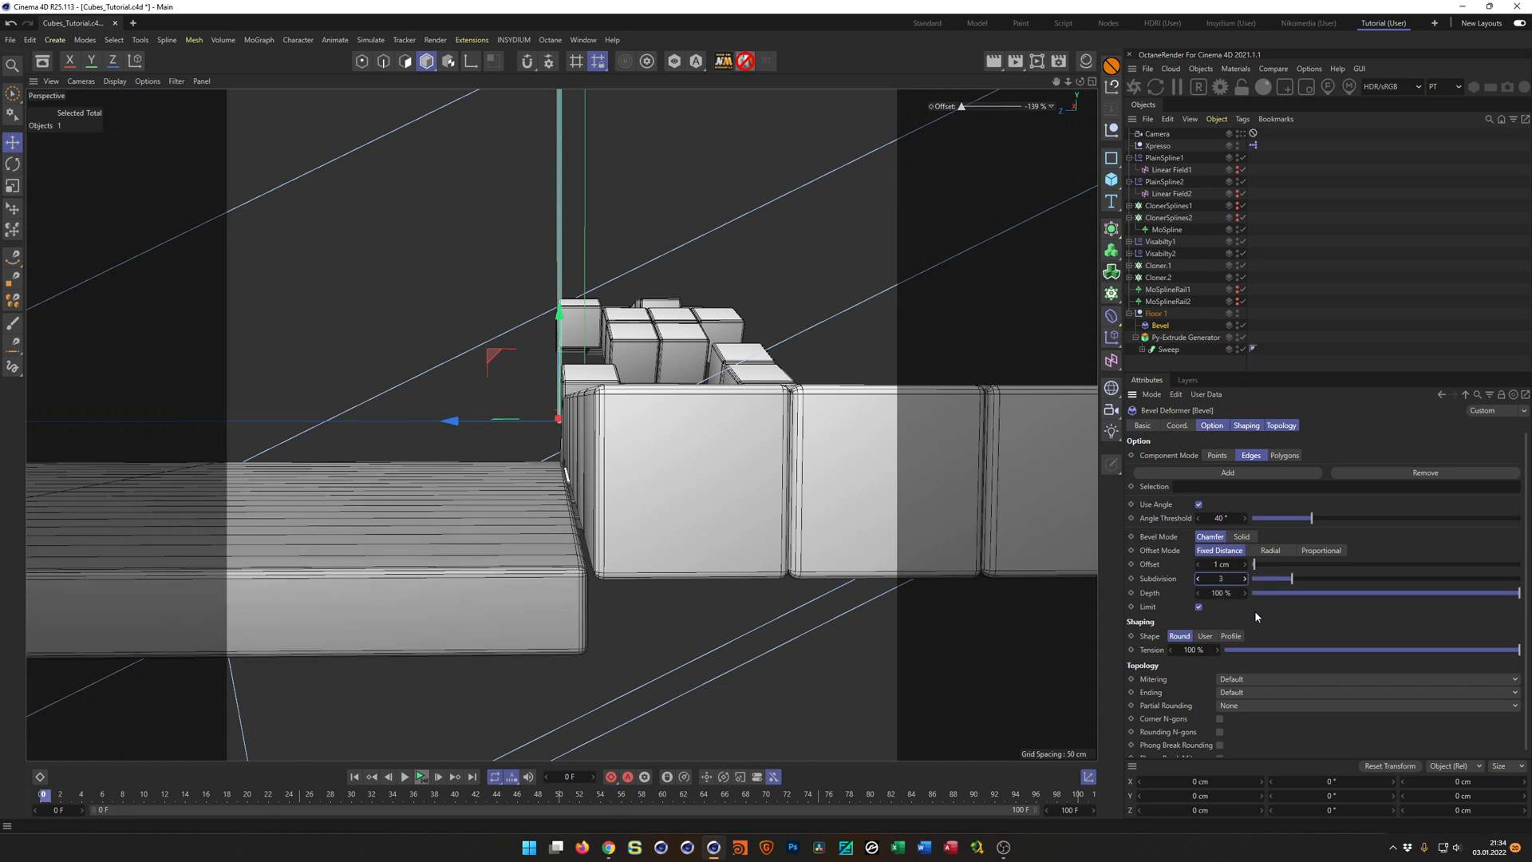
pyautogui.keyDown('alt'); pyautogui.moveTo(589, 561); pyautogui.dragTo(543, 544); pyautogui.keyUp('alt')
pyautogui.keyDown('alt'); pyautogui.moveTo(544, 544); pyautogui.dragTo(475, 568, button='right'); pyautogui.keyUp('alt')
pyautogui.keyDown('alt'); pyautogui.moveTo(475, 568); pyautogui.dragTo(571, 520); pyautogui.keyUp('alt')
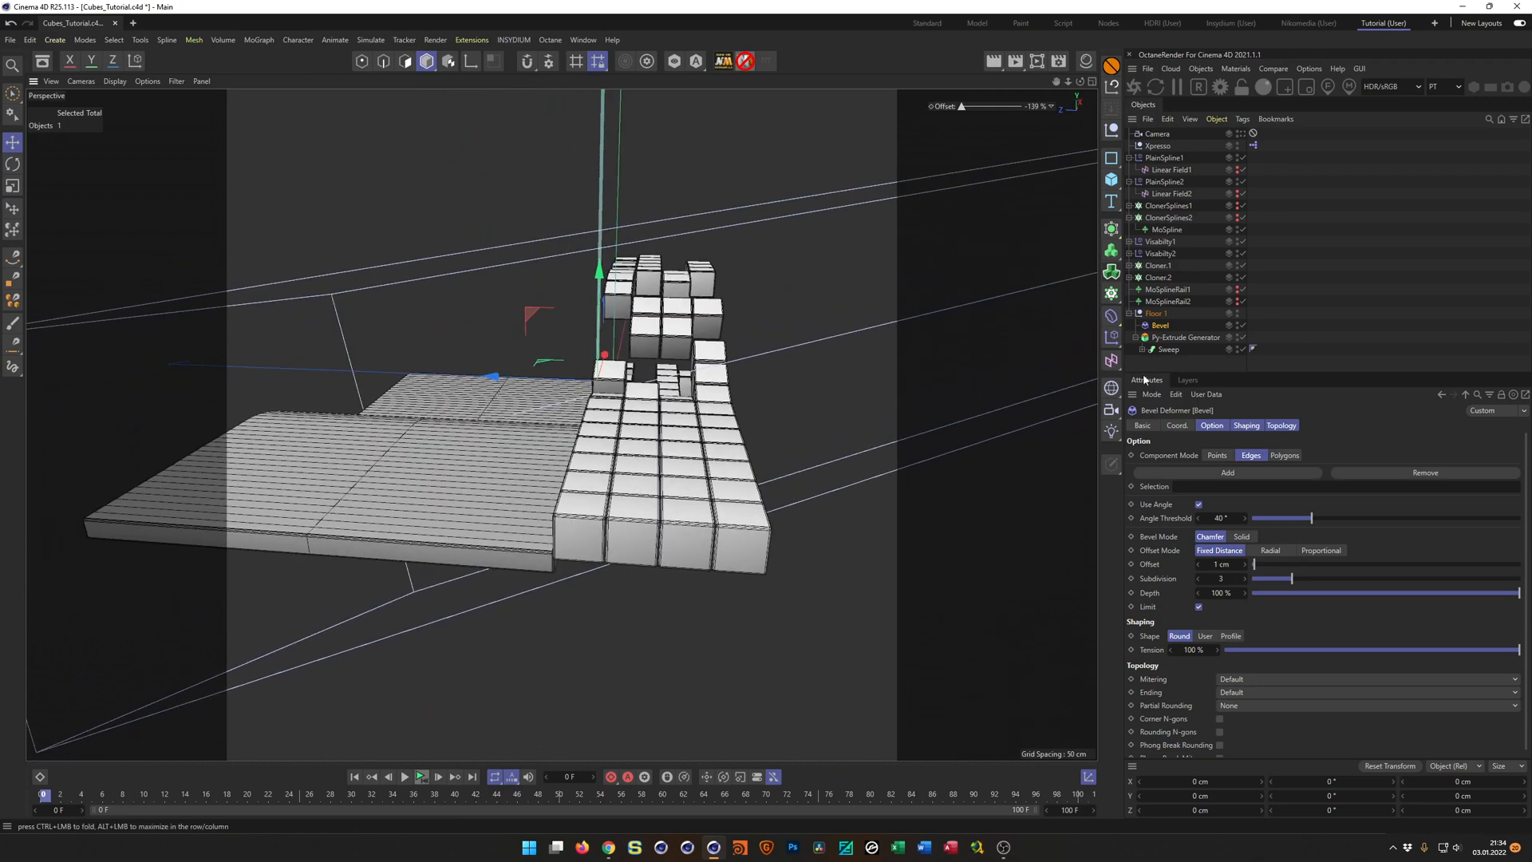
# Duplicate the Floor 1 group as Floor 2 and move the copy along Z to -149.059 cm.
pyautogui.click(1130, 312)
pyautogui.click(1159, 312)
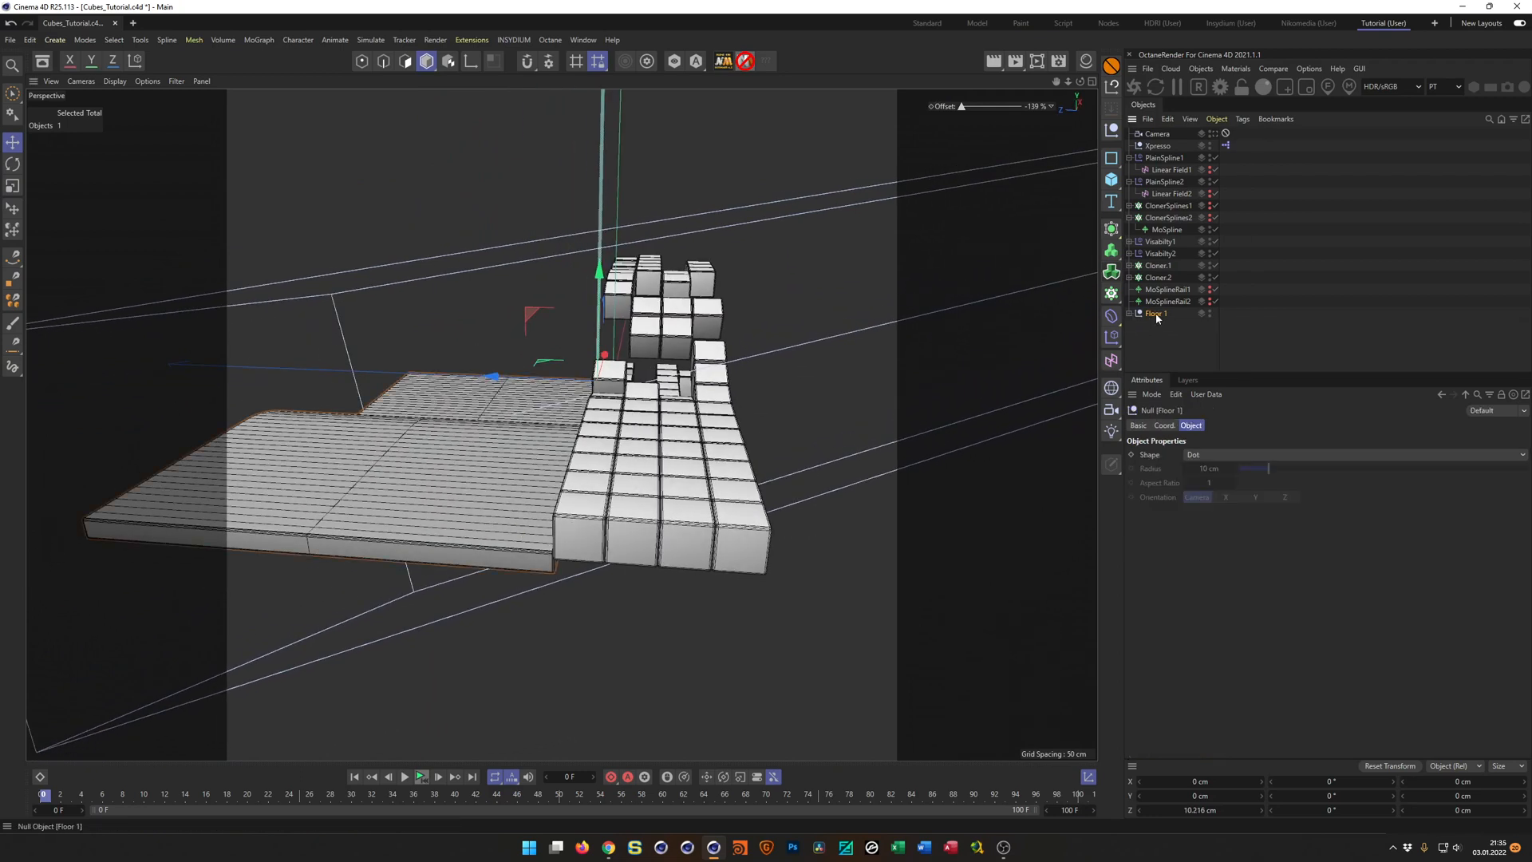
pyautogui.moveTo(1159, 319); pyautogui.dragTo(1158, 327)
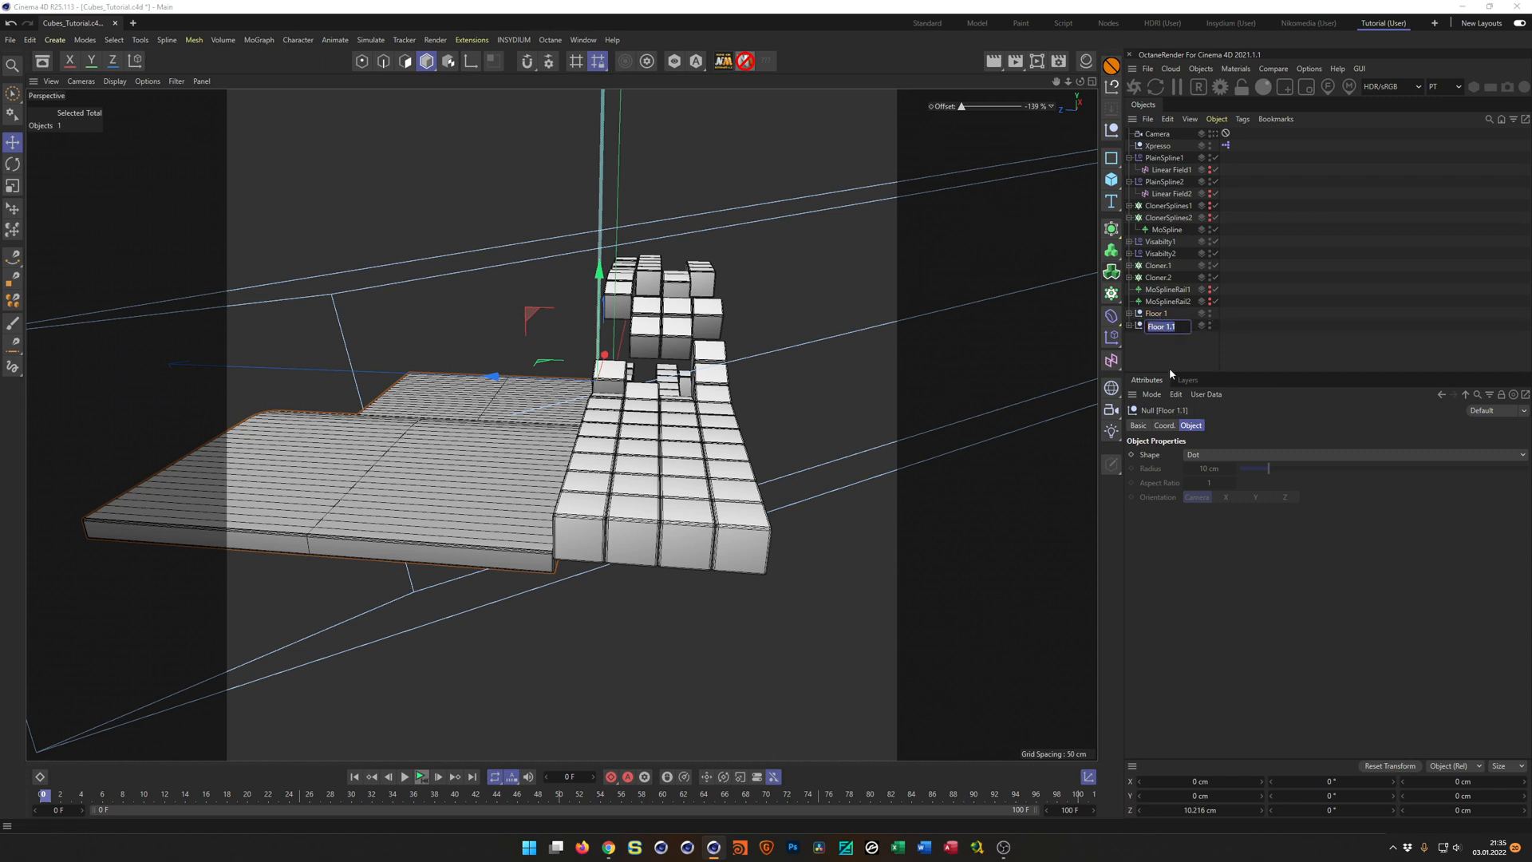
pyautogui.write('2')
pyautogui.press('Return')
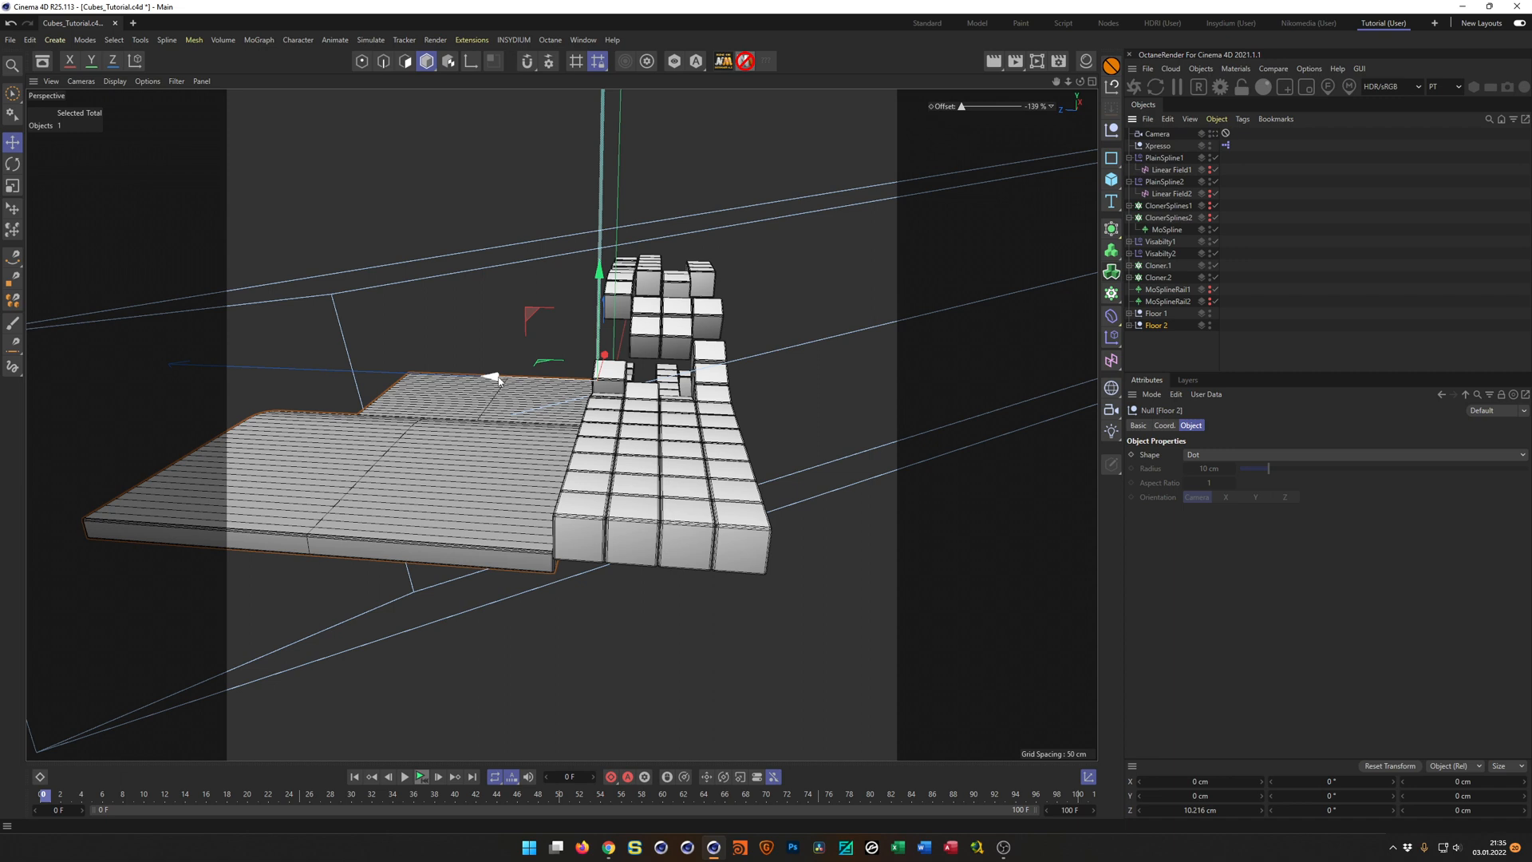
pyautogui.moveTo(495, 380); pyautogui.dragTo(739, 433)
# Set the Length of the MoSpline inside Floor 2's Sweep to 80 cm.
pyautogui.click(1130, 324)
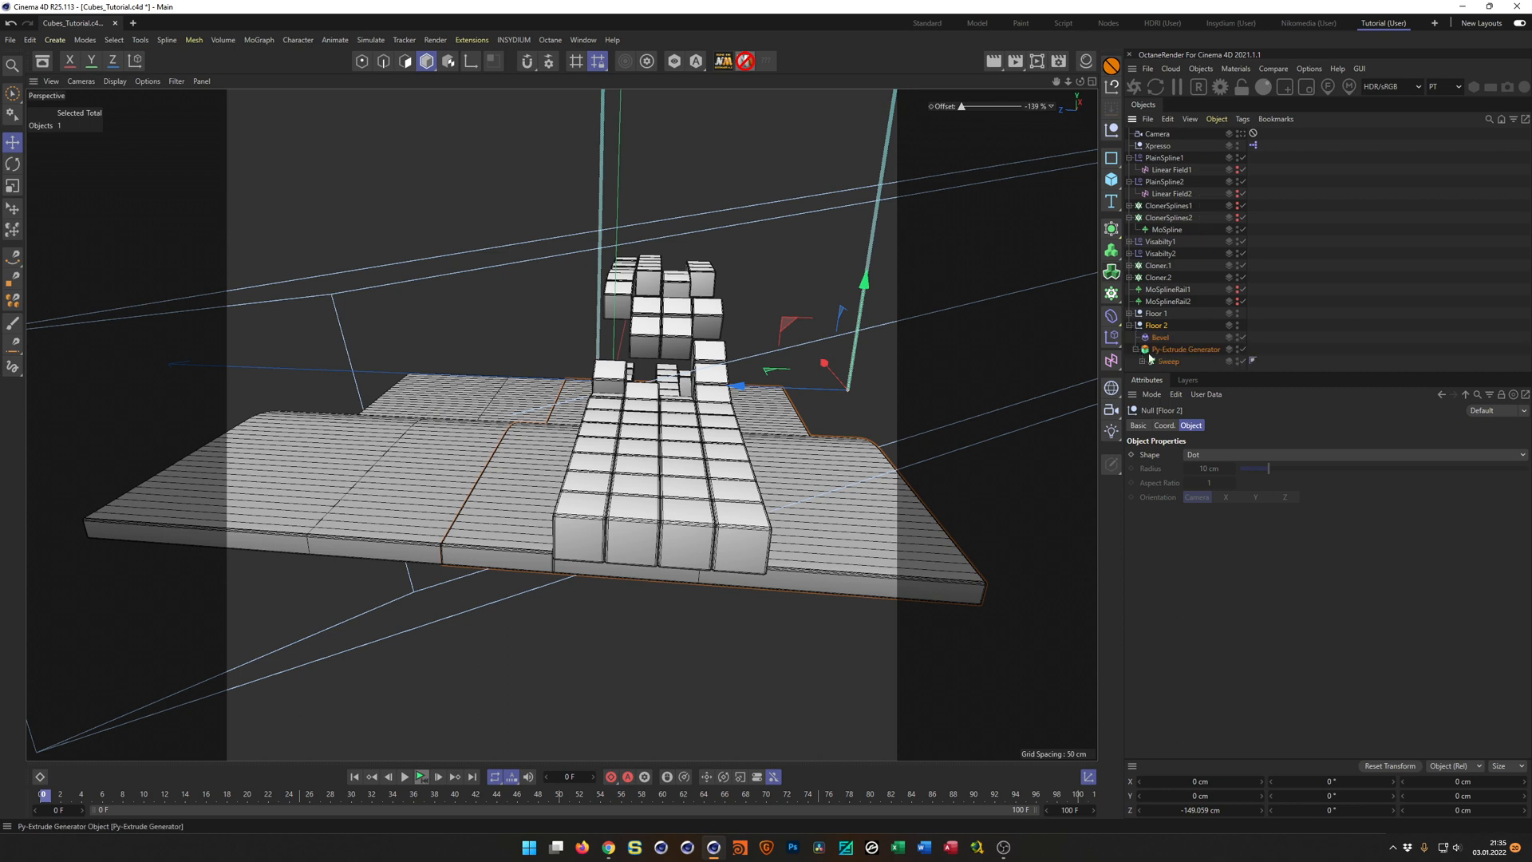
pyautogui.click(1143, 361)
pyautogui.moveTo(1242, 373); pyautogui.dragTo(1242, 474)
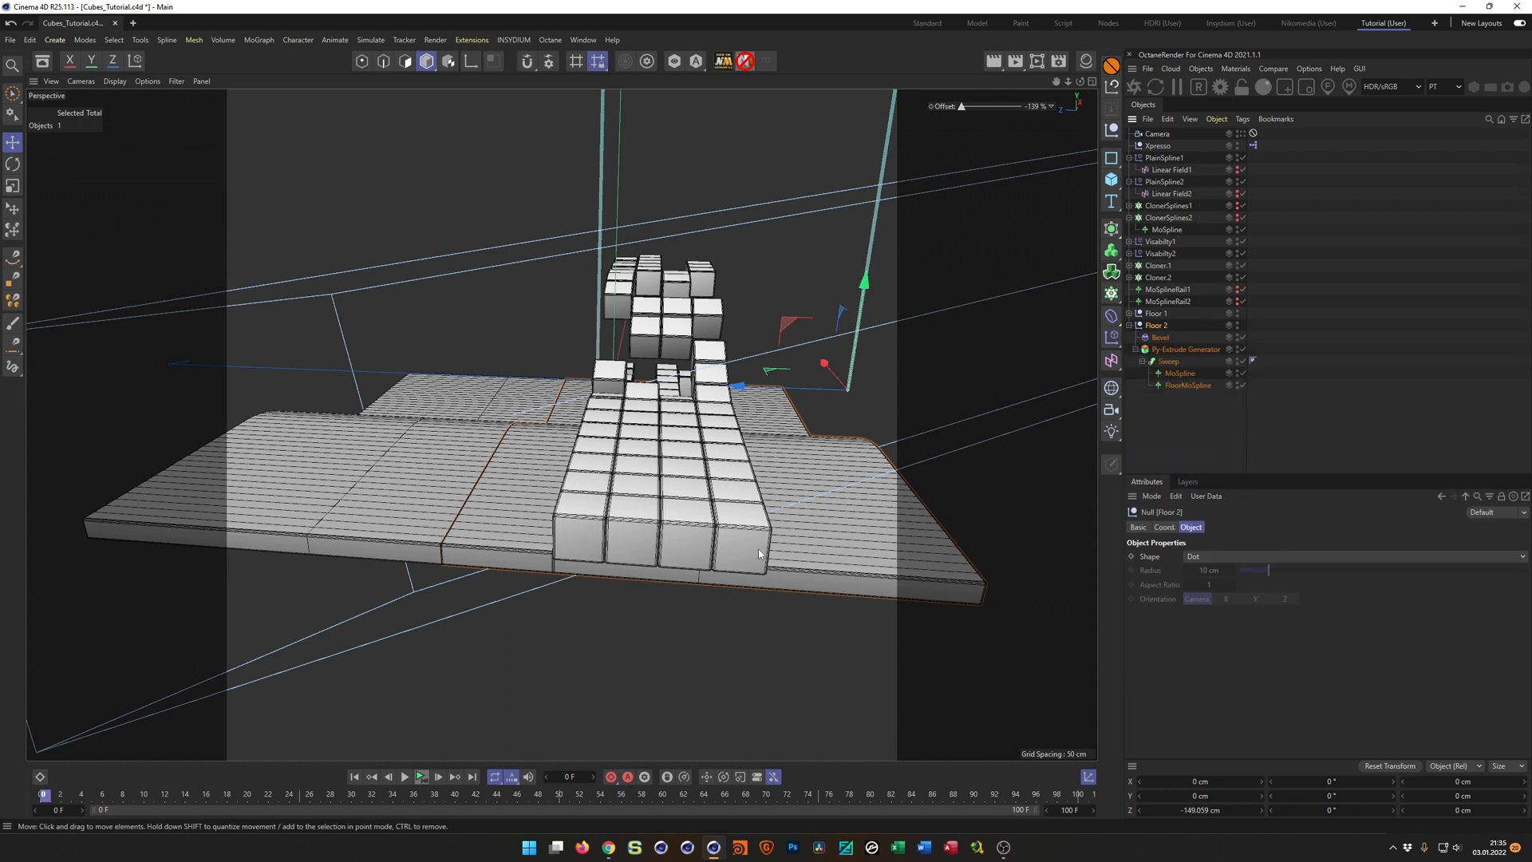
pyautogui.click(1180, 373)
pyautogui.click(1201, 556)
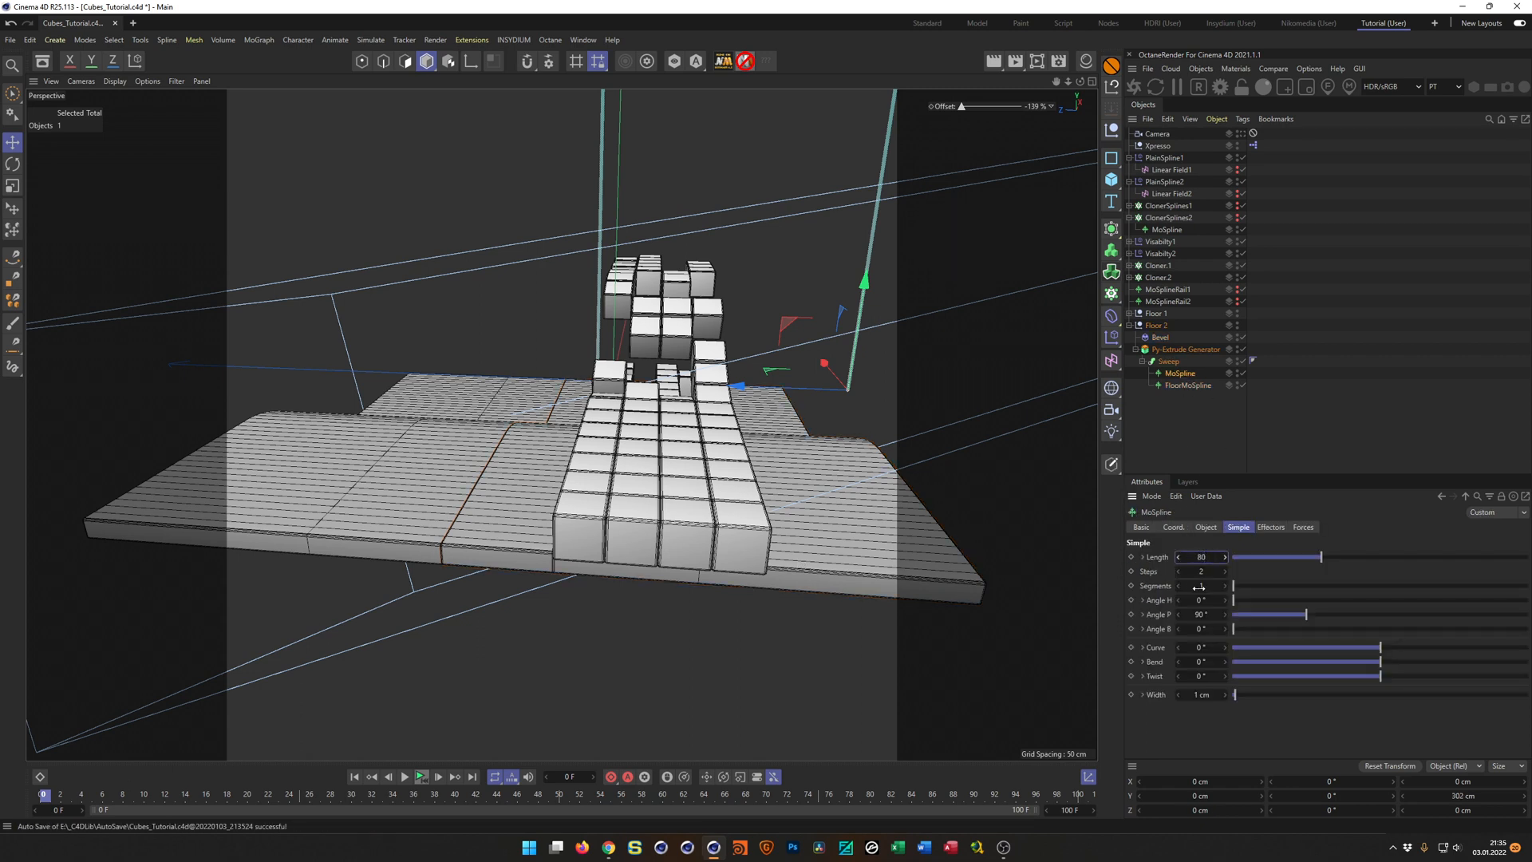
pyautogui.write('80')
pyautogui.press('Return')
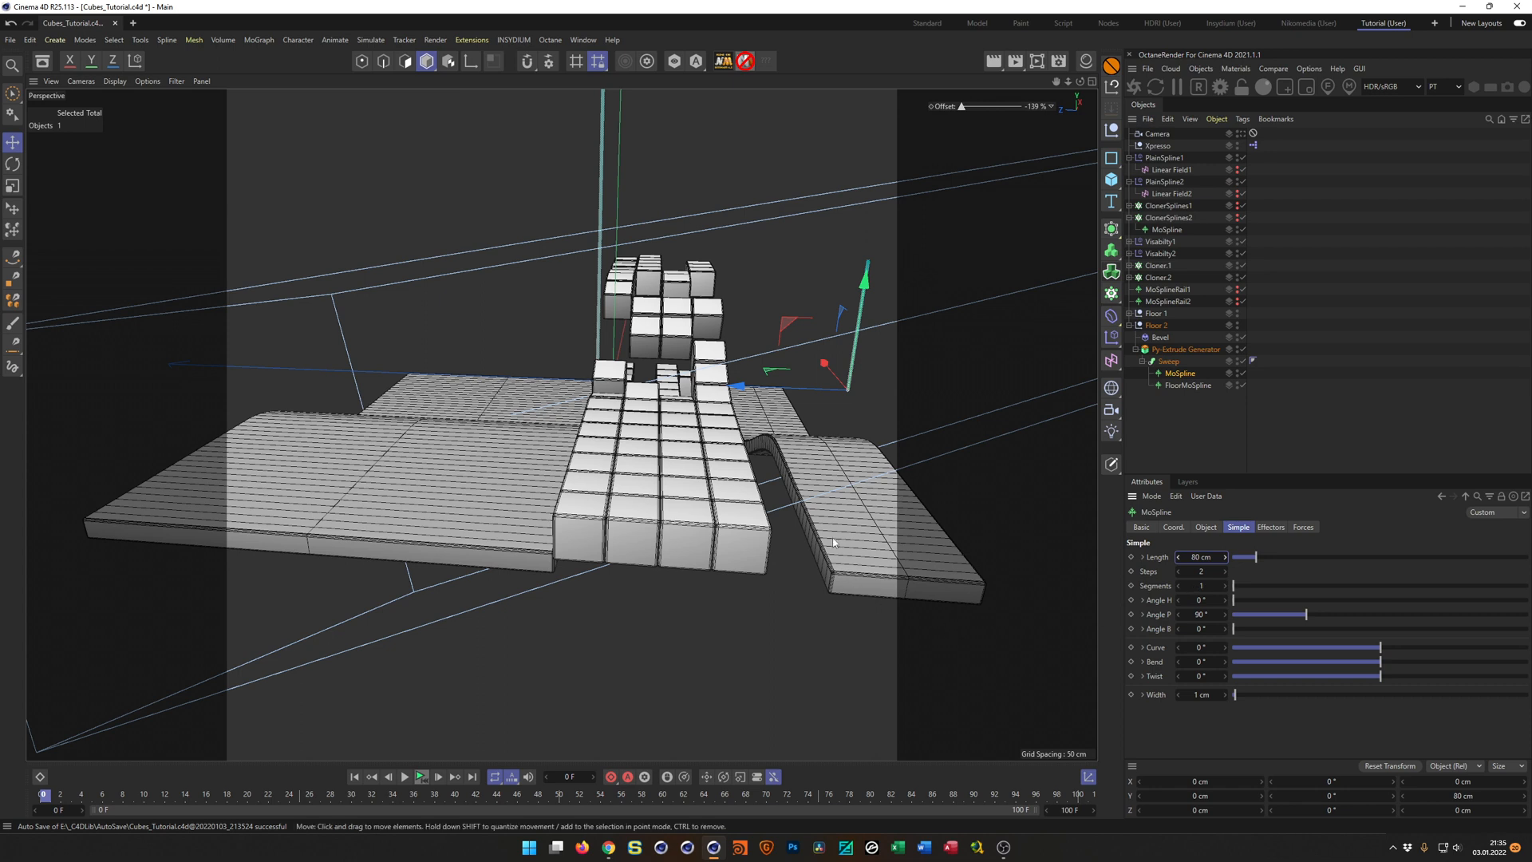
# Move the Floor 2 group along Z to -70.079 cm so its edge lines up with the outer side of the cube row.
pyautogui.click(1157, 325)
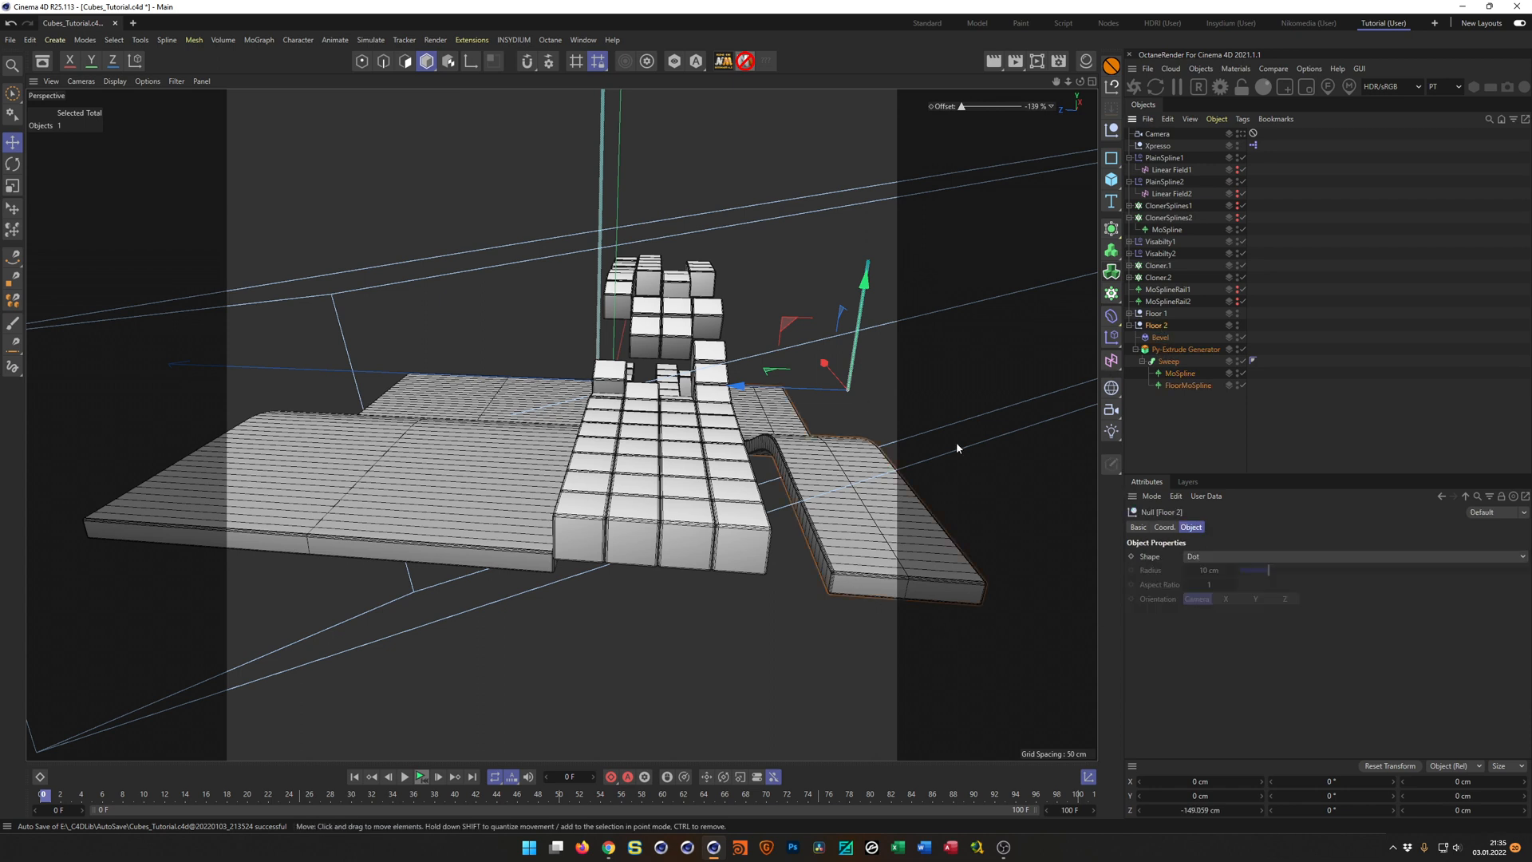
pyautogui.moveTo(810, 412); pyautogui.dragTo(704, 603)
pyautogui.keyDown('alt'); pyautogui.moveTo(732, 585); pyautogui.dragTo(810, 557, button='right'); pyautogui.keyUp('alt')
pyautogui.keyDown('alt'); pyautogui.moveTo(810, 557); pyautogui.dragTo(802, 549); pyautogui.keyUp('alt')
pyautogui.middleClick(801, 549)
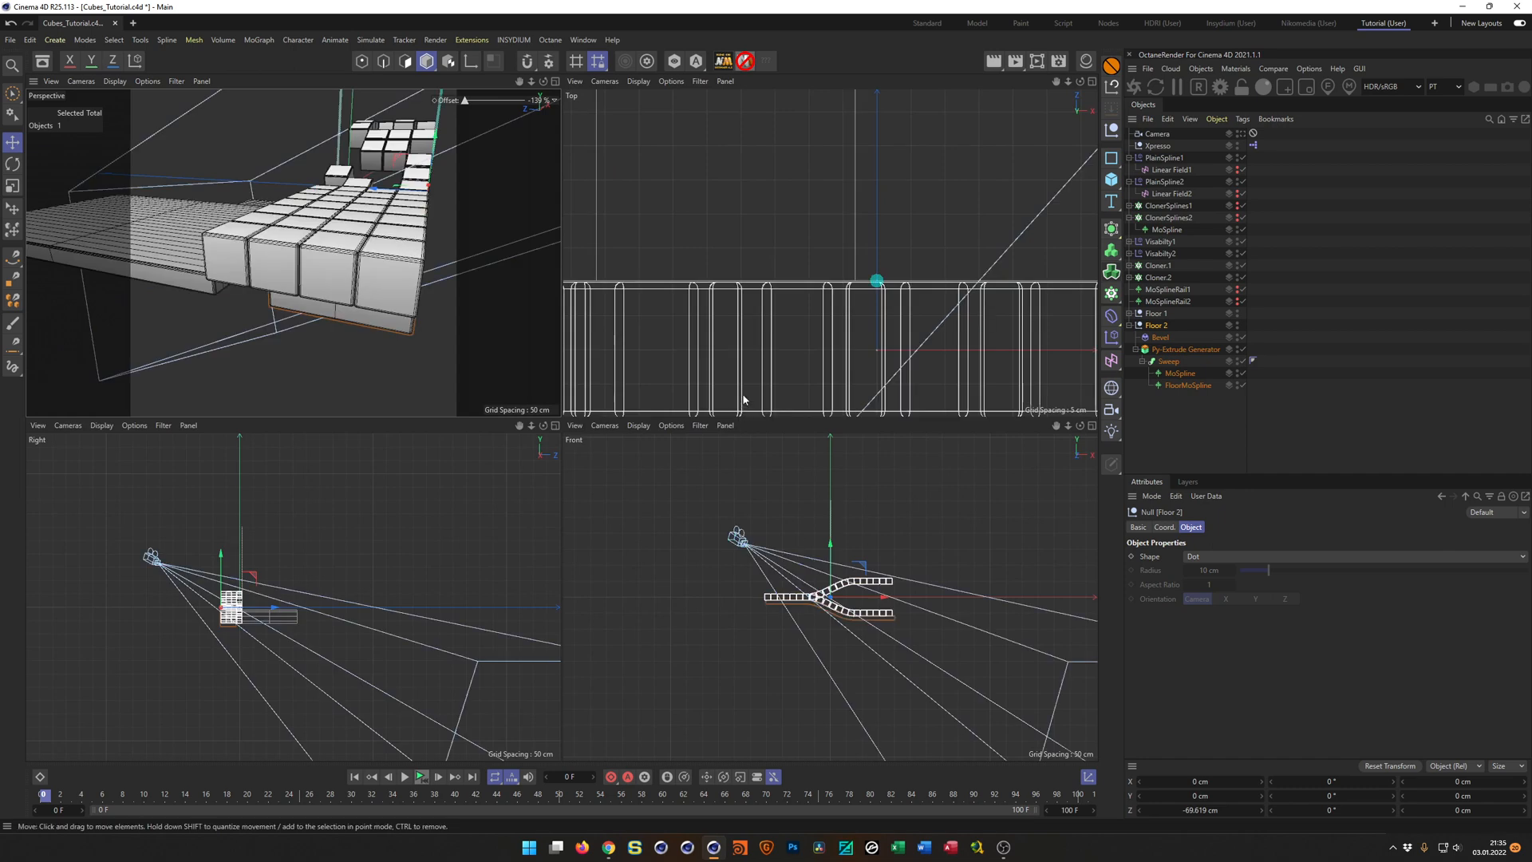
pyautogui.middleClick(744, 399)
pyautogui.scroll(5, 705, 491)
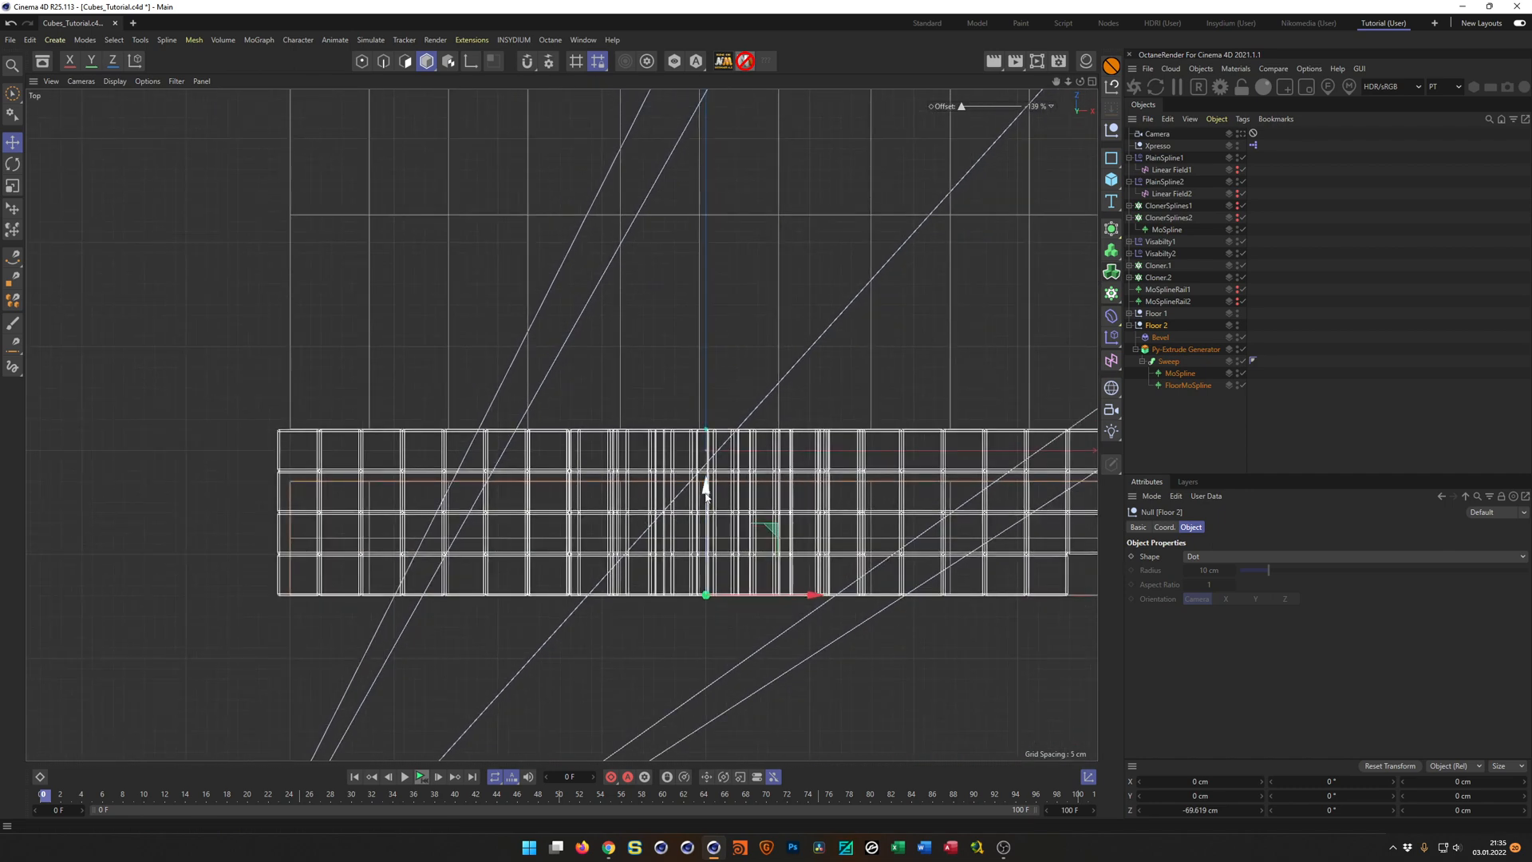
pyautogui.moveTo(705, 479); pyautogui.dragTo(683, 500)
pyautogui.scroll(5, 714, 592)
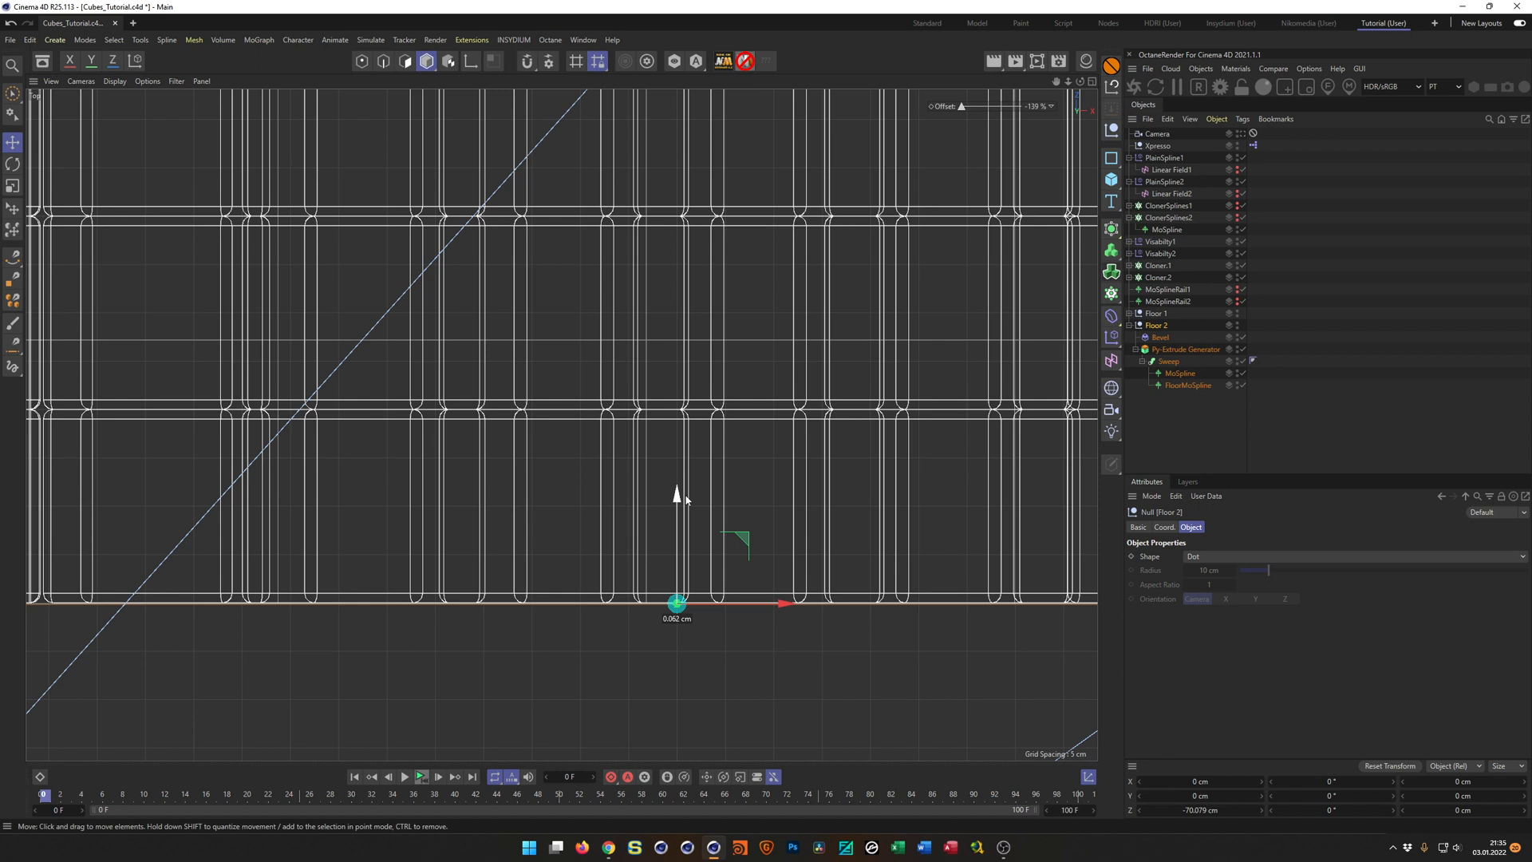
pyautogui.middleClick(683, 501)
pyautogui.middleClick(447, 328)
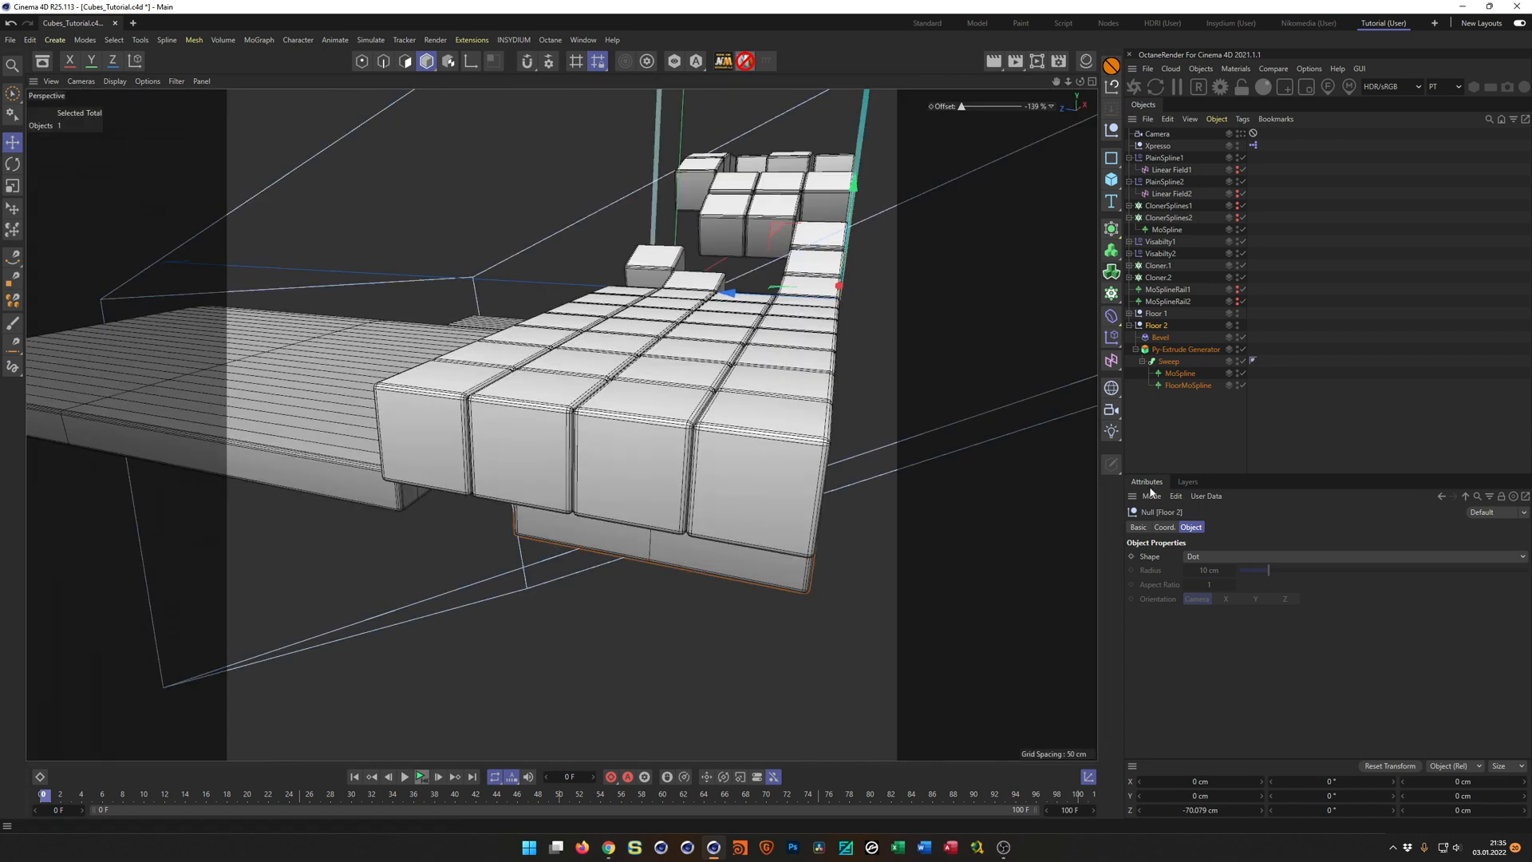
# Set the Length of the MoSpline inside Floor 2's Sweep to 118 cm, fitting its inner edge against Floor 1.
pyautogui.click(1178, 373)
pyautogui.moveTo(1197, 557); pyautogui.dragTo(1229, 557)
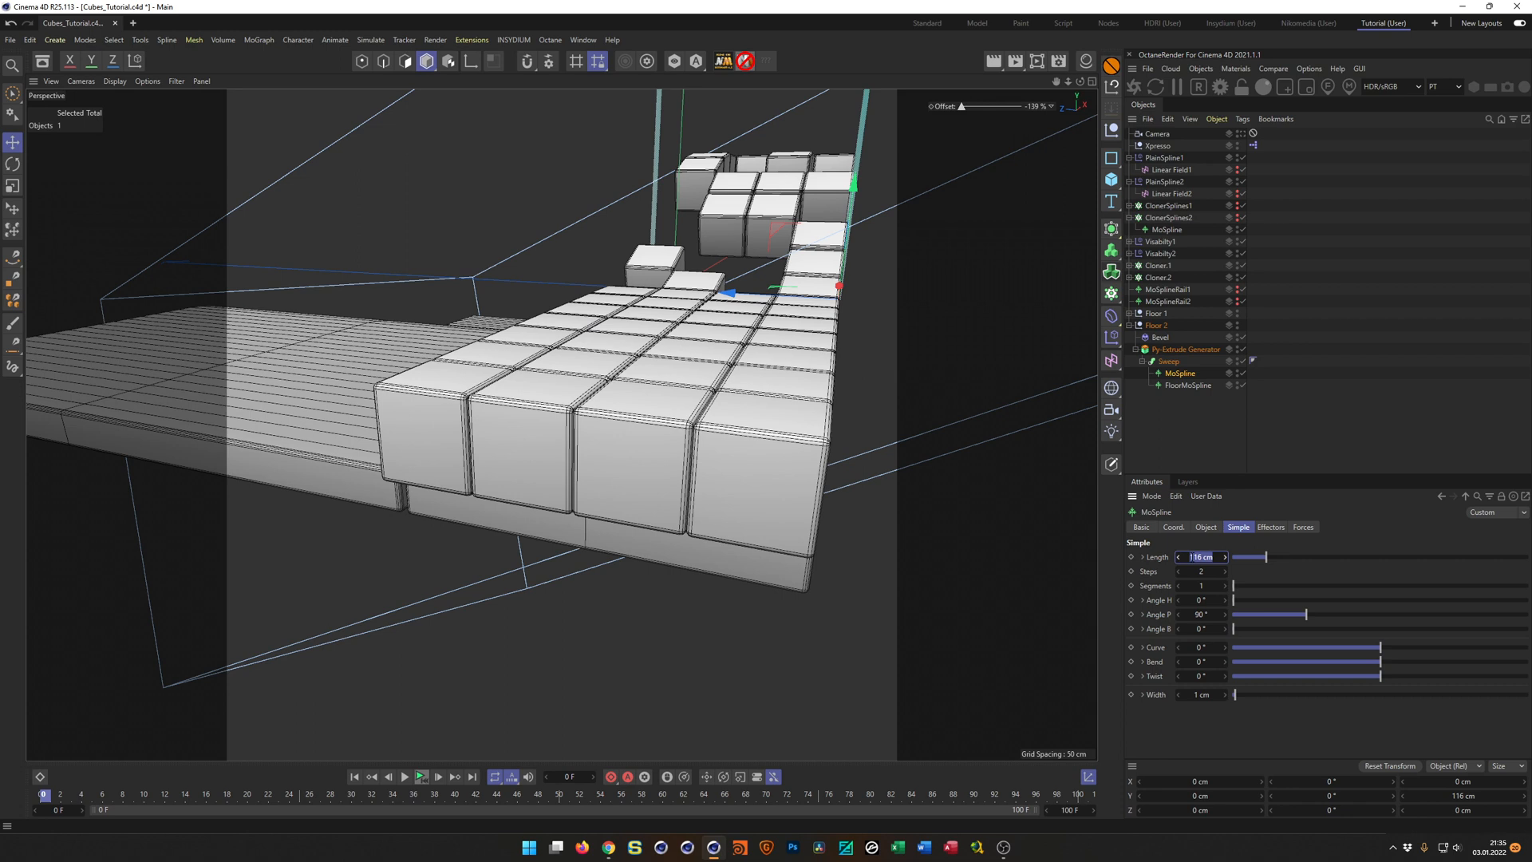
pyautogui.press('Return')
pyautogui.keyDown('alt'); pyautogui.moveTo(1003, 551); pyautogui.dragTo(327, 489); pyautogui.keyUp('alt')
pyautogui.scroll(15, 352, 480)
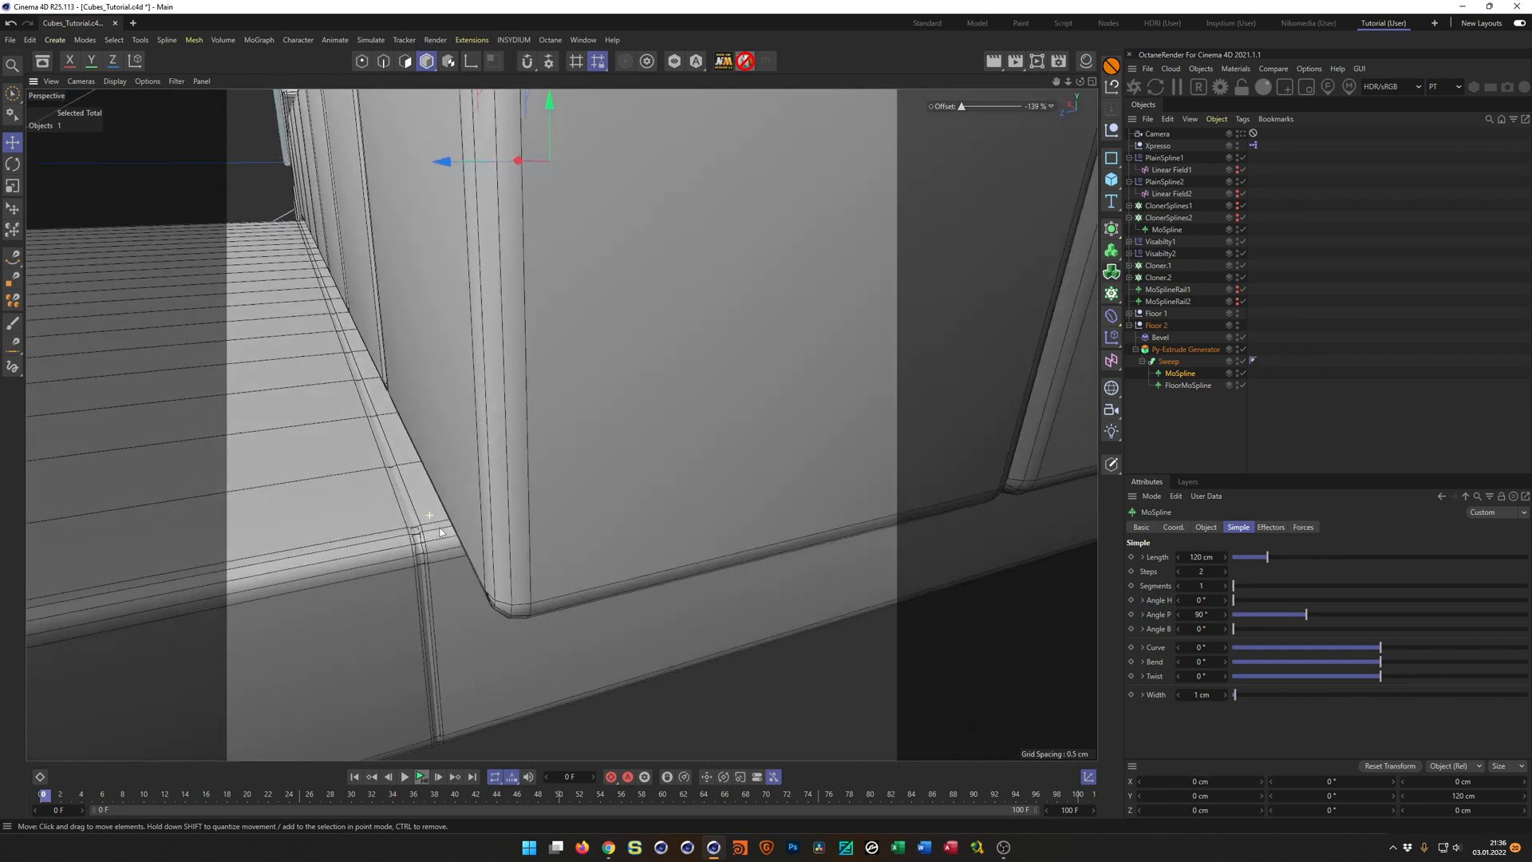
pyautogui.keyDown('alt'); pyautogui.moveTo(440, 532); pyautogui.dragTo(435, 532); pyautogui.keyUp('alt')
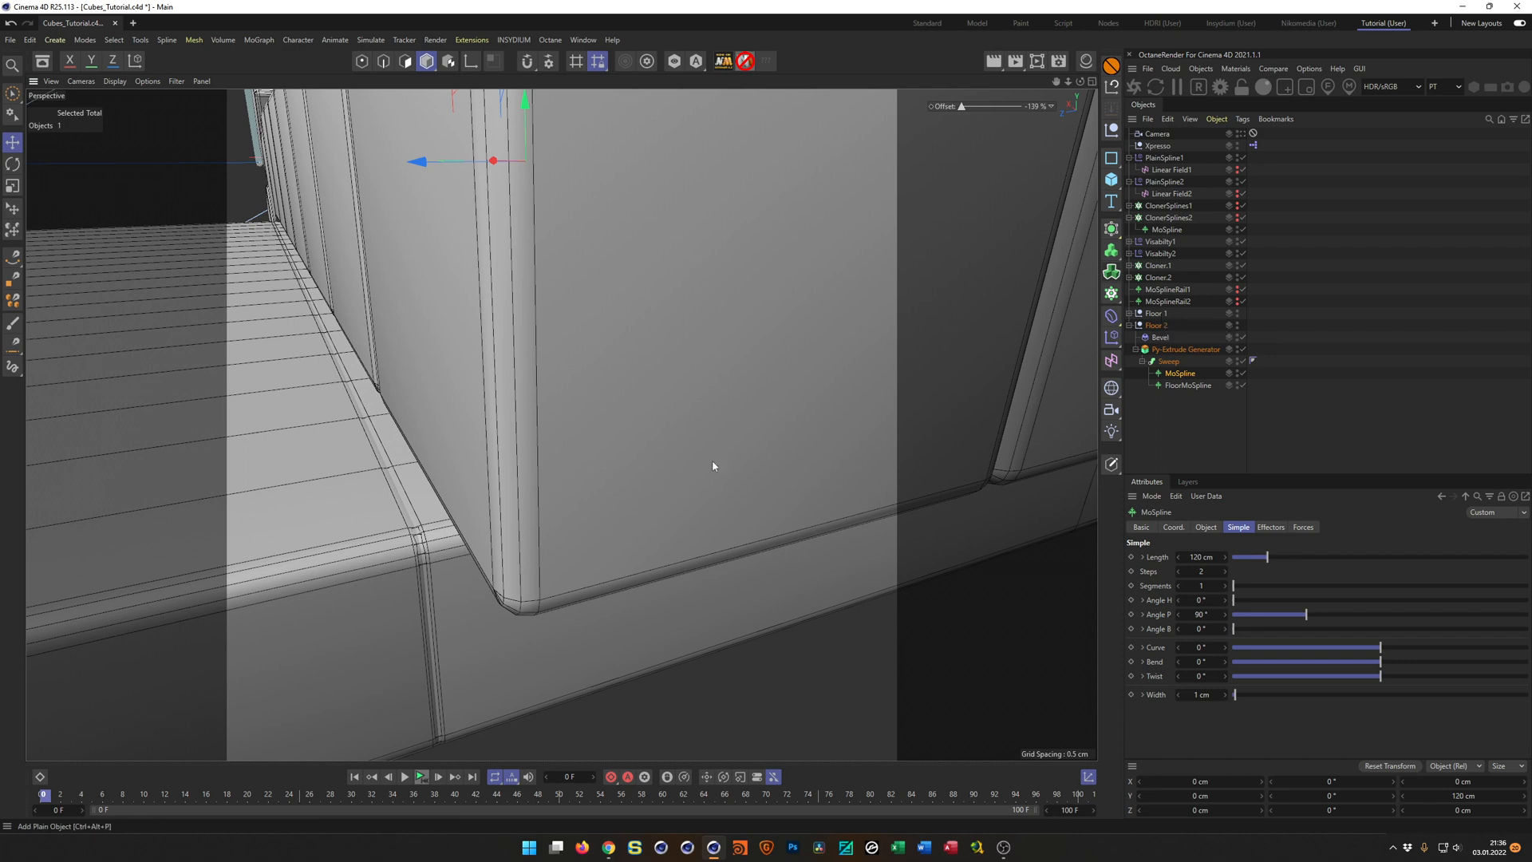
pyautogui.click(1226, 558)
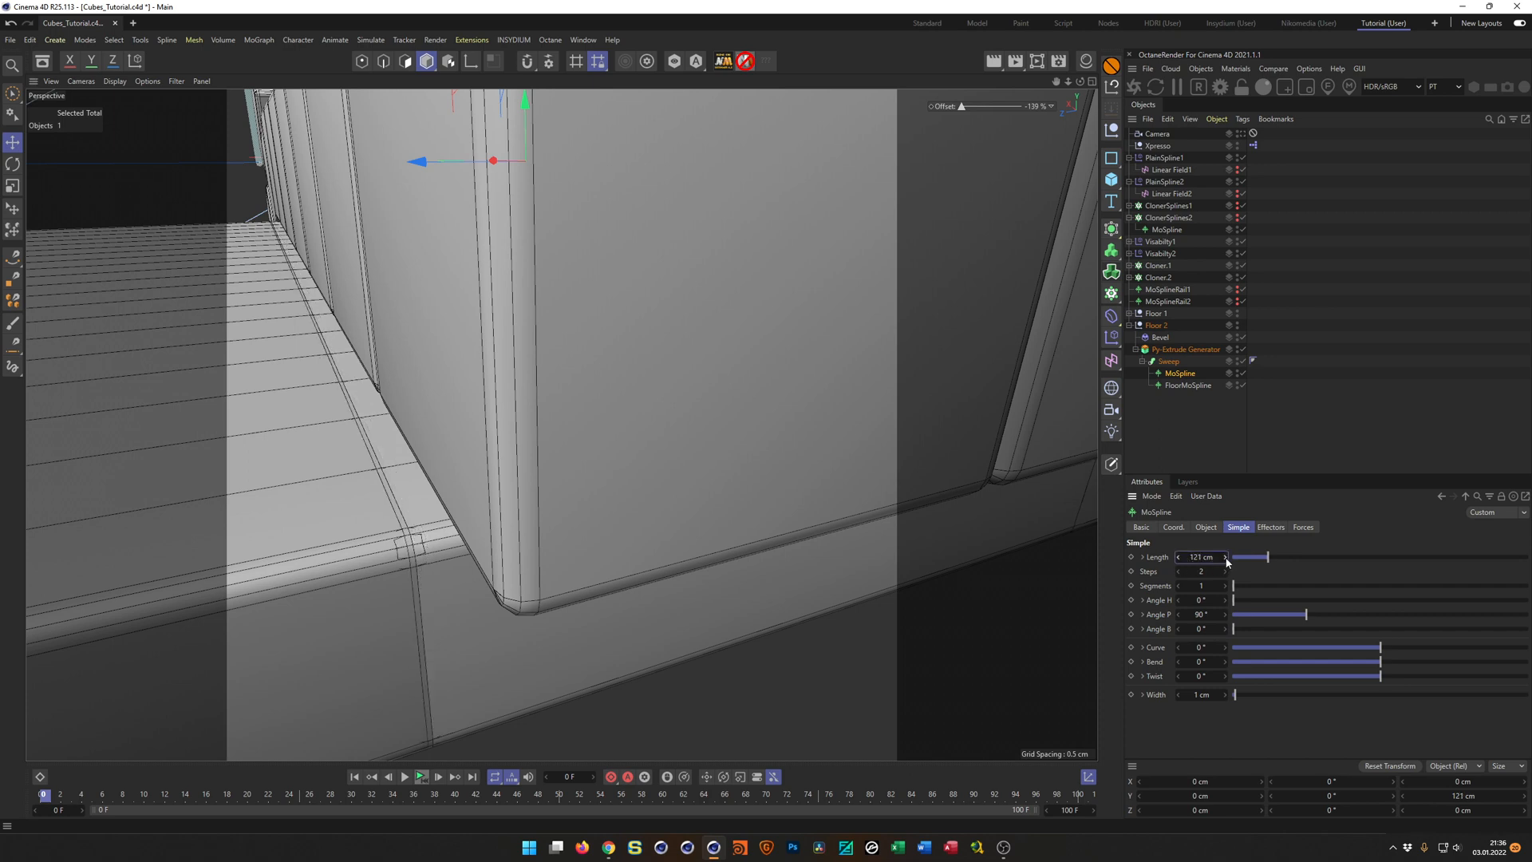
pyautogui.click(1178, 558)
pyautogui.click(1179, 557)
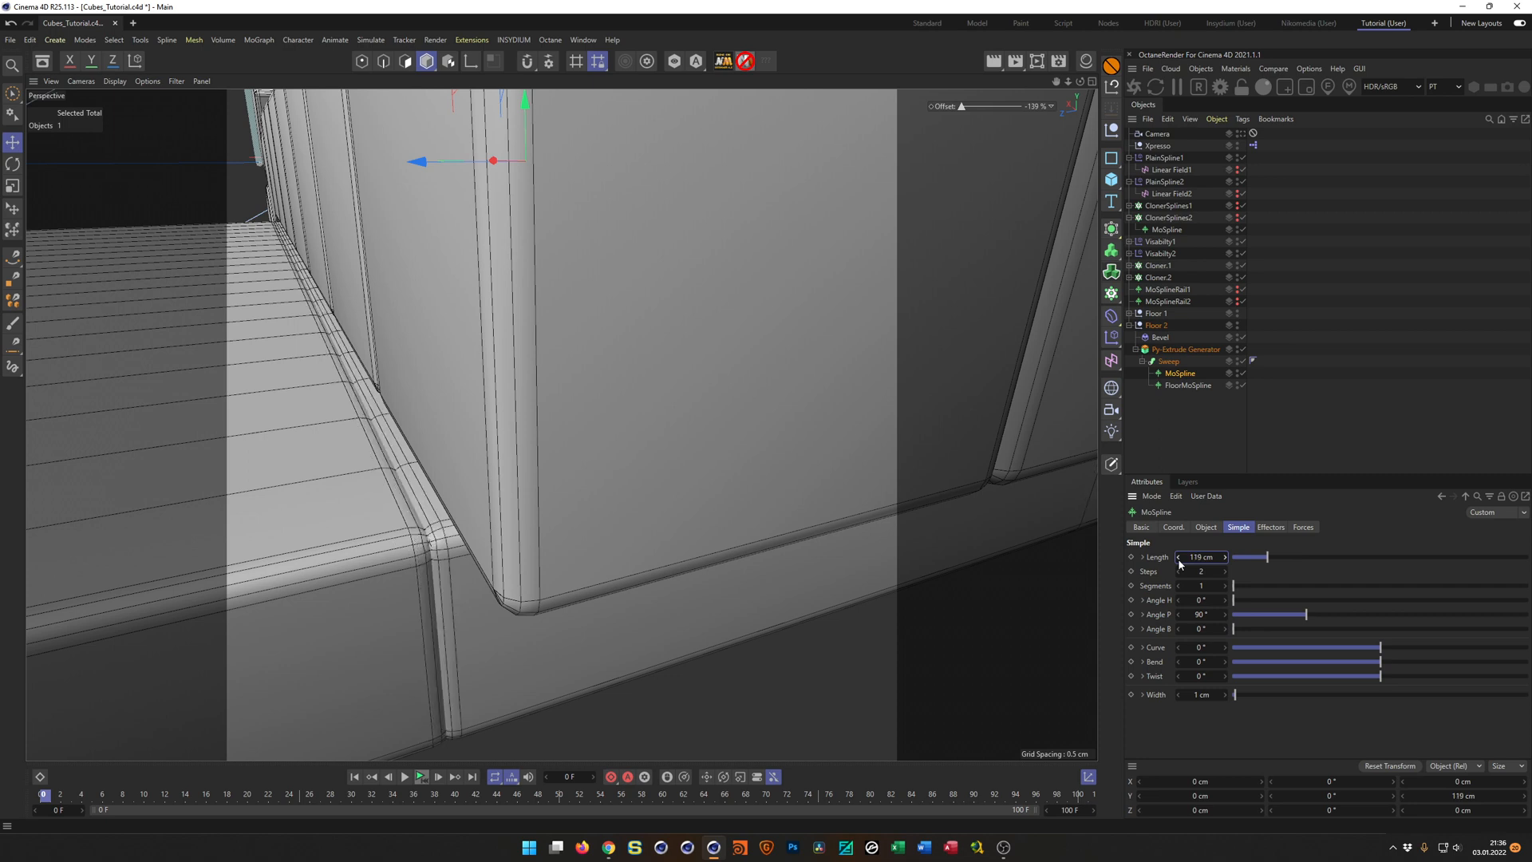
pyautogui.click(1179, 558)
# Duplicate the Floor 2 group as Floor 3 and move the copy along Z to -215.695 cm.
pyautogui.scroll(-10, 688, 601)
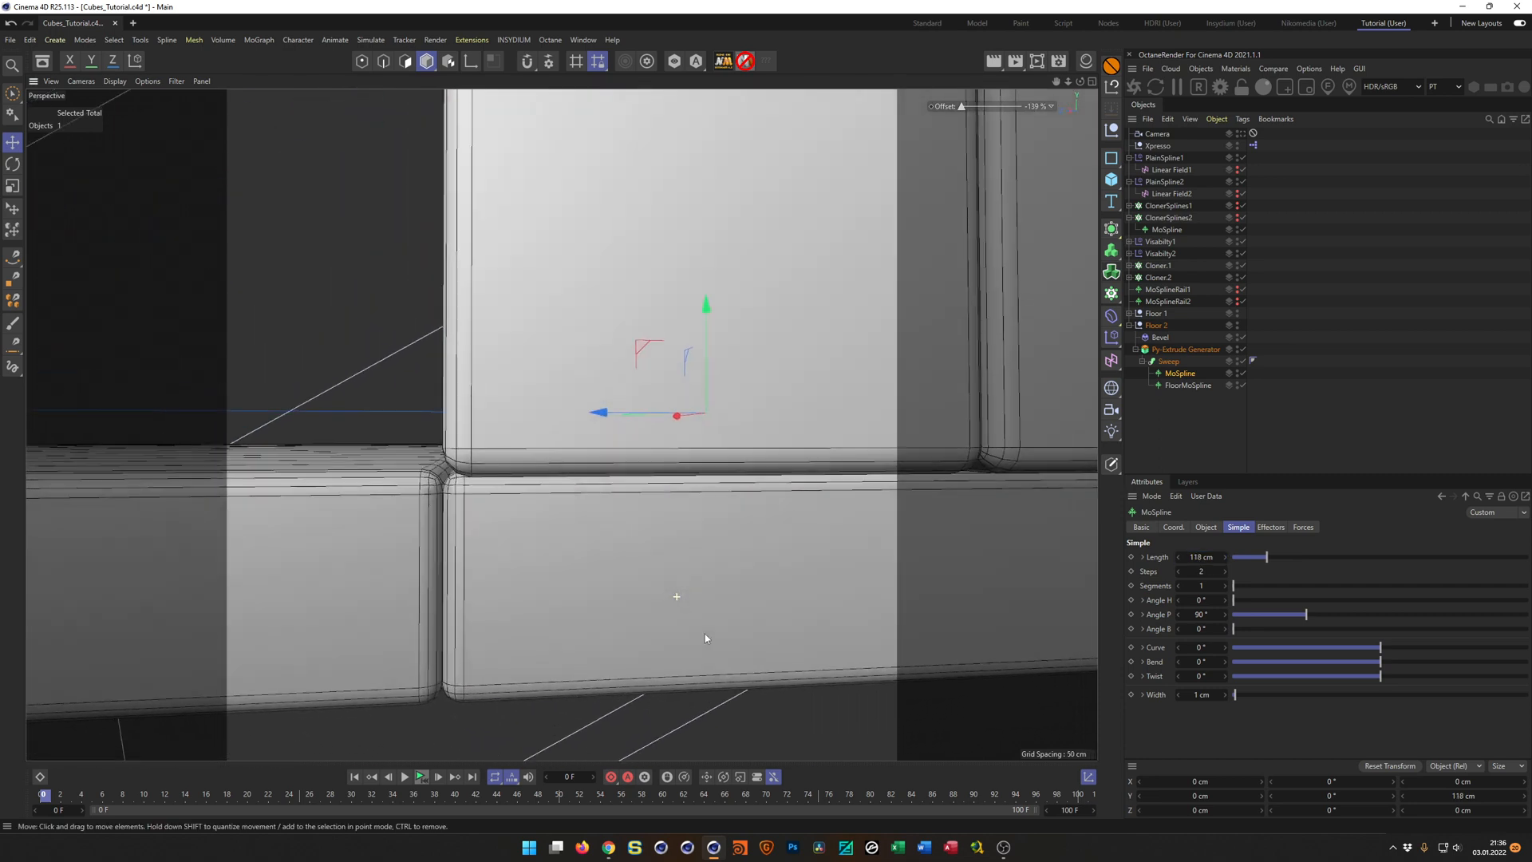
pyautogui.keyDown('alt'); pyautogui.moveTo(705, 634); pyautogui.dragTo(696, 617); pyautogui.keyUp('alt')
pyautogui.keyDown('alt'); pyautogui.moveTo(555, 495); pyautogui.dragTo(359, 559, button='right'); pyautogui.keyUp('alt')
pyautogui.keyDown('alt'); pyautogui.moveTo(678, 495); pyautogui.dragTo(630, 506, button='middle'); pyautogui.keyUp('alt')
pyautogui.keyDown('alt'); pyautogui.moveTo(627, 504); pyautogui.dragTo(1012, 423); pyautogui.keyUp('alt')
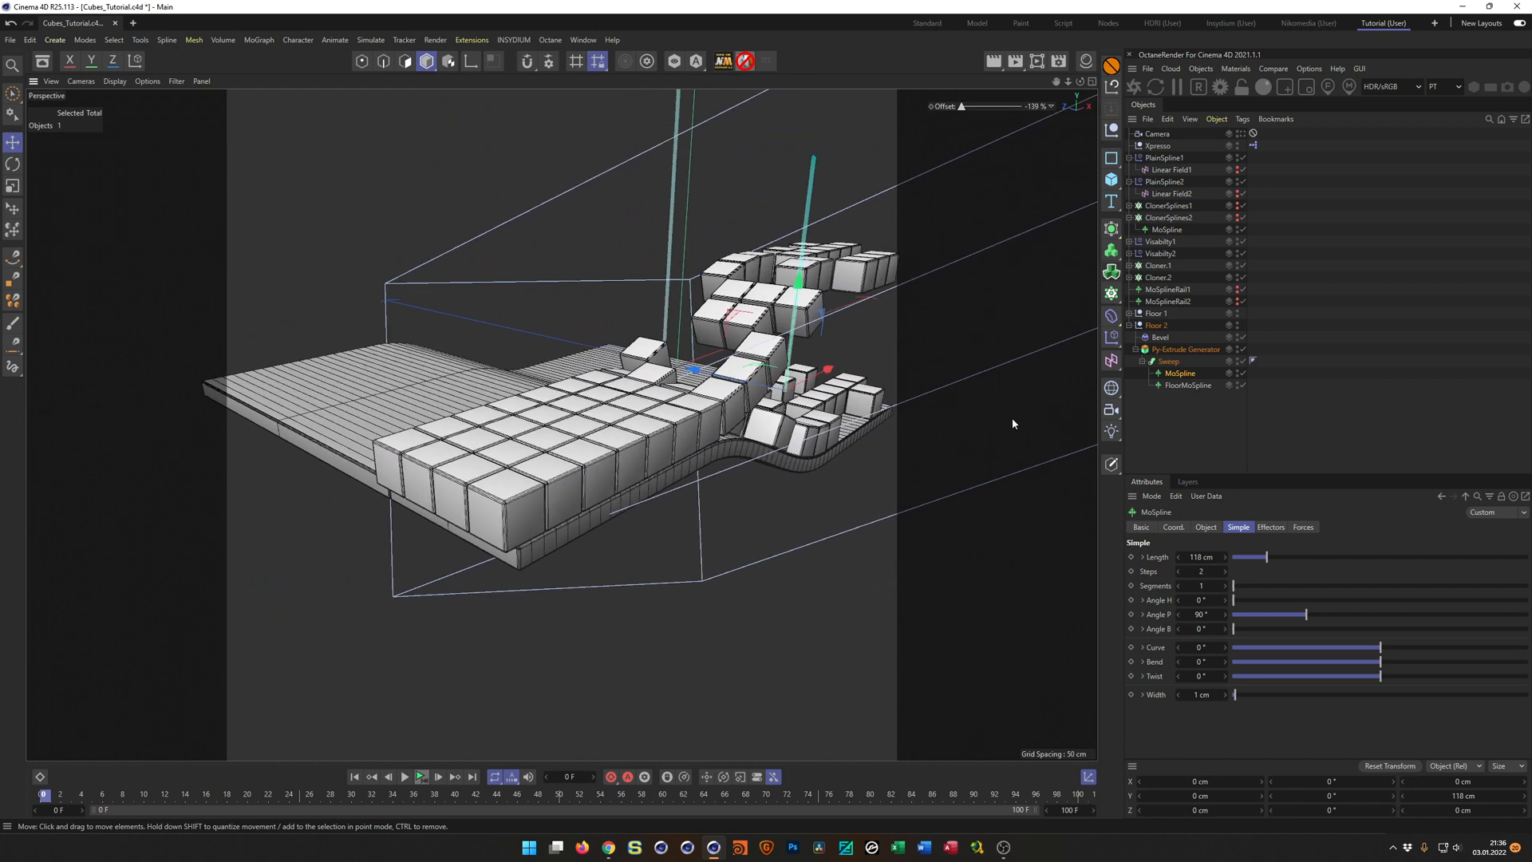
pyautogui.click(1129, 325)
pyautogui.click(1161, 326)
pyautogui.keyDown('ctrl'); pyautogui.moveTo(1162, 328); pyautogui.dragTo(1163, 336); pyautogui.keyUp('ctrl')
pyautogui.doubleClick(1163, 337)
pyautogui.press('Right')
pyautogui.hotkey('shift', 'Left')
pyautogui.hotkey('shift', 'Left')
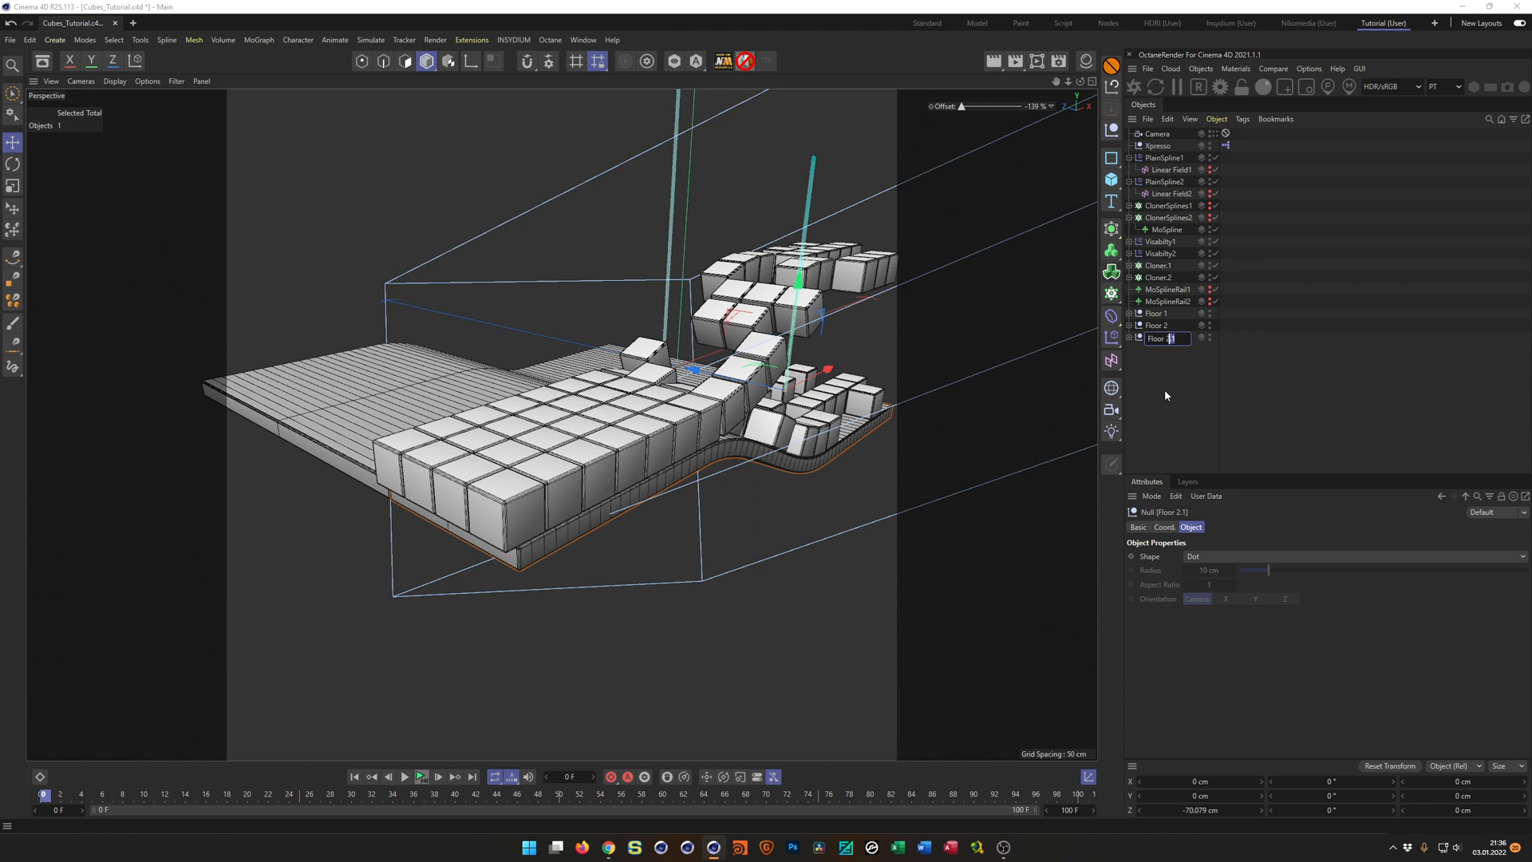
pyautogui.write('3')
pyautogui.press('Return')
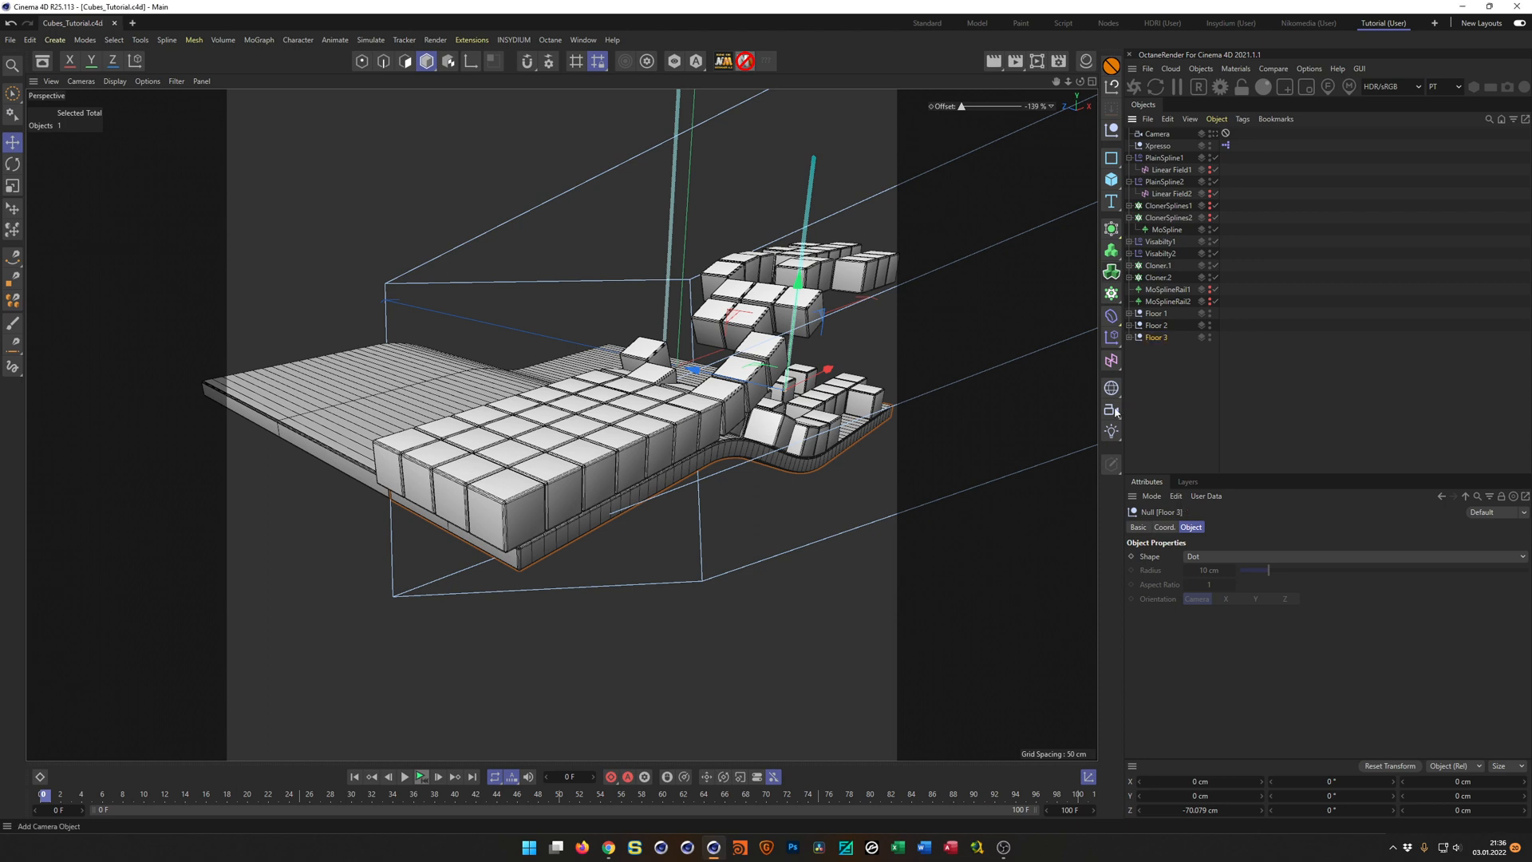
pyautogui.moveTo(721, 386); pyautogui.dragTo(974, 551)
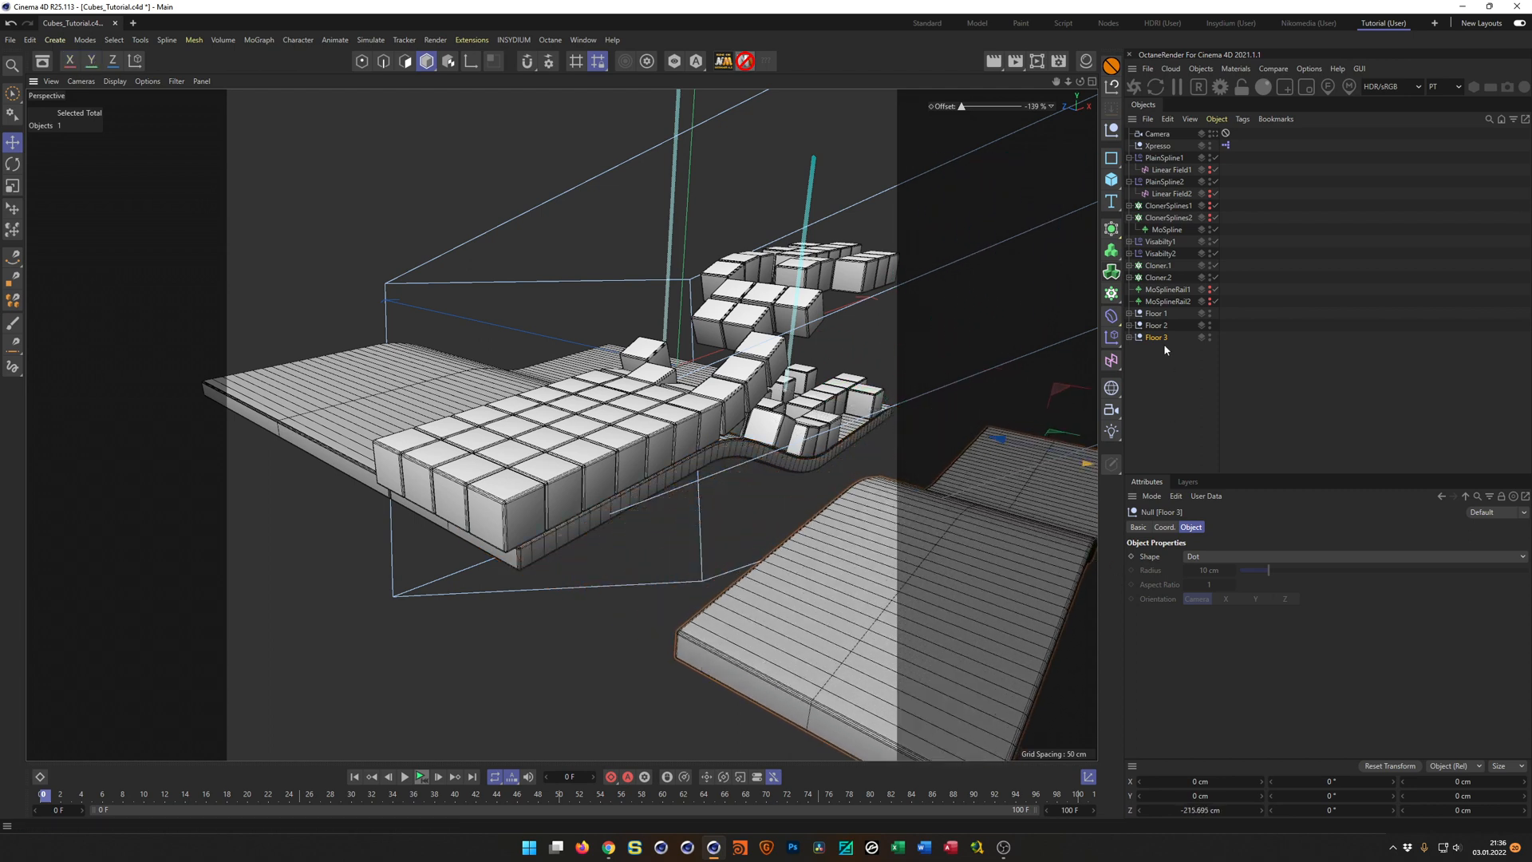
# Set the Length of the MoSpline inside Floor 3's Sweep to 213.5 cm, fitting its inner edge against Floor 2.
pyautogui.click(1129, 338)
pyautogui.click(1180, 386)
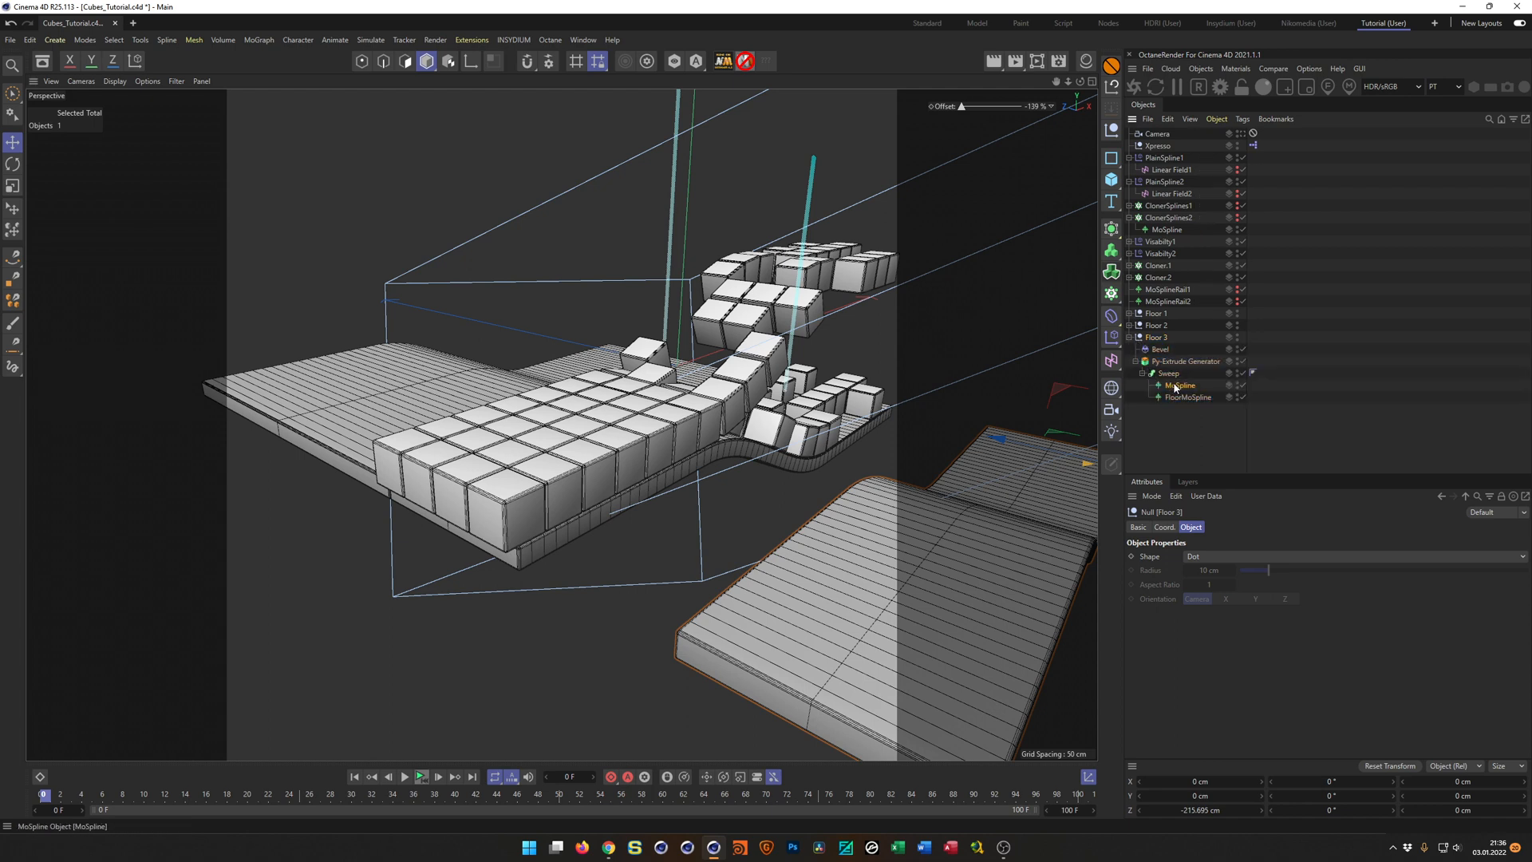
pyautogui.moveTo(1201, 557); pyautogui.dragTo(1263, 558)
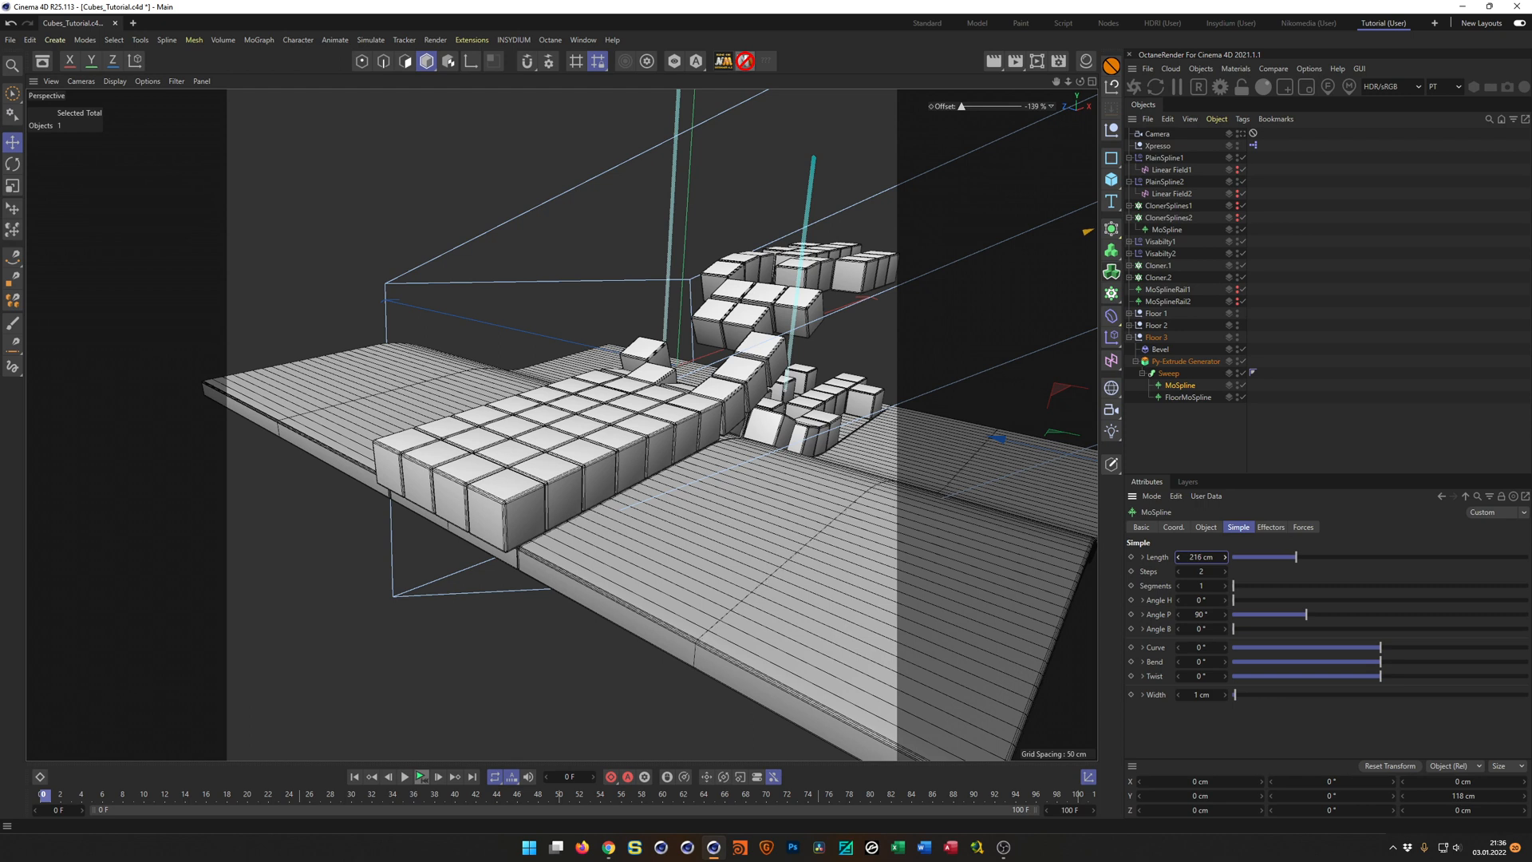
pyautogui.scroll(10, 653, 496)
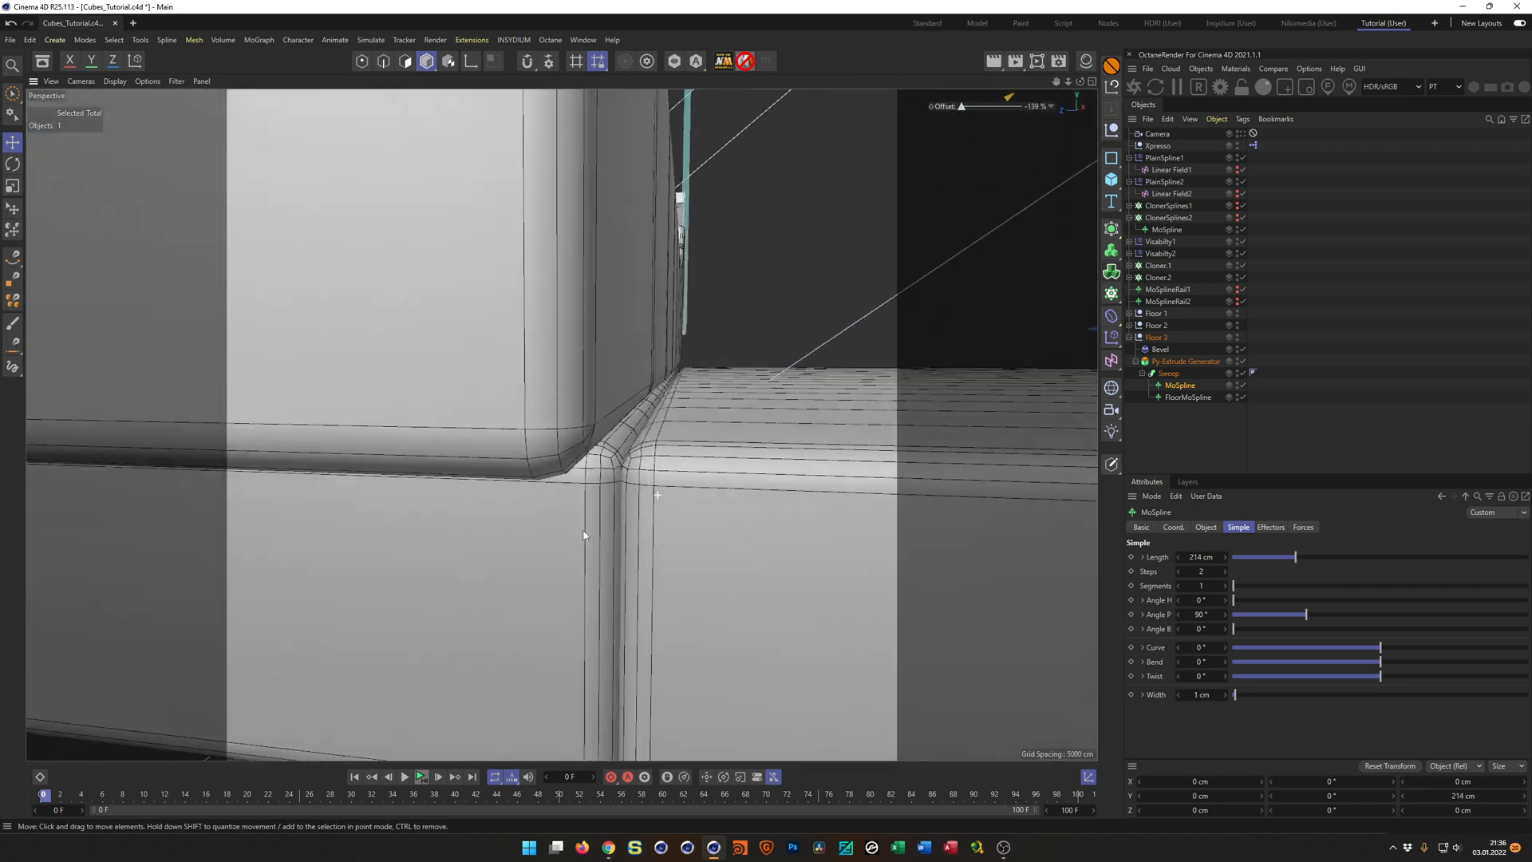
pyautogui.keyDown('alt'); pyautogui.moveTo(584, 532); pyautogui.dragTo(582, 536); pyautogui.keyUp('alt')
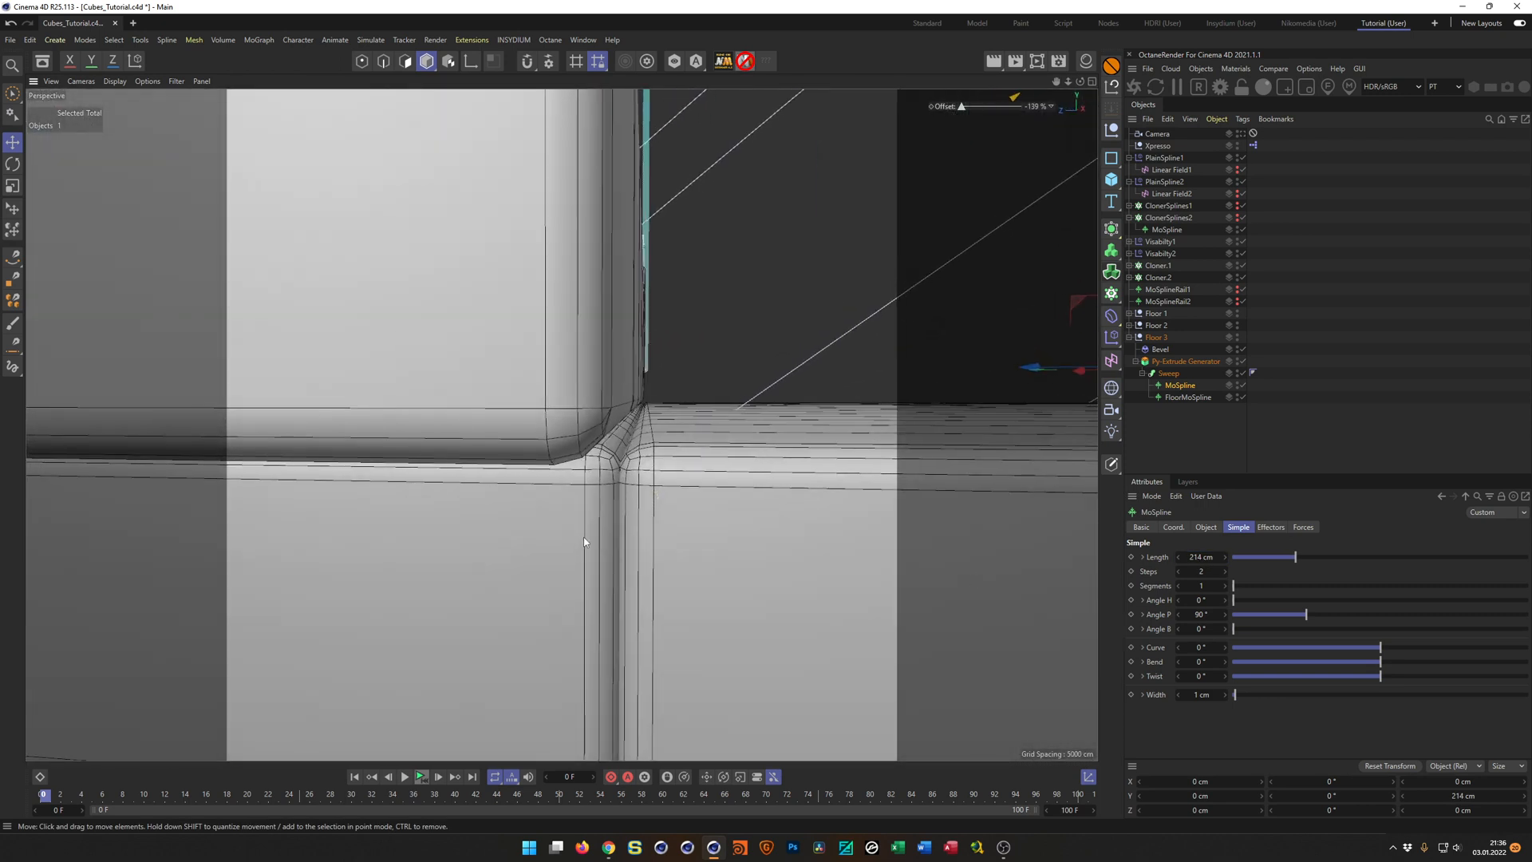
pyautogui.click(1178, 557)
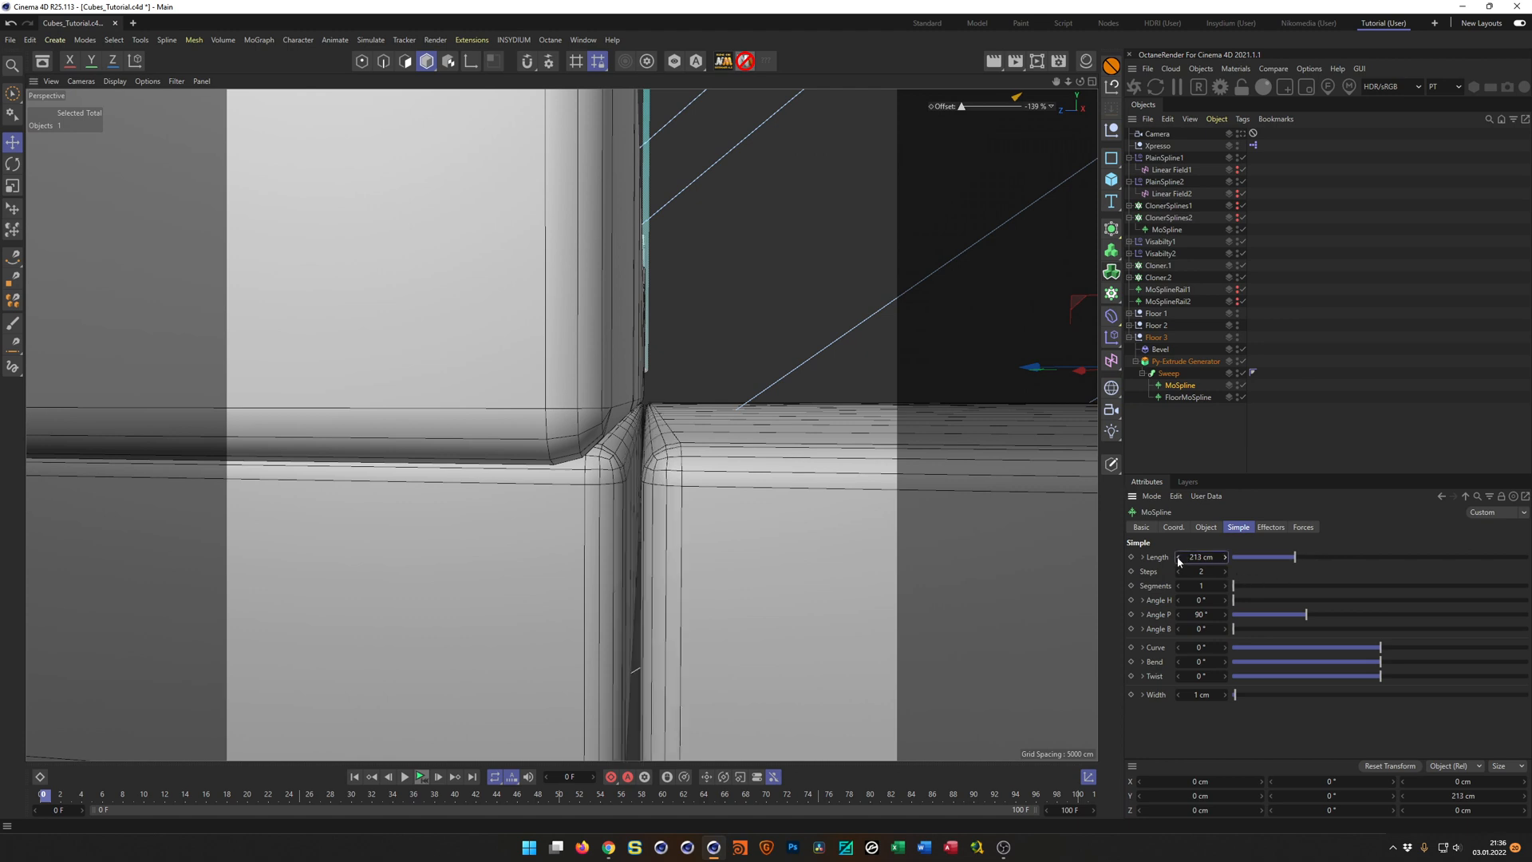
pyautogui.keyDown('alt'); pyautogui.click(1226, 560); pyautogui.keyUp('alt')
pyautogui.keyDown('alt'); pyautogui.click(1226, 560); pyautogui.keyUp('alt')
pyautogui.keyDown('alt'); pyautogui.click(1226, 560); pyautogui.keyUp('alt')
pyautogui.keyDown('alt'); pyautogui.click(1226, 560); pyautogui.keyUp('alt')
pyautogui.keyDown('alt'); pyautogui.click(1225, 560); pyautogui.keyUp('alt')
# Look through the scene camera and set the Length of the MoSpline inside Floor 1's Sweep to 1370 cm.
pyautogui.keyDown('alt'); pyautogui.moveTo(641, 491); pyautogui.dragTo(485, 524, button='right'); pyautogui.keyUp('alt')
pyautogui.keyDown('alt'); pyautogui.moveTo(486, 523); pyautogui.dragTo(660, 411); pyautogui.keyUp('alt')
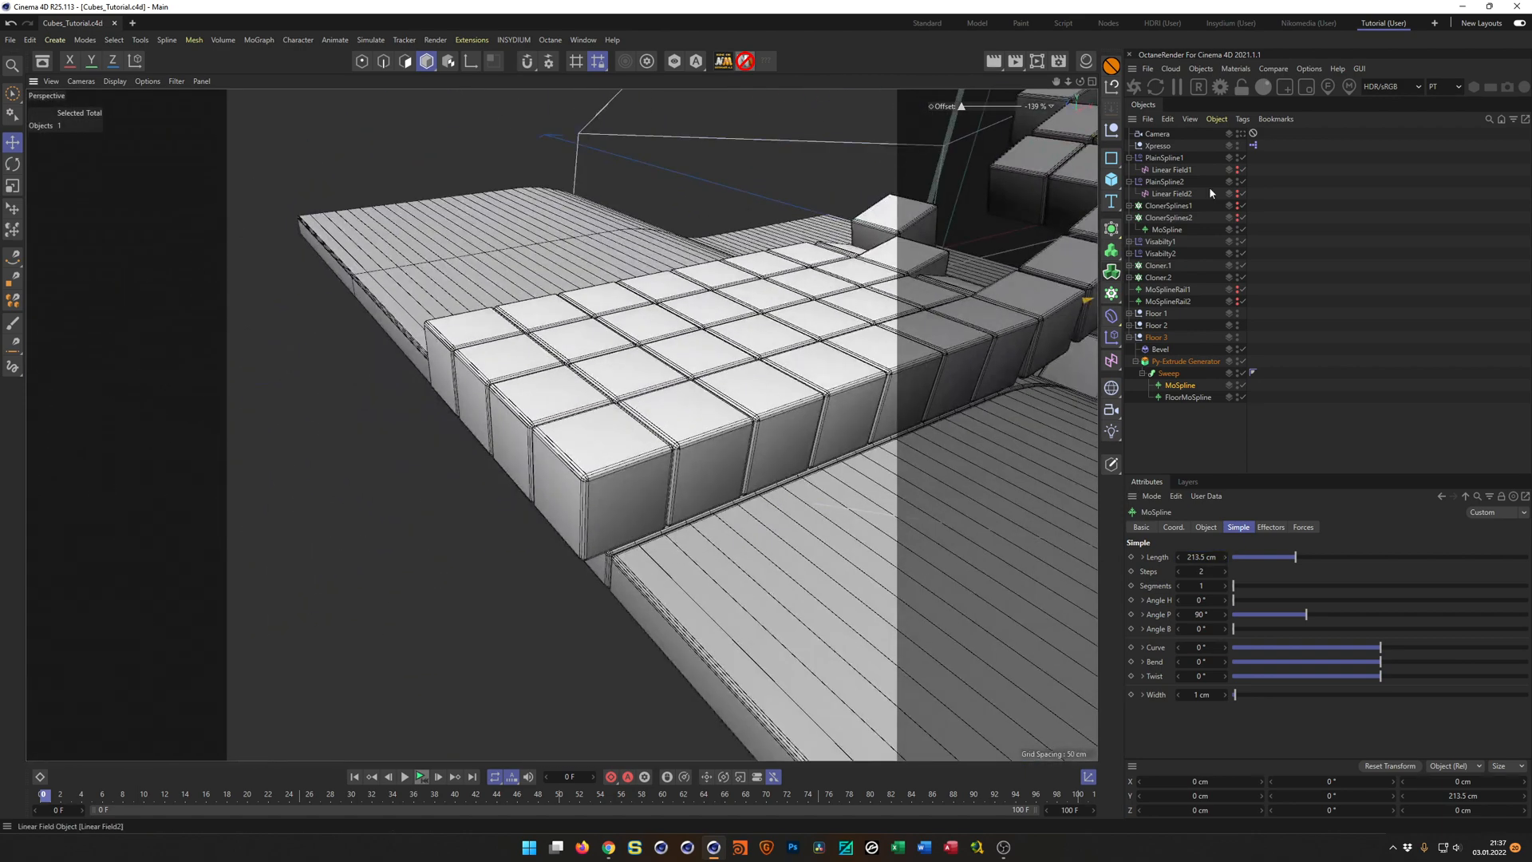
pyautogui.click(1242, 134)
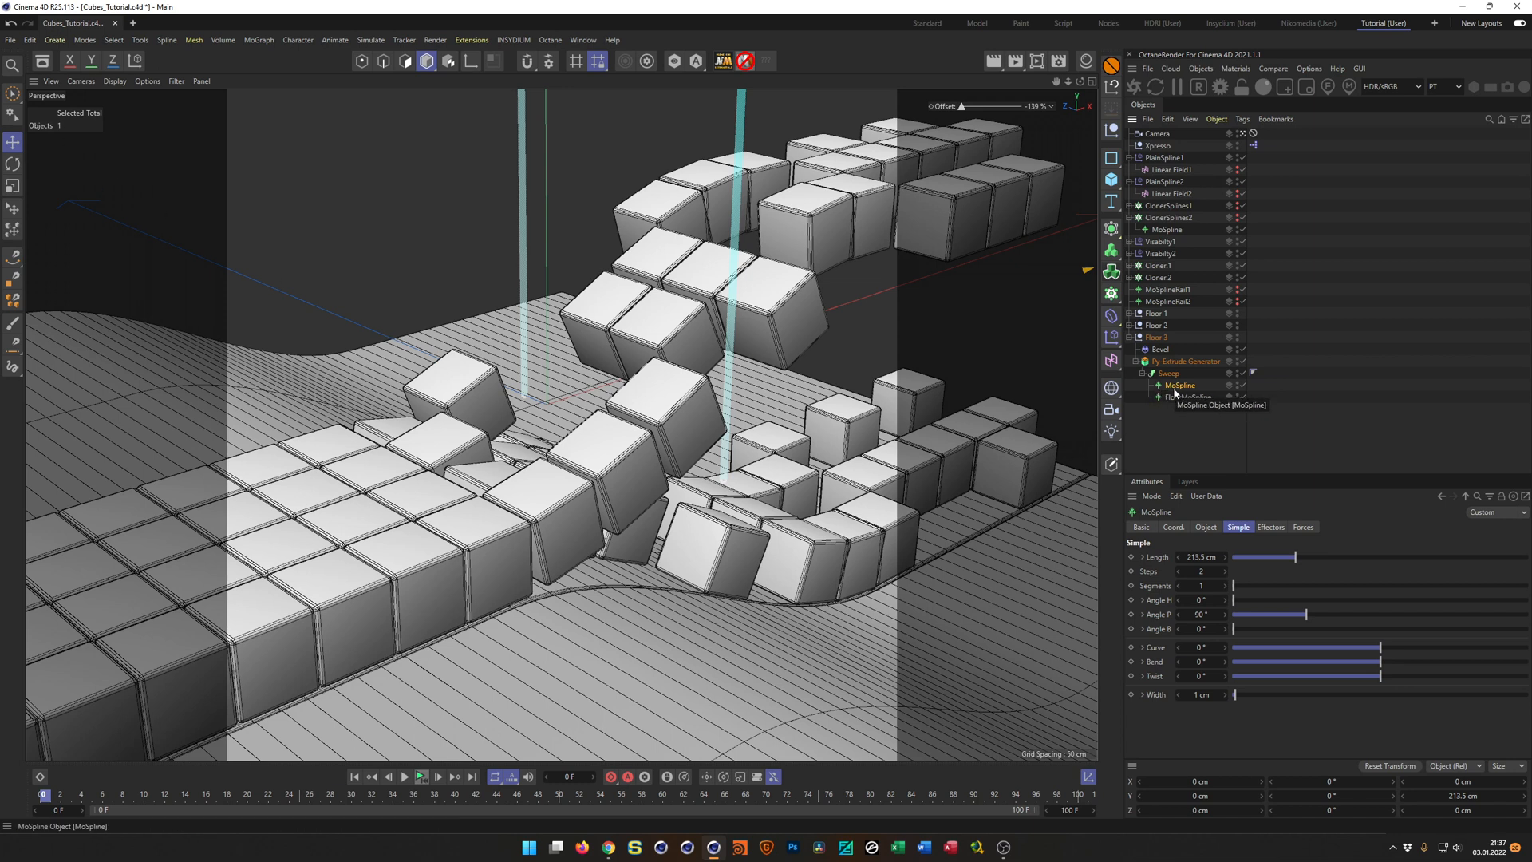
pyautogui.click(1130, 338)
pyautogui.click(1130, 313)
pyautogui.click(1143, 350)
pyautogui.click(1175, 361)
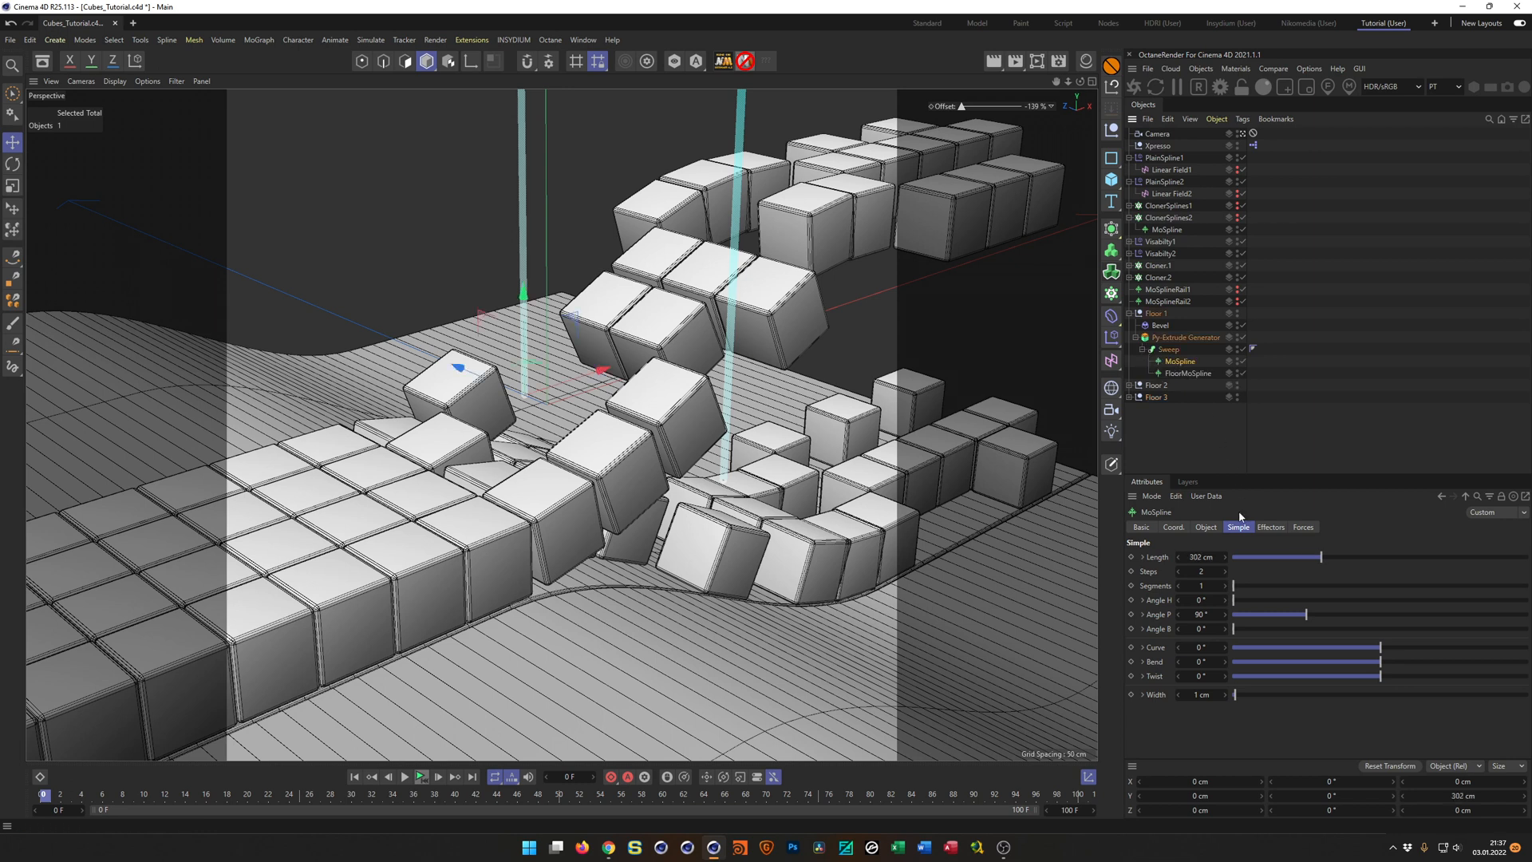
pyautogui.moveTo(1205, 558); pyautogui.dragTo(1437, 558)
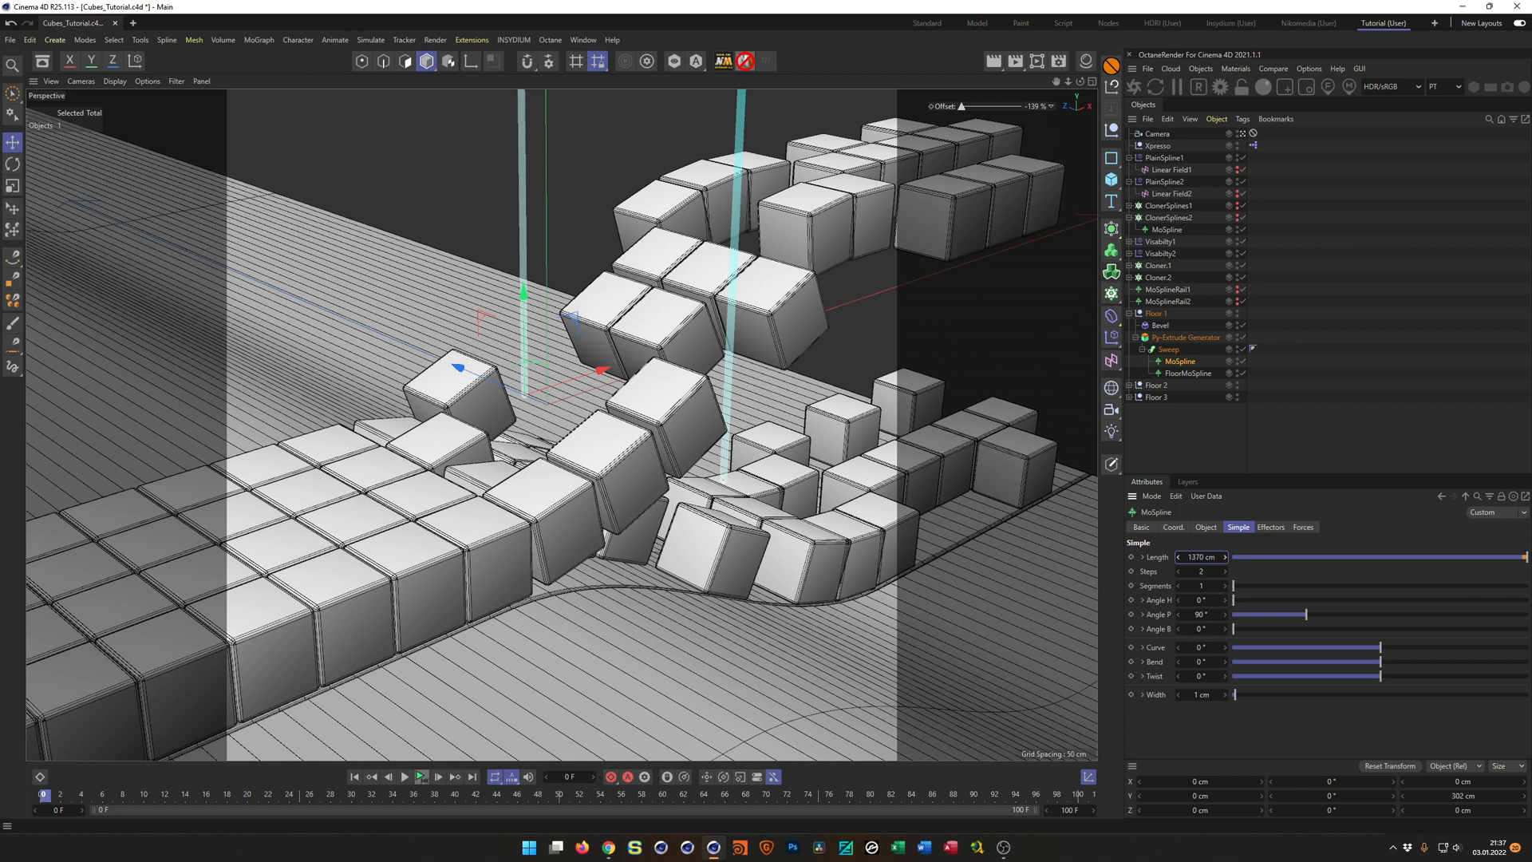
# Expand the Floor 2 and Floor 3 groups and select the FloorMoSplines of all three floors together.
pyautogui.click(1130, 387)
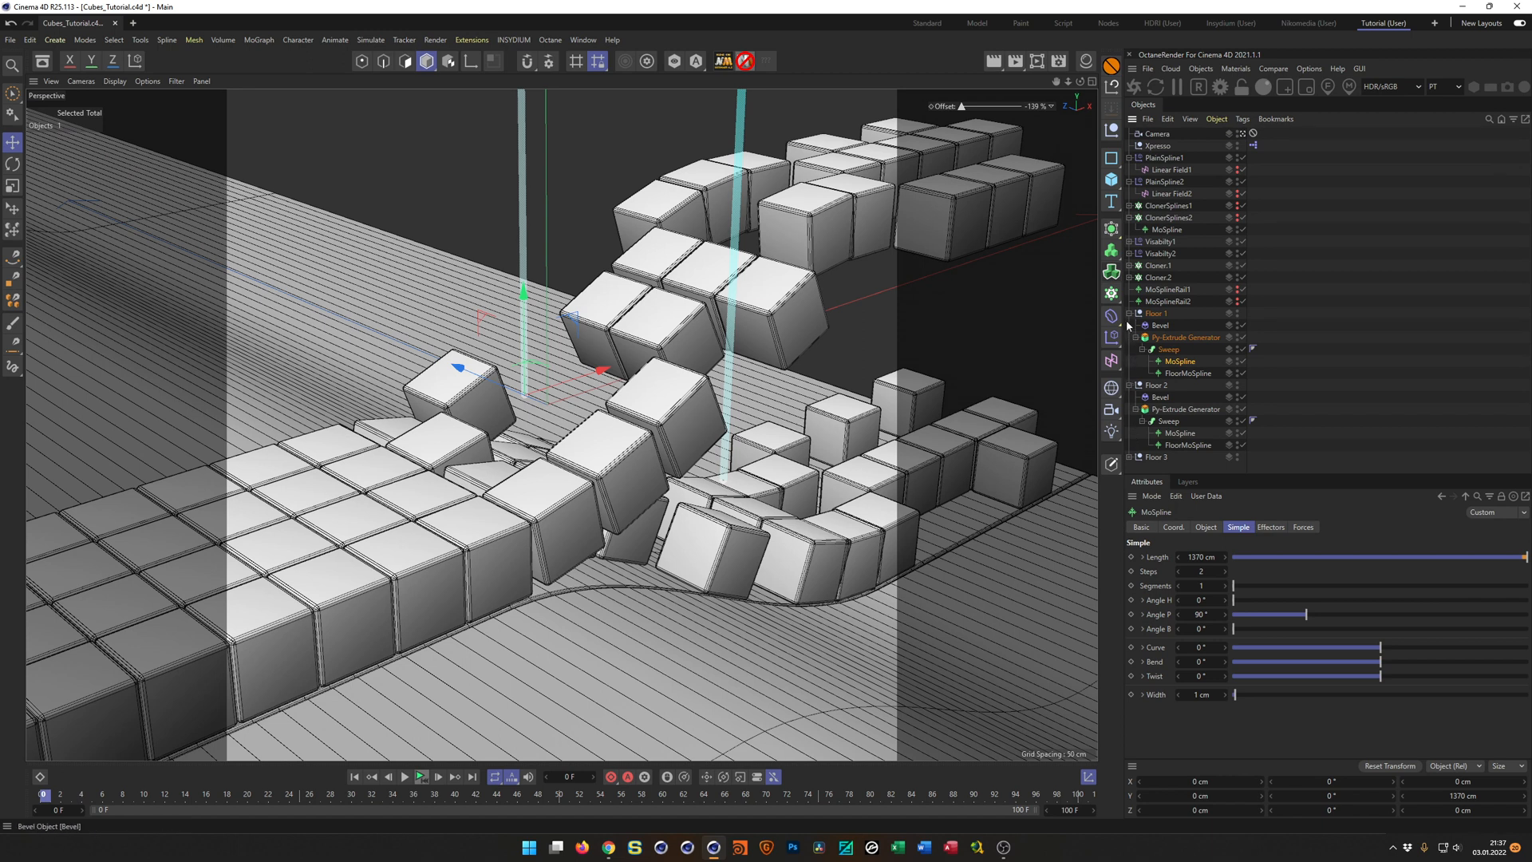
pyautogui.click(1130, 457)
pyautogui.moveTo(1276, 472); pyautogui.dragTo(1283, 547)
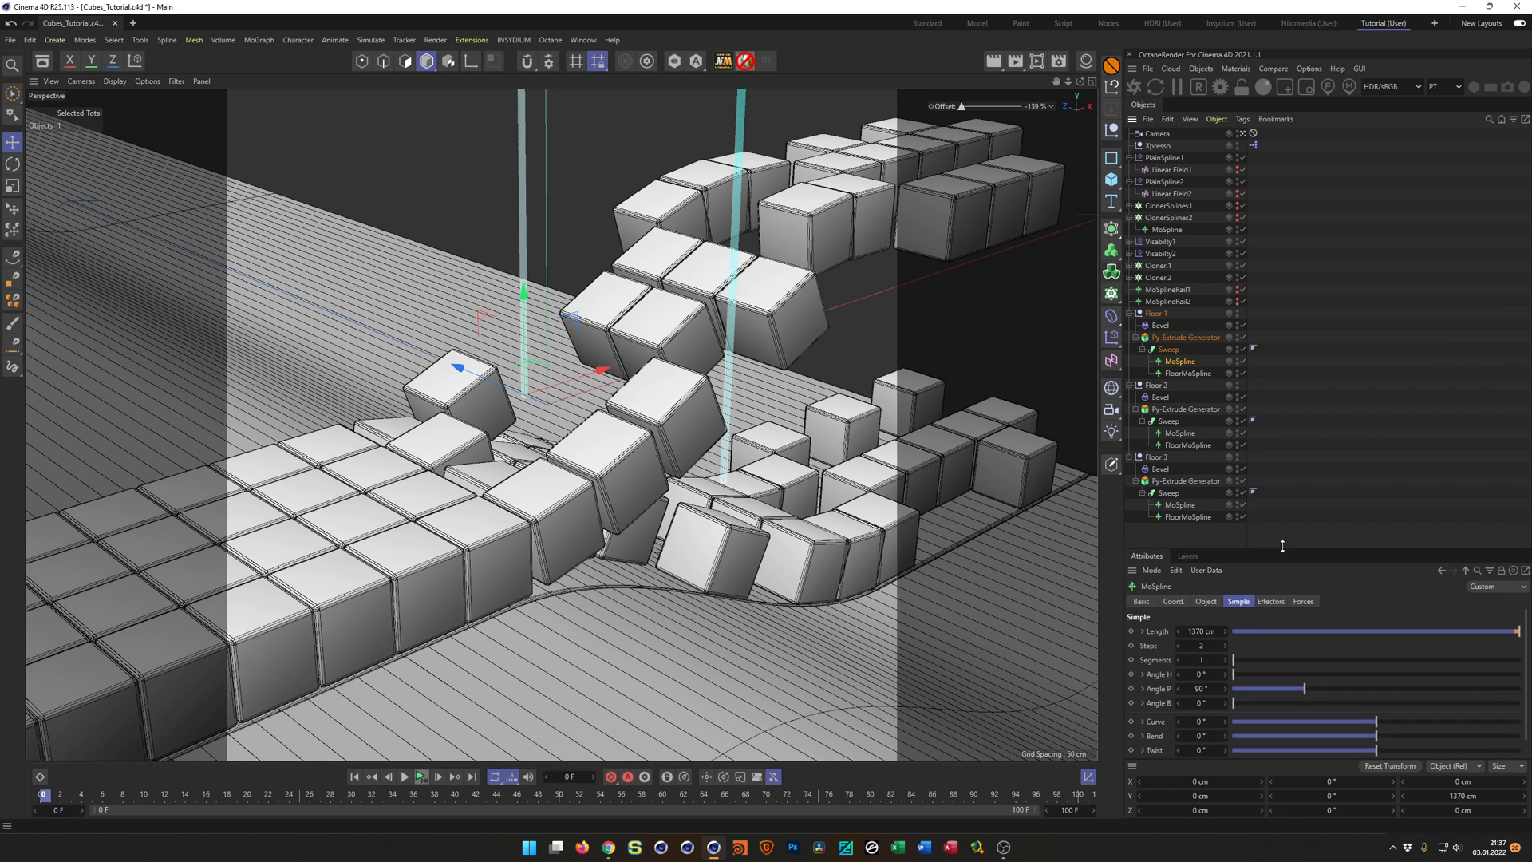
pyautogui.click(1189, 373)
pyautogui.keyDown('ctrl'); pyautogui.click(1190, 444); pyautogui.keyUp('ctrl')
pyautogui.keyDown('ctrl'); pyautogui.click(1197, 516); pyautogui.keyUp('ctrl')
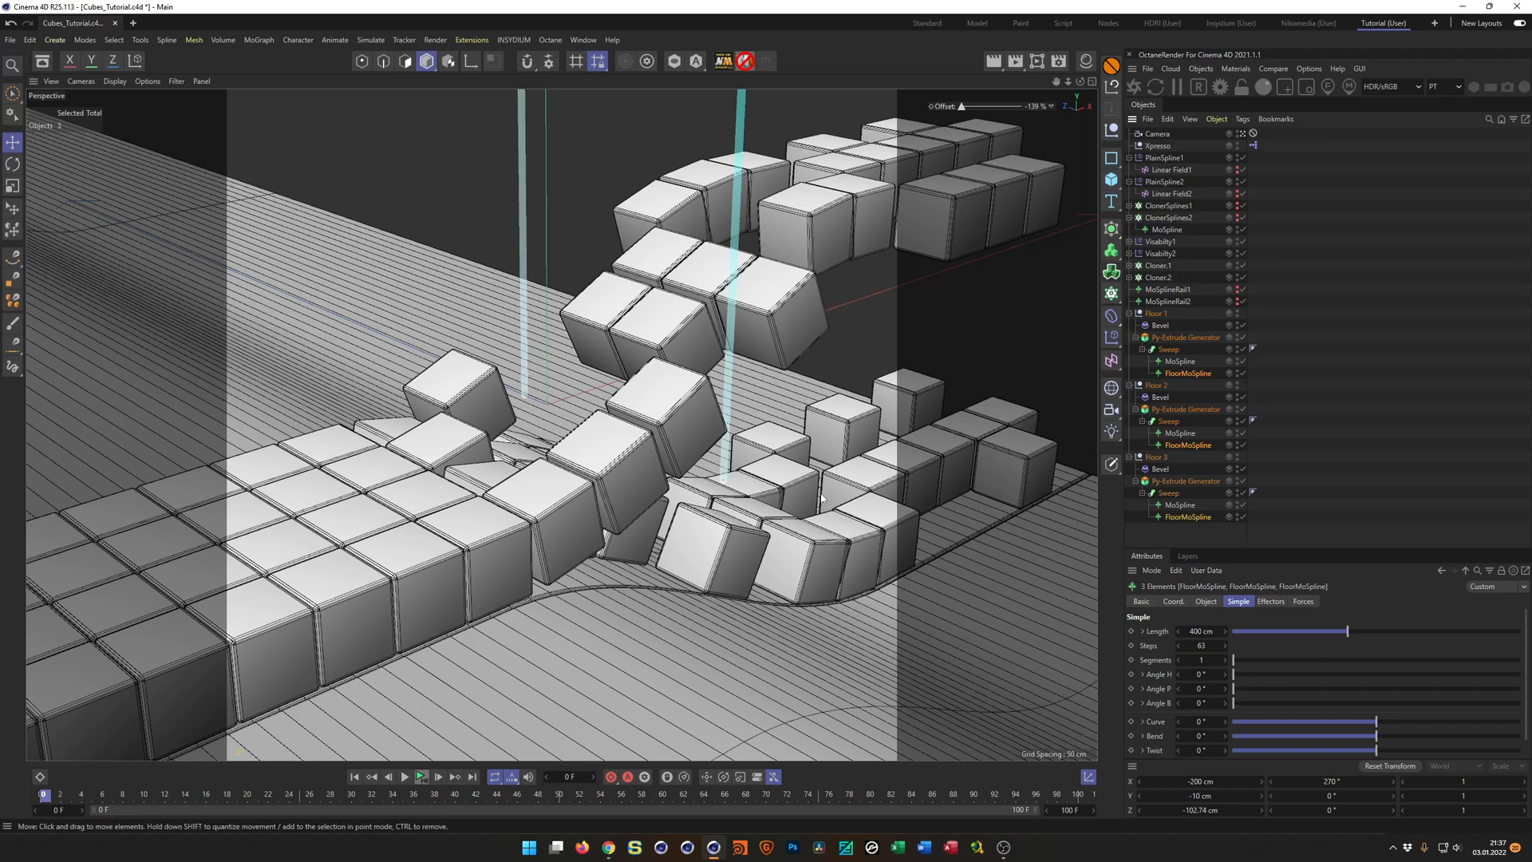
# Extend the three selected FloorMoSplines by setting their End value to 200 %, judging the floor's coverage through the scene camera.
pyautogui.click(1242, 134)
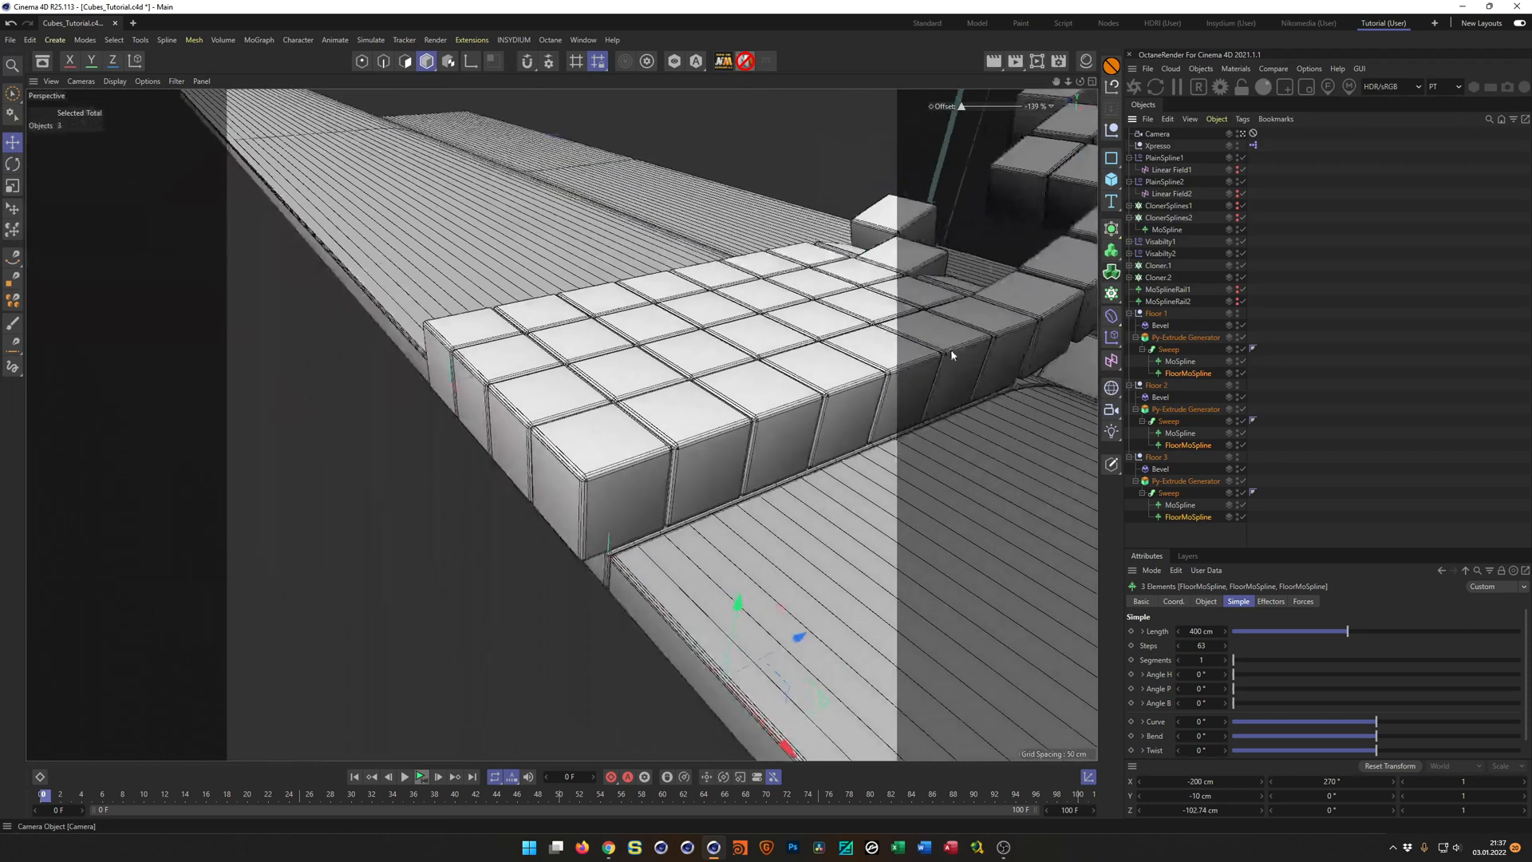
pyautogui.keyDown('alt'); pyautogui.moveTo(799, 356); pyautogui.dragTo(655, 459); pyautogui.keyUp('alt')
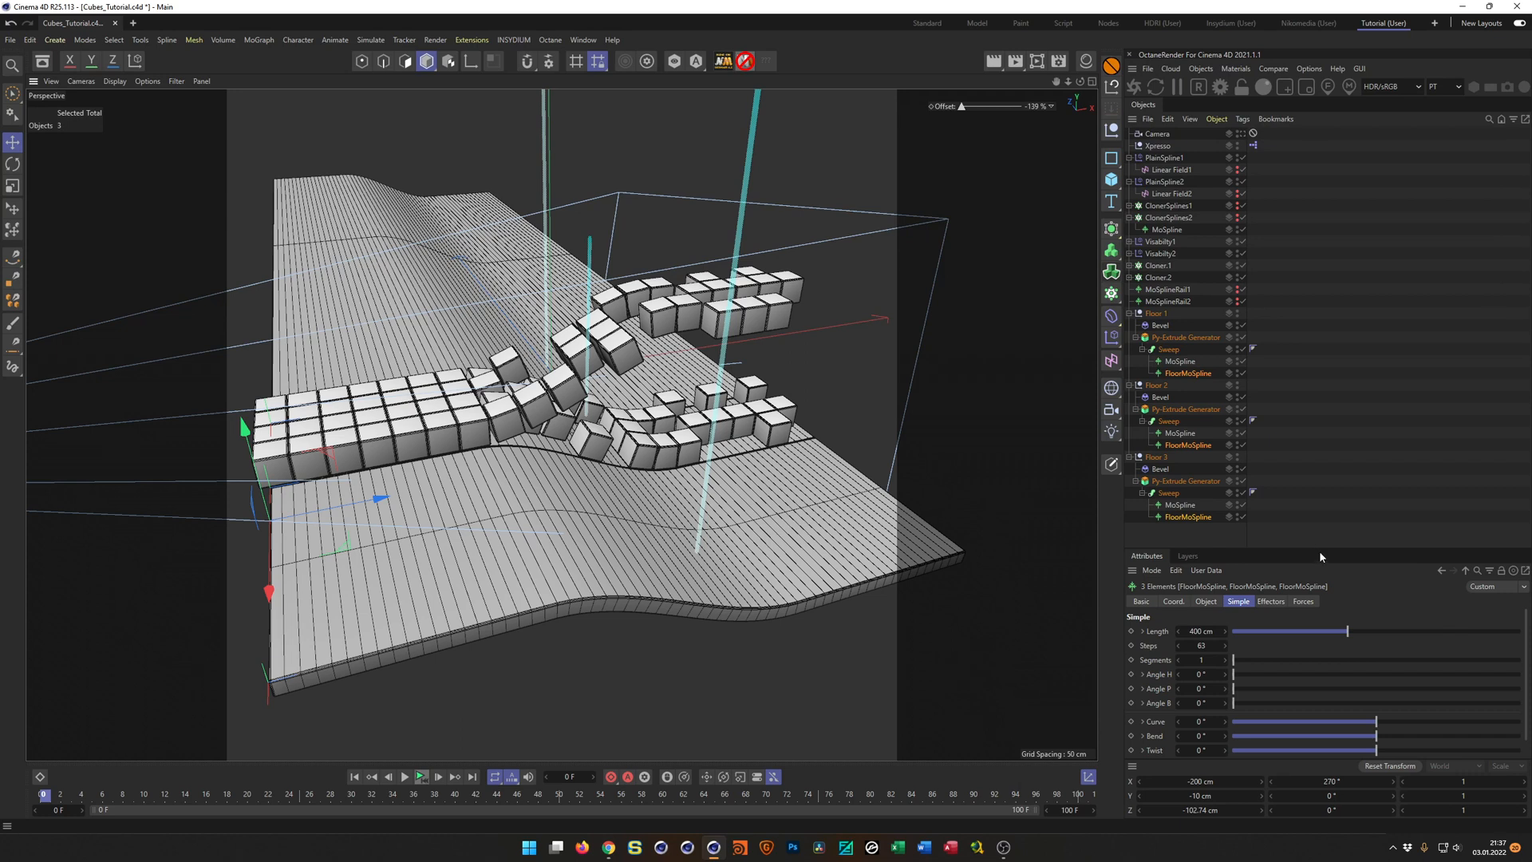
pyautogui.moveTo(1320, 549); pyautogui.dragTo(1324, 382)
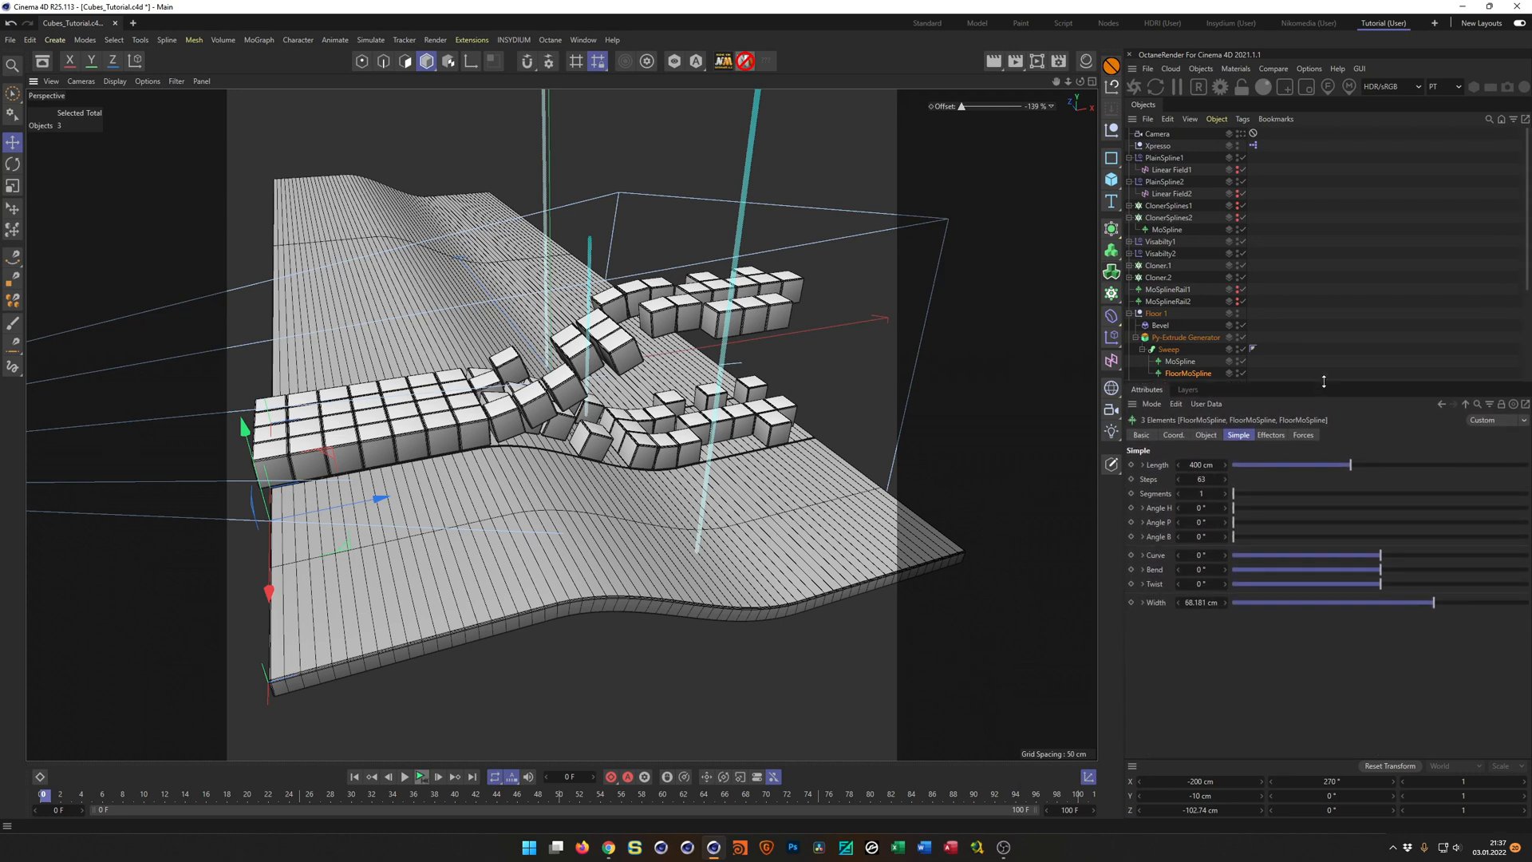
pyautogui.click(1206, 435)
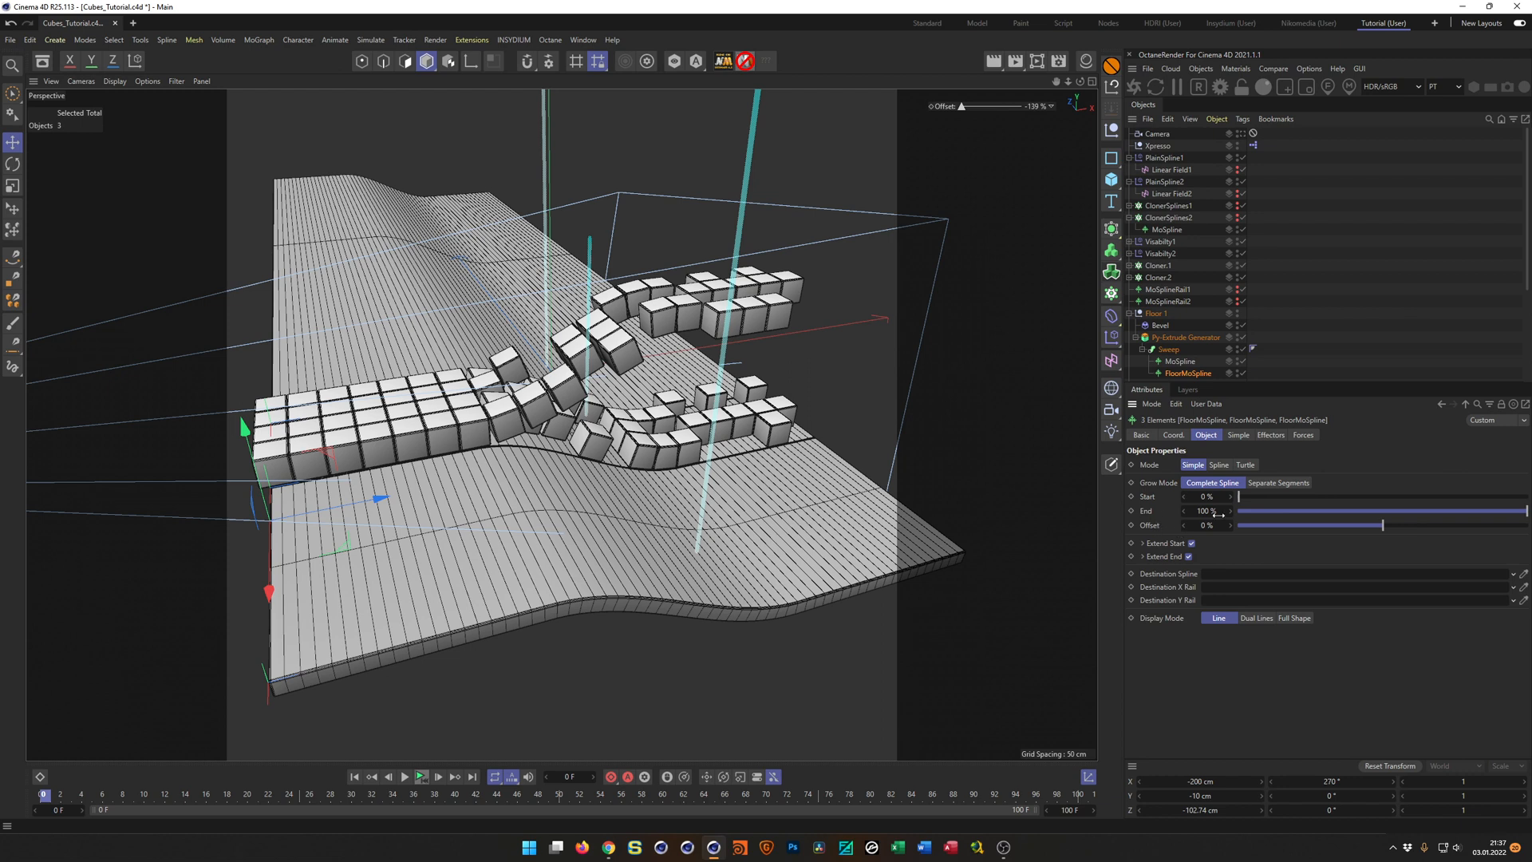
pyautogui.moveTo(1205, 511); pyautogui.dragTo(1257, 511)
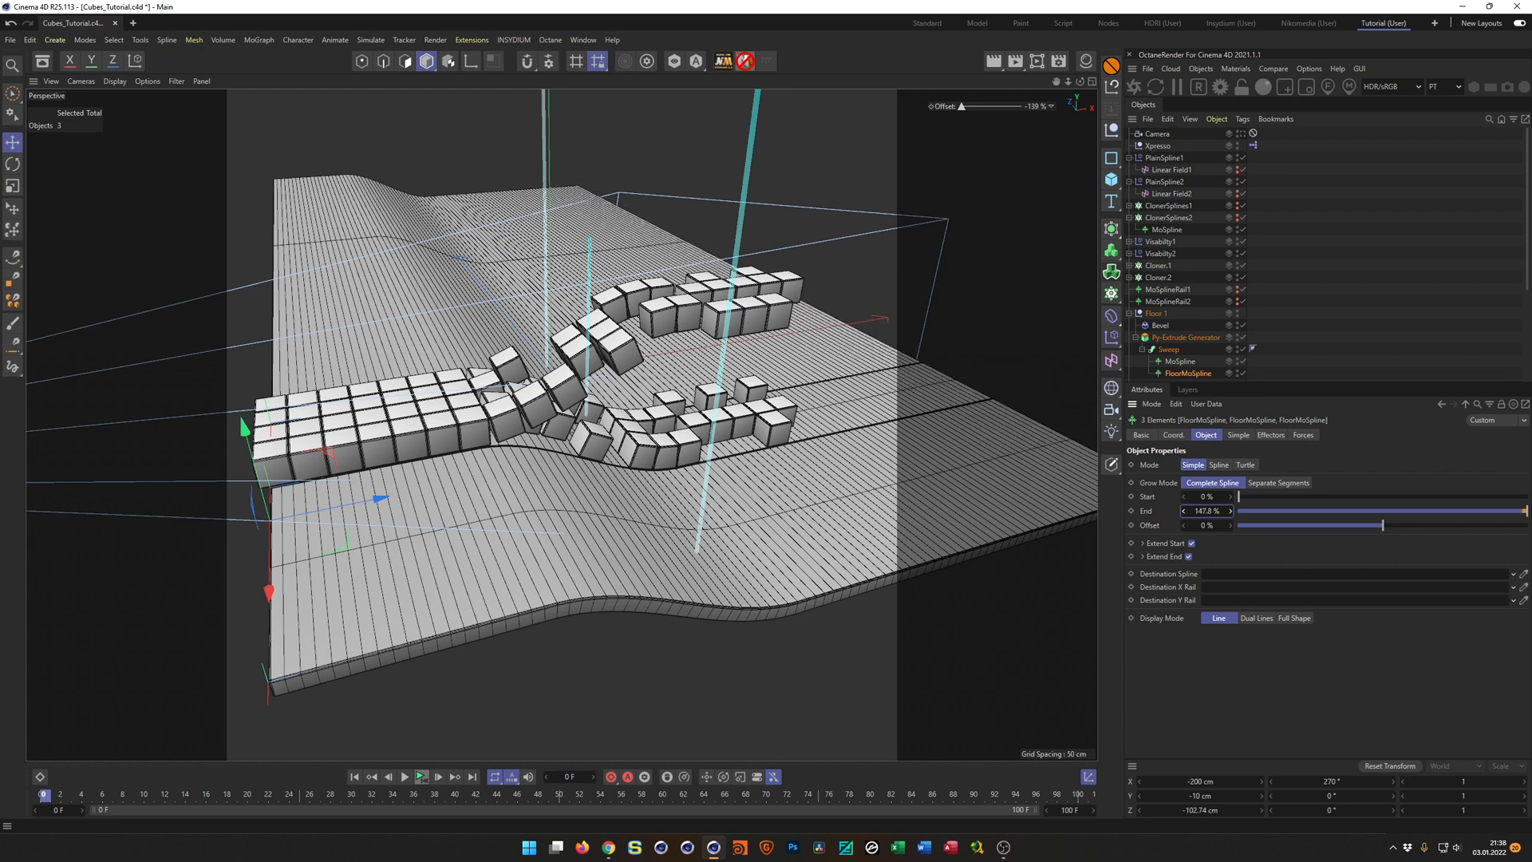
pyautogui.click(1243, 134)
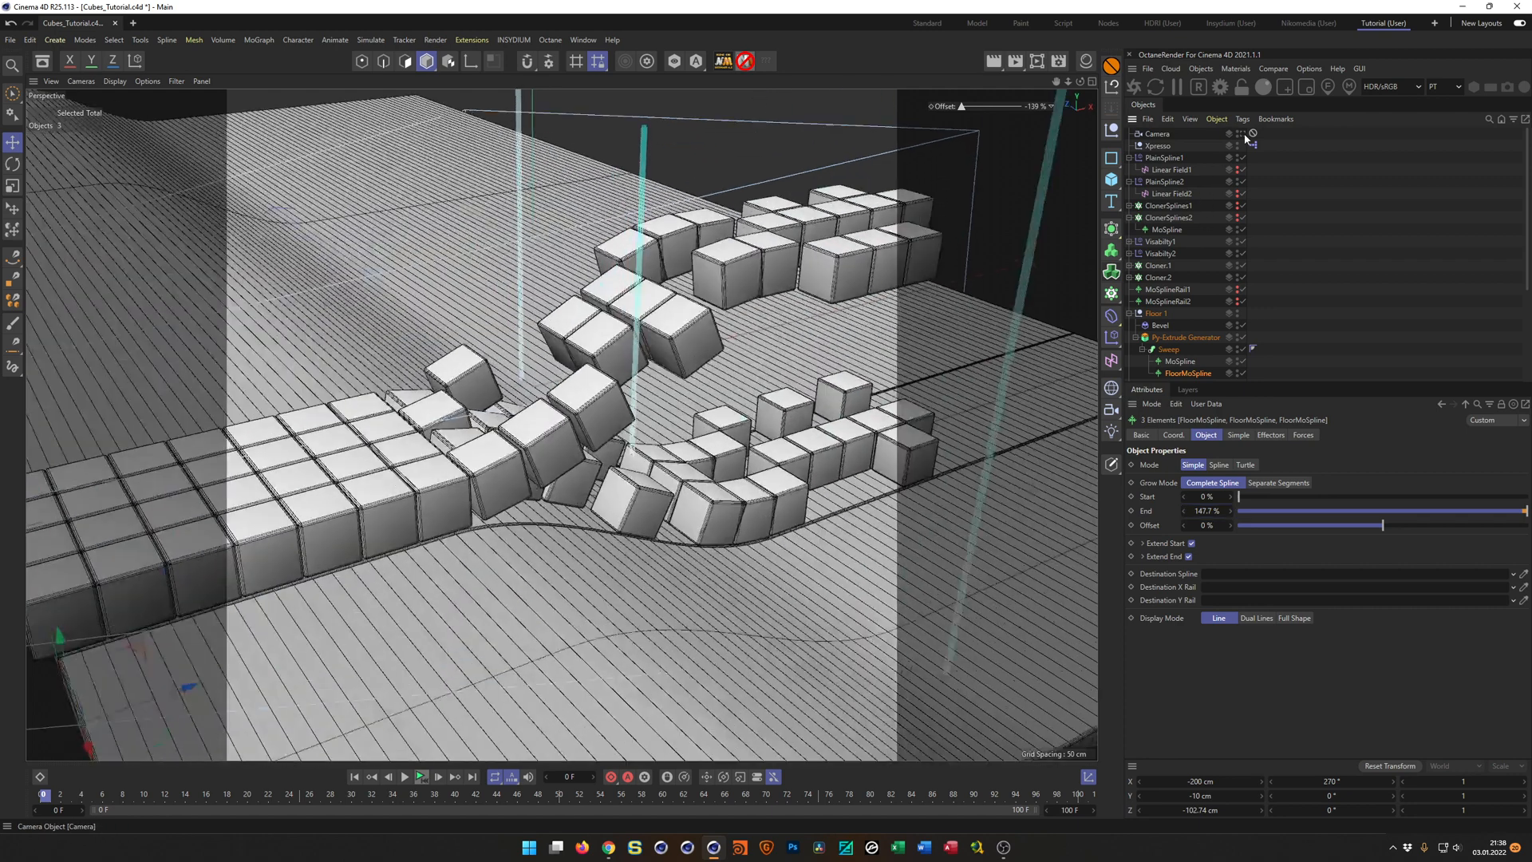
pyautogui.click(1205, 512)
pyautogui.write('300')
pyautogui.press('Return')
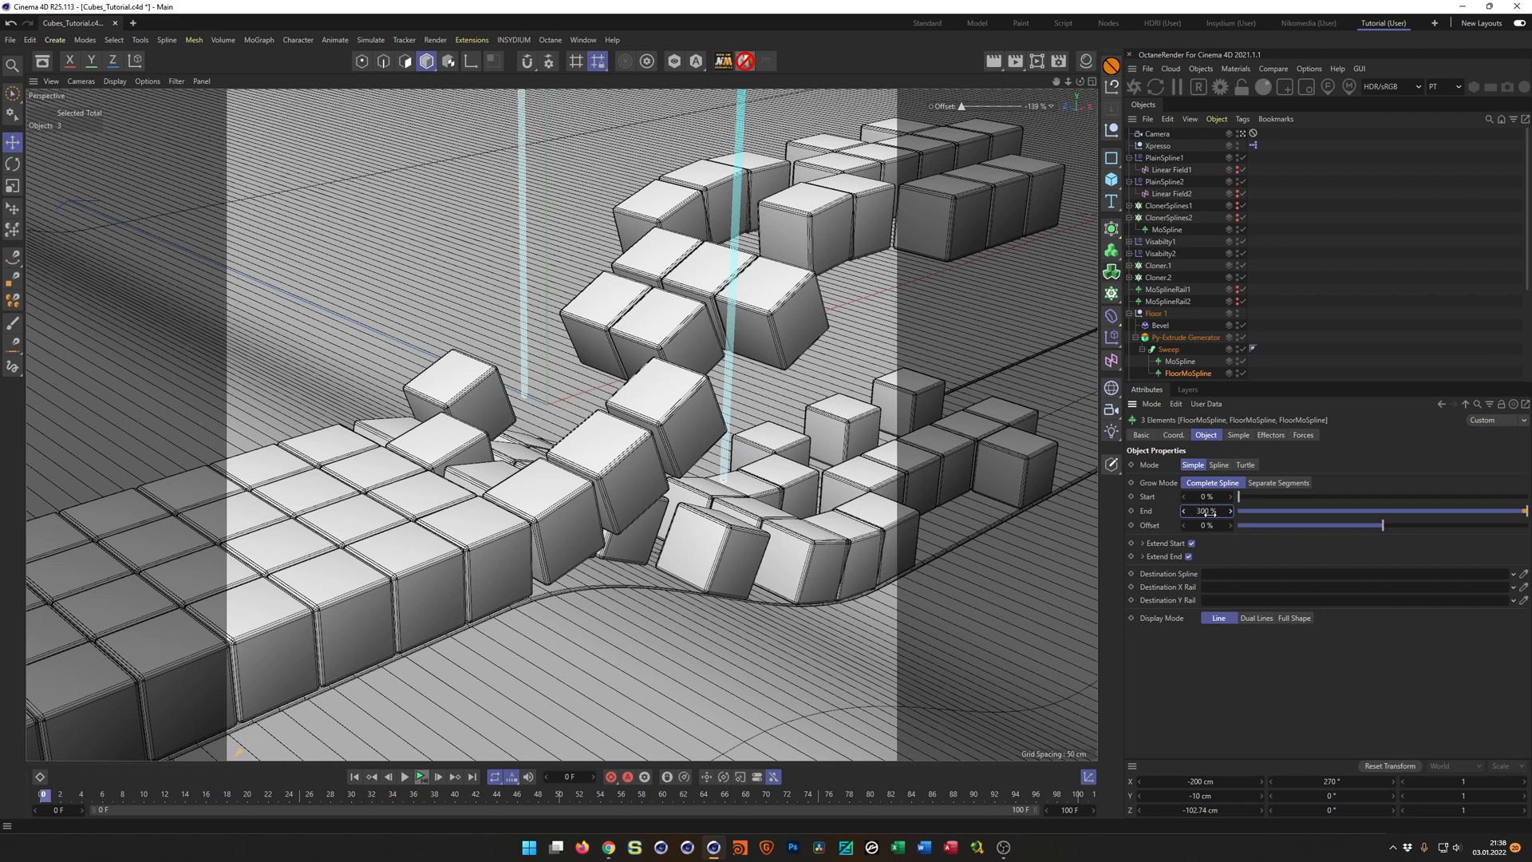
pyautogui.press('Return')
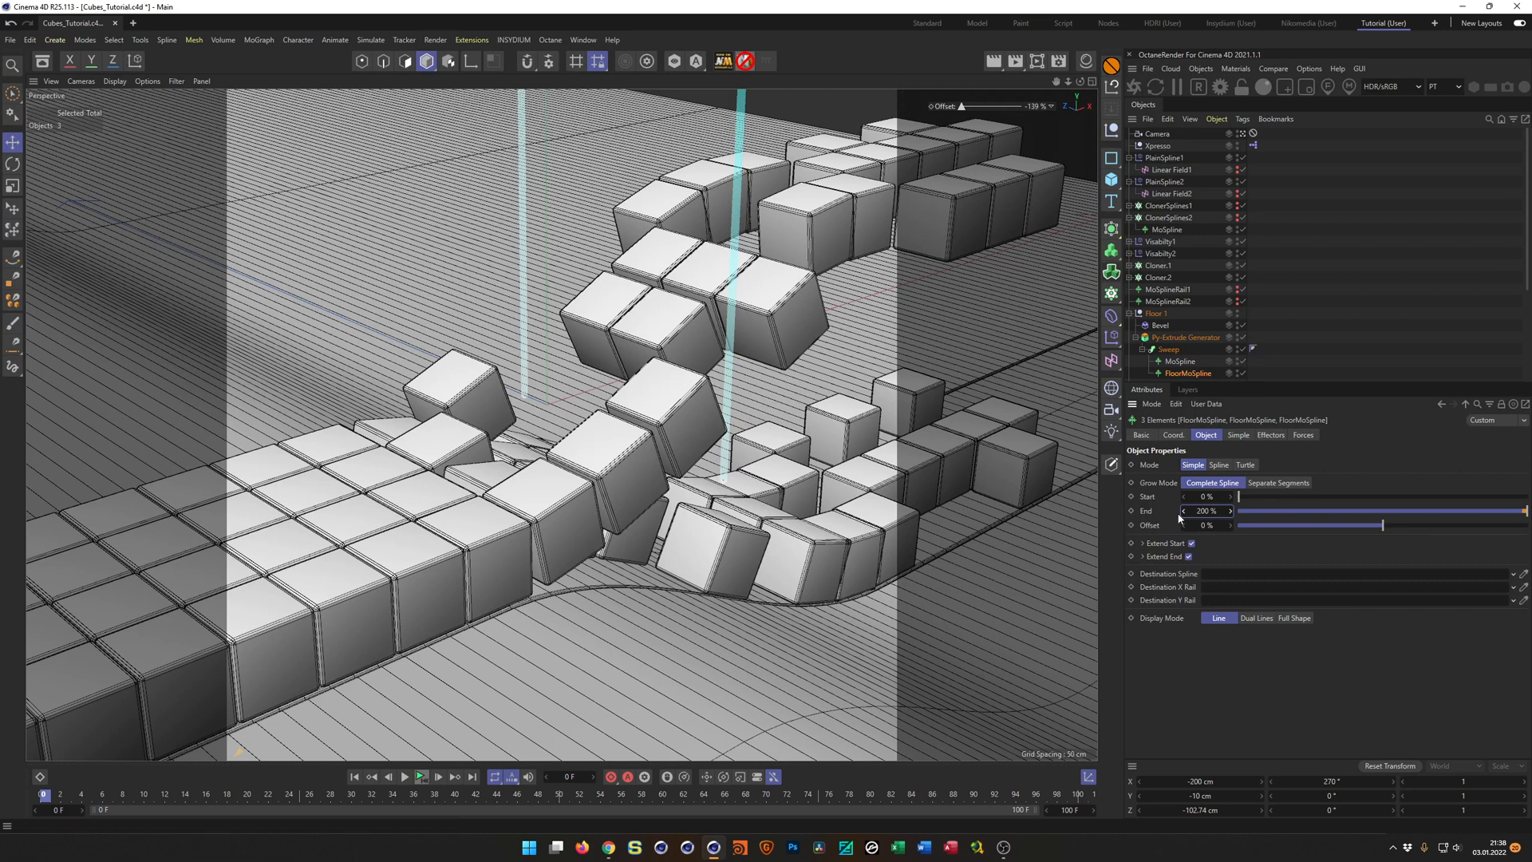
# Extend the three selected FloorMoSplines further by raising their End value to 253.1 %, and save the project.
pyautogui.moveTo(1231, 510); pyautogui.dragTo(1231, 469)
pyautogui.hotkey('ctrl', 's')
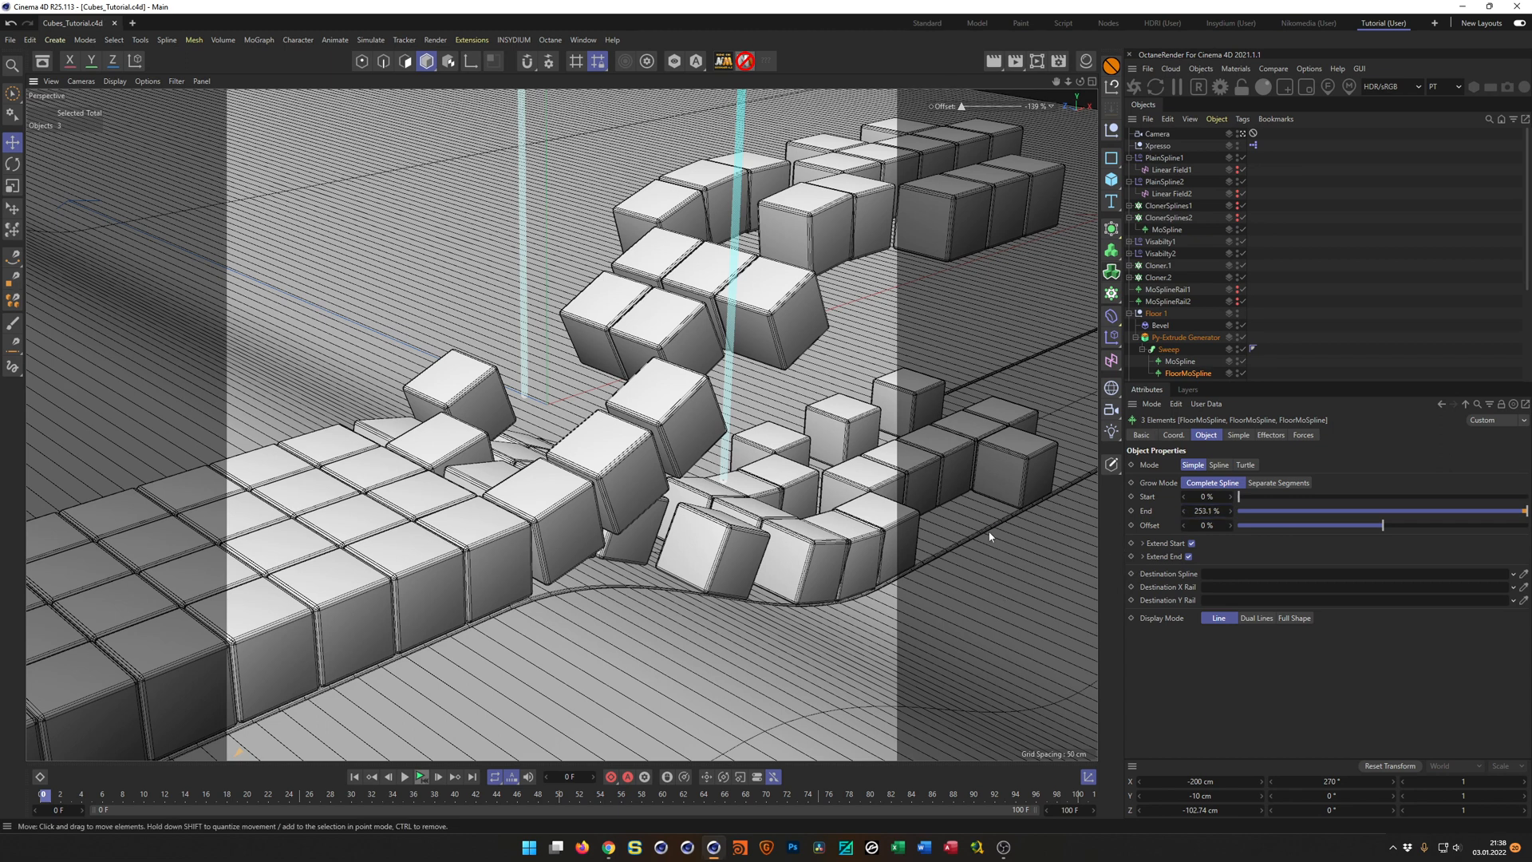
# Scrub the XPresso Offset control in the viewport to preview the cubes zipping together above the extended floor.
pyautogui.rightClick(1037, 106)
pyautogui.click(1035, 106)
pyautogui.doubleClick(1035, 108)
pyautogui.write('0')
pyautogui.press('Return')
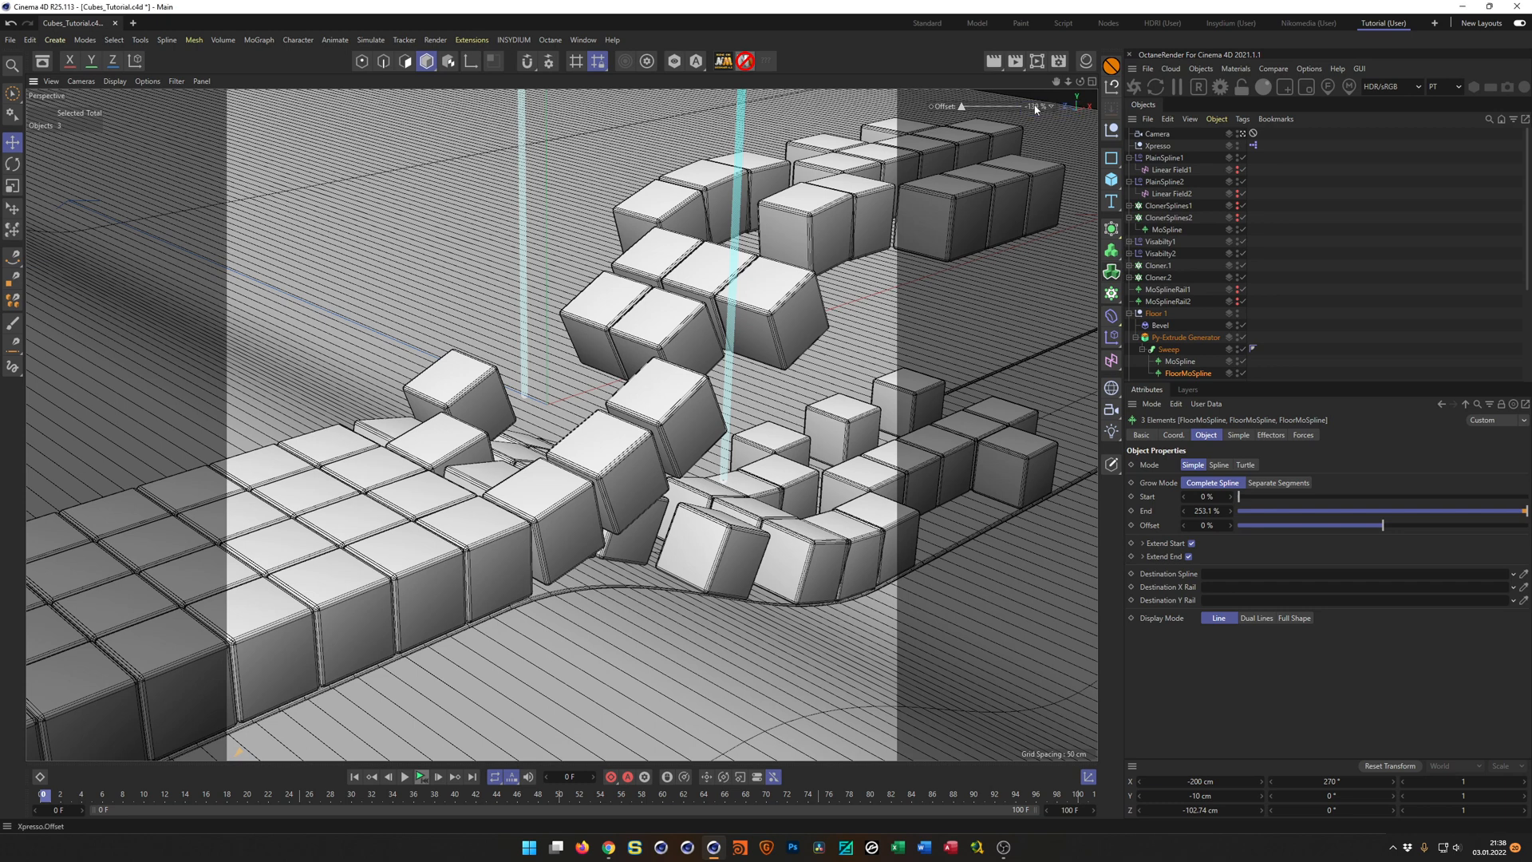
pyautogui.moveTo(1033, 109)
pyautogui.mouseDown()
pyautogui.moveTo(652, 107)
pyautogui.moveTo(1032, 106)
pyautogui.mouseUp()
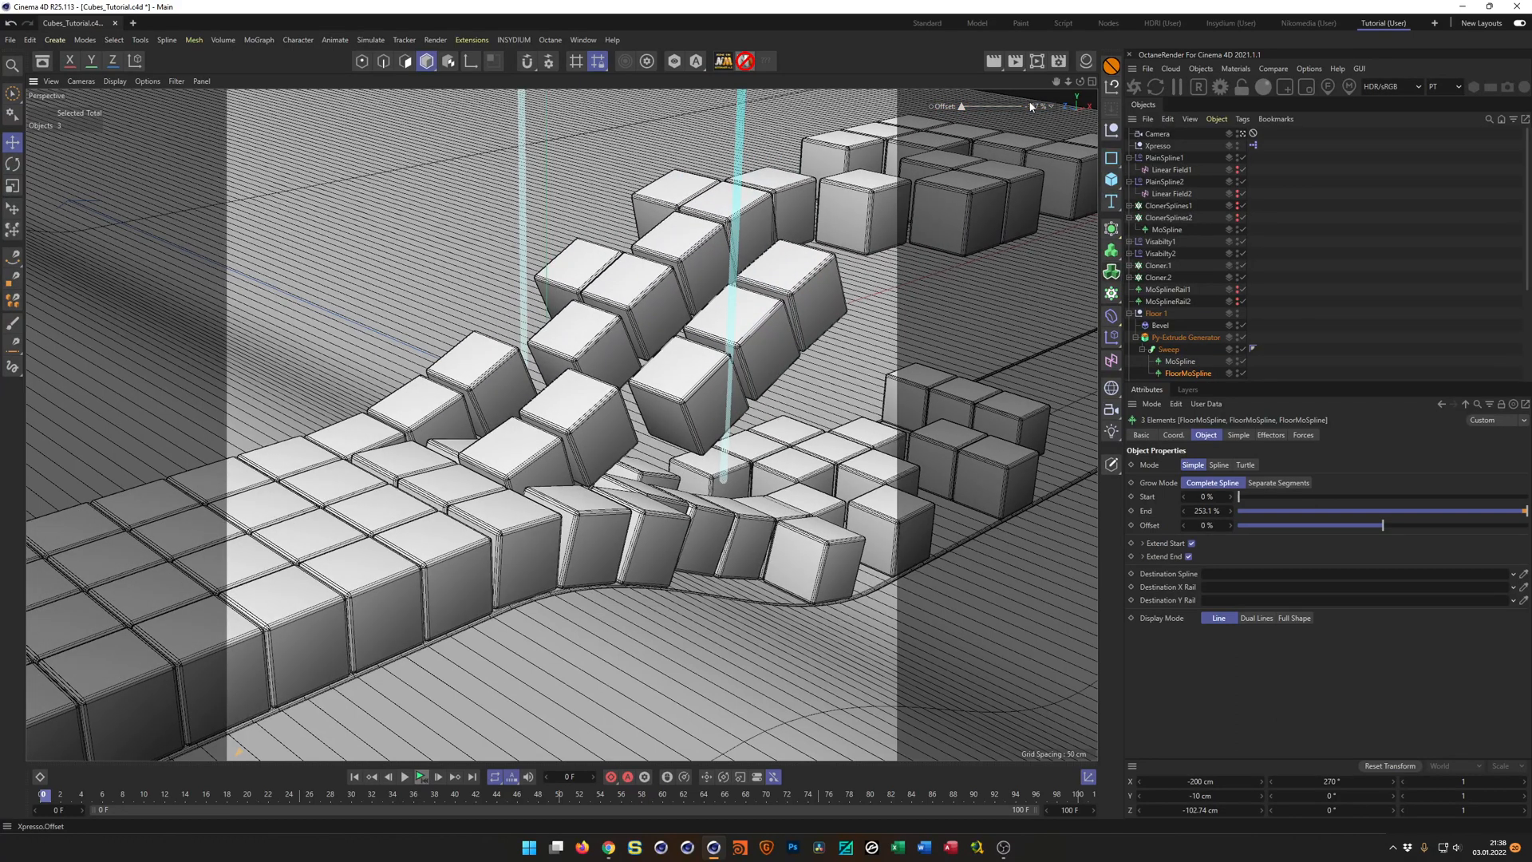
# Reset the XPresso Offset control to 0 % and save the project.
pyautogui.doubleClick(1035, 108)
pyautogui.write('0')
pyautogui.press('Return')
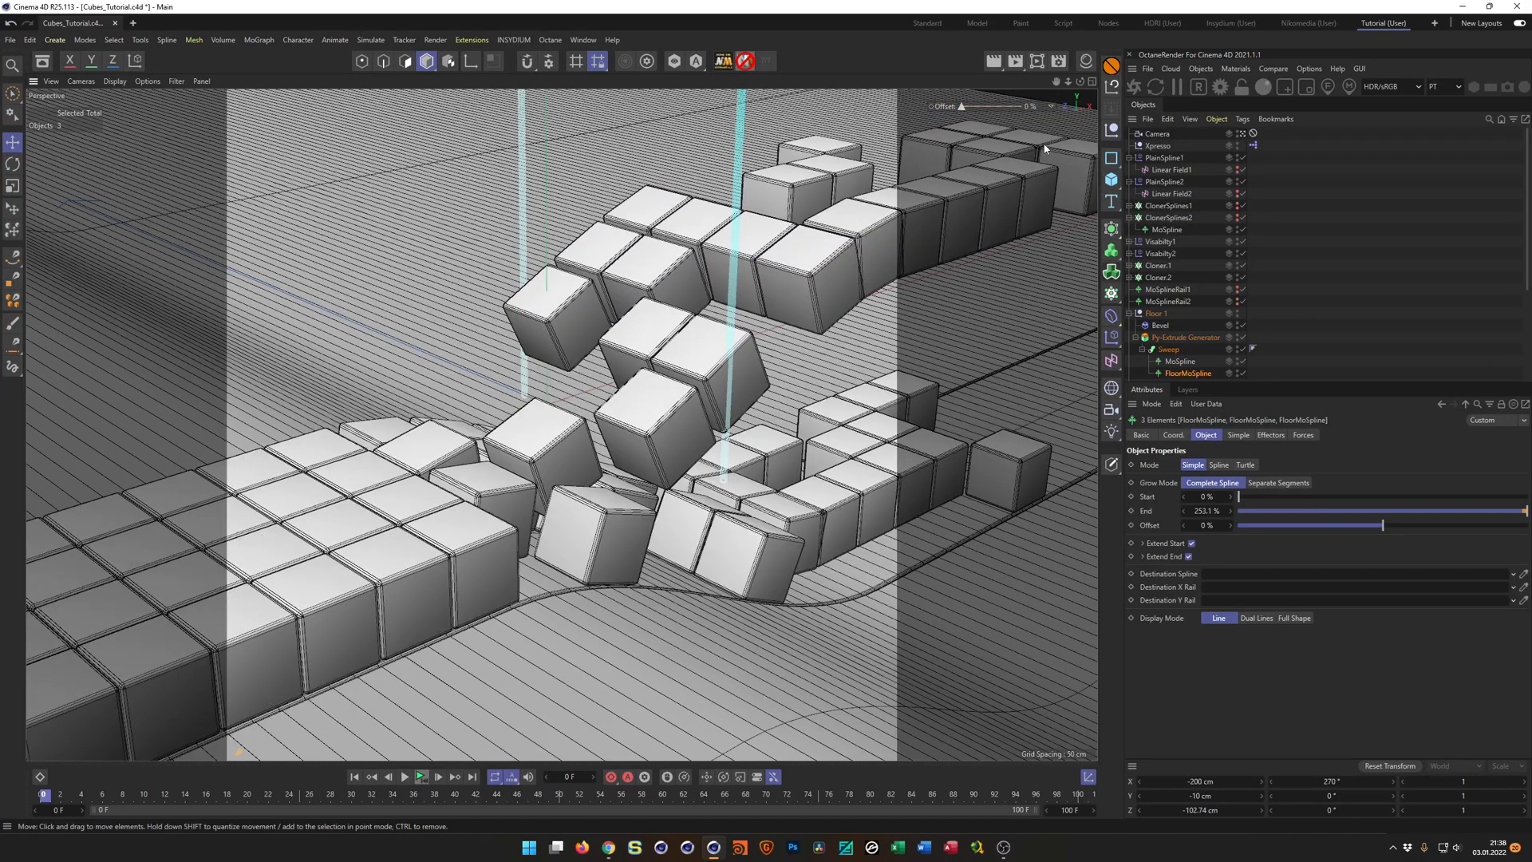
pyautogui.hotkey('ctrl', 's')
pyautogui.click(10, 40)
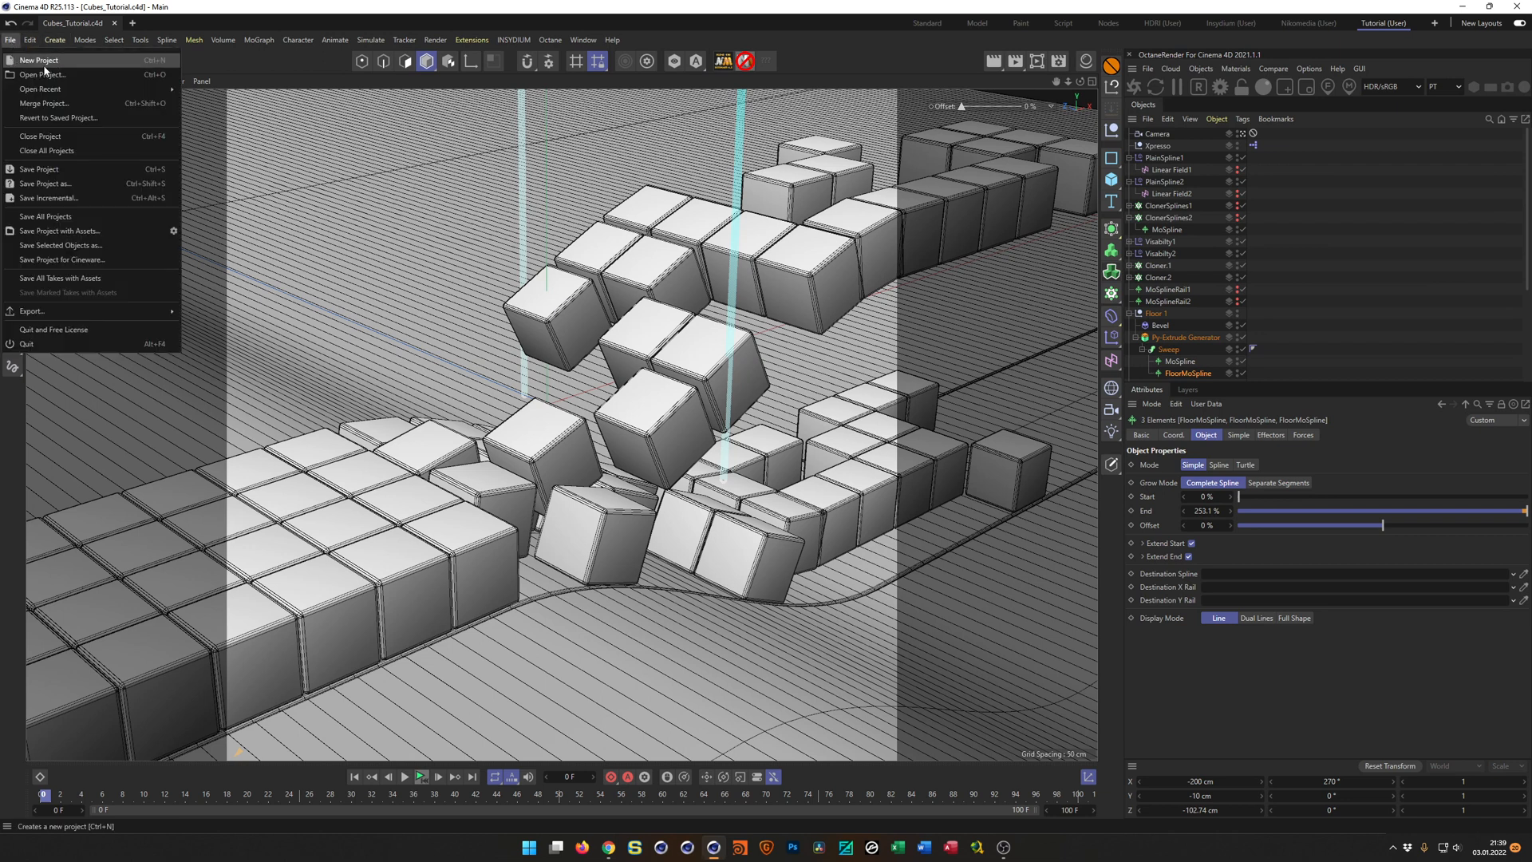
pyautogui.click(143, 8)
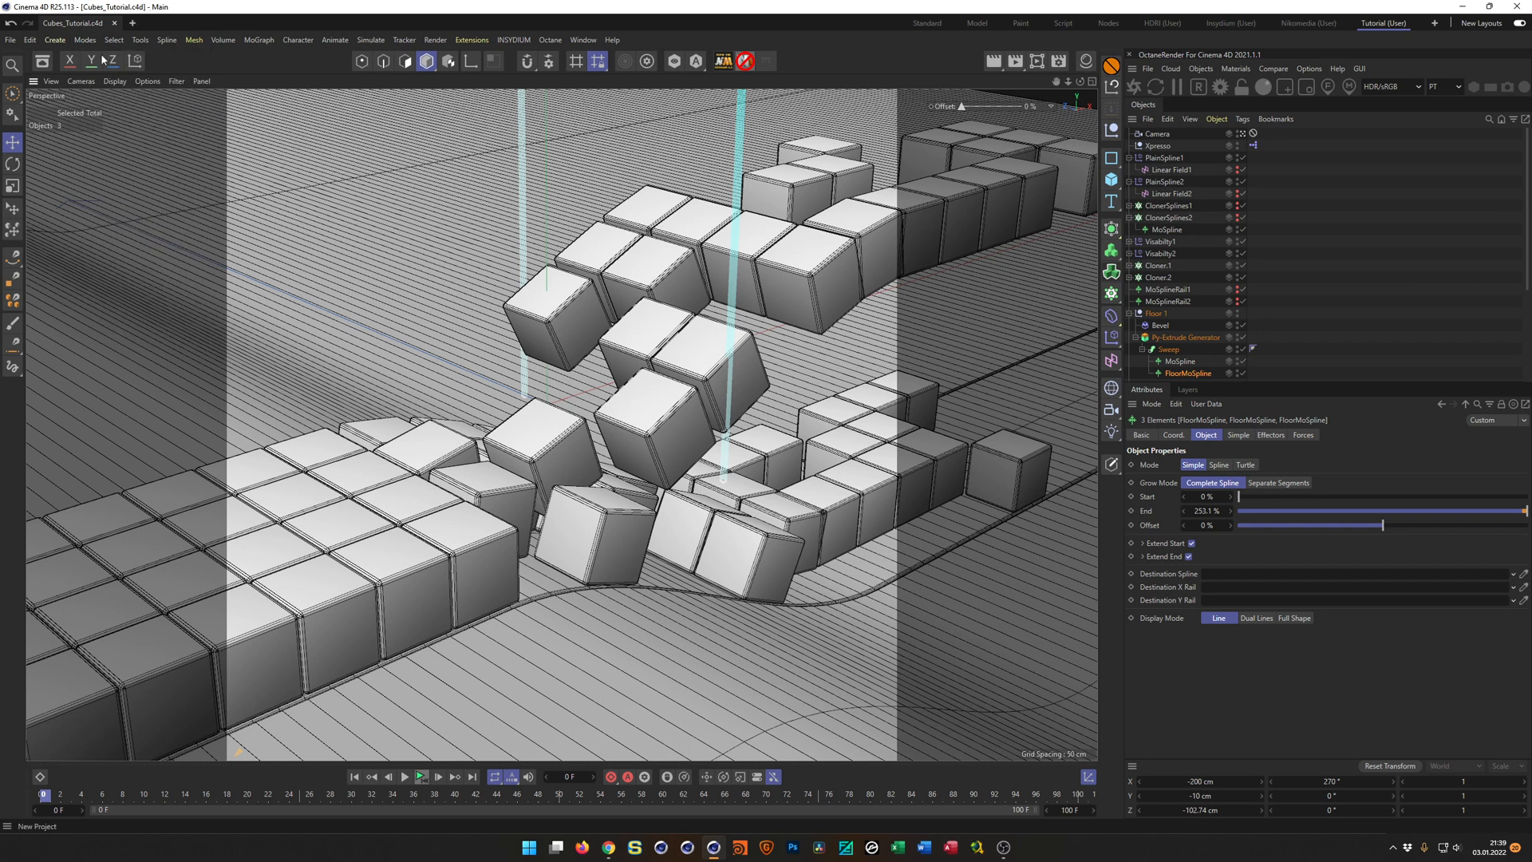
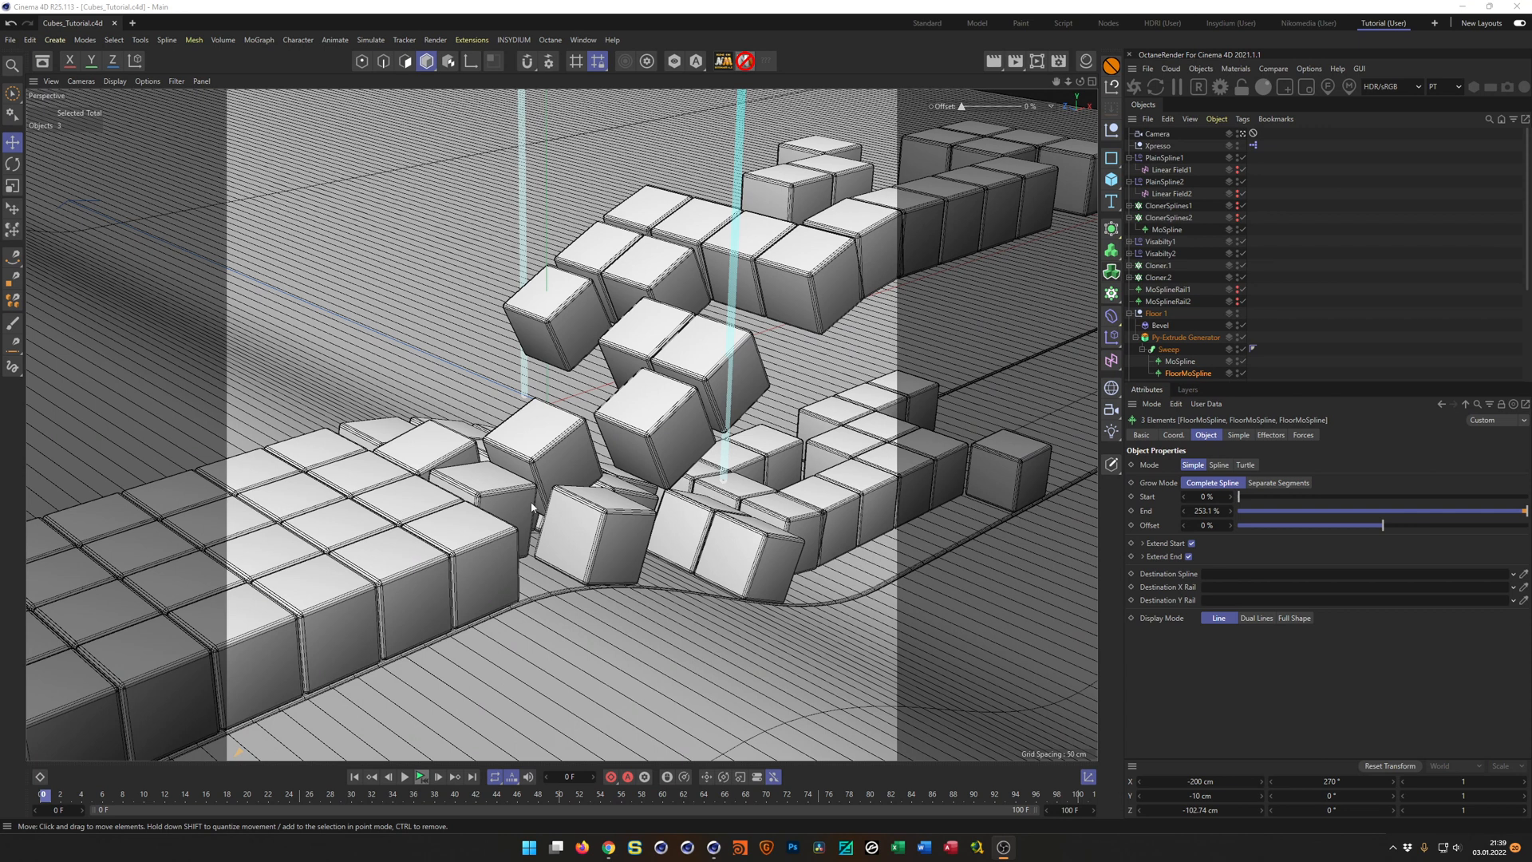
# Create a new project and add a cube sized 20 cm in X, Y and Z.
pyautogui.click(10, 39)
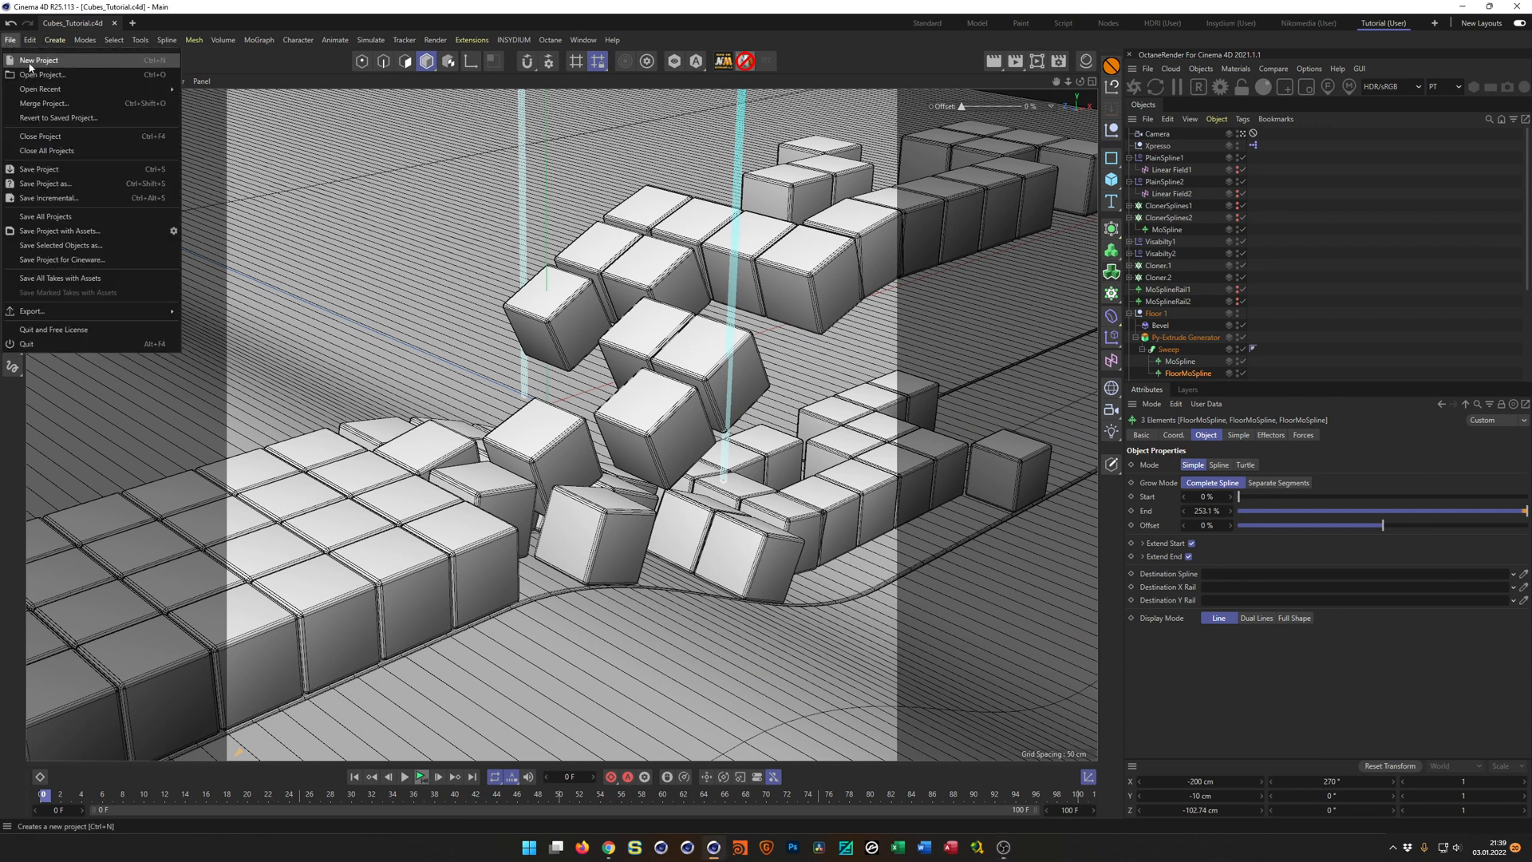
pyautogui.click(39, 55)
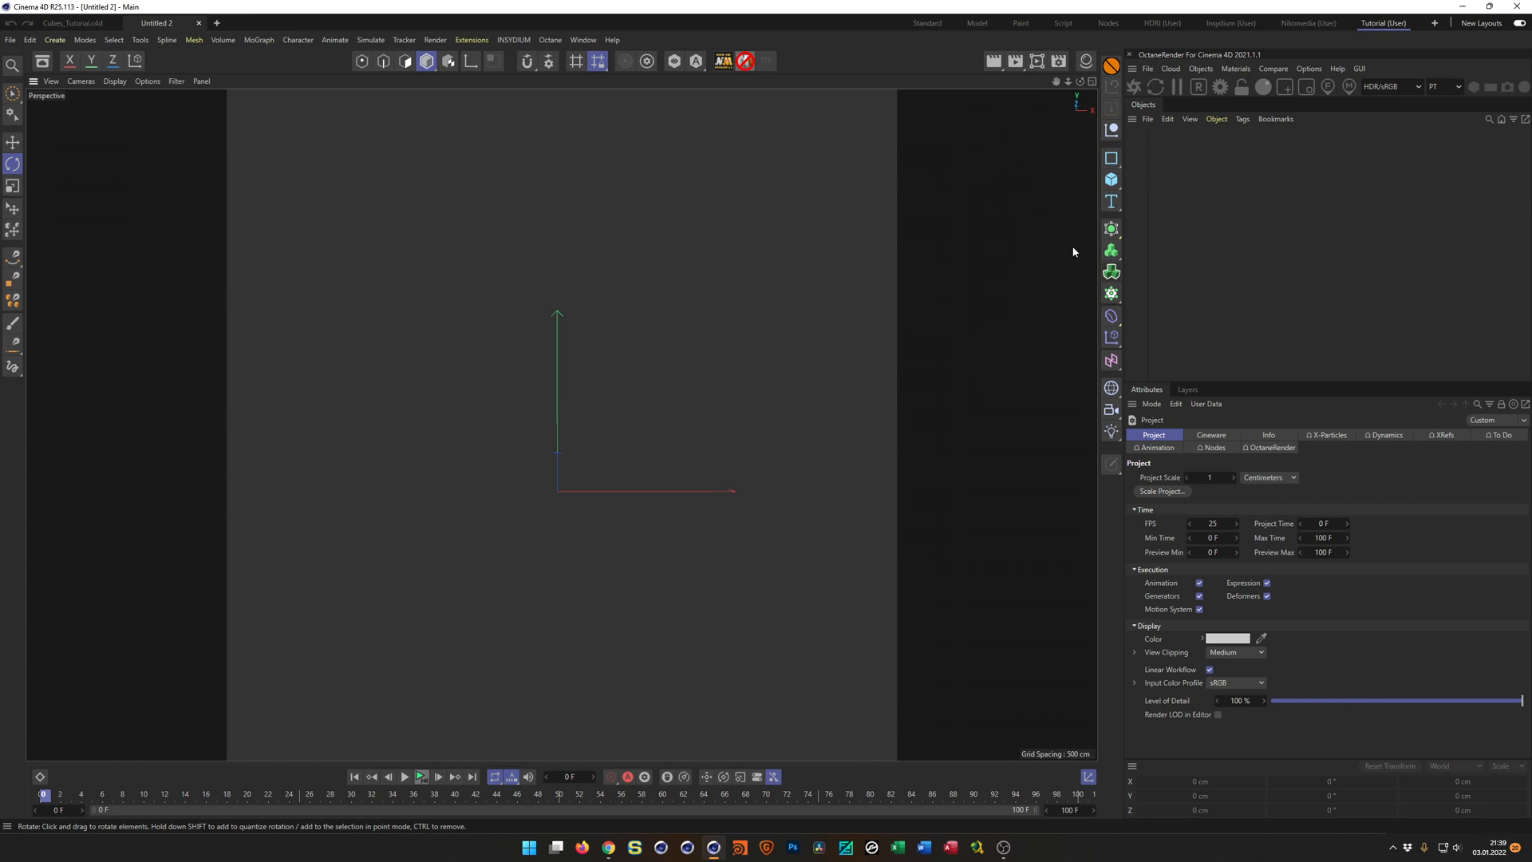
pyautogui.click(1112, 179)
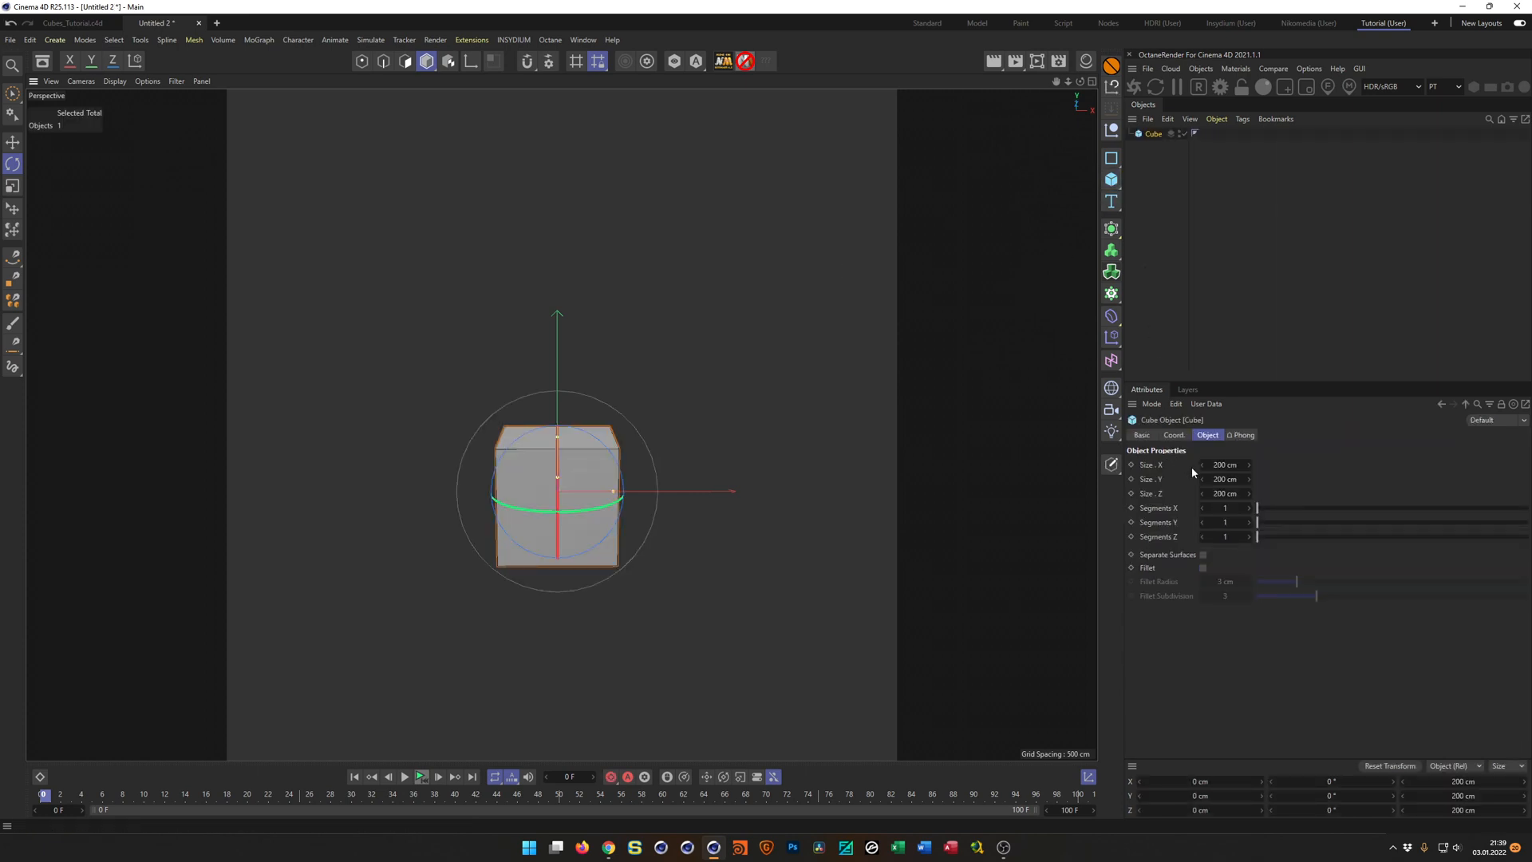
pyautogui.click(1154, 466)
pyautogui.click(1224, 465)
pyautogui.write('20')
pyautogui.press('Return')
pyautogui.scroll(10, 653, 467)
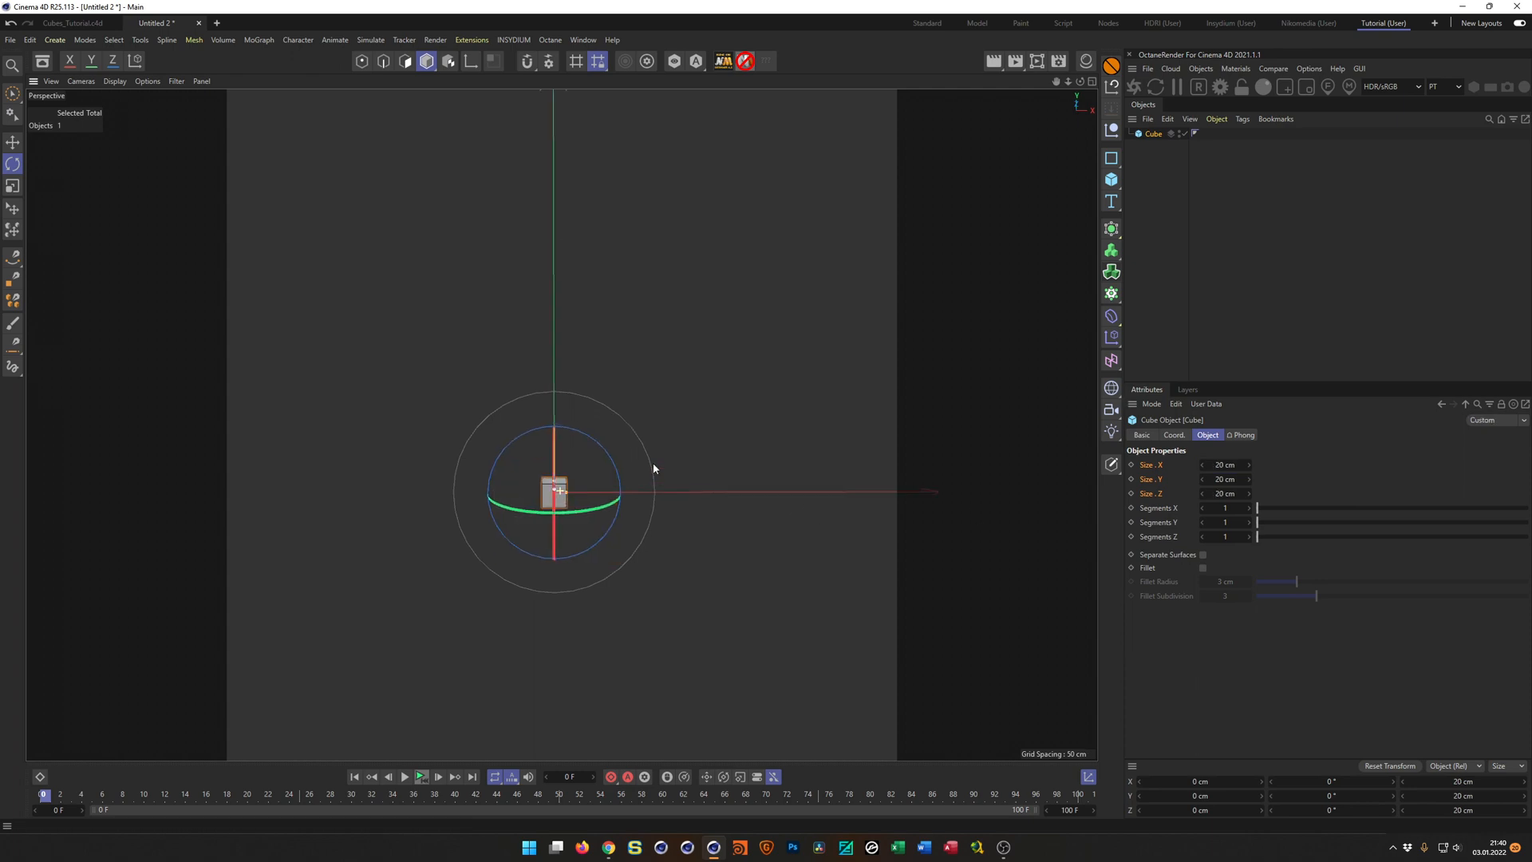
pyautogui.keyDown('alt'); pyautogui.moveTo(609, 506); pyautogui.dragTo(607, 707); pyautogui.keyUp('alt')
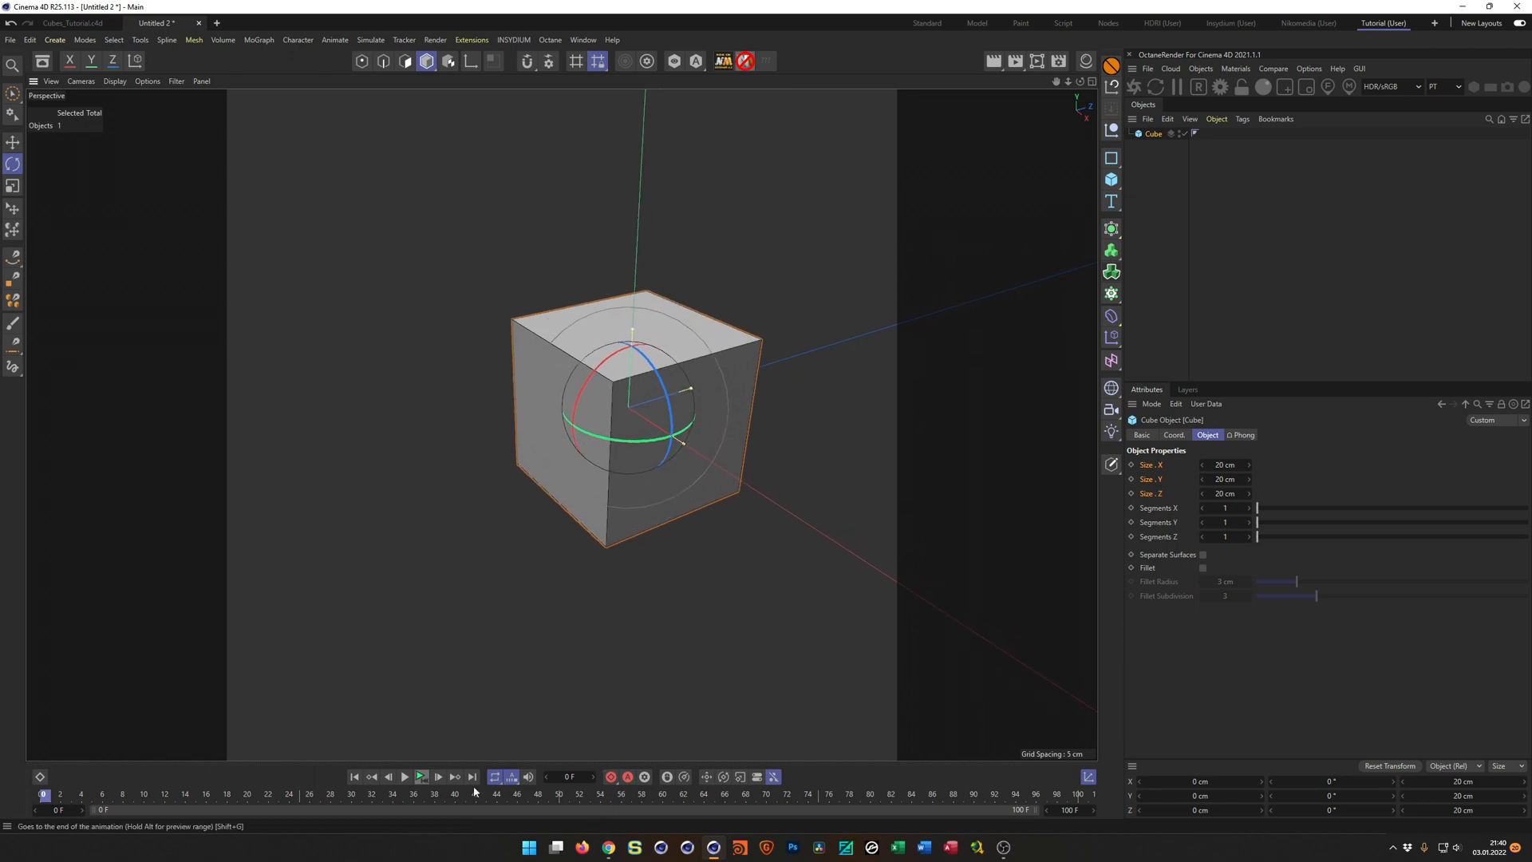
# Switch to Chrome and check the cube designs in the ZIPPING TOGETHER preview video, and return to Cinema 4D.
pyautogui.click(609, 852)
pyautogui.click(400, 11)
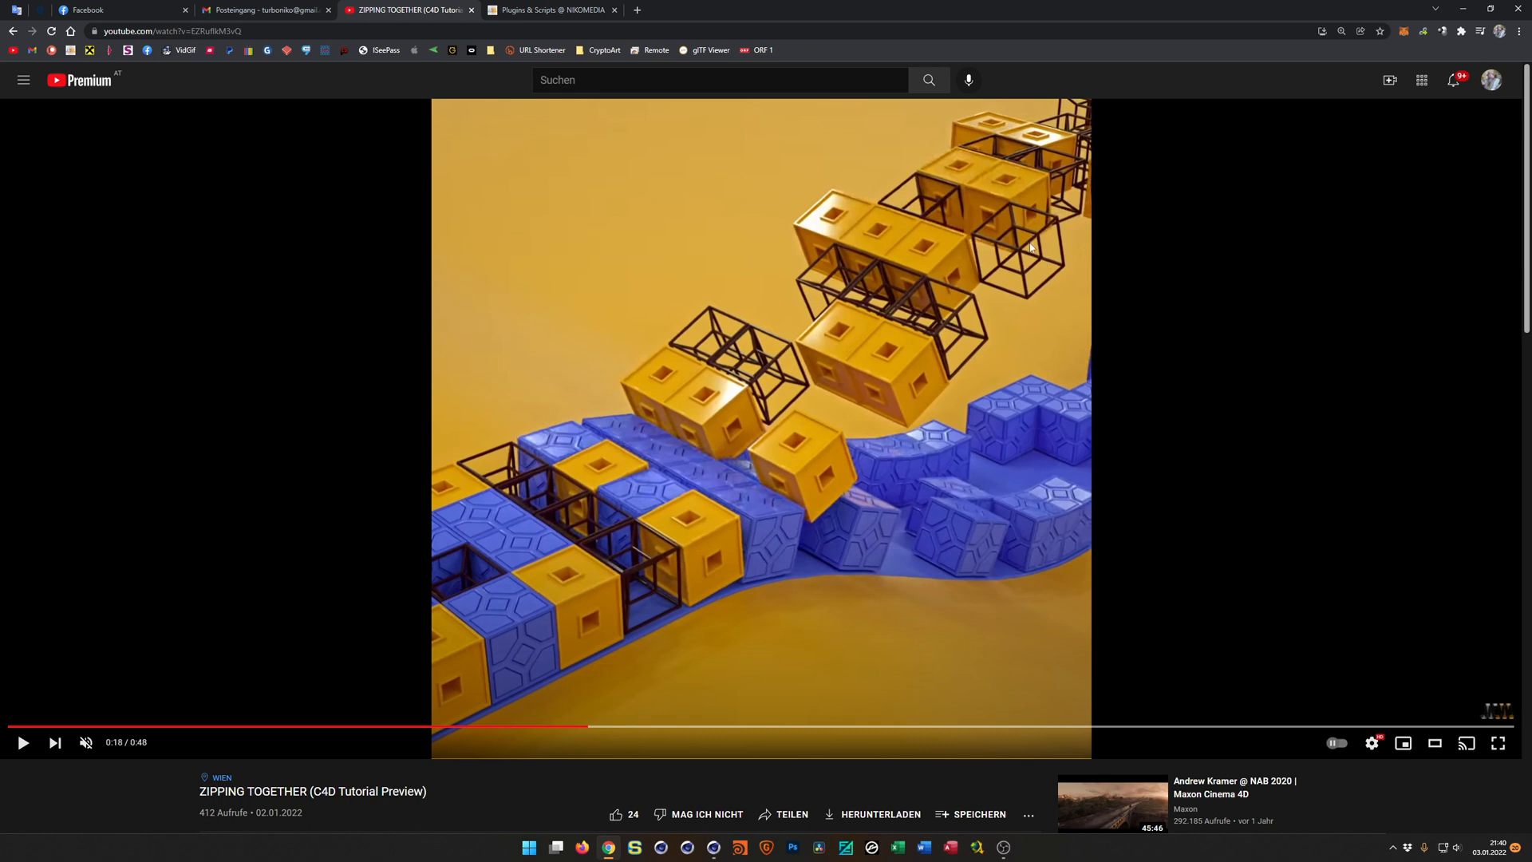
pyautogui.click(1463, 8)
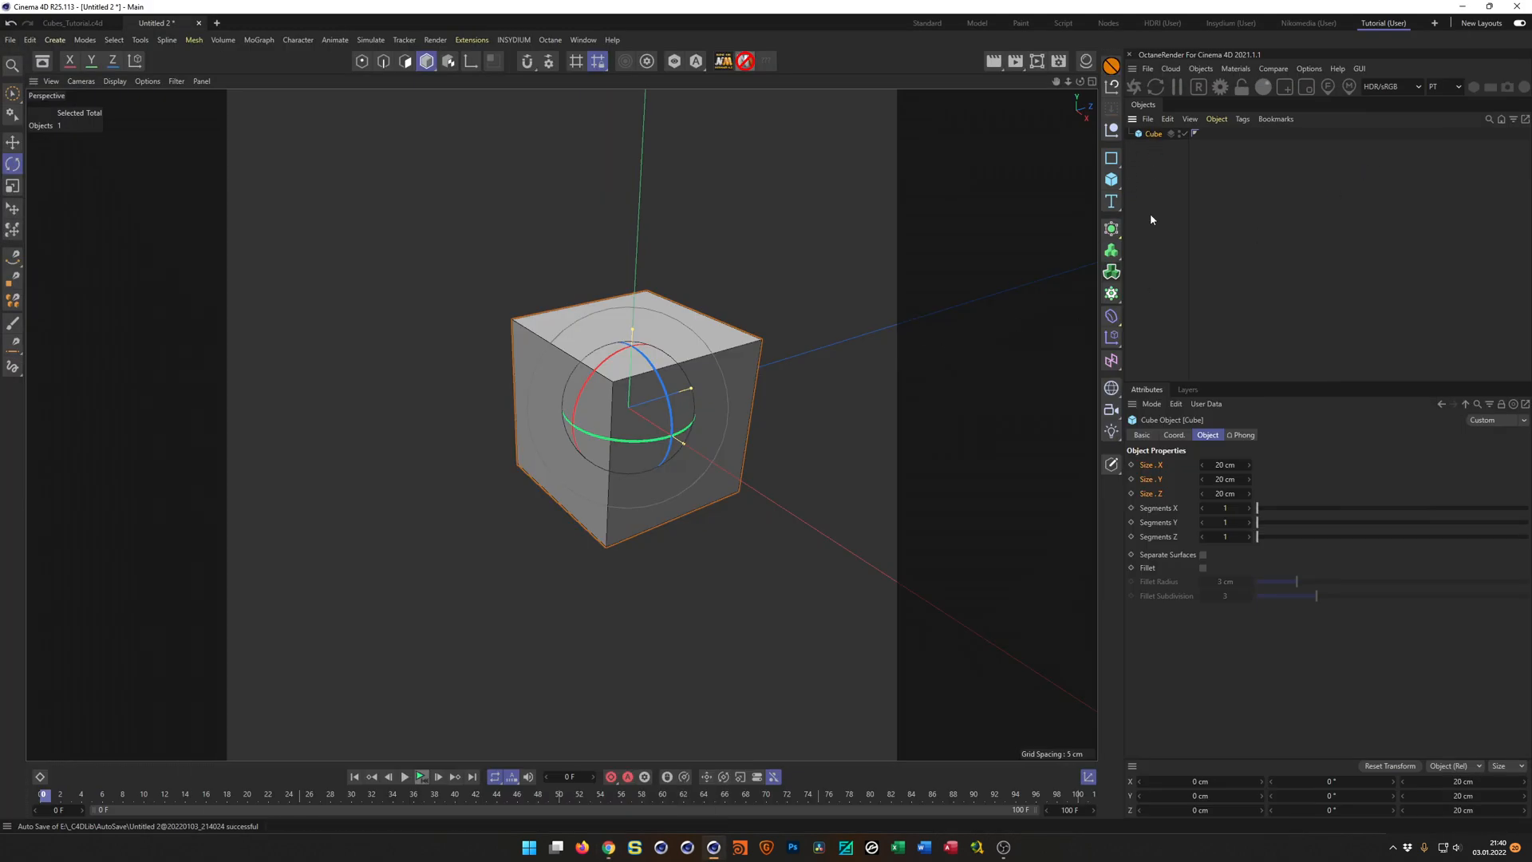
# Set the cube's segments to 2 in X, Y and Z.
pyautogui.click(1170, 511)
pyautogui.keyDown('shift'); pyautogui.click(1156, 535); pyautogui.keyUp('shift')
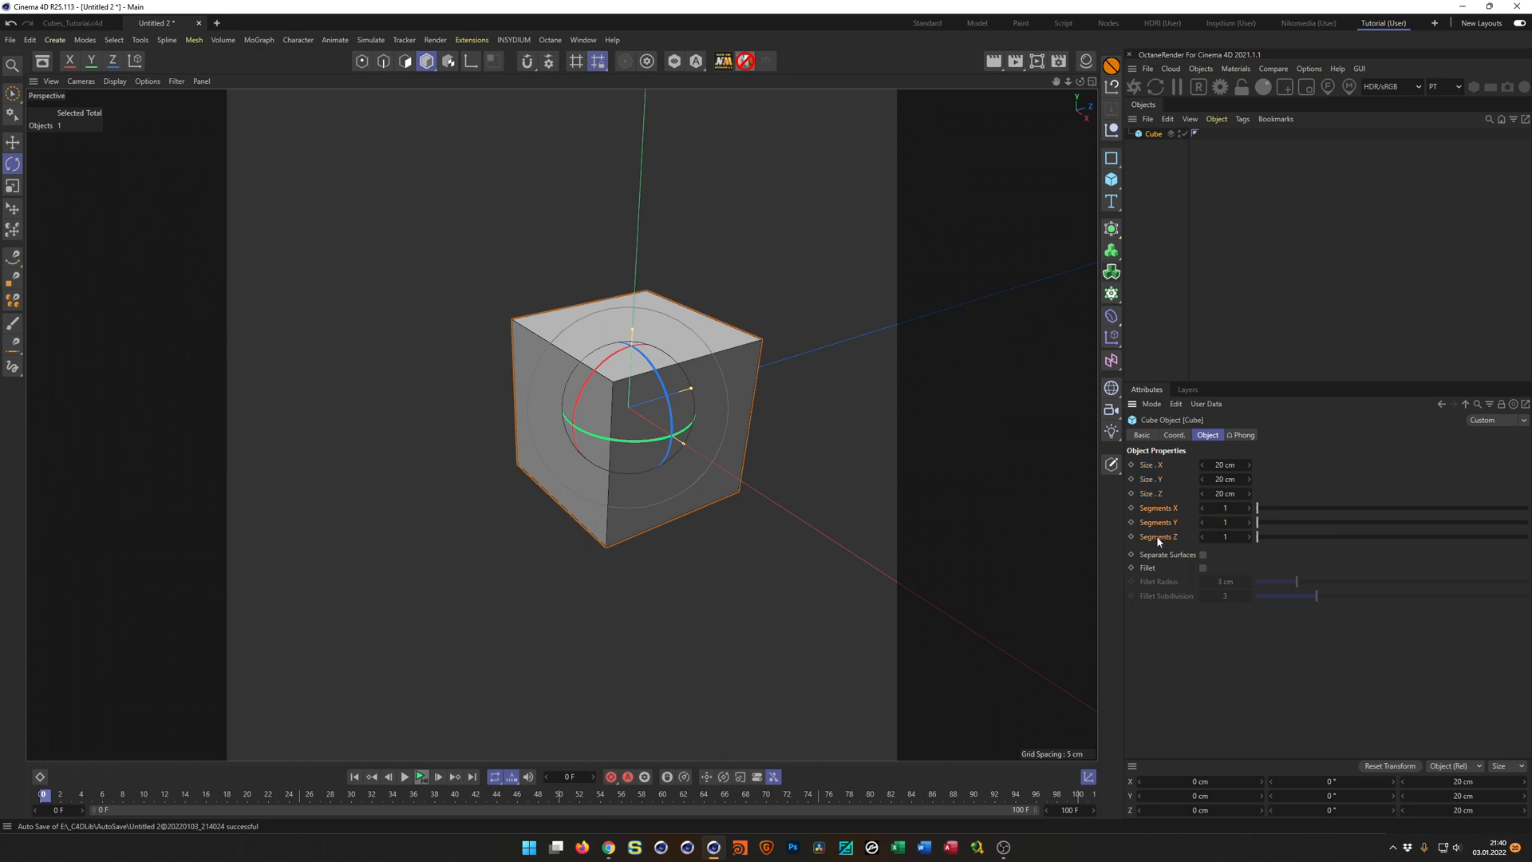
pyautogui.click(1250, 510)
pyautogui.keyDown('alt'); pyautogui.moveTo(756, 431); pyautogui.dragTo(684, 423); pyautogui.keyUp('alt')
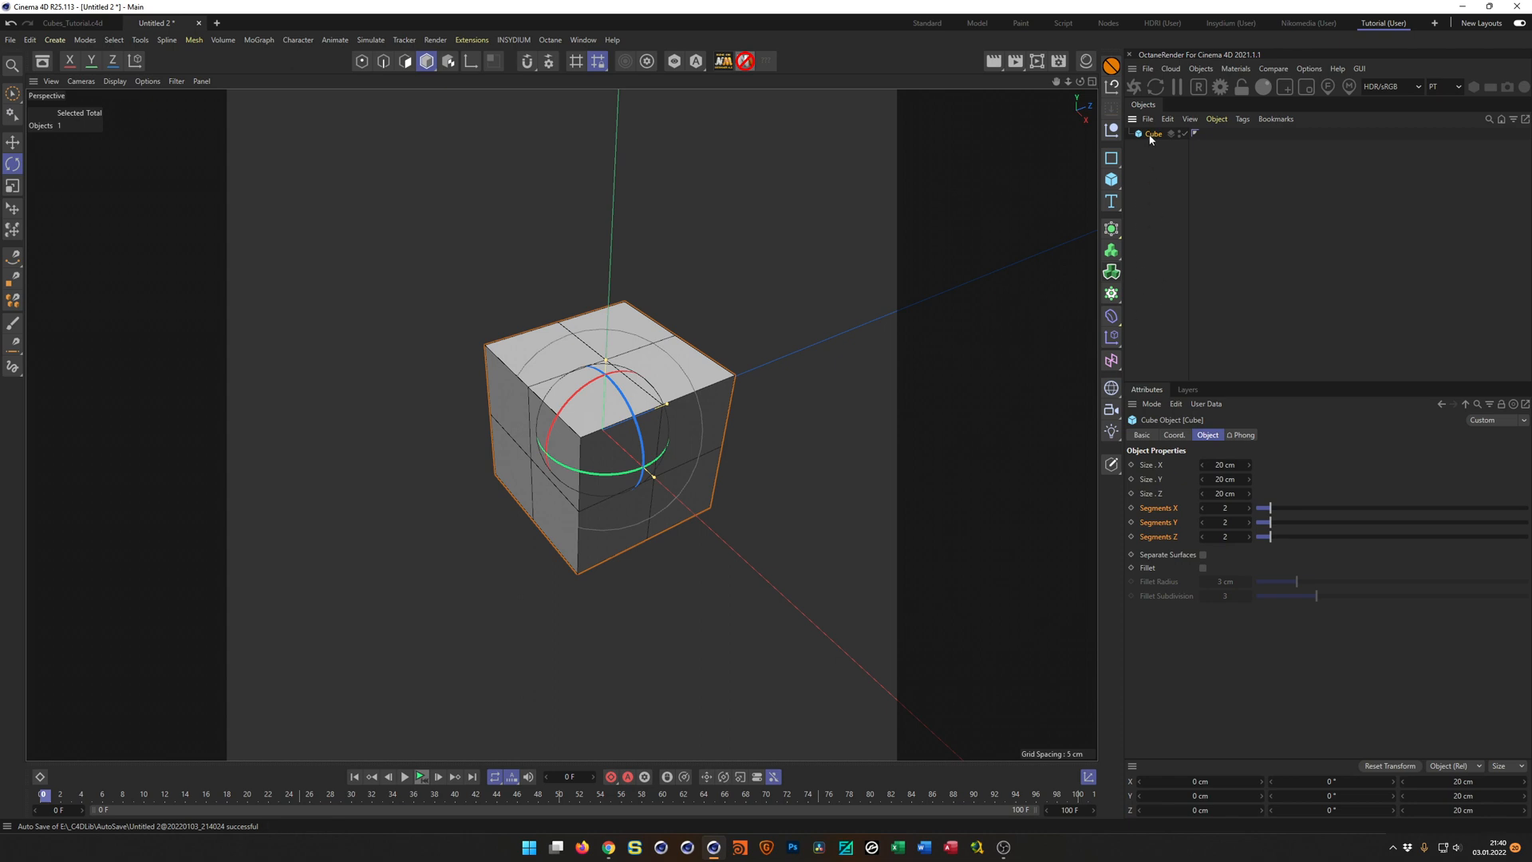
# Duplicate the cube as an editable copy, disable the original, and activate Live Selection on the copy's points.
pyautogui.keyDown('ctrl'); pyautogui.moveTo(1150, 139); pyautogui.dragTo(1159, 151); pyautogui.keyUp('ctrl')
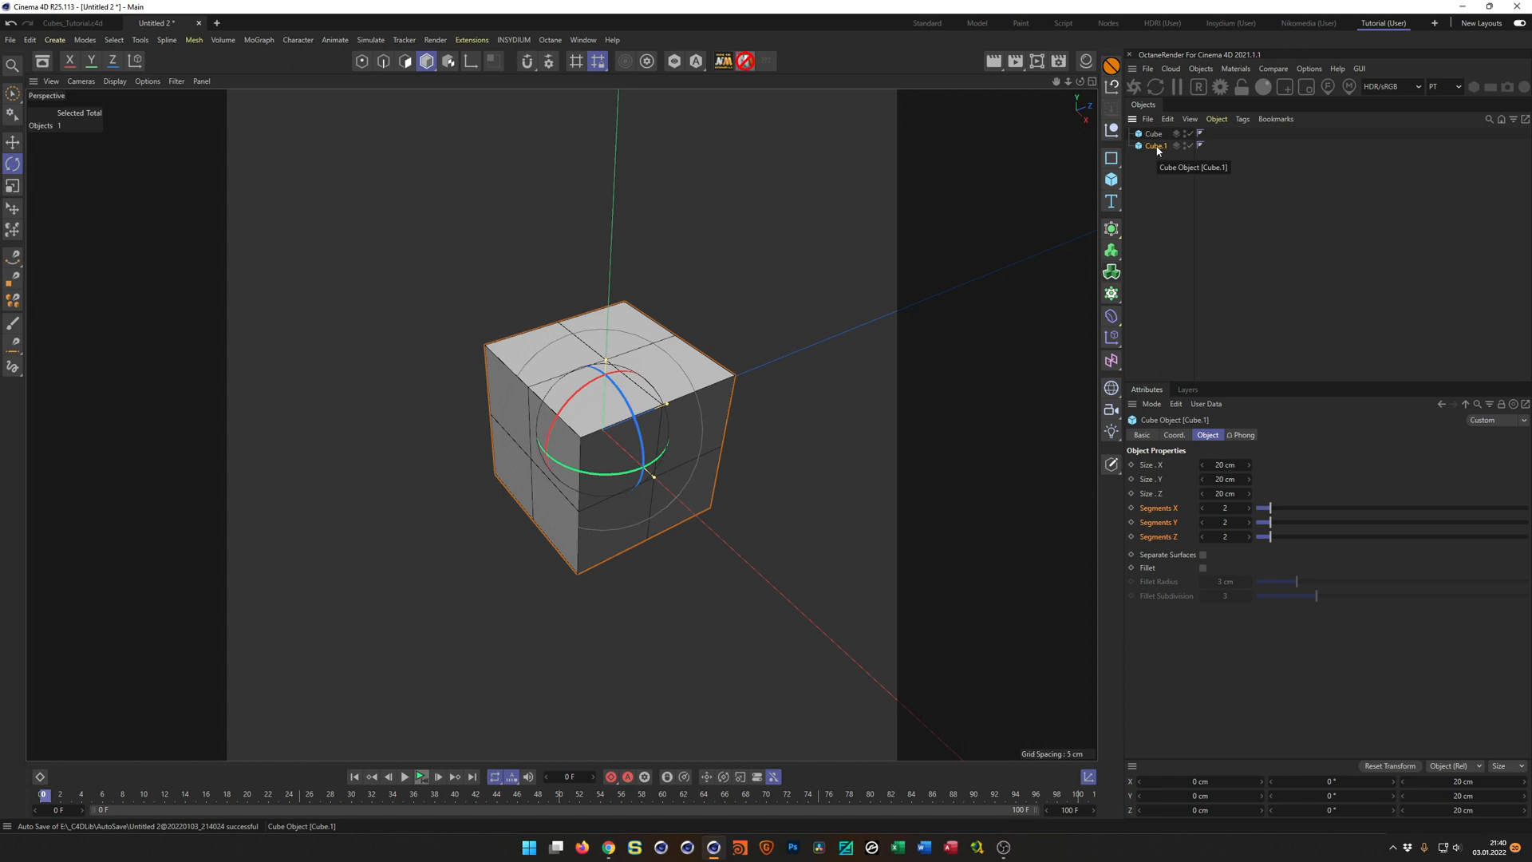
pyautogui.press('c')
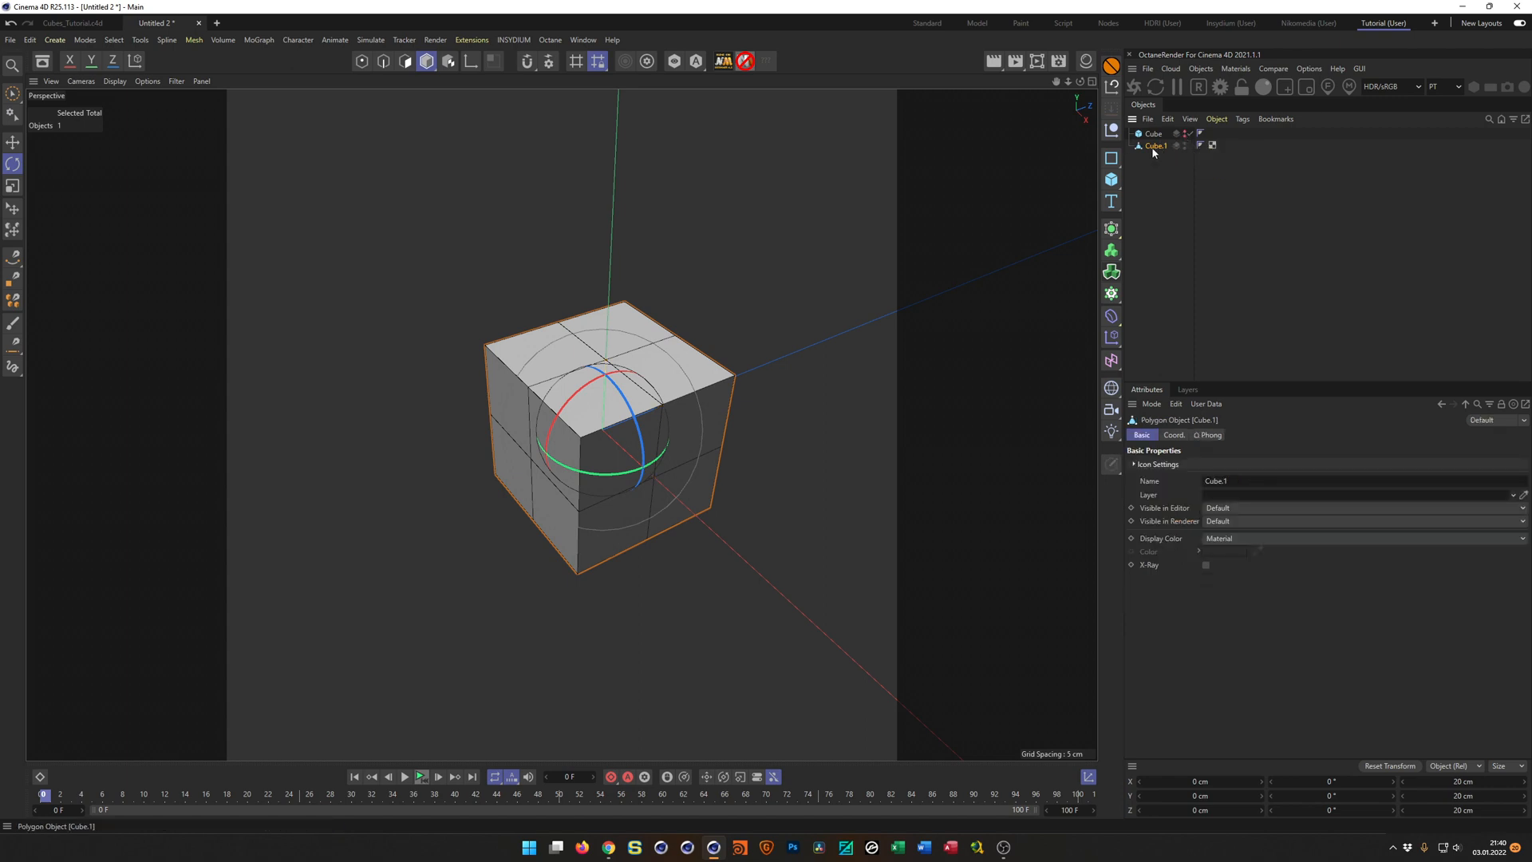
pyautogui.scroll(2, 668, 362)
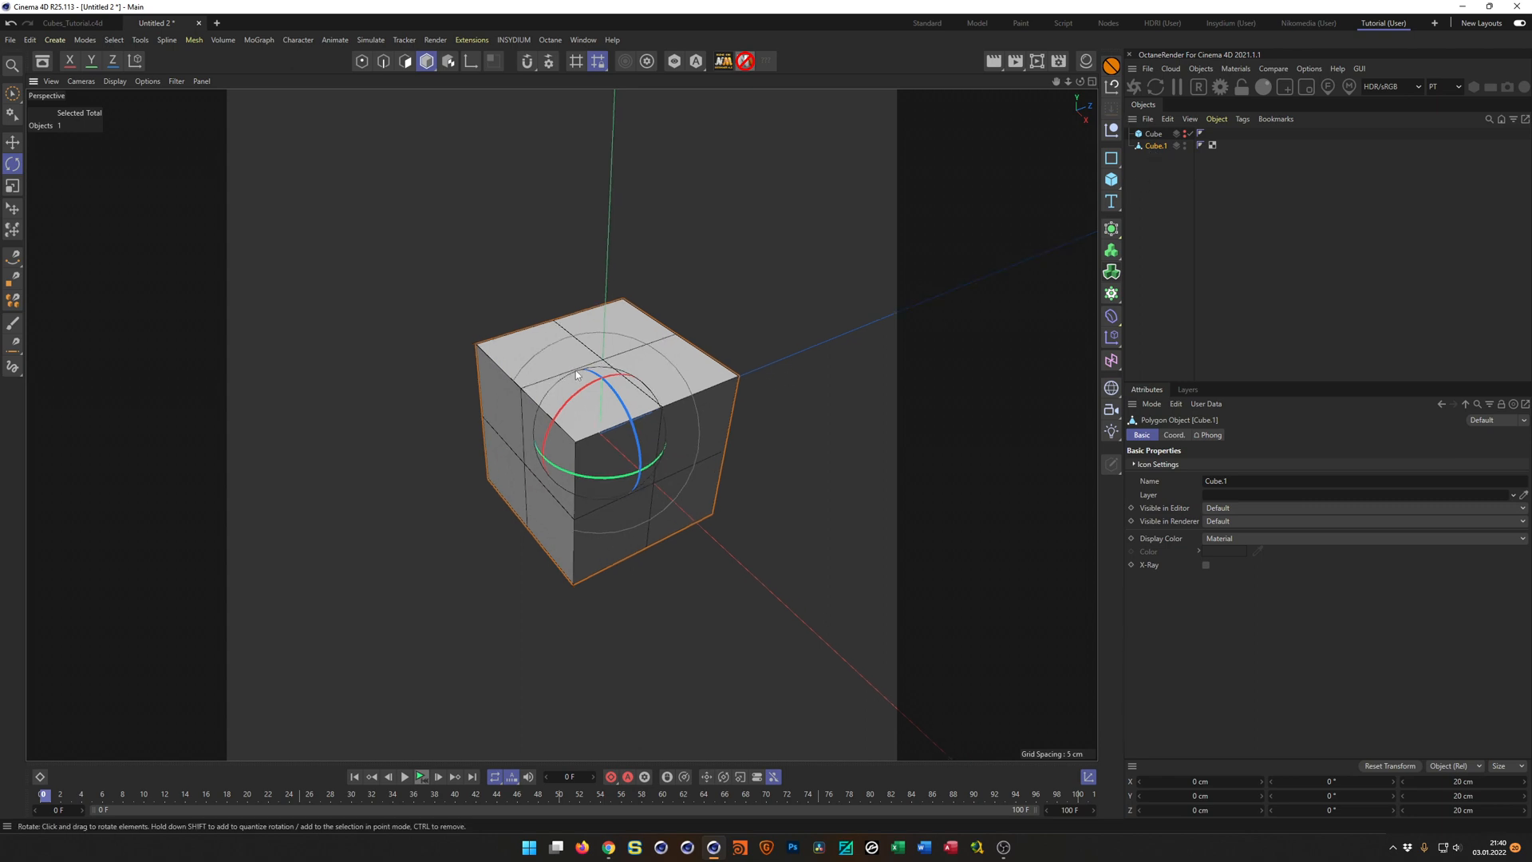
pyautogui.scroll(1, 576, 370)
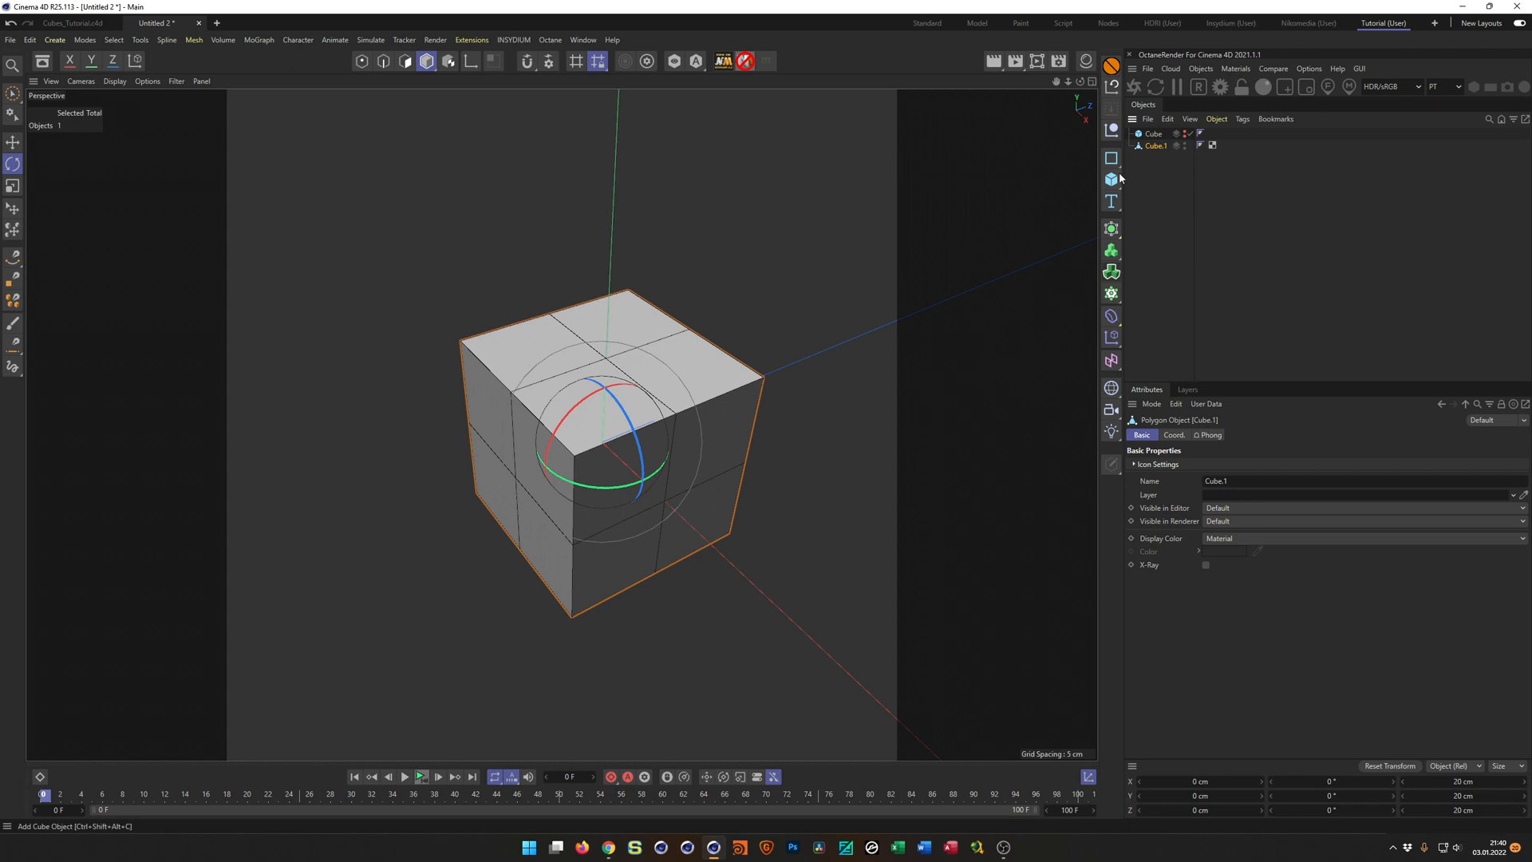
pyautogui.press('Return')
pyautogui.press('9')
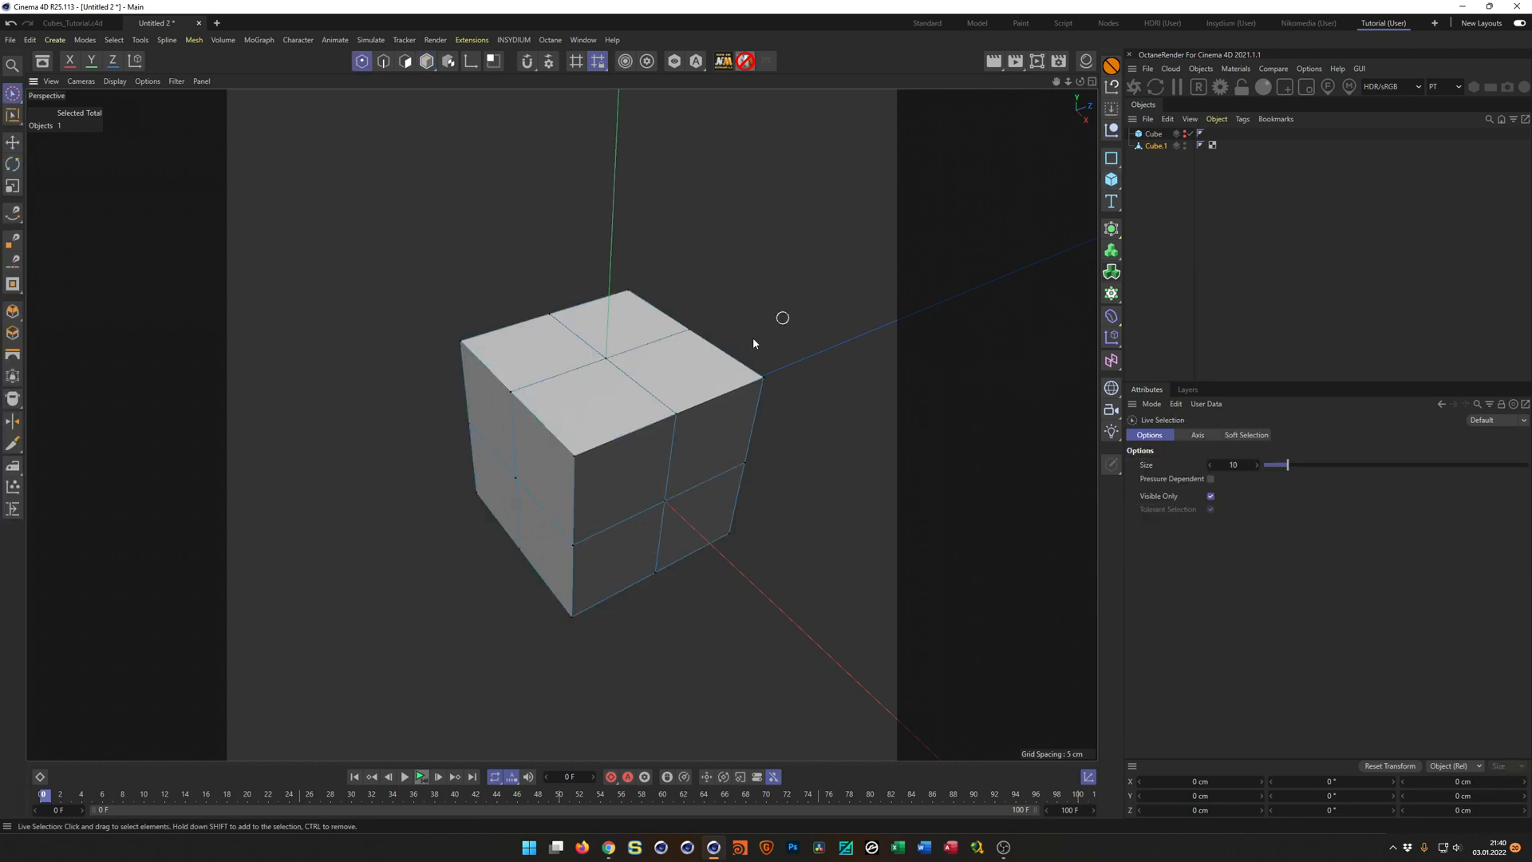
# Select the centre point of each of the editable cube's six faces.
pyautogui.click(596, 358)
pyautogui.keyDown('shift'); pyautogui.click(665, 500); pyautogui.keyUp('shift')
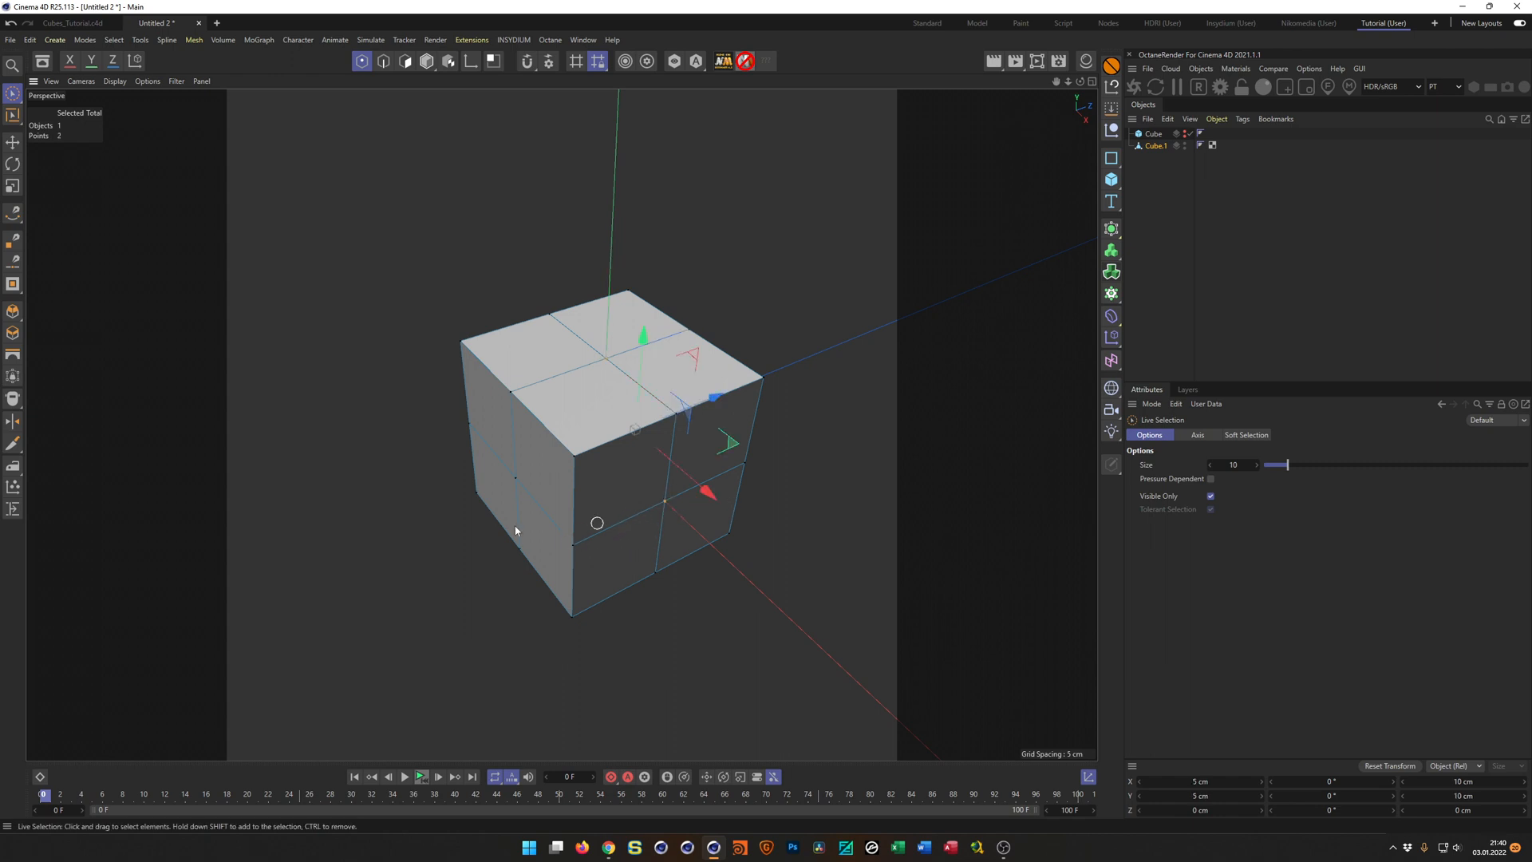
pyautogui.keyDown('shift'); pyautogui.click(518, 478); pyautogui.keyUp('shift')
pyautogui.keyDown('alt'); pyautogui.moveTo(656, 412); pyautogui.dragTo(533, 377, button='middle'); pyautogui.keyUp('alt')
pyautogui.keyDown('alt'); pyautogui.moveTo(575, 389); pyautogui.dragTo(691, 404); pyautogui.keyUp('alt')
pyautogui.keyDown('shift'); pyautogui.click(679, 400); pyautogui.keyUp('shift')
pyautogui.keyDown('alt'); pyautogui.moveTo(593, 450); pyautogui.dragTo(831, 444); pyautogui.keyUp('alt')
pyautogui.keyDown('shift'); pyautogui.click(575, 569); pyautogui.keyUp('shift')
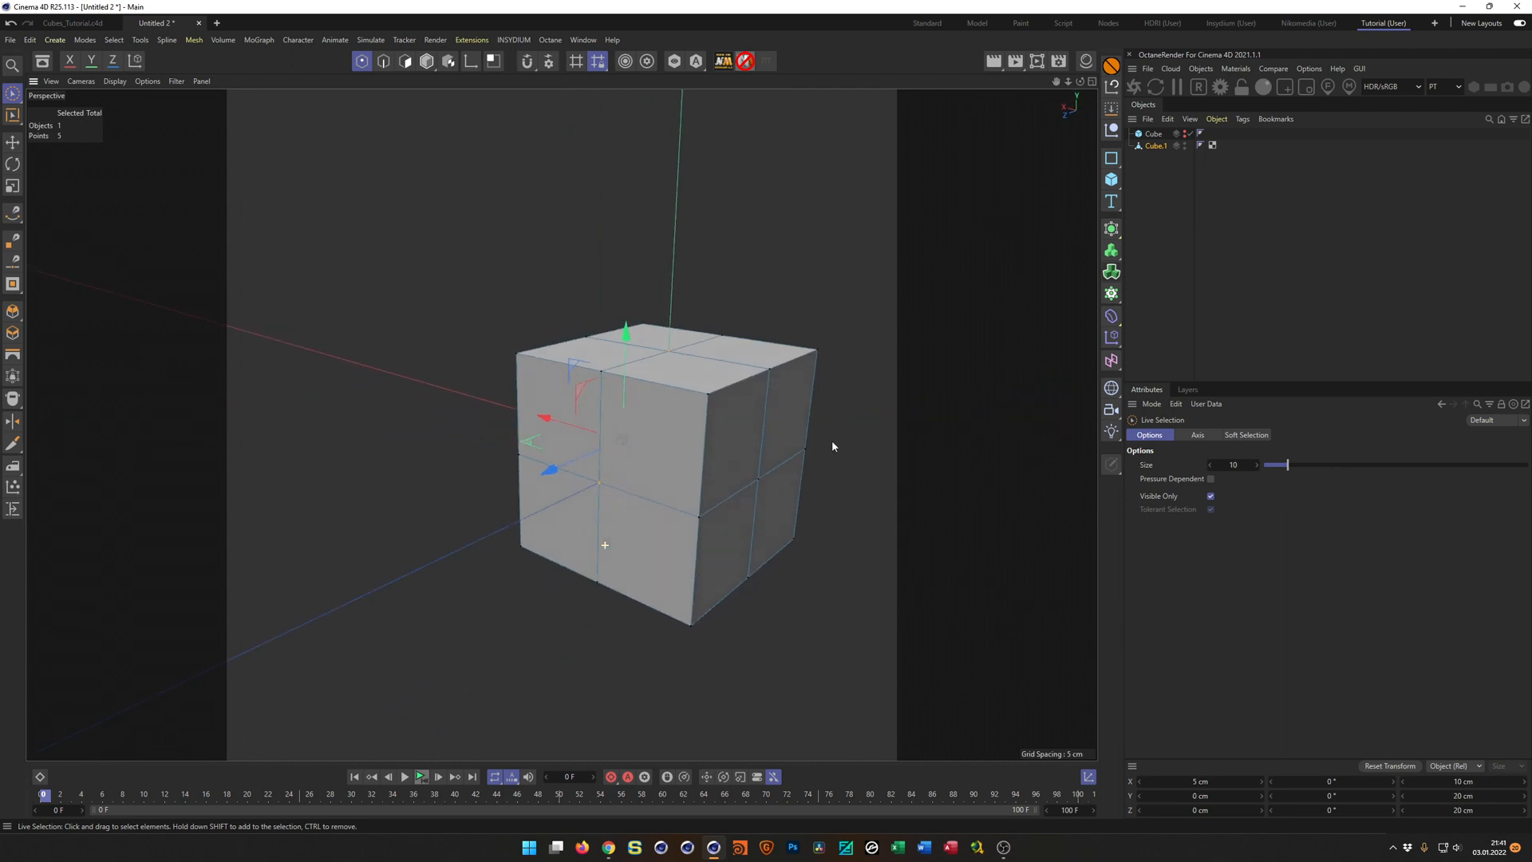
pyautogui.keyDown('shift'); pyautogui.click(757, 480); pyautogui.keyUp('shift')
pyautogui.keyDown('alt'); pyautogui.moveTo(725, 467); pyautogui.dragTo(816, 370); pyautogui.keyUp('alt')
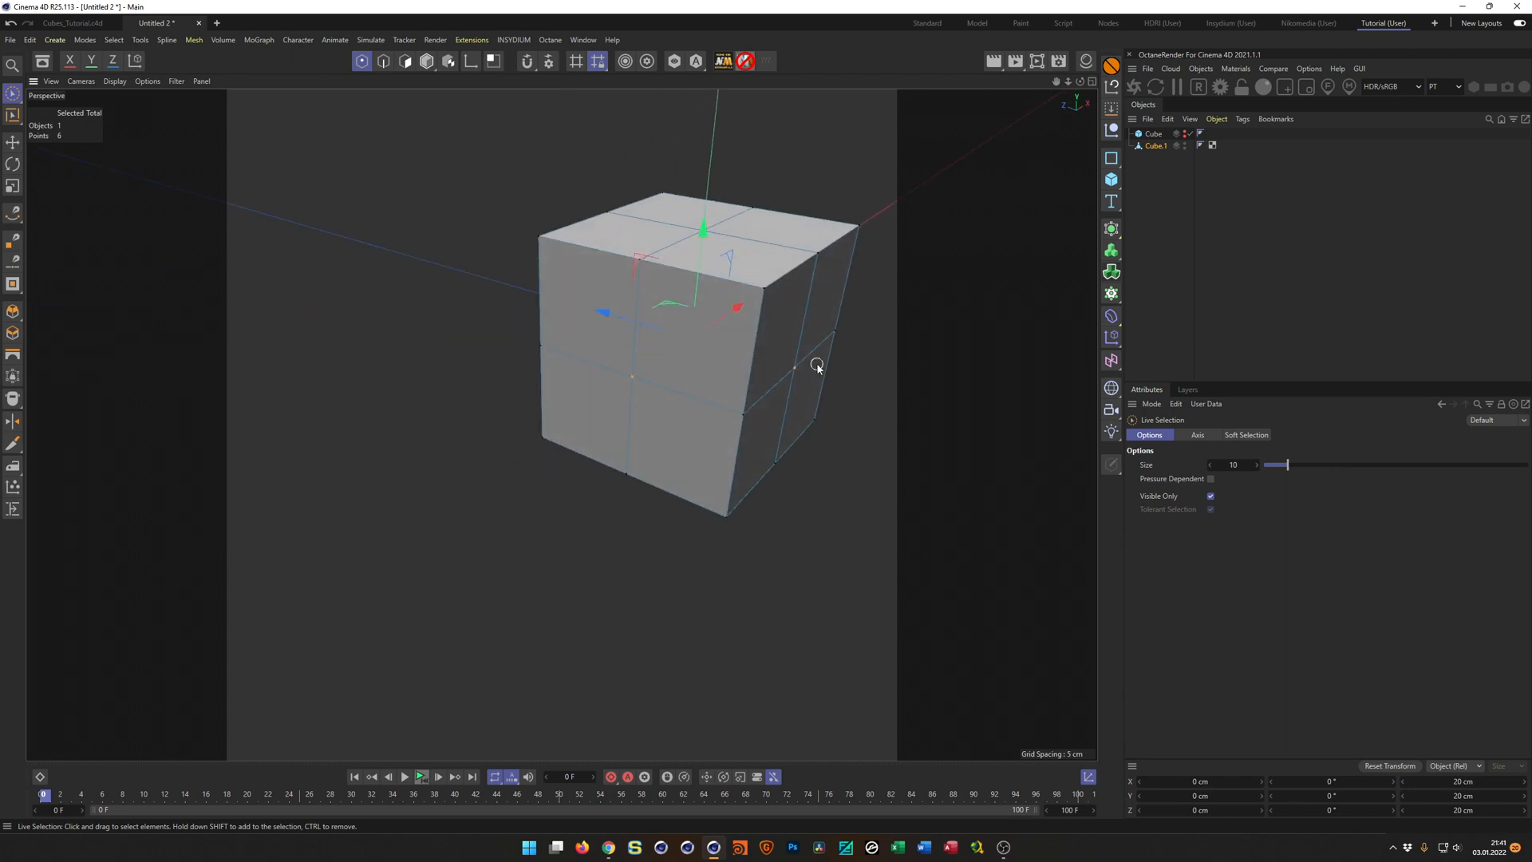
pyautogui.keyDown('alt'); pyautogui.moveTo(729, 343); pyautogui.dragTo(407, 376); pyautogui.keyUp('alt')
pyautogui.keyDown('alt'); pyautogui.moveTo(534, 399); pyautogui.dragTo(804, 388); pyautogui.keyUp('alt')
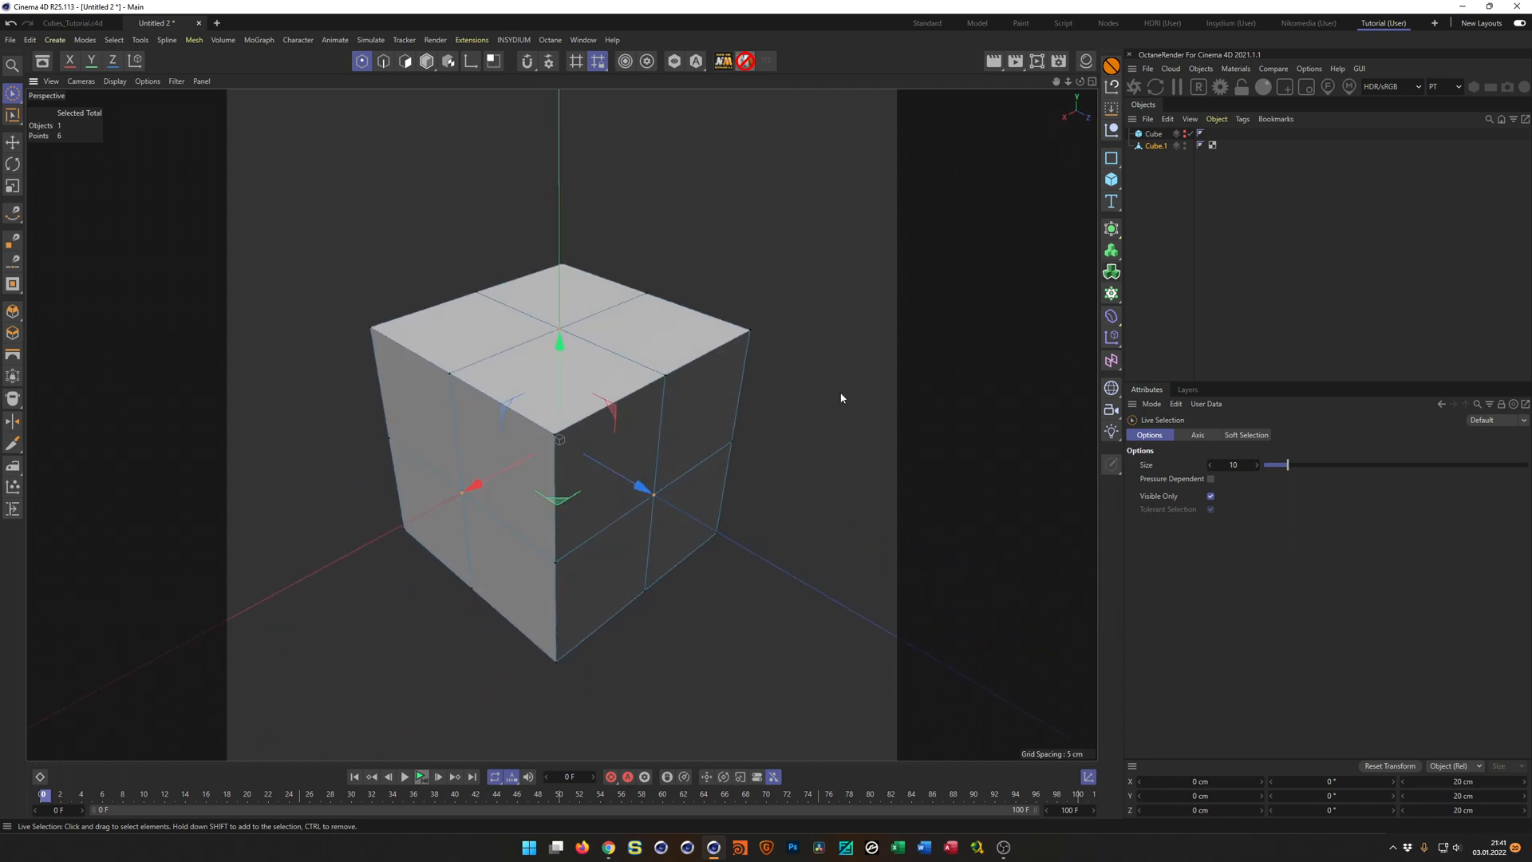
# Replace the current point selection with the centre points of the cube's top face and two adjacent side faces.
pyautogui.hotkey('ctrl', 'a')
pyautogui.rightClick(767, 431)
pyautogui.press('Escape')
pyautogui.click(577, 345)
pyautogui.click(559, 328)
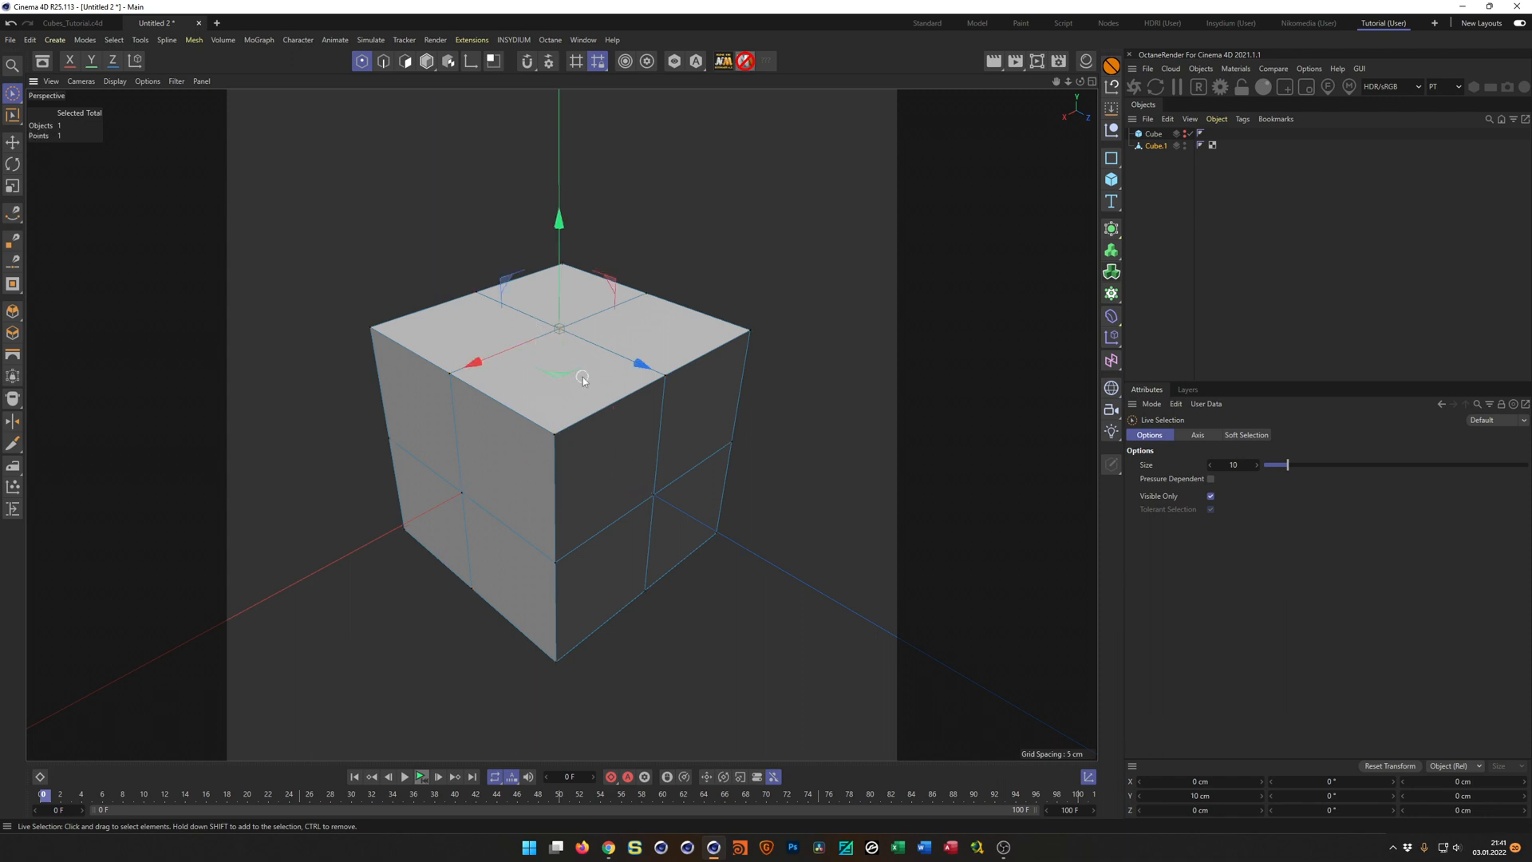
pyautogui.keyDown('shift'); pyautogui.click(654, 495); pyautogui.keyUp('shift')
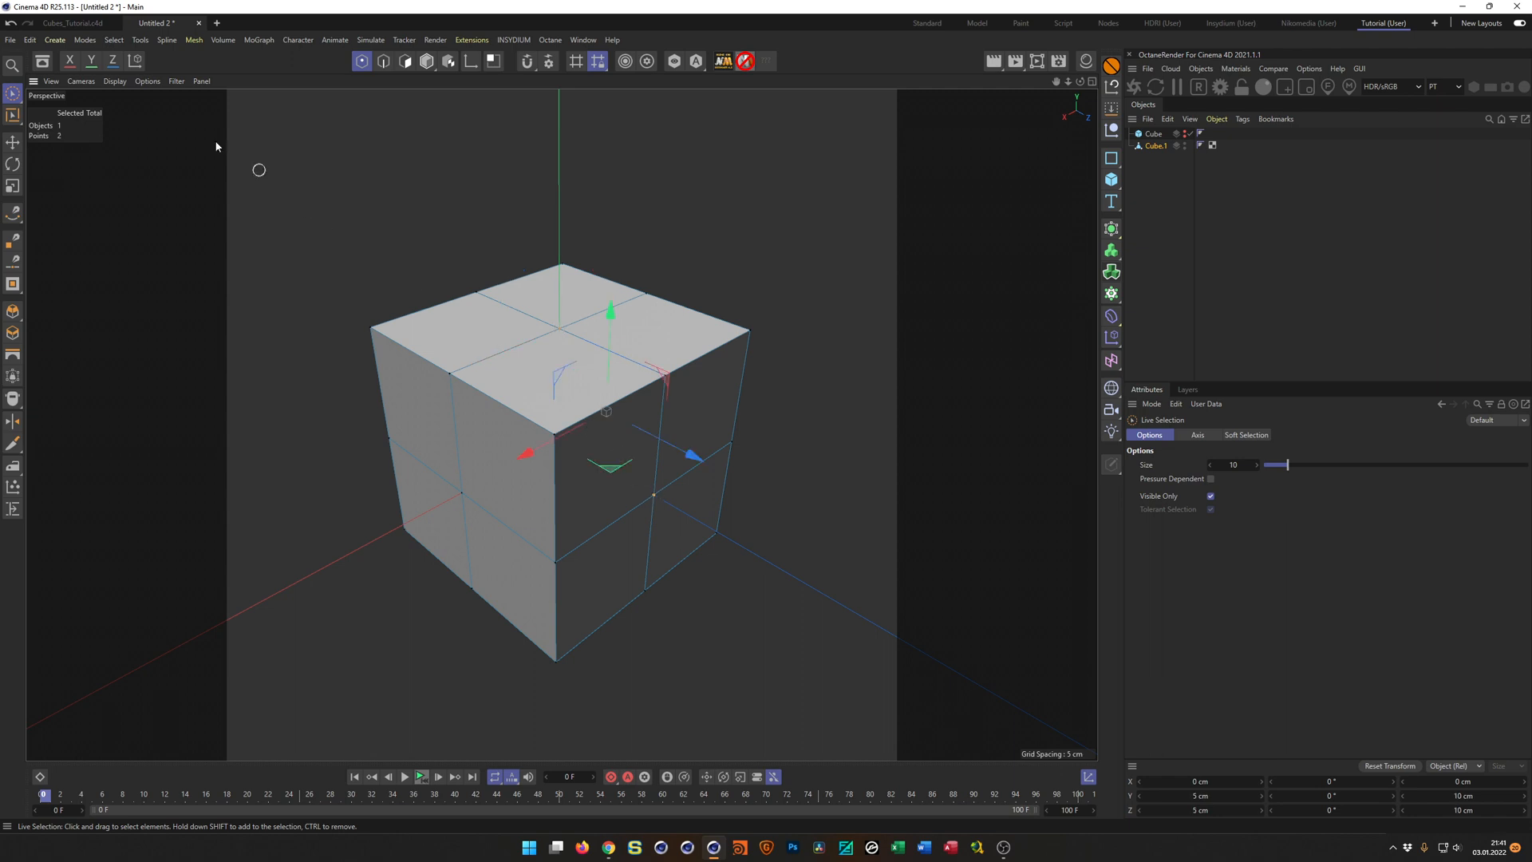
pyautogui.click(114, 40)
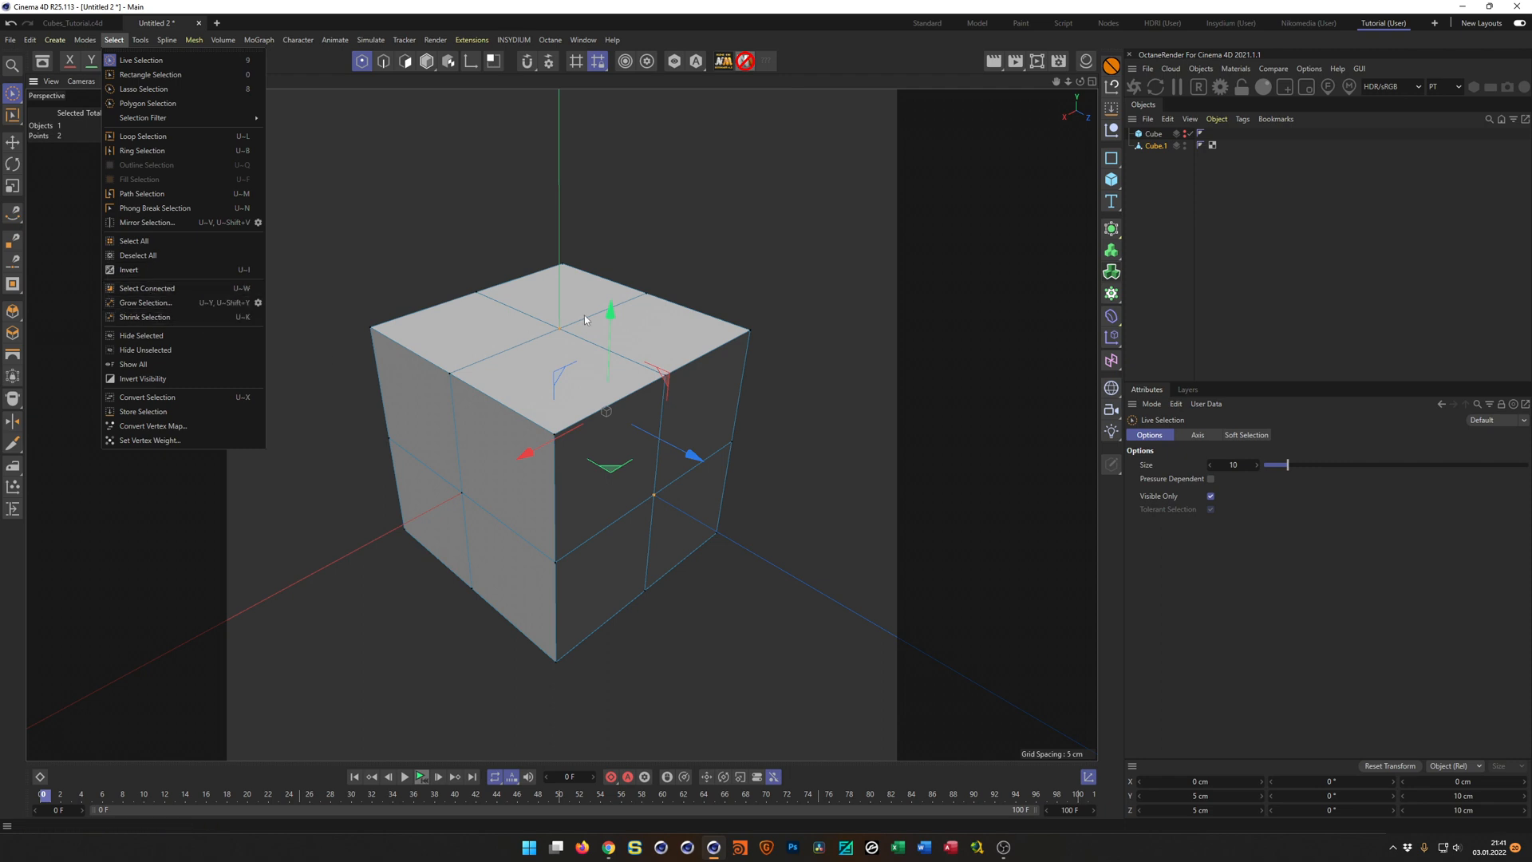
pyautogui.click(486, 497)
pyautogui.keyDown('shift'); pyautogui.click(461, 494); pyautogui.keyUp('shift')
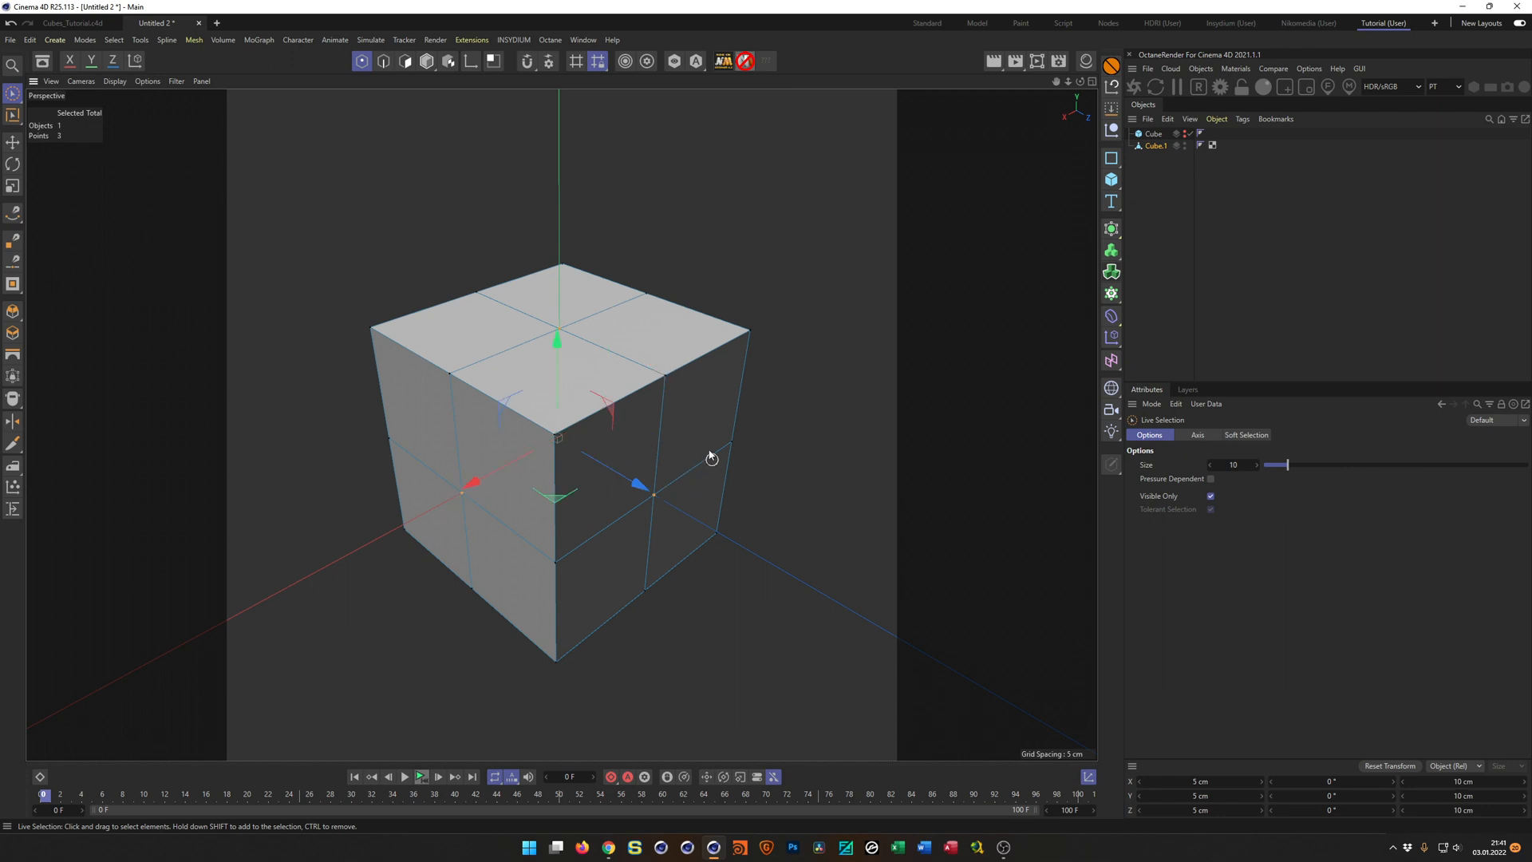
# Add the centre points of the cube's three remaining faces to the selection.
pyautogui.keyDown('alt'); pyautogui.moveTo(606, 517); pyautogui.dragTo(825, 446); pyautogui.keyUp('alt')
pyautogui.keyDown('shift'); pyautogui.click(621, 530); pyautogui.keyUp('shift')
pyautogui.keyDown('shift'); pyautogui.click(779, 395); pyautogui.keyUp('shift')
pyautogui.keyDown('alt'); pyautogui.moveTo(779, 395); pyautogui.dragTo(540, 383); pyautogui.keyUp('alt')
pyautogui.keyDown('shift'); pyautogui.click(664, 425); pyautogui.keyUp('shift')
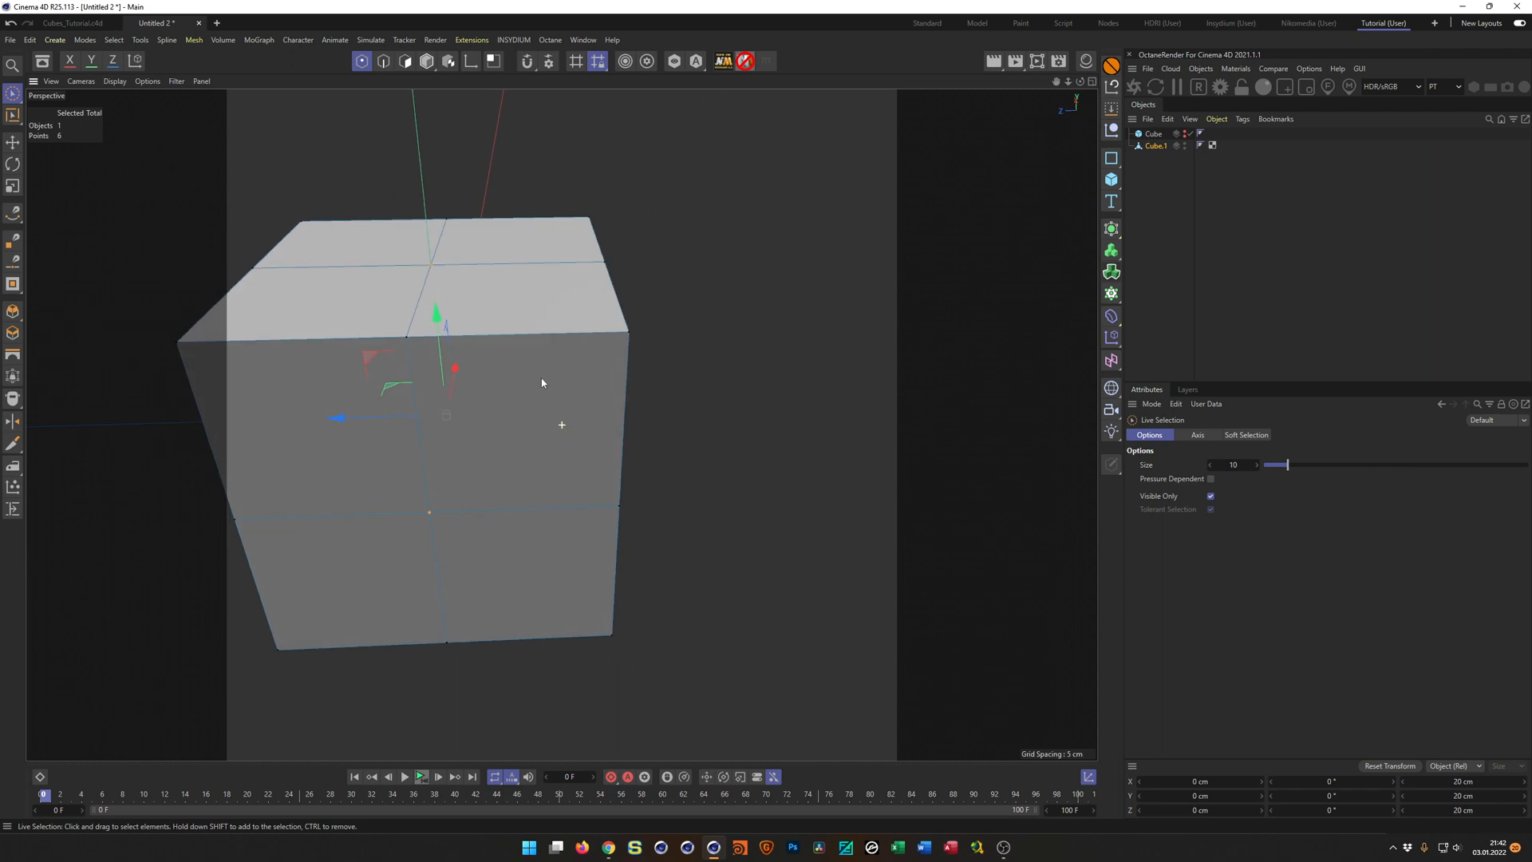
pyautogui.keyDown('alt'); pyautogui.moveTo(540, 383); pyautogui.dragTo(739, 328, button='middle'); pyautogui.keyUp('alt')
pyautogui.keyDown('alt'); pyautogui.moveTo(738, 328); pyautogui.dragTo(608, 328, button='right'); pyautogui.keyUp('alt')
pyautogui.keyDown('alt'); pyautogui.moveTo(609, 328); pyautogui.dragTo(495, 356); pyautogui.keyUp('alt')
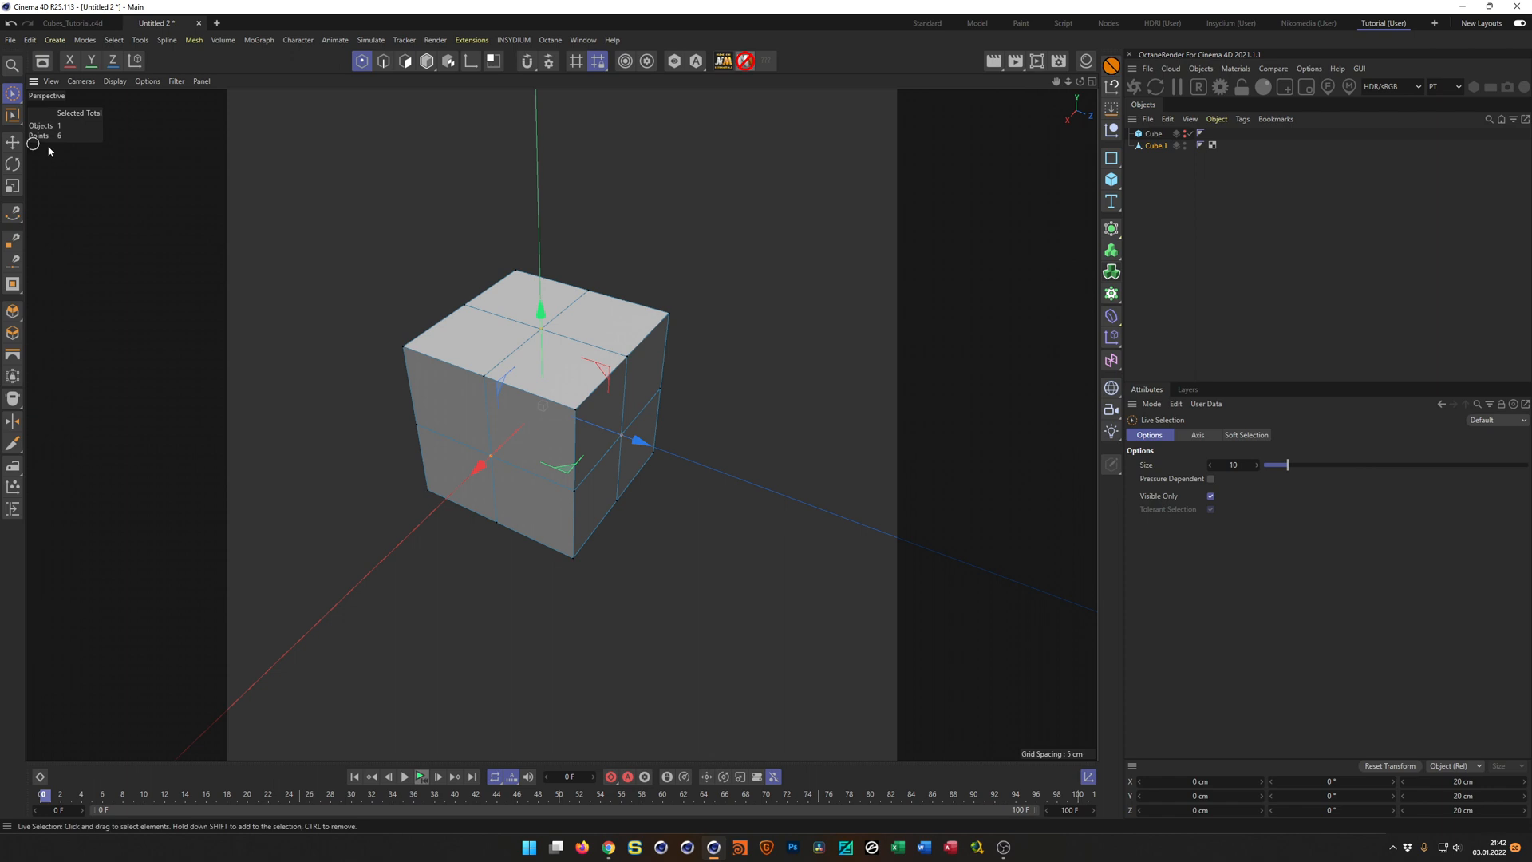
# Bevel the six selected face-centre points with a fixed-distance offset of 5 cm.
pyautogui.scroll(3, 574, 419)
pyautogui.keyDown('alt'); pyautogui.moveTo(622, 386); pyautogui.dragTo(638, 435); pyautogui.keyUp('alt')
pyautogui.scroll(-3, 638, 435)
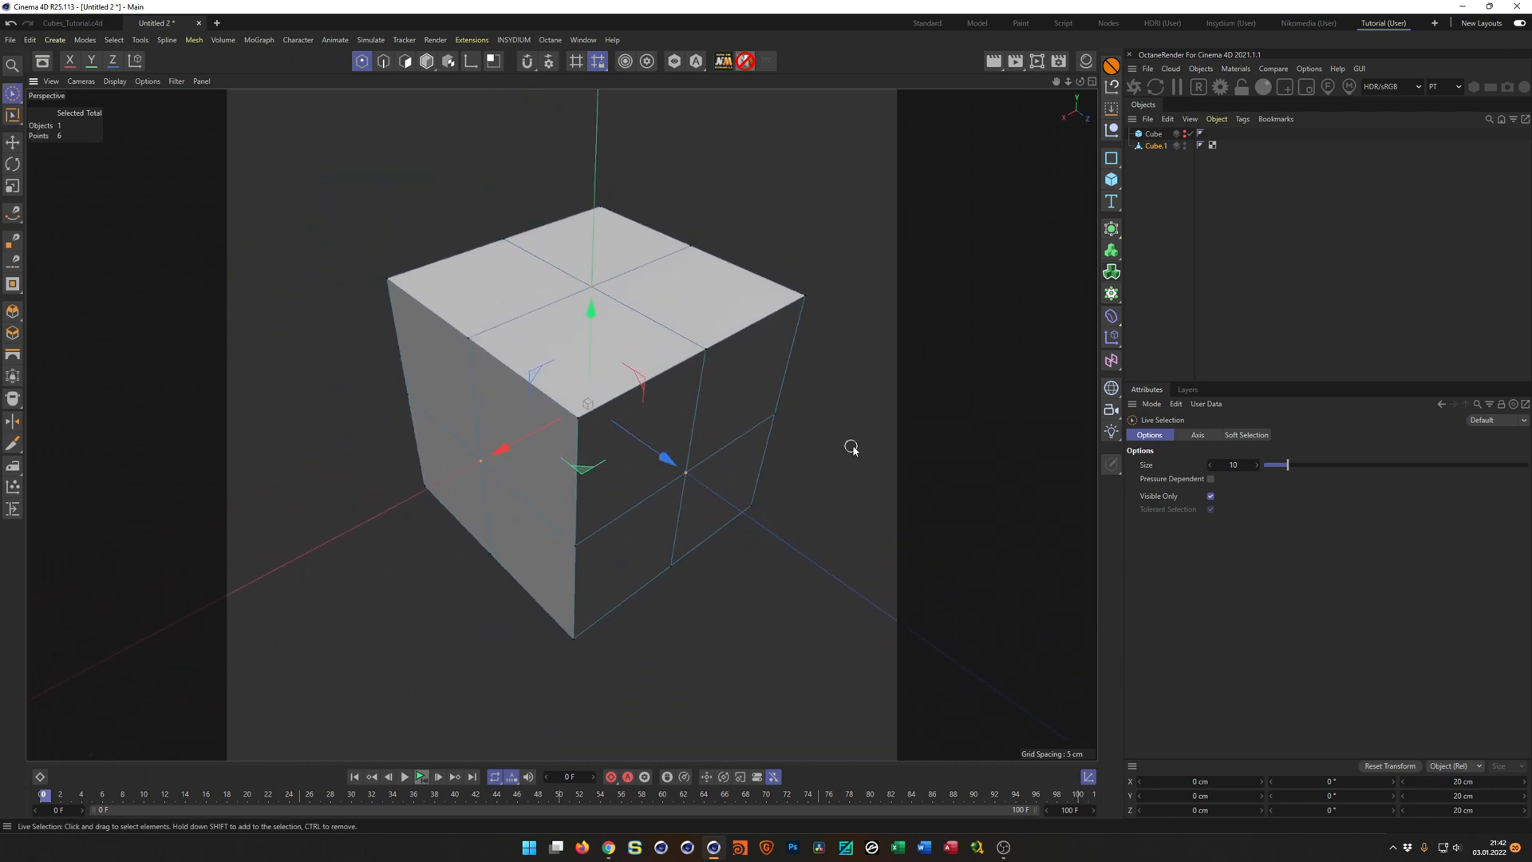
pyautogui.press('m')
pyautogui.press('s')
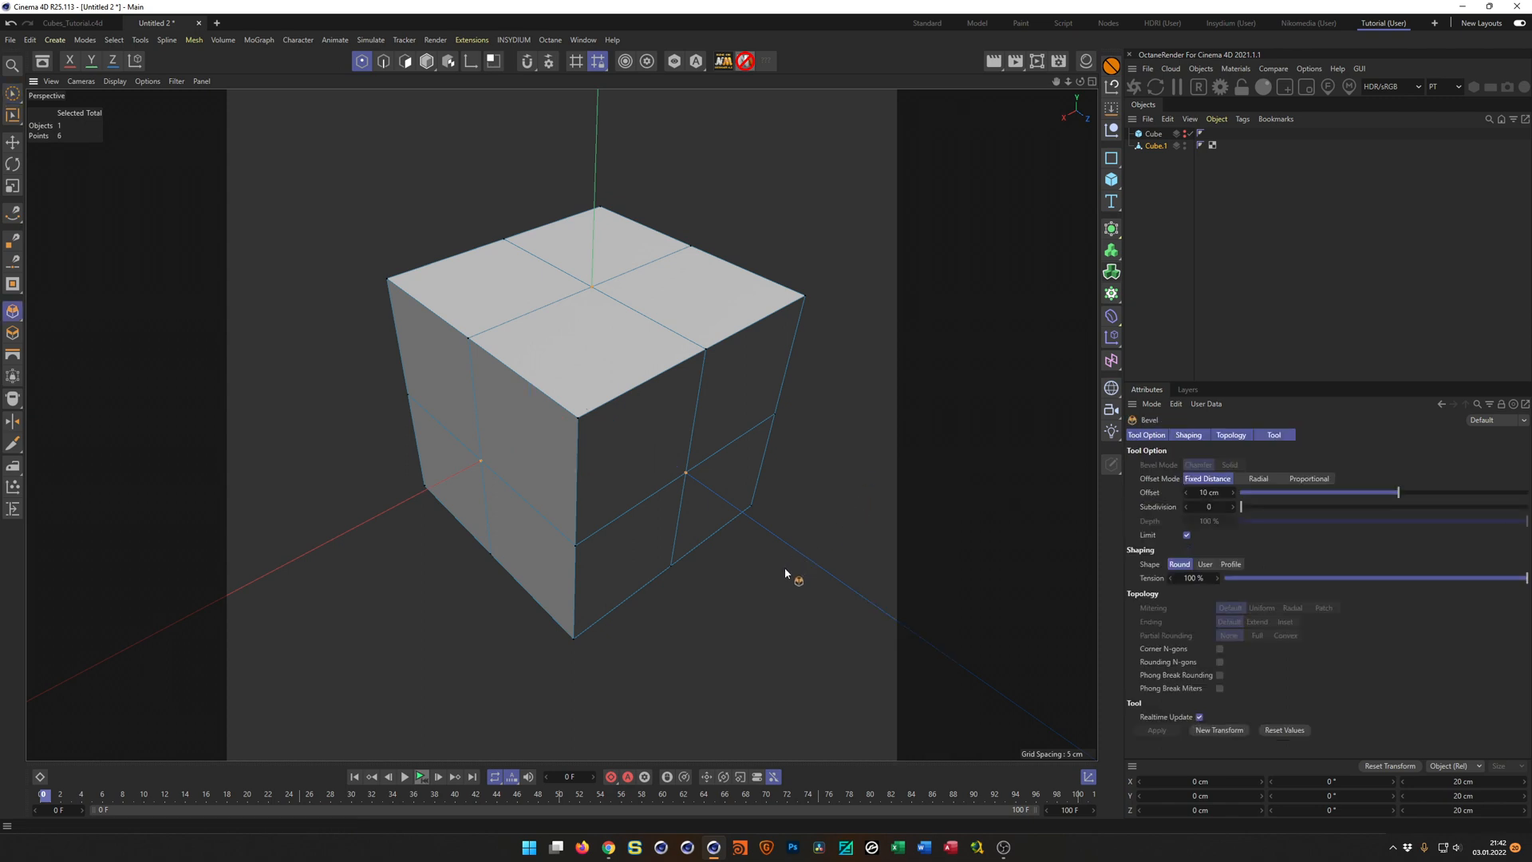
pyautogui.moveTo(752, 585); pyautogui.dragTo(790, 586)
pyautogui.doubleClick(1210, 492)
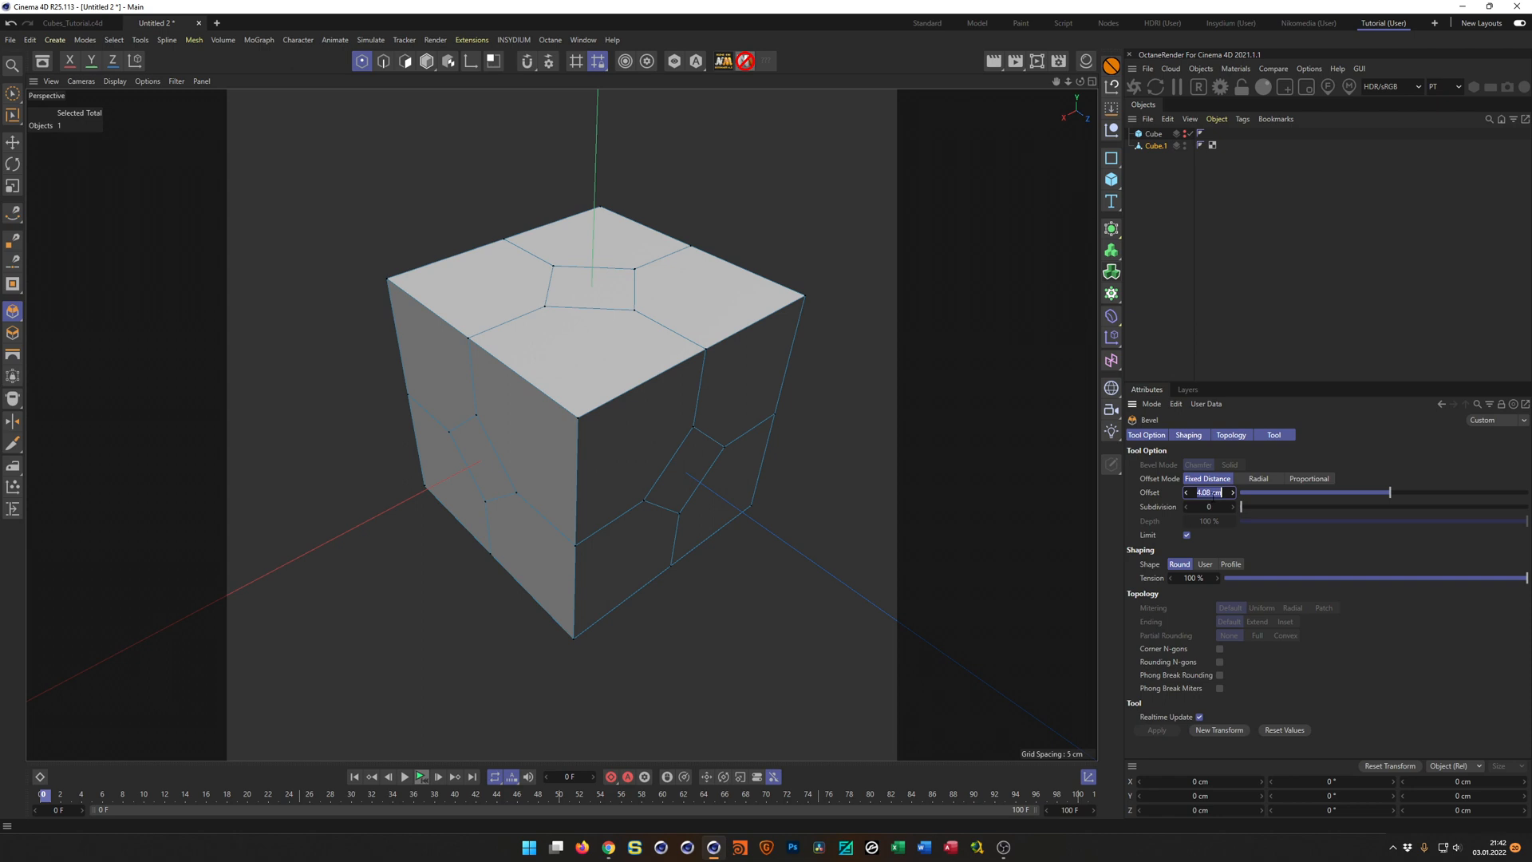
pyautogui.write('5')
pyautogui.press('Return')
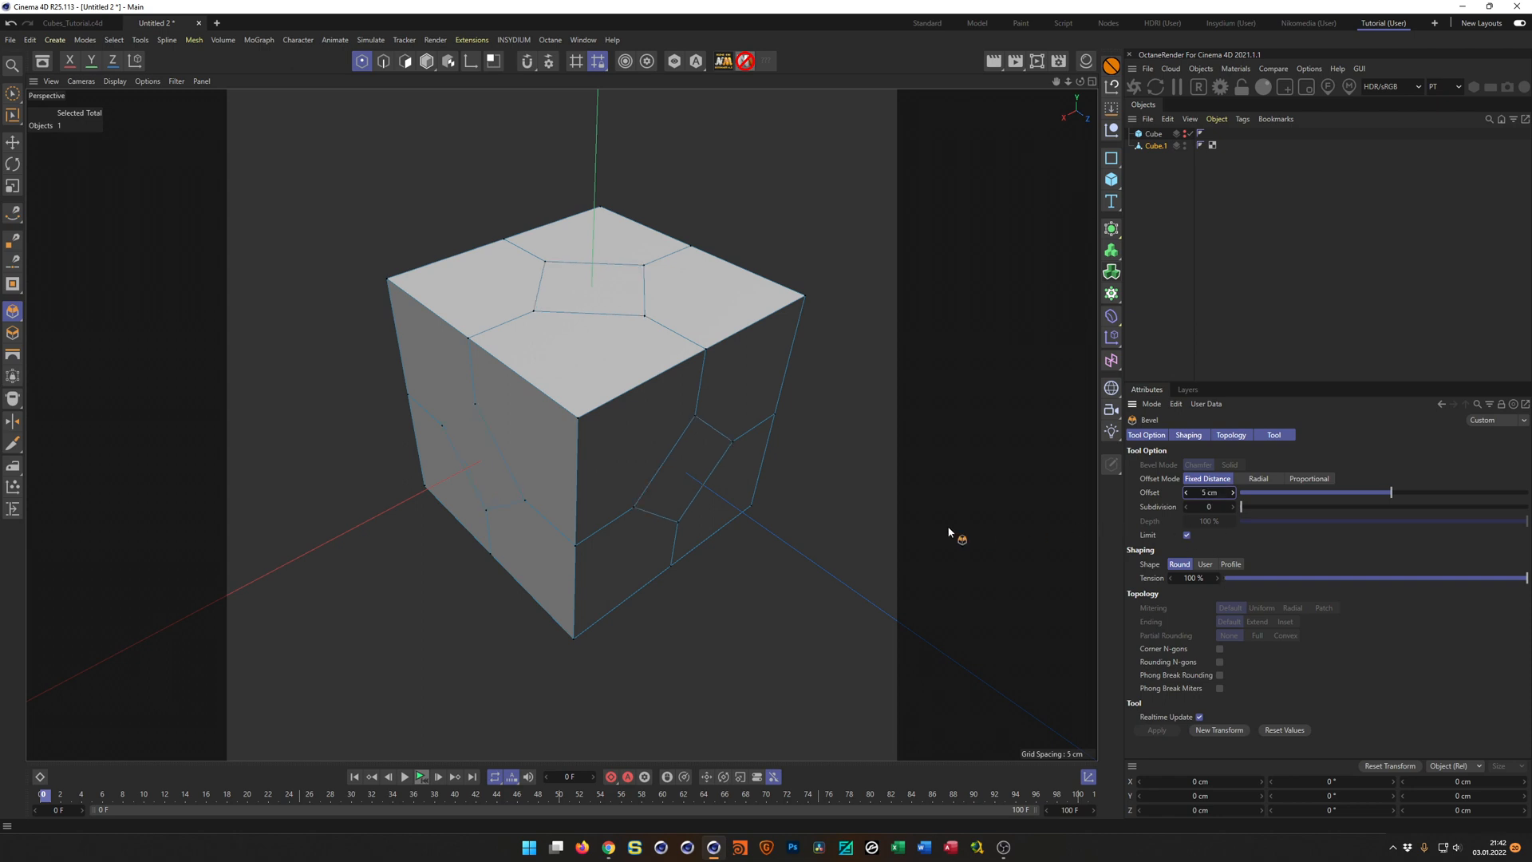
pyautogui.press('Return')
pyautogui.keyDown('alt'); pyautogui.moveTo(712, 344); pyautogui.dragTo(709, 320); pyautogui.keyUp('alt')
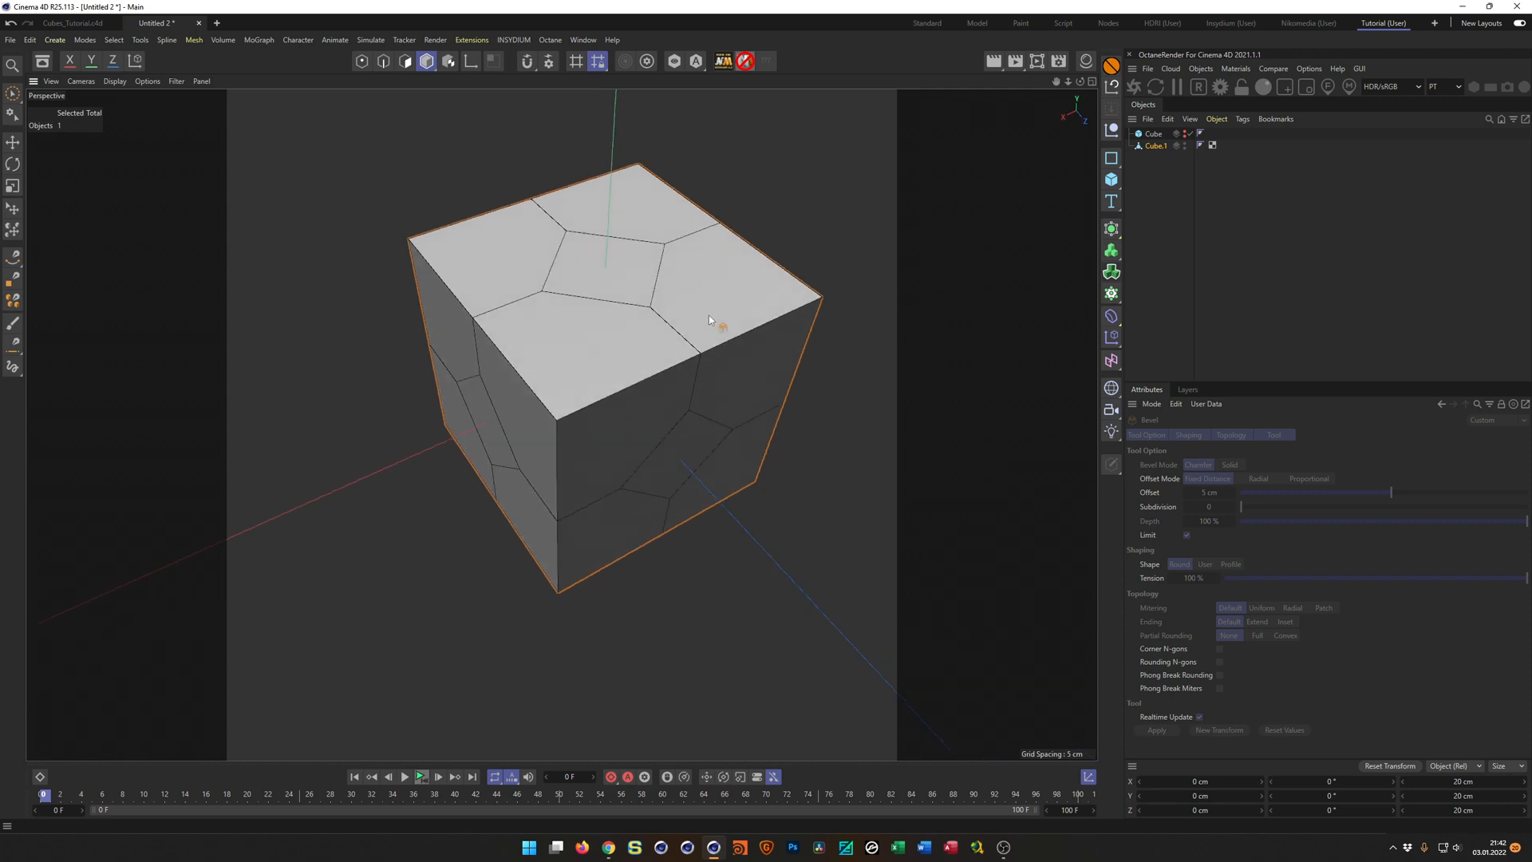
# Select all polygons of the editable cube and inset them individually by about 0.58 cm with Preserve Groups disabled.
pyautogui.press('Return')
pyautogui.press('space')
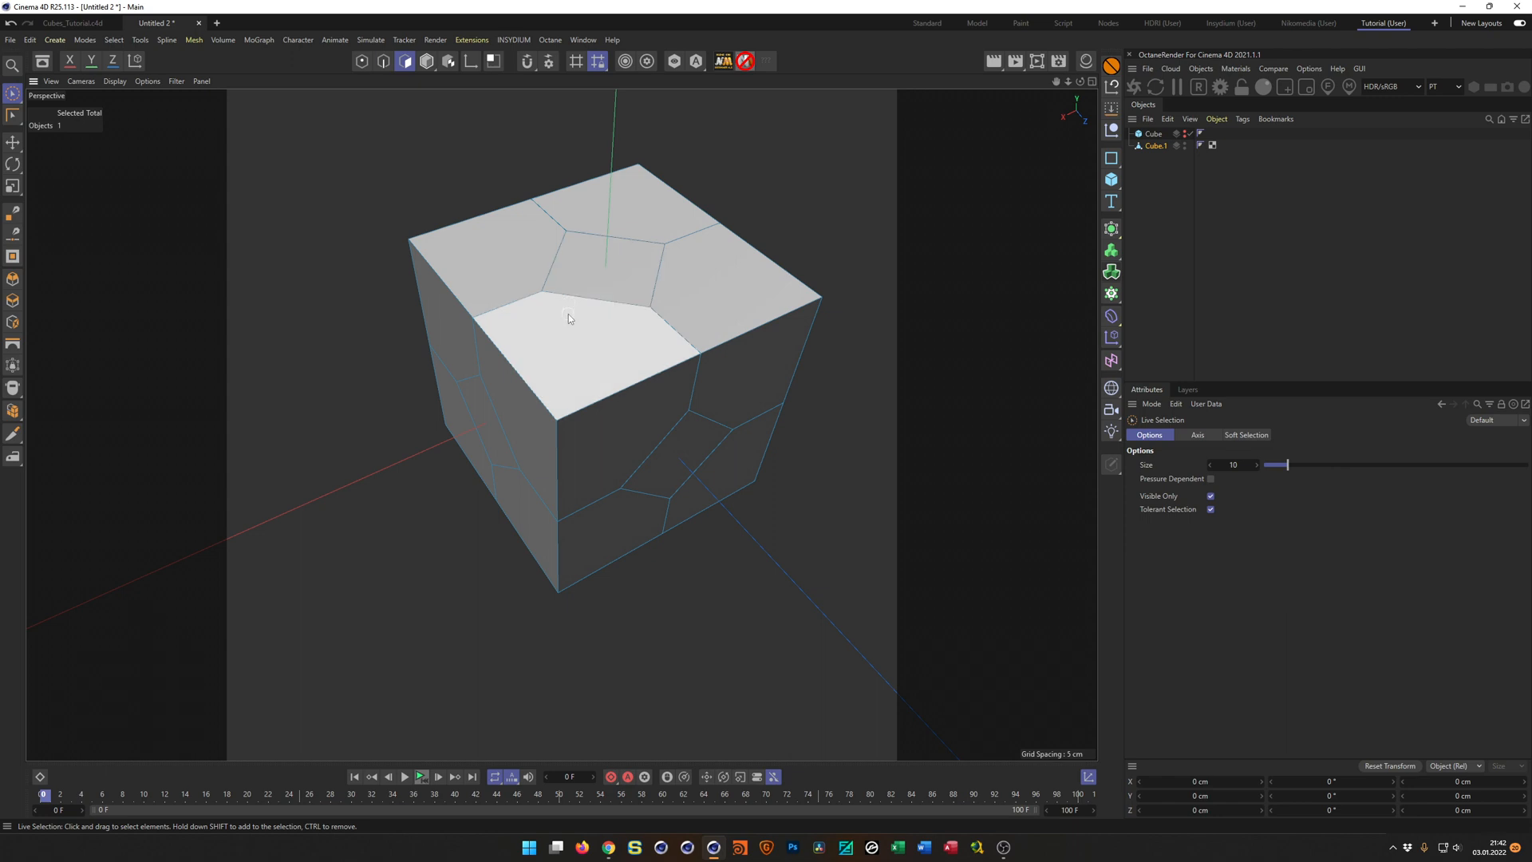
pyautogui.hotkey('ctrl', 'a')
pyautogui.press('u')
pyautogui.press('d')
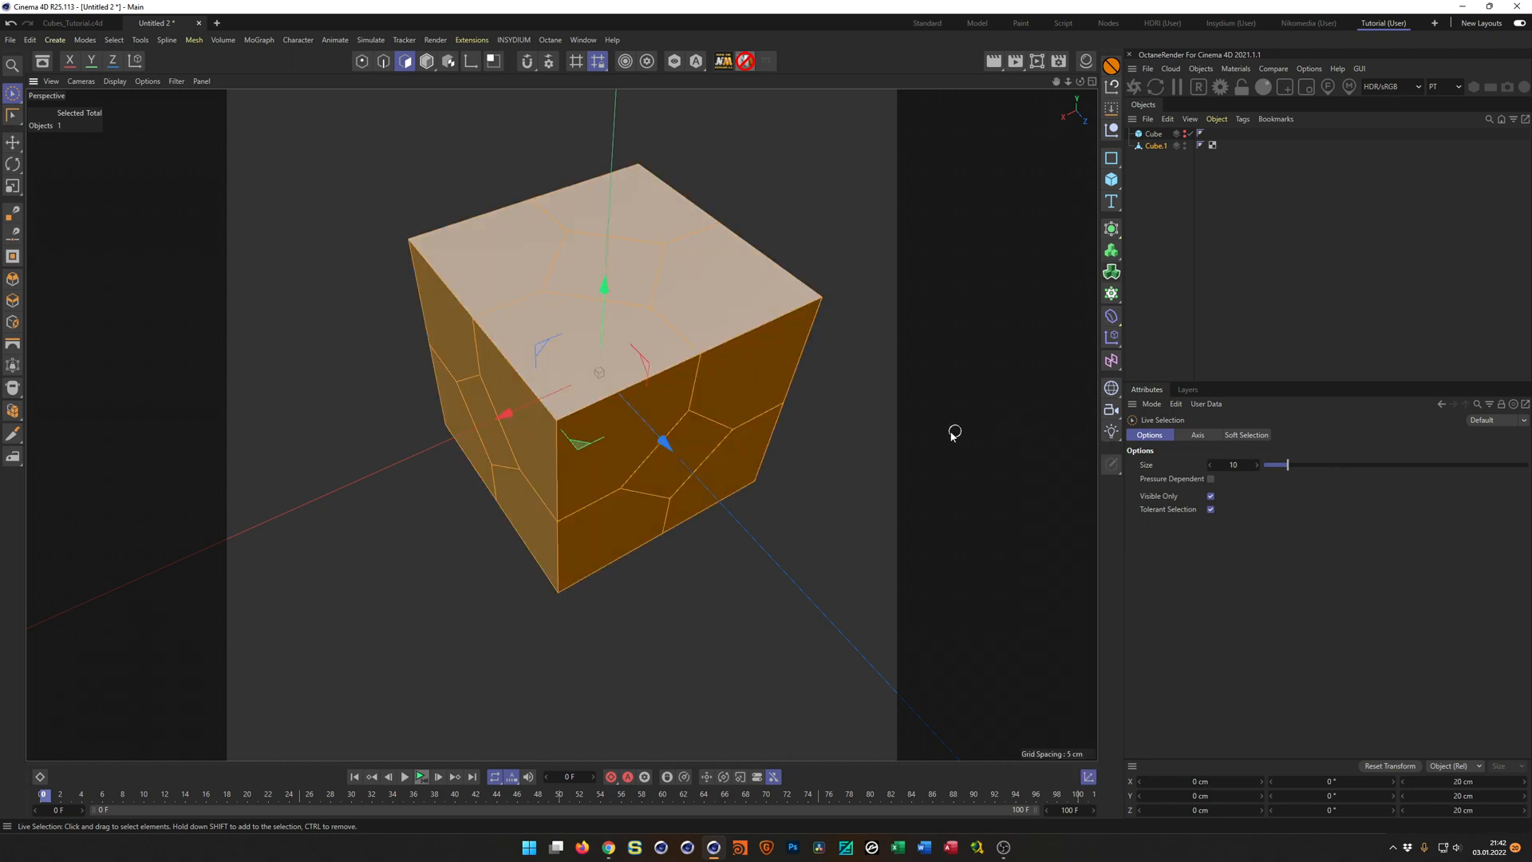
pyautogui.click(918, 429)
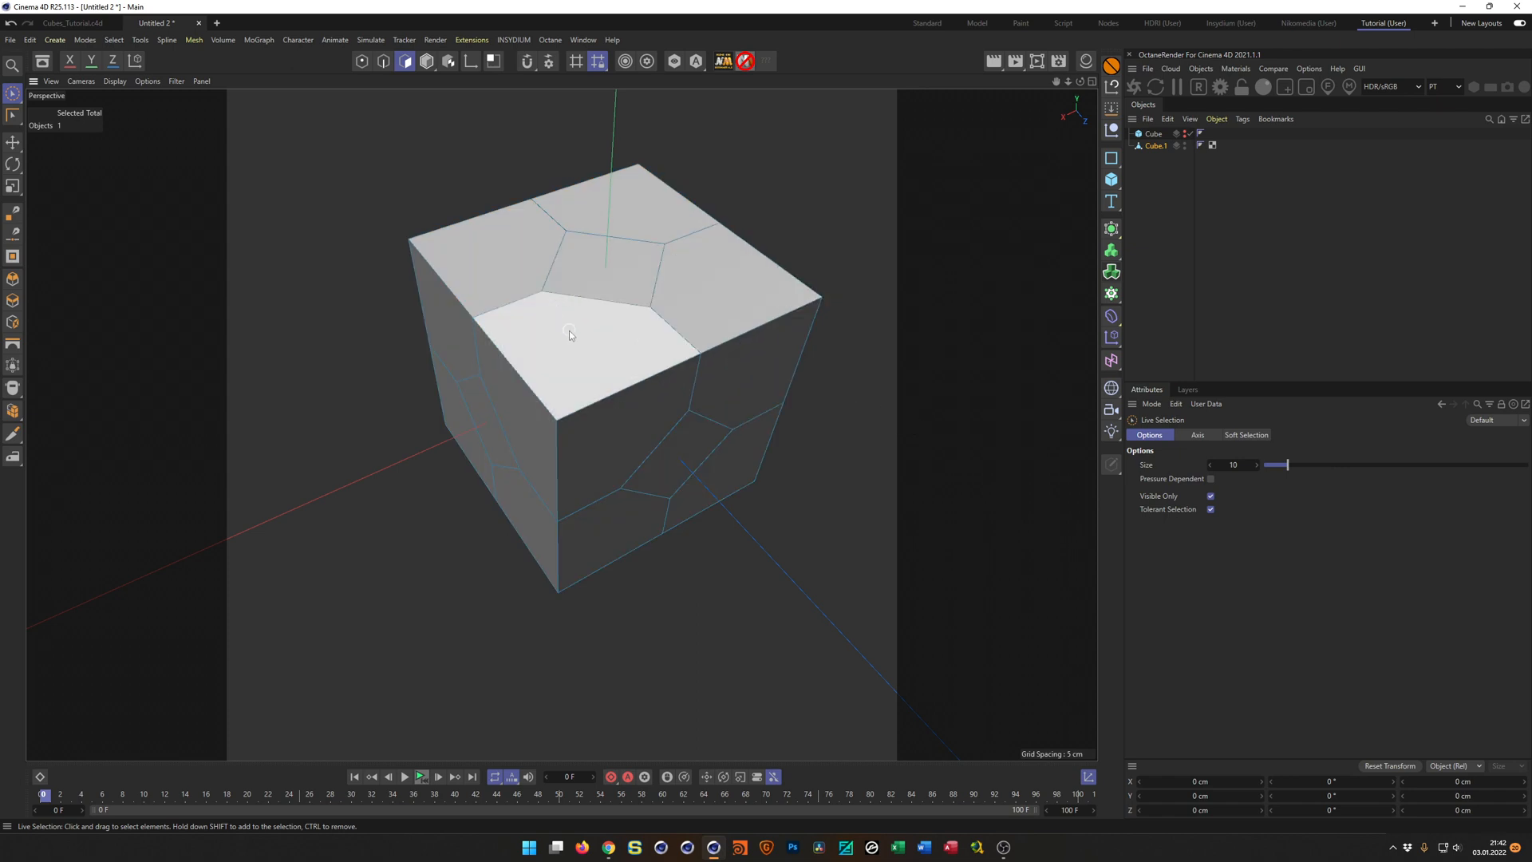
pyautogui.hotkey('ctrl', 'a')
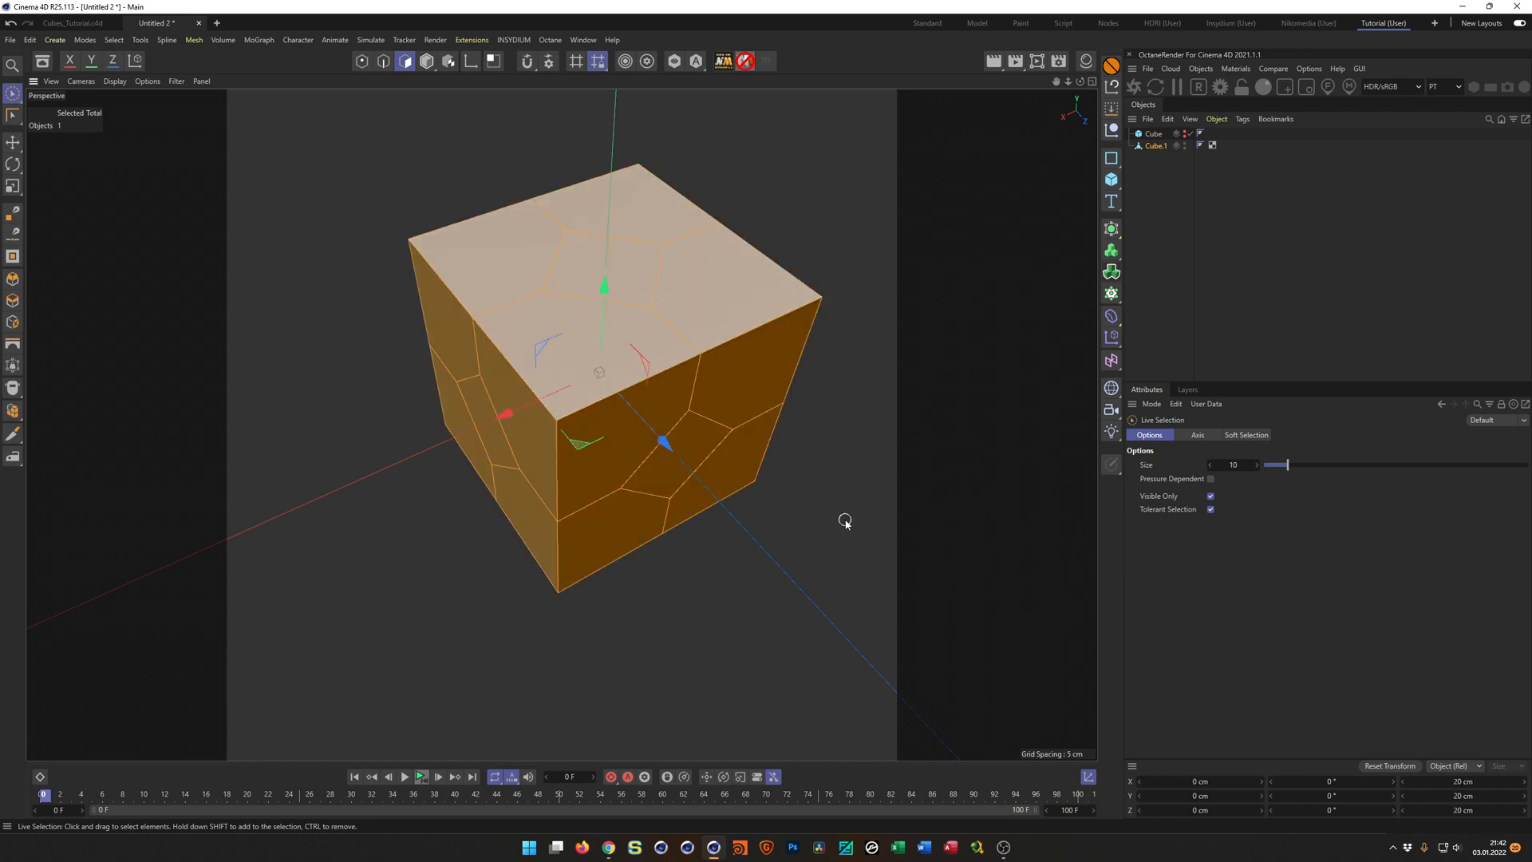
pyautogui.press('i')
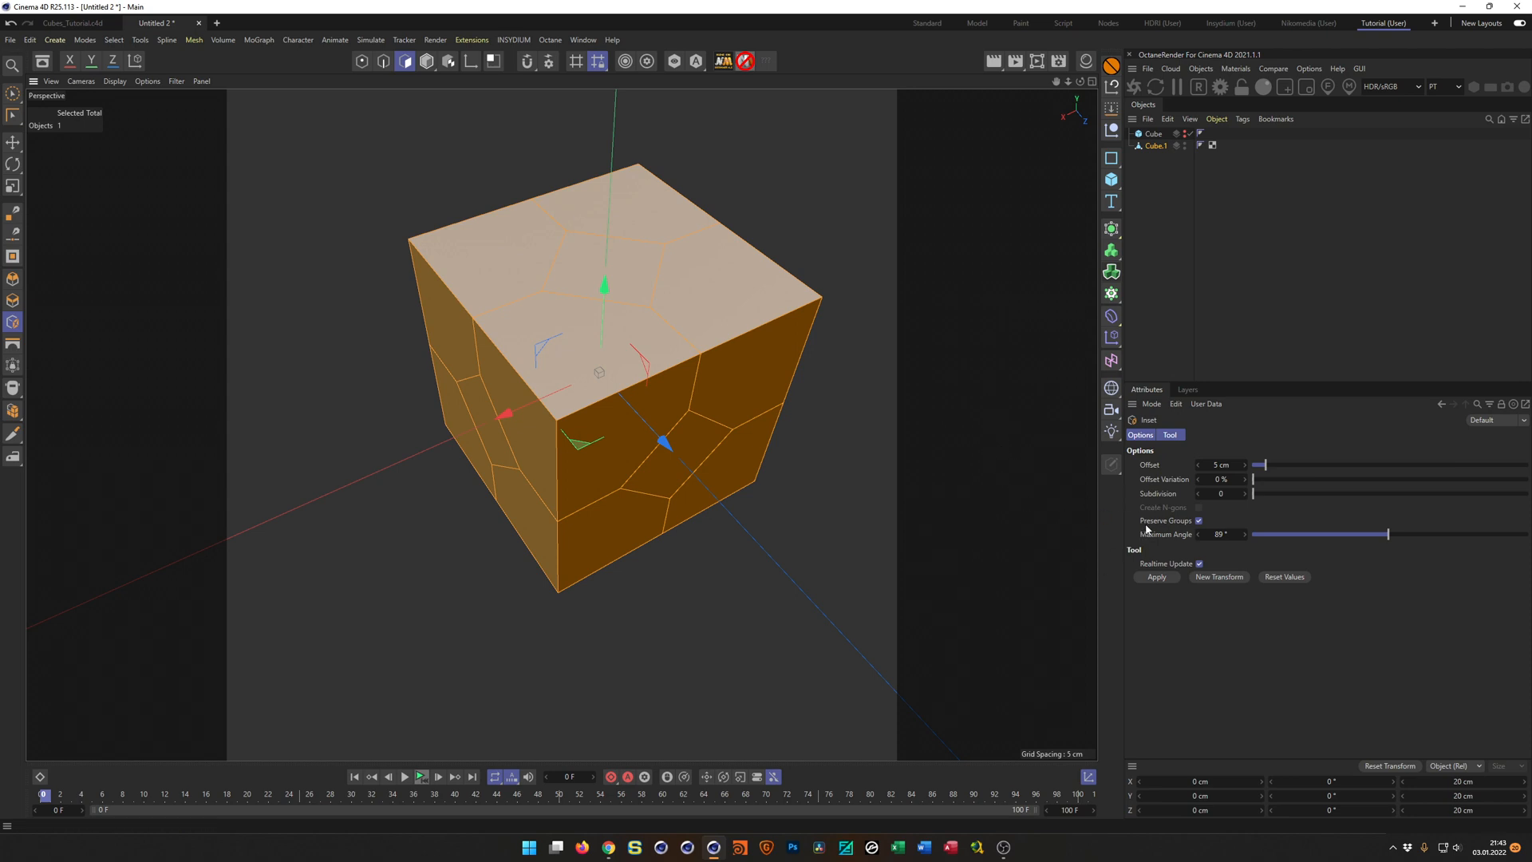
pyautogui.click(1198, 520)
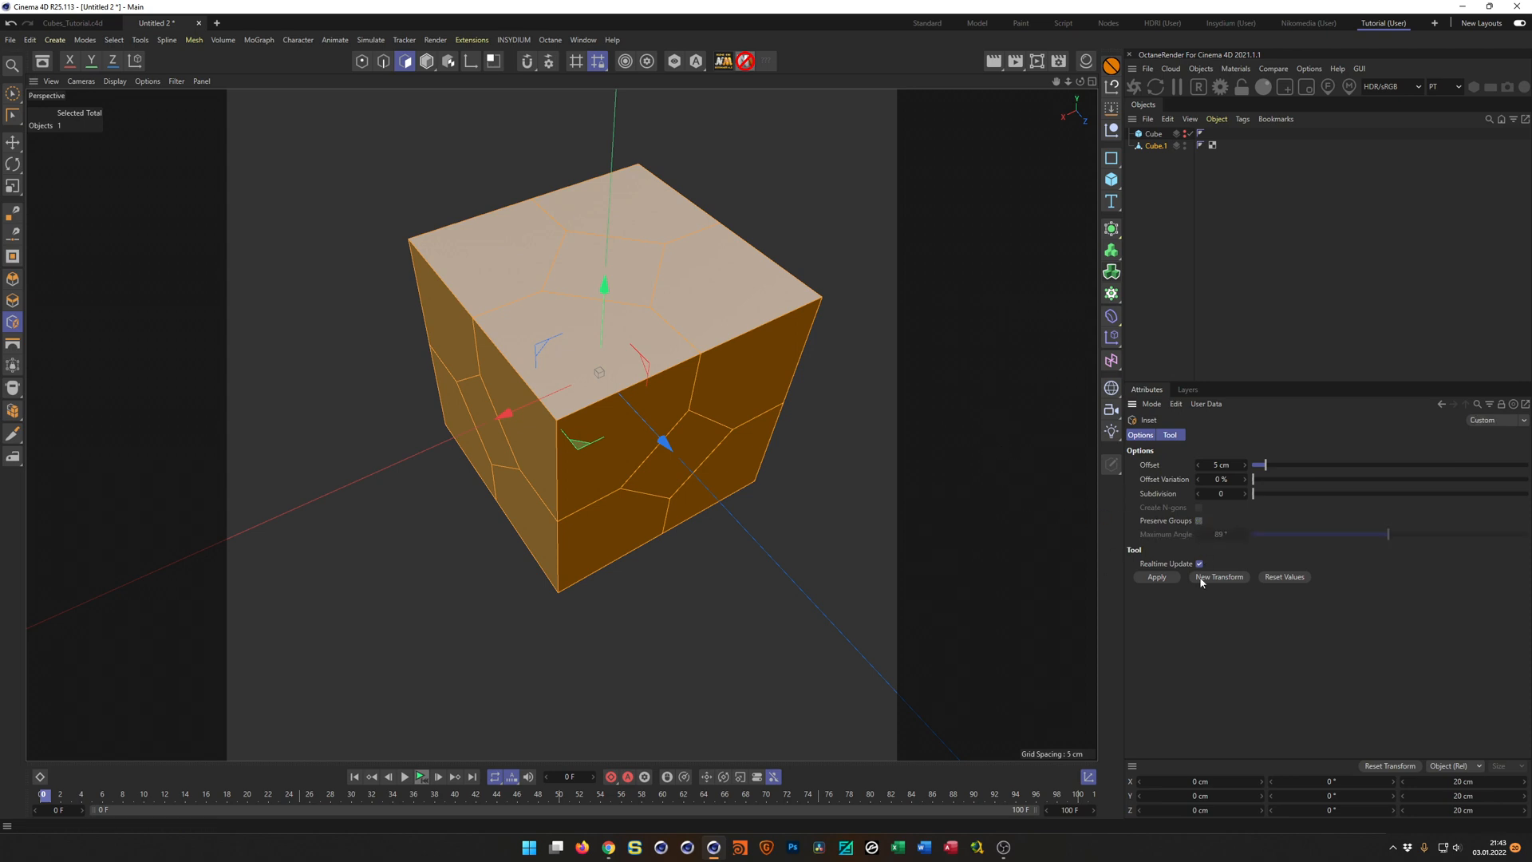
pyautogui.moveTo(854, 503); pyautogui.dragTo(874, 502)
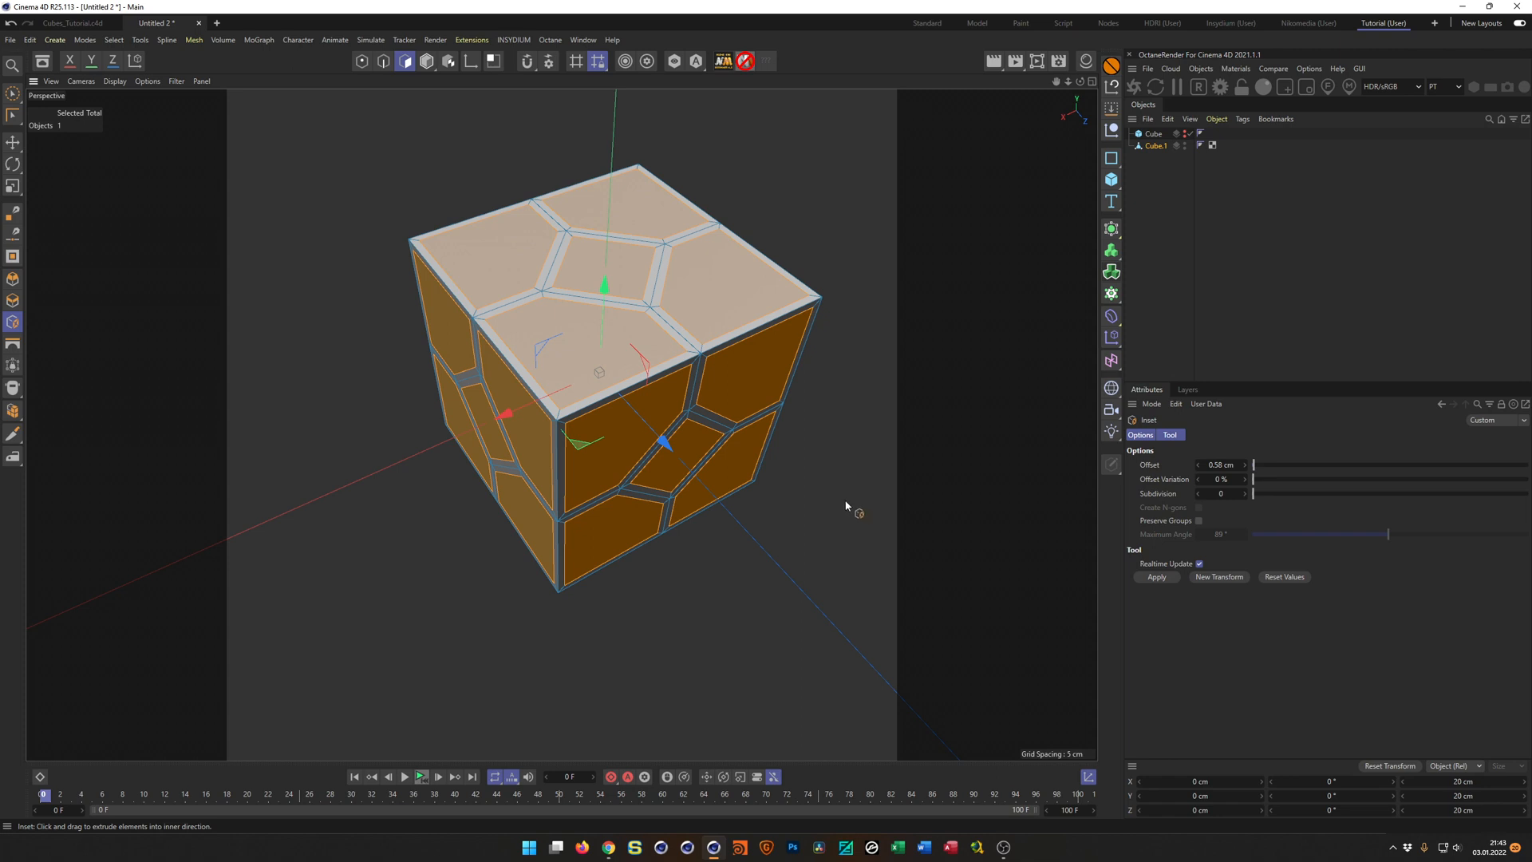
# Extrude the selected inset panel polygons of the cube inward with an offset of about -0.46 cm.
pyautogui.press('d')
pyautogui.moveTo(852, 488); pyautogui.dragTo(822, 487)
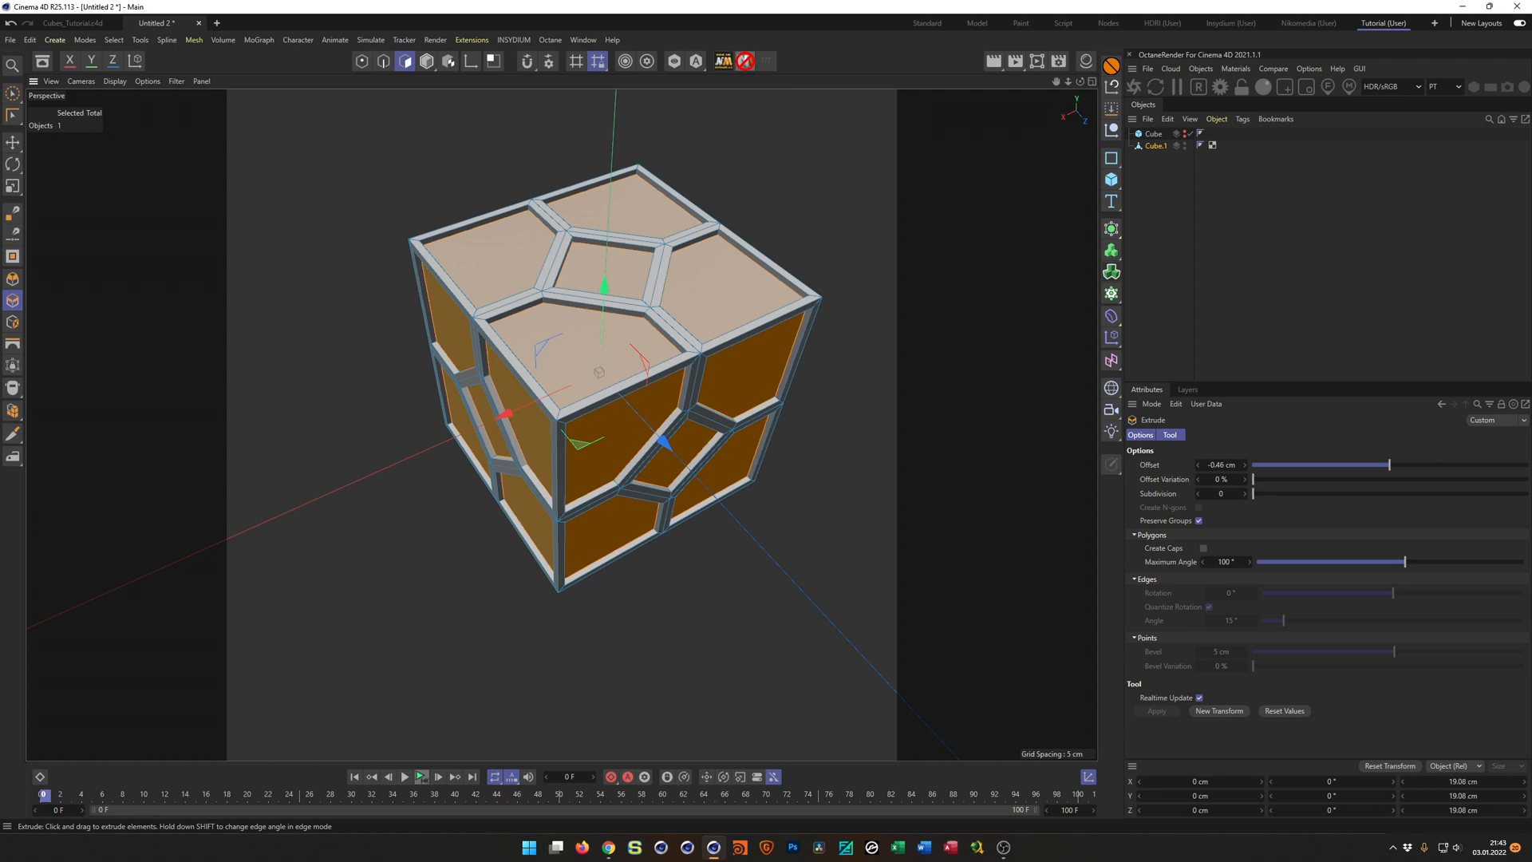
pyautogui.scroll(5, 731, 339)
pyautogui.moveTo(739, 325)
pyautogui.keyDown('alt'); pyautogui.mouseDown()
pyautogui.moveTo(735, 352)
pyautogui.moveTo(733, 319)
pyautogui.mouseUp(); pyautogui.keyUp('alt')
pyautogui.scroll(-4, 732, 368)
pyautogui.keyDown('alt'); pyautogui.moveTo(714, 390); pyautogui.dragTo(791, 439); pyautogui.keyUp('alt')
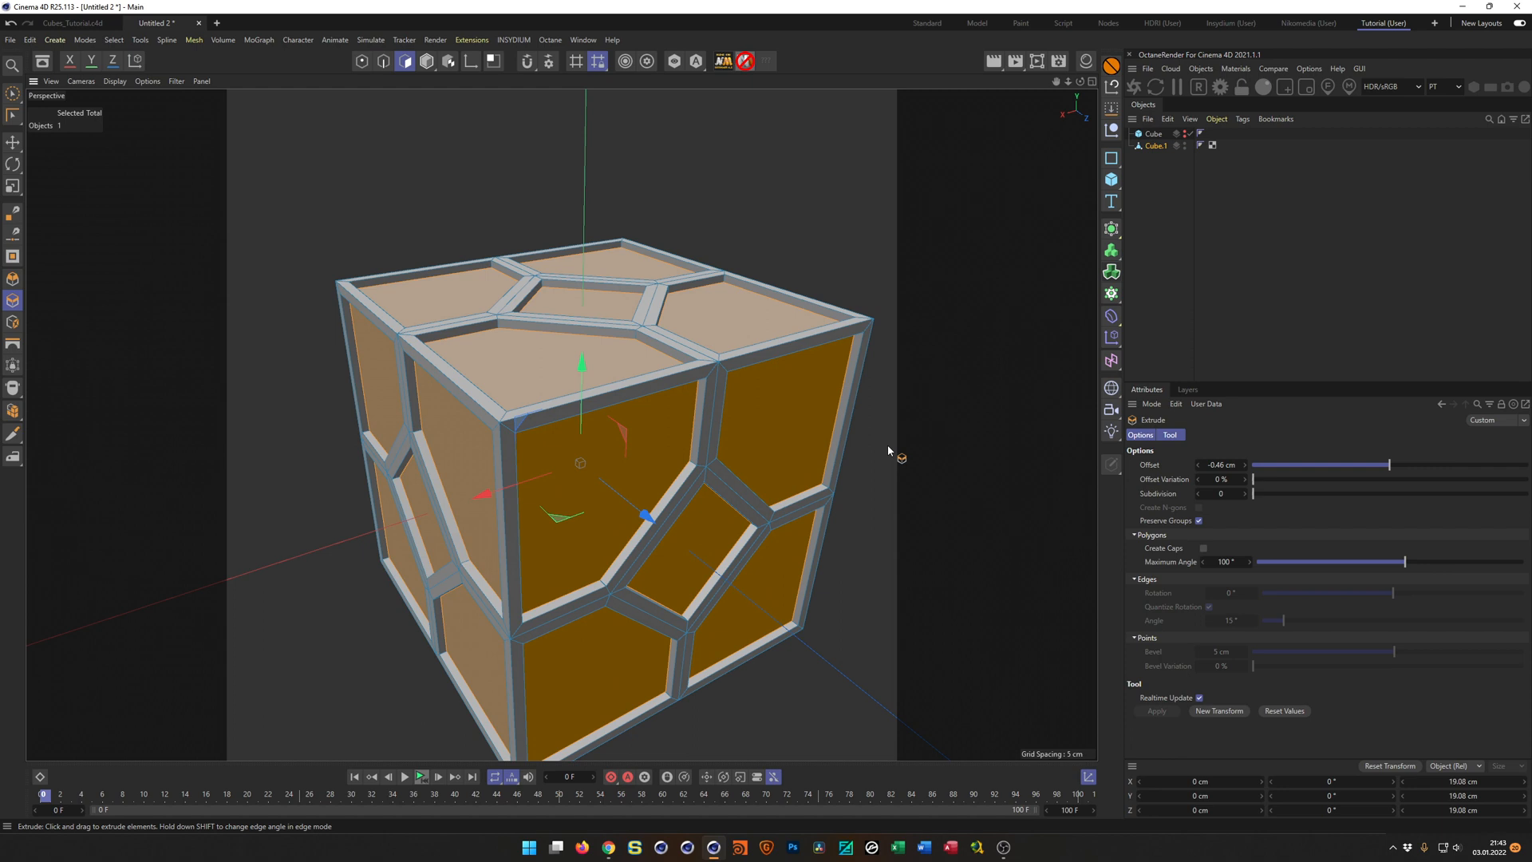
# Inset the recessed panel polygons by about 0.25 cm and extrude them back outward by about 0.47 cm.
pyautogui.moveTo(887, 444)
pyautogui.mouseDown()
pyautogui.moveTo(913, 444)
pyautogui.moveTo(895, 444)
pyautogui.mouseUp()
pyautogui.press('i')
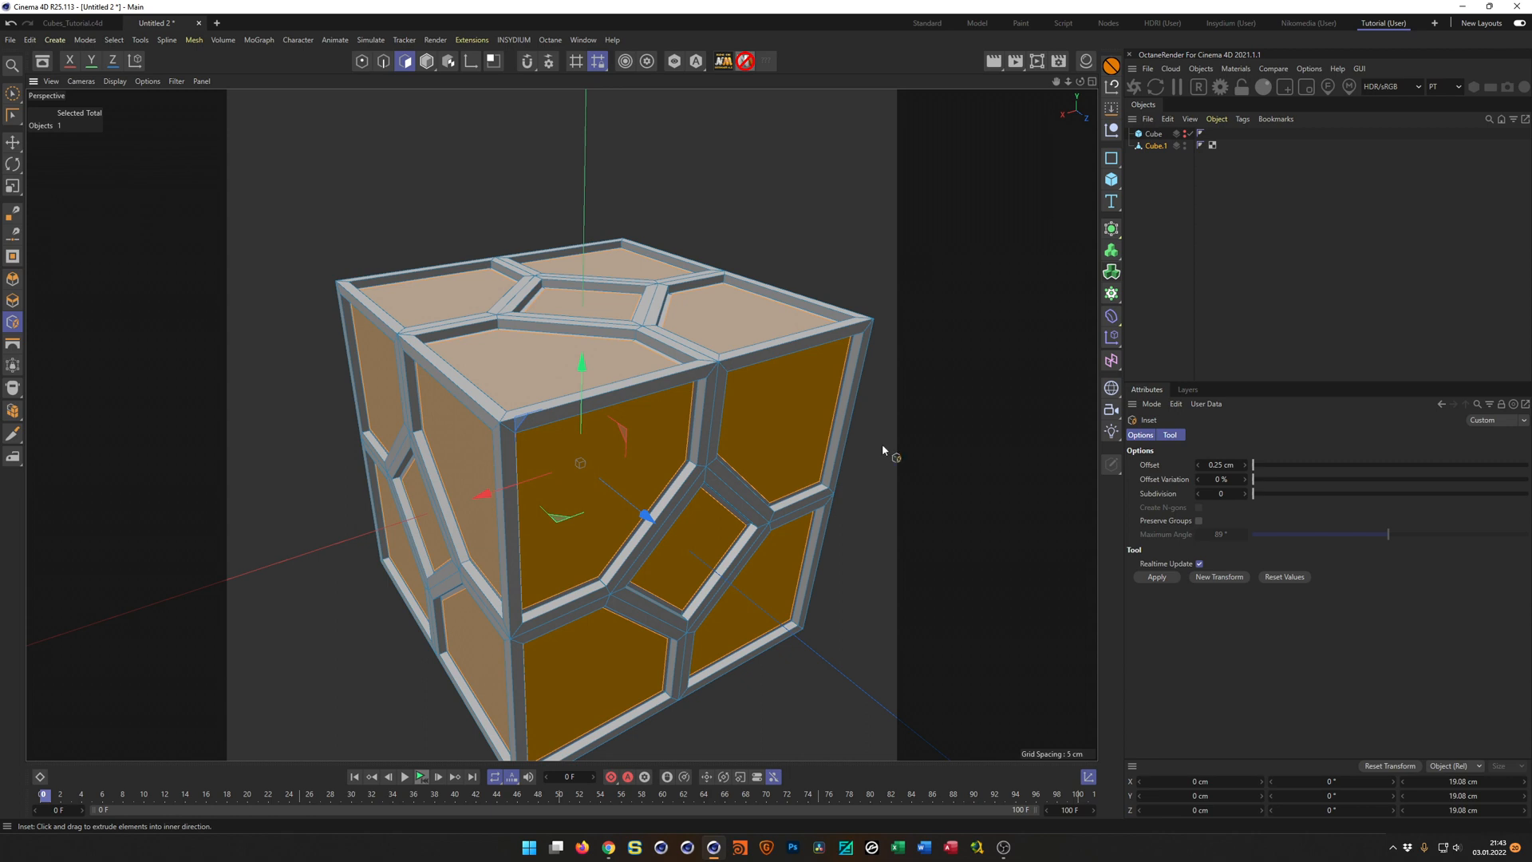
pyautogui.press('d')
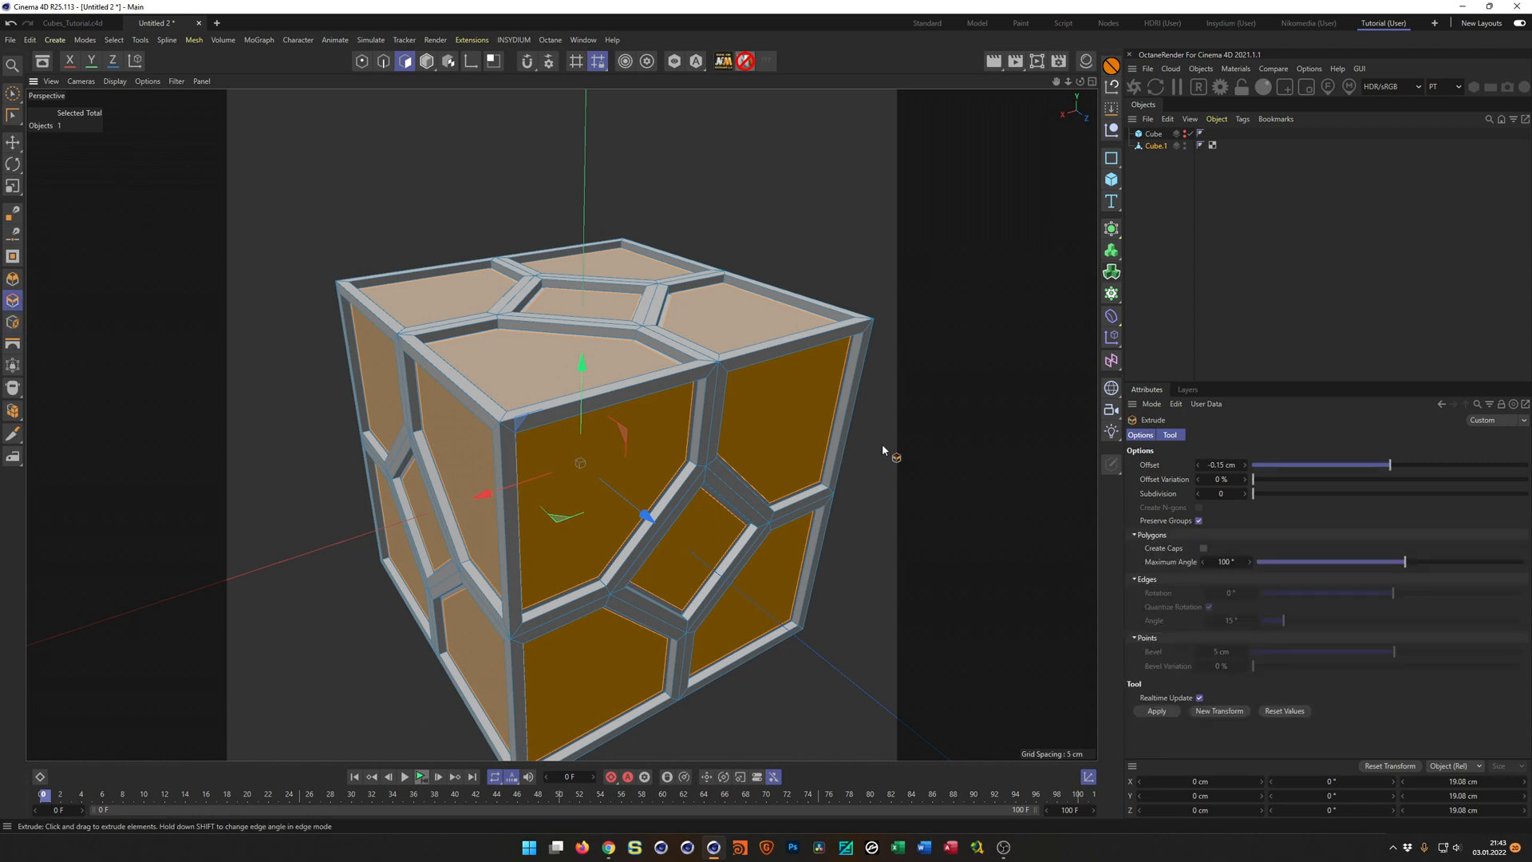
pyautogui.click(1221, 464)
pyautogui.press('Delete')
pyautogui.press('Return')
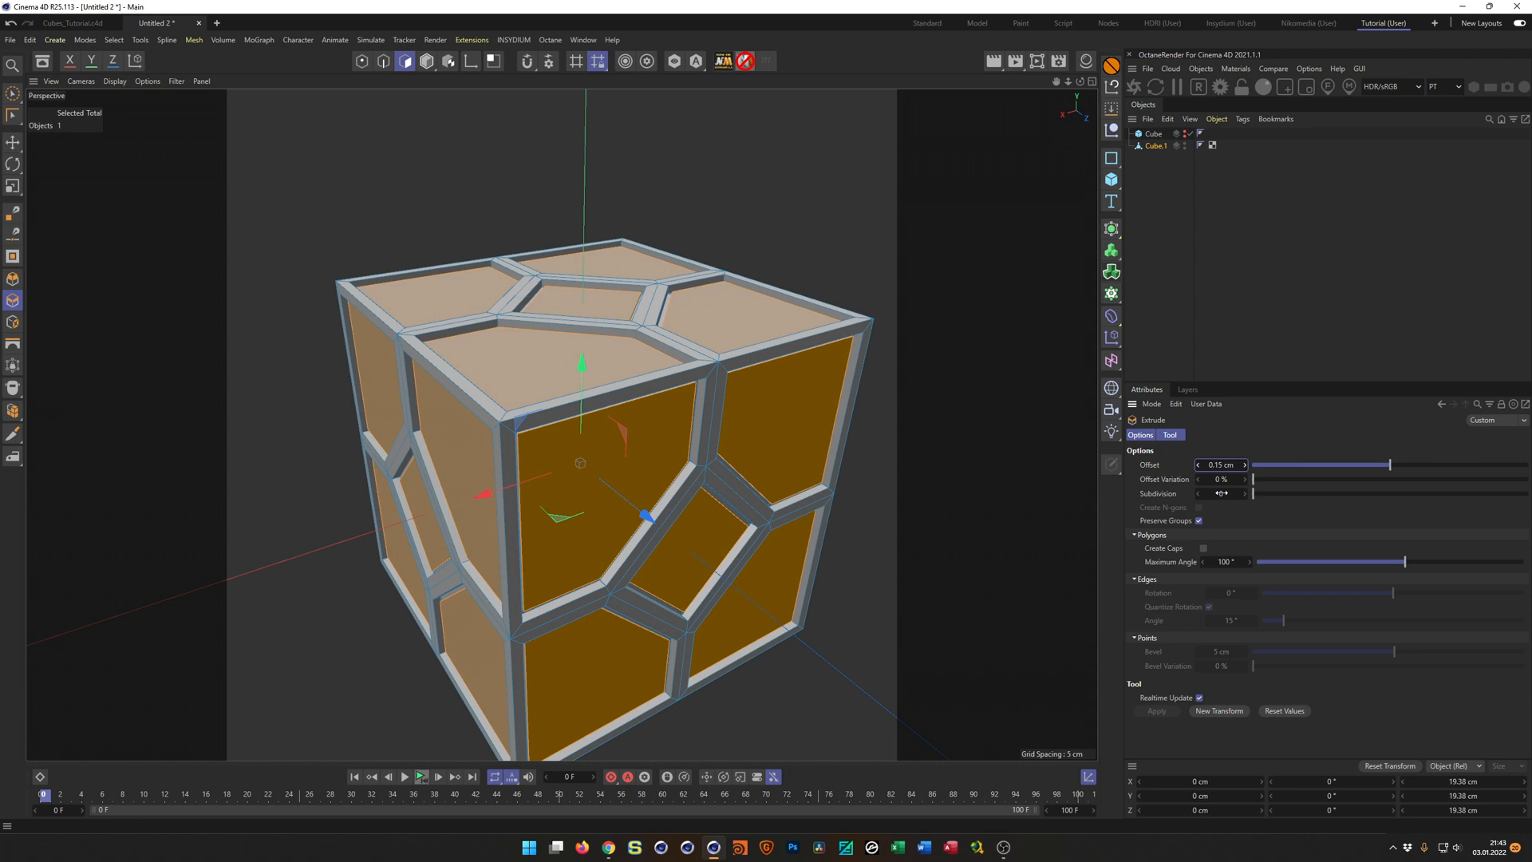
pyautogui.moveTo(922, 573); pyautogui.dragTo(955, 574)
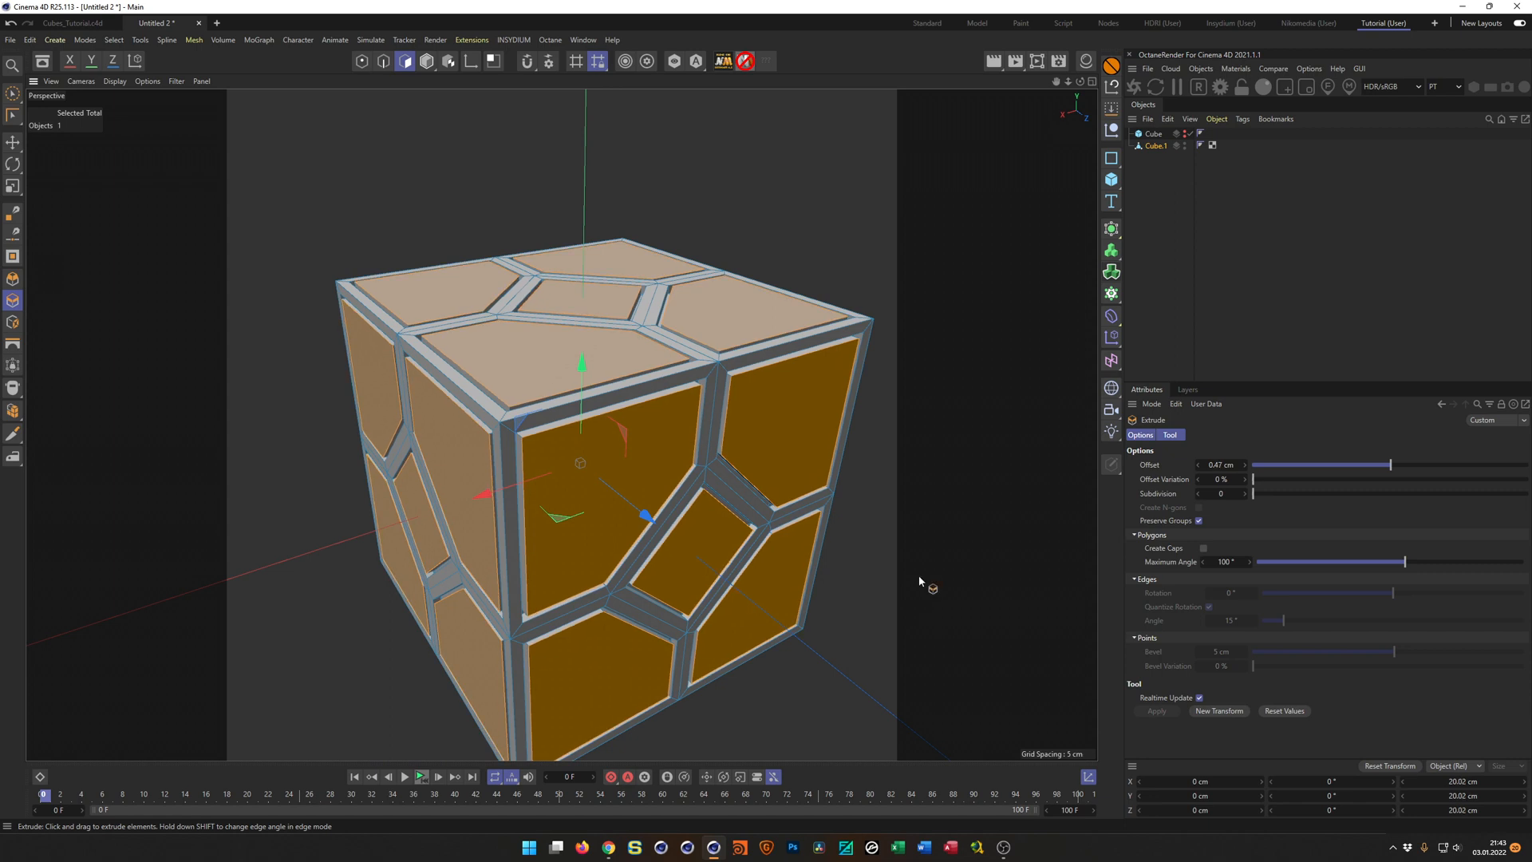
# Switch the editable cube to model mode and examine its raised panels and the grooves around them up close.
pyautogui.keyDown('alt'); pyautogui.moveTo(650, 465); pyautogui.dragTo(676, 437); pyautogui.keyUp('alt')
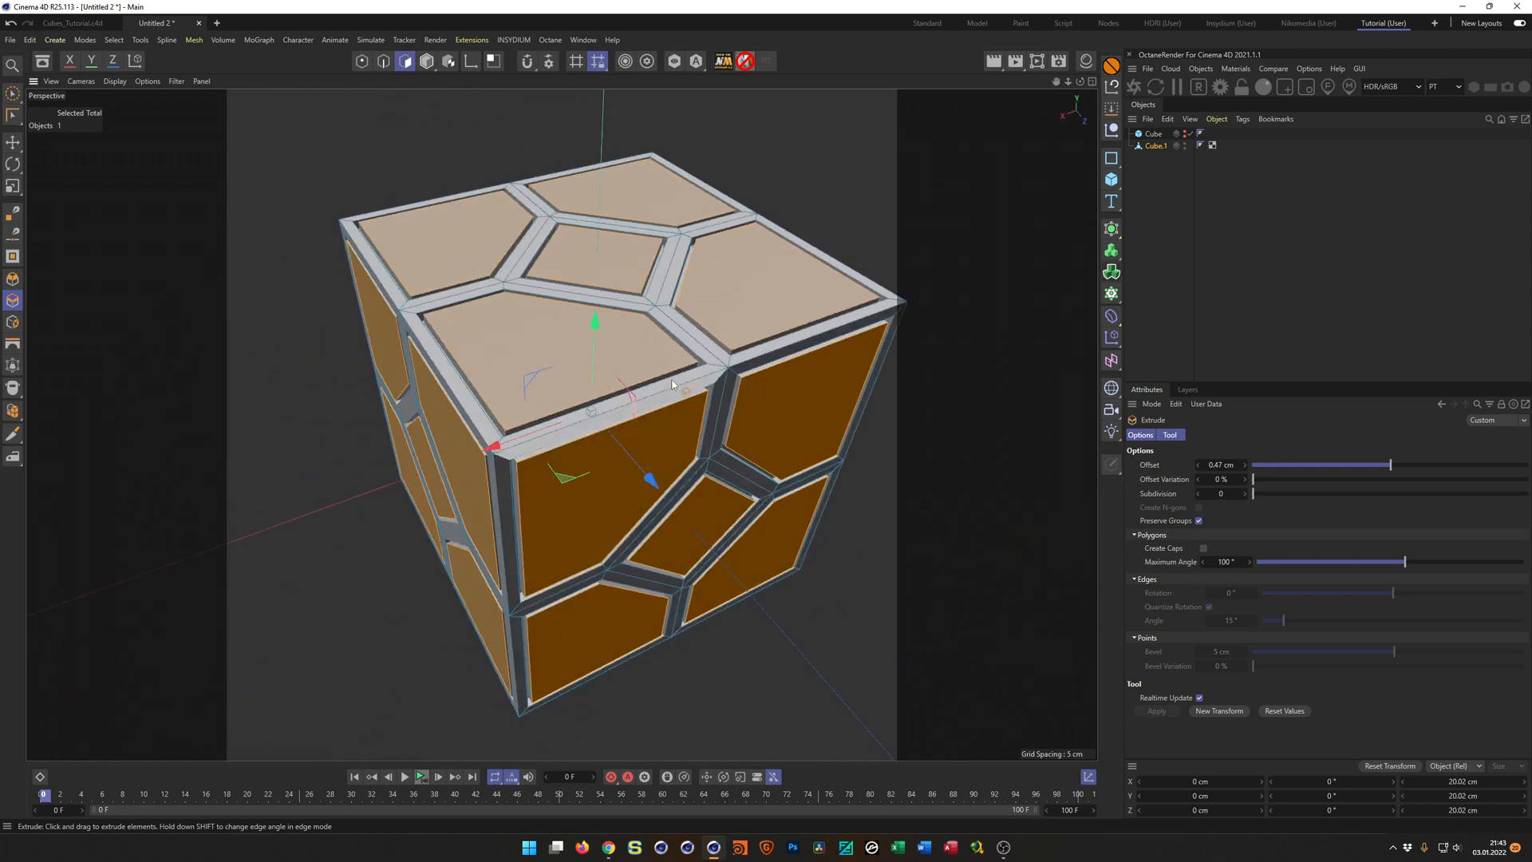
pyautogui.keyDown('alt'); pyautogui.moveTo(669, 387); pyautogui.dragTo(645, 453, button='middle'); pyautogui.keyUp('alt')
pyautogui.scroll(4, 686, 403)
pyautogui.keyDown('alt'); pyautogui.moveTo(691, 401); pyautogui.dragTo(718, 382); pyautogui.keyUp('alt')
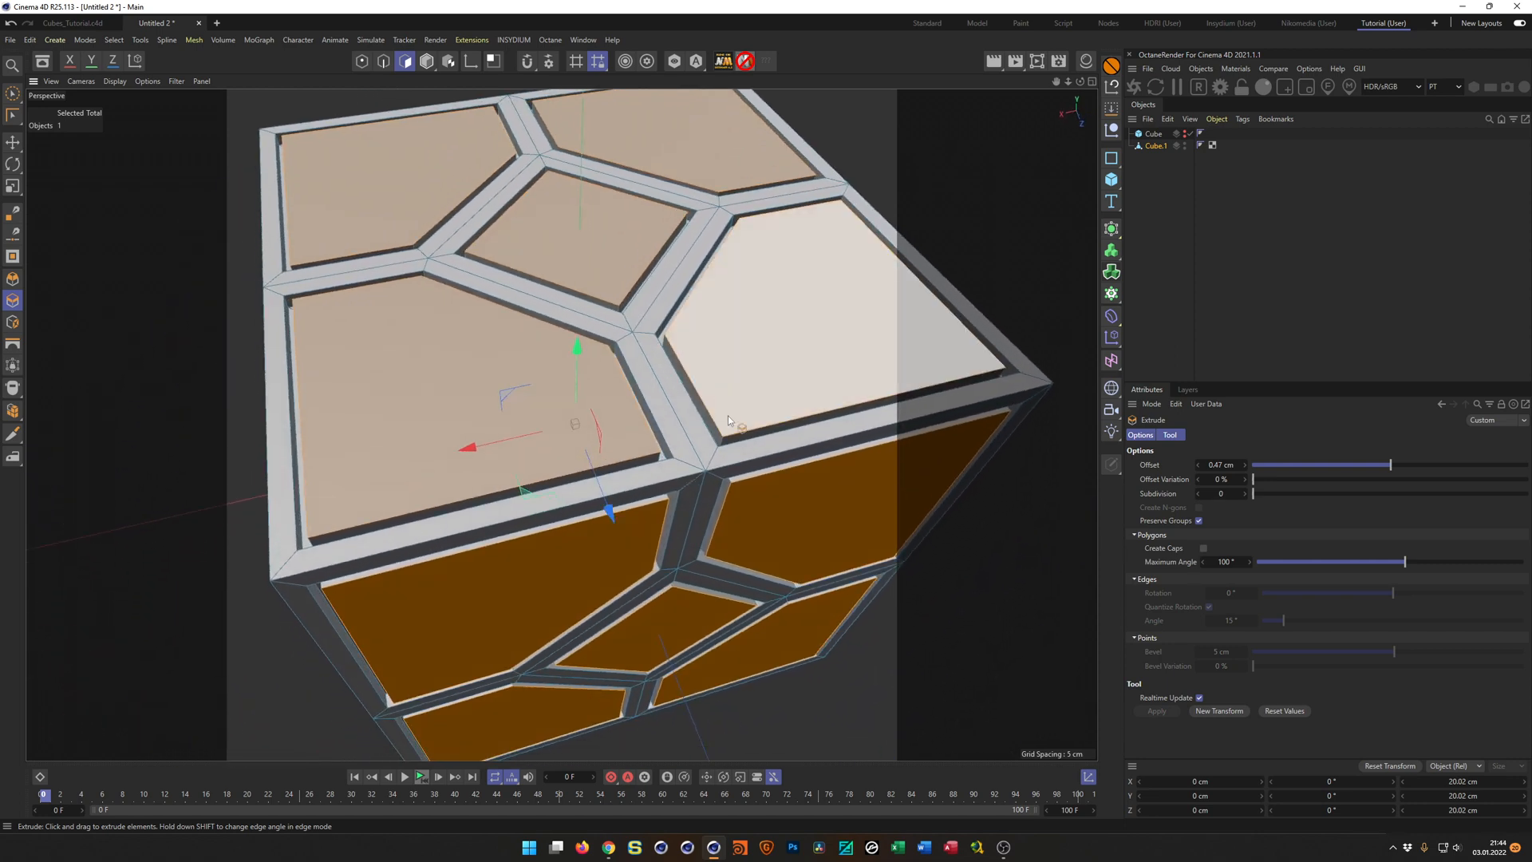
pyautogui.scroll(-4, 710, 531)
pyautogui.keyDown('alt'); pyautogui.moveTo(667, 553); pyautogui.dragTo(692, 552); pyautogui.keyUp('alt')
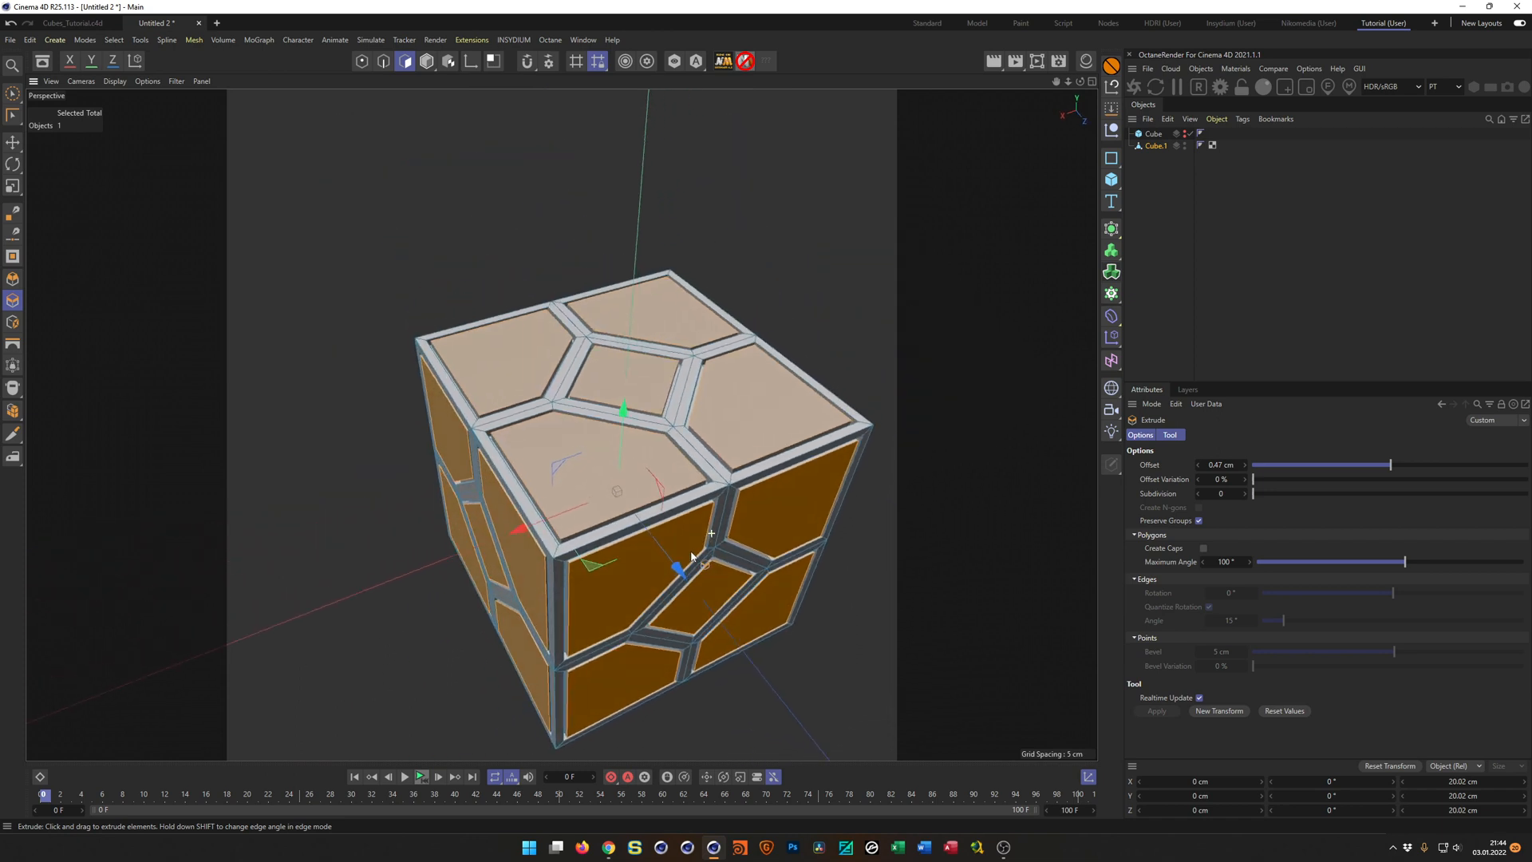
pyautogui.click(1156, 145)
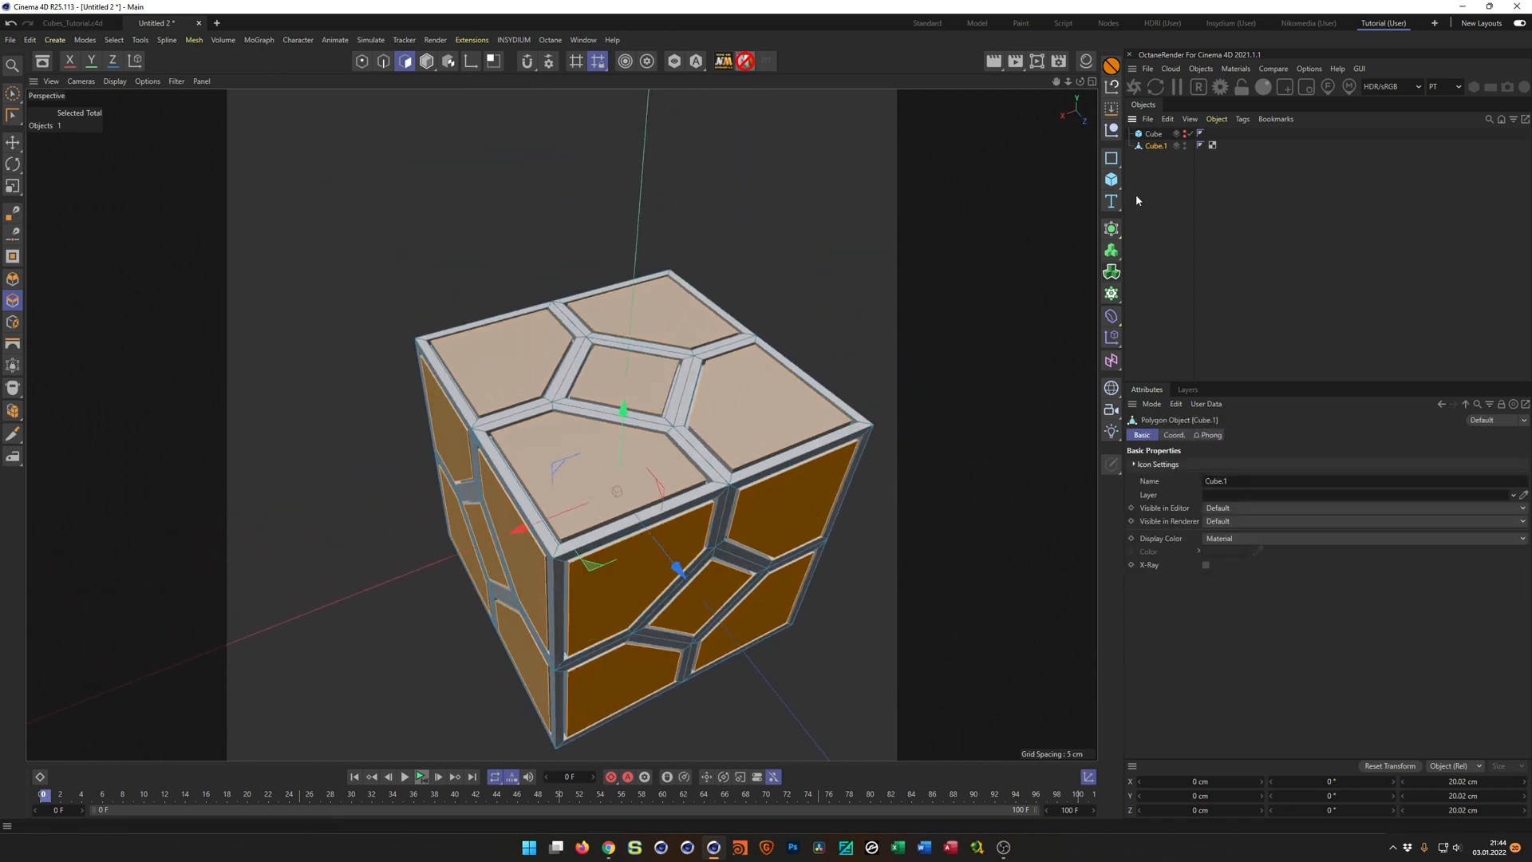
pyautogui.press('Return')
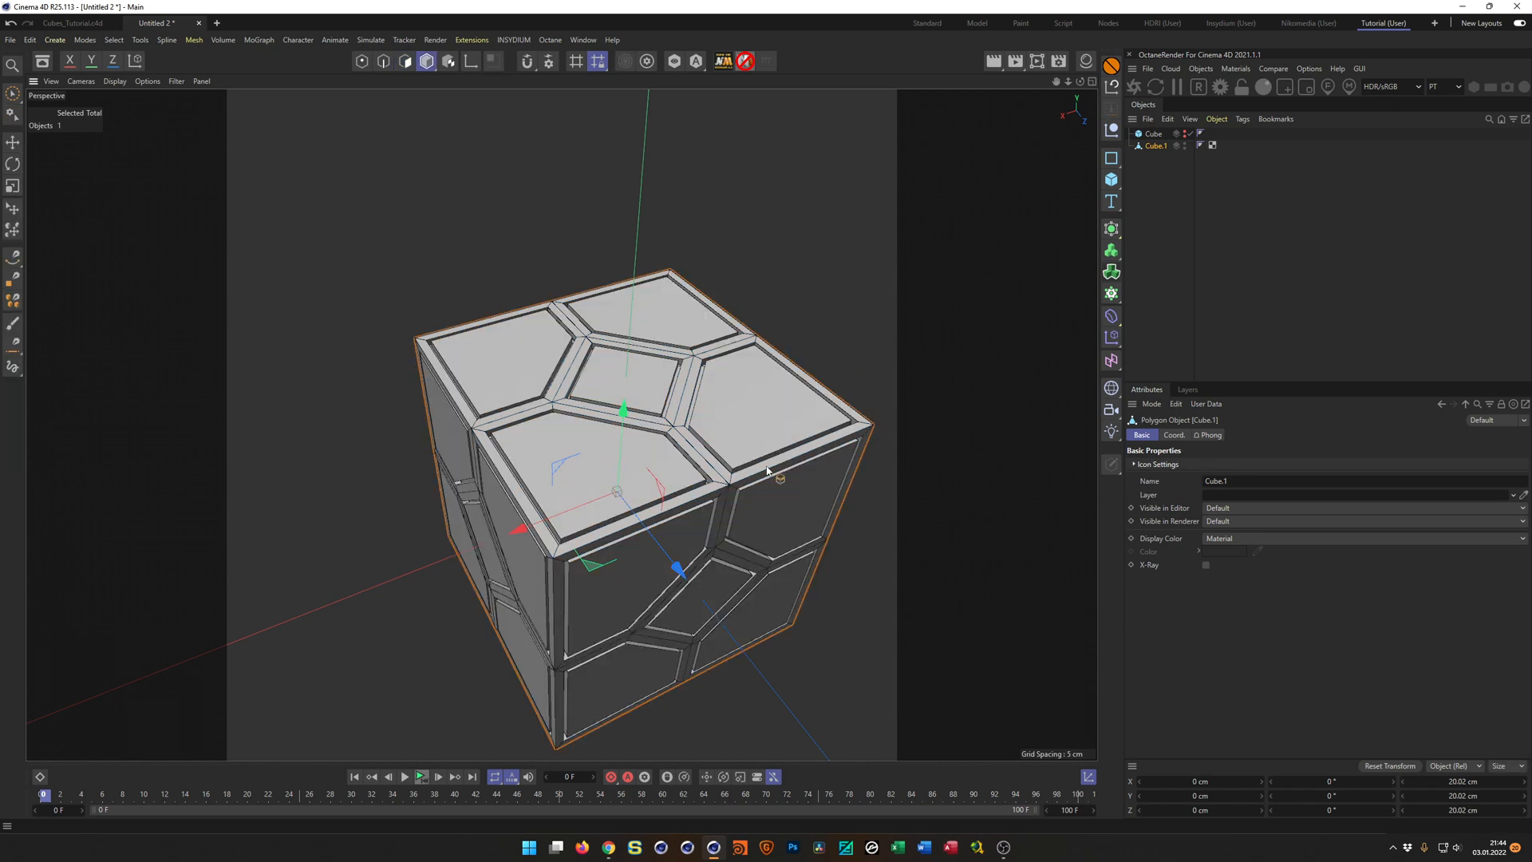
pyautogui.scroll(5, 776, 475)
pyautogui.keyDown('alt'); pyautogui.moveTo(827, 442); pyautogui.dragTo(778, 443); pyautogui.keyUp('alt')
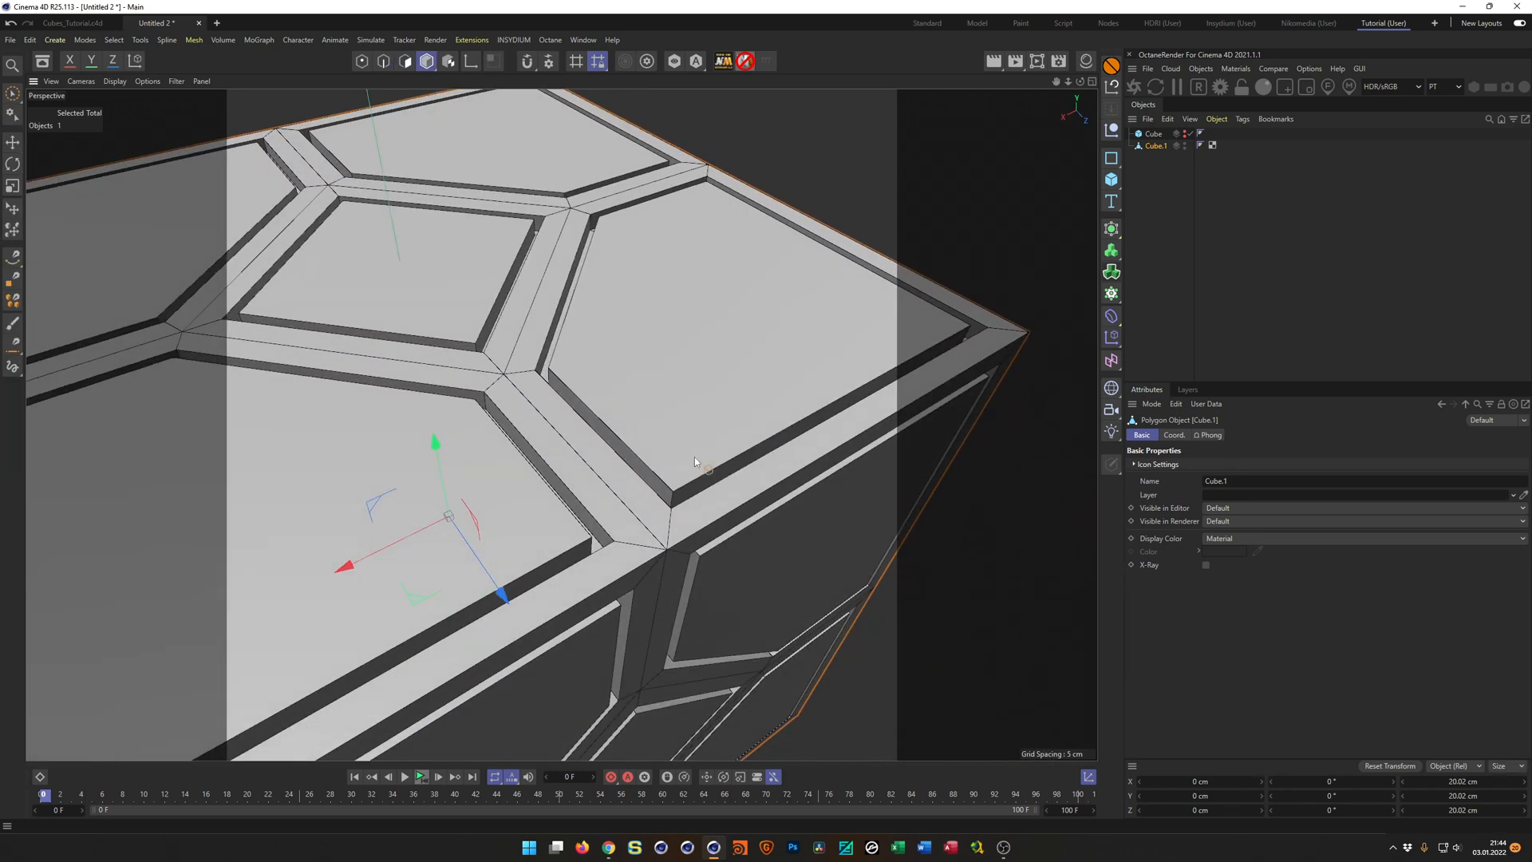
pyautogui.scroll(-3, 704, 443)
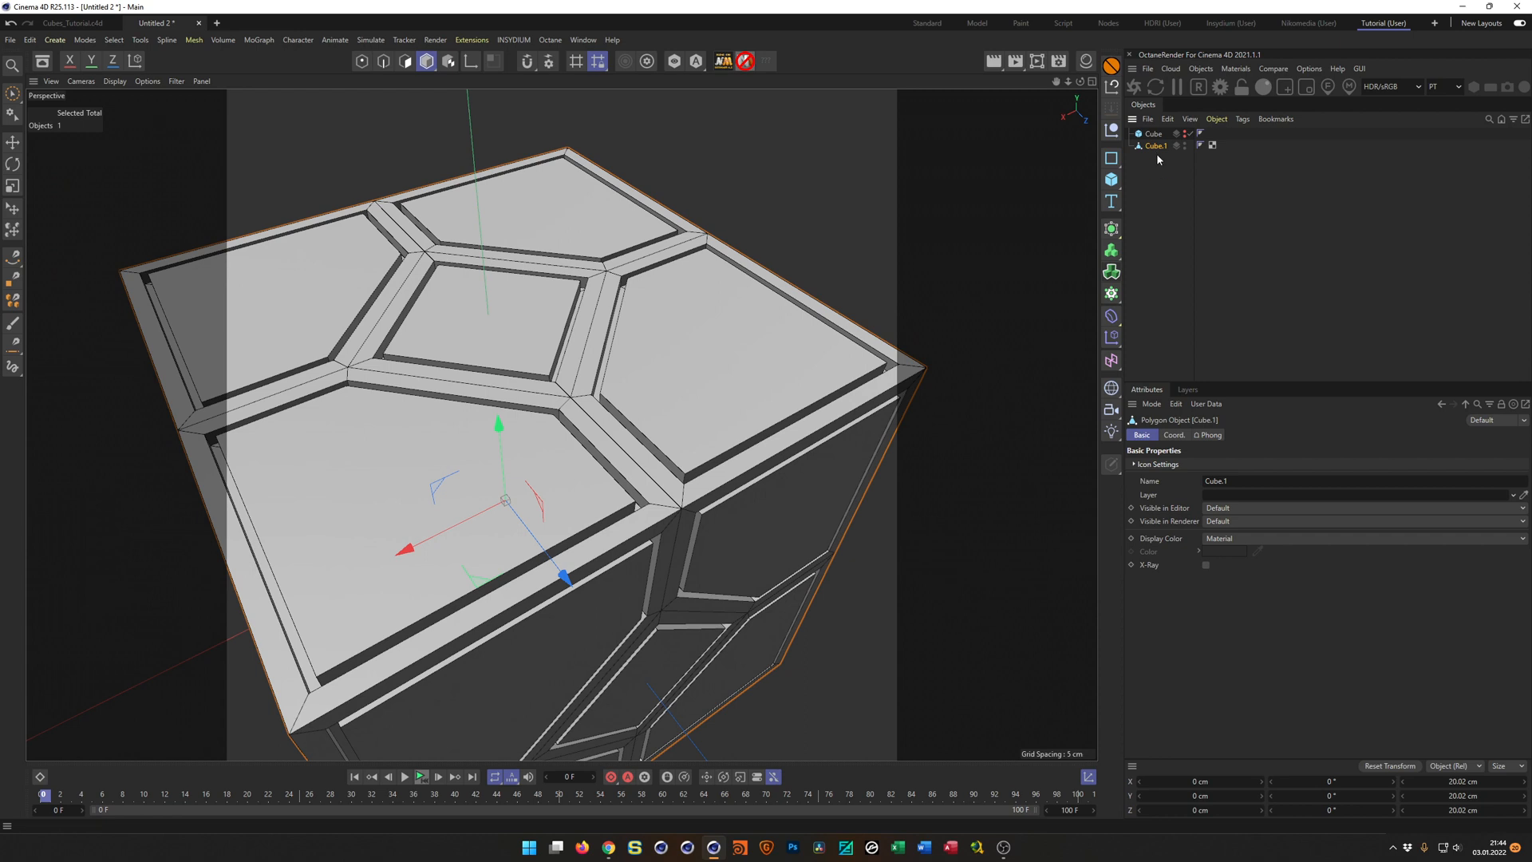
# Add a Bevel deformer under the editable cube with an offset of 0.1 cm and 3 subdivisions.
pyautogui.click(1112, 316)
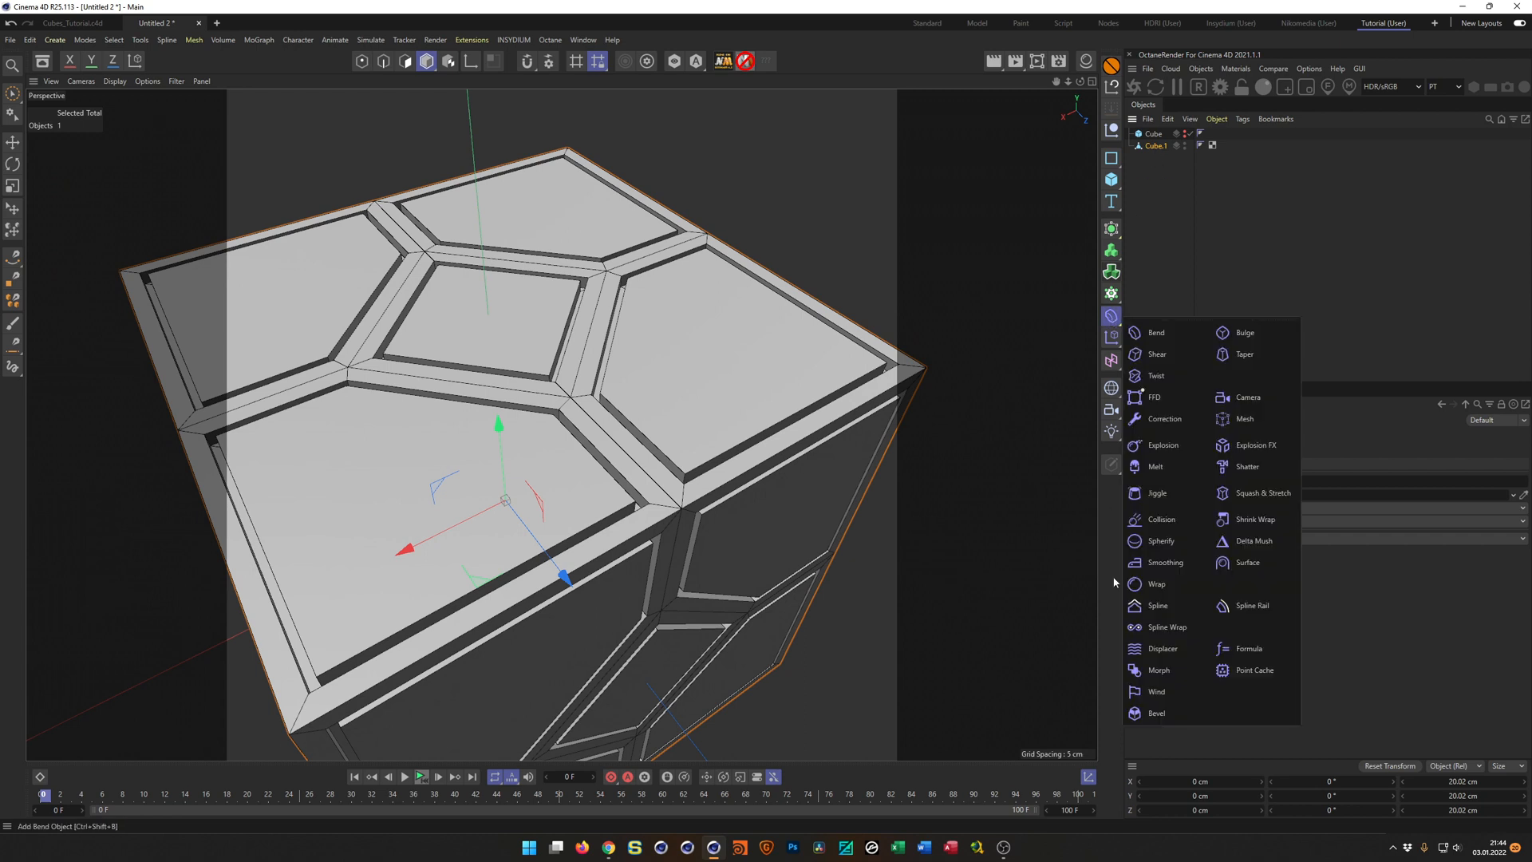
pyautogui.click(1128, 713)
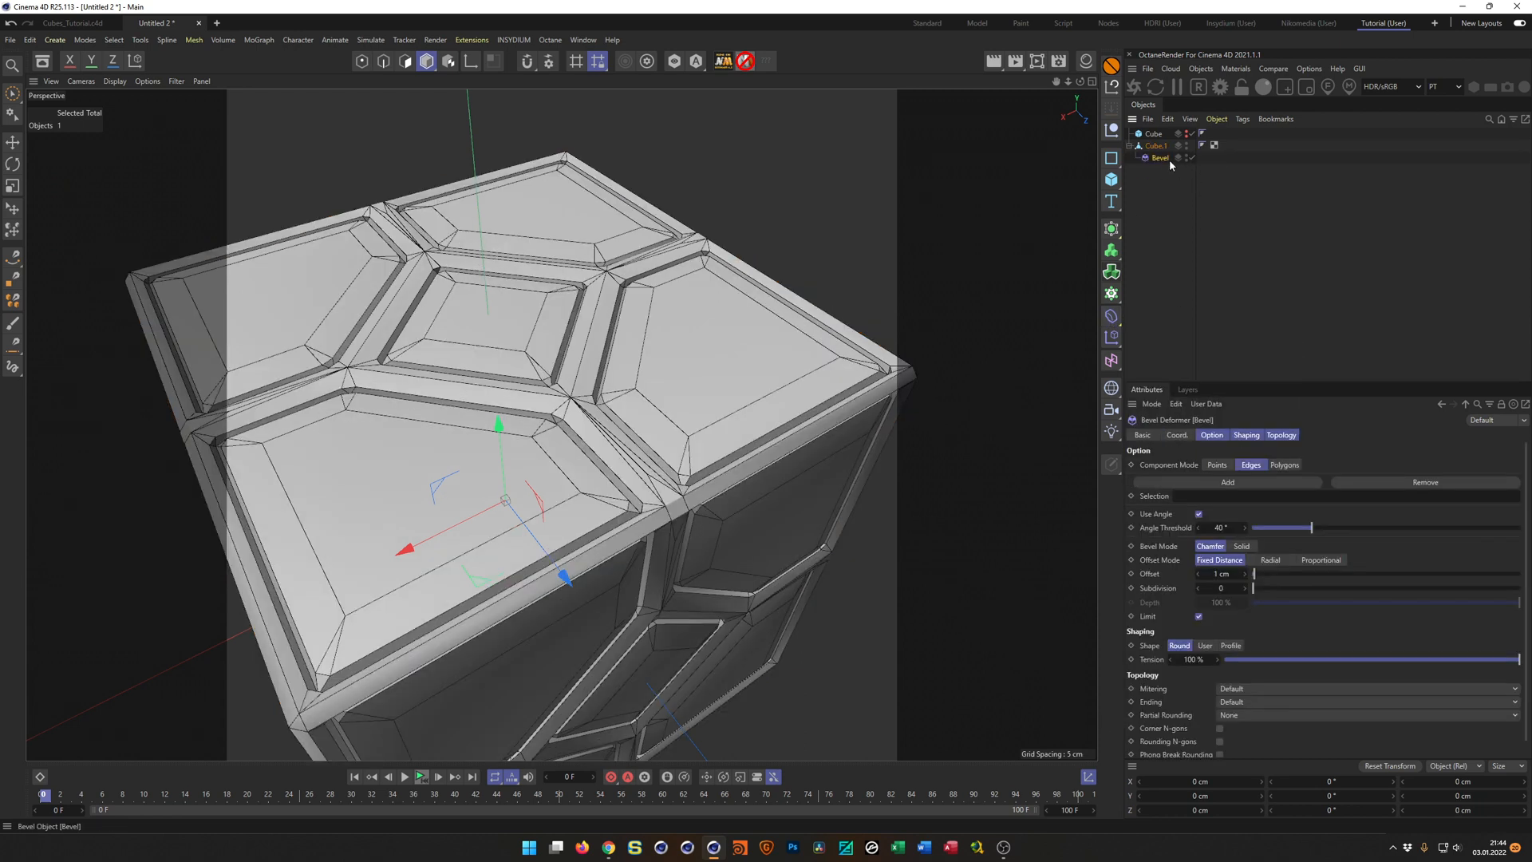
pyautogui.doubleClick(1221, 574)
pyautogui.write('0.1')
pyautogui.press('Tab')
pyautogui.write('3')
pyautogui.press('Return')
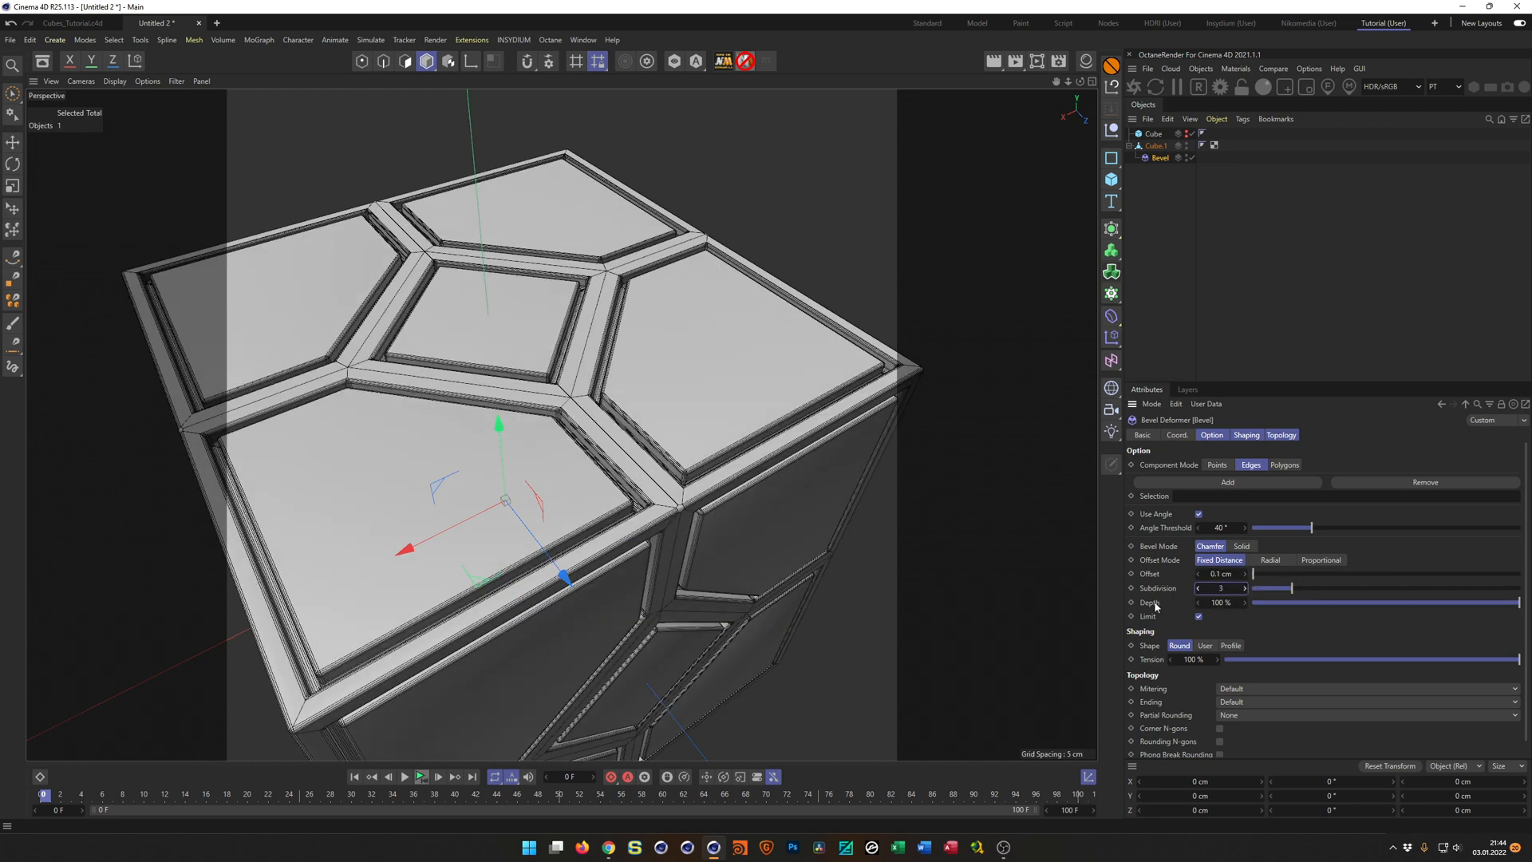
# Try the Polygons component mode on the Bevel deformer and undo the change.
pyautogui.scroll(6, 726, 429)
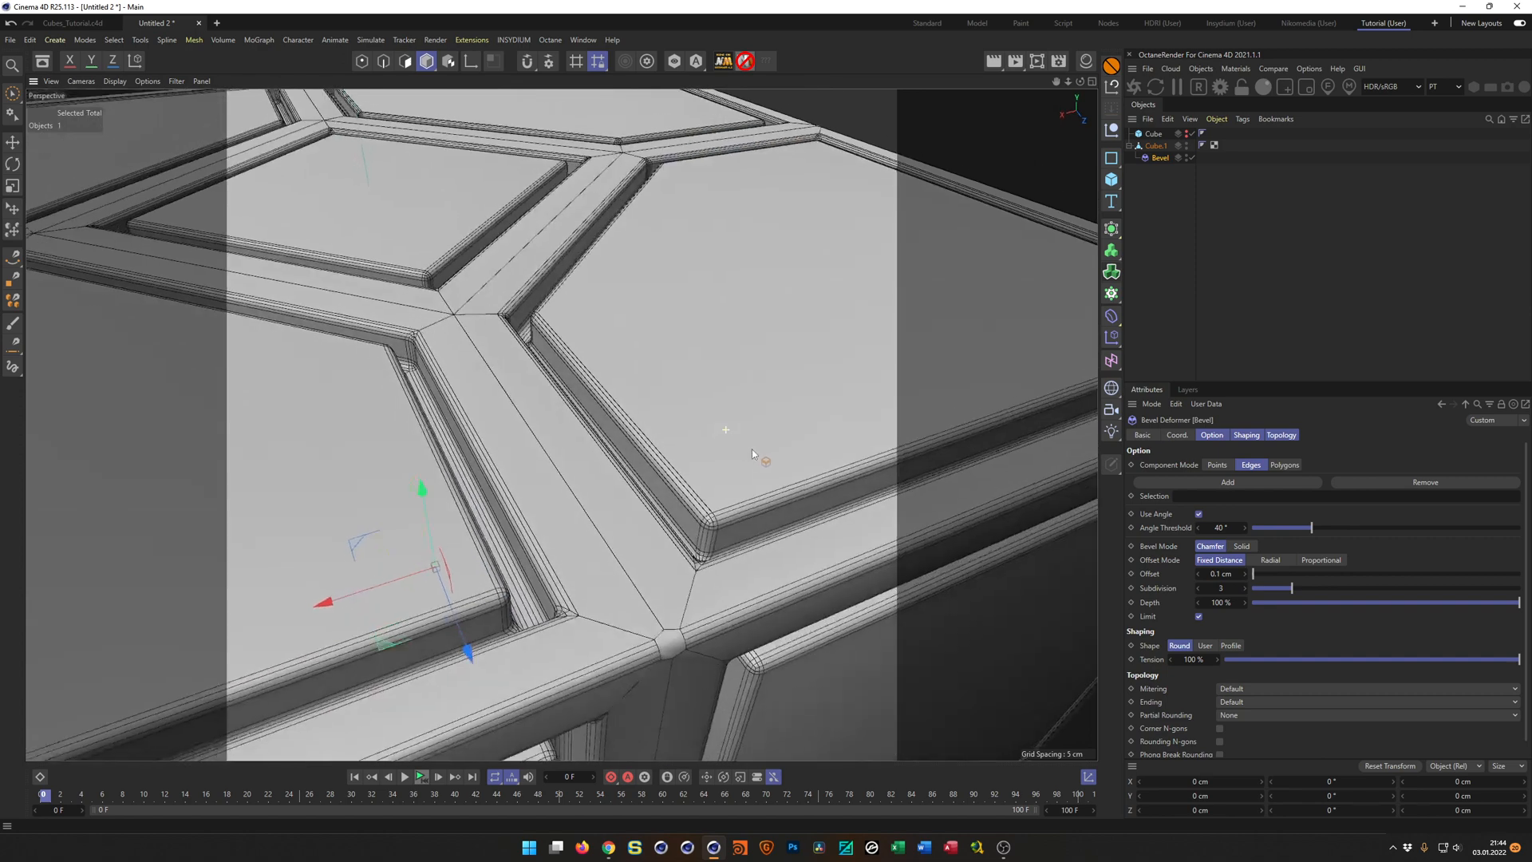
pyautogui.scroll(-6, 752, 452)
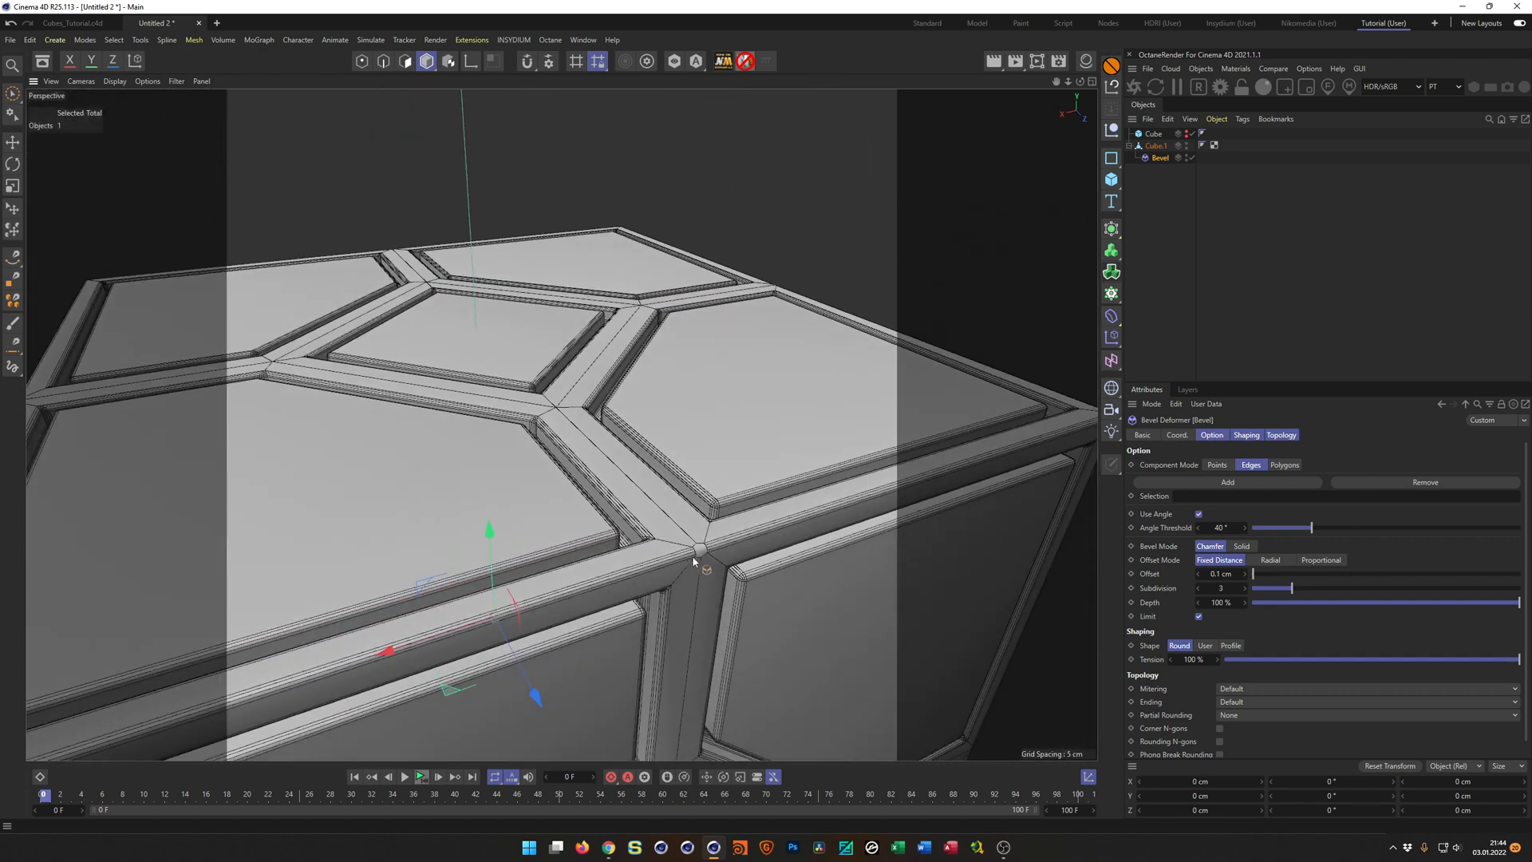
pyautogui.scroll(5, 693, 561)
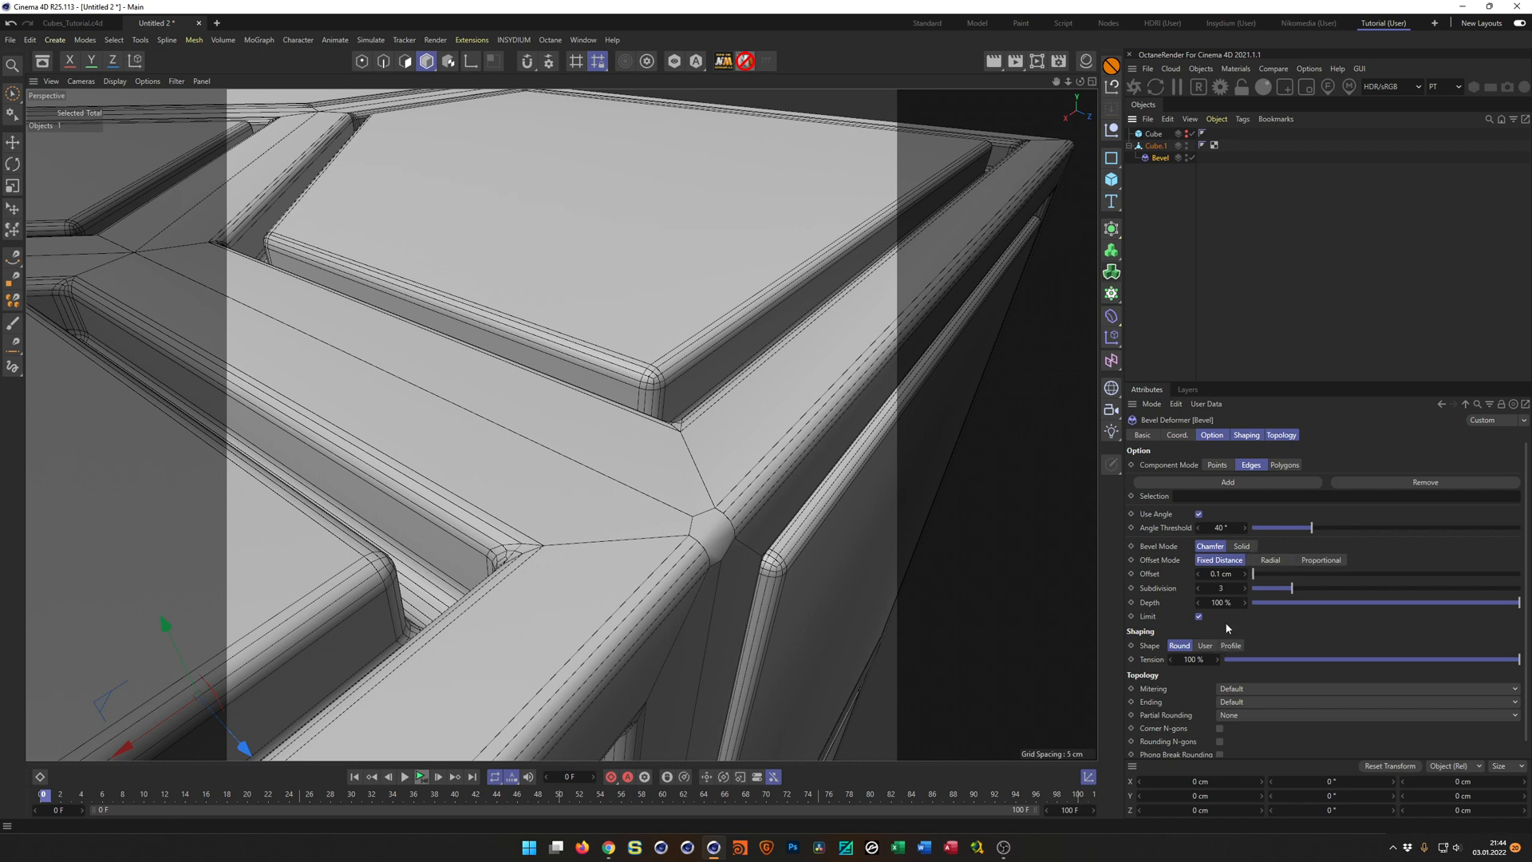
pyautogui.click(1284, 465)
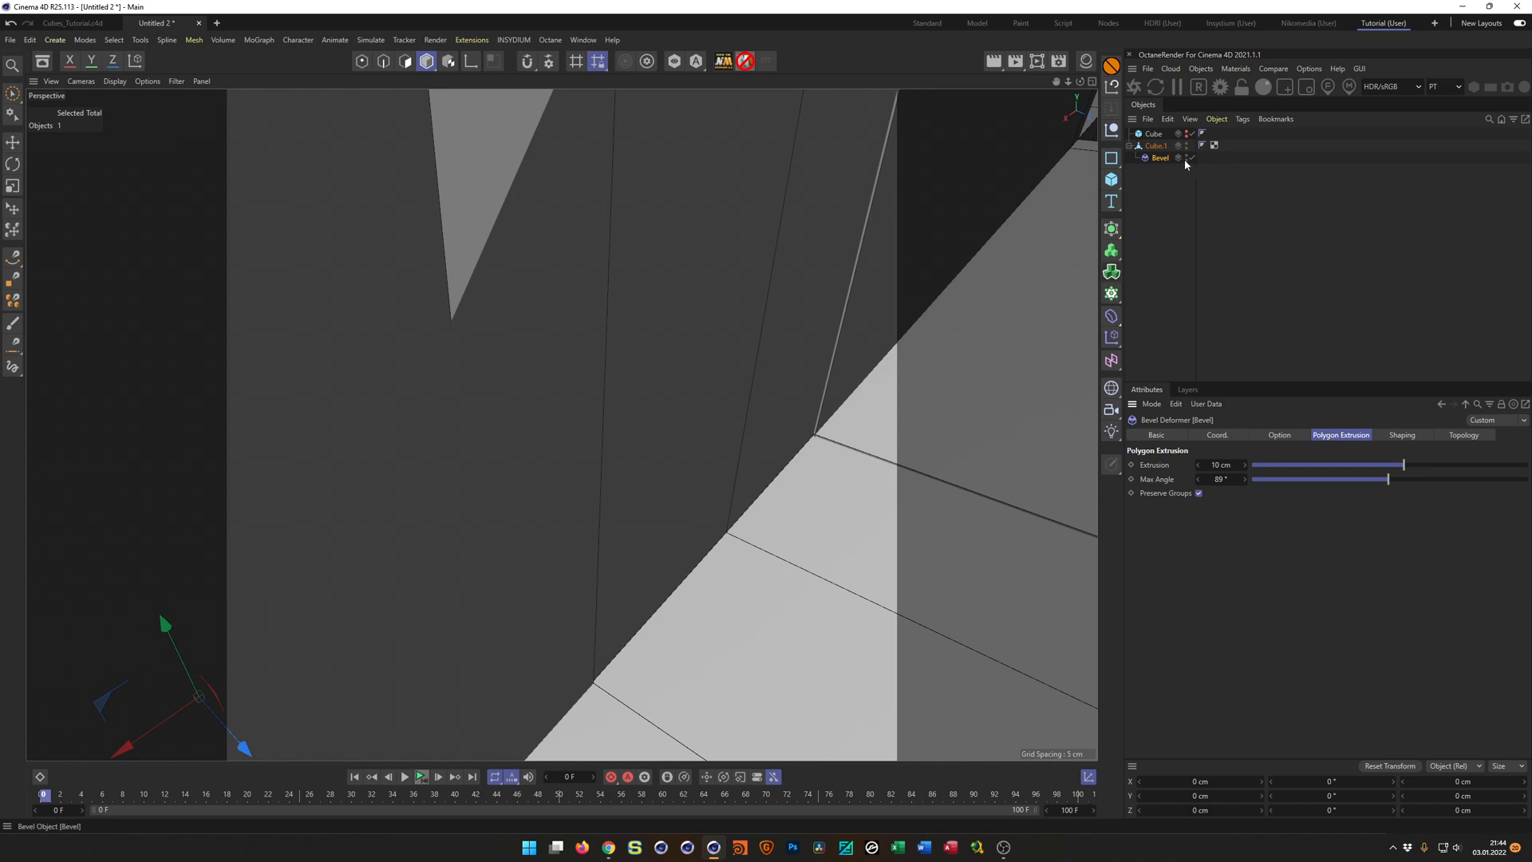
pyautogui.click(1281, 437)
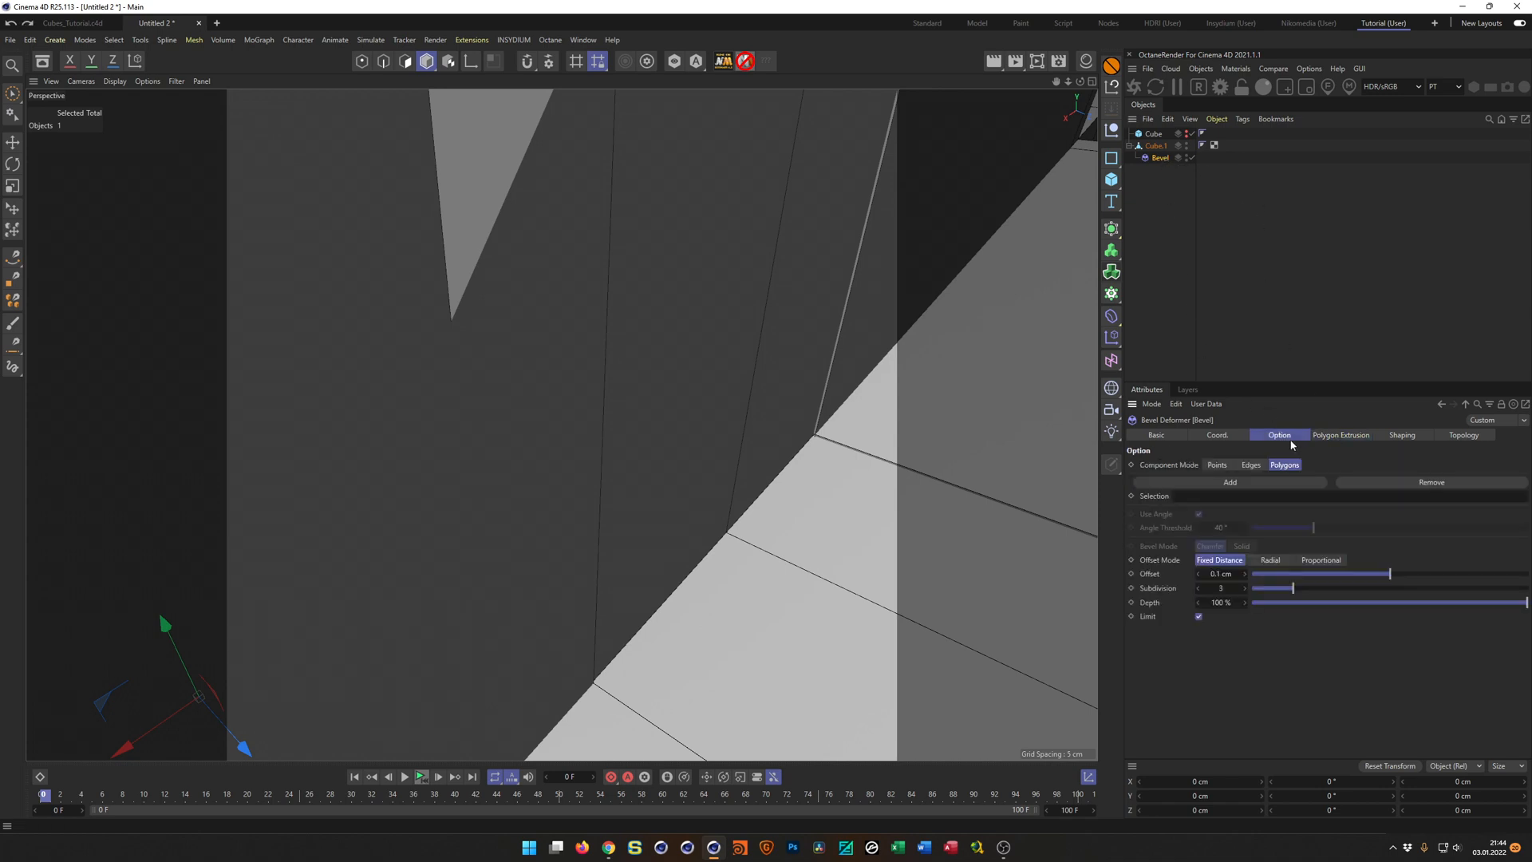
pyautogui.hotkey('ctrl', 'z')
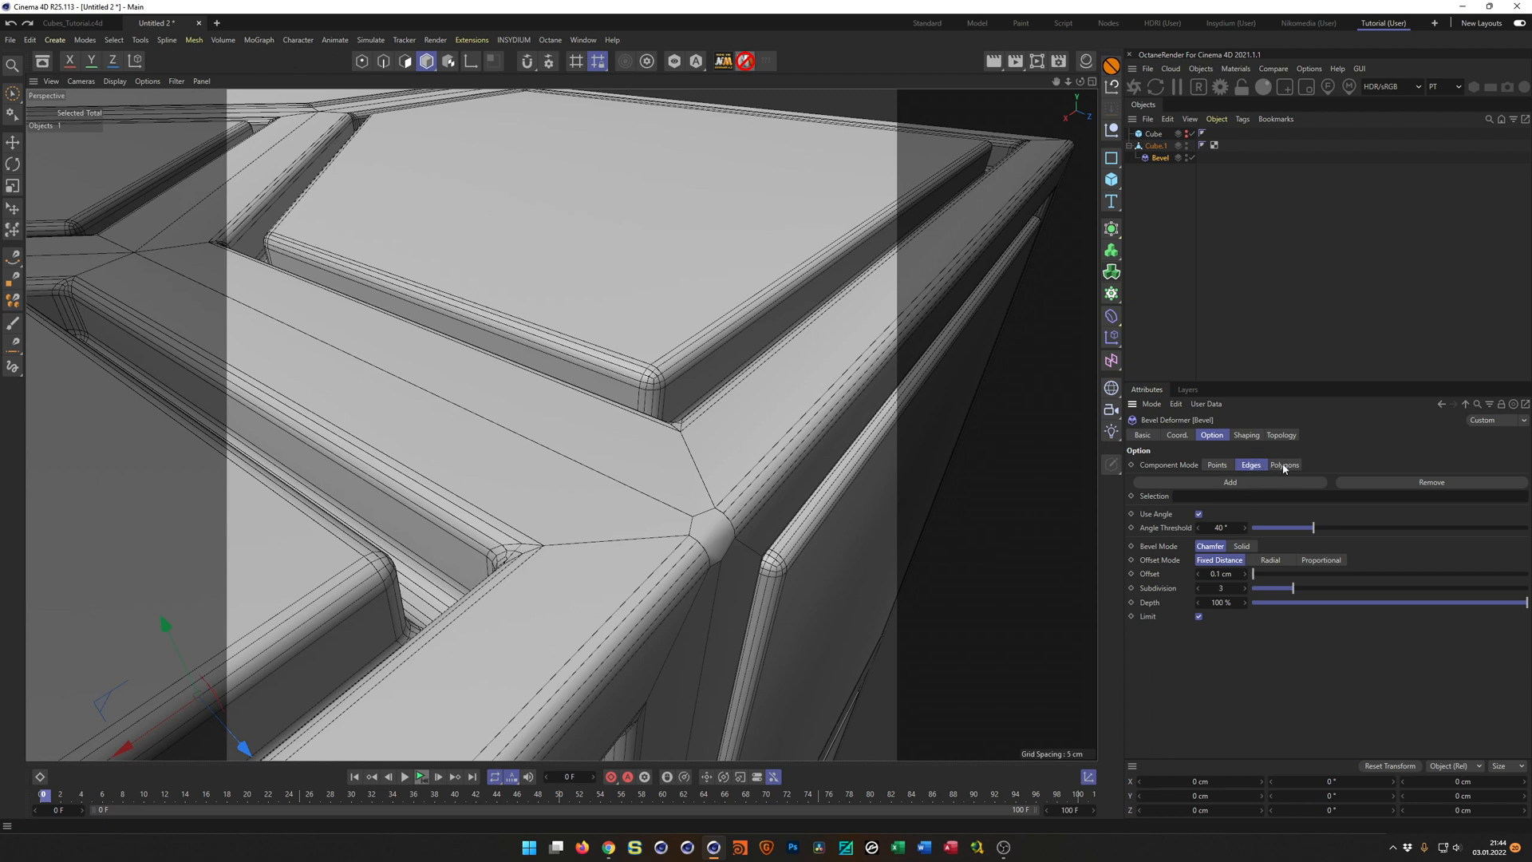
# Set the Bevel deformer's mitering to Uniform.
pyautogui.click(1279, 436)
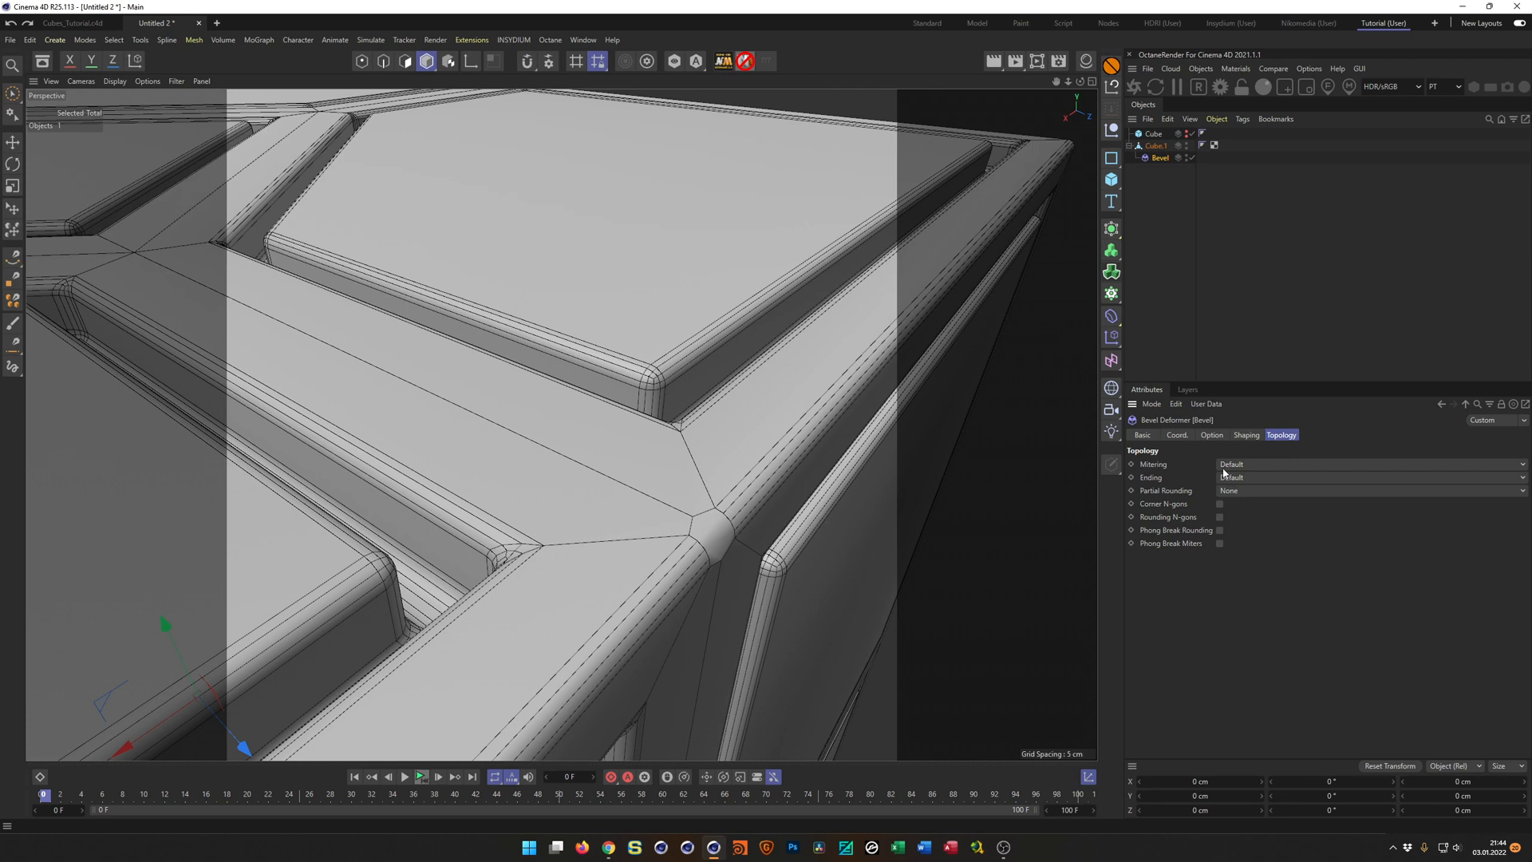
pyautogui.click(1250, 466)
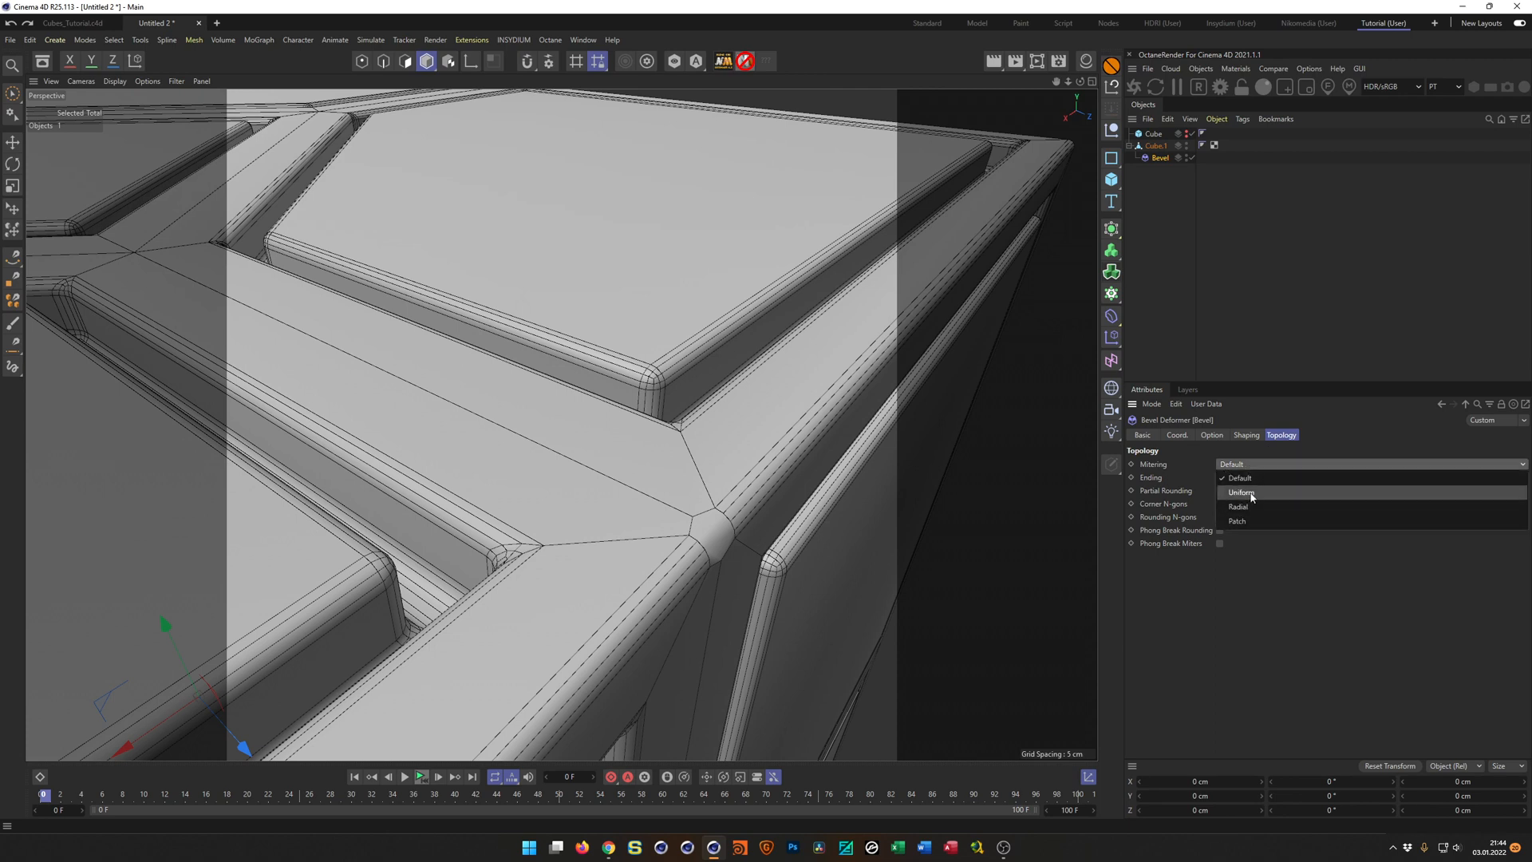
pyautogui.click(1250, 492)
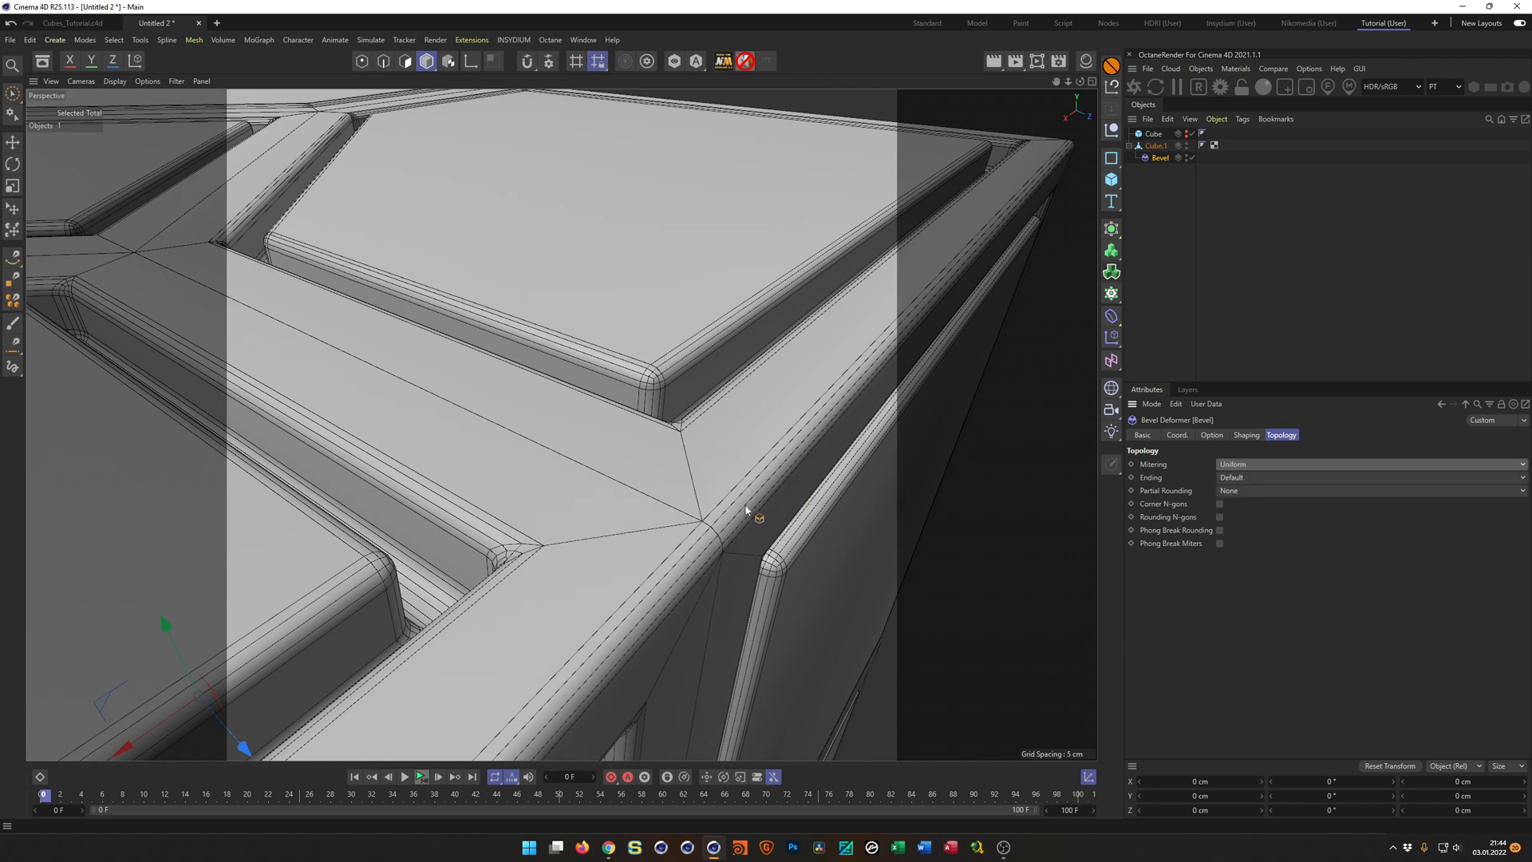
# Enable Phong Break Rounding and Phong Break Miters on the Bevel deformer and check the shading of the cube's panels.
pyautogui.scroll(-10, 746, 511)
pyautogui.keyDown('alt'); pyautogui.moveTo(554, 534); pyautogui.dragTo(311, 652); pyautogui.keyUp('alt')
pyautogui.scroll(-4, 498, 386)
pyautogui.keyDown('alt'); pyautogui.moveTo(488, 397); pyautogui.dragTo(656, 428); pyautogui.keyUp('alt')
pyautogui.scroll(8, 679, 407)
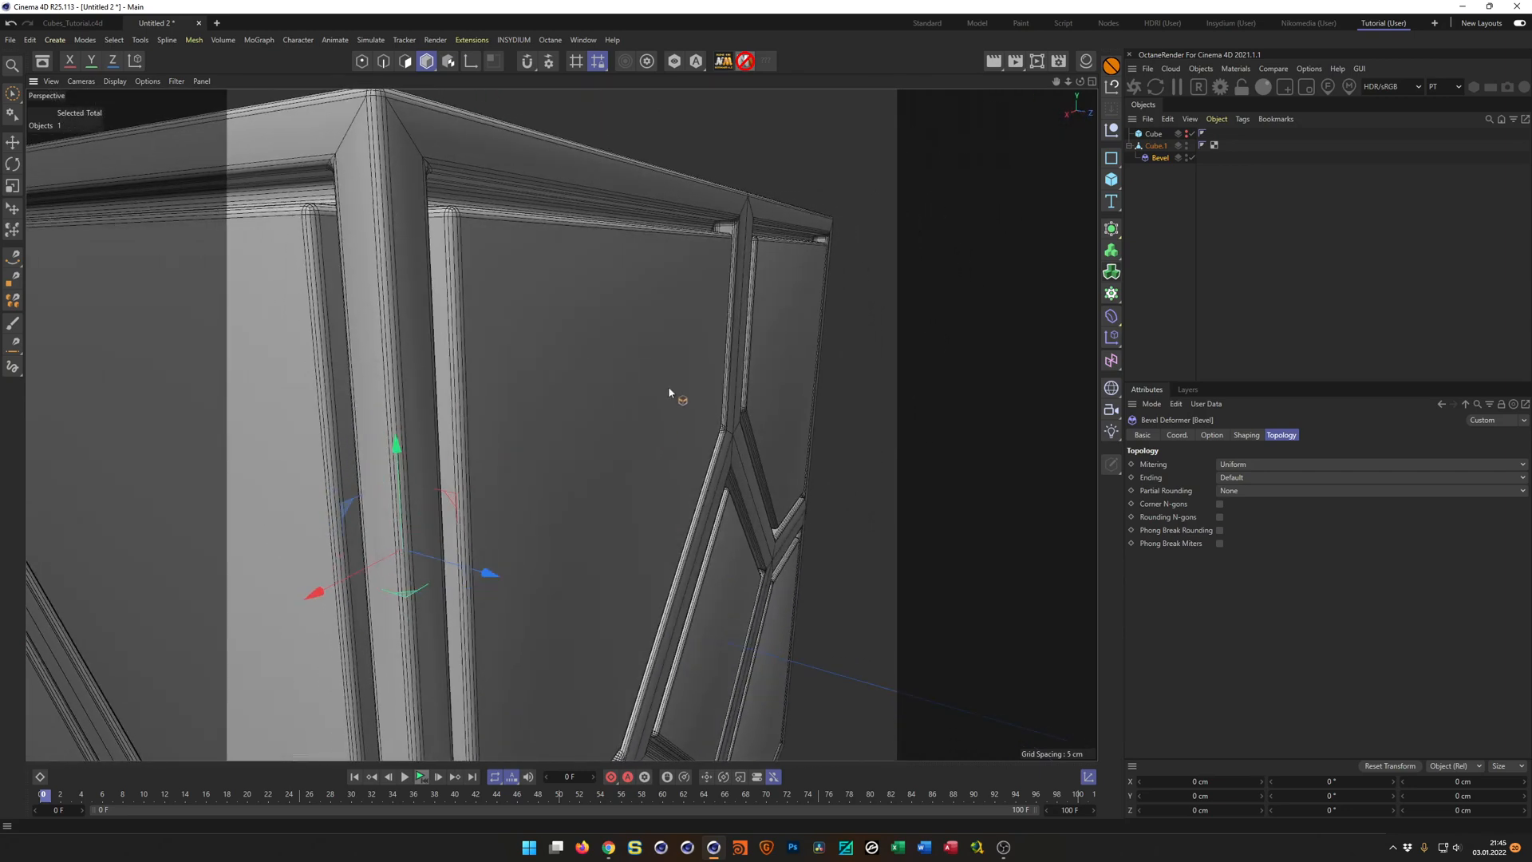
pyautogui.click(1219, 530)
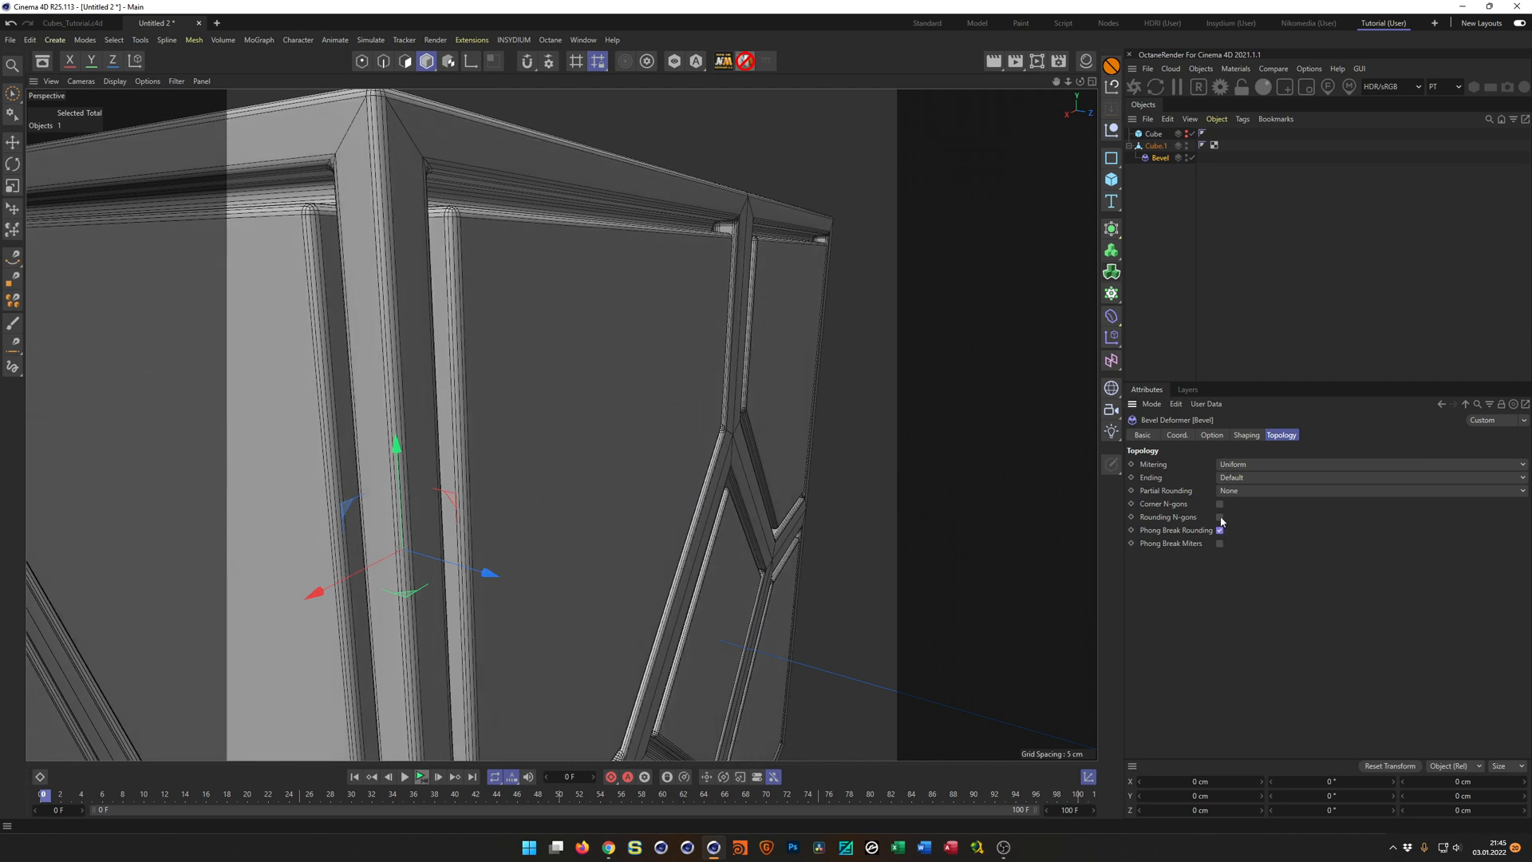
pyautogui.click(1221, 543)
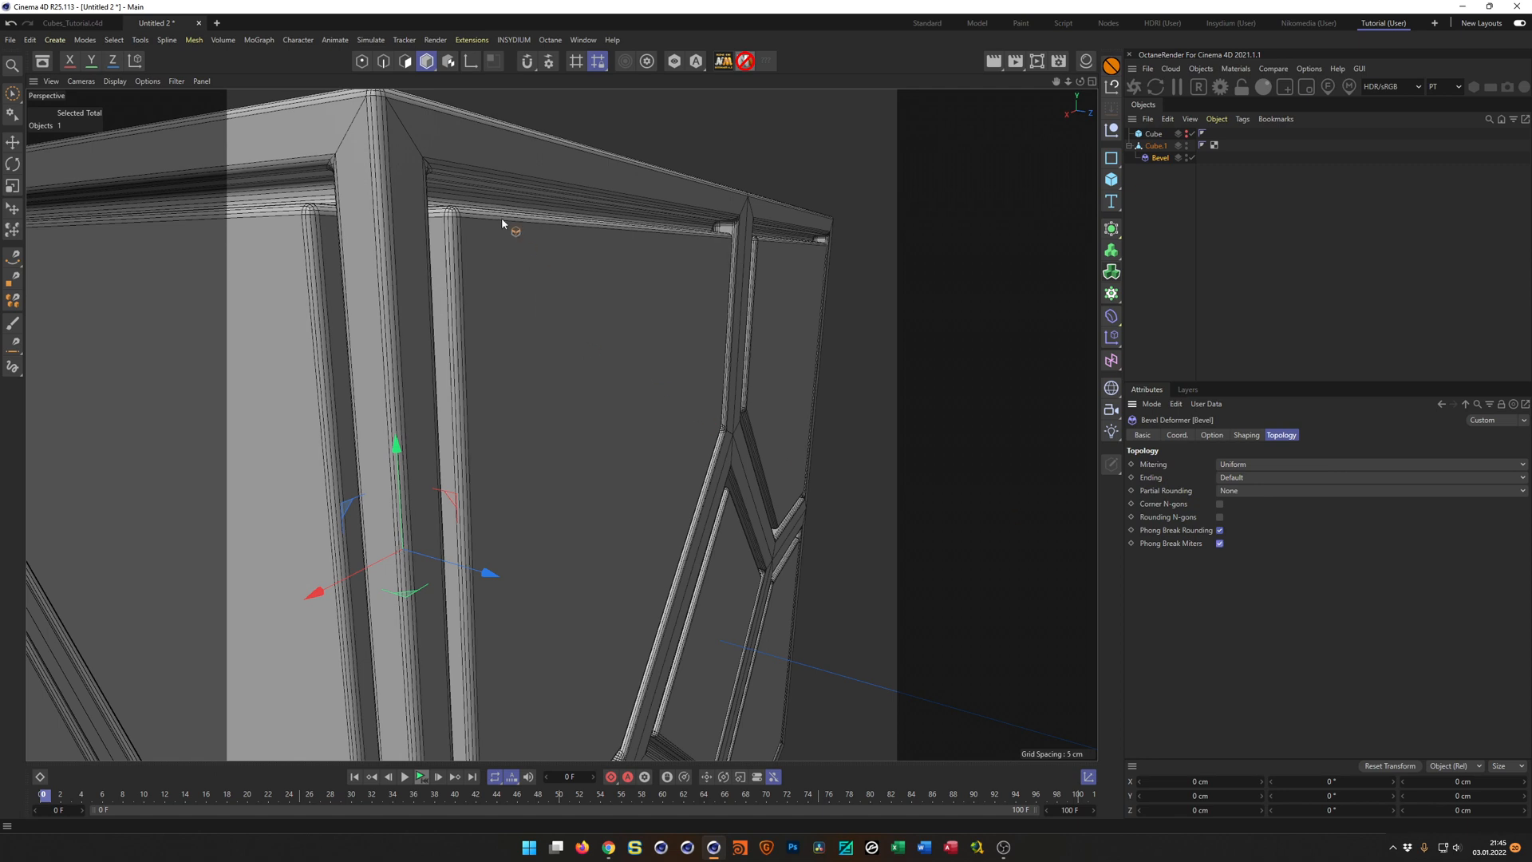
pyautogui.scroll(8, 501, 217)
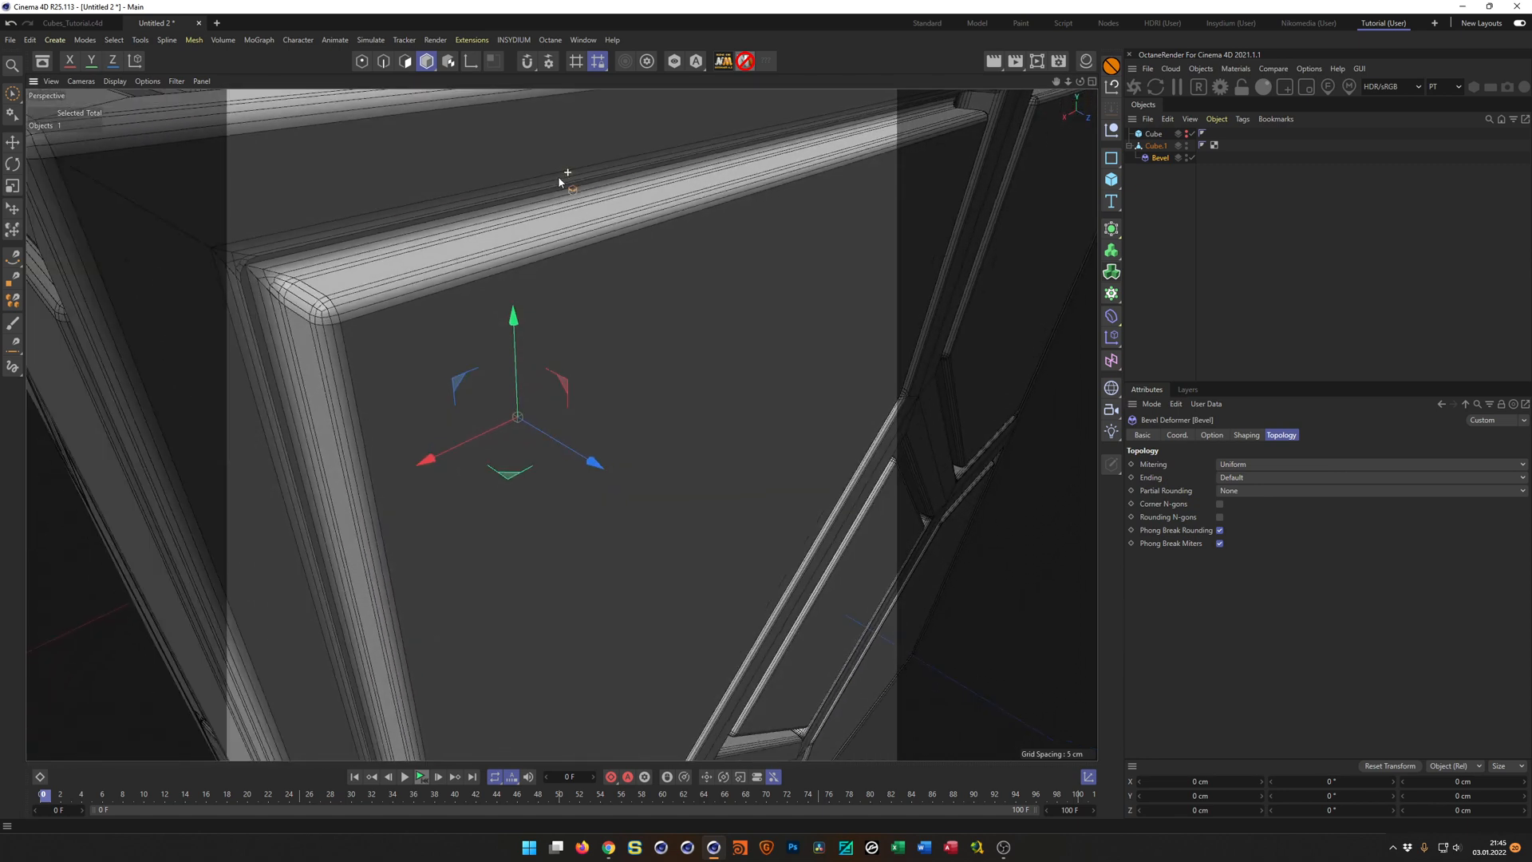
pyautogui.scroll(-8, 560, 178)
pyautogui.keyDown('alt'); pyautogui.moveTo(458, 256); pyautogui.dragTo(563, 297); pyautogui.keyUp('alt')
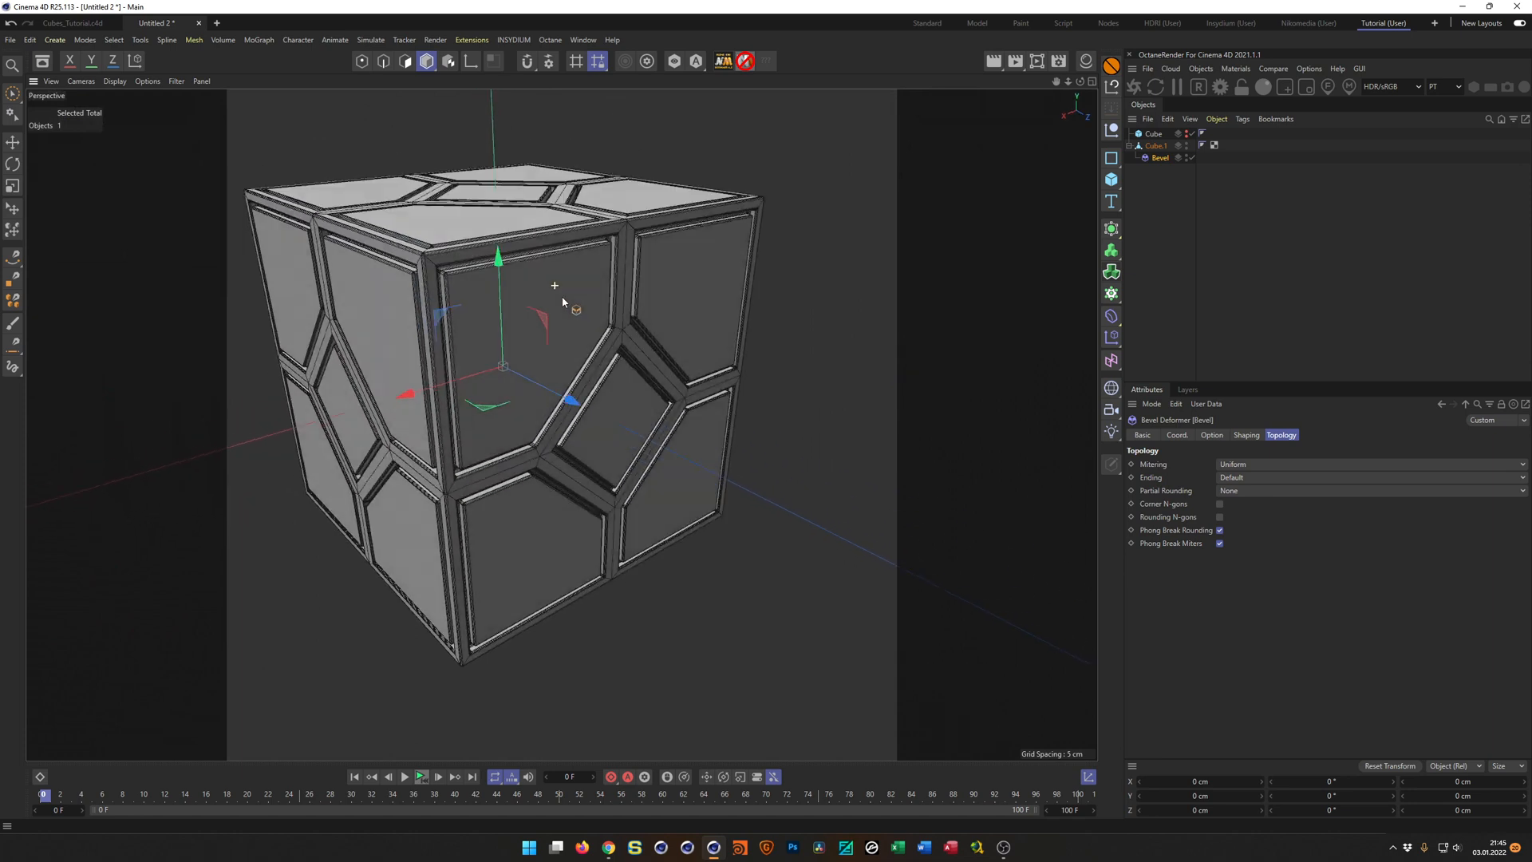
# Try baking the bevelled cube into a new mesh with Connect Objects and delete that copy.
pyautogui.click(1155, 146)
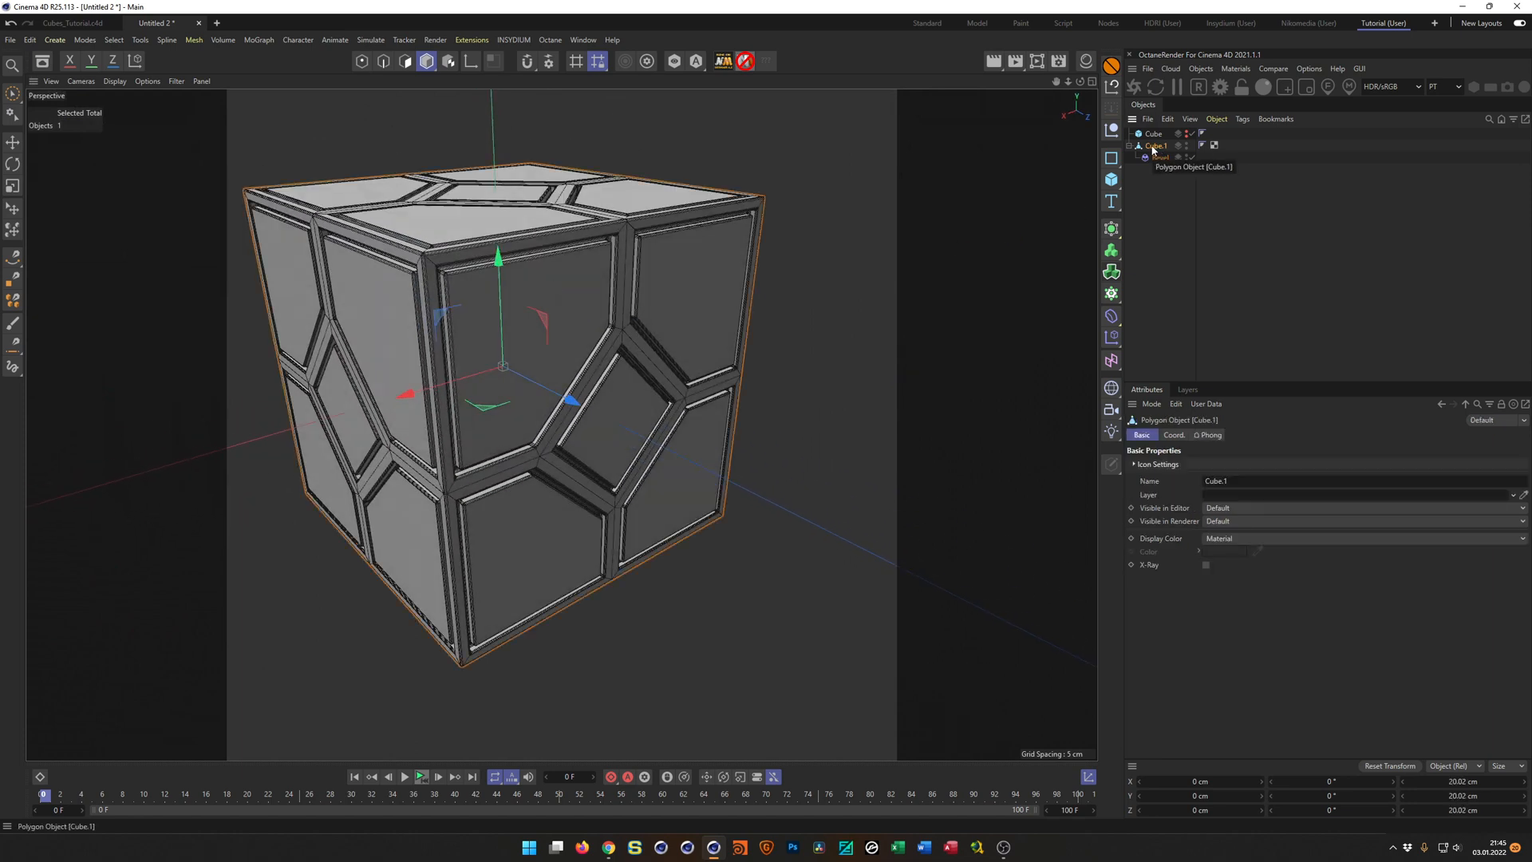
pyautogui.rightClick(1154, 148)
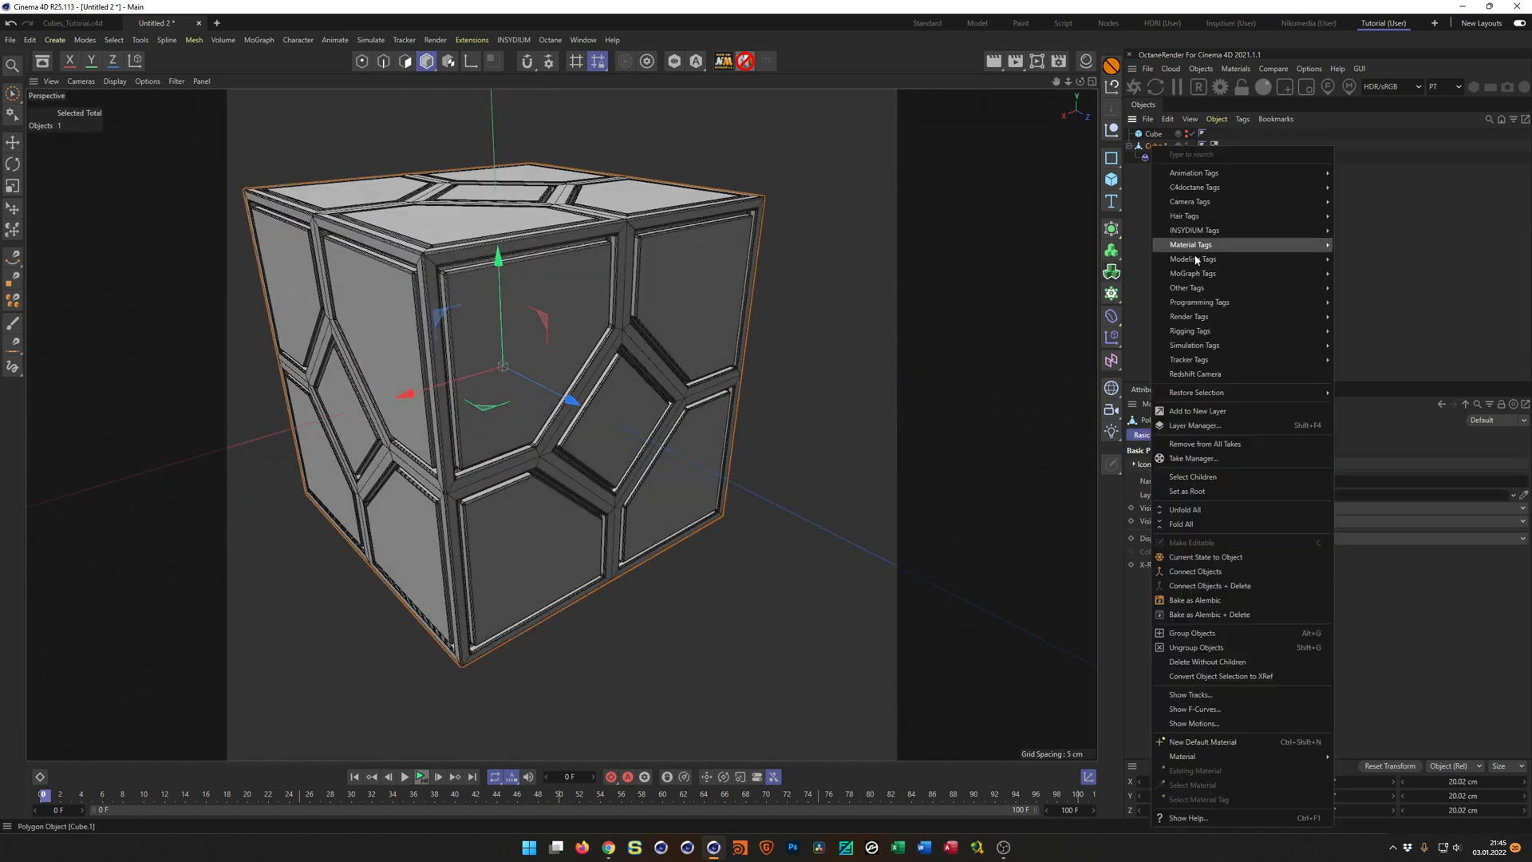
pyautogui.click(1203, 571)
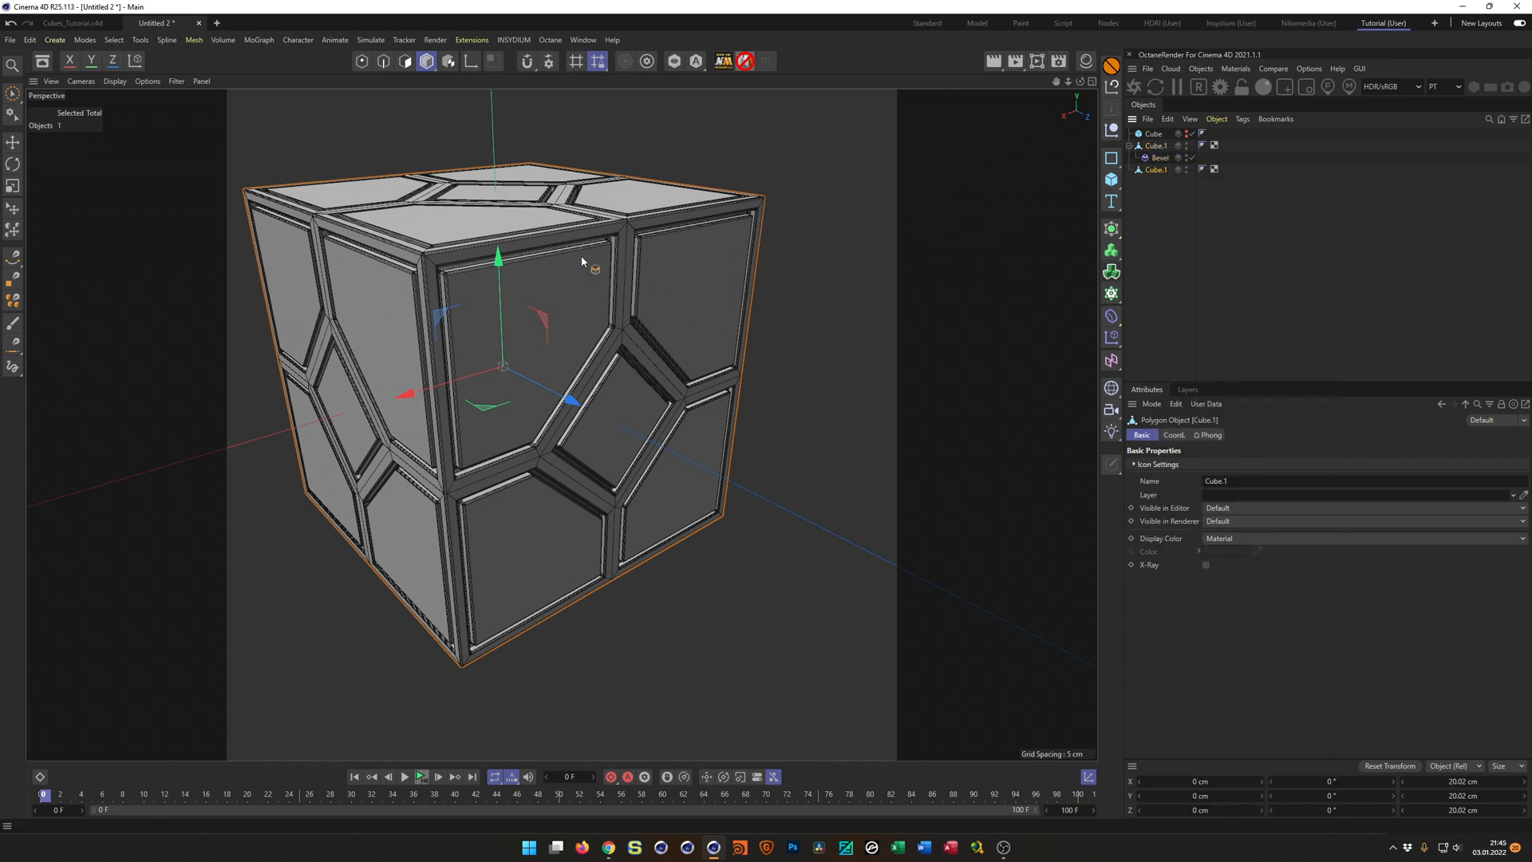
pyautogui.scroll(10, 582, 260)
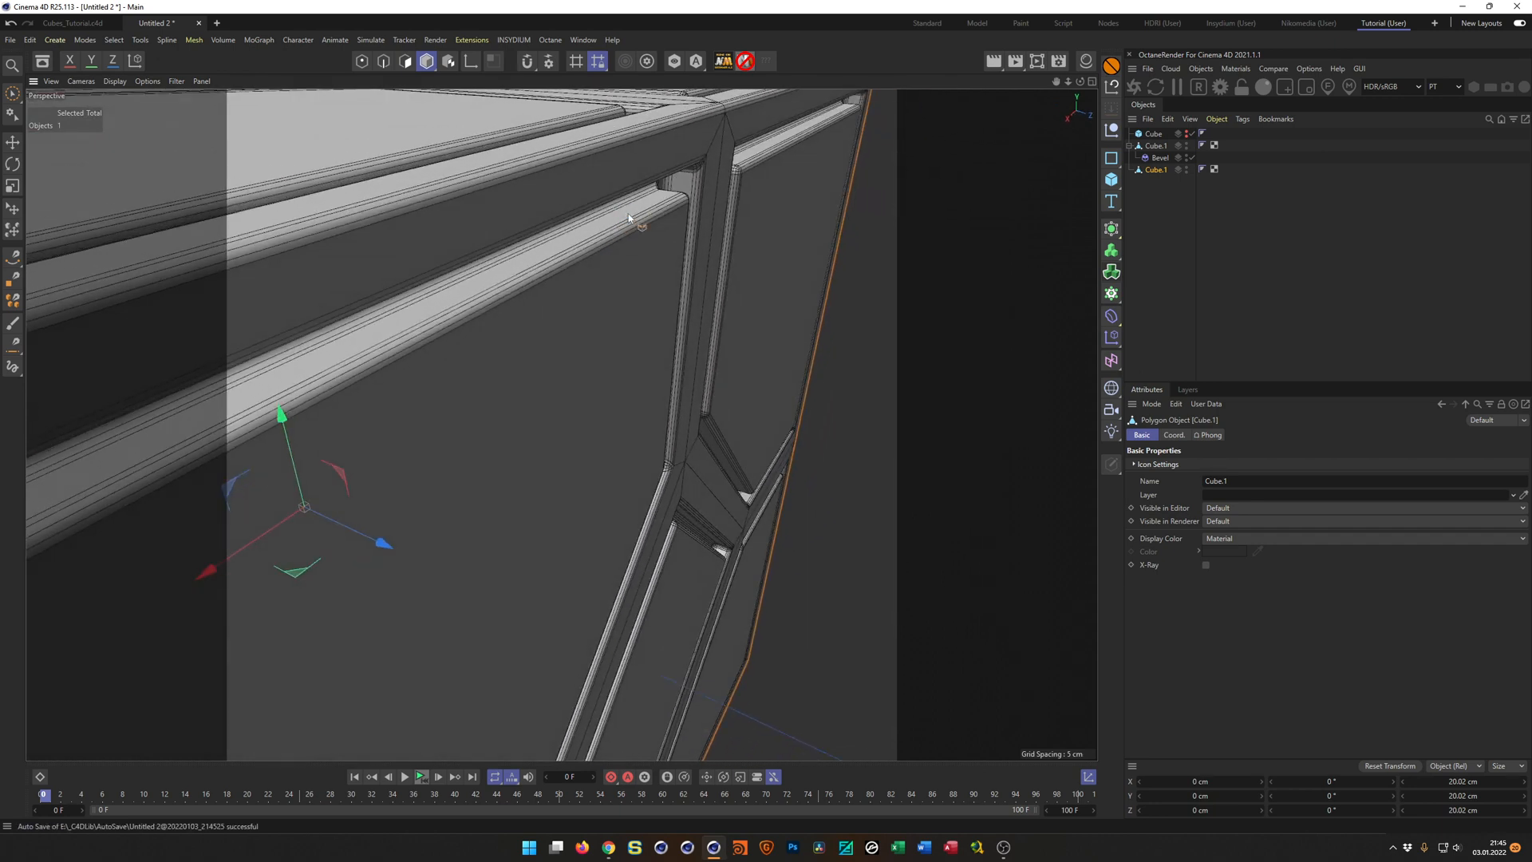
pyautogui.press('Delete')
pyautogui.click(1157, 159)
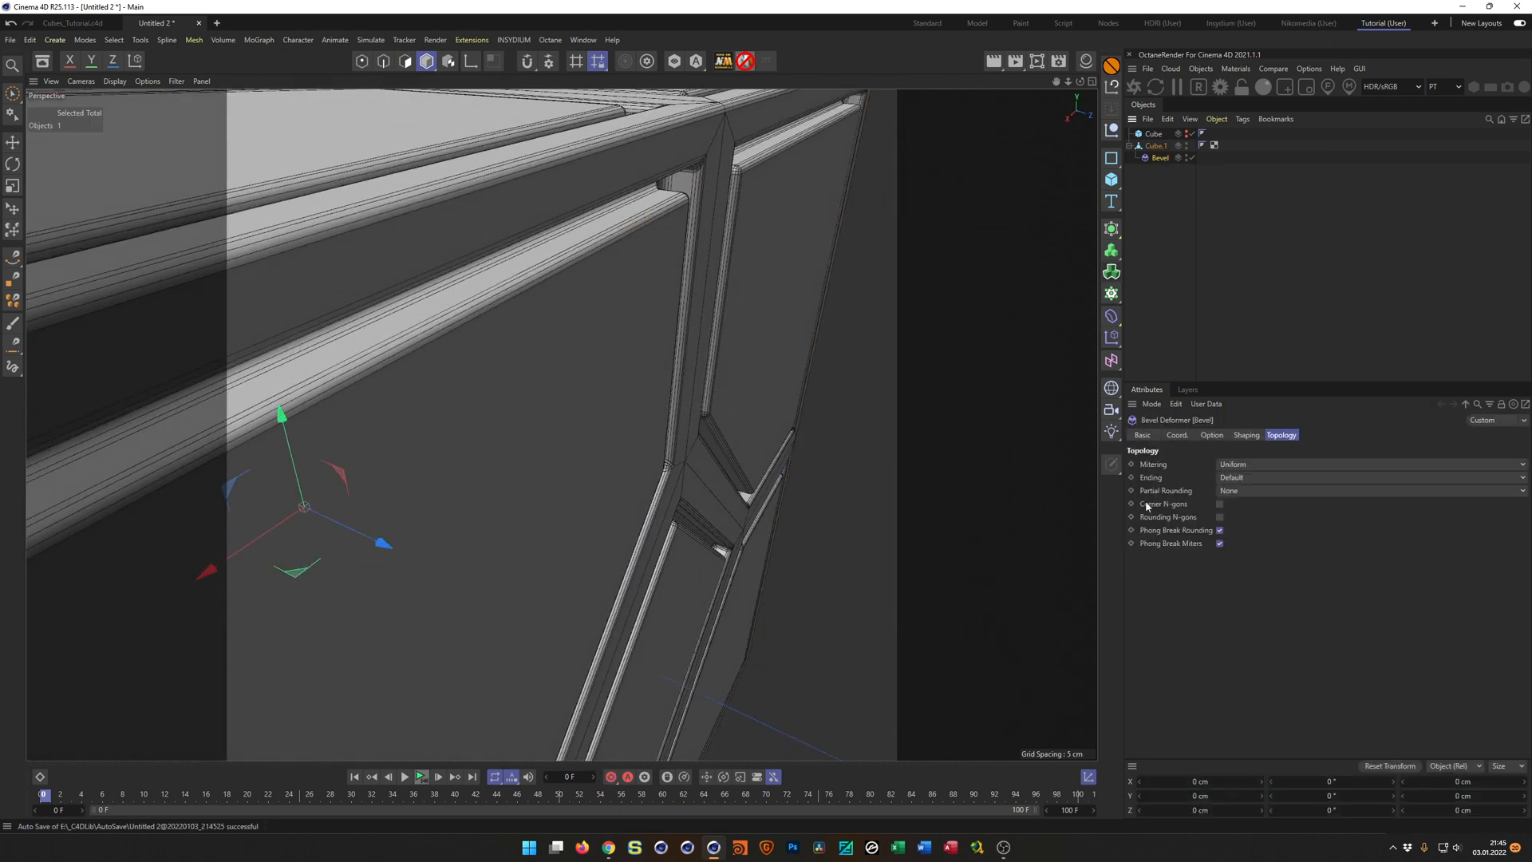
# Set the Bevel deformer's subdivision to 2.
pyautogui.click(1211, 435)
pyautogui.doubleClick(1221, 588)
pyautogui.write('2')
pyautogui.press('Return')
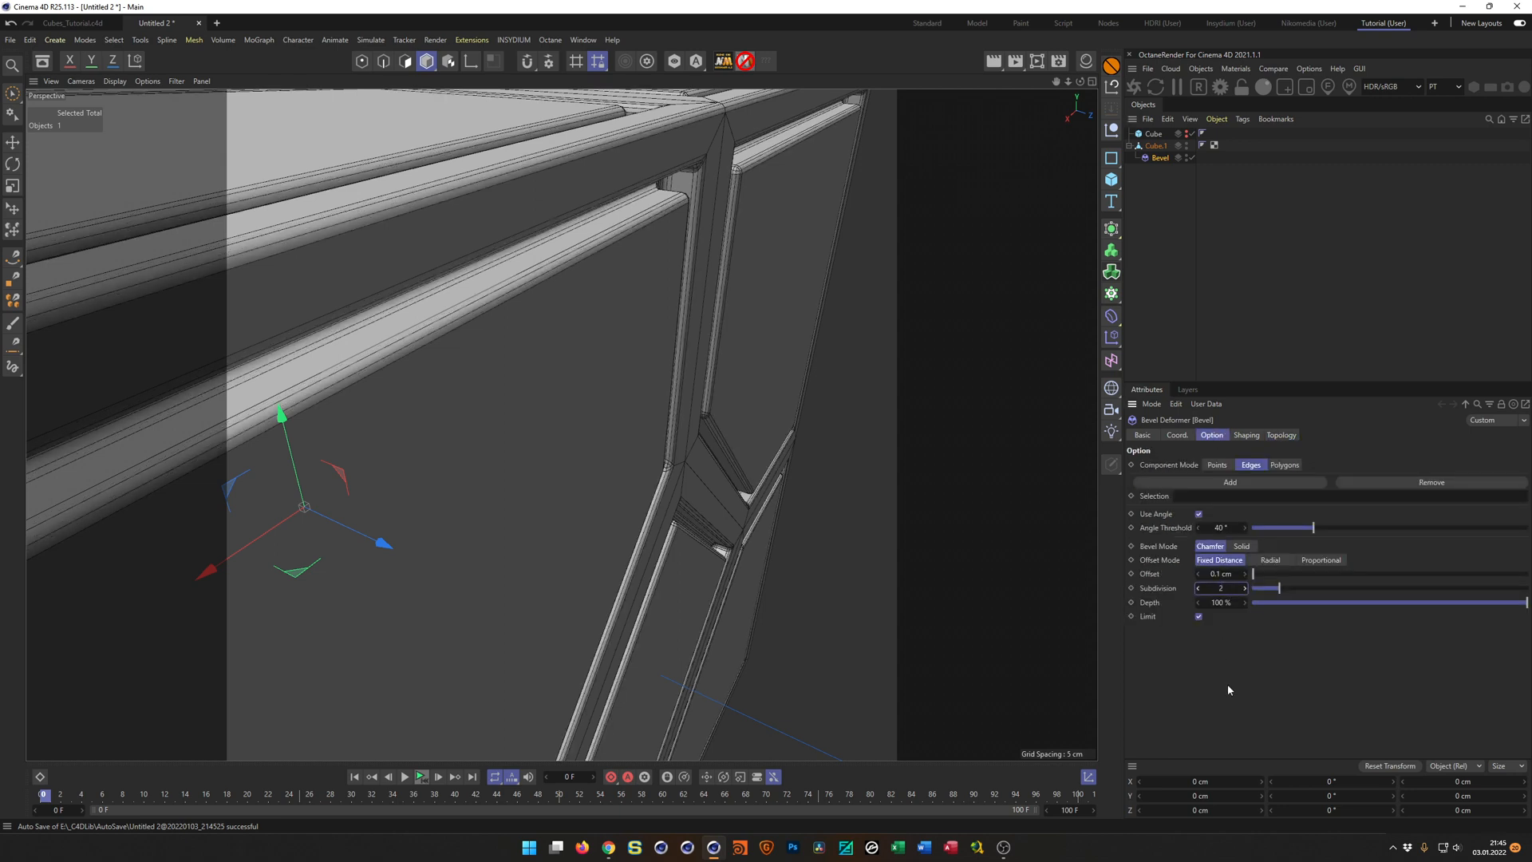
# Bake the bevelled cube into a new mesh with Current State to Object and select the baked copy.
pyautogui.click(1156, 148)
pyautogui.rightClick(1155, 149)
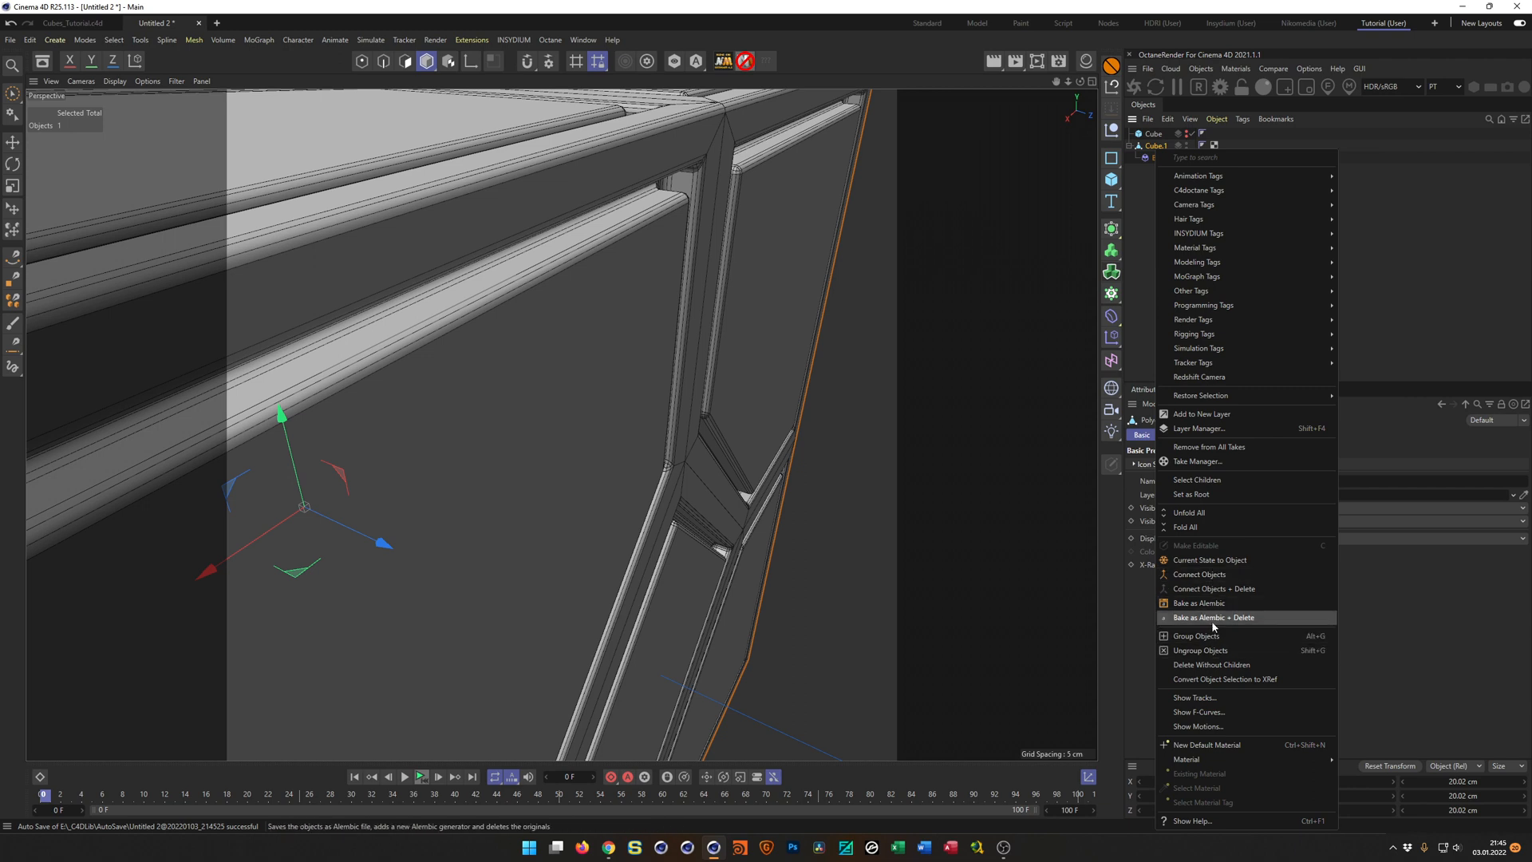
pyautogui.click(1214, 560)
pyautogui.click(1156, 171)
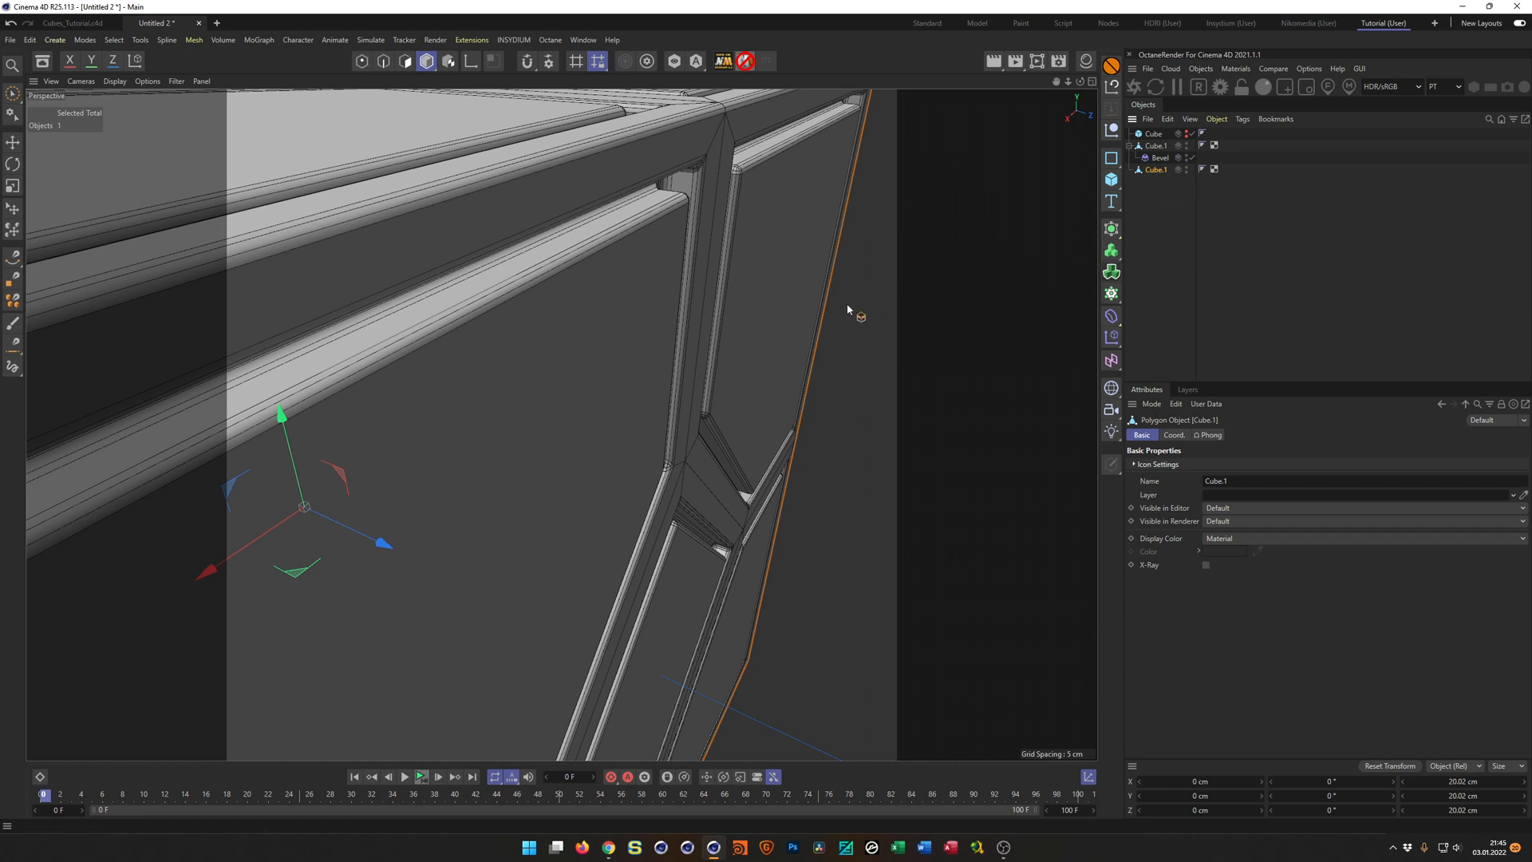
# Copy the baked cube into the Cubes_Tutorial.c4d project.
pyautogui.press('v')
pyautogui.click(838, 356)
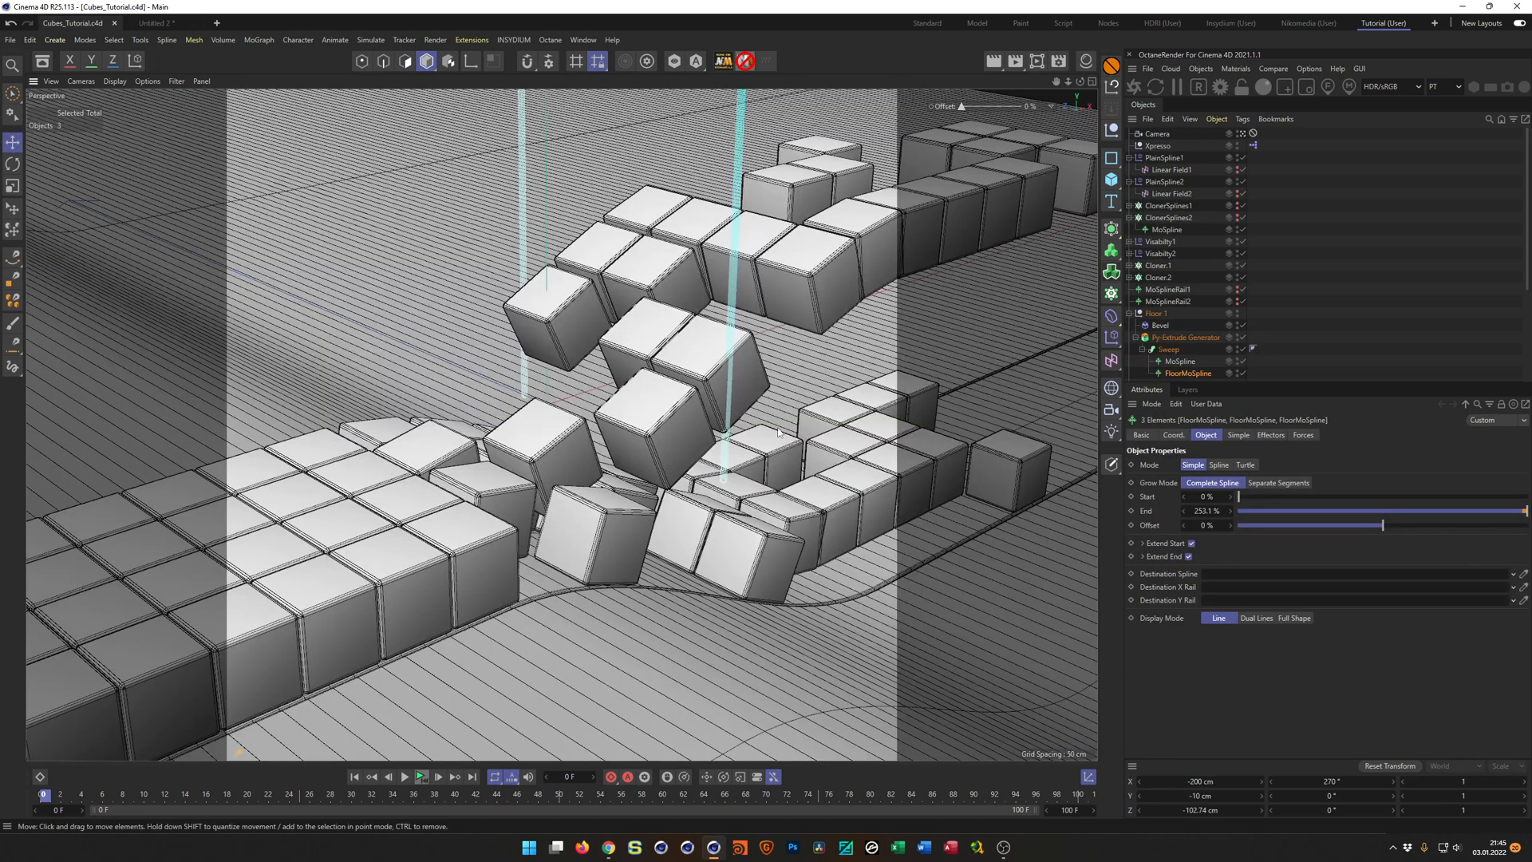
pyautogui.moveTo(1279, 397); pyautogui.dragTo(1270, 603)
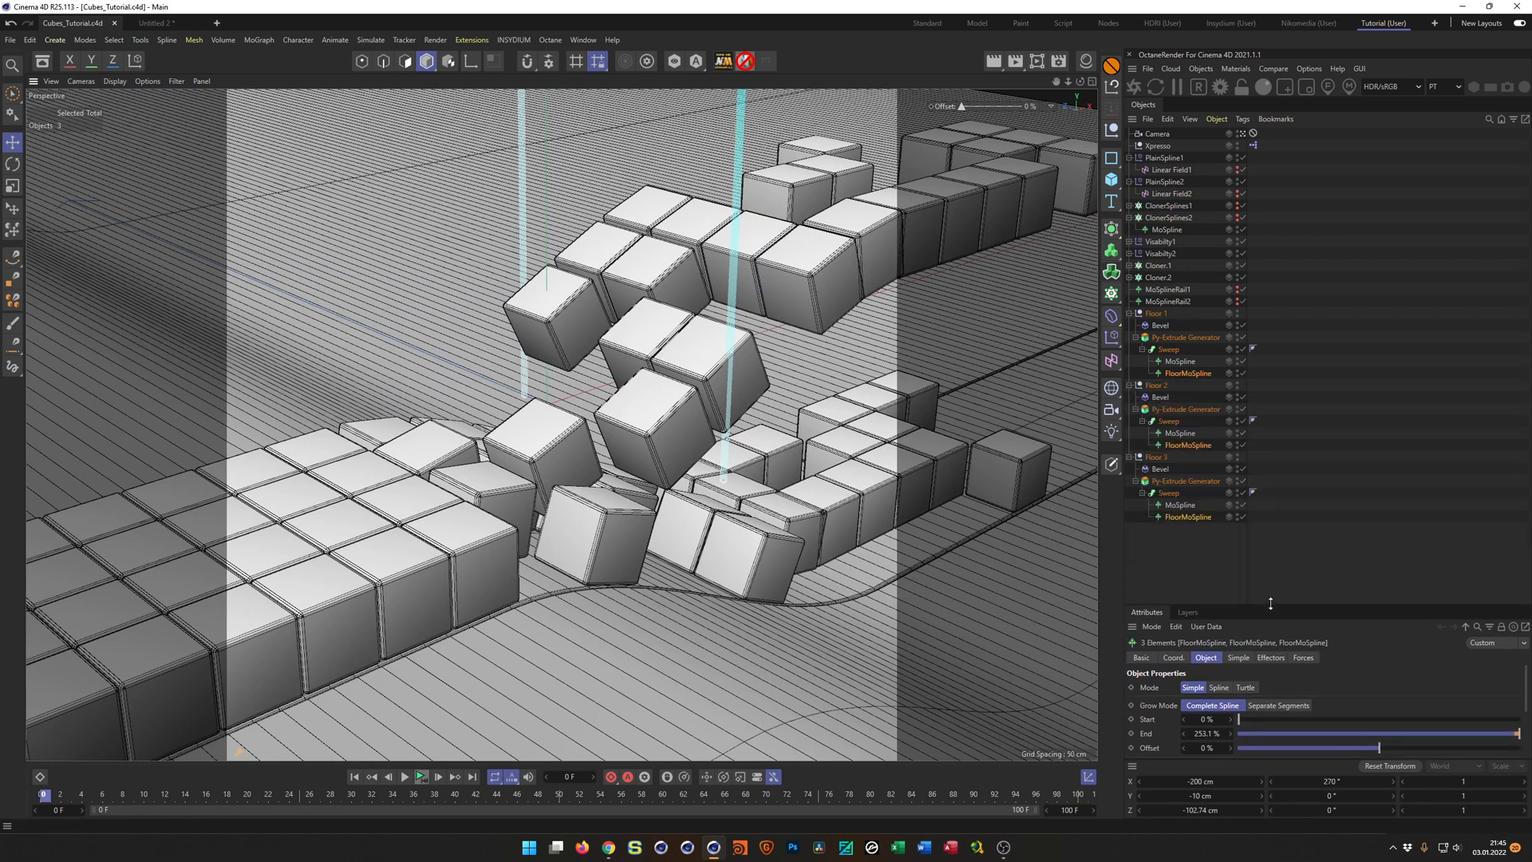
pyautogui.click(1176, 568)
pyautogui.hotkey('ctrl', 'v')
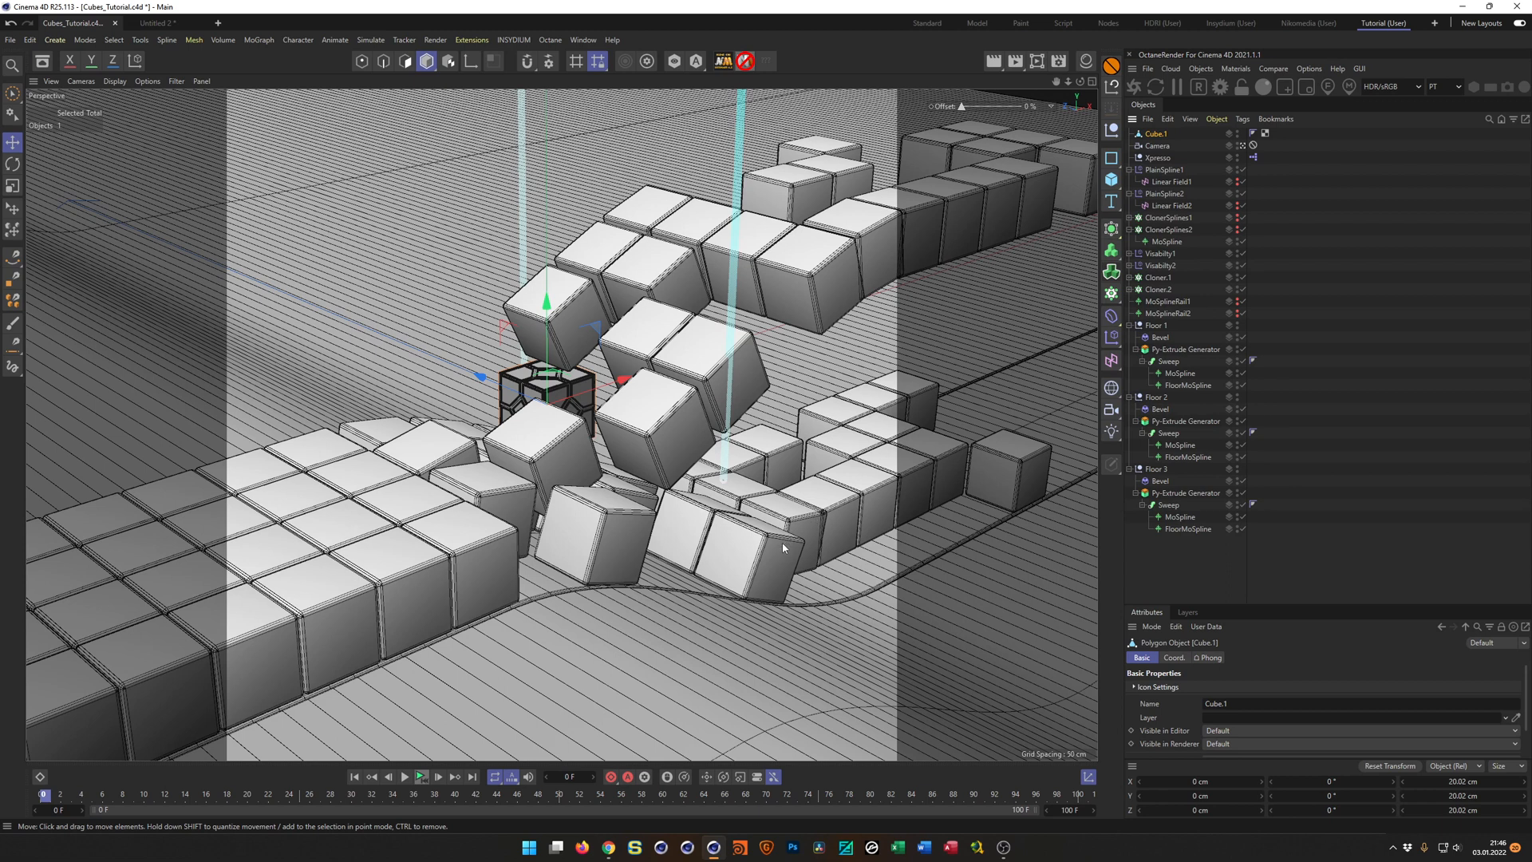
# Replace the plain cube in Cloner.2 with the pasted detailed cube, keeping the Geometry Axis deformer under the new cube.
pyautogui.click(1128, 397)
pyautogui.click(1129, 408)
pyautogui.click(1130, 326)
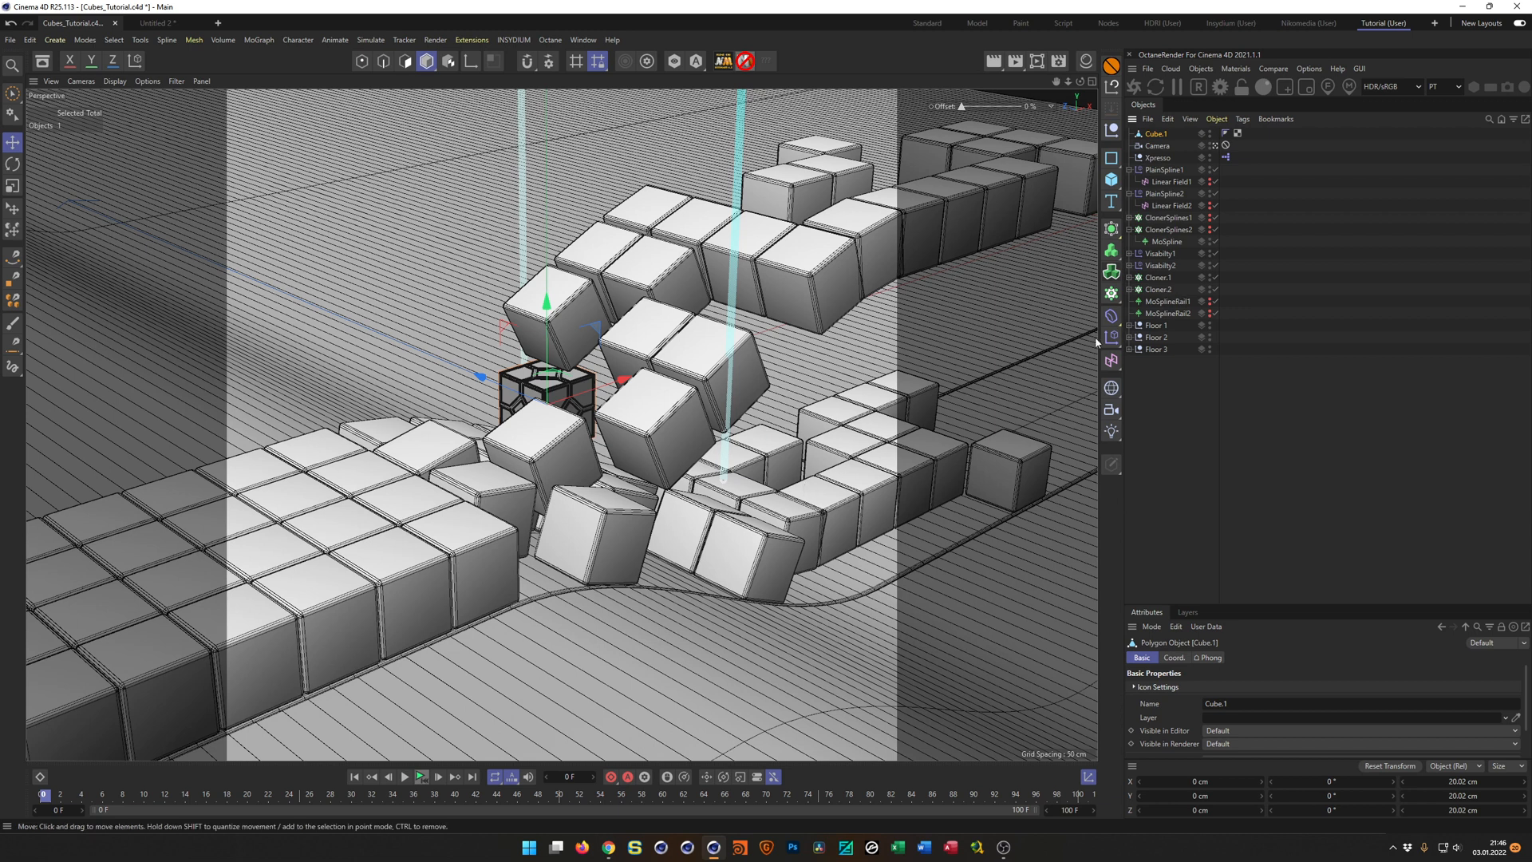
pyautogui.click(1128, 290)
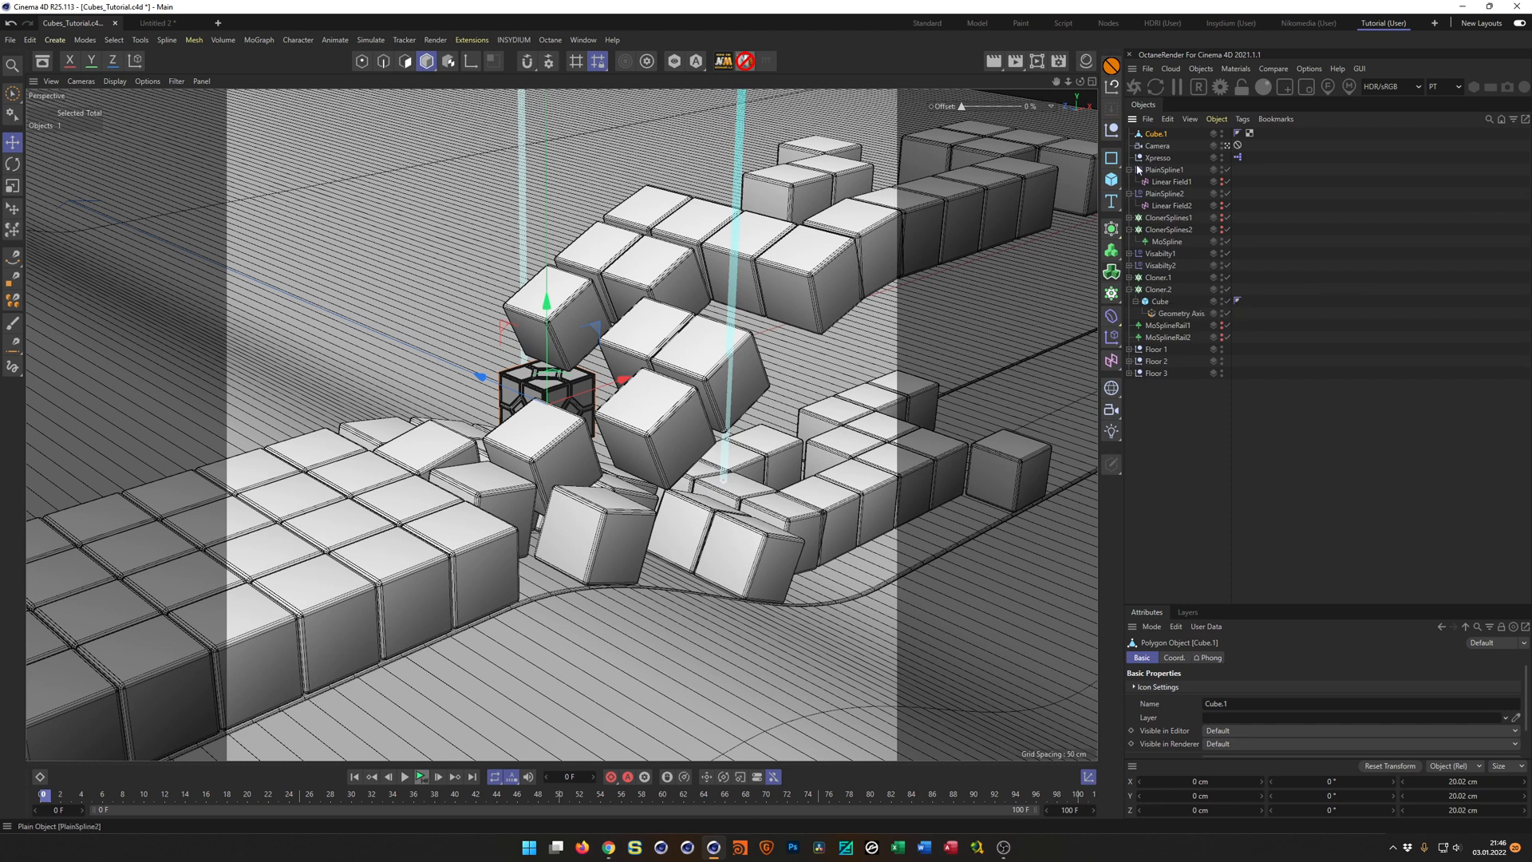
pyautogui.moveTo(1156, 134); pyautogui.dragTo(1165, 292)
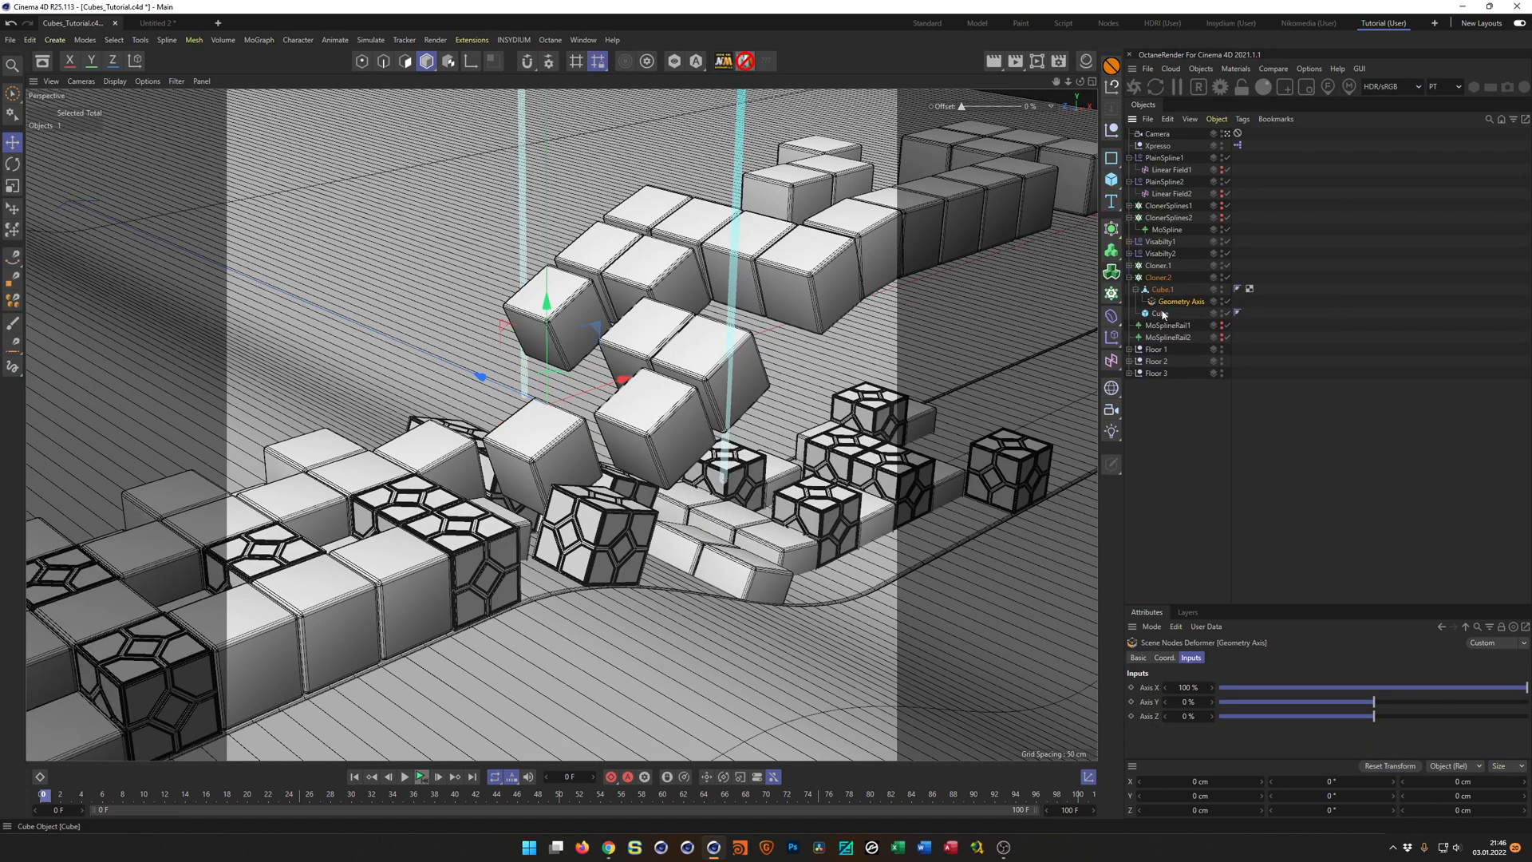
pyautogui.click(1160, 313)
pyautogui.press('Delete')
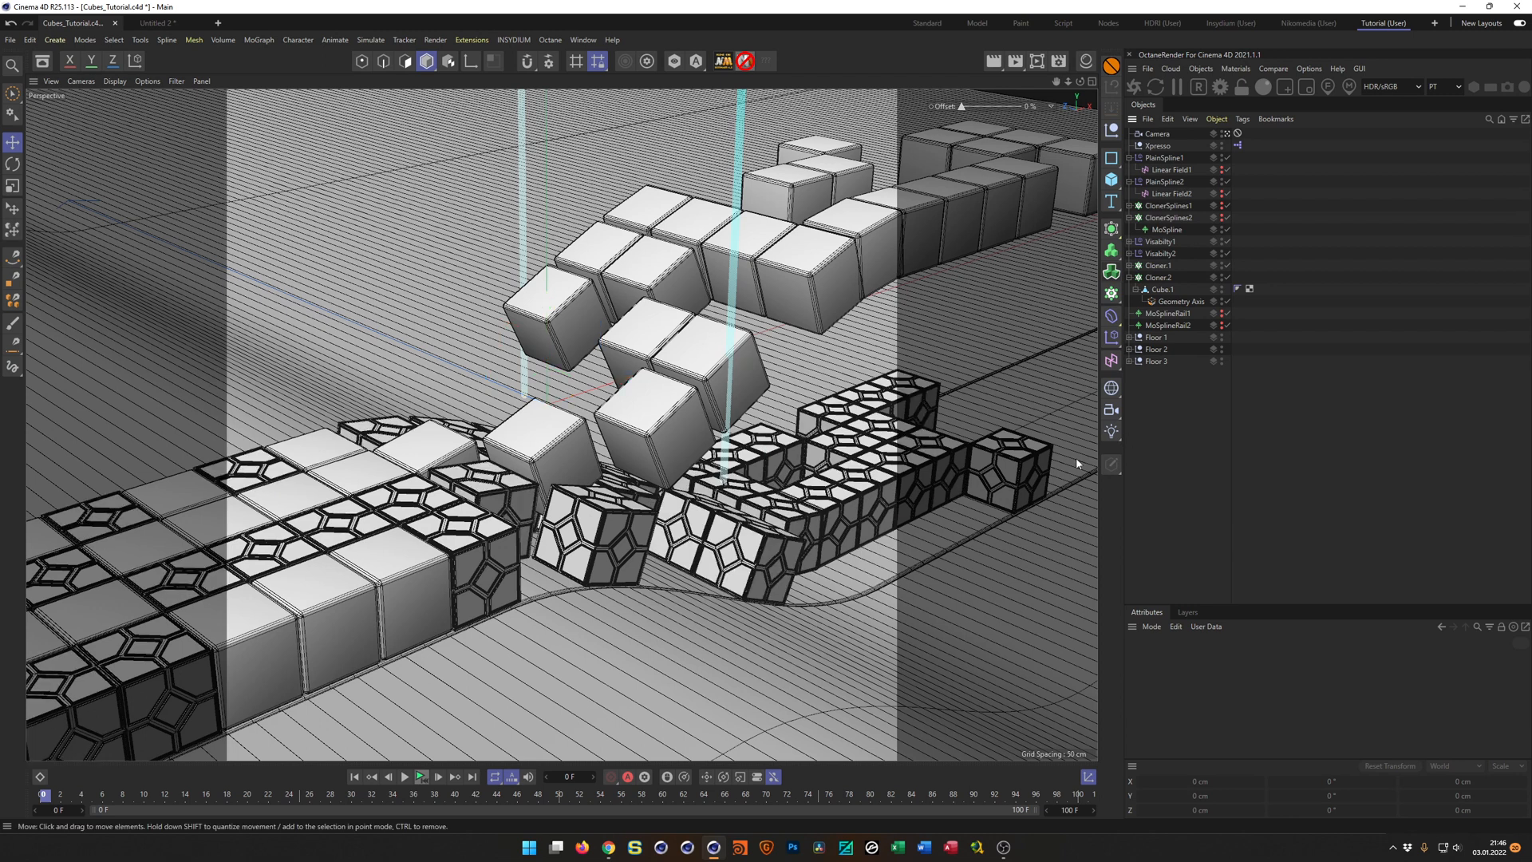
# Save the project and display the viewport with Gouraud shading without lines.
pyautogui.hotkey('ctrl', 's')
pyautogui.press('n')
pyautogui.press('a')
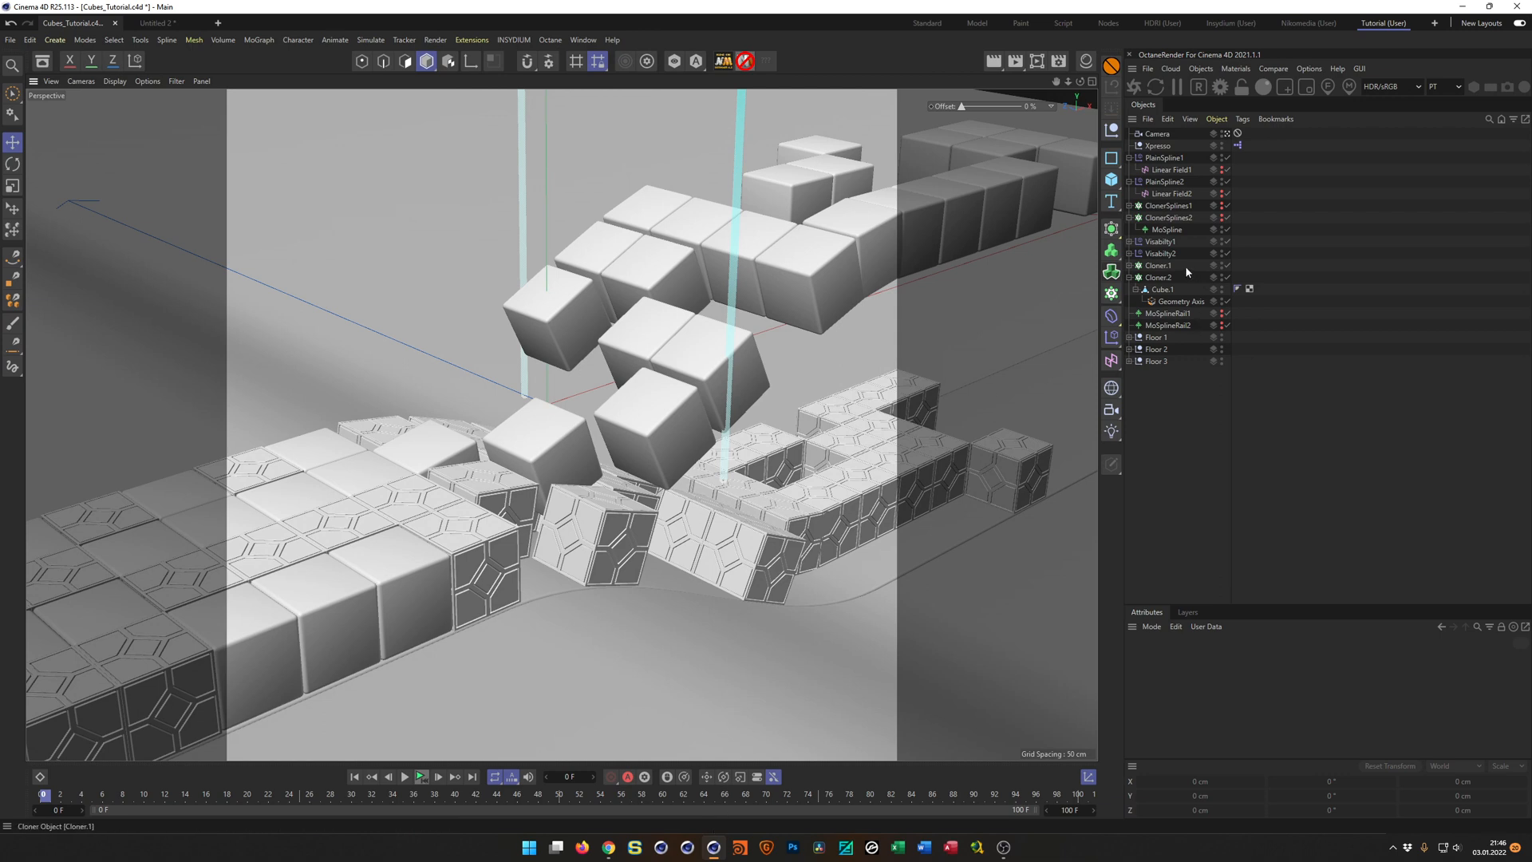
# Return to the Untitled 2 project and delete both detailed cubes with the Bevel deformer, keeping the original parametric cube.
pyautogui.press('v')
pyautogui.click(990, 341)
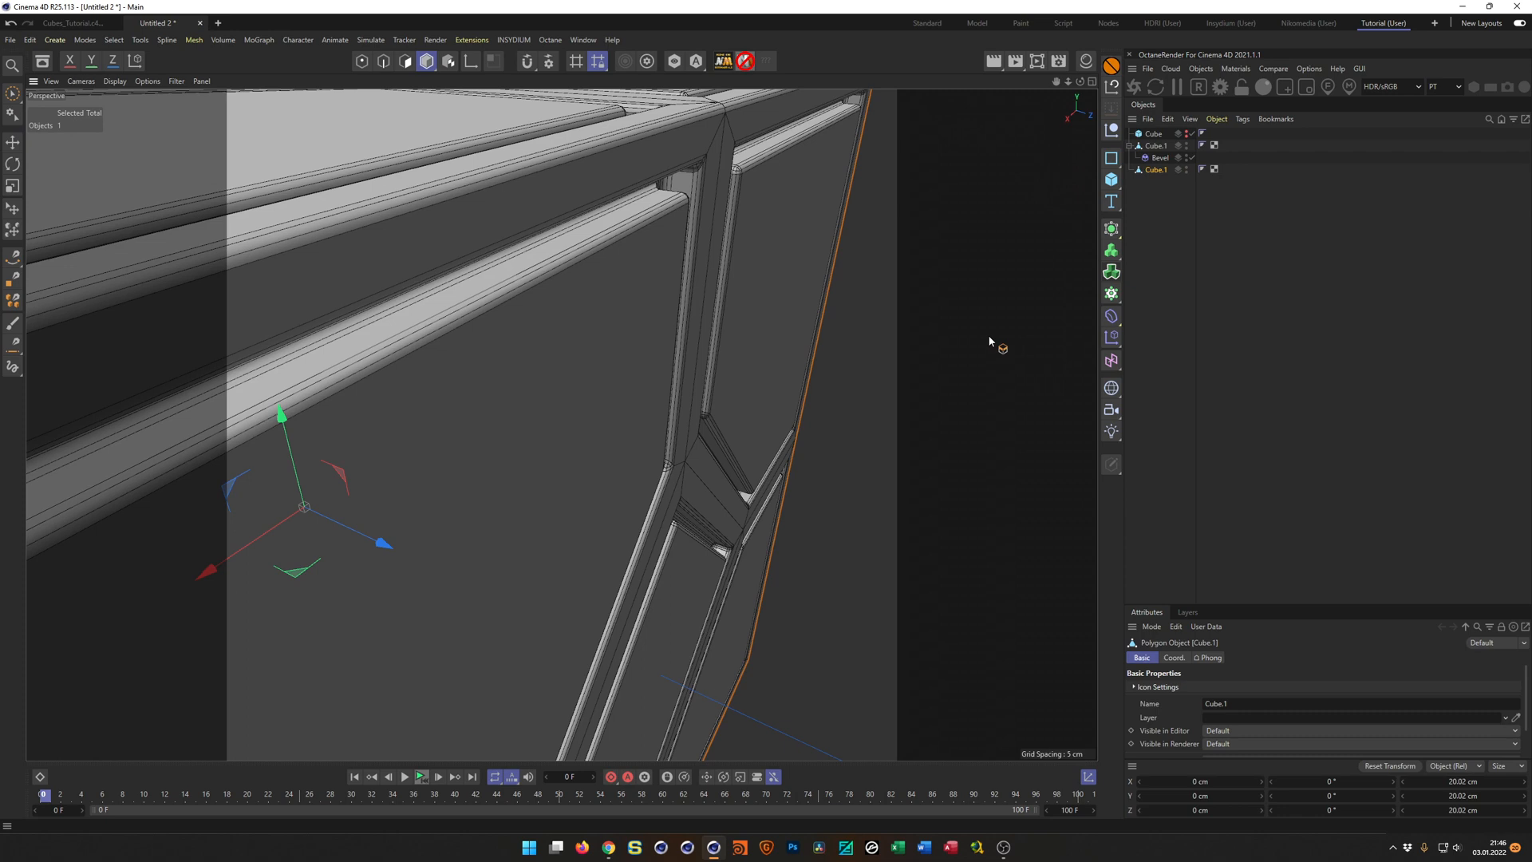
pyautogui.scroll(-6, 640, 356)
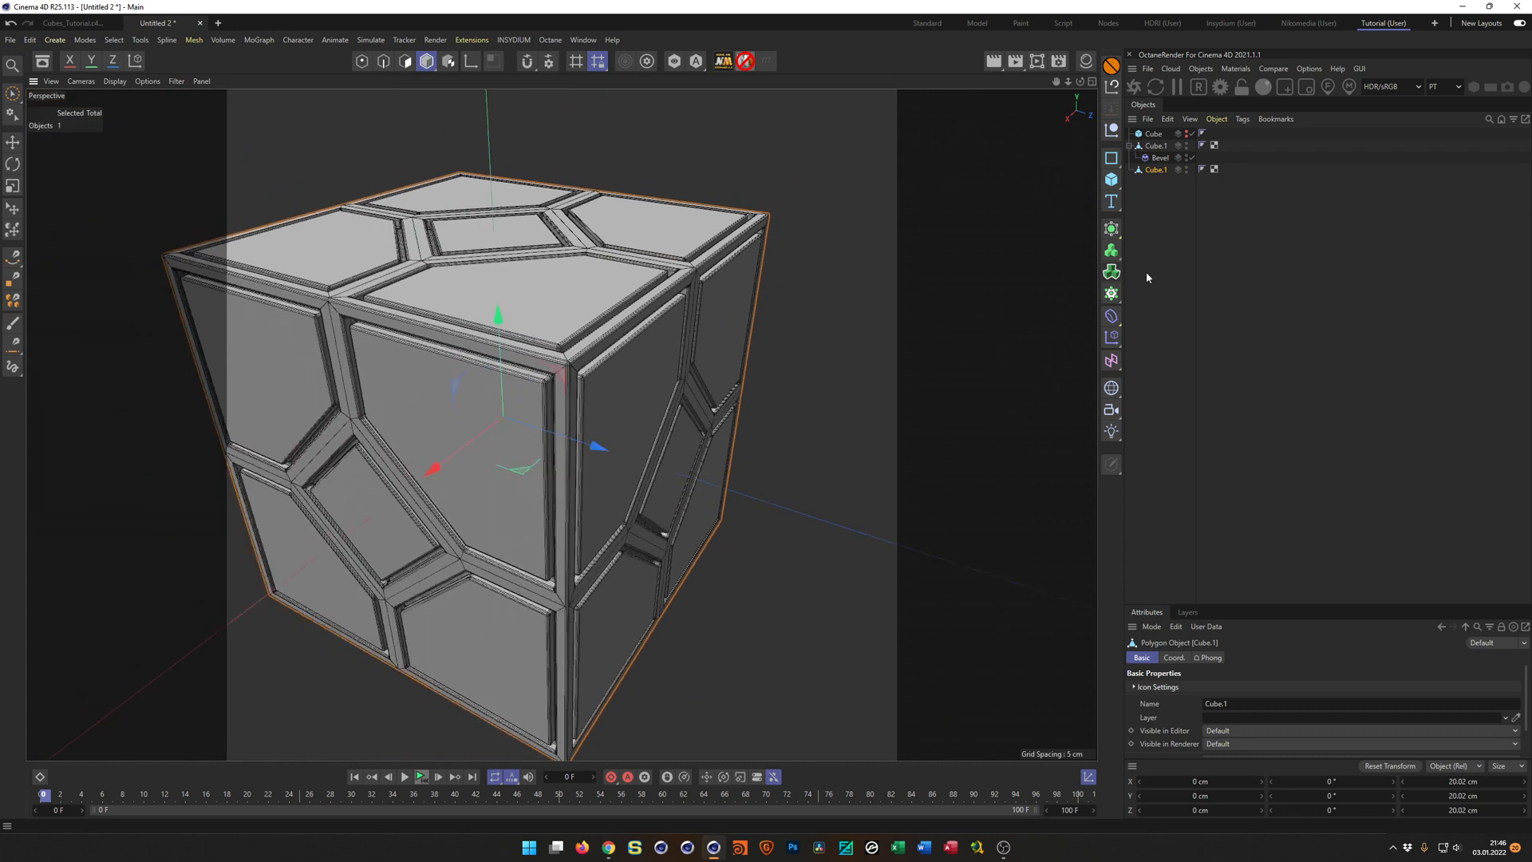
pyautogui.moveTo(1156, 192); pyautogui.dragTo(1139, 146)
pyautogui.press('Delete')
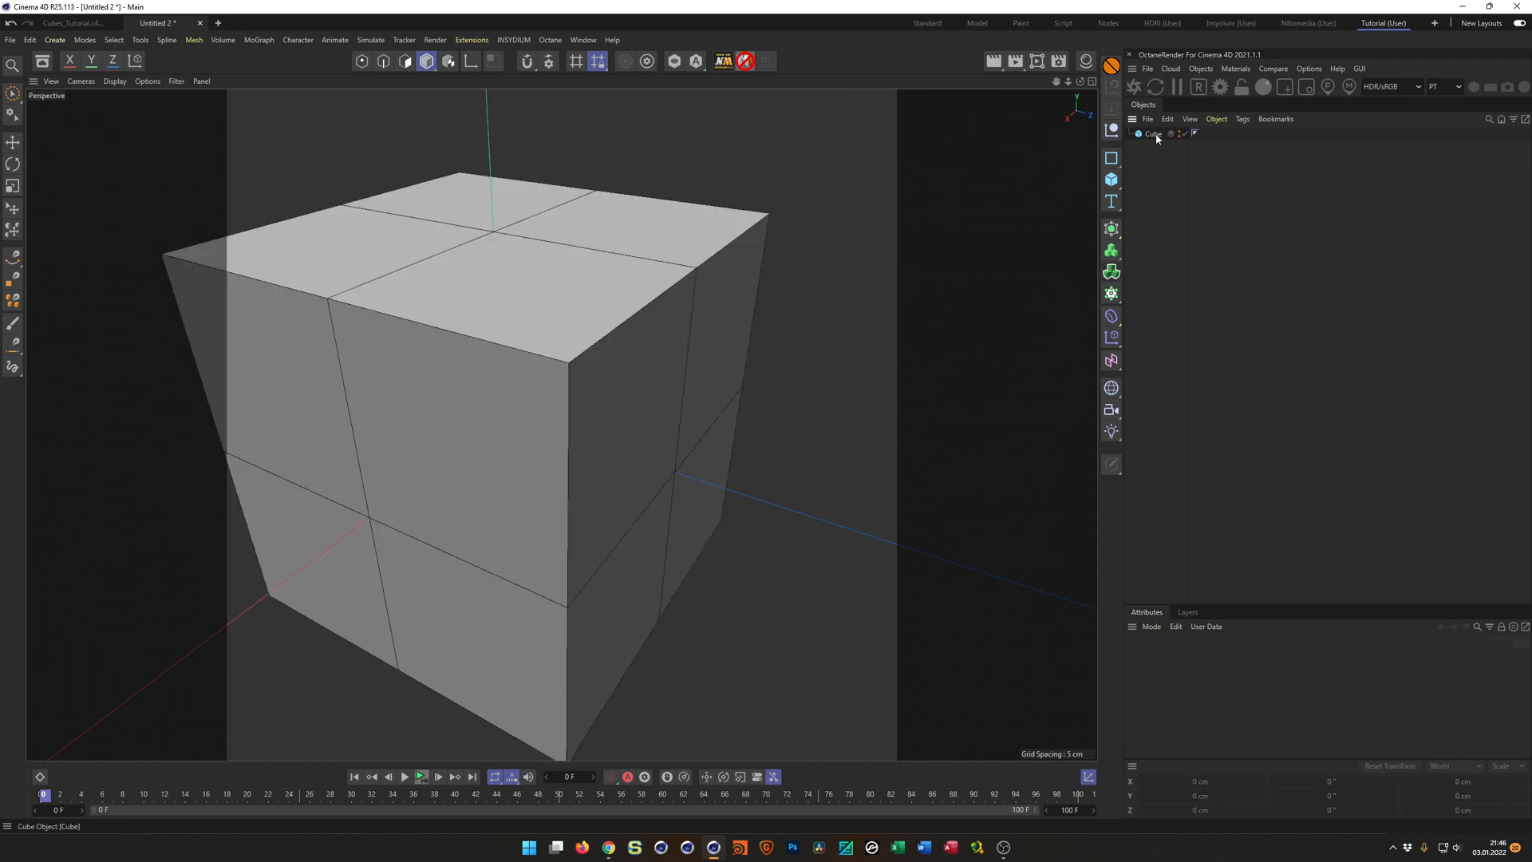
# Set the parametric cube's X, Y and Z segments to 1.
pyautogui.click(1147, 133)
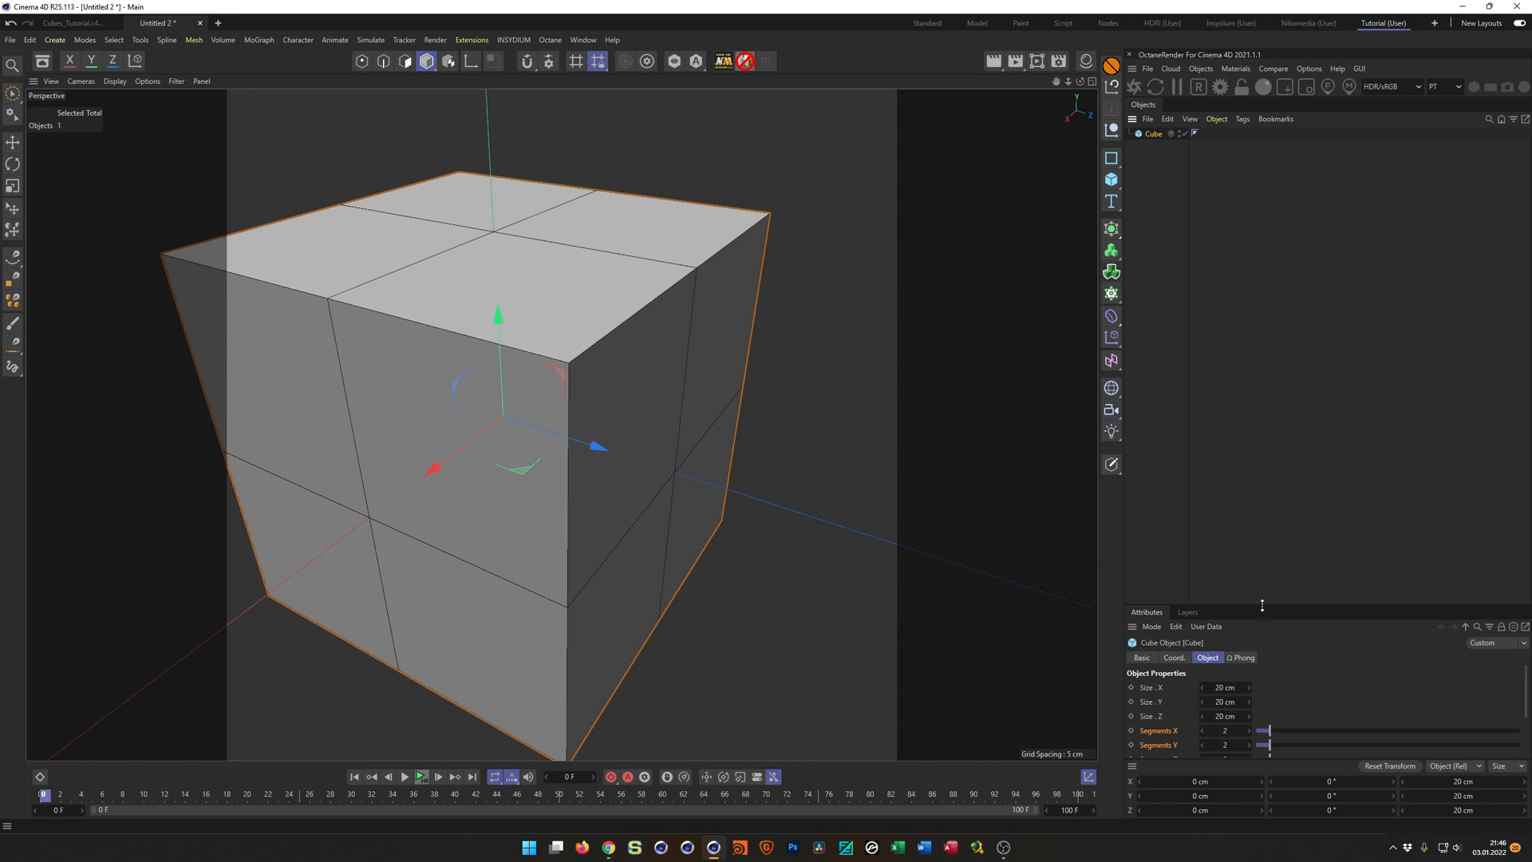
pyautogui.moveTo(1263, 605); pyautogui.dragTo(1271, 506)
pyautogui.click(1228, 629)
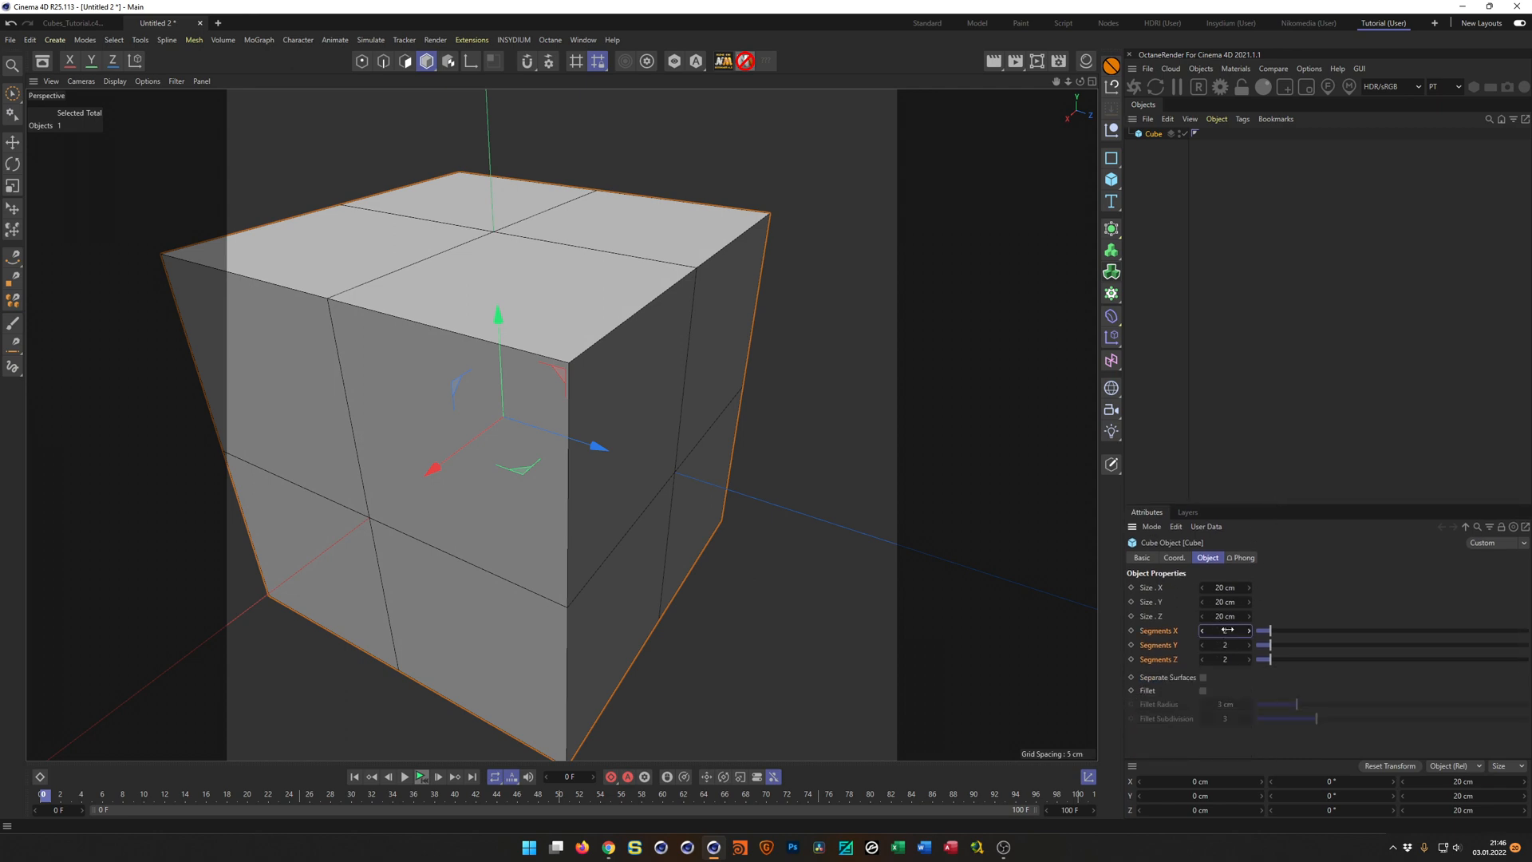
pyautogui.write('1')
pyautogui.press('Return')
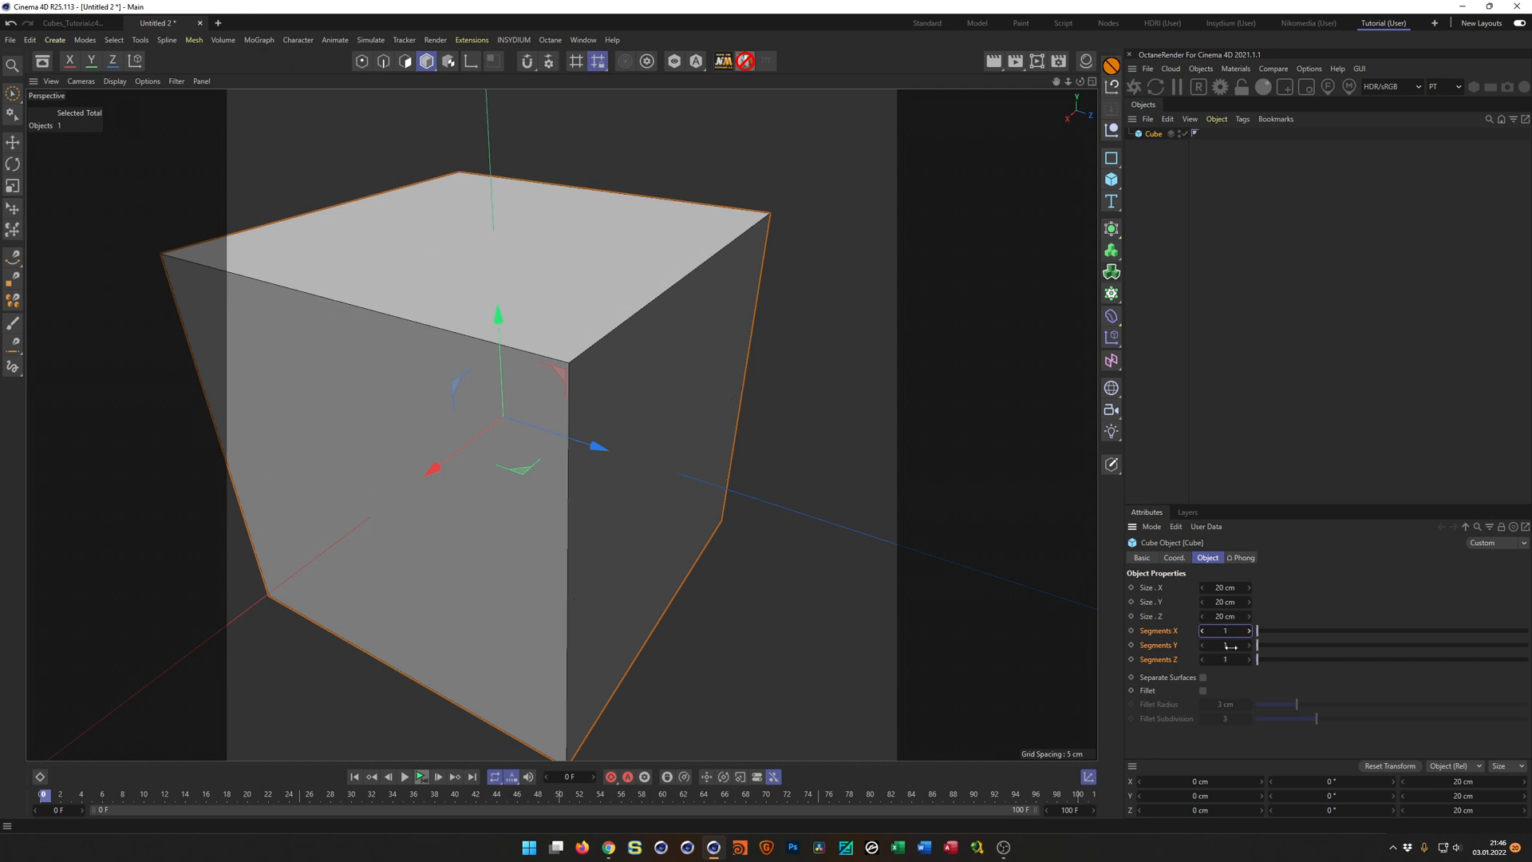
# Duplicate the cube, make the copy editable and disable the original parametric cube.
pyautogui.click(1149, 134)
pyautogui.keyDown('ctrl'); pyautogui.moveTo(1152, 136); pyautogui.dragTo(1156, 167); pyautogui.keyUp('ctrl')
pyautogui.press('c')
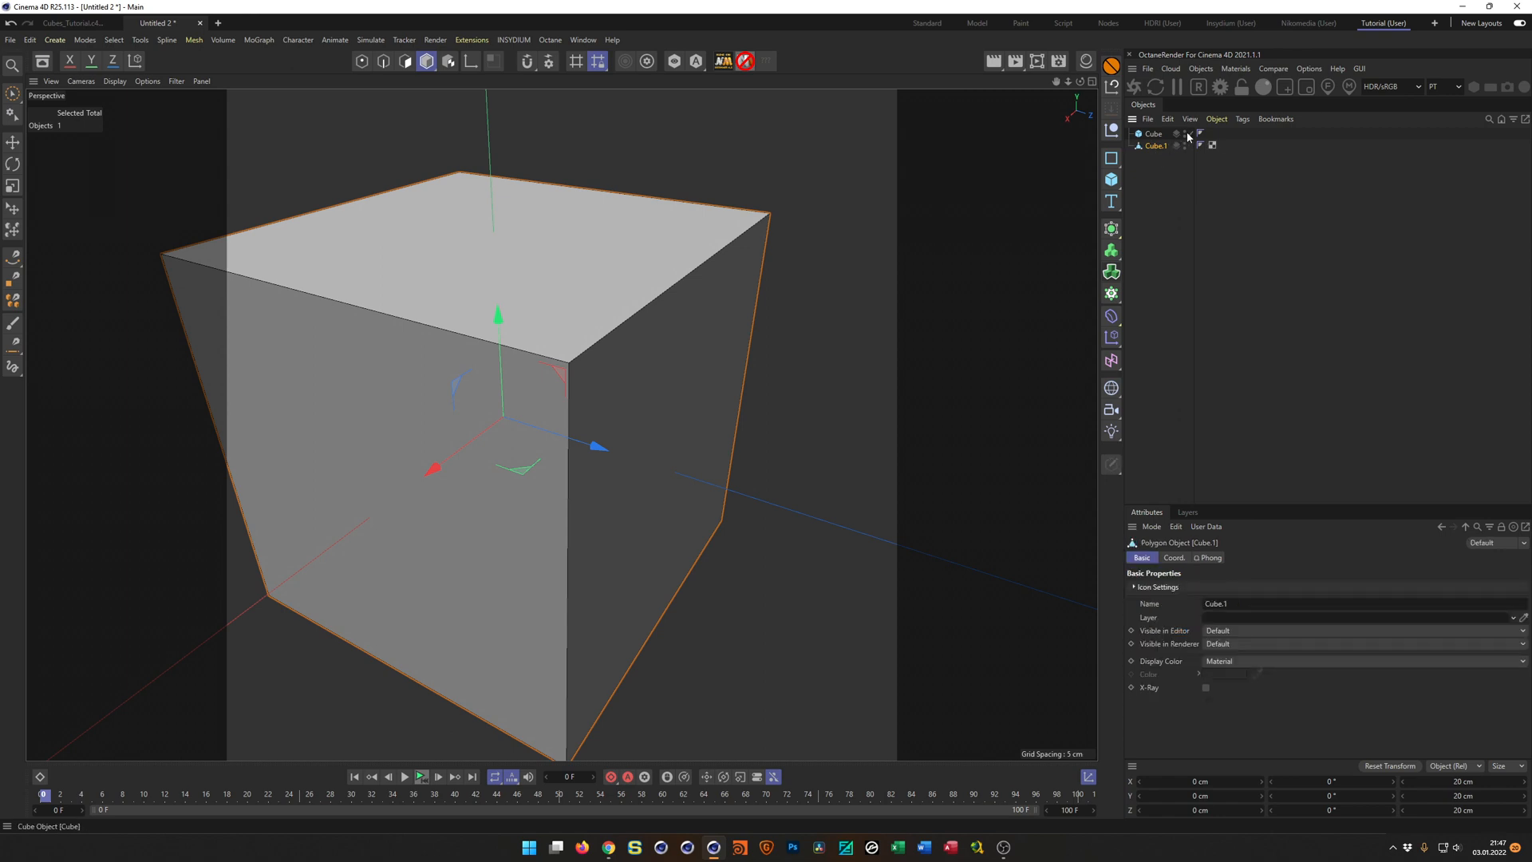
pyautogui.keyDown('alt'); pyautogui.click(1186, 135); pyautogui.keyUp('alt')
pyautogui.scroll(-4, 565, 406)
pyautogui.keyDown('alt'); pyautogui.moveTo(515, 418); pyautogui.dragTo(504, 433); pyautogui.keyUp('alt')
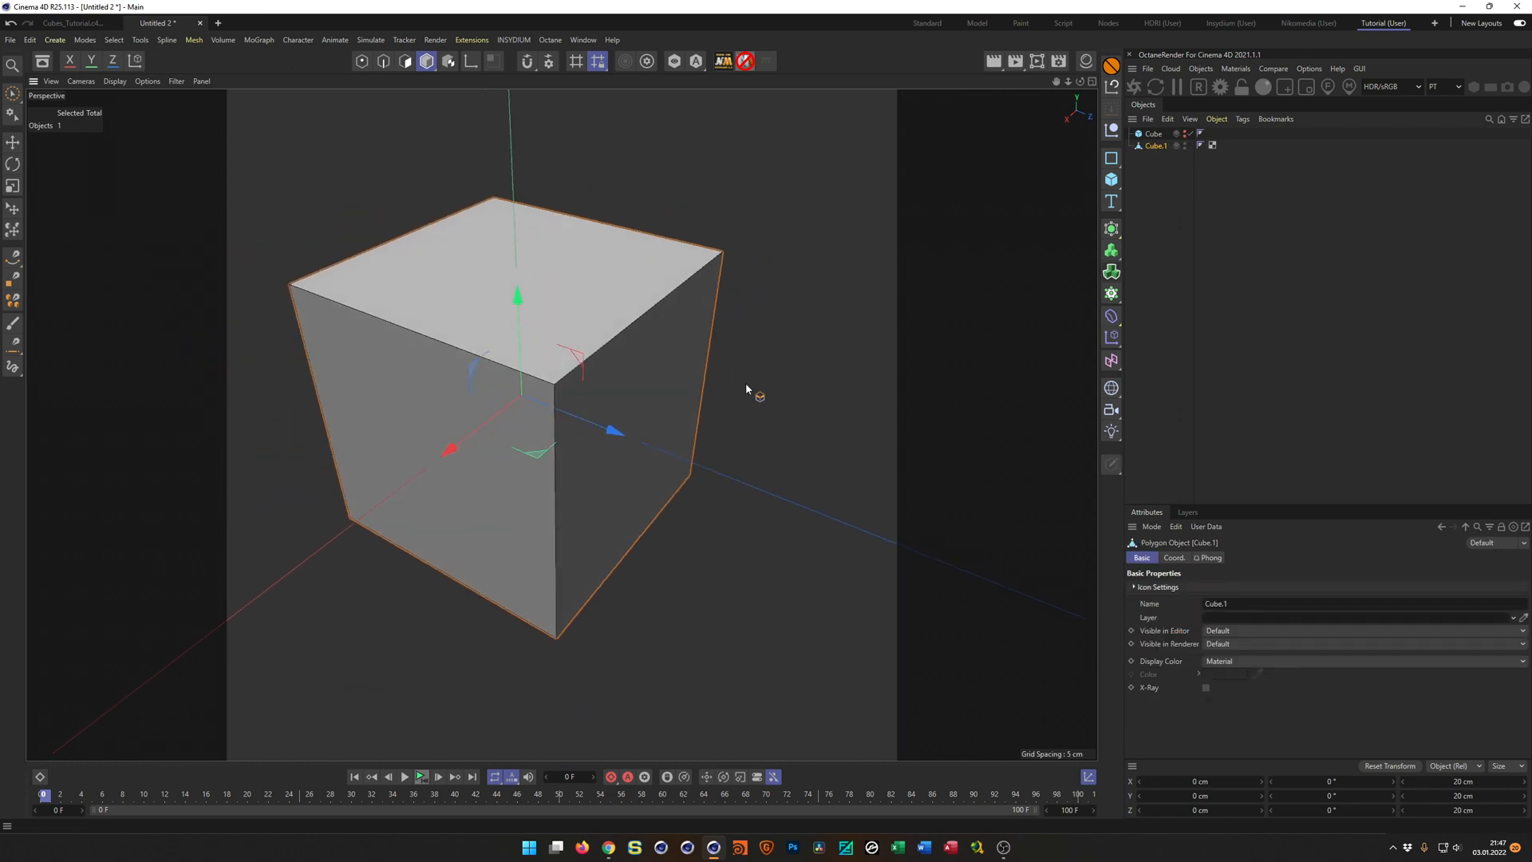
# Rename the editable cube copy as Cube.2.
pyautogui.doubleClick(1156, 146)
pyautogui.write('Cube.2')
pyautogui.press('Return')
pyautogui.keyDown('alt'); pyautogui.moveTo(582, 285); pyautogui.dragTo(621, 306, button='middle'); pyautogui.keyUp('alt')
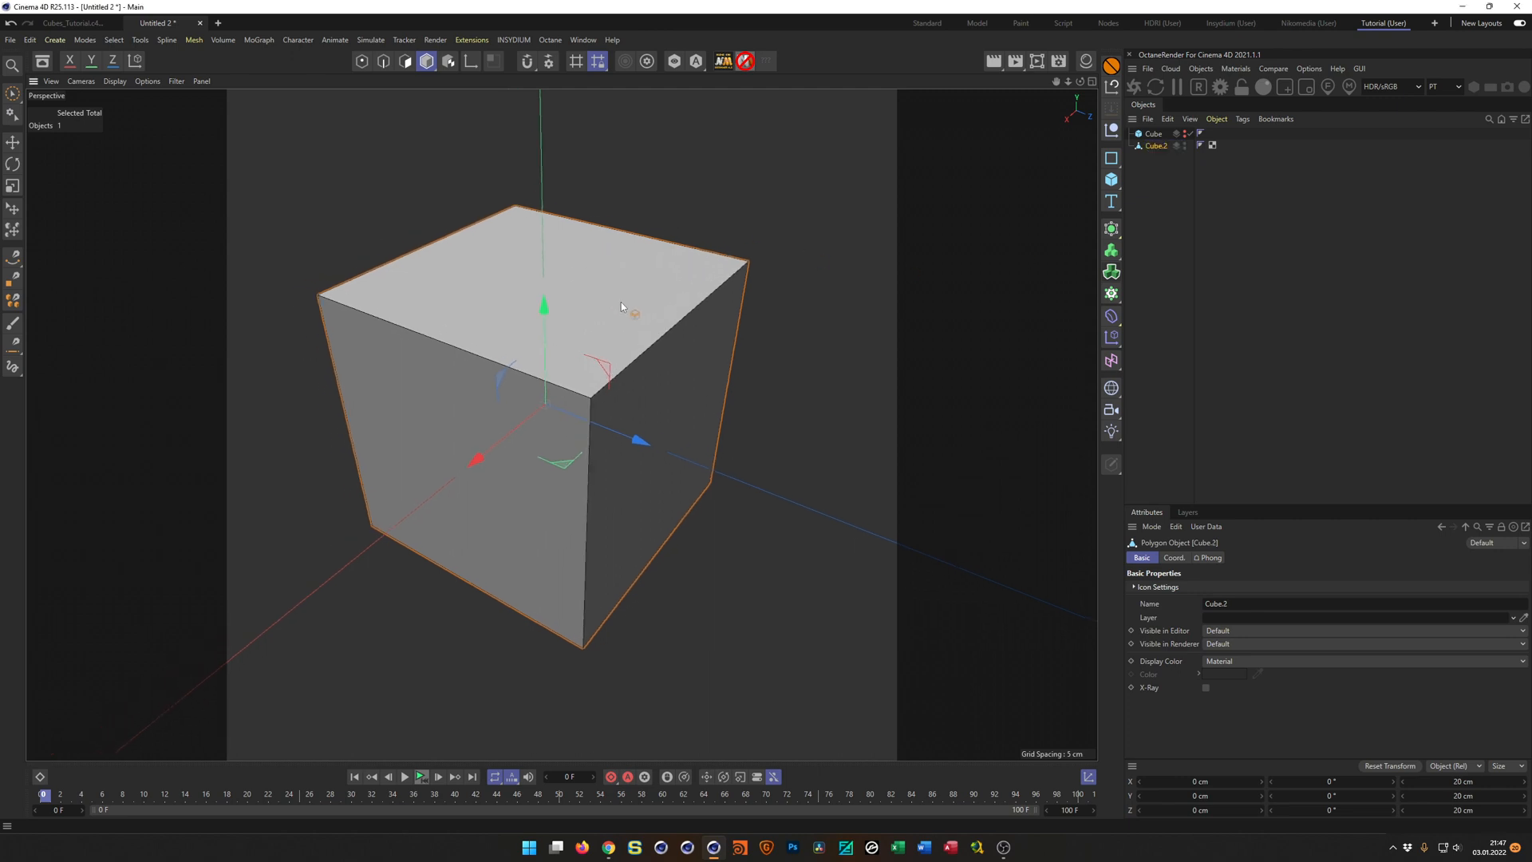
# Inset all polygons of Cube.2 with an offset of 6 cm.
pyautogui.press('Return')
pyautogui.hotkey('ctrl', 'a')
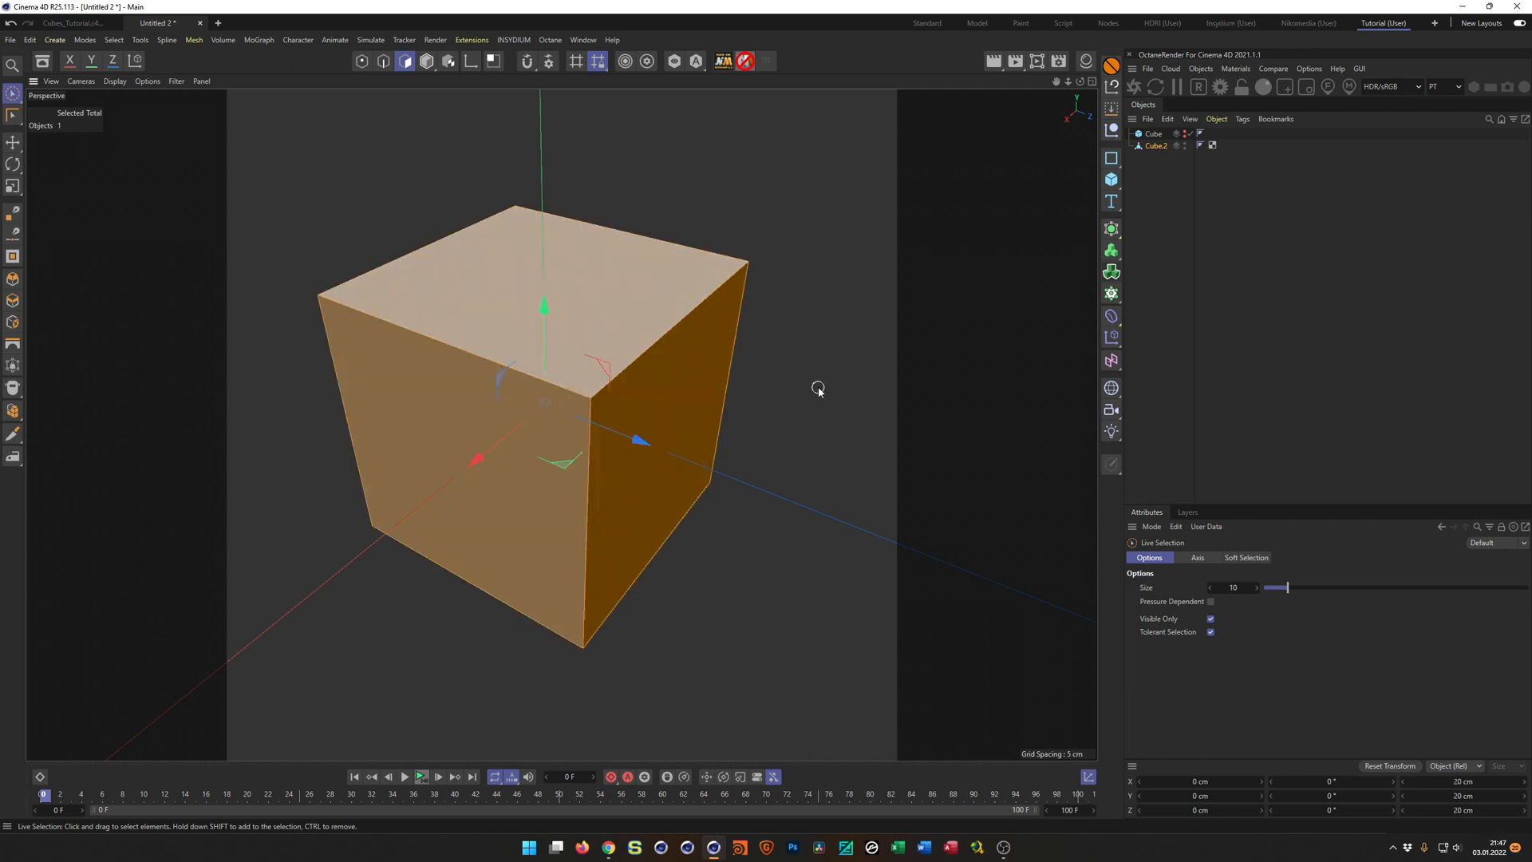
pyautogui.press('i')
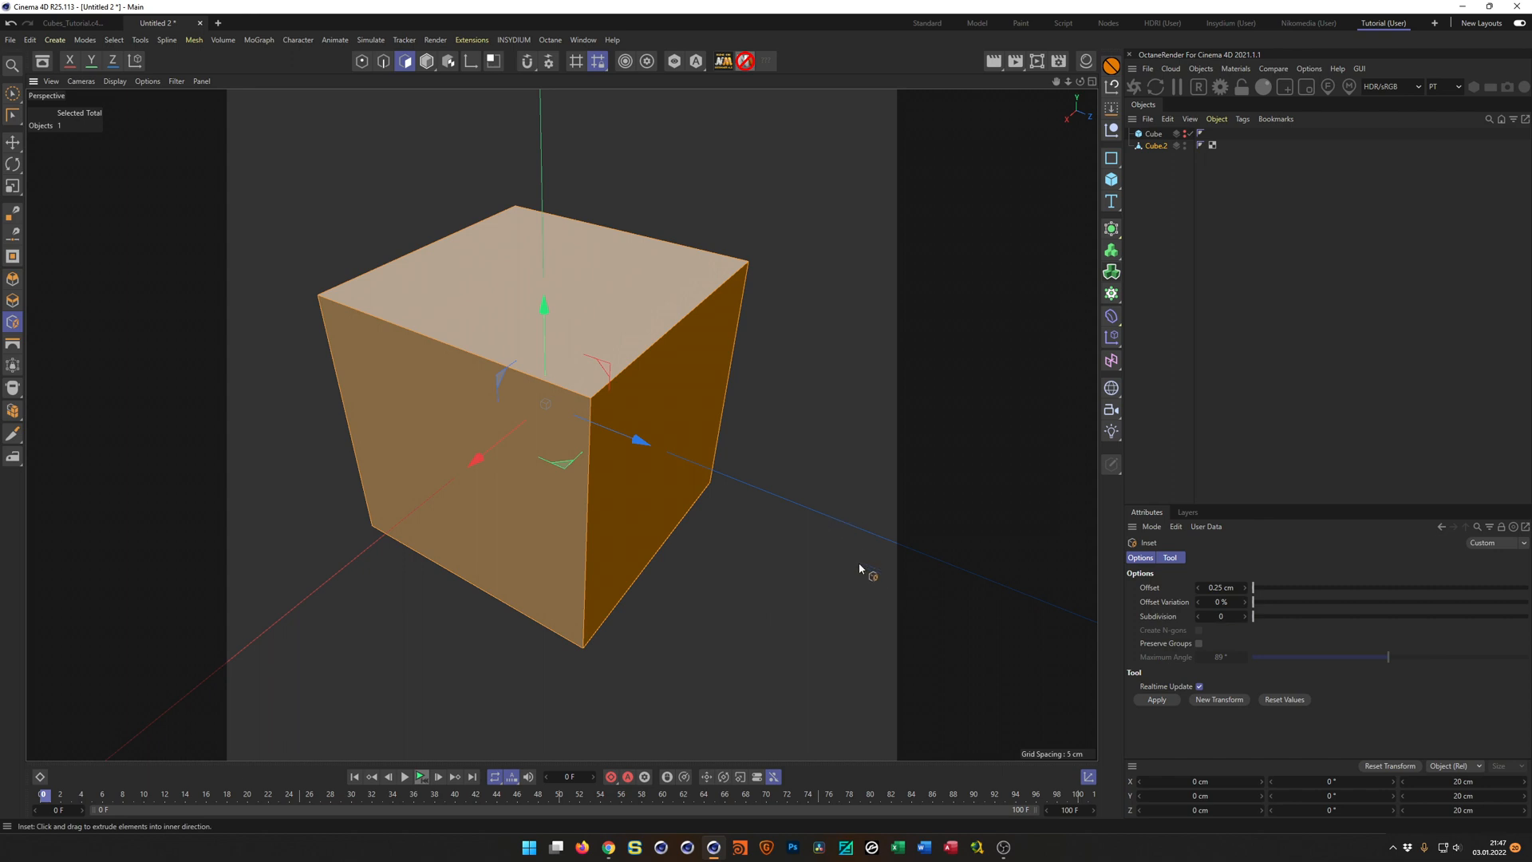
pyautogui.moveTo(812, 458); pyautogui.dragTo(948, 458)
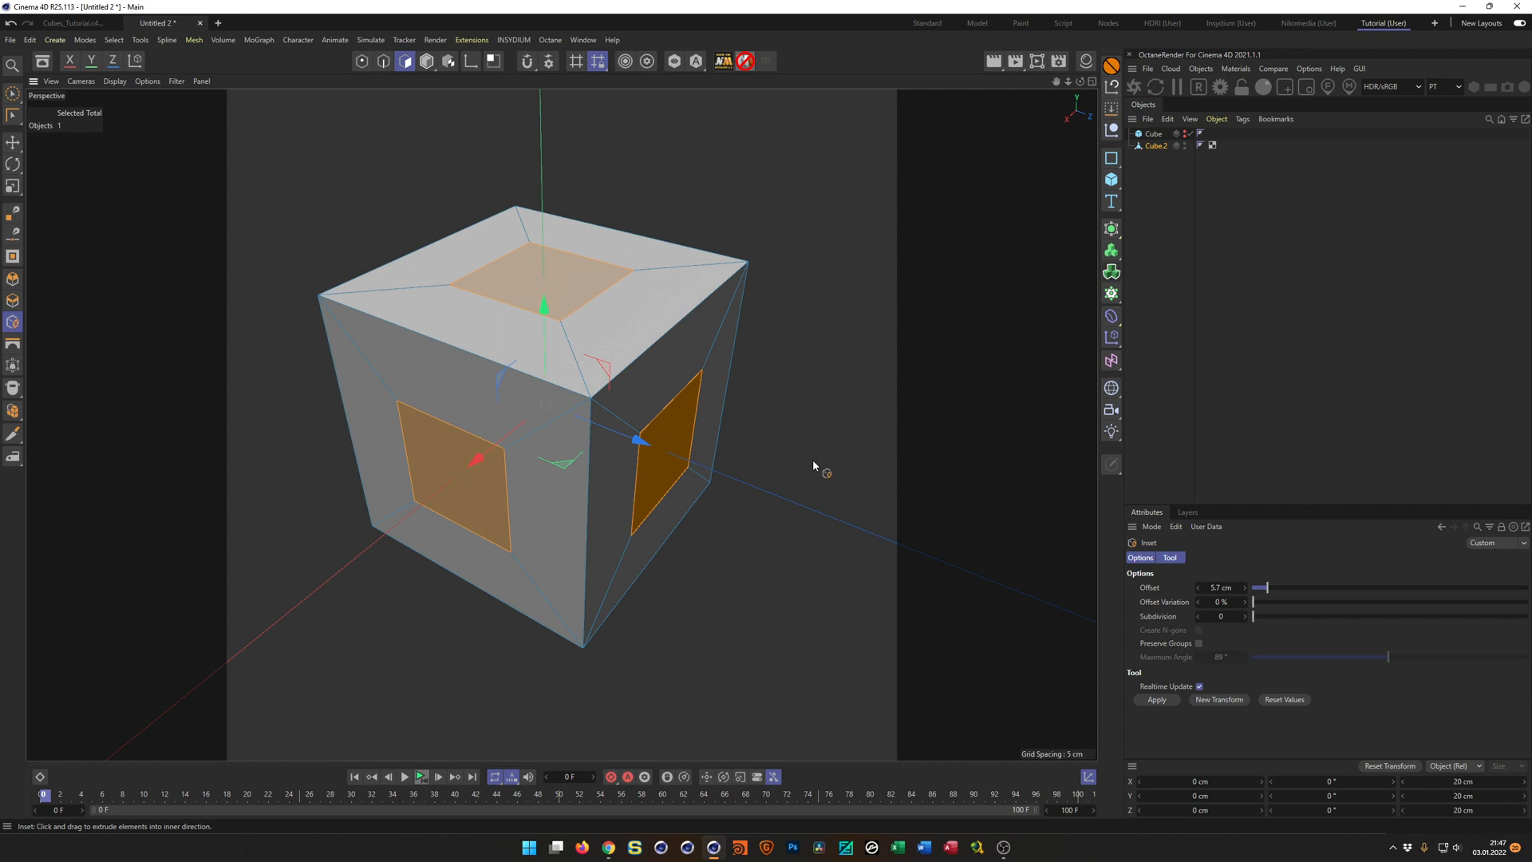
pyautogui.click(1219, 588)
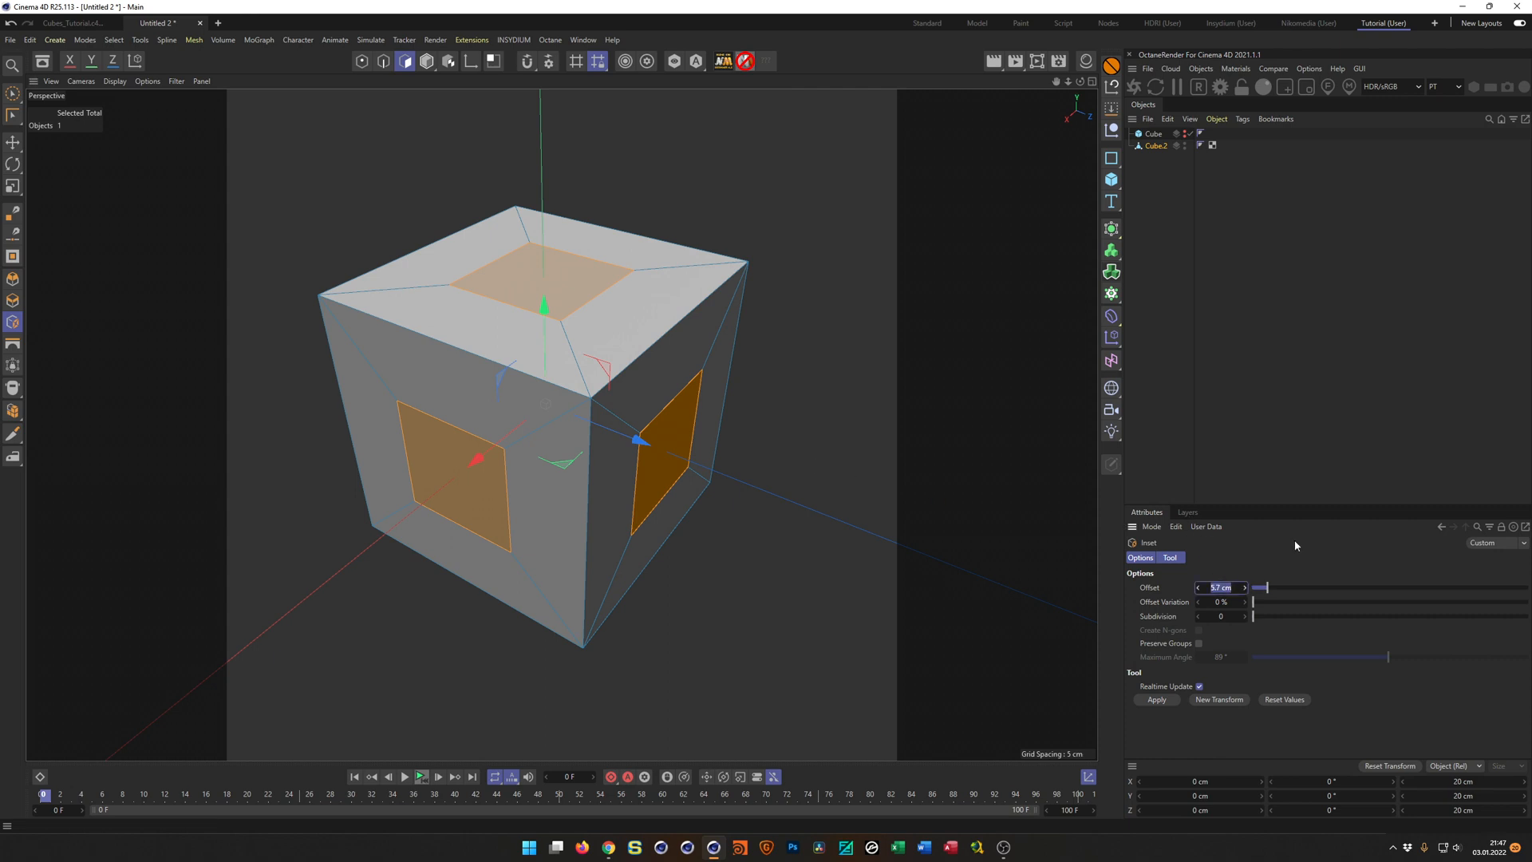
pyautogui.write('6')
pyautogui.press('Return')
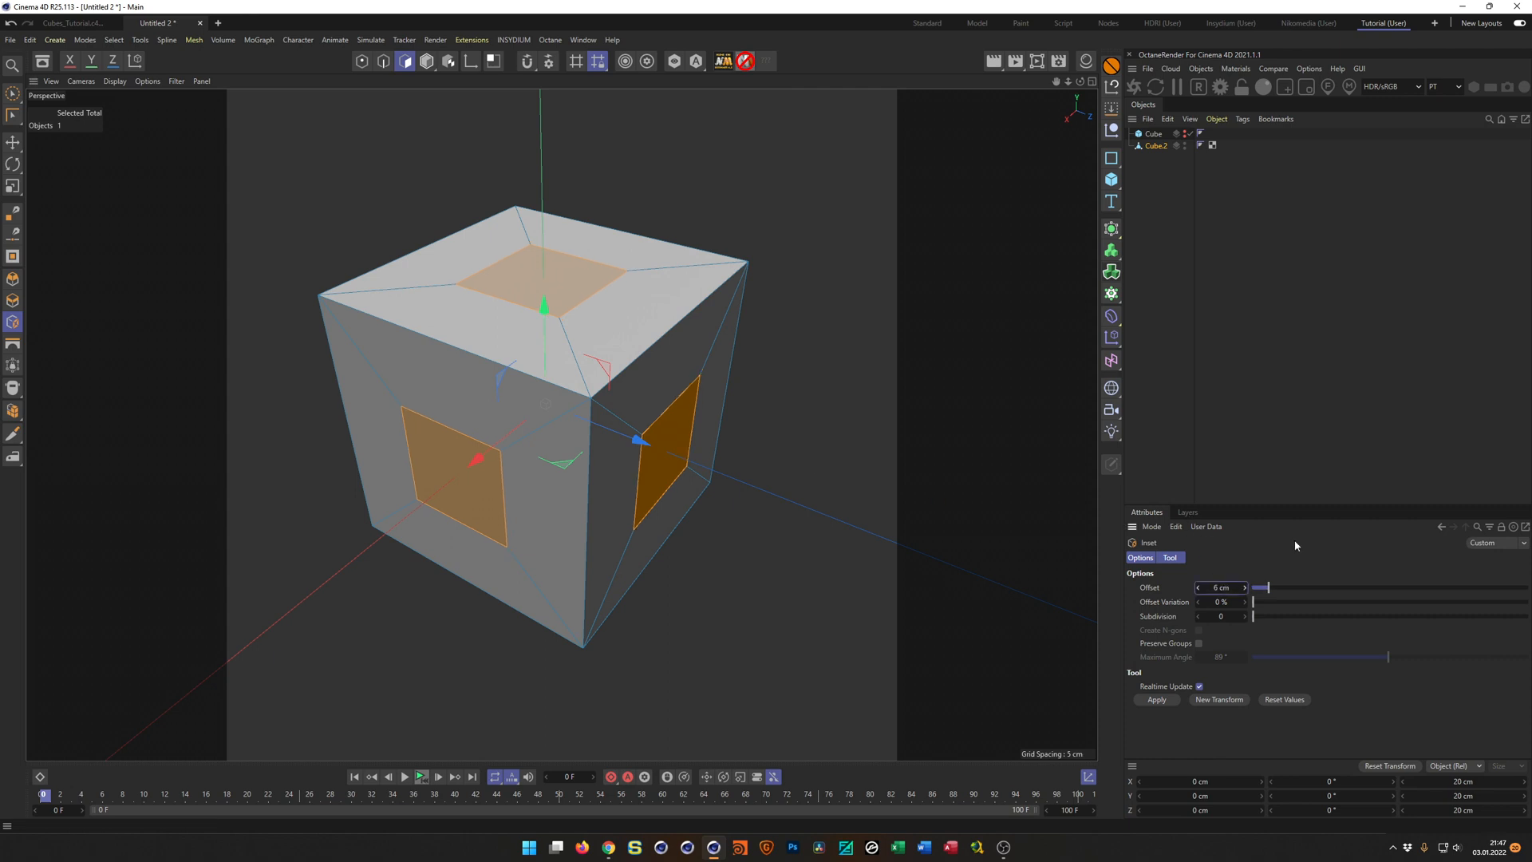
# Try moving the inset polygons along the X axis and undo the move.
pyautogui.keyDown('alt'); pyautogui.moveTo(665, 375); pyautogui.dragTo(692, 474); pyautogui.keyUp('alt')
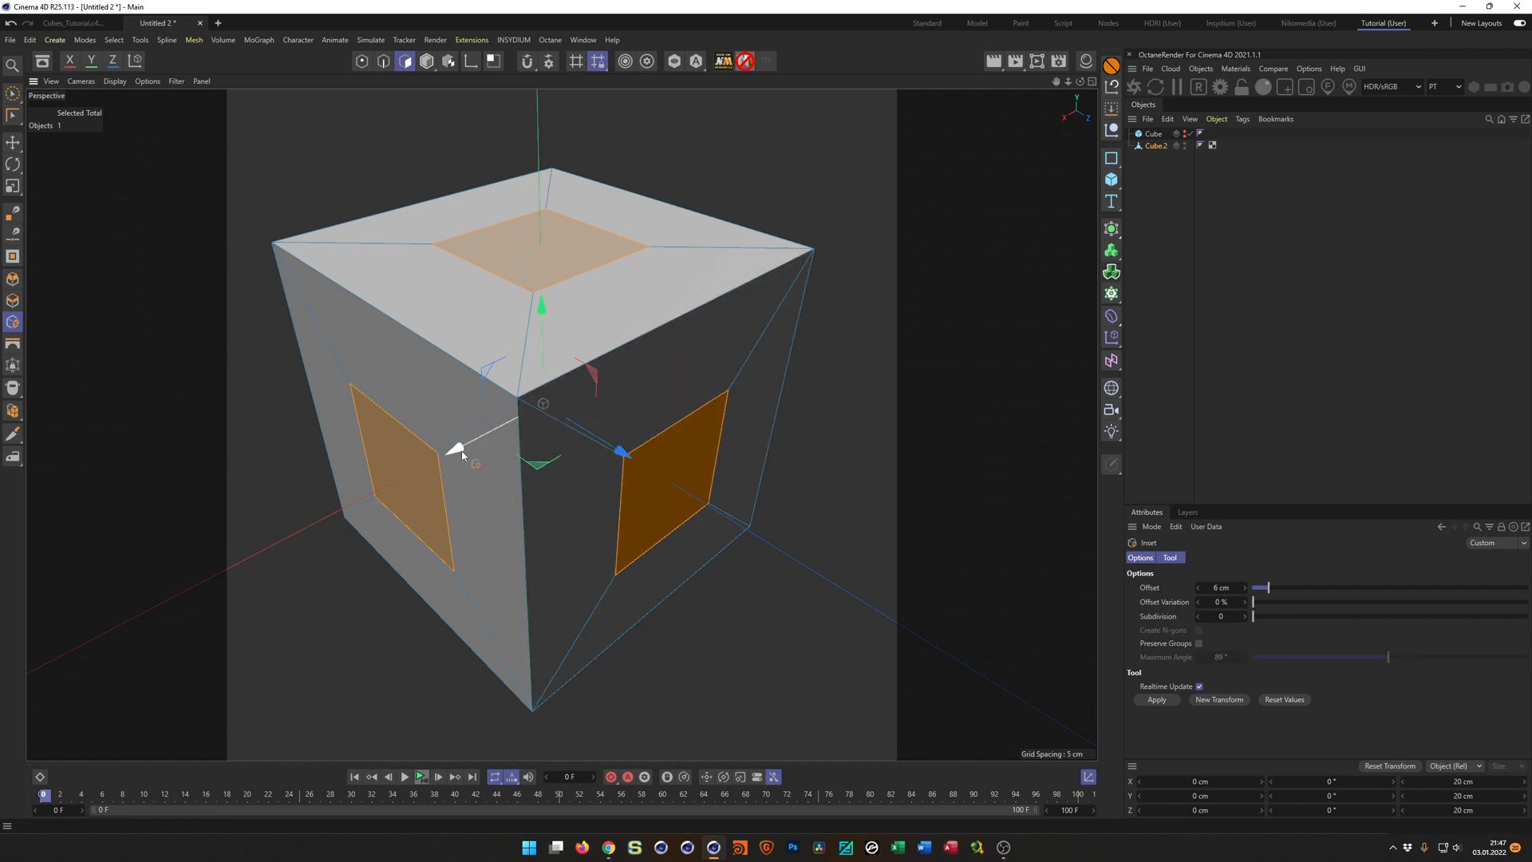
pyautogui.press('e')
pyautogui.moveTo(461, 454)
pyautogui.mouseDown()
pyautogui.moveTo(471, 435)
pyautogui.moveTo(445, 455)
pyautogui.mouseUp()
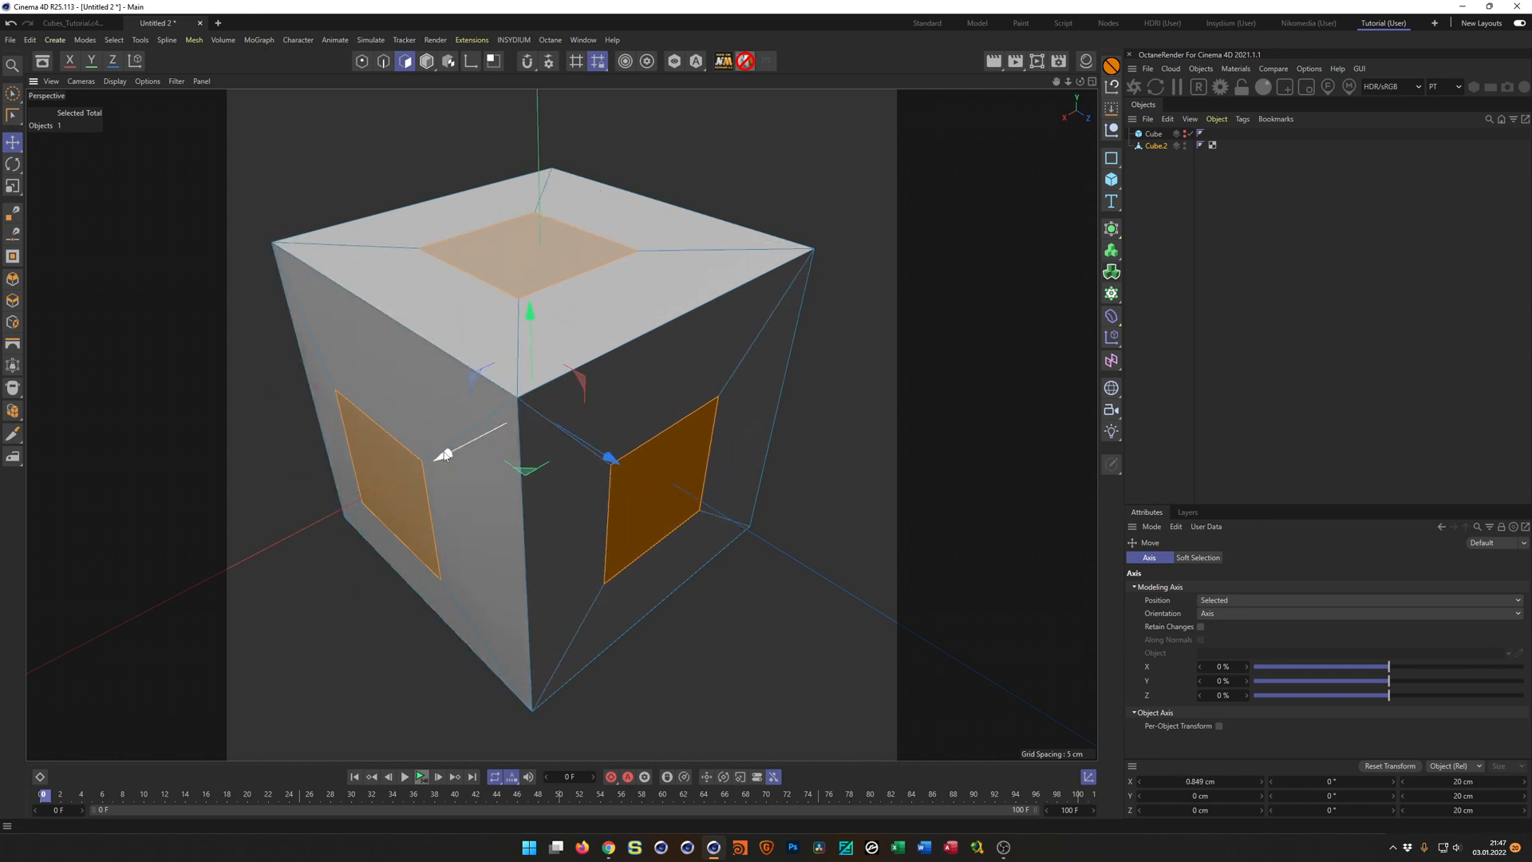
pyautogui.hotkey('ctrl', 'z')
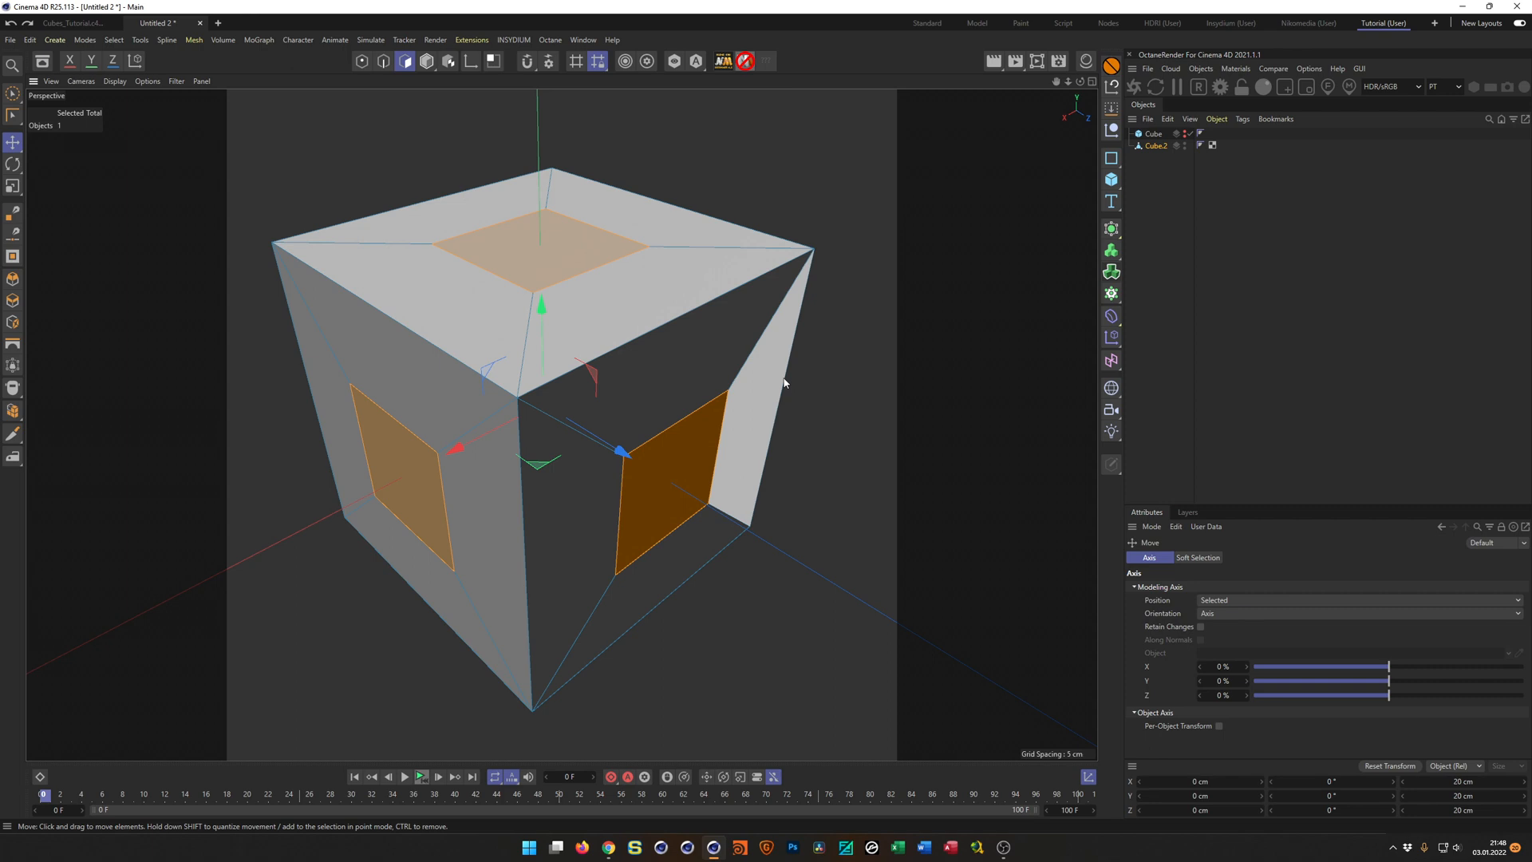
# Set the Move tool's modeling axis orientation to Normal.
pyautogui.moveTo(1255, 504); pyautogui.dragTo(1267, 348)
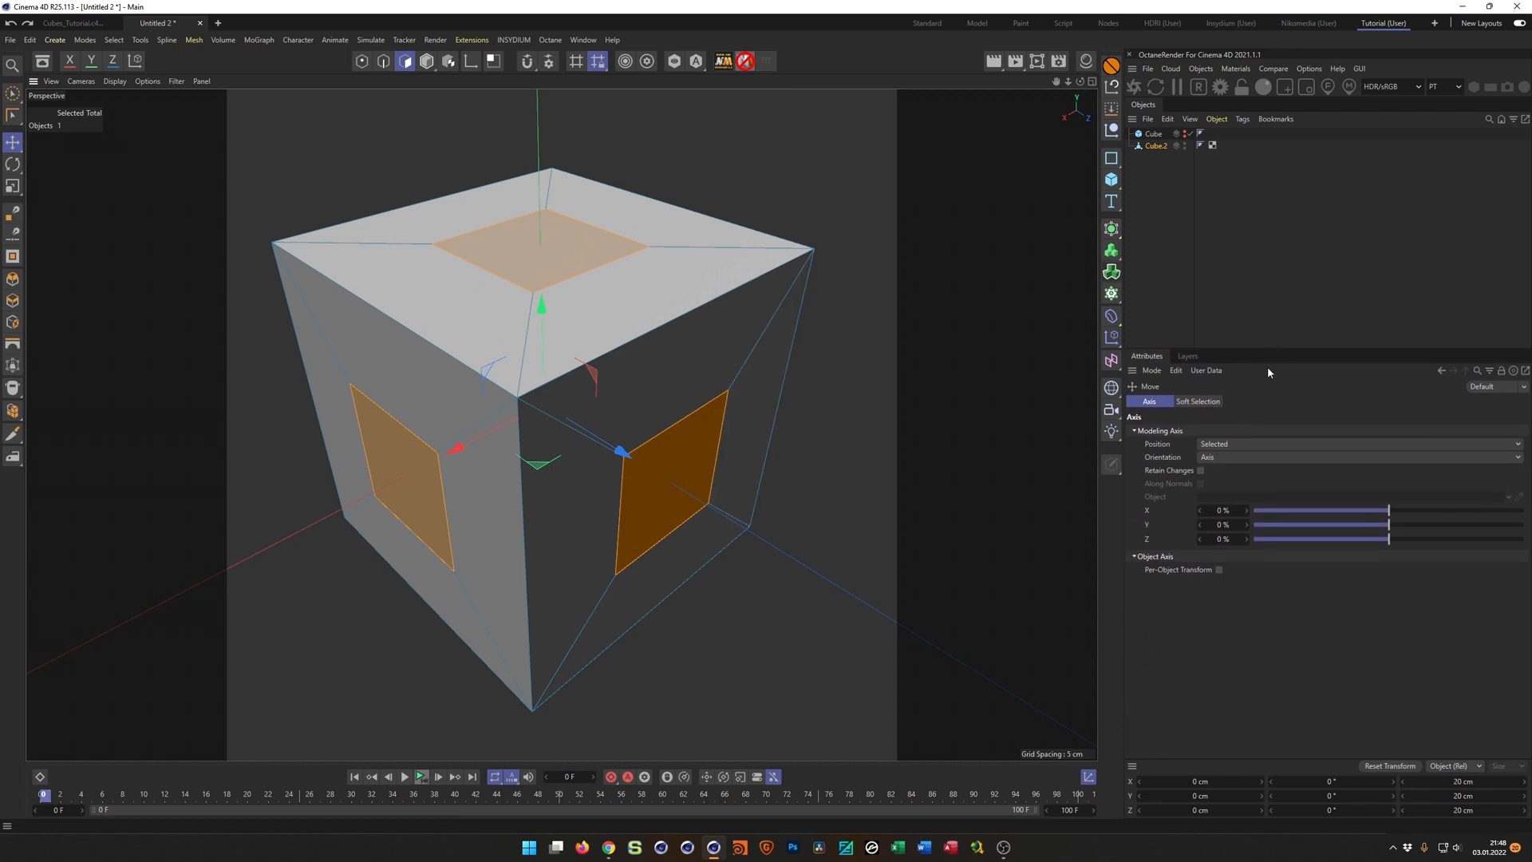
pyautogui.click(1218, 457)
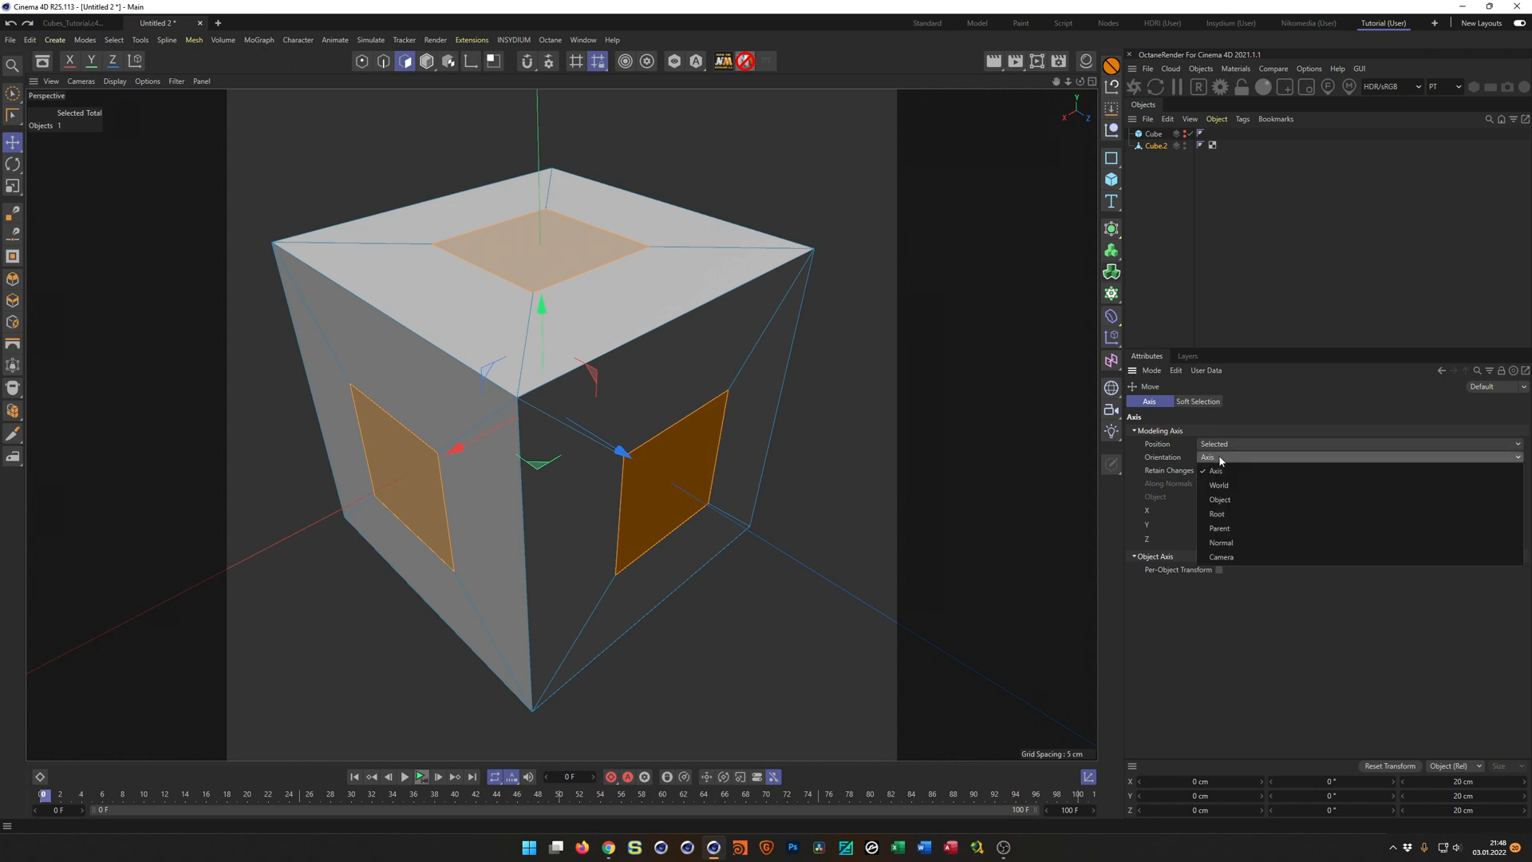
pyautogui.click(1229, 543)
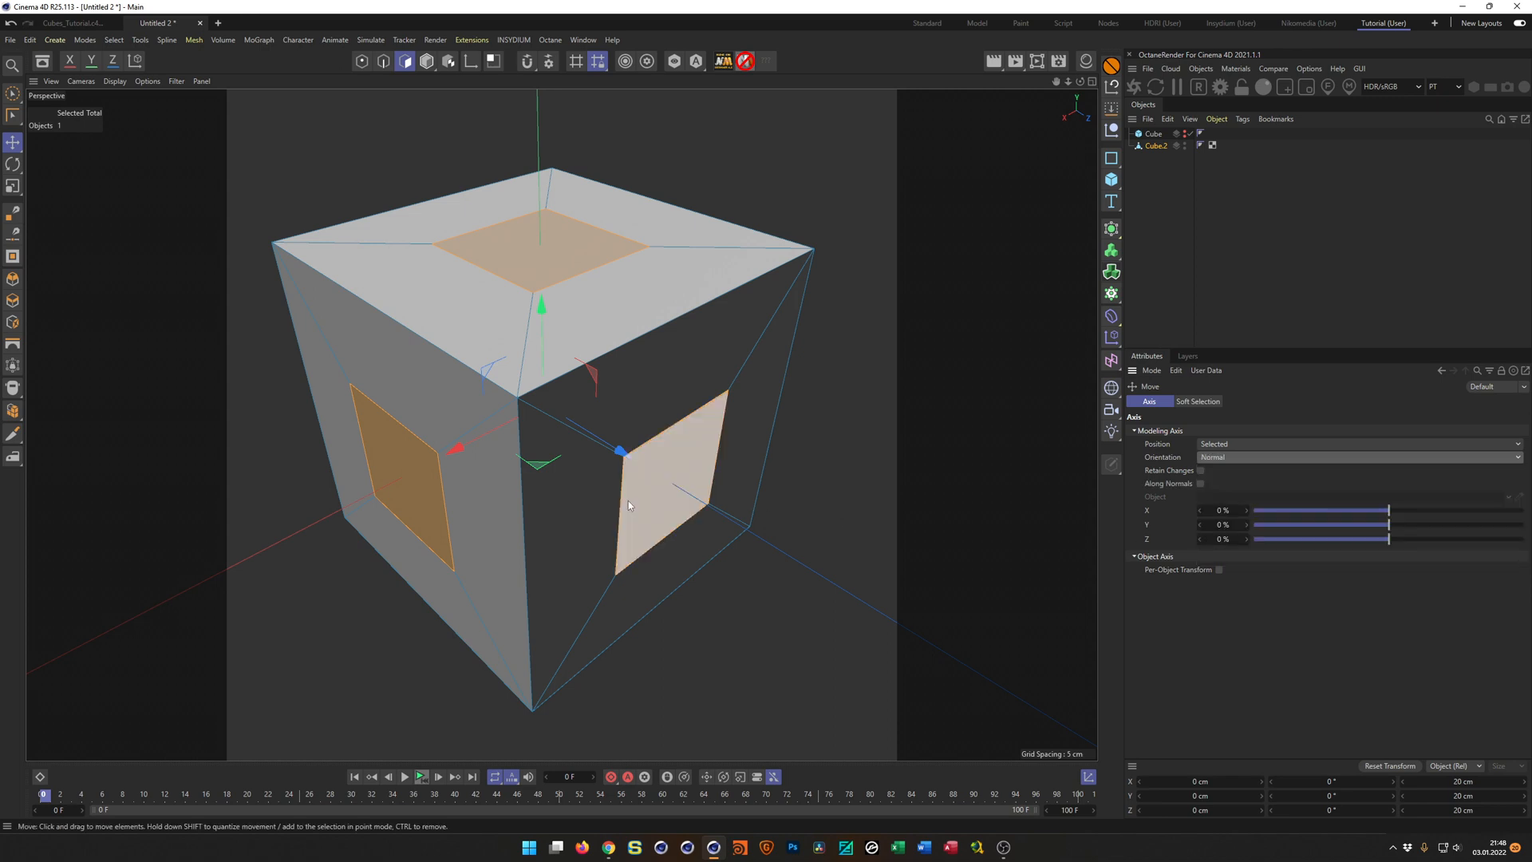
# Try moving the inset polygons along the X and Z axes with Normal orientation and undo both moves.
pyautogui.moveTo(452, 447); pyautogui.dragTo(470, 447)
pyautogui.hotkey('ctrl', 'z')
pyautogui.moveTo(621, 452); pyautogui.dragTo(644, 484)
pyautogui.hotkey('ctrl', 'z')
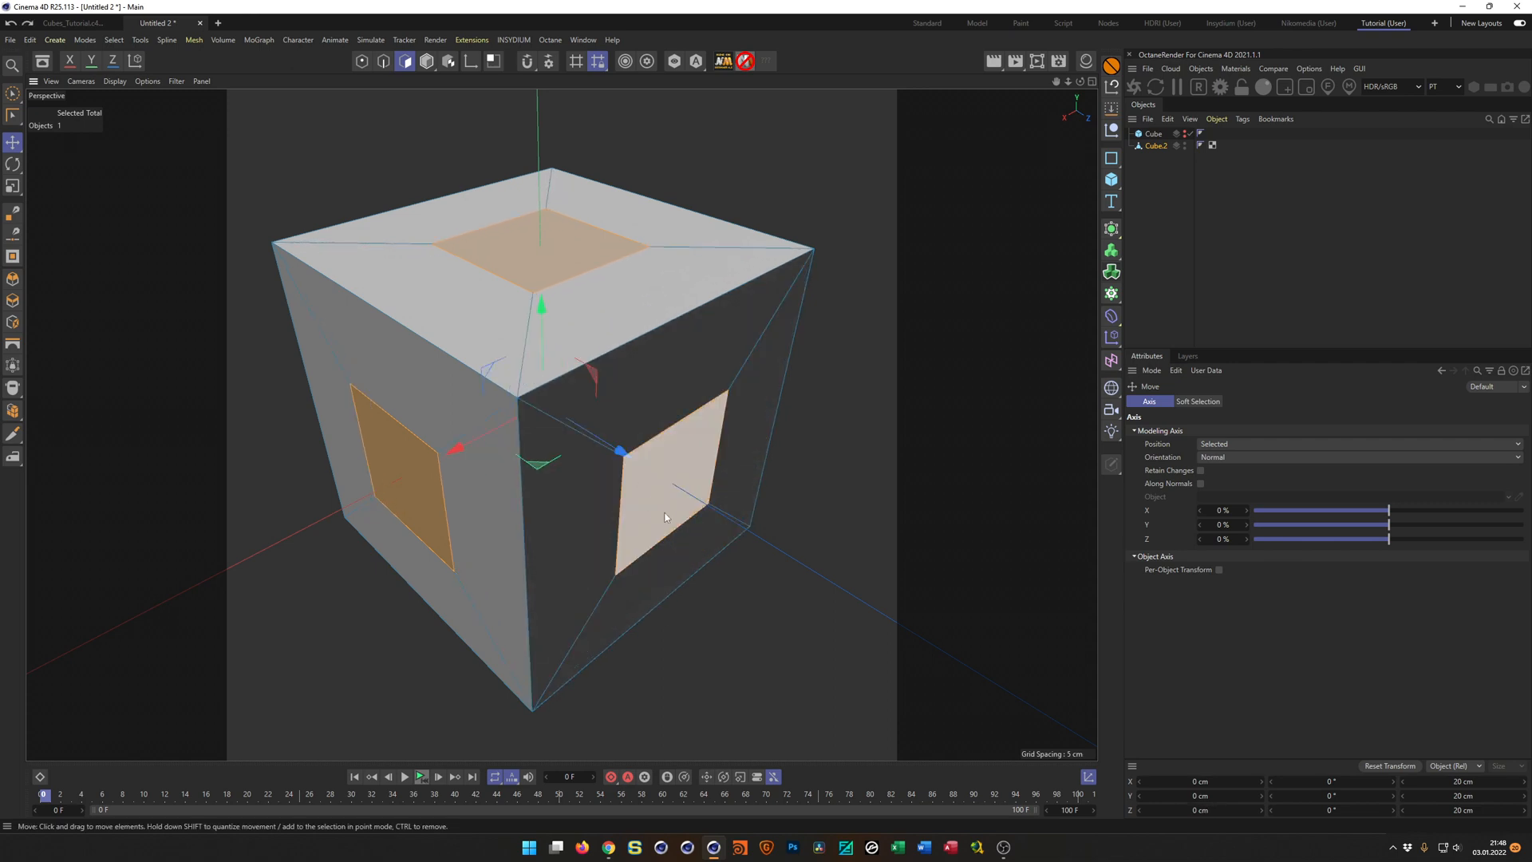
# Enable Along Normals and push the inset polygons into the cube until they span about 8 cm.
pyautogui.click(1201, 484)
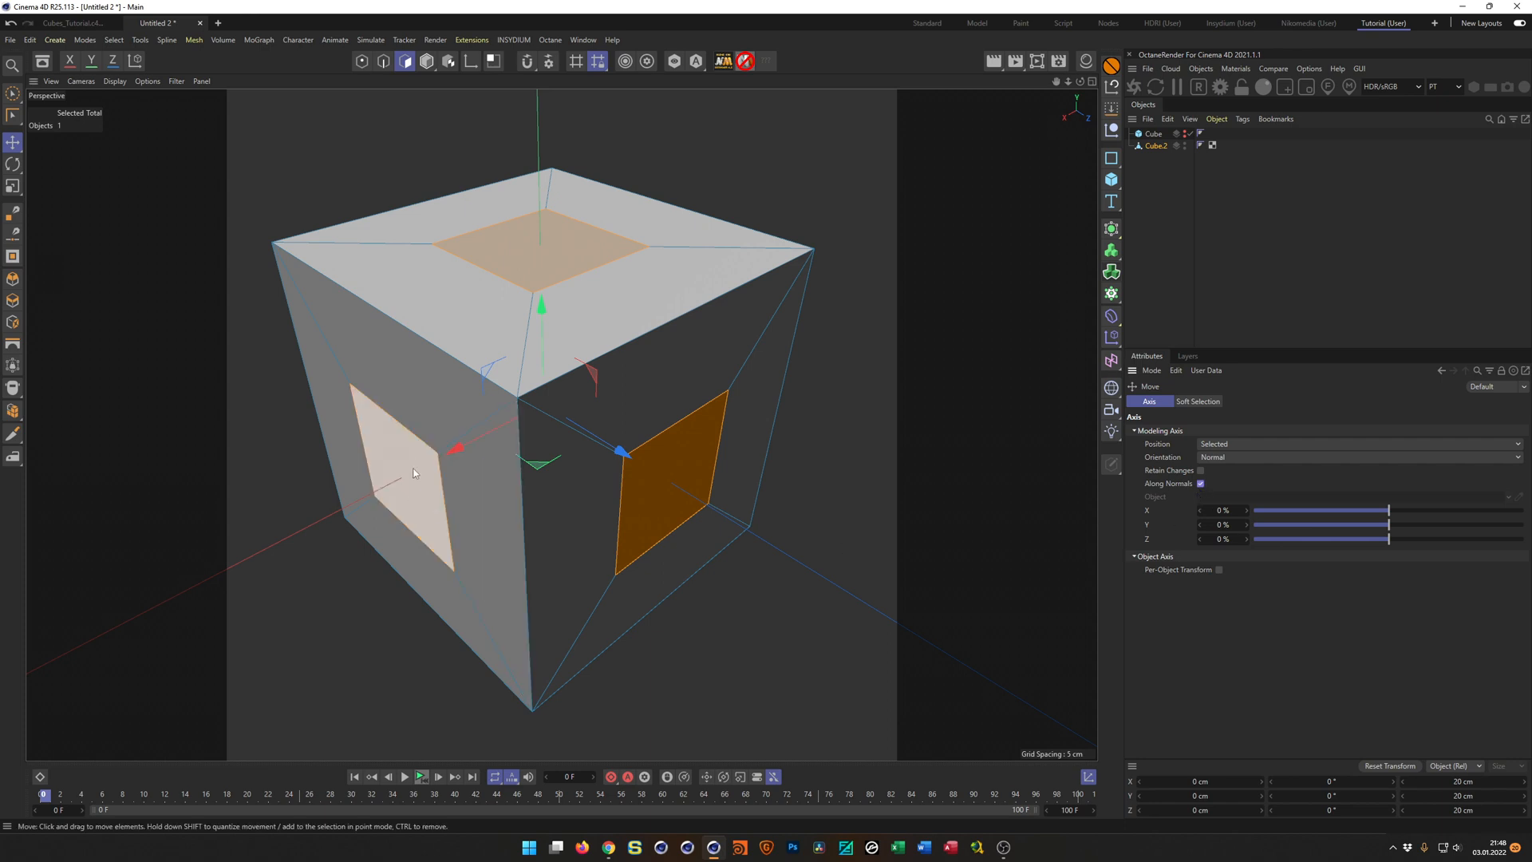
pyautogui.moveTo(455, 453); pyautogui.dragTo(415, 465)
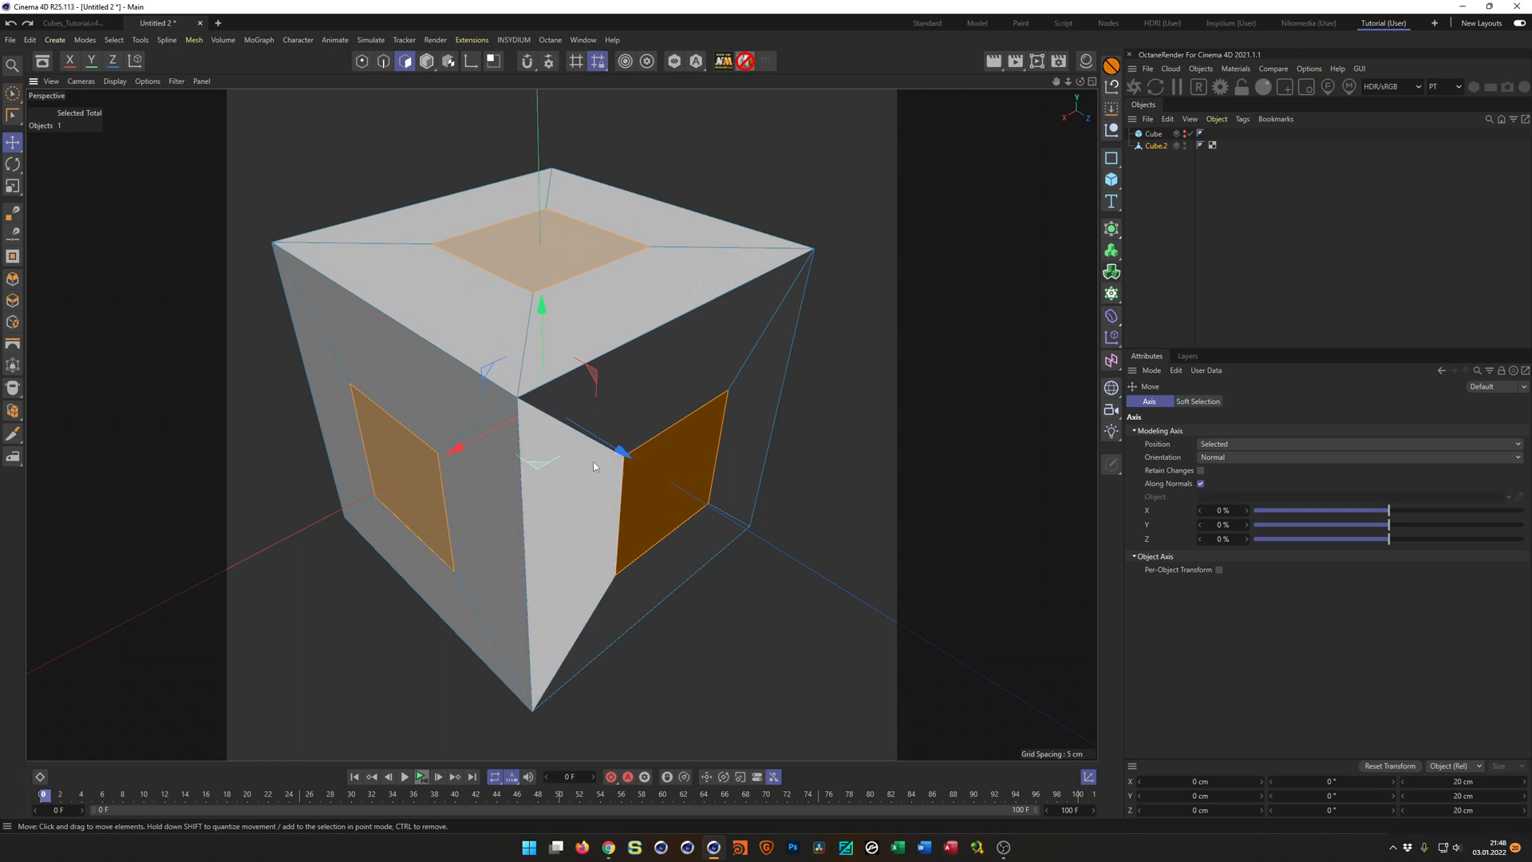
pyautogui.moveTo(622, 450); pyautogui.dragTo(555, 424)
pyautogui.scroll(3, 656, 356)
pyautogui.keyDown('alt'); pyautogui.moveTo(674, 355); pyautogui.dragTo(788, 361); pyautogui.keyUp('alt')
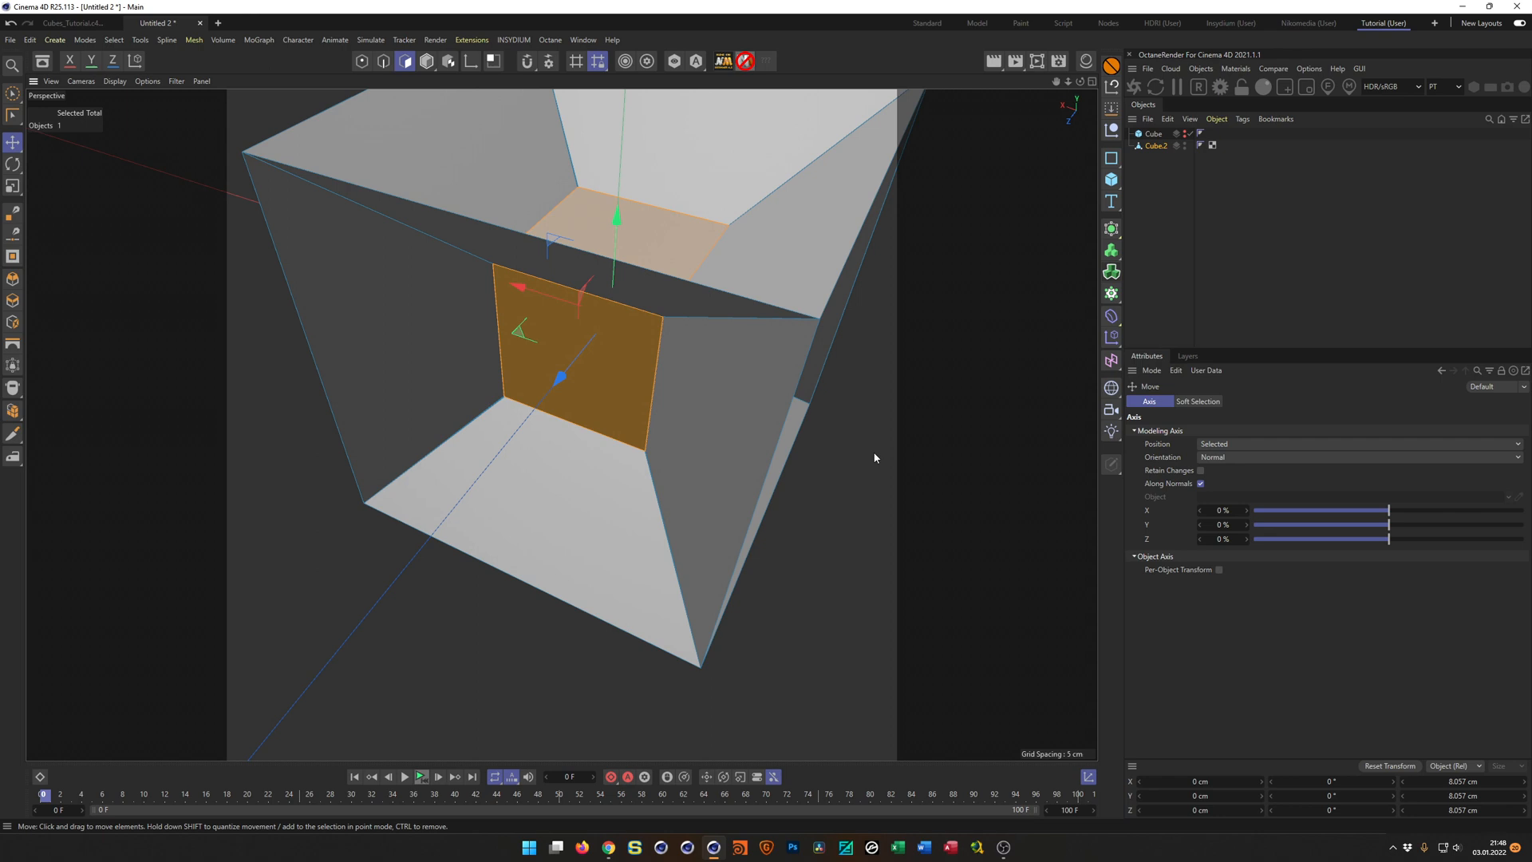
# Clear the polygon selection and rectangle-select the points at one inner corner of the cube in Points mode.
pyautogui.press('9')
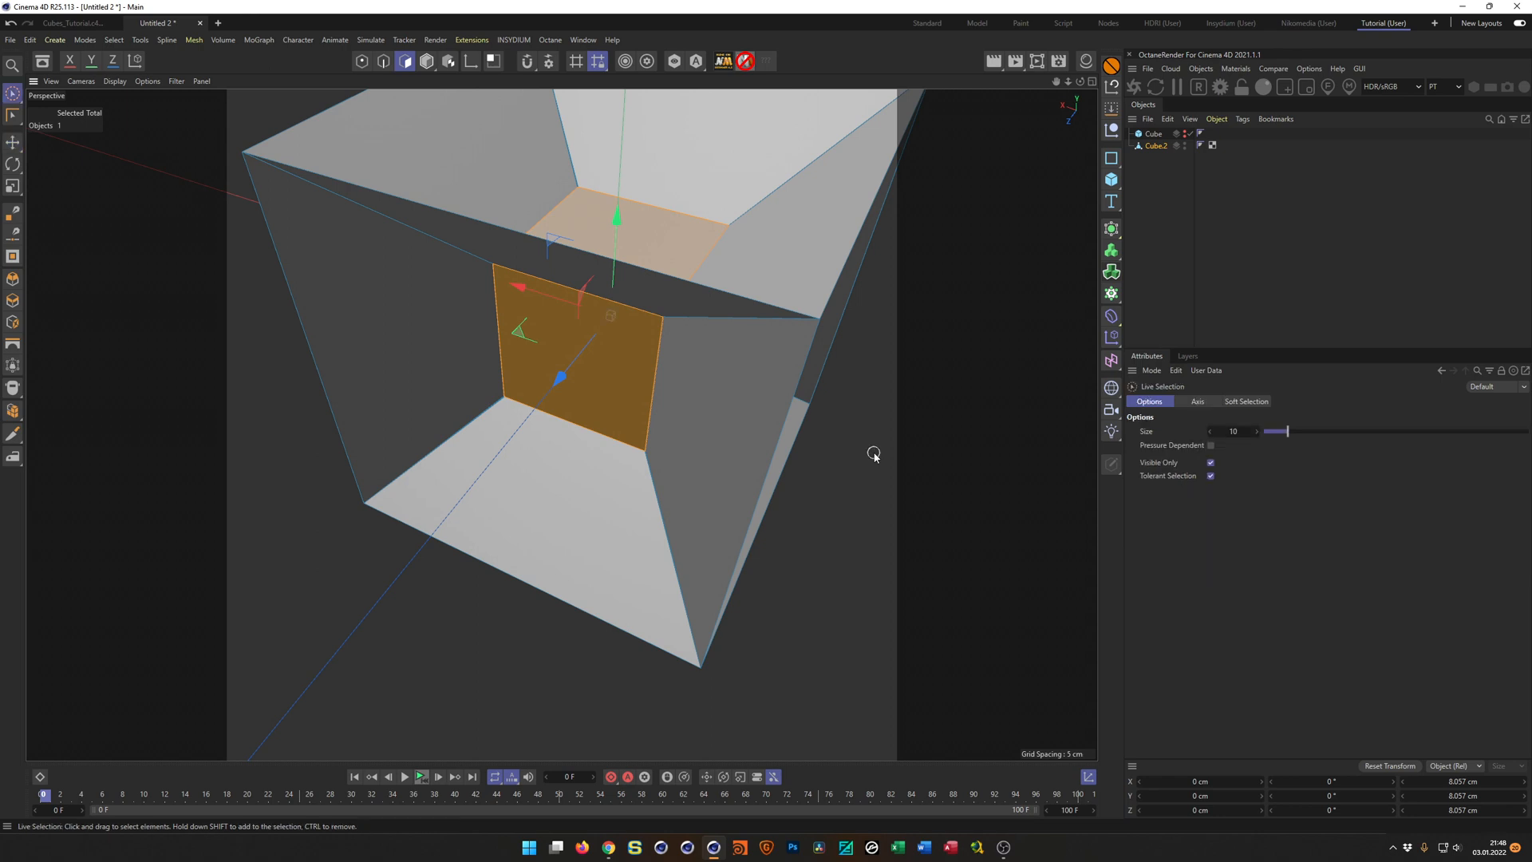
pyautogui.click(874, 455)
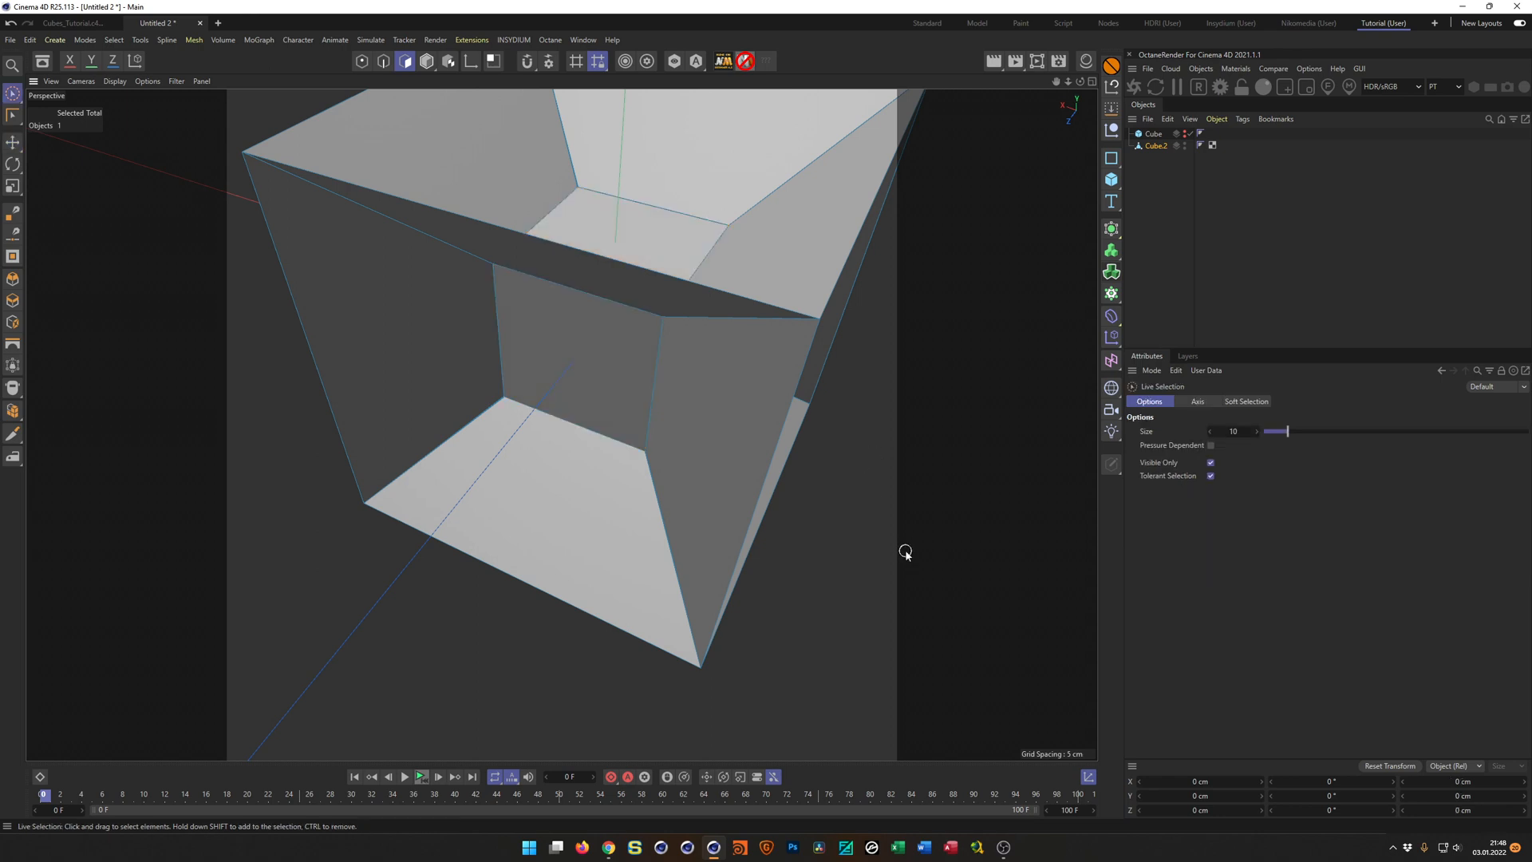
pyautogui.moveTo(765, 331)
pyautogui.keyDown('alt'); pyautogui.mouseDown()
pyautogui.moveTo(667, 401)
pyautogui.moveTo(629, 367)
pyautogui.moveTo(490, 411)
pyautogui.moveTo(618, 356)
pyautogui.moveTo(649, 424)
pyautogui.moveTo(606, 396)
pyautogui.moveTo(620, 400)
pyautogui.mouseUp(); pyautogui.keyUp('alt')
pyautogui.scroll(5, 630, 372)
pyautogui.press('0')
pyautogui.press('Return')
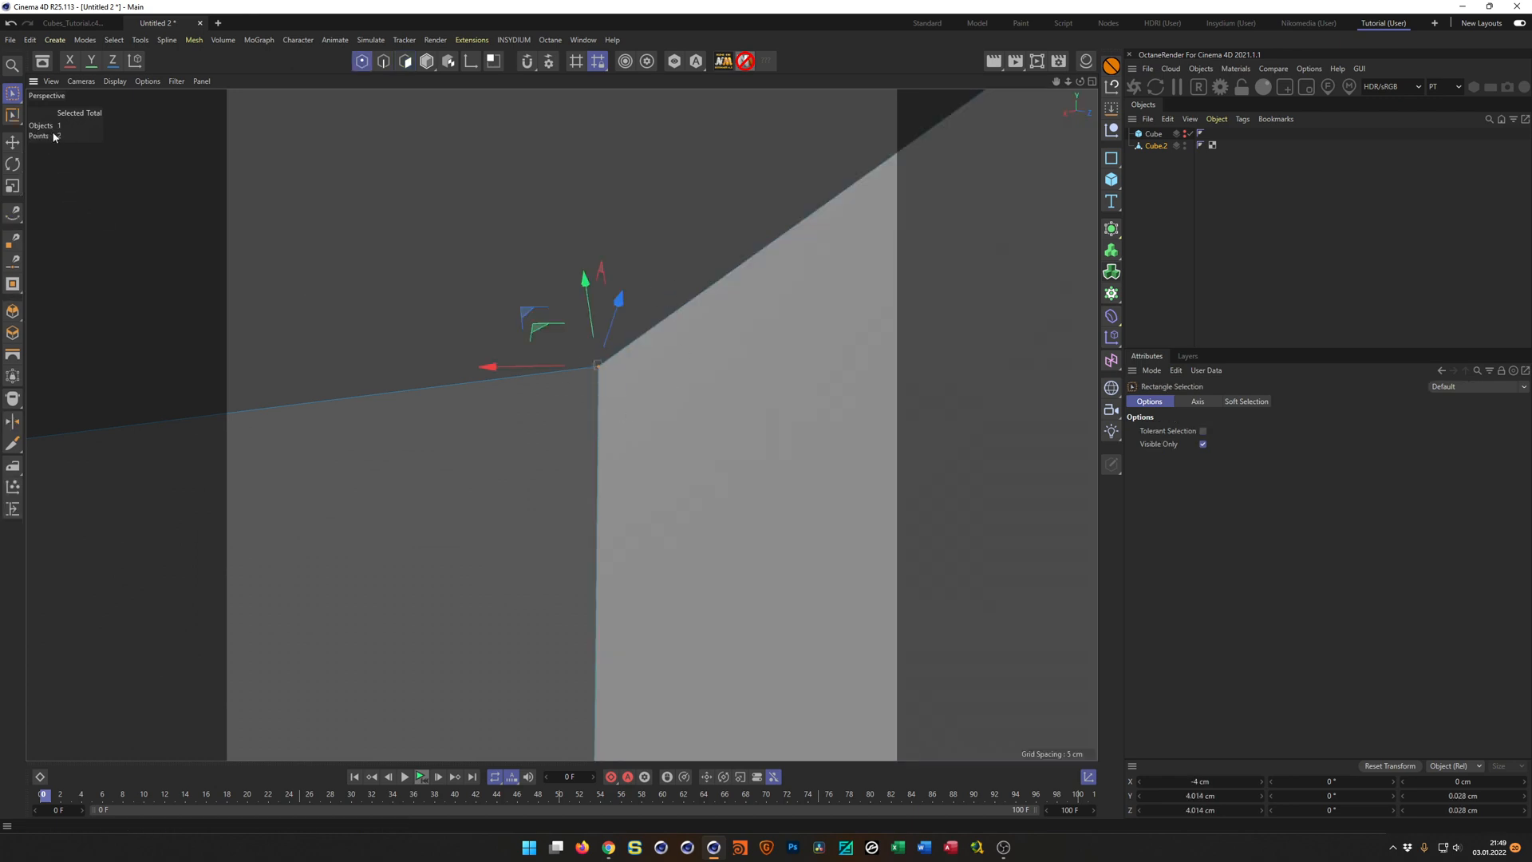
# Rectangle-select the points at further inner corners to check for duplicates, ending with no points selected.
pyautogui.keyDown('alt'); pyautogui.moveTo(568, 366); pyautogui.dragTo(501, 400, button='right'); pyautogui.keyUp('alt')
pyautogui.keyDown('alt'); pyautogui.moveTo(494, 397); pyautogui.dragTo(513, 368); pyautogui.keyUp('alt')
pyautogui.moveTo(409, 357); pyautogui.dragTo(431, 394)
pyautogui.scroll(-3, 392, 348)
pyautogui.keyDown('alt'); pyautogui.moveTo(390, 346); pyautogui.dragTo(575, 332); pyautogui.keyUp('alt')
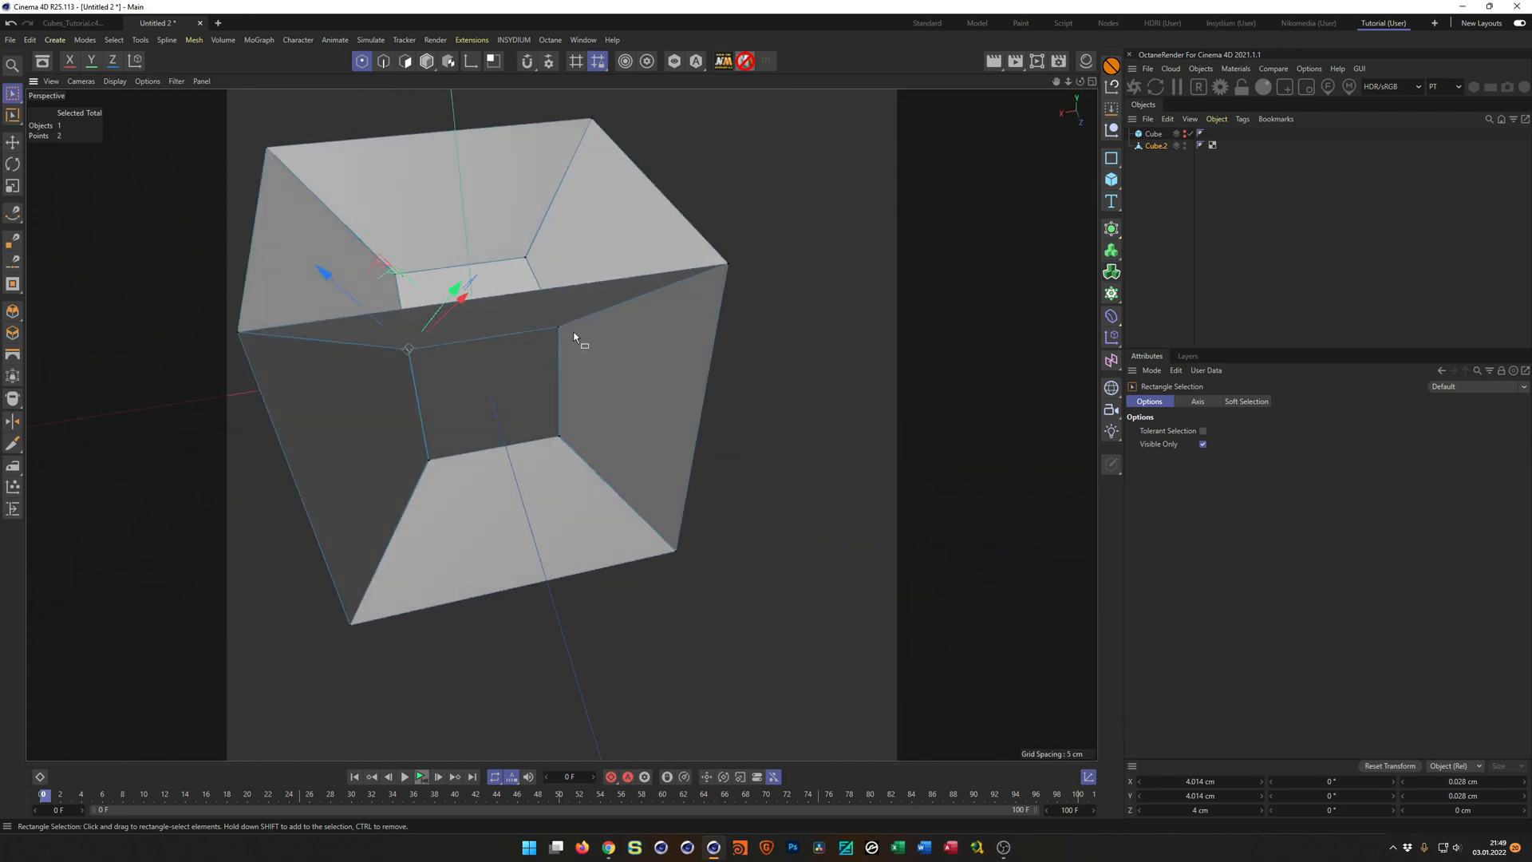
pyautogui.click(780, 358)
pyautogui.keyDown('alt'); pyautogui.moveTo(778, 360); pyautogui.dragTo(575, 361); pyautogui.keyUp('alt')
pyautogui.scroll(4, 592, 356)
pyautogui.scroll(-1, 592, 356)
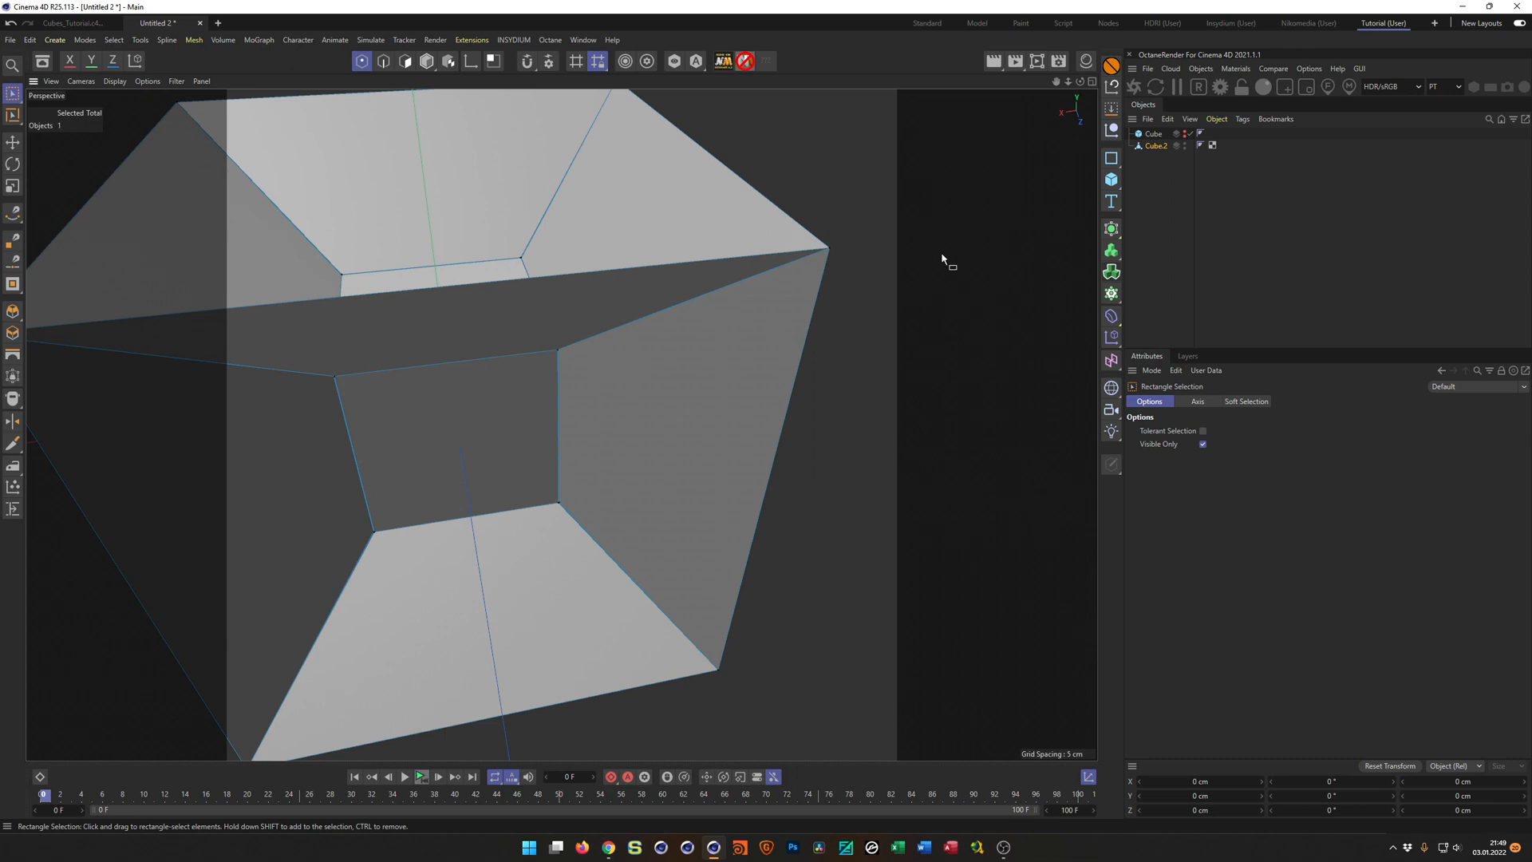
# Place Cube.2 under a Connect object with Weld enabled and a tolerance of 1 cm.
pyautogui.click(1154, 146)
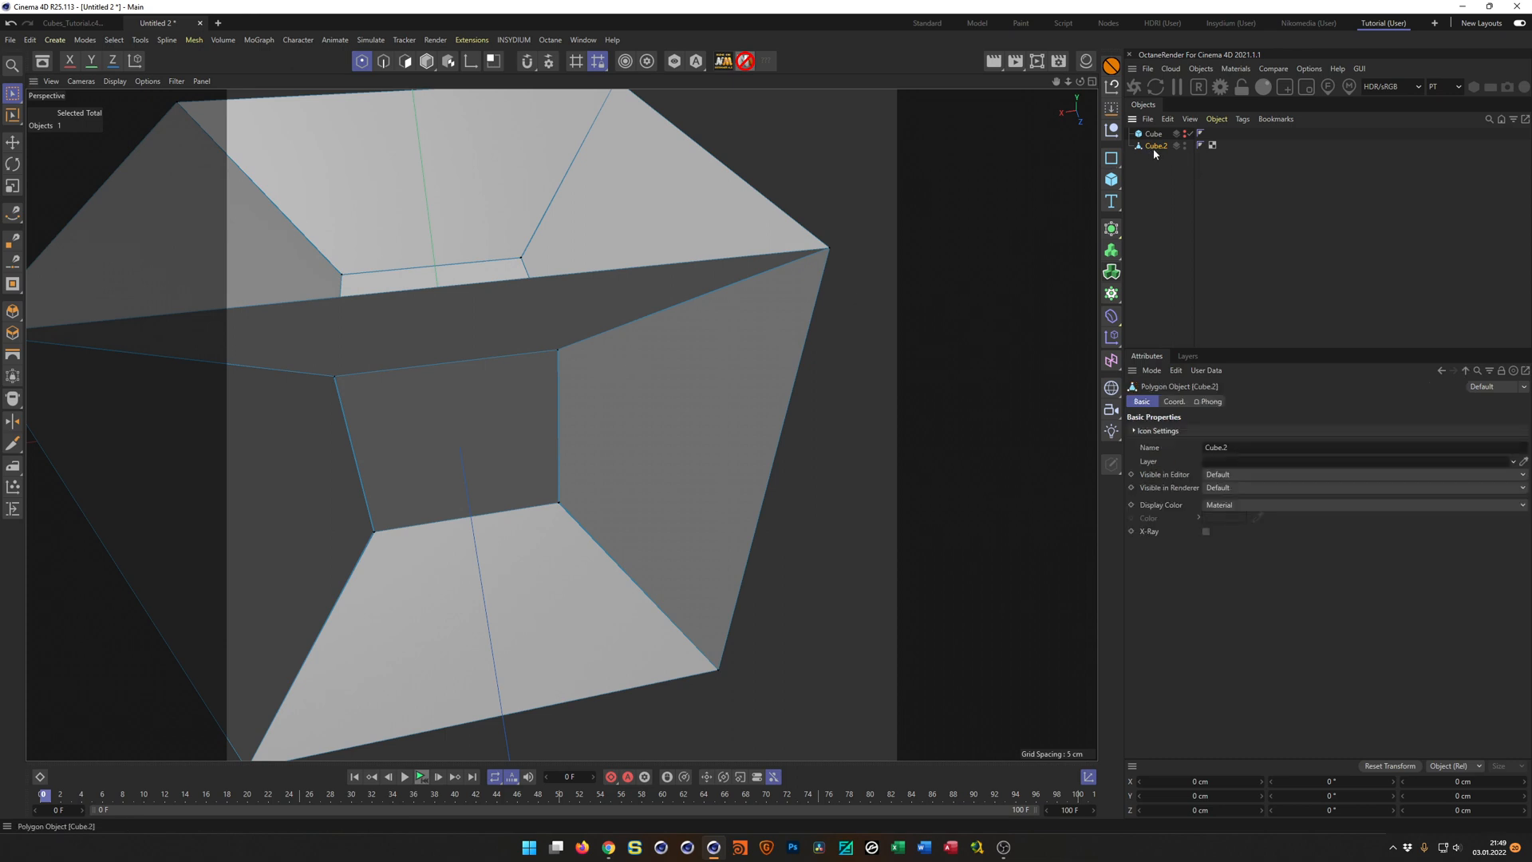
pyautogui.click(1117, 230)
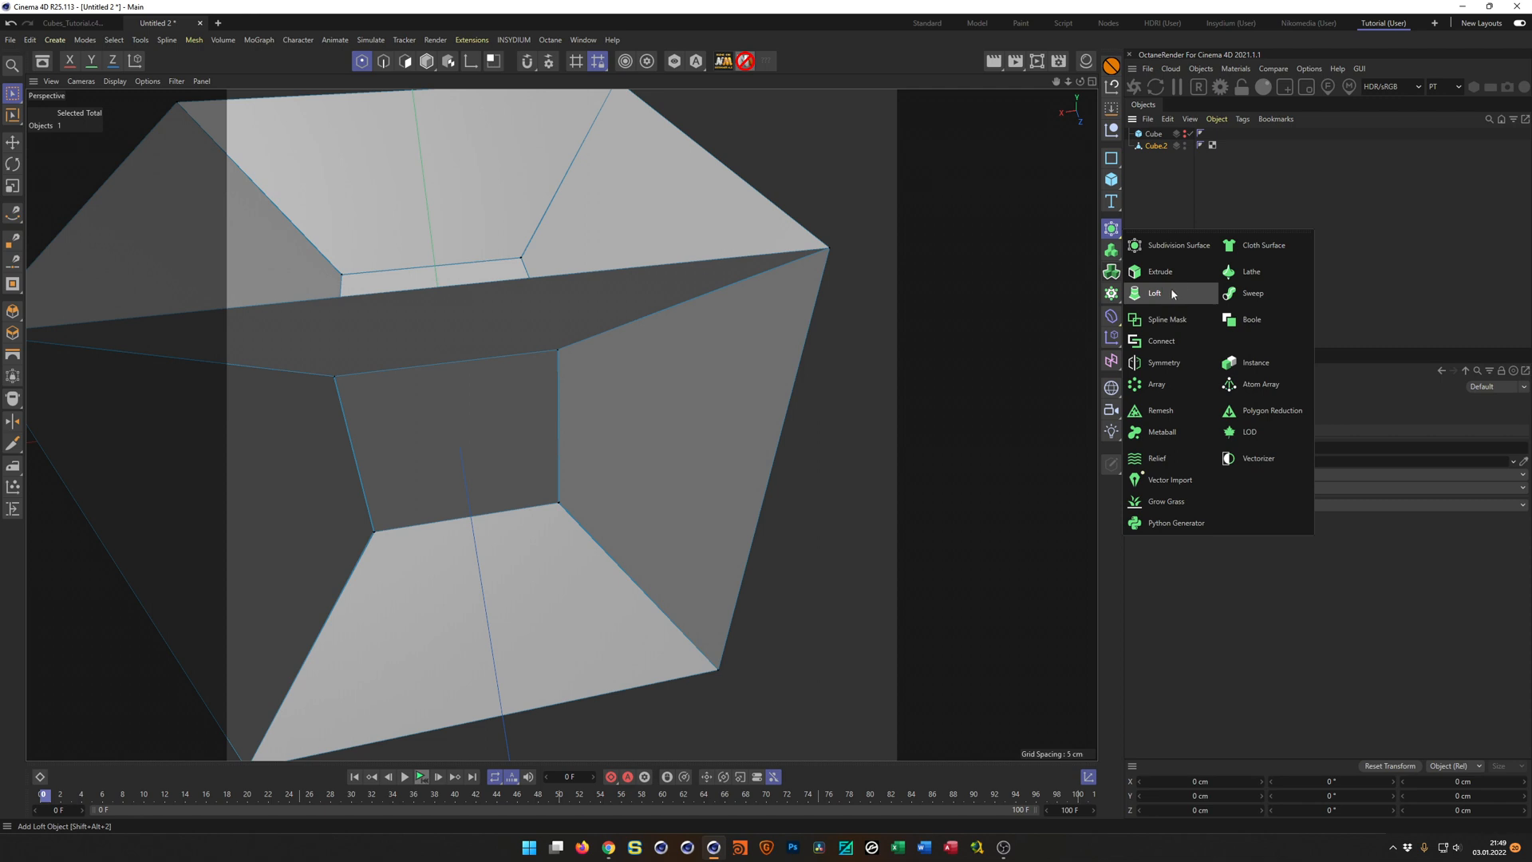
pyautogui.click(1170, 341)
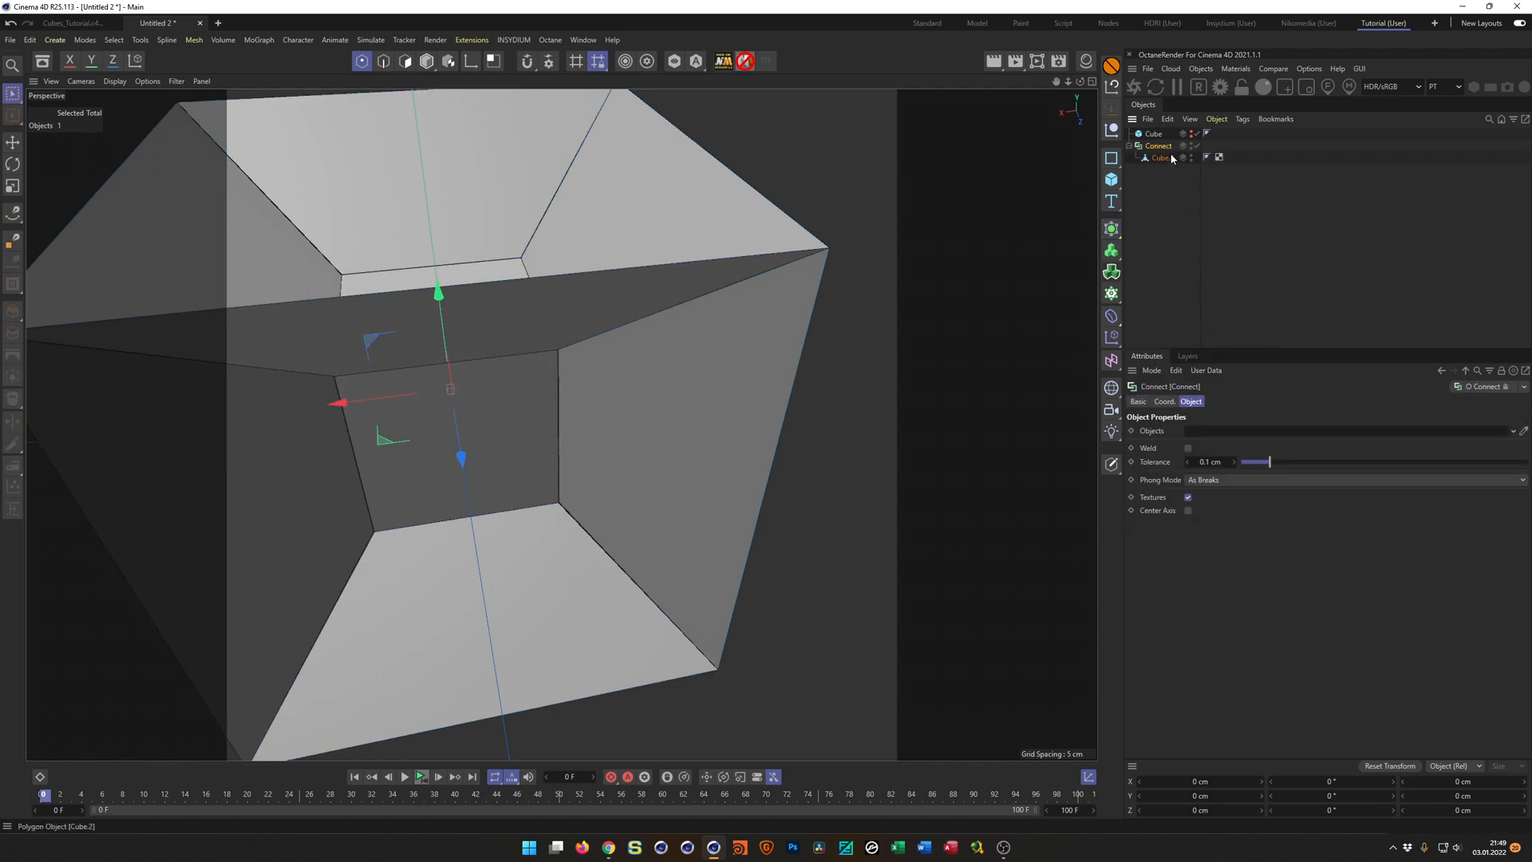
pyautogui.click(1189, 447)
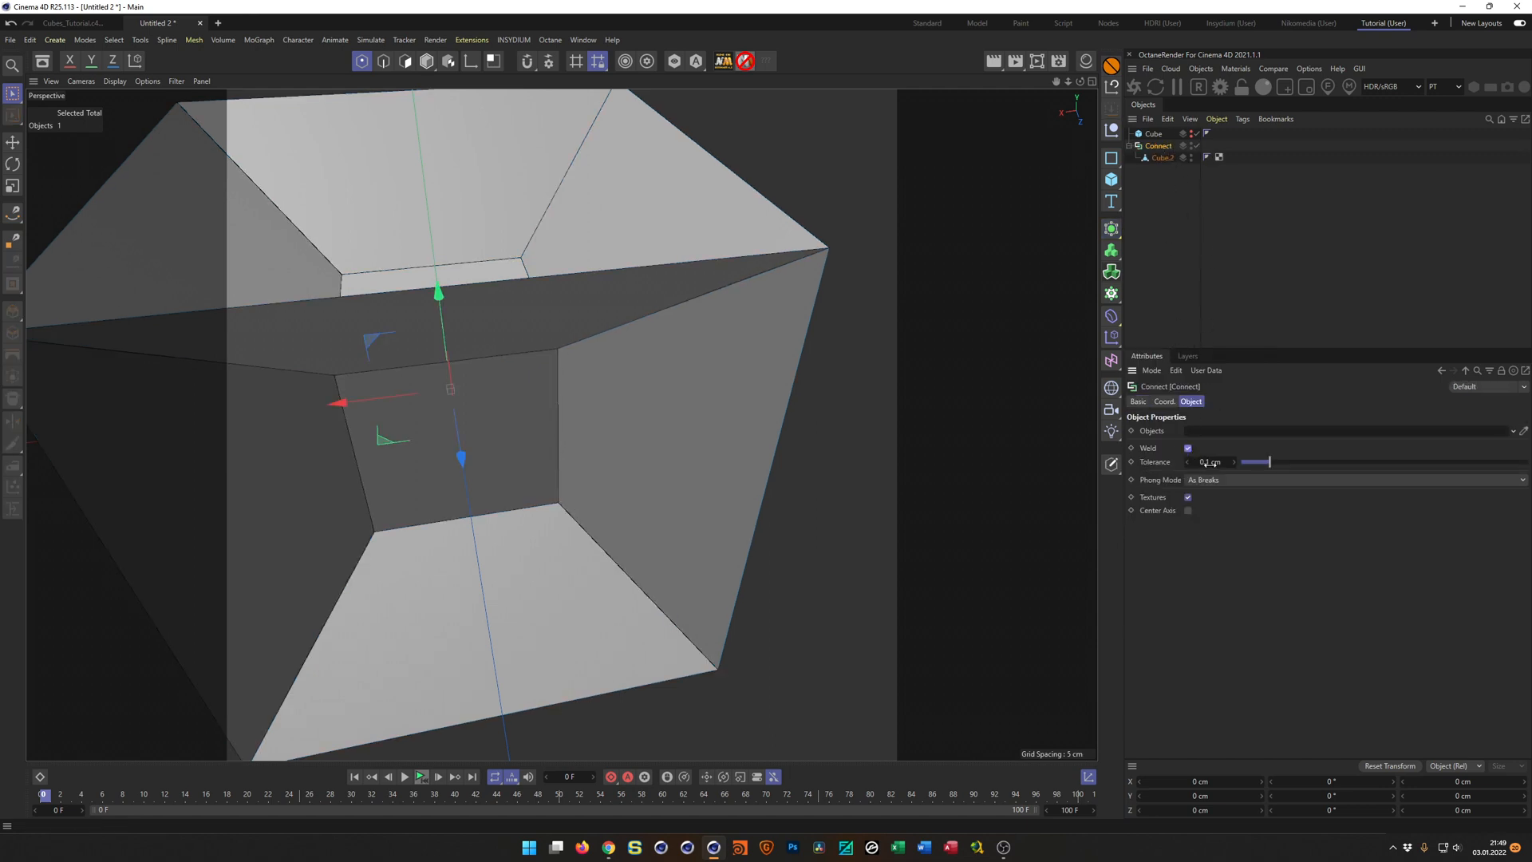
pyautogui.write('1')
pyautogui.press('Return')
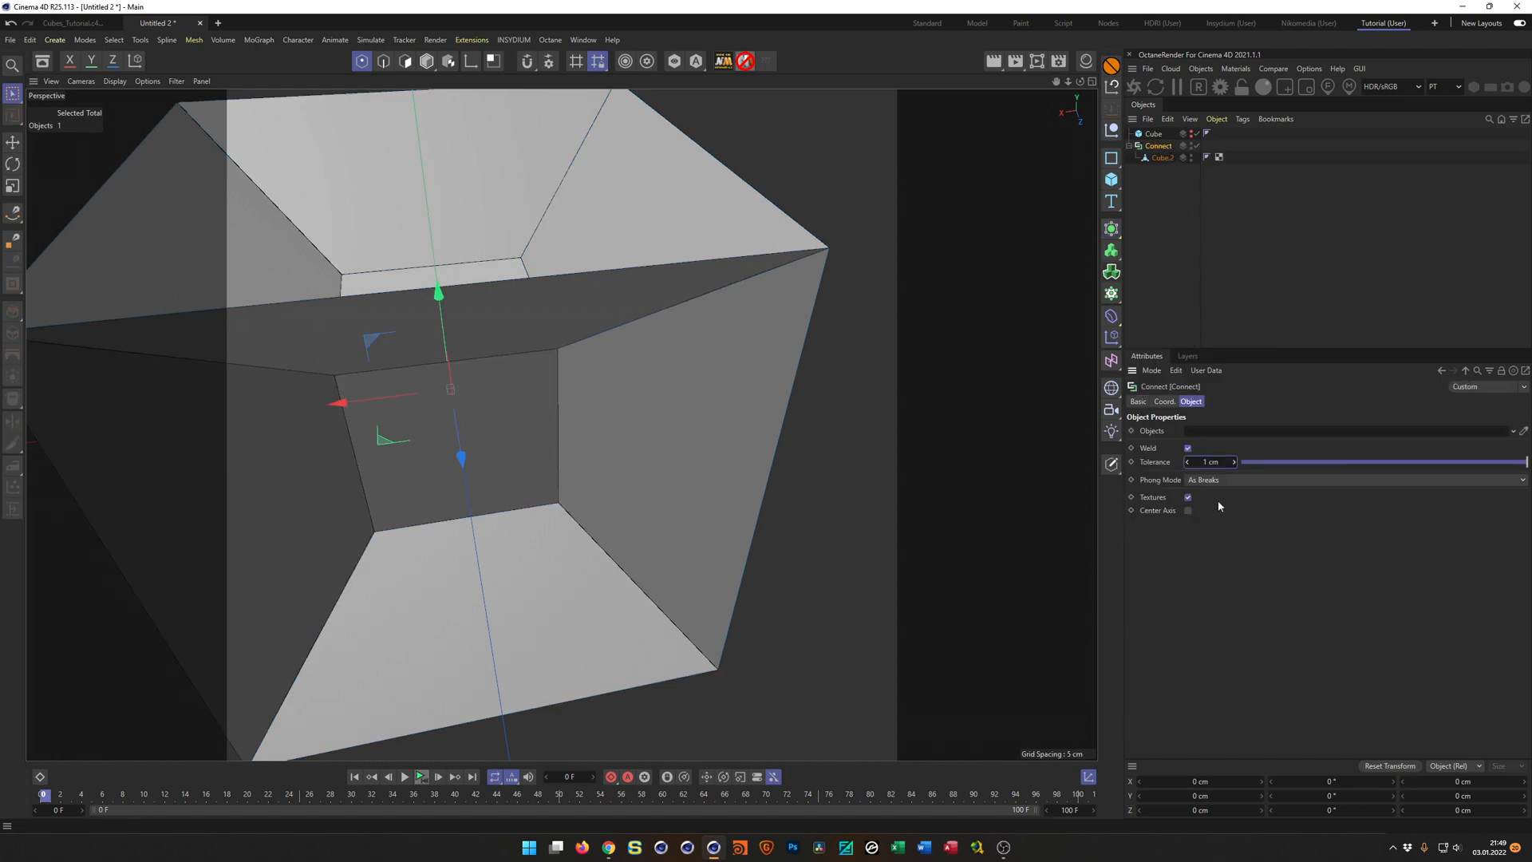
# Raise the Connect object's weld tolerance to 5 cm, fine-tune it to 5.38 cm and inspect the inner corners.
pyautogui.doubleClick(1207, 461)
pyautogui.write('5')
pyautogui.press('Return')
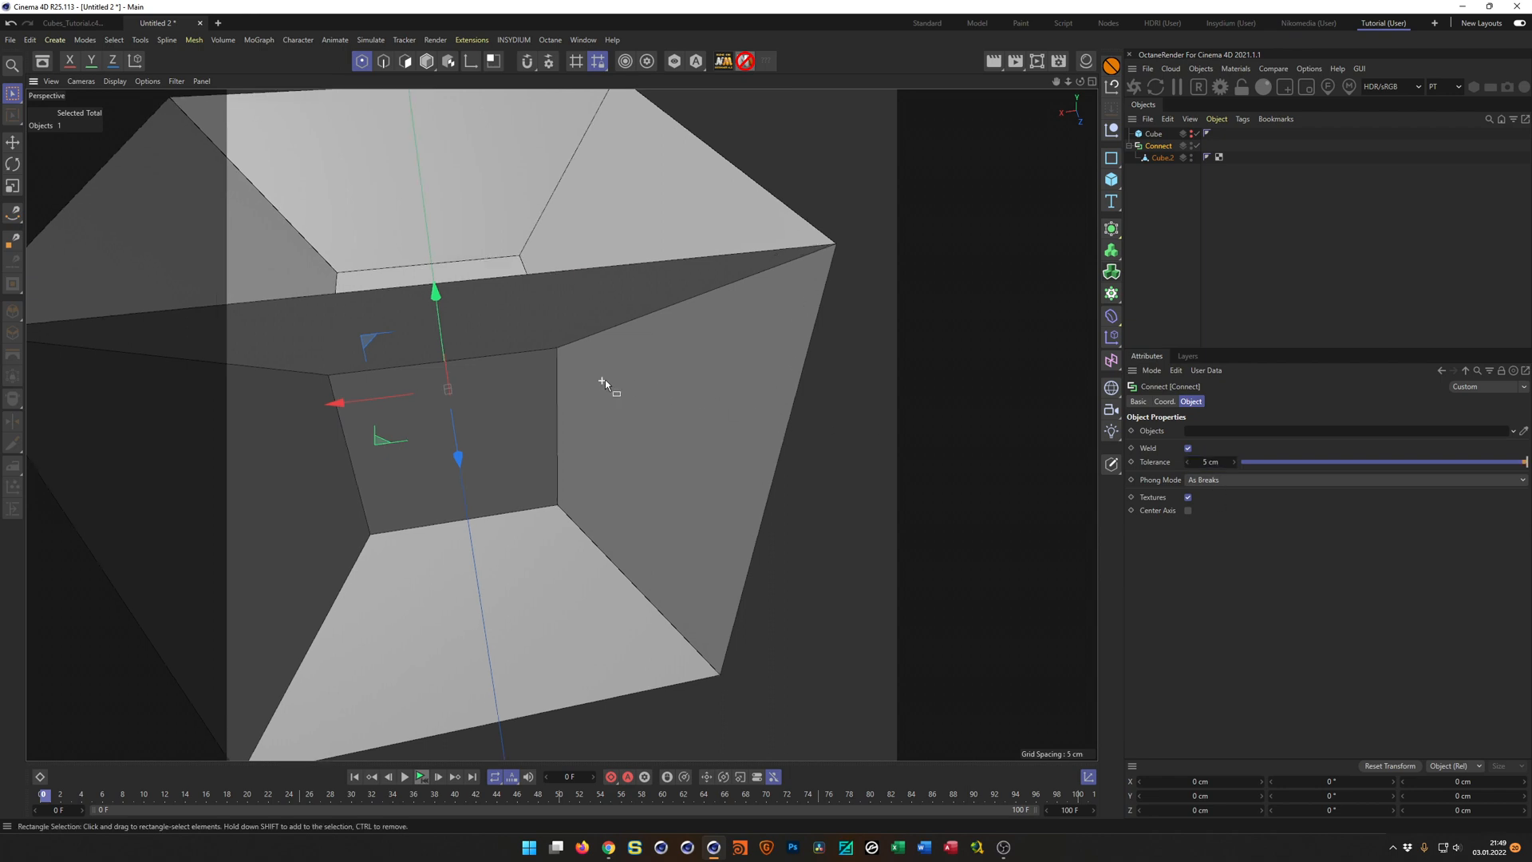
pyautogui.scroll(10, 607, 373)
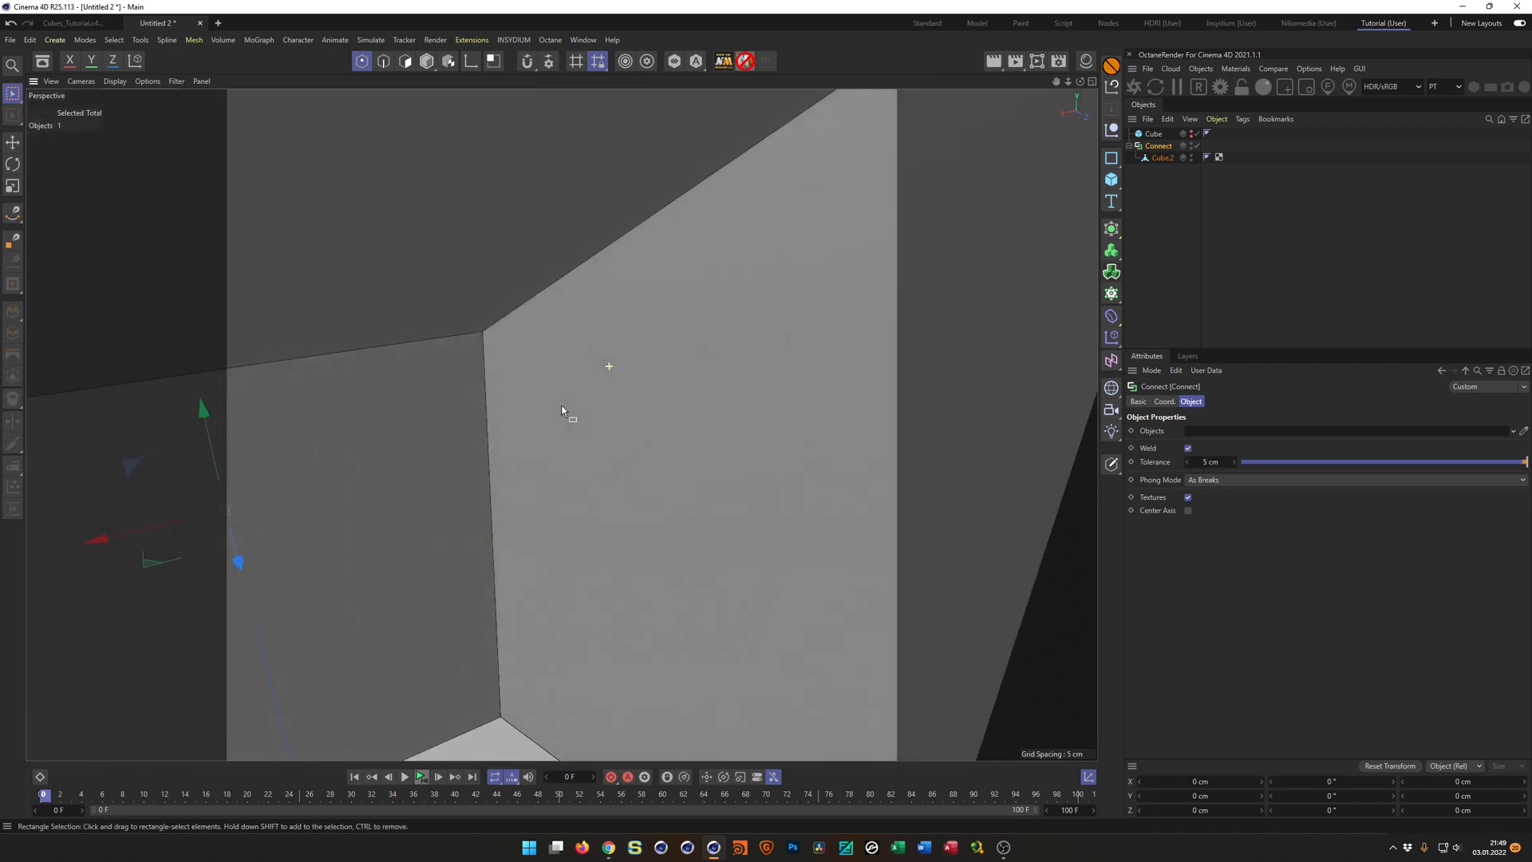
pyautogui.scroll(-10, 562, 411)
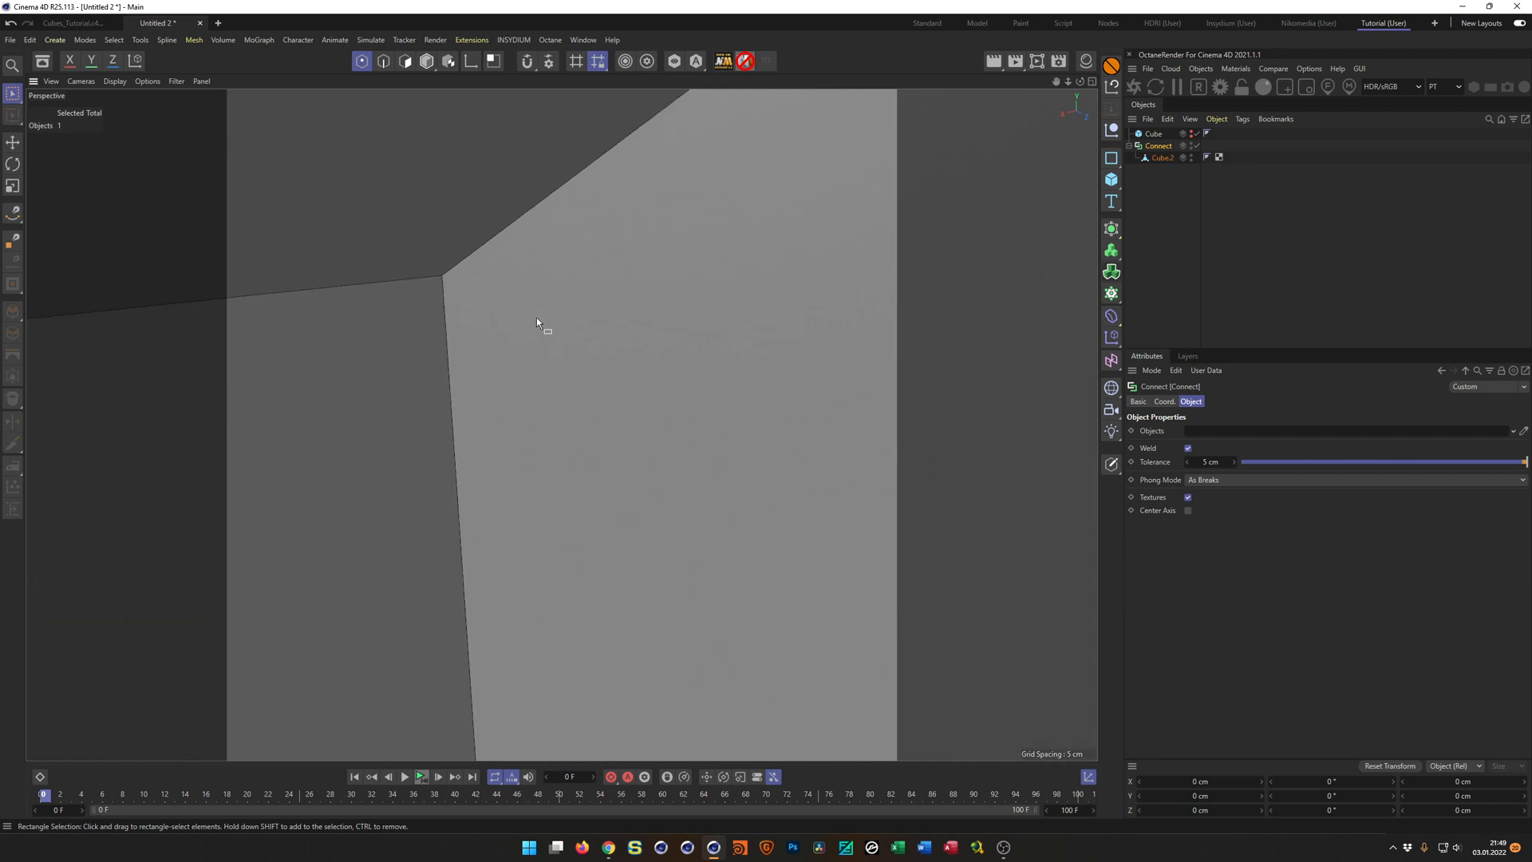
pyautogui.moveTo(398, 367)
pyautogui.keyDown('alt'); pyautogui.mouseDown()
pyautogui.moveTo(447, 355)
pyautogui.moveTo(439, 387)
pyautogui.moveTo(383, 359)
pyautogui.mouseUp(); pyautogui.keyUp('alt')
pyautogui.moveTo(1212, 461); pyautogui.dragTo(1214, 461)
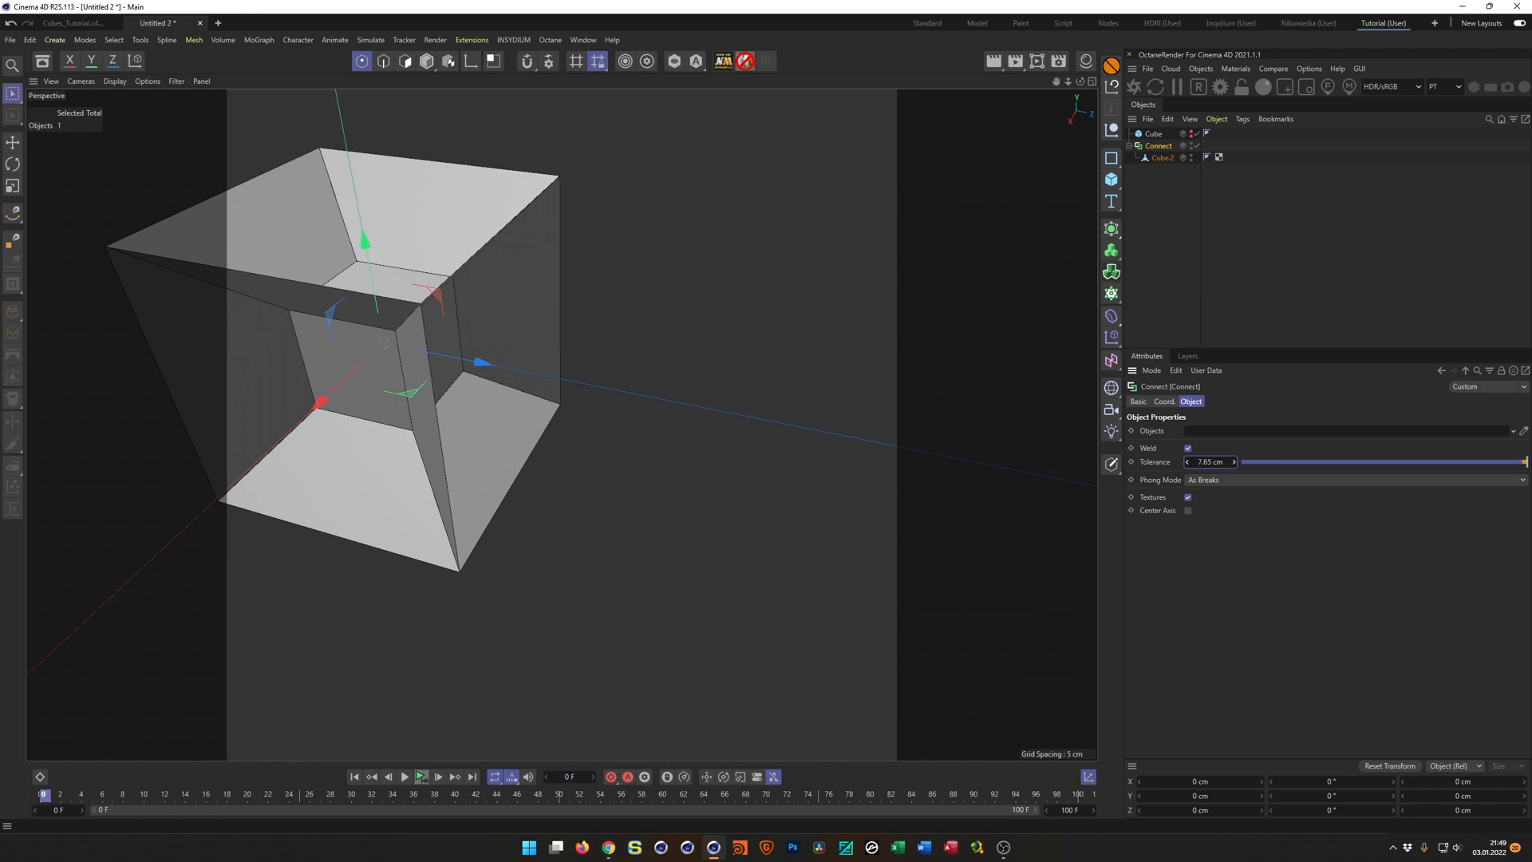
pyautogui.moveTo(1214, 461); pyautogui.dragTo(1216, 461)
pyautogui.keyDown('alt'); pyautogui.moveTo(442, 276); pyautogui.dragTo(578, 317); pyautogui.keyUp('alt')
pyautogui.scroll(5, 438, 274)
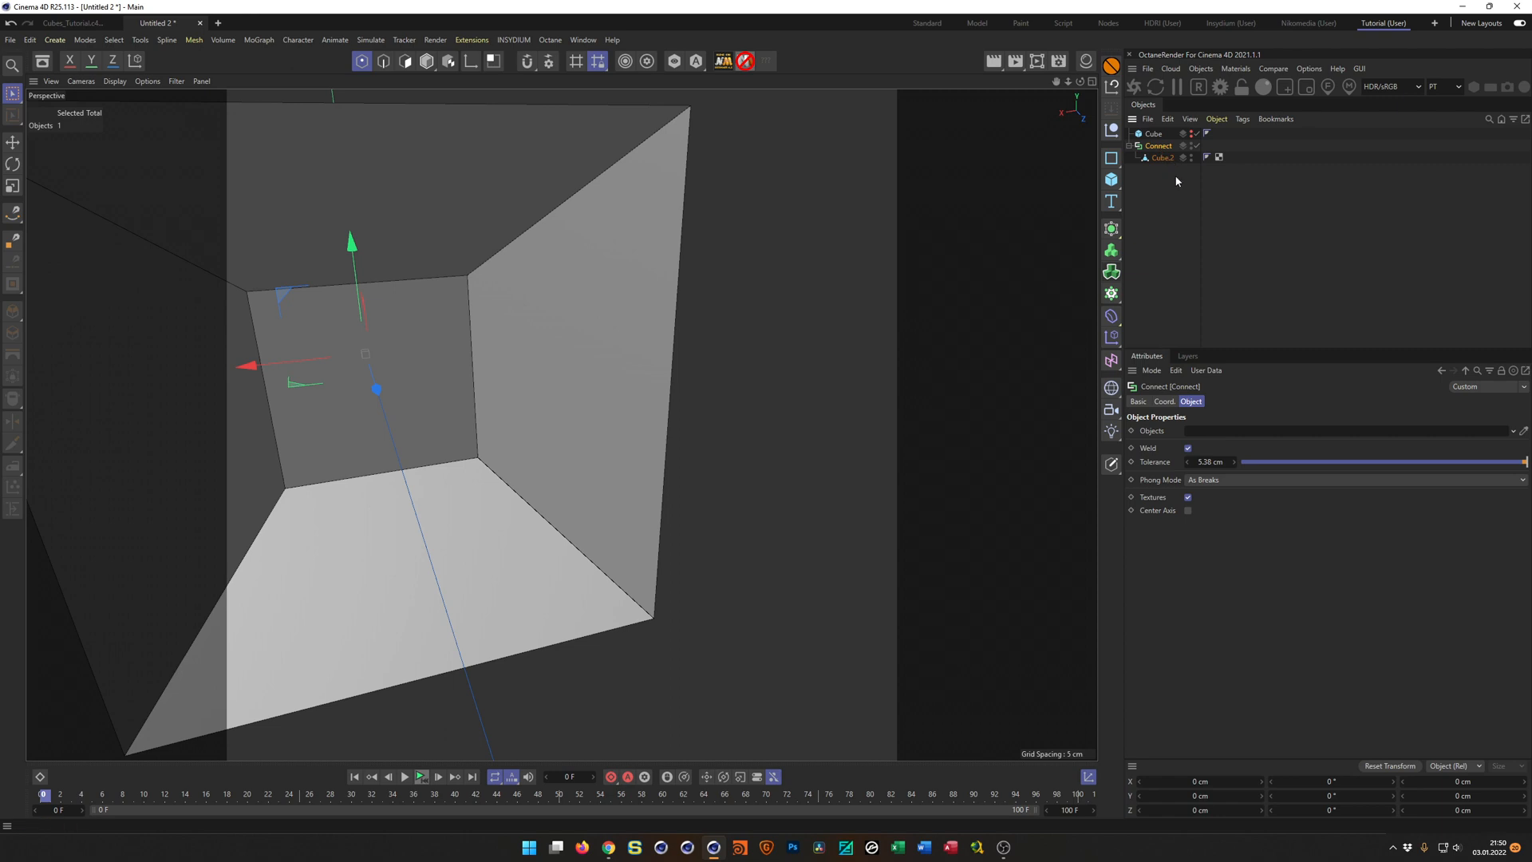
# Make the Connect object editable and rename it Cube2.
pyautogui.press('c')
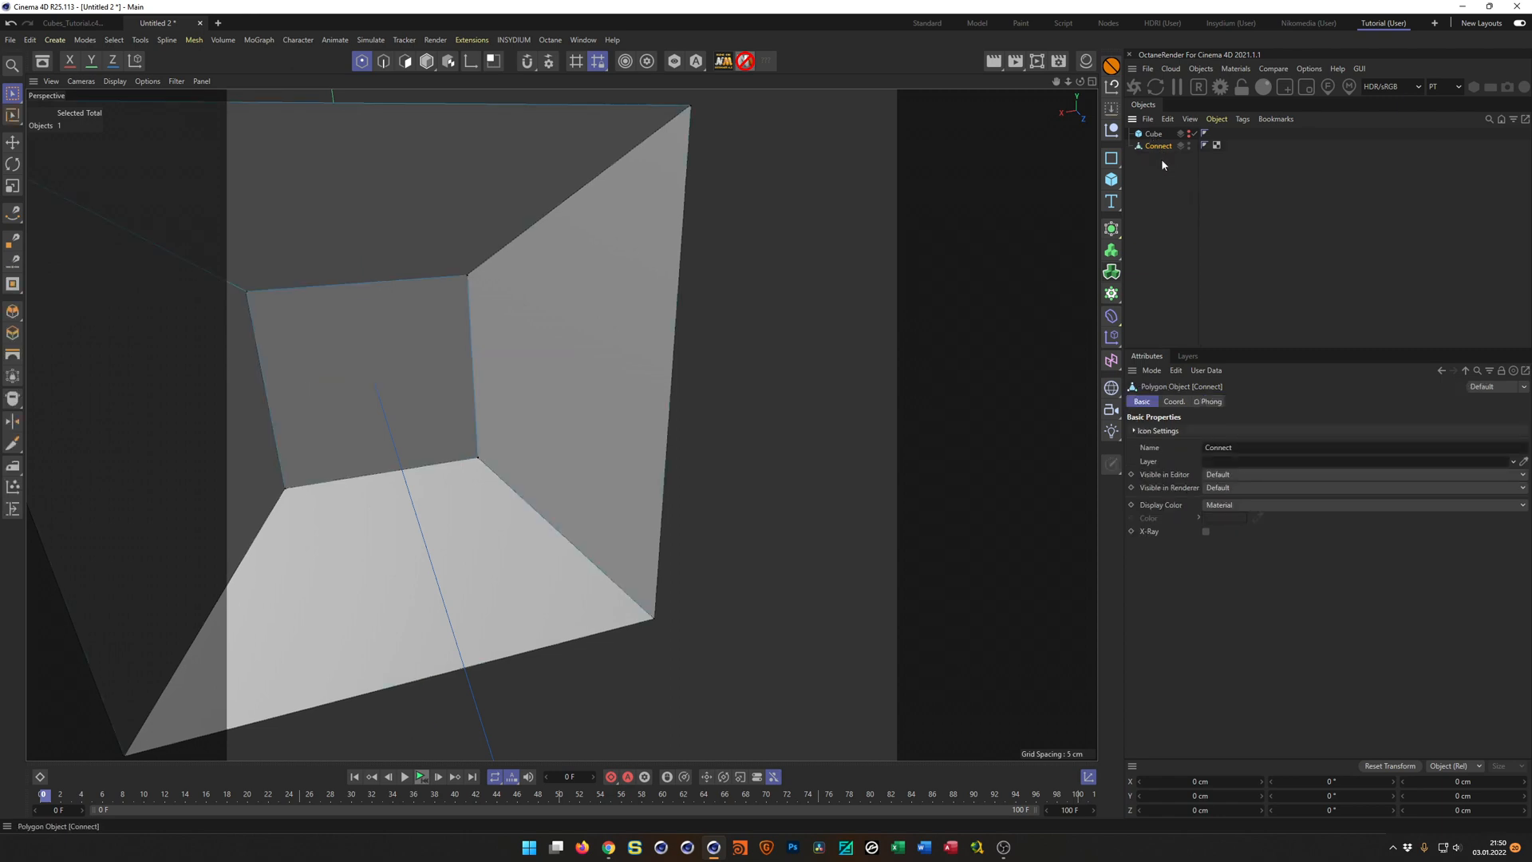
pyautogui.doubleClick(1160, 147)
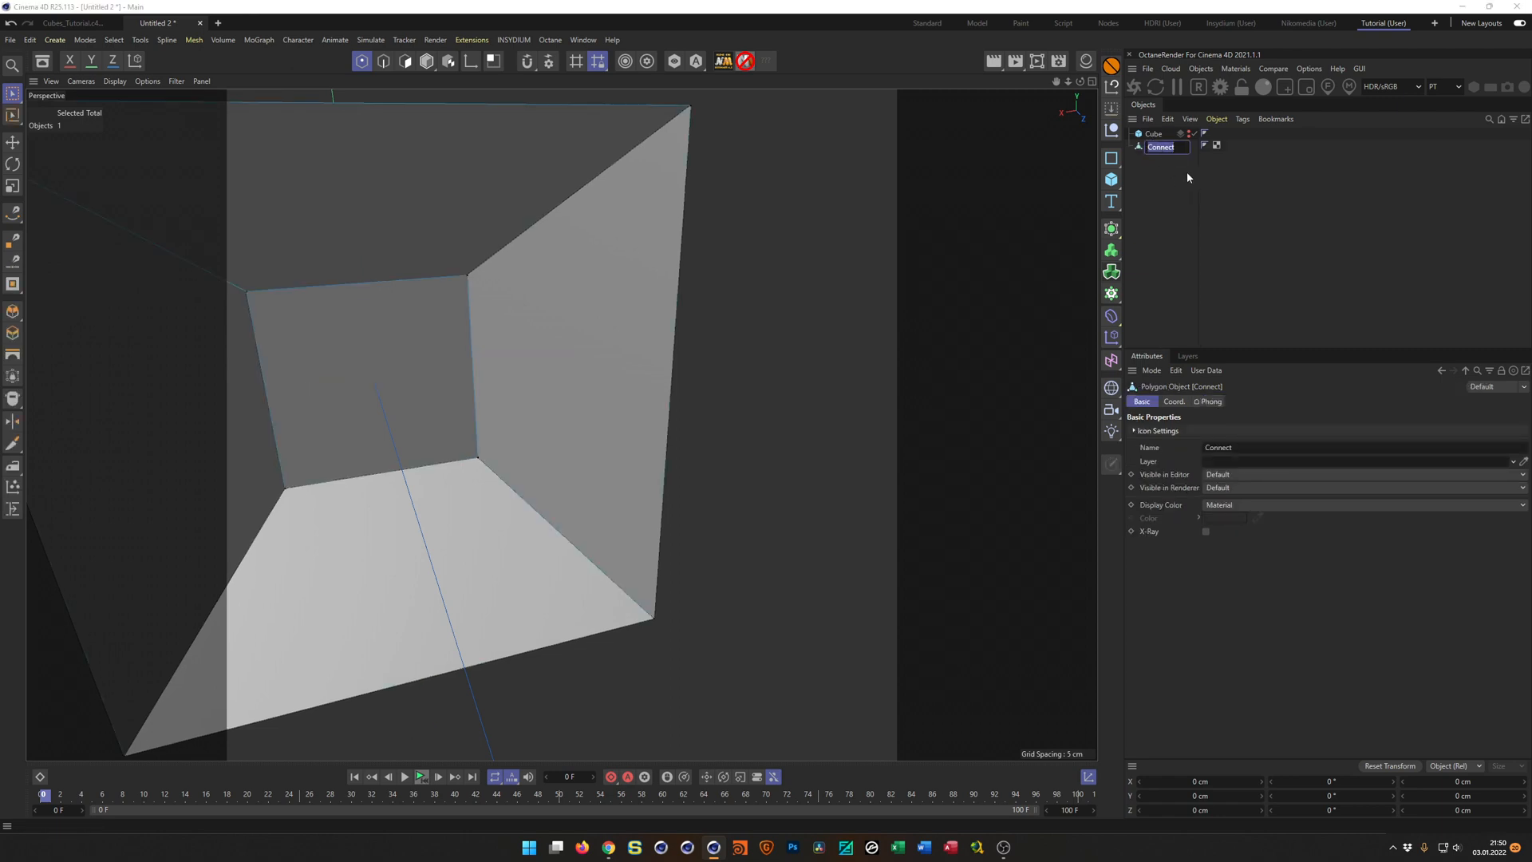
pyautogui.write('Cube21')
pyautogui.press('Return')
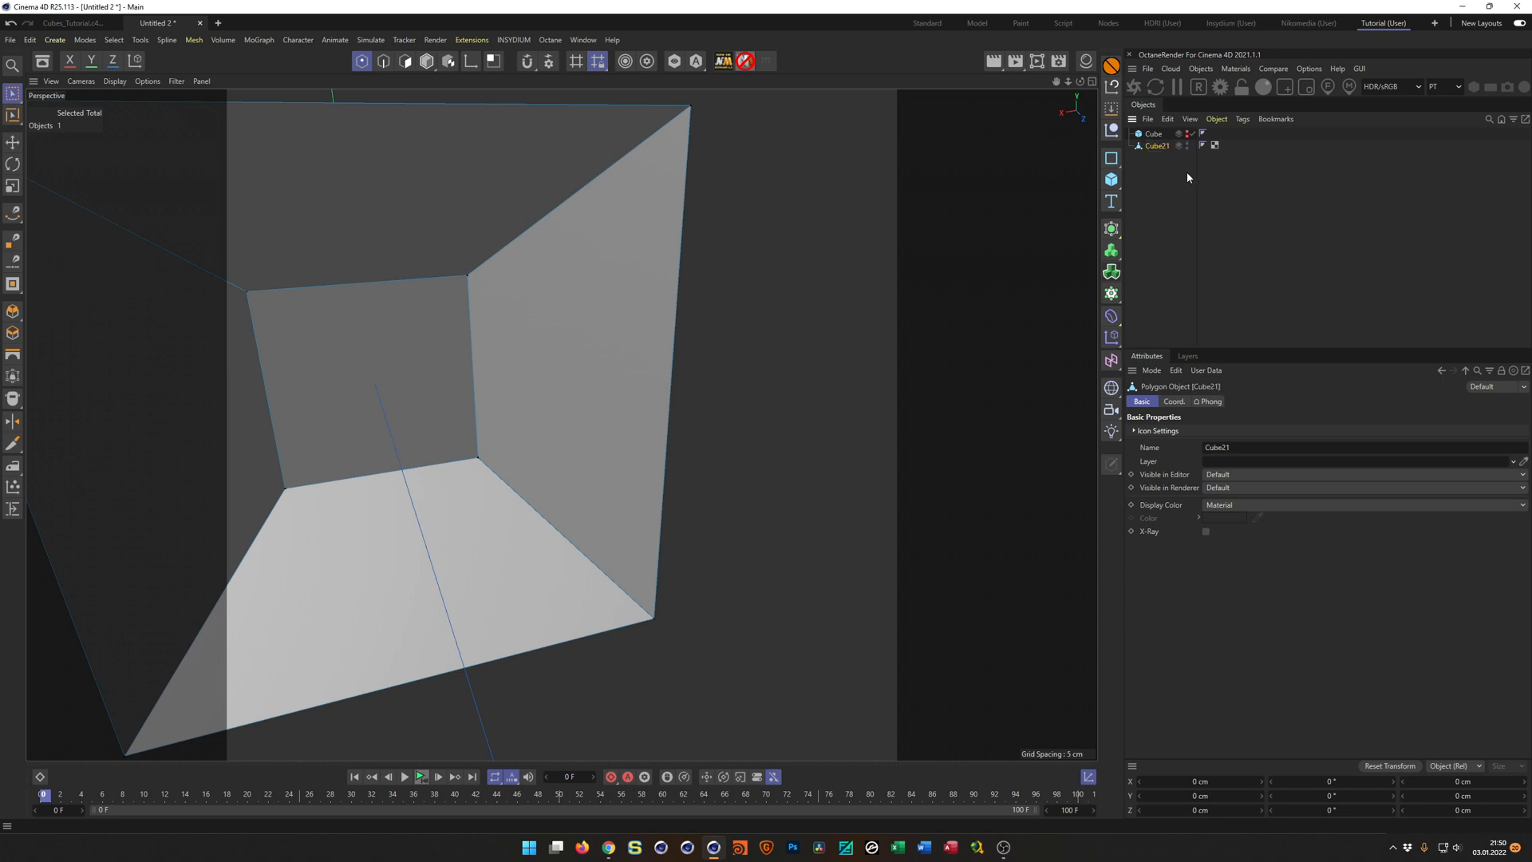
pyautogui.press('Return')
pyautogui.press('Return')
# Put Cube2 under an Atom Array in Model mode, with sphere radius and cylinder radius both set to 0.2 cm.
pyautogui.scroll(-4, 589, 347)
pyautogui.keyDown('alt'); pyautogui.moveTo(589, 347); pyautogui.dragTo(630, 335); pyautogui.keyUp('alt')
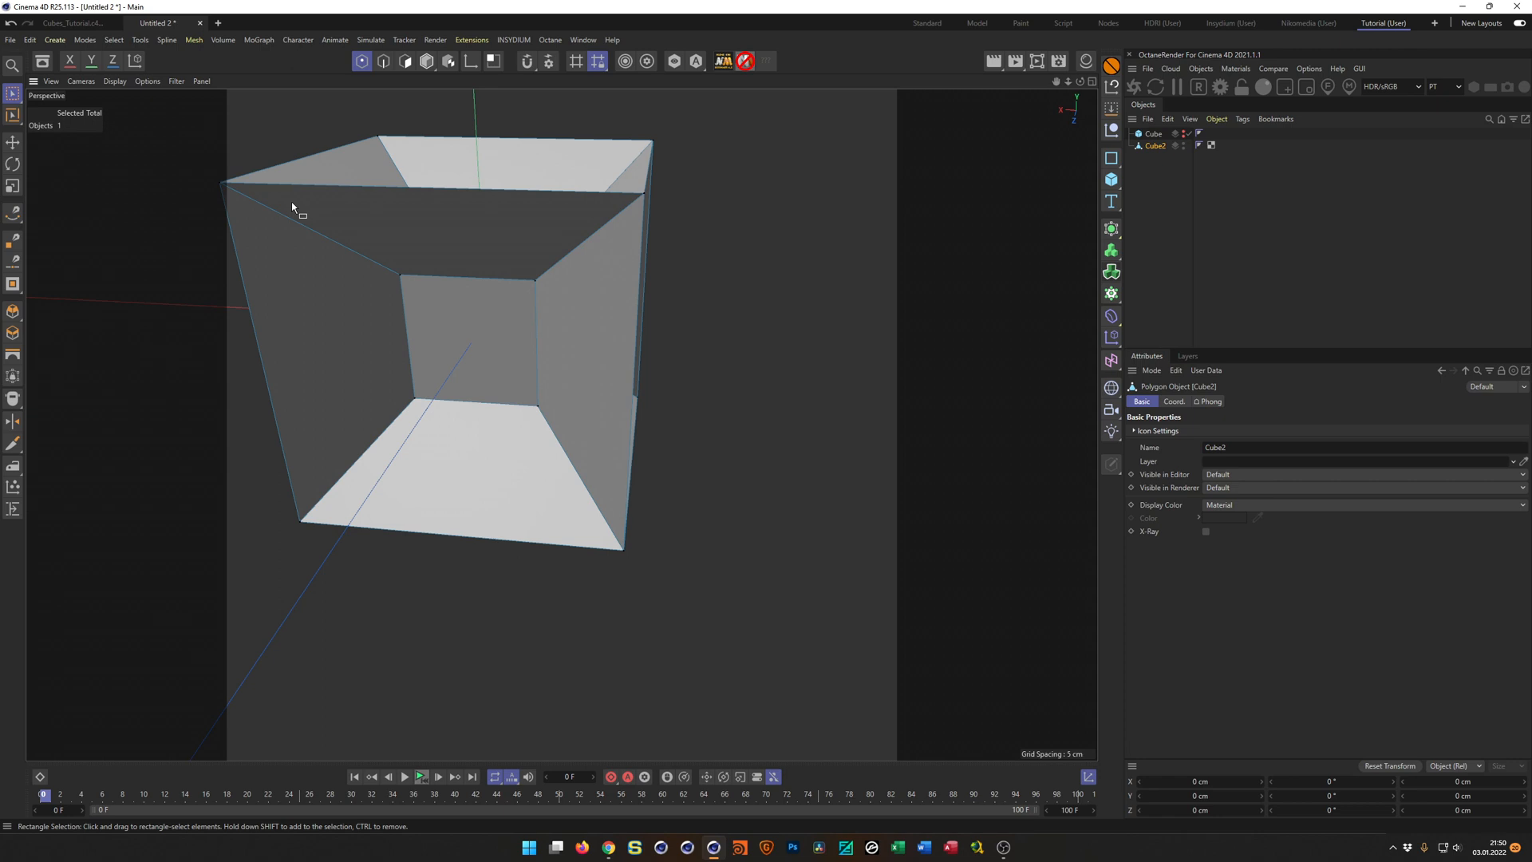
pyautogui.press('Return')
pyautogui.keyDown('alt'); pyautogui.moveTo(593, 286); pyautogui.dragTo(895, 342); pyautogui.keyUp('alt')
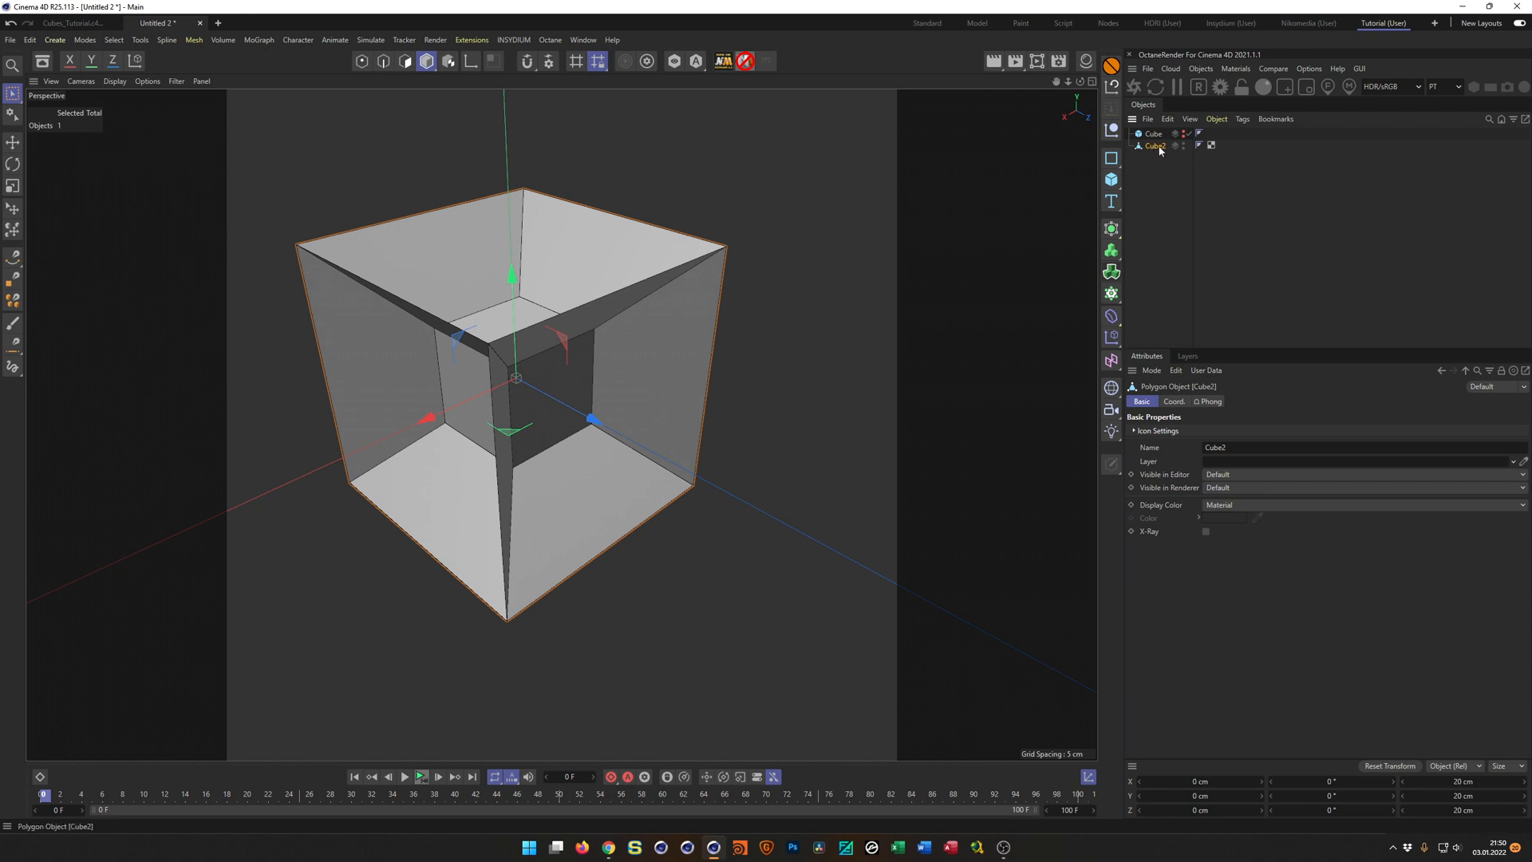
pyautogui.click(1108, 226)
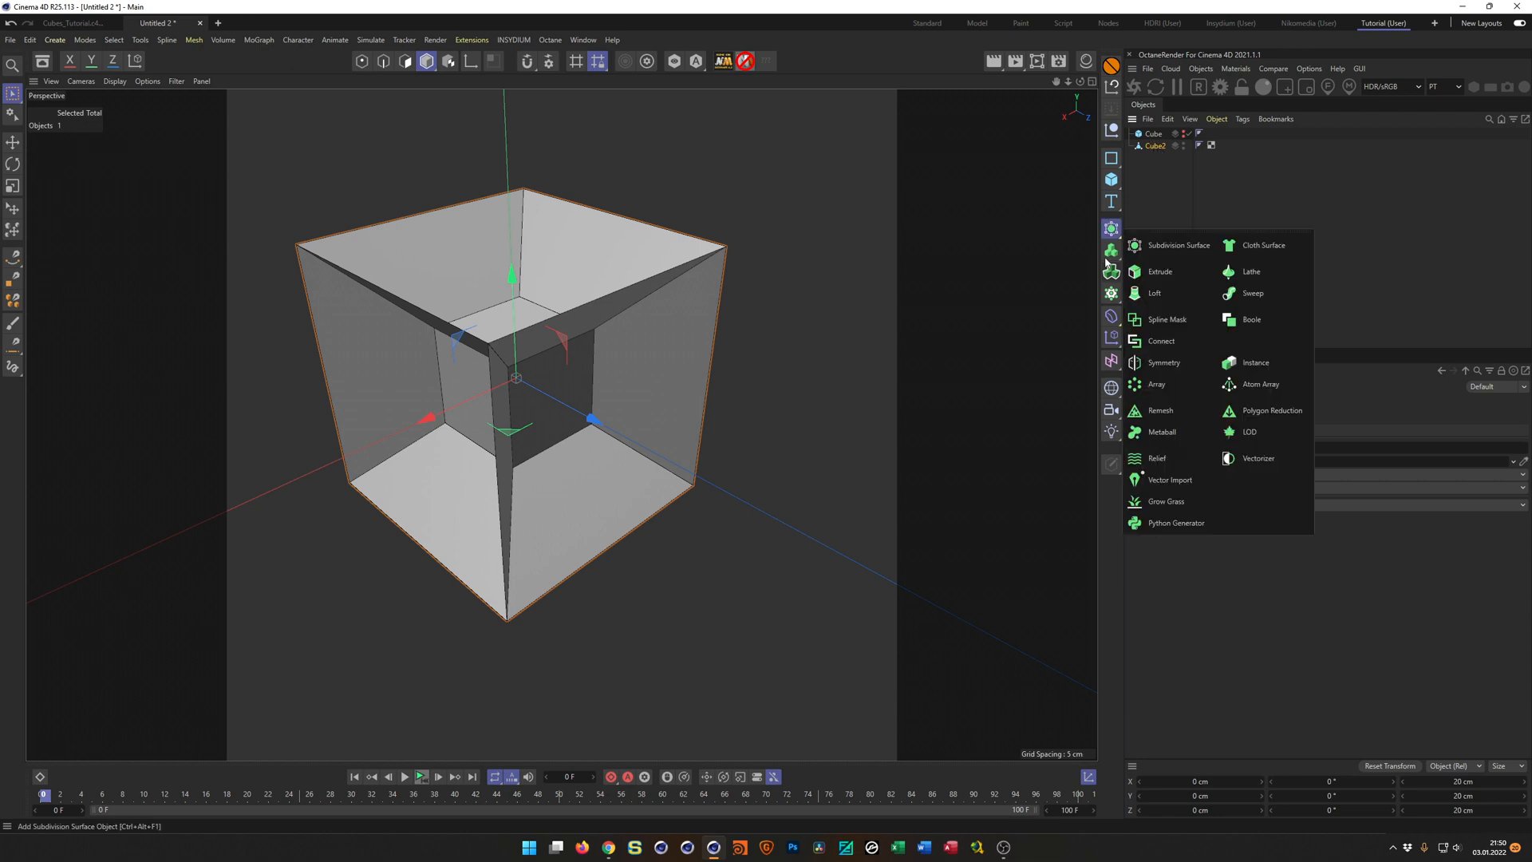
pyautogui.click(1247, 385)
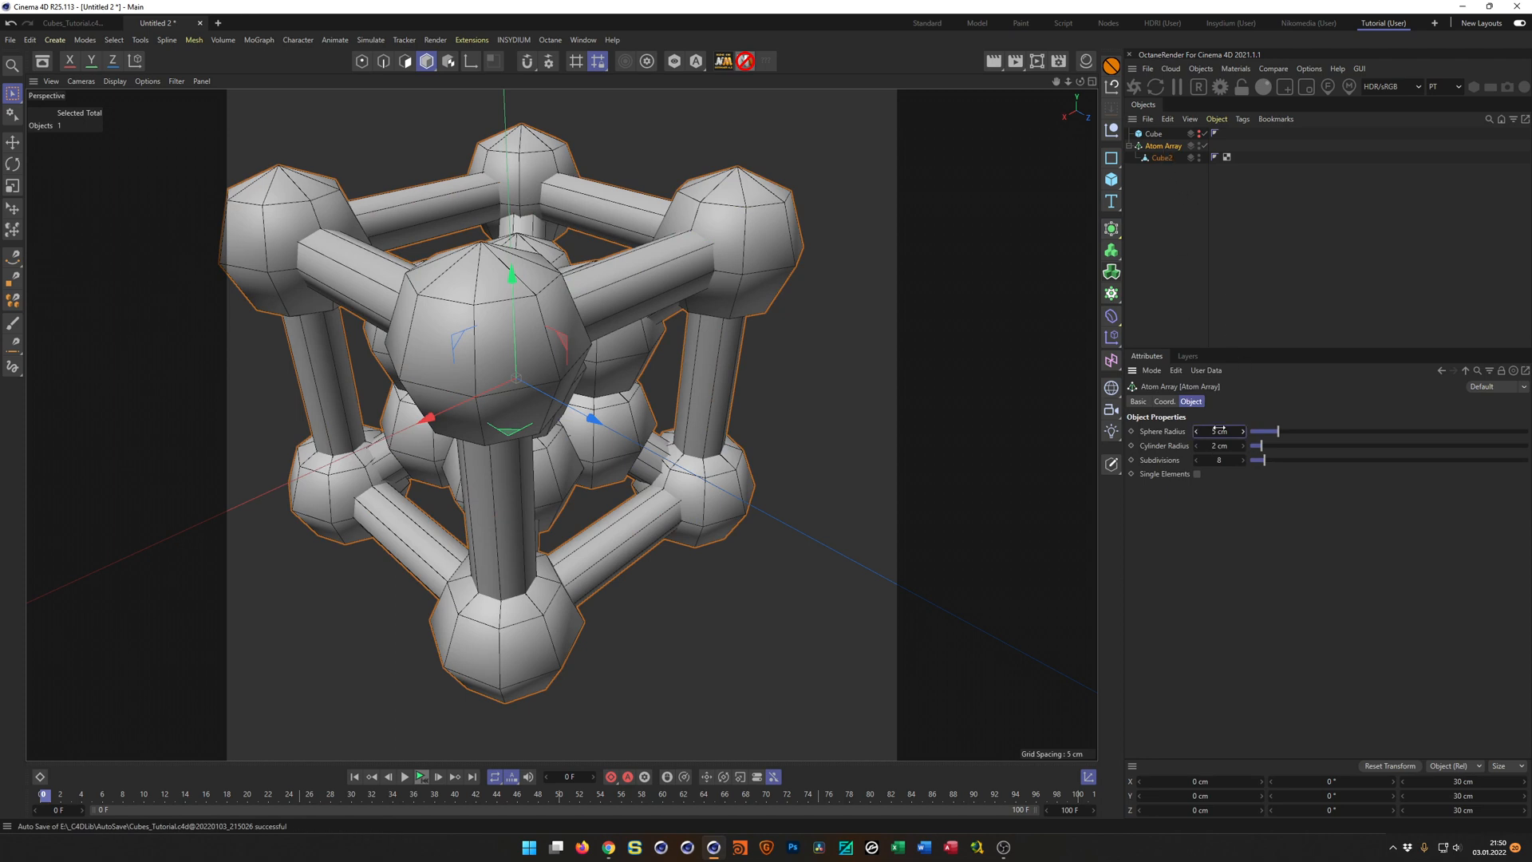
pyautogui.write('0.2')
pyautogui.press('Tab')
pyautogui.write('0.2')
pyautogui.press('Return')
pyautogui.keyDown('alt'); pyautogui.moveTo(646, 358); pyautogui.dragTo(703, 363); pyautogui.keyUp('alt')
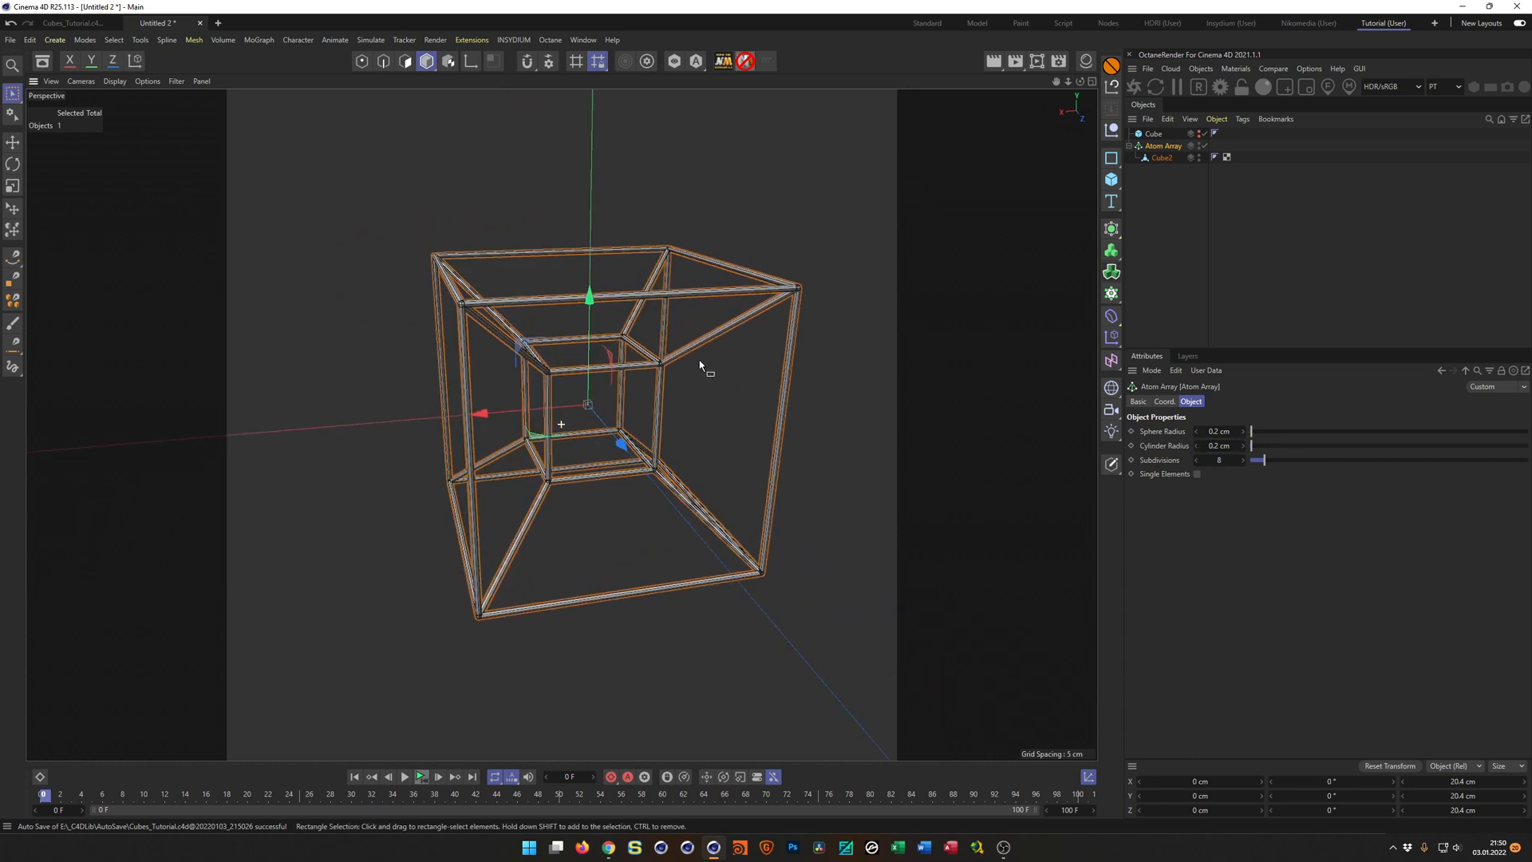
# Examine the wireframe cube's struts and corner joints up close and from several angles.
pyautogui.keyDown('alt'); pyautogui.moveTo(651, 358); pyautogui.dragTo(733, 348, button='right'); pyautogui.keyUp('alt')
pyautogui.keyDown('alt'); pyautogui.moveTo(733, 348); pyautogui.dragTo(551, 403); pyautogui.keyUp('alt')
pyautogui.keyDown('alt'); pyautogui.moveTo(605, 447); pyautogui.dragTo(611, 452); pyautogui.keyUp('alt')
pyautogui.keyDown('alt'); pyautogui.moveTo(624, 483); pyautogui.dragTo(714, 432, button='right'); pyautogui.keyUp('alt')
pyautogui.keyDown('alt'); pyautogui.moveTo(715, 432); pyautogui.dragTo(669, 445); pyautogui.keyUp('alt')
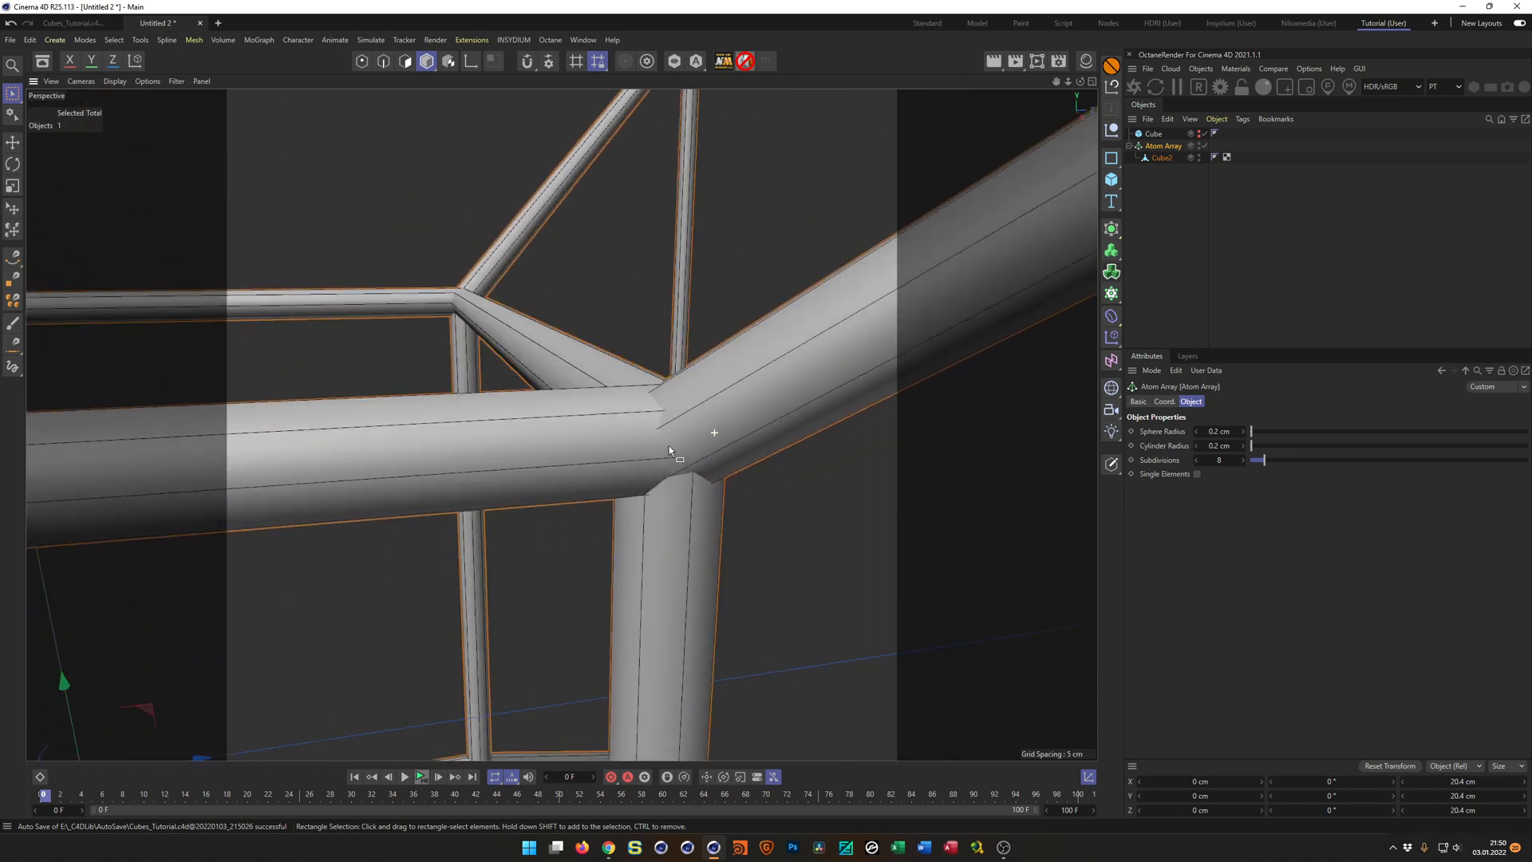
pyautogui.keyDown('alt'); pyautogui.moveTo(682, 415); pyautogui.dragTo(546, 479, button='right'); pyautogui.keyUp('alt')
pyautogui.keyDown('alt'); pyautogui.moveTo(950, 266); pyautogui.dragTo(524, 301); pyautogui.keyUp('alt')
pyautogui.keyDown('alt'); pyautogui.moveTo(560, 301); pyautogui.dragTo(507, 328, button='right'); pyautogui.keyUp('alt')
pyautogui.keyDown('alt'); pyautogui.moveTo(508, 328); pyautogui.dragTo(472, 301); pyautogui.keyUp('alt')
pyautogui.scroll(7, 556, 343)
pyautogui.keyDown('alt'); pyautogui.moveTo(471, 301); pyautogui.dragTo(287, 352, button='right'); pyautogui.keyUp('alt')
pyautogui.keyDown('alt'); pyautogui.moveTo(581, 405); pyautogui.dragTo(487, 368); pyautogui.keyUp('alt')
pyautogui.scroll(4, 558, 392)
pyautogui.keyDown('alt'); pyautogui.moveTo(571, 398); pyautogui.dragTo(584, 401); pyautogui.keyUp('alt')
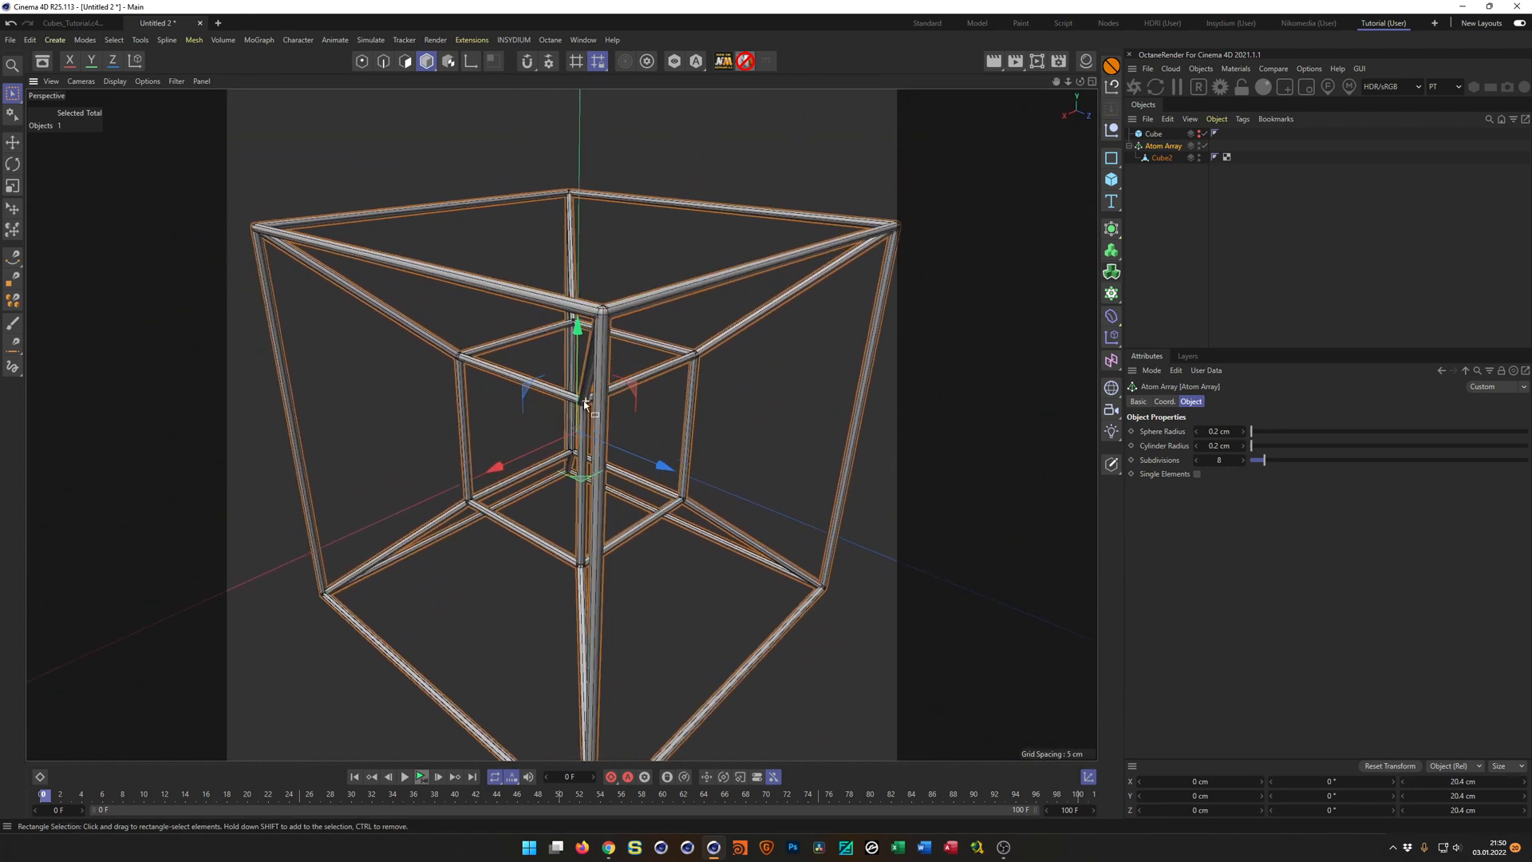
pyautogui.scroll(-1, 585, 403)
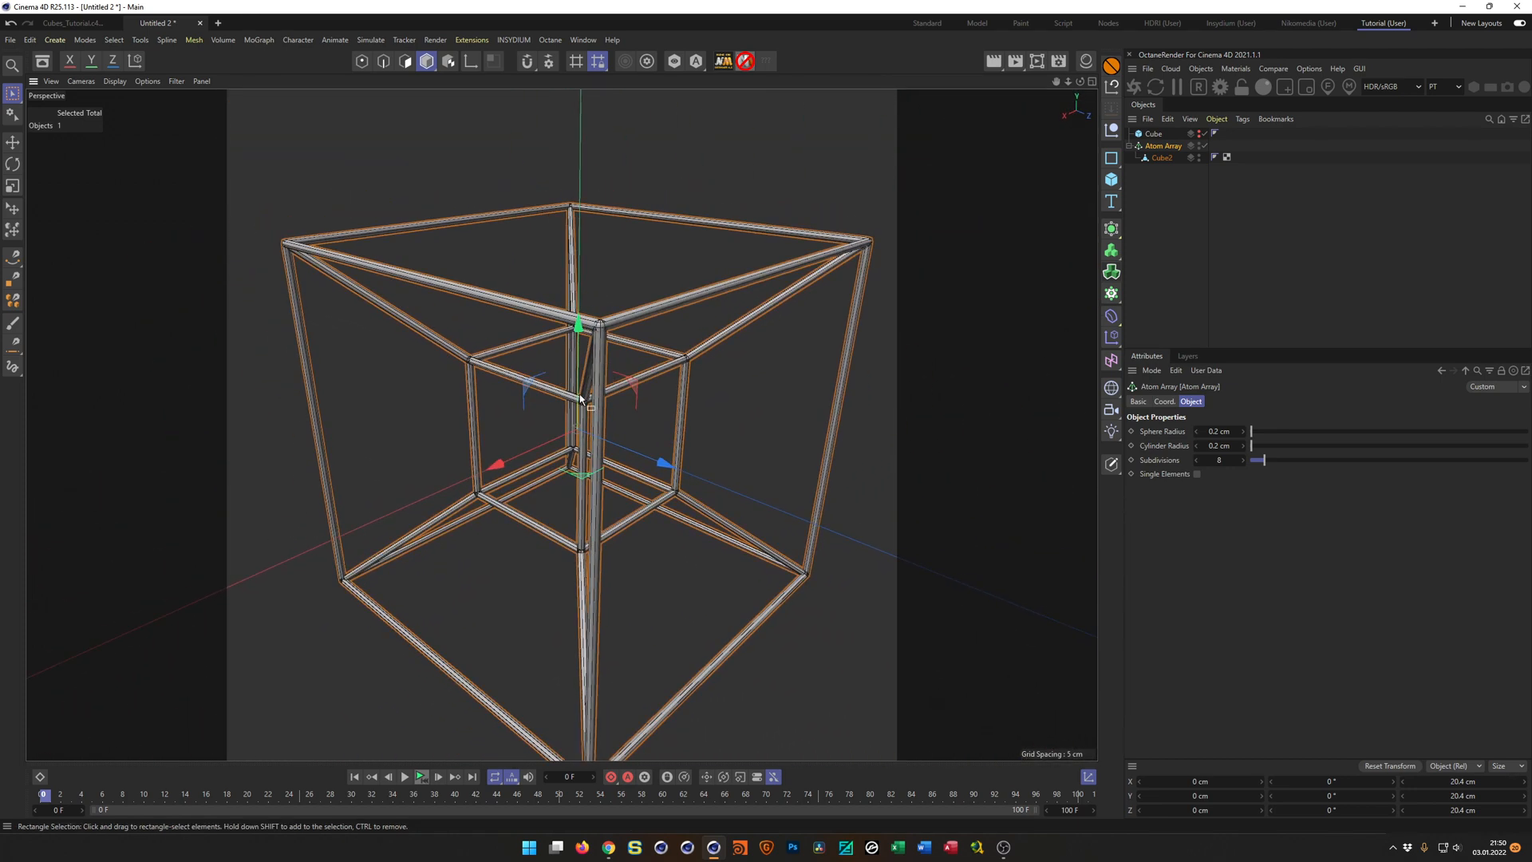
# Switch to Chrome, play part of the ZIPPING TOGETHER preview to study the wireframe cubes, and return to Cinema 4D.
pyautogui.click(609, 851)
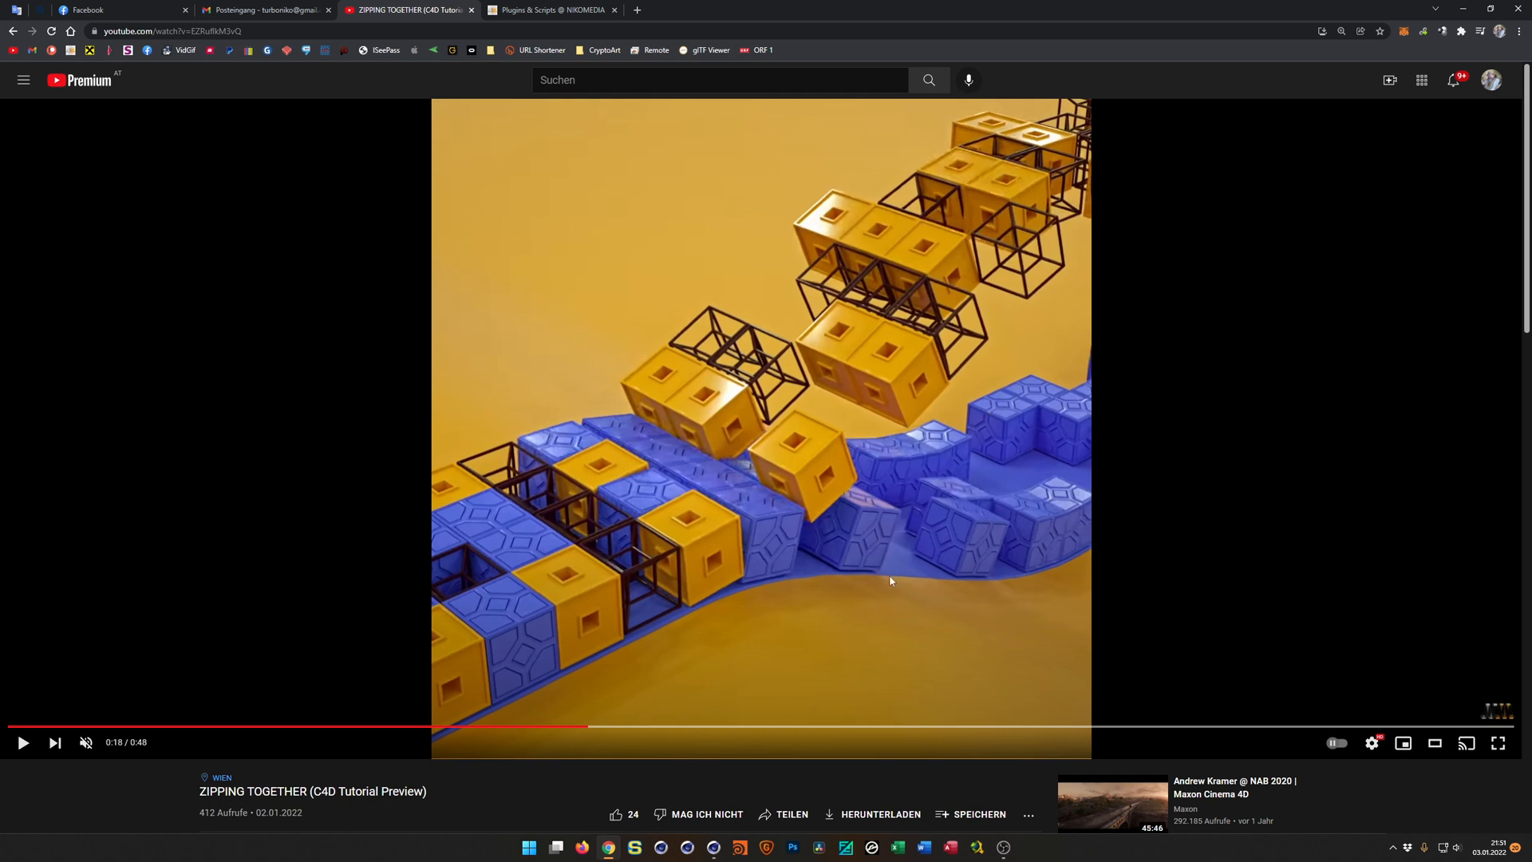
pyautogui.click(31, 751)
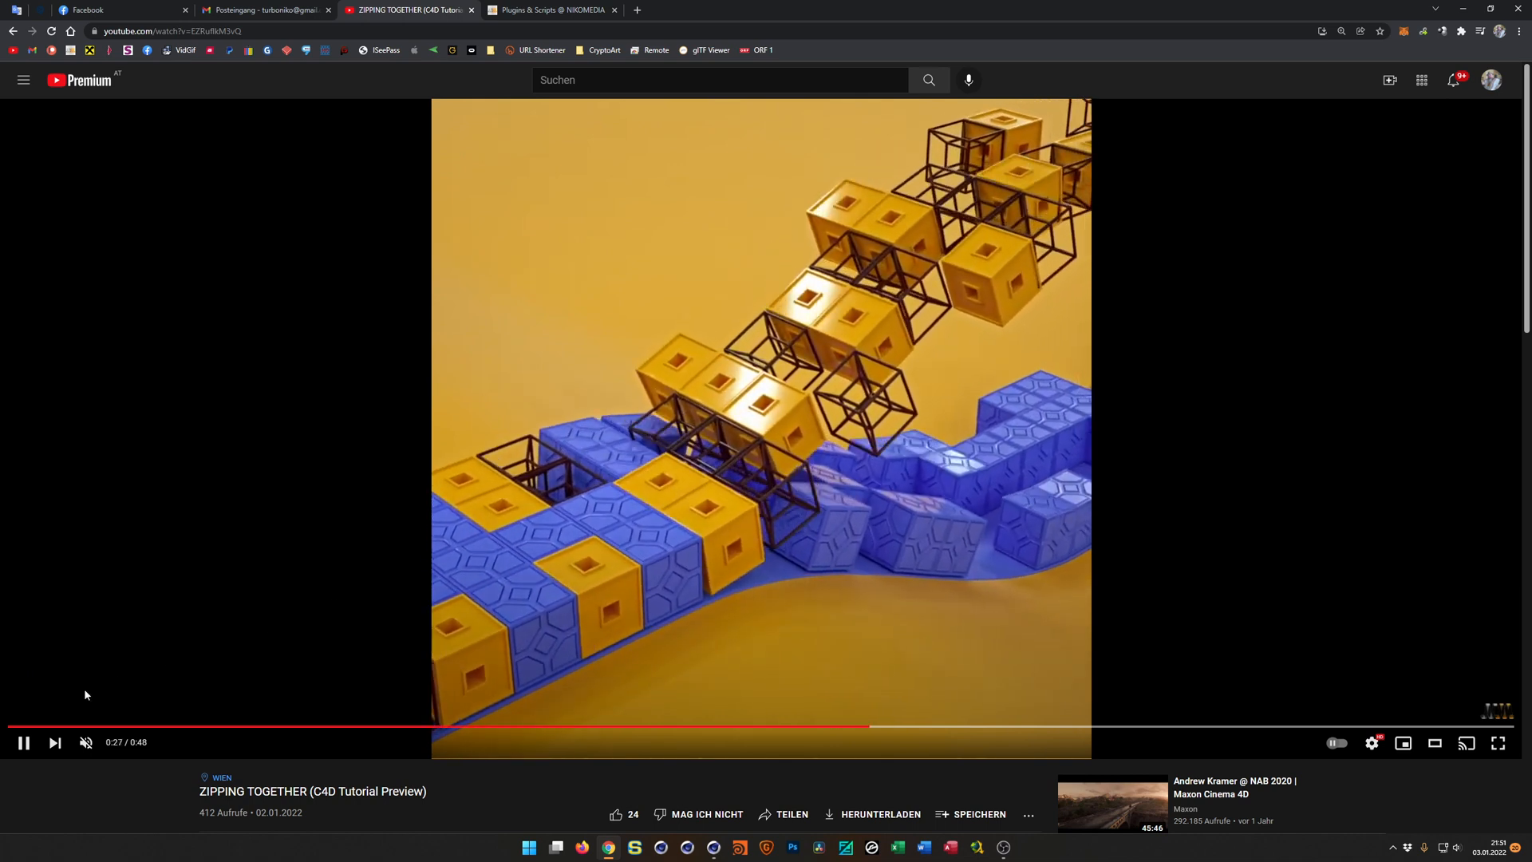
pyautogui.click(25, 746)
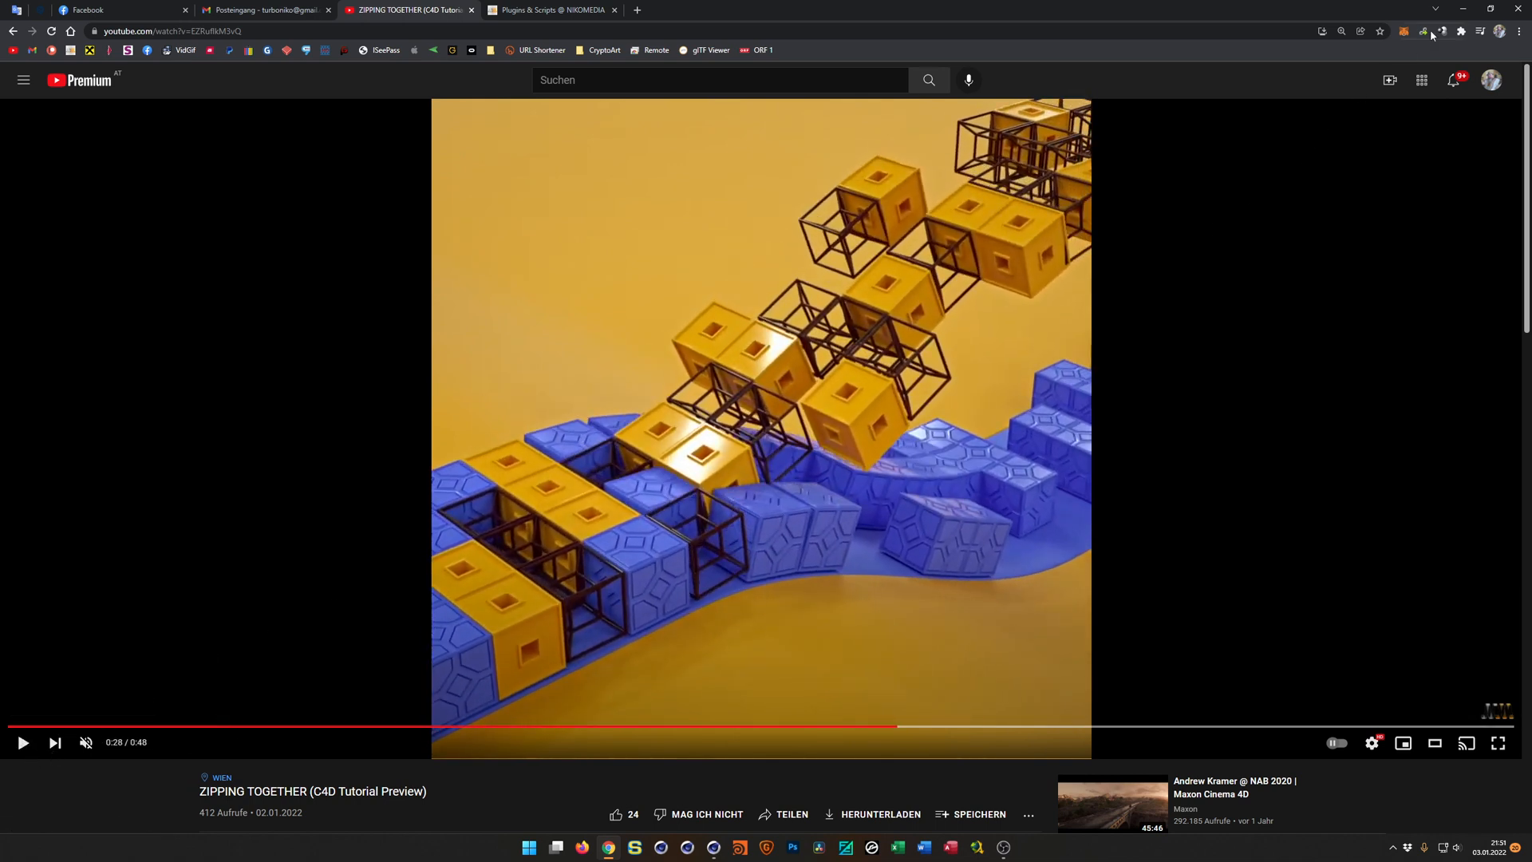
pyautogui.click(1463, 9)
# Rename the Cube2 object inside the Atom Array as HyperCube.
pyautogui.keyDown('alt'); pyautogui.moveTo(719, 455); pyautogui.dragTo(606, 399); pyautogui.keyUp('alt')
pyautogui.doubleClick(1163, 157)
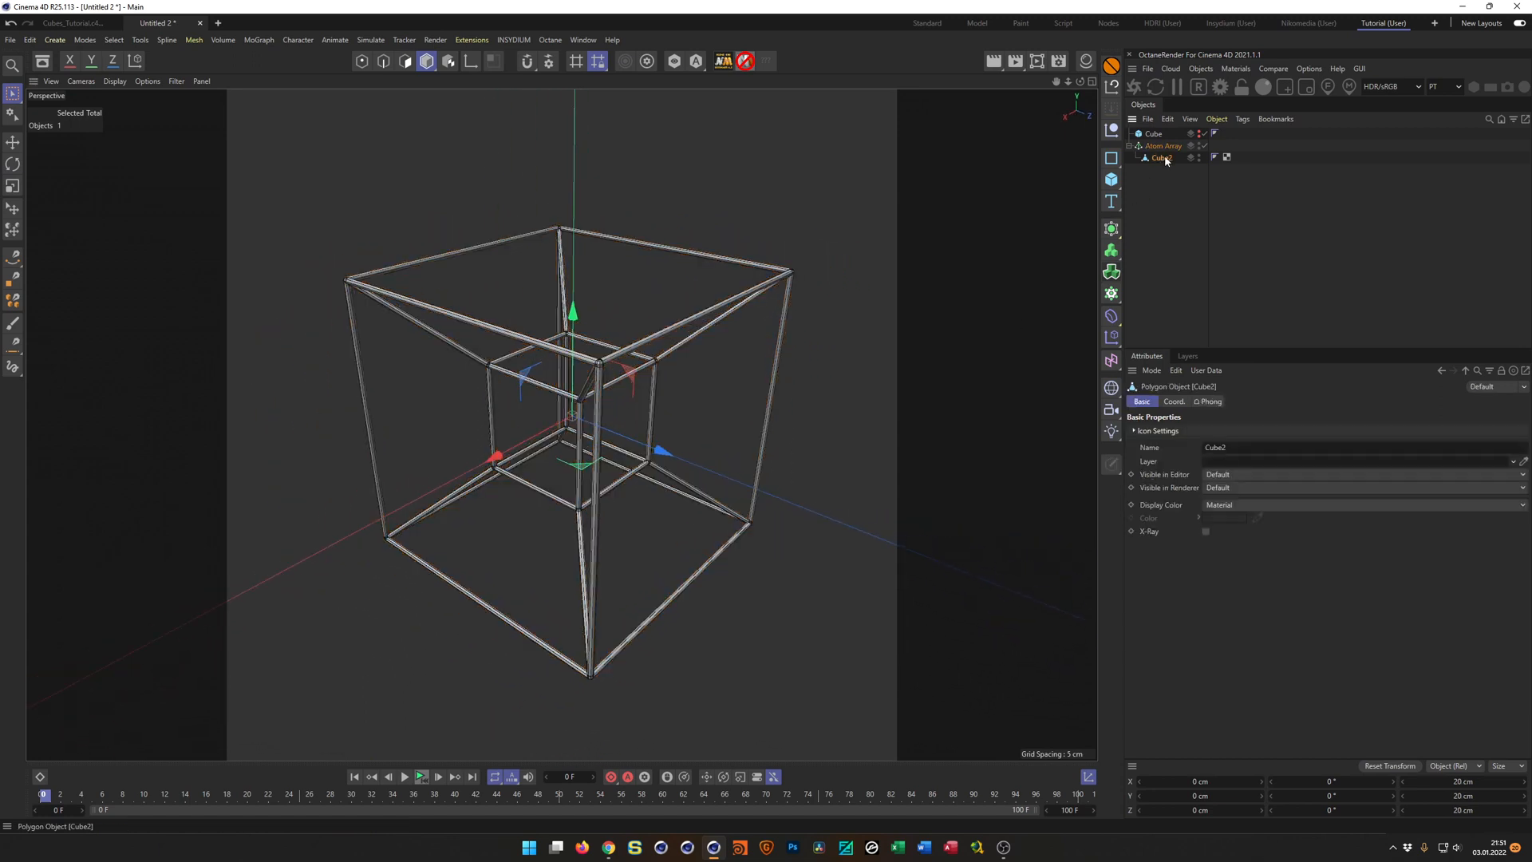
pyautogui.write('hyperCube')
pyautogui.press('Return')
pyautogui.doubleClick(1170, 158)
pyautogui.click(1158, 160)
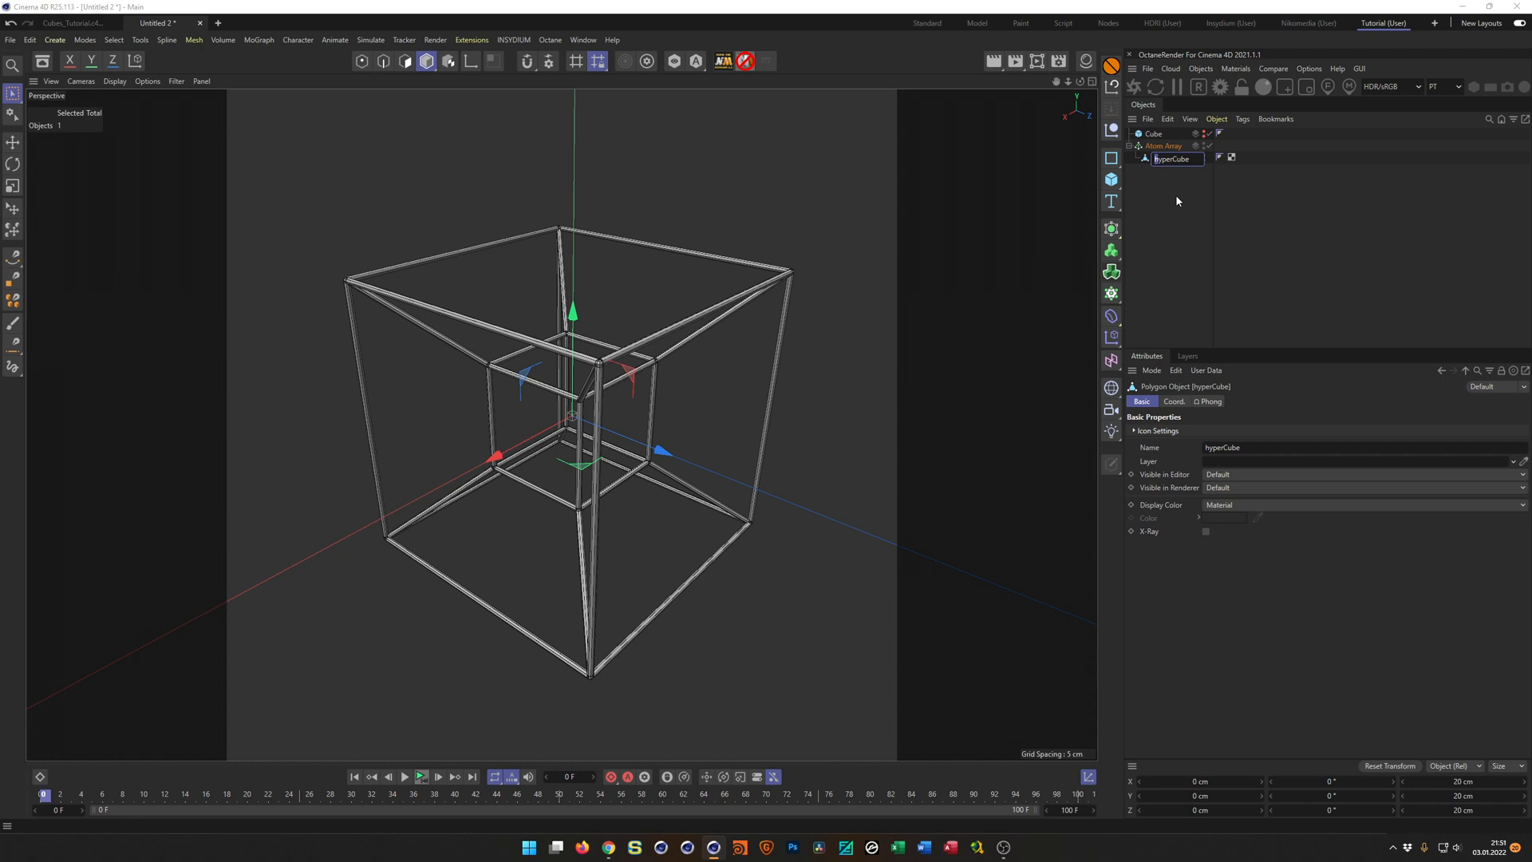
pyautogui.press('Return')
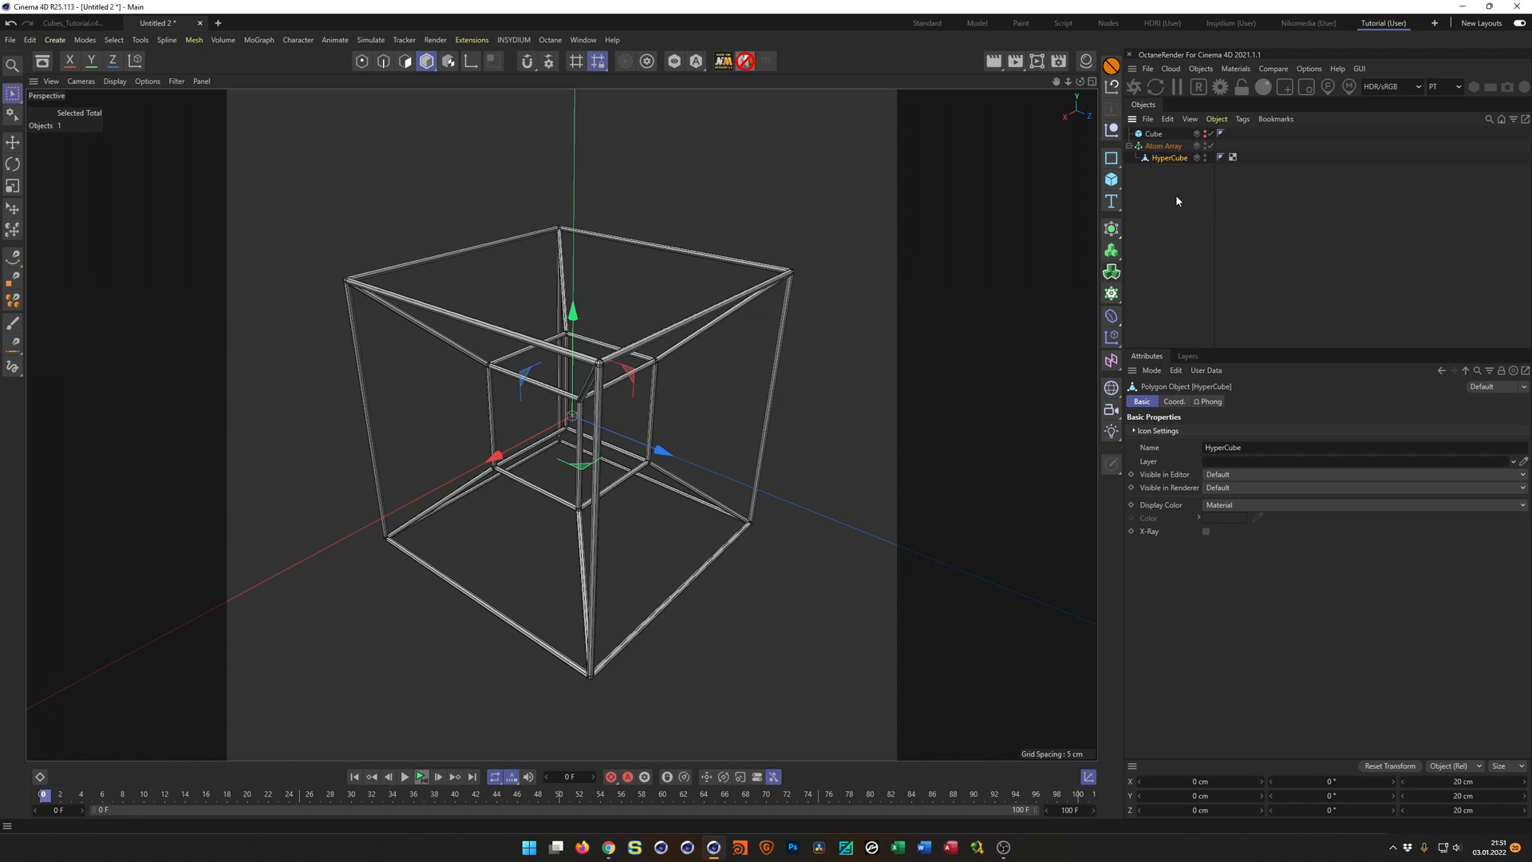
# Convert the Atom Array into a polygon copy with Current State to Object.
pyautogui.click(1162, 148)
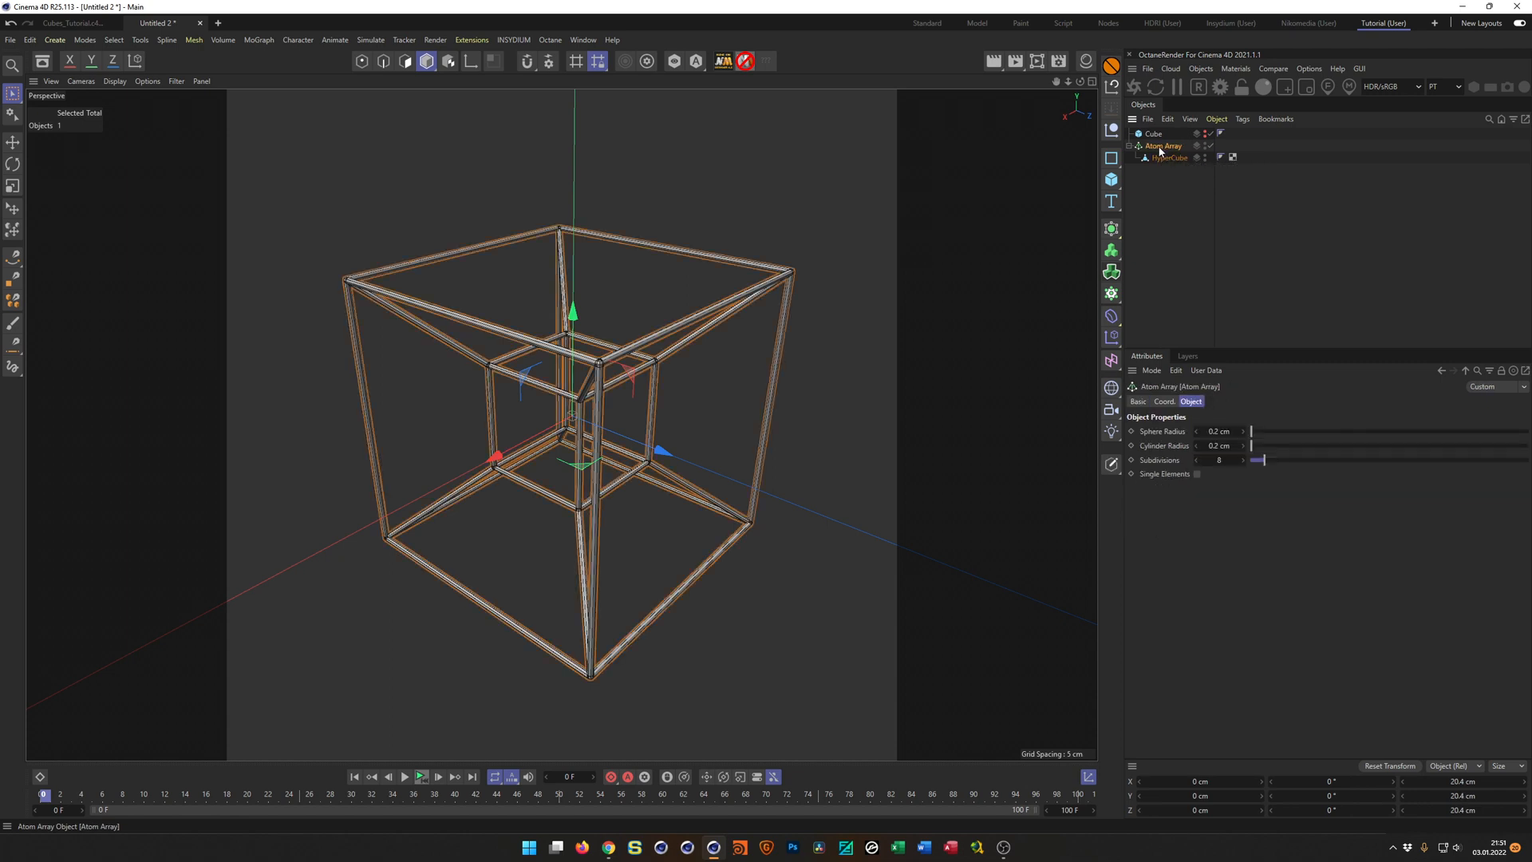
pyautogui.rightClick(1161, 149)
pyautogui.click(1158, 145)
pyautogui.rightClick(1152, 148)
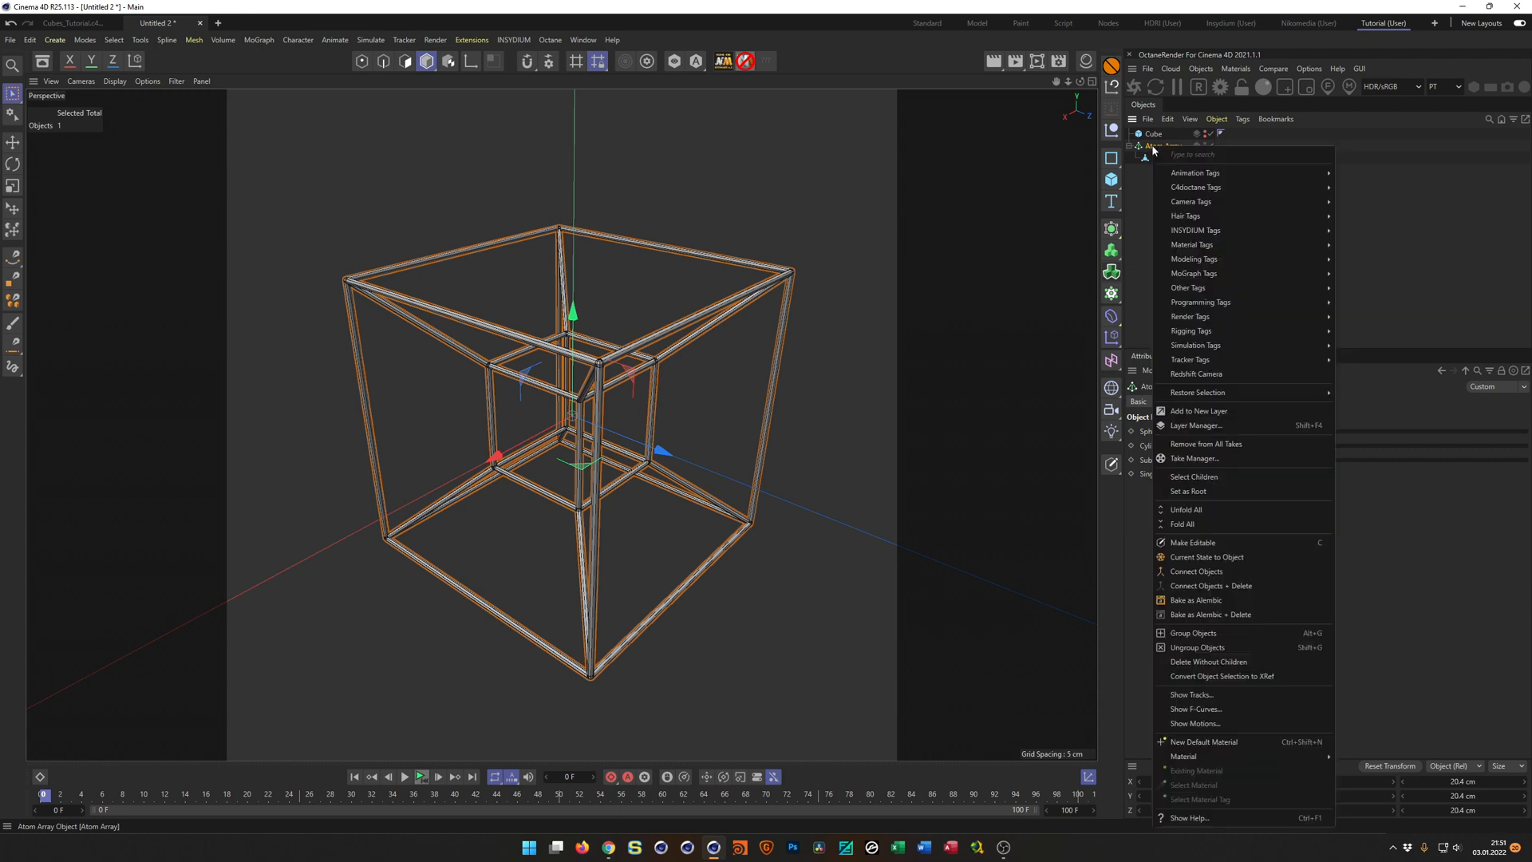
pyautogui.click(1206, 557)
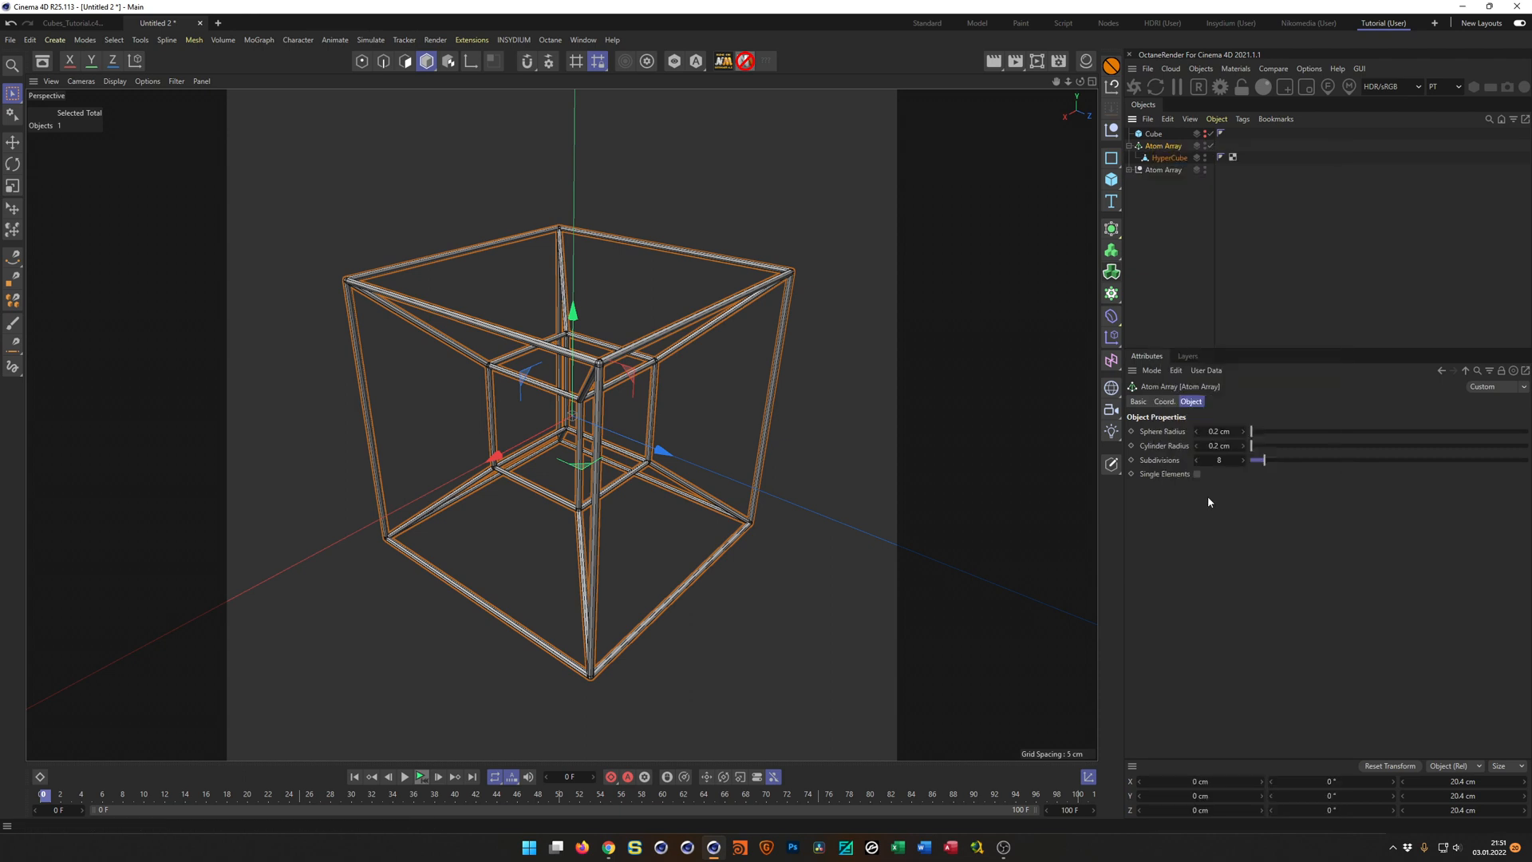
# Move the converted HyperCube polygon object out of its null and delete the Atom Array generator and the leftover null.
pyautogui.moveTo(1157, 183); pyautogui.dragTo(1166, 193)
pyautogui.click(1166, 171)
pyautogui.keyDown('shift'); pyautogui.click(1166, 149); pyautogui.keyUp('shift')
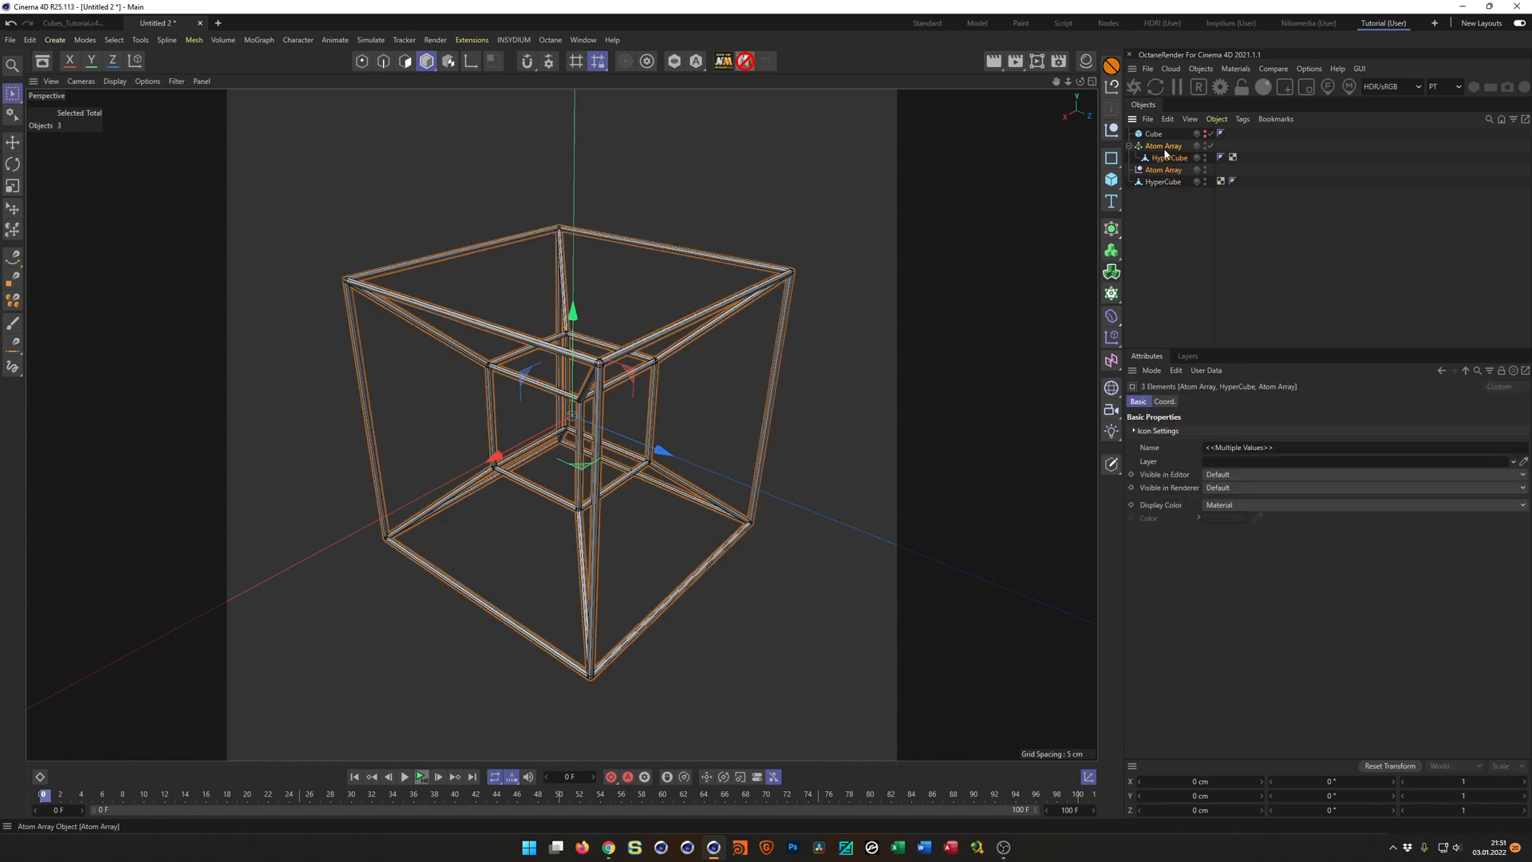
pyautogui.press('Delete')
pyautogui.click(1165, 149)
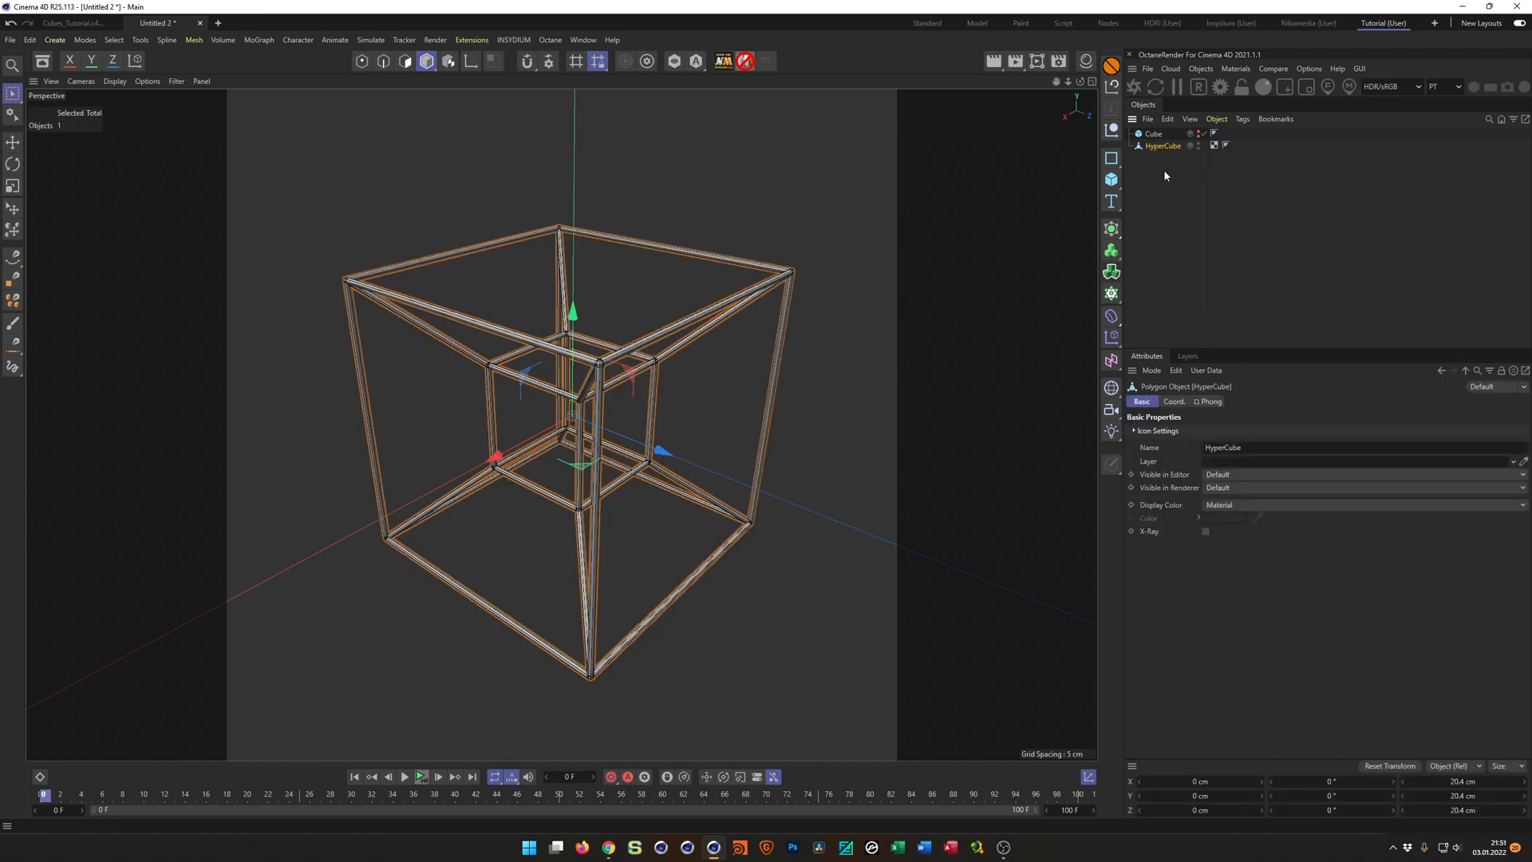
# Copy the HyperCube into the Cubes_Tutorial.c4d project, placing it under Cloner.1 above Cube with its own copy of the Geometry Axis deformer.
pyautogui.press('v')
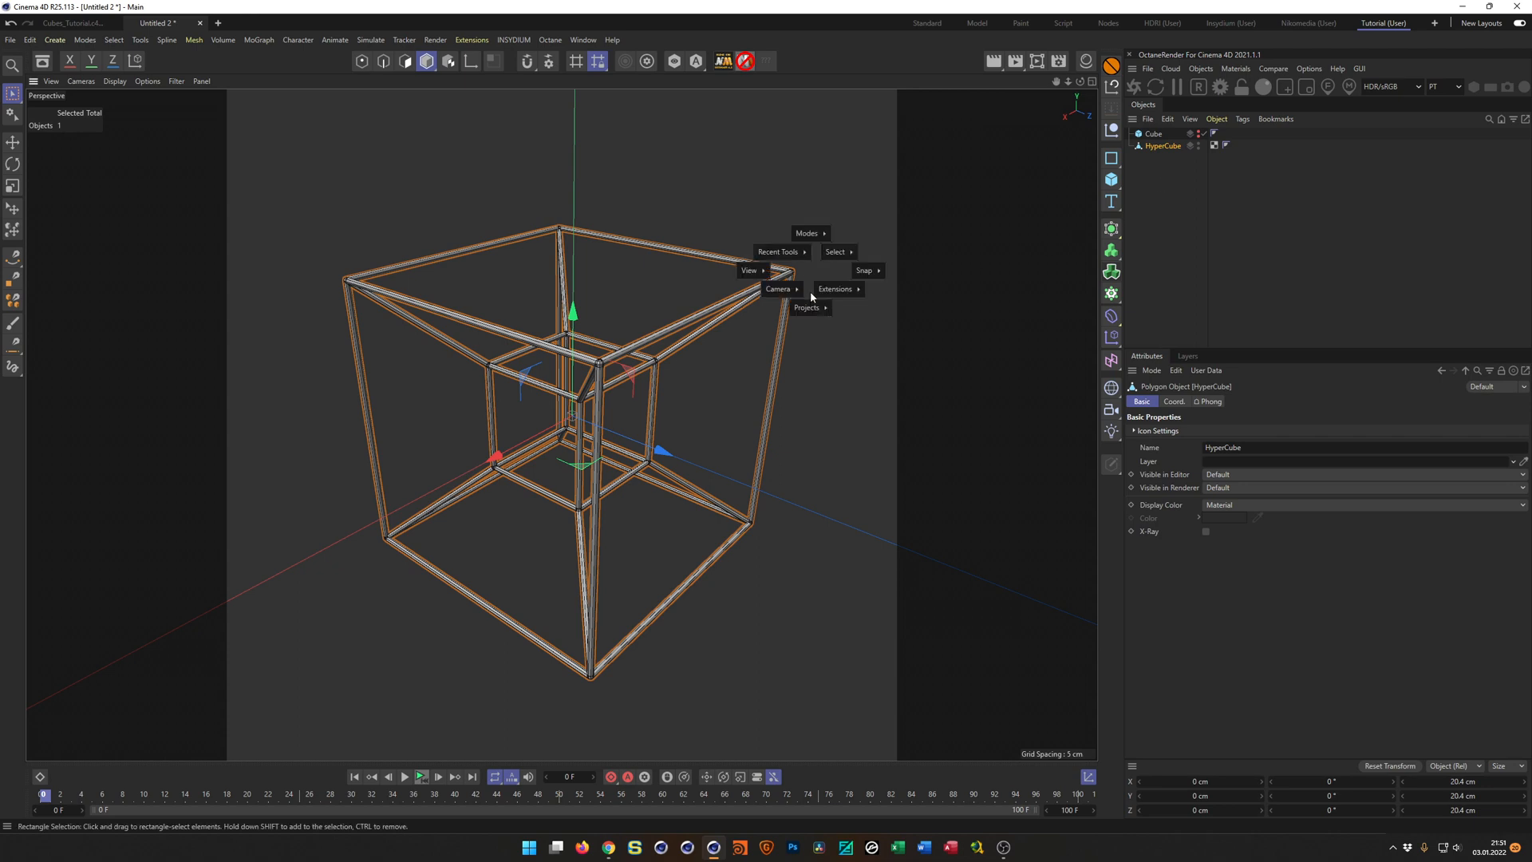
pyautogui.click(801, 324)
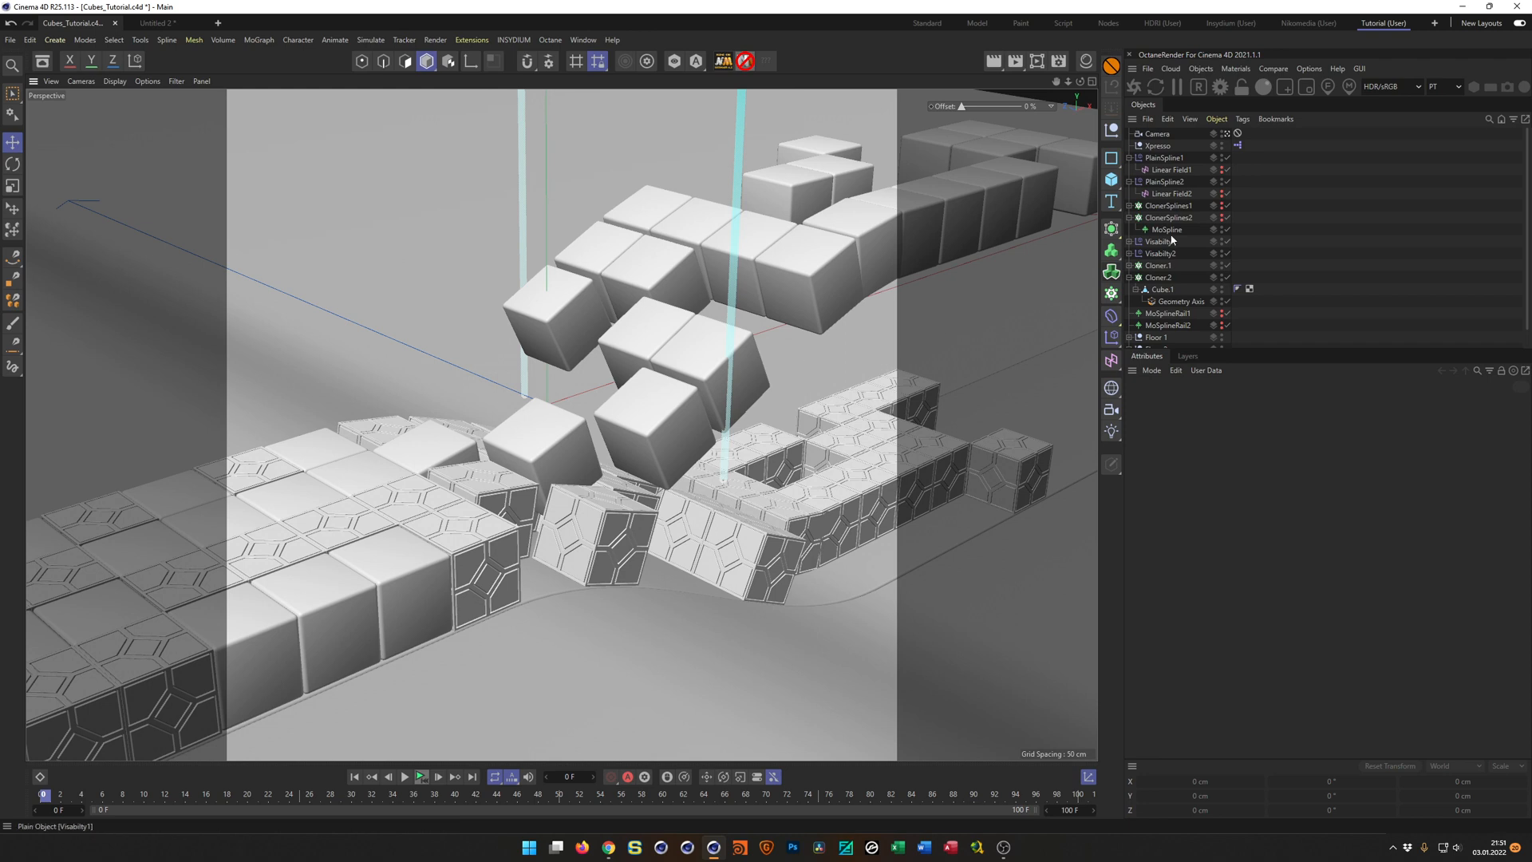
pyautogui.click(1130, 277)
pyautogui.click(1130, 265)
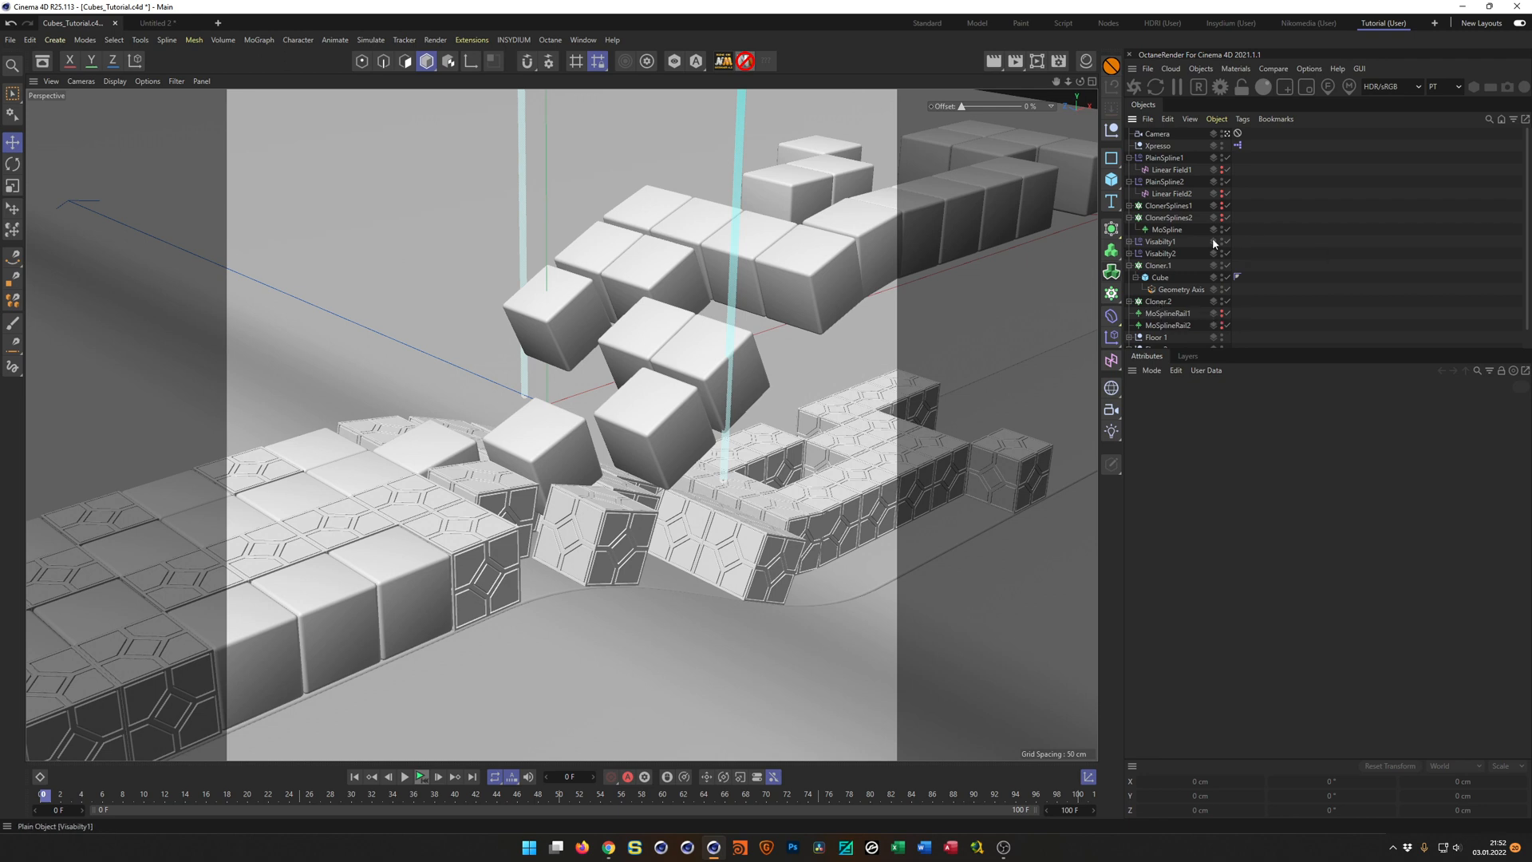
pyautogui.hotkey('ctrl', 'v')
pyautogui.moveTo(1172, 134); pyautogui.dragTo(1174, 280)
pyautogui.click(1170, 303)
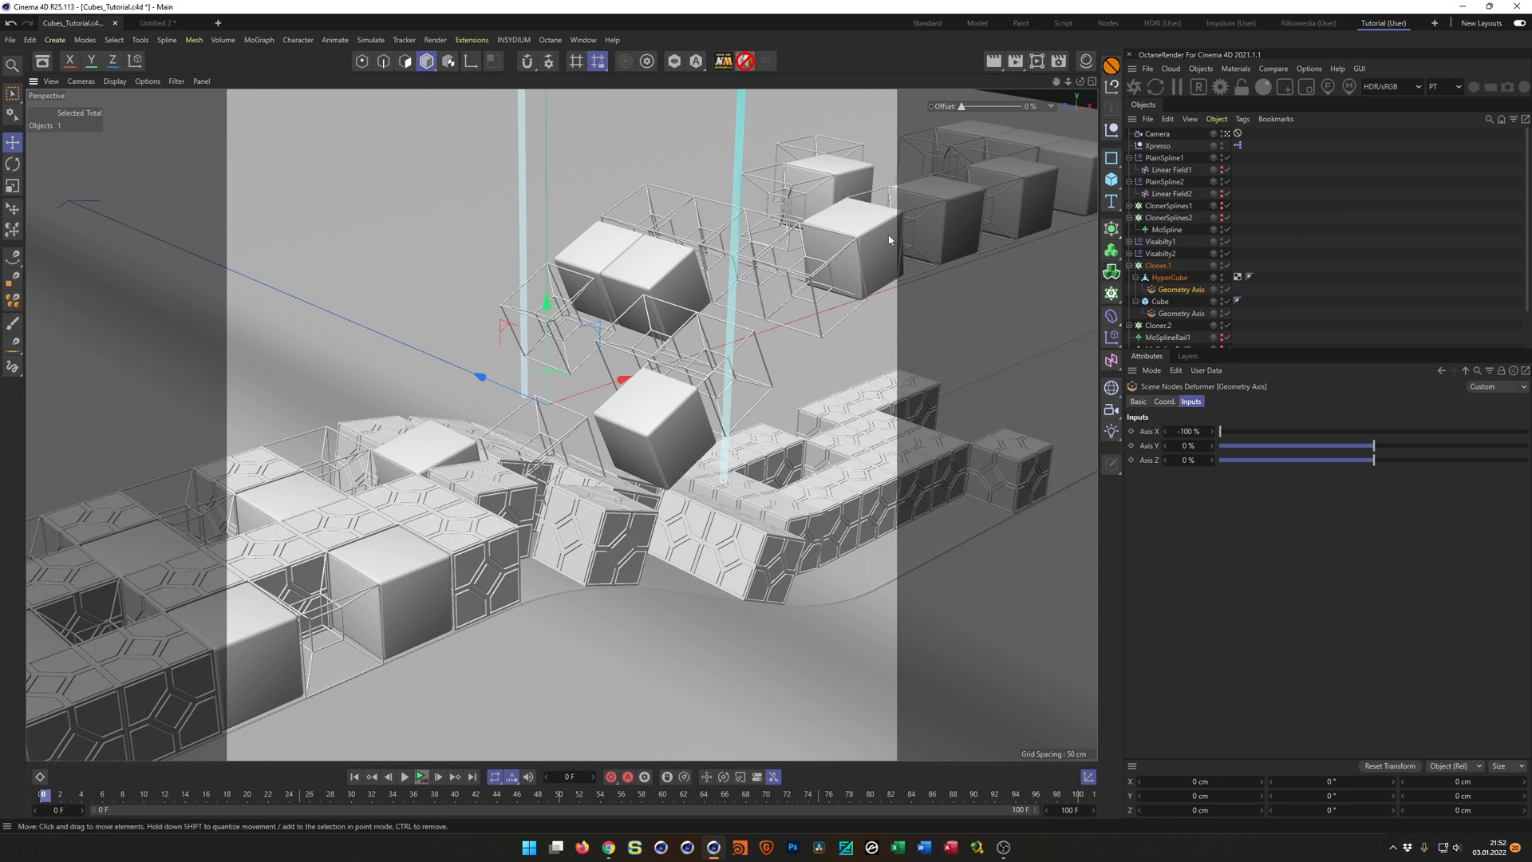
# In the Untitled 2 project, undo the deletion of the Atom Array and delete the old null and HyperCube polygon copy.
pyautogui.press('v')
pyautogui.moveTo(888, 204)
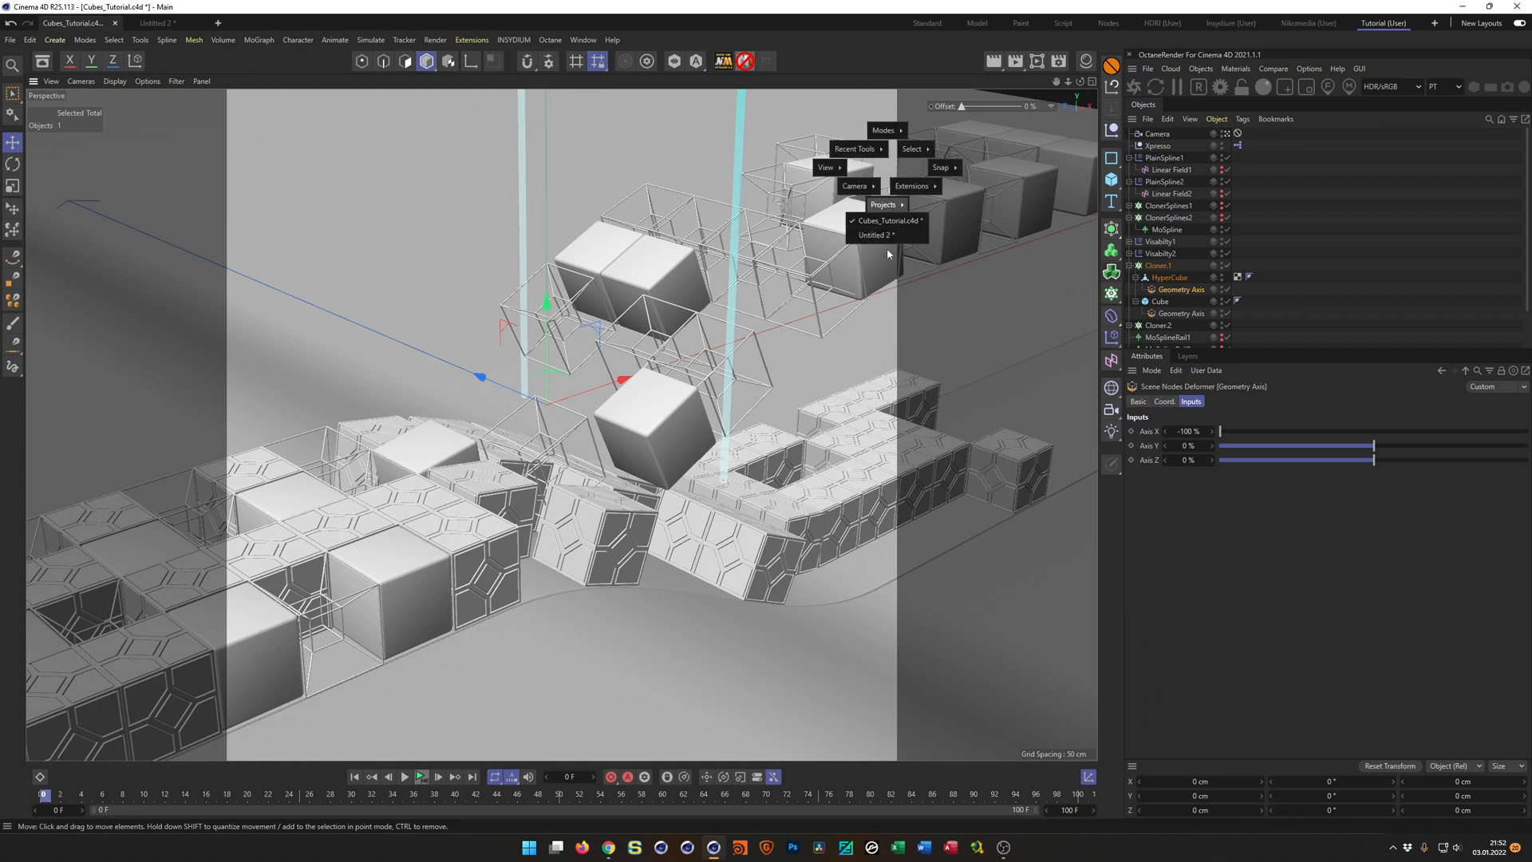
pyautogui.click(886, 237)
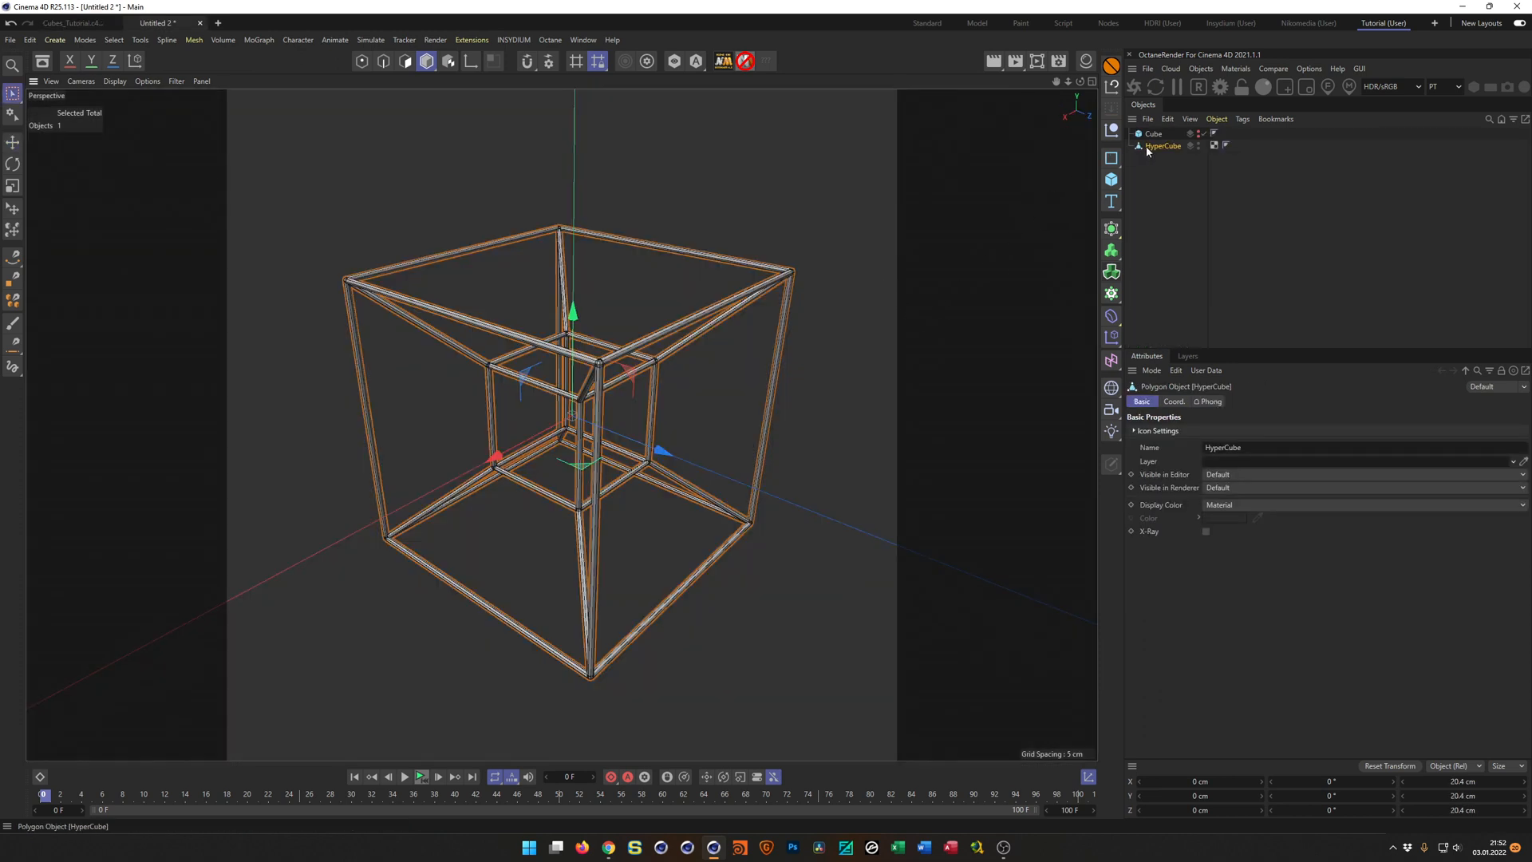
pyautogui.hotkey('ctrl', 'v')
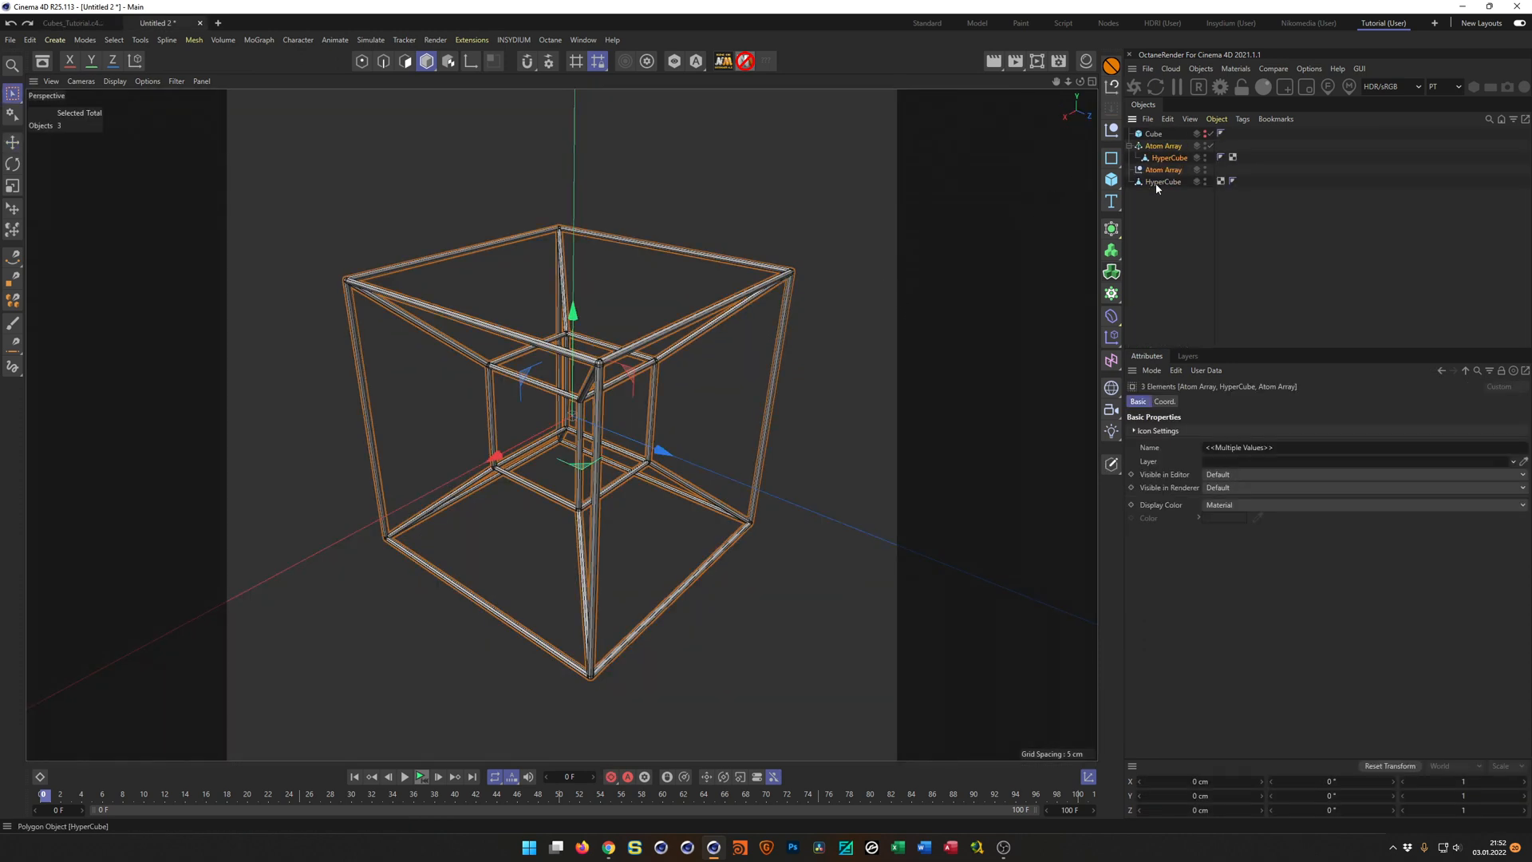
pyautogui.click(1164, 173)
pyautogui.keyDown('shift'); pyautogui.click(1163, 182); pyautogui.keyUp('shift')
pyautogui.press('Delete')
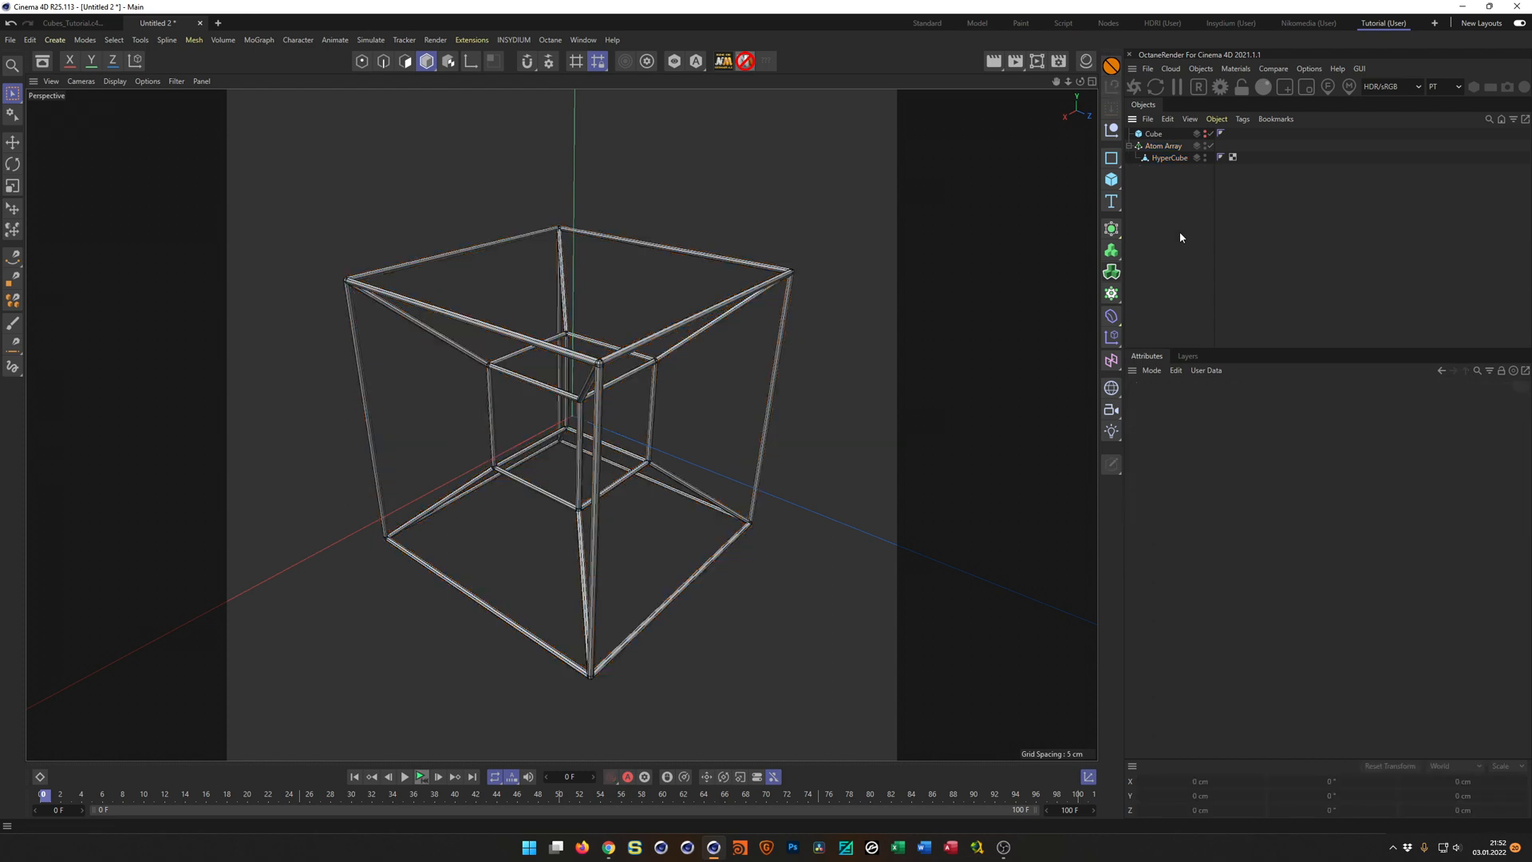
# Set the Atom Array's sphere radius and cylinder radius to 0.5 cm.
pyautogui.click(1163, 146)
pyautogui.click(1219, 431)
pyautogui.write('.5')
pyautogui.press('Tab')
pyautogui.write('.5')
pyautogui.press('Return')
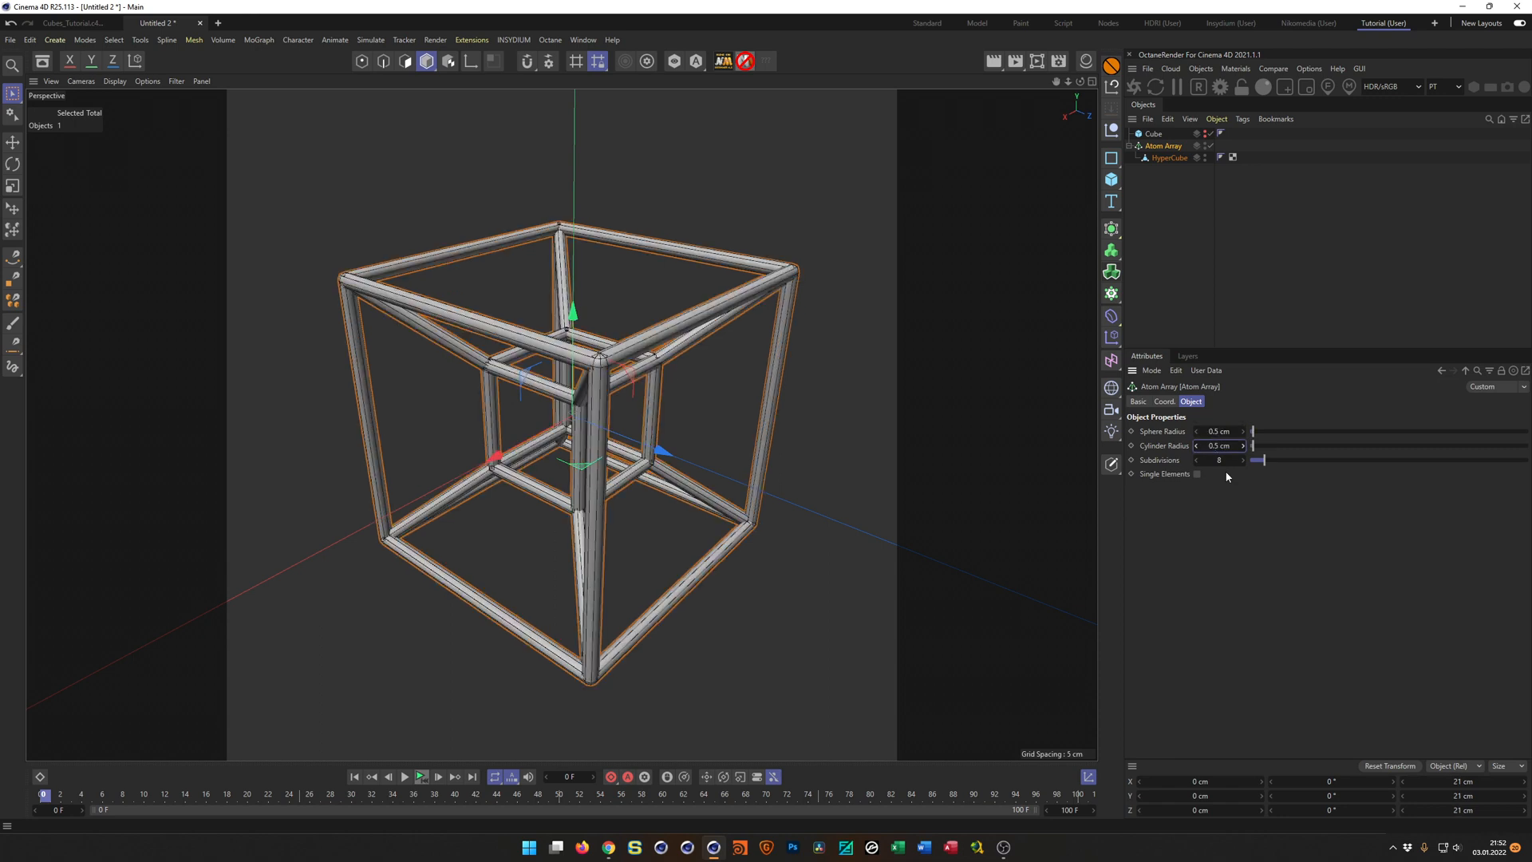
# Show the 20 cm Cube as a size reference, scale the HyperCube inside the Atom Array to 18.94 cm, and hide the Cube again.
pyautogui.scroll(4, 661, 369)
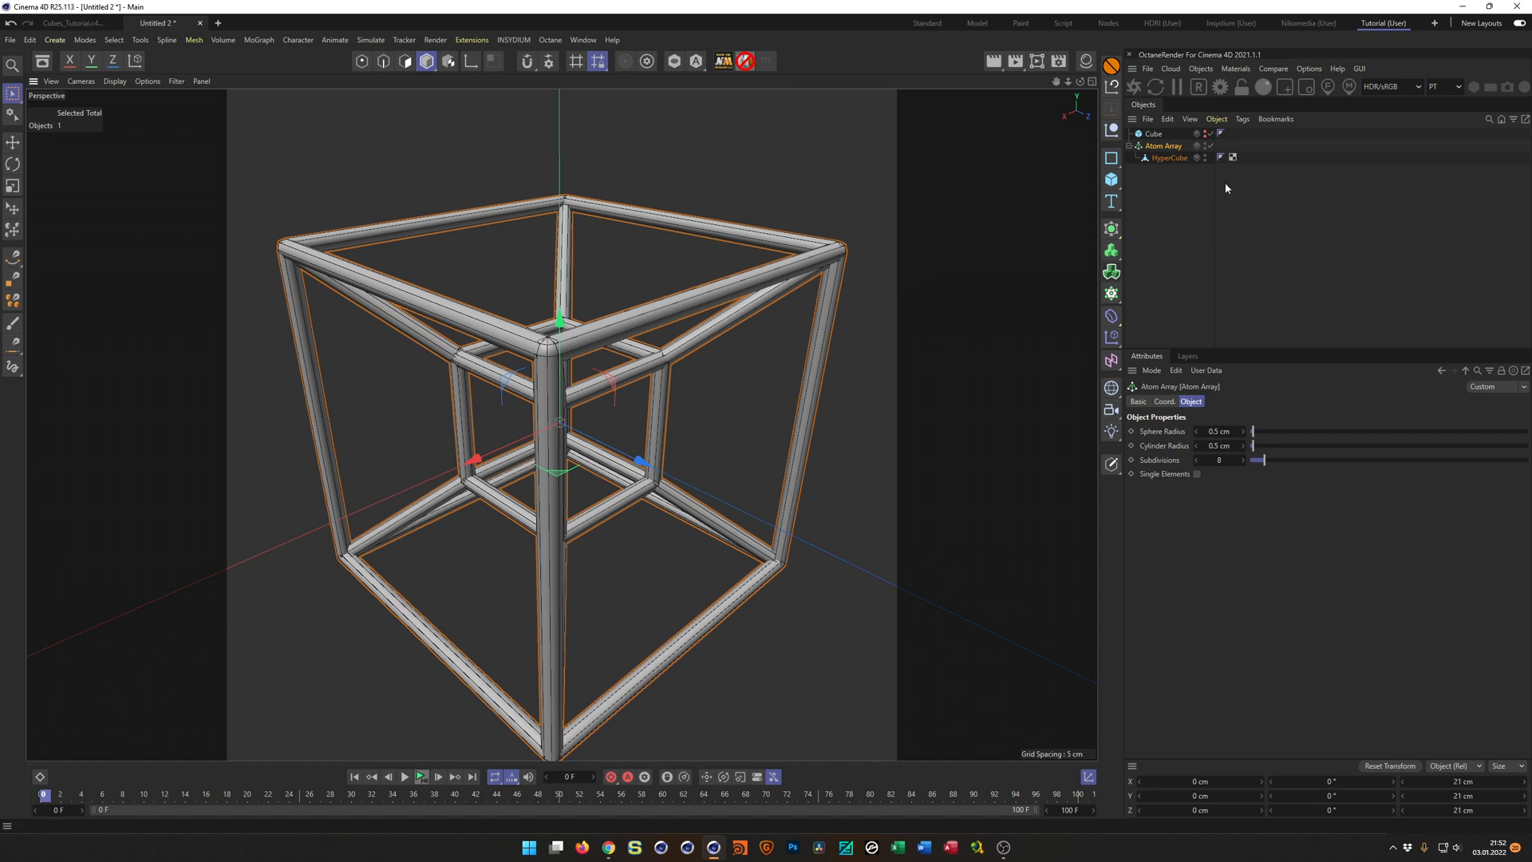
pyautogui.click(1205, 132)
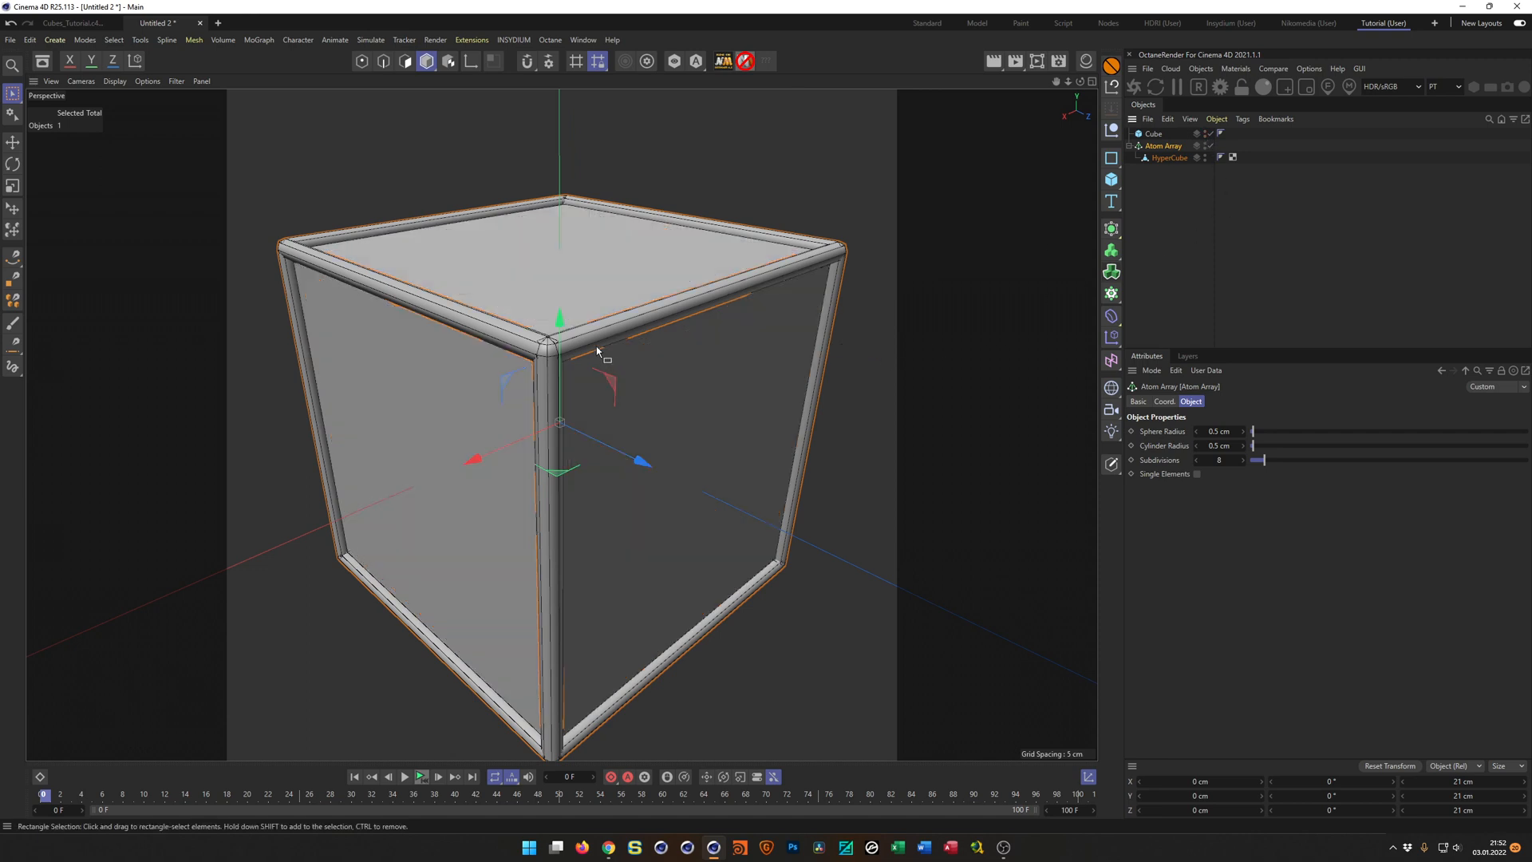
pyautogui.scroll(5, 611, 319)
pyautogui.scroll(-2, 611, 319)
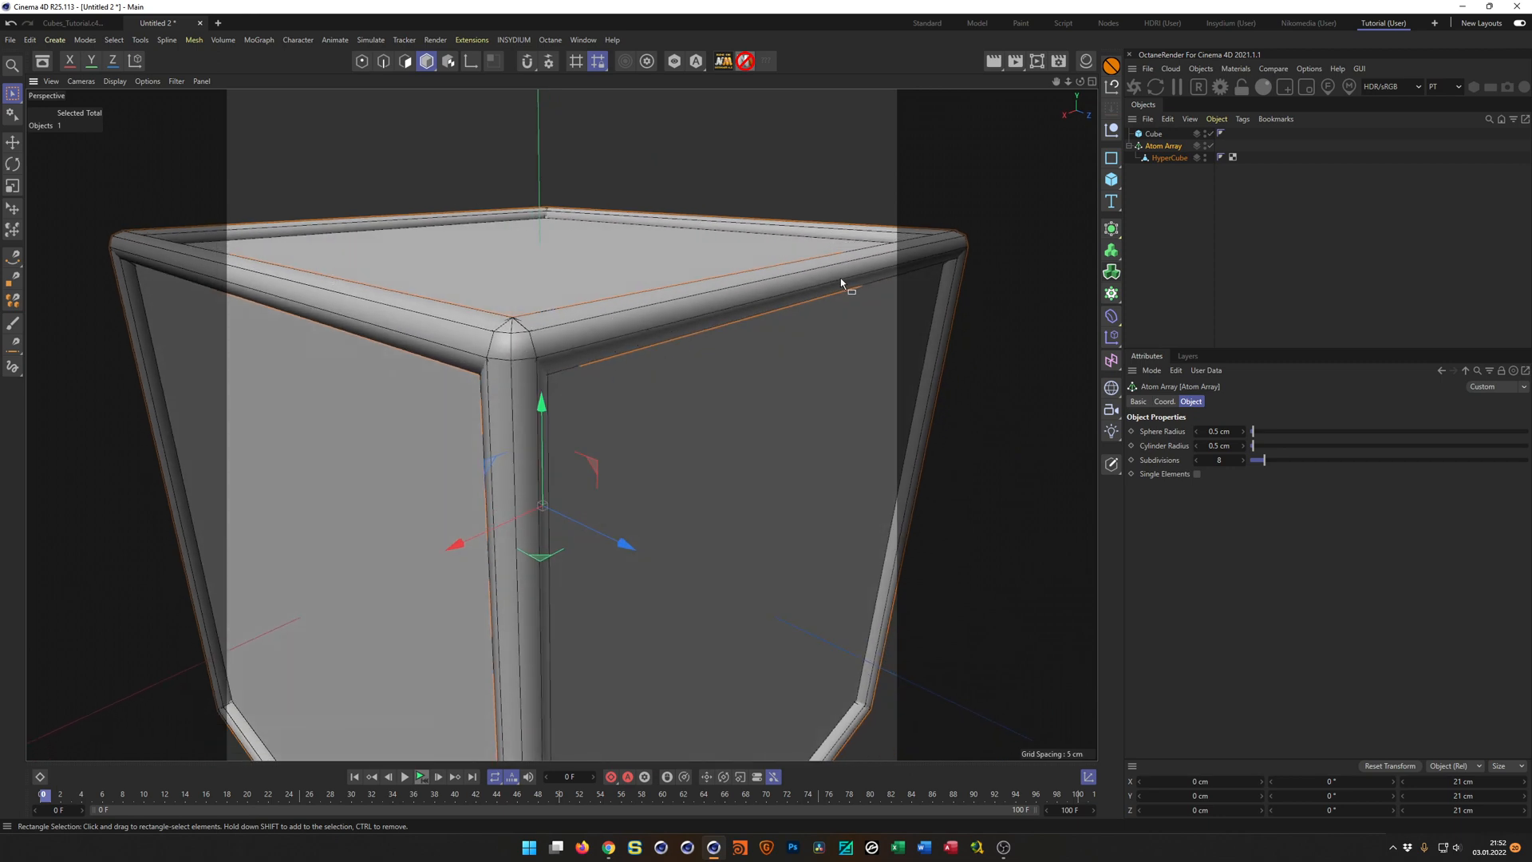
pyautogui.click(1169, 157)
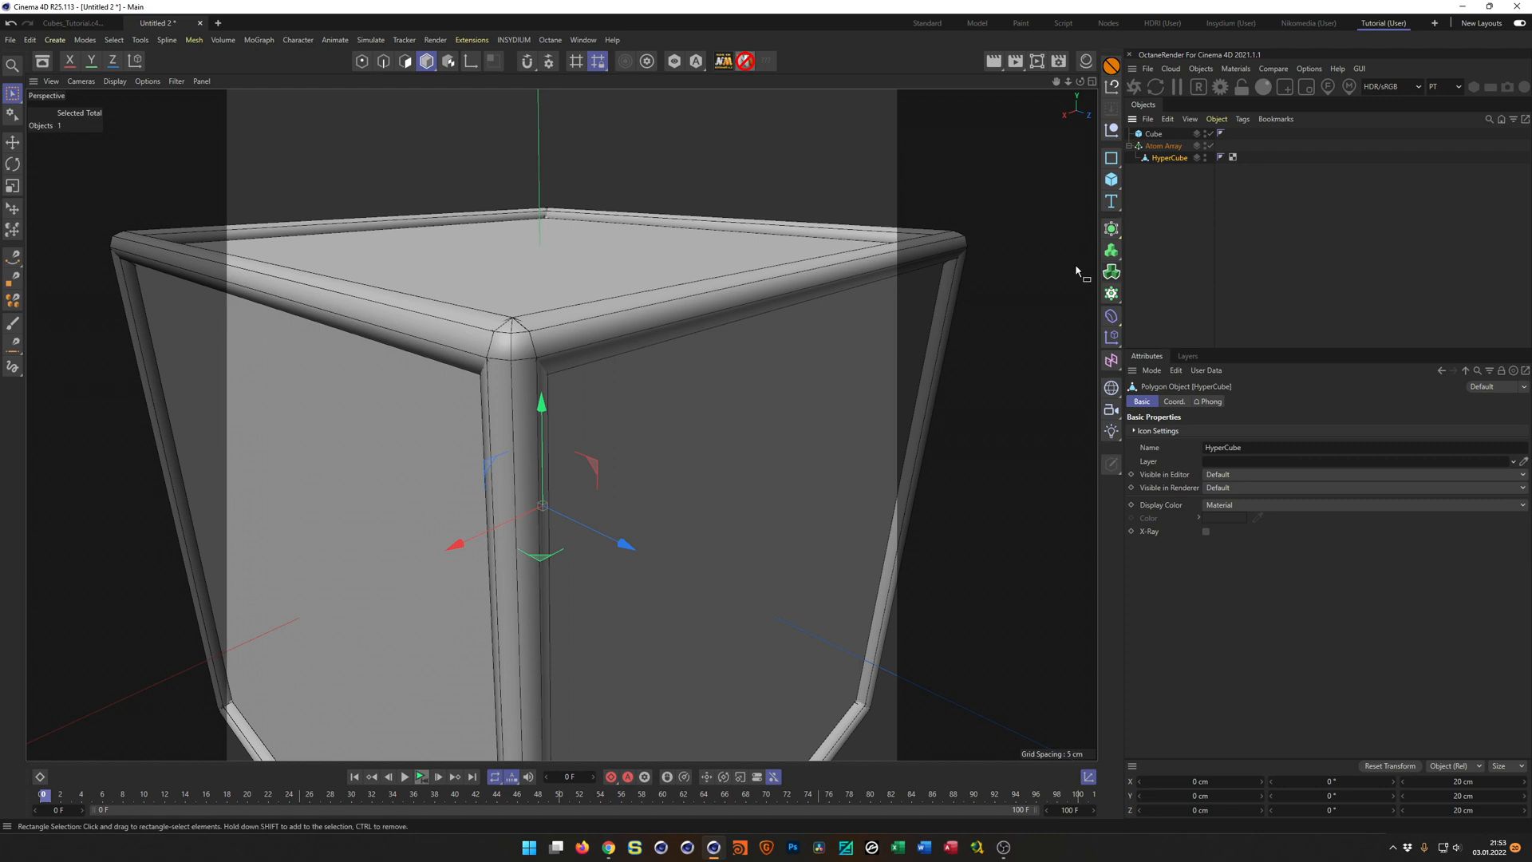
pyautogui.press('t')
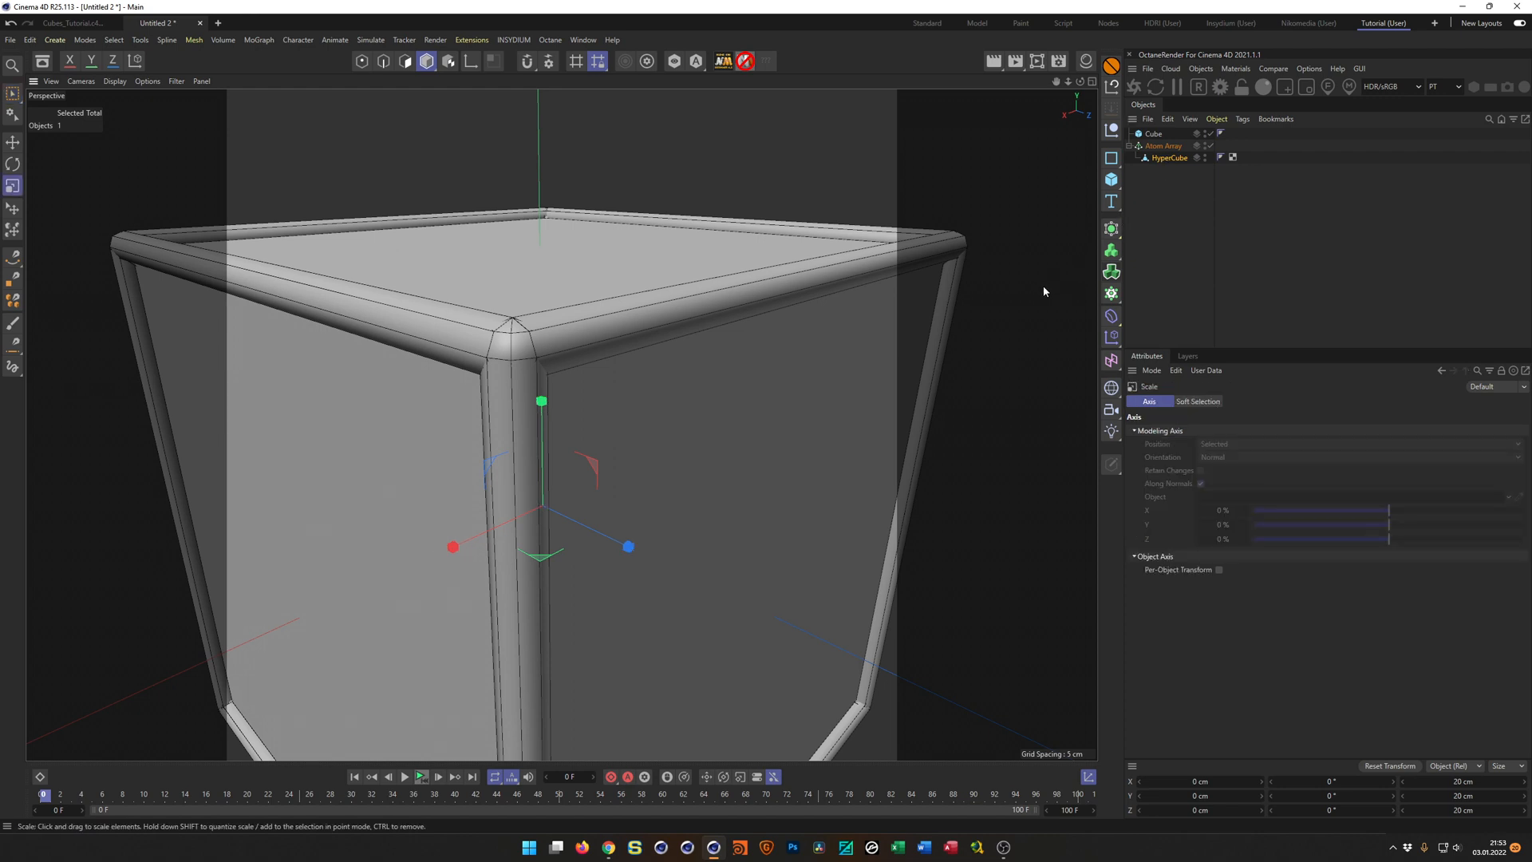
pyautogui.moveTo(1037, 287); pyautogui.dragTo(1016, 301)
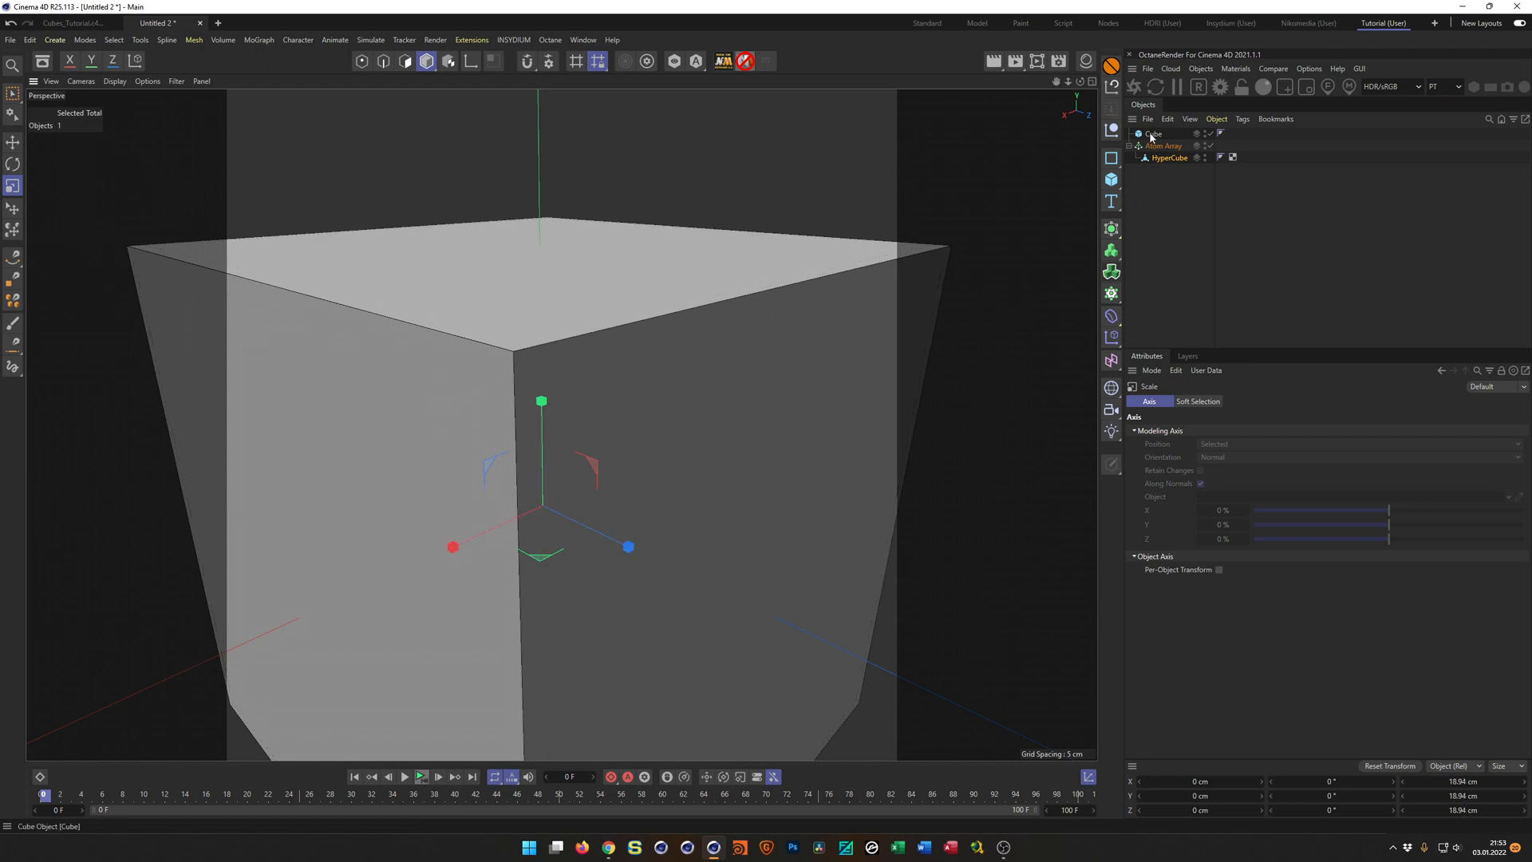
pyautogui.click(1205, 133)
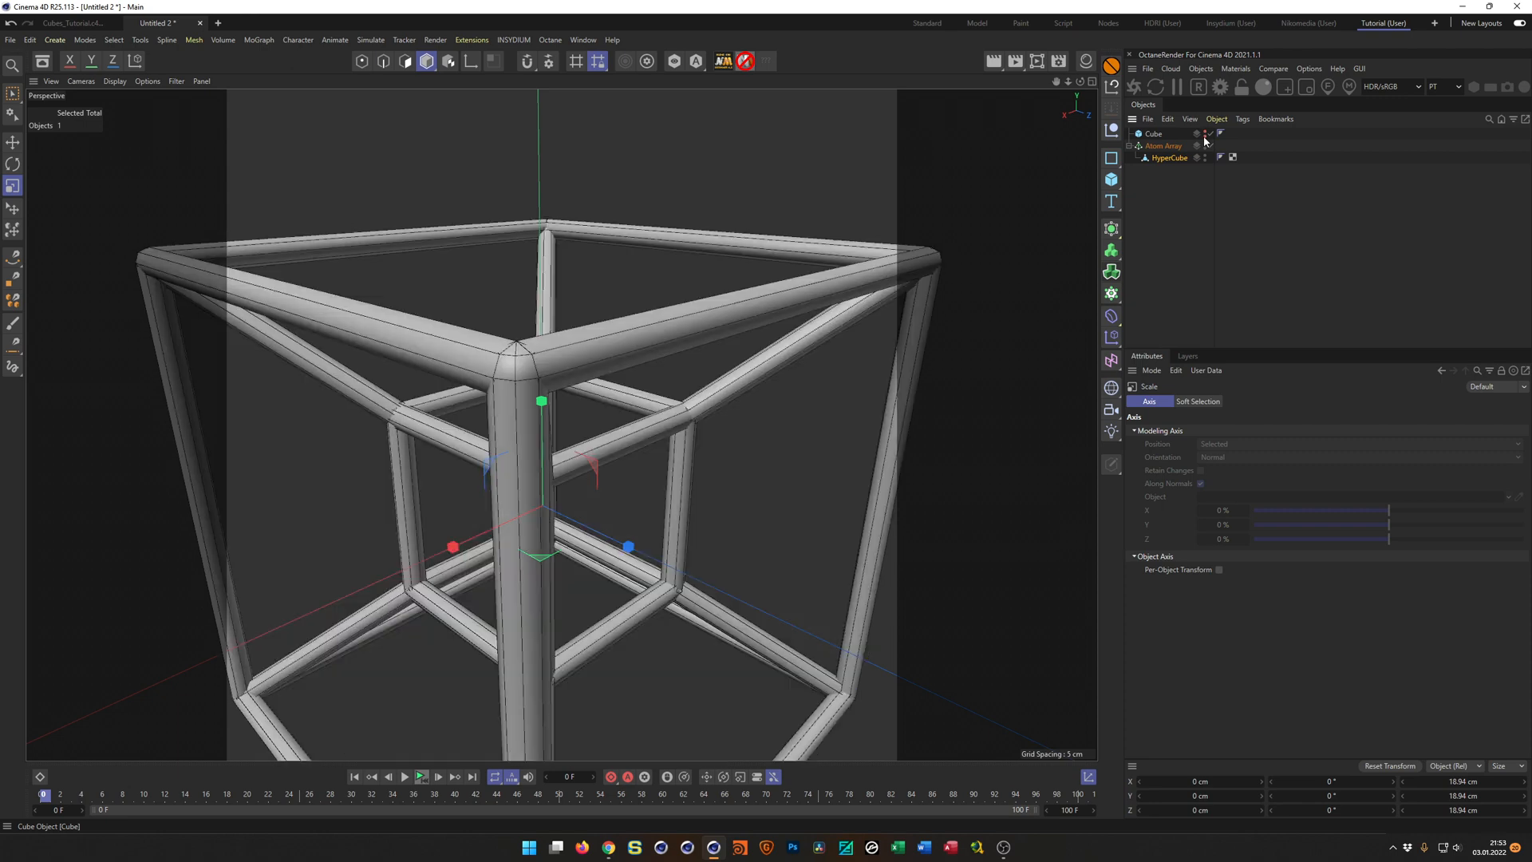
# Convert the thicker Atom Array with Current State to Object and move the resulting HyperCube out of its null.
pyautogui.click(1171, 147)
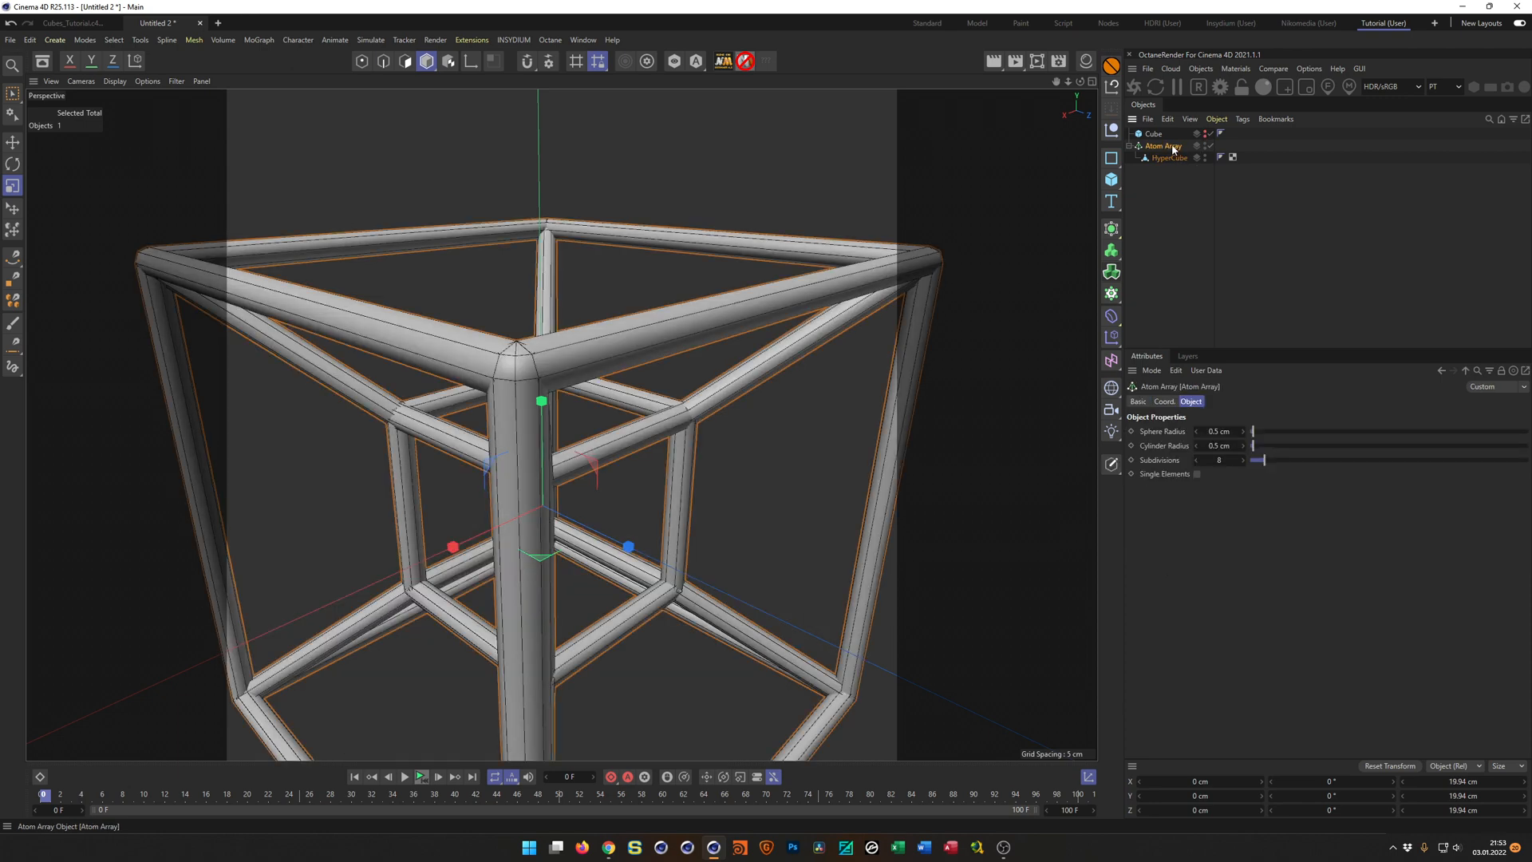
pyautogui.rightClick(1171, 149)
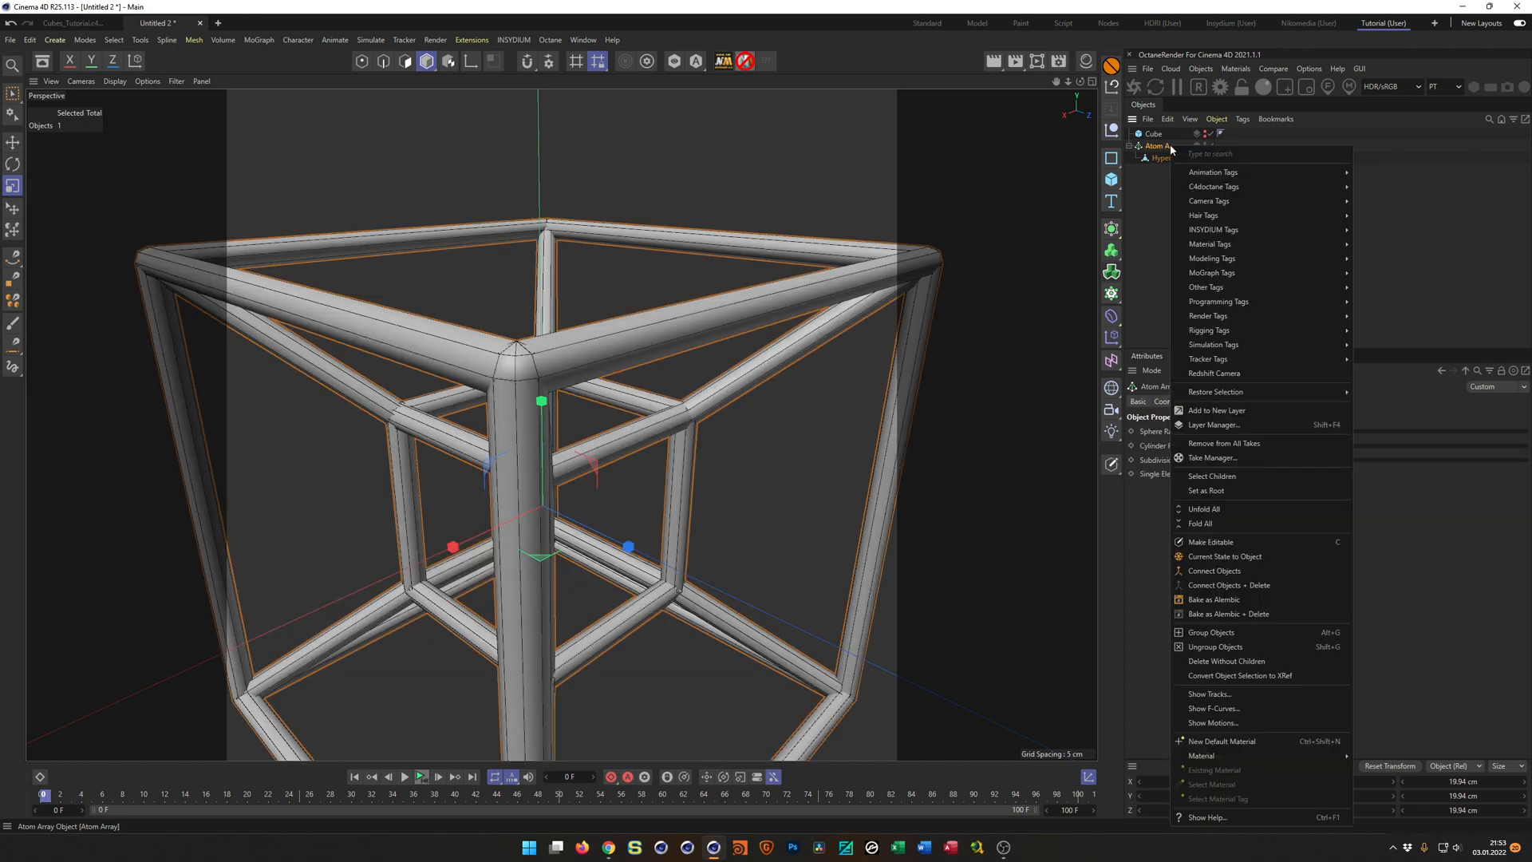
pyautogui.click(1221, 557)
pyautogui.click(1129, 170)
pyautogui.moveTo(1158, 183); pyautogui.dragTo(1159, 209)
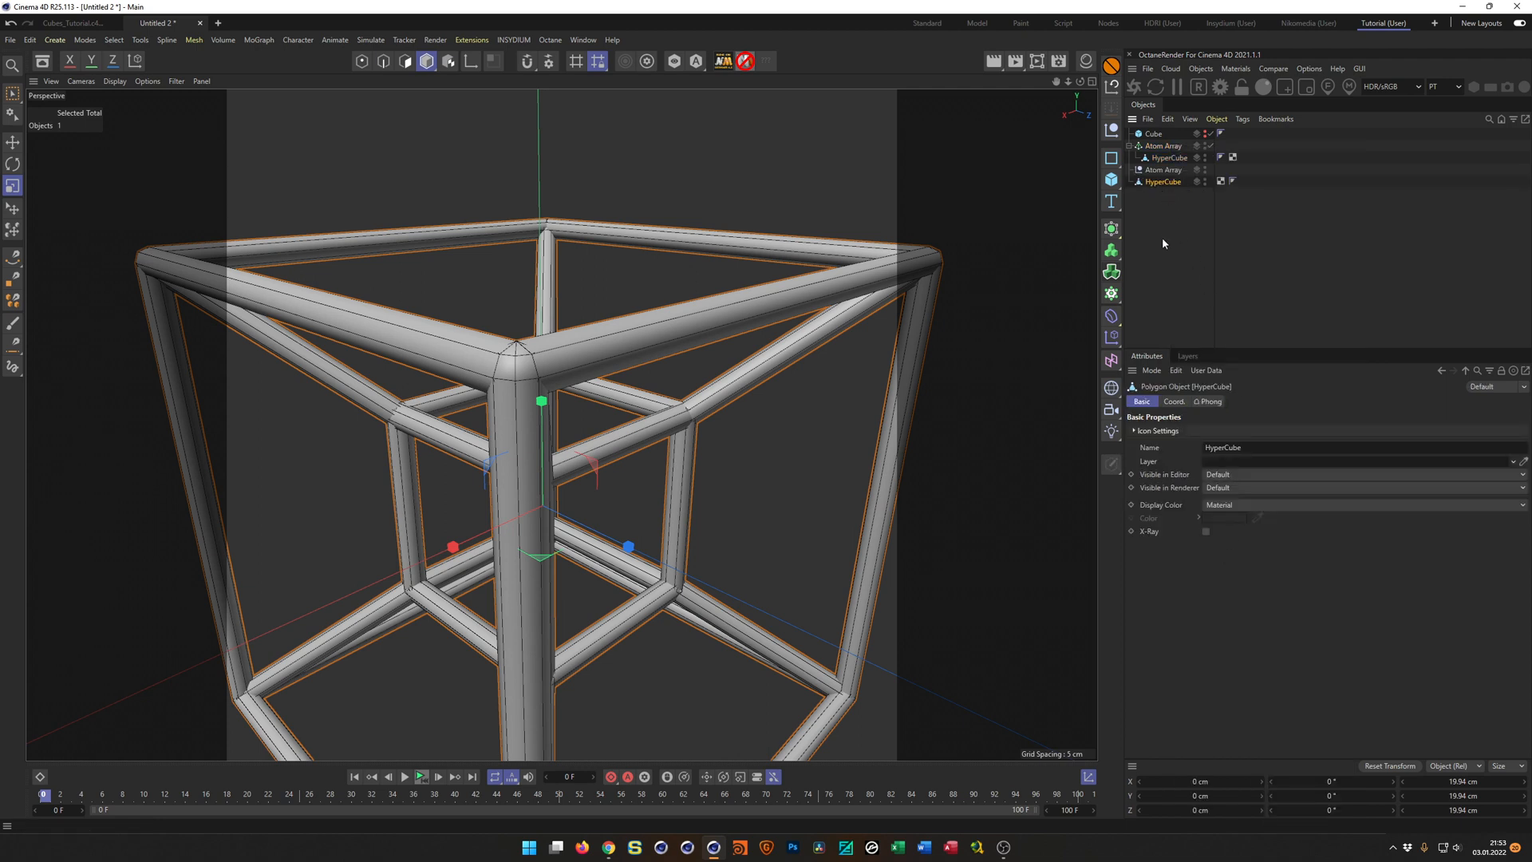
# Replace the thin HyperCube under Cloner.1 in Cubes_Tutorial.c4d with the thicker copy, keep its Geometry Axis as child, and save the project.
pyautogui.press('v')
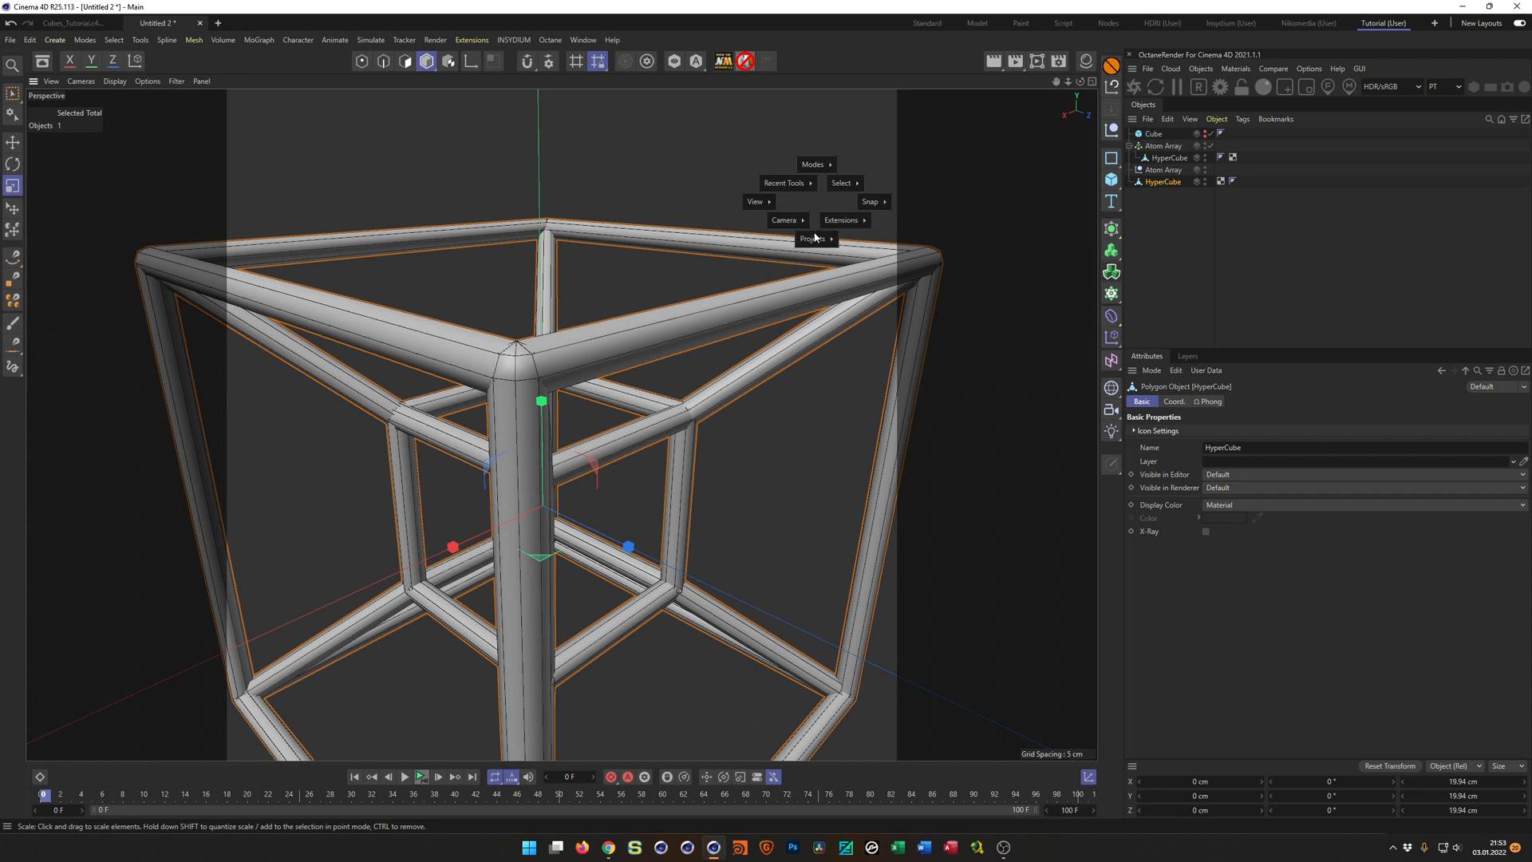
pyautogui.click(805, 258)
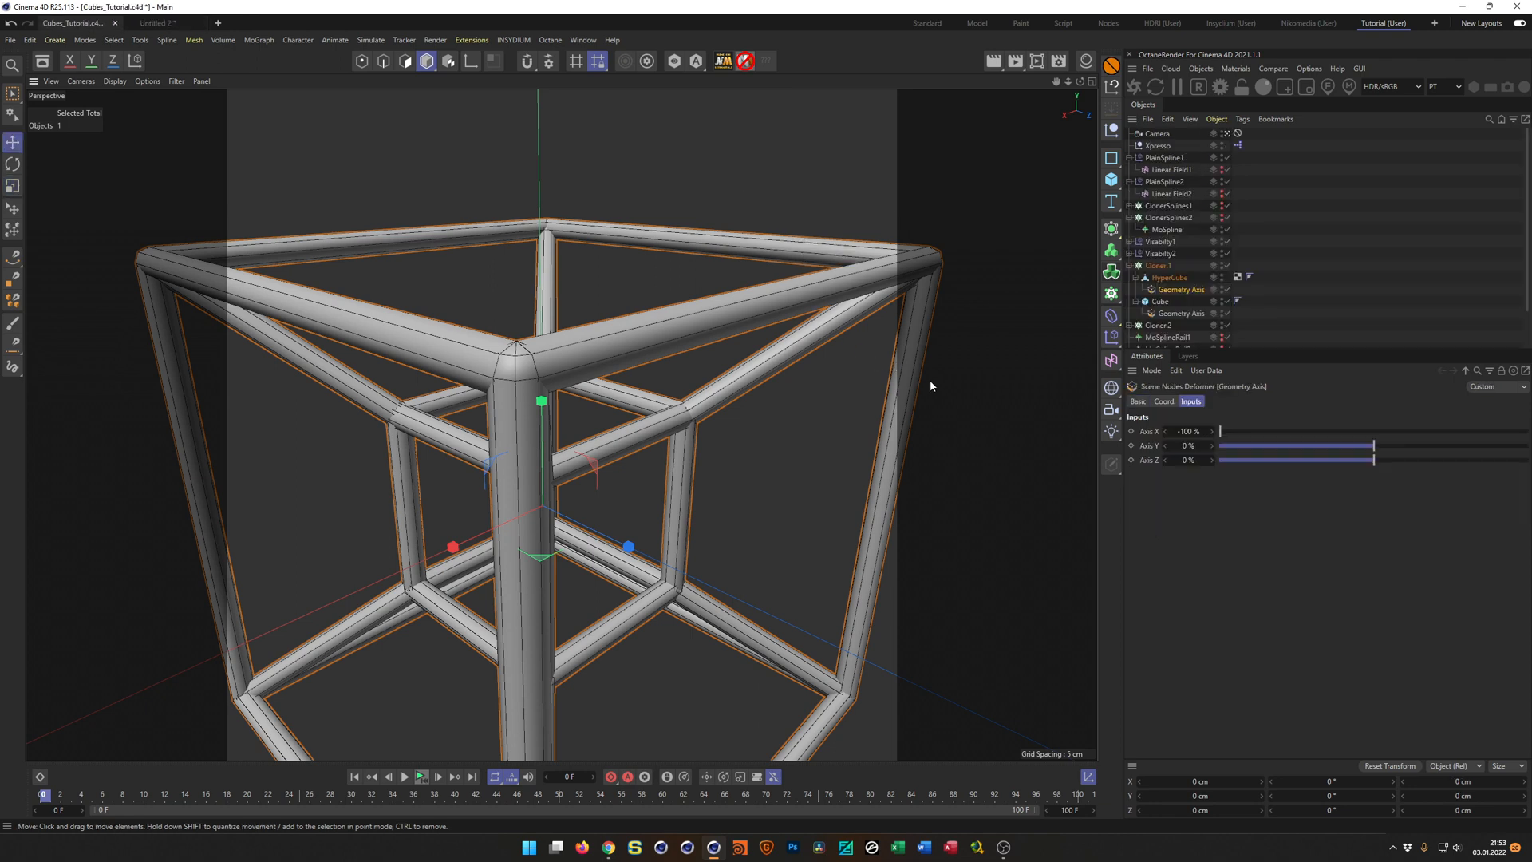
pyautogui.hotkey('ctrl', 'v')
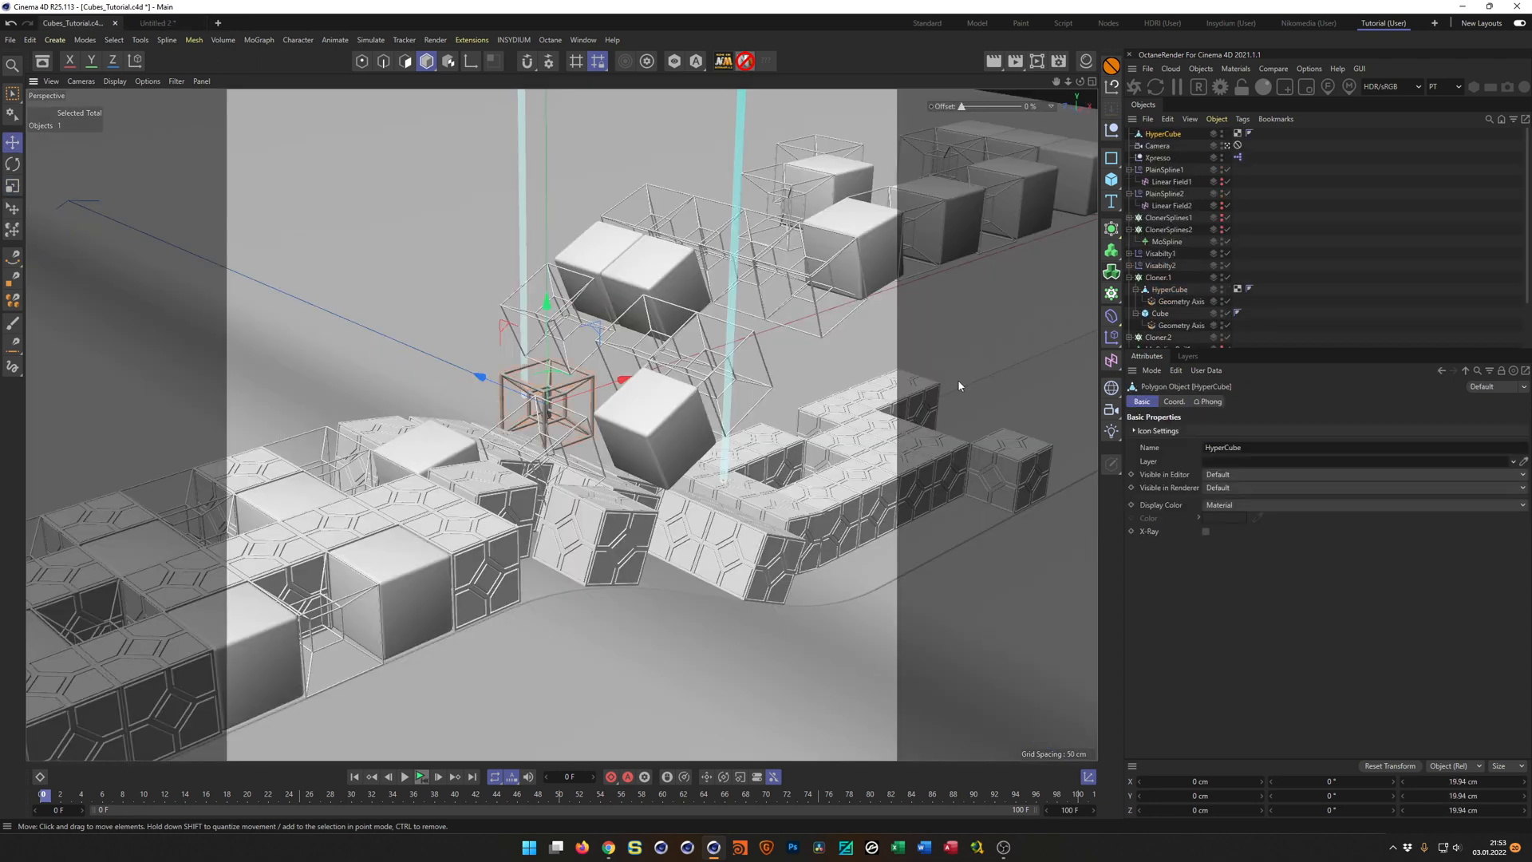
pyautogui.click(1167, 303)
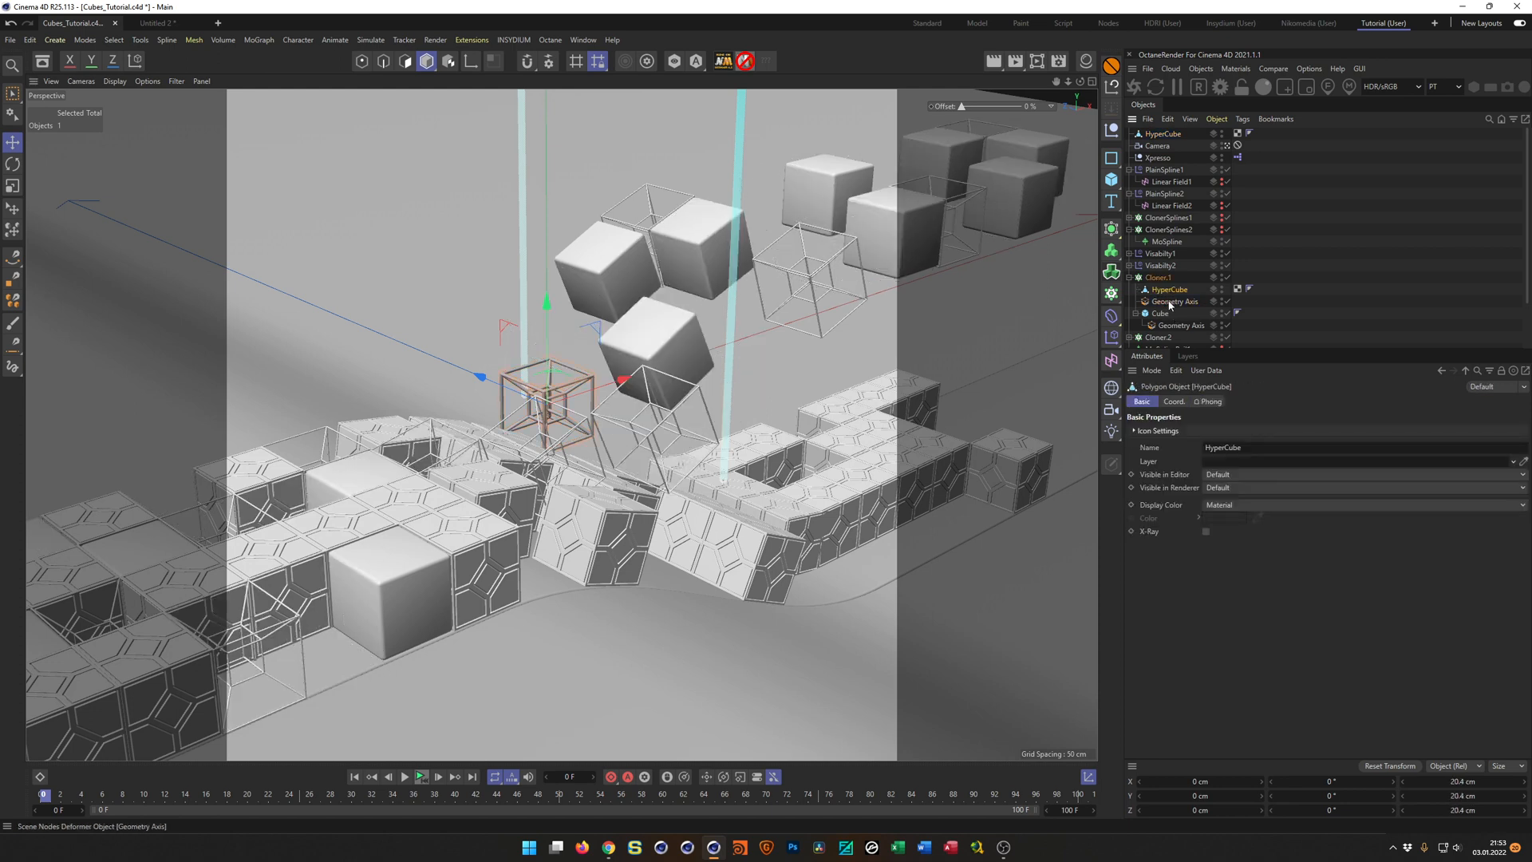
pyautogui.press('Delete')
pyautogui.moveTo(1163, 134); pyautogui.dragTo(1173, 282)
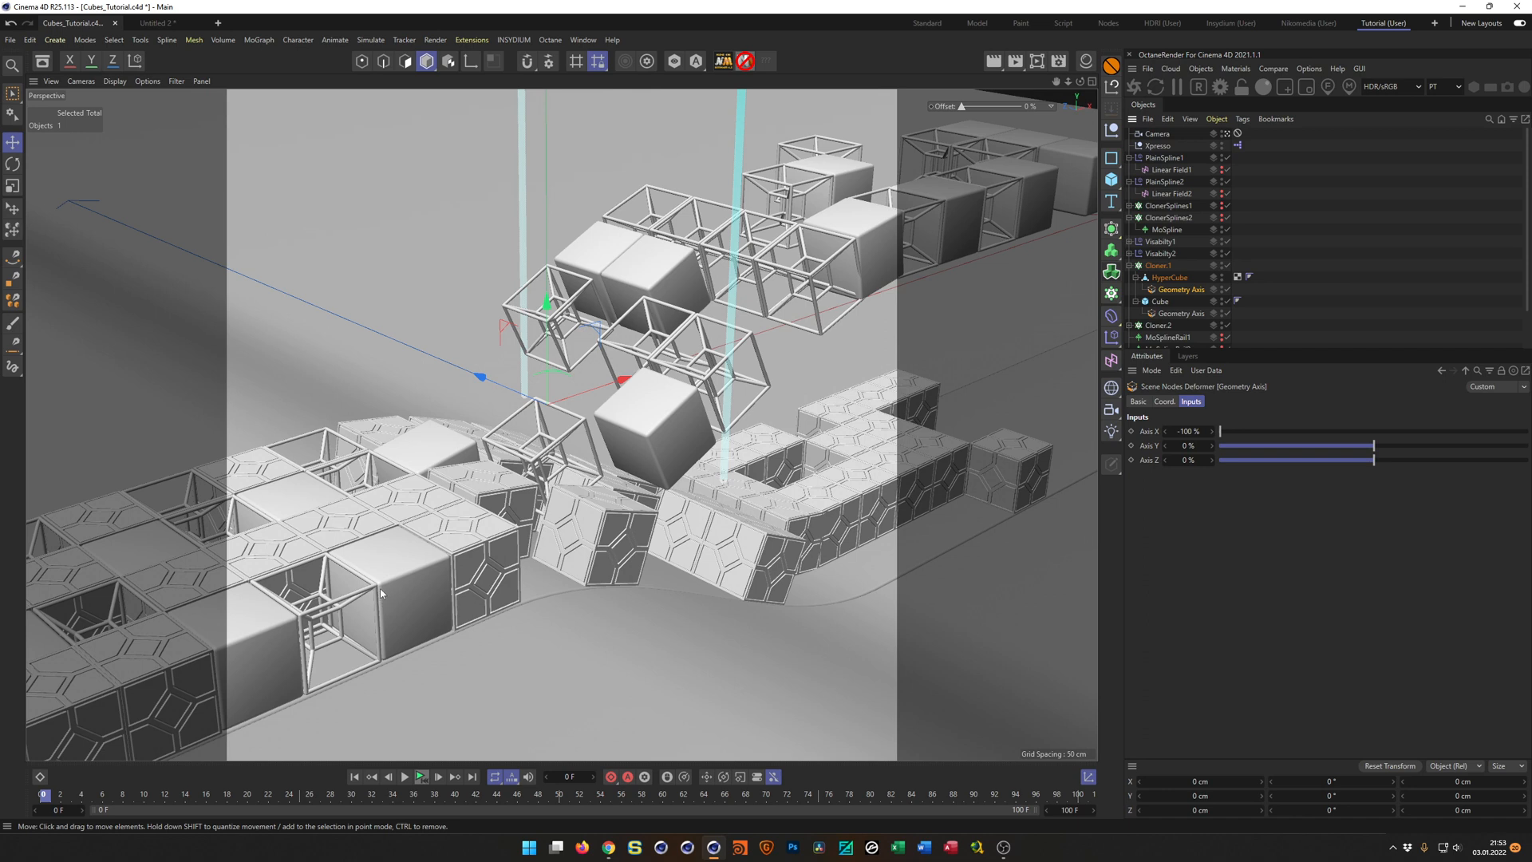
pyautogui.hotkey('ctrl', 's')
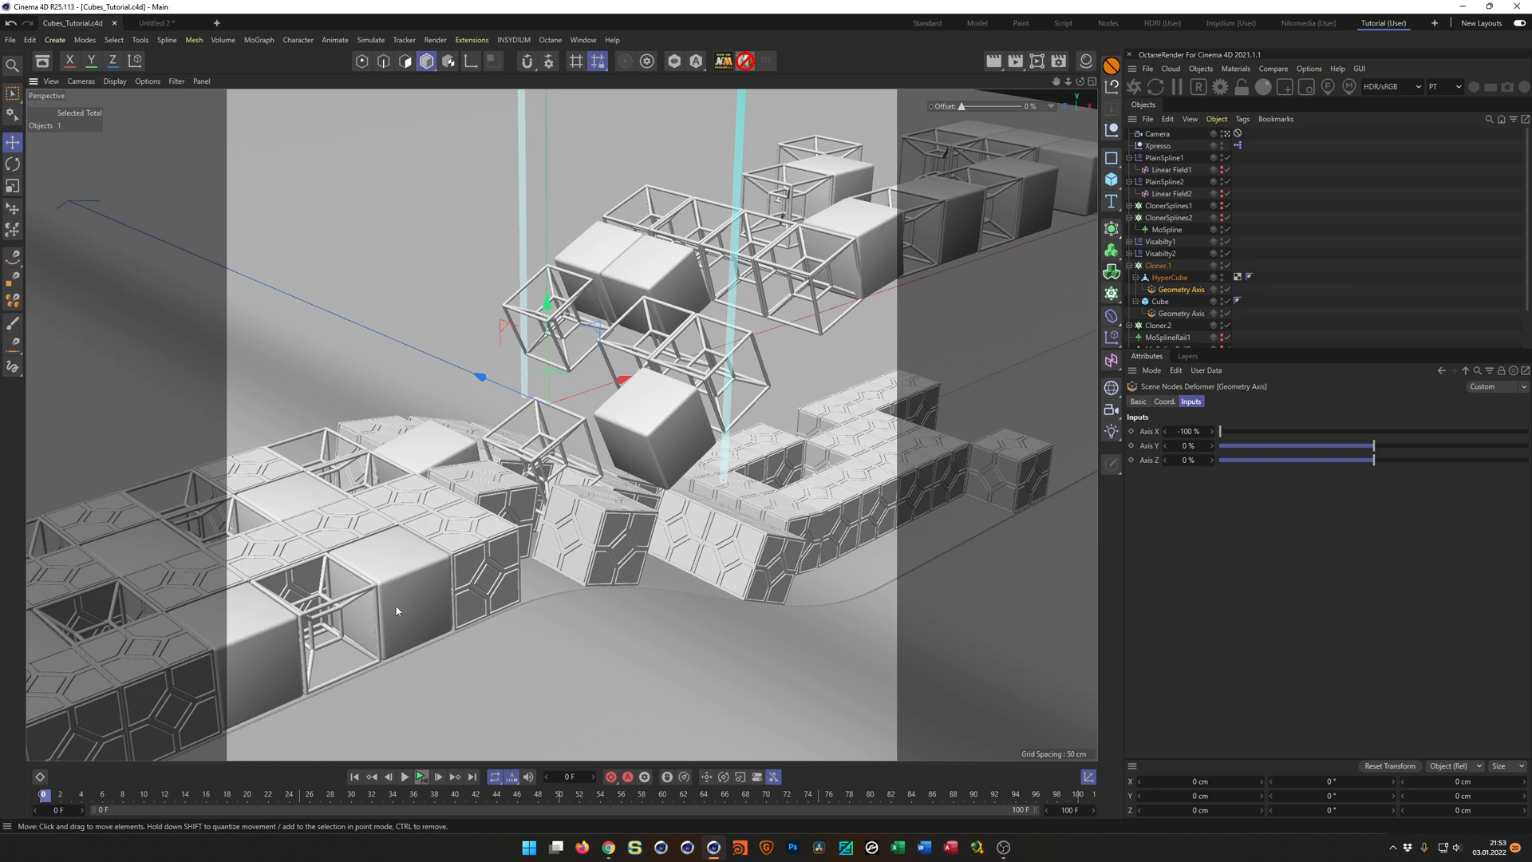
# Switch to Chrome to check the cube designs in the ZIPPING TOGETHER preview, and return to Cinema 4D.
pyautogui.click(609, 847)
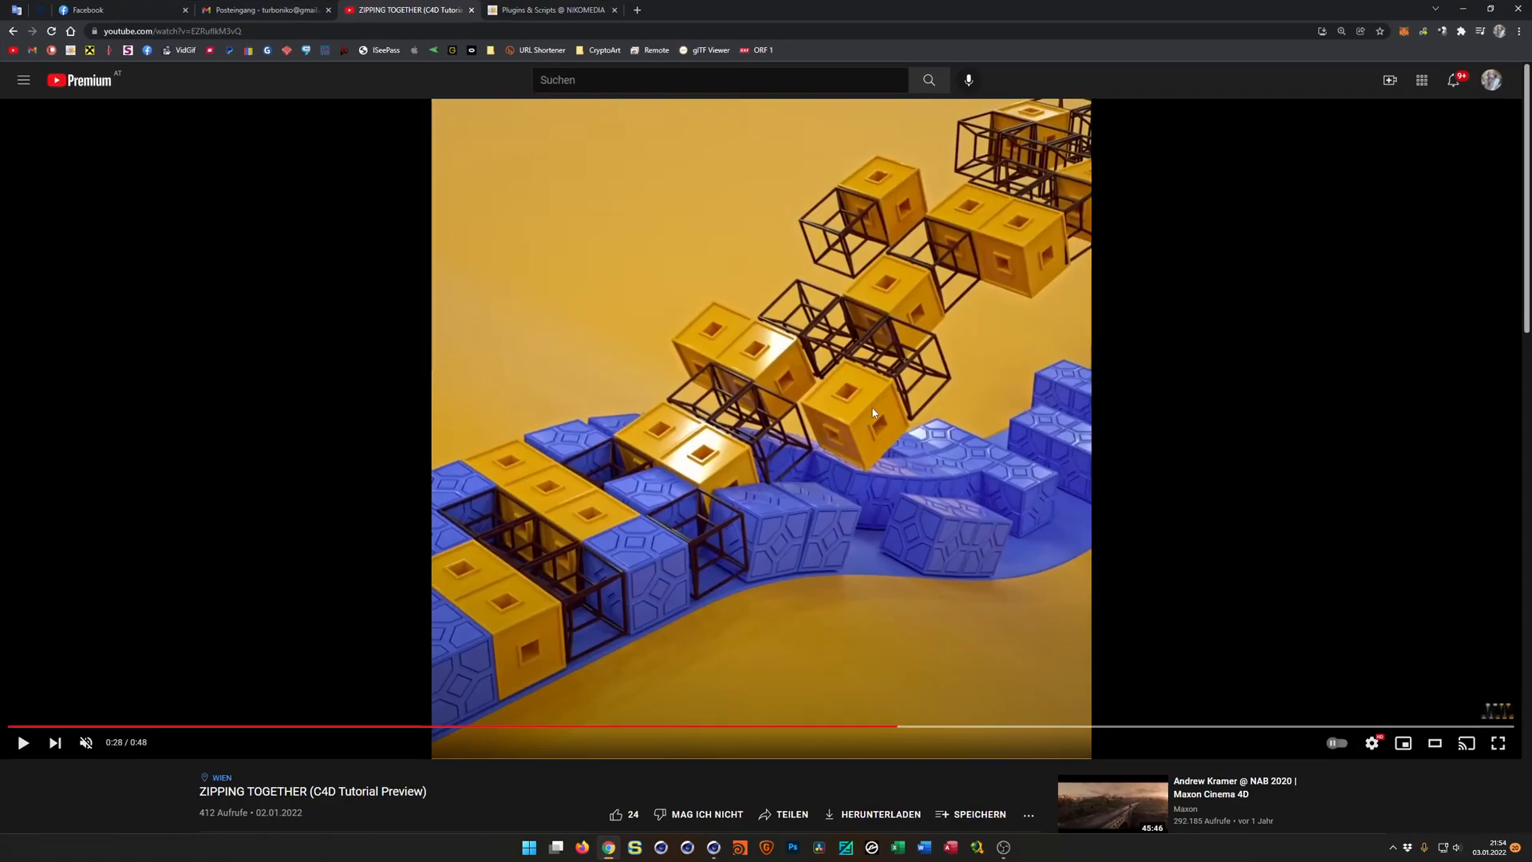
pyautogui.click(1490, 8)
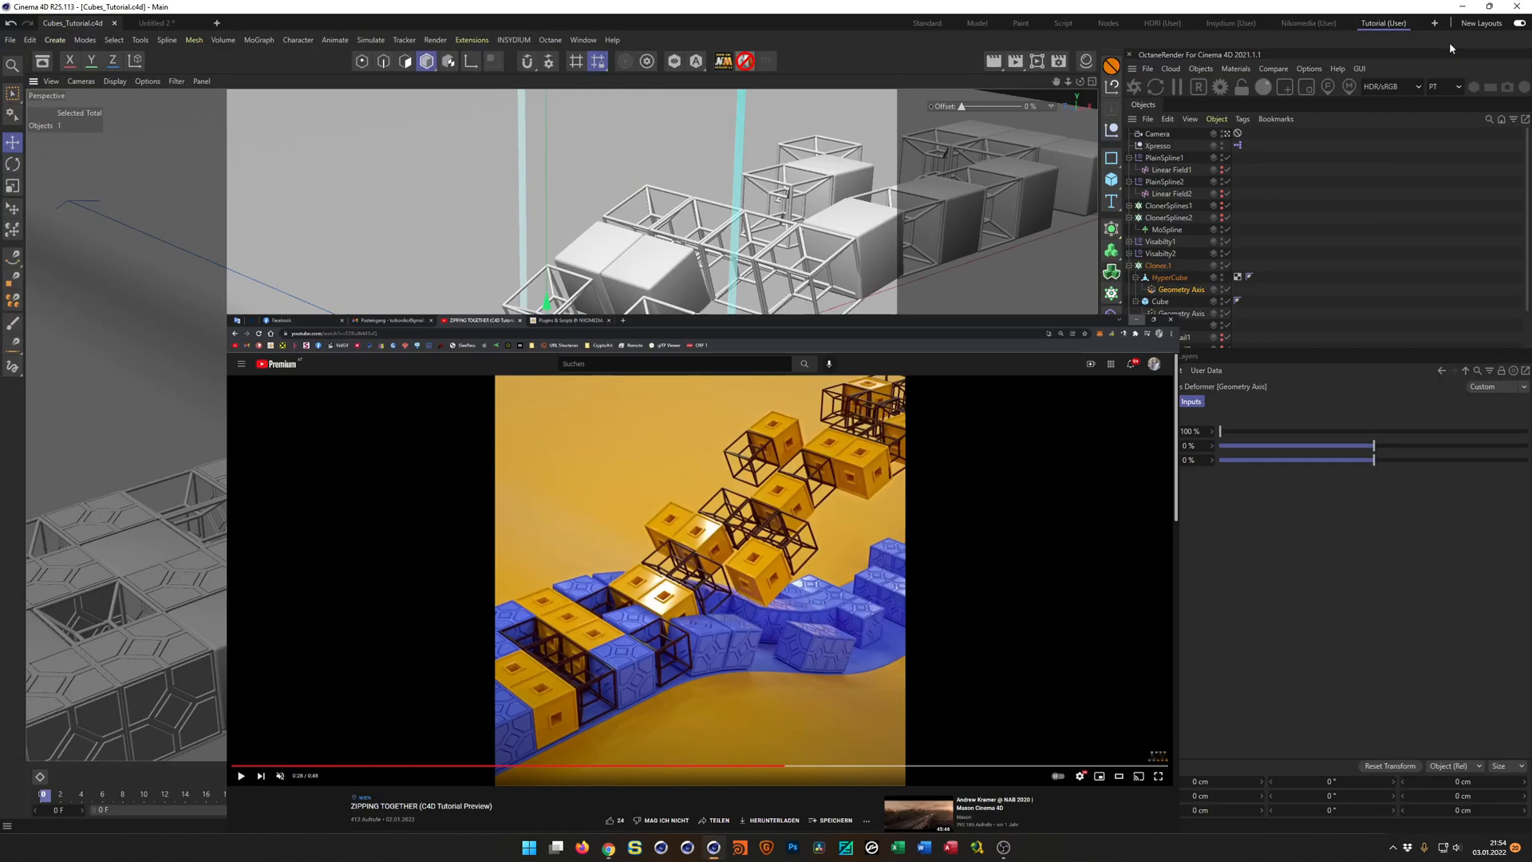
pyautogui.click(1451, 48)
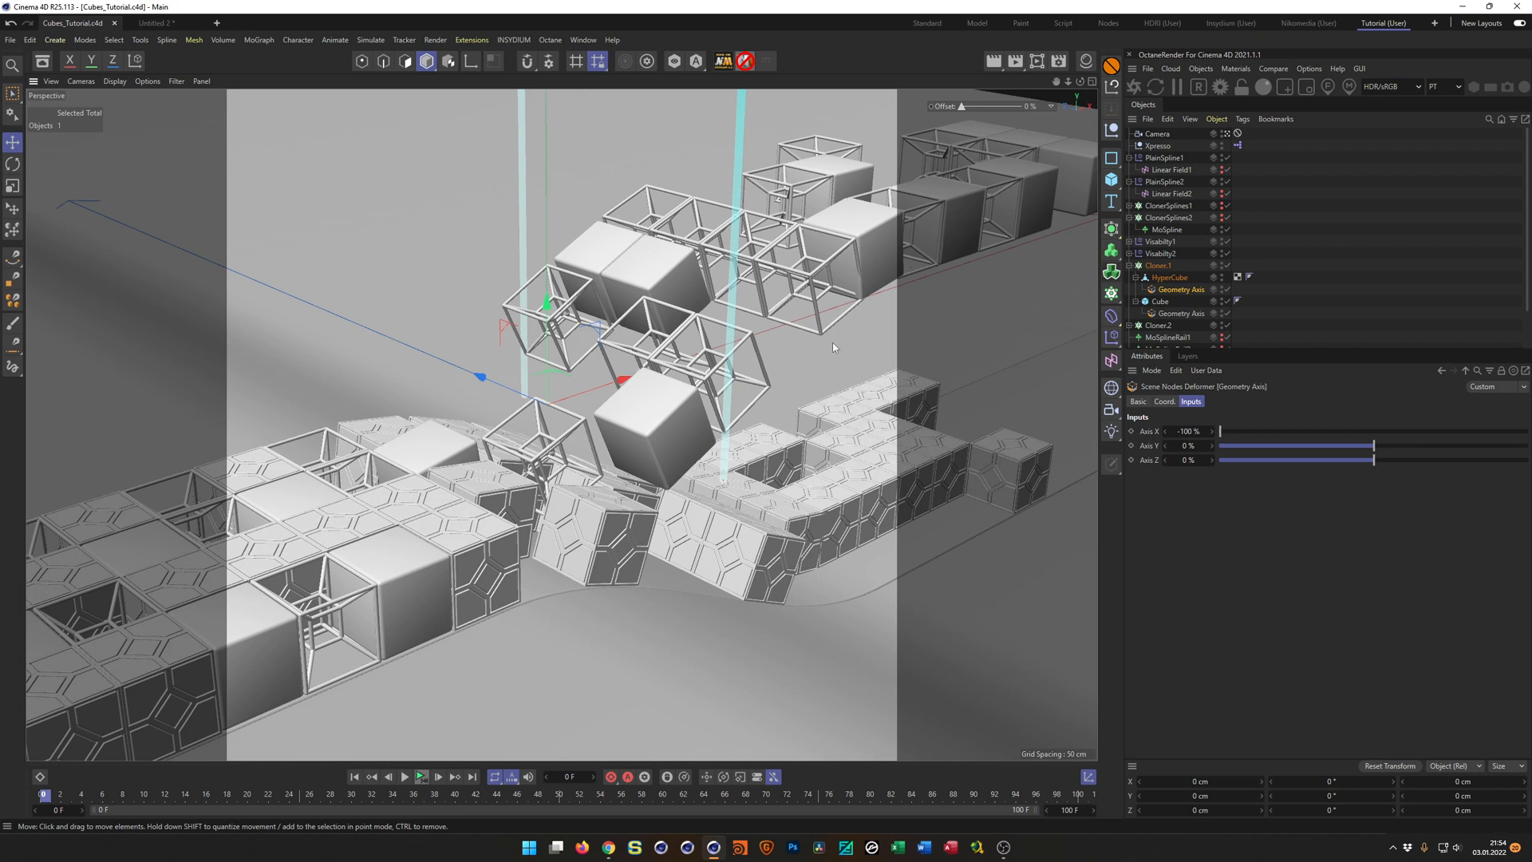
# In the Untitled 2 project, delete the Atom Array, the null and both HyperCube objects, leaving only the Cube.
pyautogui.press('v')
pyautogui.moveTo(830, 380)
pyautogui.click(827, 411)
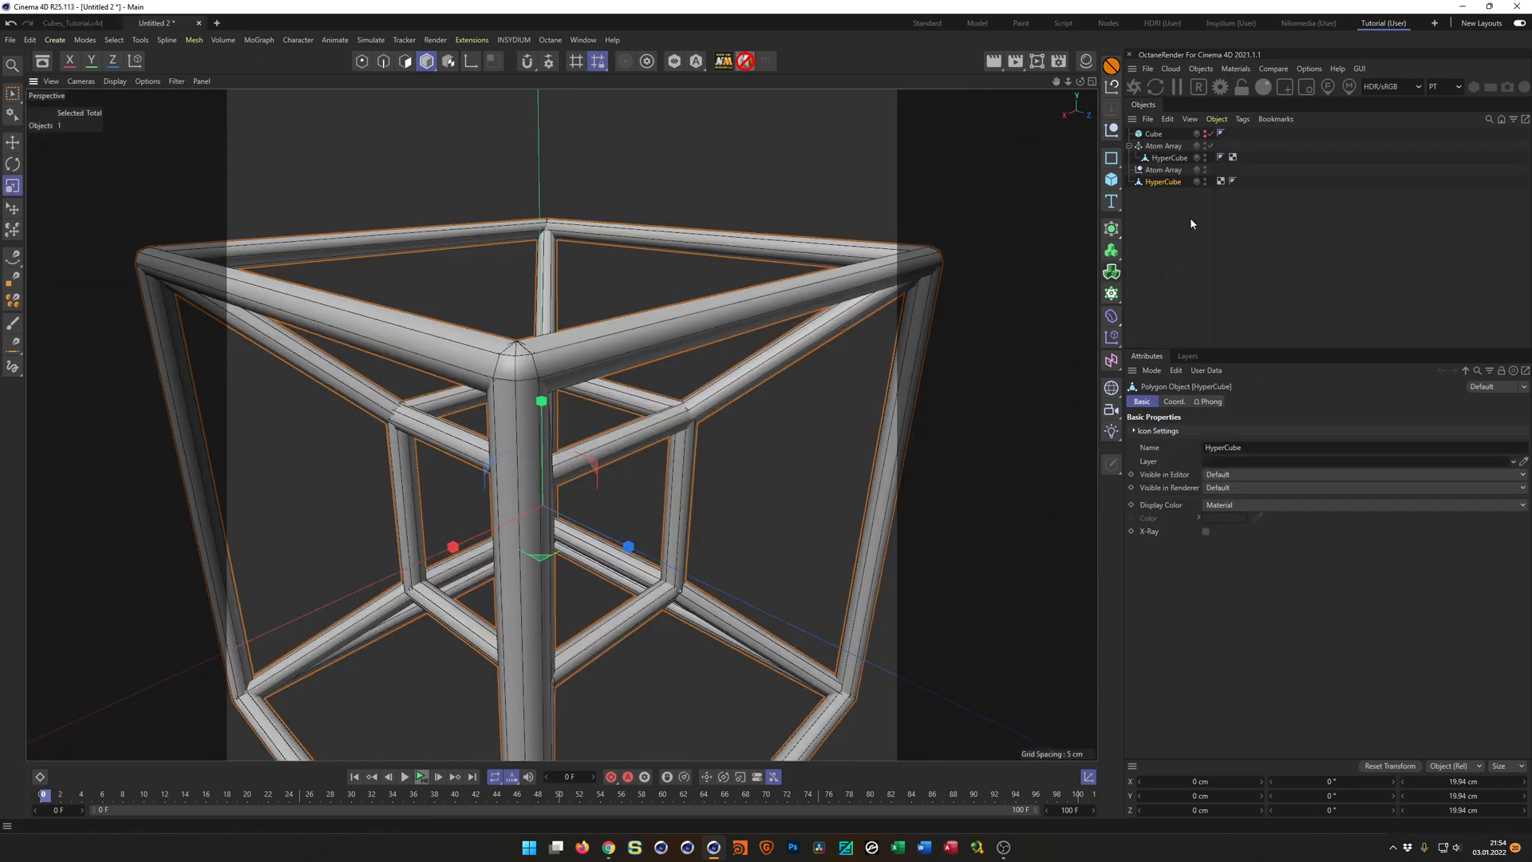
pyautogui.moveTo(1166, 225); pyautogui.dragTo(1132, 140)
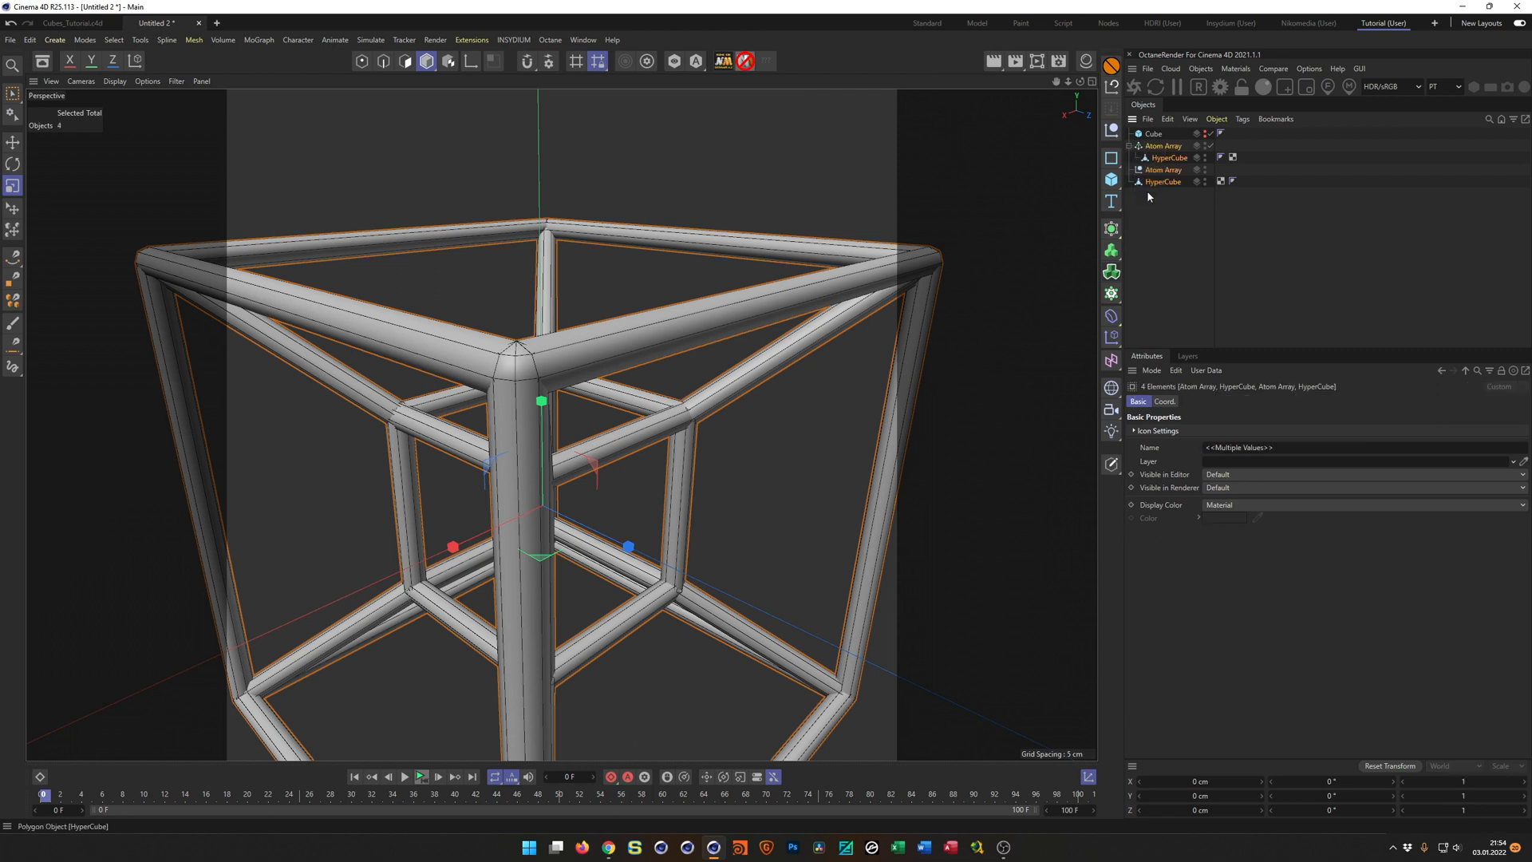
pyautogui.press('Delete')
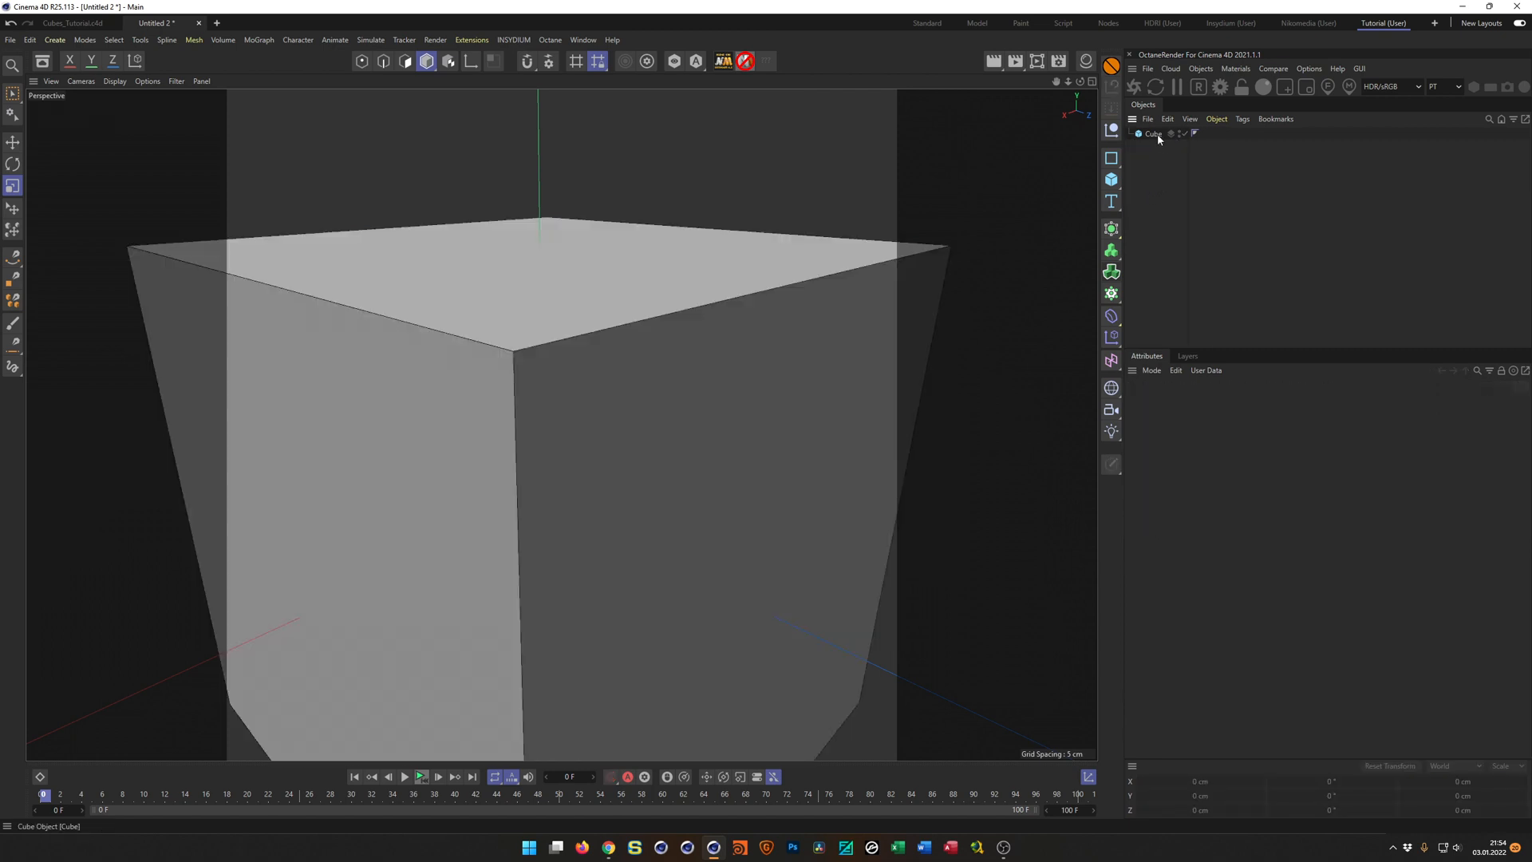
# Convert the remaining 20 cm Cube into an editable polygon object.
pyautogui.click(1153, 132)
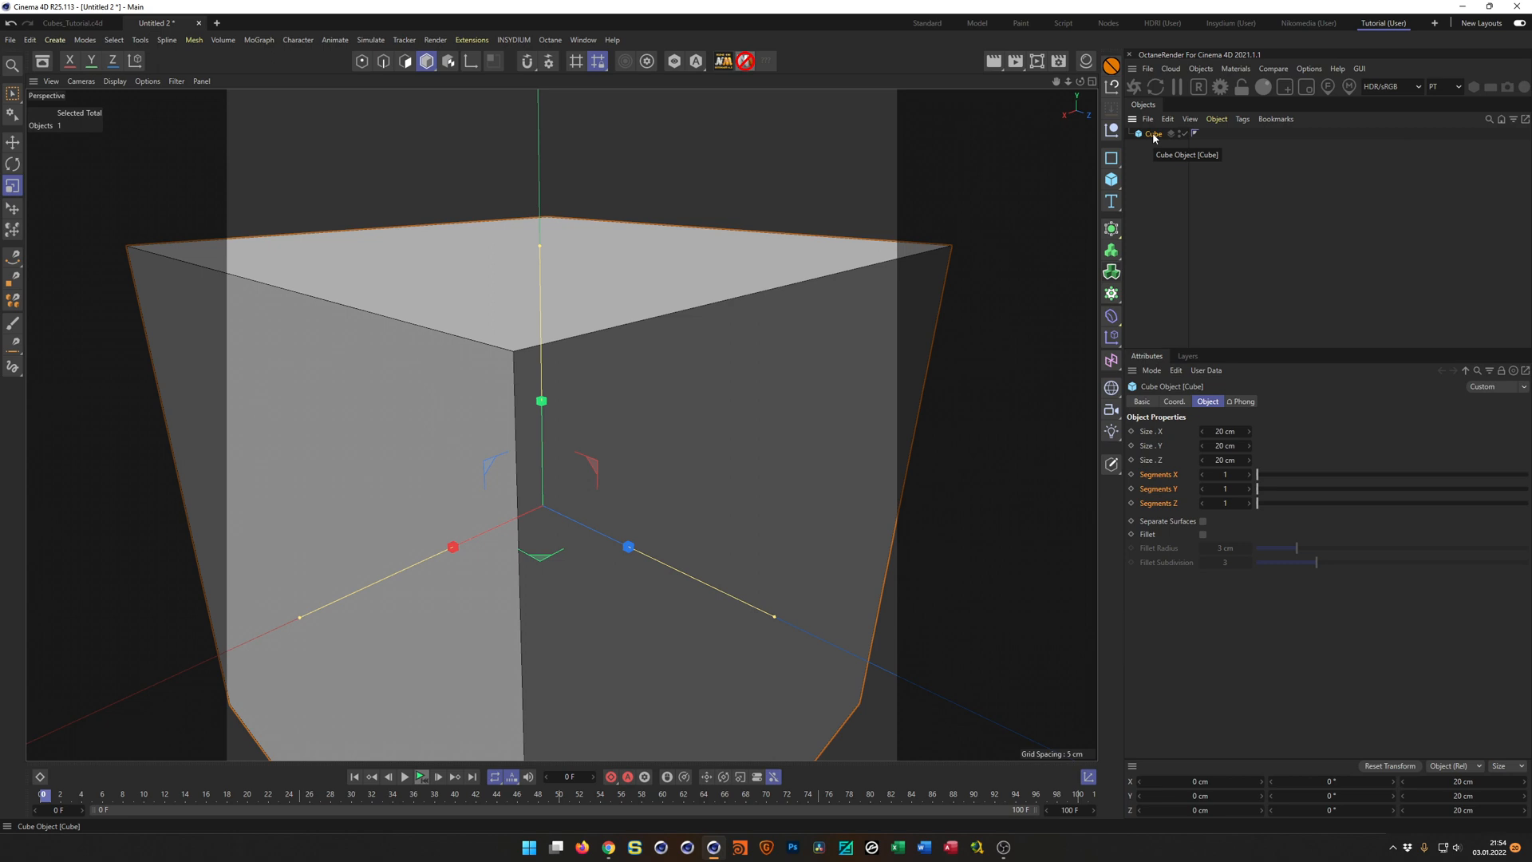
pyautogui.press('c')
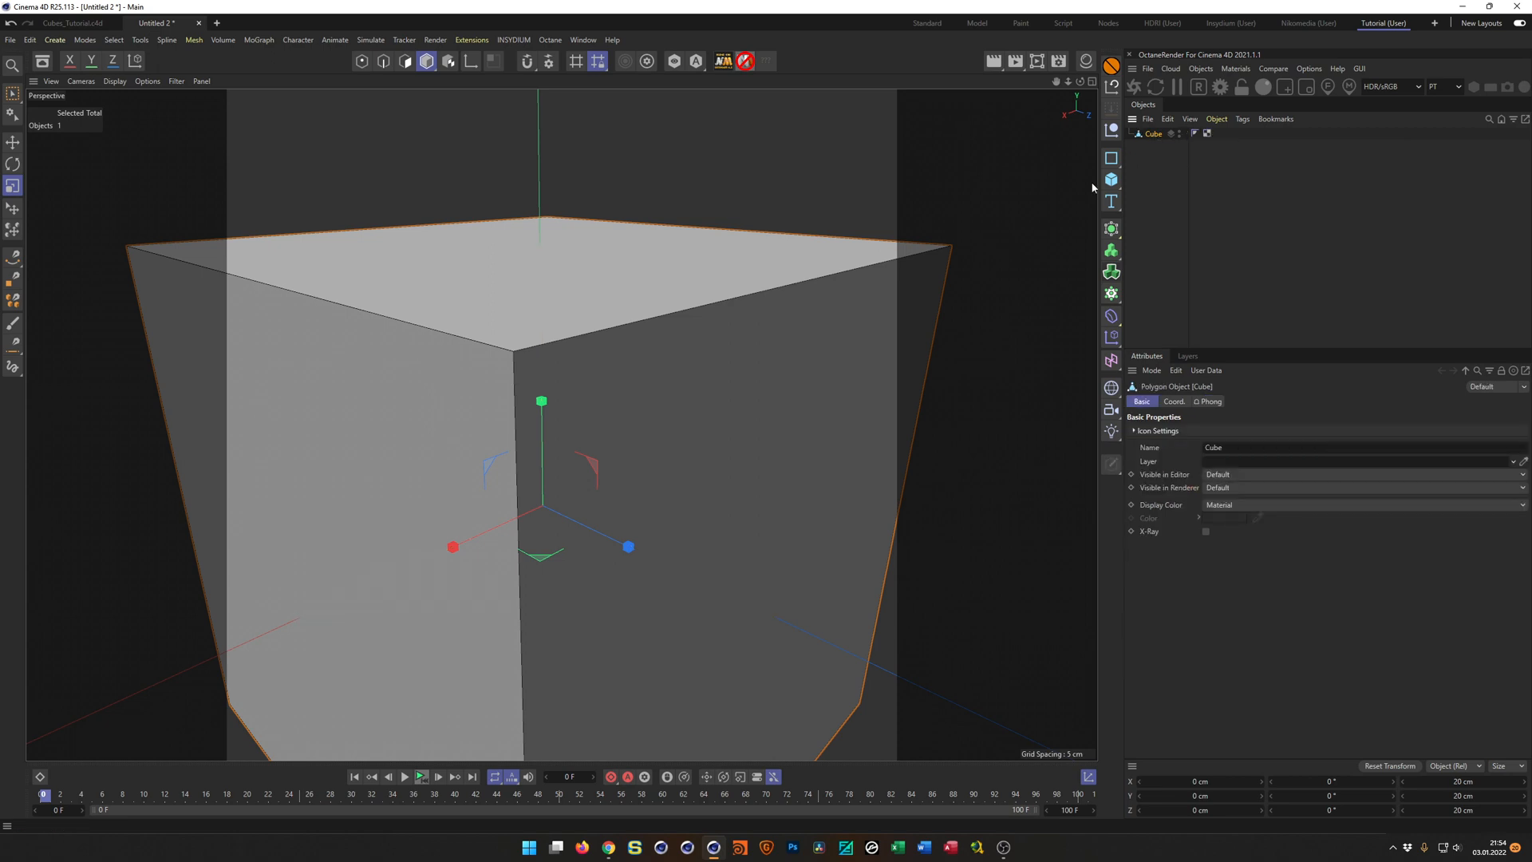
# Inset all six faces of the cube individually by about 6.09 cm.
pyautogui.scroll(-4, 850, 363)
pyautogui.keyDown('alt'); pyautogui.moveTo(840, 359); pyautogui.dragTo(569, 427); pyautogui.keyUp('alt')
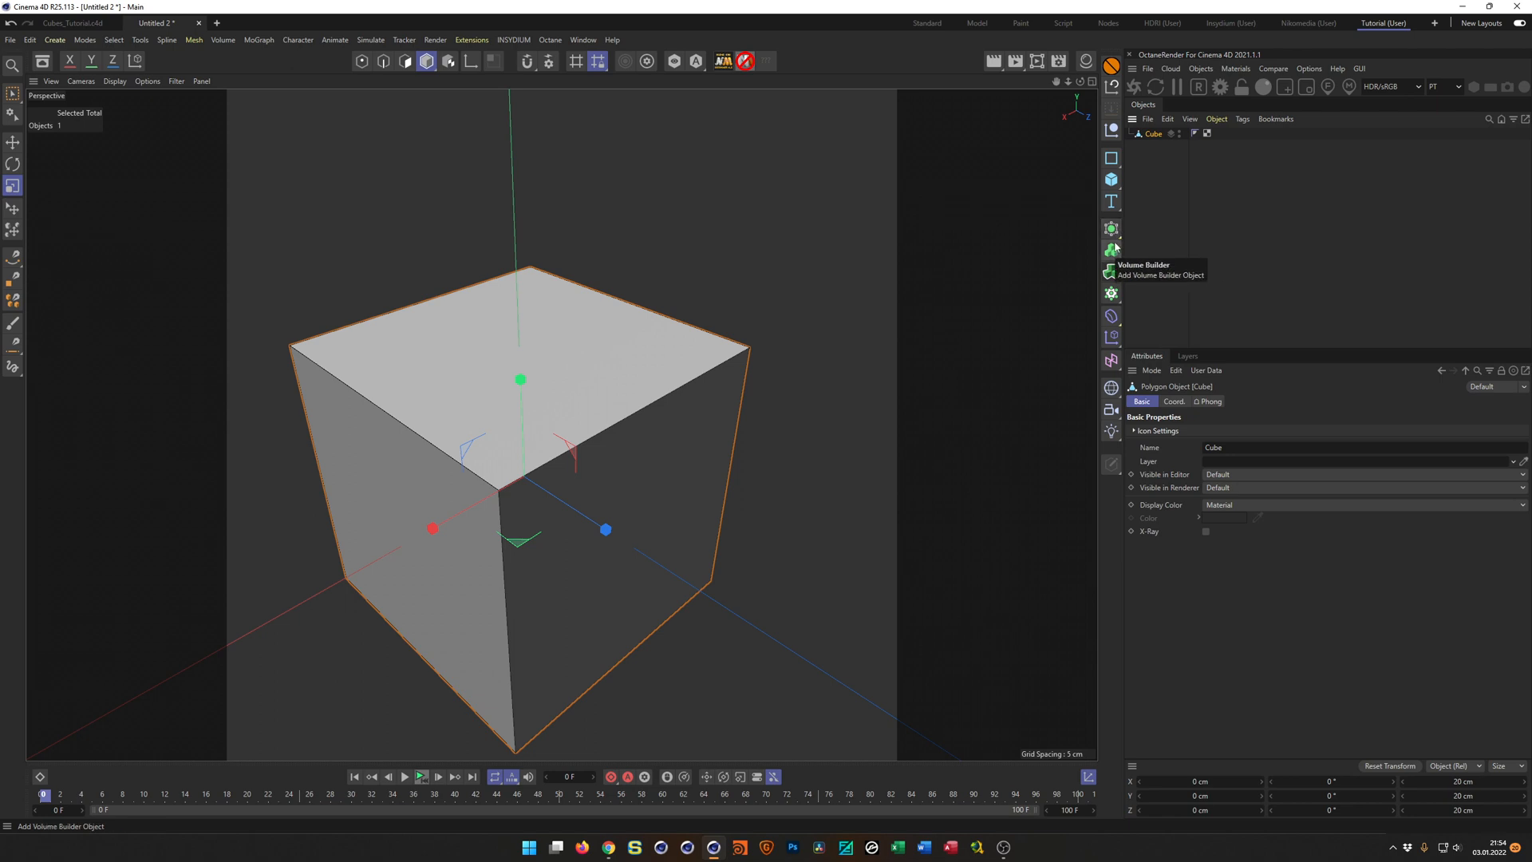
pyautogui.press('Return')
pyautogui.press('9')
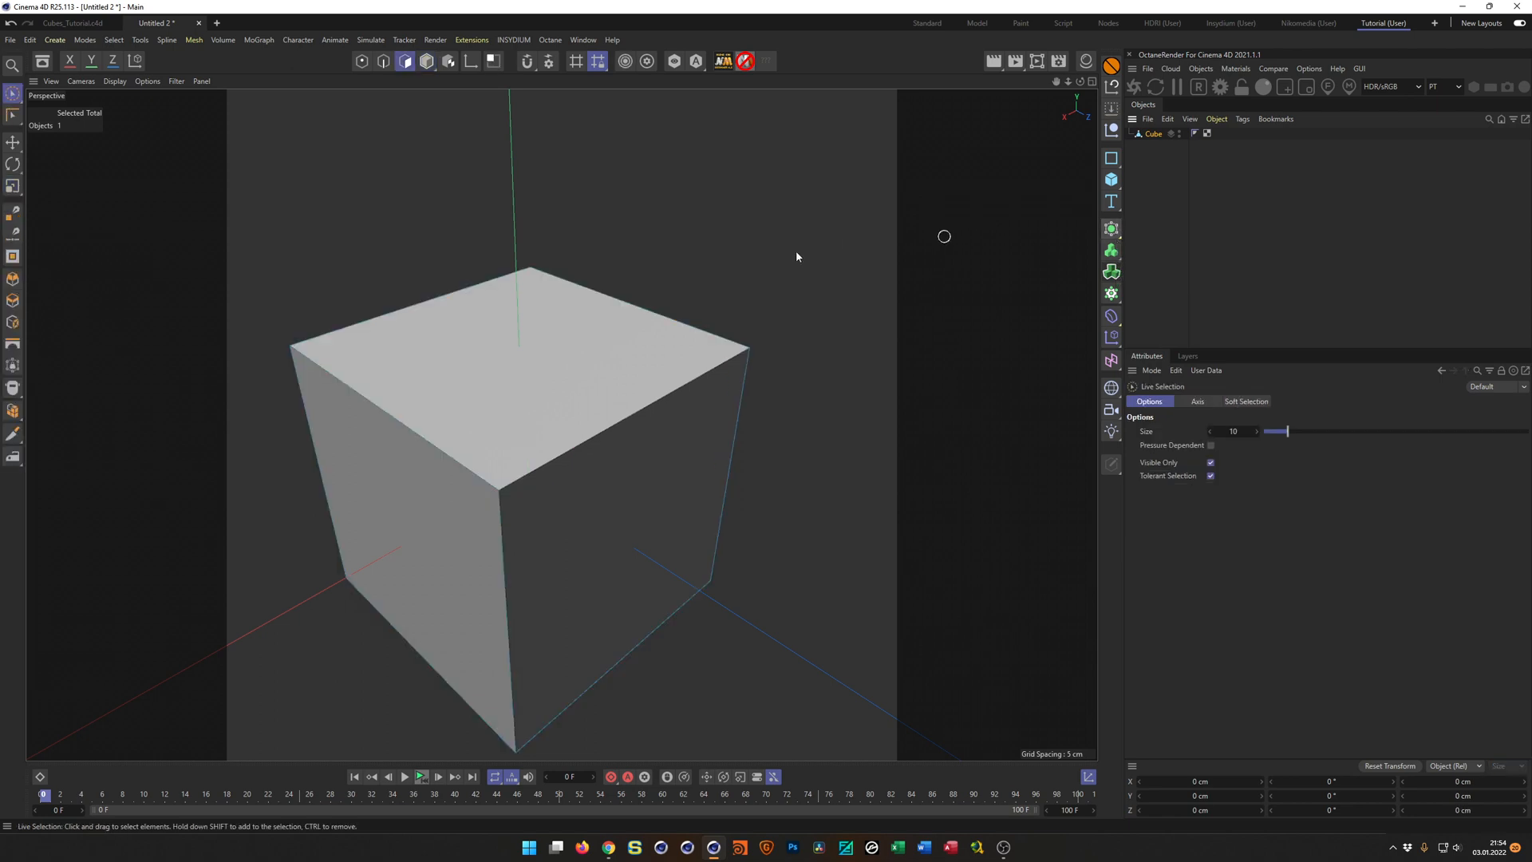
pyautogui.click(564, 410)
pyautogui.hotkey('ctrl', 'a')
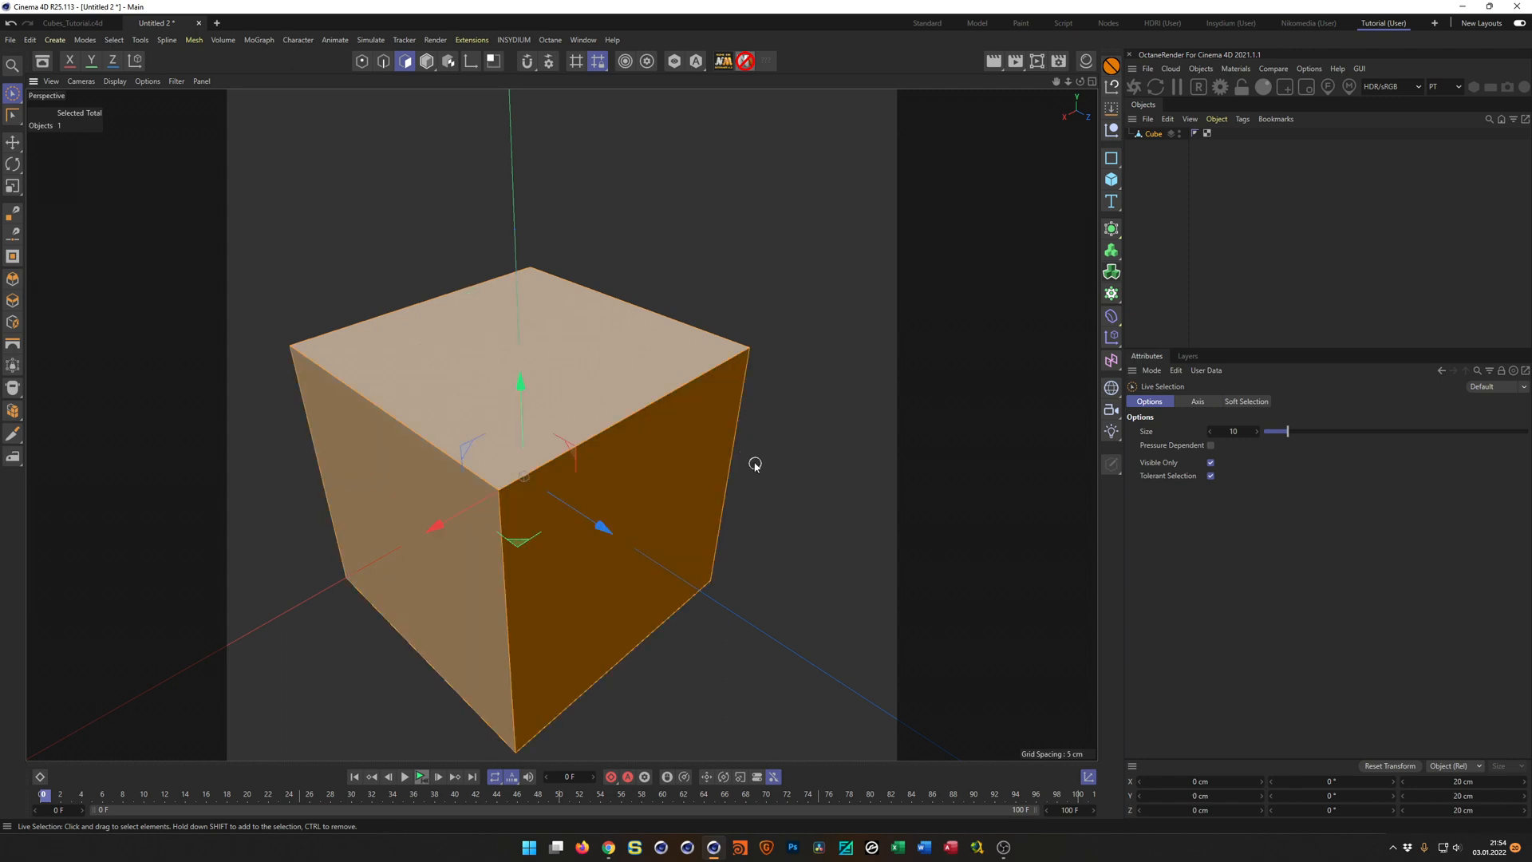
pyautogui.press('s')
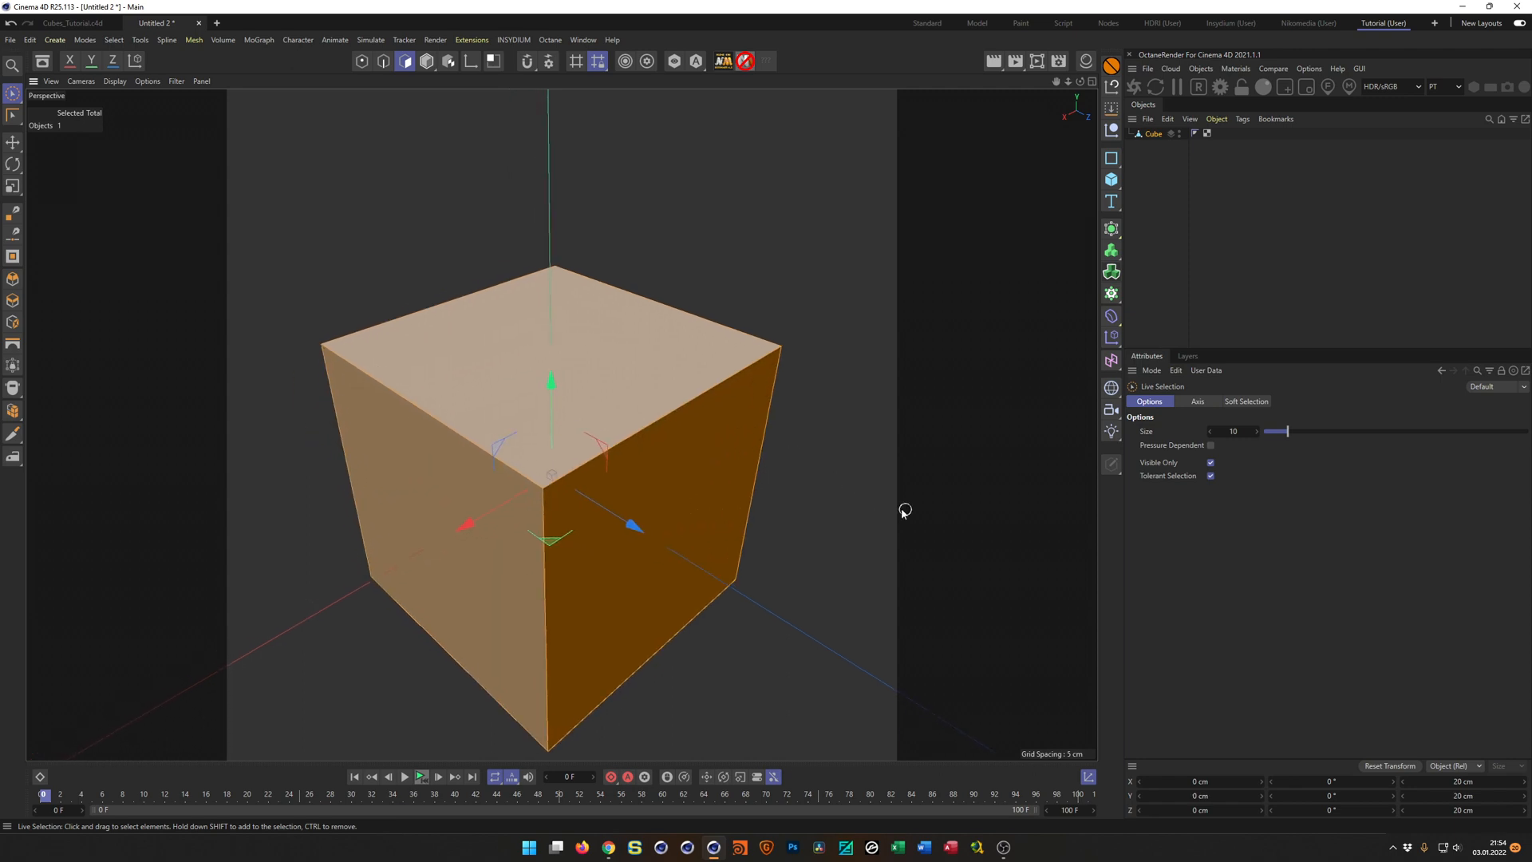
pyautogui.press('i')
pyautogui.moveTo(913, 466)
pyautogui.mouseDown()
pyautogui.moveTo(997, 471)
pyautogui.moveTo(938, 469)
pyautogui.mouseUp()
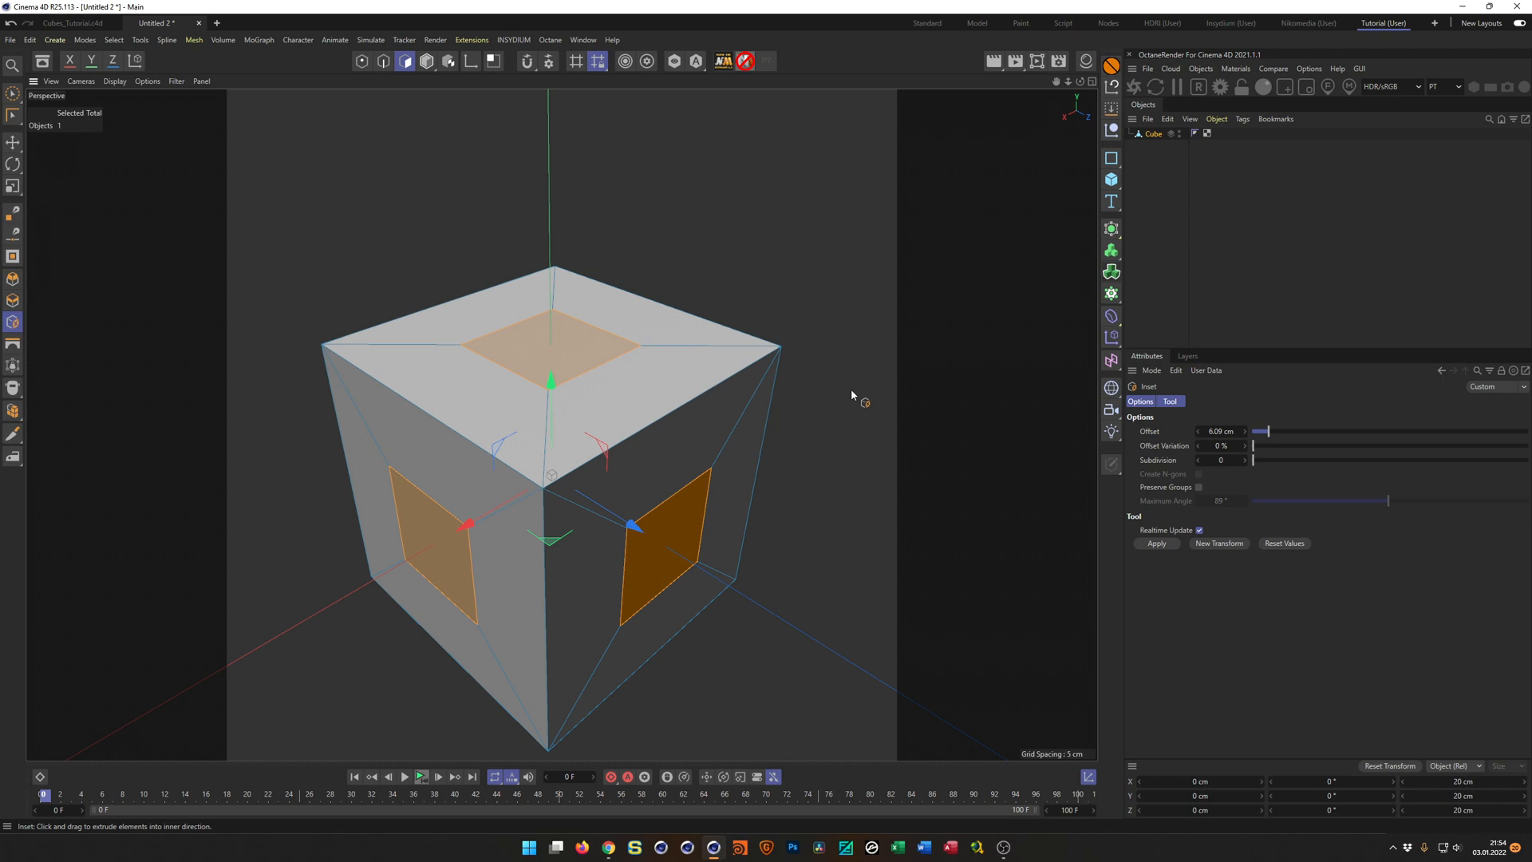
# Invert the face selection and inset the surrounding frames by about 0.75 cm with Preserve Groups enabled.
pyautogui.hotkey('ctrl', 'shift', 'i')
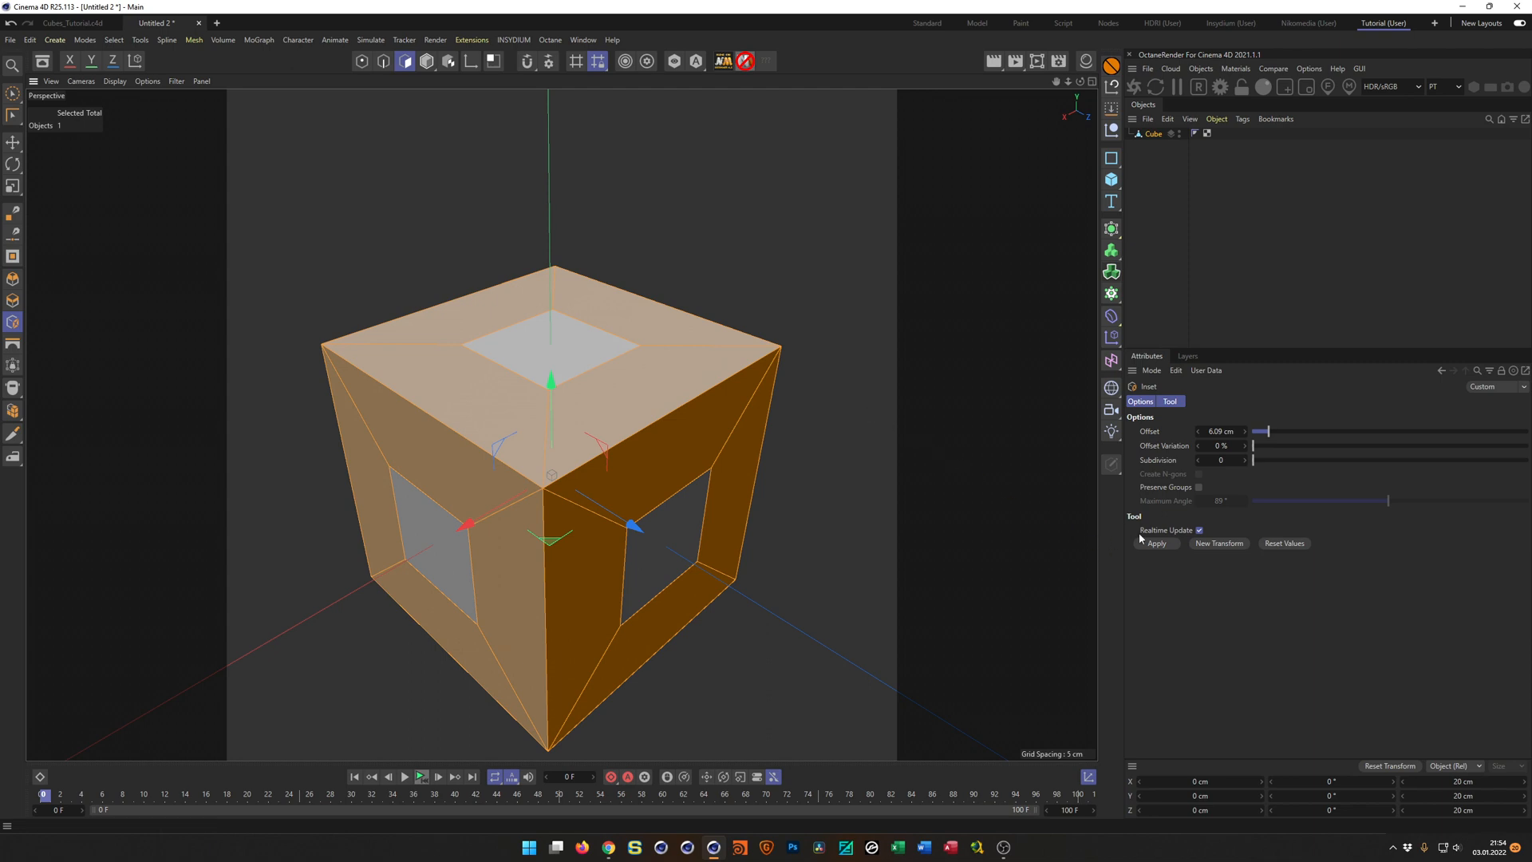
pyautogui.click(1199, 487)
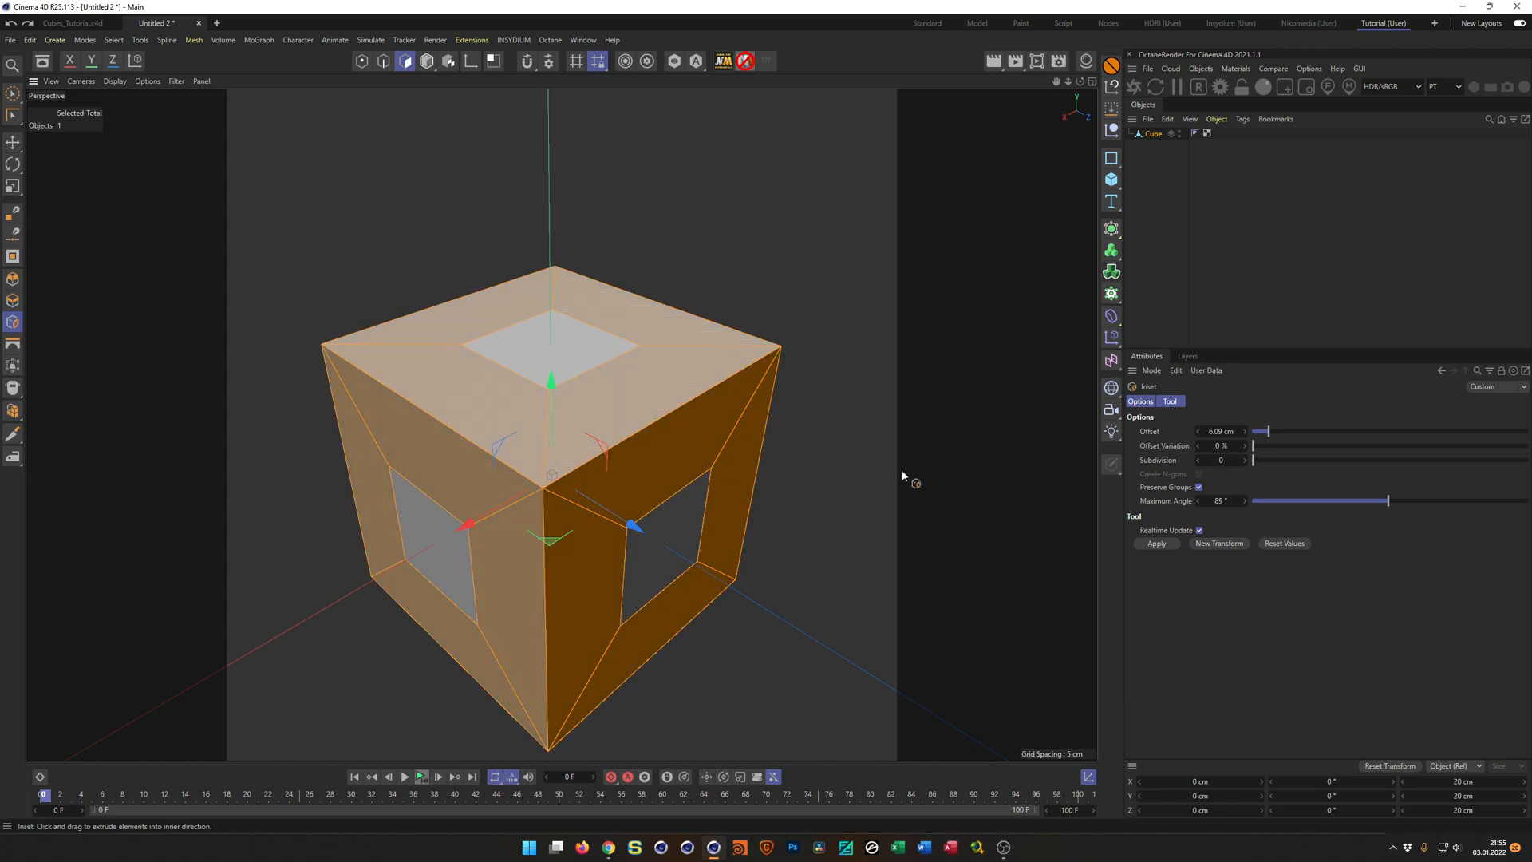
pyautogui.moveTo(890, 502); pyautogui.dragTo(836, 501)
pyautogui.moveTo(561, 424); pyautogui.dragTo(550, 424)
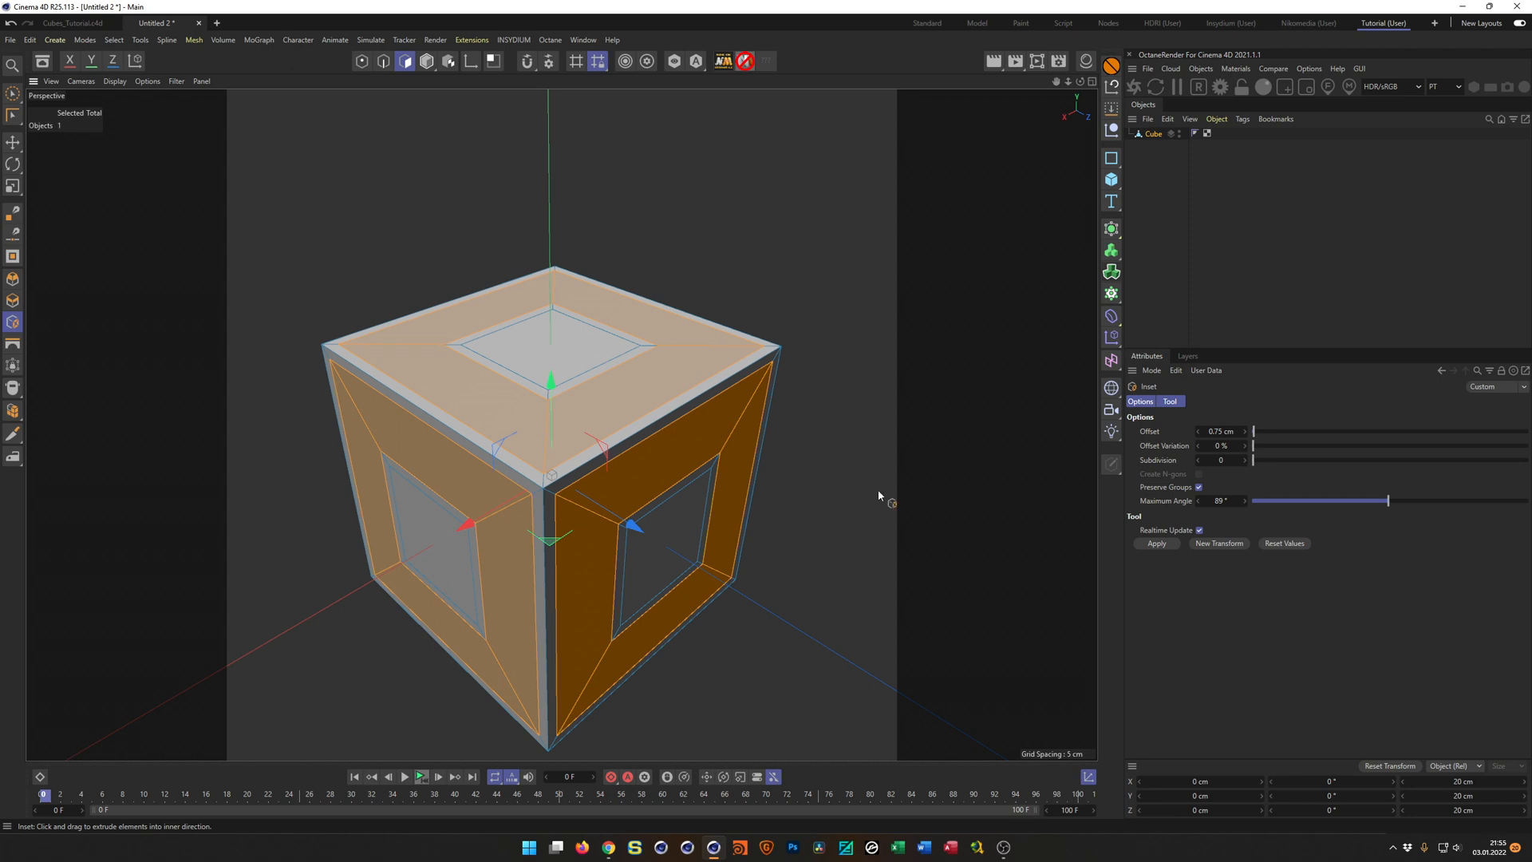
# Extrude the selected frame faces inward with an offset of -1 cm.
pyautogui.press('d')
pyautogui.moveTo(876, 472); pyautogui.dragTo(1034, 515)
pyautogui.click(1221, 431)
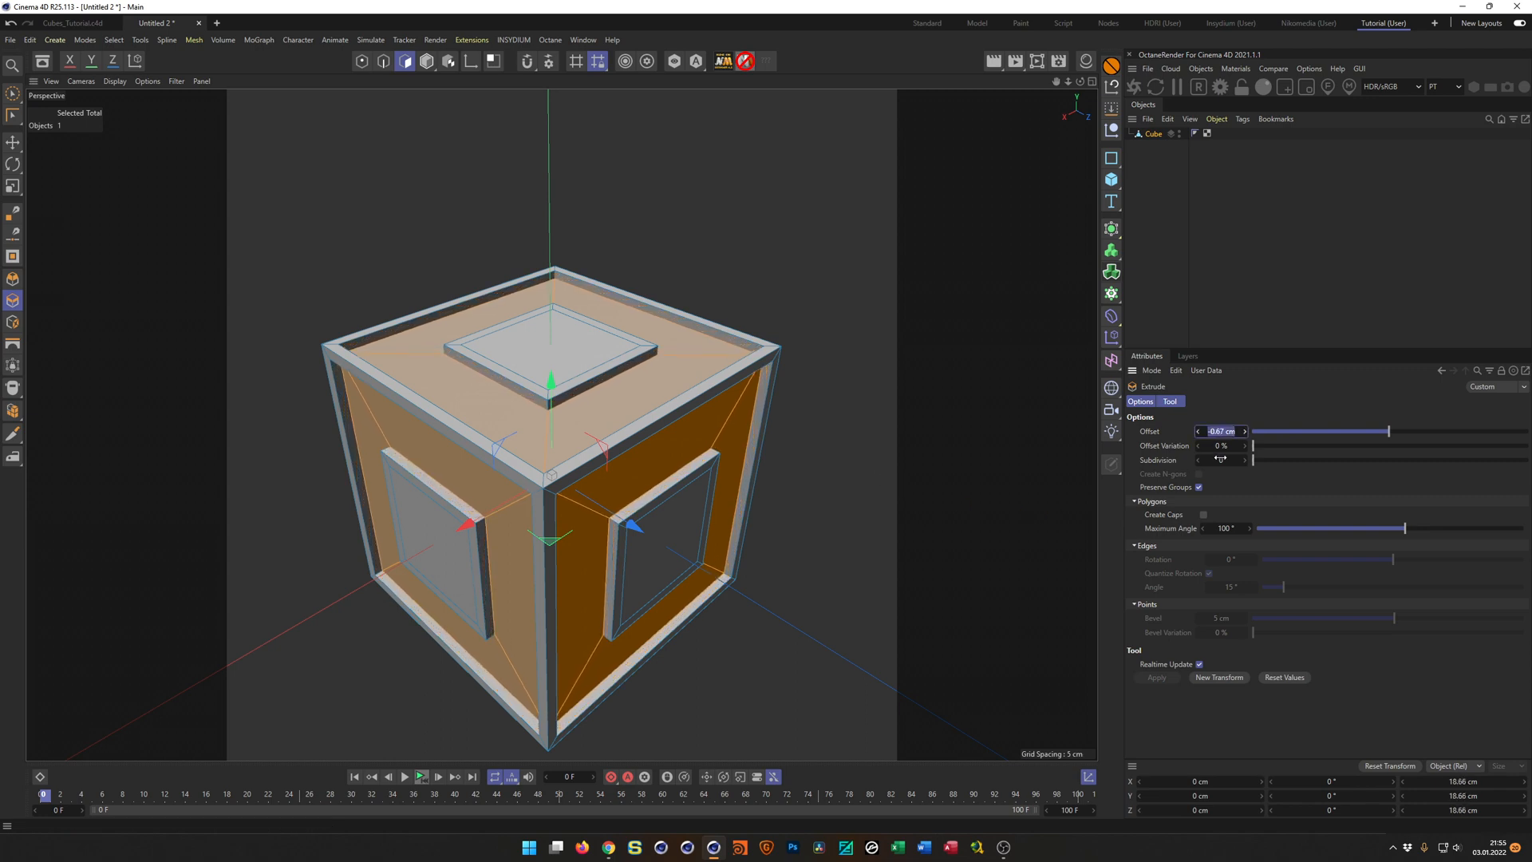
pyautogui.write('-1')
pyautogui.press('Return')
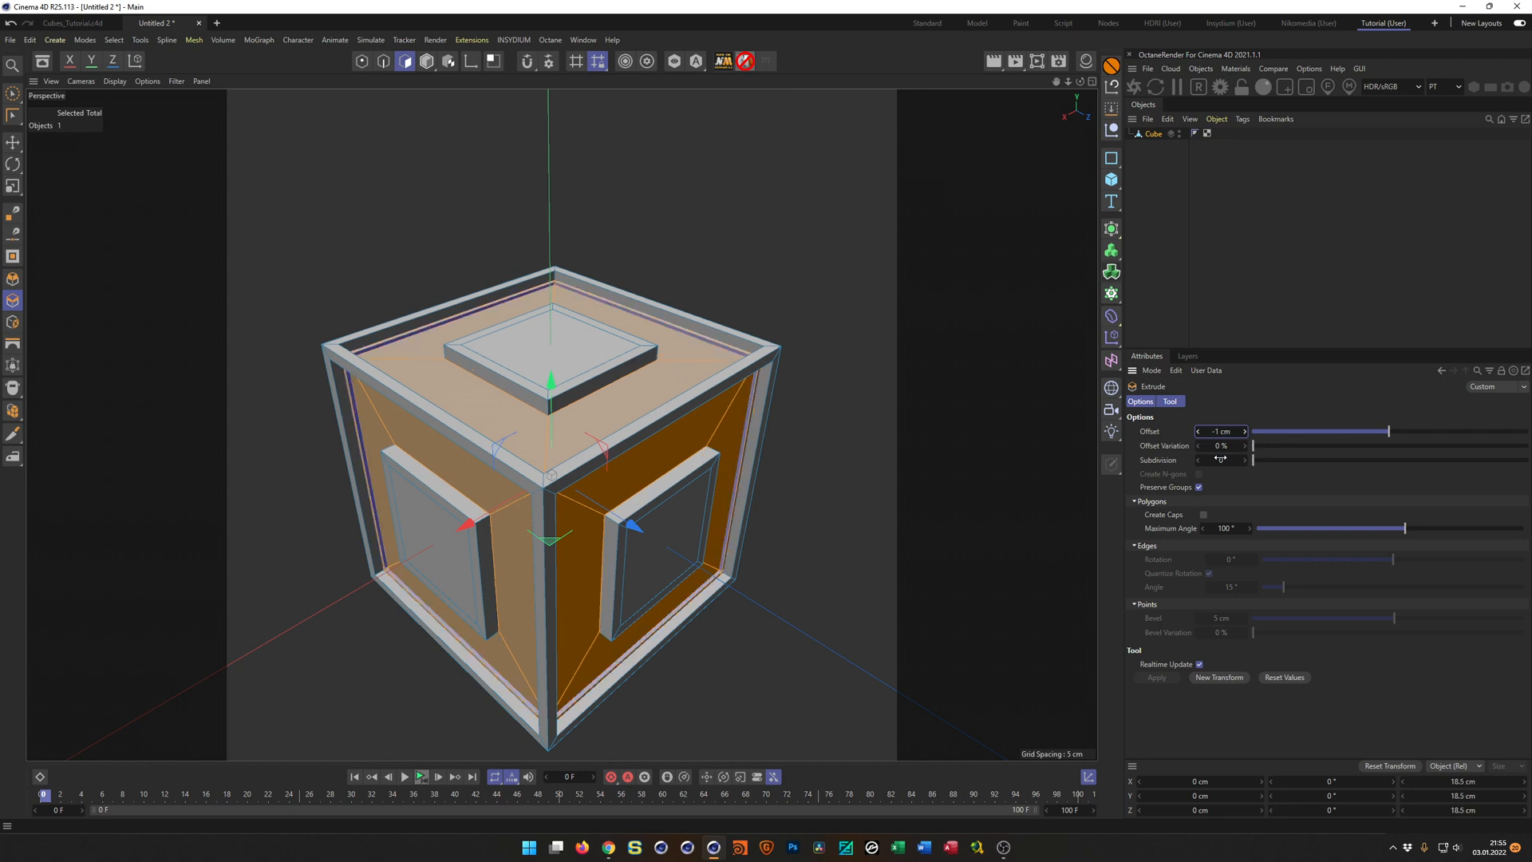
# Reduce the selection to the central square faces and extrude them by -1 cm, followed by a second extrusion of about -3.08 cm.
pyautogui.press('space')
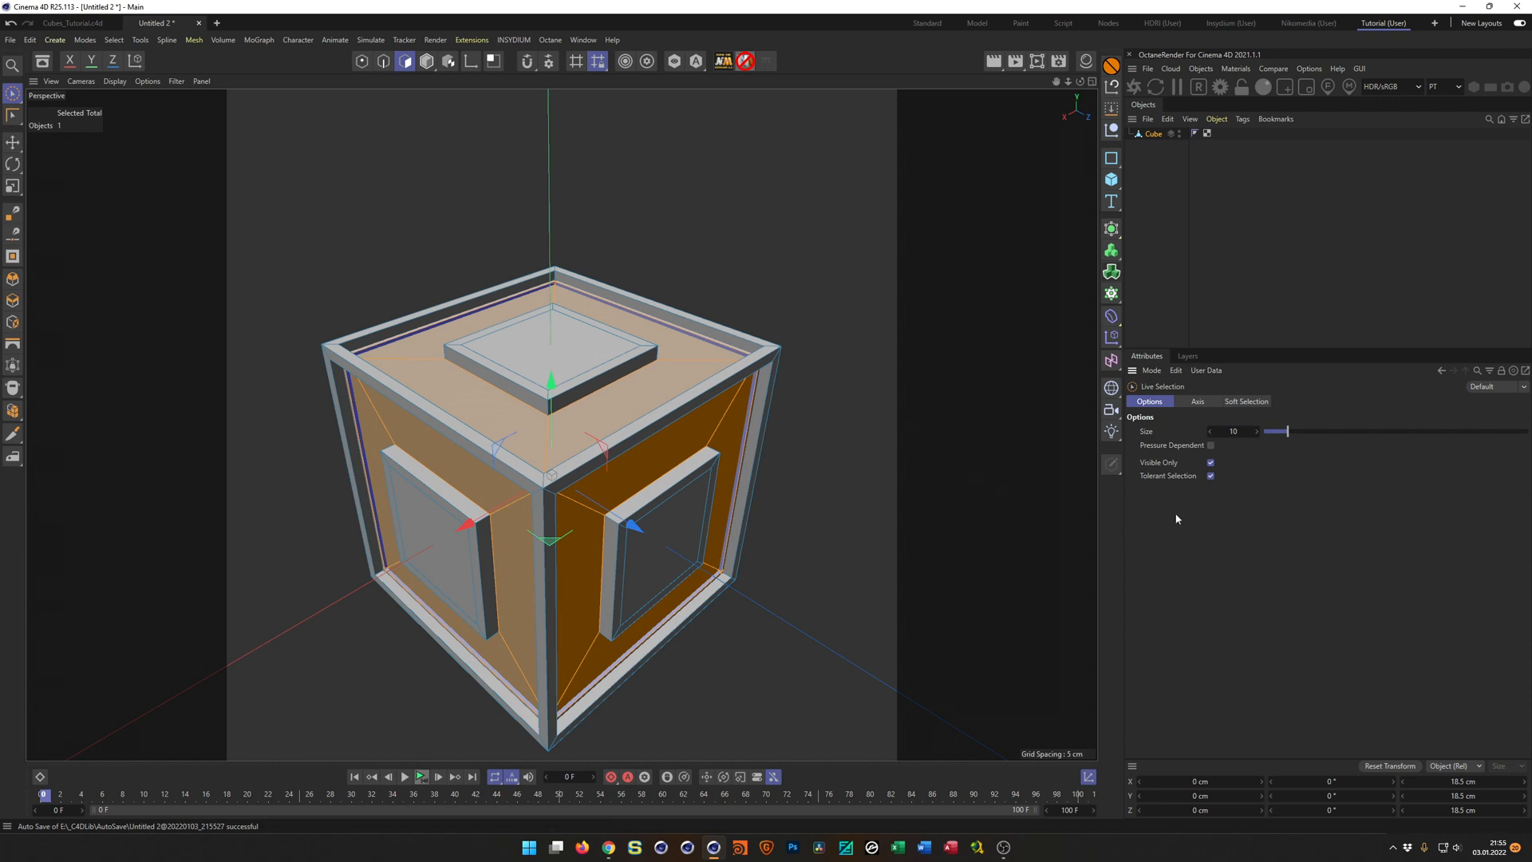
pyautogui.press('u')
pyautogui.press('i')
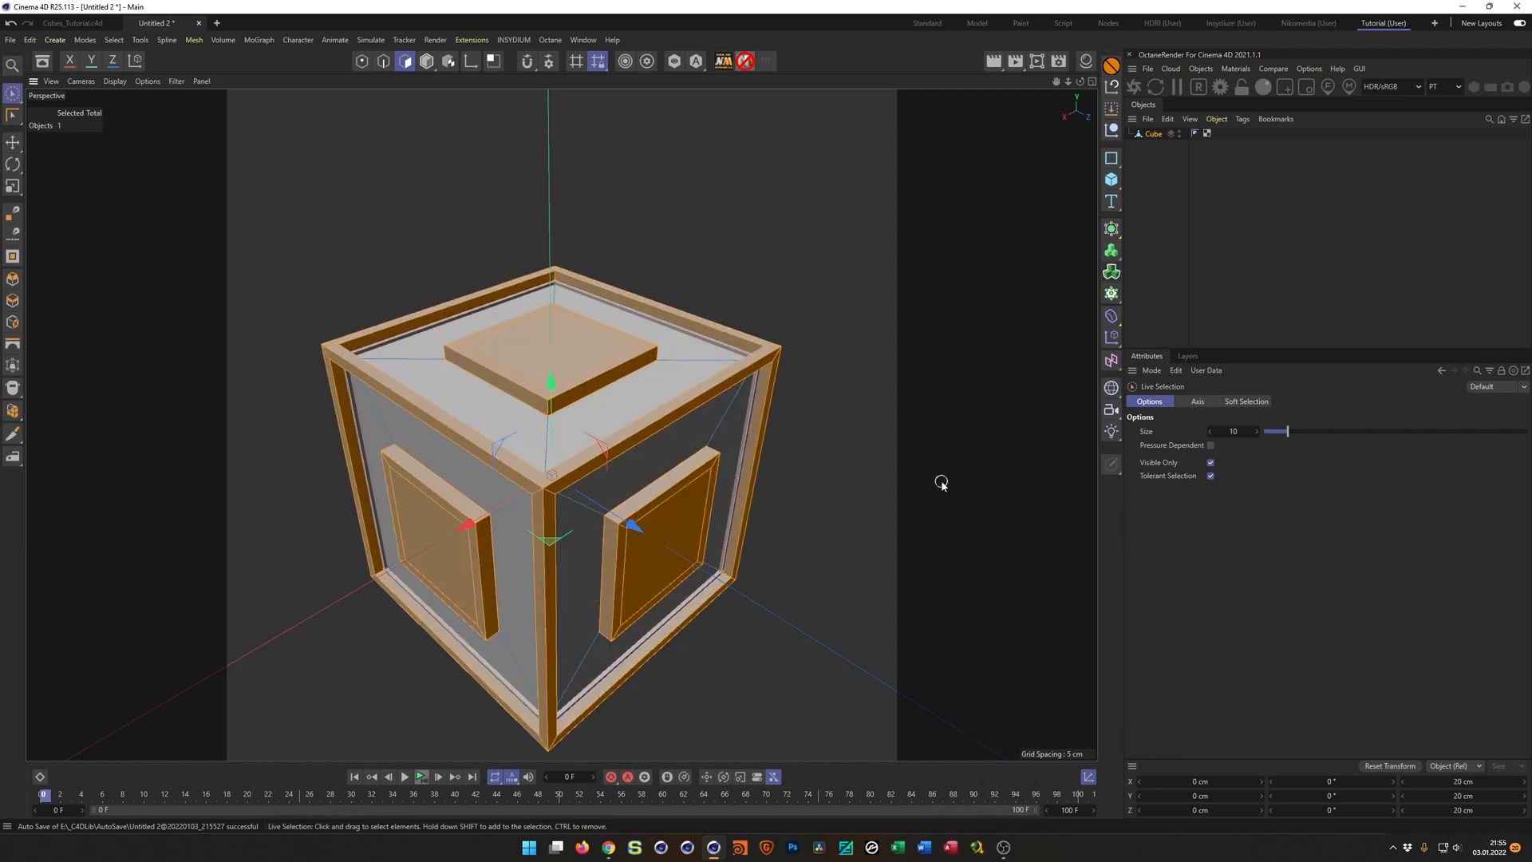
pyautogui.press('u')
pyautogui.press('k')
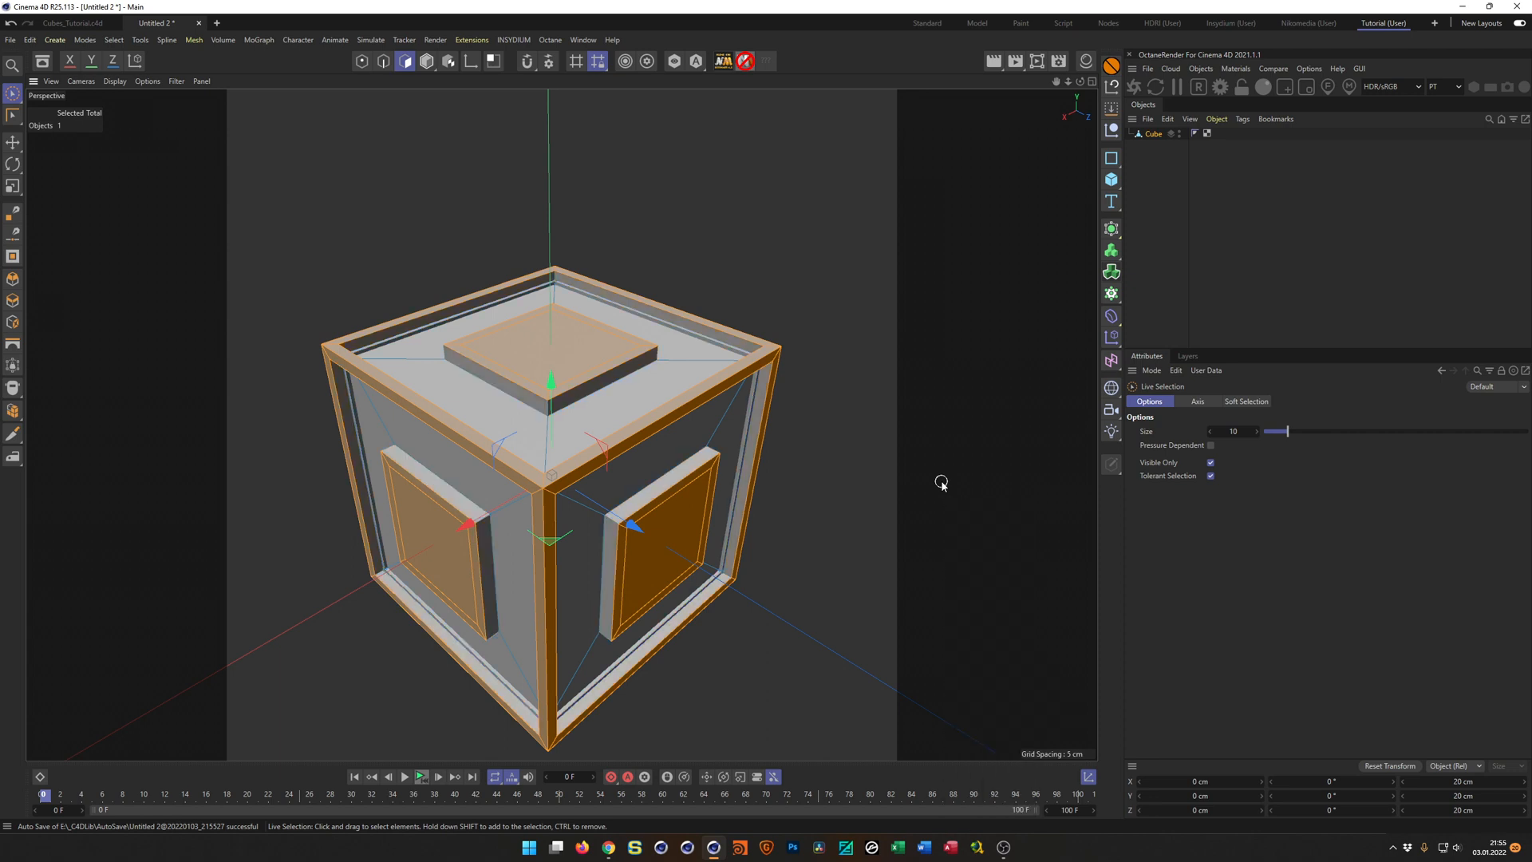
pyautogui.press('u')
pyautogui.press('k')
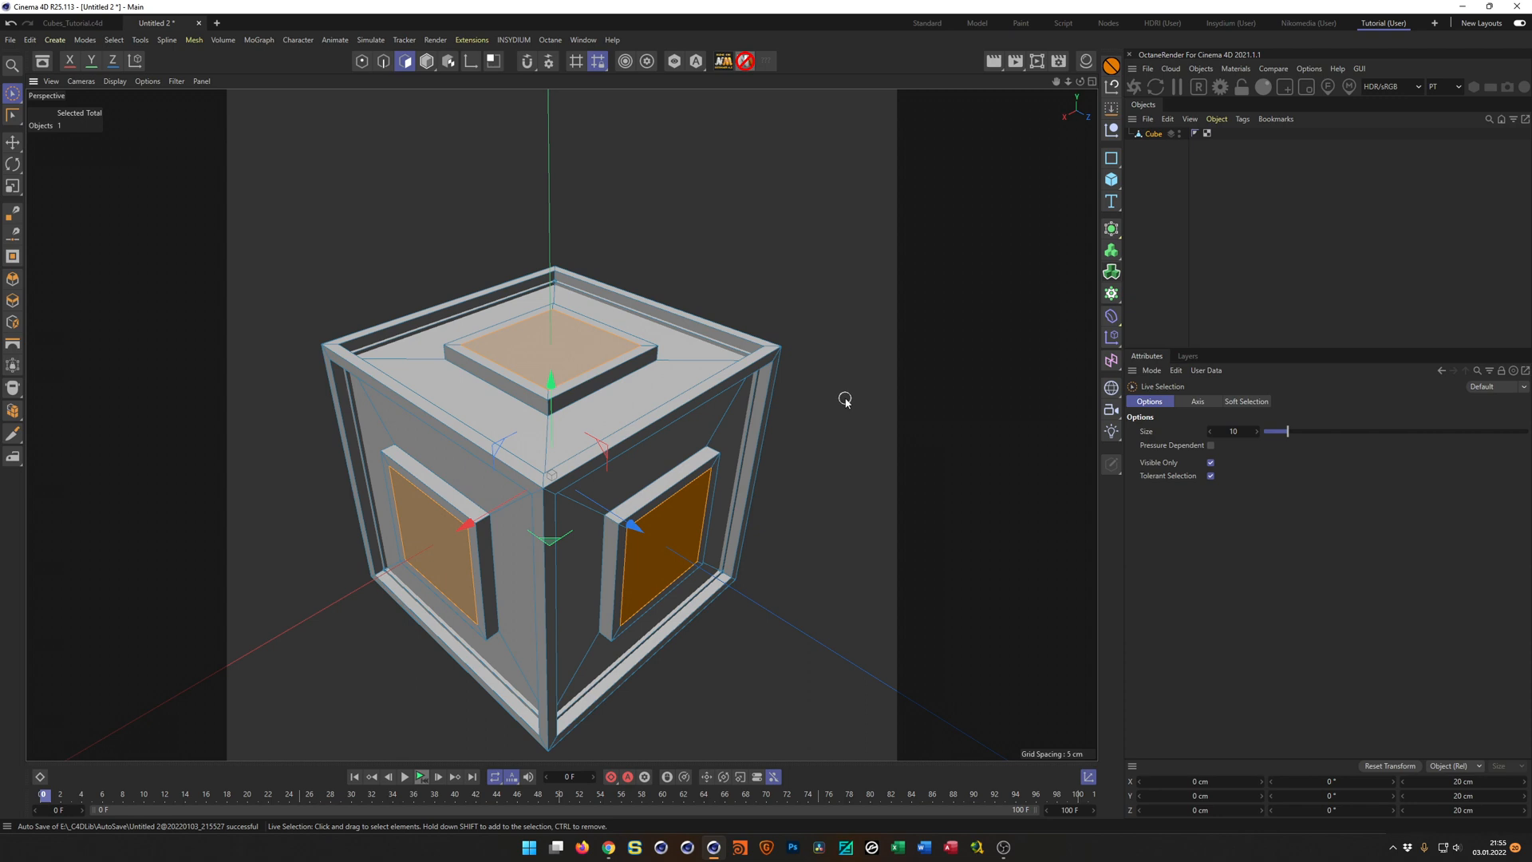
pyautogui.press('d')
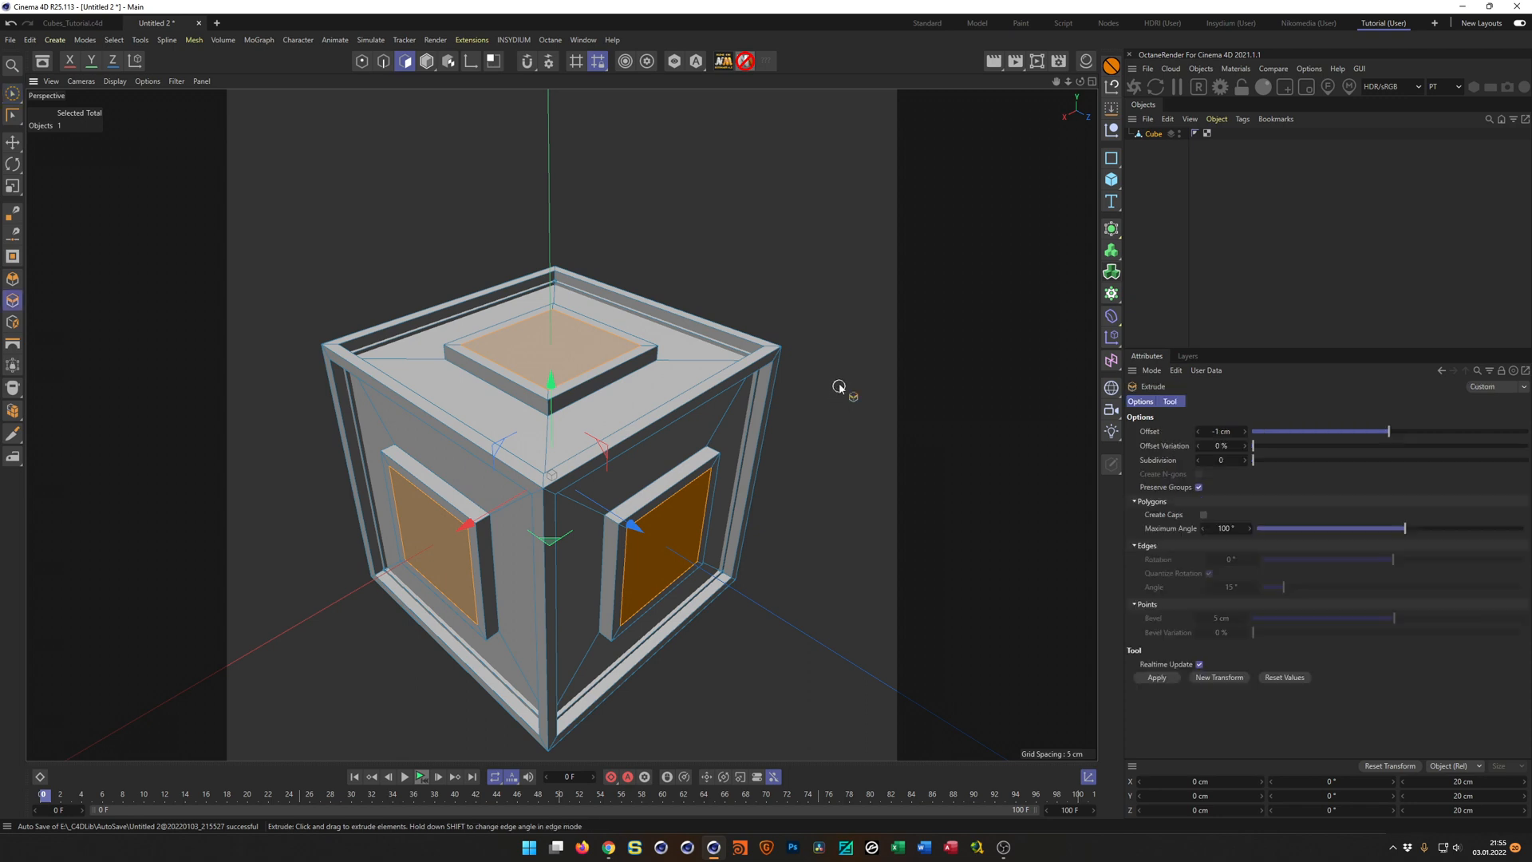
pyautogui.click(1158, 678)
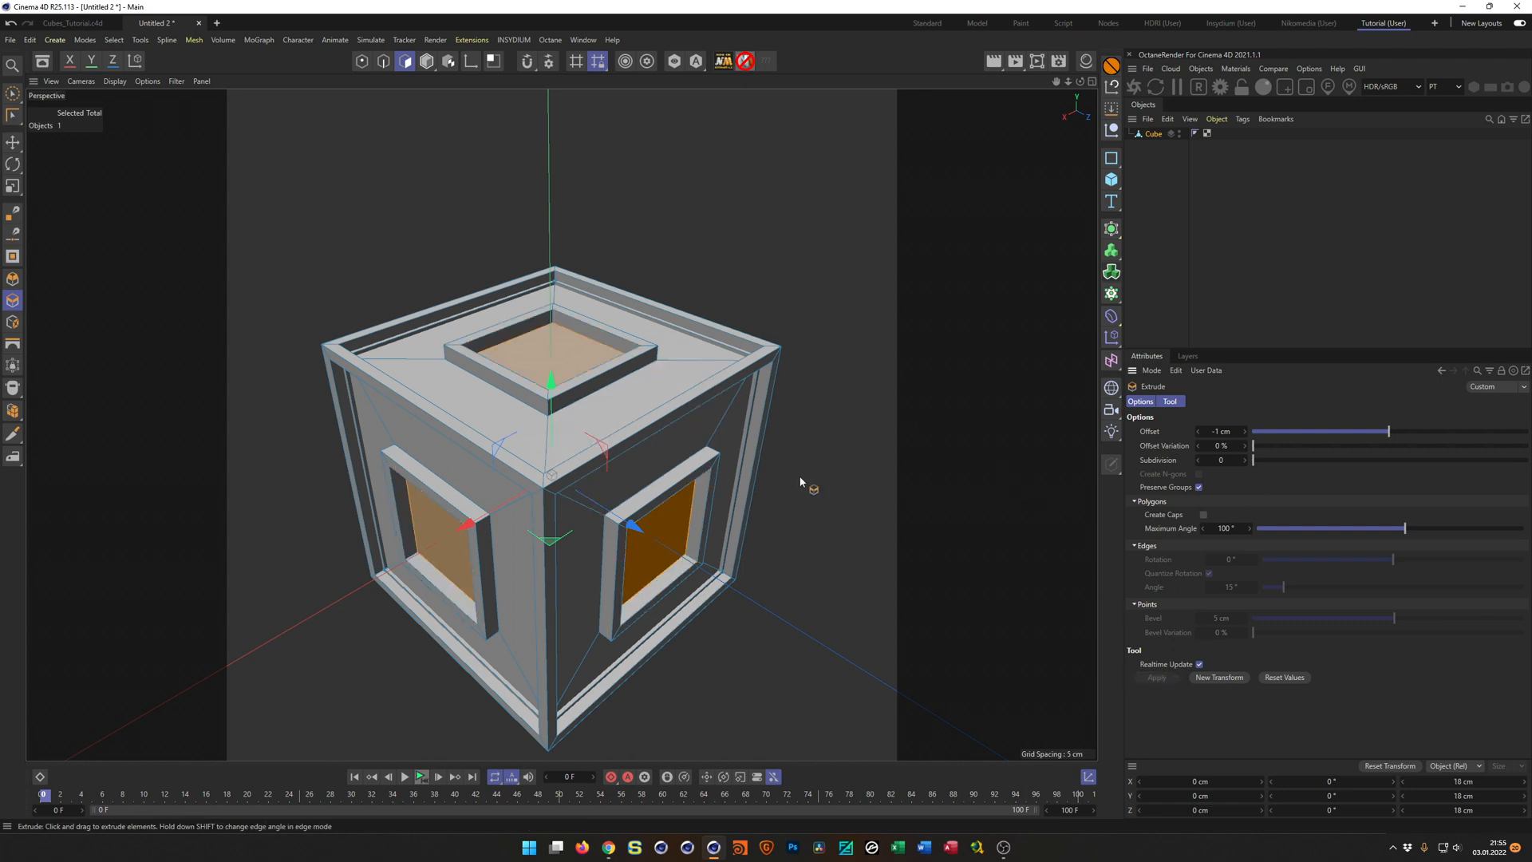
pyautogui.moveTo(842, 505); pyautogui.dragTo(806, 391)
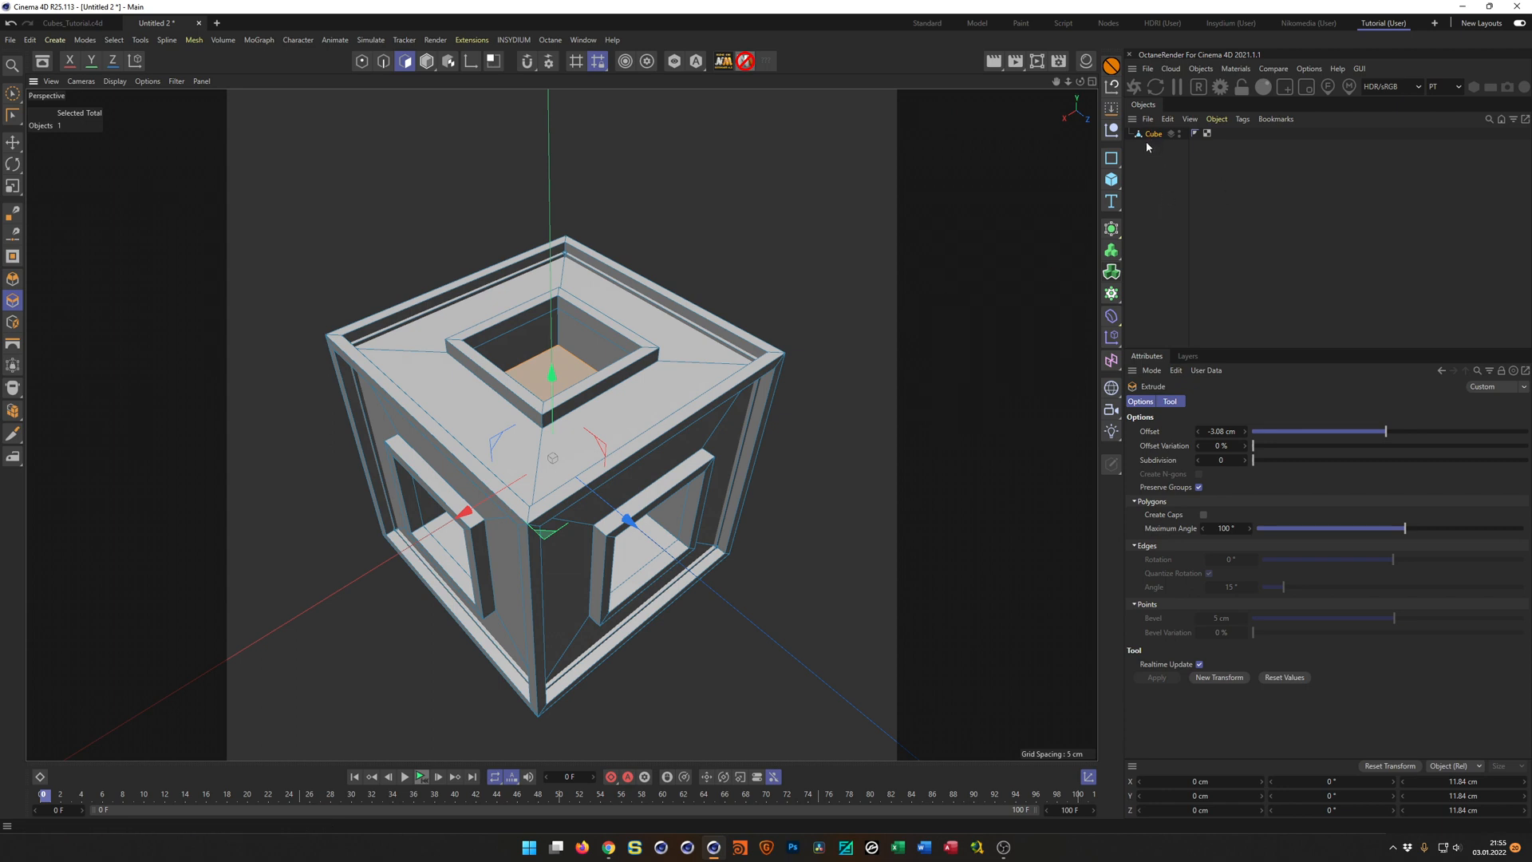
# Add a Bevel deformer under the Cube with an offset of 0.1 cm and 2 subdivisions.
pyautogui.press('Return')
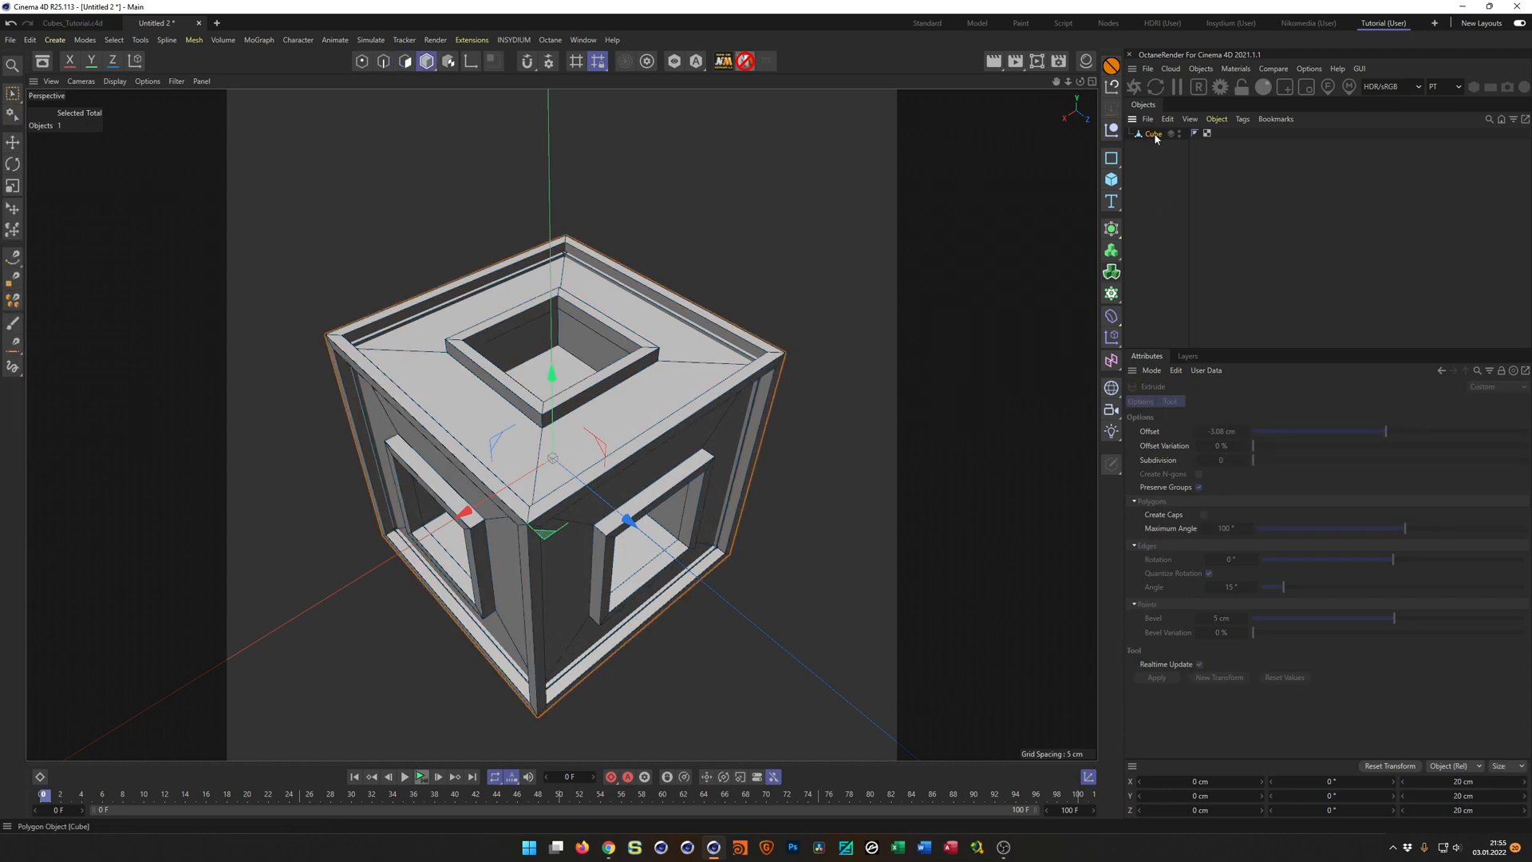
pyautogui.click(1154, 135)
pyautogui.click(1112, 316)
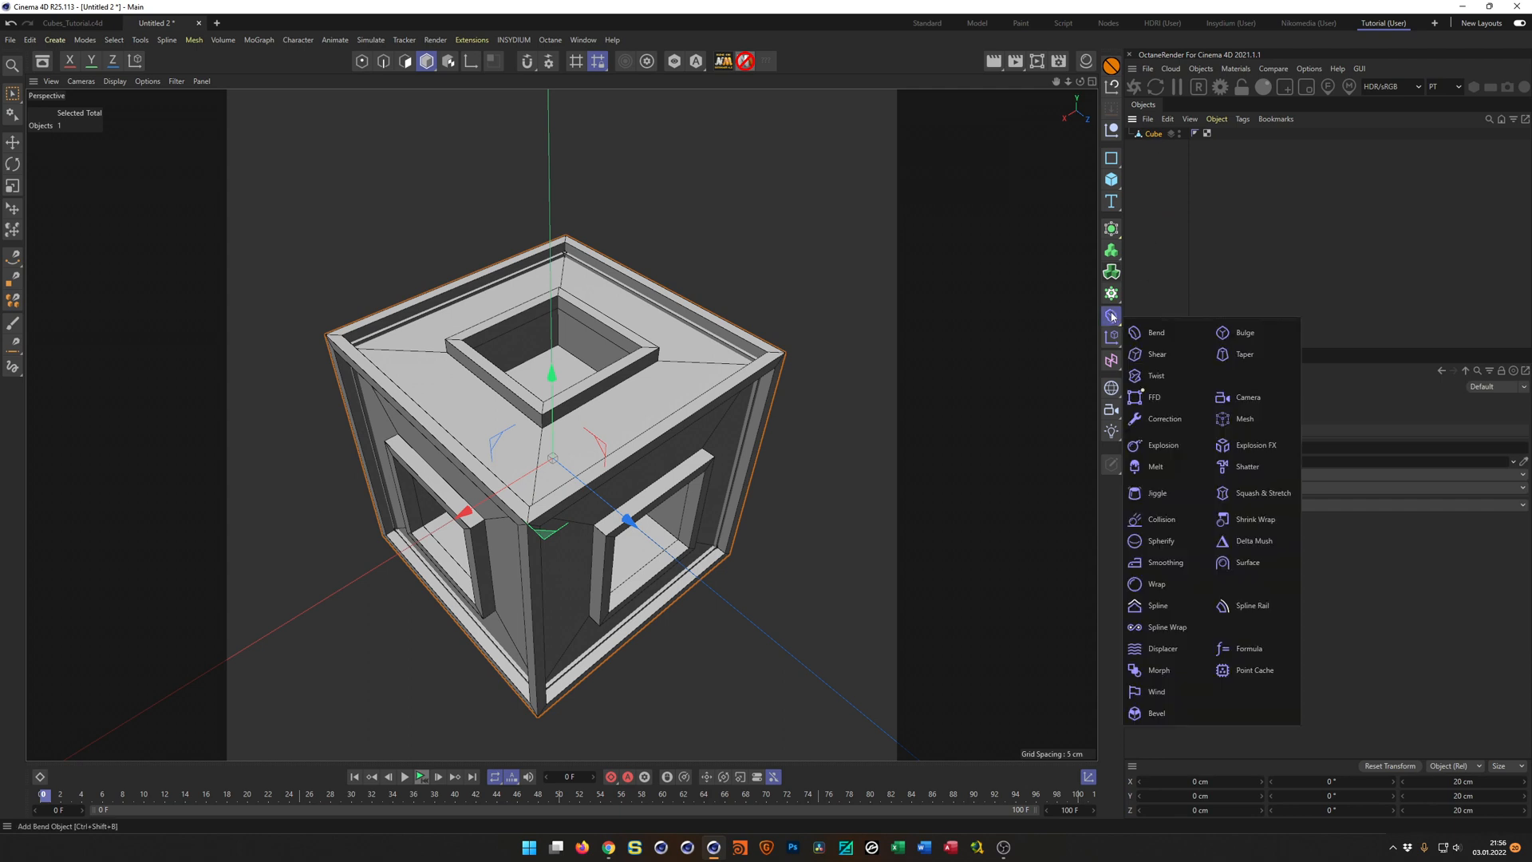
pyautogui.click(1157, 713)
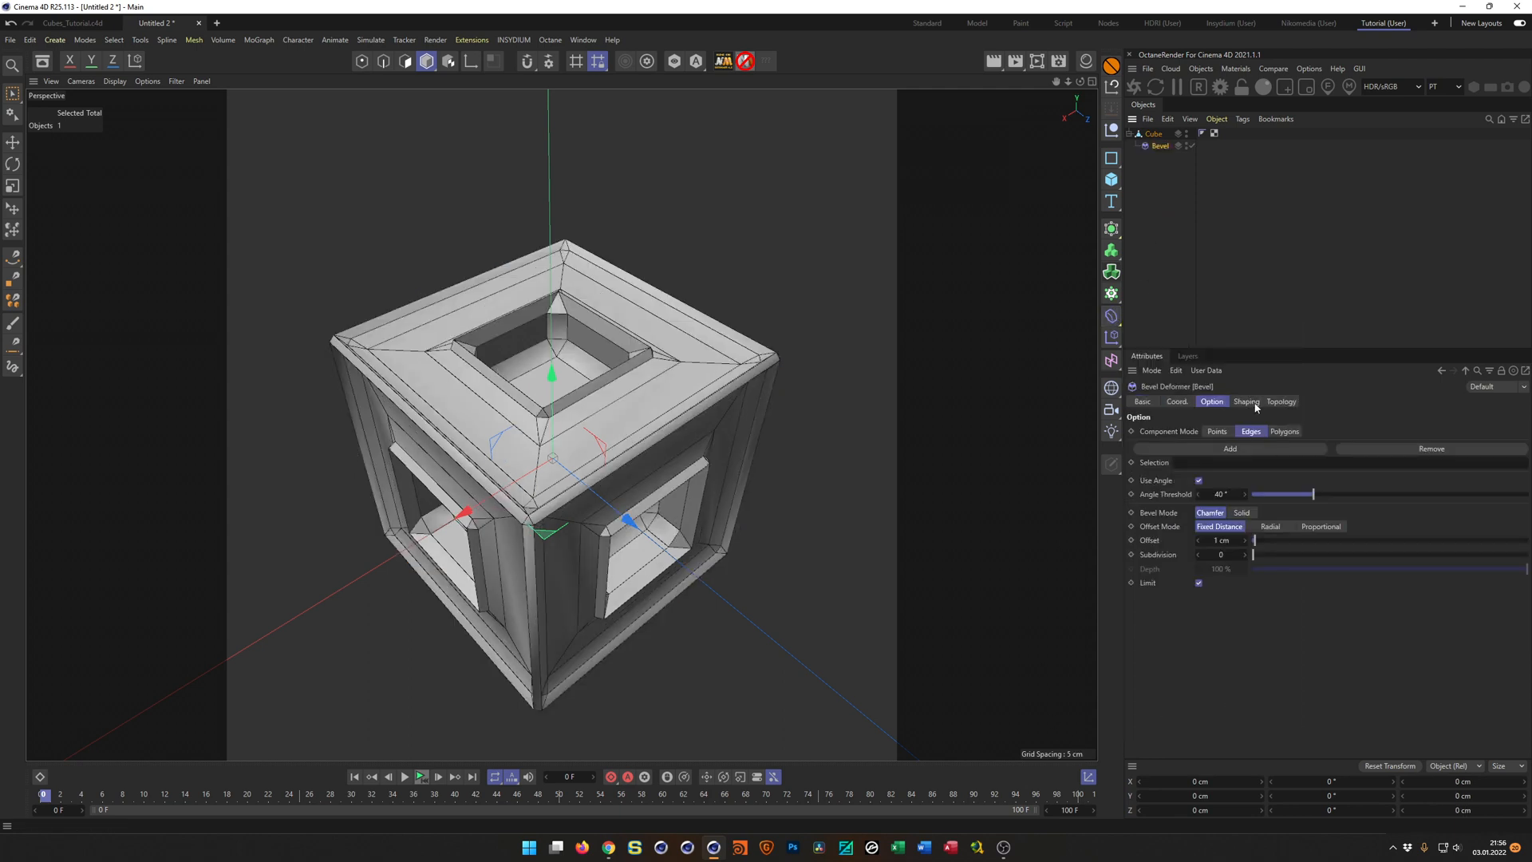
pyautogui.click(1221, 540)
pyautogui.write('0.1')
pyautogui.press('Tab')
pyautogui.write('2')
pyautogui.press('Return')
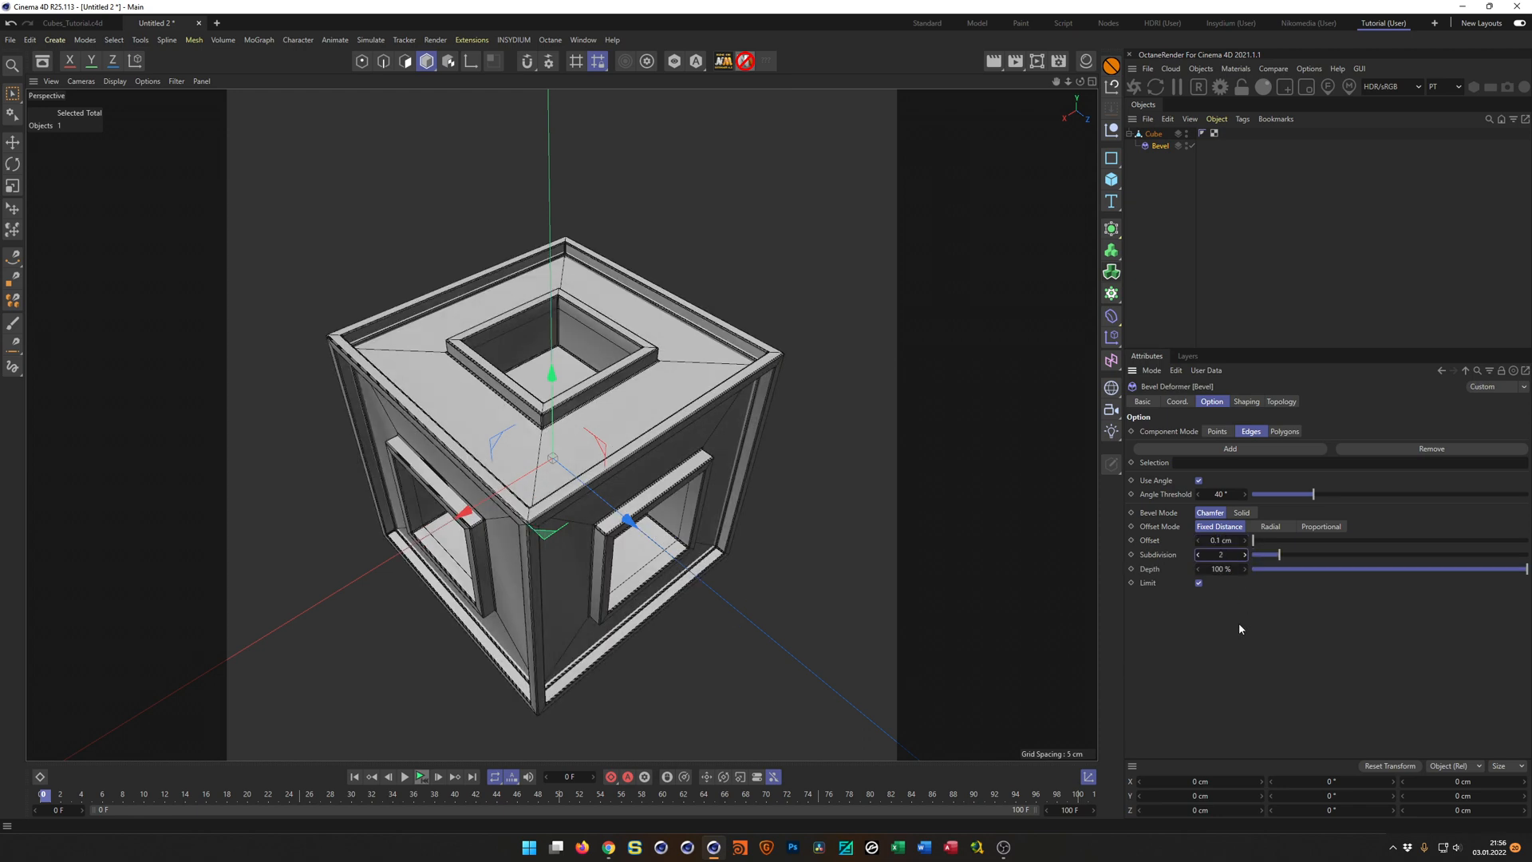
# Check the beveled edges up close and set the Bevel offset to 0.2 cm.
pyautogui.scroll(6, 711, 343)
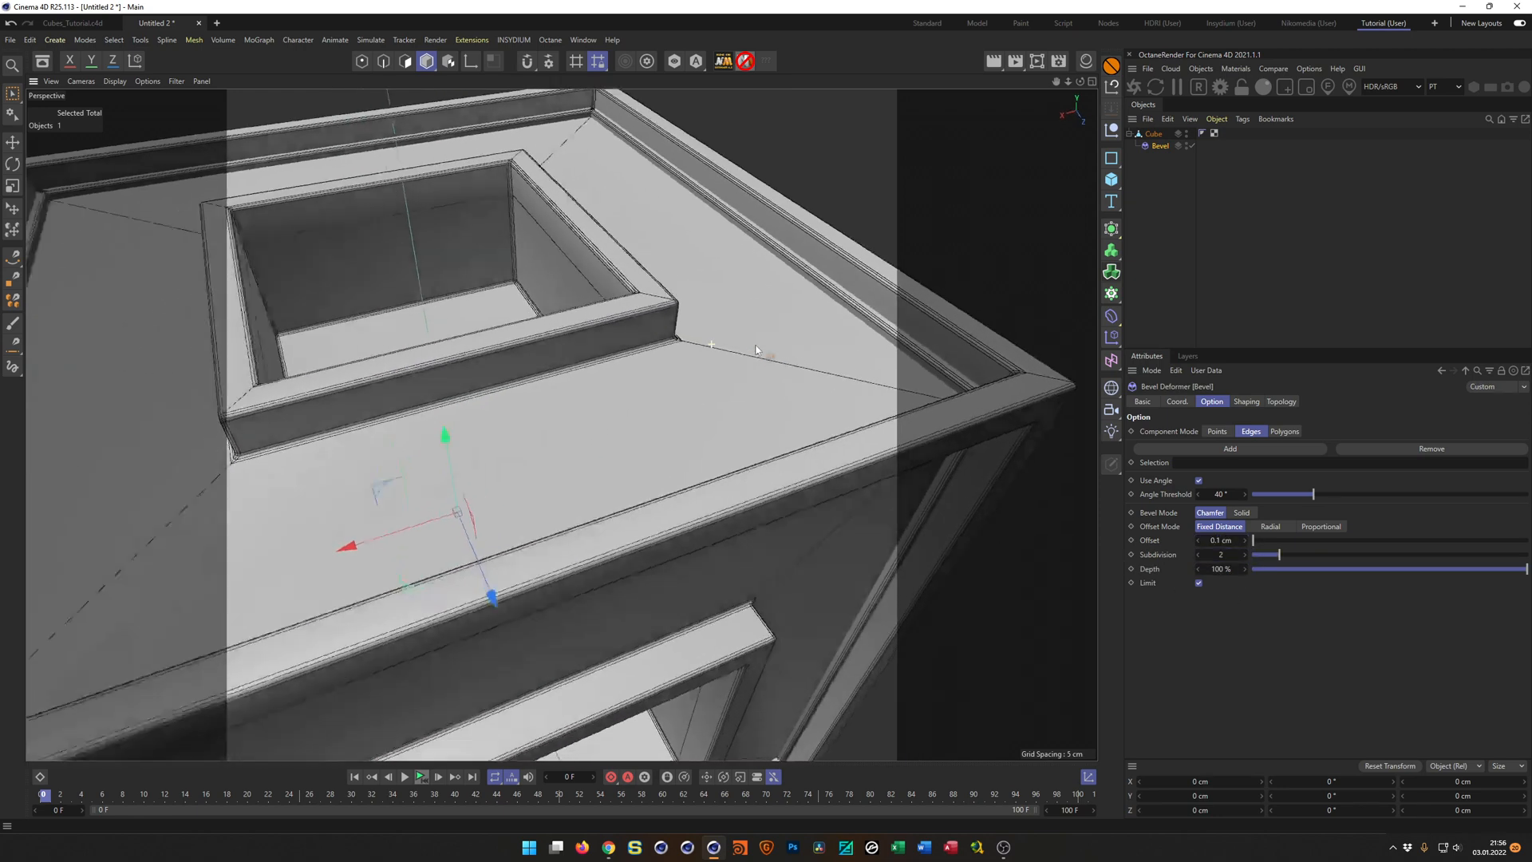
pyautogui.scroll(-5, 771, 368)
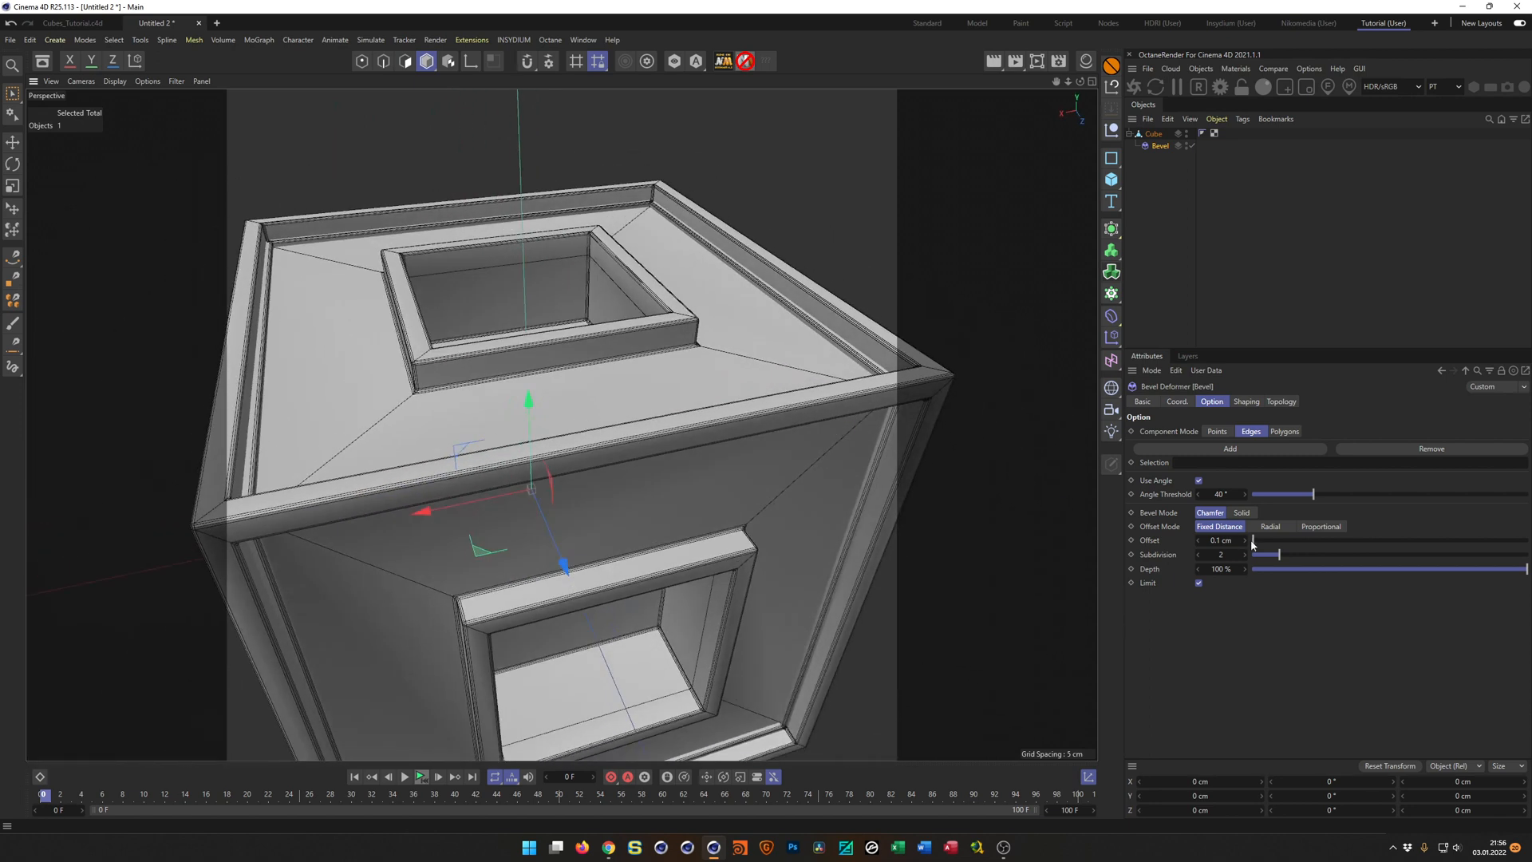
pyautogui.click(1223, 542)
pyautogui.write('0.2')
pyautogui.press('Return')
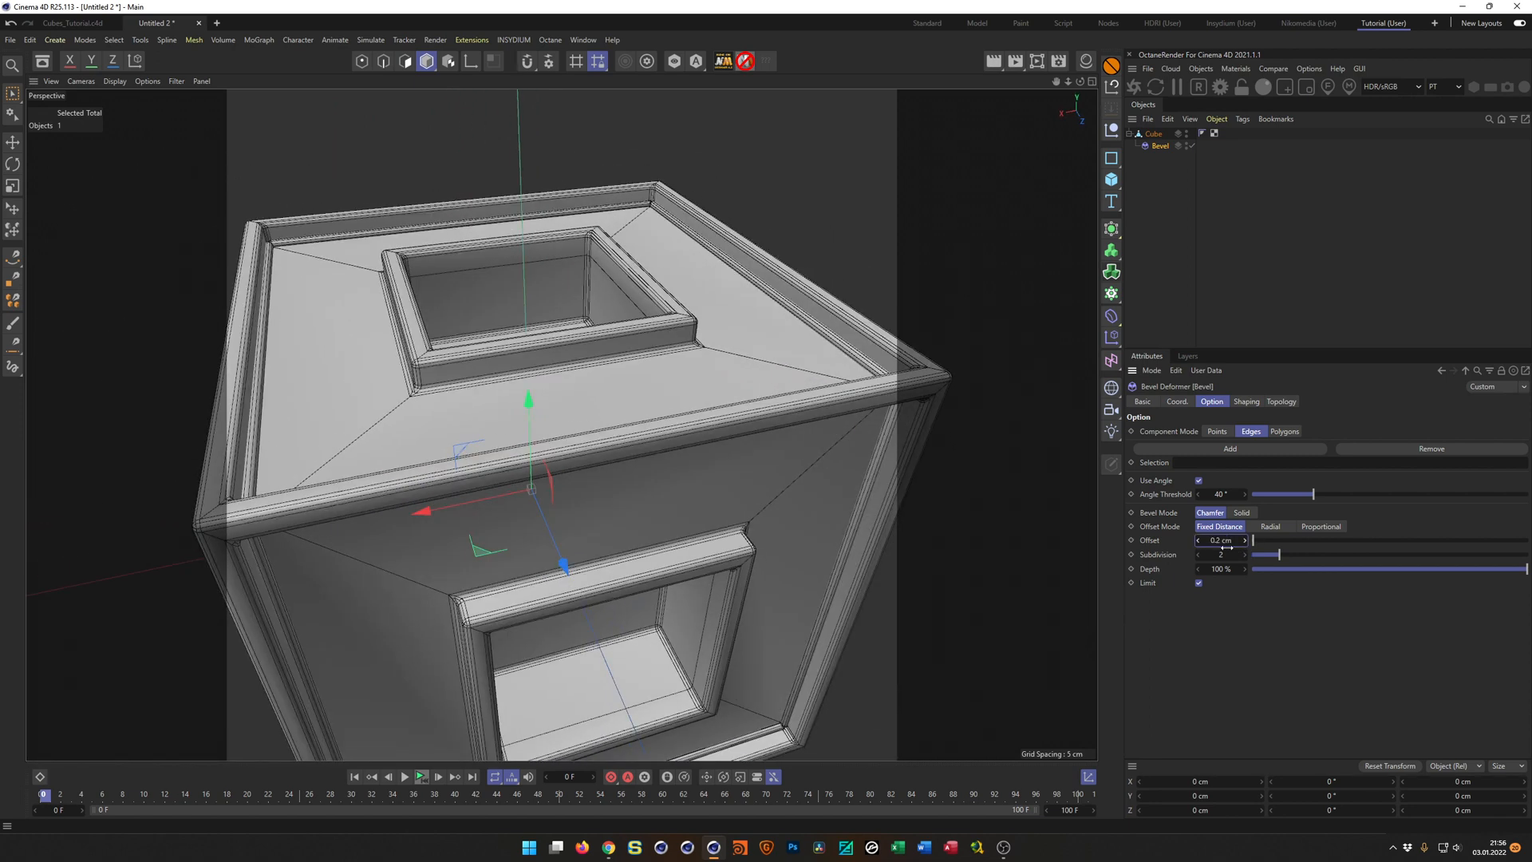
# Enable Phong Break Rounding and Phong Break Miters for the Bevel deformer.
pyautogui.scroll(-5, 793, 525)
pyautogui.keyDown('alt'); pyautogui.moveTo(749, 524); pyautogui.dragTo(724, 543); pyautogui.keyUp('alt')
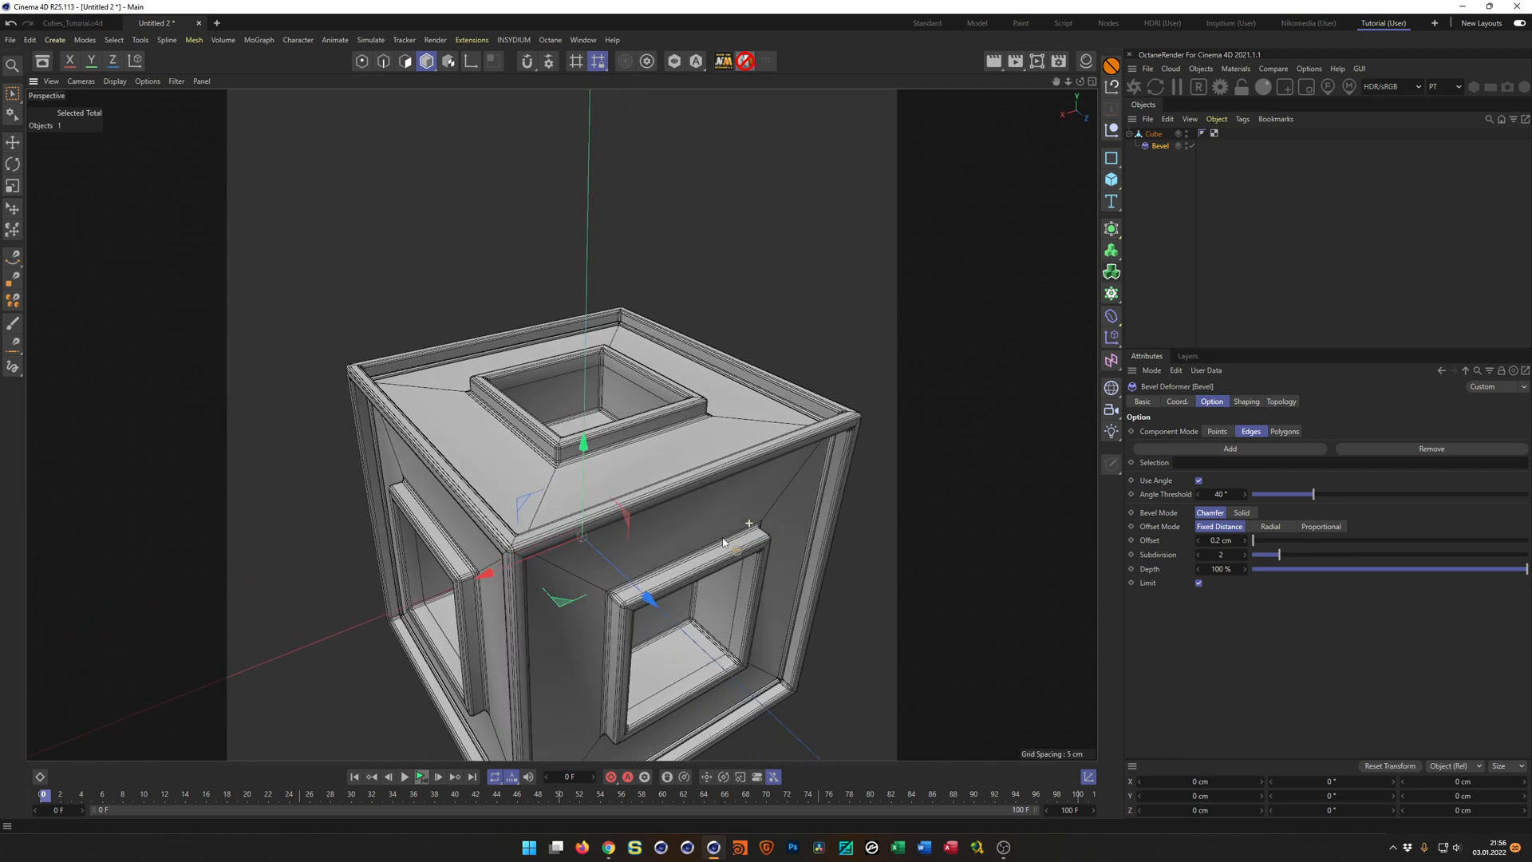
pyautogui.click(1285, 402)
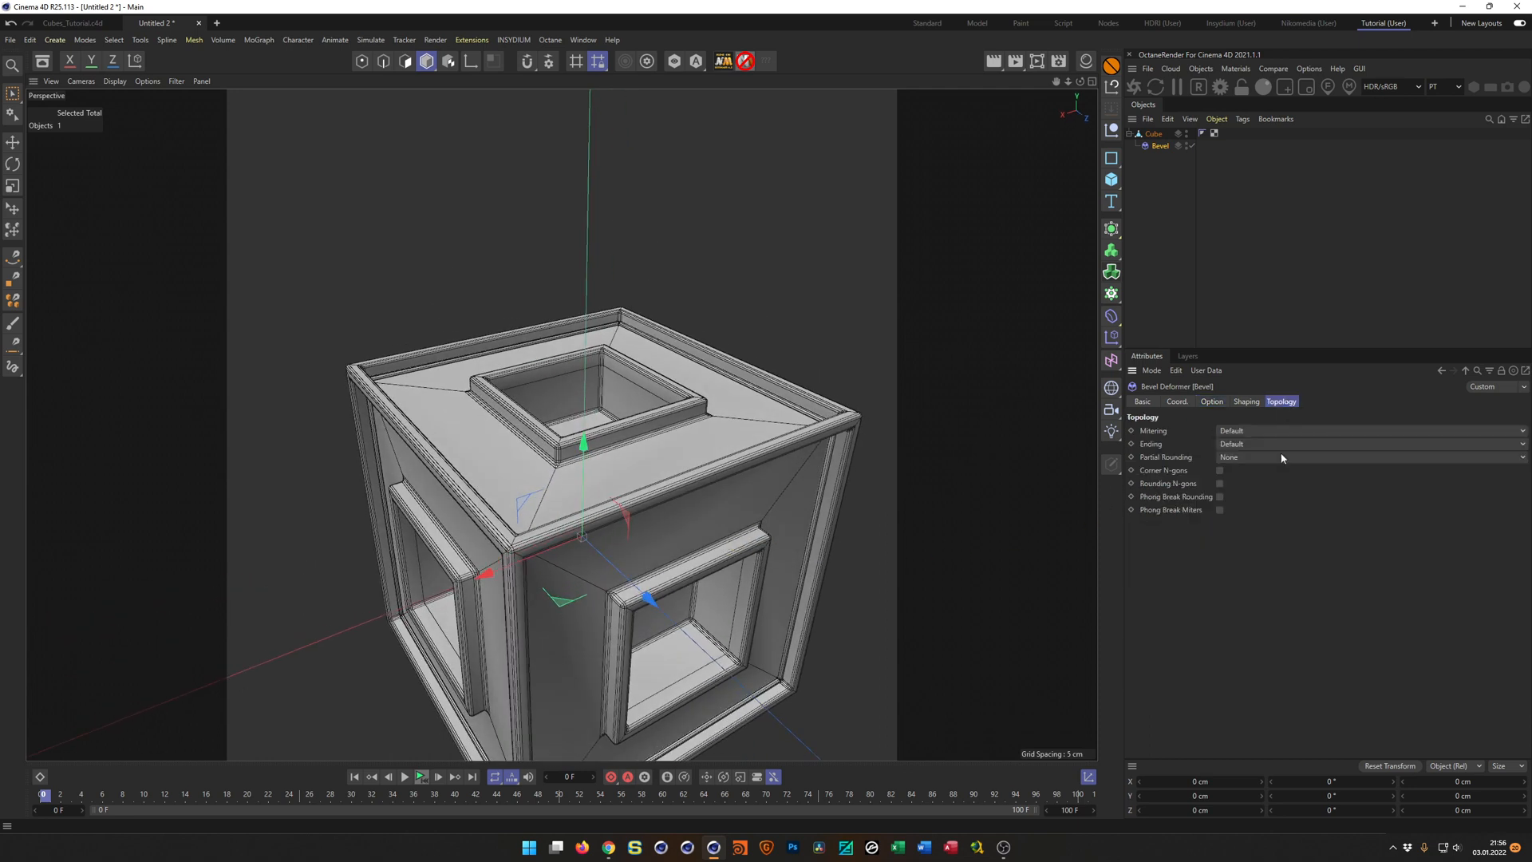
pyautogui.click(1219, 496)
pyautogui.click(1220, 509)
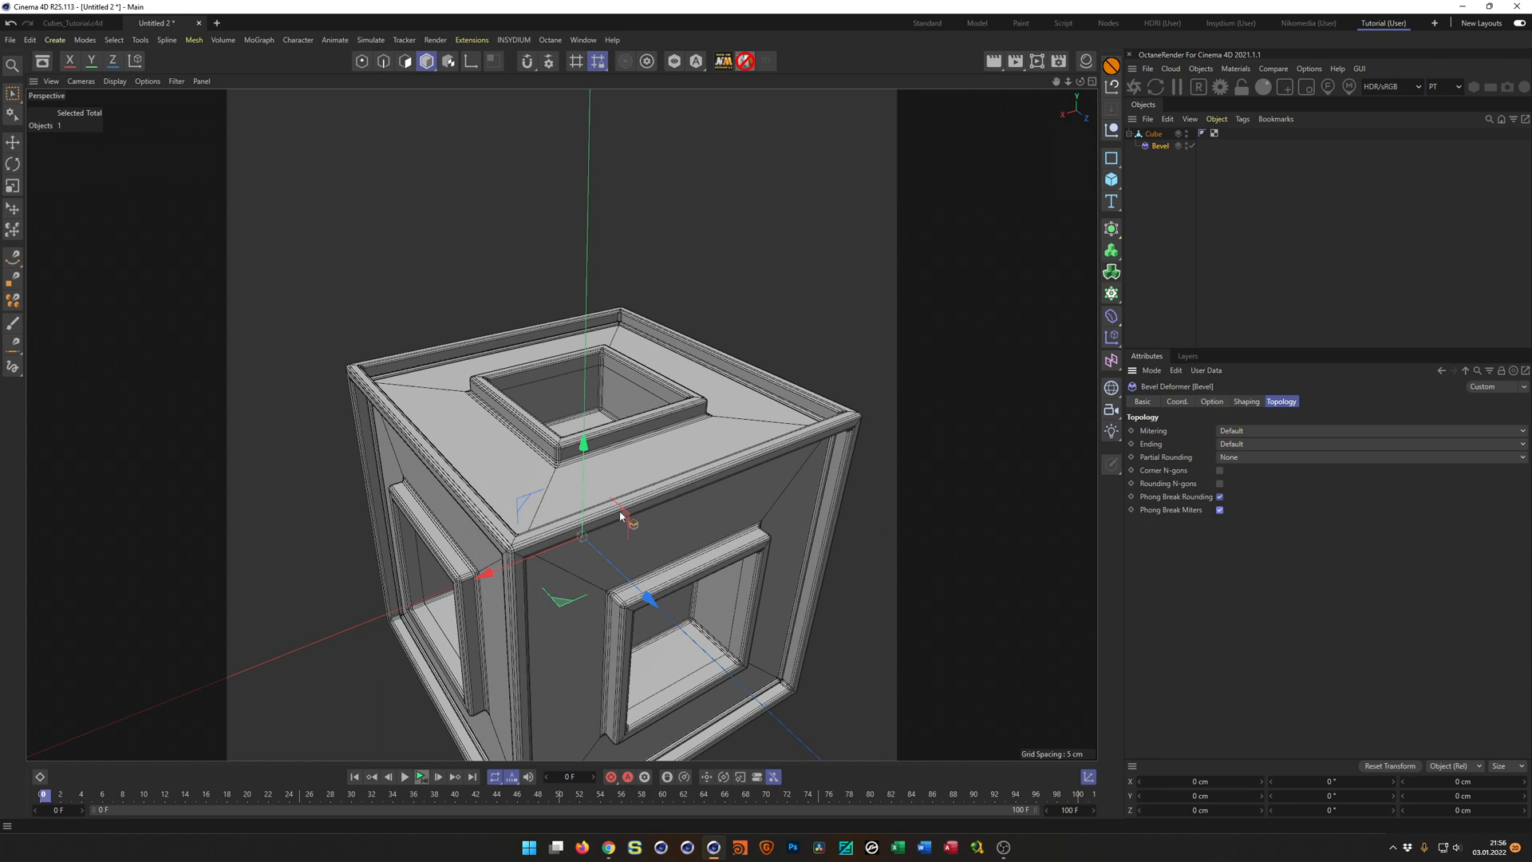
# Create a merged copy of the beveled Cube with Connect Objects and name it Cube2.
pyautogui.scroll(-4, 614, 519)
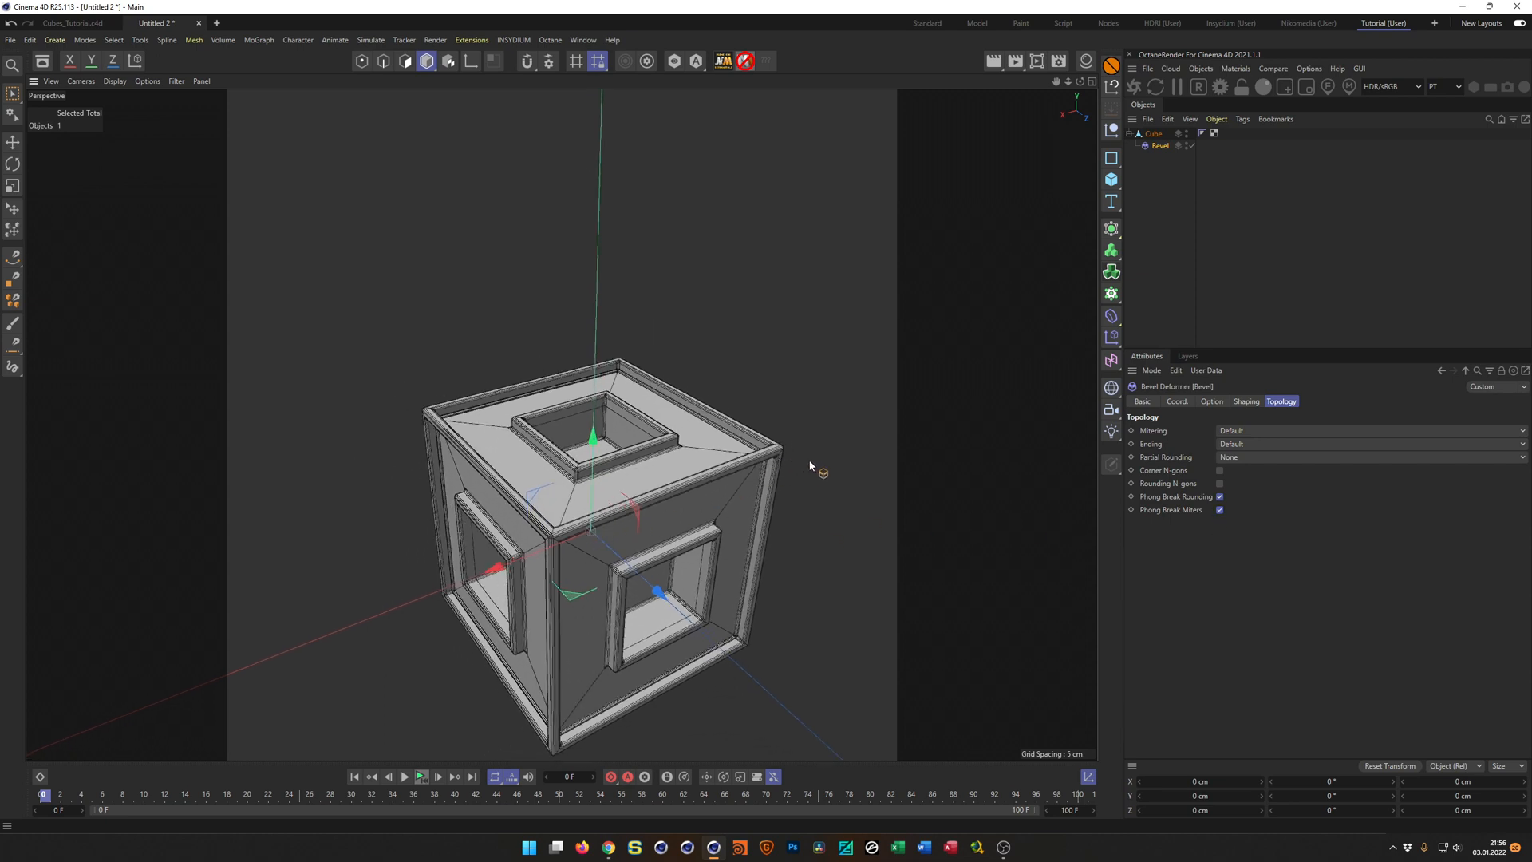
pyautogui.click(1155, 134)
pyautogui.rightClick(1158, 138)
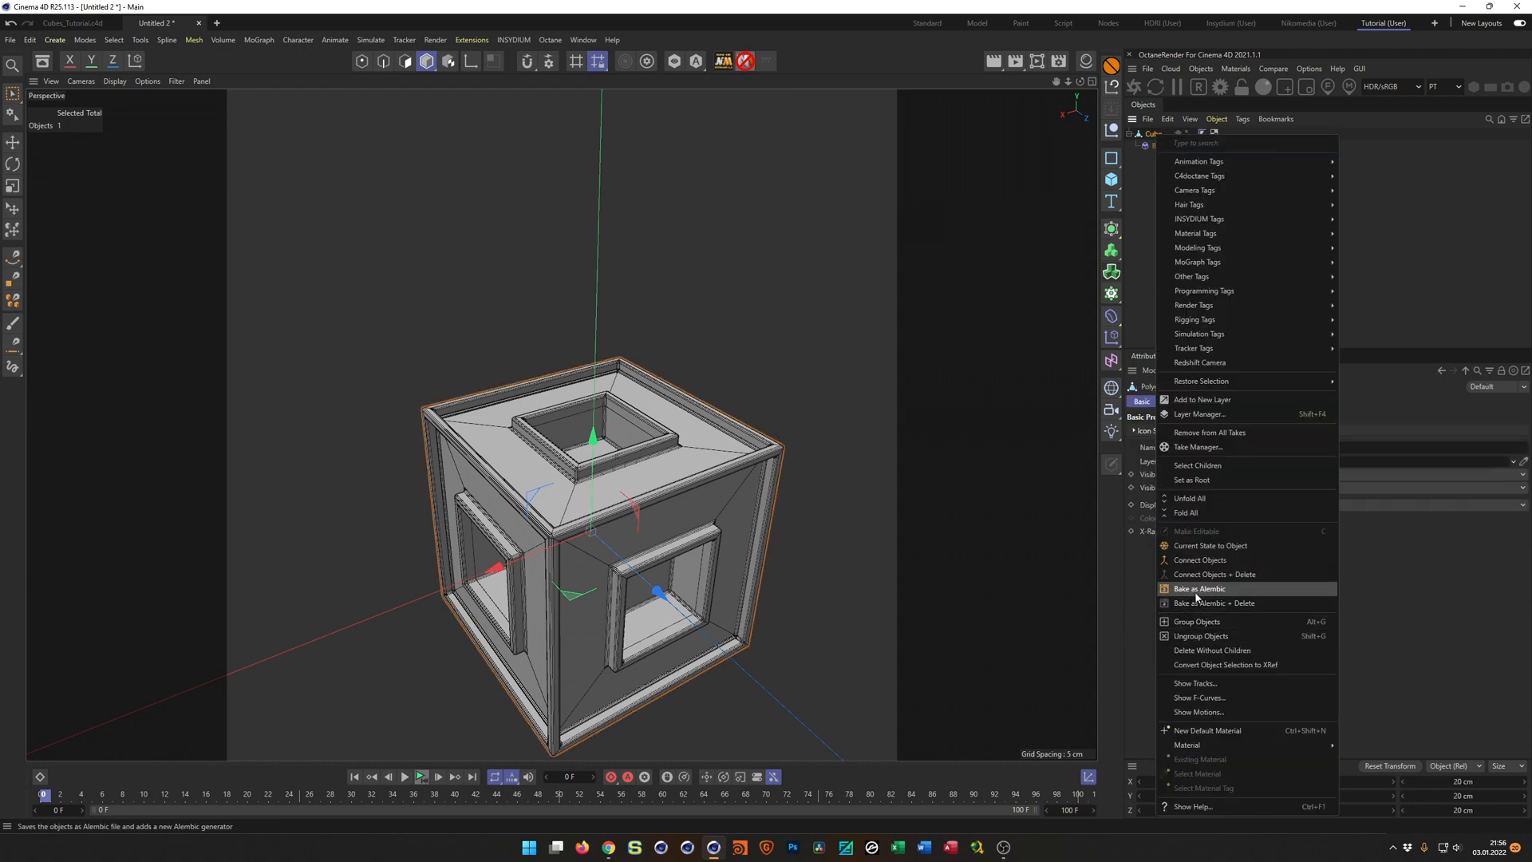
pyautogui.click(1211, 559)
pyautogui.doubleClick(1156, 159)
pyautogui.press('End')
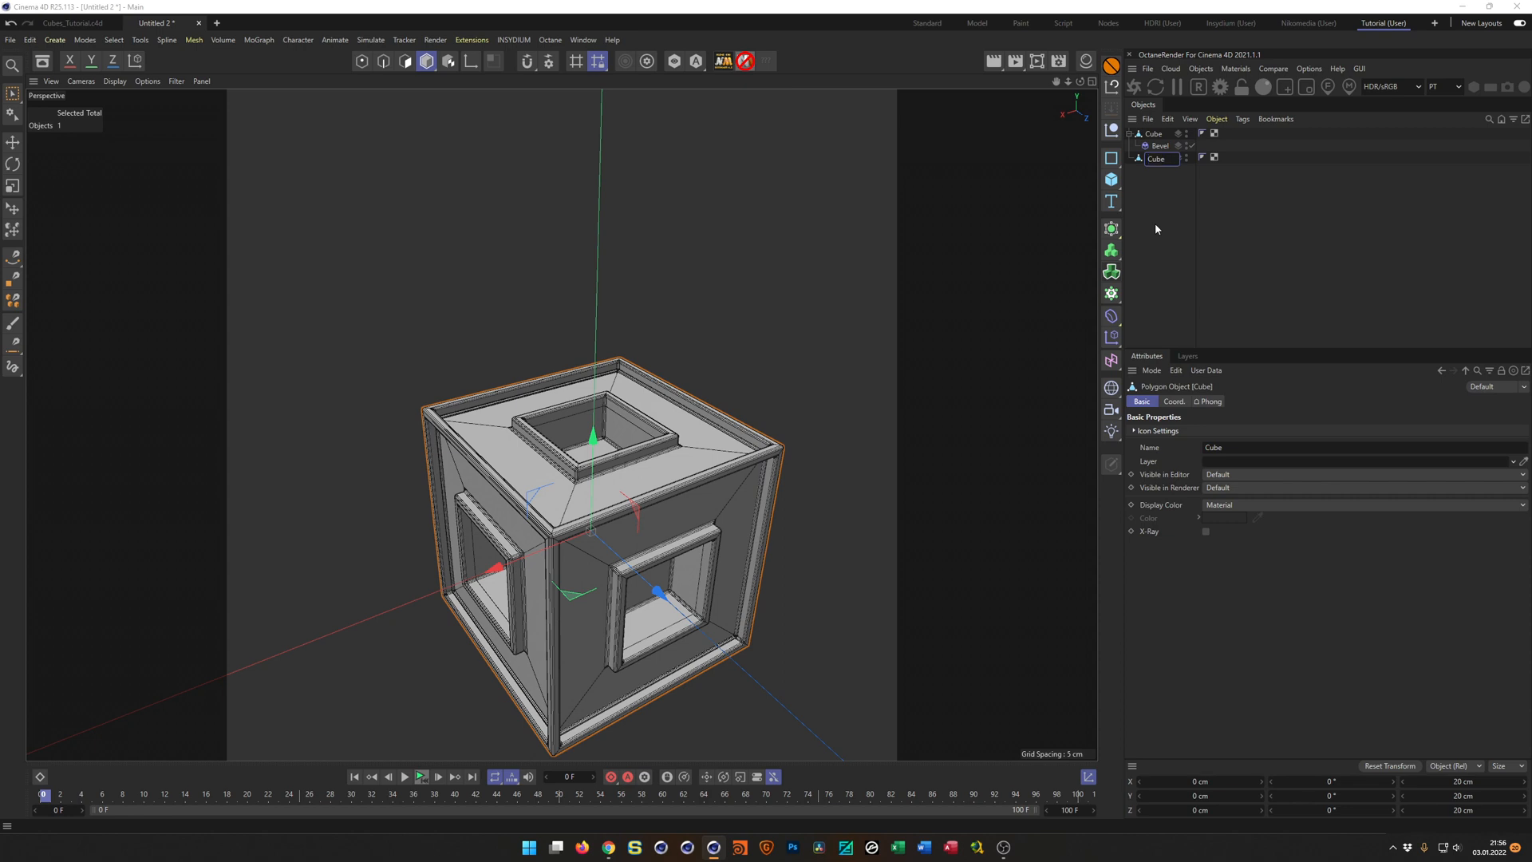
pyautogui.write('2')
pyautogui.press('Return')
# Copy Cube2 into Cubes_Tutorial.c4d to replace the plain Cube under Cloner.1, keep its Geometry Axis as child, and collapse the cloner.
pyautogui.press('v')
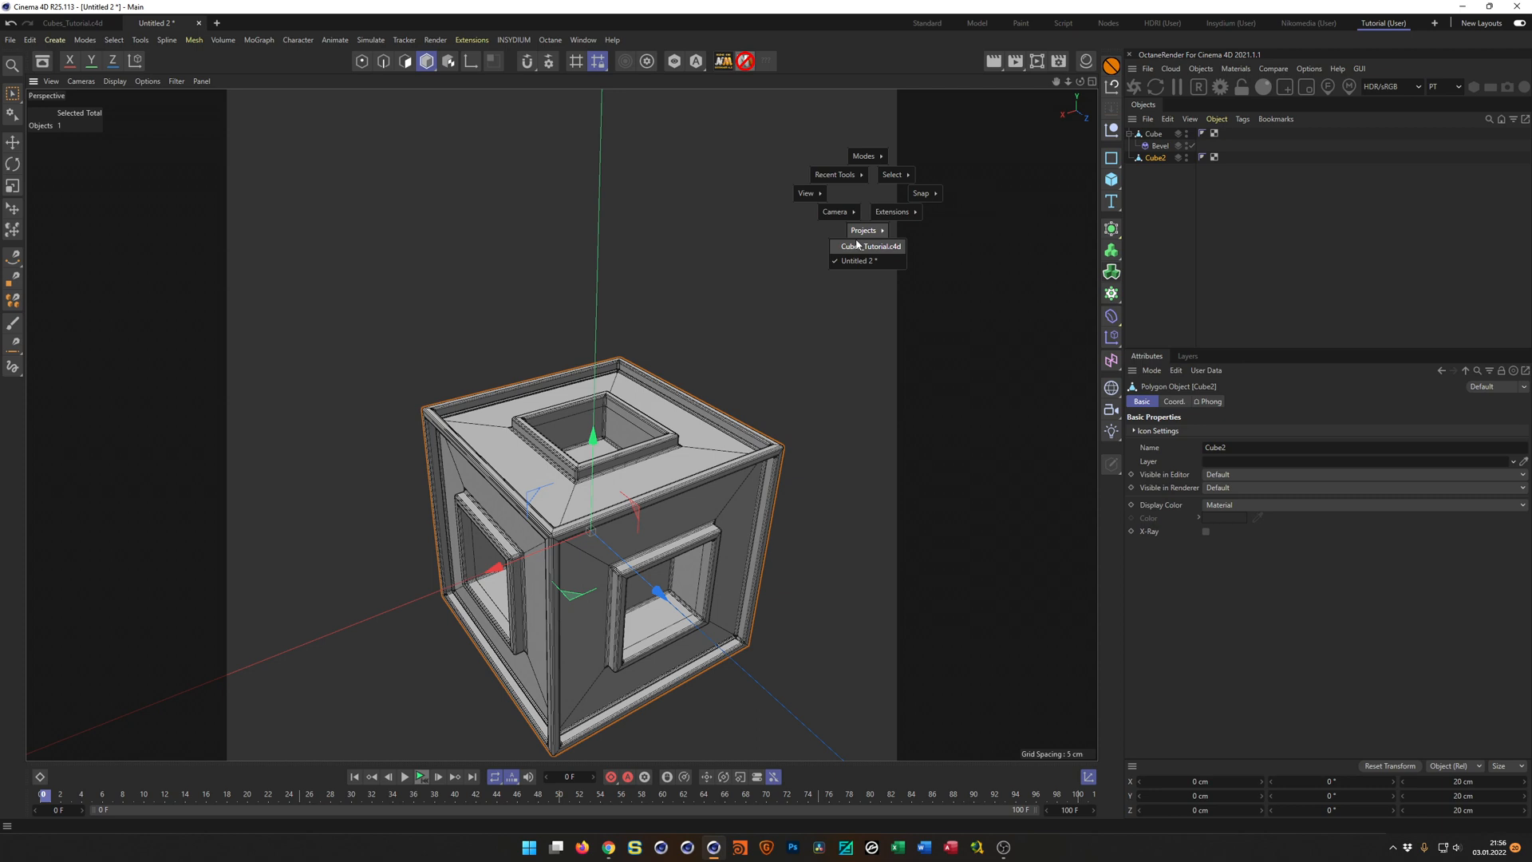
pyautogui.click(862, 246)
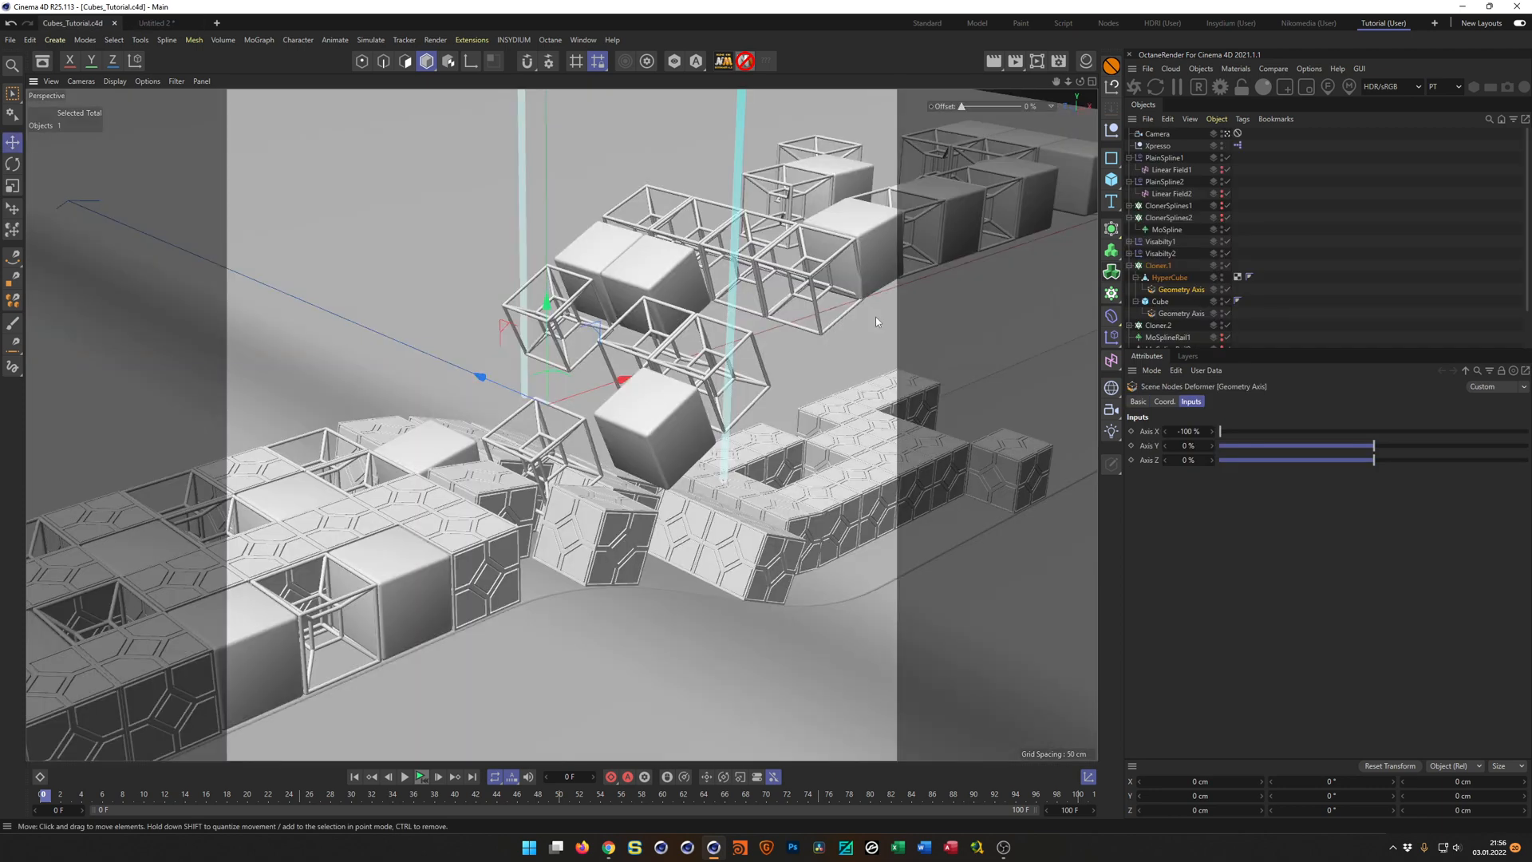
pyautogui.hotkey('ctrl', 'v')
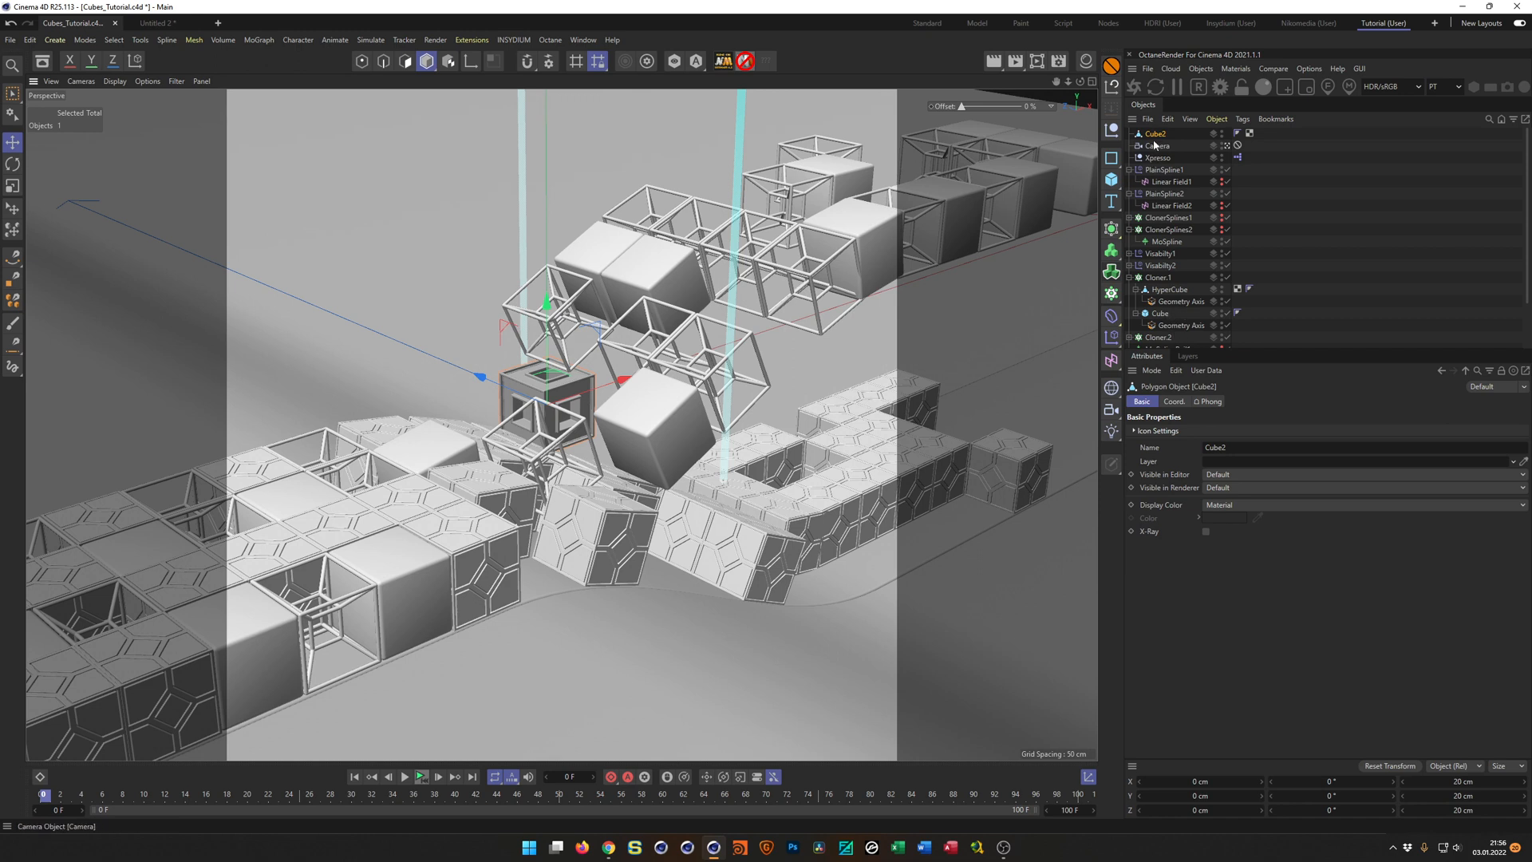
pyautogui.moveTo(1155, 133); pyautogui.dragTo(1165, 305)
pyautogui.click(1167, 325)
pyautogui.press('Delete')
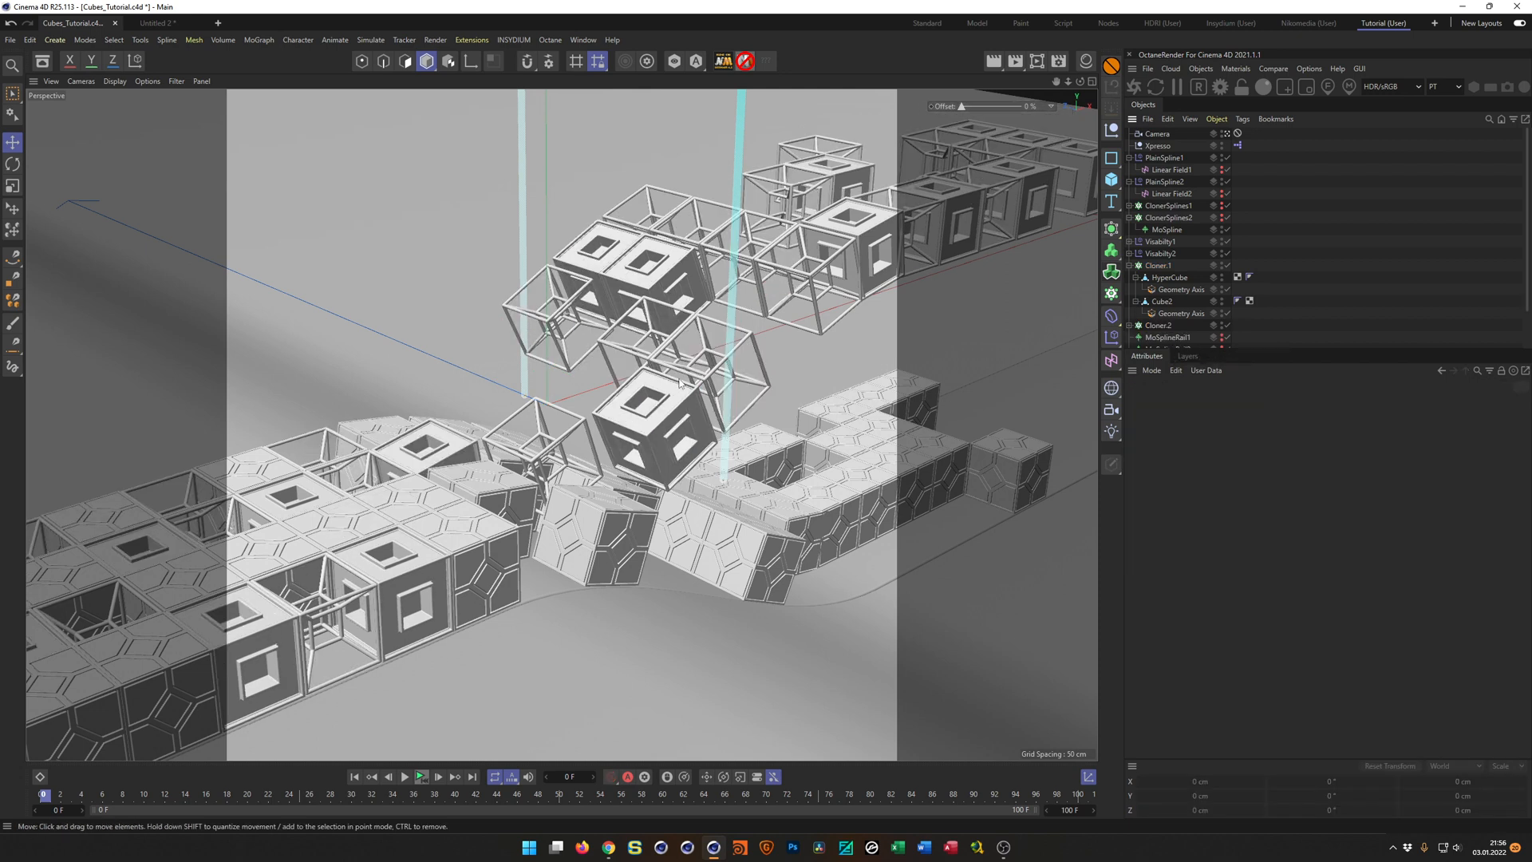
pyautogui.click(1129, 265)
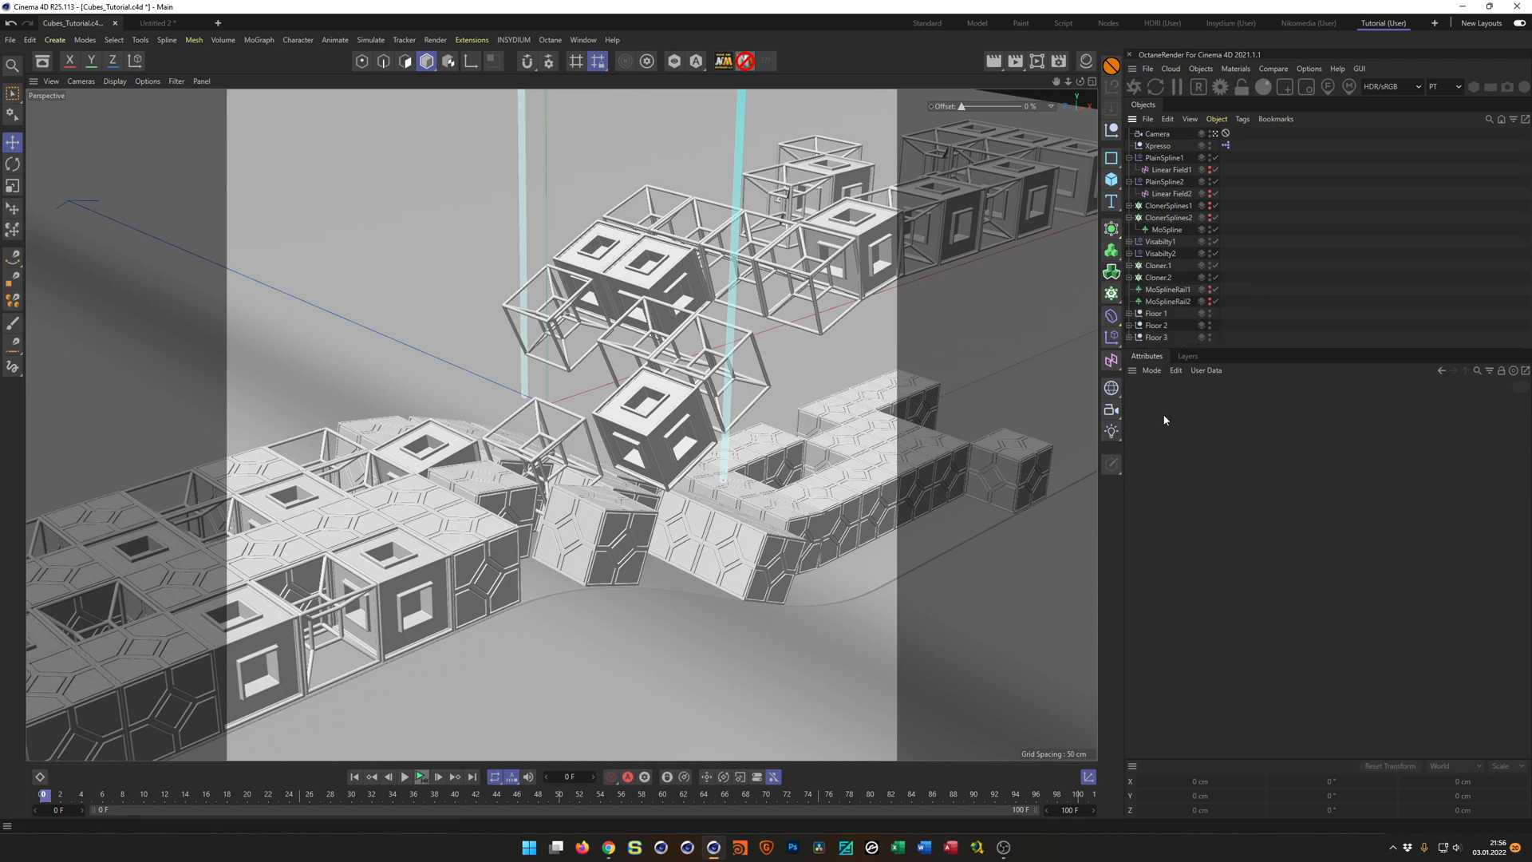
# Save the scene, view the ZIPPING TOGETHER preview video in the browser as reference, and return to Cinema 4D.
pyautogui.hotkey('ctrl', 's')
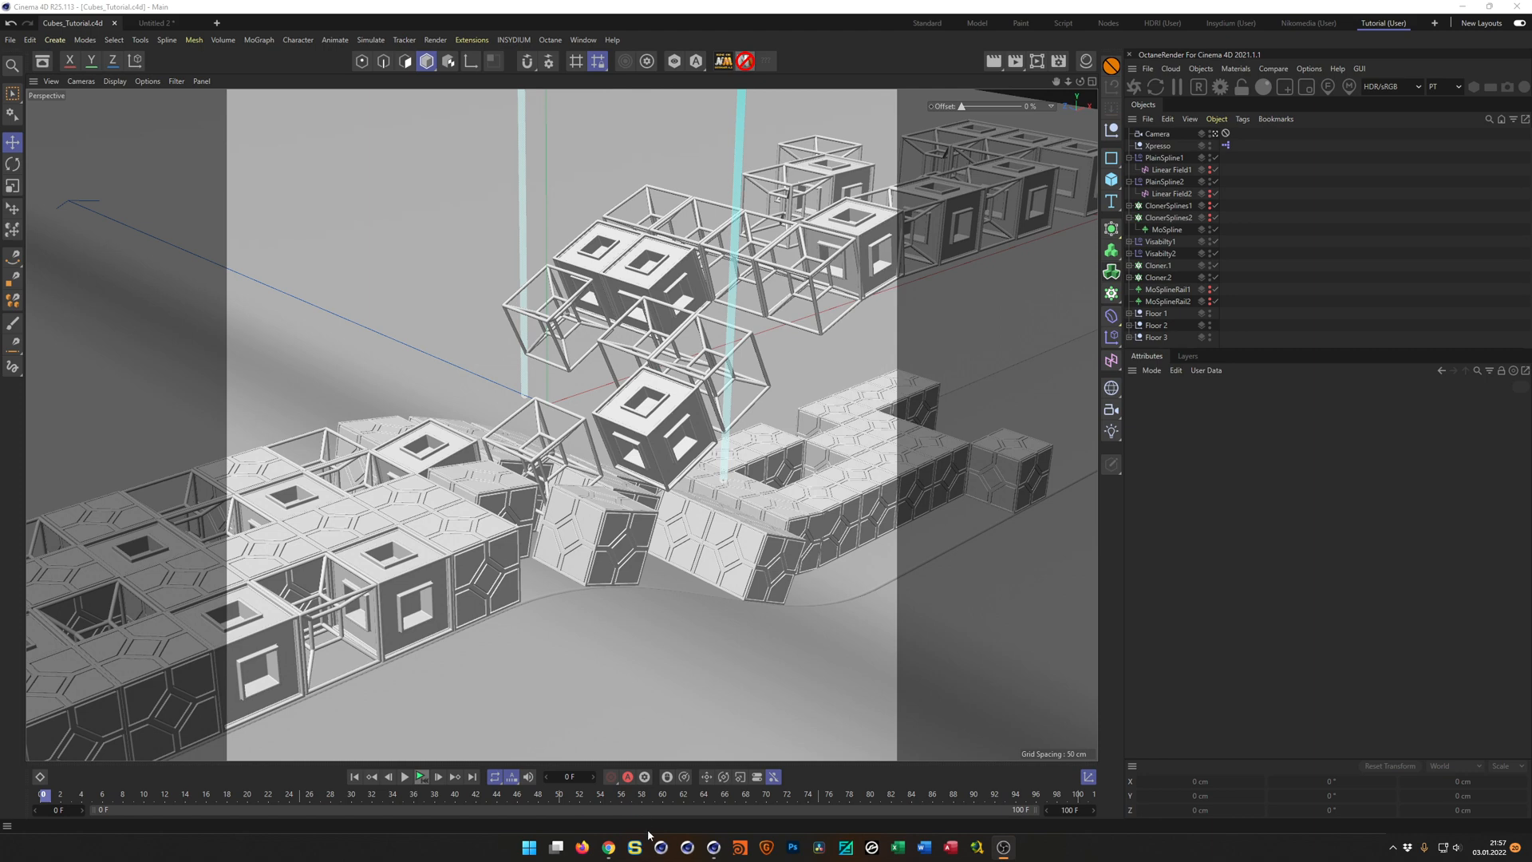
pyautogui.click(609, 849)
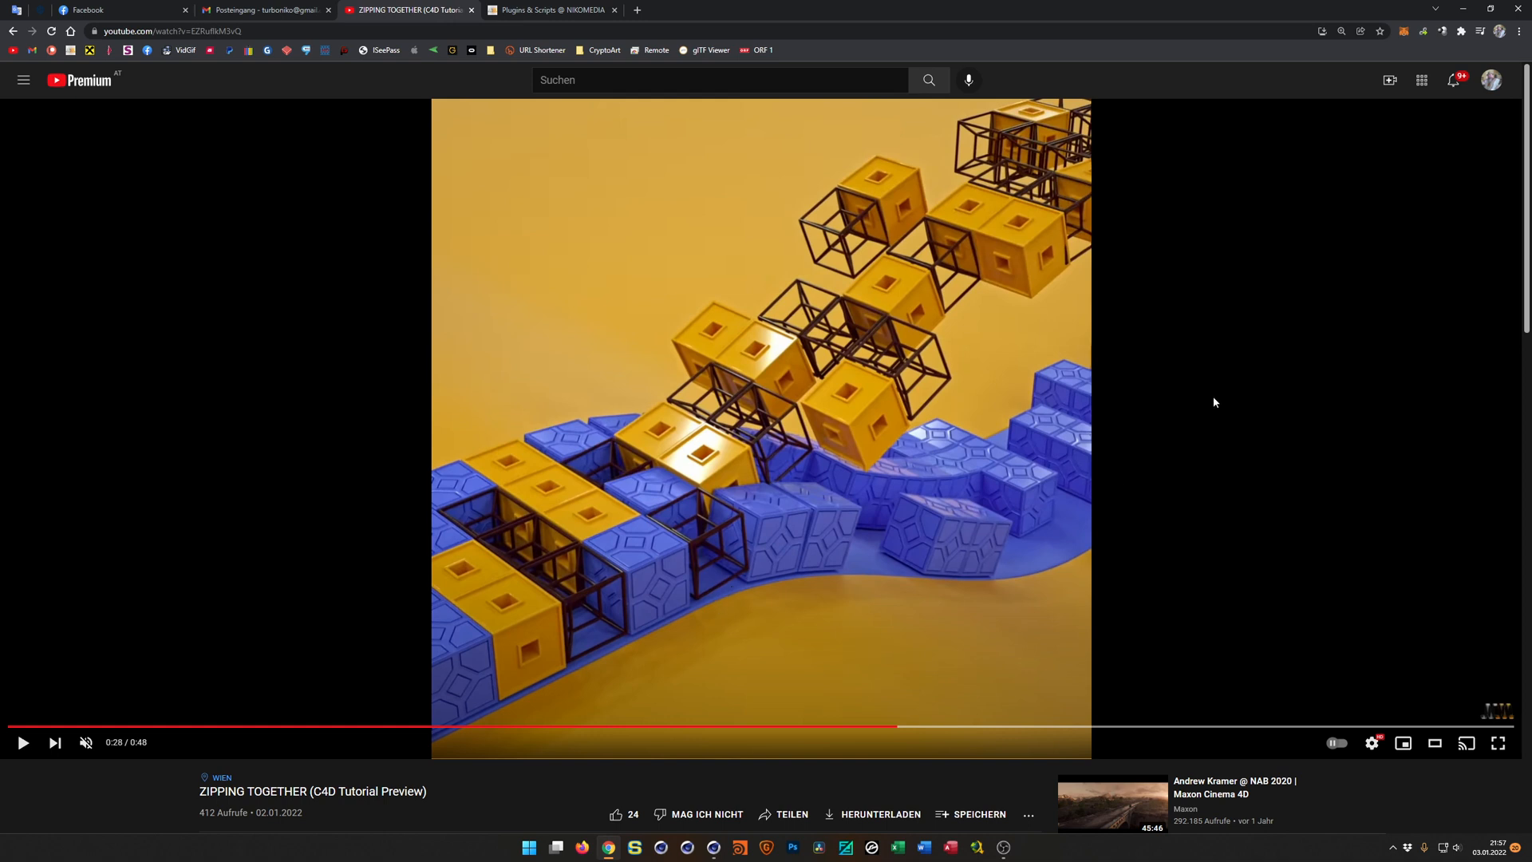
pyautogui.click(1466, 12)
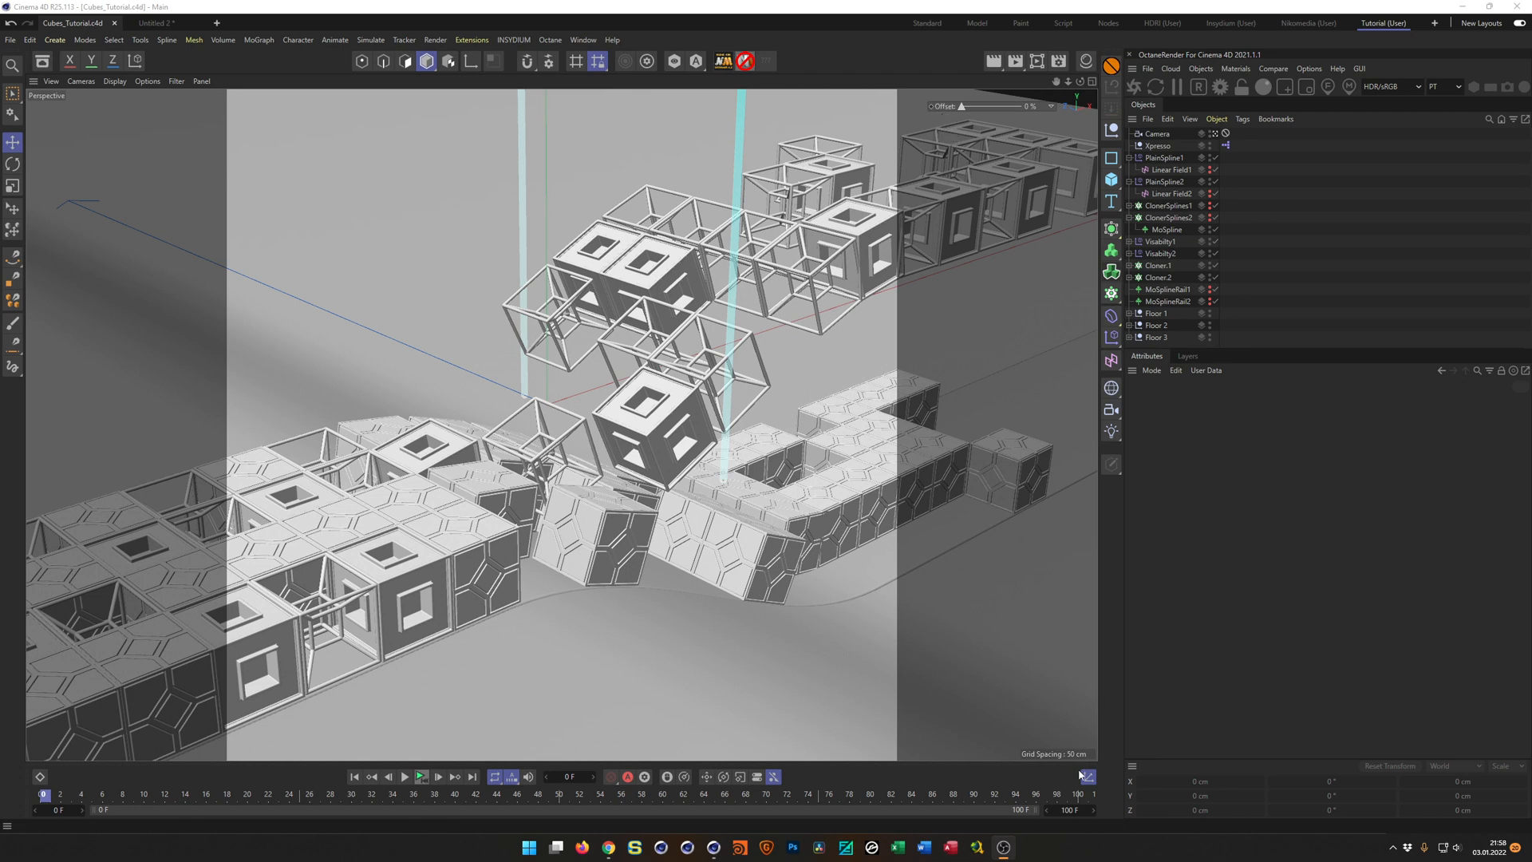
# Extend the animation range to 200 frames and keyframe the viewport Offset control at 0 % on frame 0.
pyautogui.moveTo(1070, 811); pyautogui.dragTo(1243, 741)
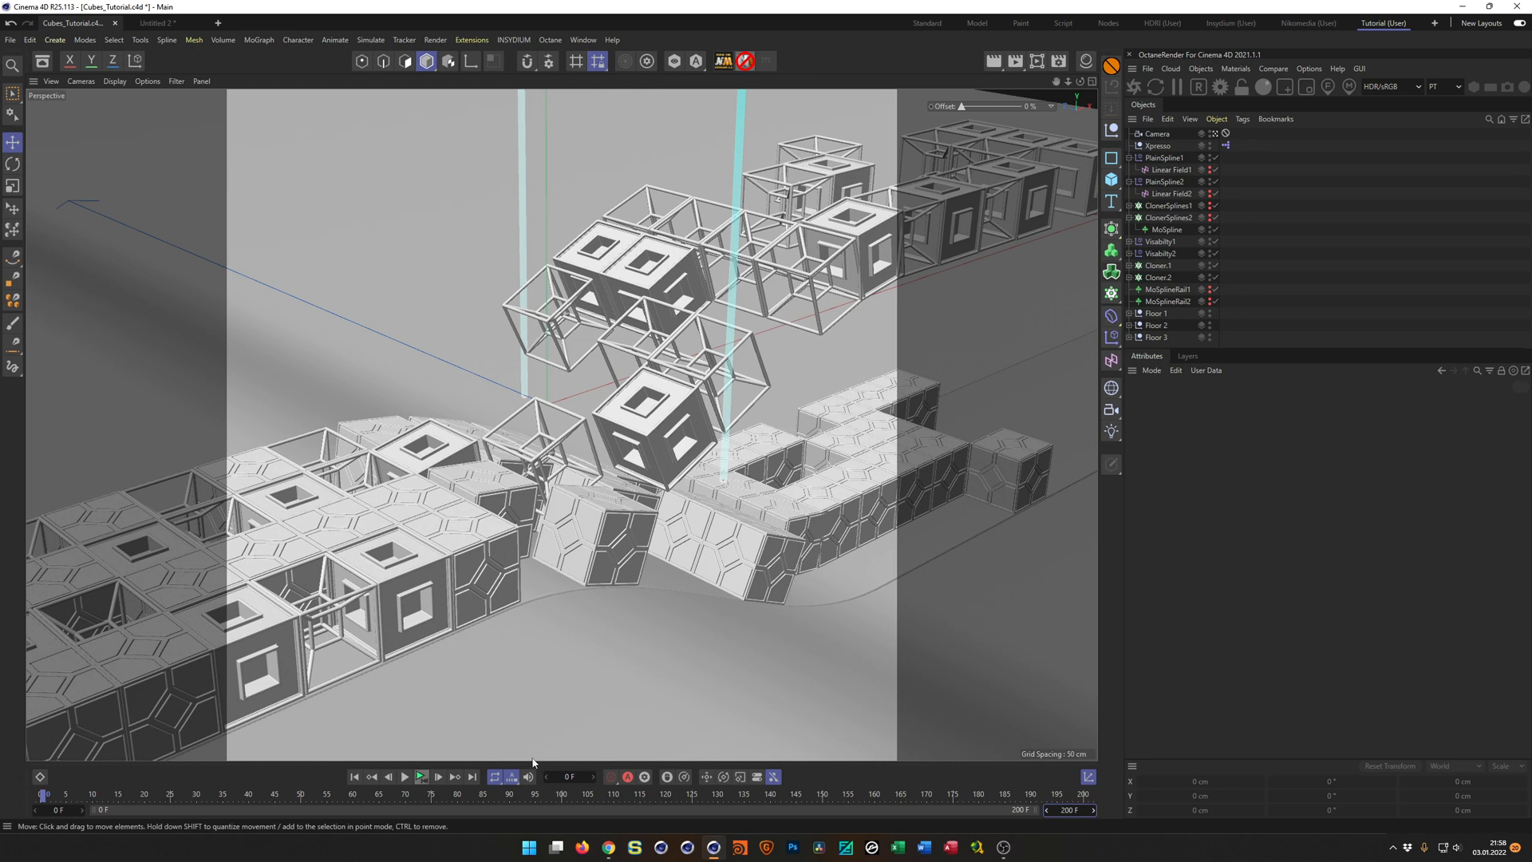
pyautogui.click(931, 107)
# Keyframe the Offset at -100 % on frame 200.
pyautogui.doubleClick(569, 776)
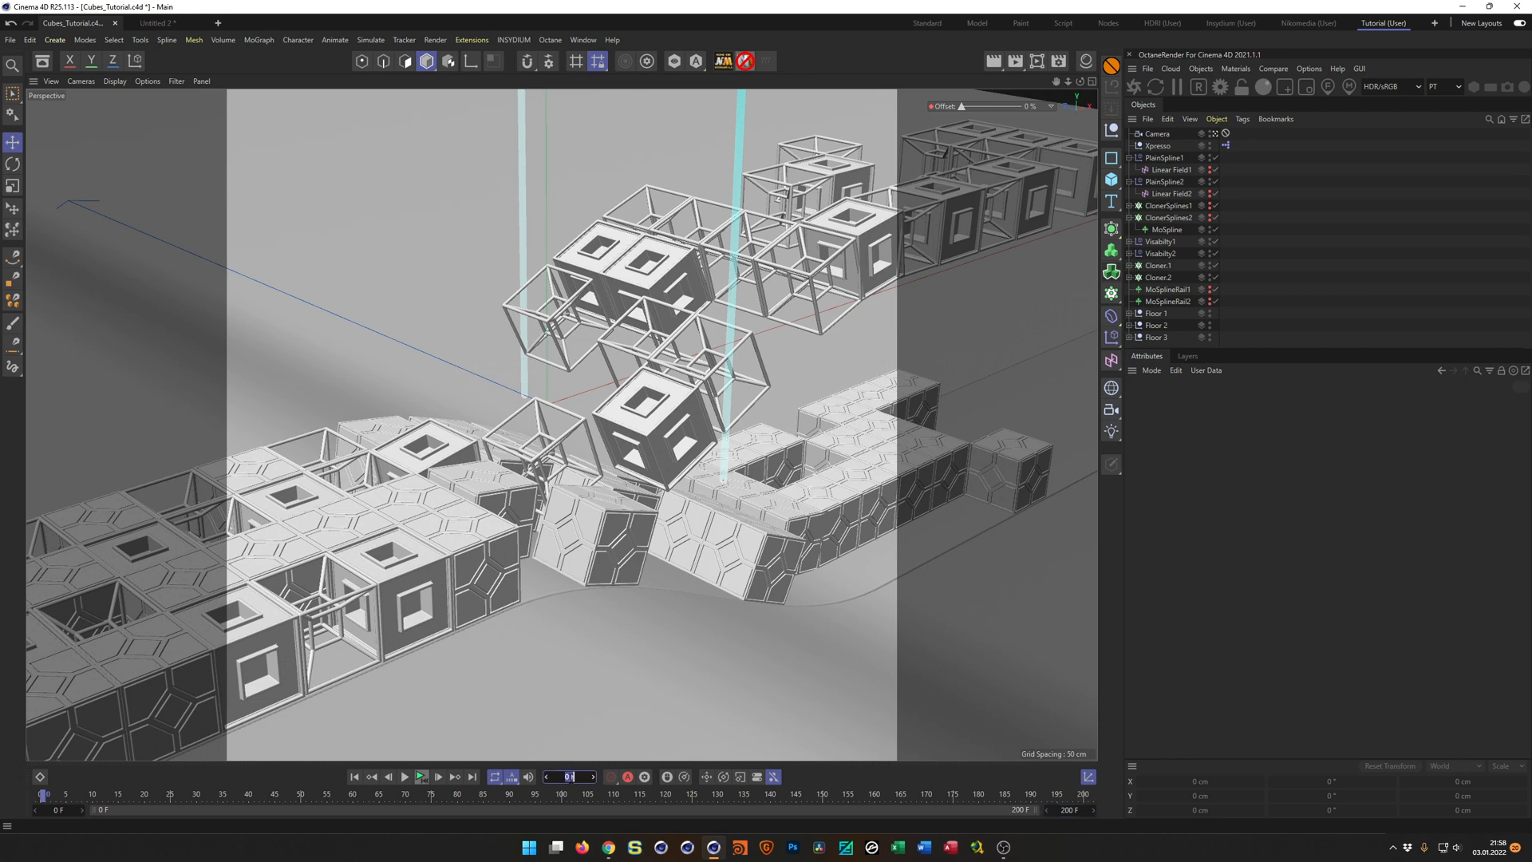
pyautogui.write('200')
pyautogui.press('Return')
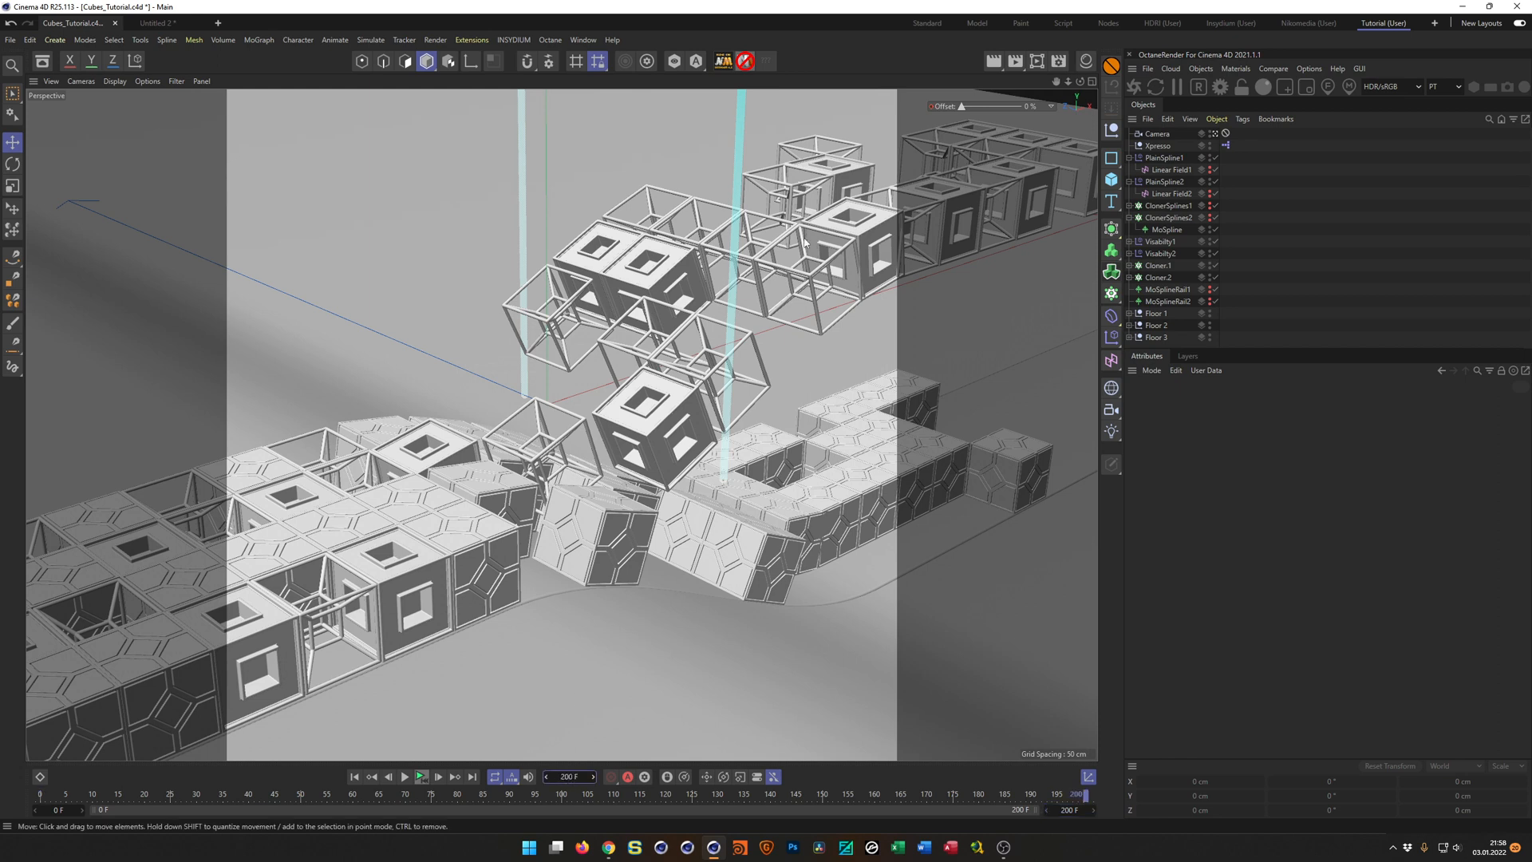
pyautogui.doubleClick(1031, 107)
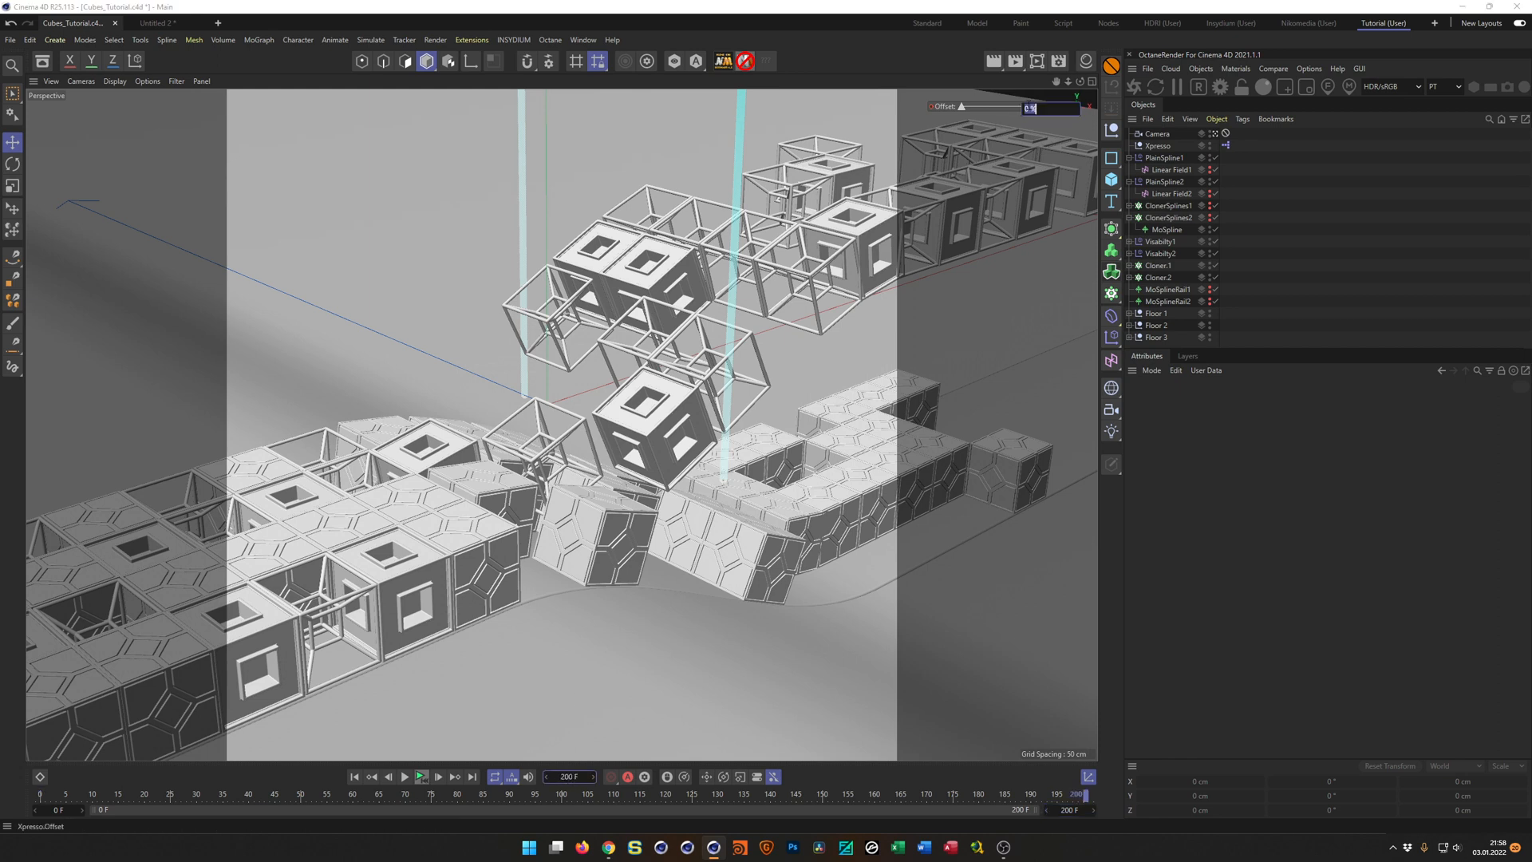
pyautogui.write('-100')
pyautogui.press('Return')
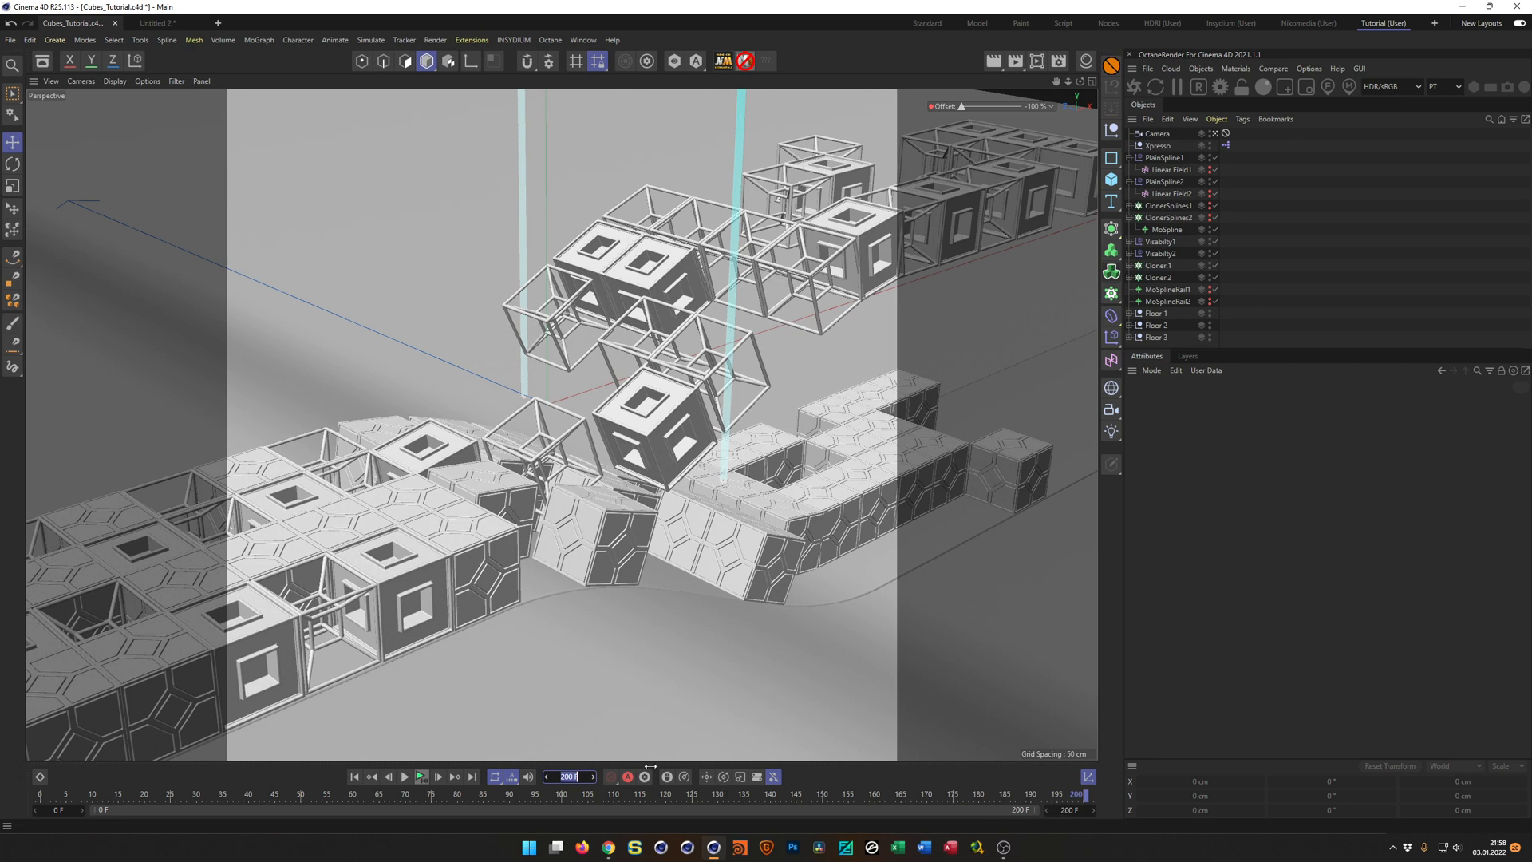
# Compare the animation's first and last frames, and play it from the start to check the movement of the cubes.
pyautogui.click(355, 778)
pyautogui.click(471, 777)
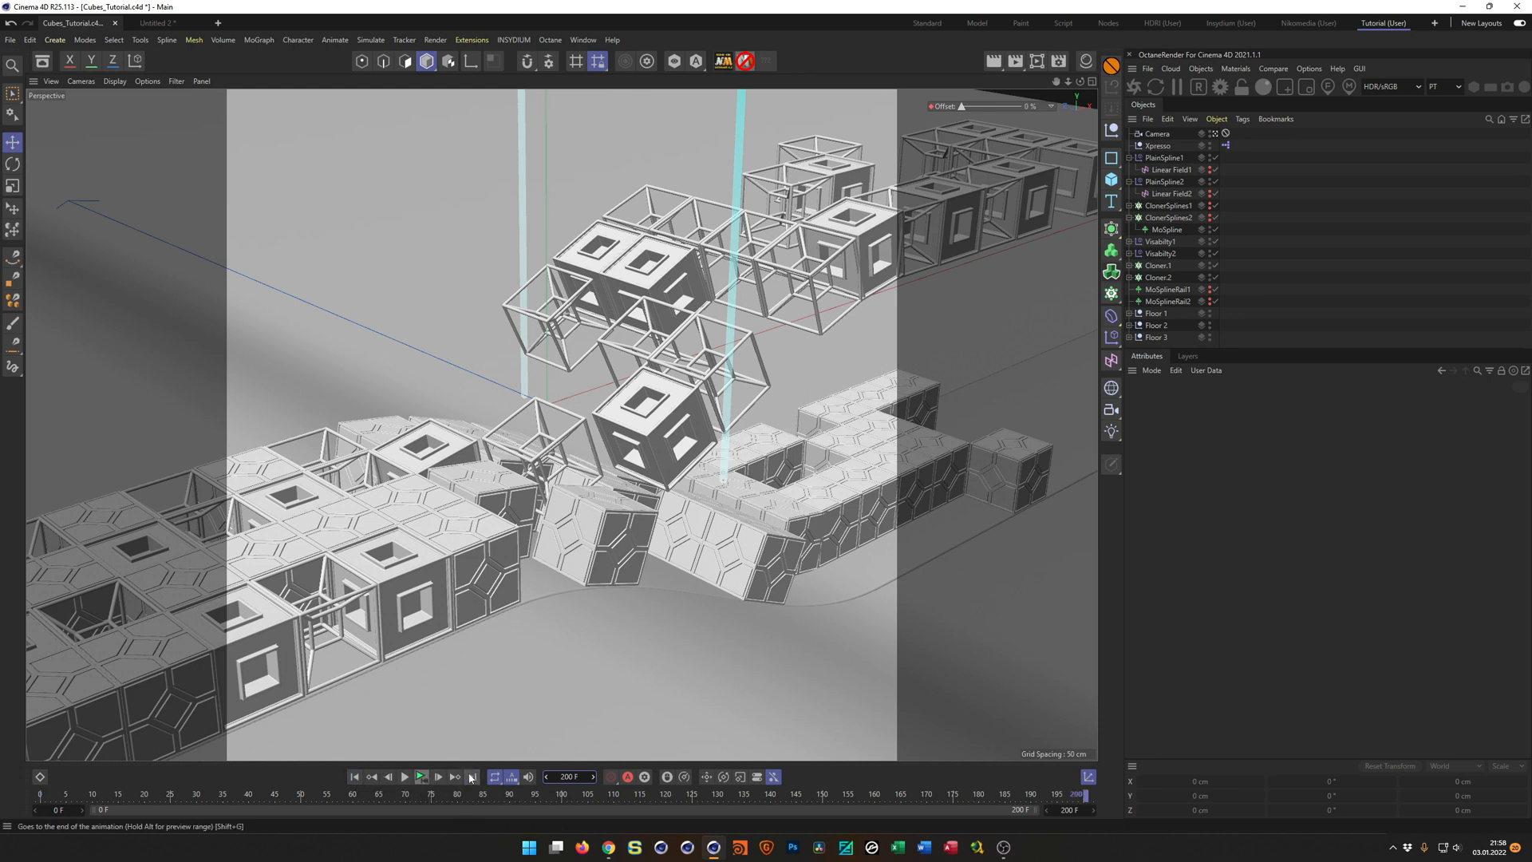
pyautogui.click(354, 778)
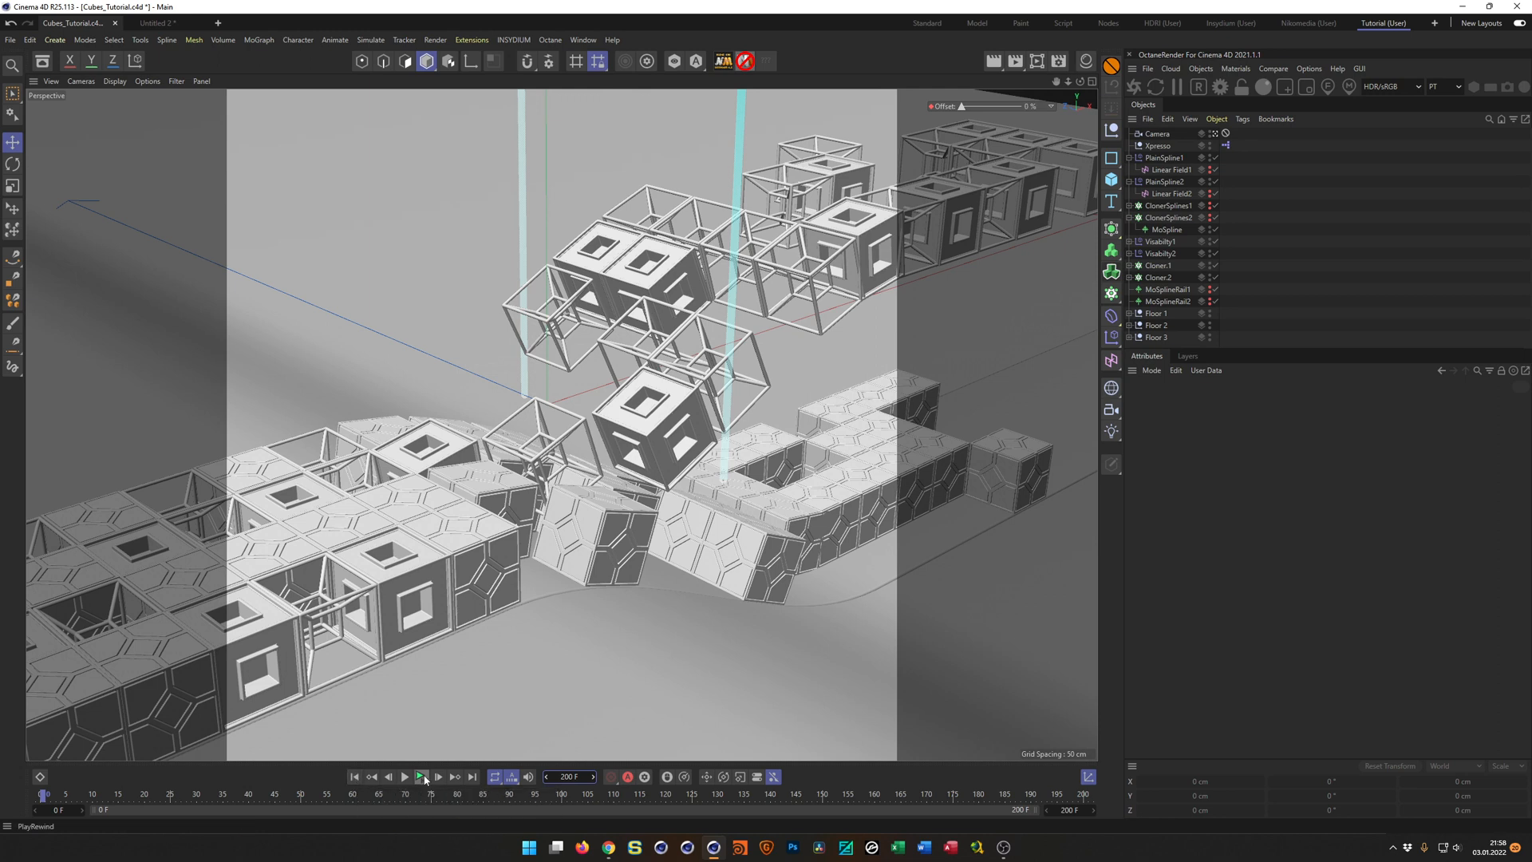
pyautogui.click(426, 778)
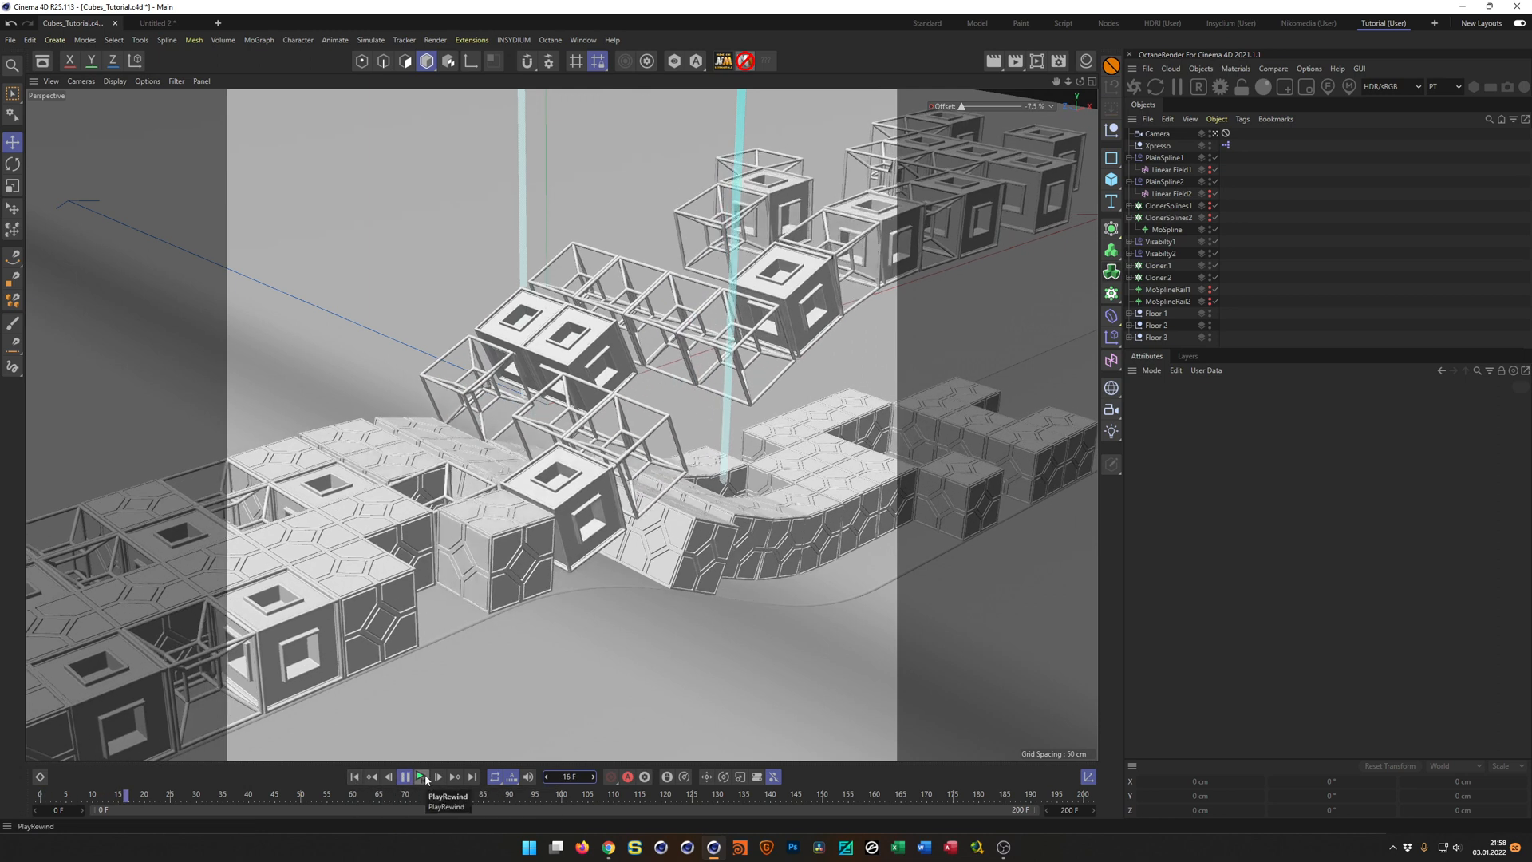
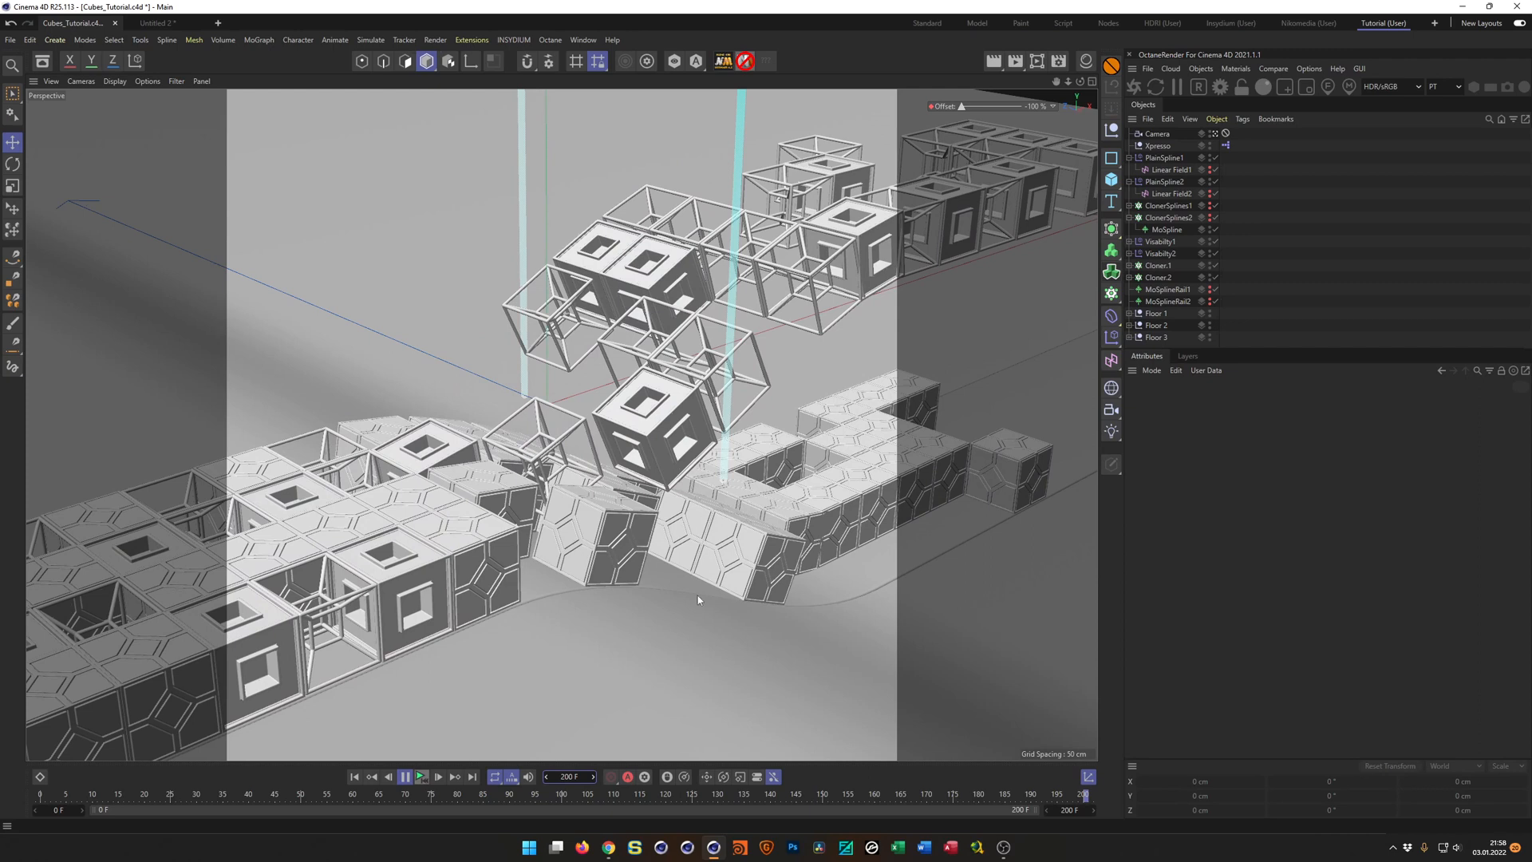
# Stop playback, shift the Camera's protection tag to Xpresso to reframe the view, return the tag to the Camera, and save.
pyautogui.click(407, 778)
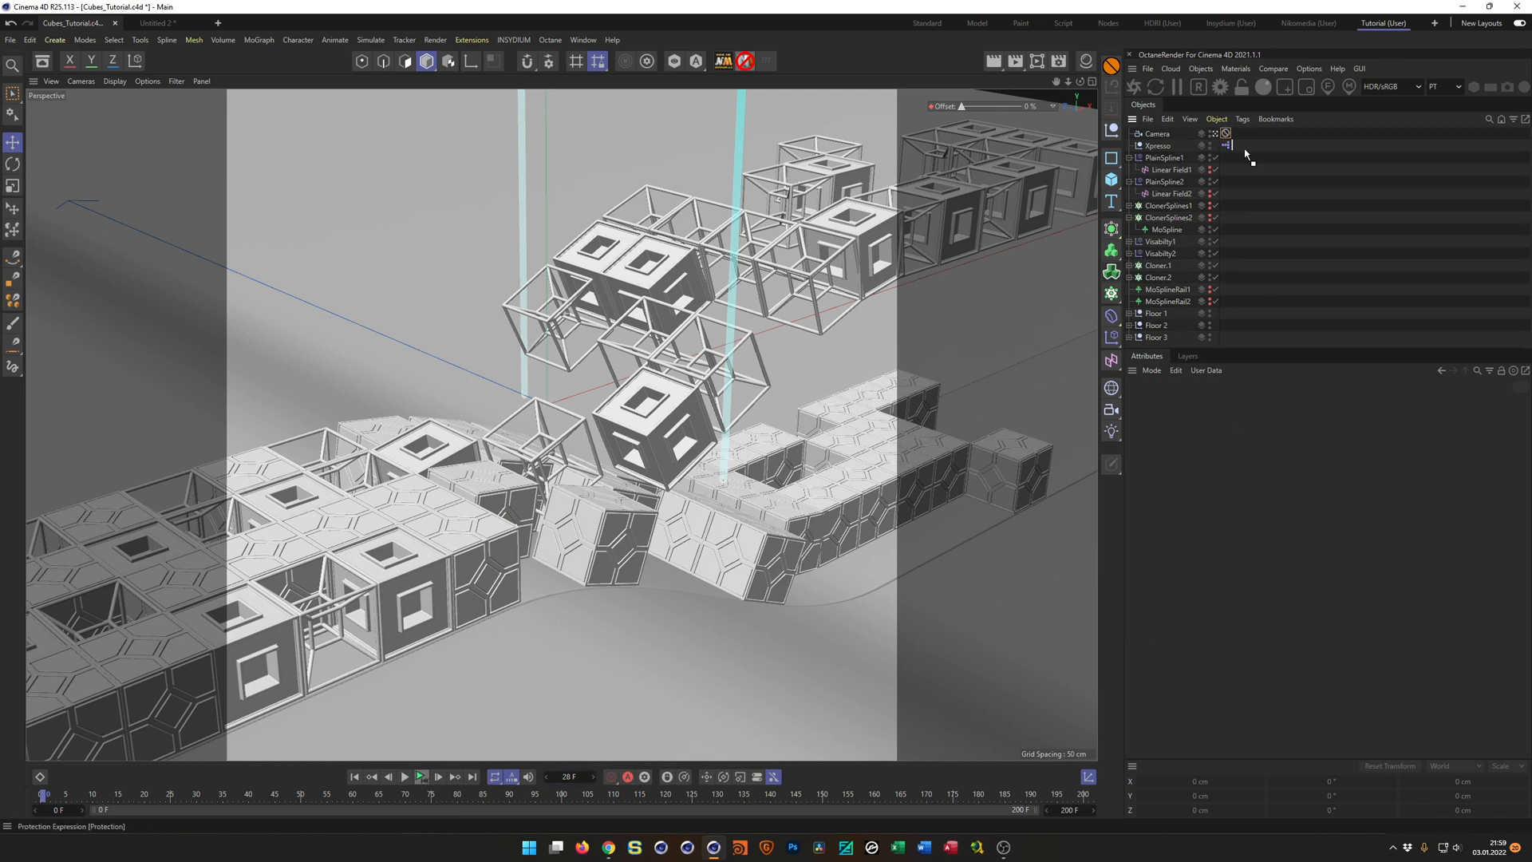
pyautogui.moveTo(1246, 154); pyautogui.dragTo(1238, 147)
pyautogui.moveTo(715, 520)
pyautogui.keyDown('alt'); pyautogui.mouseDown()
pyautogui.moveTo(742, 523)
pyautogui.moveTo(732, 546)
pyautogui.moveTo(722, 534)
pyautogui.moveTo(734, 540)
pyautogui.mouseUp(); pyautogui.keyUp('alt')
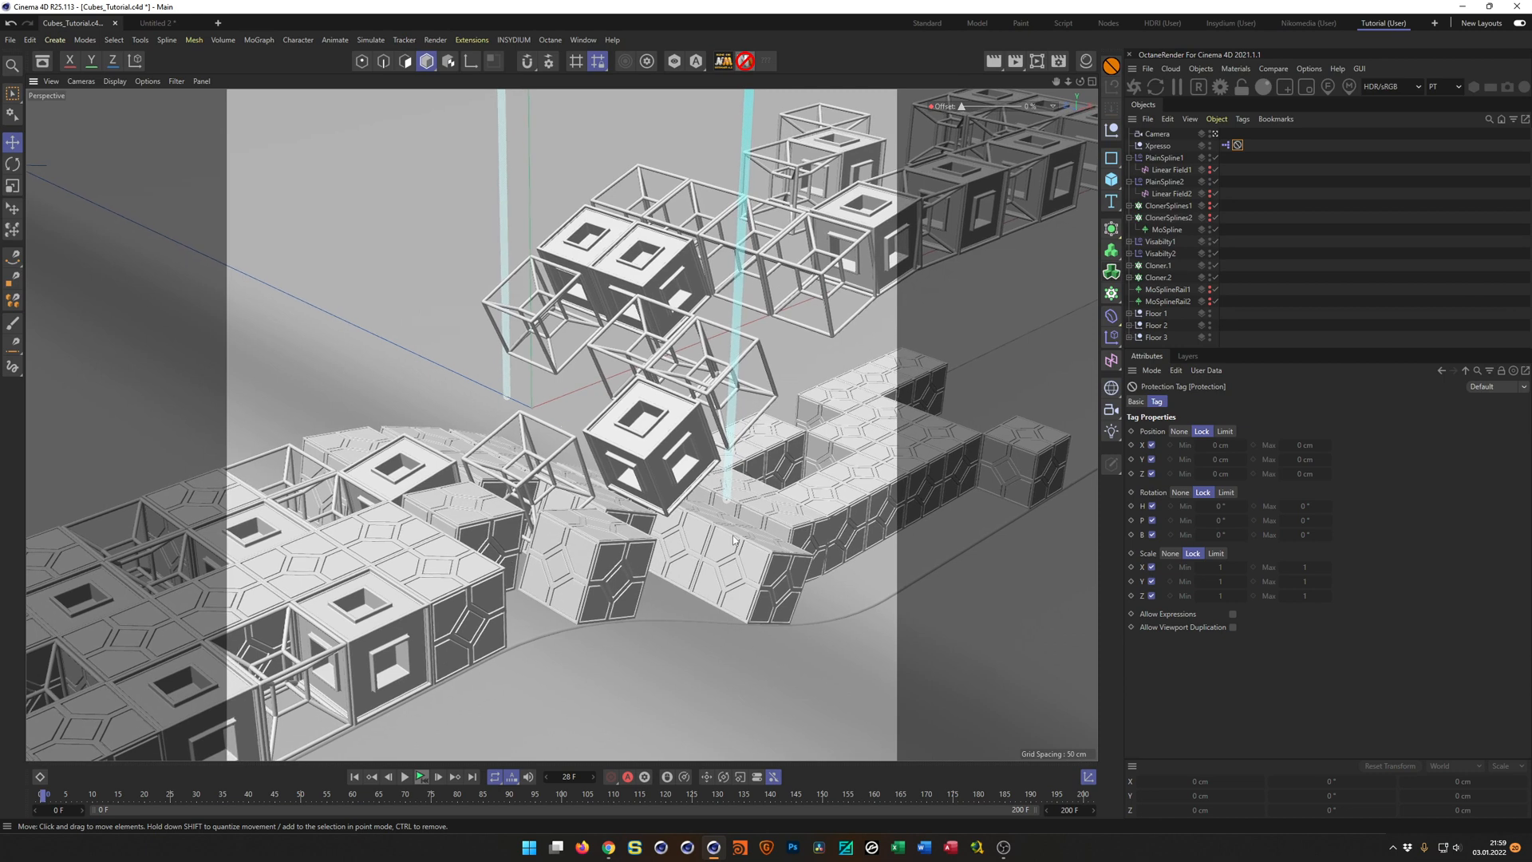
pyautogui.hotkey('ctrl', 's')
pyautogui.moveTo(1237, 144); pyautogui.dragTo(1226, 133)
pyautogui.hotkey('ctrl', 's')
# Show the material manager and create an Octane material in an enlarged Octane Node Editor.
pyautogui.click(1087, 60)
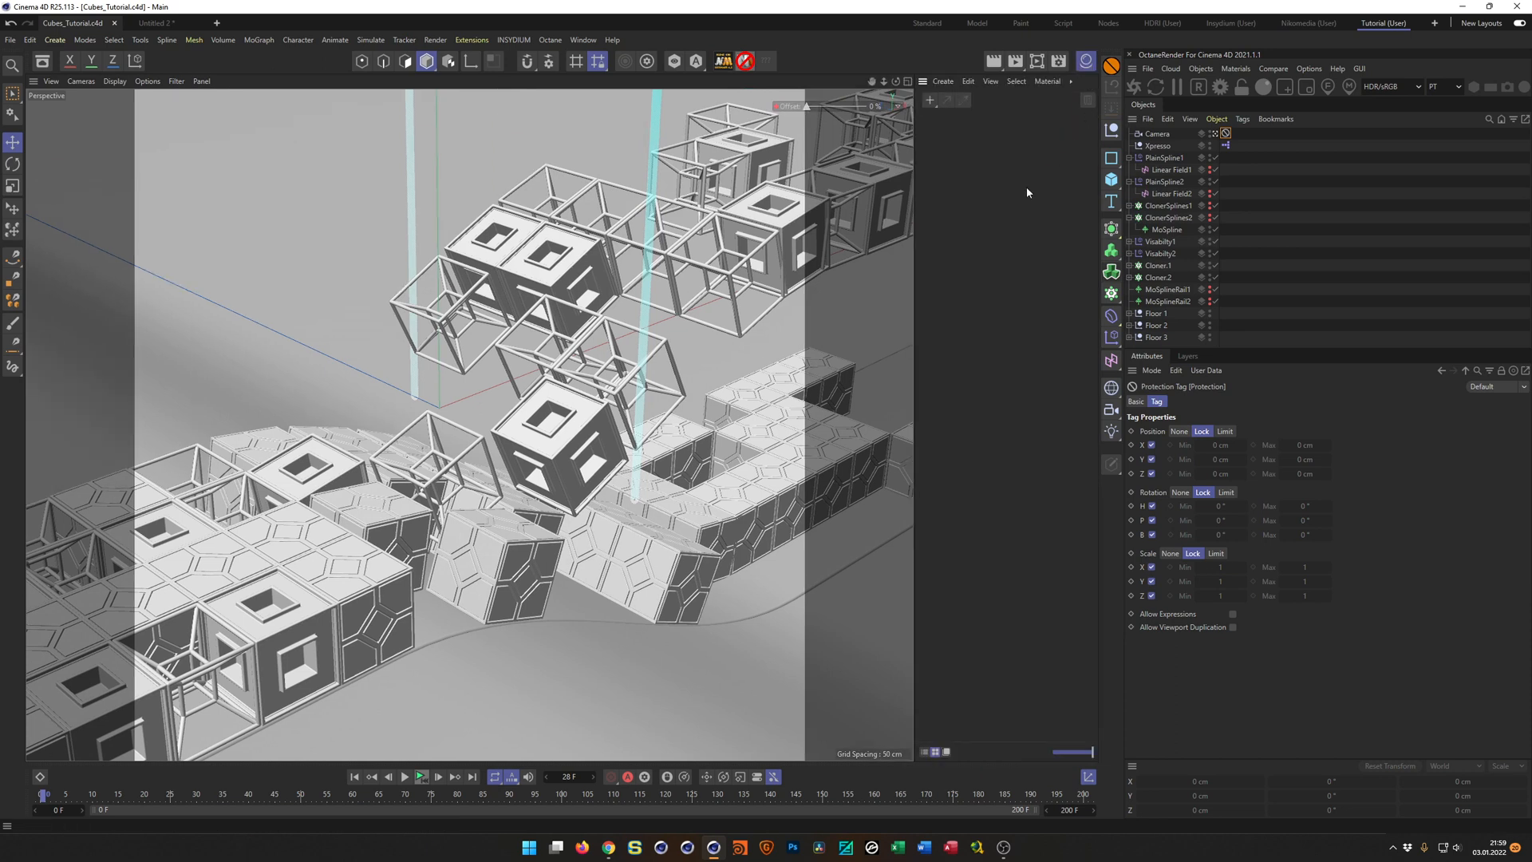
pyautogui.click(1235, 69)
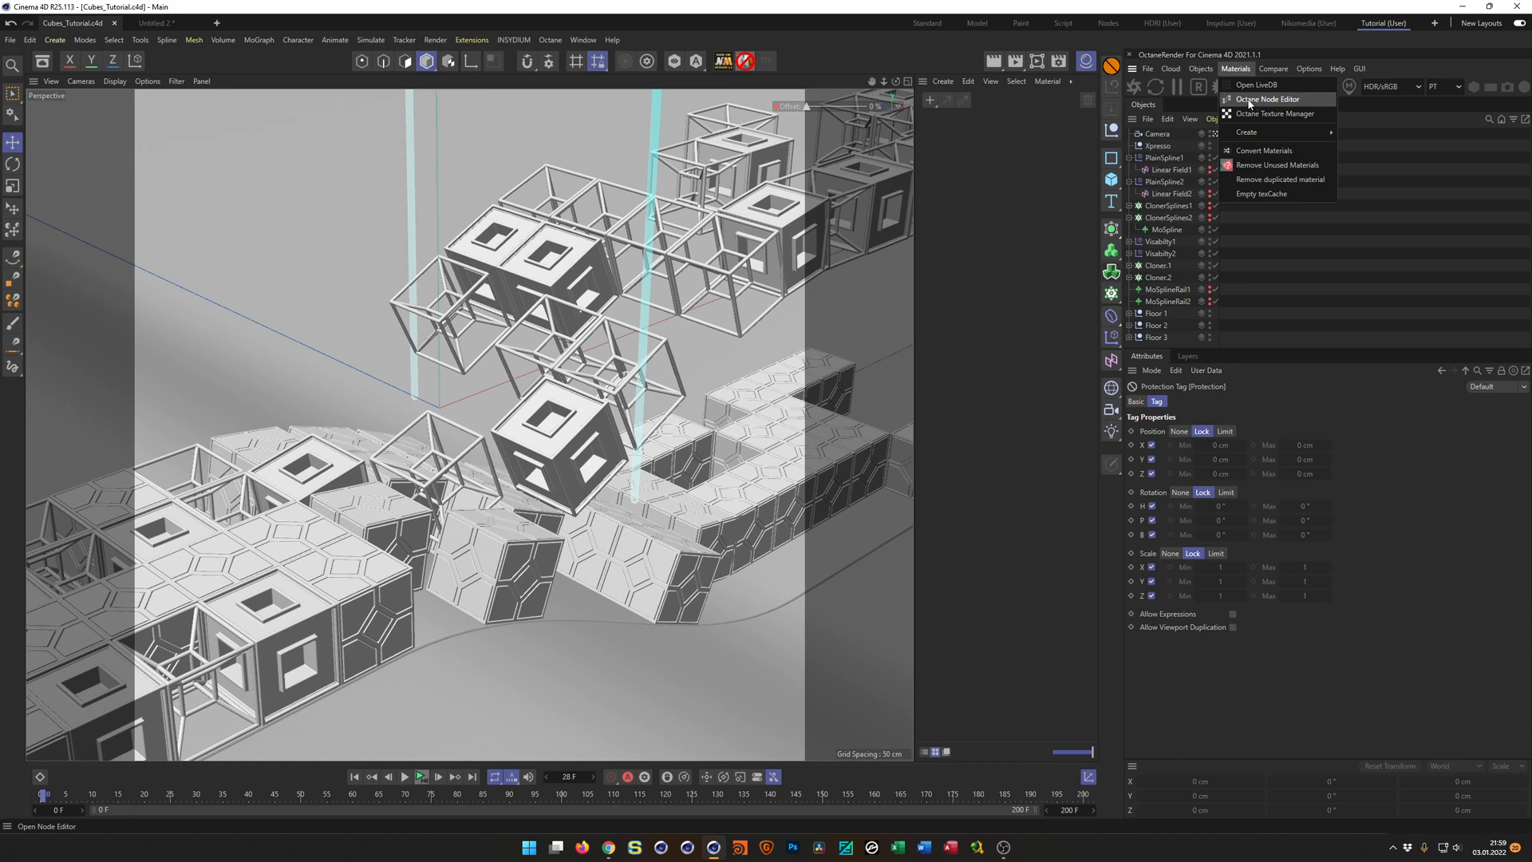
pyautogui.click(1257, 100)
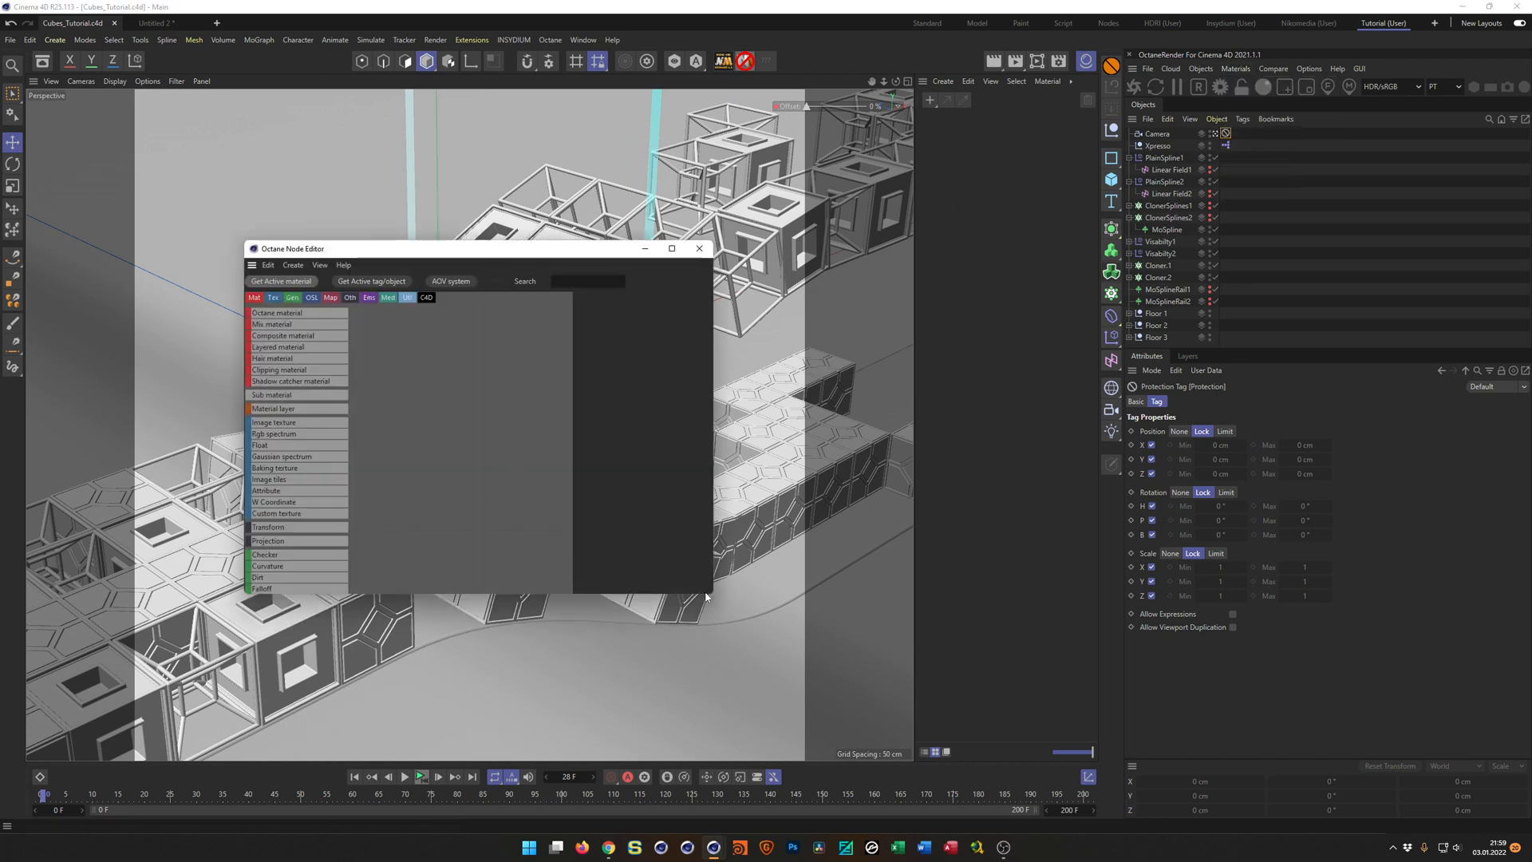
pyautogui.moveTo(705, 594); pyautogui.dragTo(863, 679)
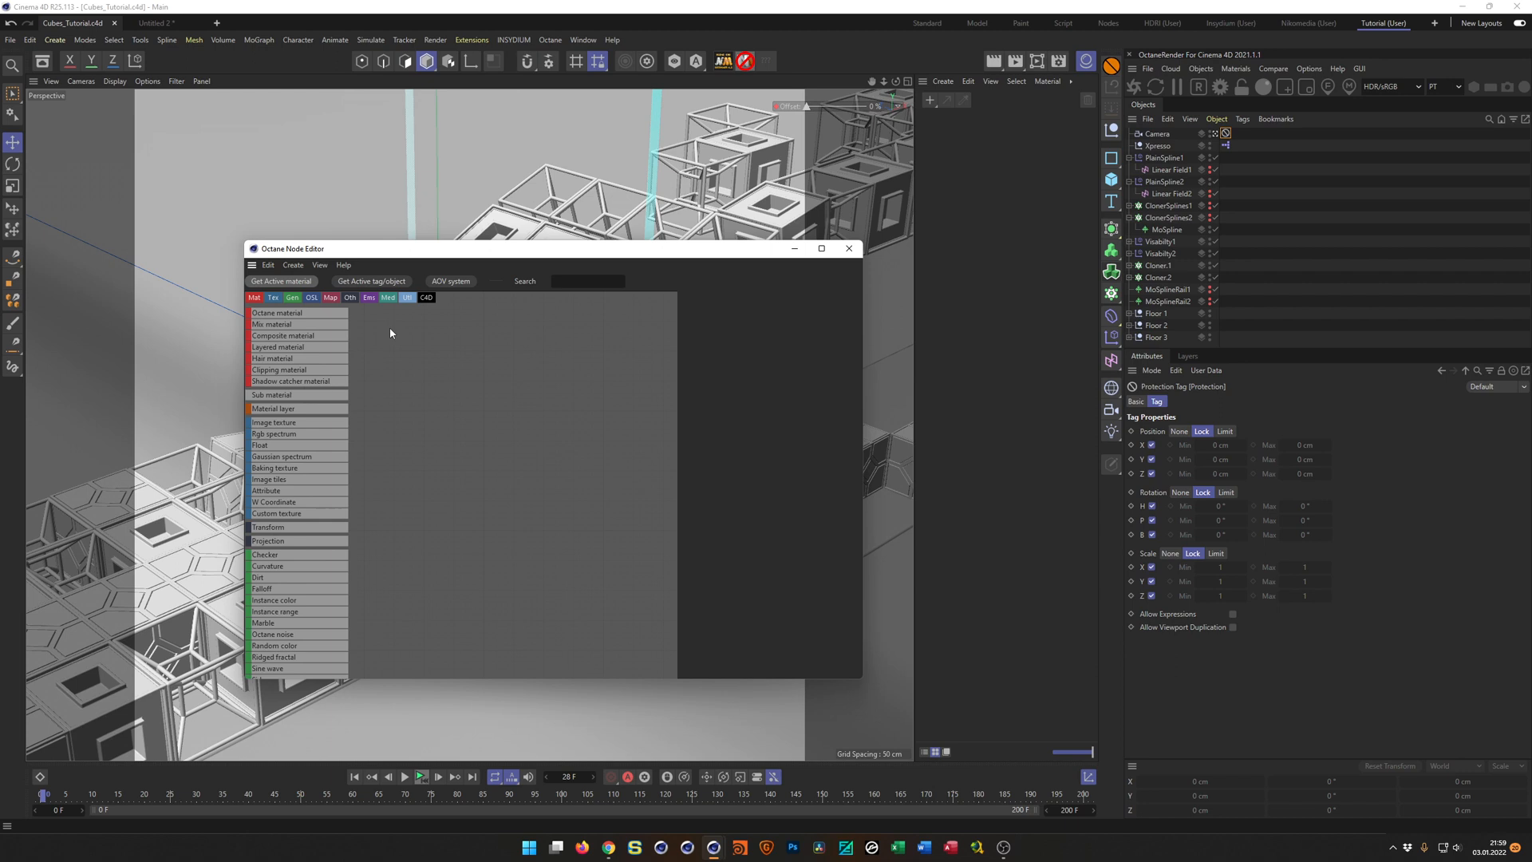
pyautogui.moveTo(308, 313); pyautogui.dragTo(583, 391)
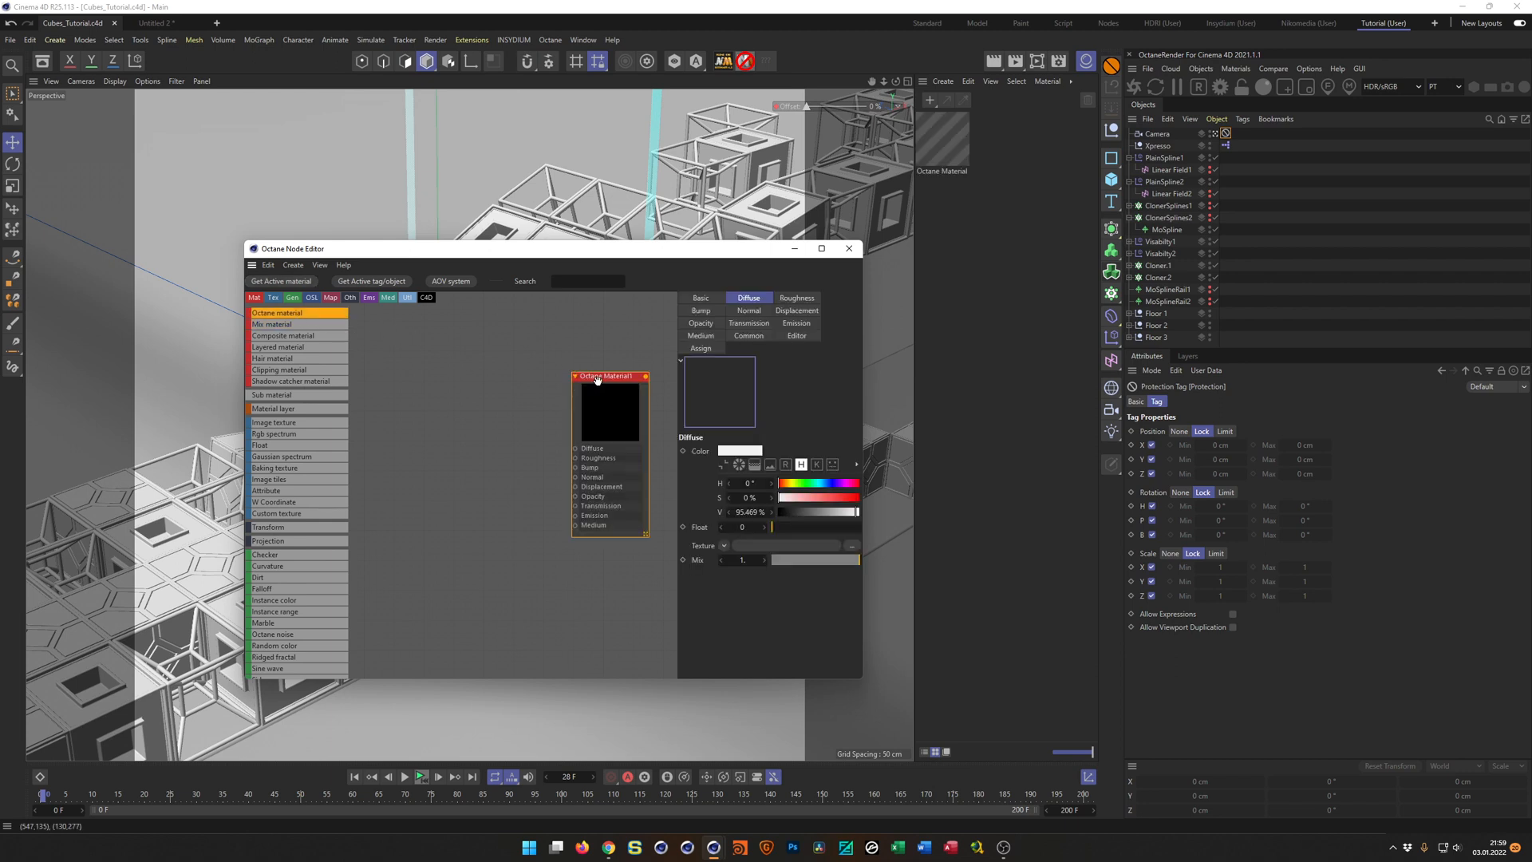
# Set the new Octane material's type to Glossy.
pyautogui.click(699, 299)
pyautogui.click(766, 483)
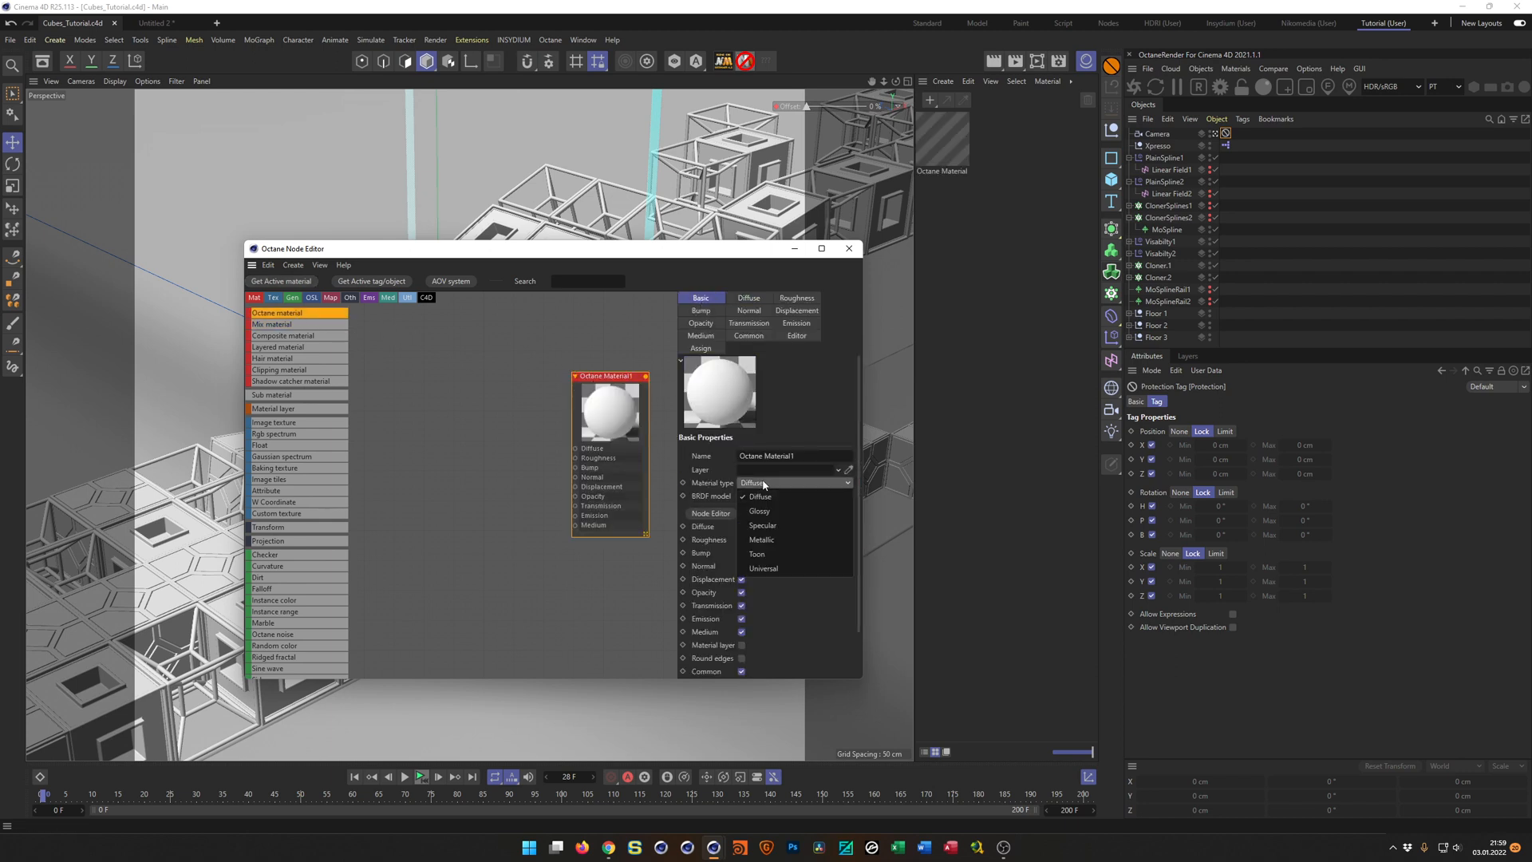
pyautogui.click(765, 508)
pyautogui.click(760, 496)
pyautogui.click(763, 536)
# Connect an RgbSpectrum node to the material's Diffuse input and set it to blue: H 217°, S 96 %, V 82 %.
pyautogui.moveTo(576, 429)
pyautogui.mouseDown()
pyautogui.moveTo(539, 419)
pyautogui.moveTo(558, 435)
pyautogui.mouseUp()
pyautogui.click(624, 417)
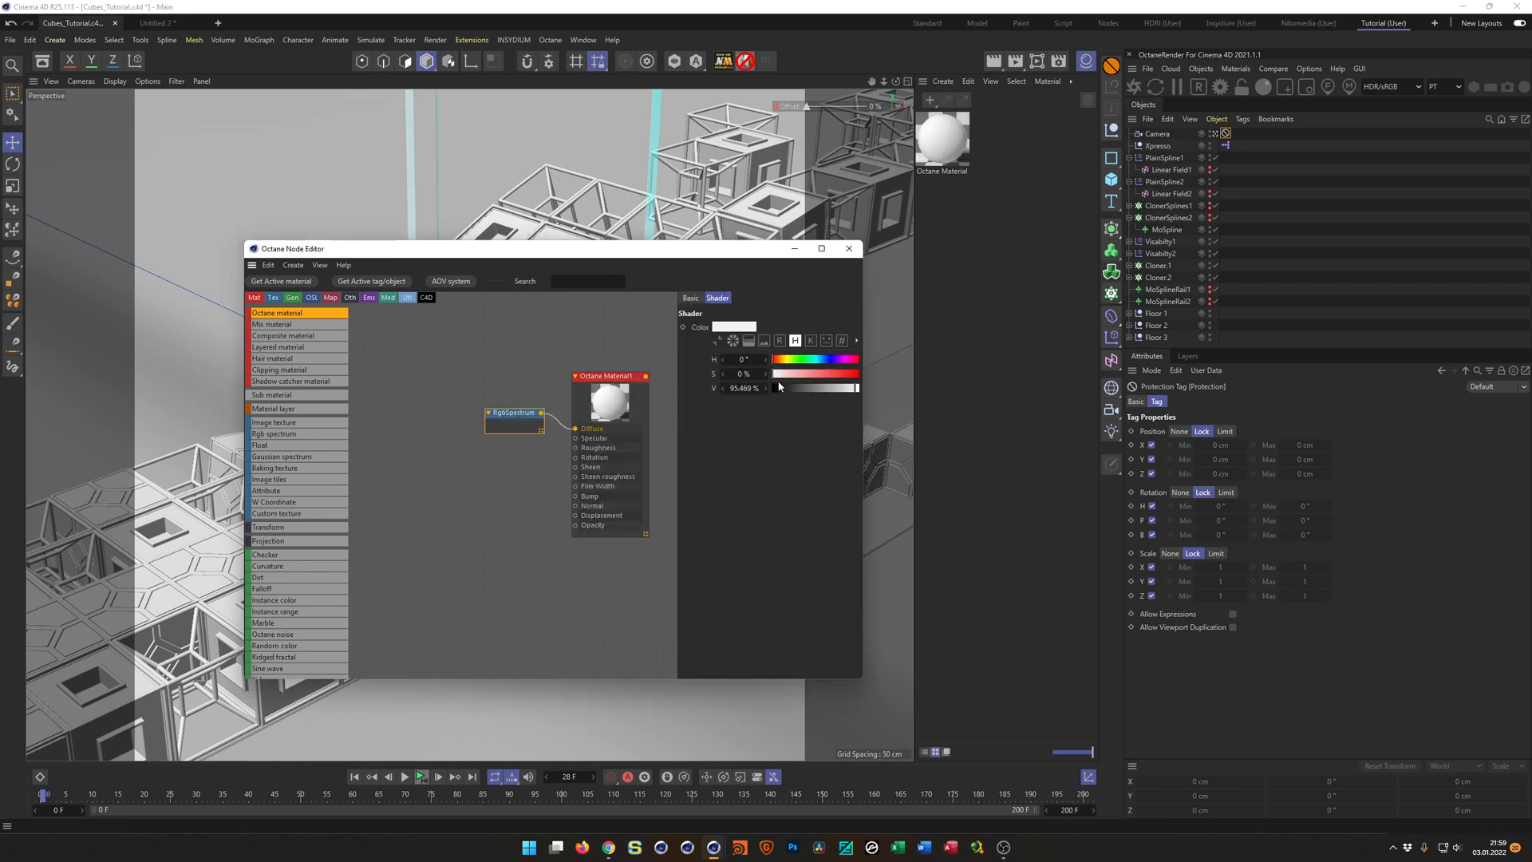
pyautogui.moveTo(826, 371)
pyautogui.mouseDown()
pyautogui.moveTo(857, 375)
pyautogui.moveTo(843, 389)
pyautogui.mouseUp()
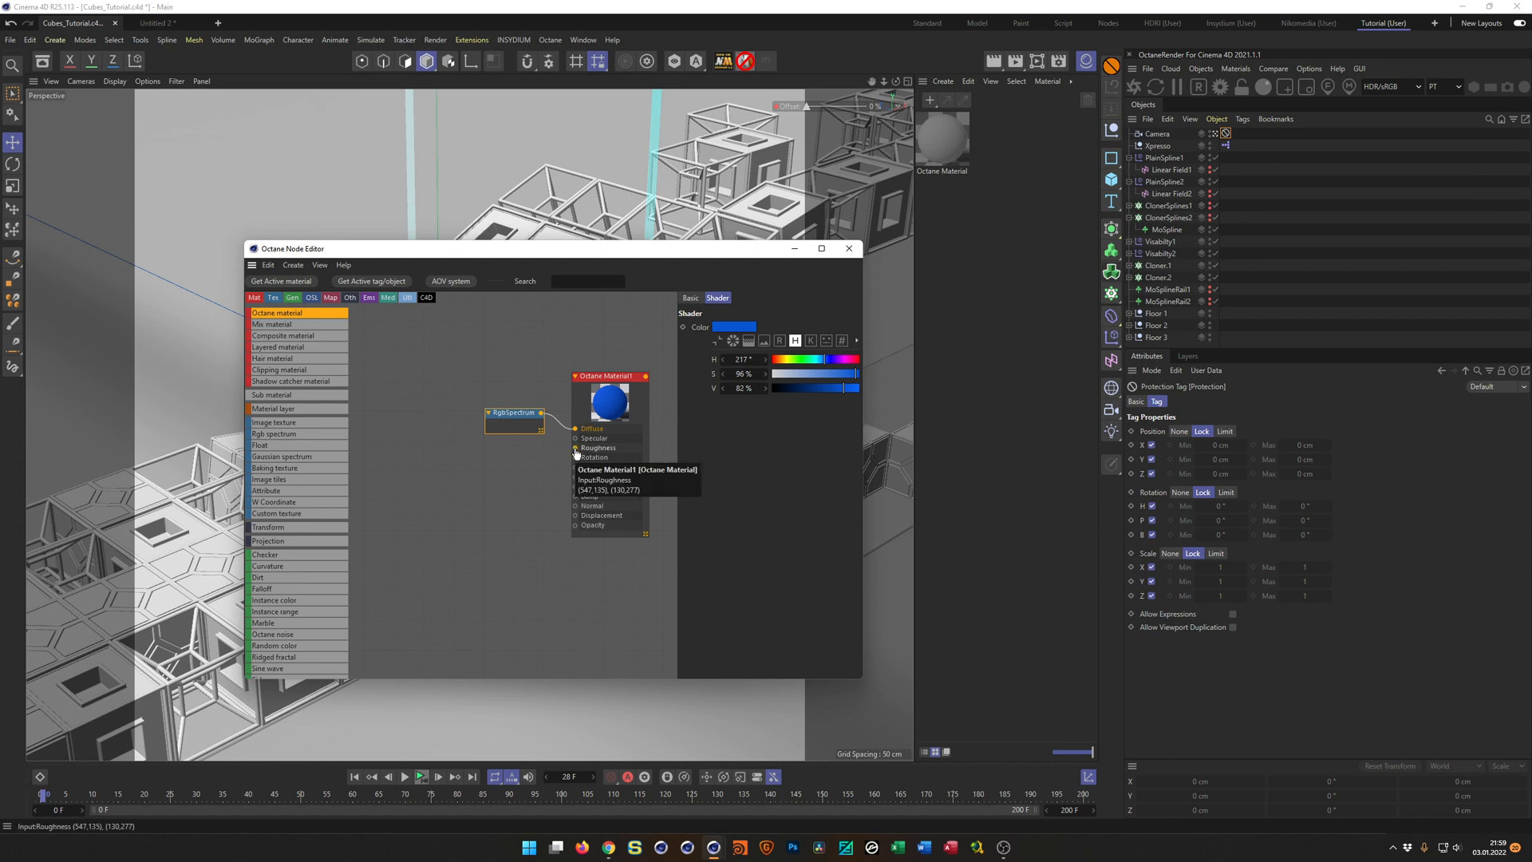
# Connect a FloatTexture node with value 0.2 to the material's Roughness input, and align the two input nodes.
pyautogui.moveTo(575, 449); pyautogui.dragTo(546, 469)
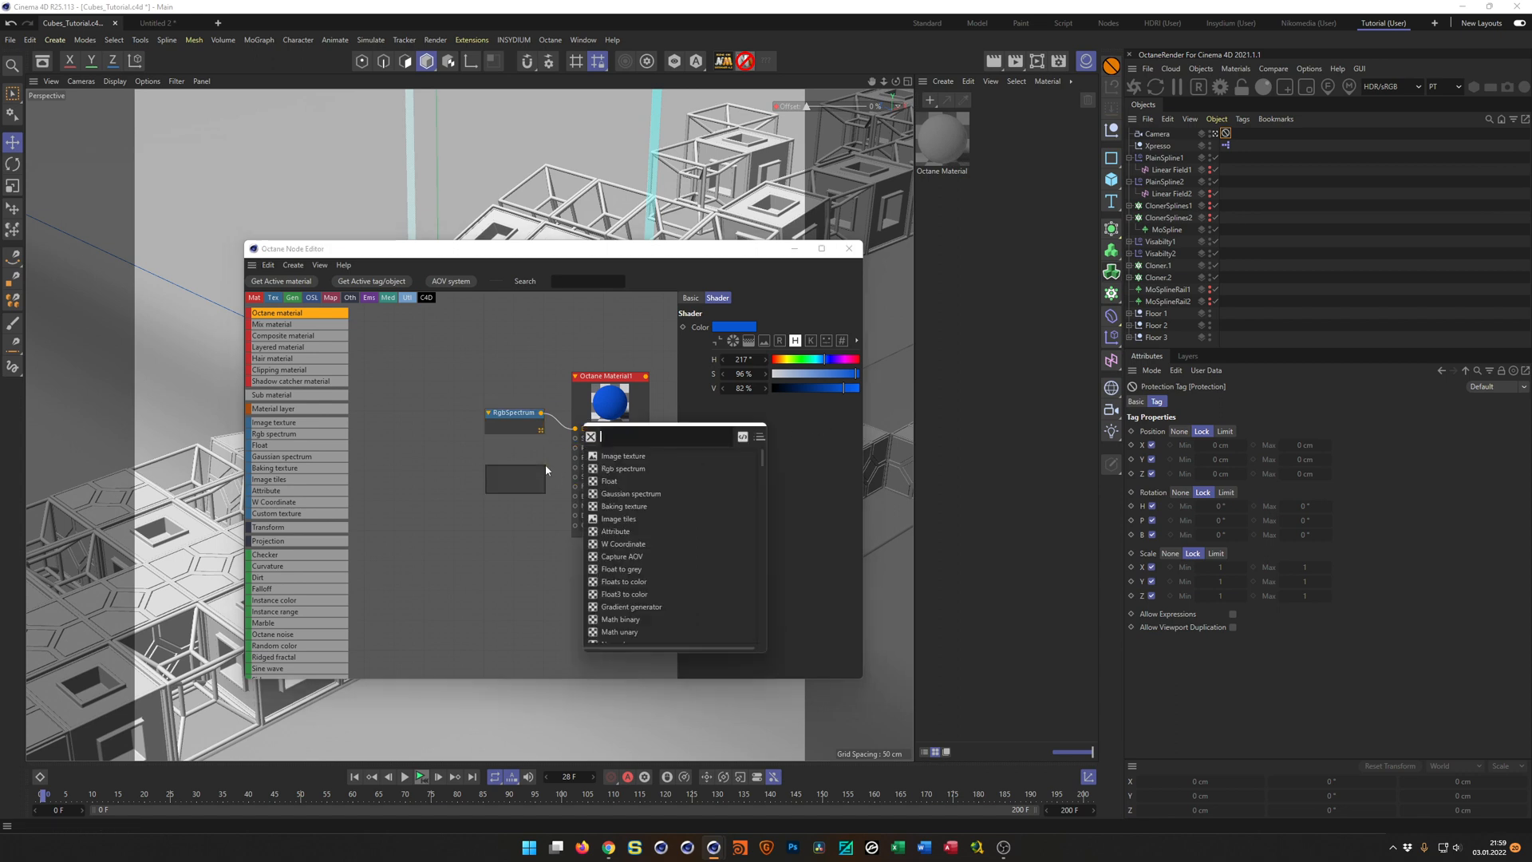
pyautogui.click(610, 482)
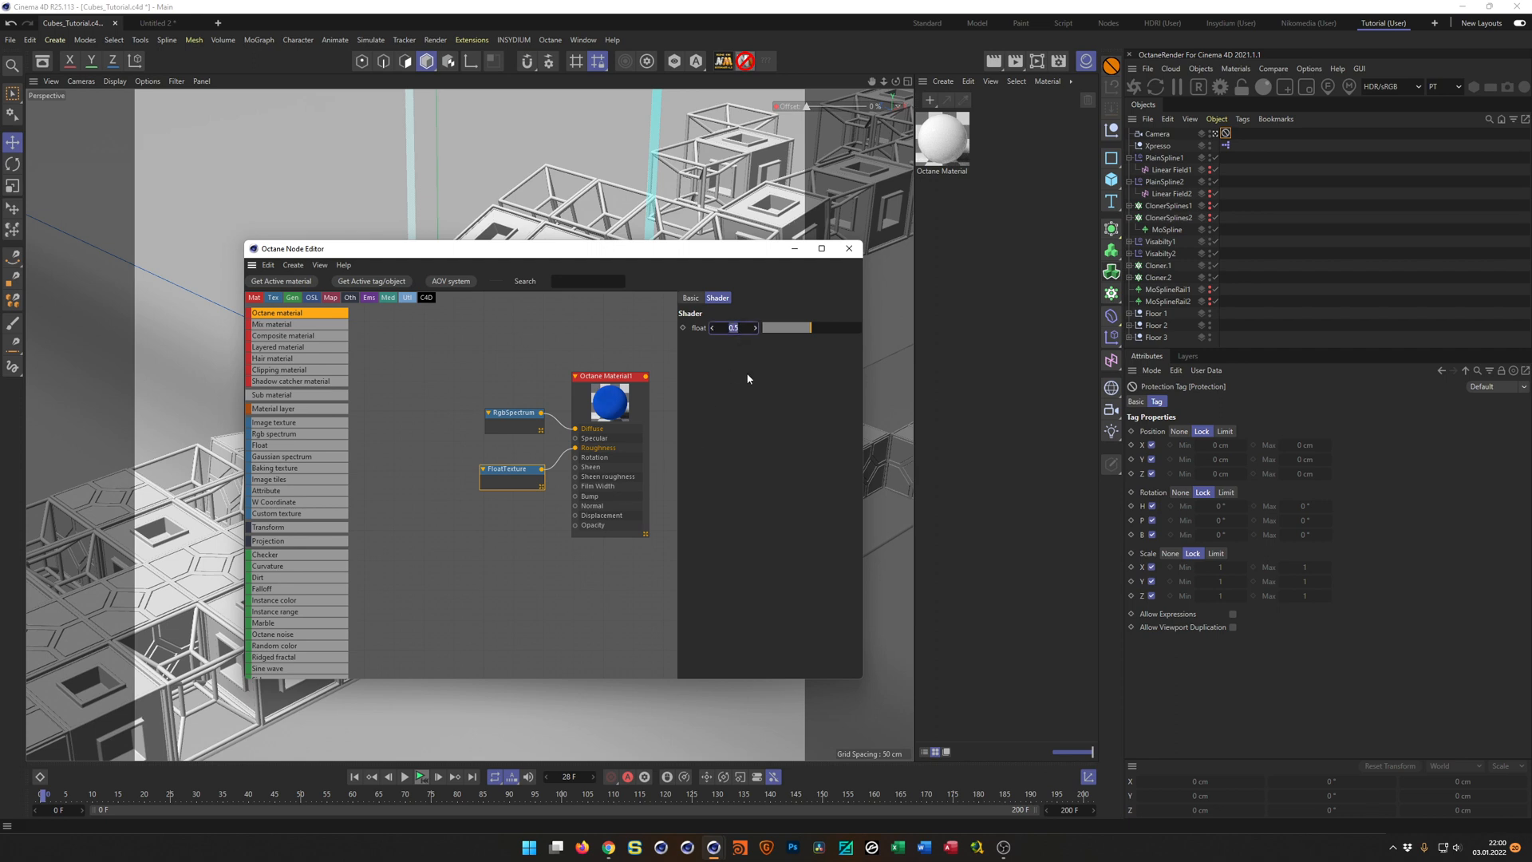
pyautogui.write('0.1')
pyautogui.press('Return')
pyautogui.moveTo(514, 412); pyautogui.dragTo(495, 395)
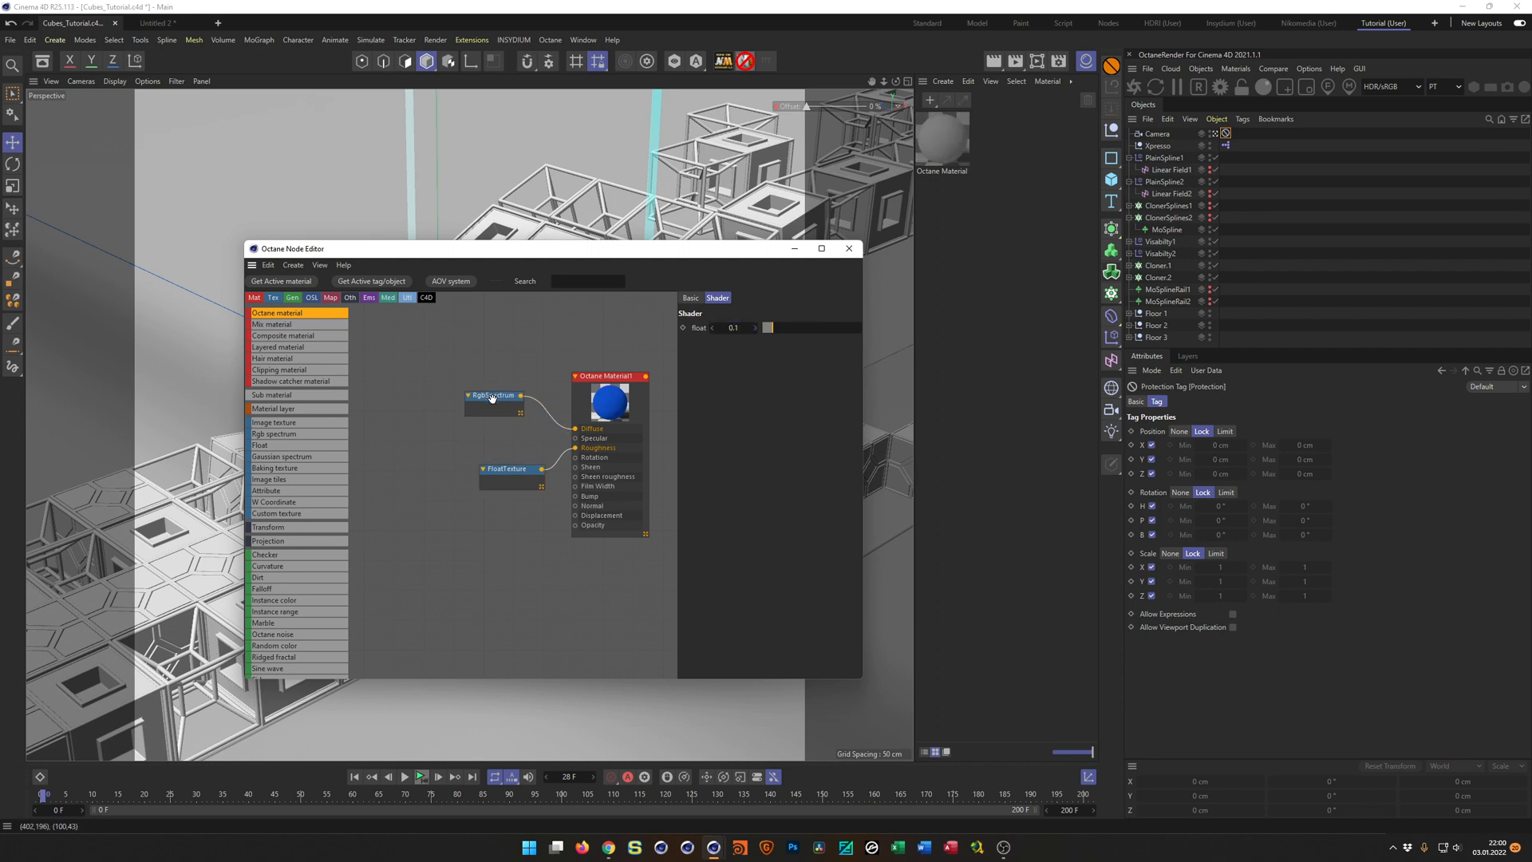
pyautogui.click(591, 401)
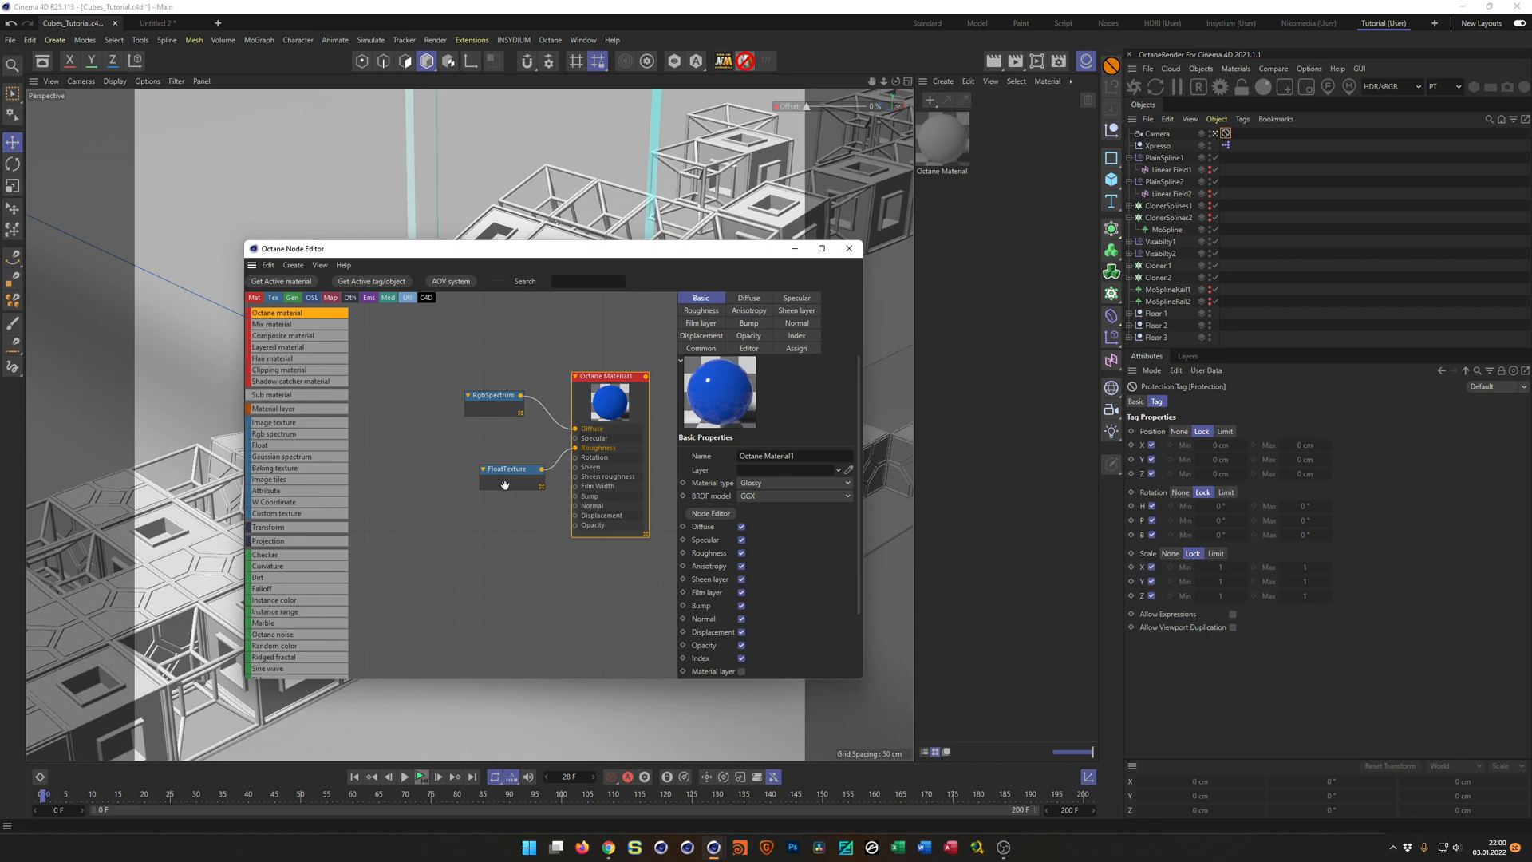
pyautogui.moveTo(510, 478); pyautogui.dragTo(494, 476)
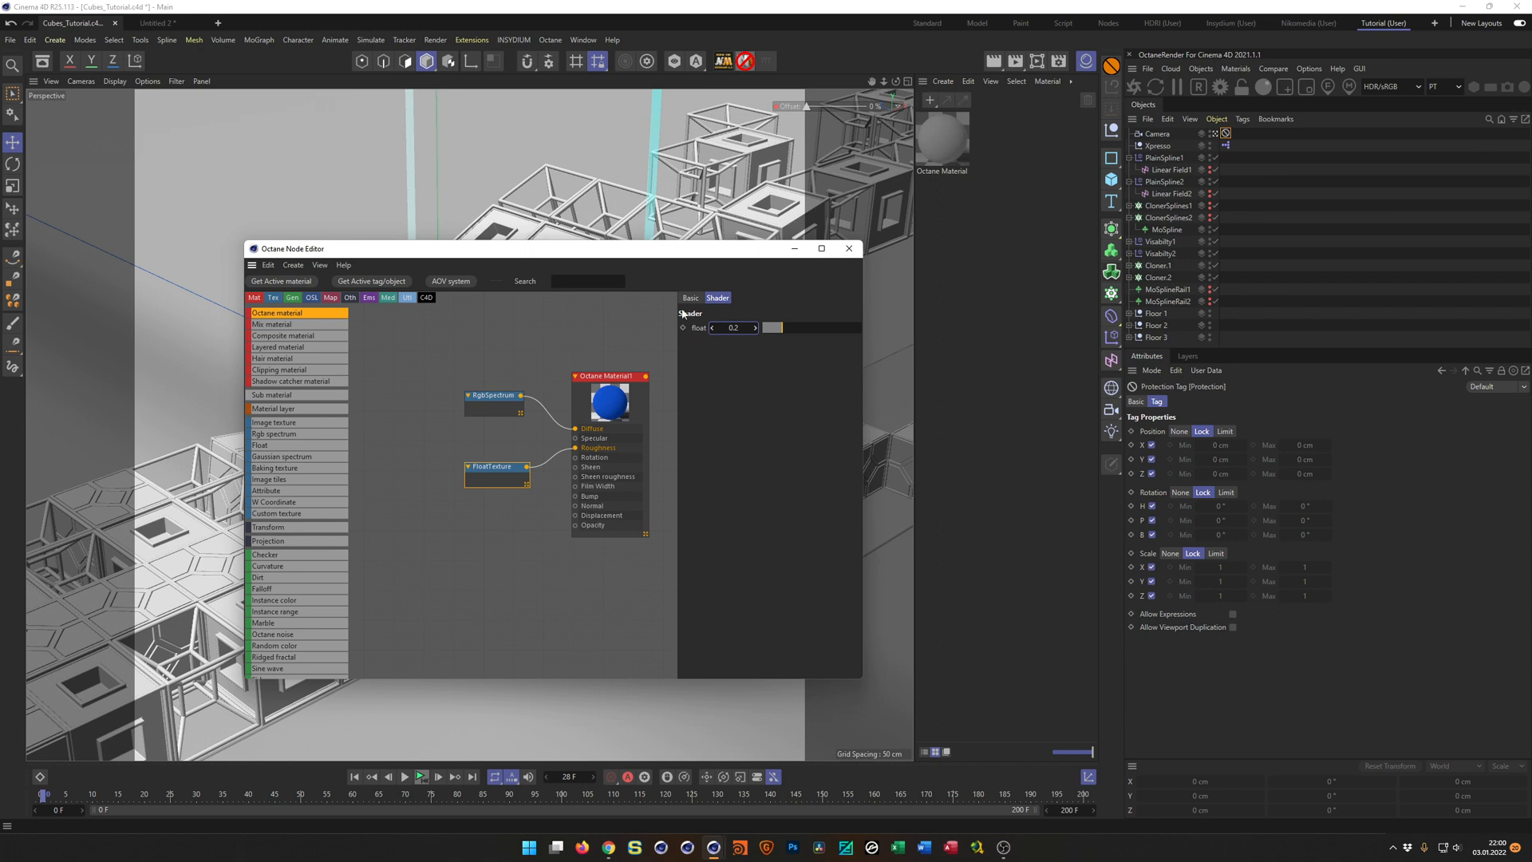
# Move the node editor out of the way and assign the blue material to Cloner.2.
pyautogui.moveTo(664, 254); pyautogui.dragTo(606, 201)
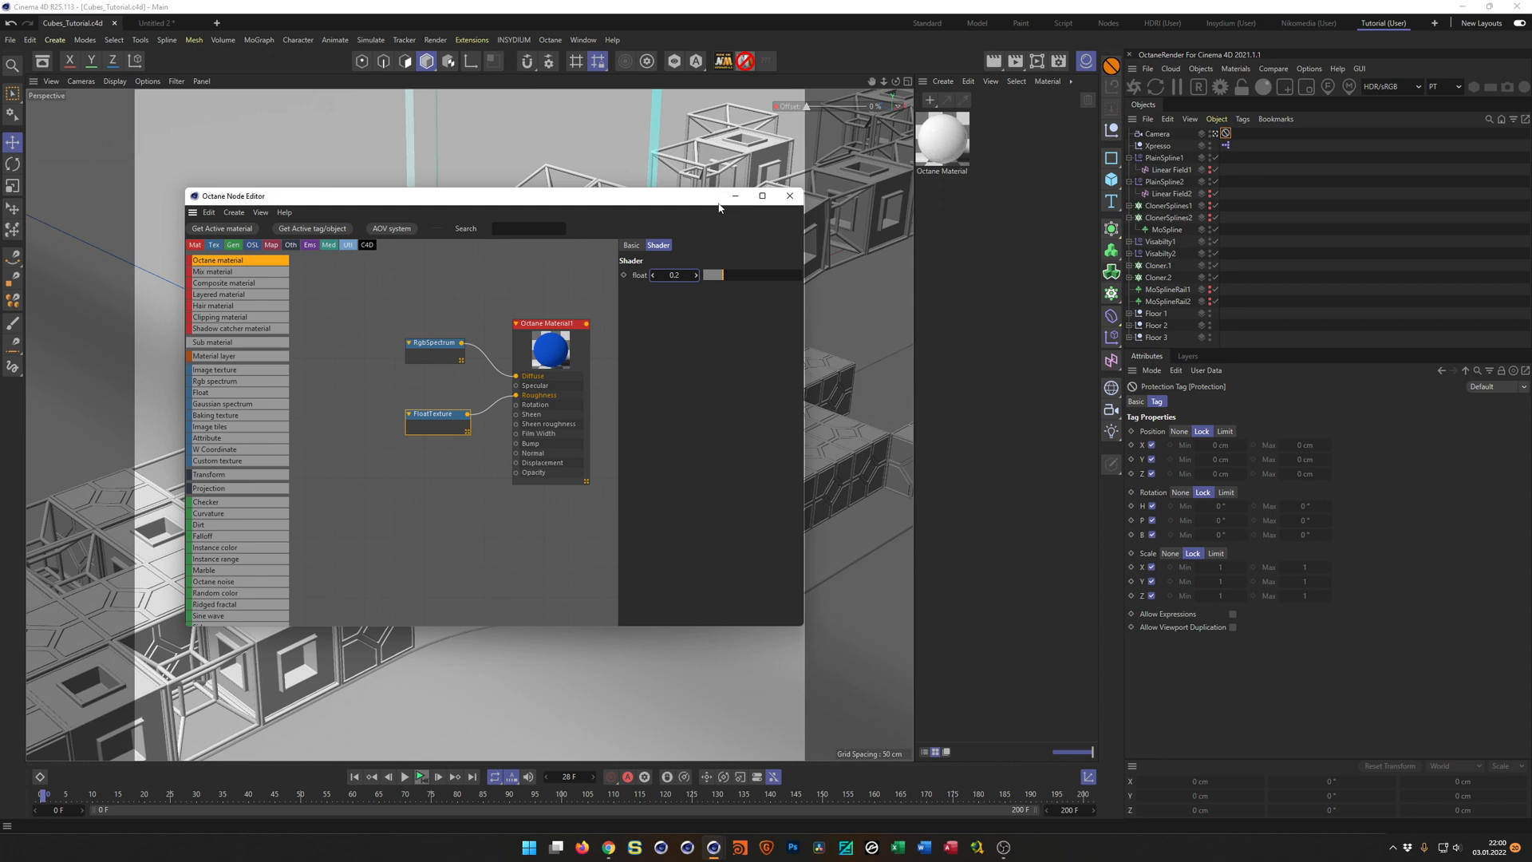
pyautogui.moveTo(682, 203); pyautogui.dragTo(623, 46)
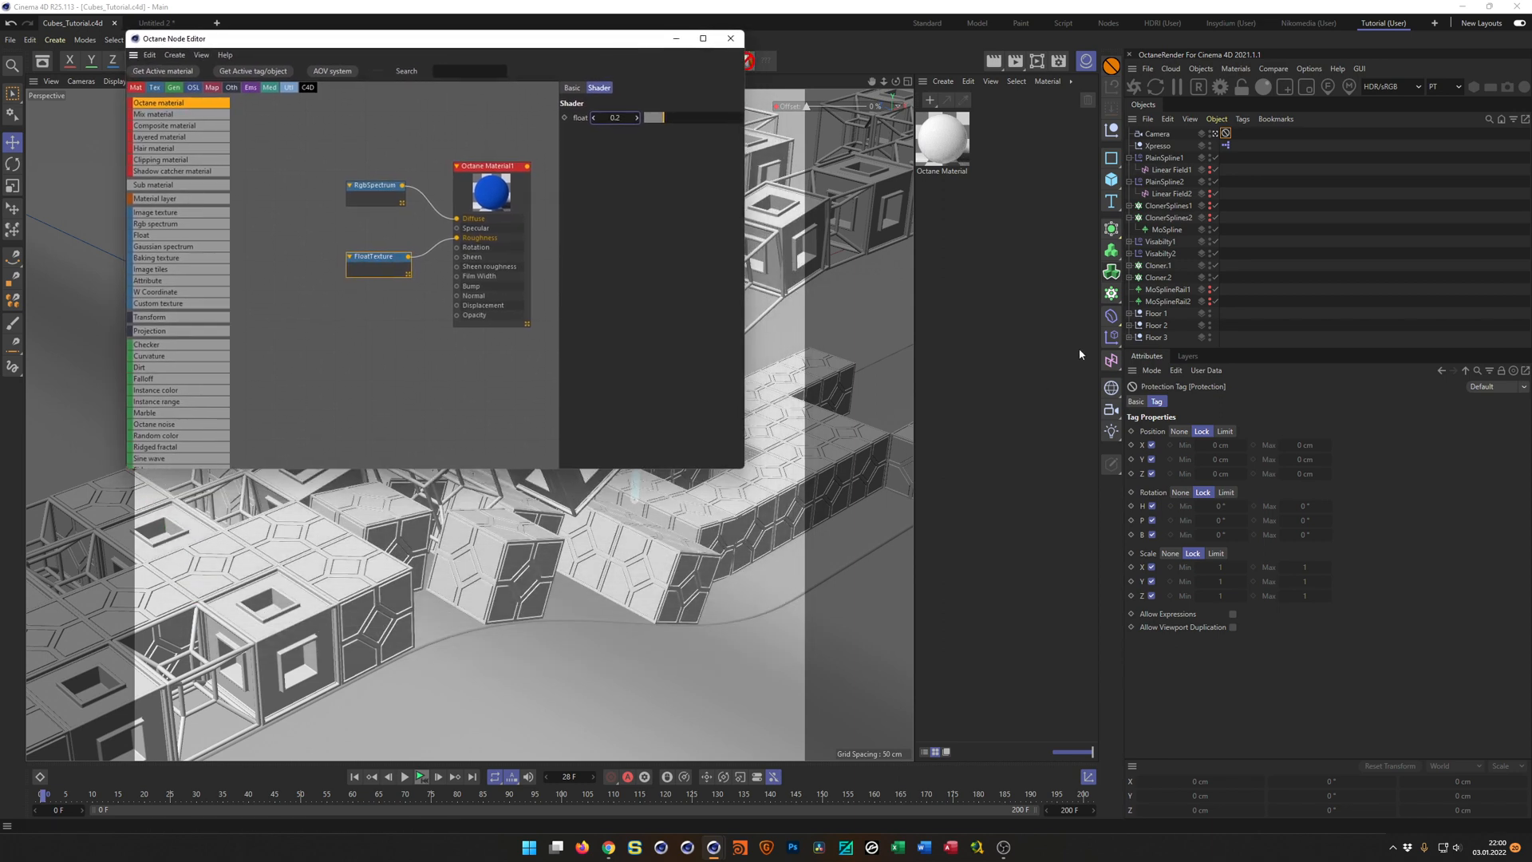
pyautogui.click(1129, 276)
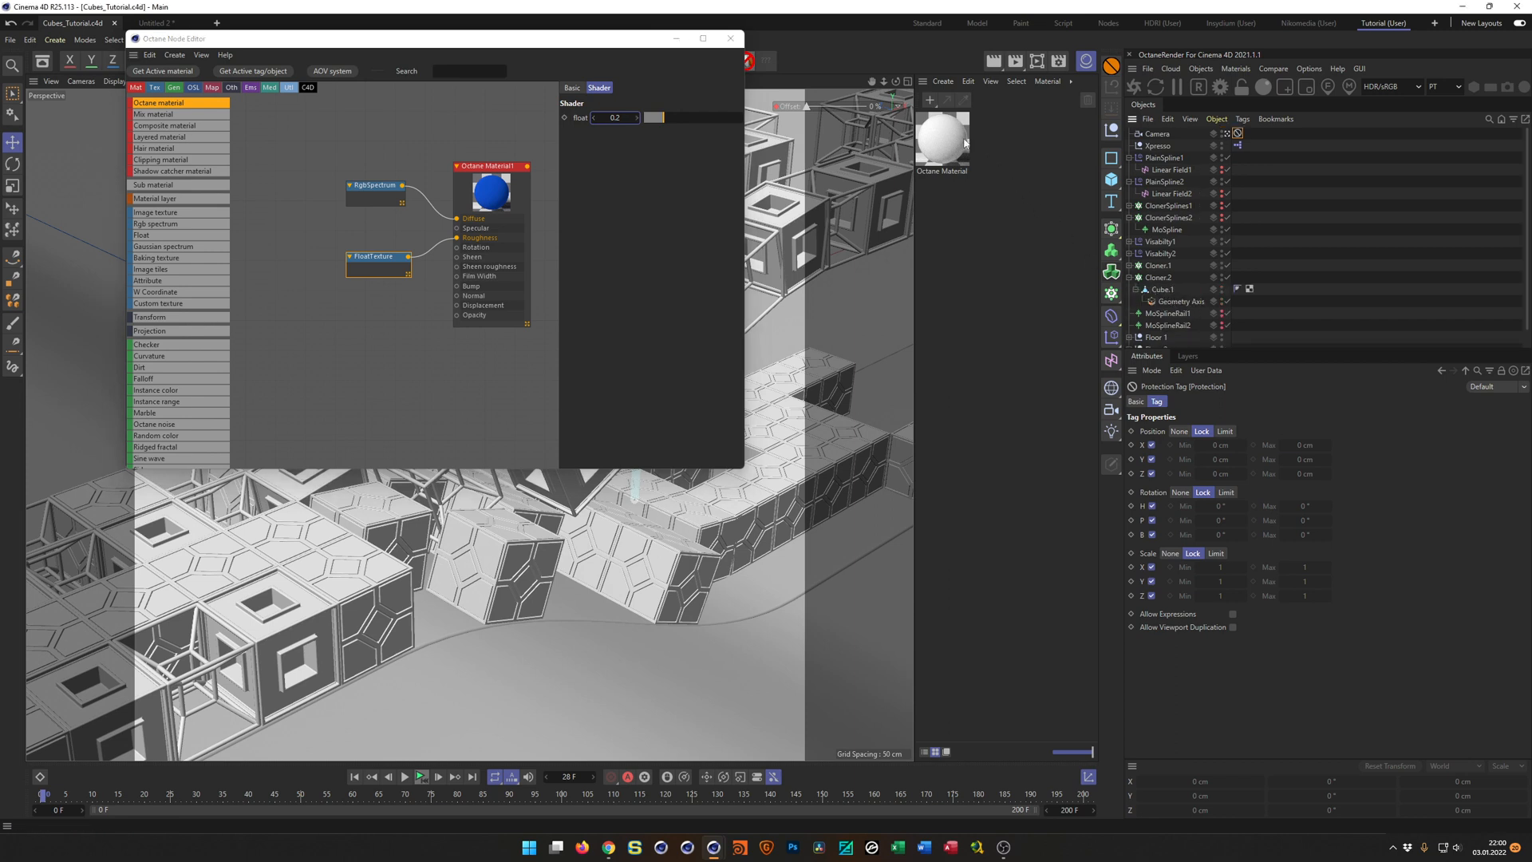
pyautogui.moveTo(943, 144); pyautogui.dragTo(1168, 278)
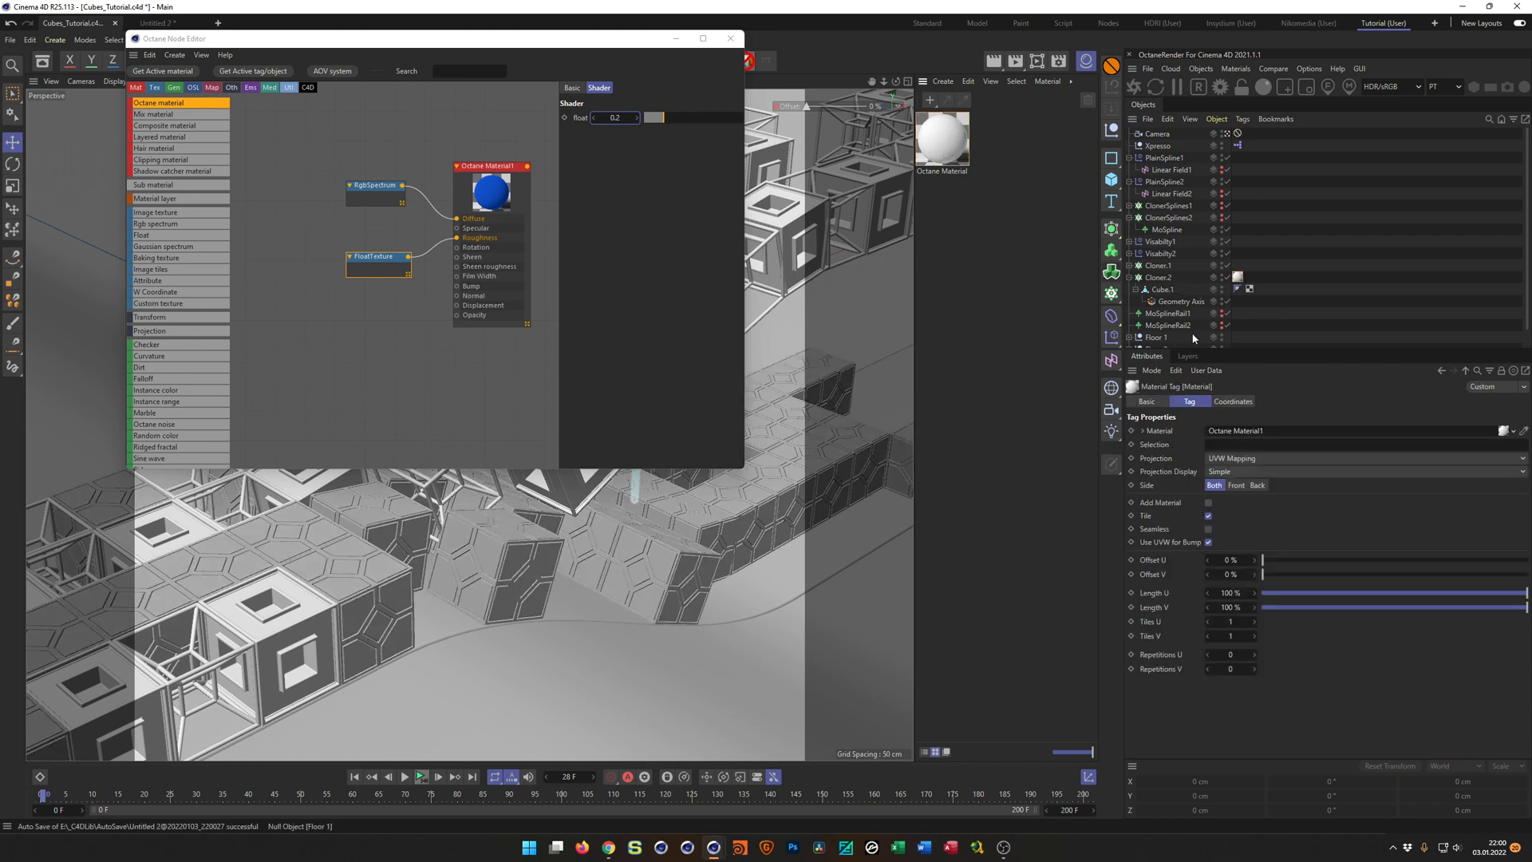
# Rename the blue material as Cube1 and close the Octane Node Editor.
pyautogui.doubleClick(950, 171)
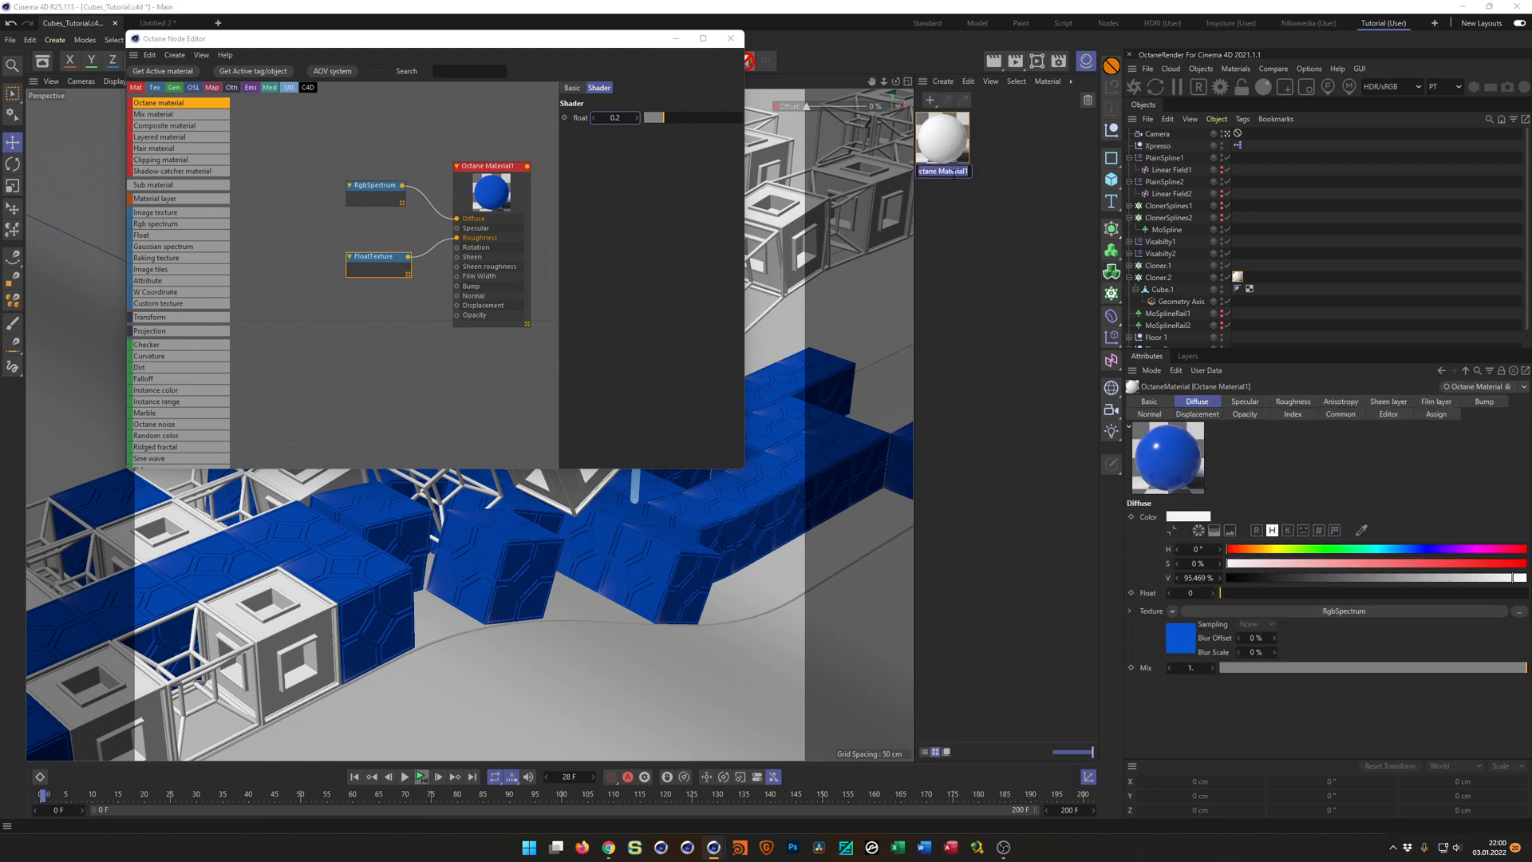
pyautogui.write('Cube1')
pyautogui.press('Return')
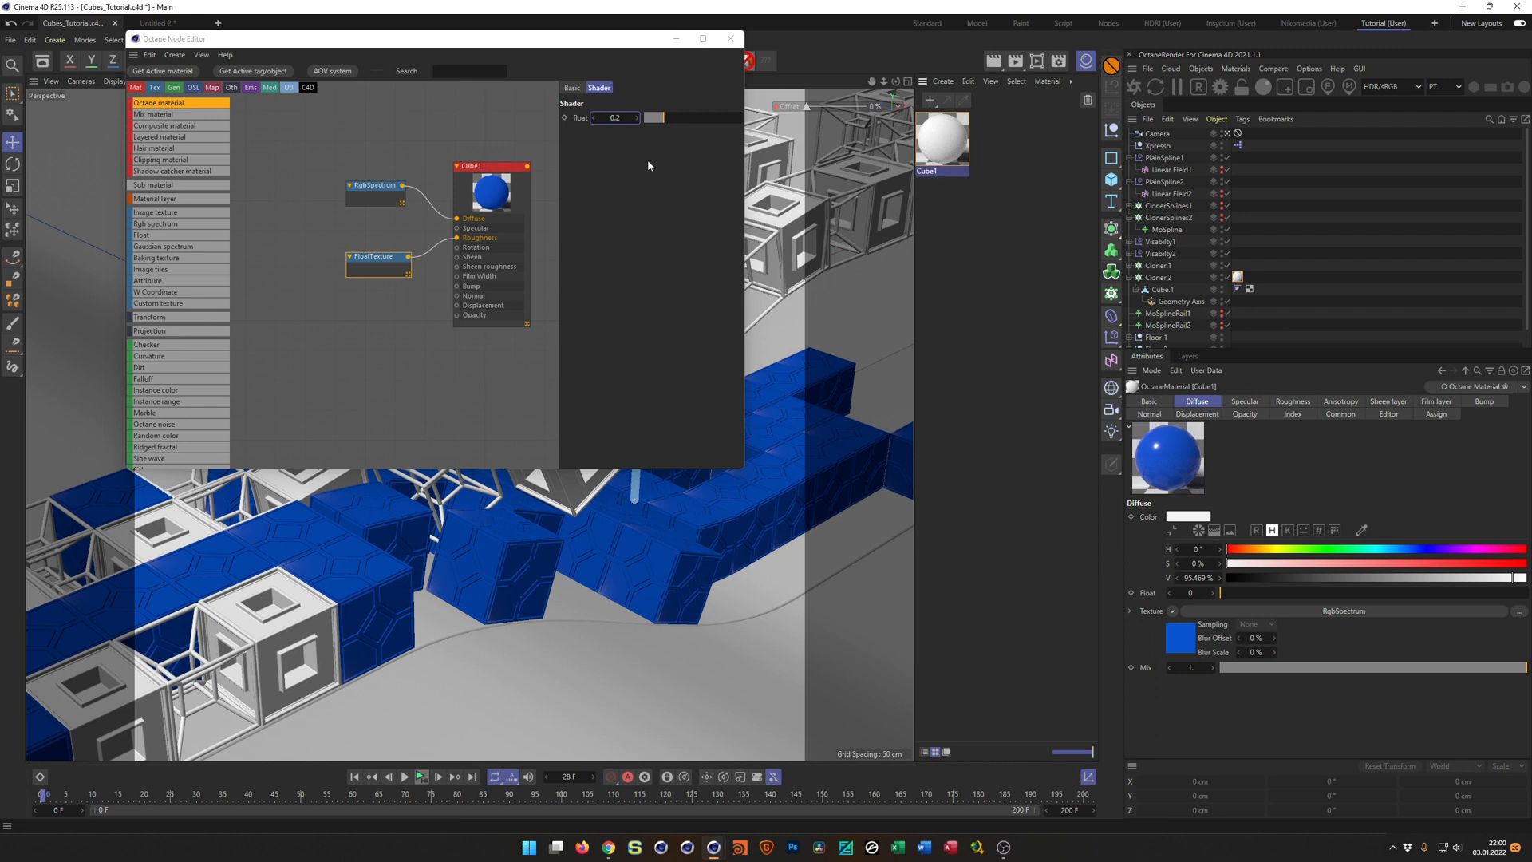
pyautogui.click(730, 38)
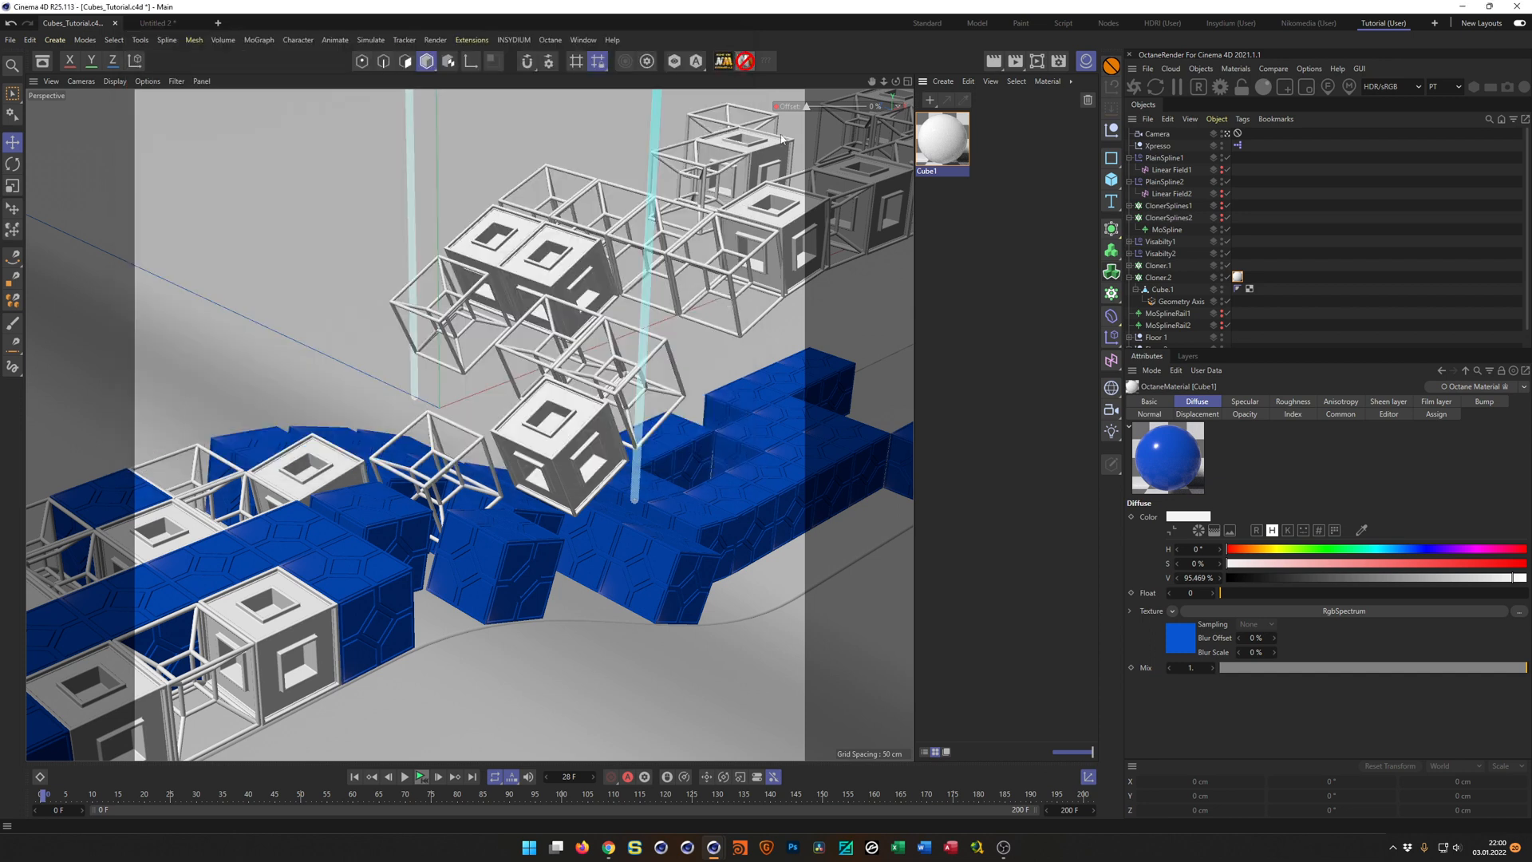
# Duplicate the Cube1 material and name the copy Cube2.
pyautogui.keyDown('ctrl'); pyautogui.moveTo(947, 157); pyautogui.dragTo(988, 160); pyautogui.keyUp('ctrl')
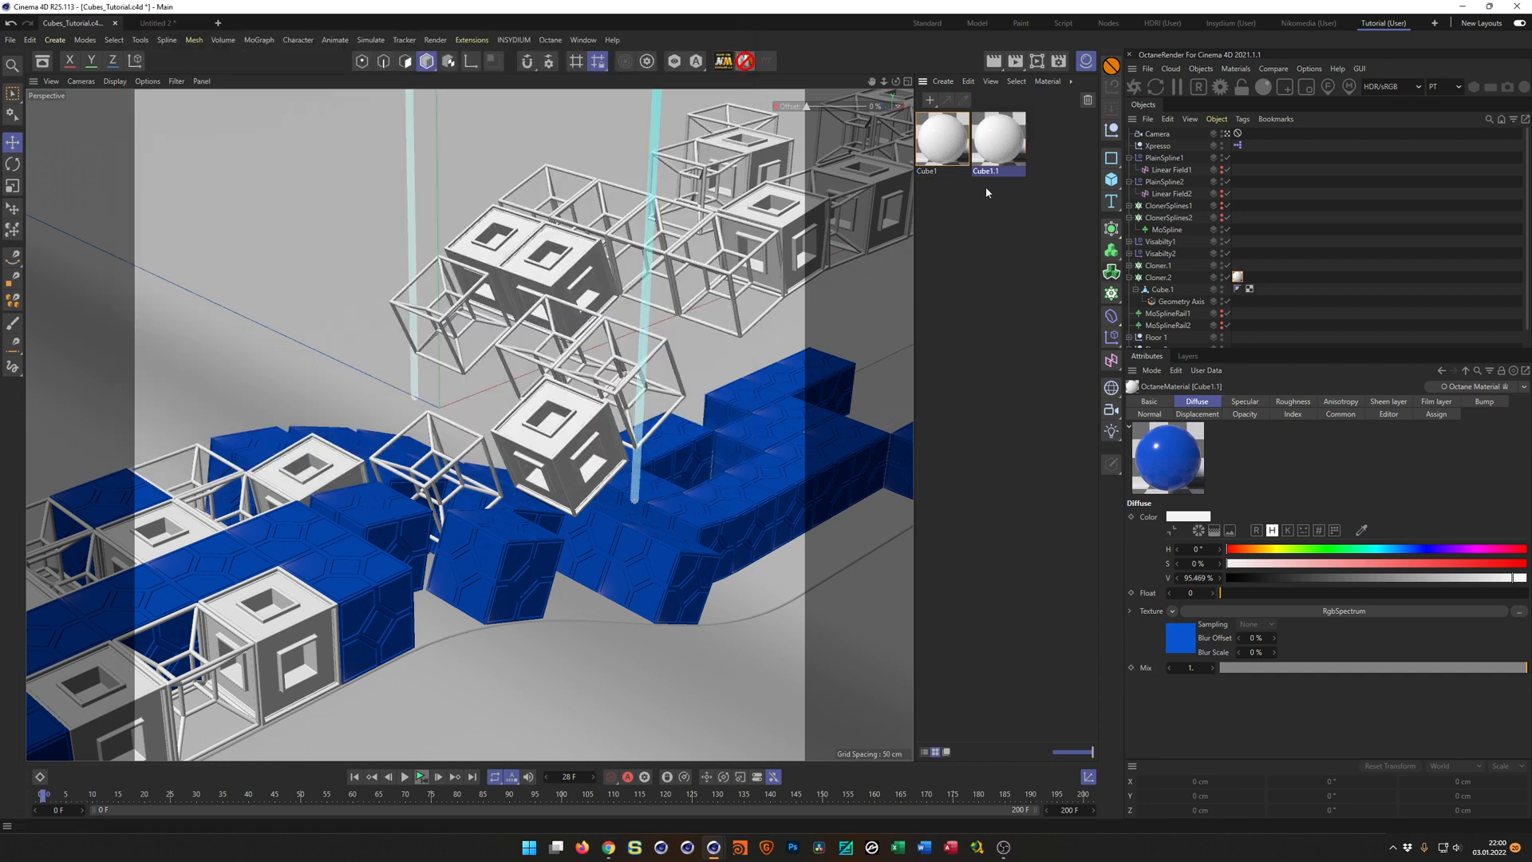
pyautogui.doubleClick(988, 171)
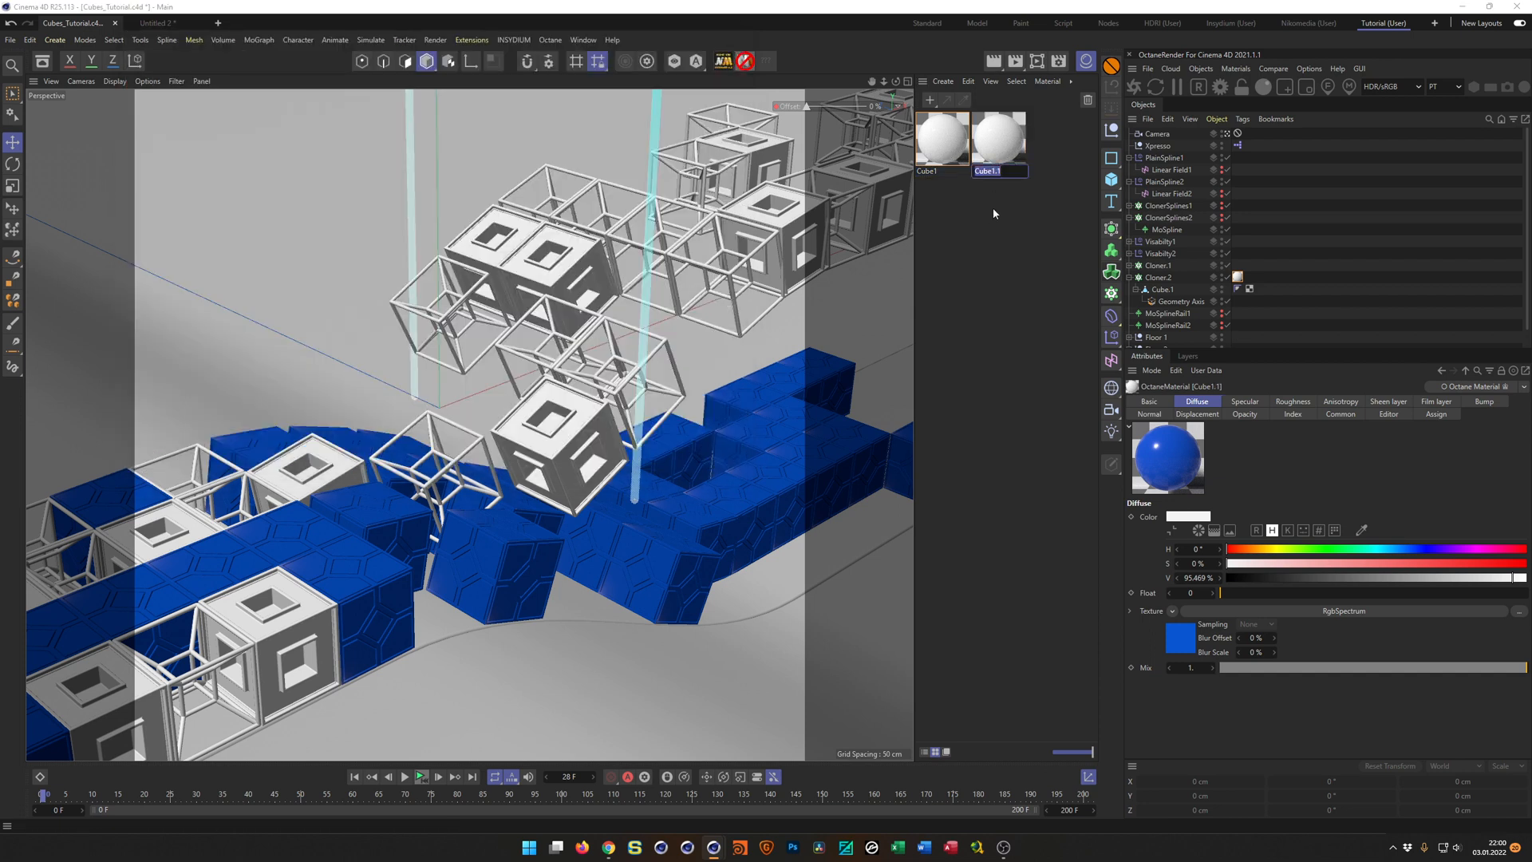
pyautogui.write('2')
pyautogui.press('Return')
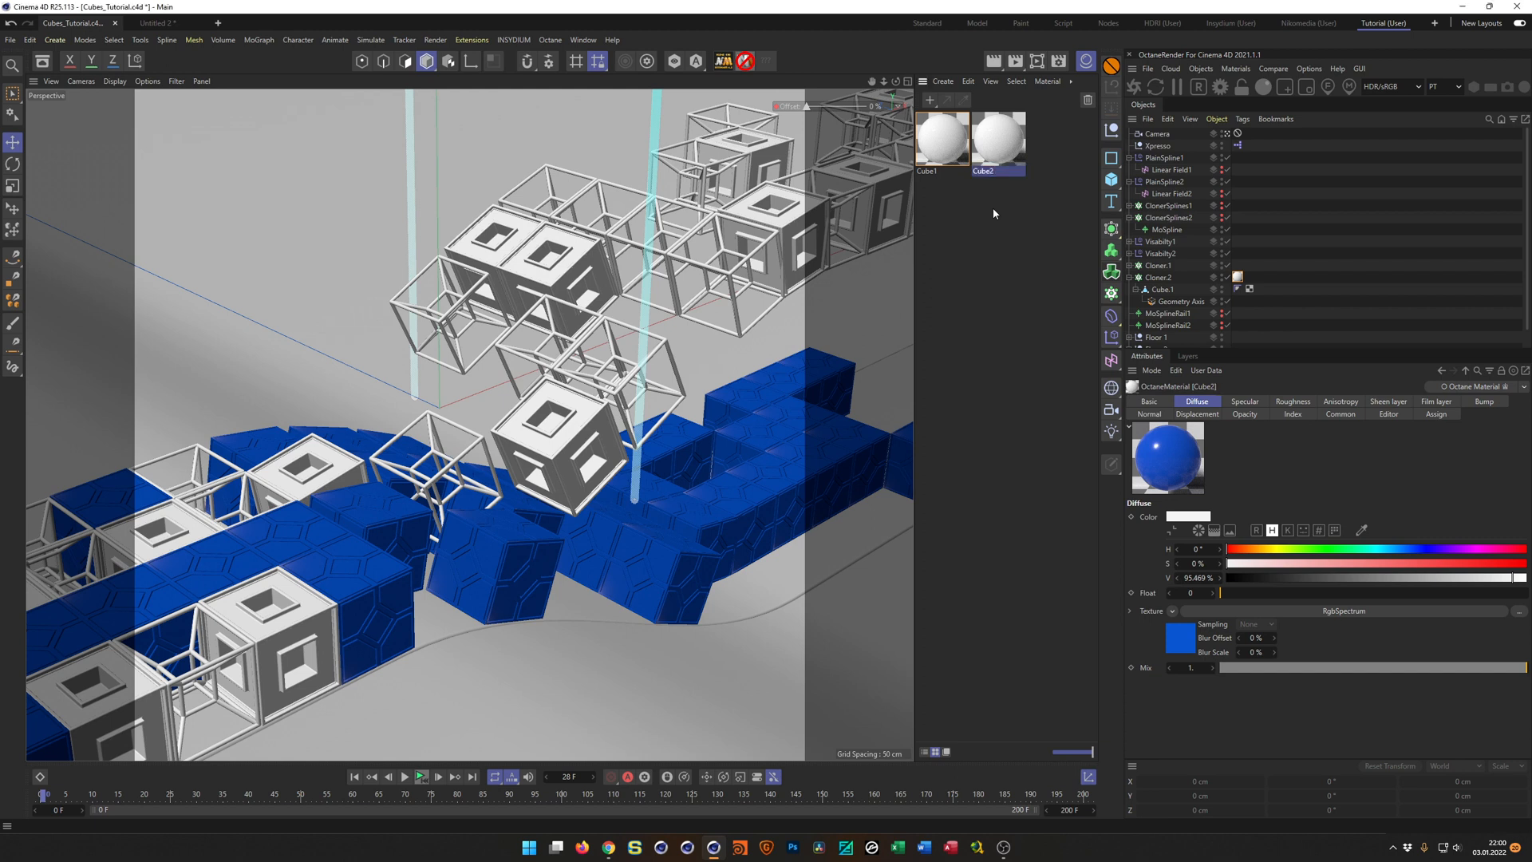
# In the node editor, set the Cube2 material's RgbSpectrum hue to 35° for an orange diffuse colour, and close the editor.
pyautogui.doubleClick(999, 152)
pyautogui.click(1031, 306)
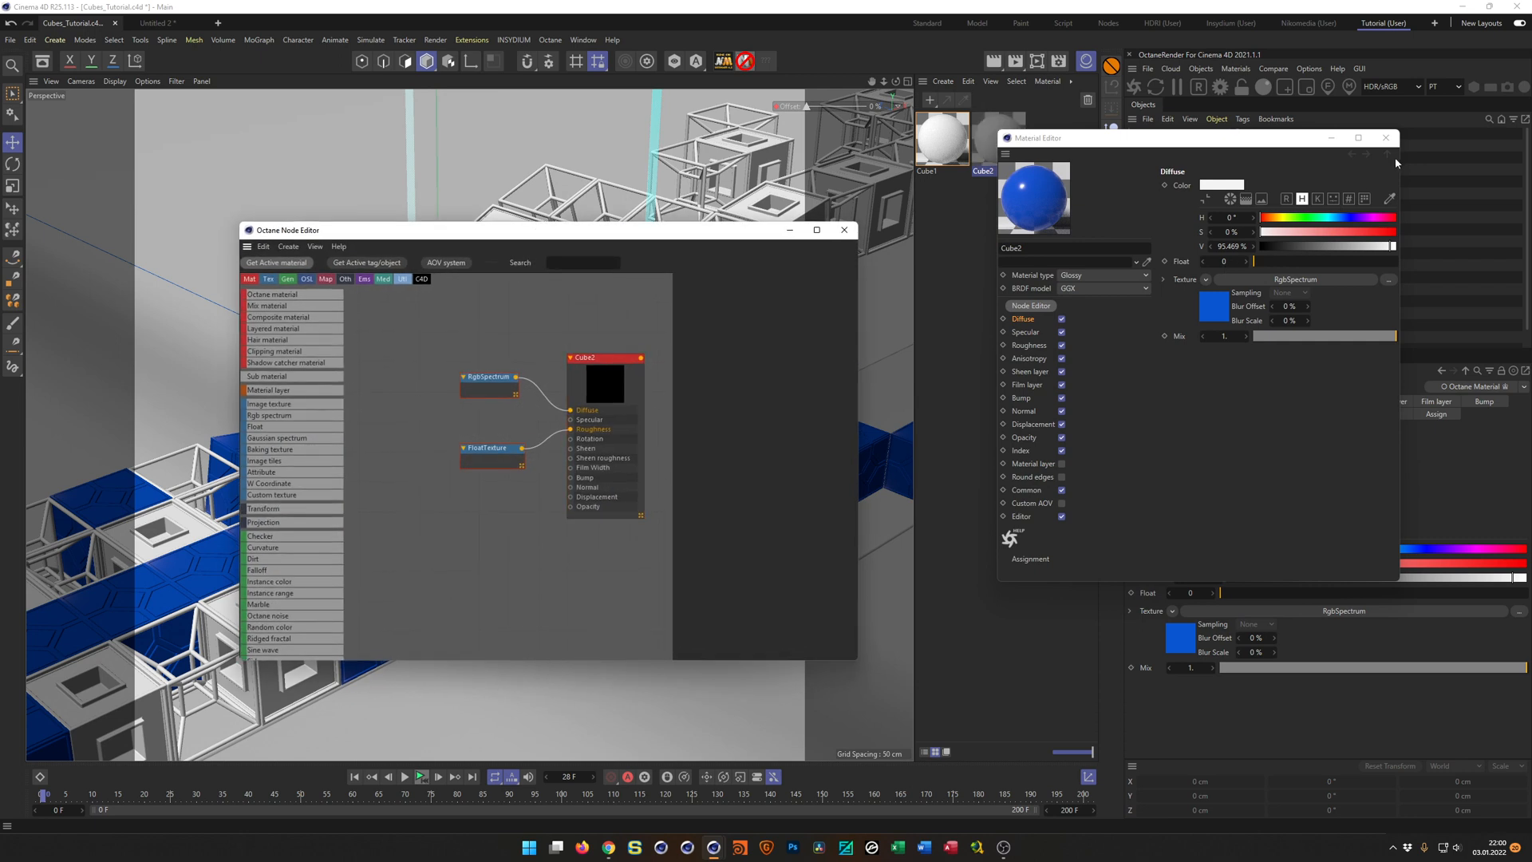
pyautogui.click(1386, 137)
pyautogui.click(490, 384)
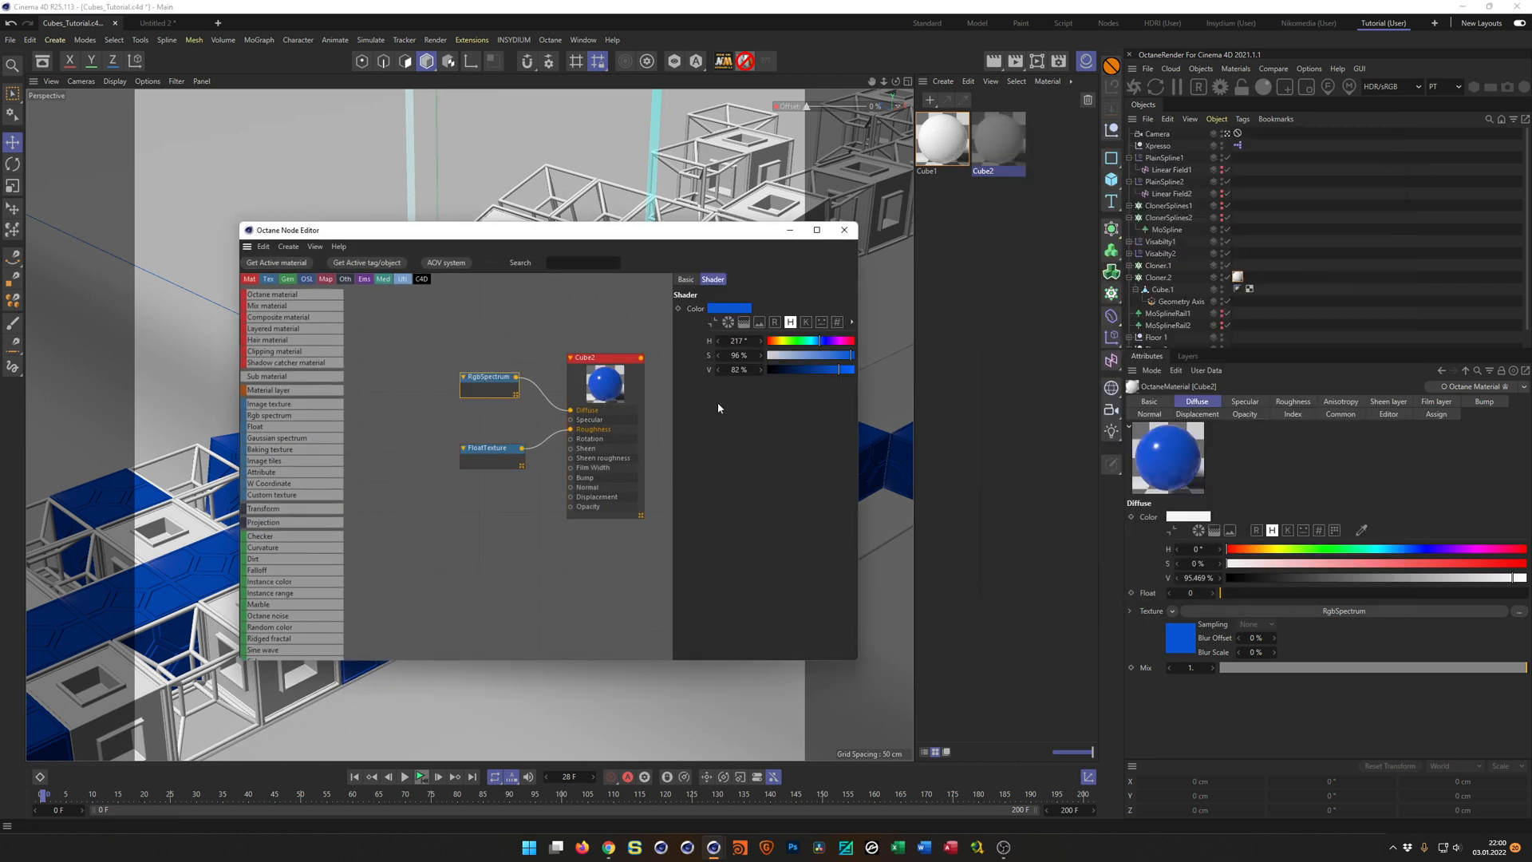
pyautogui.click(778, 348)
pyautogui.moveTo(777, 345); pyautogui.dragTo(776, 346)
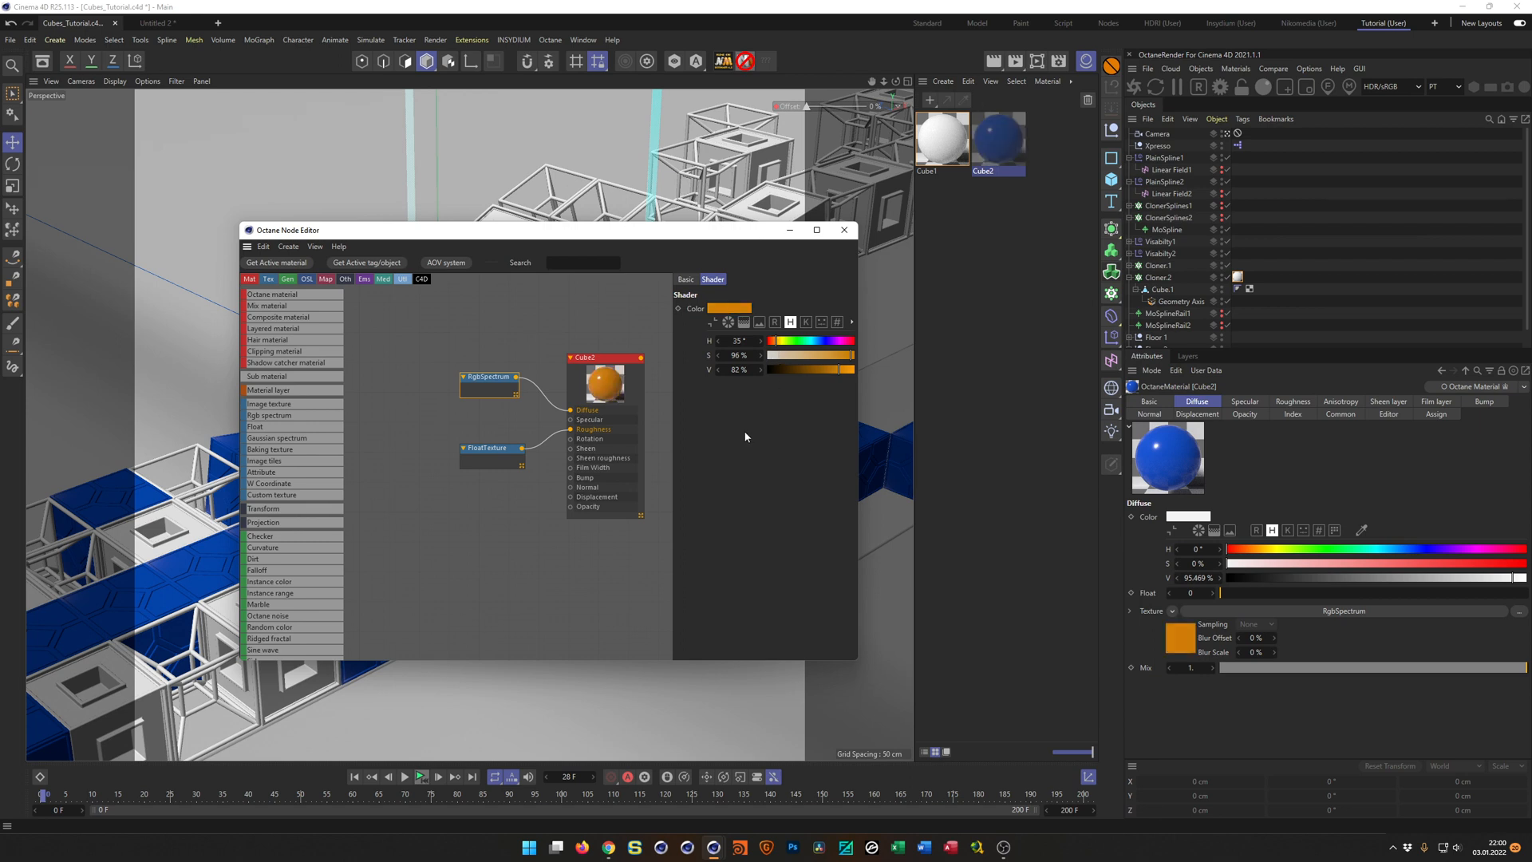
pyautogui.click(844, 231)
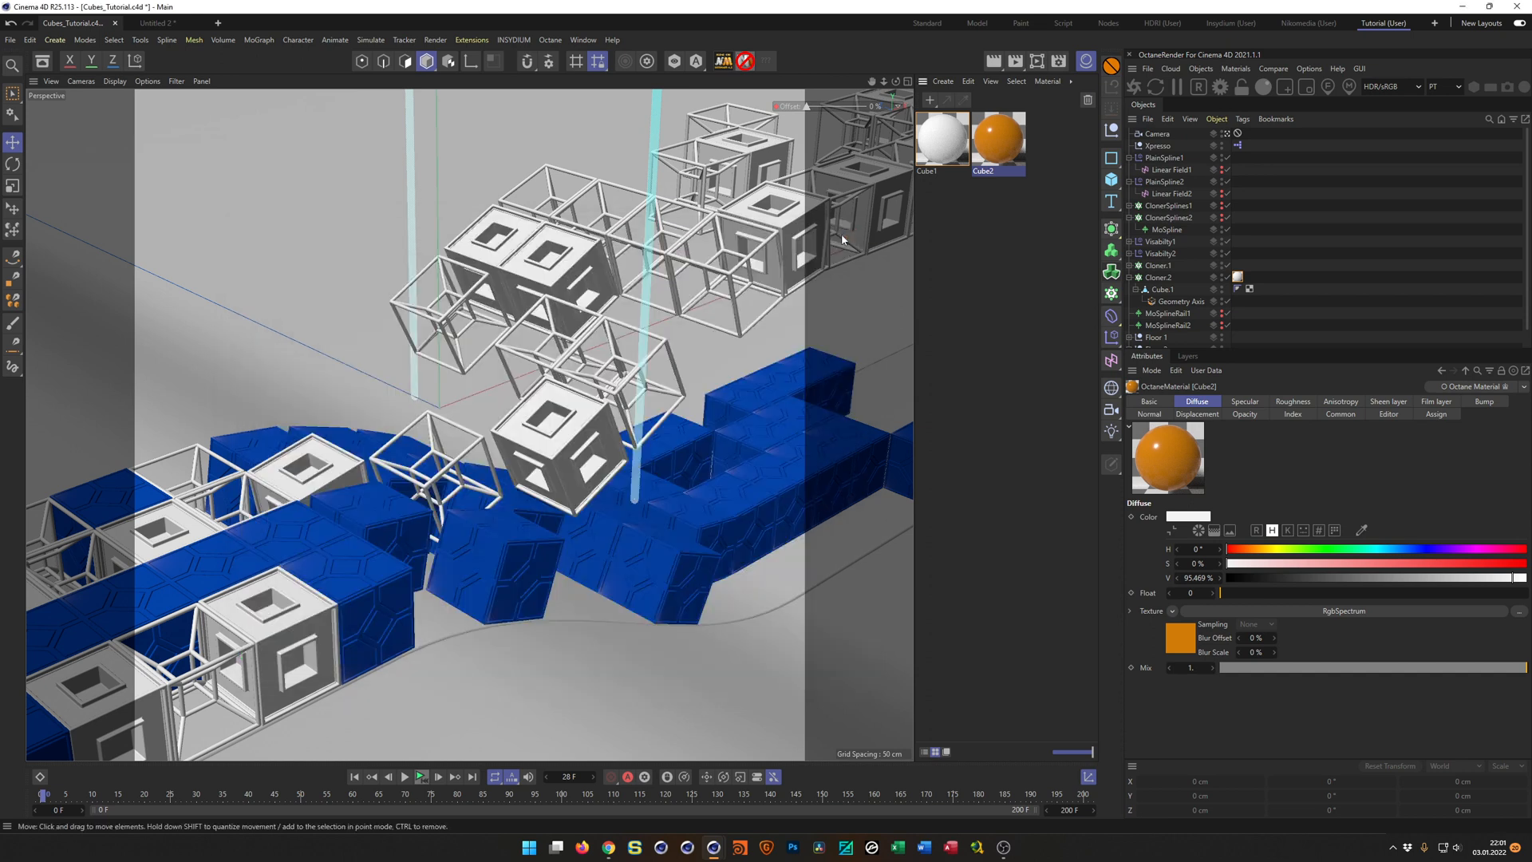
# Assign the orange Cube2 material to the Cube2 object inside Cloner.1.
pyautogui.click(1137, 277)
pyautogui.click(1130, 277)
pyautogui.click(1129, 266)
pyautogui.click(1136, 278)
pyautogui.click(1136, 289)
pyautogui.moveTo(1012, 140); pyautogui.dragTo(1165, 291)
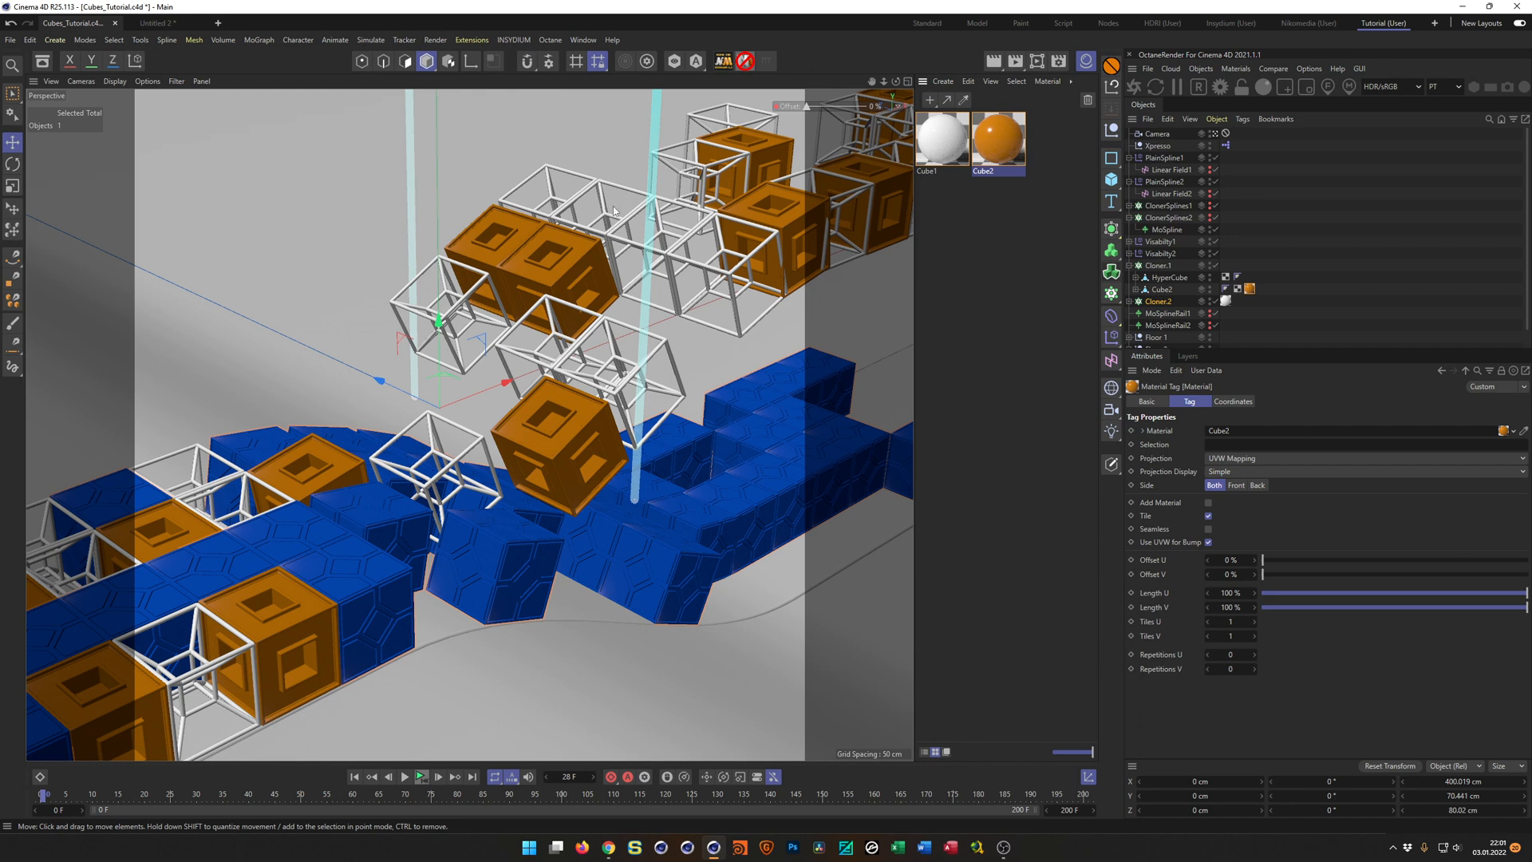
# Duplicate the Cube2 material, name the copy HyperCube, and save the scene.
pyautogui.click(1018, 156)
pyautogui.keyDown('ctrl'); pyautogui.moveTo(1007, 142); pyautogui.dragTo(1044, 164); pyautogui.keyUp('ctrl')
pyautogui.doubleClick(1045, 170)
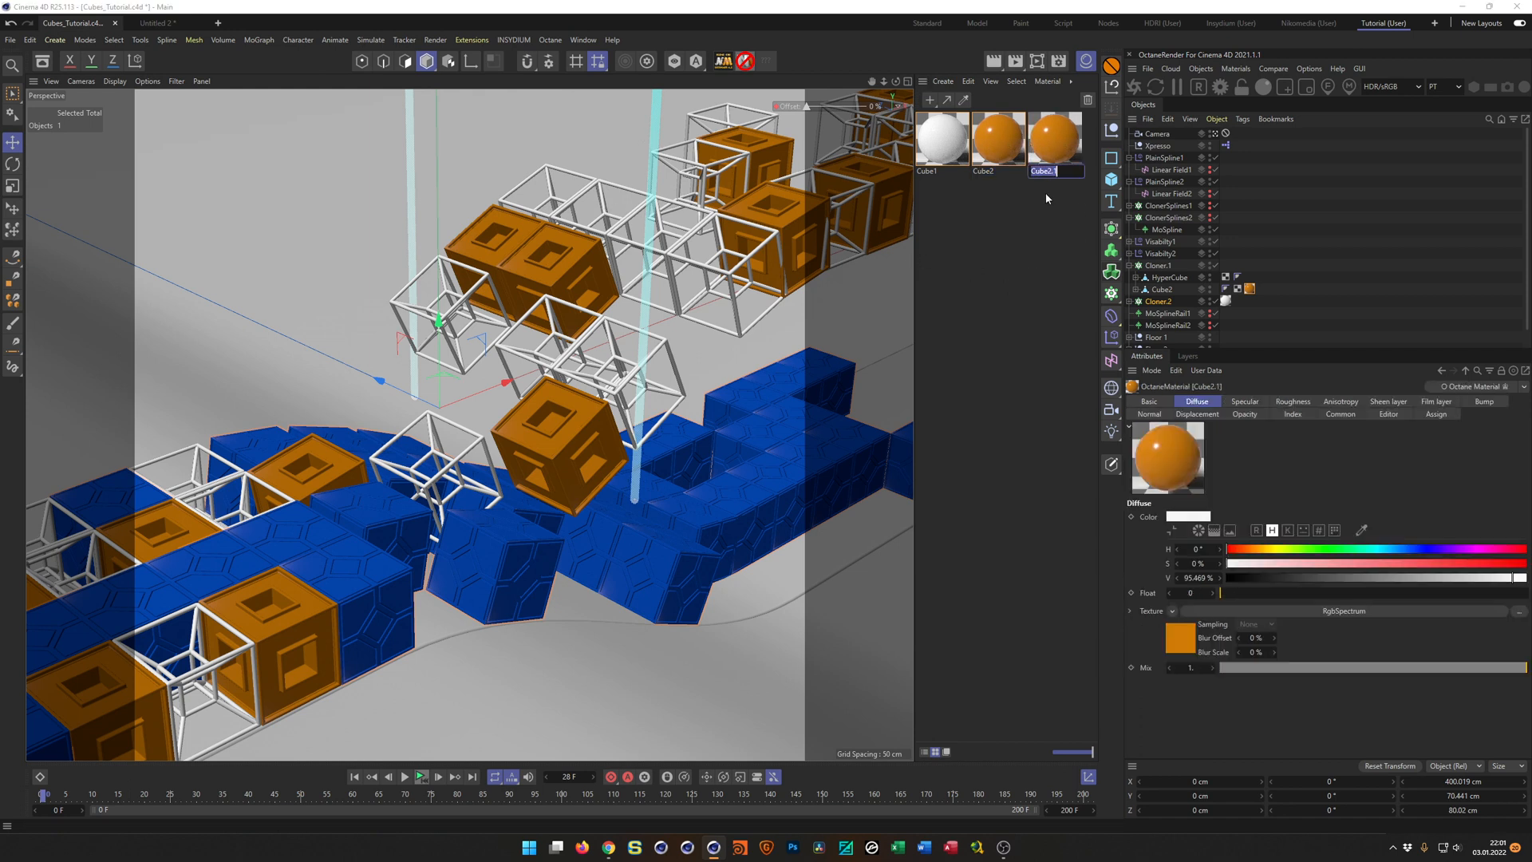
pyautogui.write('HyperCube')
pyautogui.press('Return')
pyautogui.hotkey('ctrl', 's')
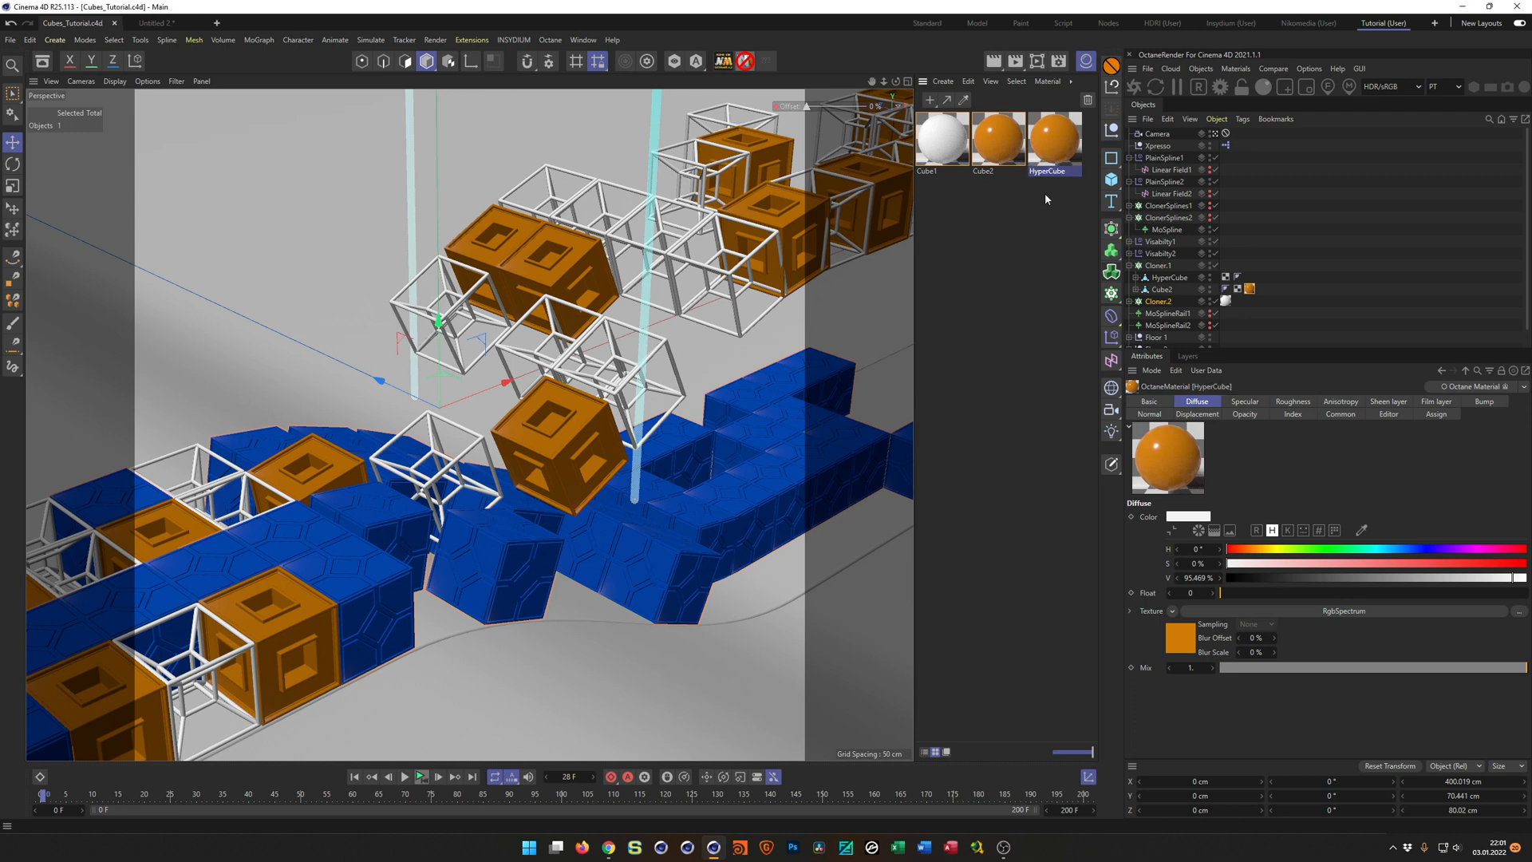
# In the node editor, change the HyperCube material's RgbSpectrum diffuse colour to a very dark red and close the editor.
pyautogui.doubleClick(1052, 149)
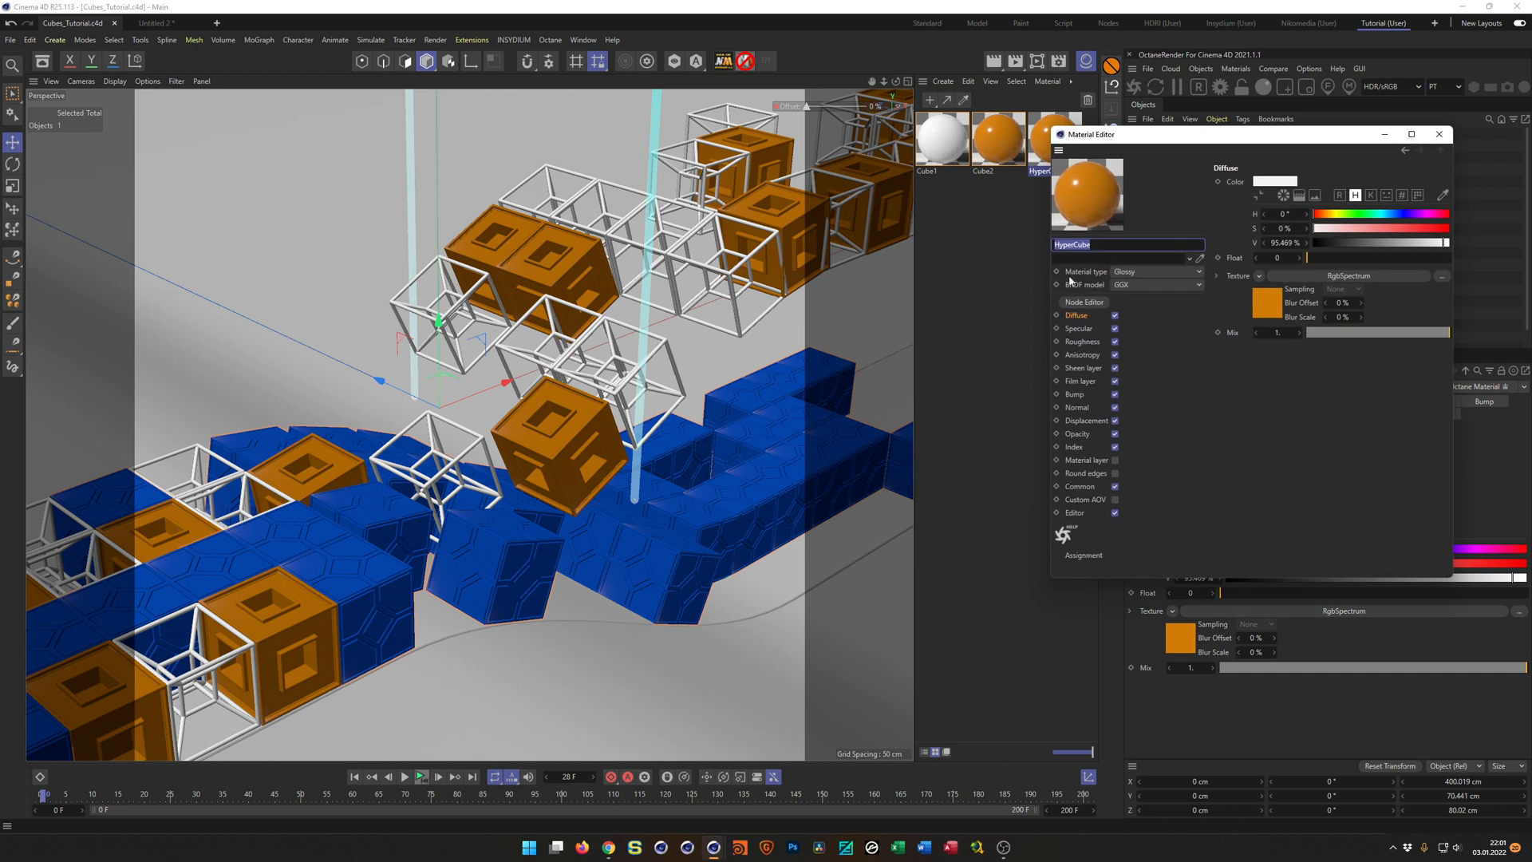
pyautogui.click(1086, 302)
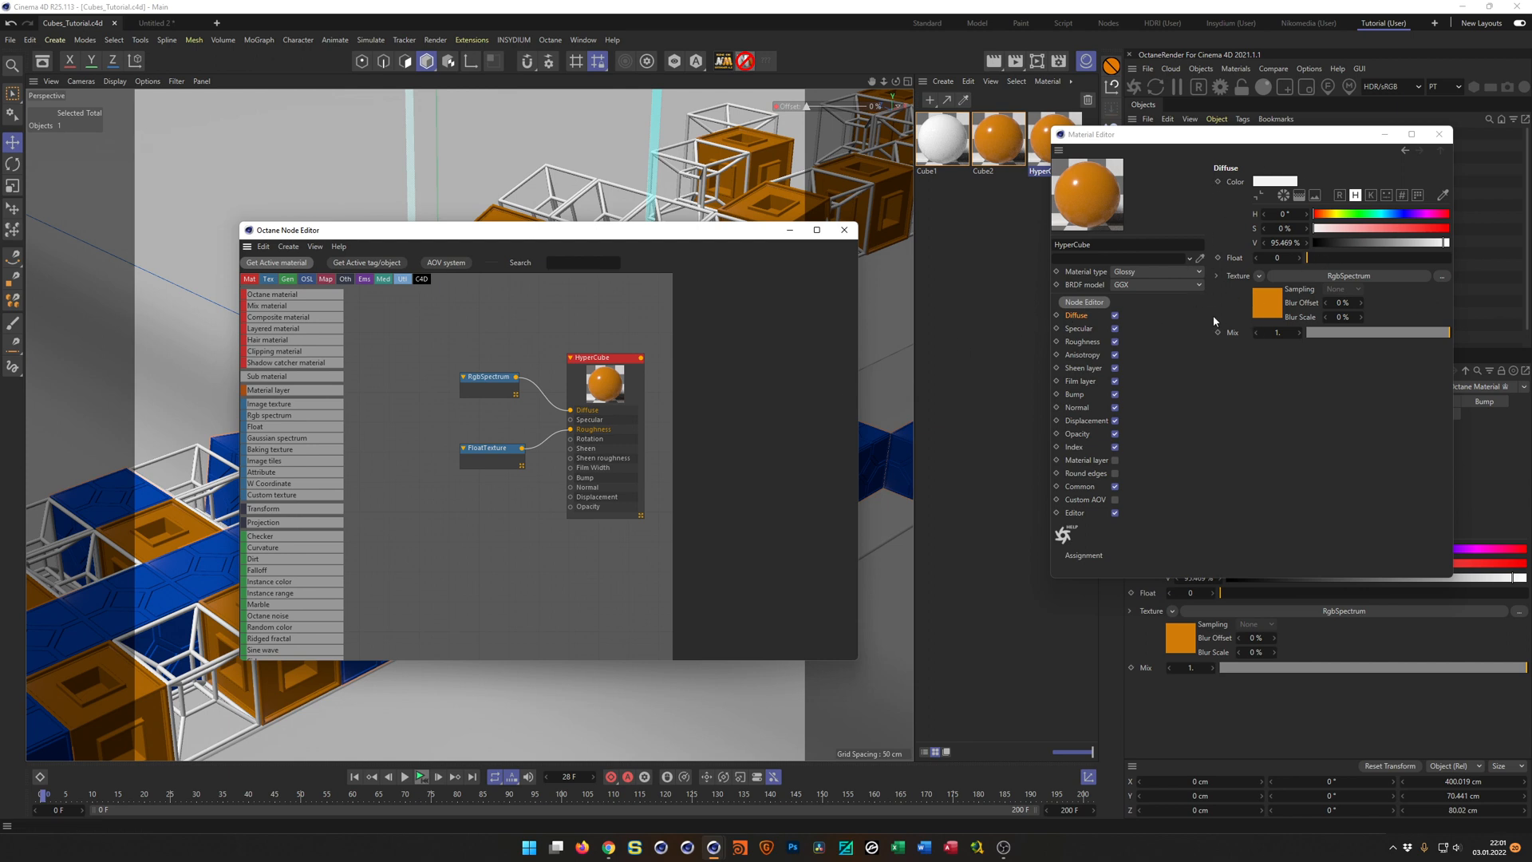
pyautogui.click(1439, 134)
pyautogui.click(480, 375)
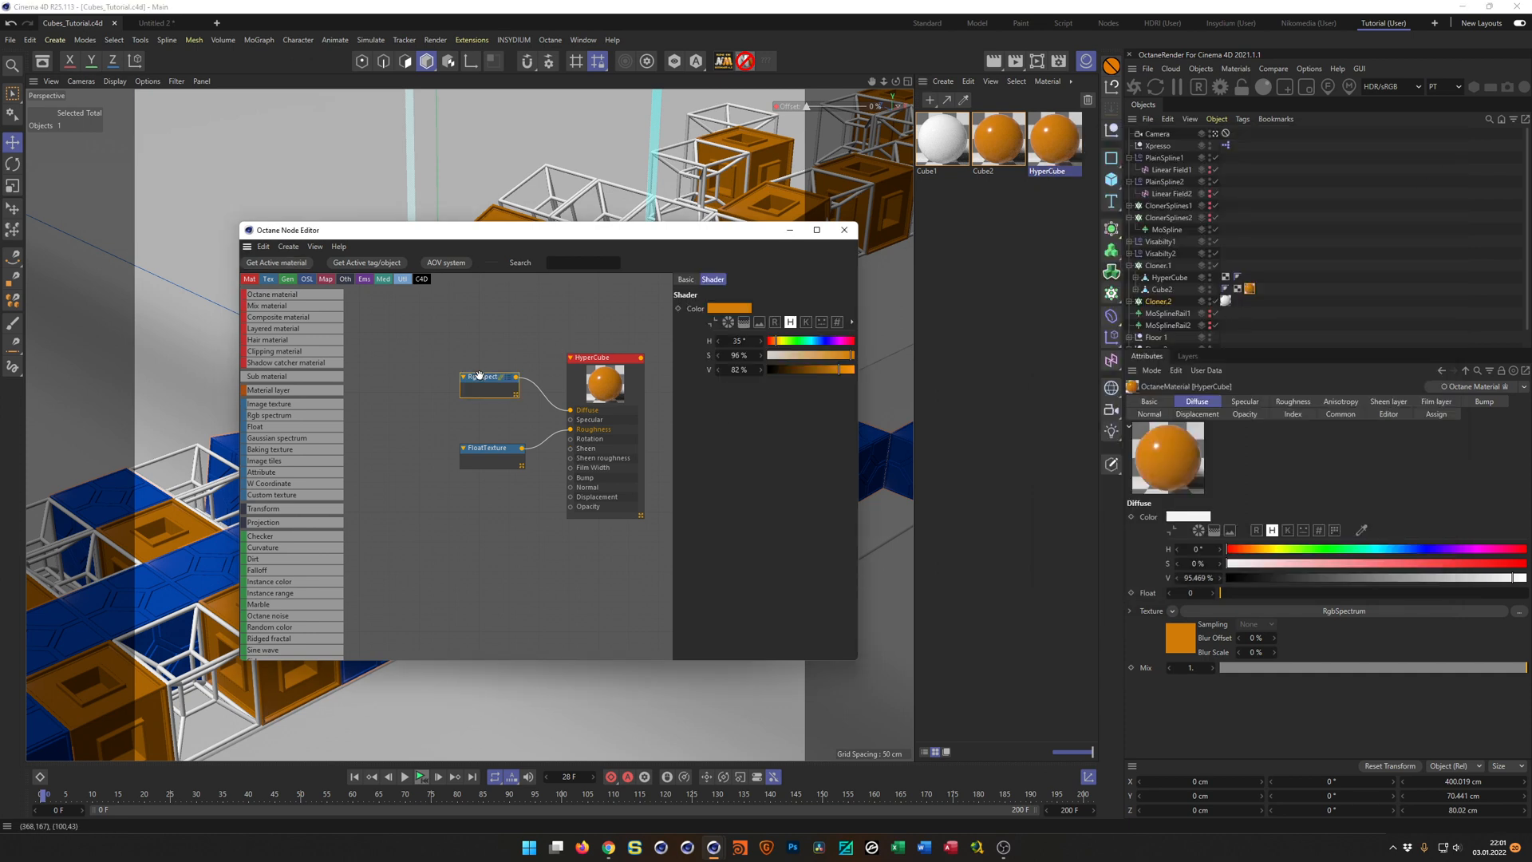
pyautogui.moveTo(602, 242); pyautogui.dragTo(568, 309)
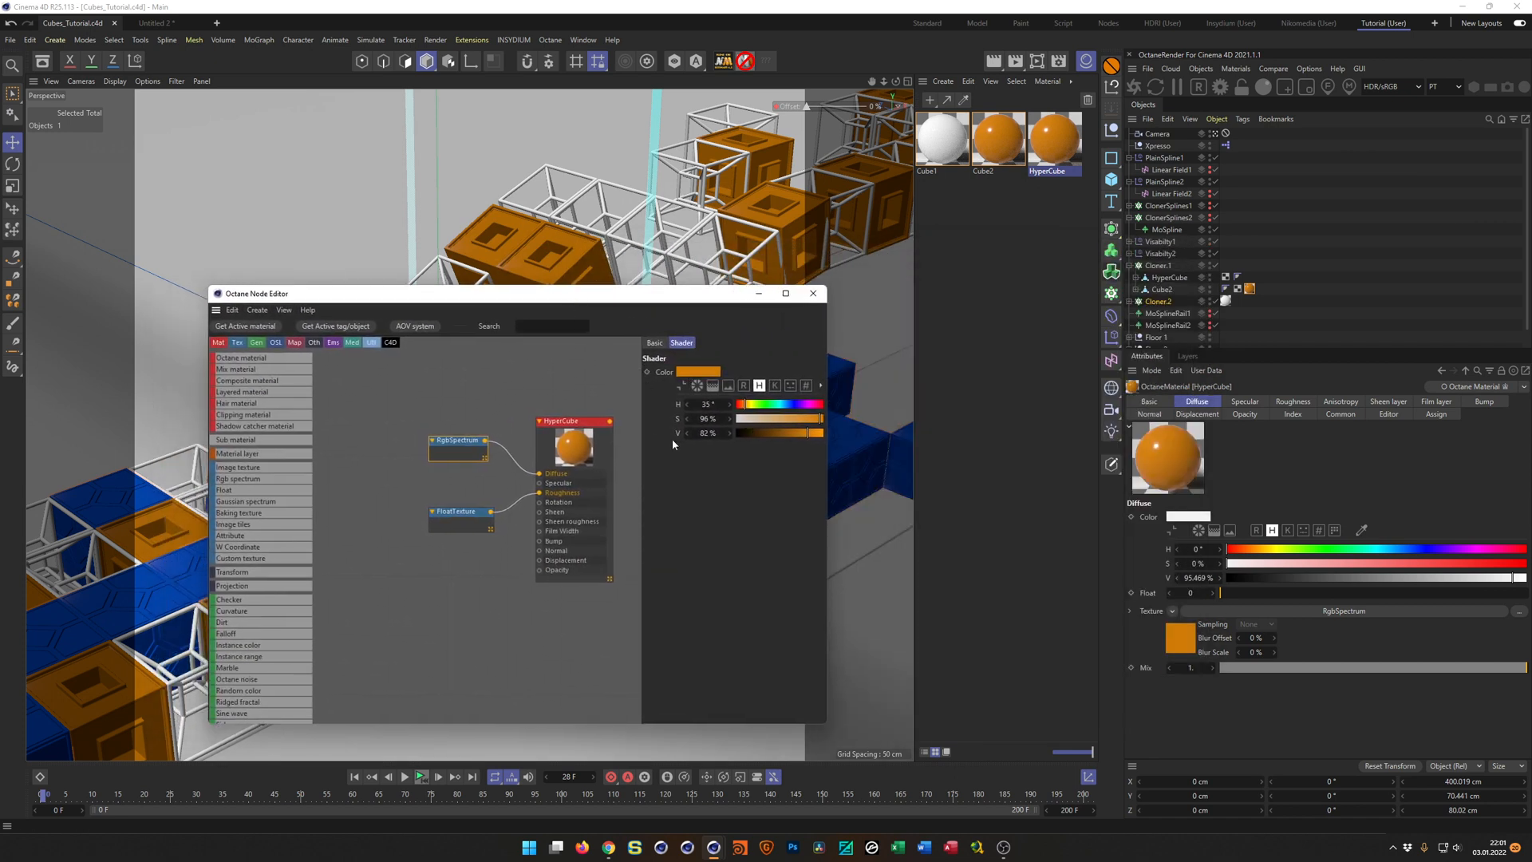
pyautogui.moveTo(746, 404); pyautogui.dragTo(751, 435)
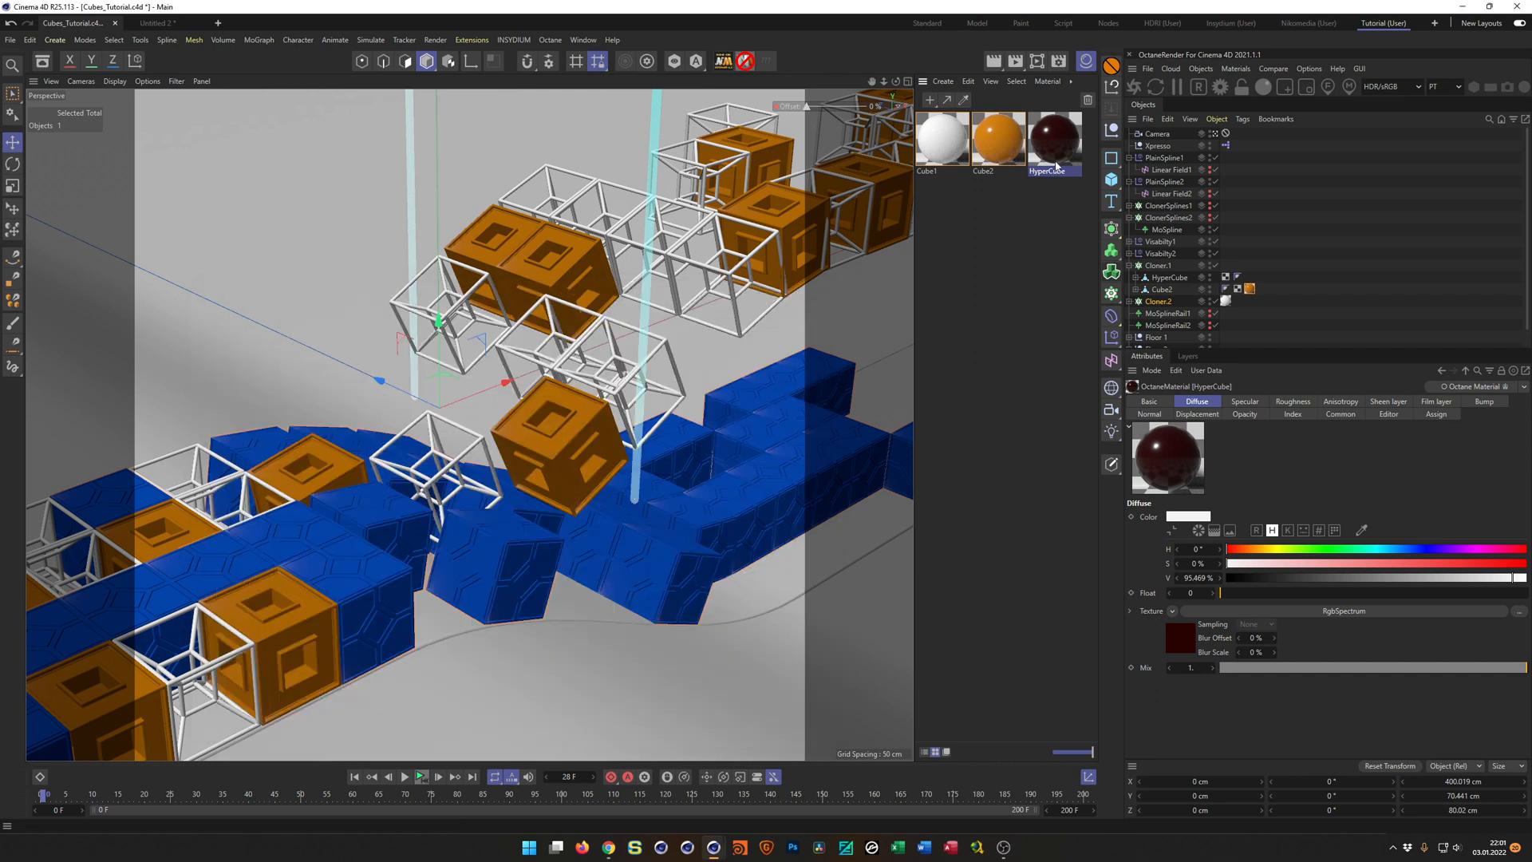
# Assign the dark red HyperCube material to the HyperCube object inside Cloner.1 and save the scene.
pyautogui.moveTo(1059, 150); pyautogui.dragTo(1175, 281)
pyautogui.hotkey('ctrl', 's')
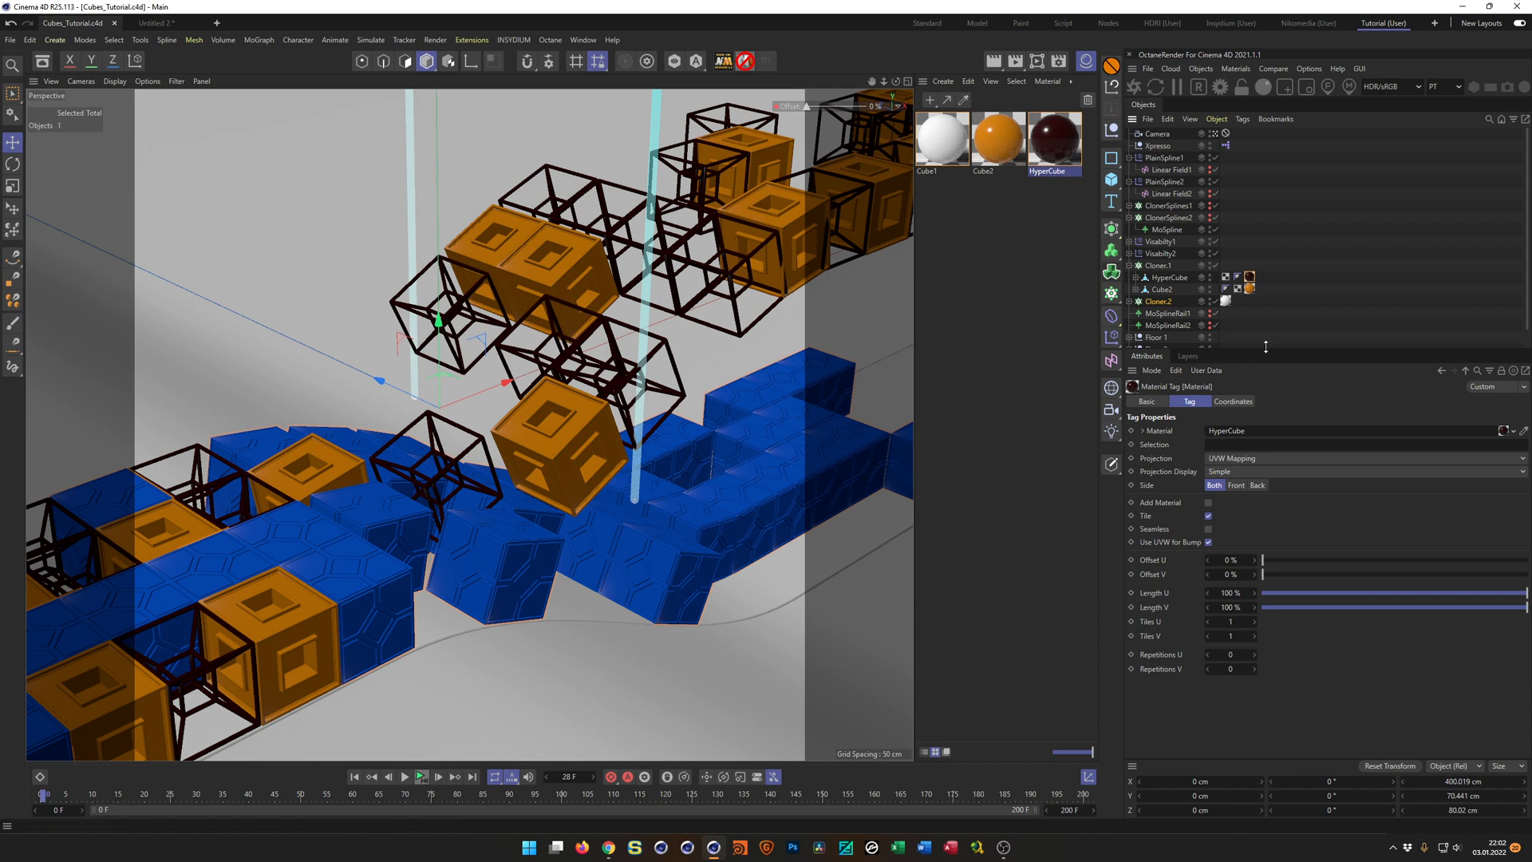
# Hide the MoSpline and FloorMoSpline inside Floor 1's Sweep in the viewport, and collapse the Floor 1 group.
pyautogui.moveTo(1266, 346); pyautogui.dragTo(1266, 416)
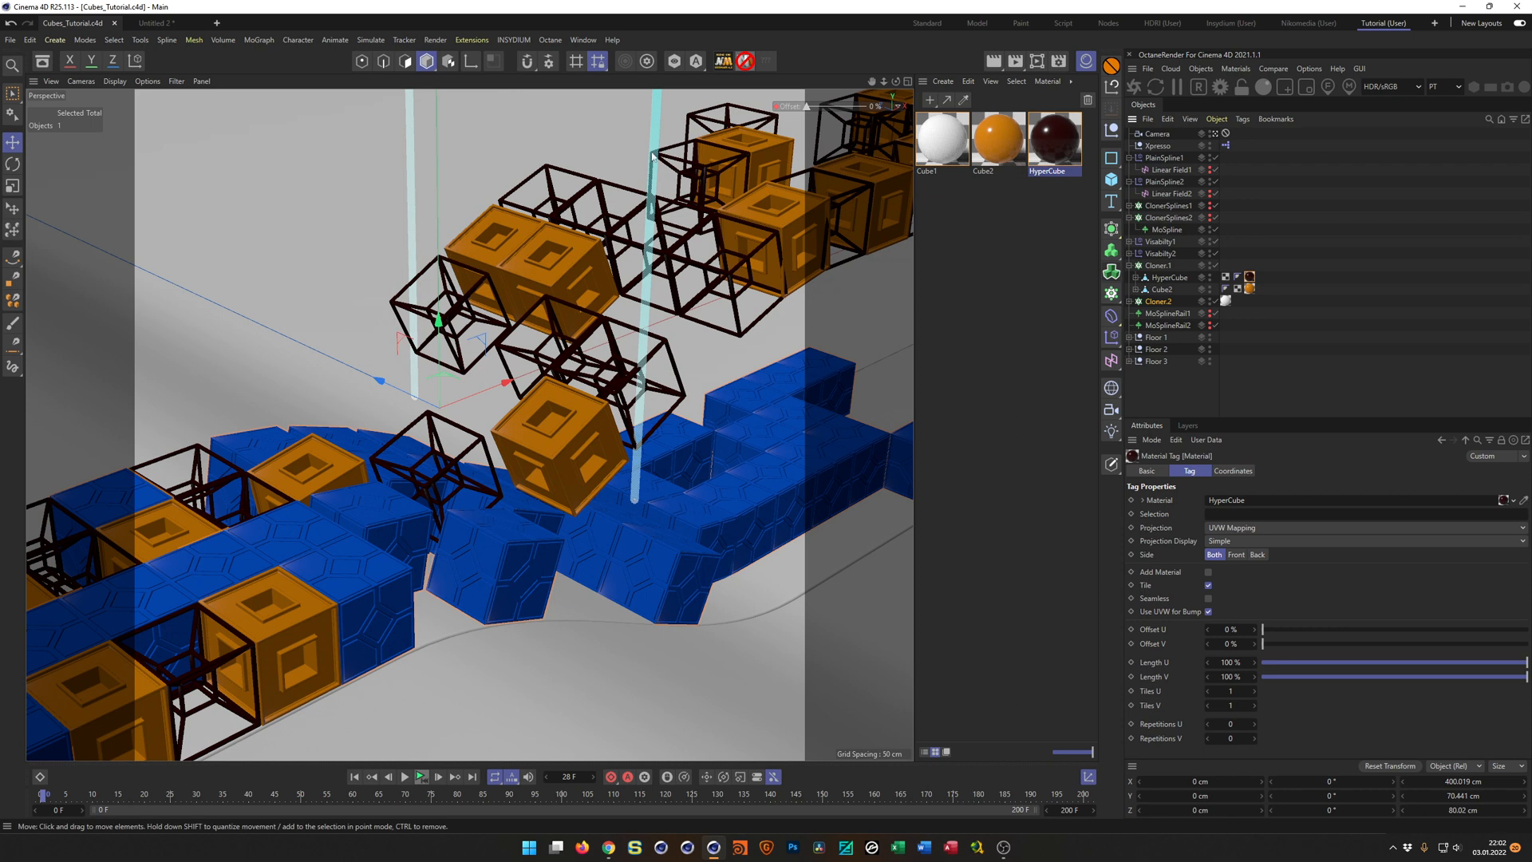
pyautogui.click(1130, 337)
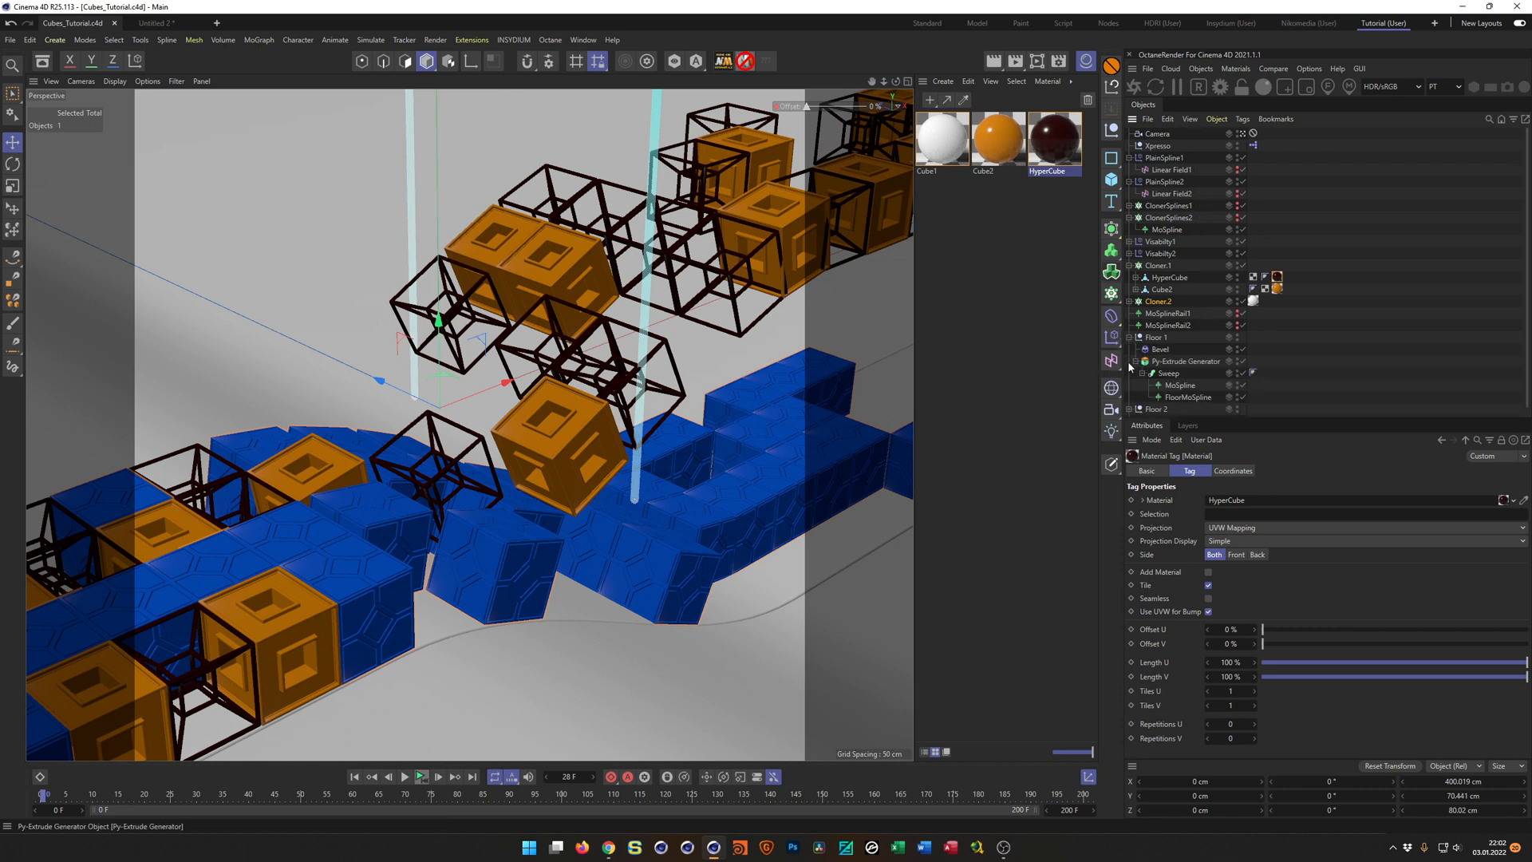
pyautogui.keyDown('alt'); pyautogui.click(1238, 387); pyautogui.keyUp('alt')
pyautogui.keyDown('alt'); pyautogui.moveTo(1238, 387); pyautogui.dragTo(1238, 393); pyautogui.keyUp('alt')
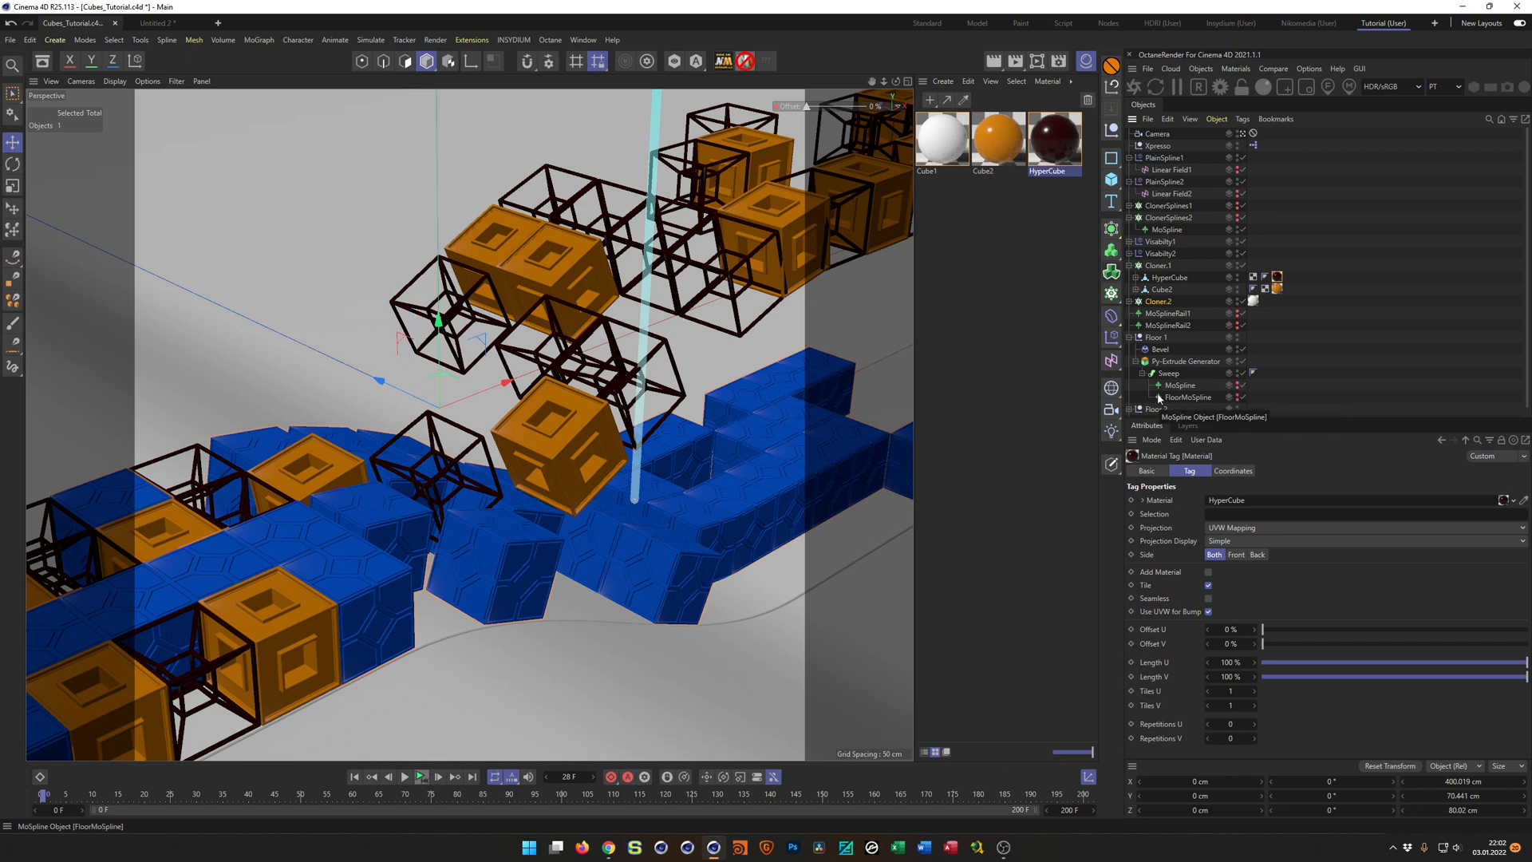
pyautogui.click(1129, 337)
# Hide the splines inside Floor 2 in the viewport, and collapse the Floor 2 and Floor 3 hierarchies.
pyautogui.click(1130, 349)
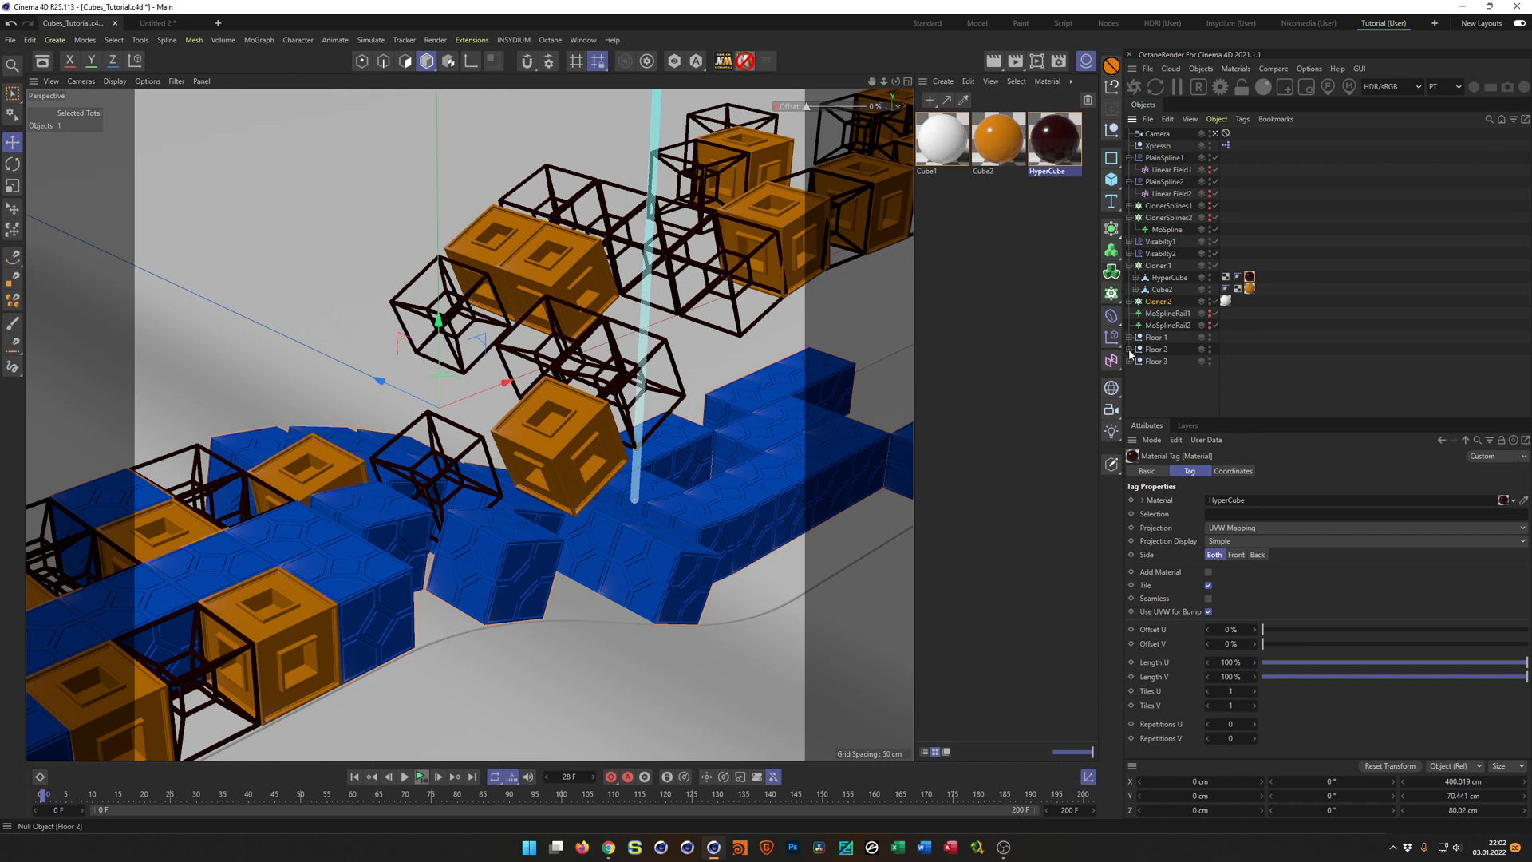
pyautogui.click(1238, 398)
pyautogui.click(1136, 374)
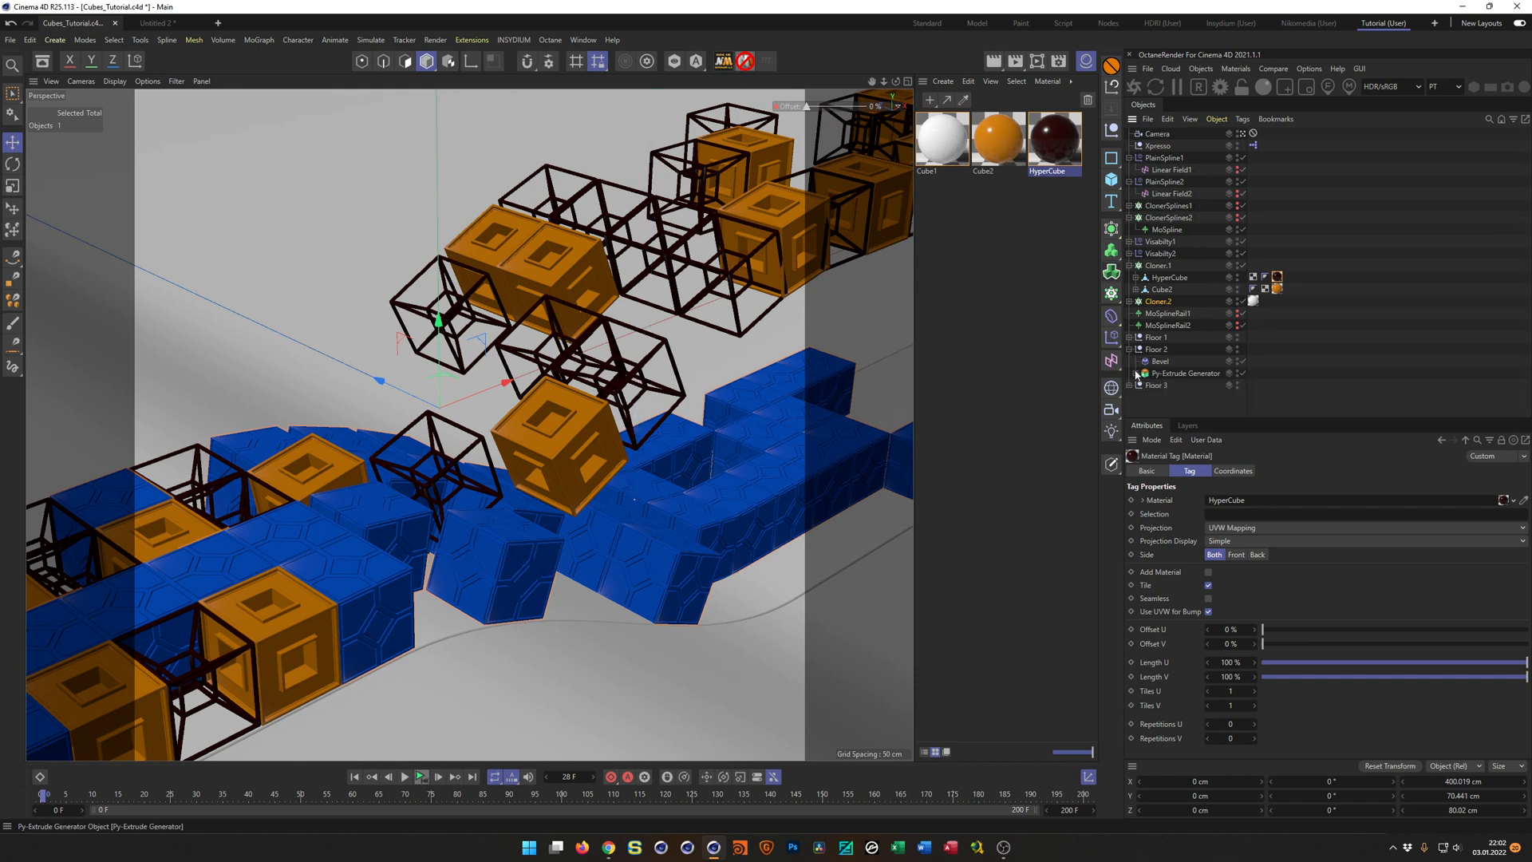
pyautogui.click(1129, 385)
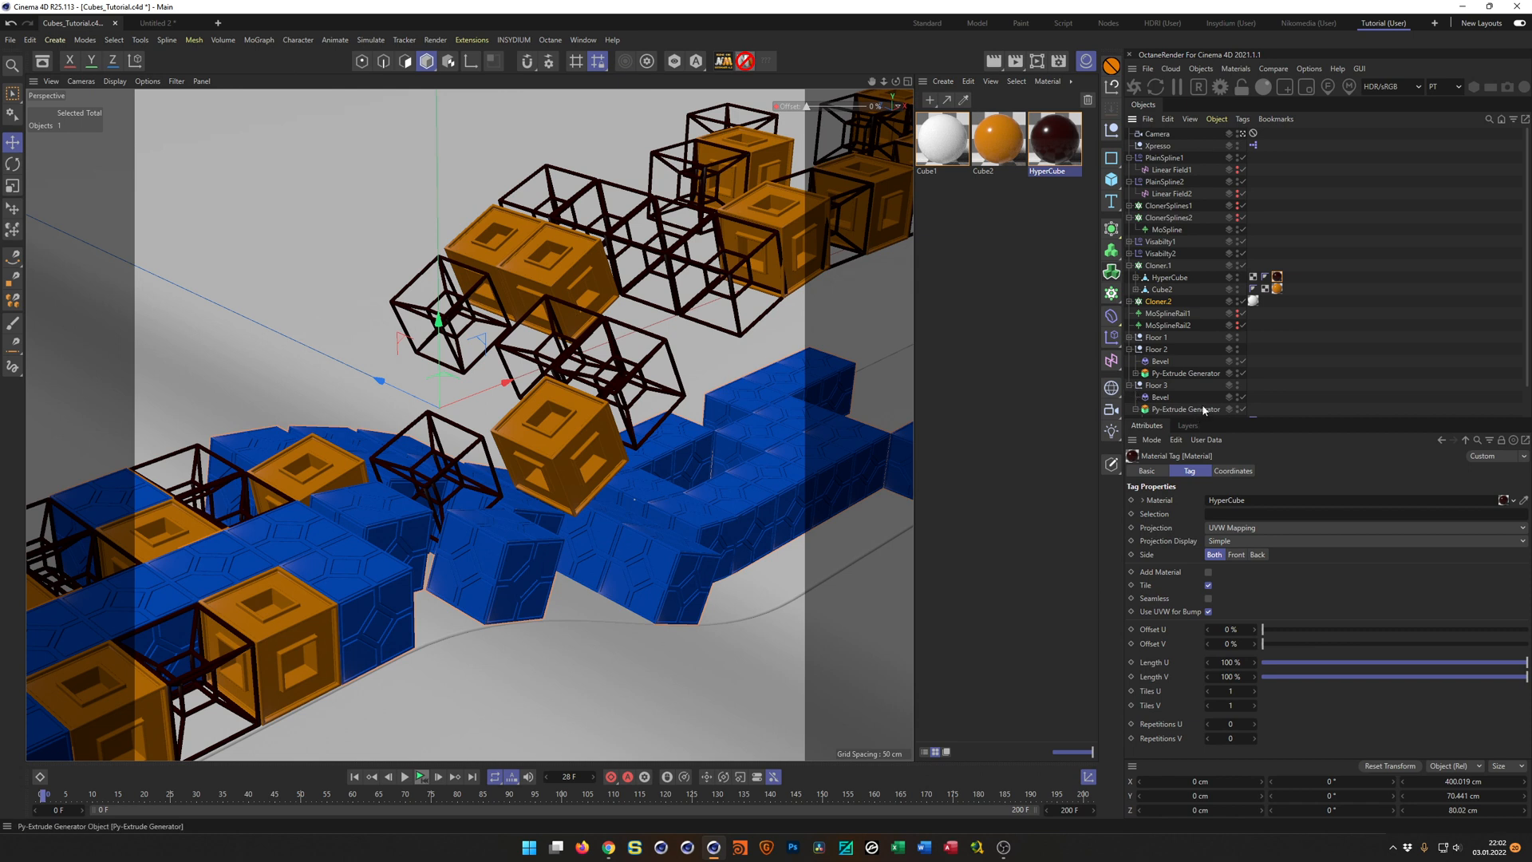
pyautogui.moveTo(1297, 418); pyautogui.dragTo(1296, 474)
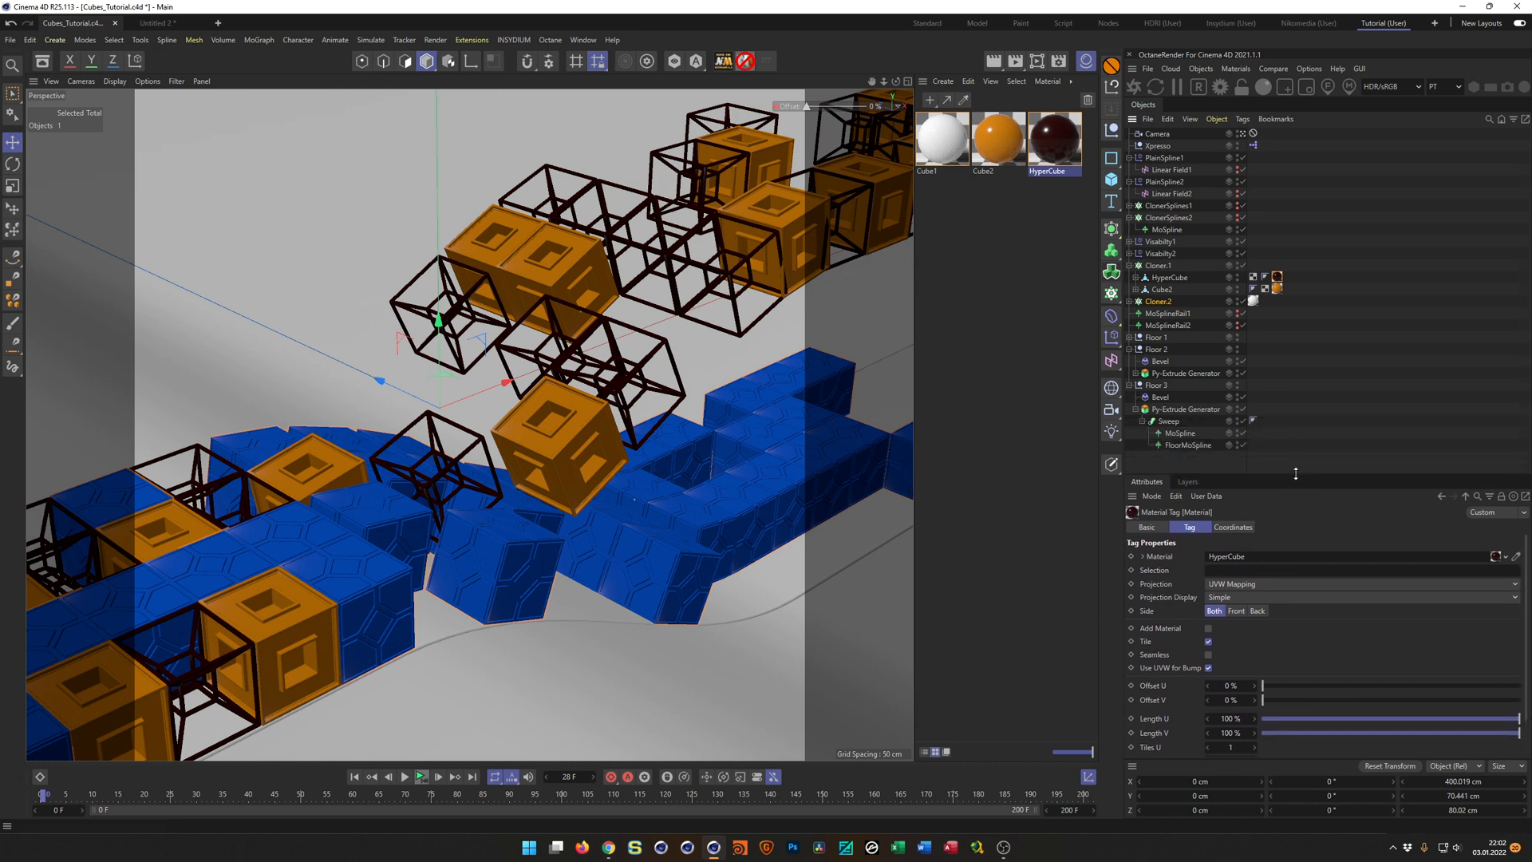
pyautogui.click(1130, 386)
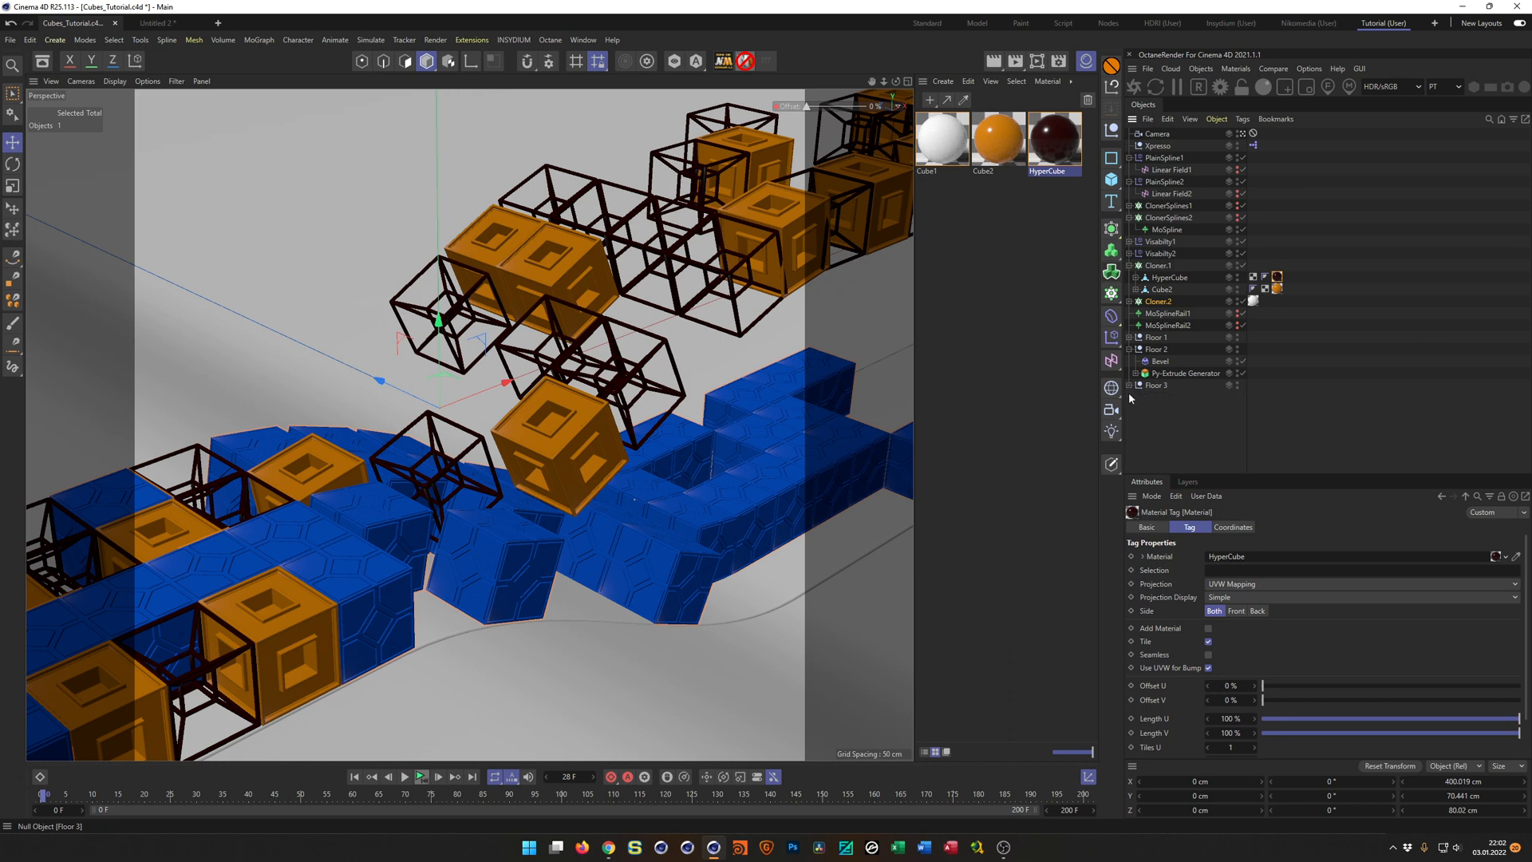
pyautogui.click(1129, 350)
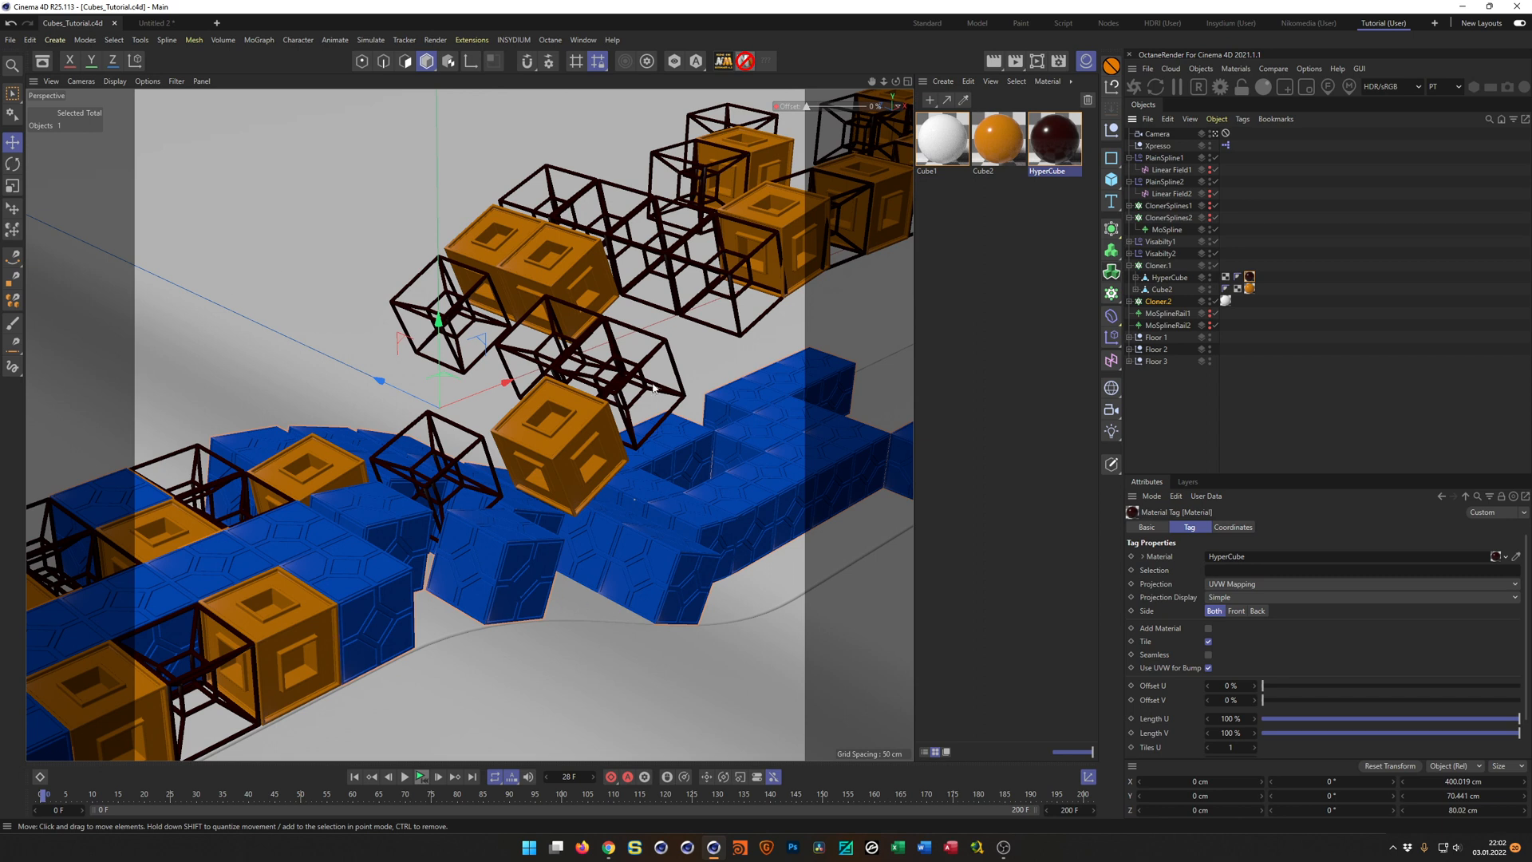
pyautogui.click(613, 850)
pyautogui.click(613, 850)
# Duplicate the Cube1 material and name the copy FloorRibbon.
pyautogui.click(957, 155)
pyautogui.keyDown('ctrl'); pyautogui.moveTo(957, 154); pyautogui.dragTo(958, 217); pyautogui.keyUp('ctrl')
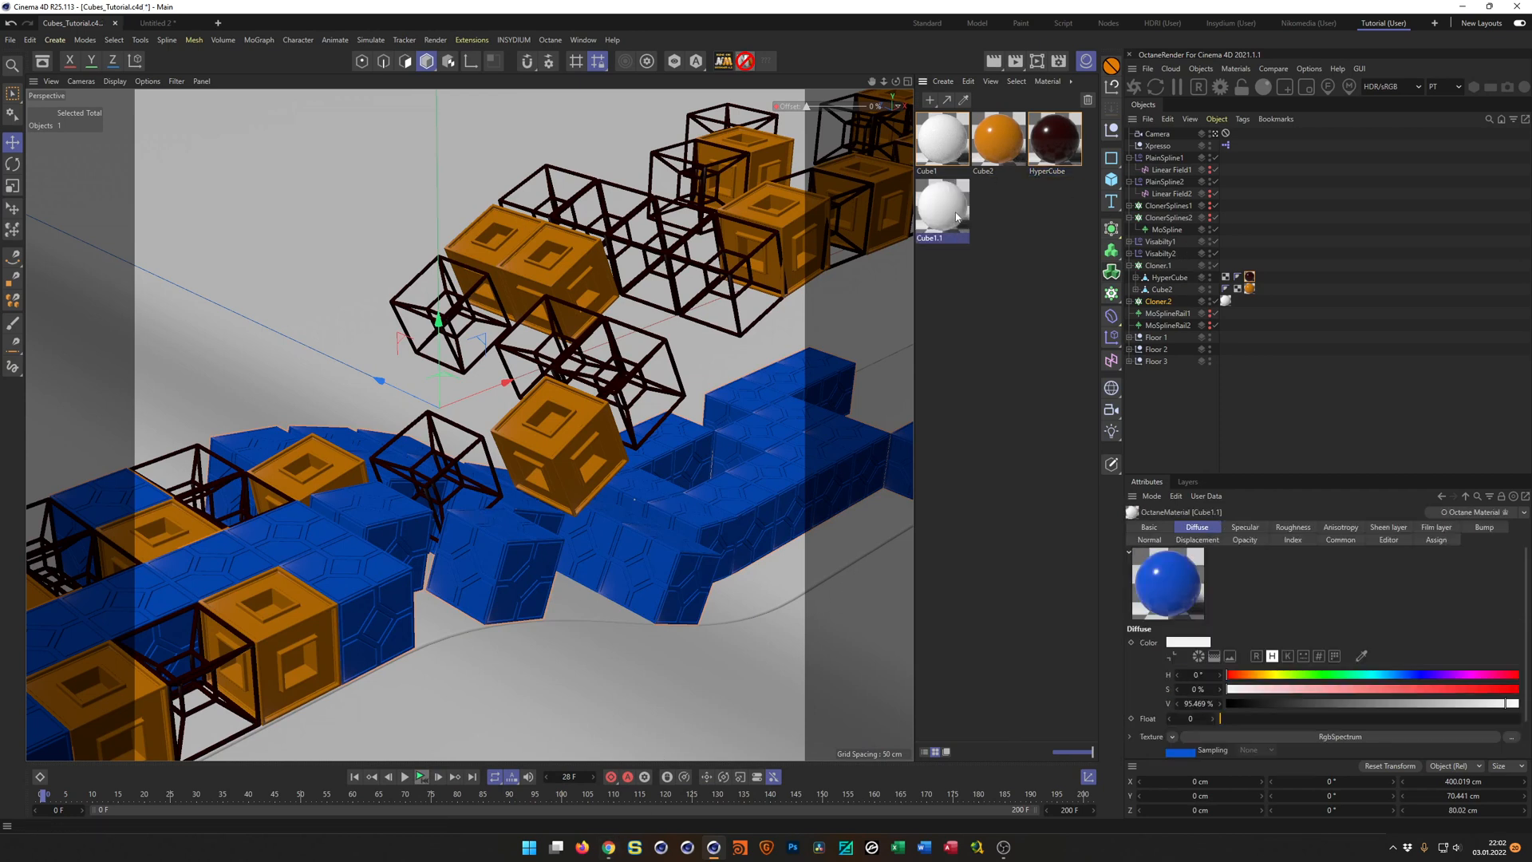
pyautogui.doubleClick(944, 237)
pyautogui.write('Floor')
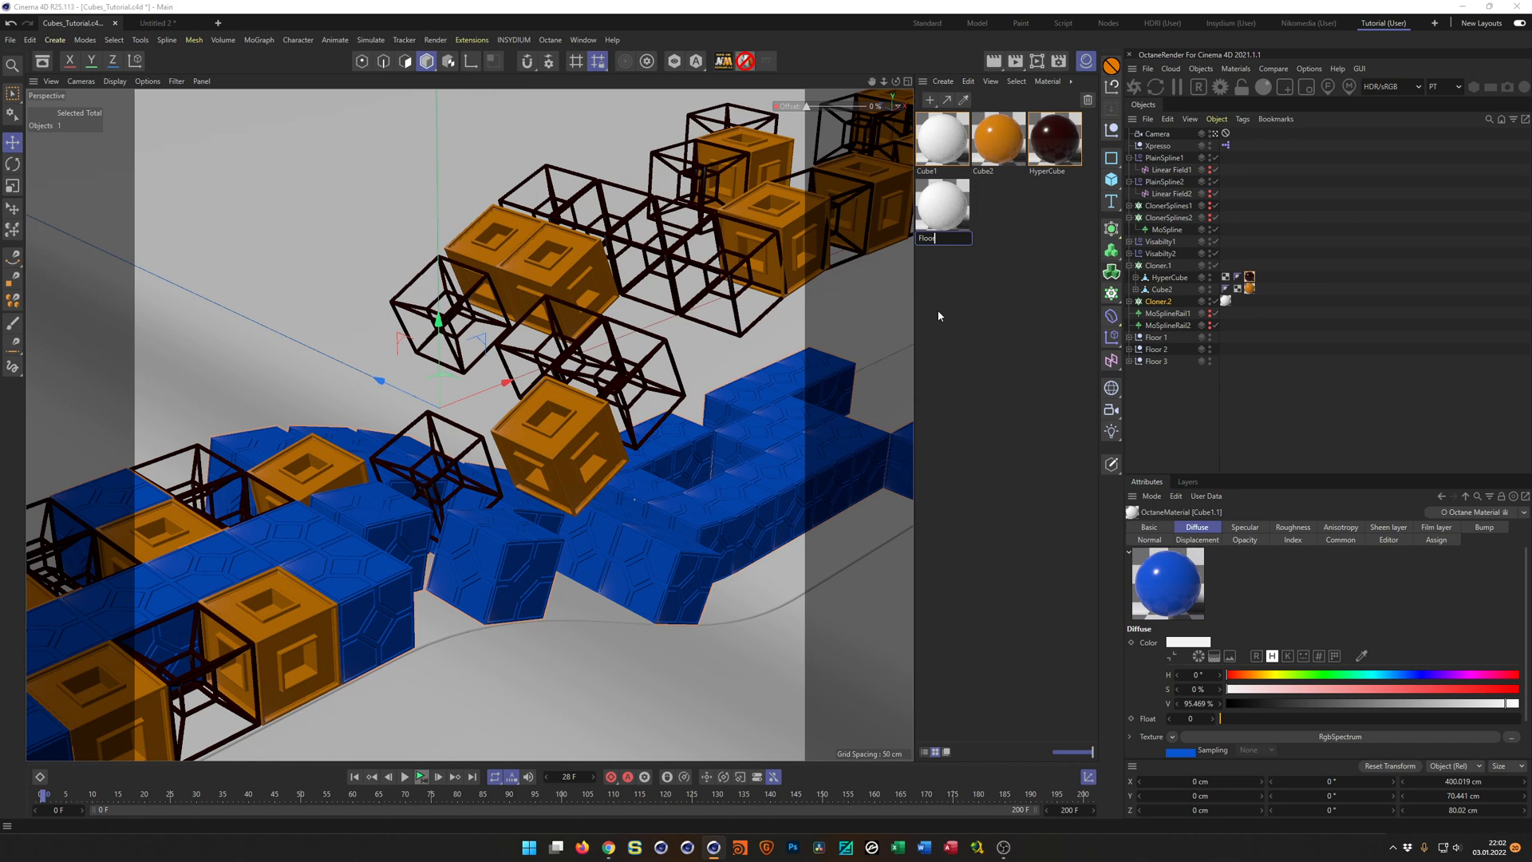
pyautogui.write('Ribbon')
pyautogui.press('Return')
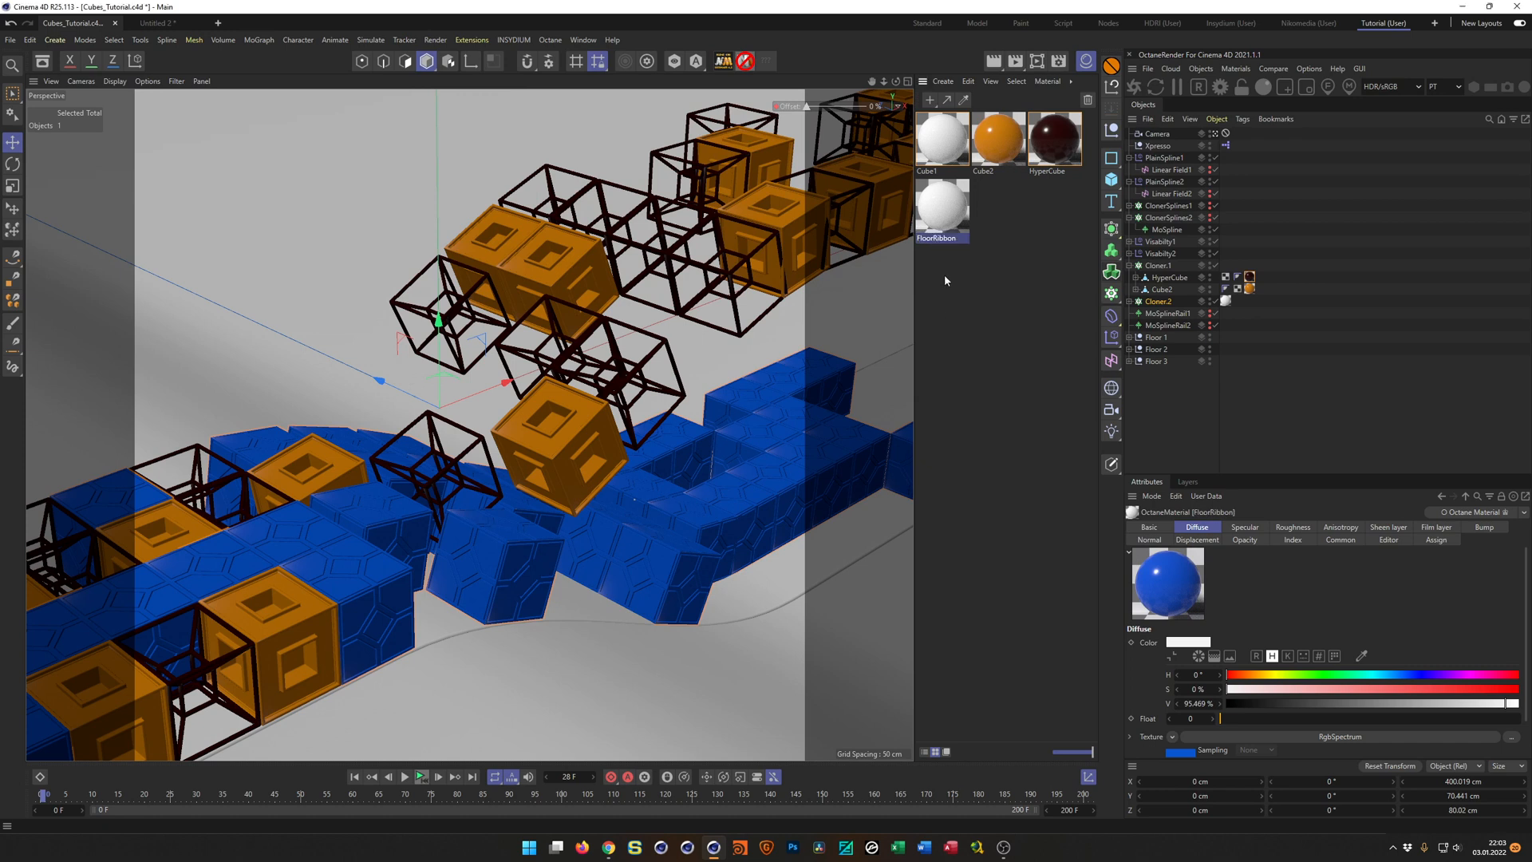
# In the node editor, set the FloorRibbon material's roughness FloatTexture to 0.5 and close the editor.
pyautogui.doubleClick(940, 209)
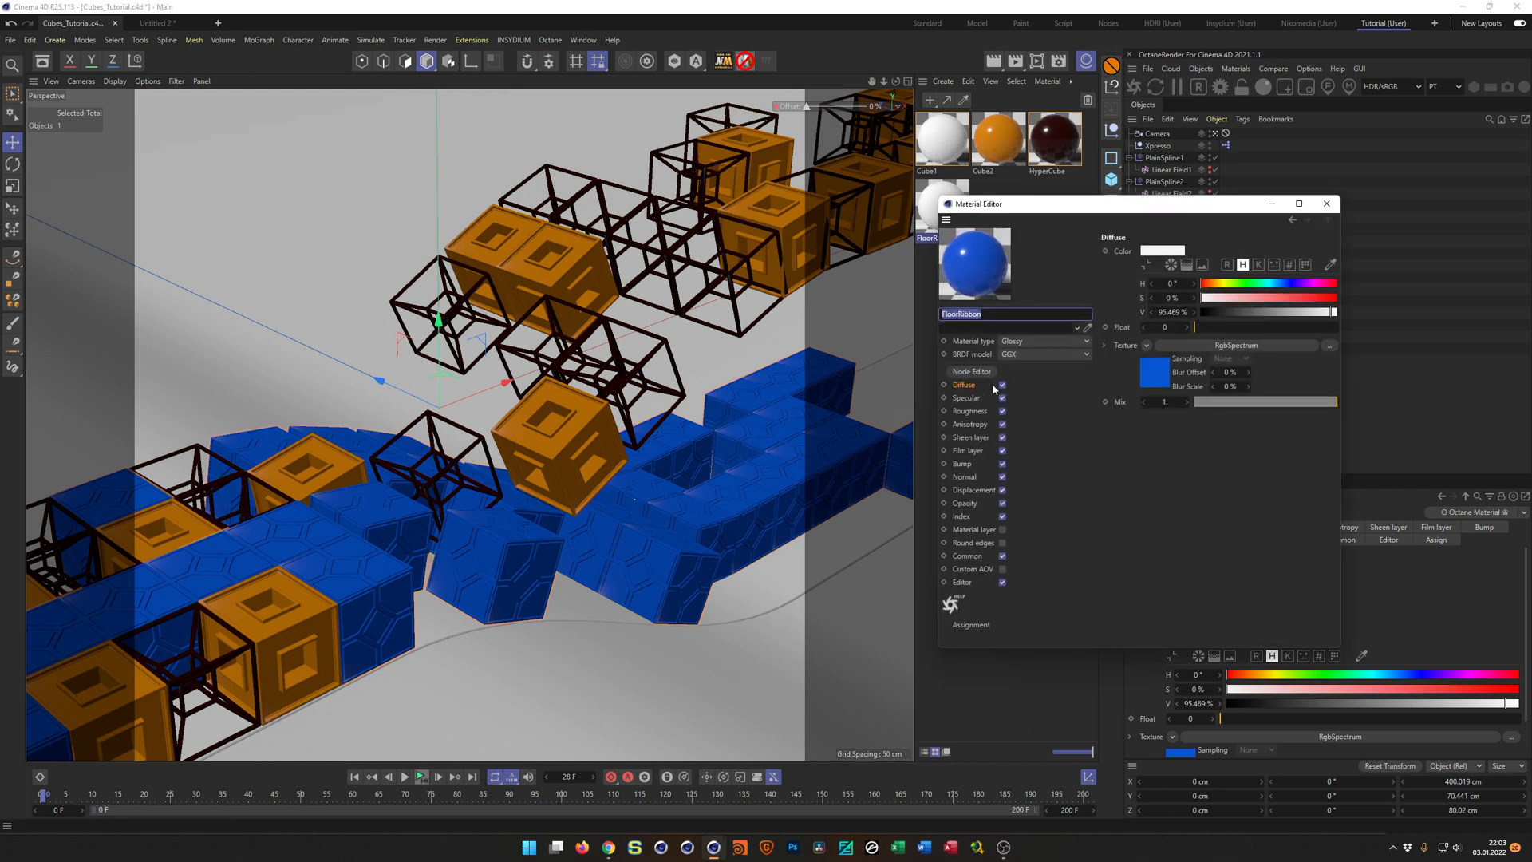
pyautogui.click(971, 372)
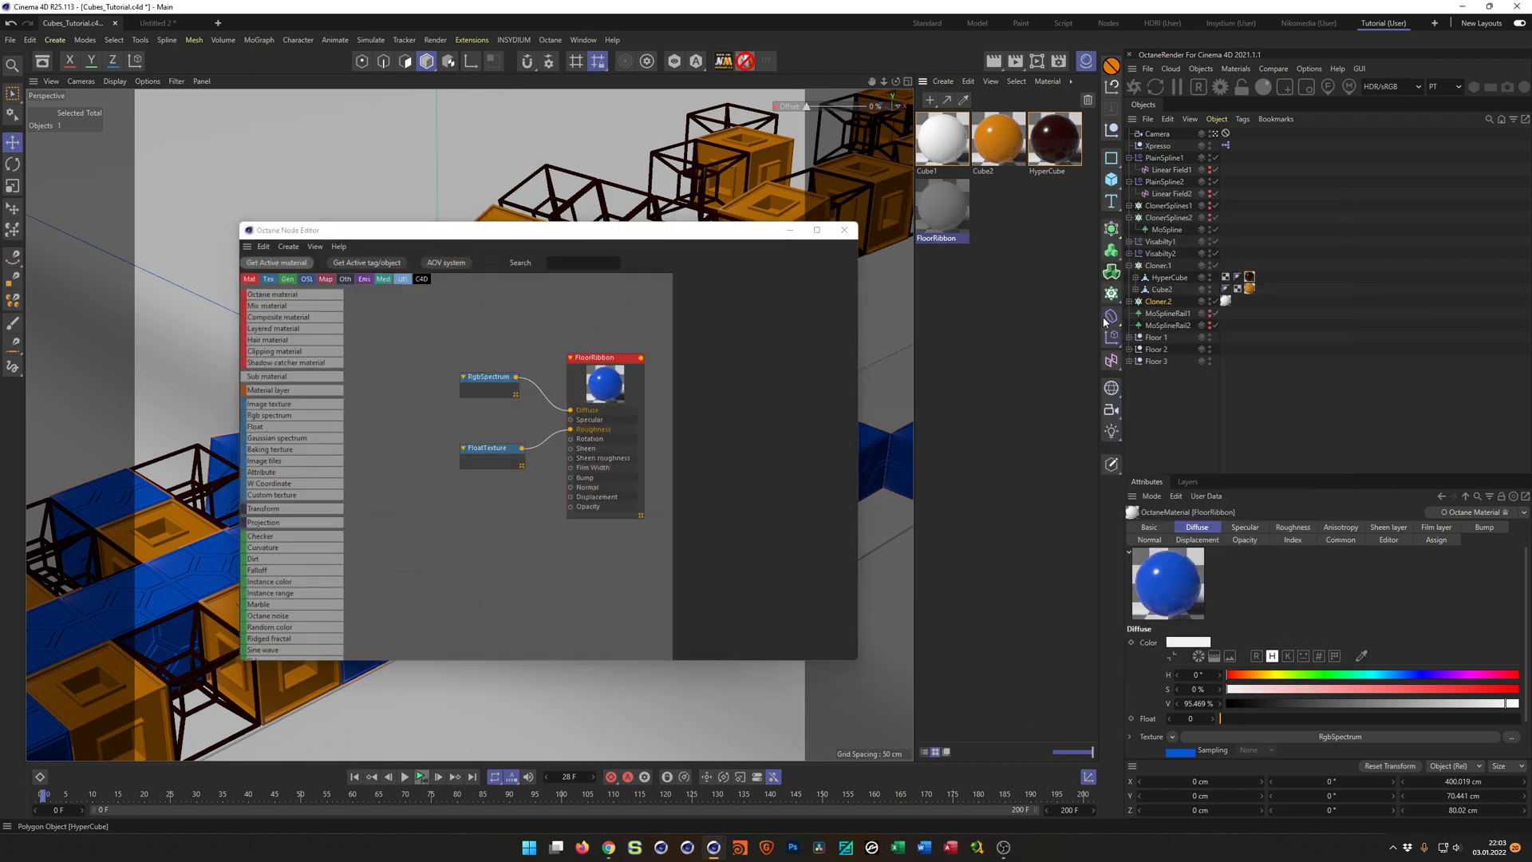
pyautogui.click(483, 445)
pyautogui.click(729, 308)
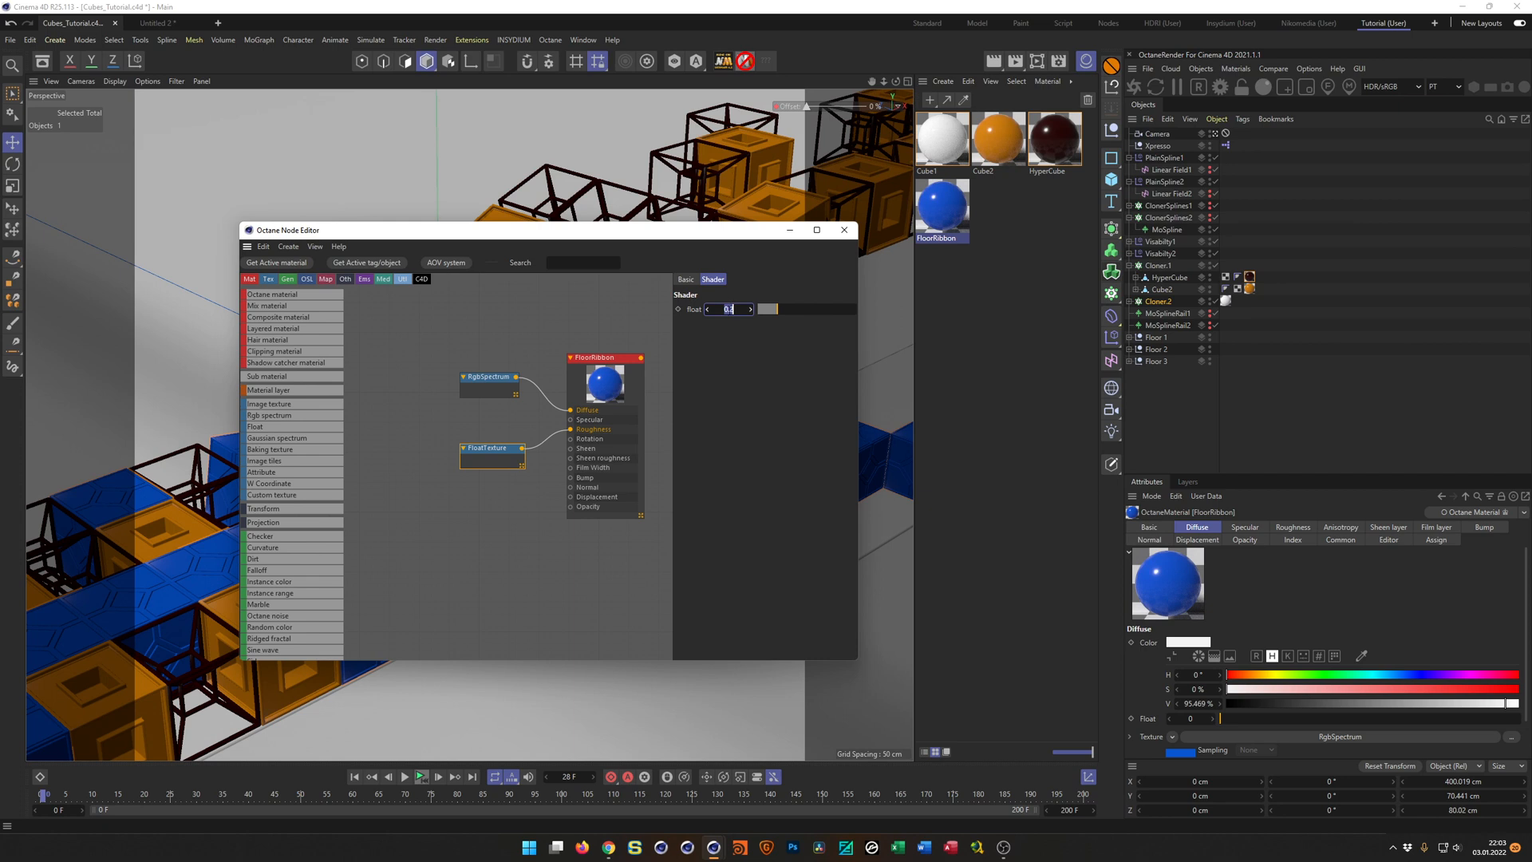
pyautogui.write('0.5')
pyautogui.press('Return')
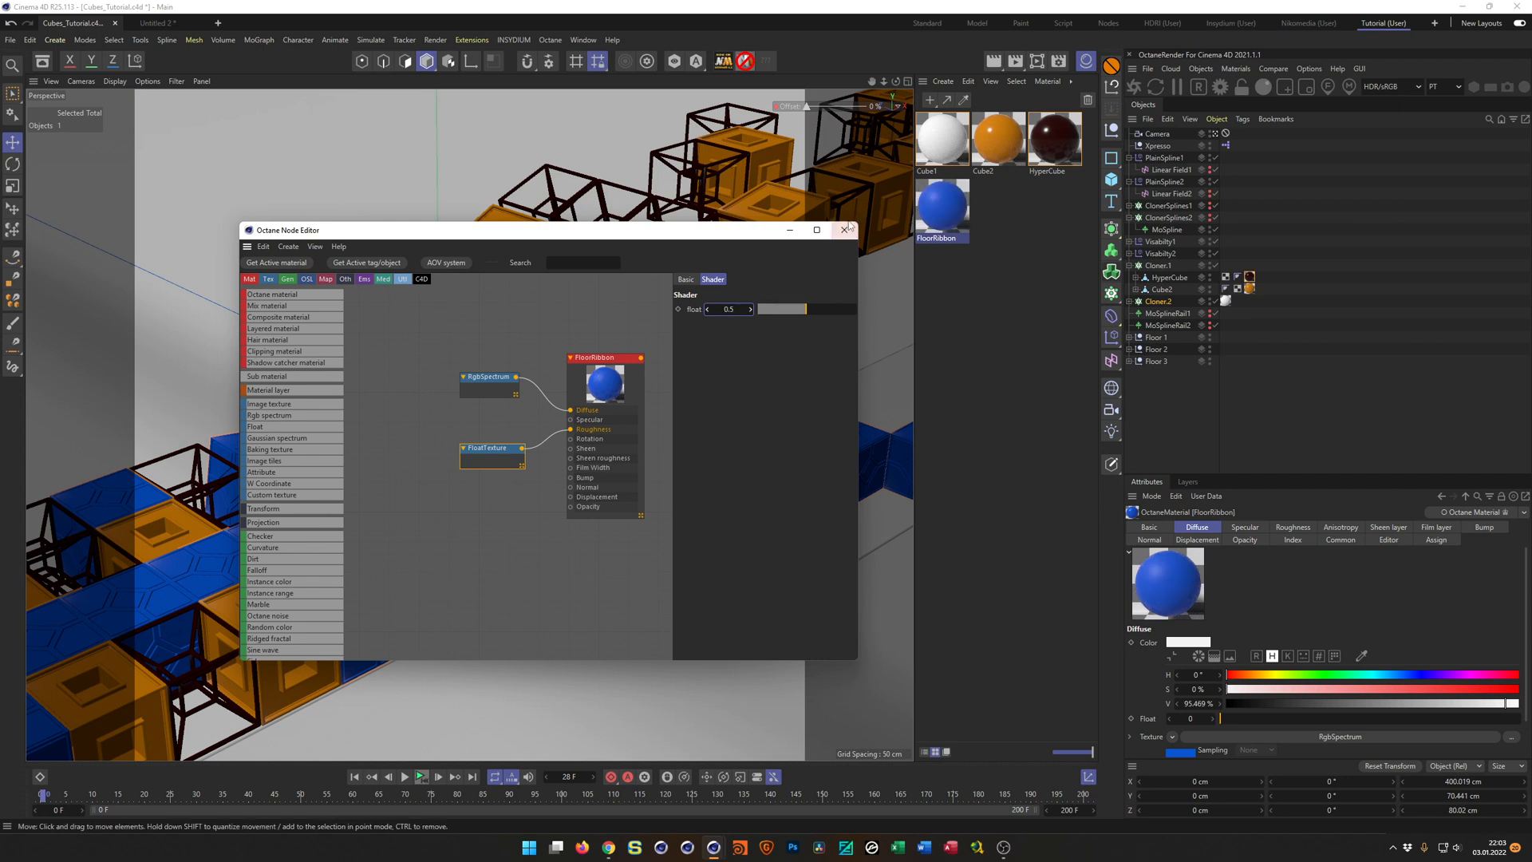
pyautogui.click(846, 231)
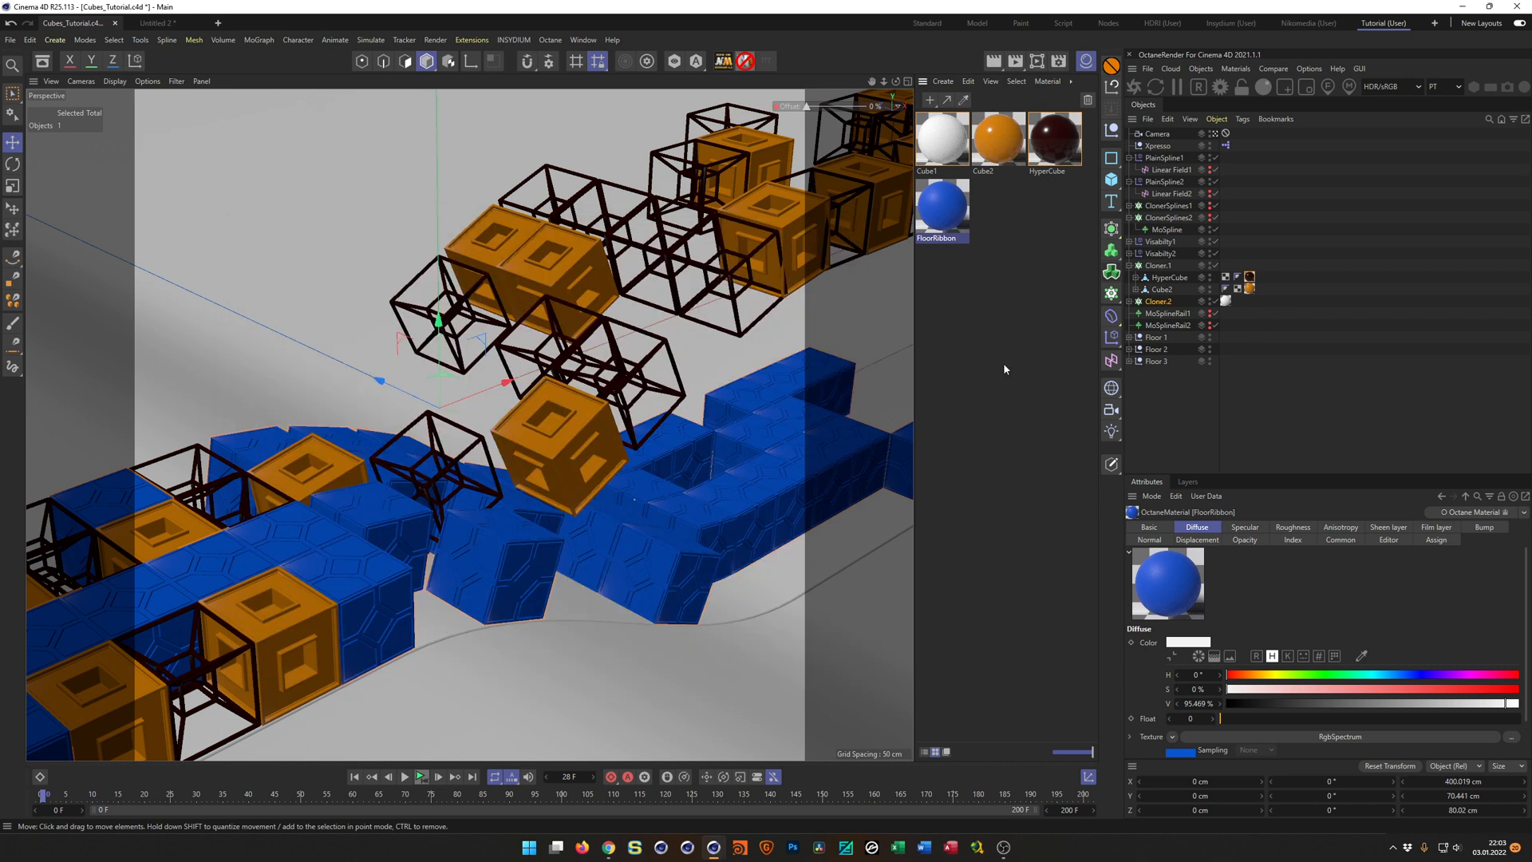
# Assign the blue FloorRibbon material to the Floor 2 null and save the scene.
pyautogui.click(1162, 338)
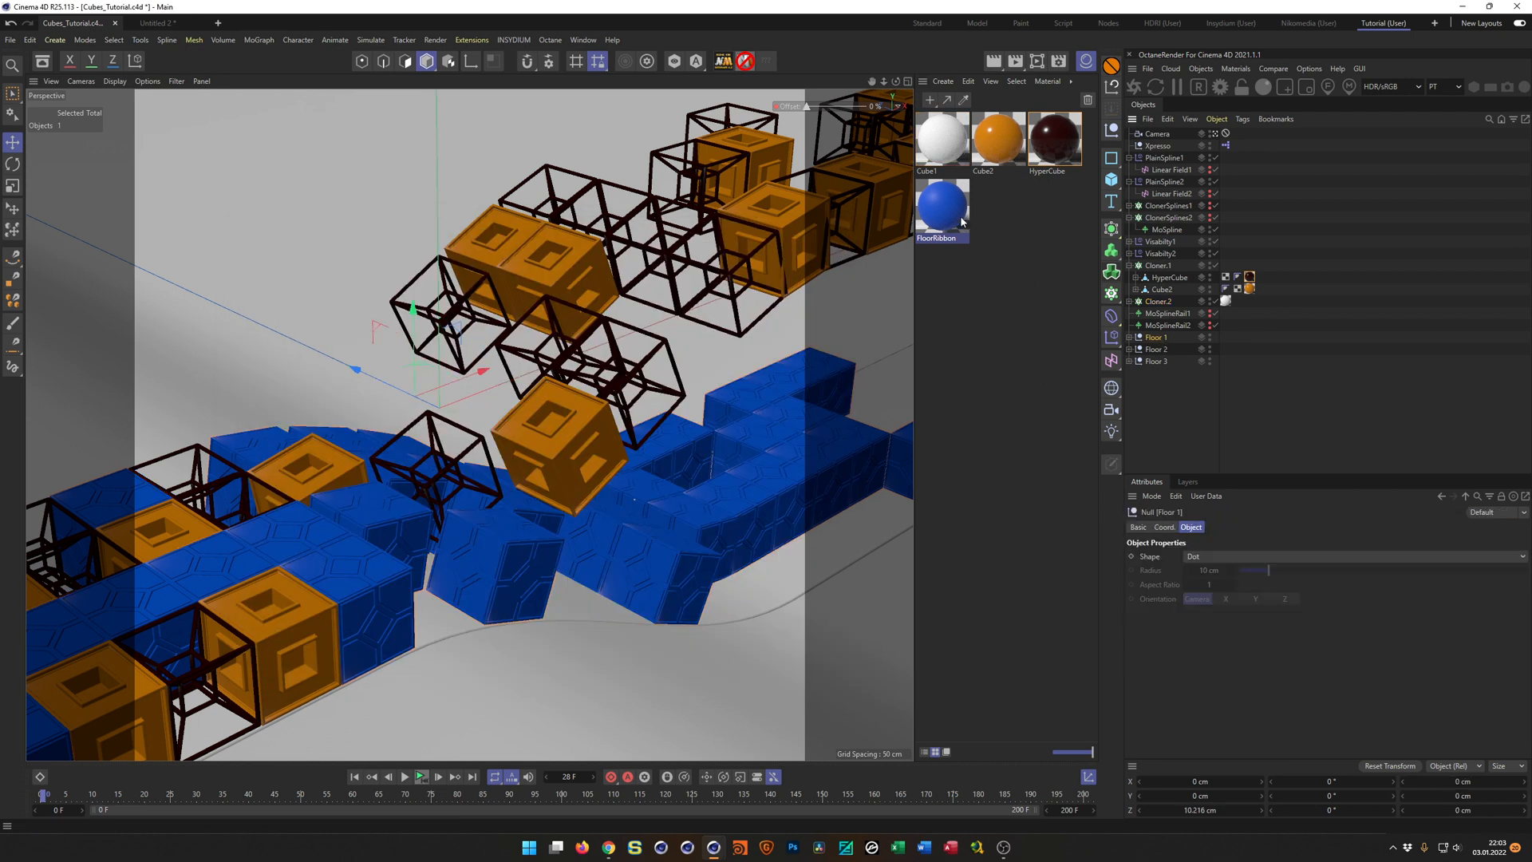
pyautogui.moveTo(1170, 345); pyautogui.dragTo(1159, 353)
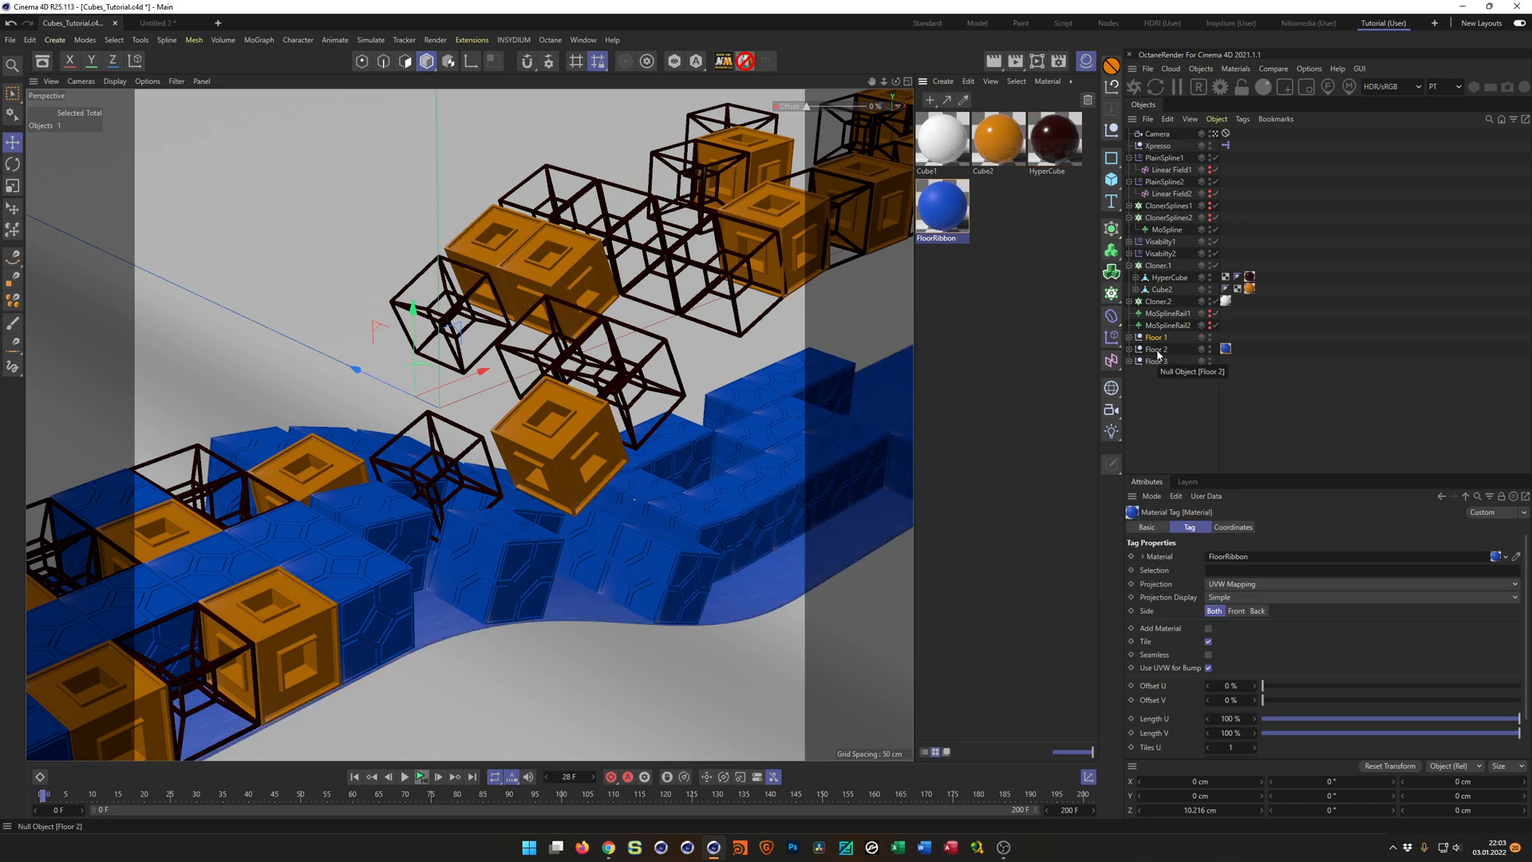
pyautogui.hotkey('ctrl', 's')
# Duplicate the orange Cube2 material and name the copy Floor.
pyautogui.click(1011, 162)
pyautogui.keyDown('ctrl'); pyautogui.moveTo(1010, 162); pyautogui.dragTo(1009, 206); pyautogui.keyUp('ctrl')
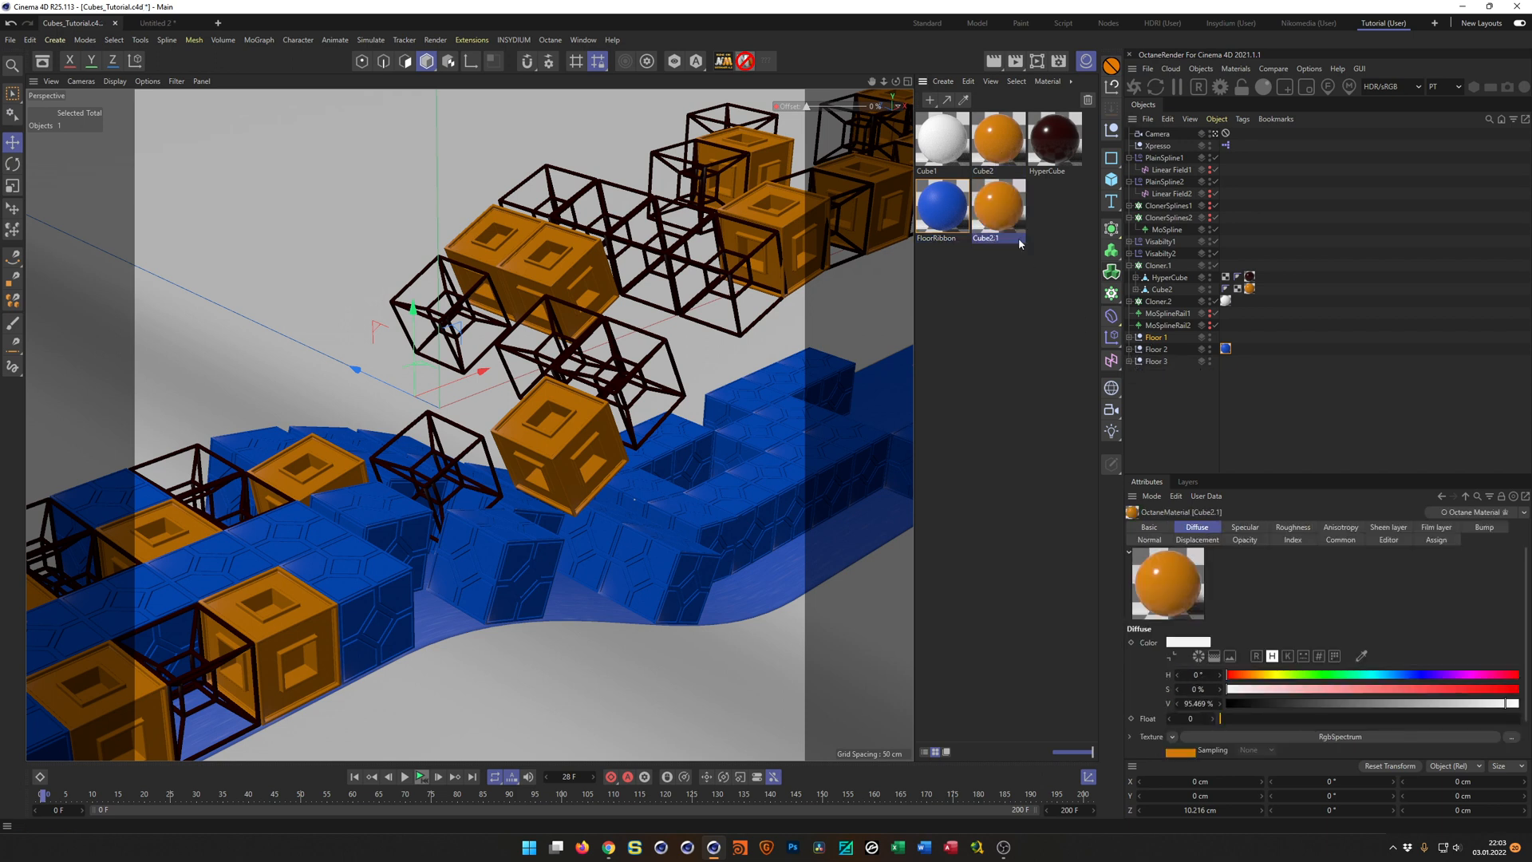
pyautogui.write('Floor')
pyautogui.press('Return')
# In the node editor, set the Floor material's roughness FloatTexture to 0.5 and close the editor.
pyautogui.doubleClick(1005, 226)
pyautogui.click(1037, 377)
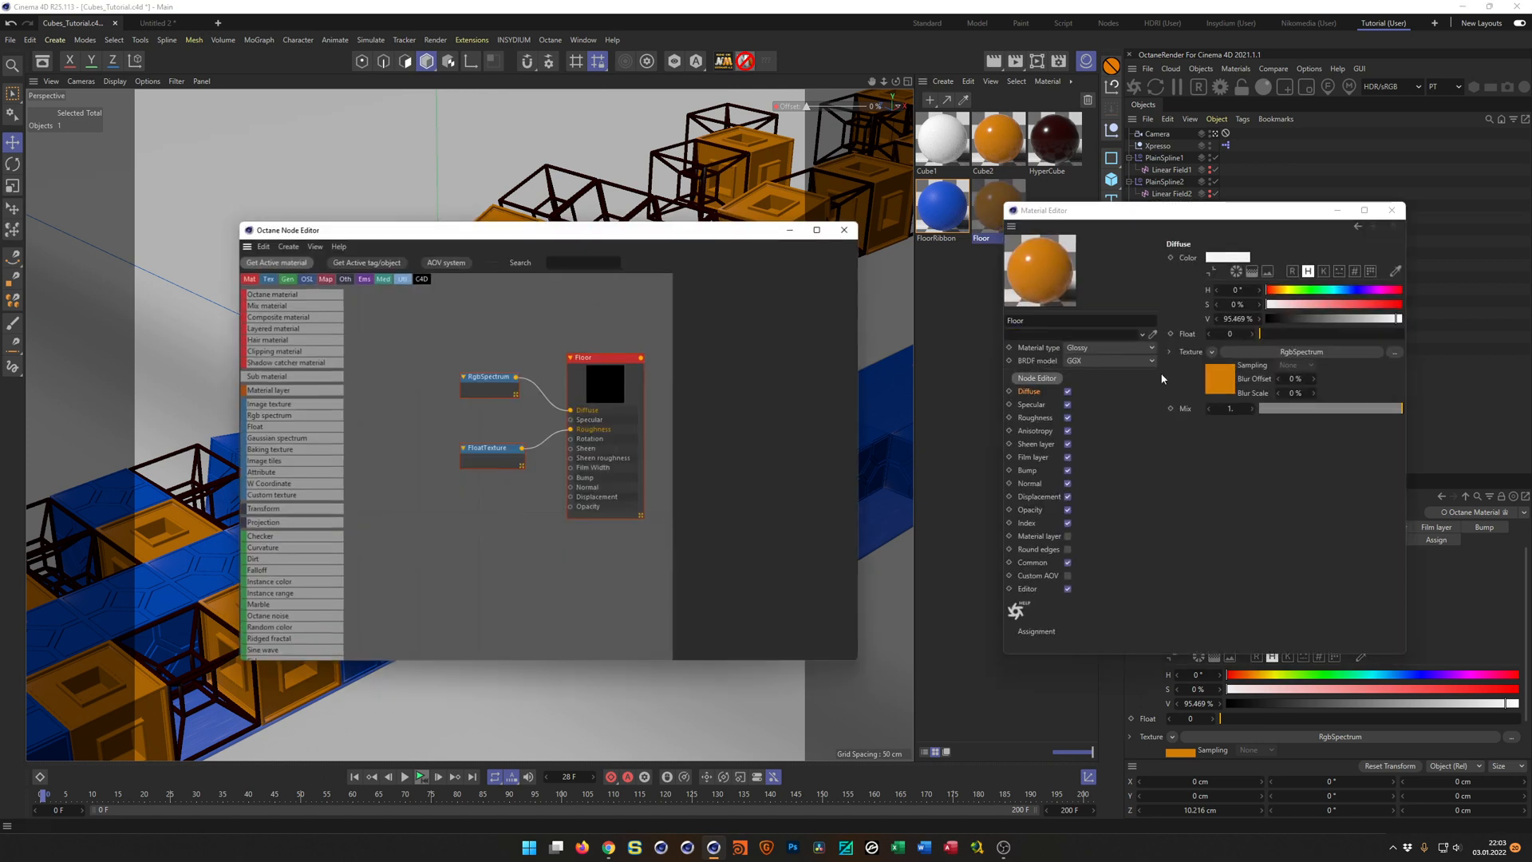
pyautogui.click(1391, 211)
pyautogui.click(503, 461)
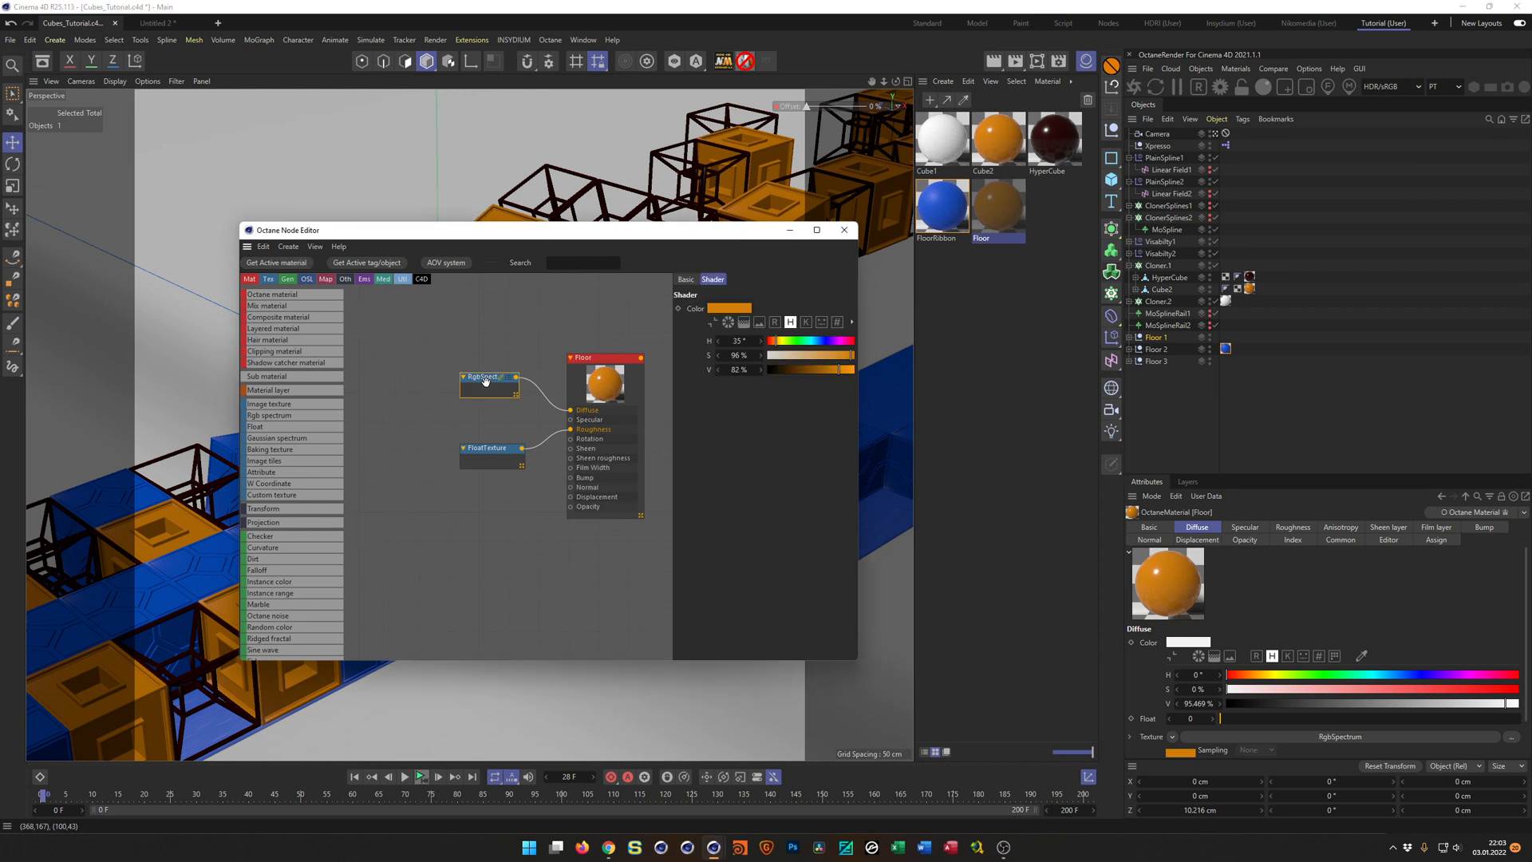
pyautogui.click(728, 310)
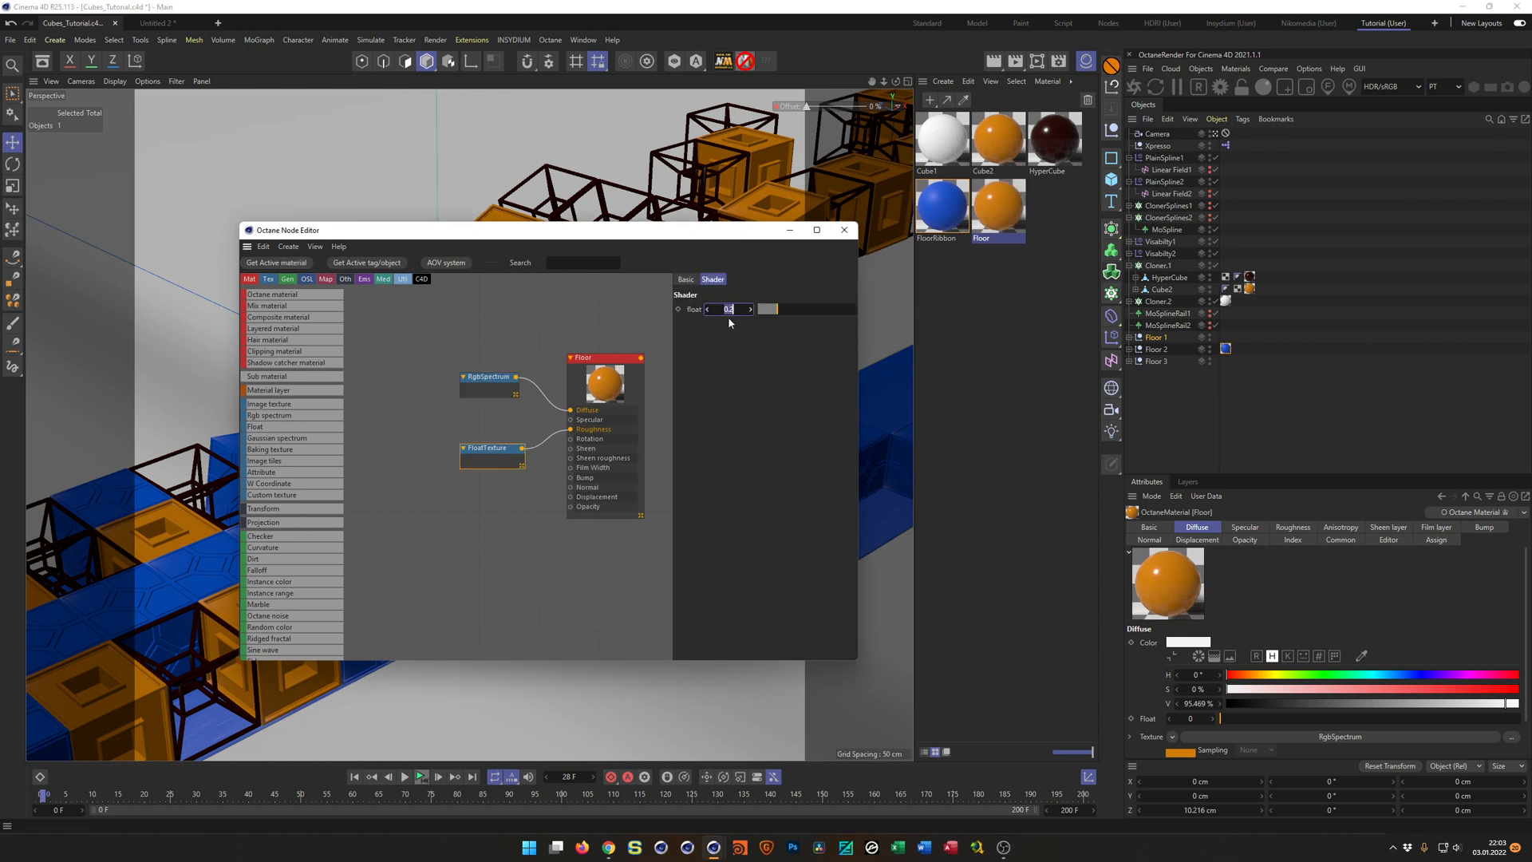
pyautogui.write('0.5')
pyautogui.press('Return')
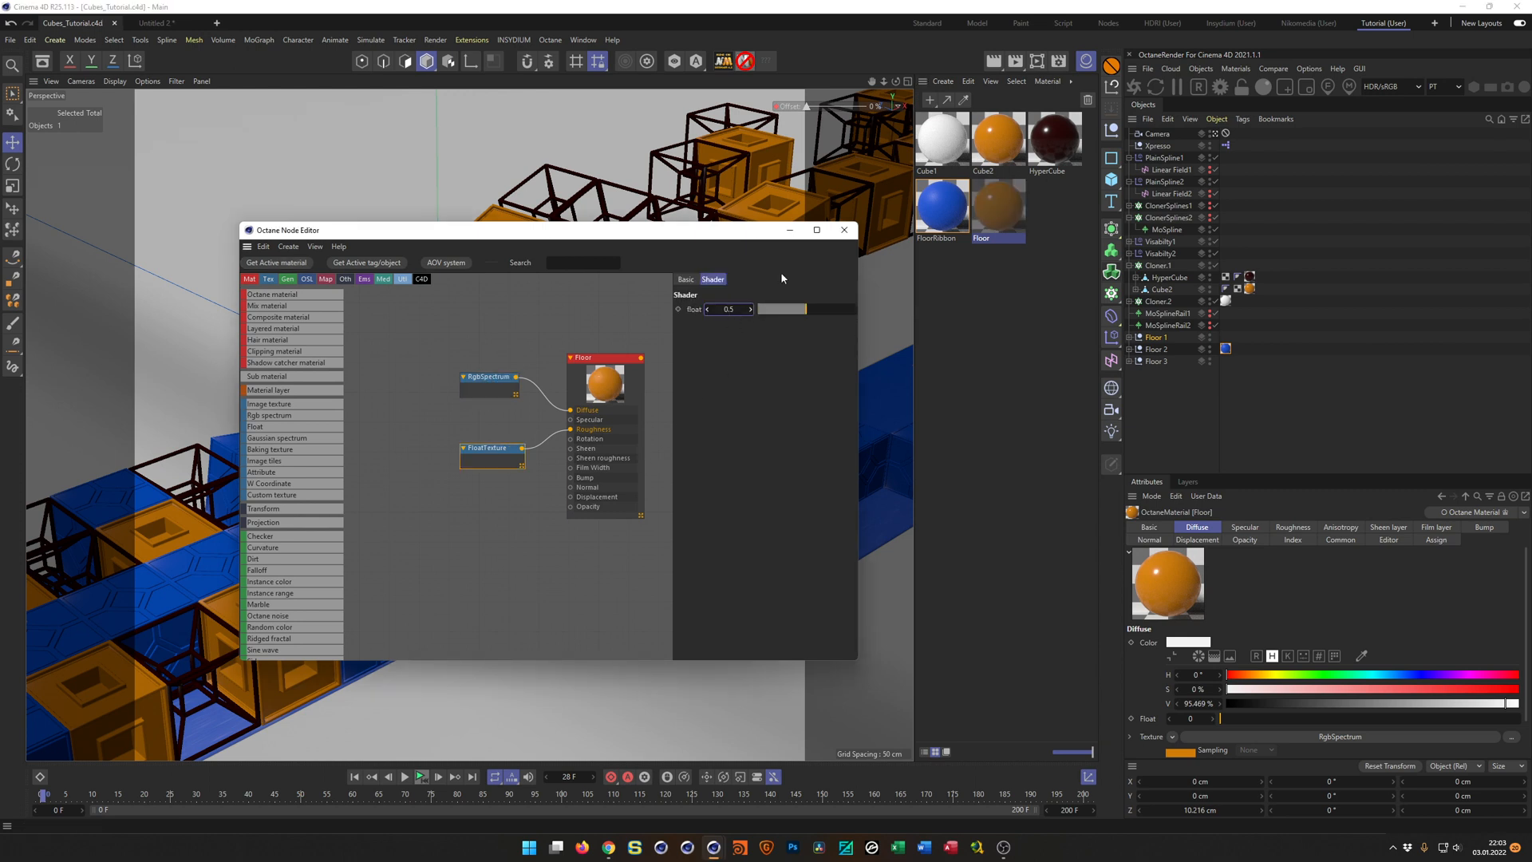
pyautogui.click(842, 231)
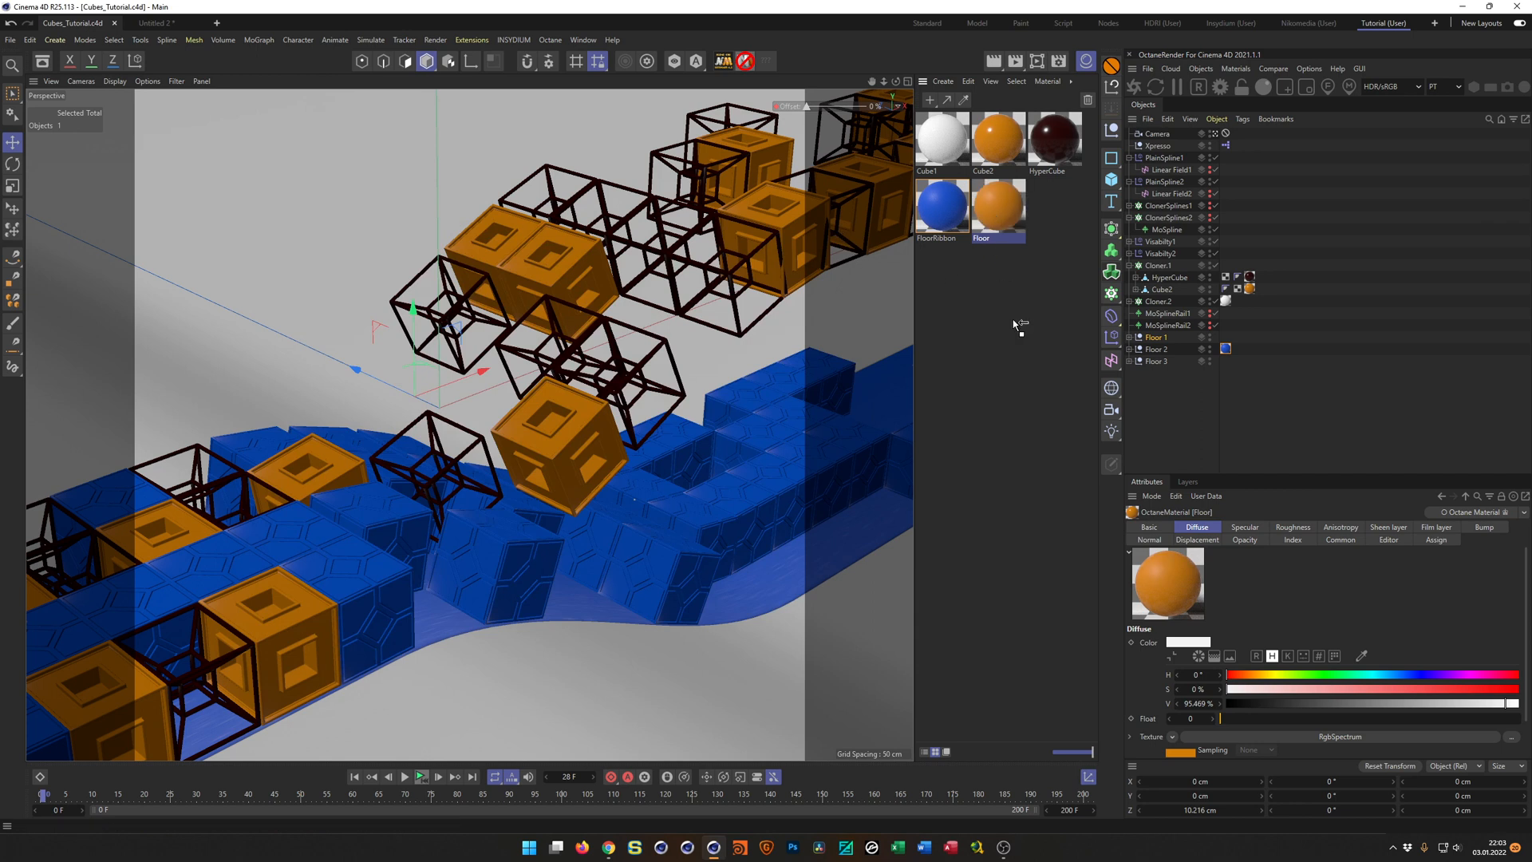
# Assign the orange Floor material to the Floor 1 and Floor 3 nulls and save the scene.
pyautogui.moveTo(1162, 346); pyautogui.dragTo(1161, 339)
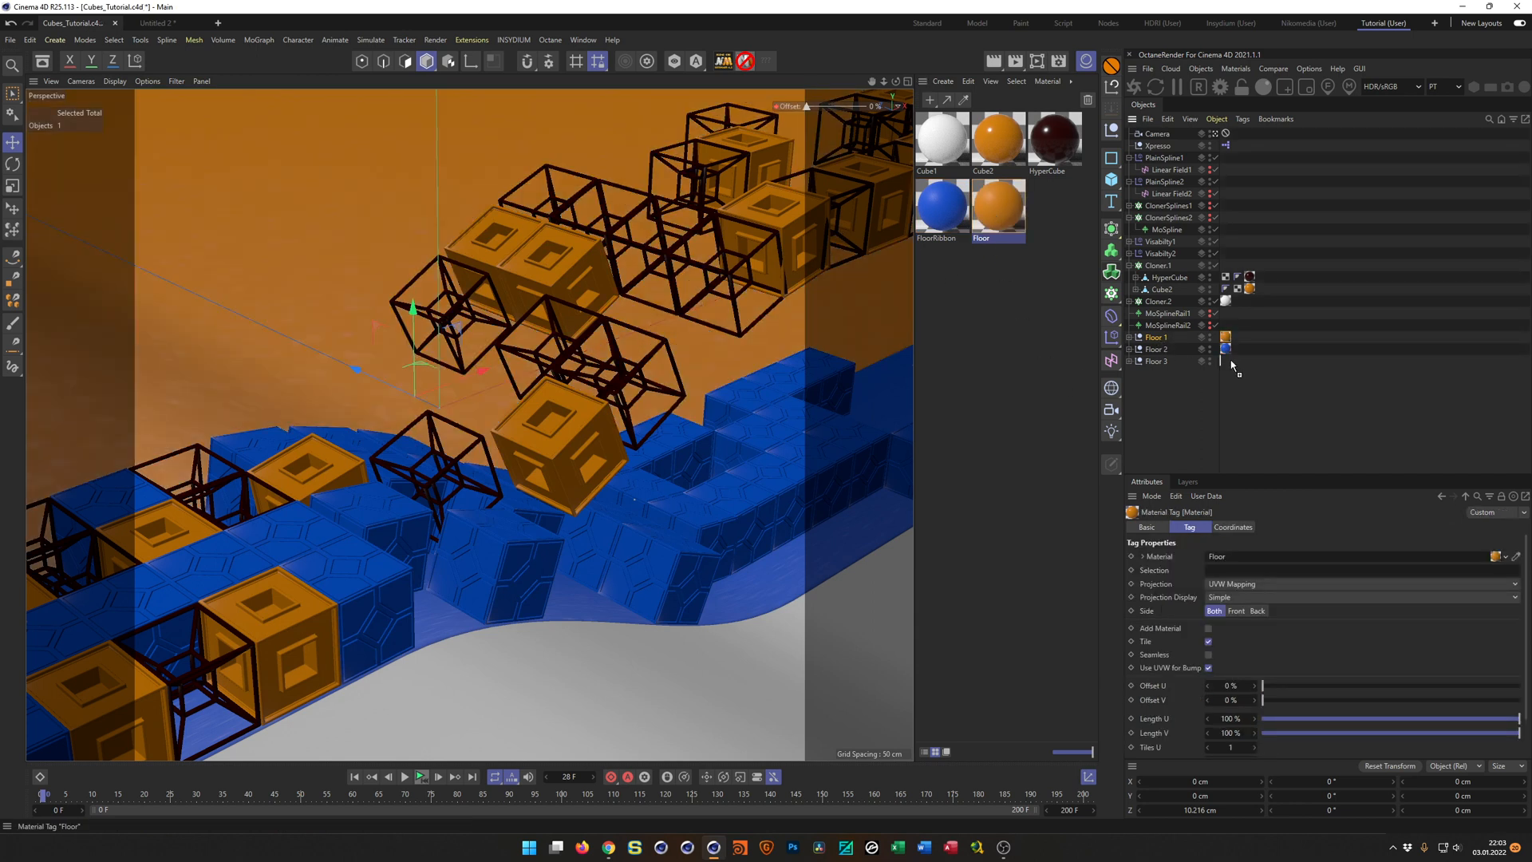
pyautogui.hotkey('ctrl', 's')
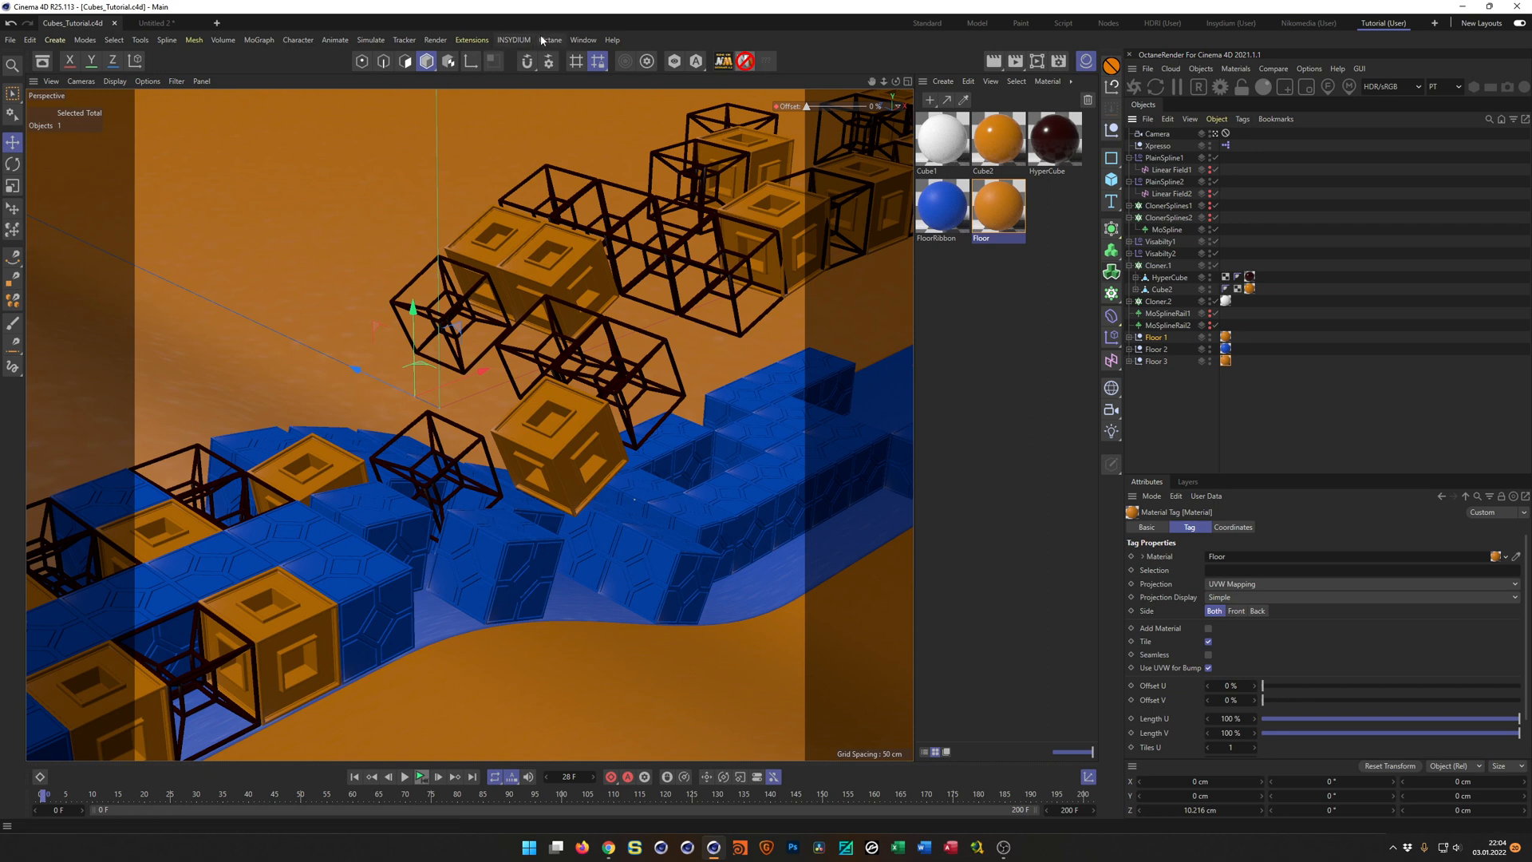
pyautogui.click(473, 40)
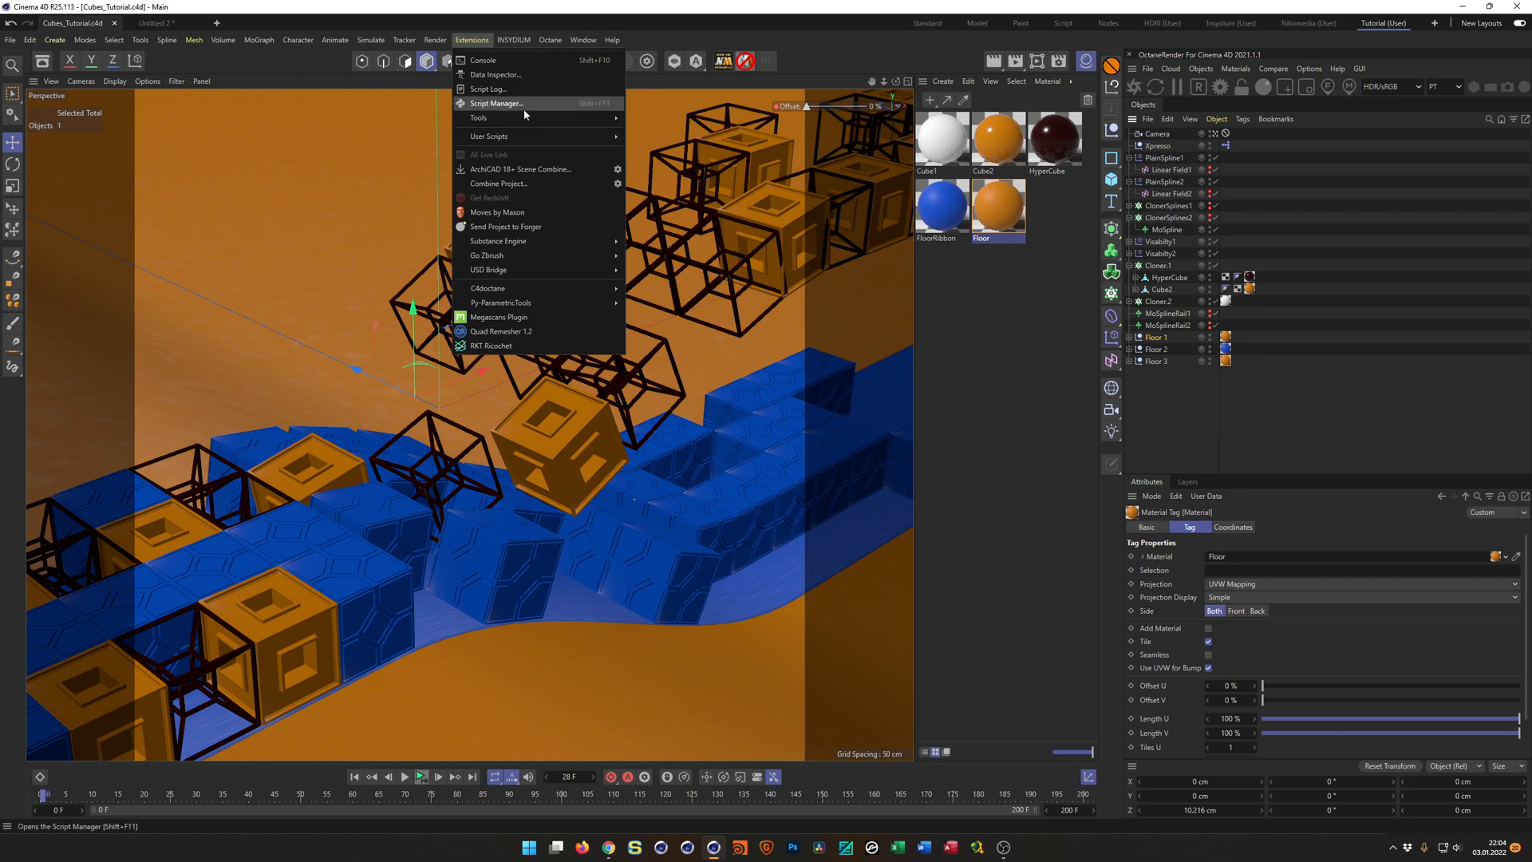
pyautogui.click(681, 26)
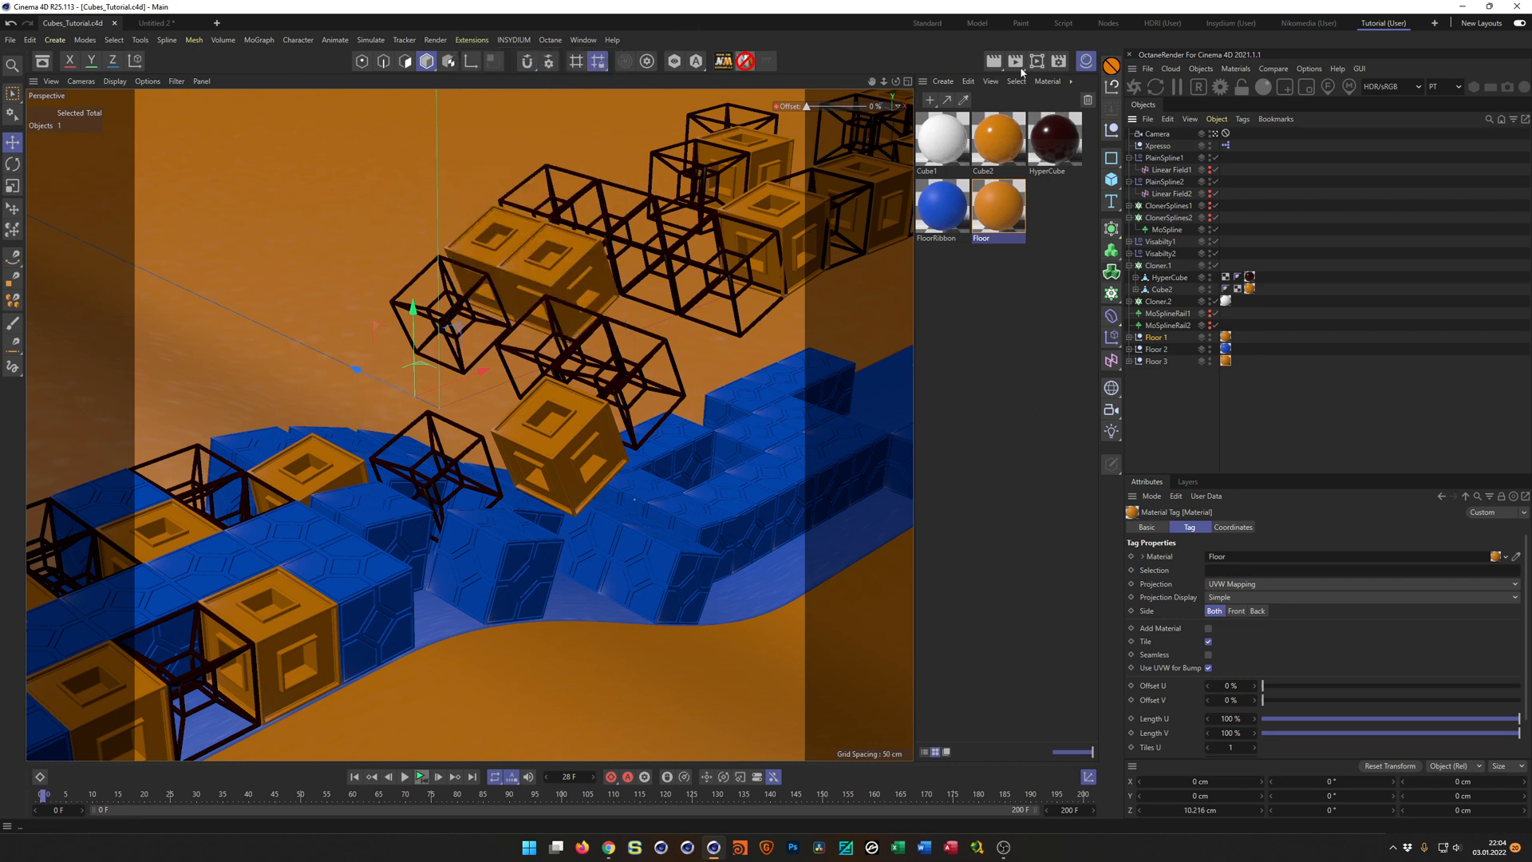
# Add the Octane Rig Pro to the scene with its floor shadow catcher turned off, and save the scene.
pyautogui.click(1317, 24)
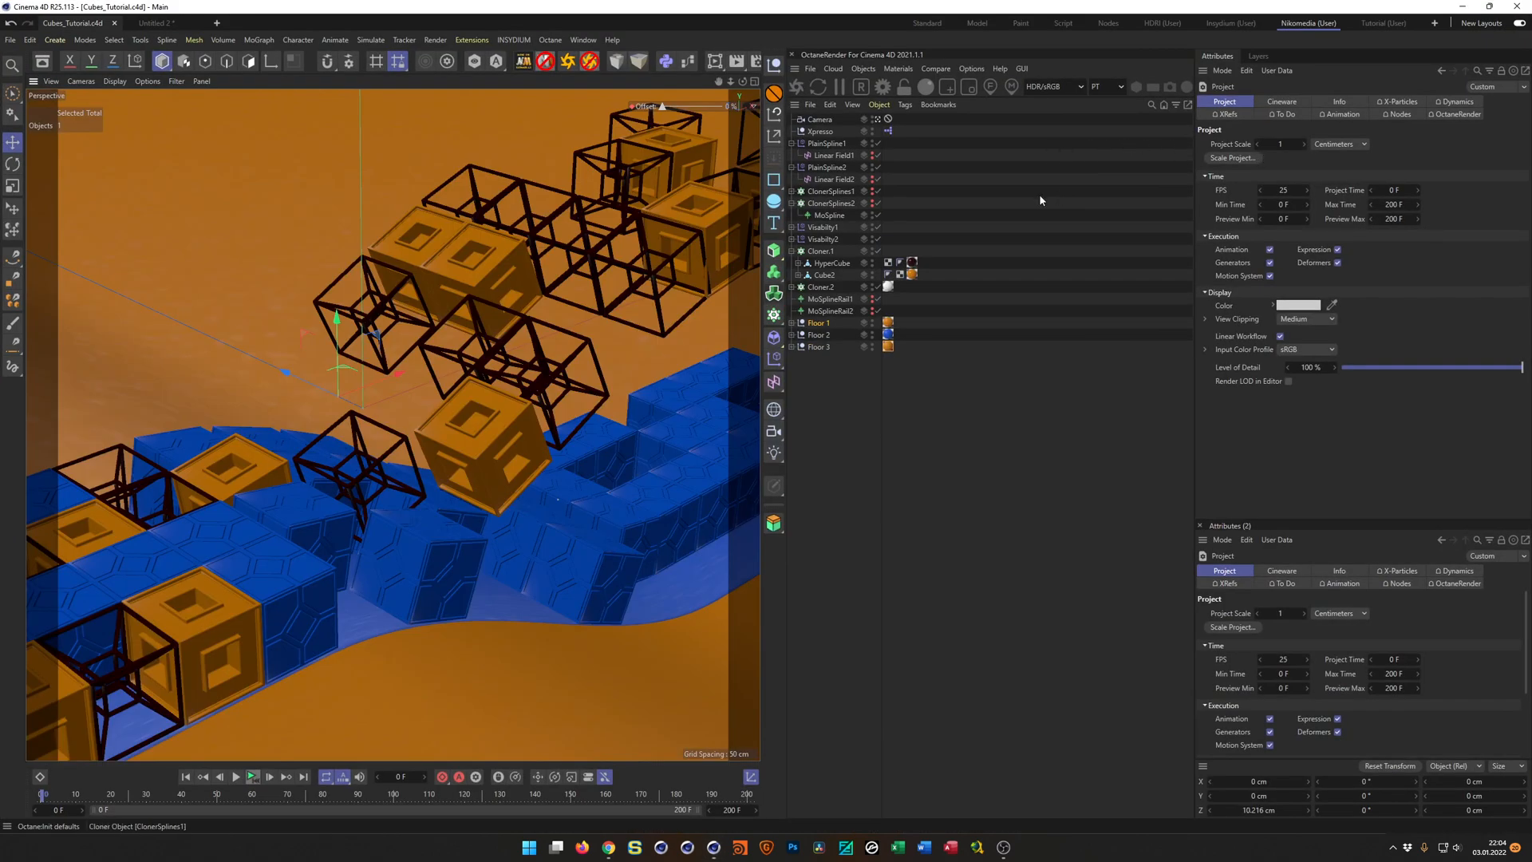
pyautogui.click(569, 66)
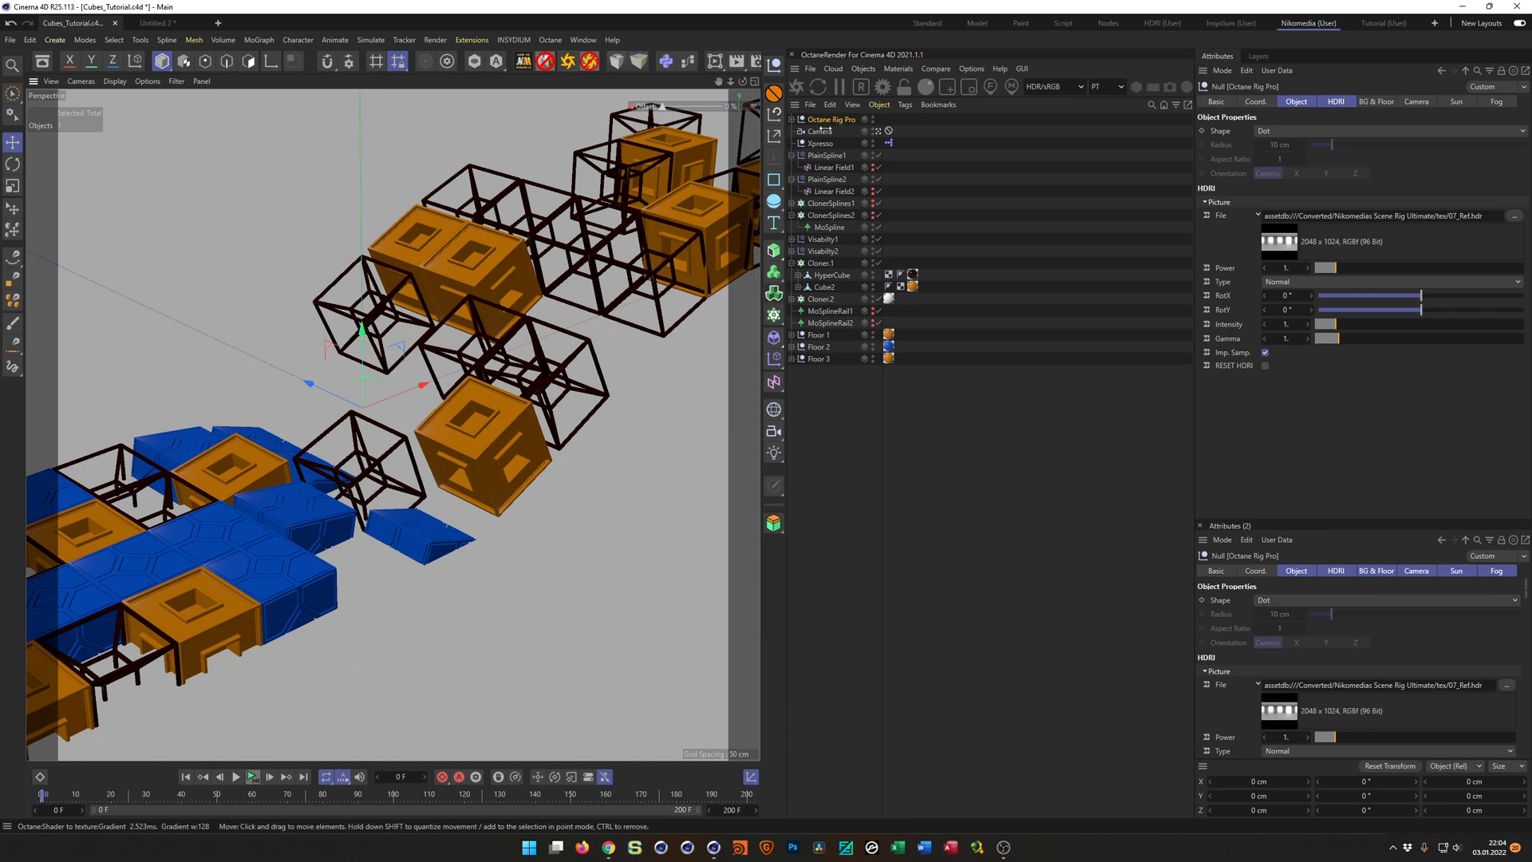
pyautogui.click(1374, 101)
pyautogui.click(1299, 368)
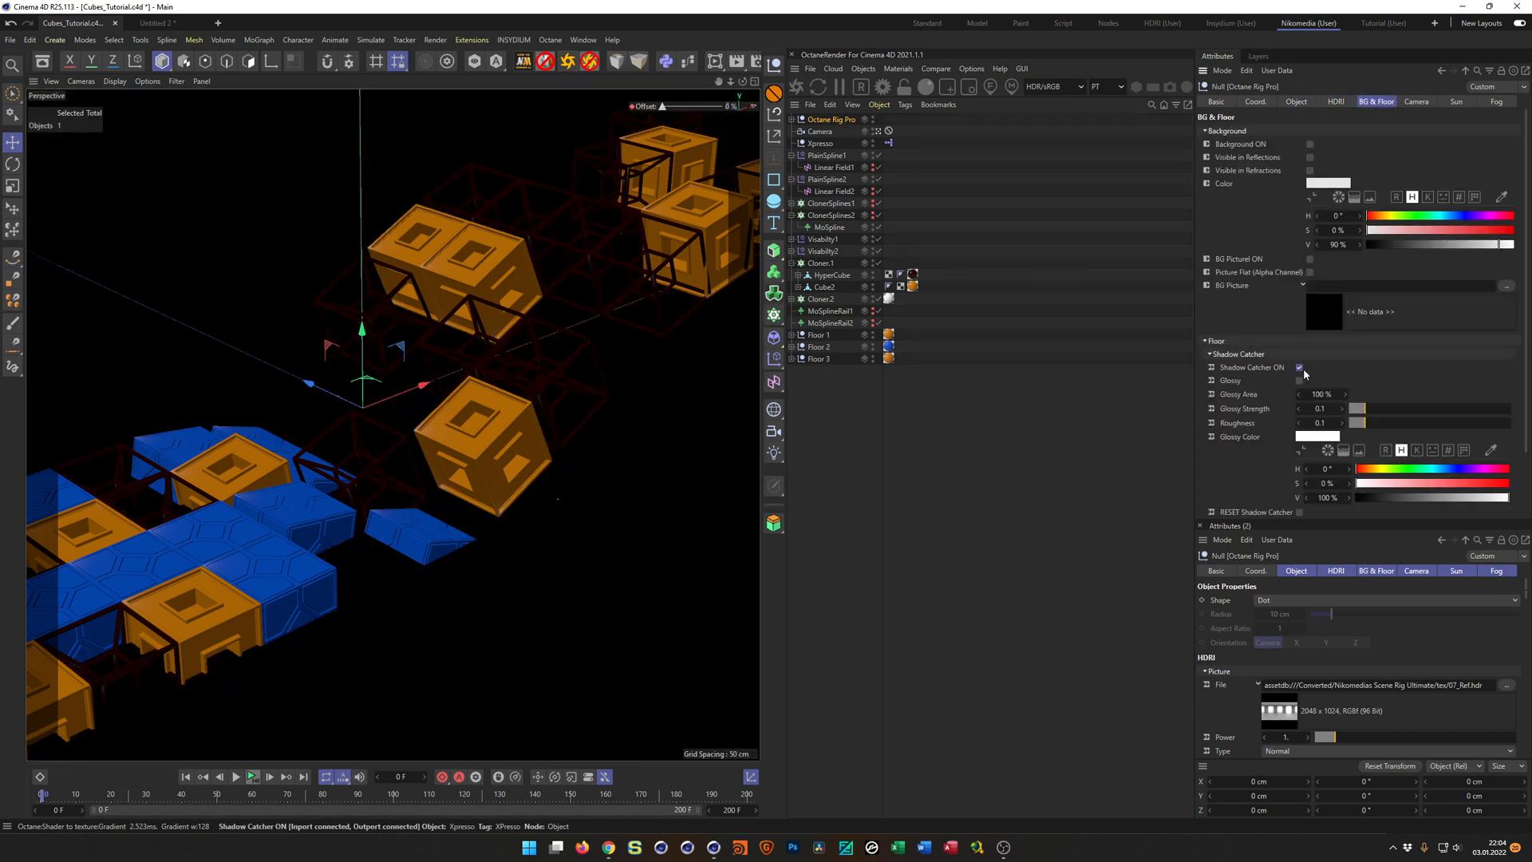
pyautogui.click(1299, 368)
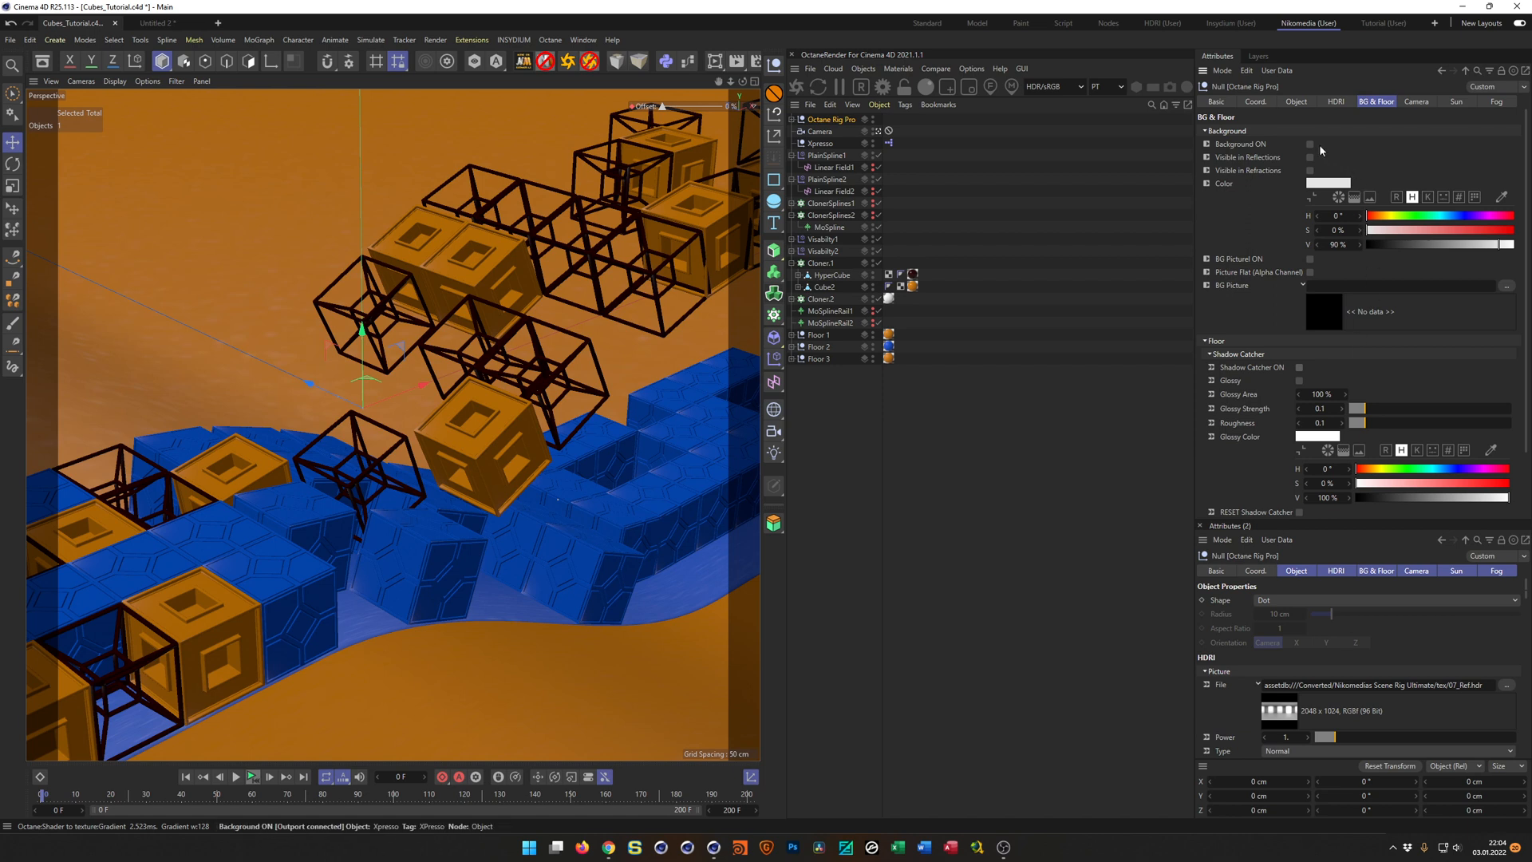
pyautogui.click(1393, 28)
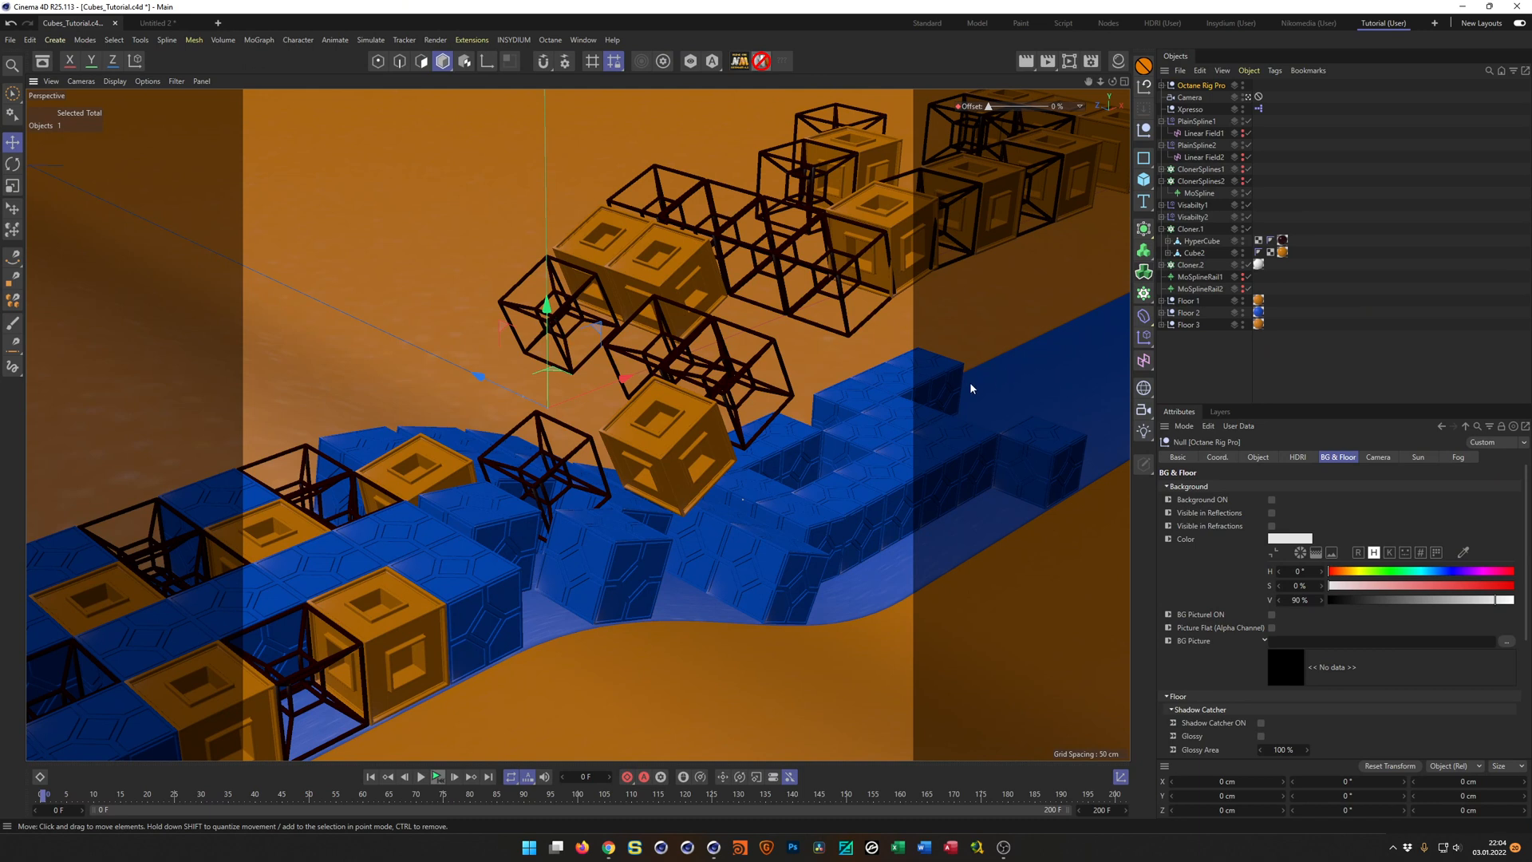
pyautogui.hotkey('ctrl', 's')
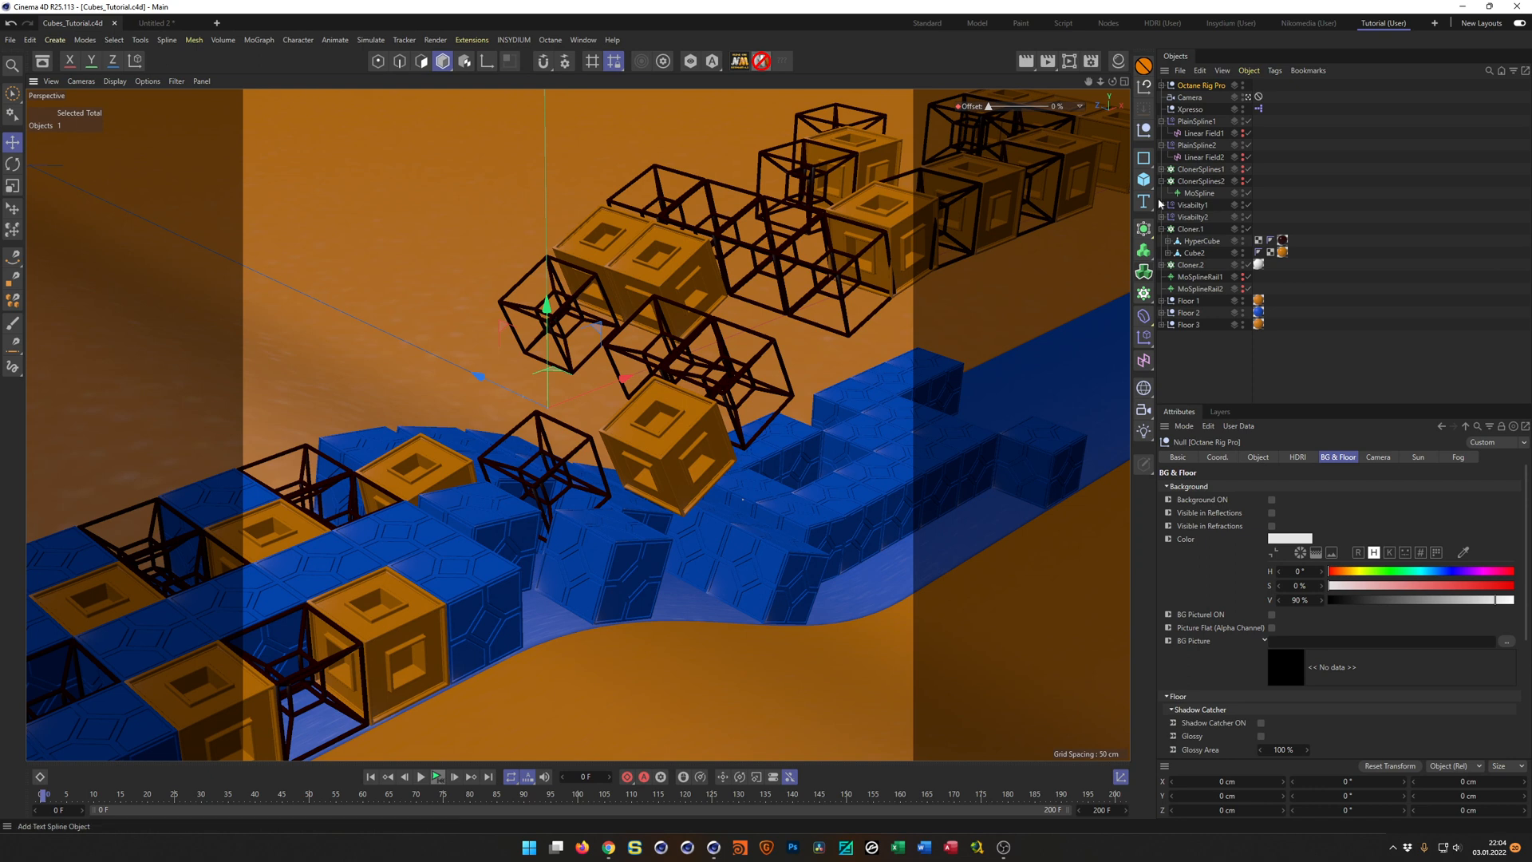
# Open the OctaneRender dialog and dock it above the object list, reduced to its toolbar height.
pyautogui.click(1197, 89)
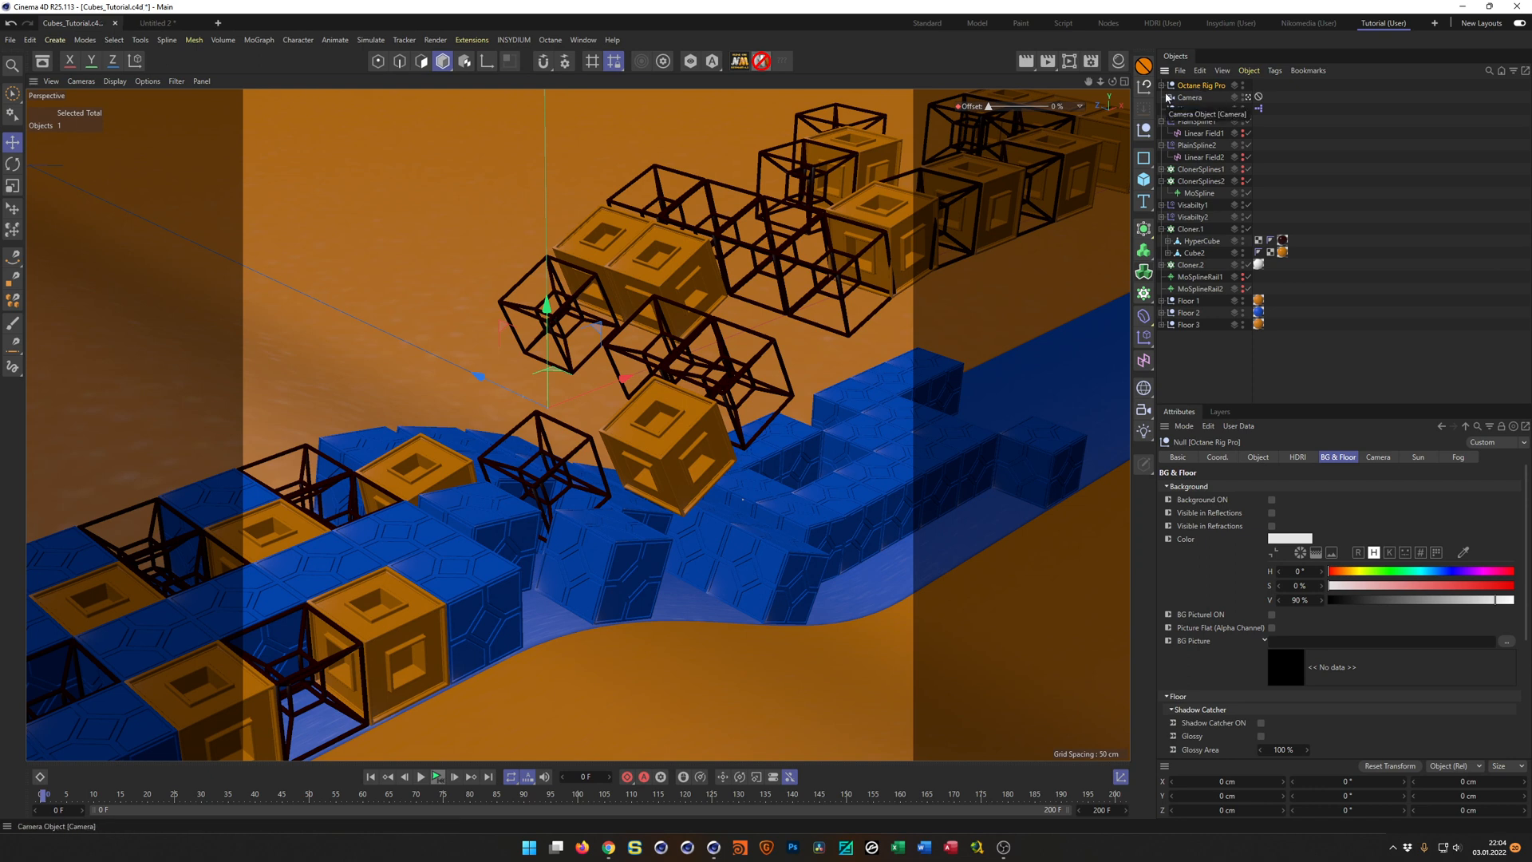
pyautogui.click(550, 40)
pyautogui.click(567, 61)
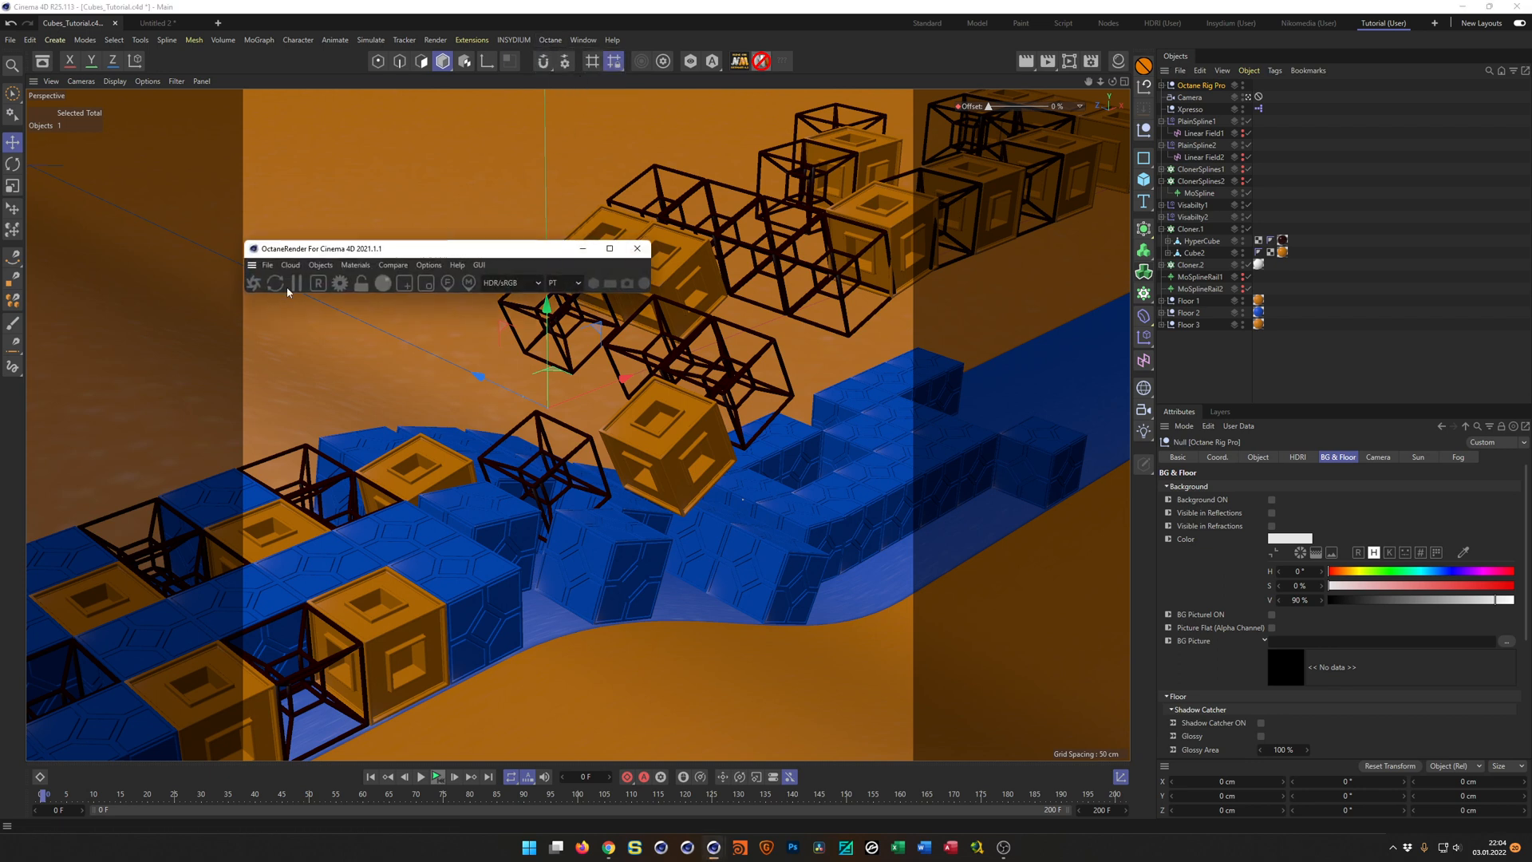
pyautogui.moveTo(340, 252); pyautogui.dragTo(424, 266)
pyautogui.moveTo(337, 284); pyautogui.dragTo(1182, 87)
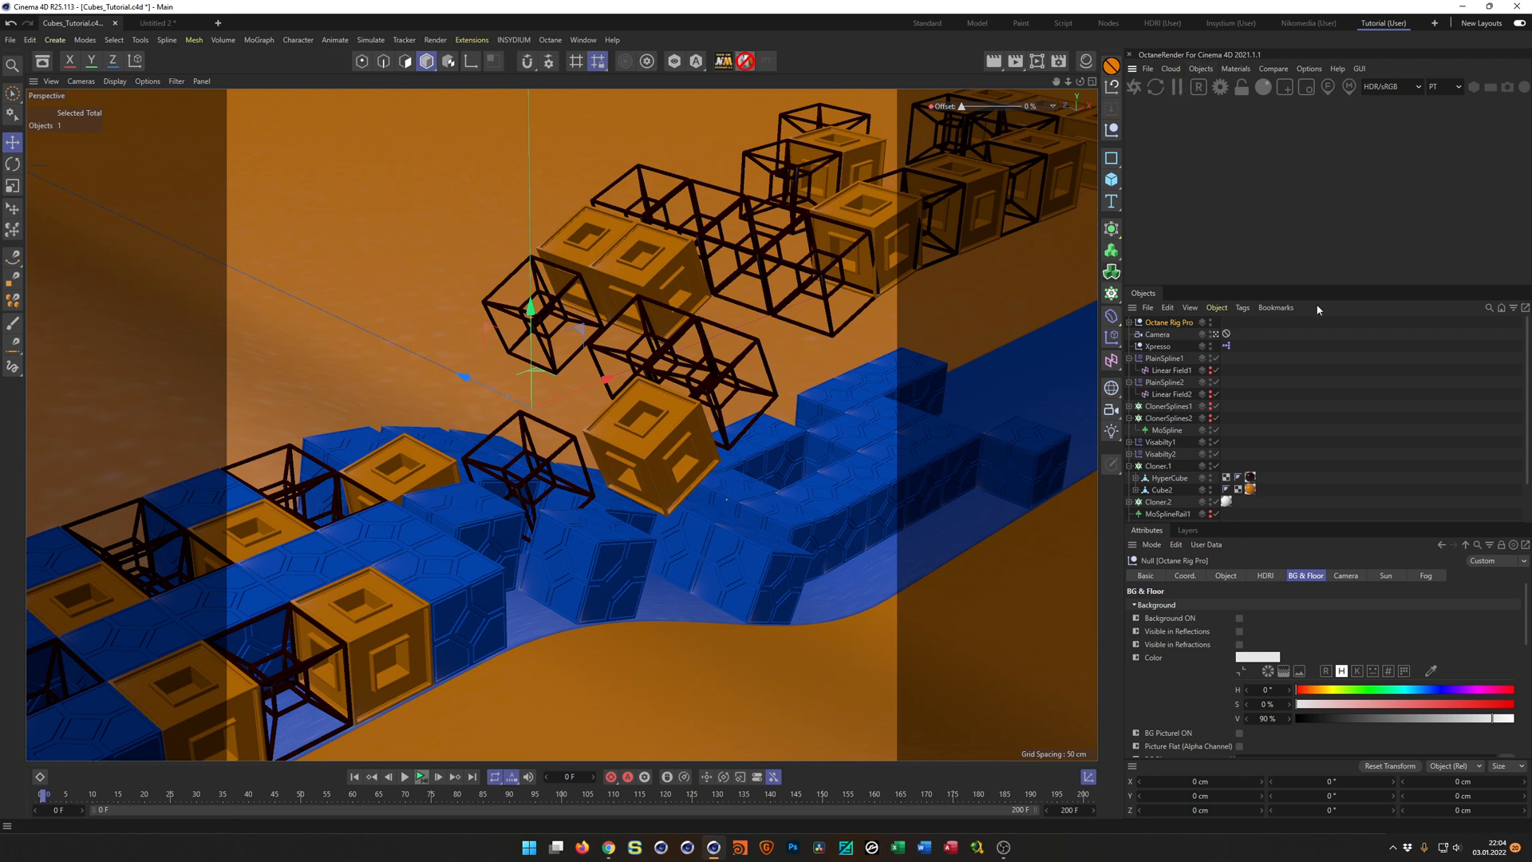
pyautogui.moveTo(1321, 286); pyautogui.dragTo(1321, 98)
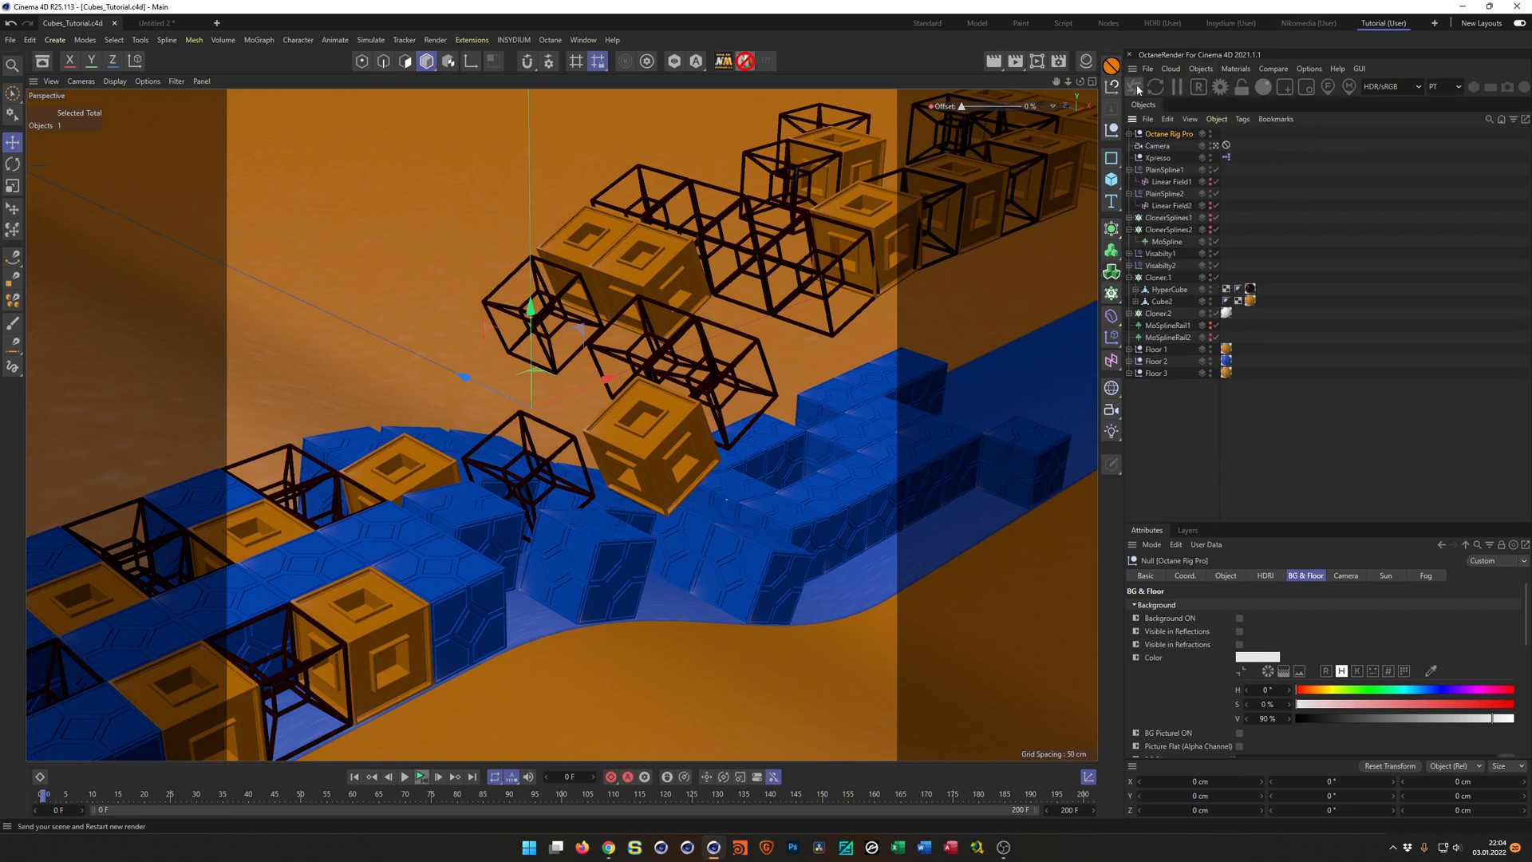
# Duplicate the Viewport render setting as a separate one named Octane and set its renderer to Octane Renderer.
pyautogui.click(1064, 64)
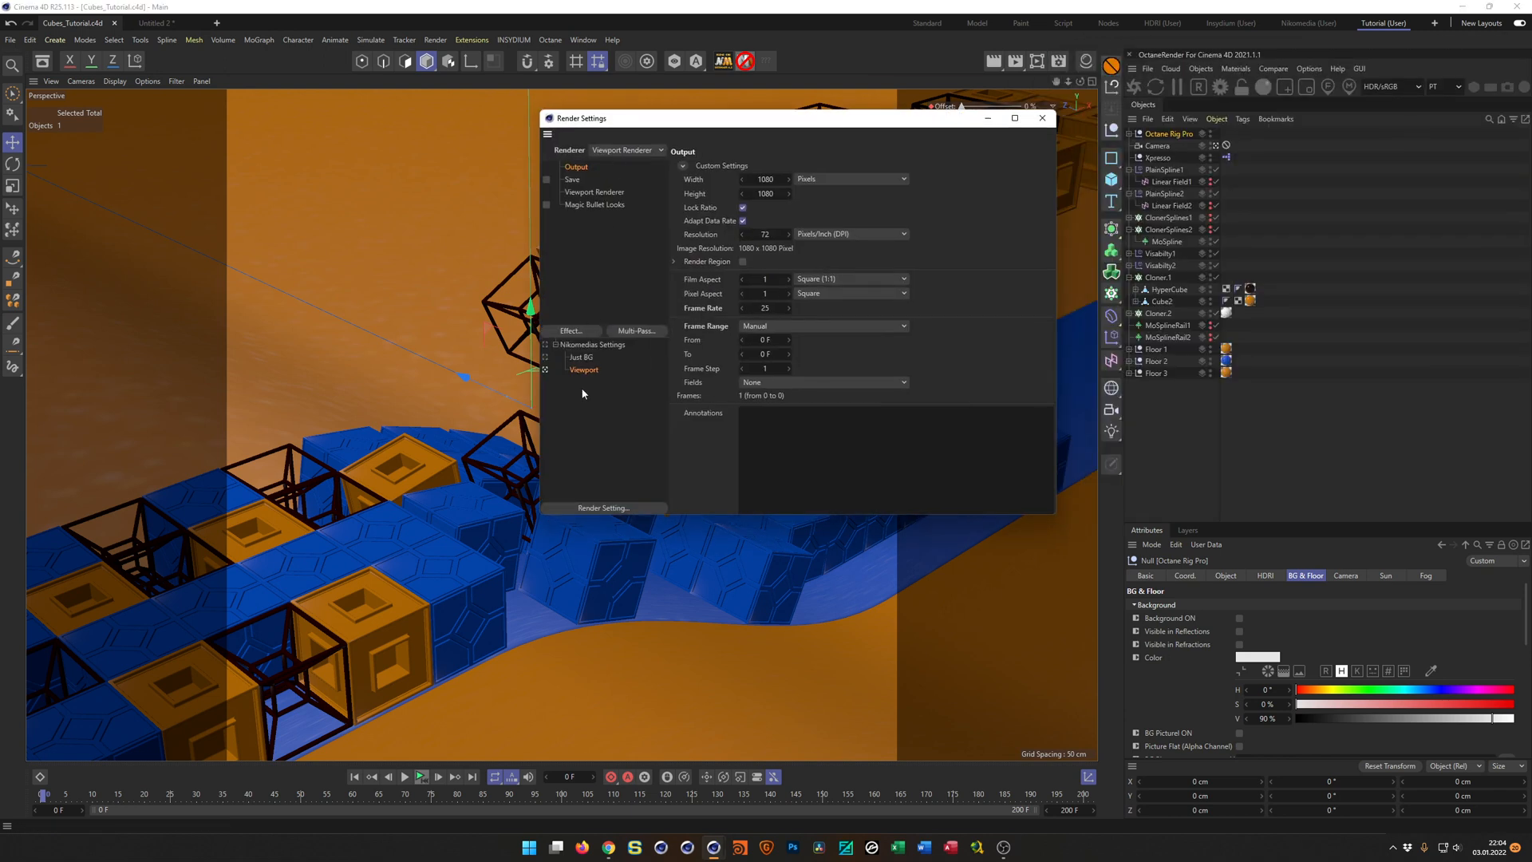
pyautogui.keyDown('ctrl'); pyautogui.moveTo(582, 373); pyautogui.dragTo(578, 387); pyautogui.keyUp('ctrl')
pyautogui.doubleClick(572, 383)
pyautogui.write('Octane')
pyautogui.press('Return')
pyautogui.click(596, 148)
pyautogui.click(628, 210)
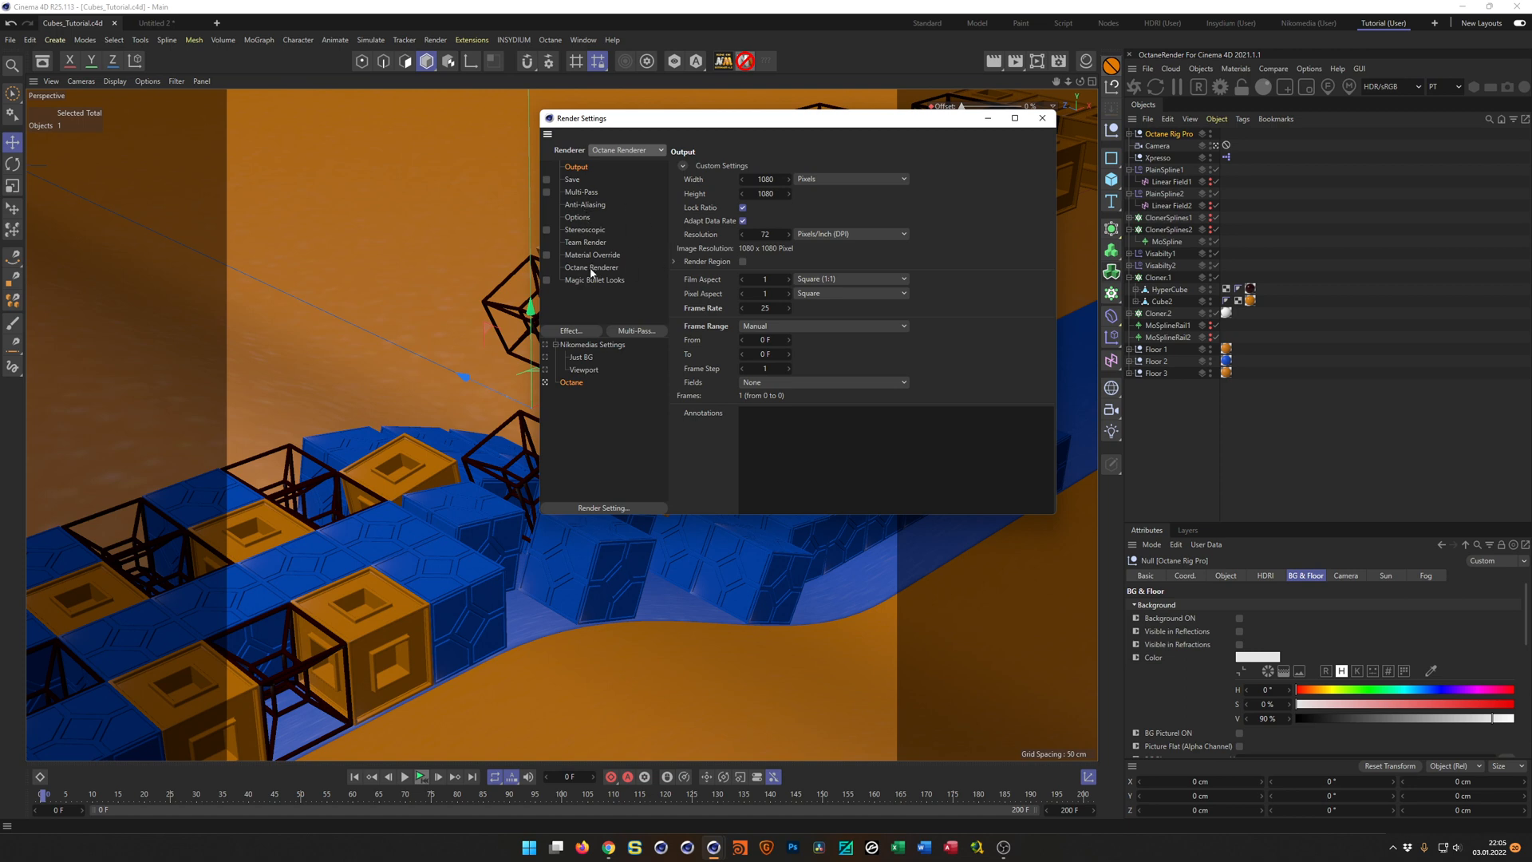
# Enable static noise in the Octane path tracing kernel settings and close both settings windows.
pyautogui.click(592, 269)
pyautogui.click(1220, 86)
pyautogui.moveTo(105, 10); pyautogui.dragTo(232, 154)
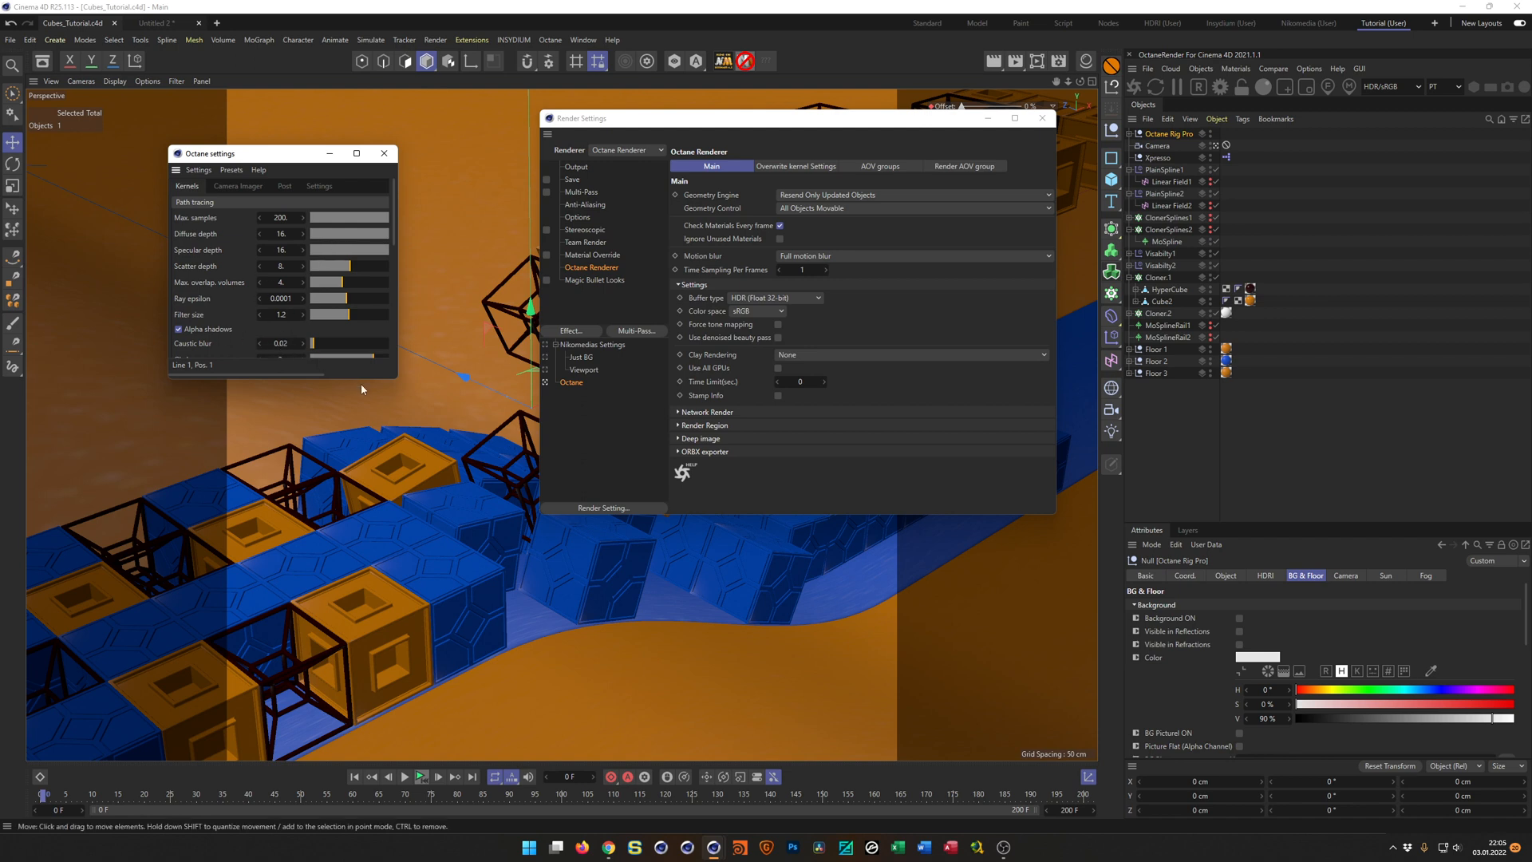
pyautogui.moveTo(397, 379); pyautogui.dragTo(555, 589)
pyautogui.click(182, 541)
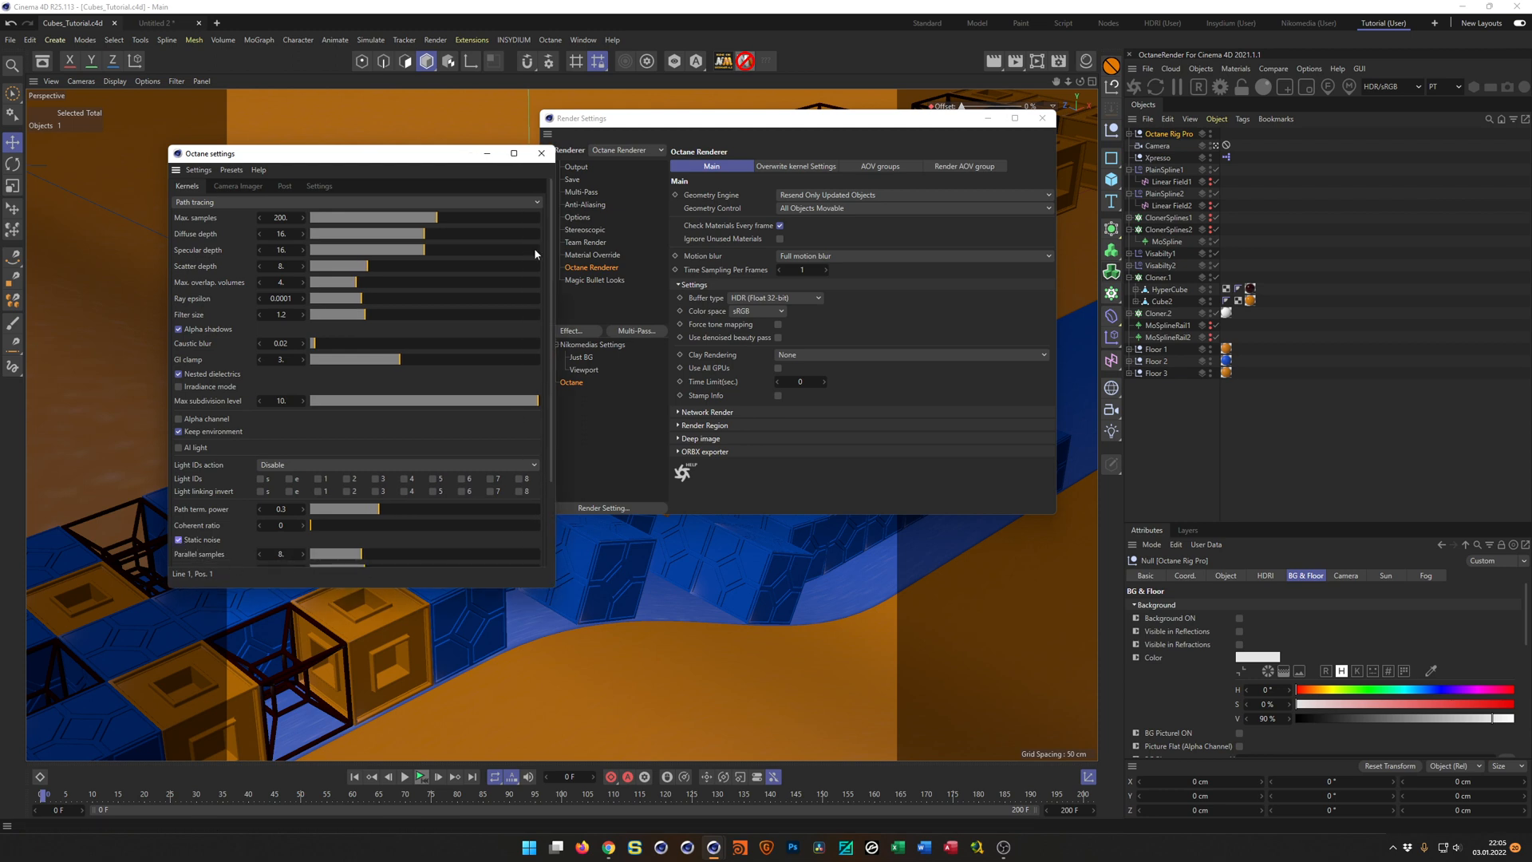
pyautogui.click(541, 153)
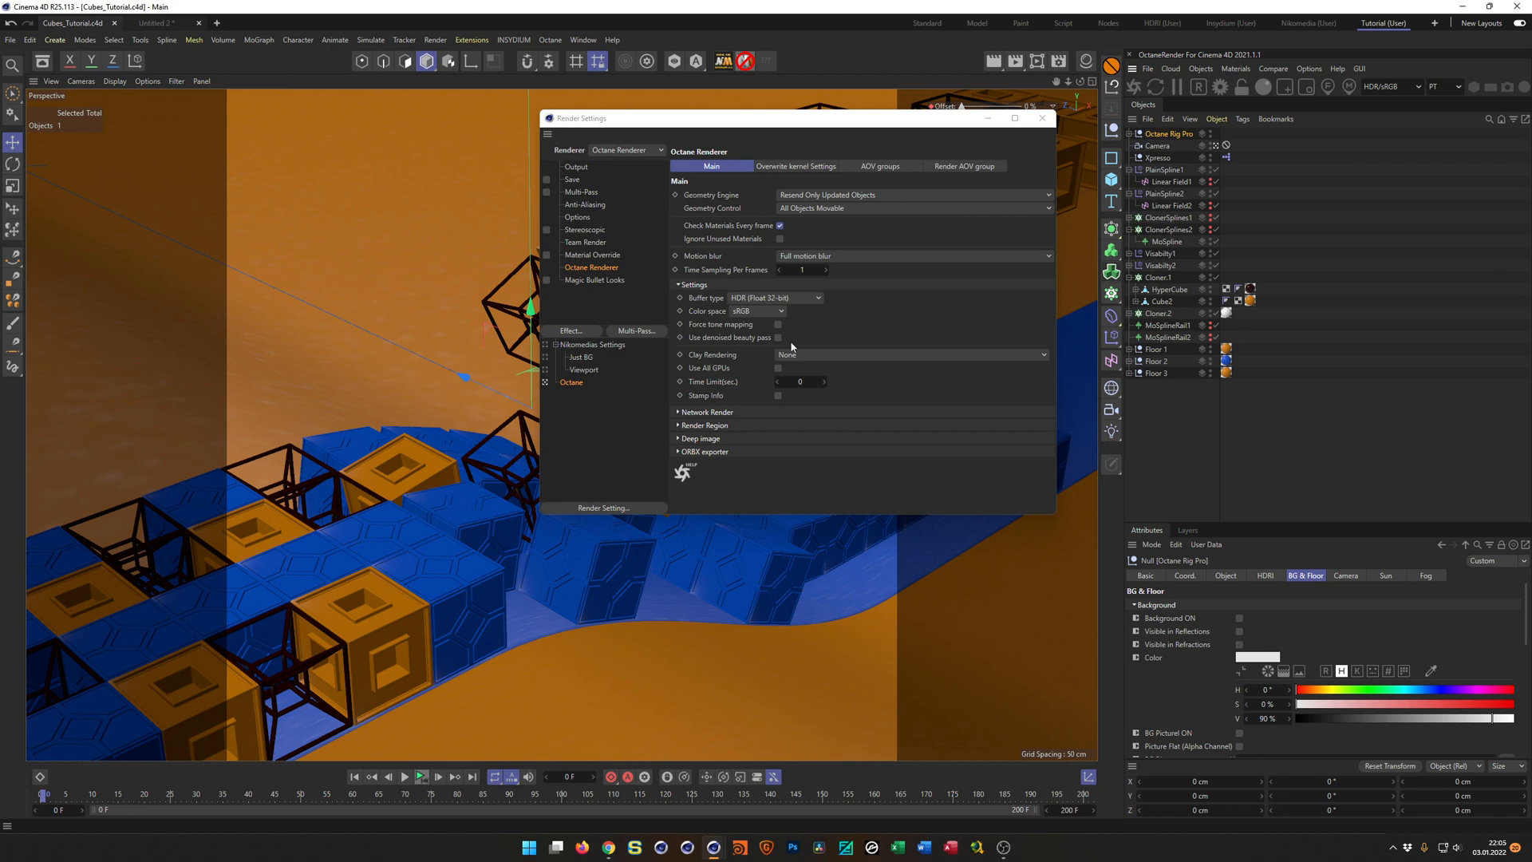
pyautogui.click(1042, 118)
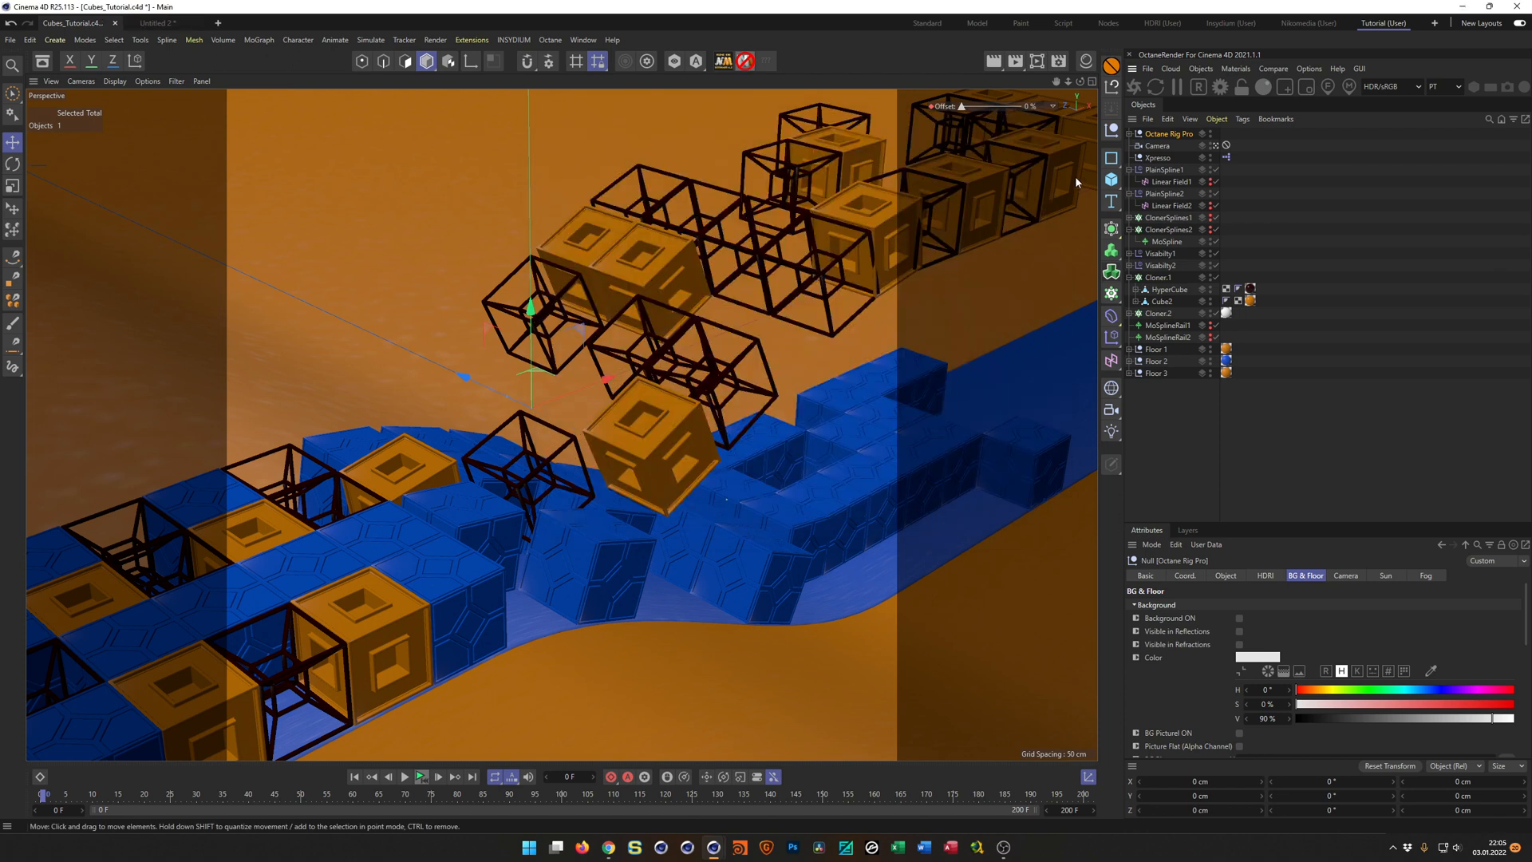
# Start the Octane live render and shrink the Live Viewer window so it covers only part of the viewport.
pyautogui.click(1134, 86)
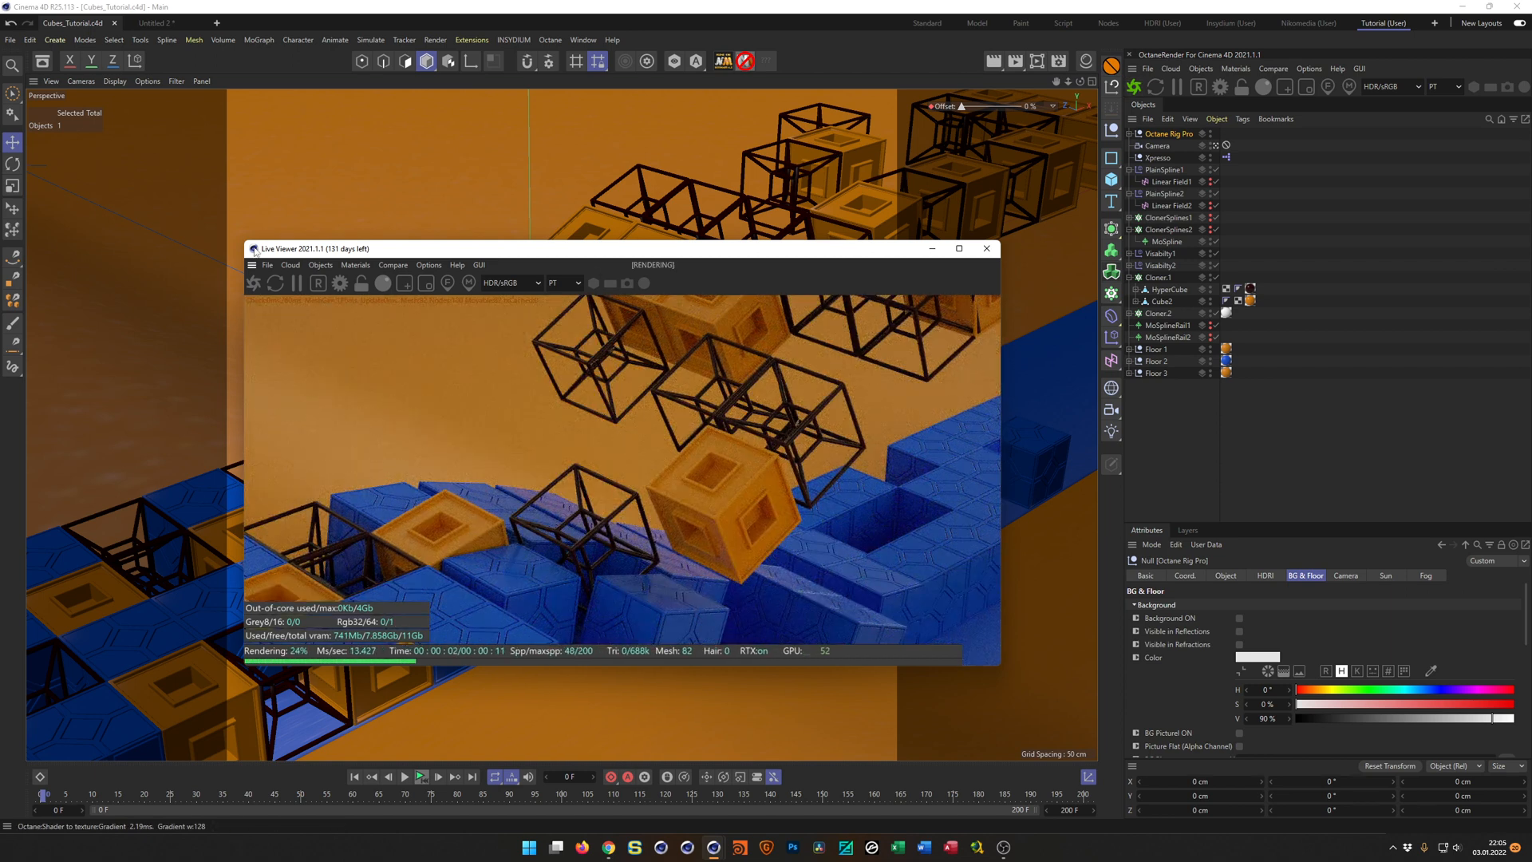
pyautogui.moveTo(245, 242); pyautogui.dragTo(595, 247)
pyautogui.moveTo(716, 247); pyautogui.dragTo(715, 214)
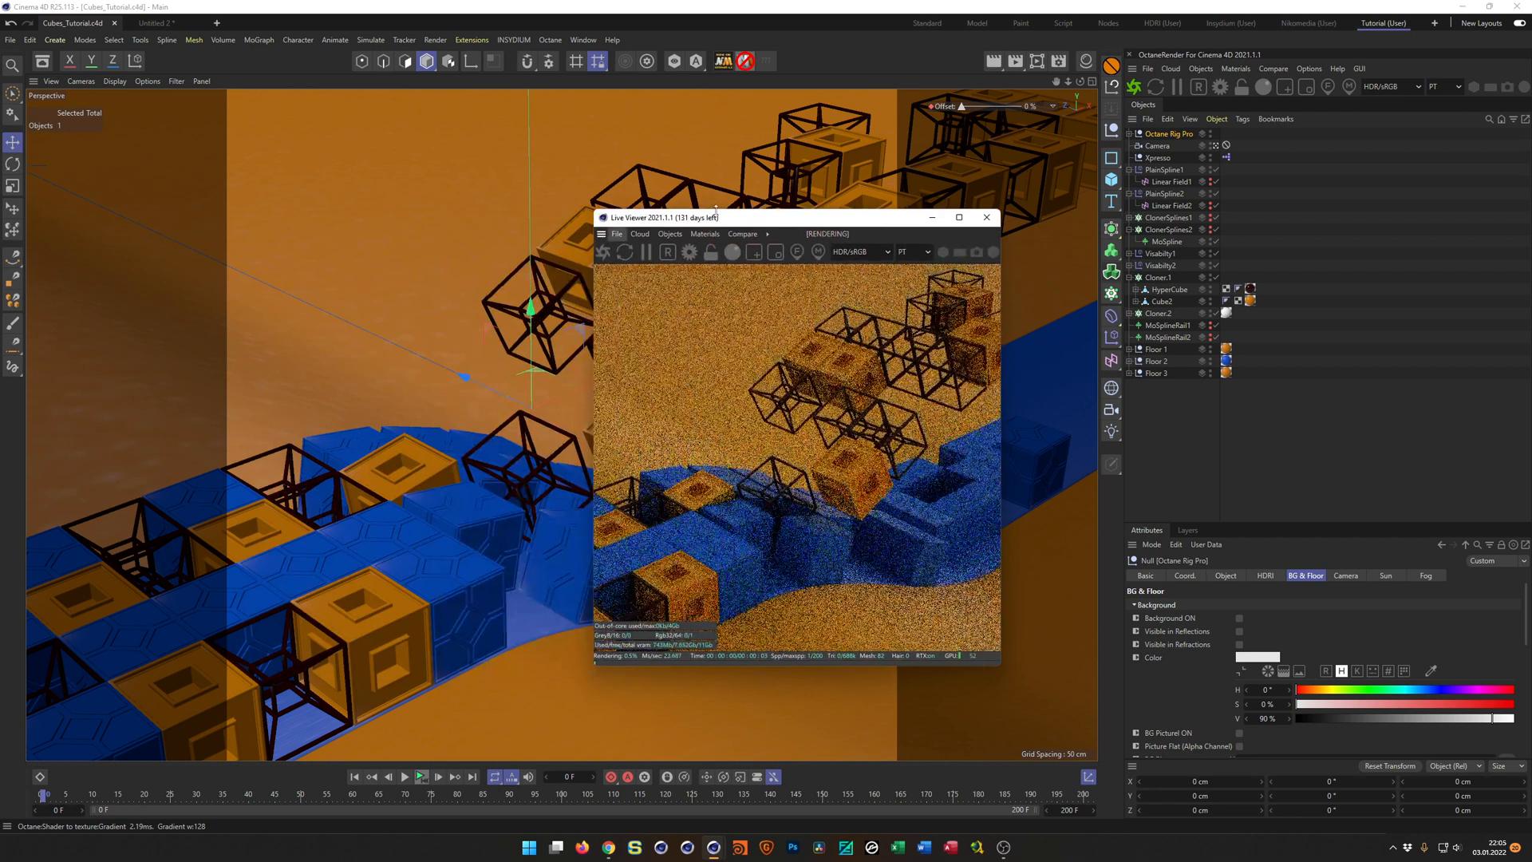
pyautogui.moveTo(819, 228); pyautogui.dragTo(831, 307)
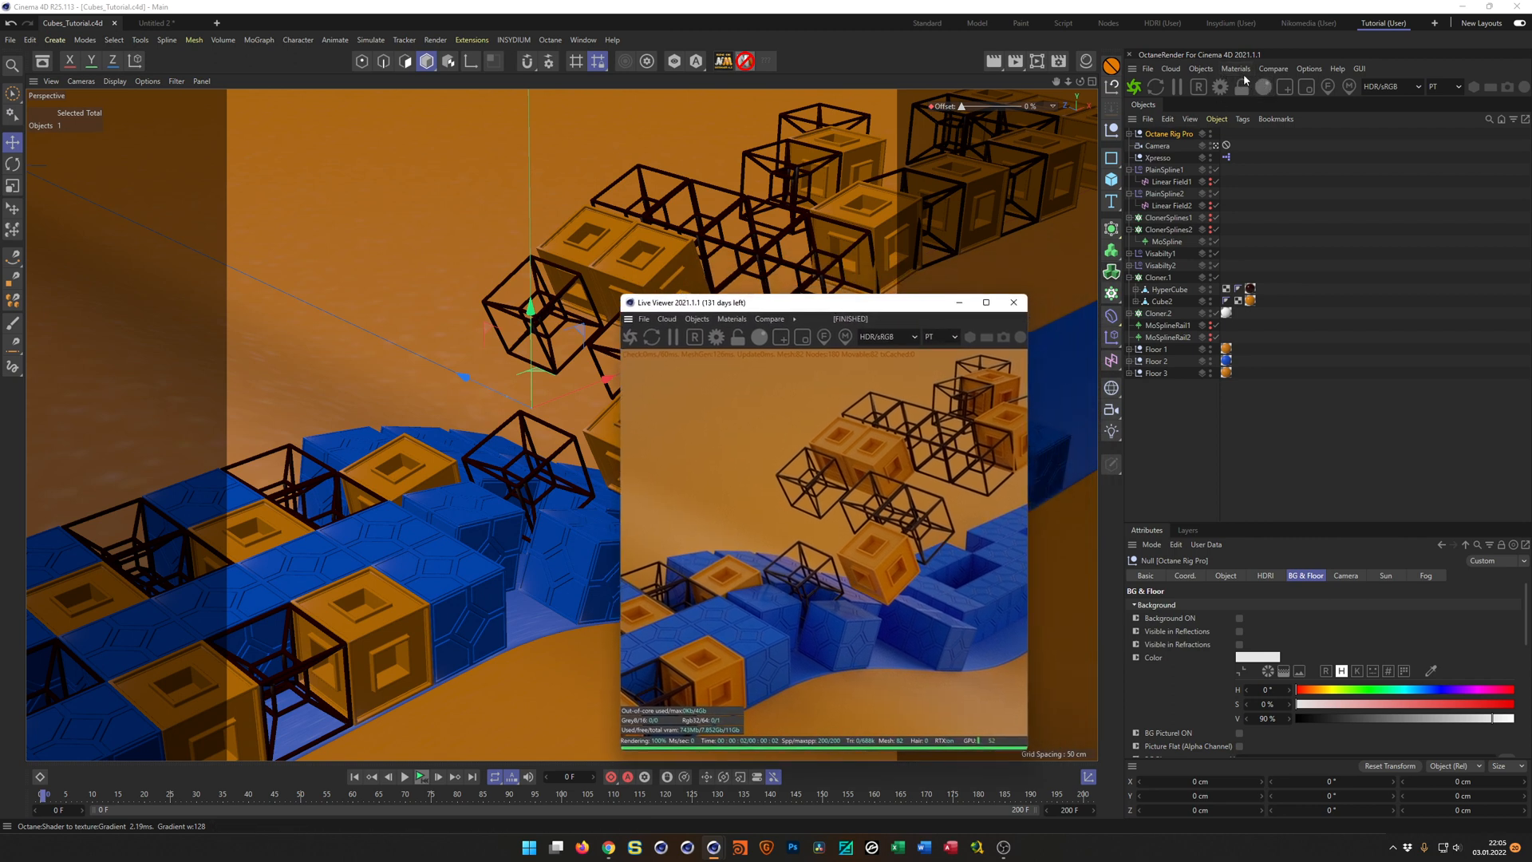
# Show the Octane Rig Pro's HDRI settings and display the Indoor HDRI folder of the Asset Browser as enlarged thumbnails.
pyautogui.click(1183, 135)
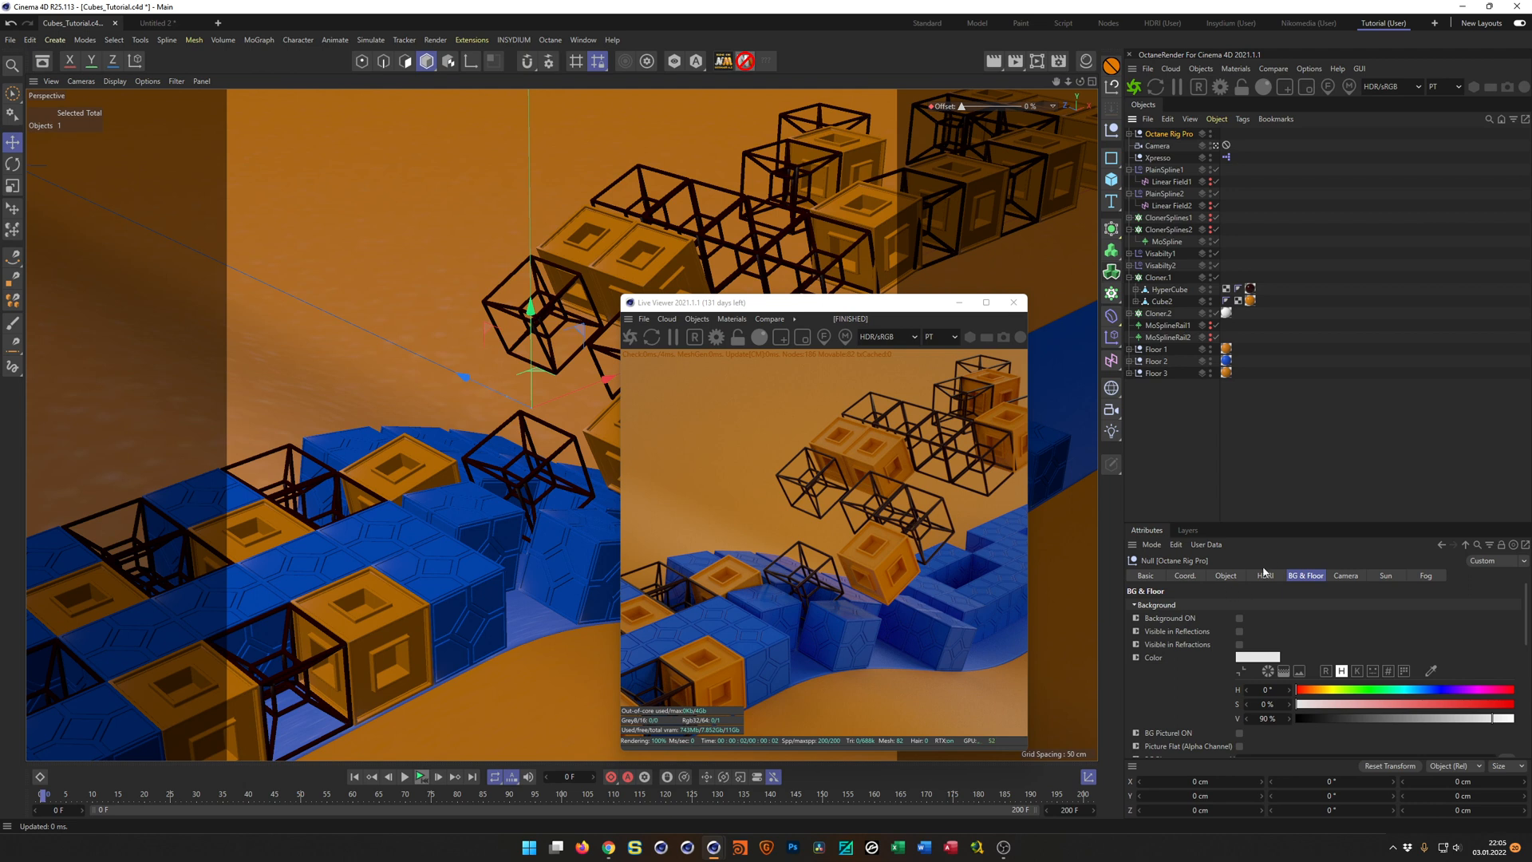
pyautogui.moveTo(1293, 523); pyautogui.dragTo(1295, 387)
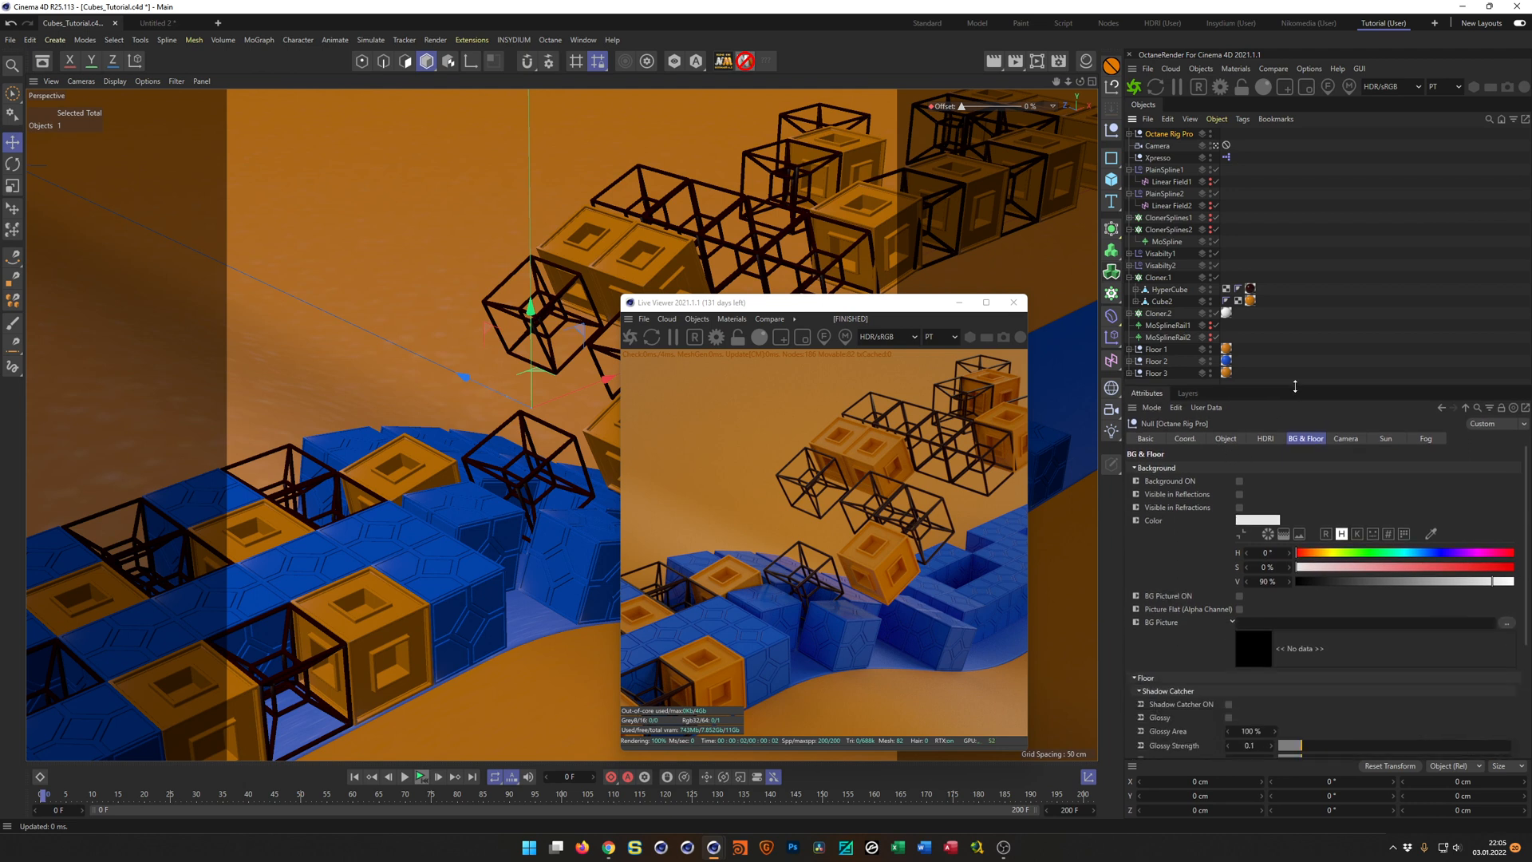
pyautogui.click(1266, 439)
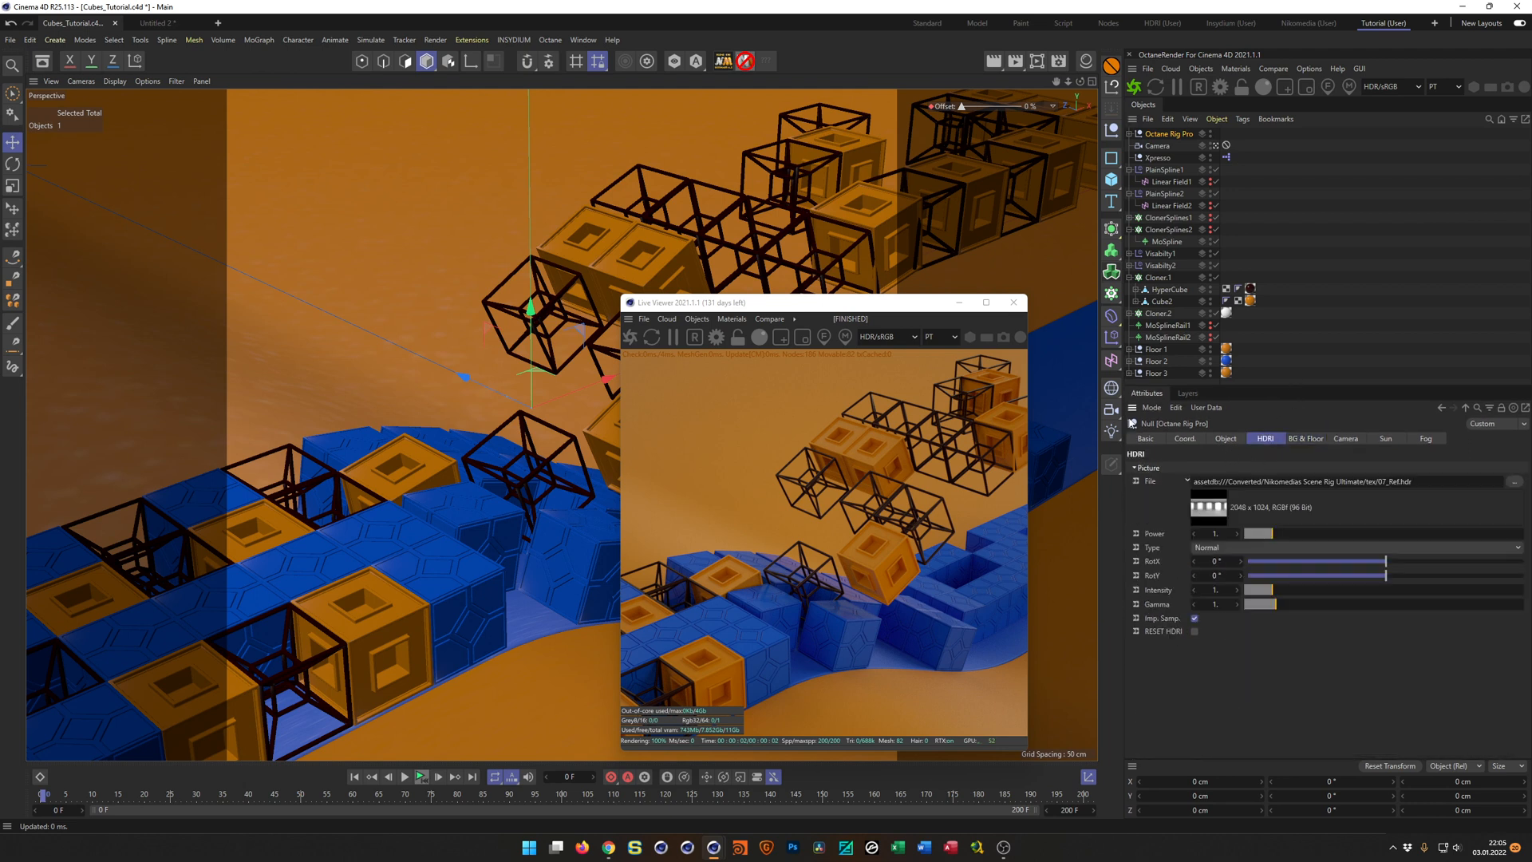
pyautogui.click(43, 61)
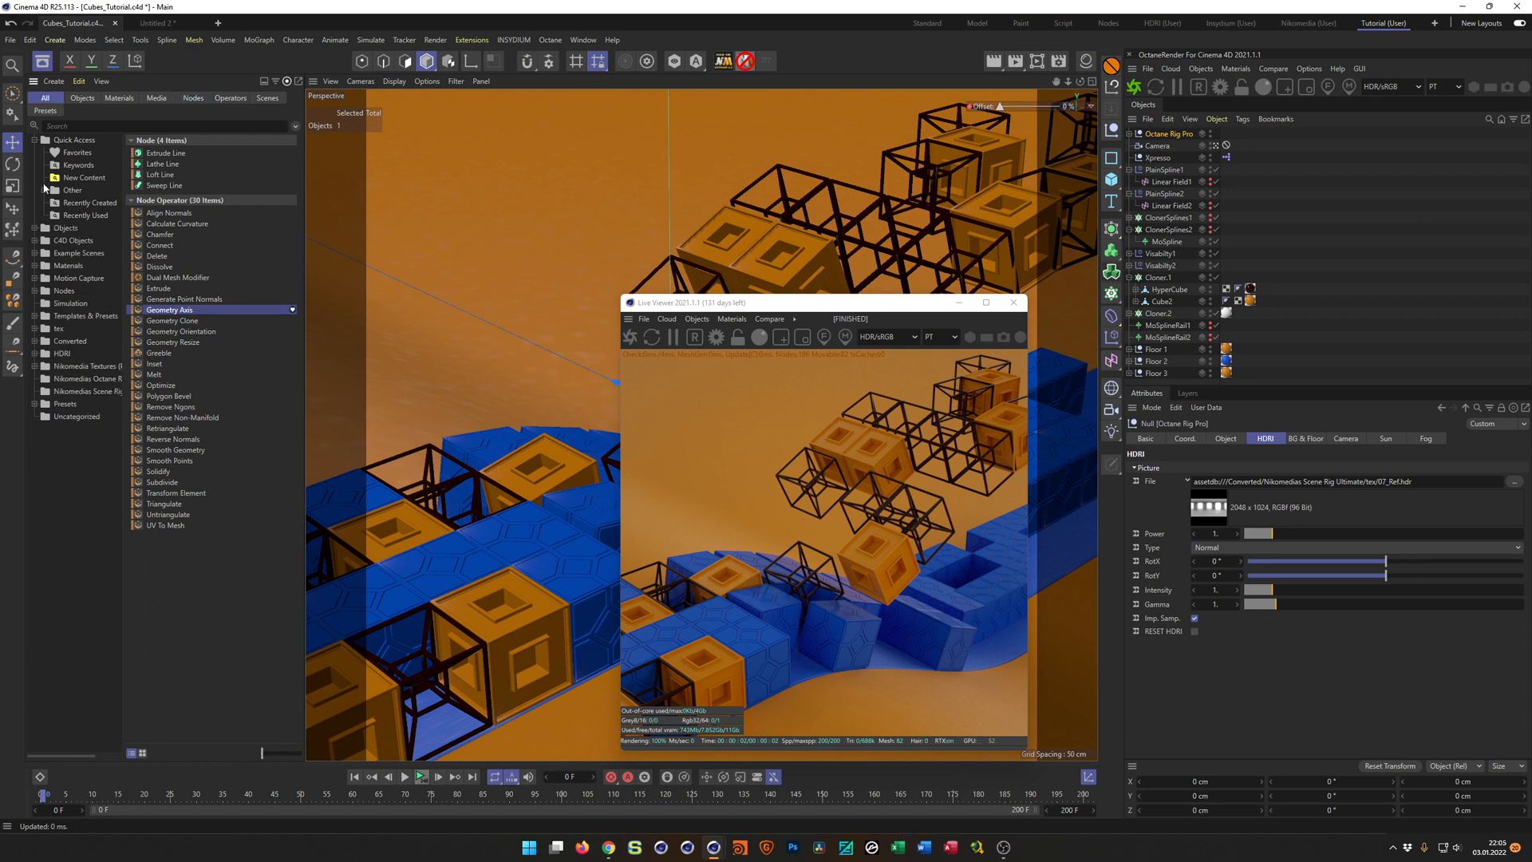
pyautogui.click(35, 353)
pyautogui.click(74, 366)
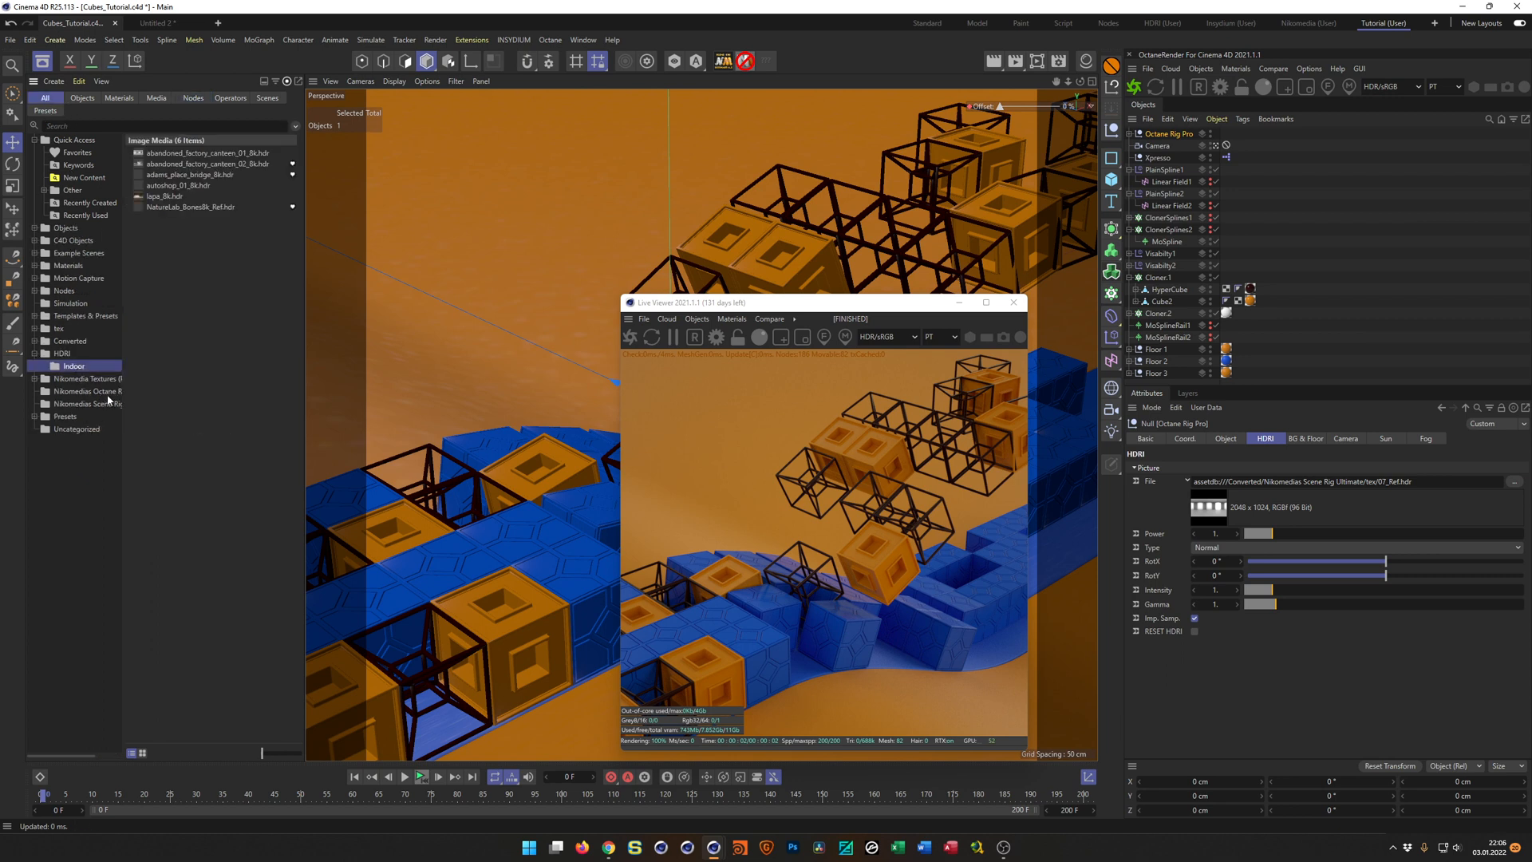
pyautogui.click(144, 753)
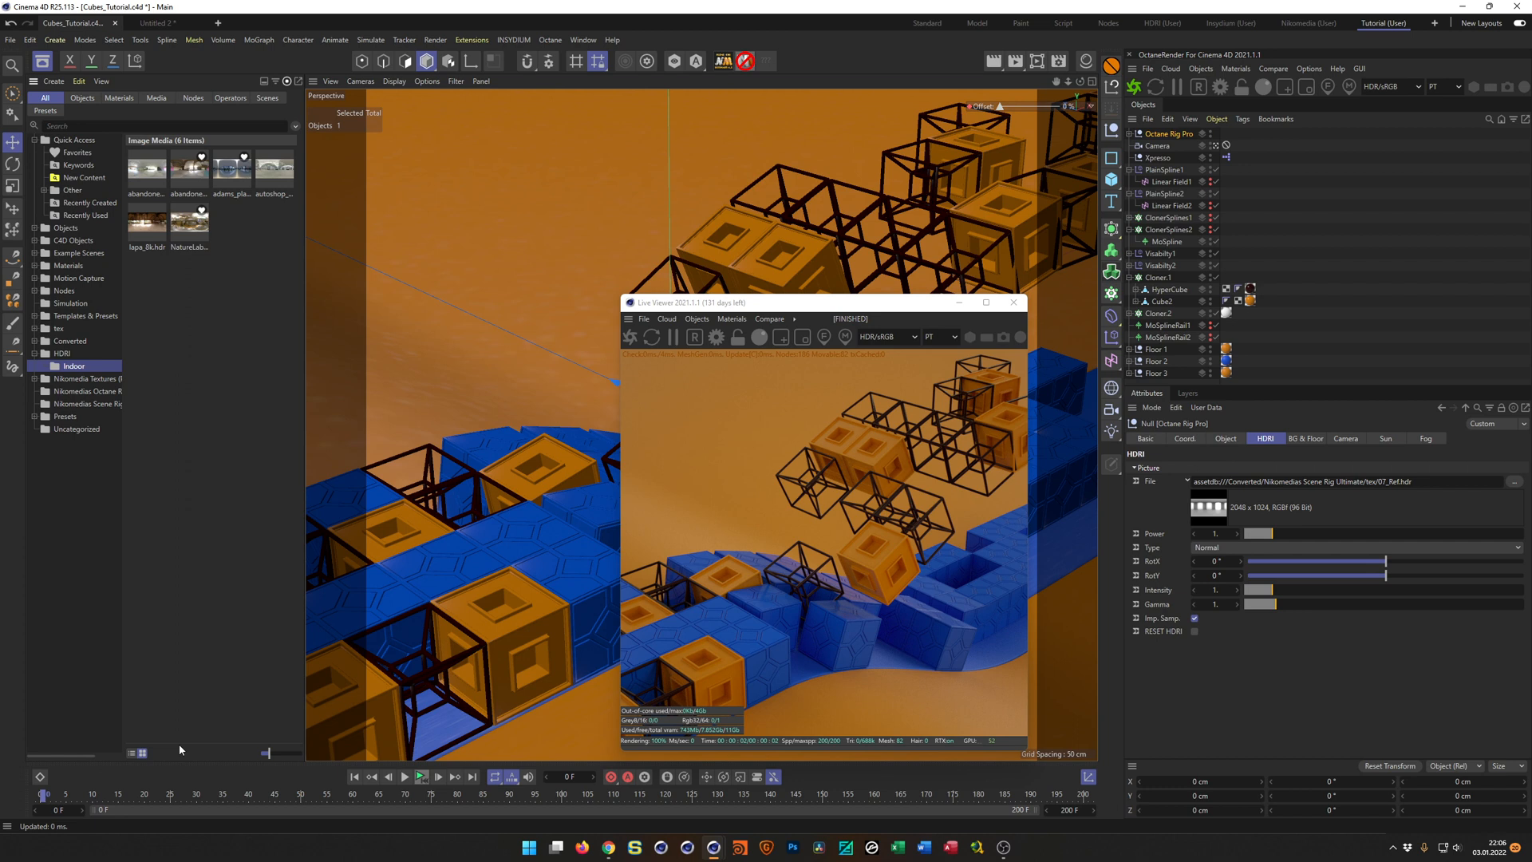
pyautogui.moveTo(269, 754); pyautogui.dragTo(279, 754)
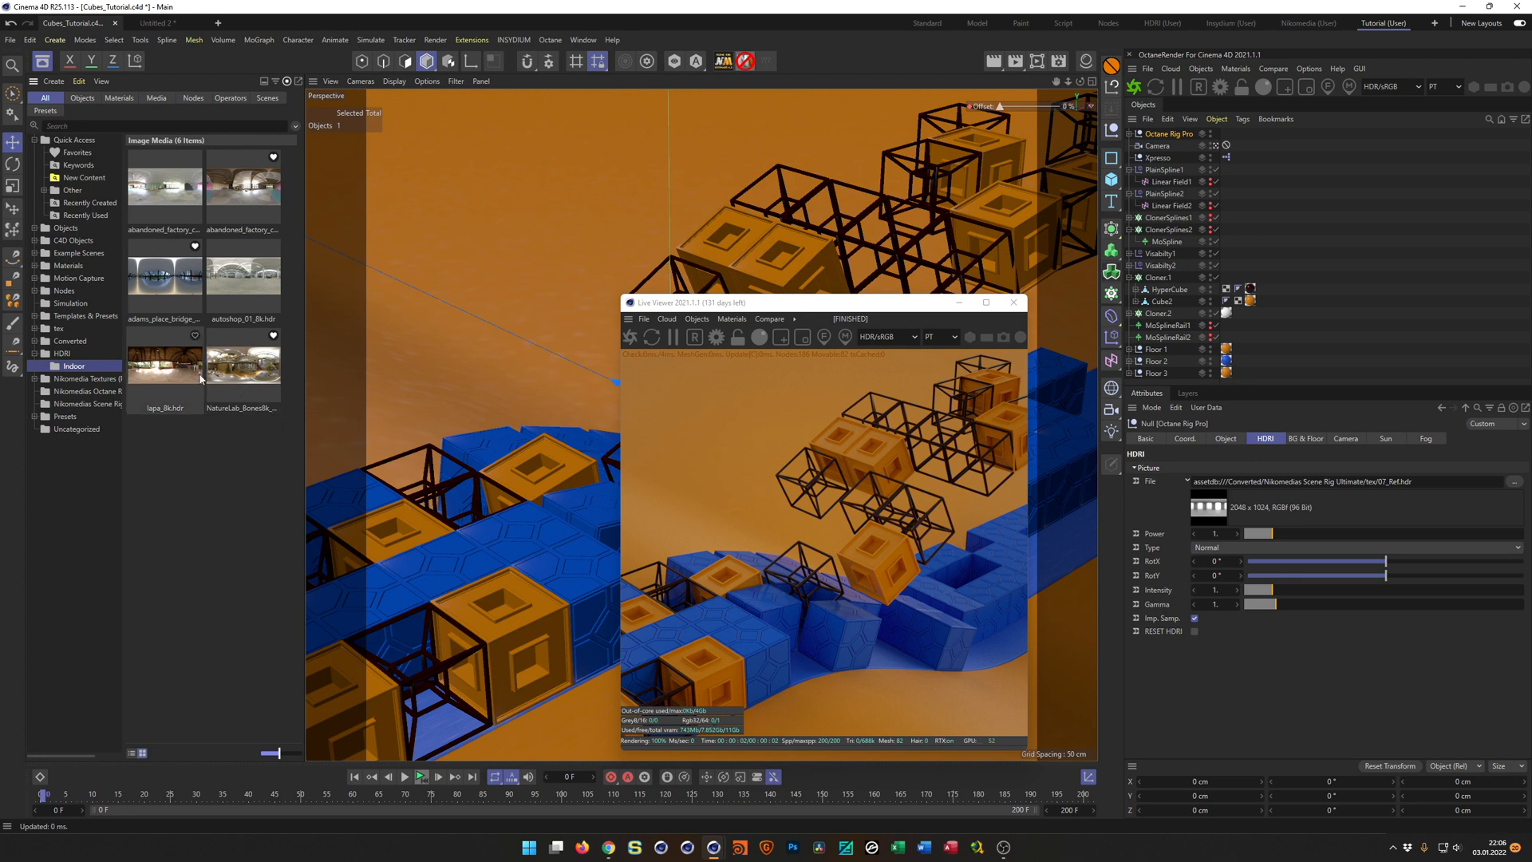
# Assign NatureLab_Bones8k_Ref.hdr as the Octane rig's HDRI file and rotate it to a RotX of 72°.
pyautogui.click(239, 369)
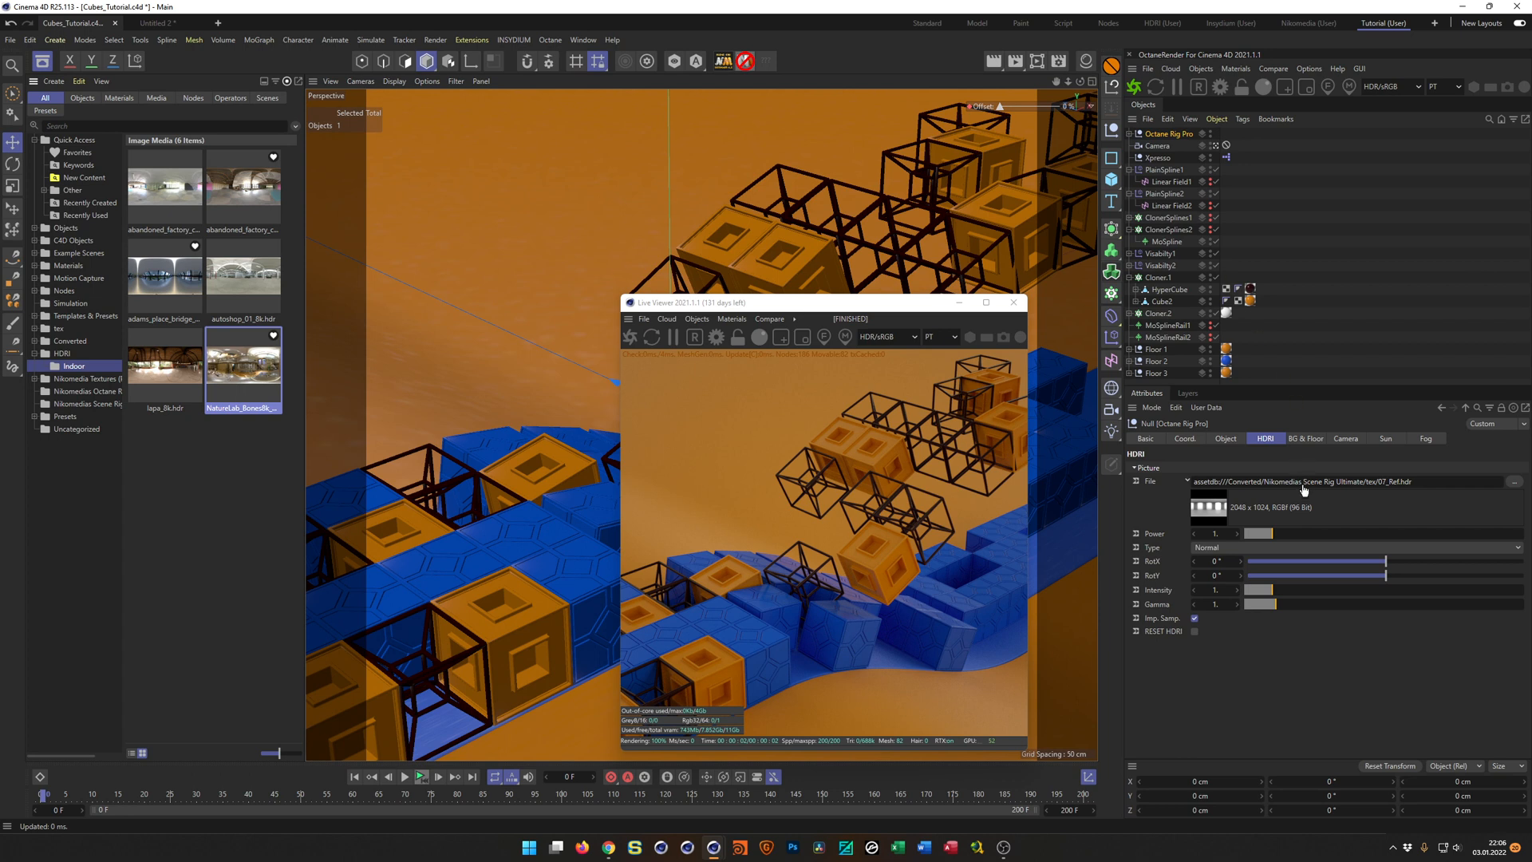
pyautogui.moveTo(1304, 488); pyautogui.dragTo(1304, 484)
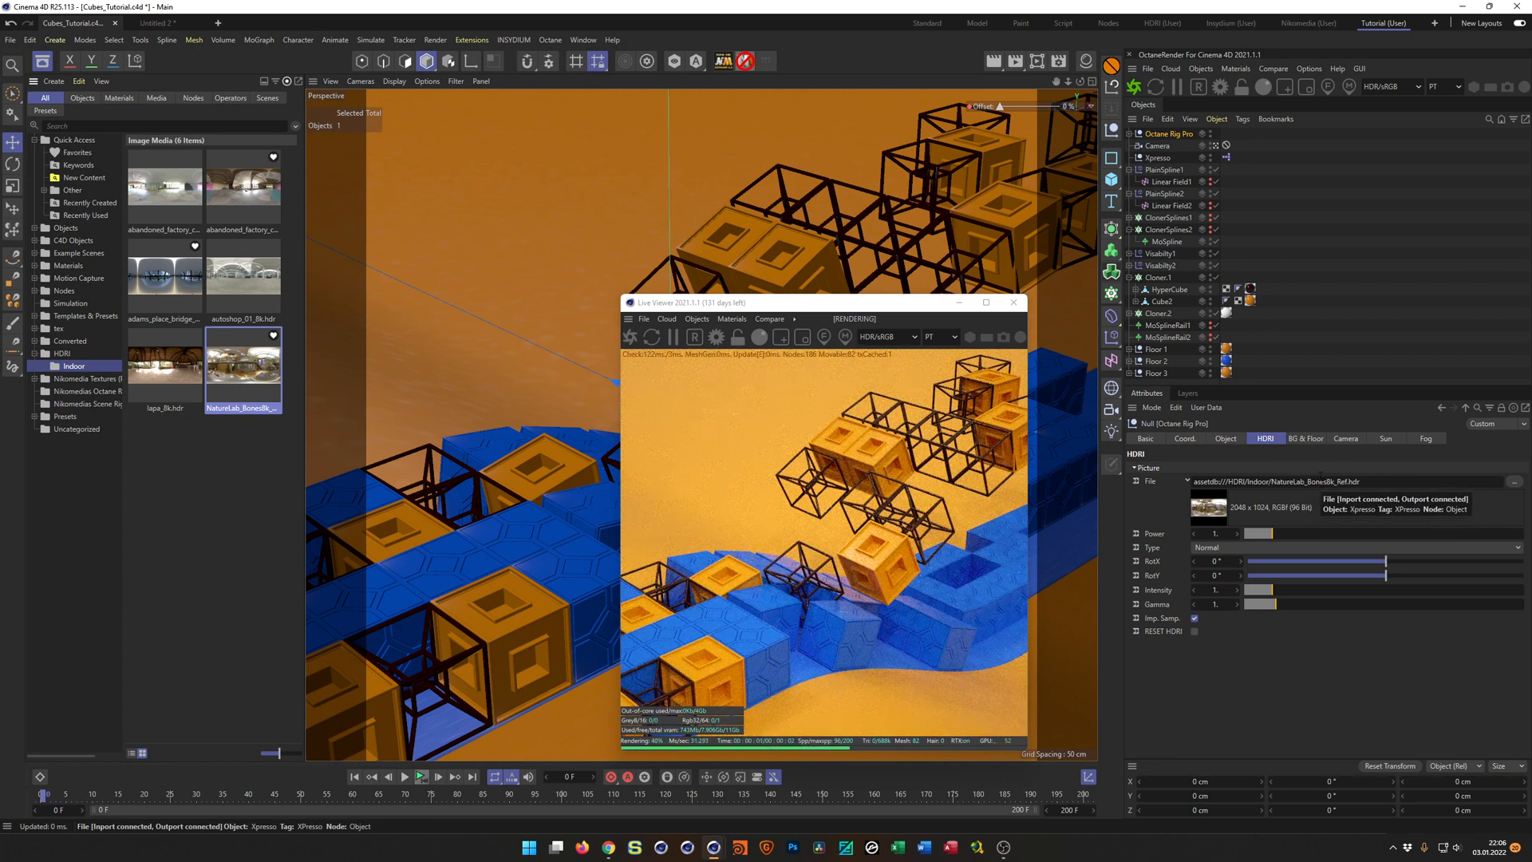
pyautogui.moveTo(1386, 561); pyautogui.dragTo(1472, 576)
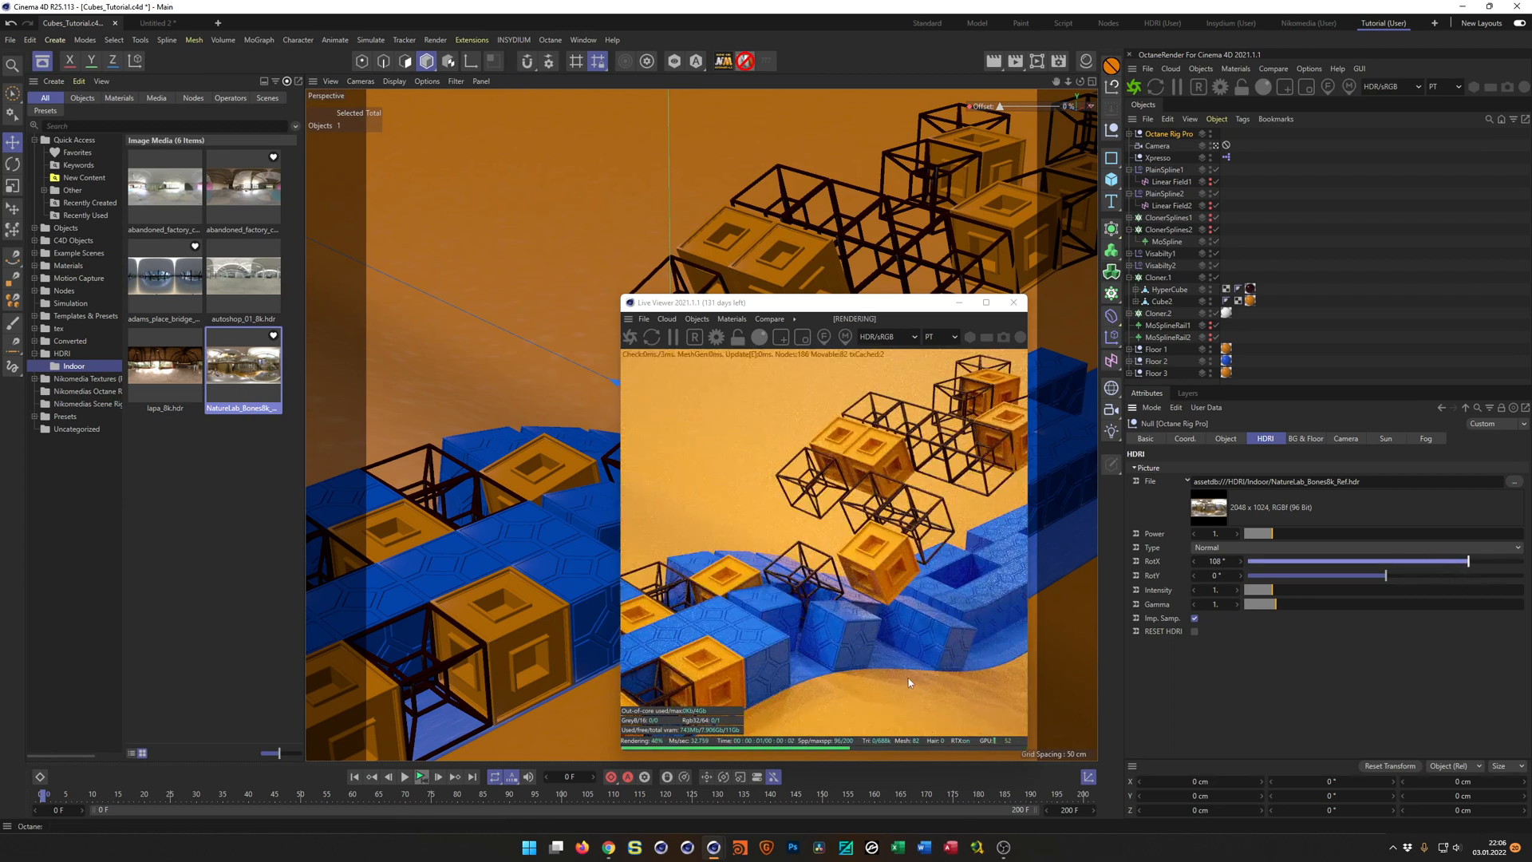
pyautogui.moveTo(1467, 563); pyautogui.dragTo(1442, 561)
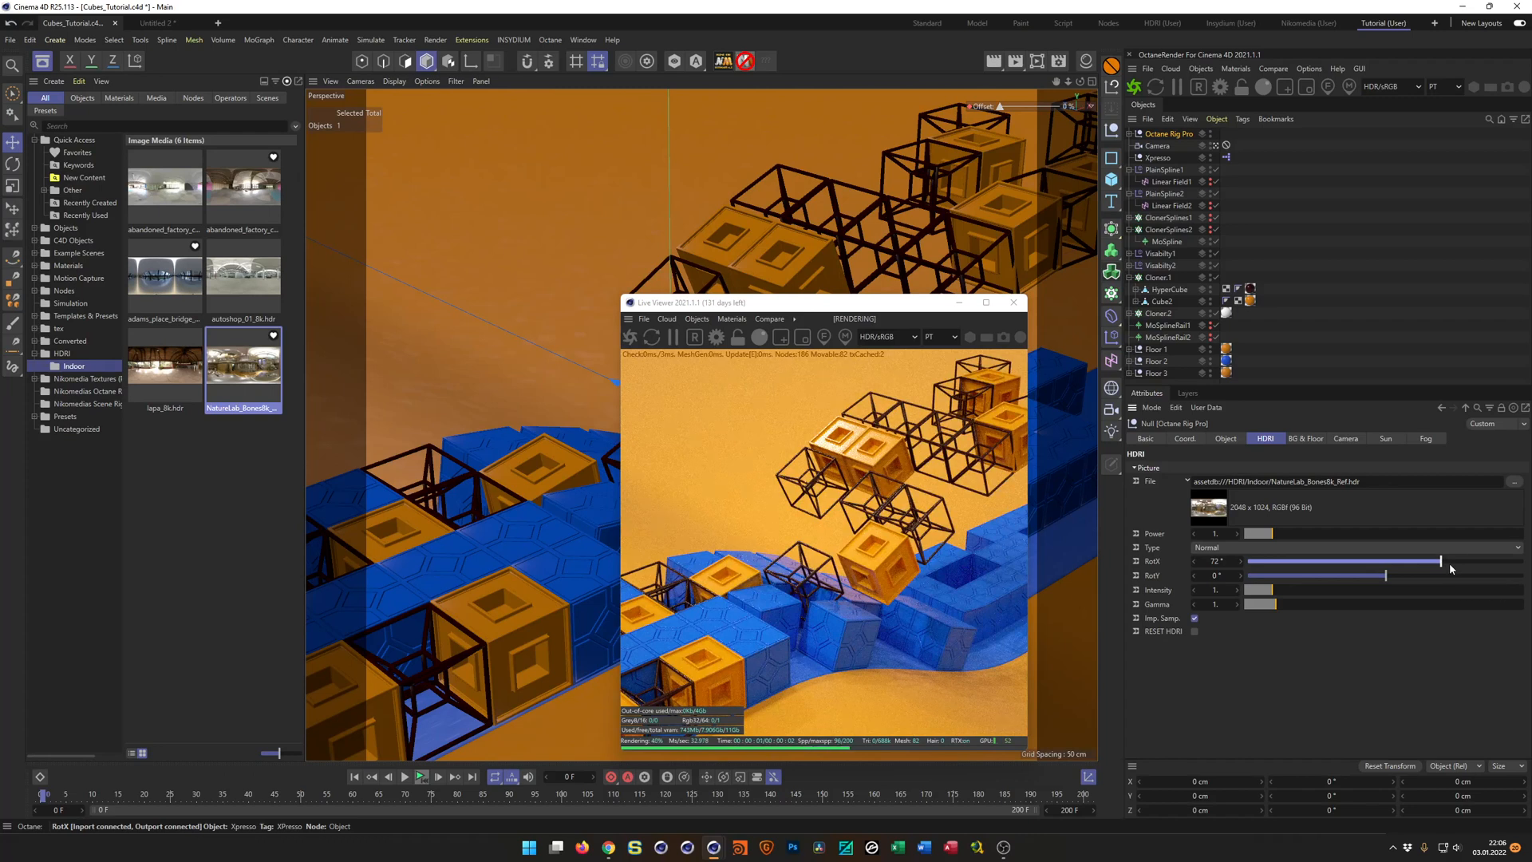
# Move the Live Viewer off the viewport, play the animation to check the render at frame 79, and close the viewer.
pyautogui.moveTo(882, 307); pyautogui.dragTo(1255, 283)
pyautogui.click(421, 778)
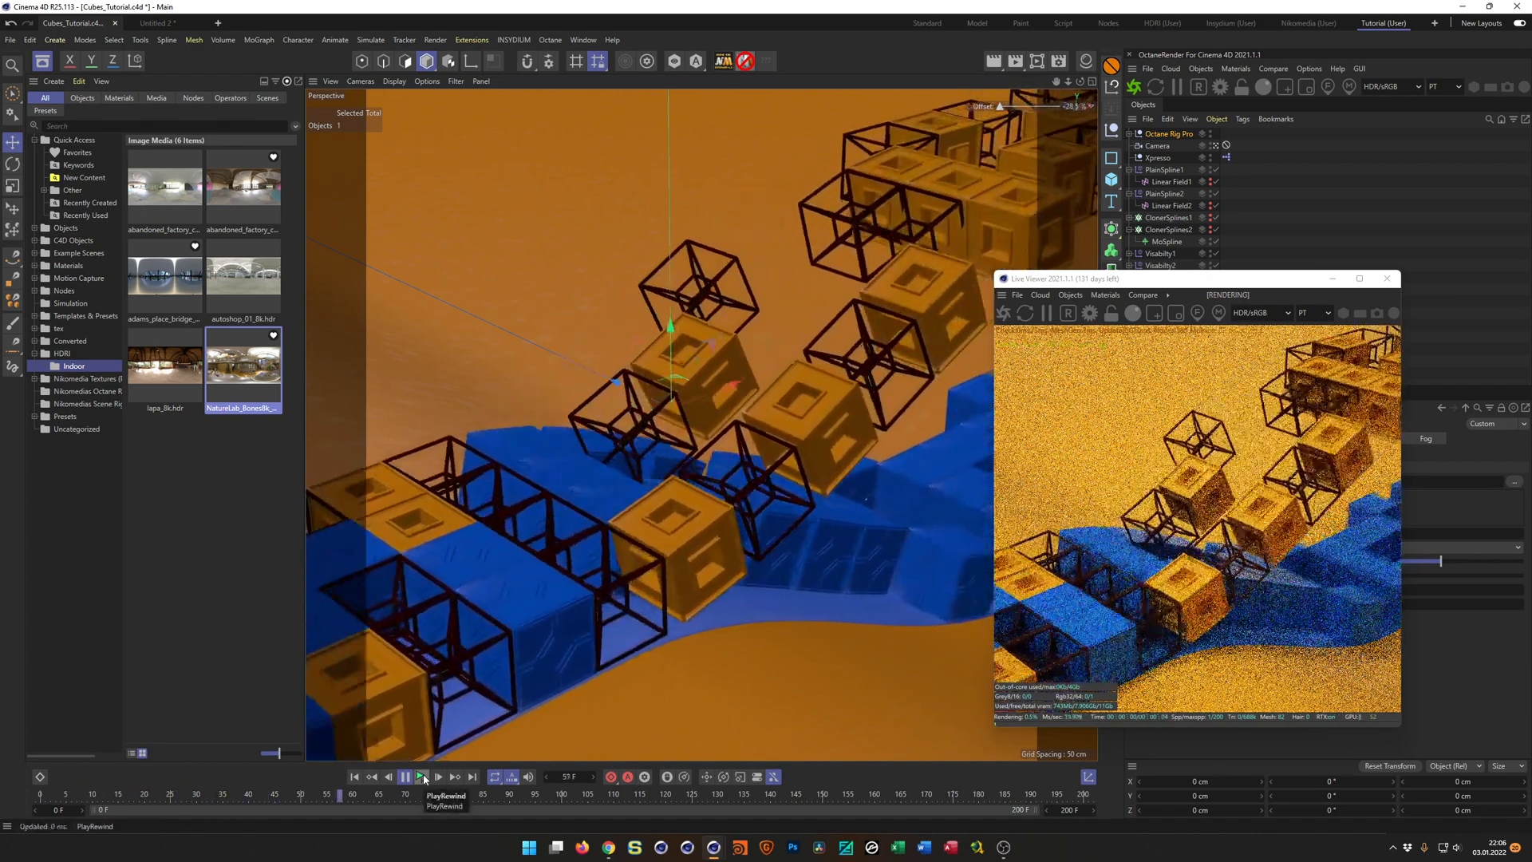
pyautogui.click(421, 777)
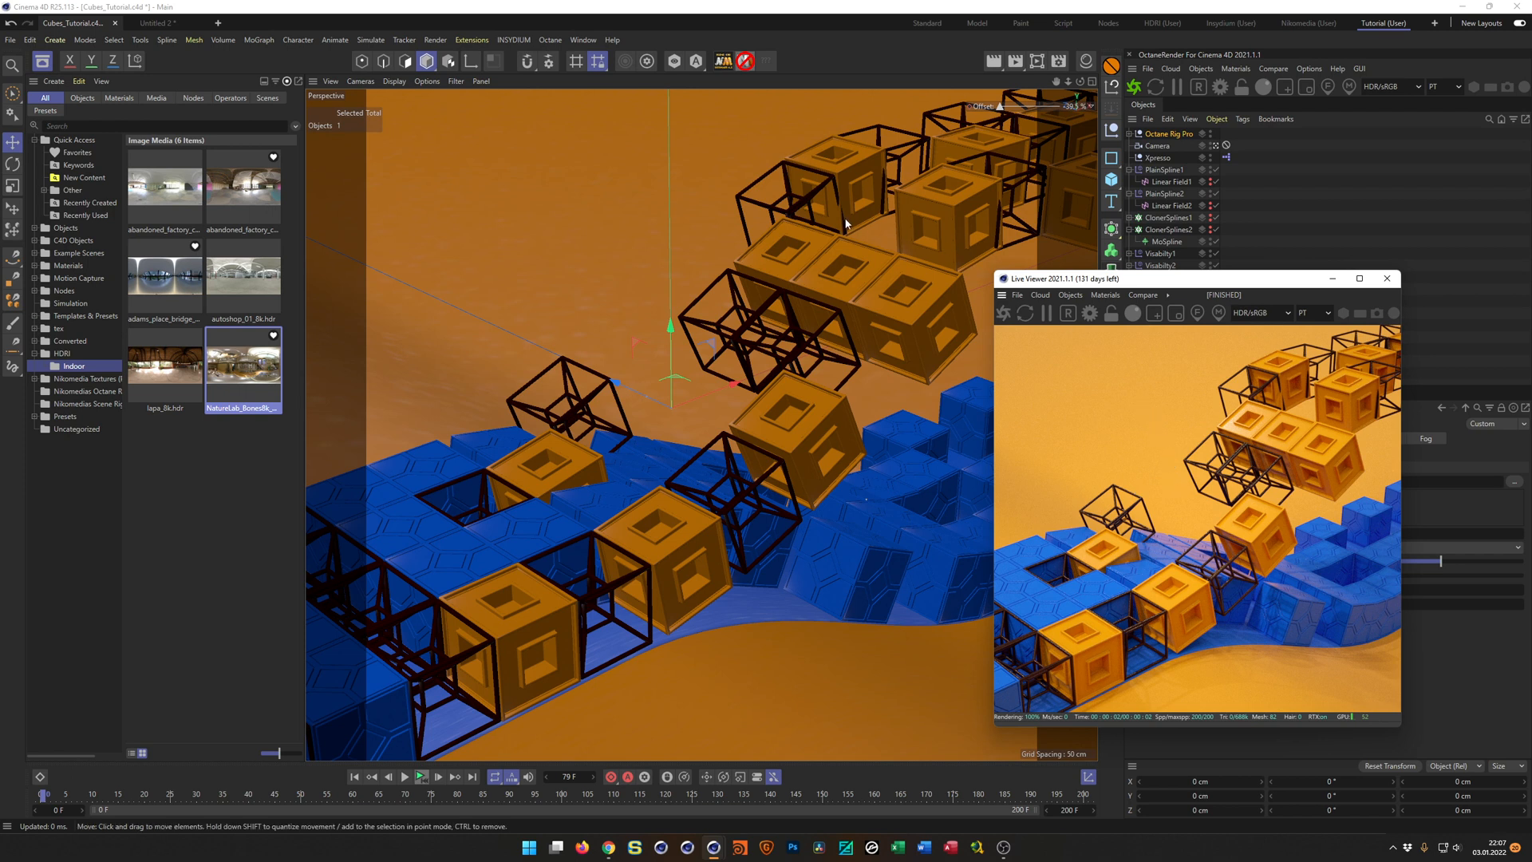
pyautogui.click(1387, 278)
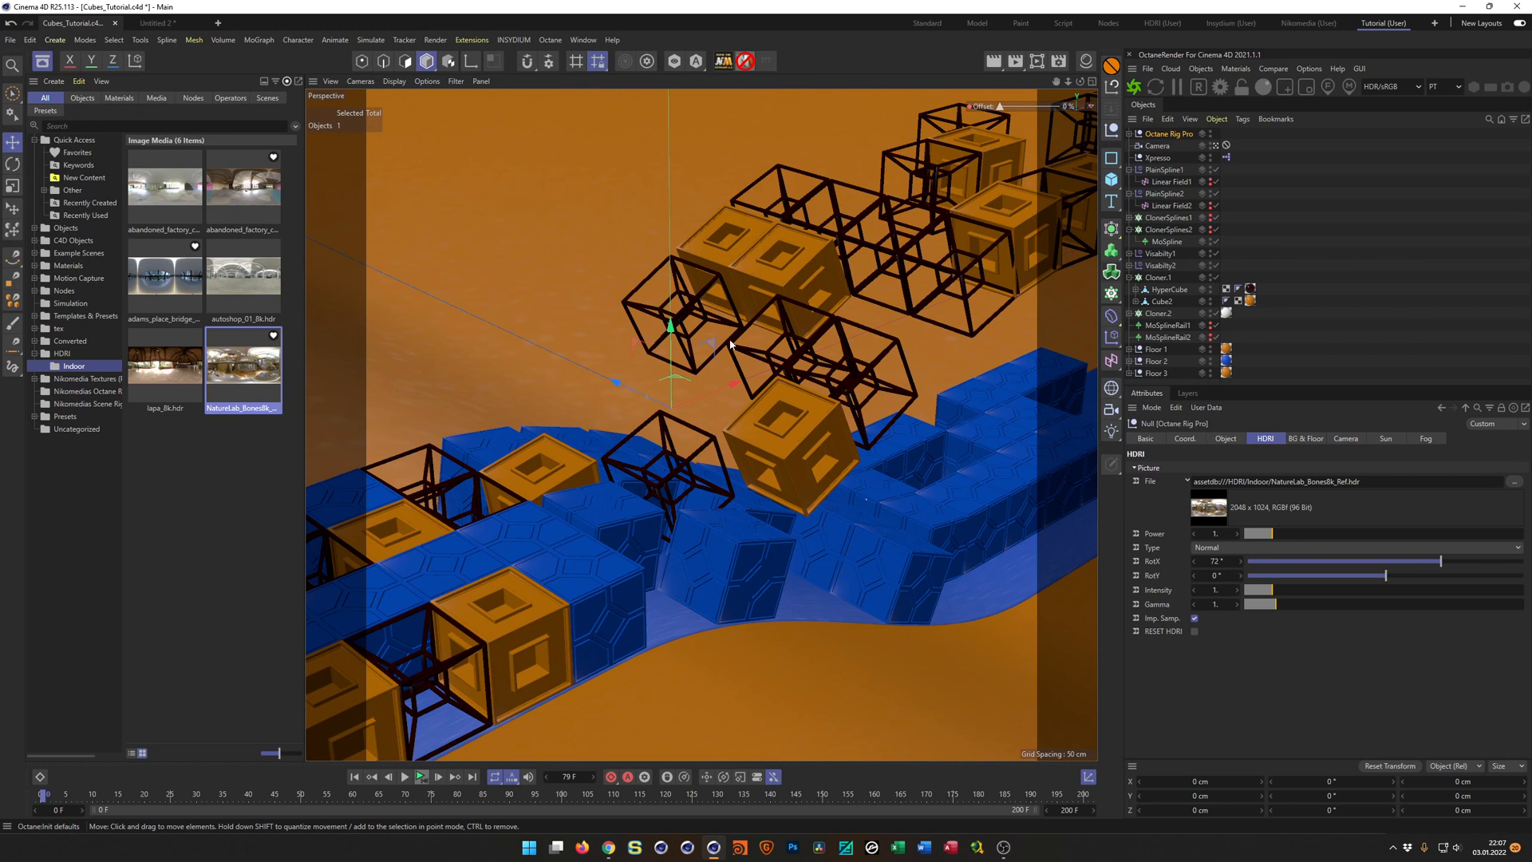
# Scrub the timeline to frame 78 and enlarge the object list area.
pyautogui.moveTo(44, 796); pyautogui.dragTo(448, 804)
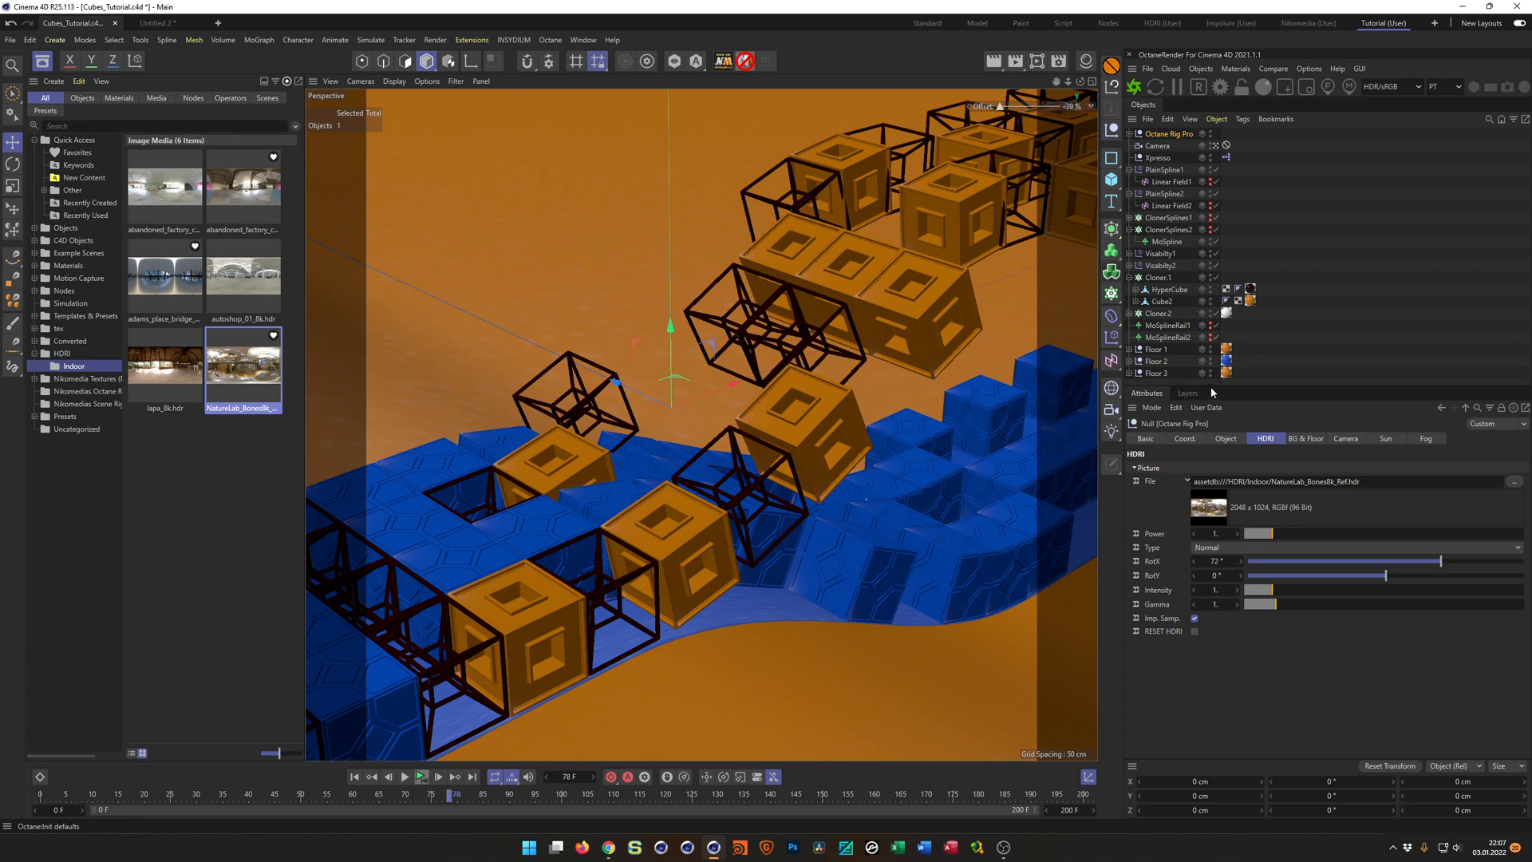
pyautogui.moveTo(1217, 385); pyautogui.dragTo(1217, 464)
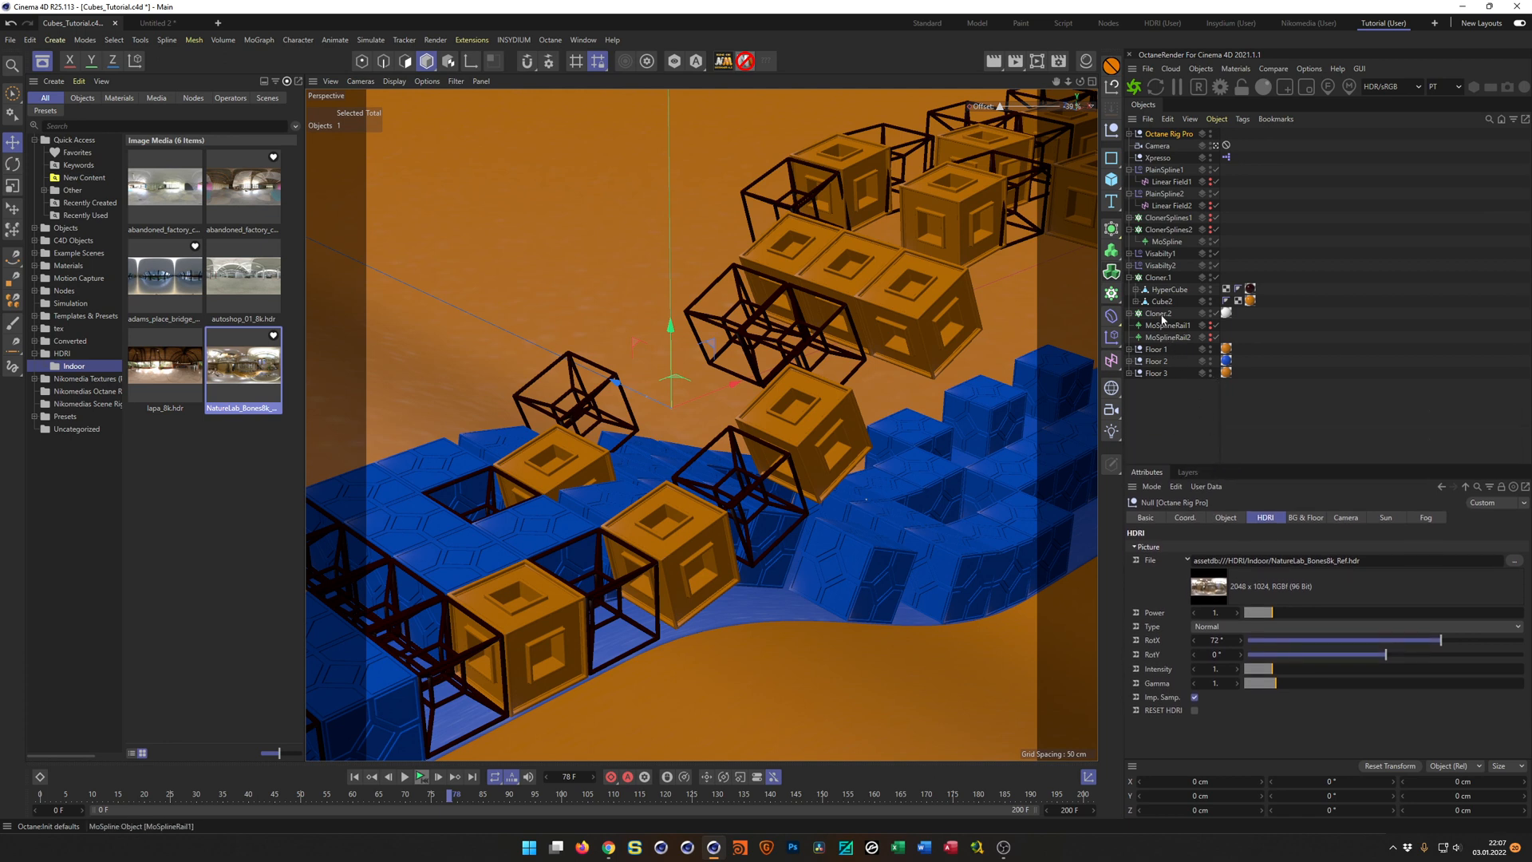
# Set the End of ClonerSplines1's MoSpline and MoSplineRail1 to 102.5 % and scrub the timeline to frame 86.
pyautogui.click(1130, 218)
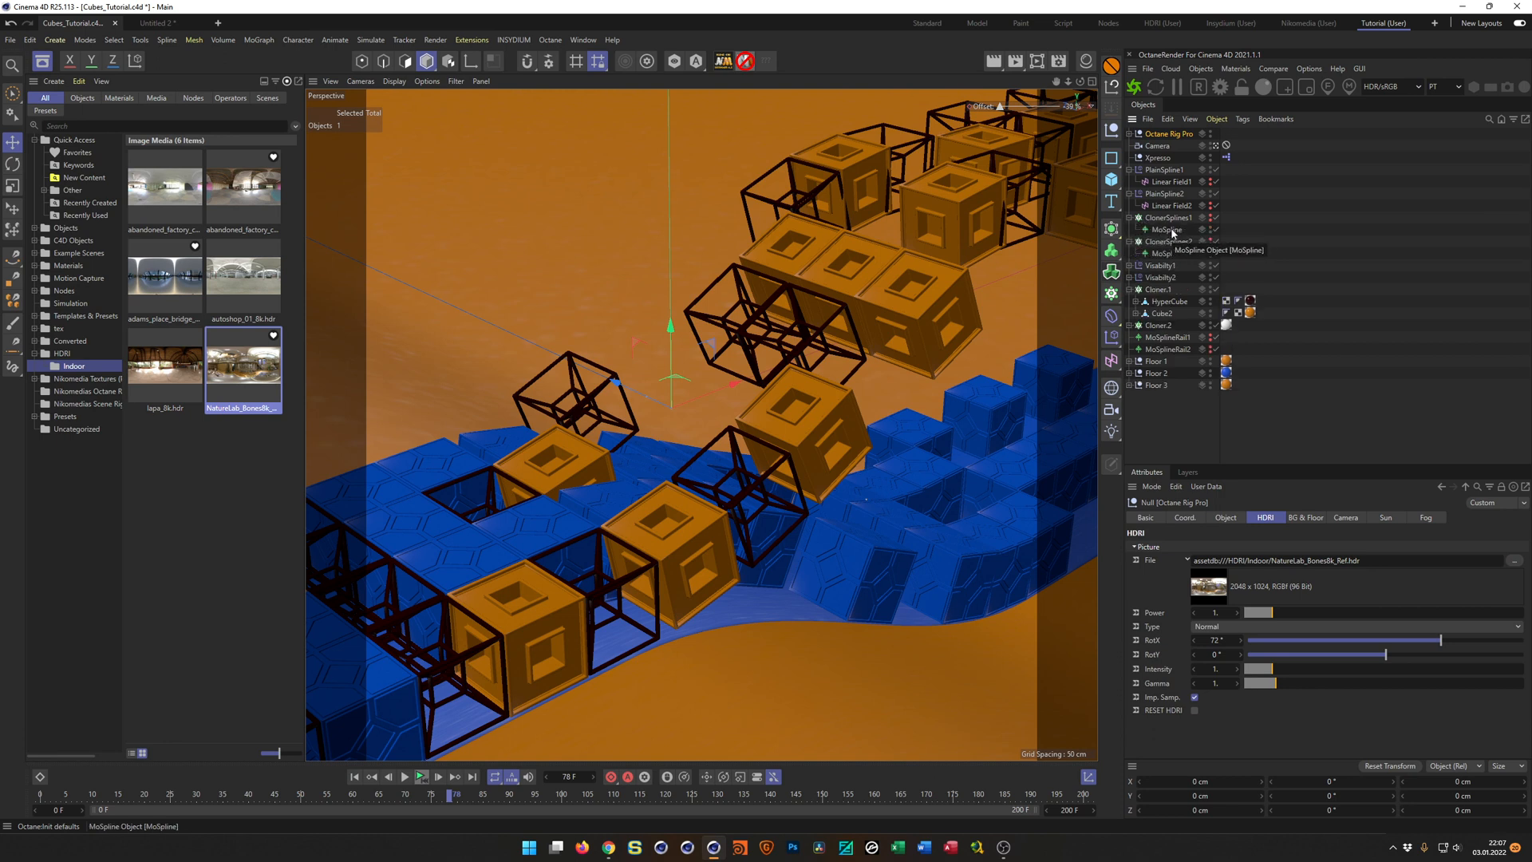
pyautogui.click(1168, 229)
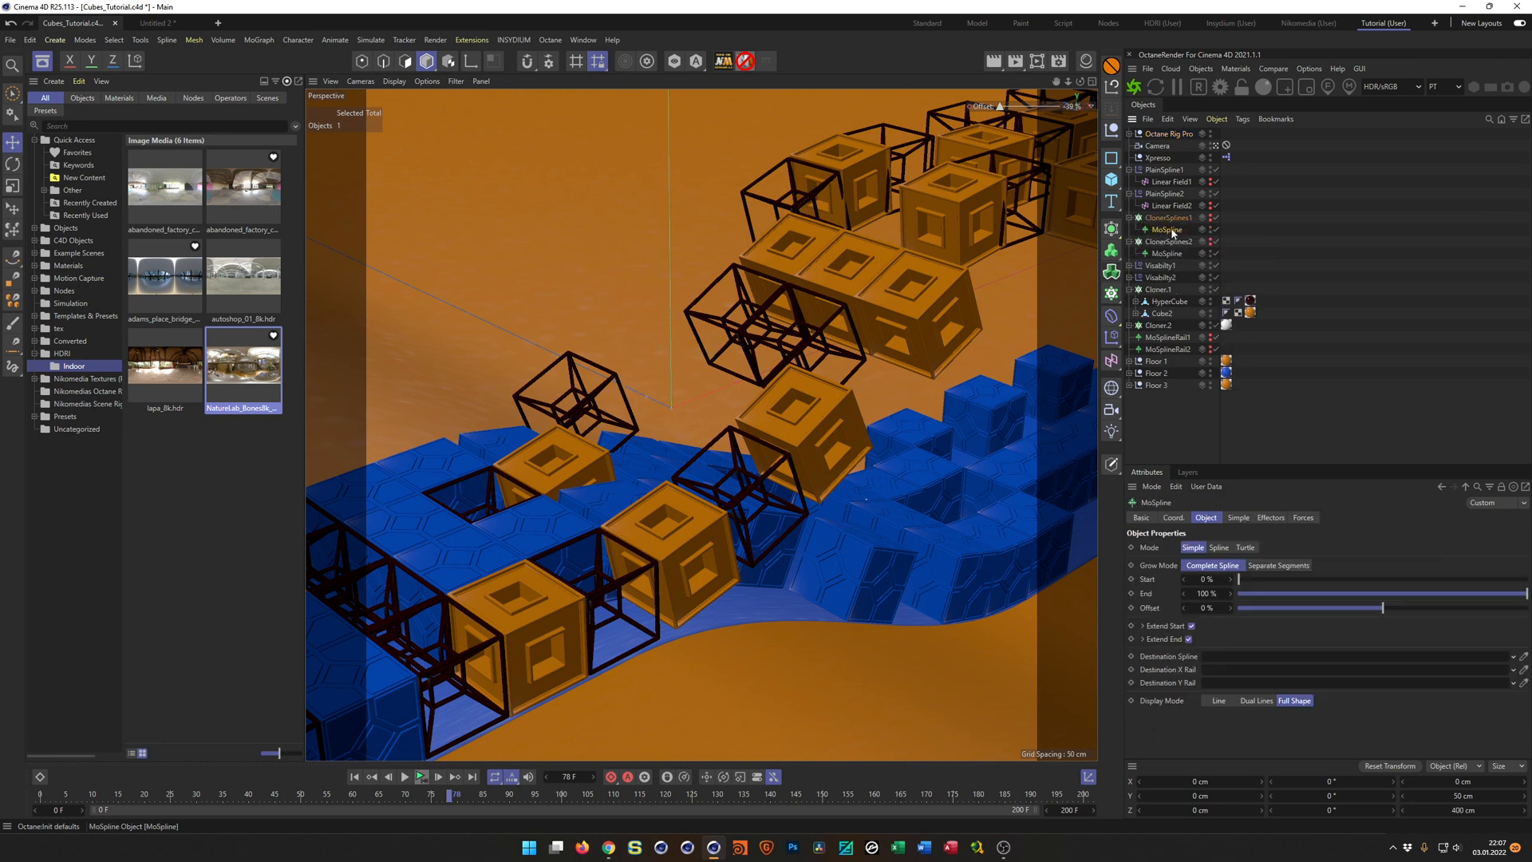
pyautogui.keyDown('ctrl'); pyautogui.click(1167, 338); pyautogui.keyUp('ctrl')
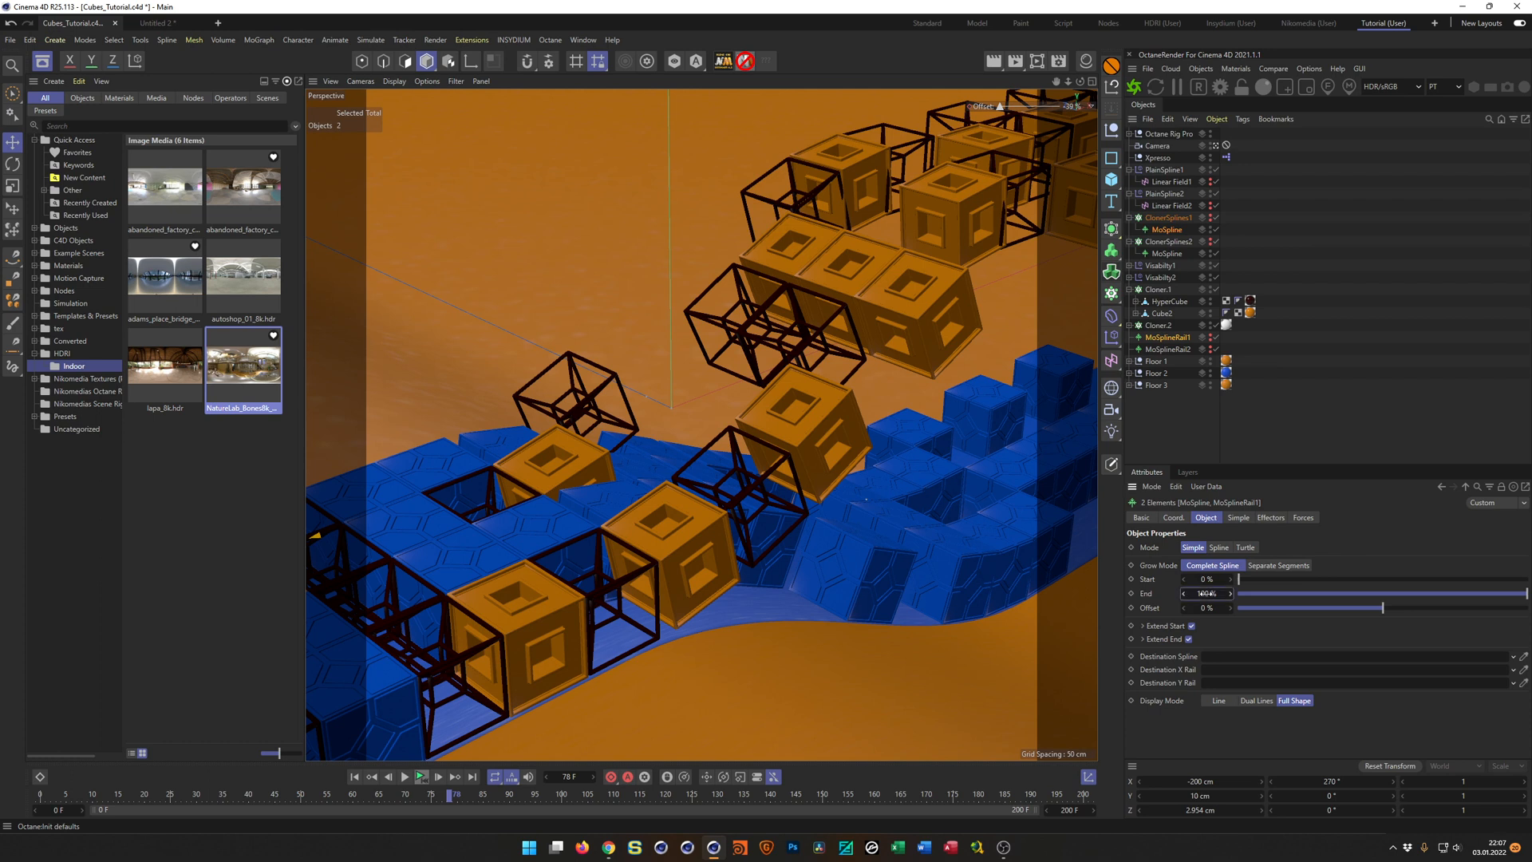
pyautogui.moveTo(1207, 594); pyautogui.dragTo(1212, 593)
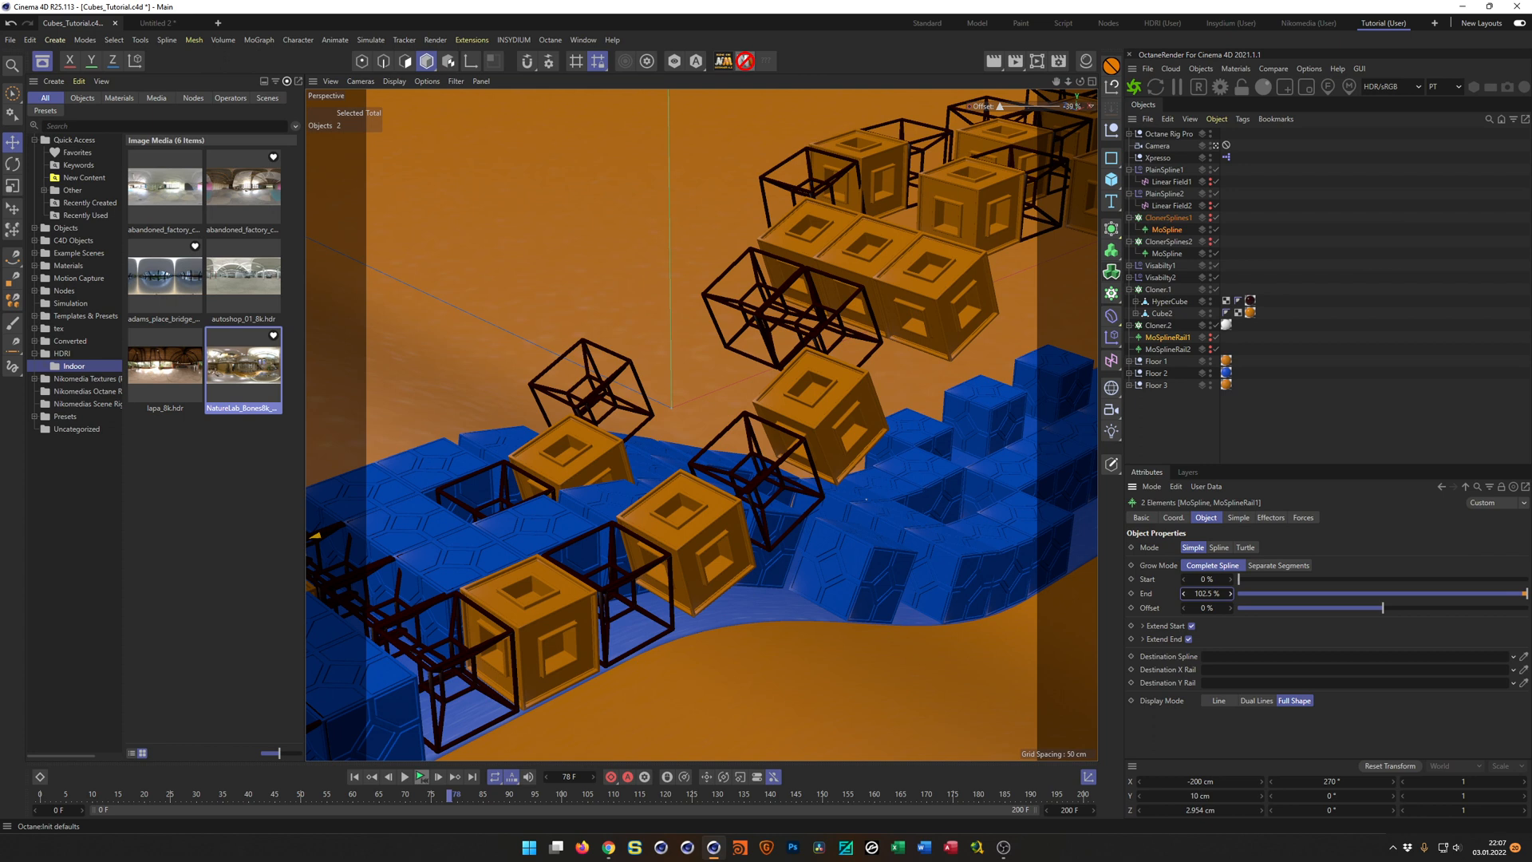
pyautogui.moveTo(450, 798); pyautogui.dragTo(492, 801)
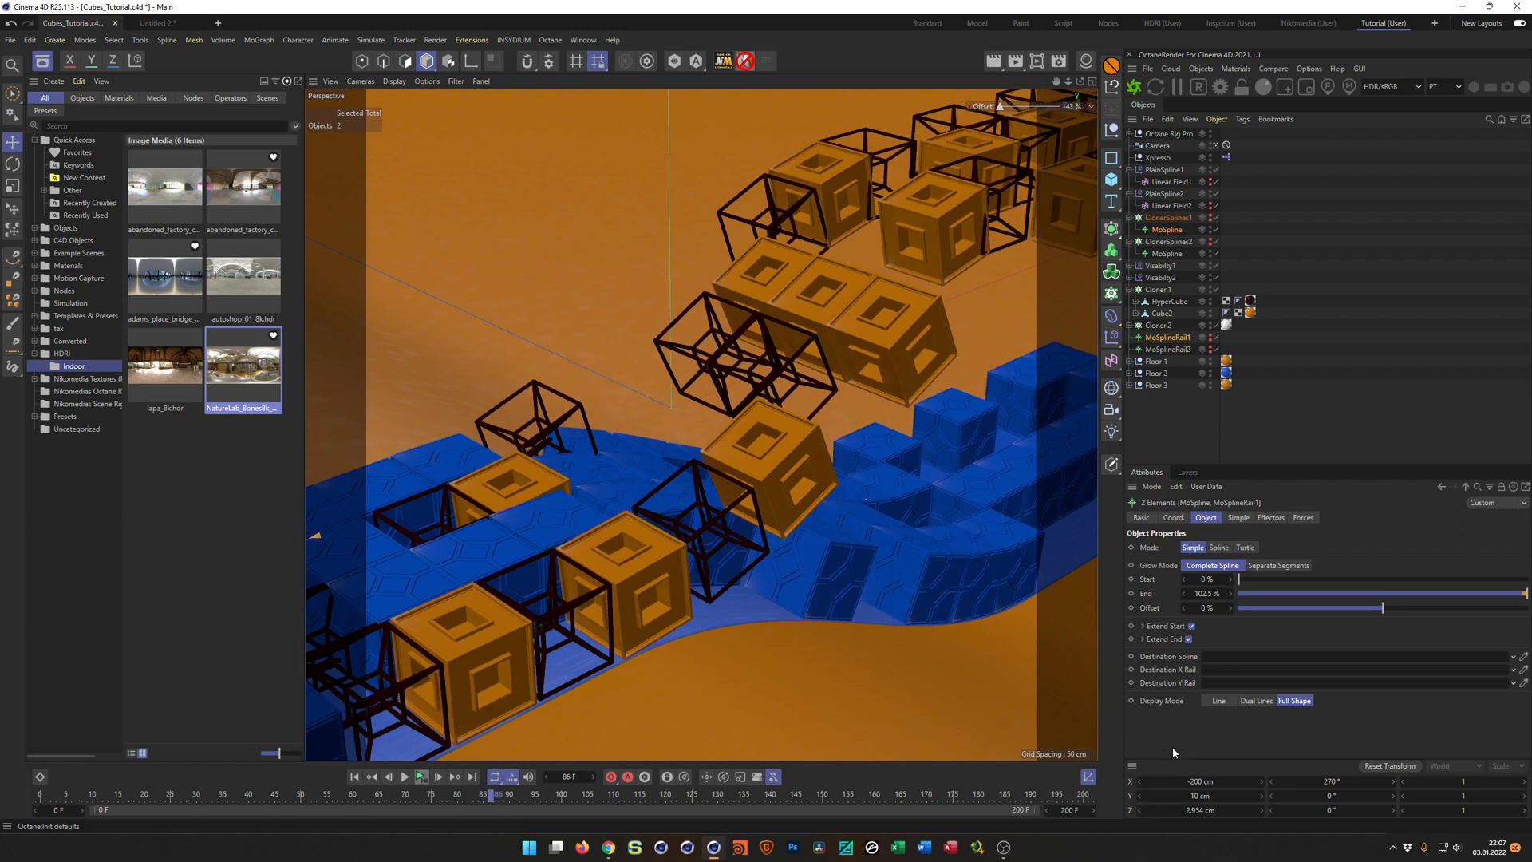
# Set the End of both selected MoSplines to 100 % and return the timeline to frame 0.
pyautogui.moveTo(1209, 592)
pyautogui.mouseDown()
pyautogui.moveTo(1240, 592)
pyautogui.moveTo(1225, 594)
pyautogui.mouseUp()
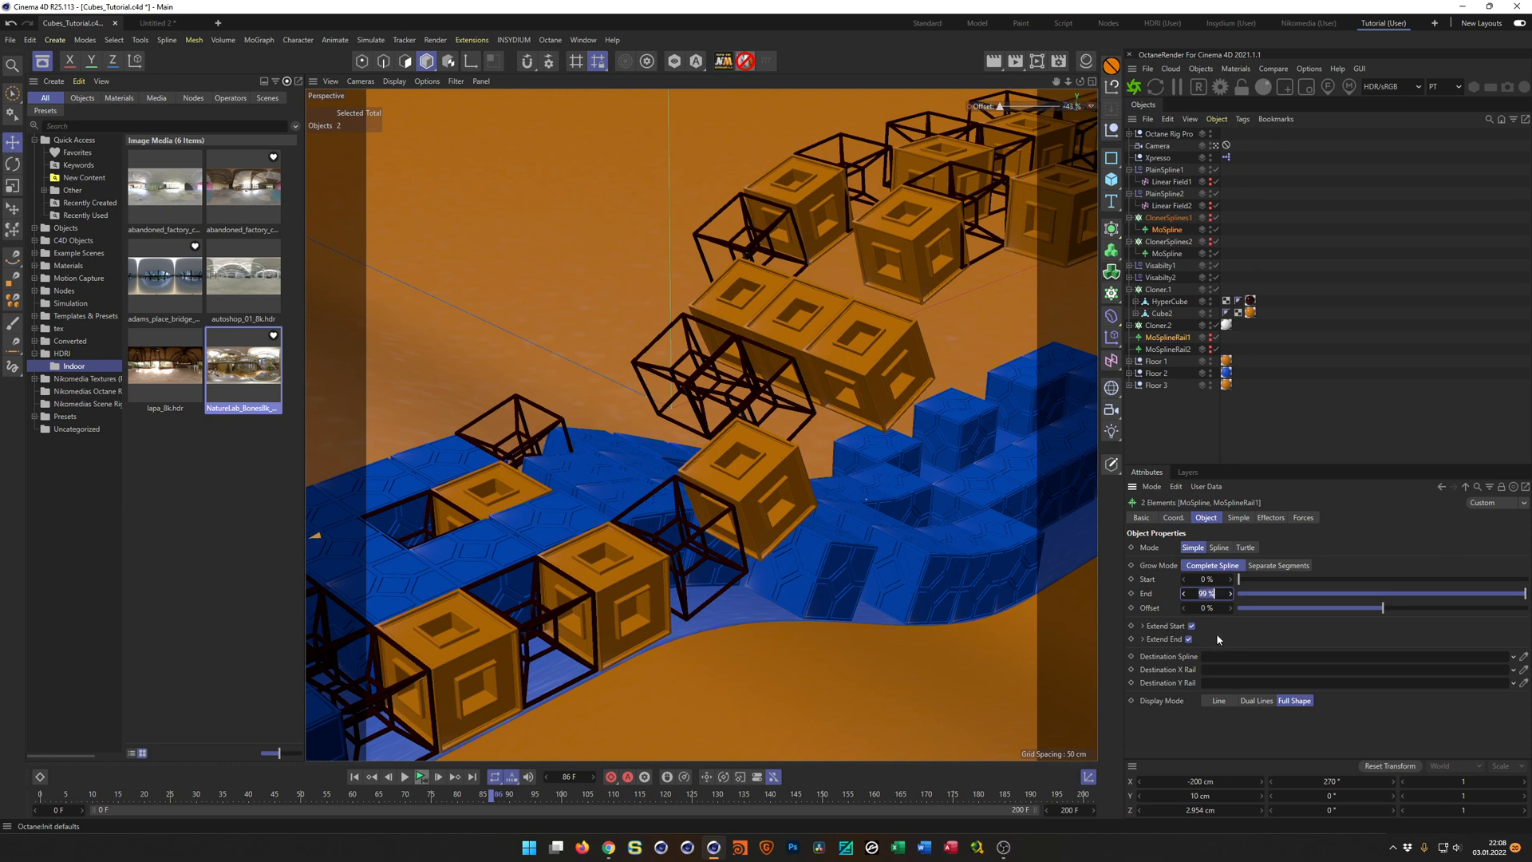
pyautogui.write('100')
pyautogui.press('Return')
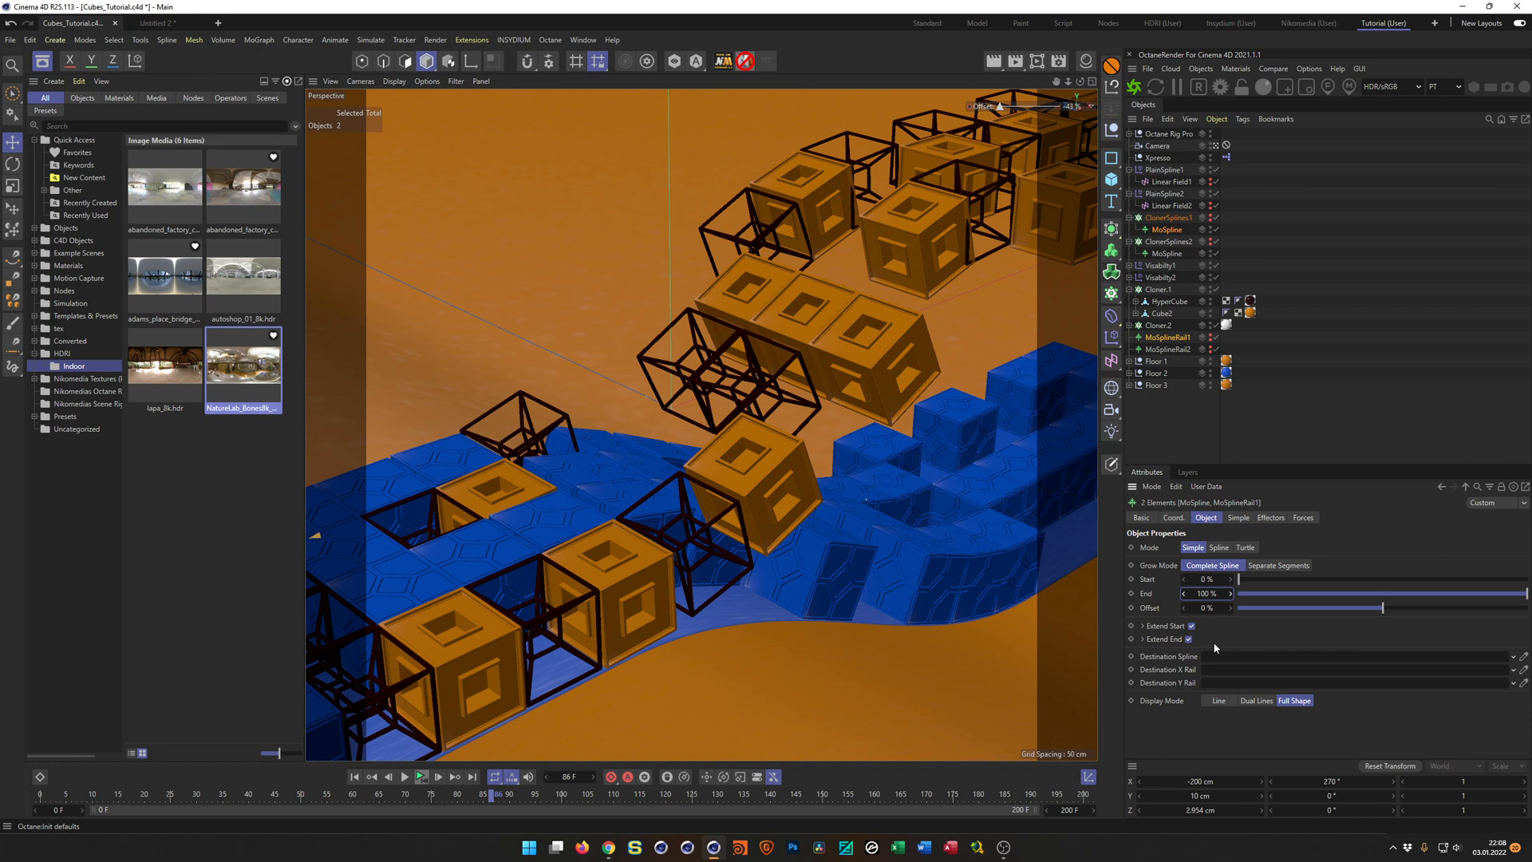
pyautogui.click(569, 777)
pyautogui.write('0')
pyautogui.press('Return')
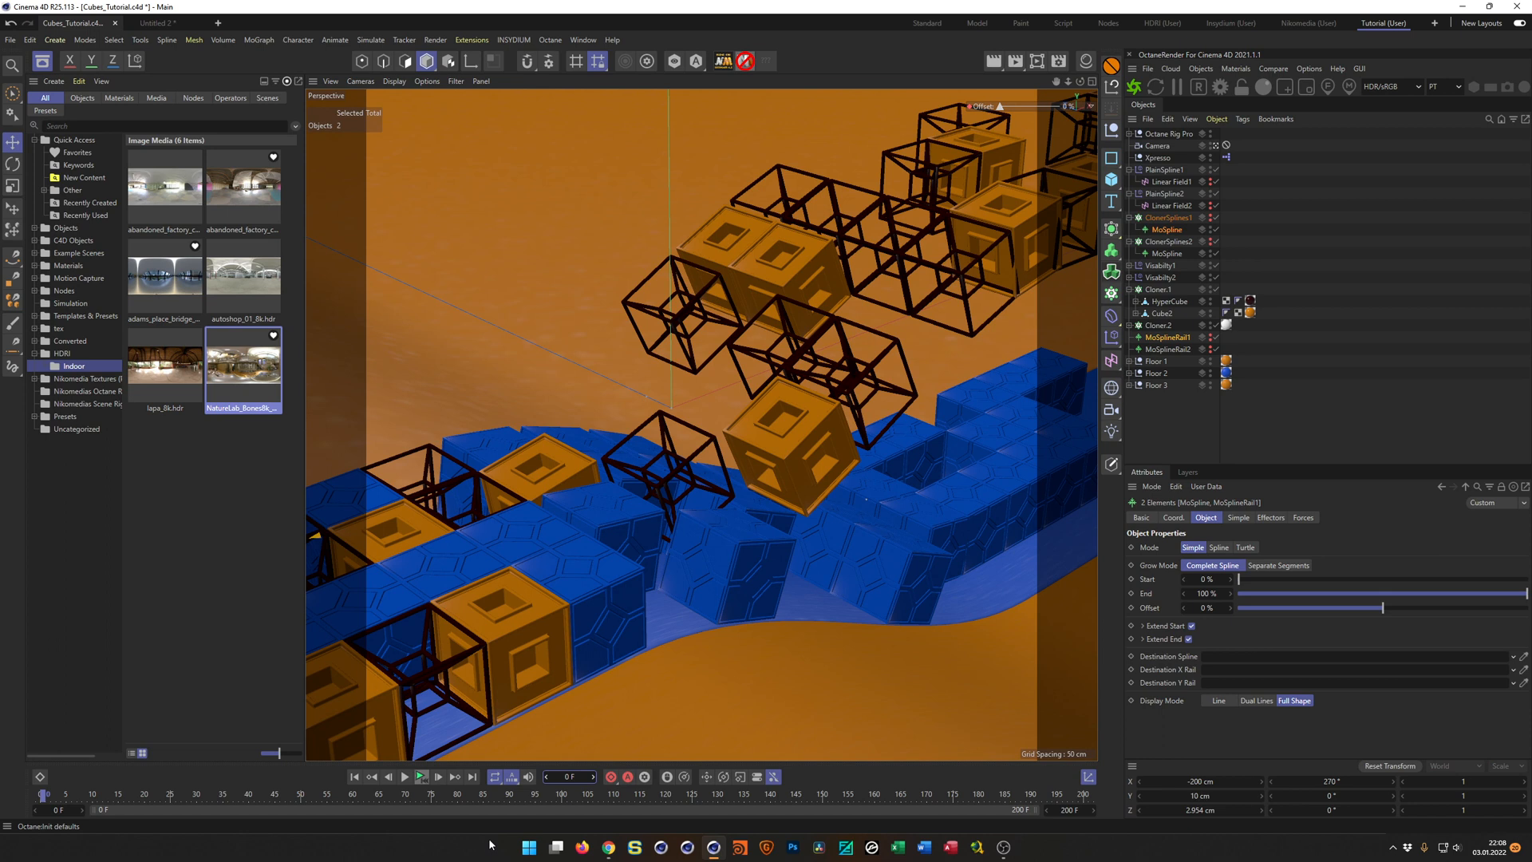
# Save the project and collapse the cloner hierarchies in the object list.
pyautogui.hotkey('ctrl', 's')
pyautogui.click(1130, 241)
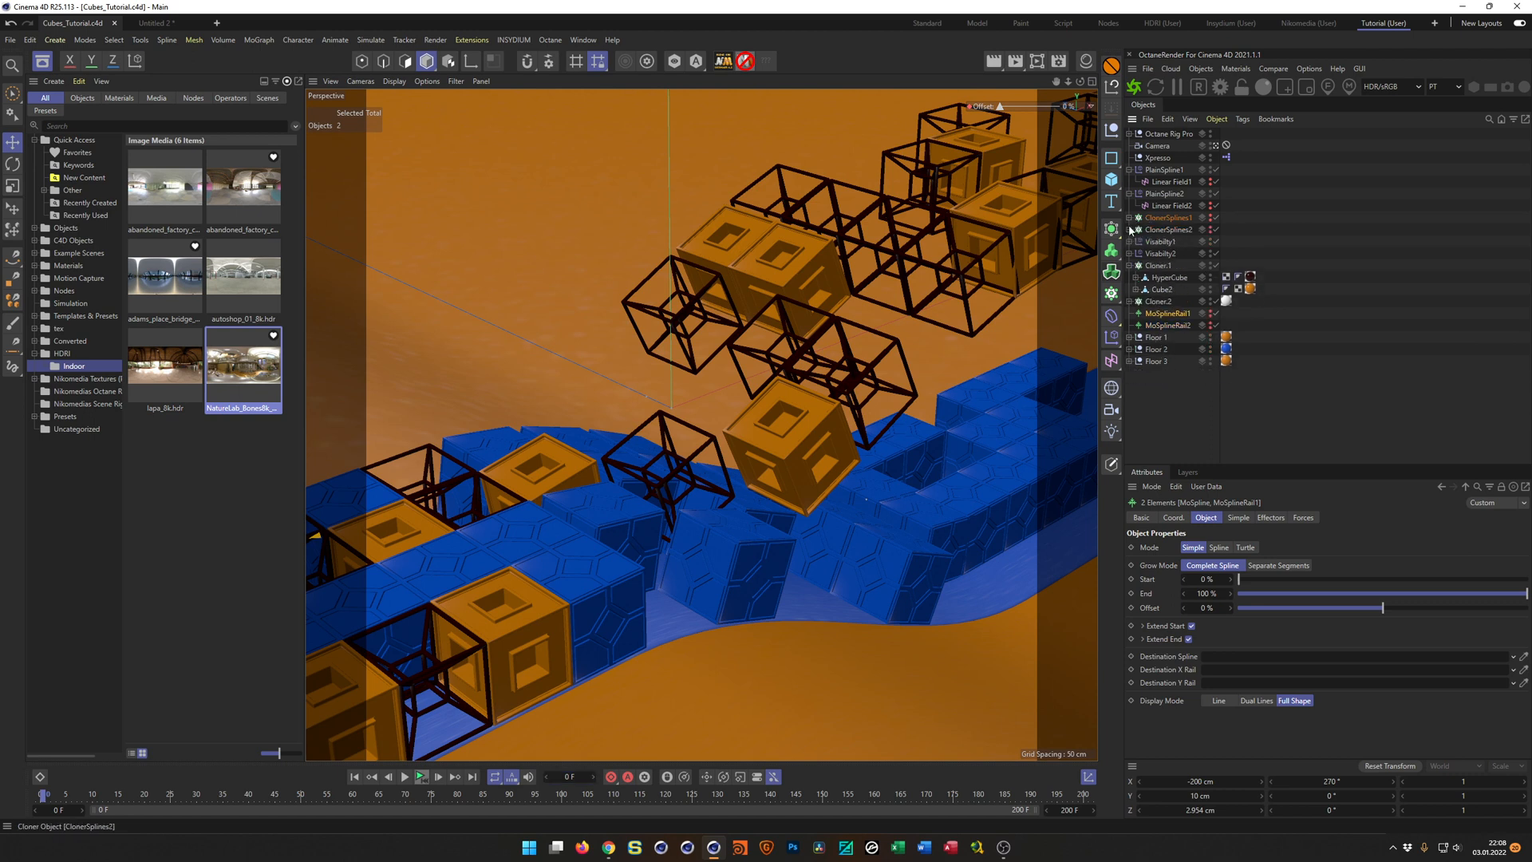
pyautogui.click(1130, 265)
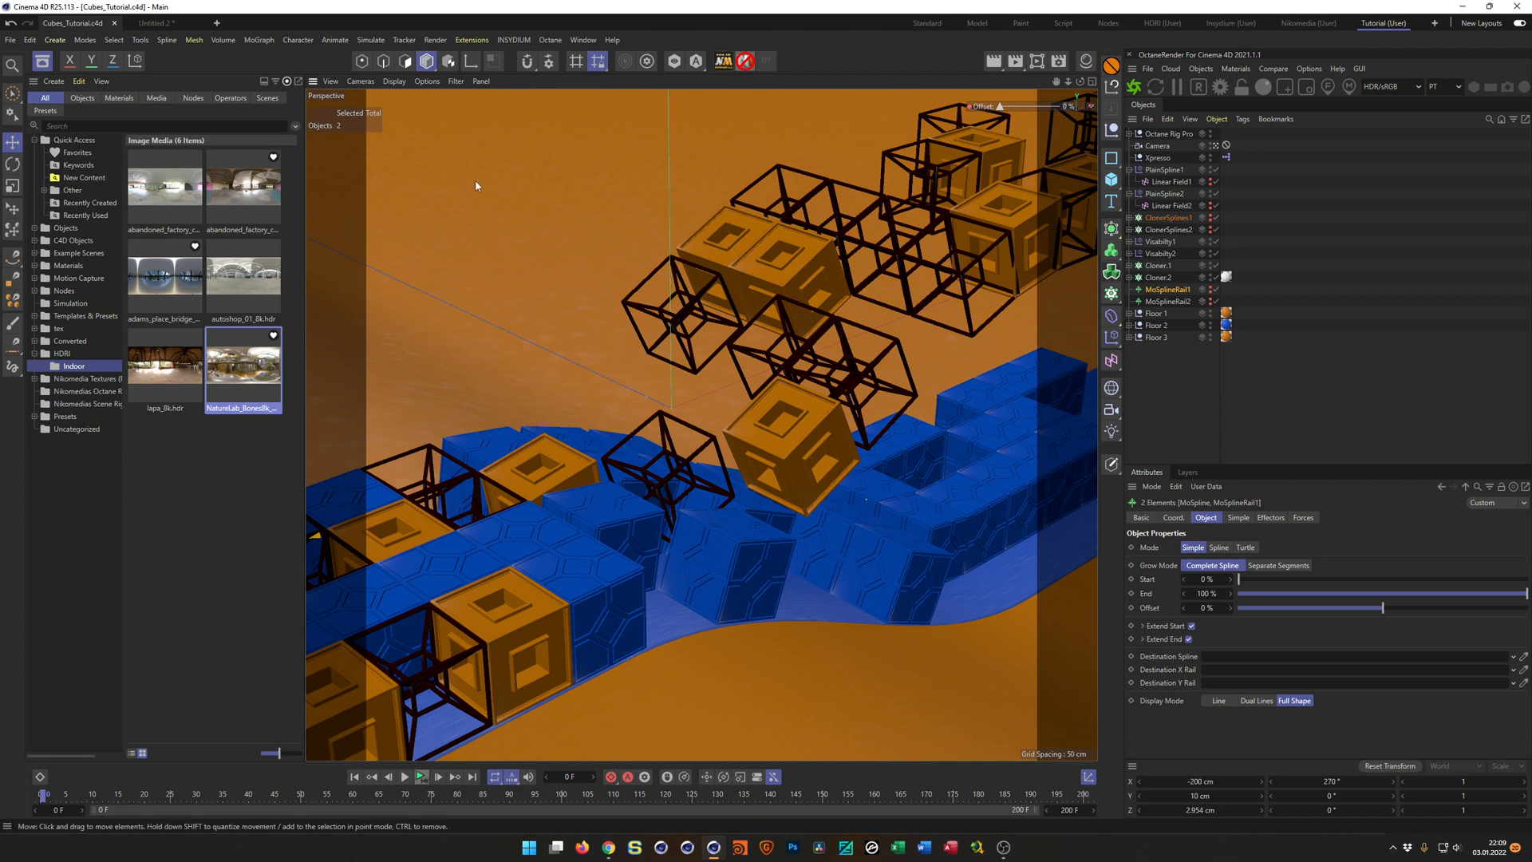
# Switch to the Untitled 2 project and delete all of its objects.
pyautogui.press('v')
pyautogui.moveTo(469, 218)
pyautogui.click(472, 248)
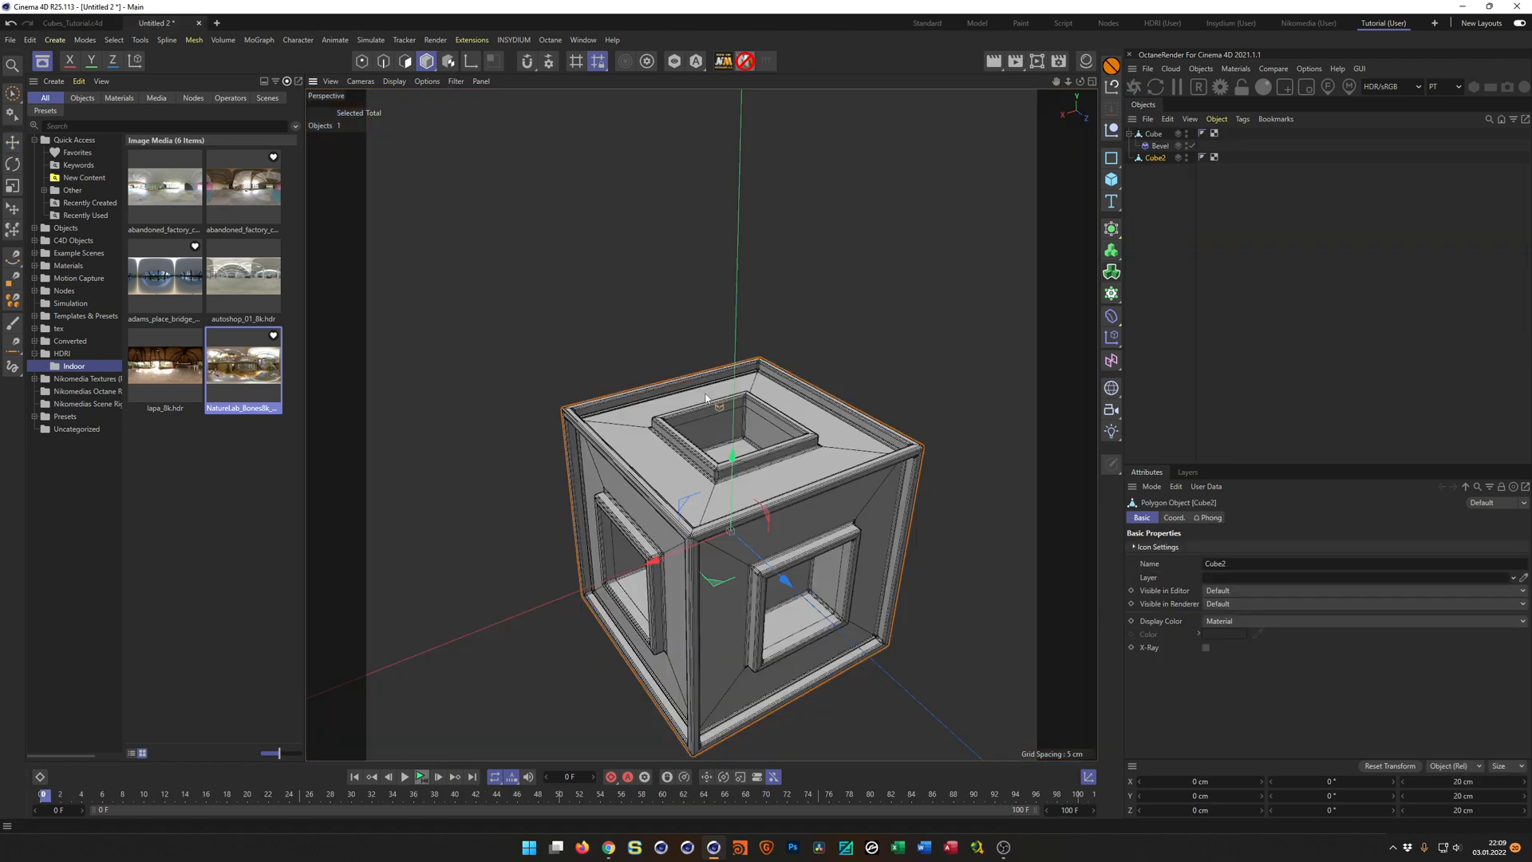
pyautogui.moveTo(1190, 225); pyautogui.dragTo(1128, 126)
pyautogui.press('Delete')
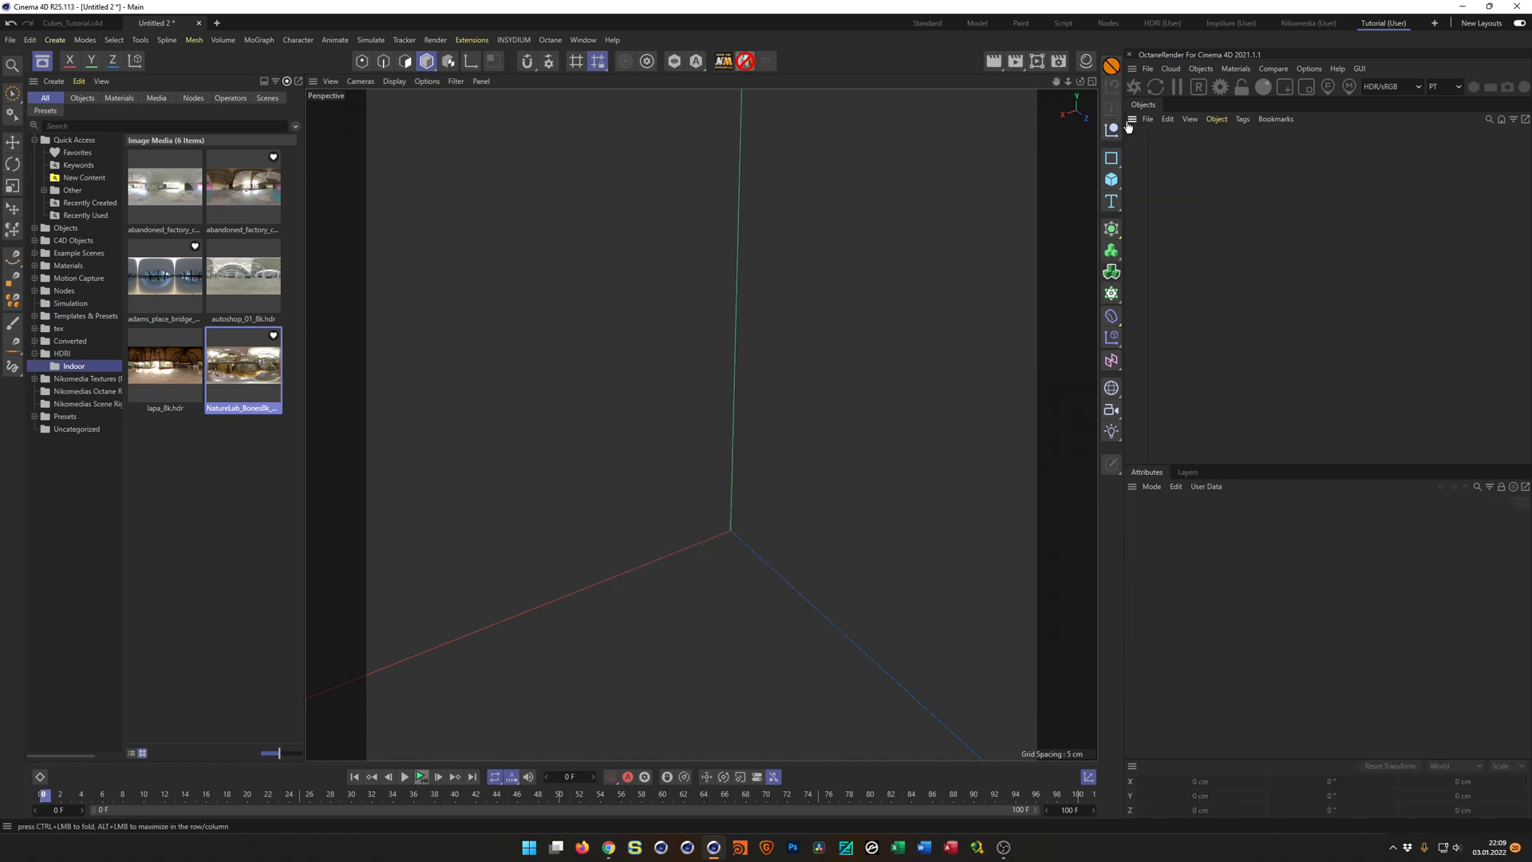
# Hide the Asset Browser and add a Helix spline to the empty scene.
pyautogui.click(42, 60)
pyautogui.keyDown('alt'); pyautogui.moveTo(618, 447); pyautogui.dragTo(650, 314, button='middle'); pyautogui.keyUp('alt')
pyautogui.keyDown('alt'); pyautogui.moveTo(625, 460); pyautogui.dragTo(626, 497); pyautogui.keyUp('alt')
pyautogui.keyDown('alt'); pyautogui.moveTo(621, 499); pyautogui.dragTo(589, 519, button='right'); pyautogui.keyUp('alt')
pyautogui.keyDown('alt'); pyautogui.moveTo(589, 519); pyautogui.dragTo(353, 477); pyautogui.keyUp('alt')
pyautogui.keyDown('alt'); pyautogui.moveTo(355, 477); pyautogui.dragTo(231, 547, button='right'); pyautogui.keyUp('alt')
pyautogui.moveTo(322, 543)
pyautogui.keyDown('alt'); pyautogui.mouseDown(button='middle')
pyautogui.moveTo(1205, 311)
pyautogui.moveTo(638, 481)
pyautogui.moveTo(786, 453)
pyautogui.mouseUp(button='middle'); pyautogui.keyUp('alt')
pyautogui.keyDown('alt'); pyautogui.moveTo(391, 553); pyautogui.dragTo(337, 553); pyautogui.keyUp('alt')
pyautogui.keyDown('alt'); pyautogui.moveTo(338, 554); pyautogui.dragTo(984, 438, button='middle'); pyautogui.keyUp('alt')
pyautogui.moveTo(418, 591)
pyautogui.keyDown('alt'); pyautogui.mouseDown(button='middle')
pyautogui.moveTo(629, 518)
pyautogui.moveTo(800, 568)
pyautogui.moveTo(814, 553)
pyautogui.mouseUp(button='middle'); pyautogui.keyUp('alt')
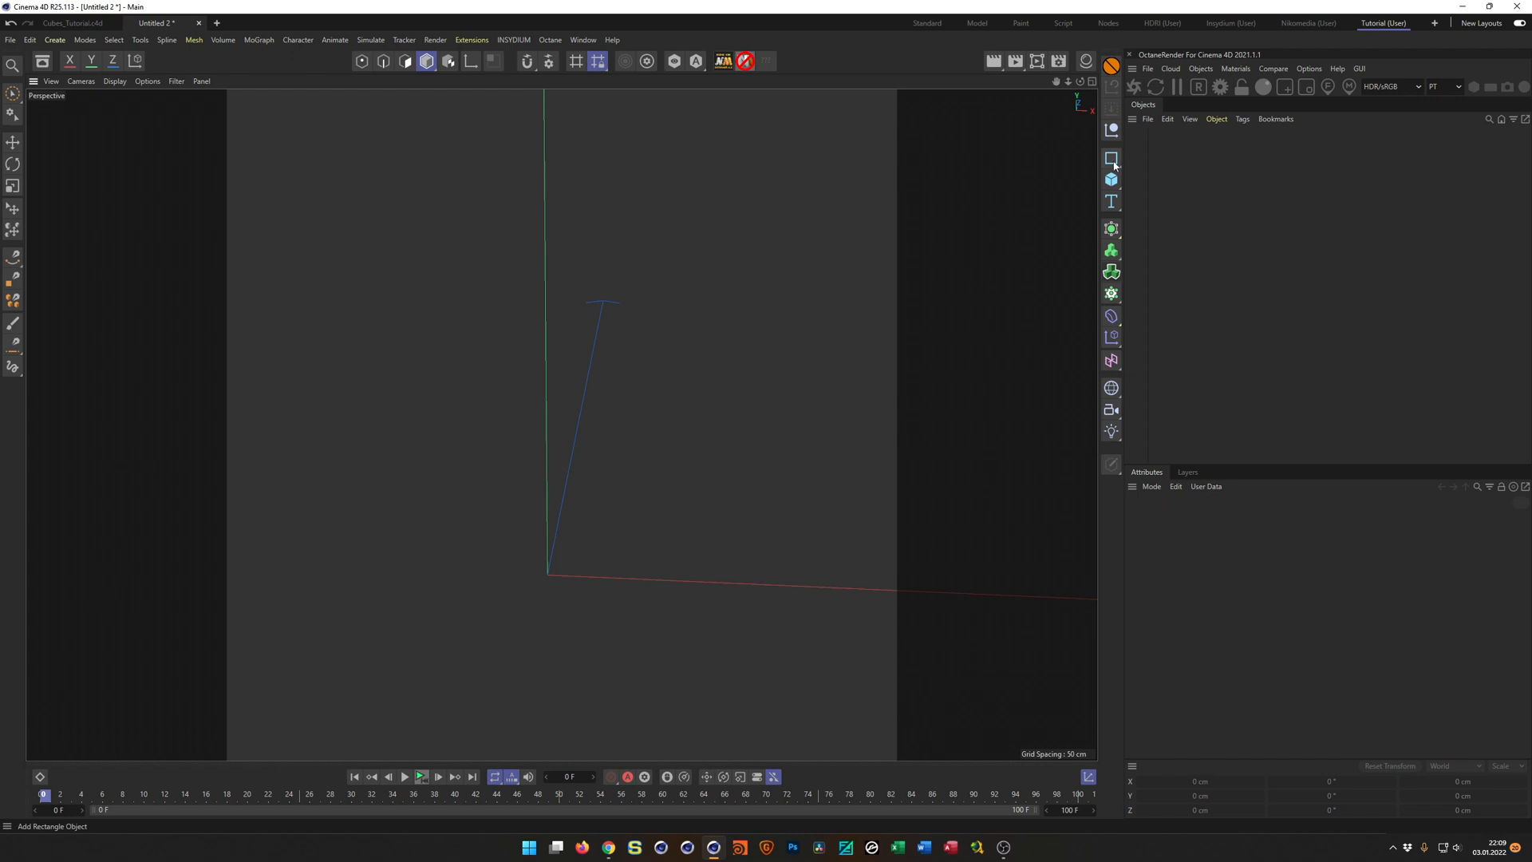
pyautogui.click(1116, 205)
pyautogui.click(1112, 158)
pyautogui.click(1166, 197)
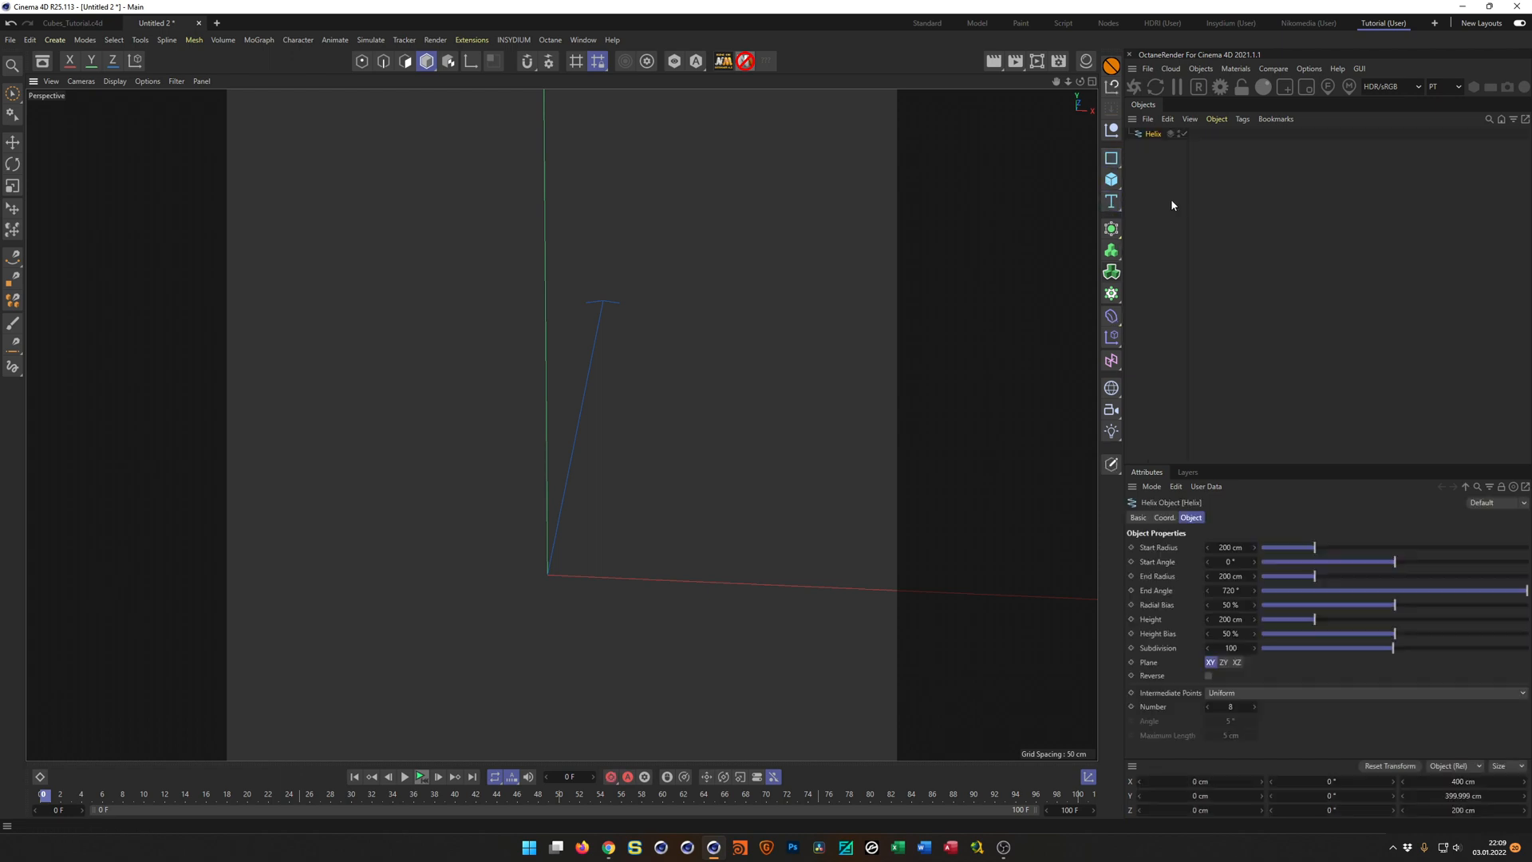
# Set the helix's plane to XZ so that it winds upright.
pyautogui.moveTo(645, 460)
pyautogui.keyDown('alt'); pyautogui.mouseDown(button='right')
pyautogui.moveTo(483, 504)
pyautogui.moveTo(144, 546)
pyautogui.mouseUp(button='right'); pyautogui.keyUp('alt')
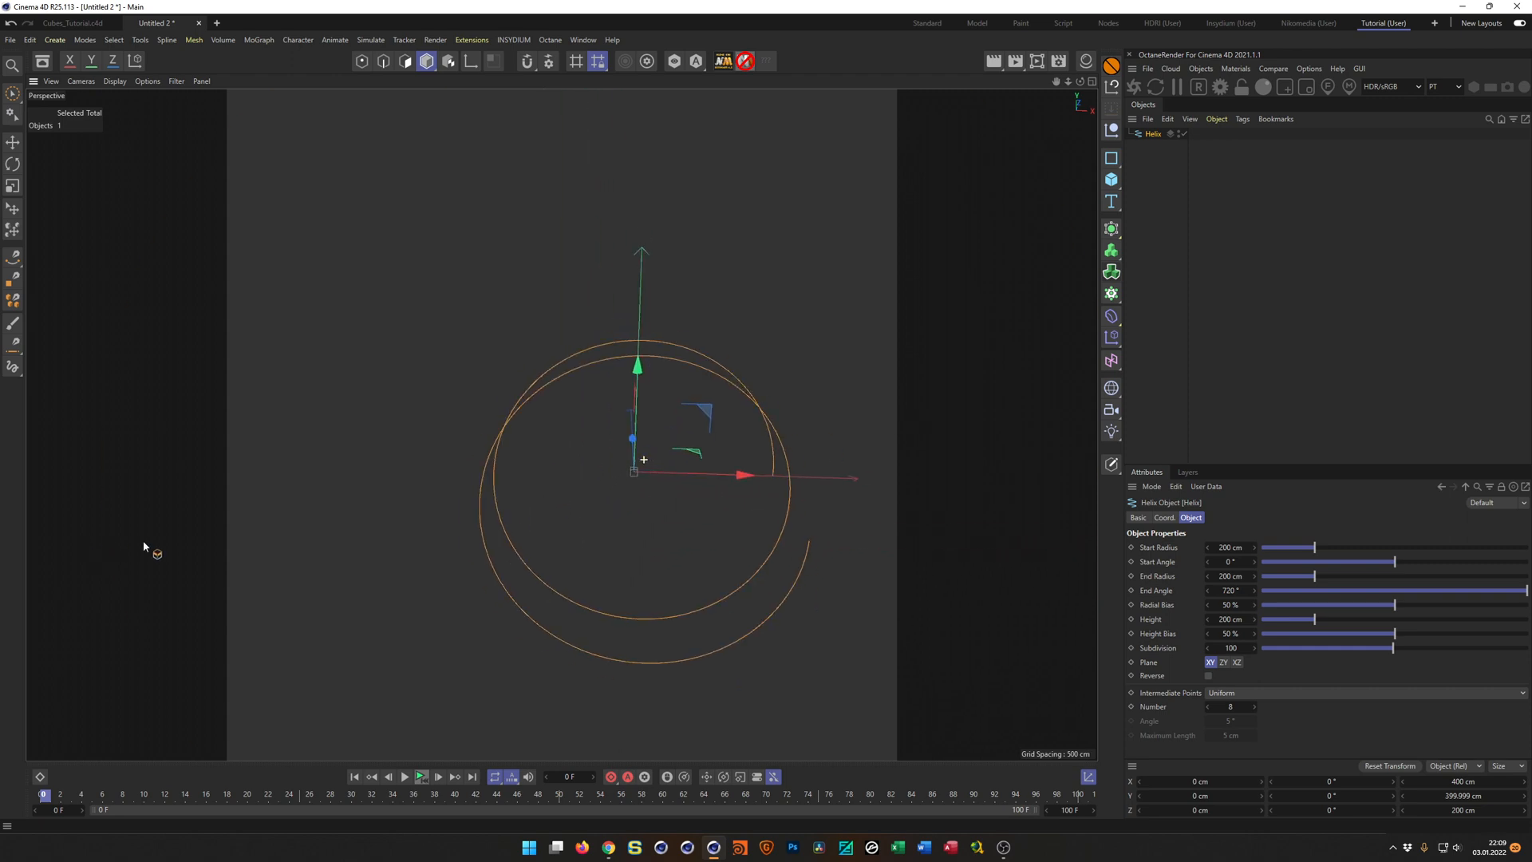
pyautogui.keyDown('alt'); pyautogui.moveTo(645, 476); pyautogui.dragTo(684, 474); pyautogui.keyUp('alt')
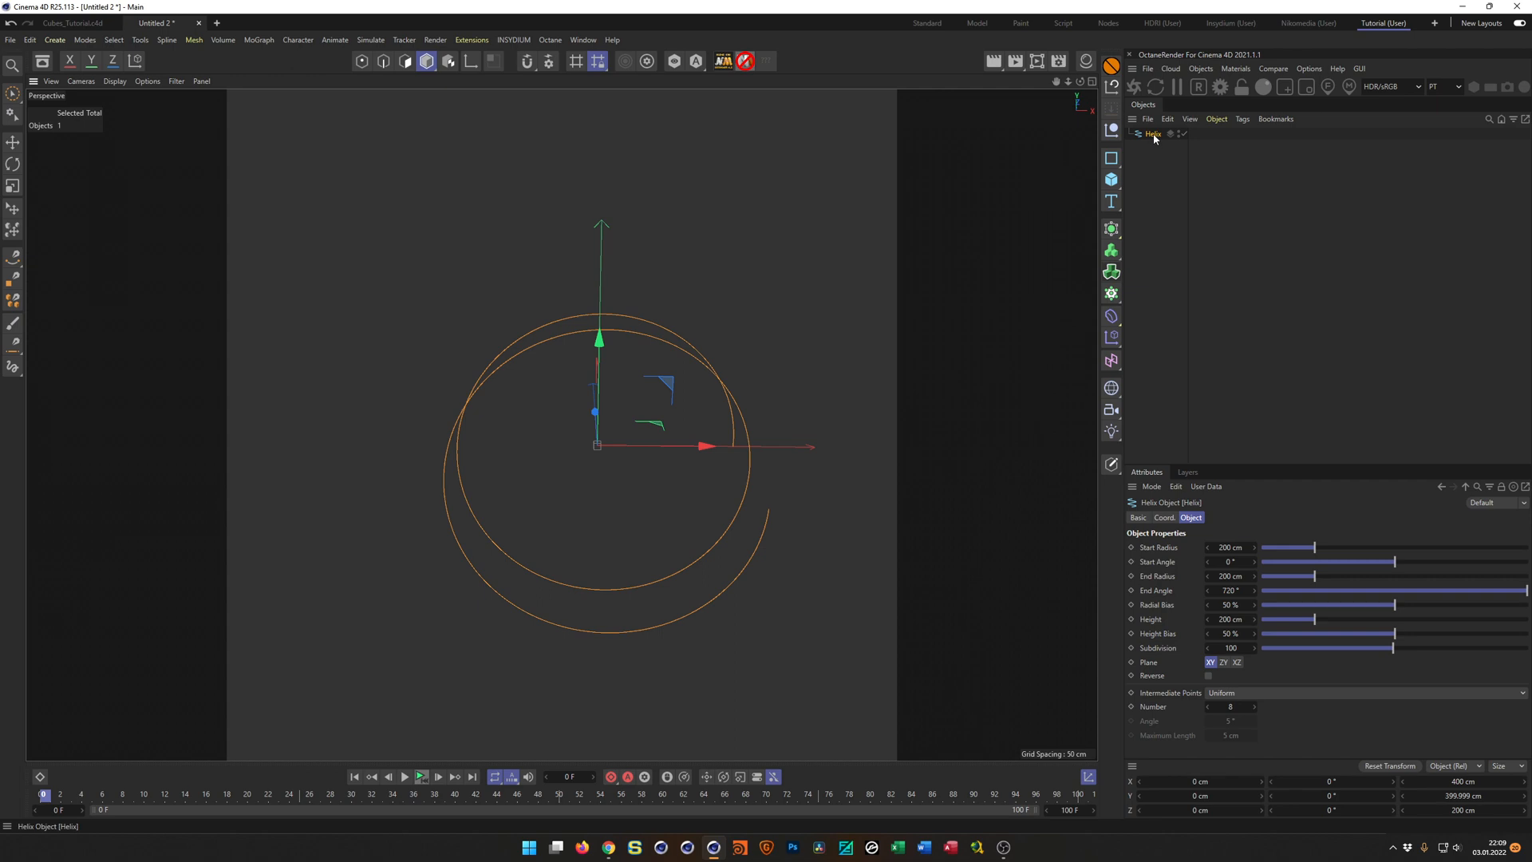
pyautogui.click(1237, 662)
pyautogui.keyDown('alt'); pyautogui.moveTo(626, 414); pyautogui.dragTo(725, 353); pyautogui.keyUp('alt')
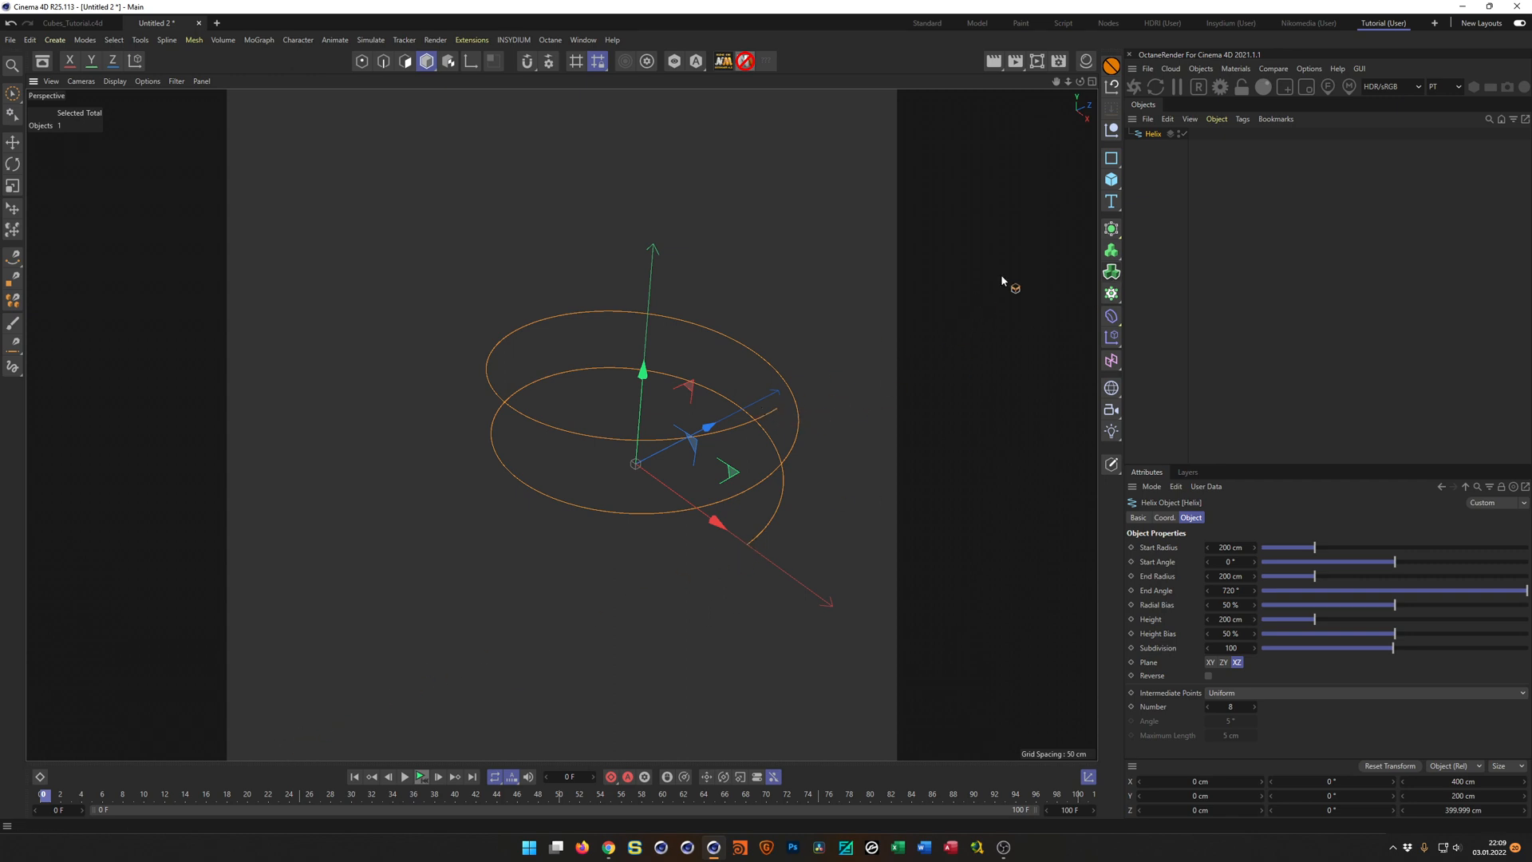
pyautogui.scroll(5, 747, 423)
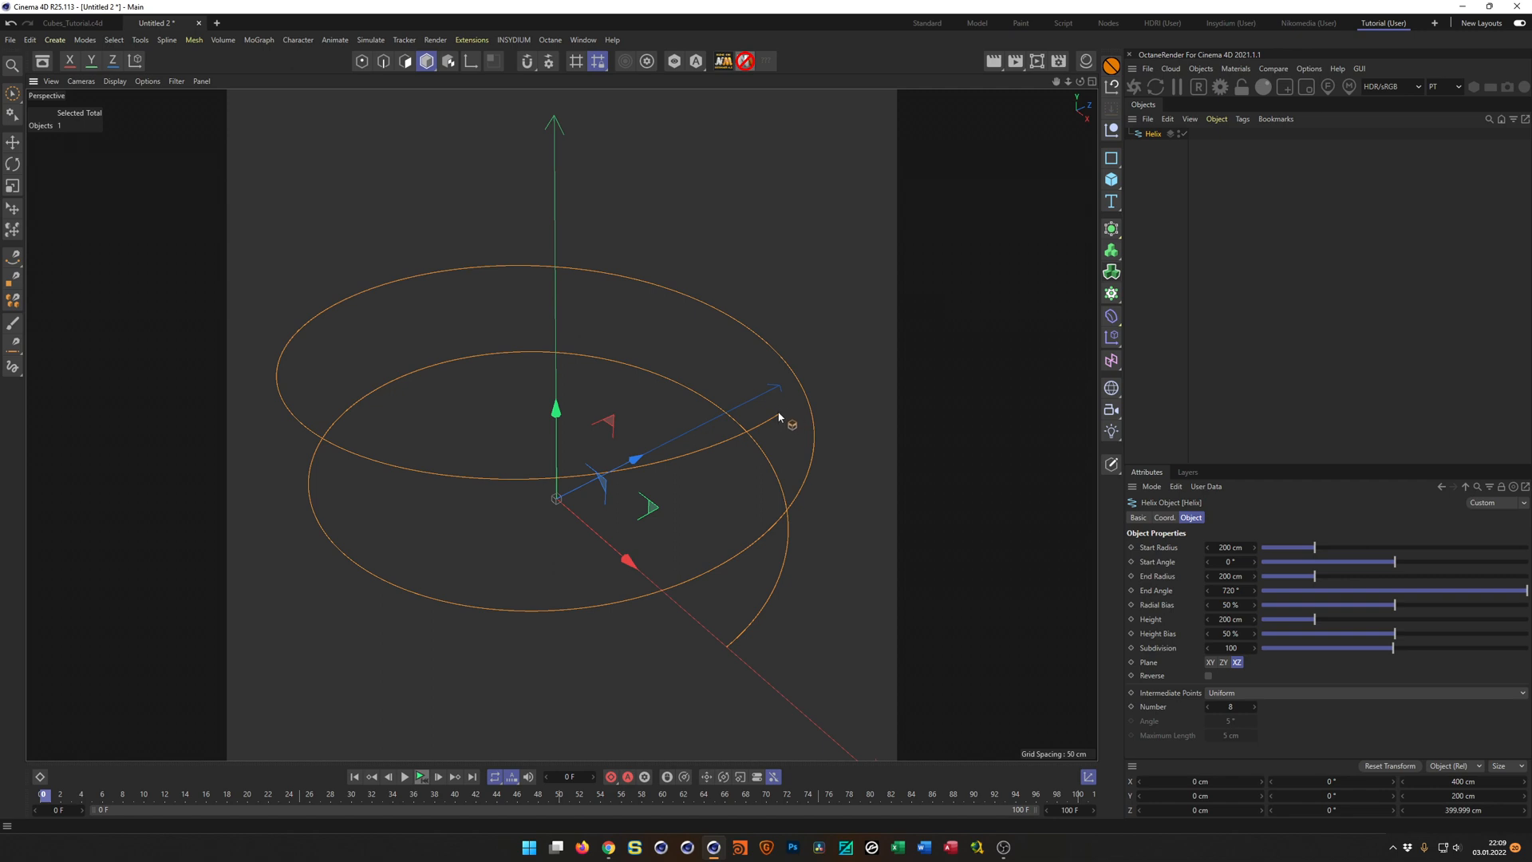
pyautogui.scroll(-8, 790, 445)
pyautogui.keyDown('alt'); pyautogui.moveTo(665, 329); pyautogui.dragTo(613, 400, button='middle'); pyautogui.keyUp('alt')
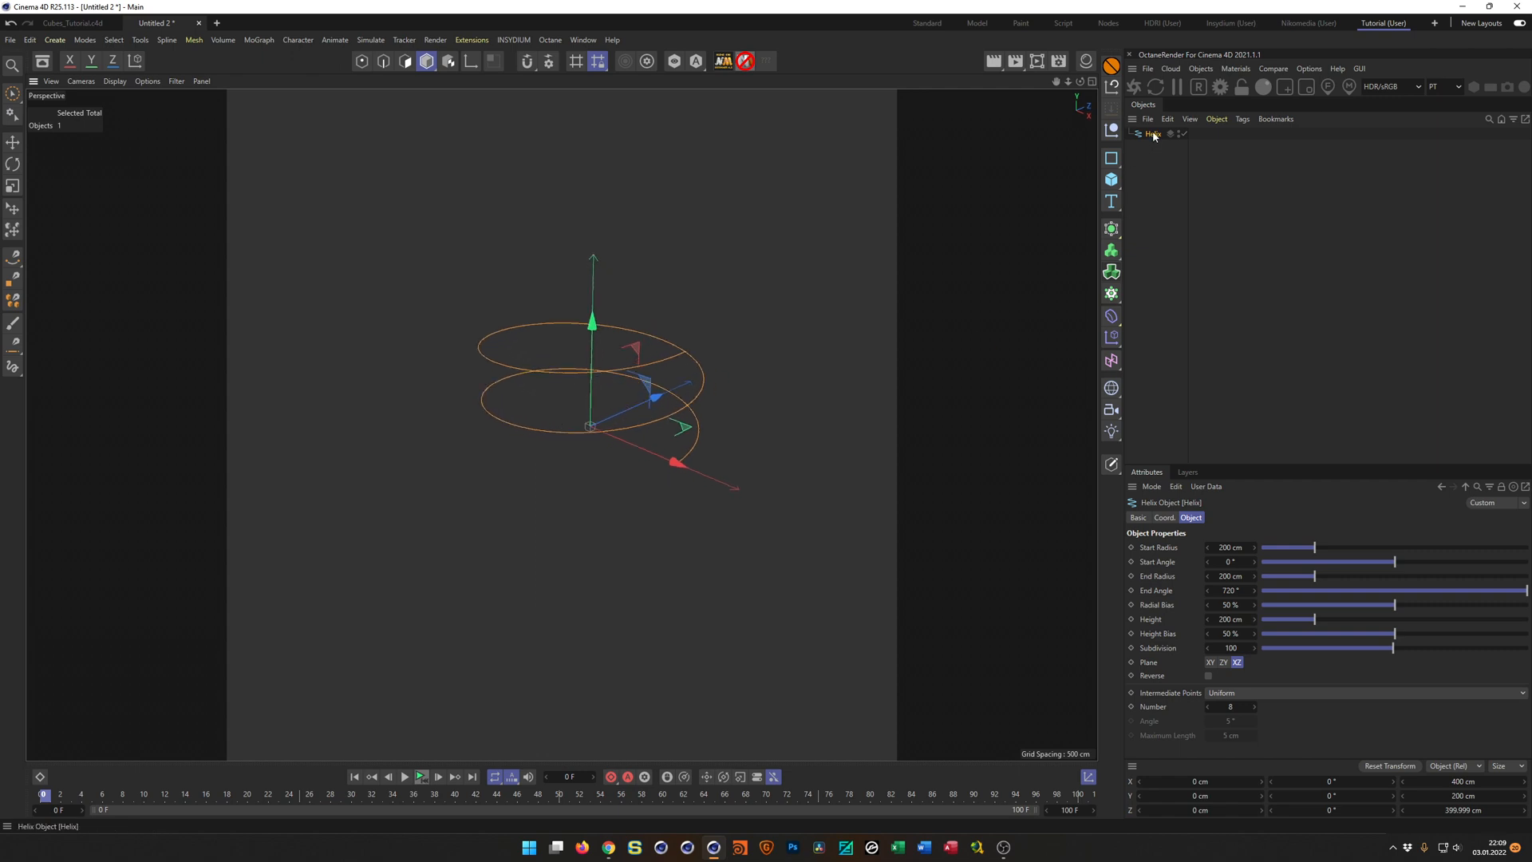
# Add a MoSpline in Spline mode and assign the Helix as its source spline.
pyautogui.click(1111, 293)
pyautogui.click(1235, 351)
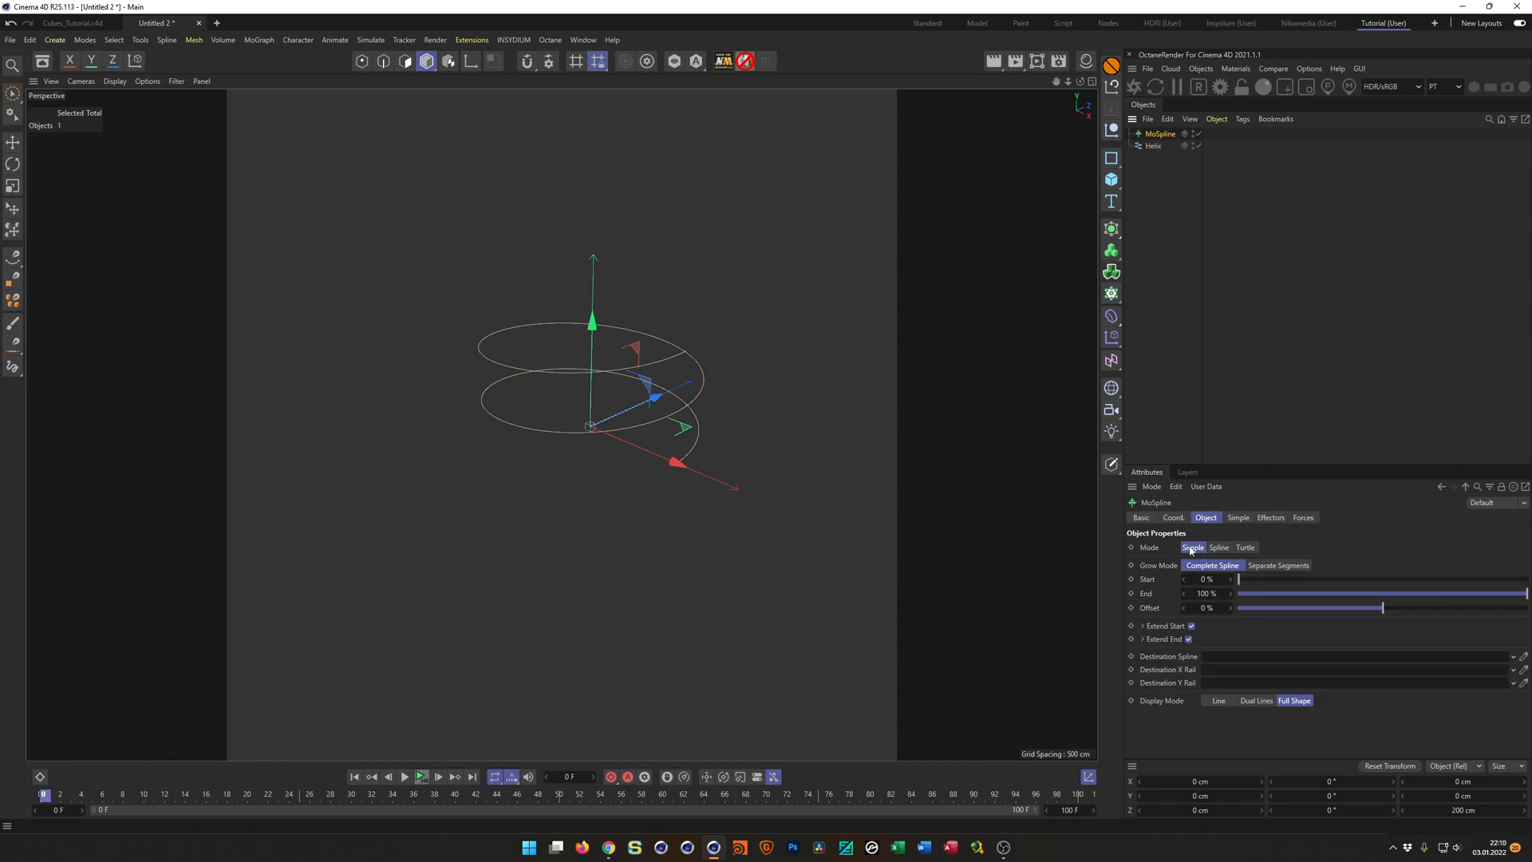
pyautogui.click(1221, 548)
pyautogui.click(1238, 517)
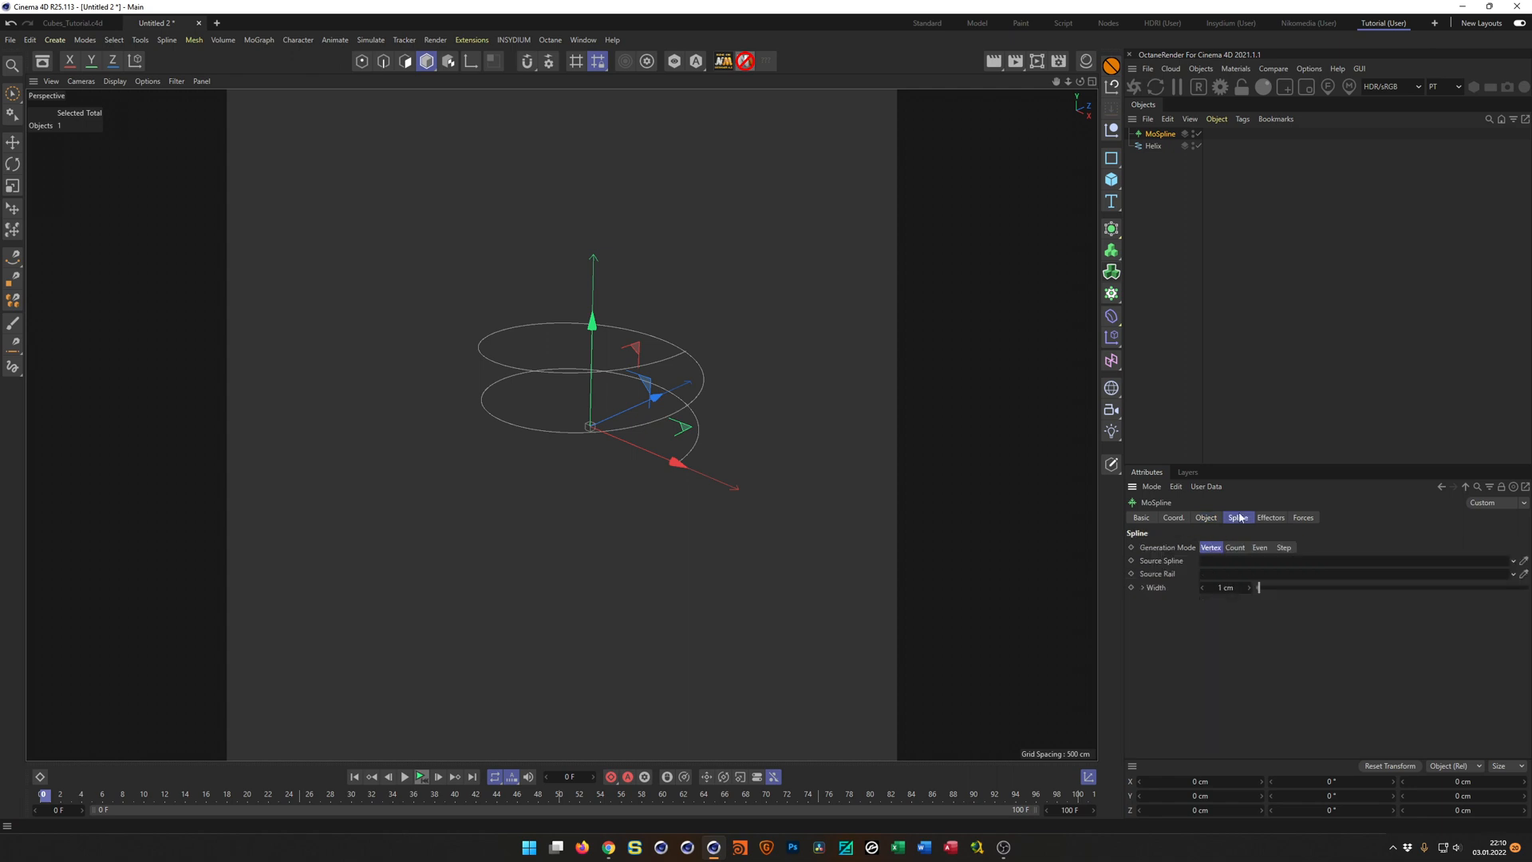
pyautogui.moveTo(1153, 146); pyautogui.dragTo(1211, 564)
pyautogui.scroll(5, 726, 367)
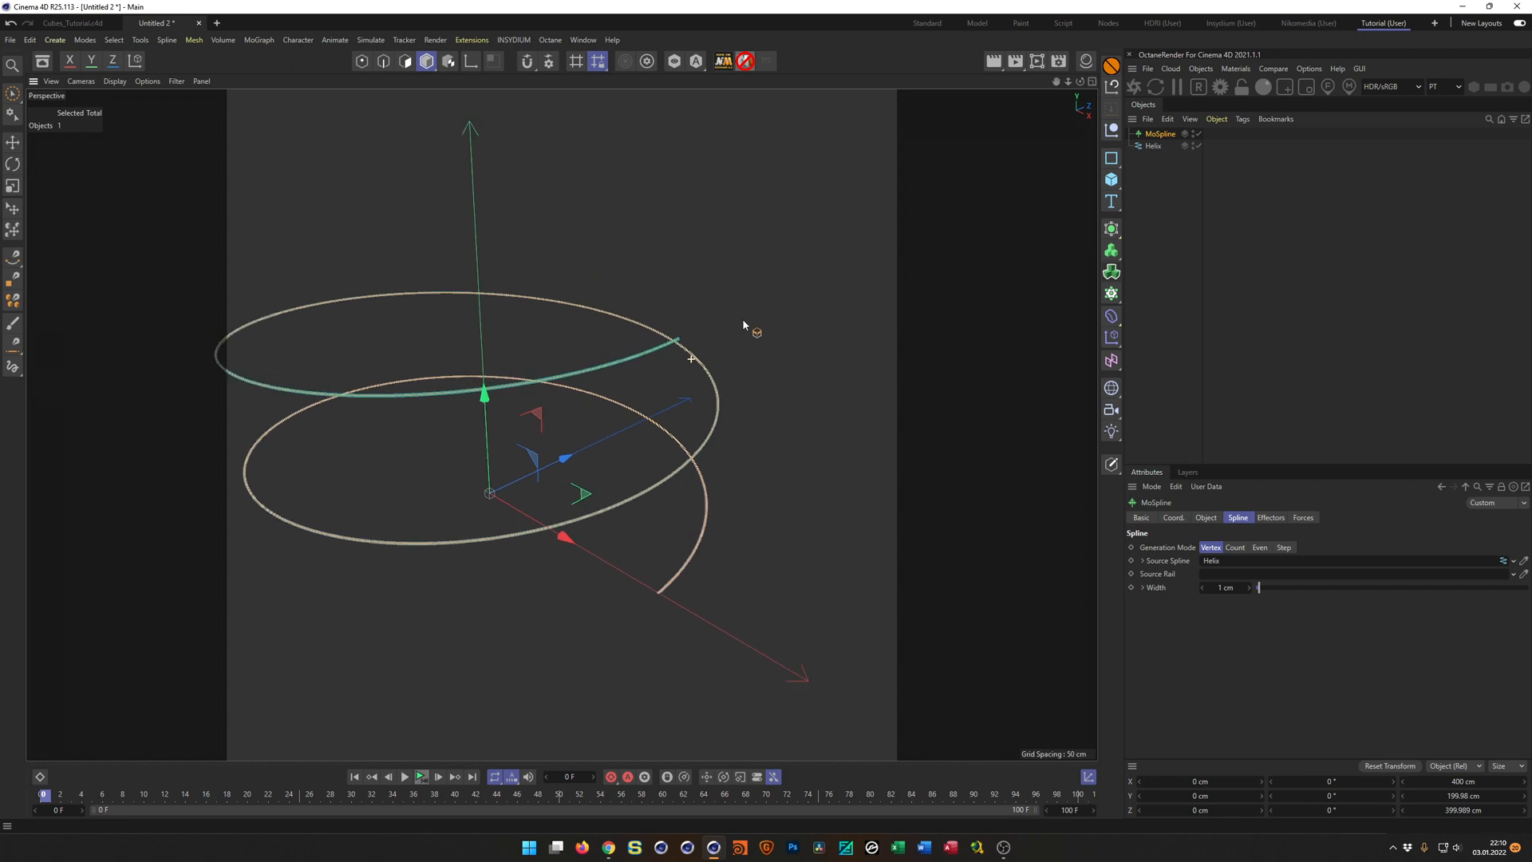
pyautogui.moveTo(657, 479); pyautogui.dragTo(707, 398, button='middle')
# Try extending the MoSpline's End and Start, with Start at -11.1 %, and reset both values to their defaults.
pyautogui.click(1208, 518)
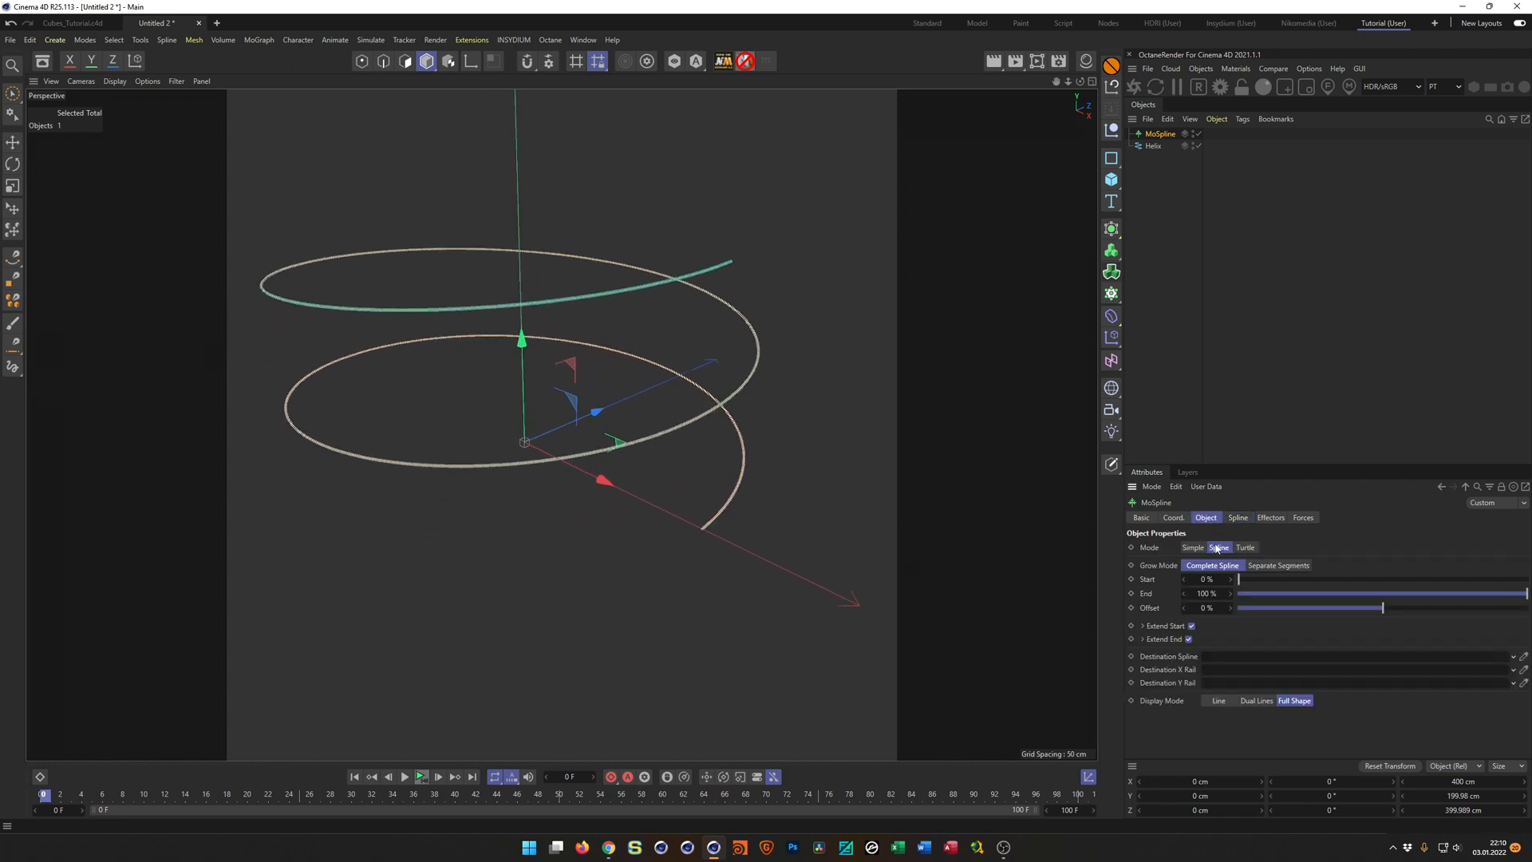
pyautogui.moveTo(1207, 594)
pyautogui.mouseDown()
pyautogui.moveTo(1229, 594)
pyautogui.moveTo(1221, 581)
pyautogui.mouseUp()
pyautogui.rightClick(1231, 597)
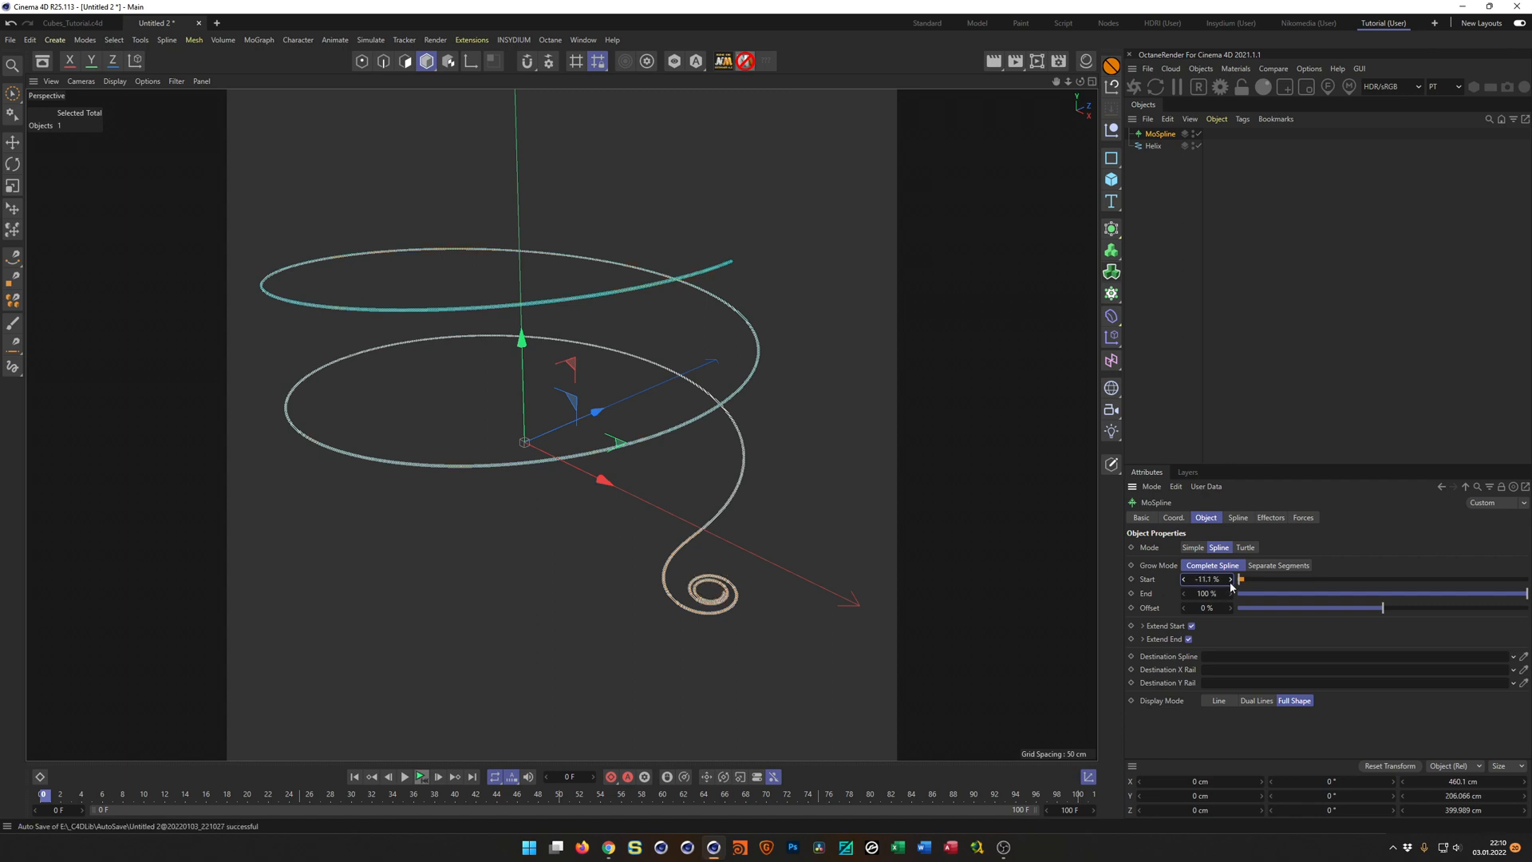
pyautogui.rightClick(1232, 580)
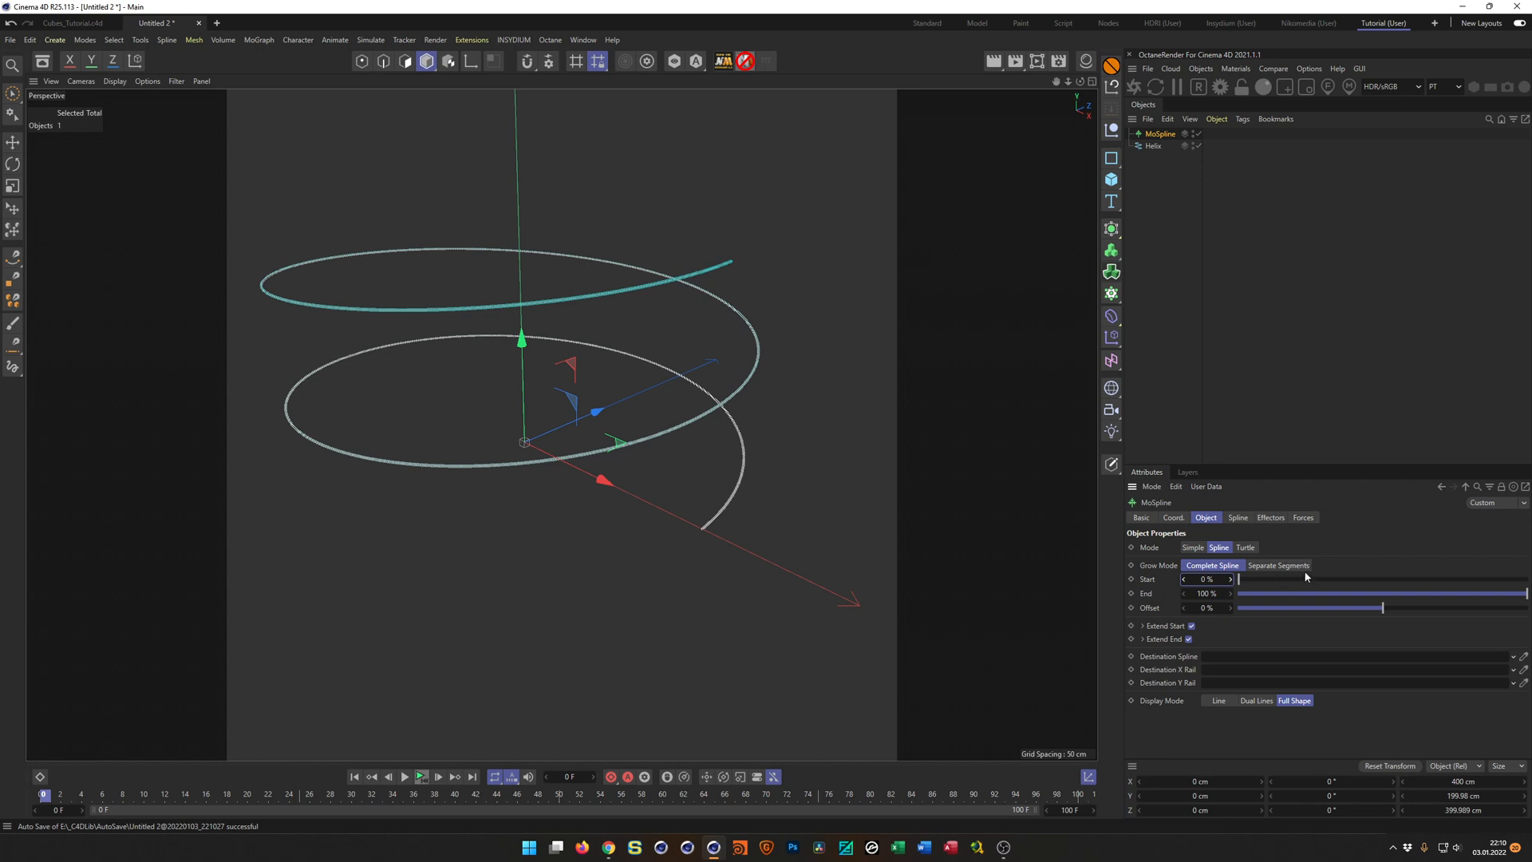
# Set the MoSpline's Extend Start values for Curve, Scaling, Spiral and Spiral Scale to 0 %.
pyautogui.moveTo(1294, 466); pyautogui.dragTo(1294, 303)
pyautogui.click(1142, 464)
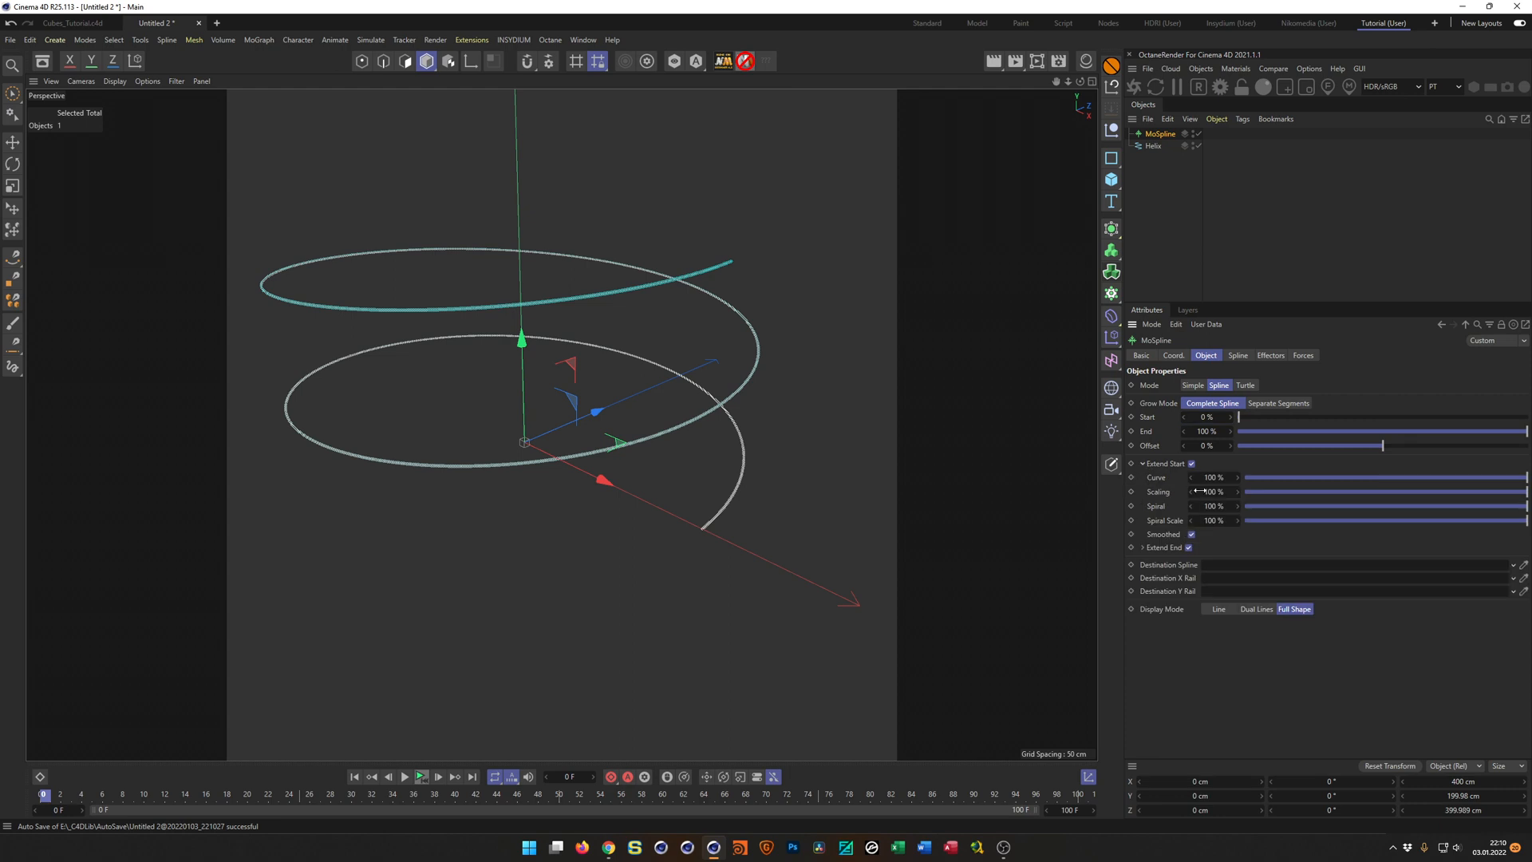
pyautogui.moveTo(1526, 478); pyautogui.dragTo(1444, 478)
pyautogui.click(1226, 478)
pyautogui.write('0')
pyautogui.press('Tab')
pyautogui.write('0')
pyautogui.press('Tab')
pyautogui.write('0')
pyautogui.press('Tab')
pyautogui.write('0')
pyautogui.press('Return')
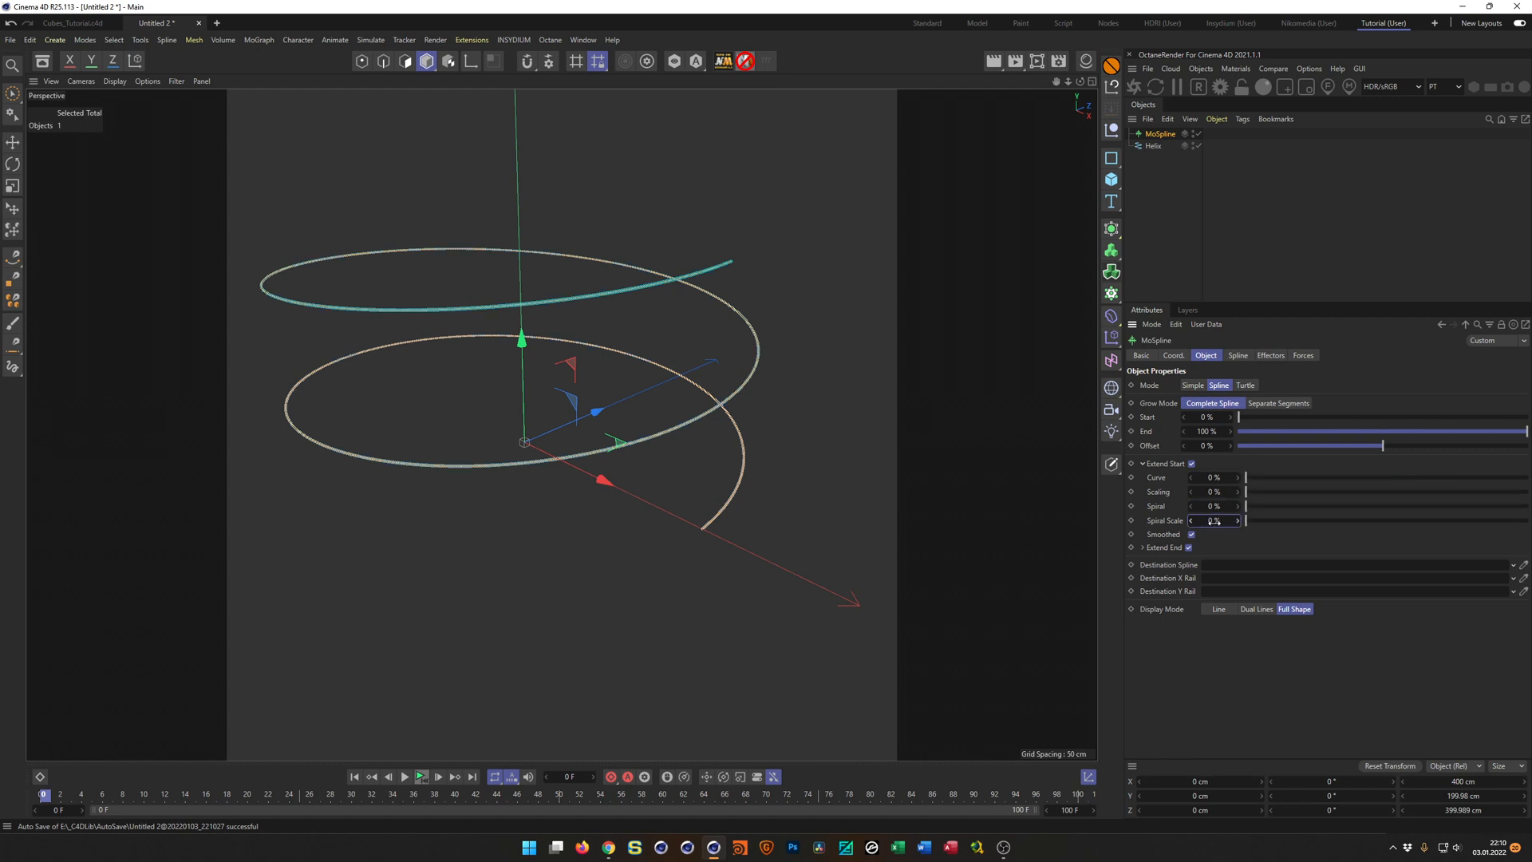
pyautogui.click(1144, 464)
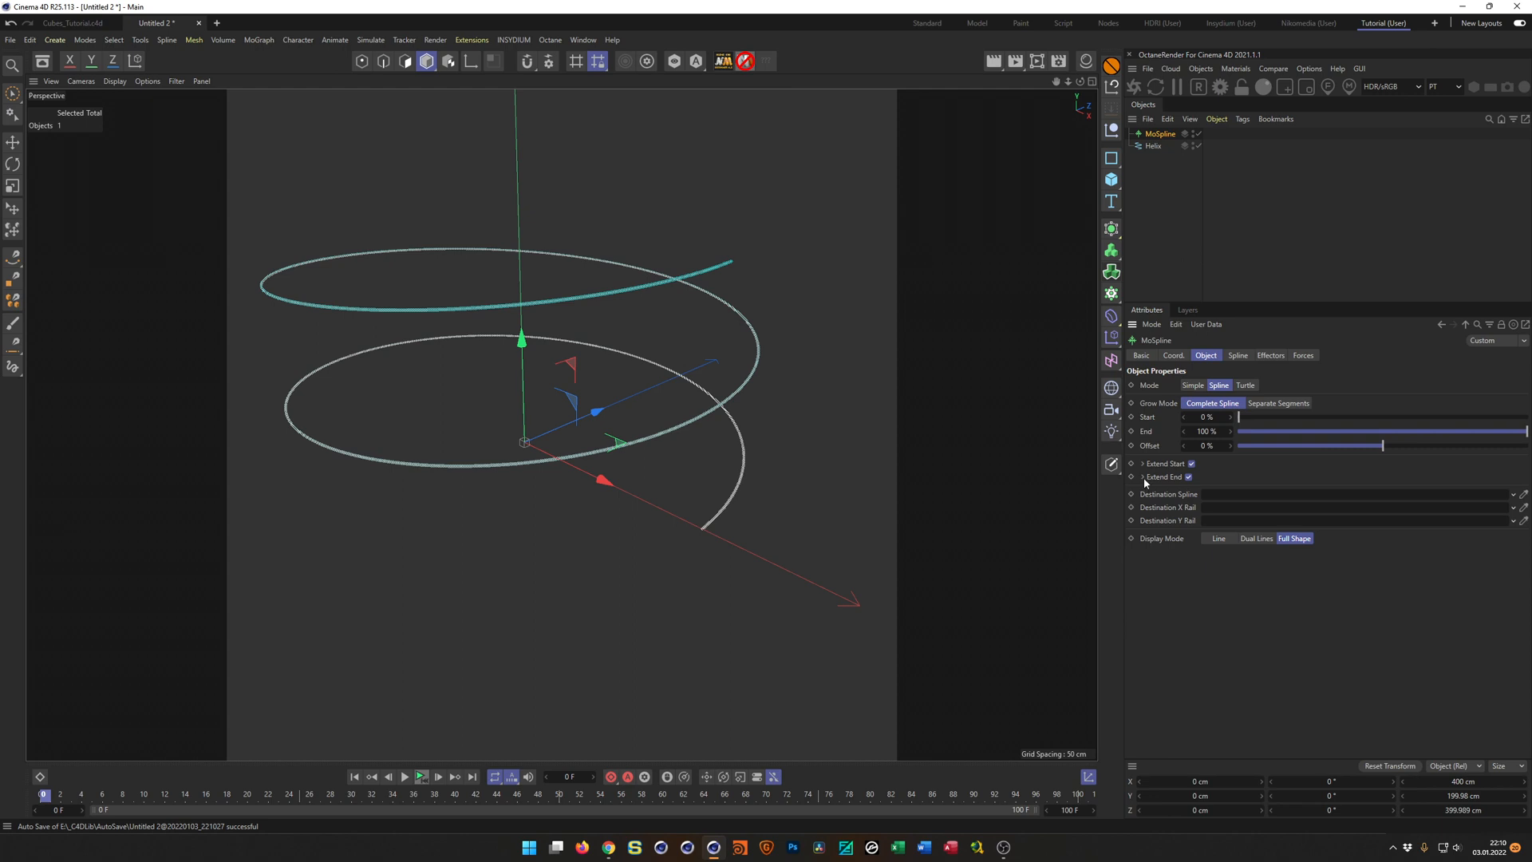
# Set the MoSpline's Extend End values for Curve, Scaling, Spiral and Spiral Scale to 0 %.
pyautogui.click(1144, 478)
pyautogui.doubleClick(1213, 491)
pyautogui.write('0')
pyautogui.press('Tab')
pyautogui.write('0')
pyautogui.press('Tab')
pyautogui.write('0')
pyautogui.press('Tab')
pyautogui.write('0')
pyautogui.press('Return')
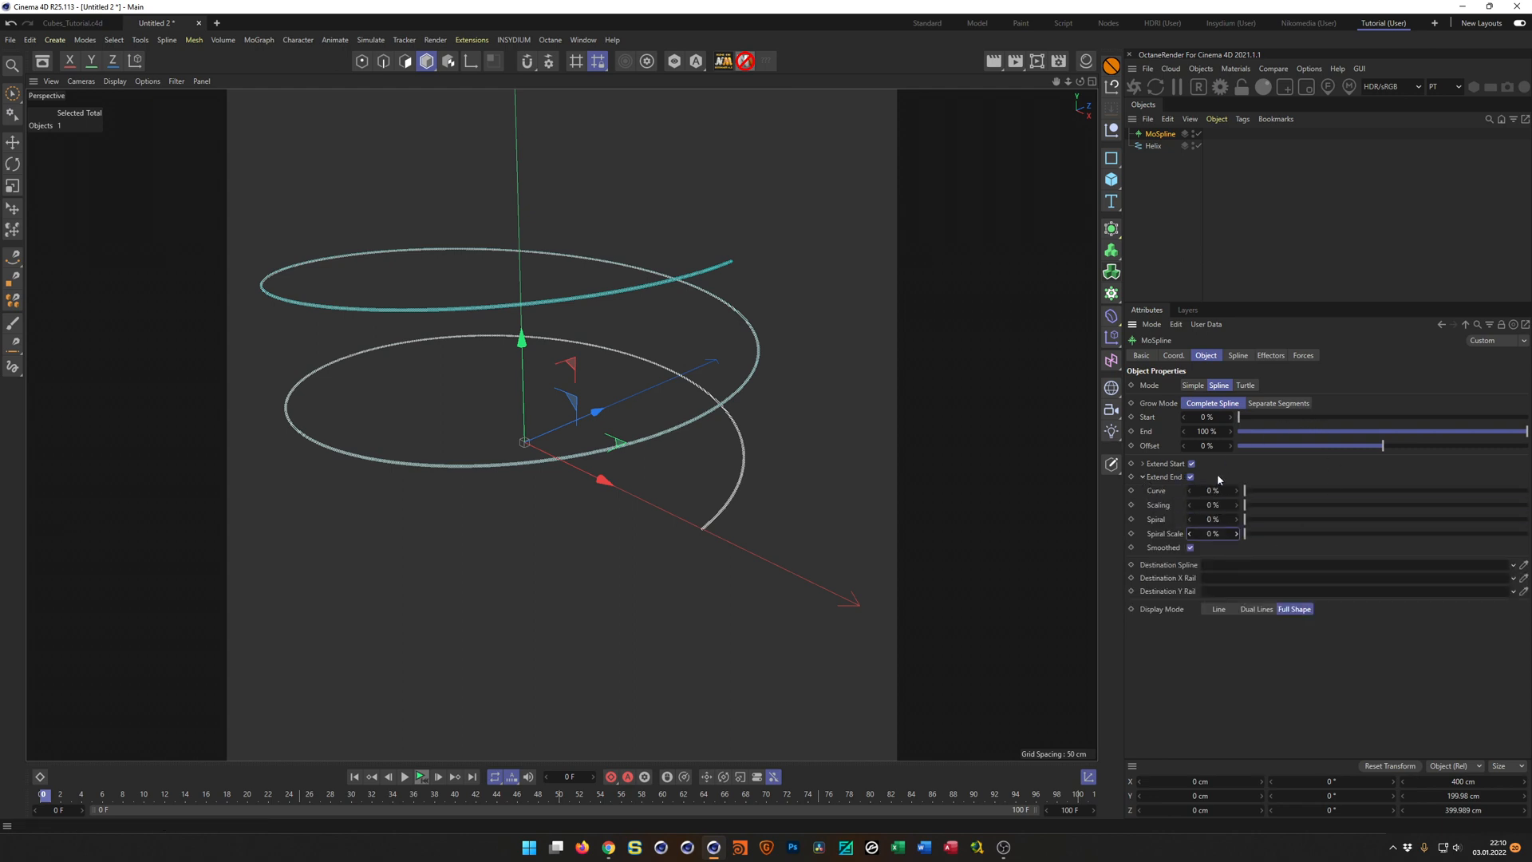
pyautogui.click(1143, 477)
# Extend the MoSpline straight past both helix ends with End at 111.3 % and Start at -10.6 %.
pyautogui.moveTo(1206, 431); pyautogui.dragTo(996, 425)
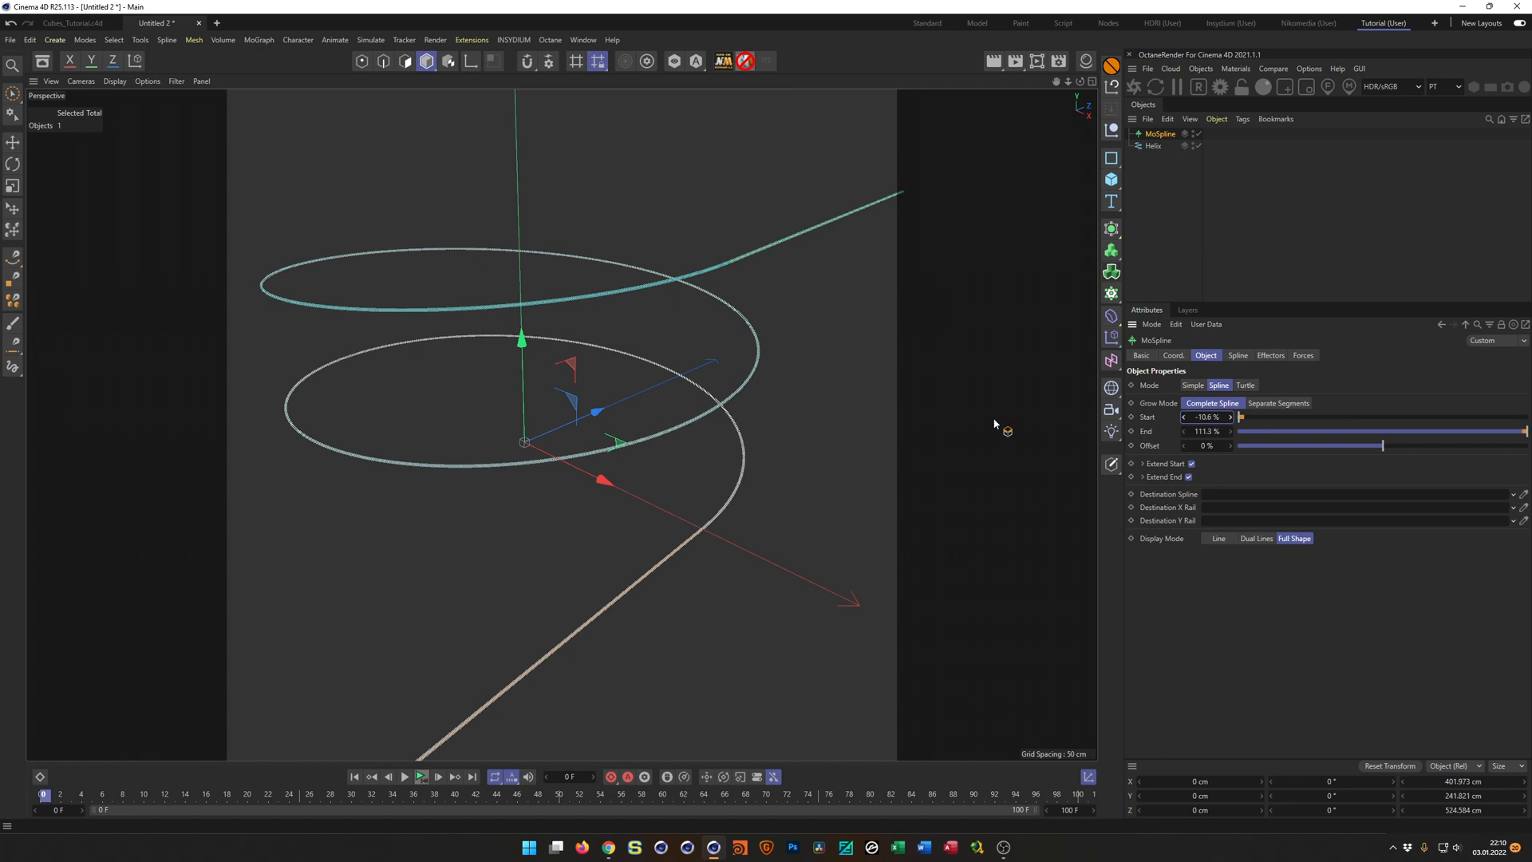
pyautogui.scroll(-5, 629, 397)
pyautogui.keyDown('alt'); pyautogui.moveTo(581, 414); pyautogui.dragTo(681, 396); pyautogui.keyUp('alt')
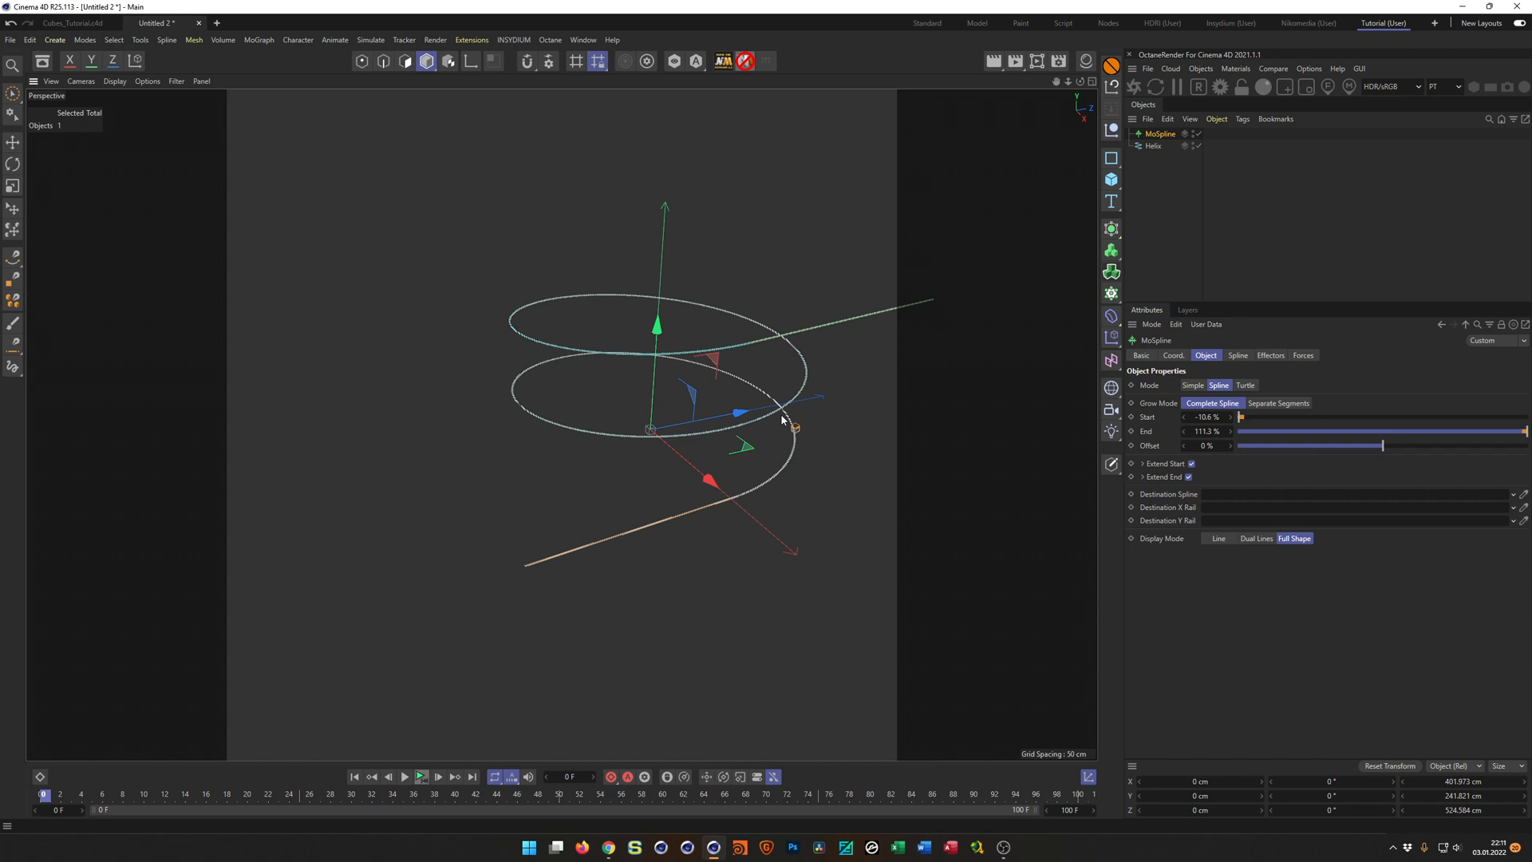
pyautogui.keyDown('alt'); pyautogui.moveTo(741, 299); pyautogui.dragTo(572, 339); pyautogui.keyUp('alt')
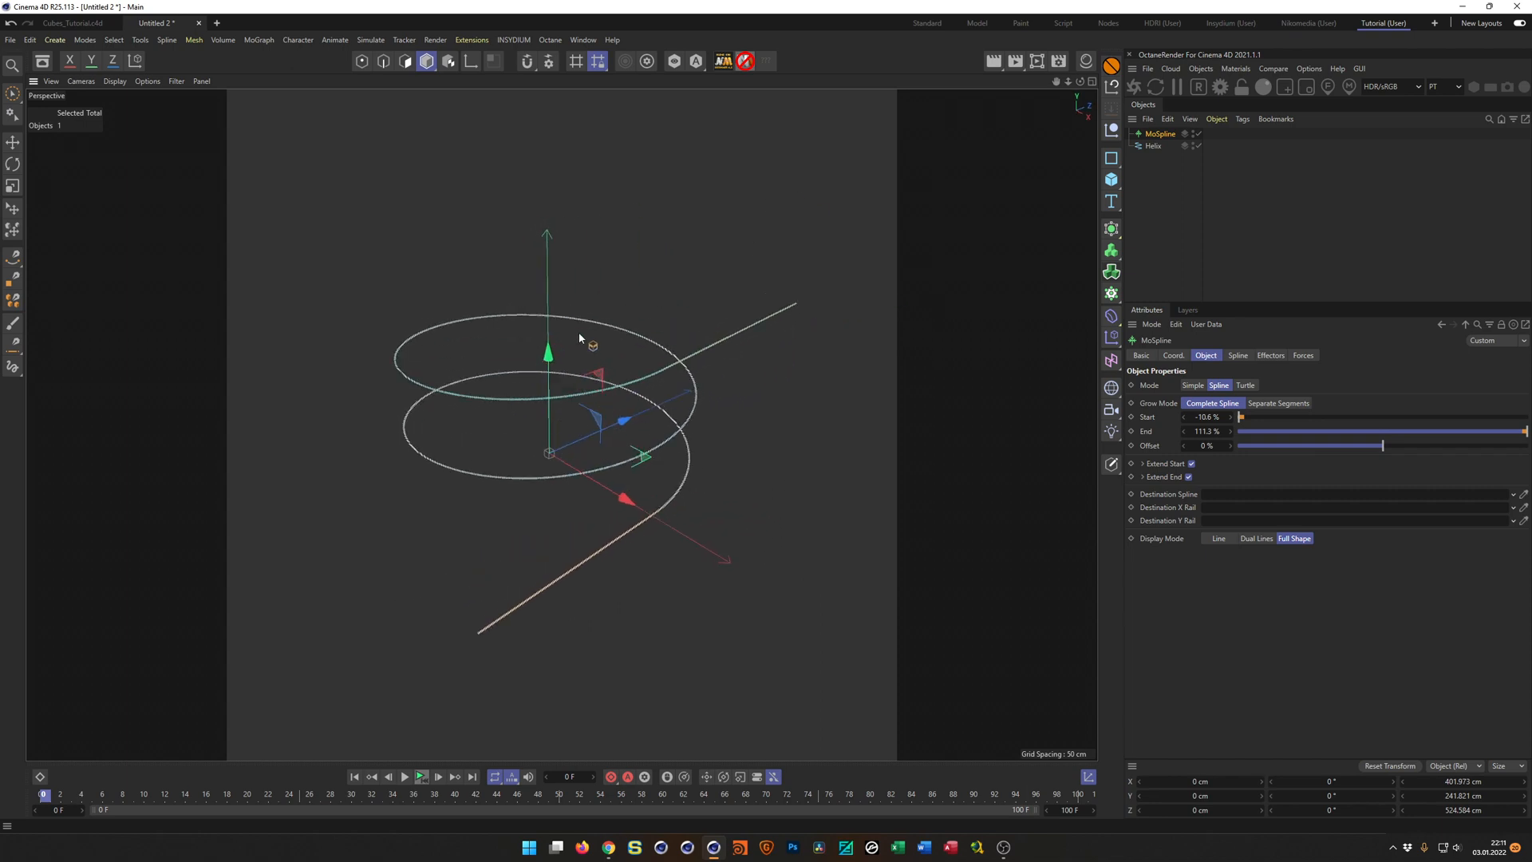
# Close the Untitled 2 project without saving and switch to the browser's ZIPPING TOGETHER (C4D Tutorial Preview) video page to view its description.
pyautogui.hotkey('ctrl', 'F4')
pyautogui.press('n')
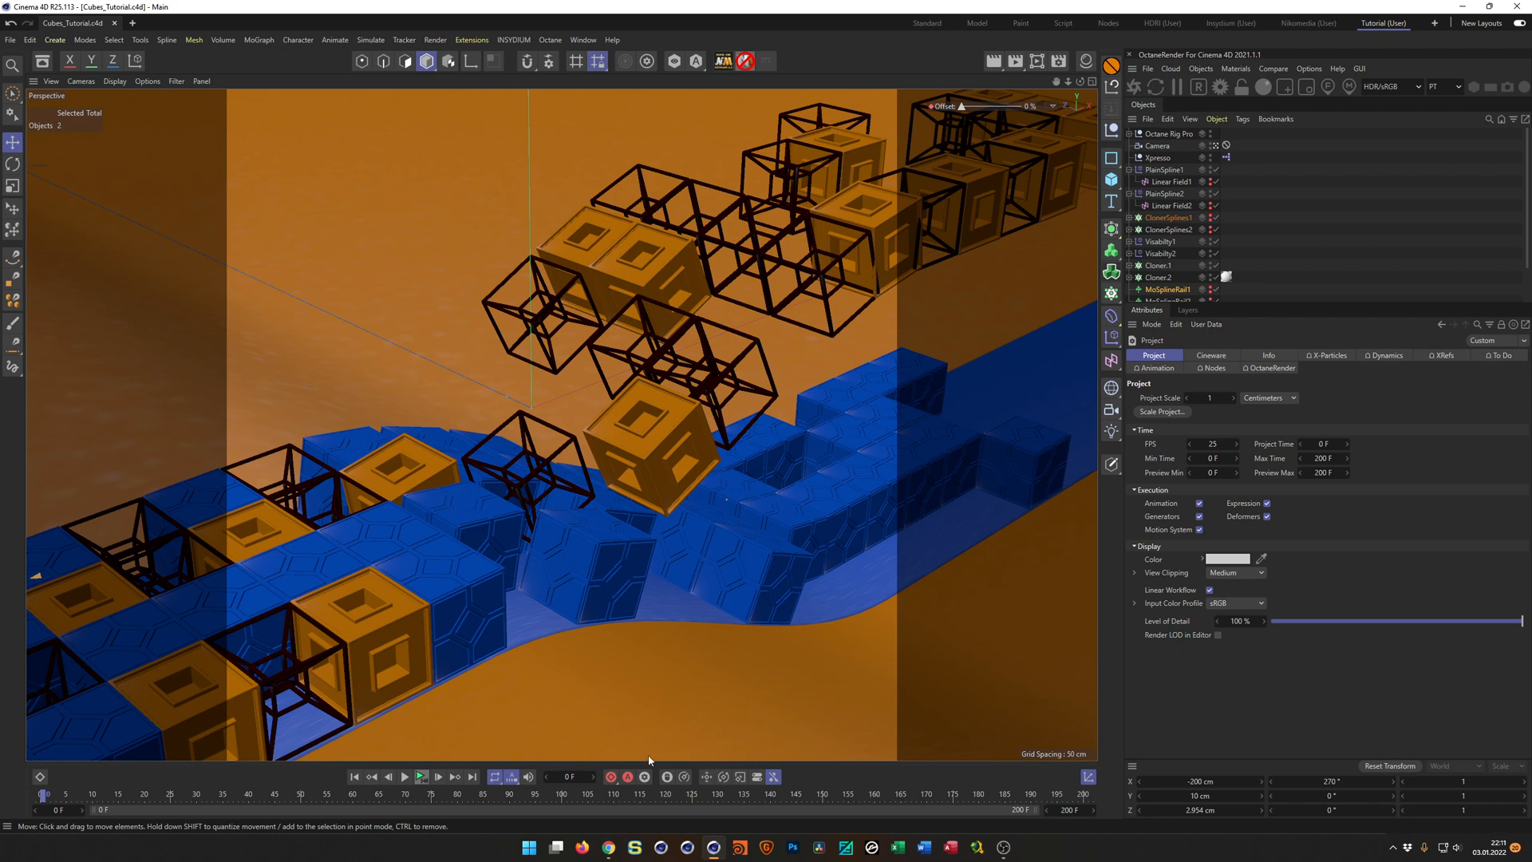
pyautogui.click(609, 848)
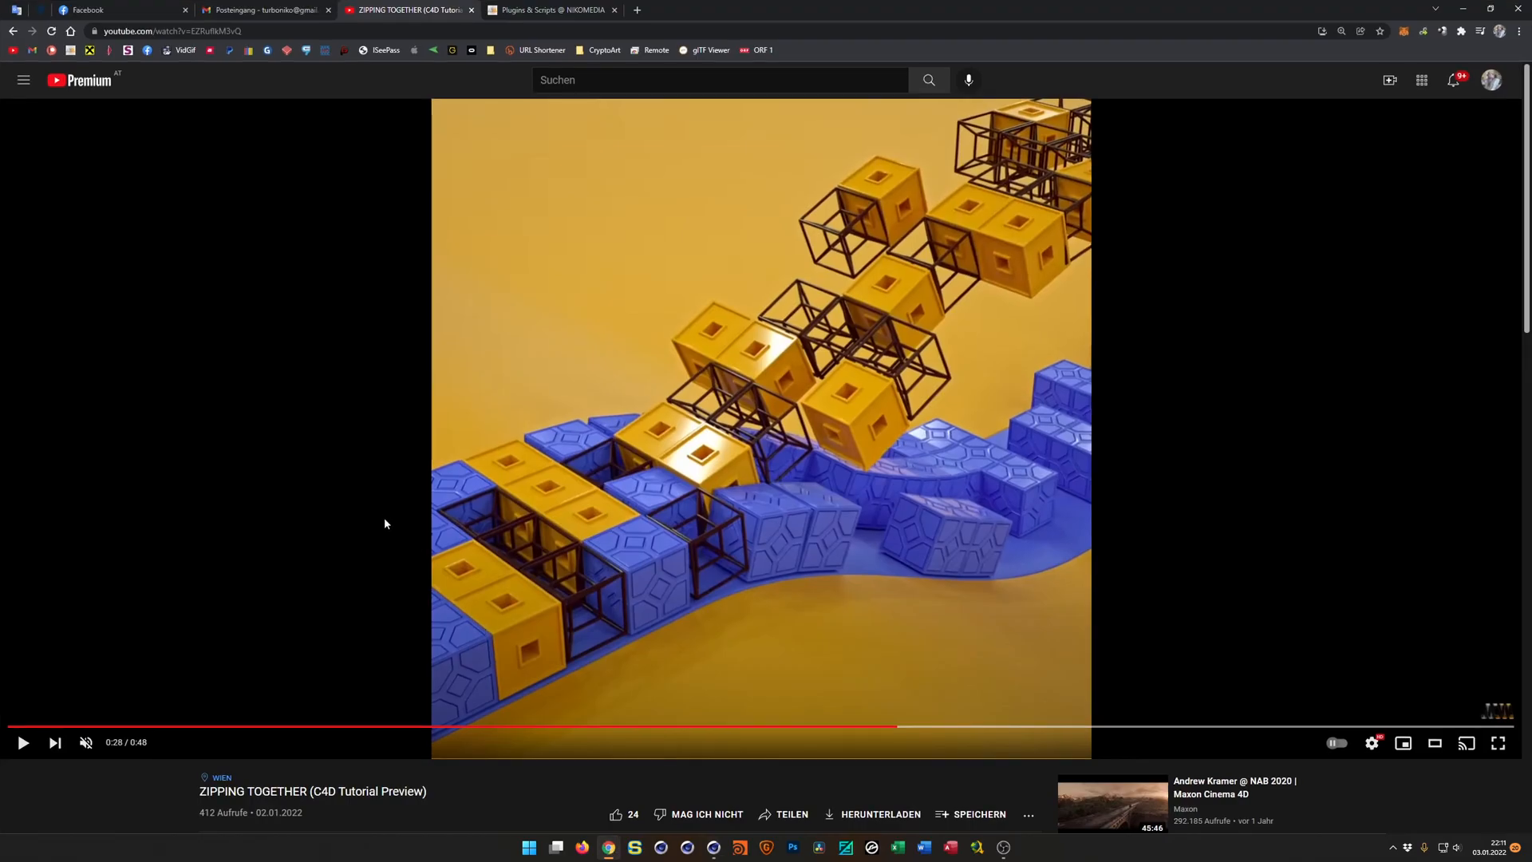
pyautogui.scroll(-2, 384, 519)
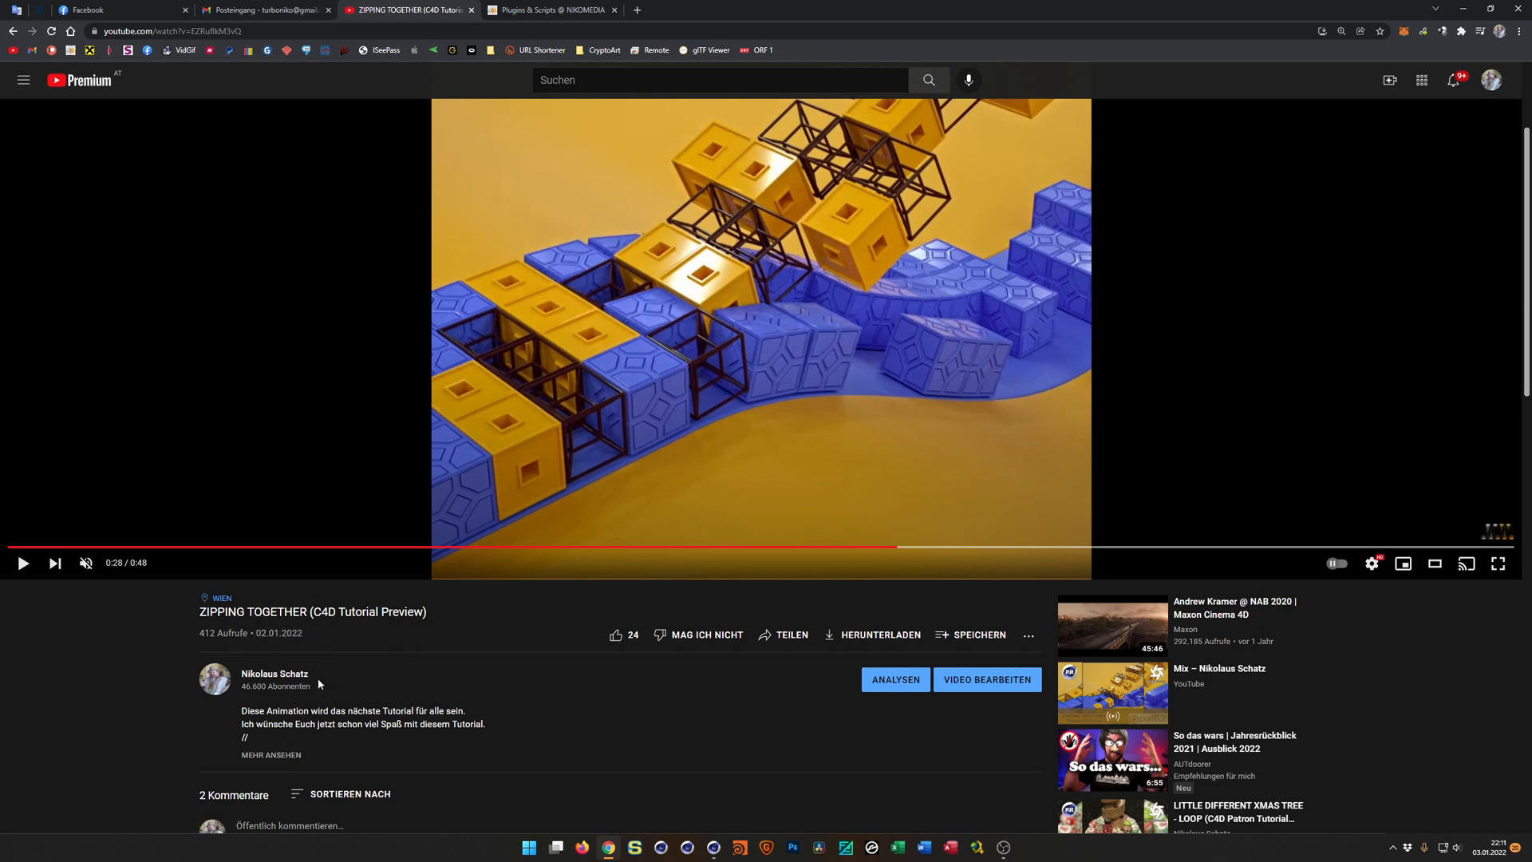
# Open the channel of the ZIPPING TOGETHER video's creator and look through the previews in its Shorts row.
pyautogui.click(297, 675)
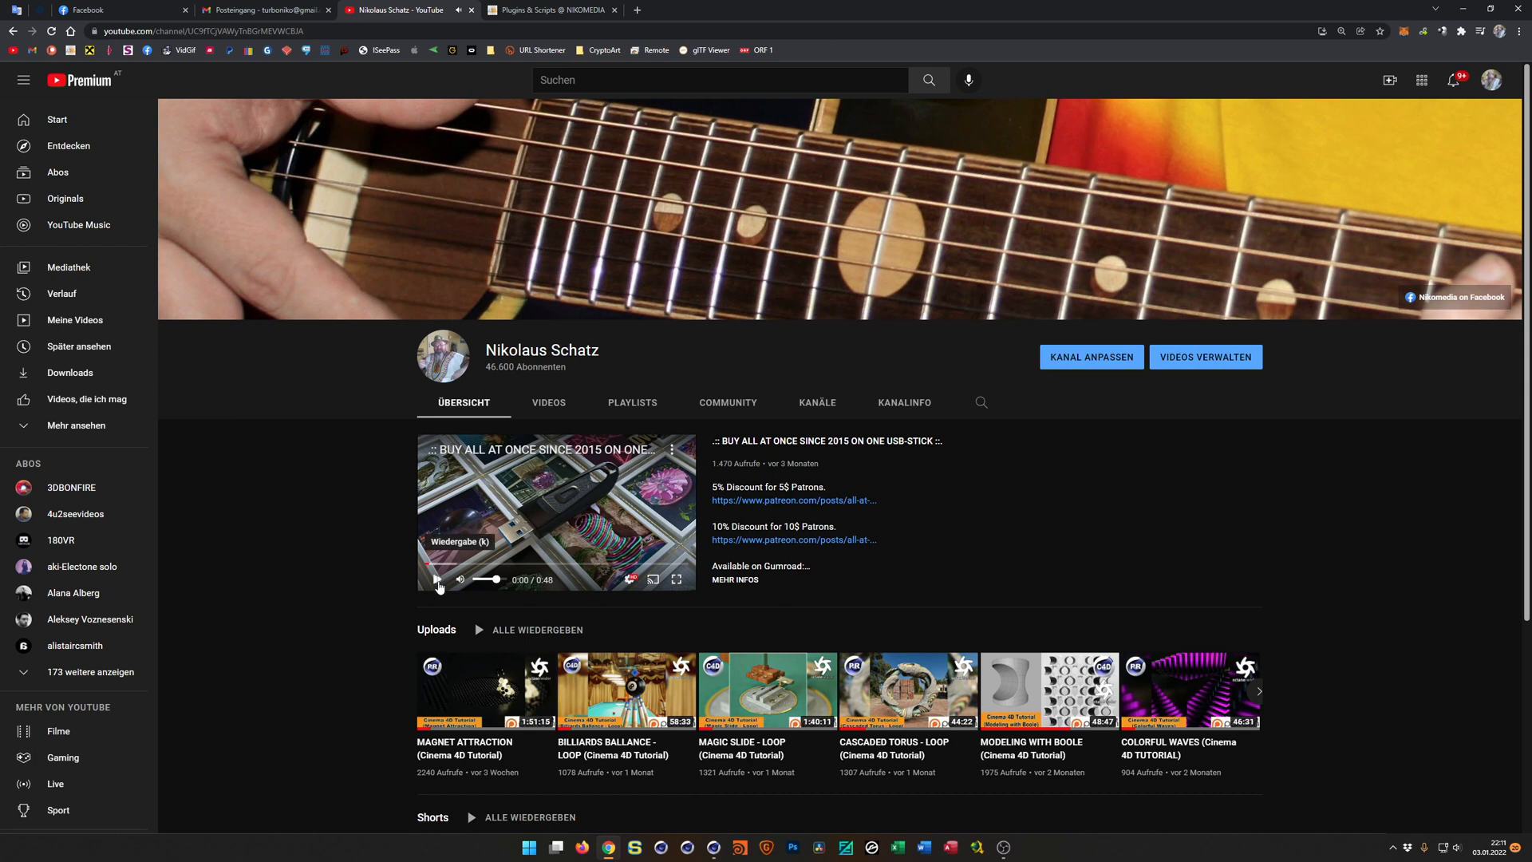
pyautogui.scroll(-3, 391, 606)
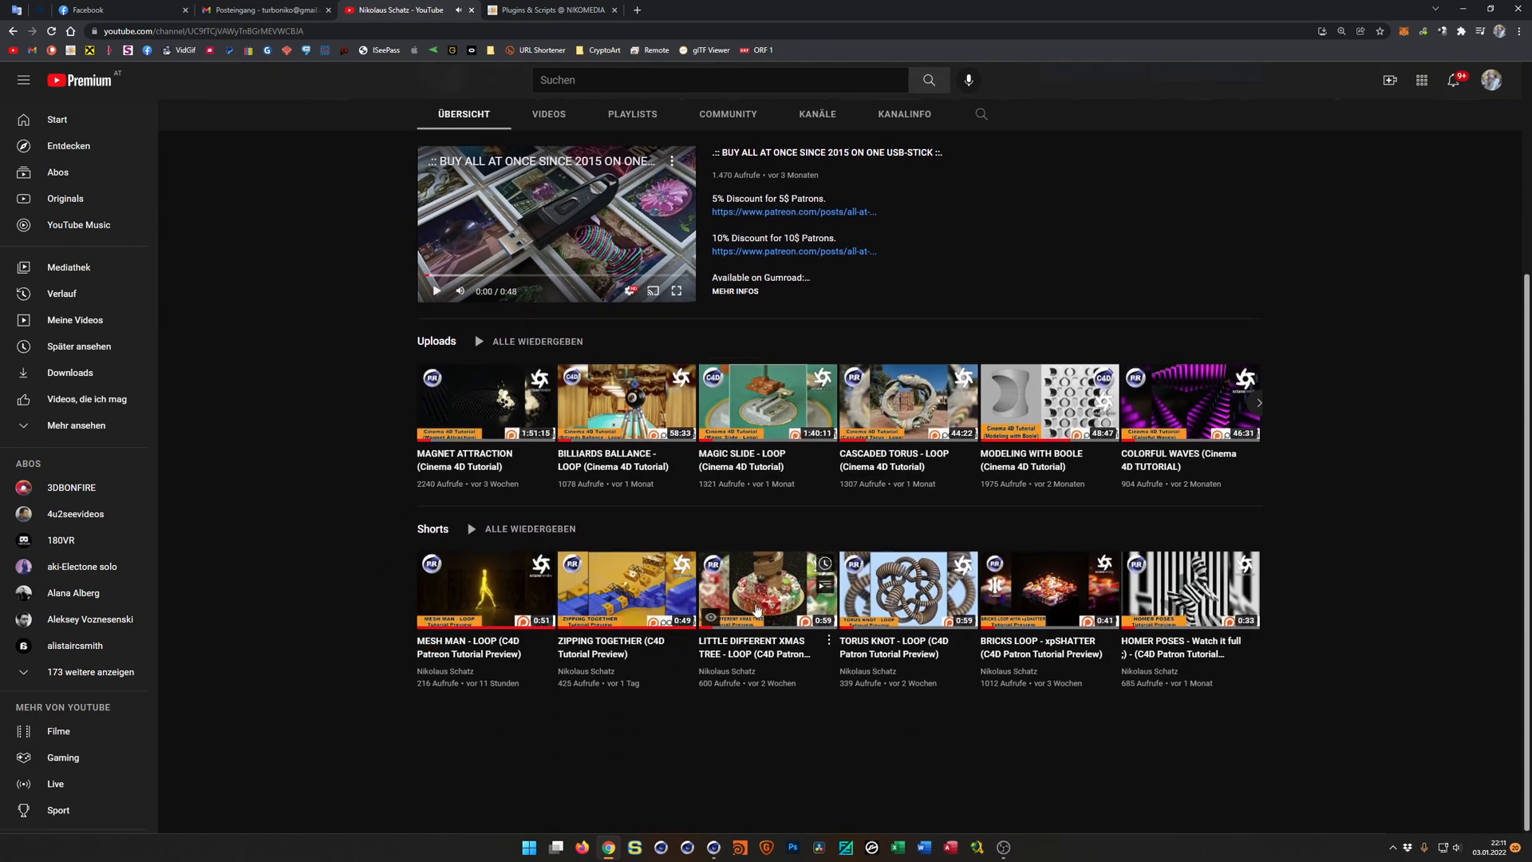
pyautogui.moveTo(904, 602)
pyautogui.moveTo(1078, 597)
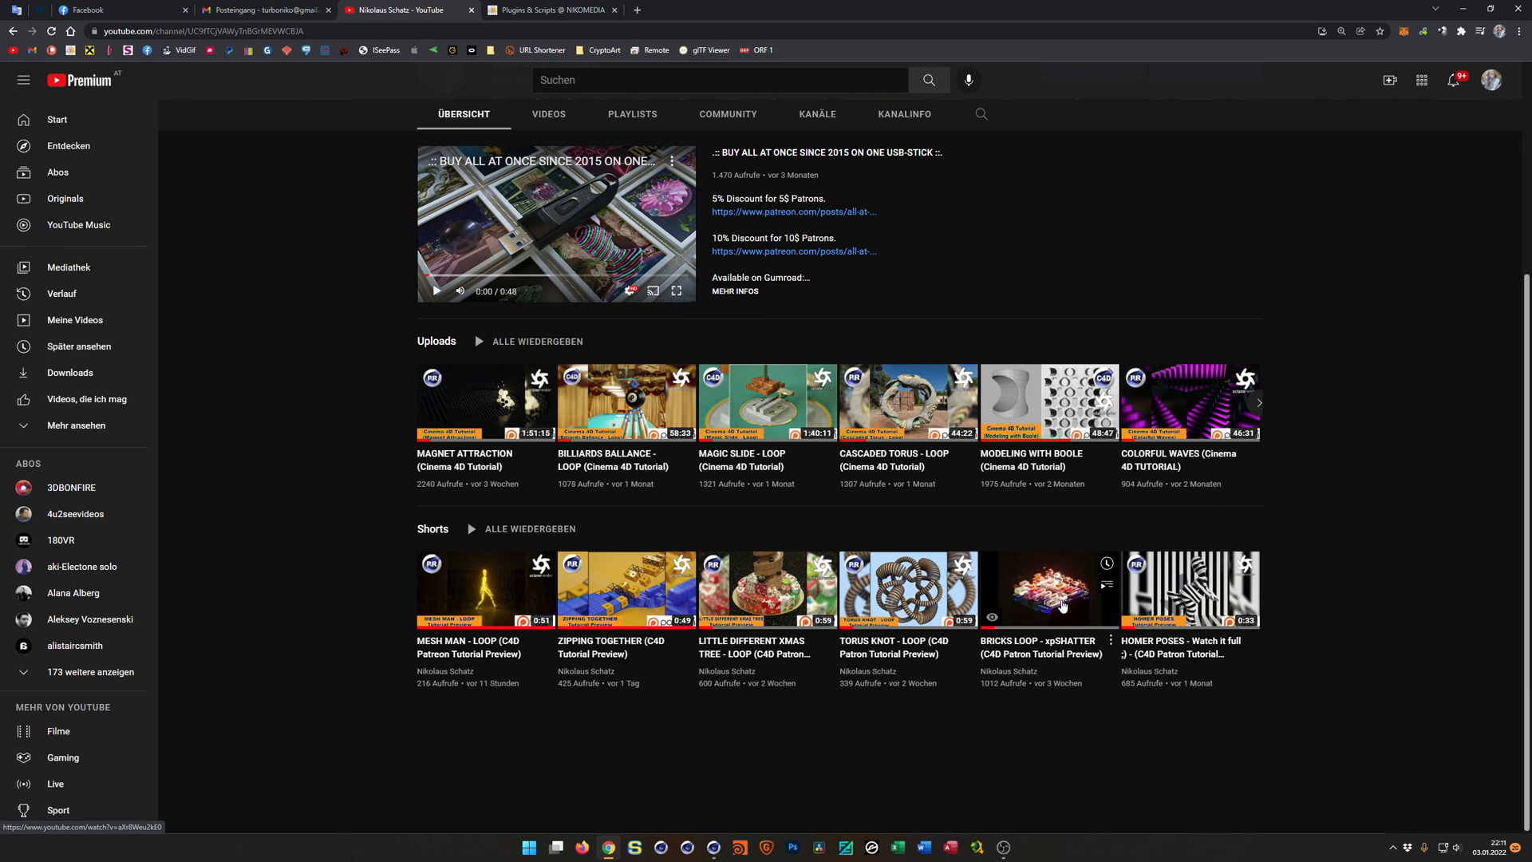
pyautogui.moveTo(1179, 612)
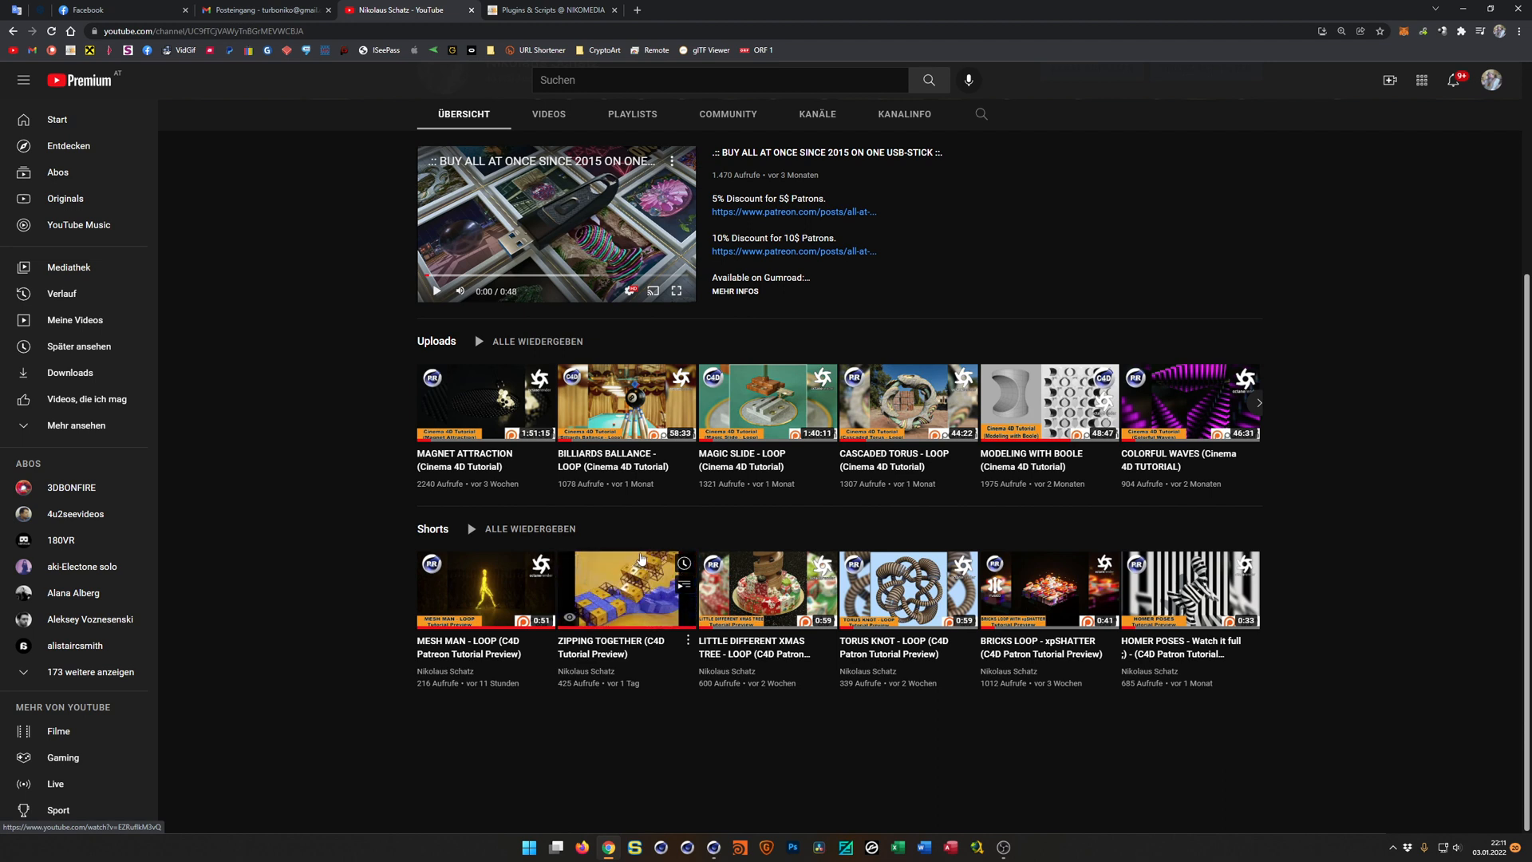
# Play the MESH MAN - LOOP tutorial preview from the channel's Shorts, briefly checking its sound before muting it again.
pyautogui.click(498, 600)
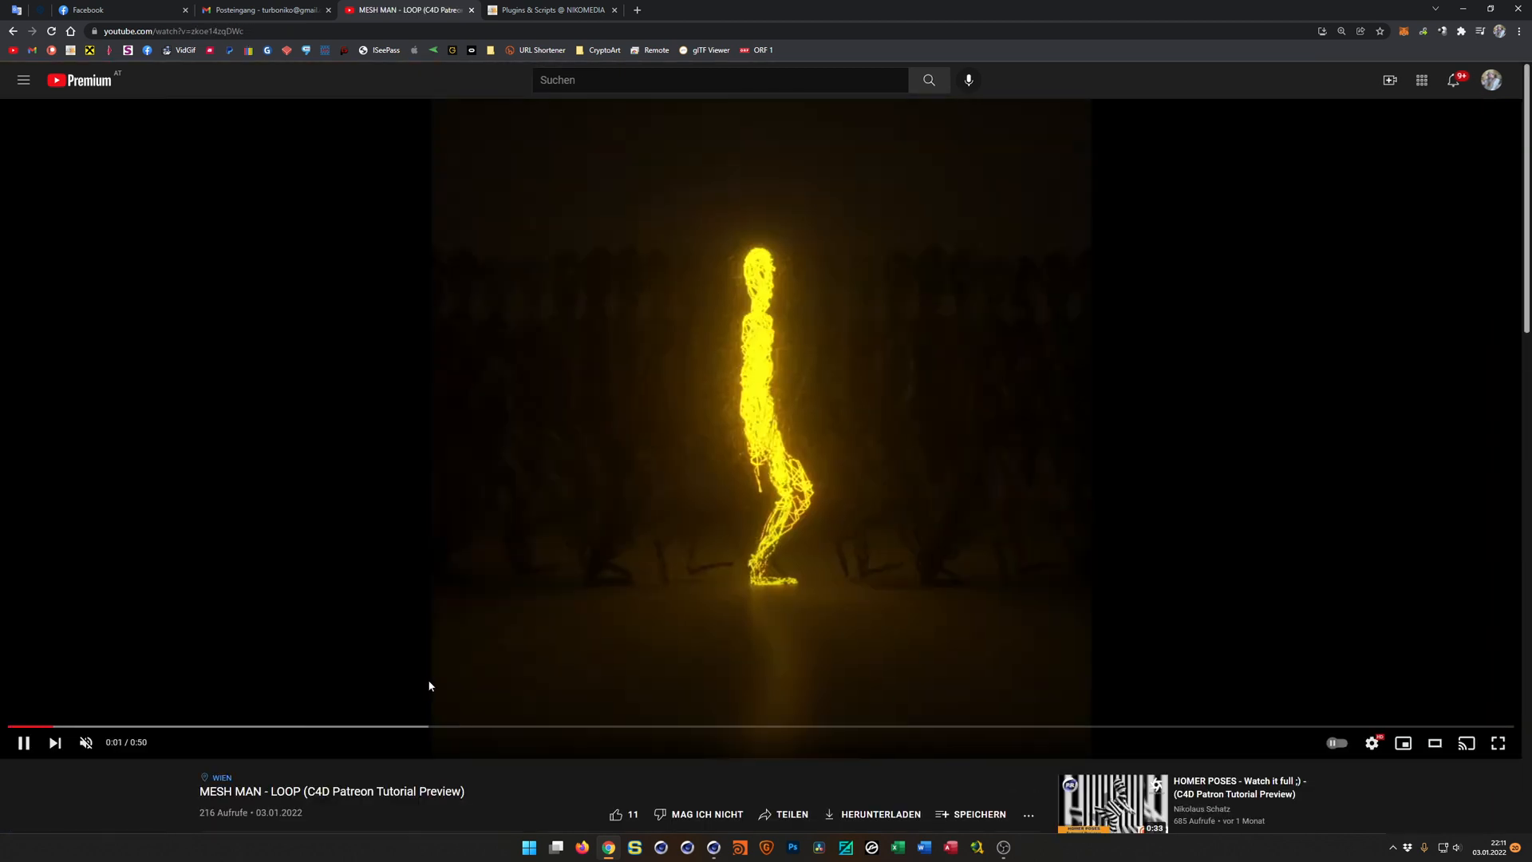
pyautogui.click(84, 743)
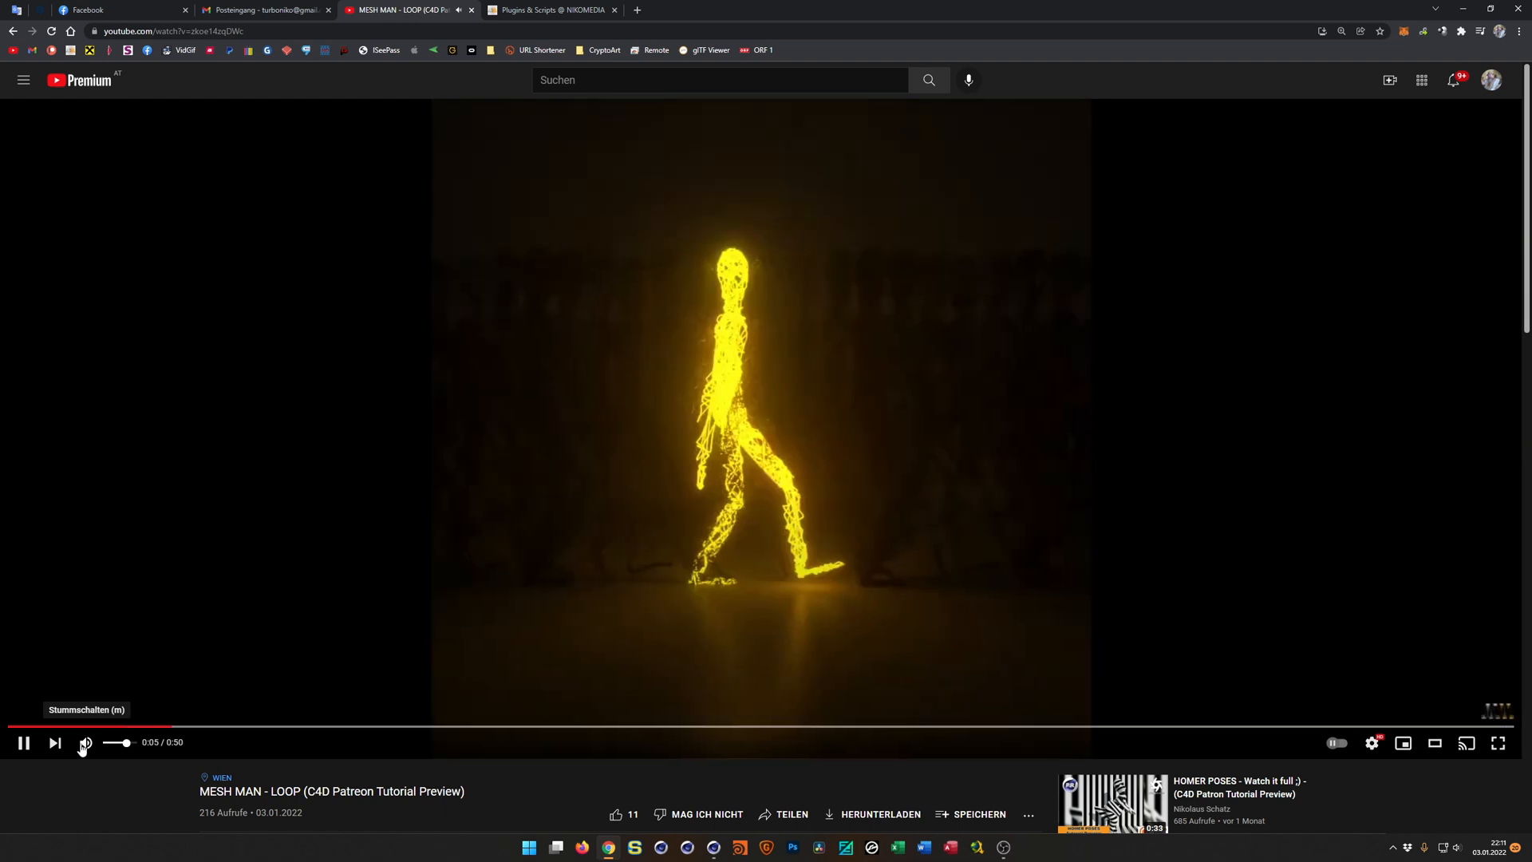
pyautogui.click(85, 744)
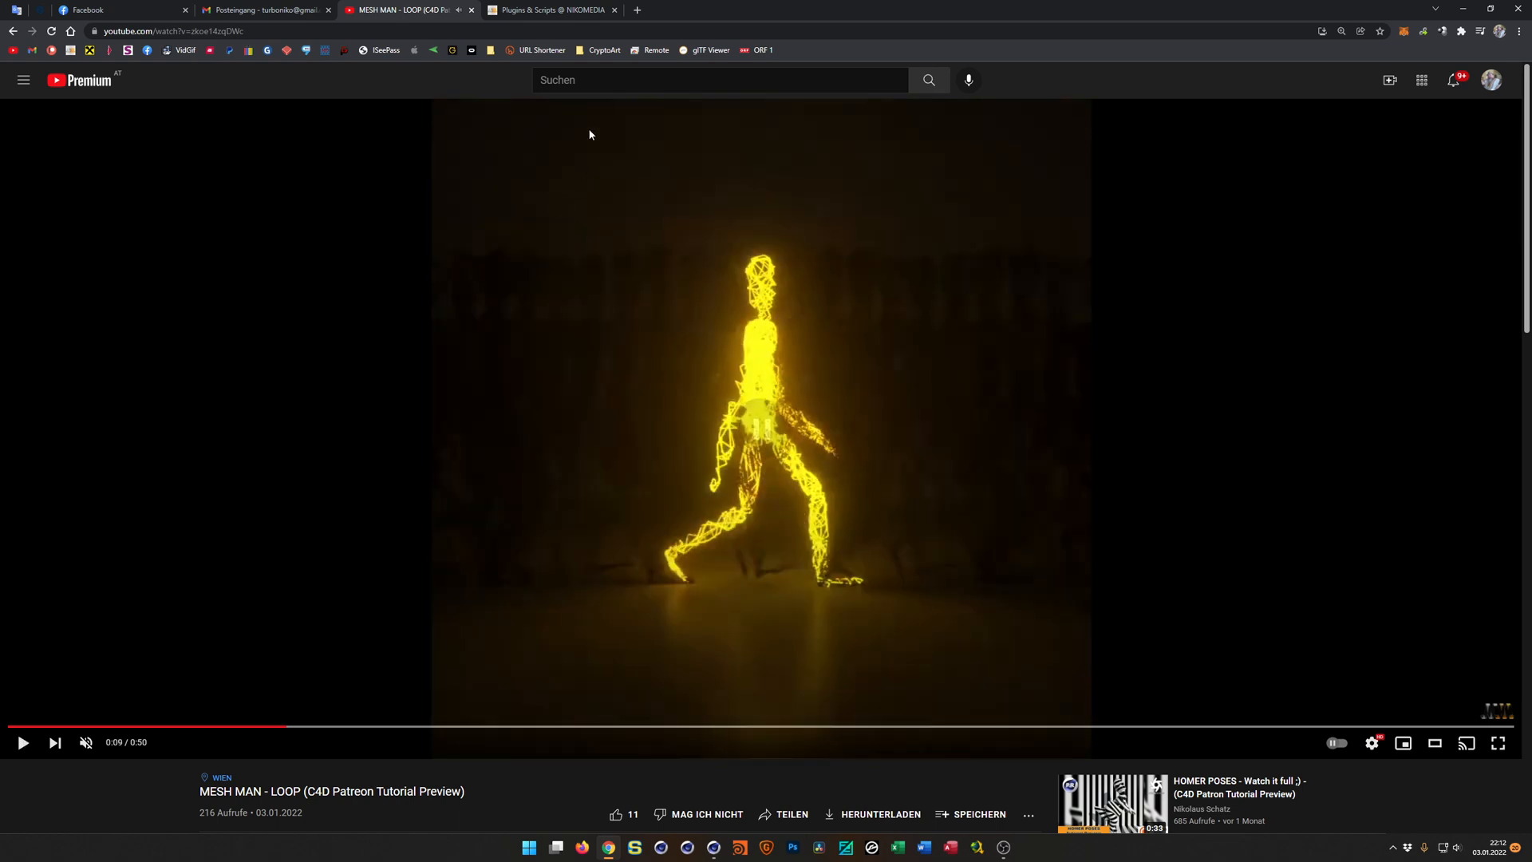
# Switch to the NIKOMEDIA Plugins & Scripts page and look through its list of plugin links.
pyautogui.click(568, 12)
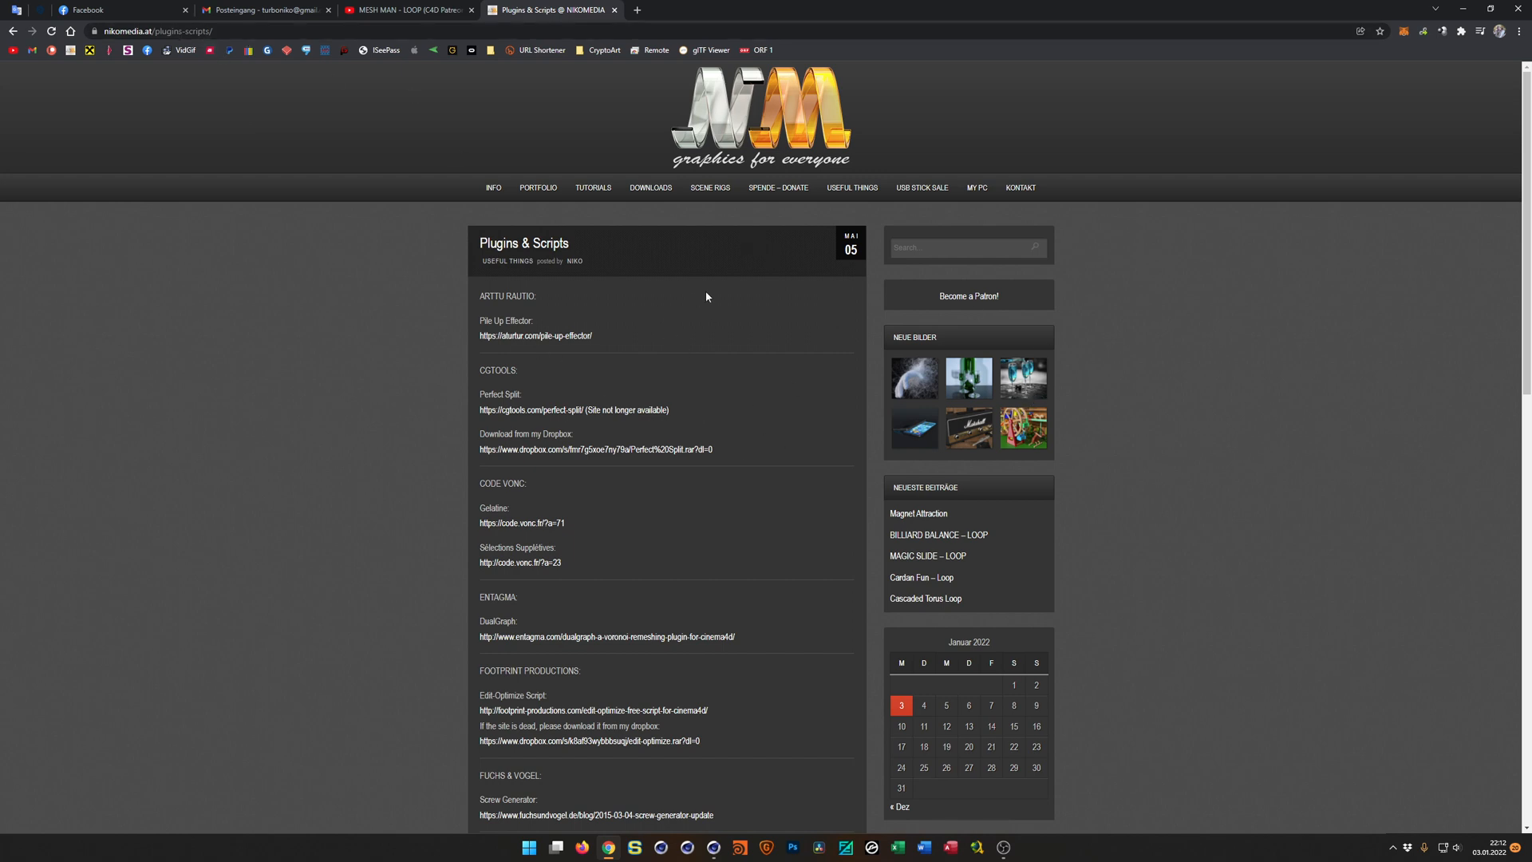
pyautogui.scroll(-3, 678, 531)
pyautogui.scroll(3, 678, 531)
pyautogui.scroll(-2, 678, 531)
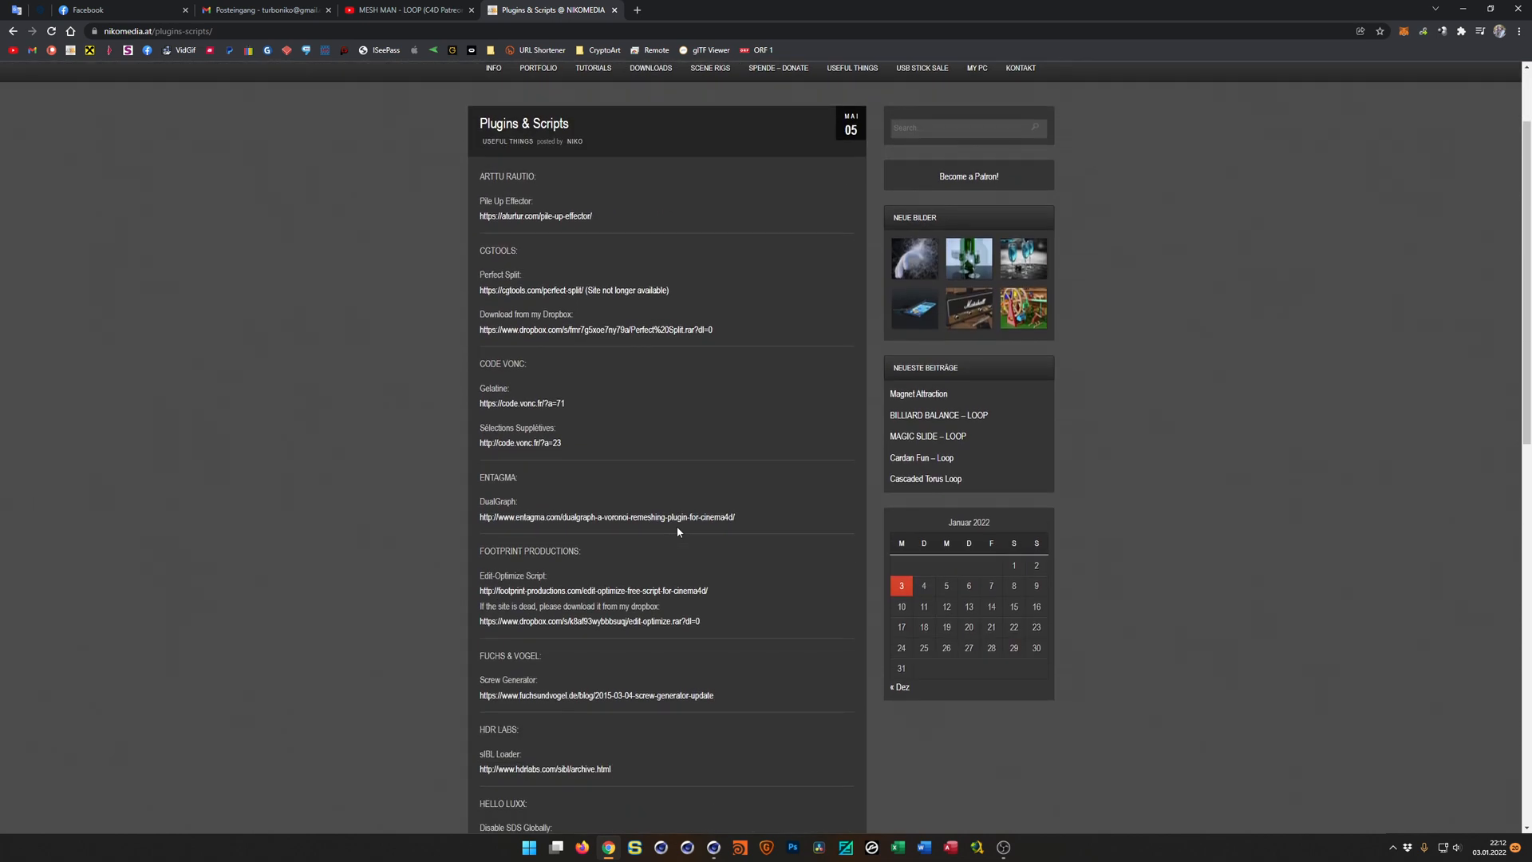
pyautogui.scroll(2, 678, 531)
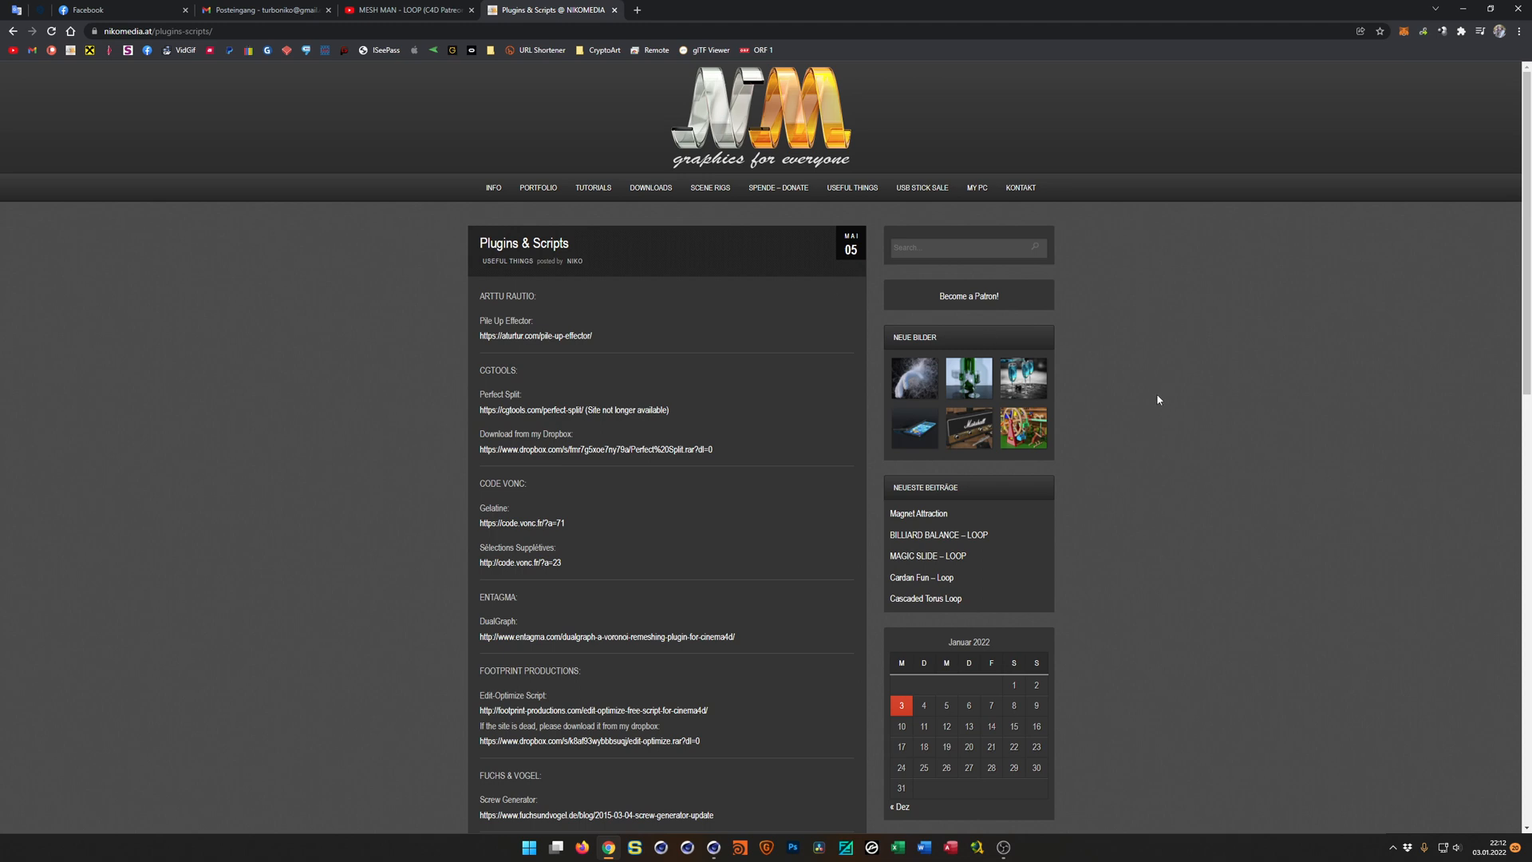
# Find the text "sibl" on the Plugins & Scripts page to locate the loader's link, and close the page search.
pyautogui.hotkey('ctrl', 'f')
pyautogui.click(1227, 57)
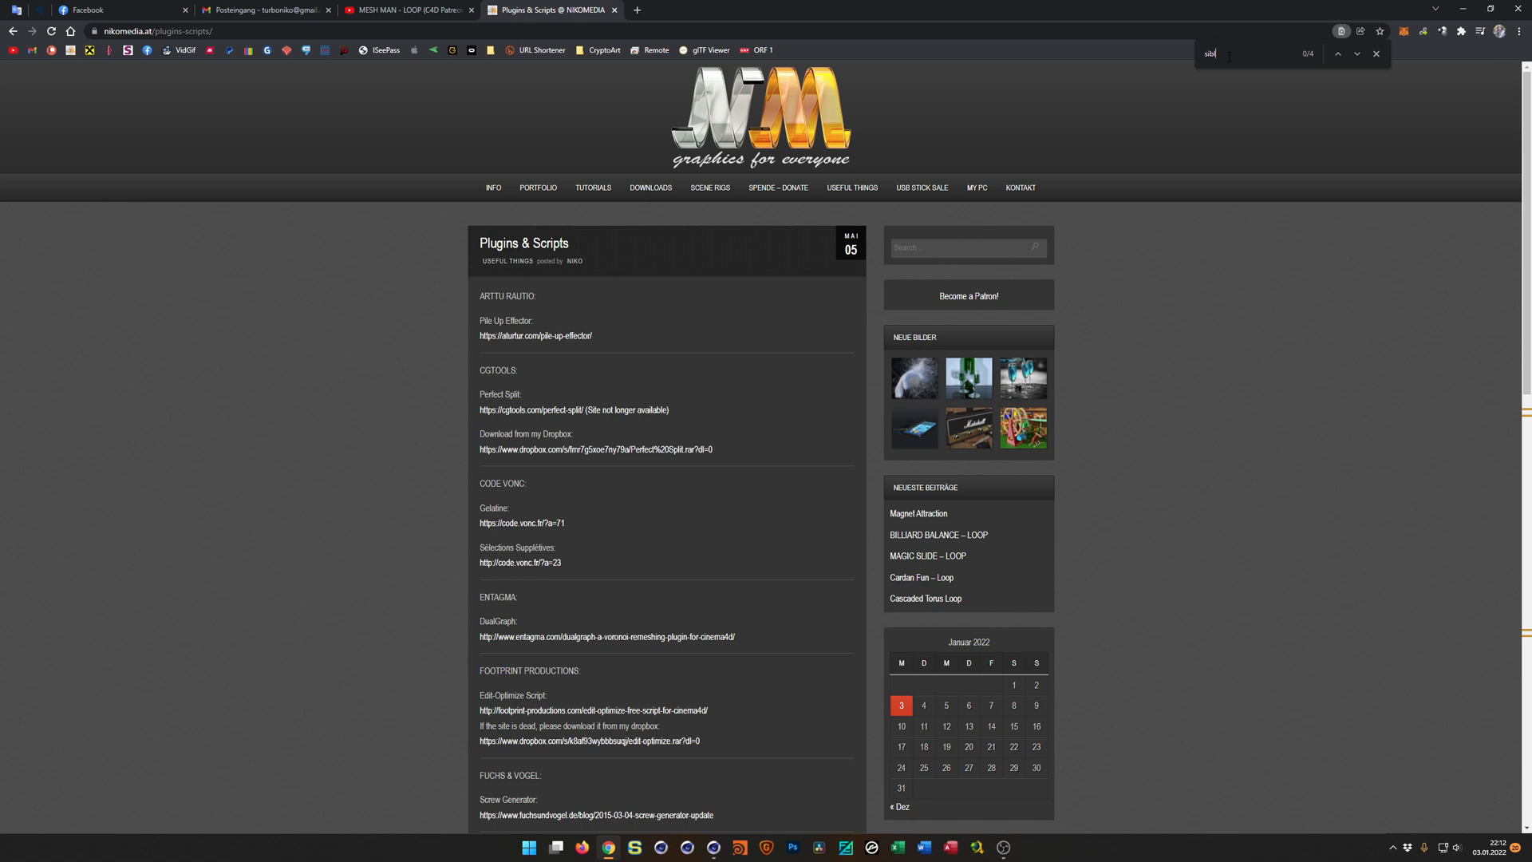
pyautogui.press('Return')
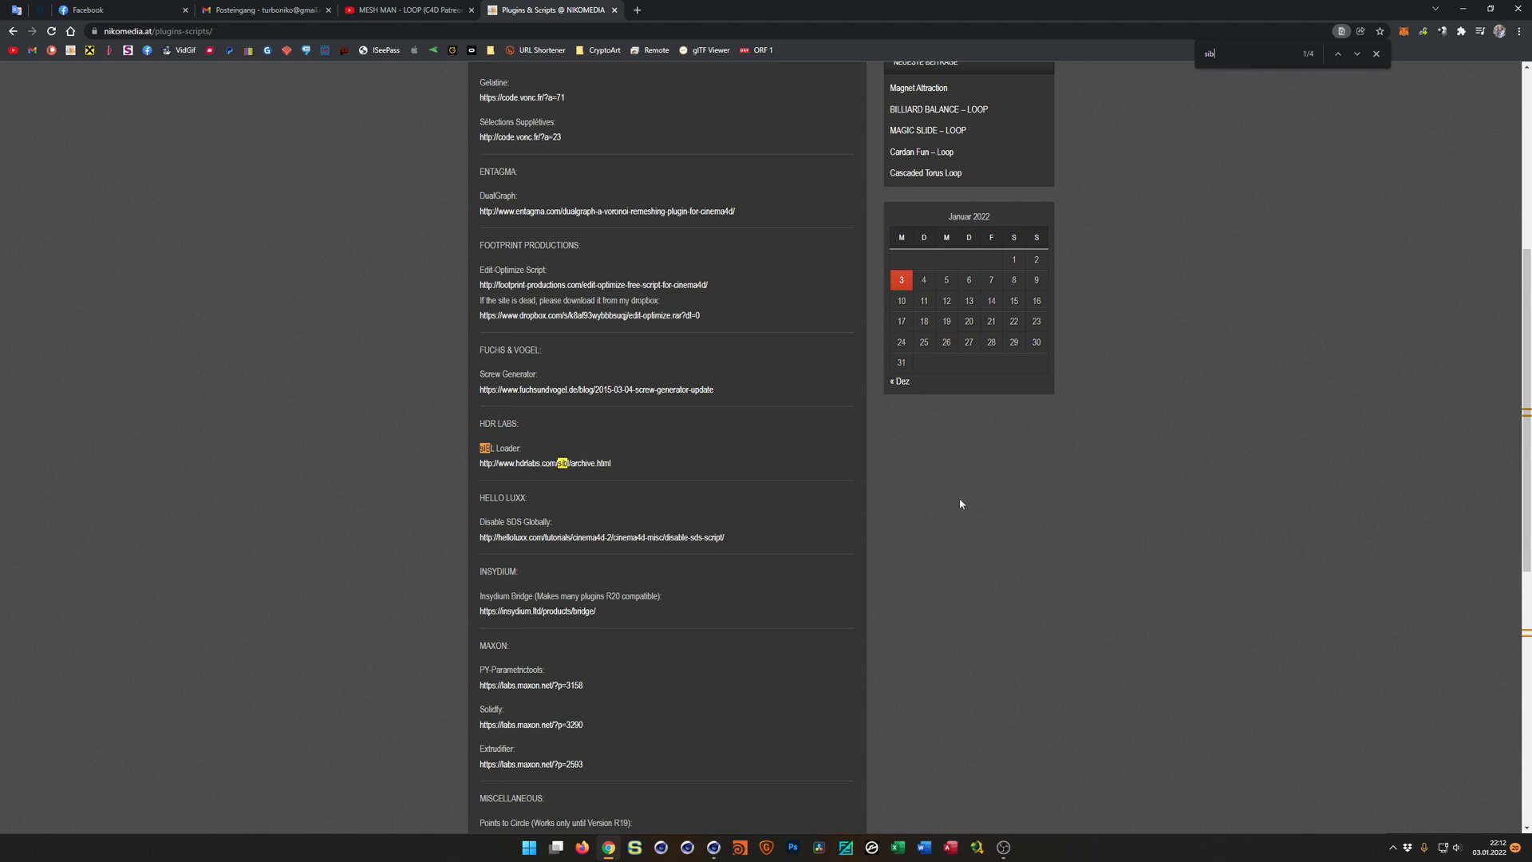
pyautogui.scroll(5, 1218, 206)
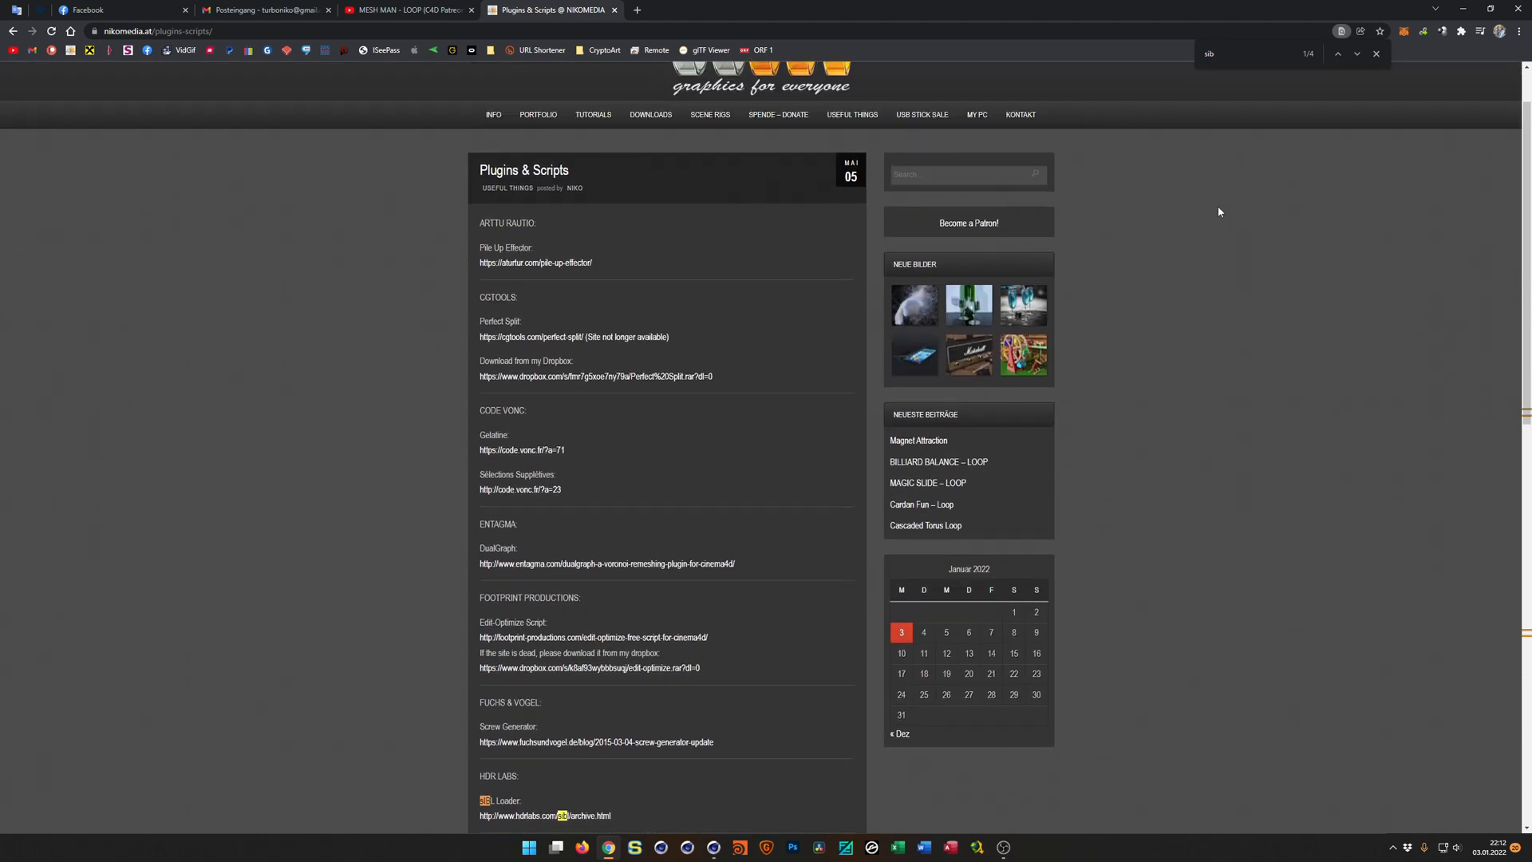
pyautogui.click(1376, 55)
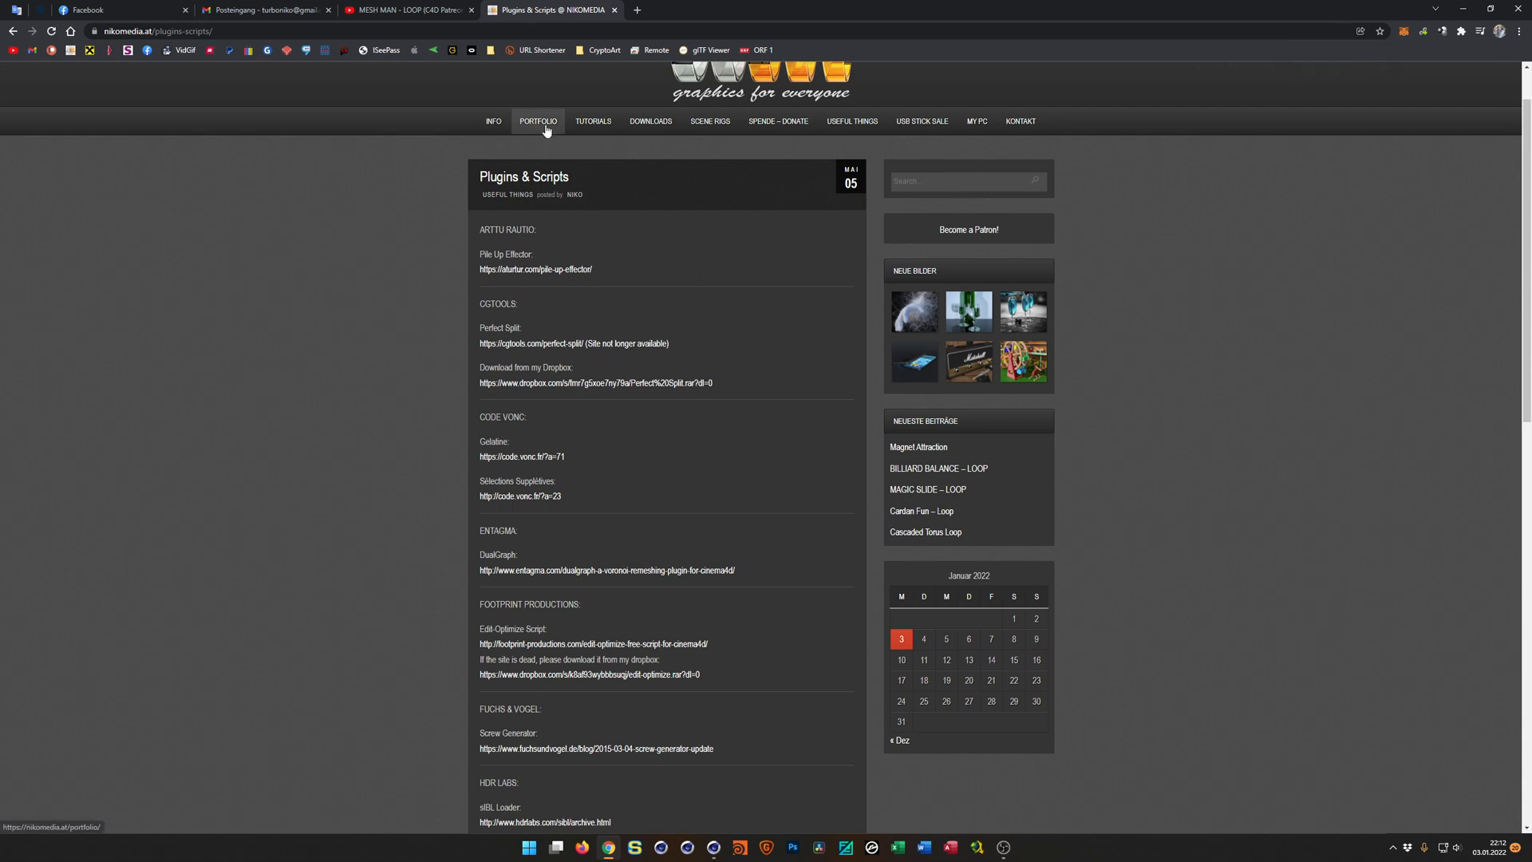
# Open the NIKOMEDIA home page, search the site for "sibl" and look through the resulting posts.
pyautogui.click(744, 90)
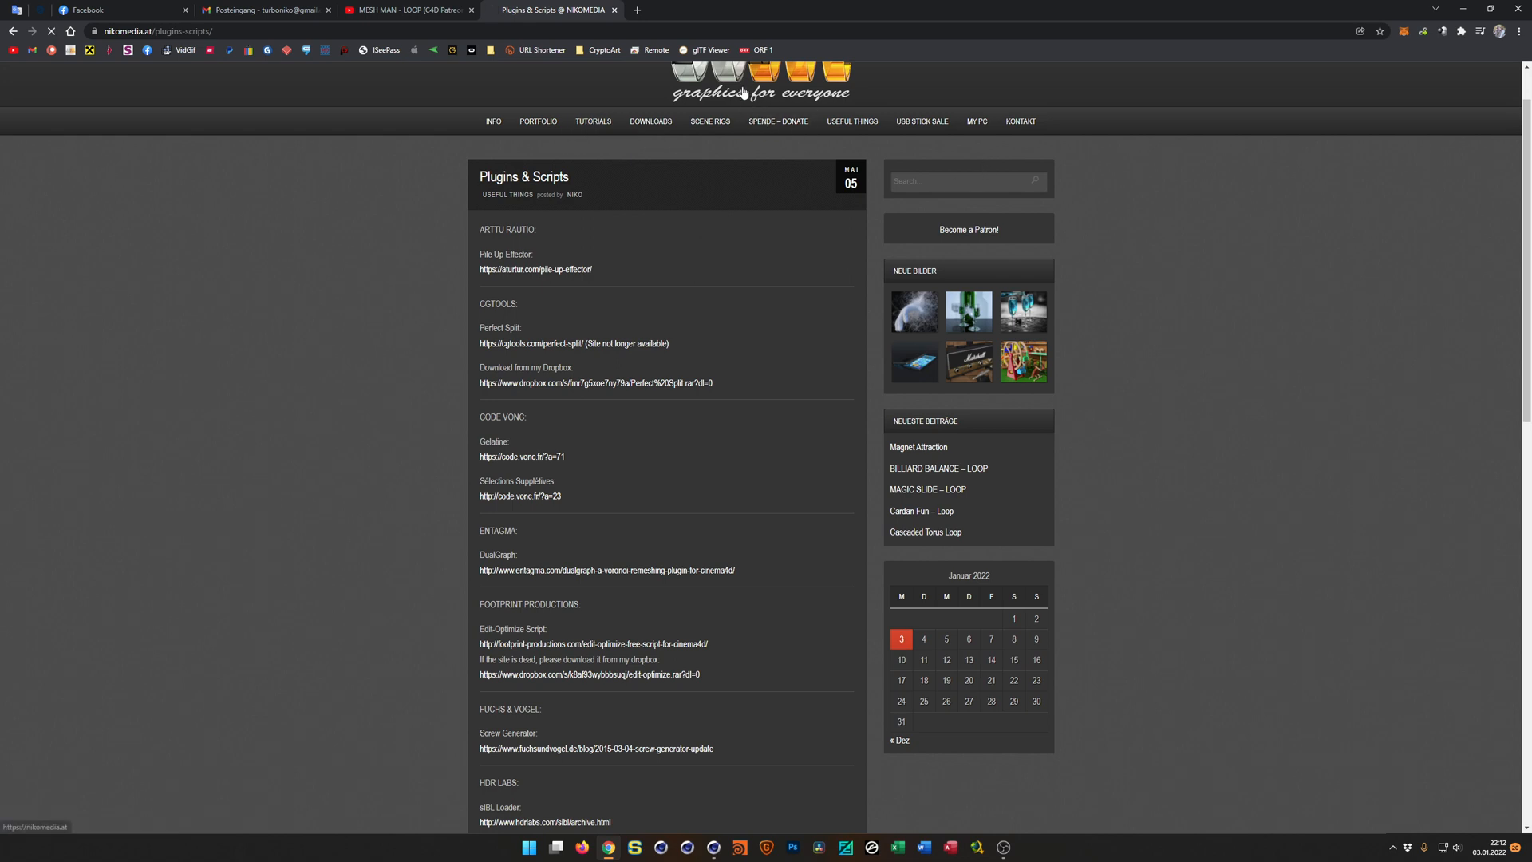
pyautogui.click(934, 247)
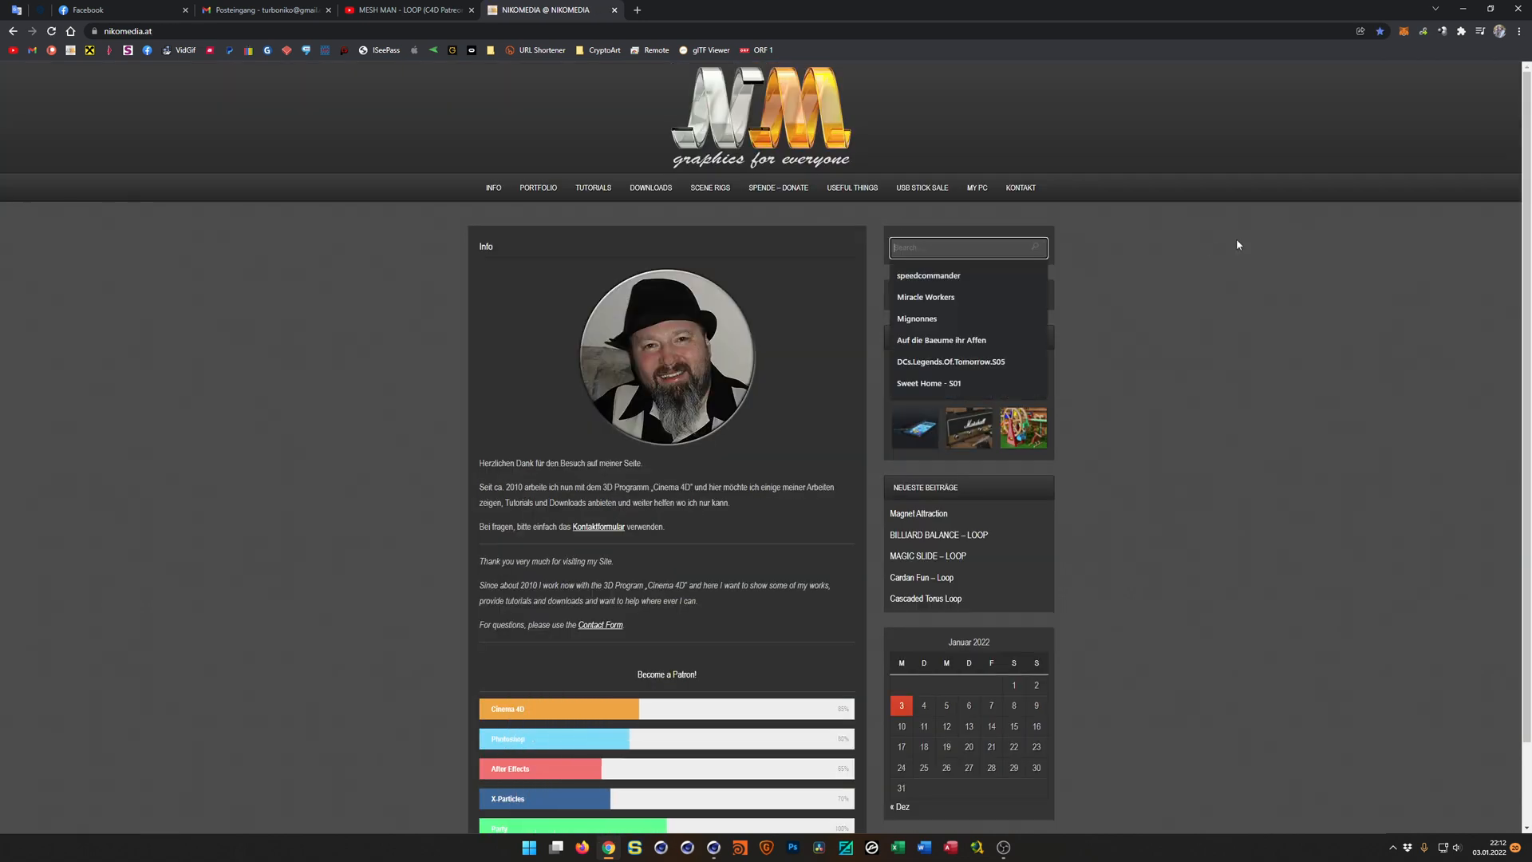
pyautogui.write('sibil')
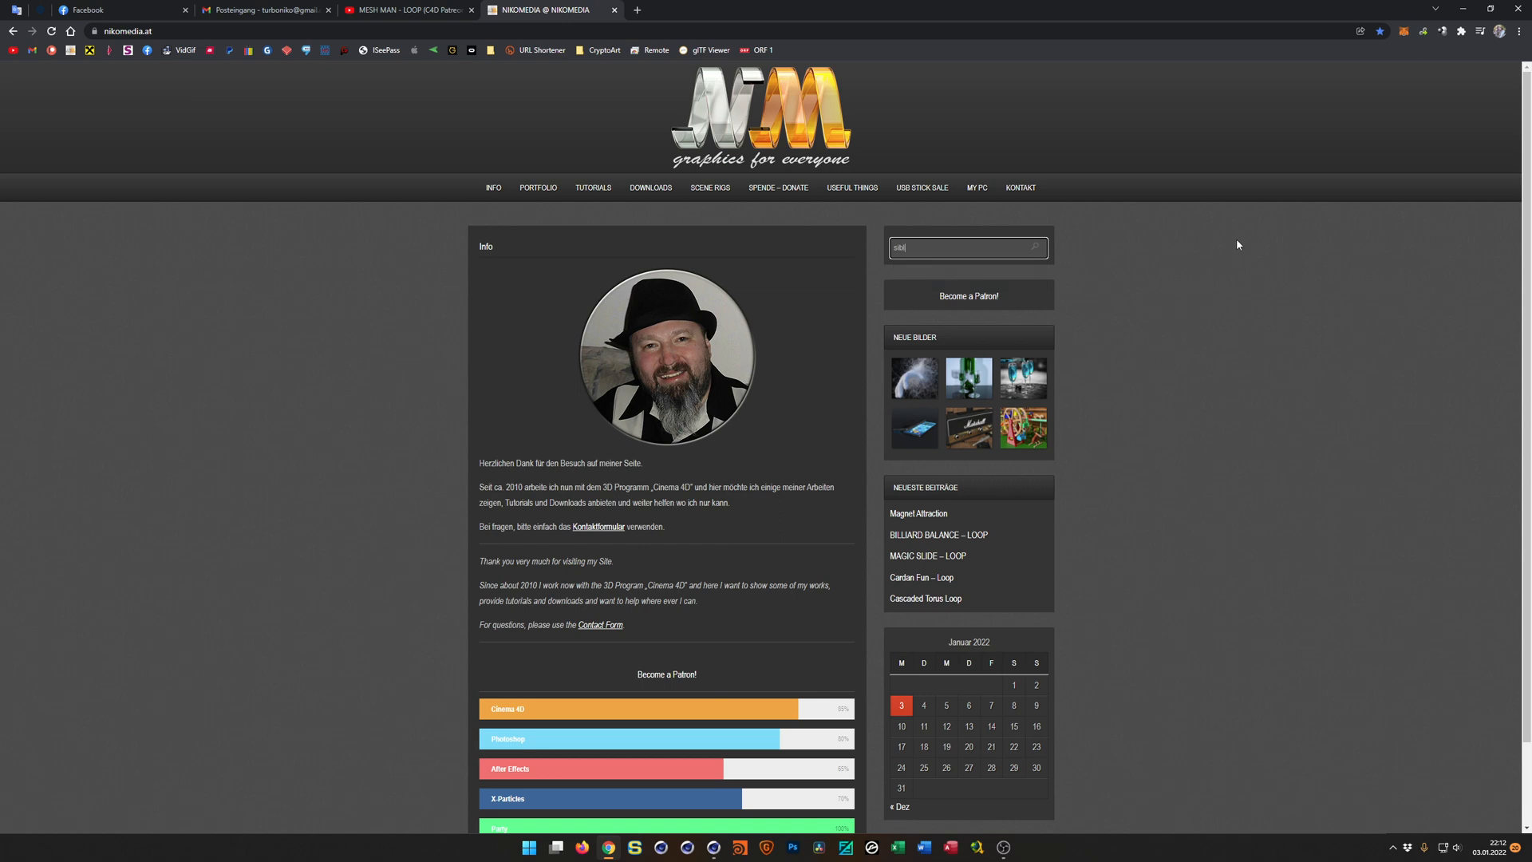
pyautogui.press('Return')
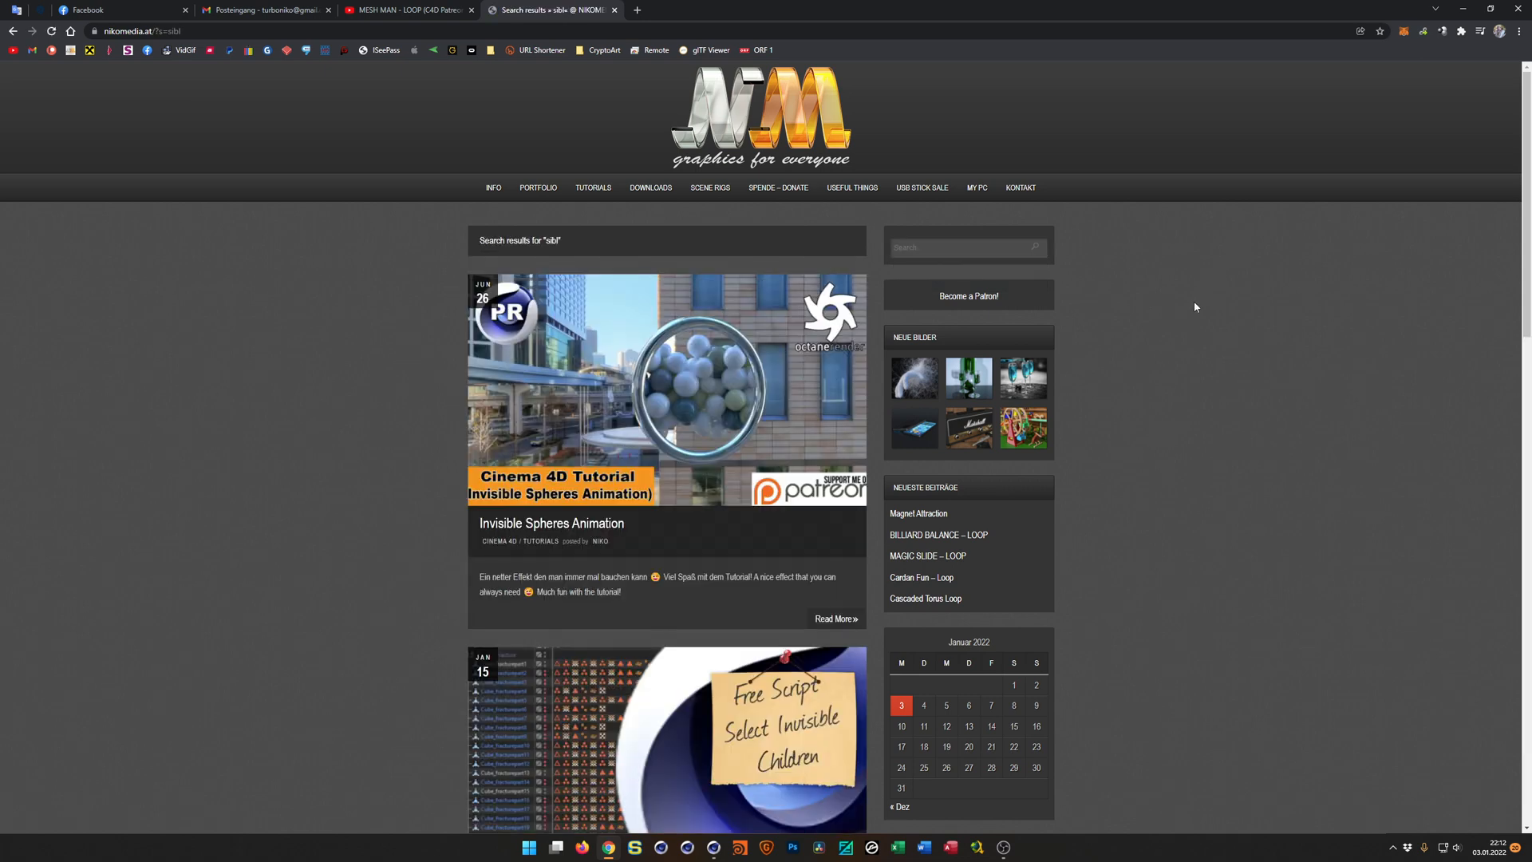
pyautogui.scroll(-3, 1153, 351)
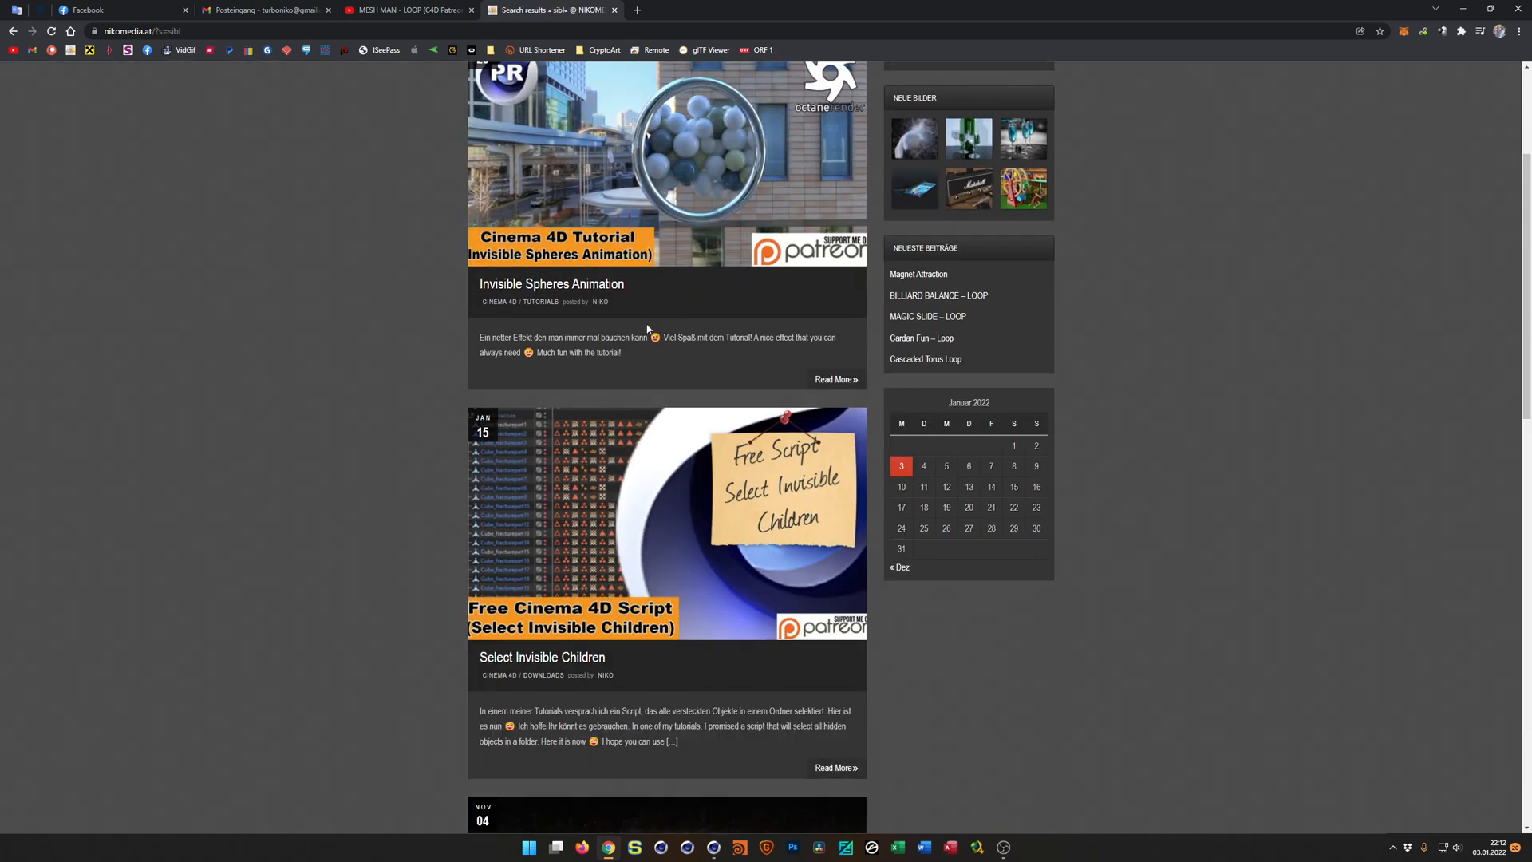
pyautogui.scroll(-15, 672, 317)
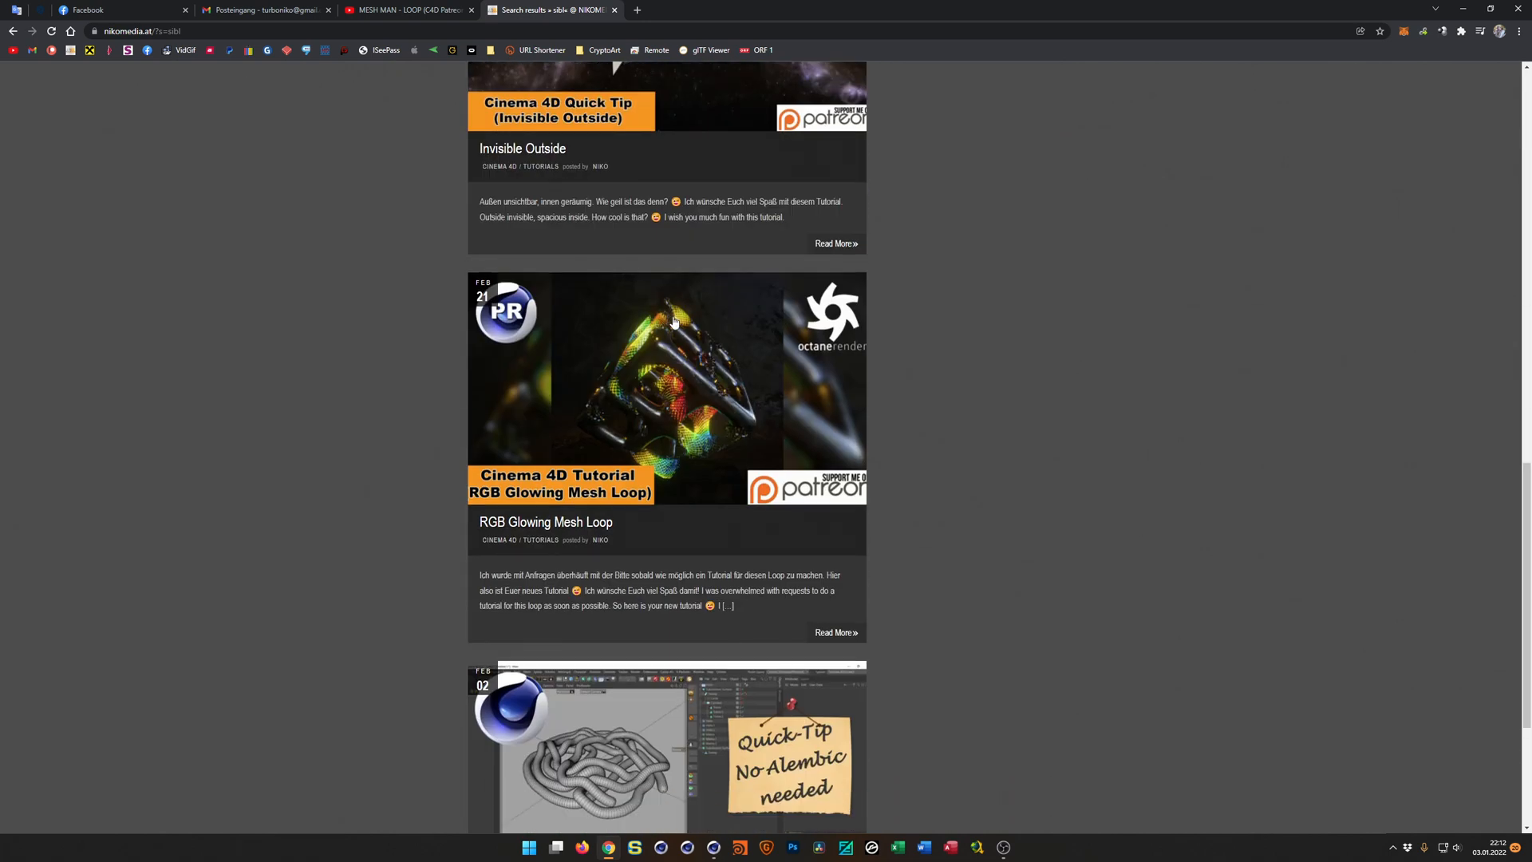
pyautogui.scroll(-2, 675, 322)
pyautogui.scroll(17, 674, 322)
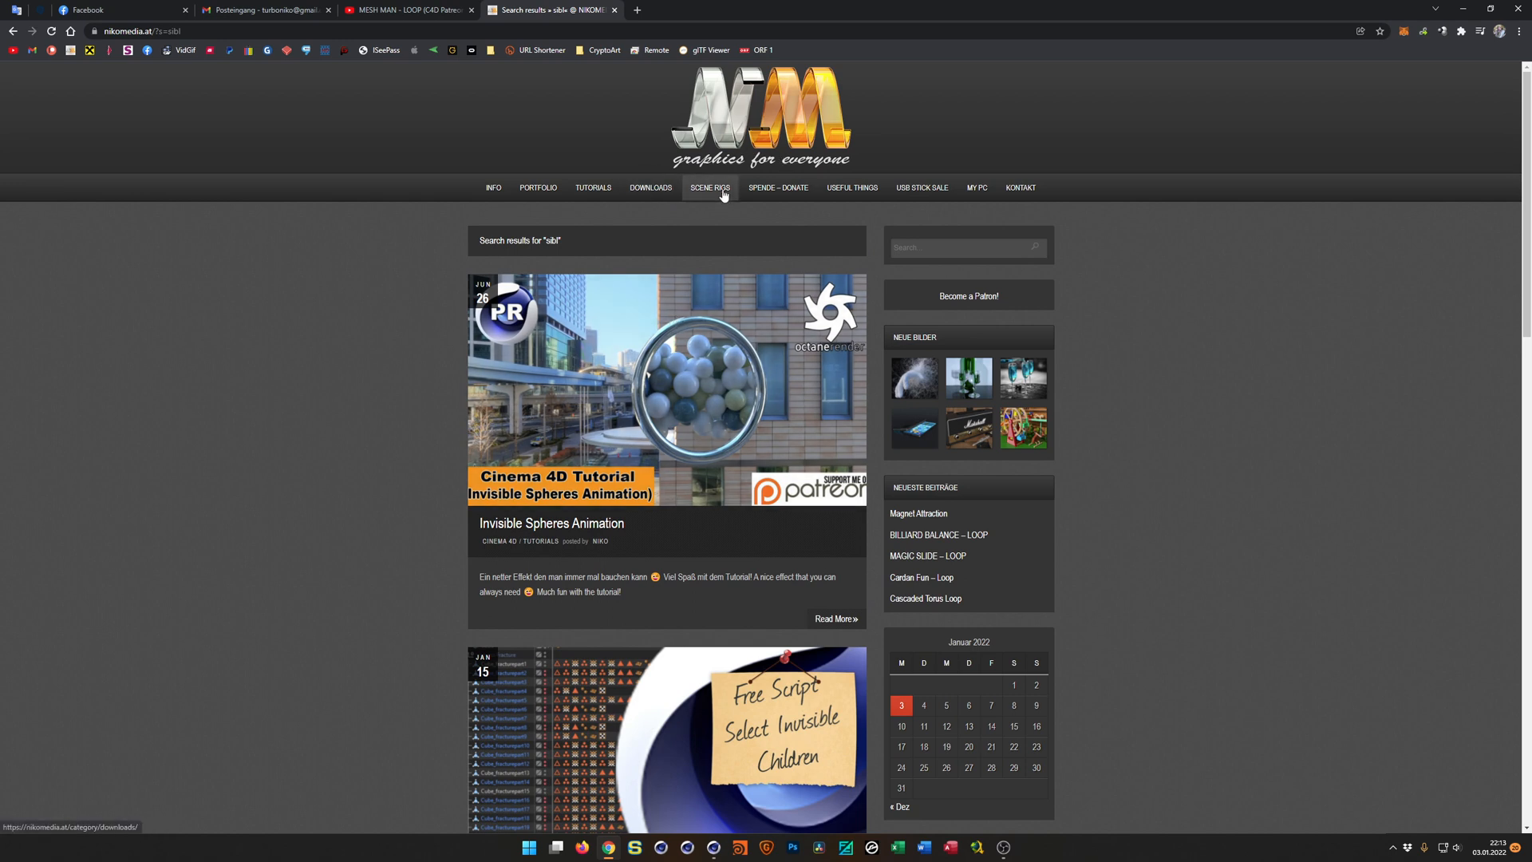
# View the site's Spende – Donate page and read the offer on its USB Stick Sale page.
pyautogui.moveTo(851, 195)
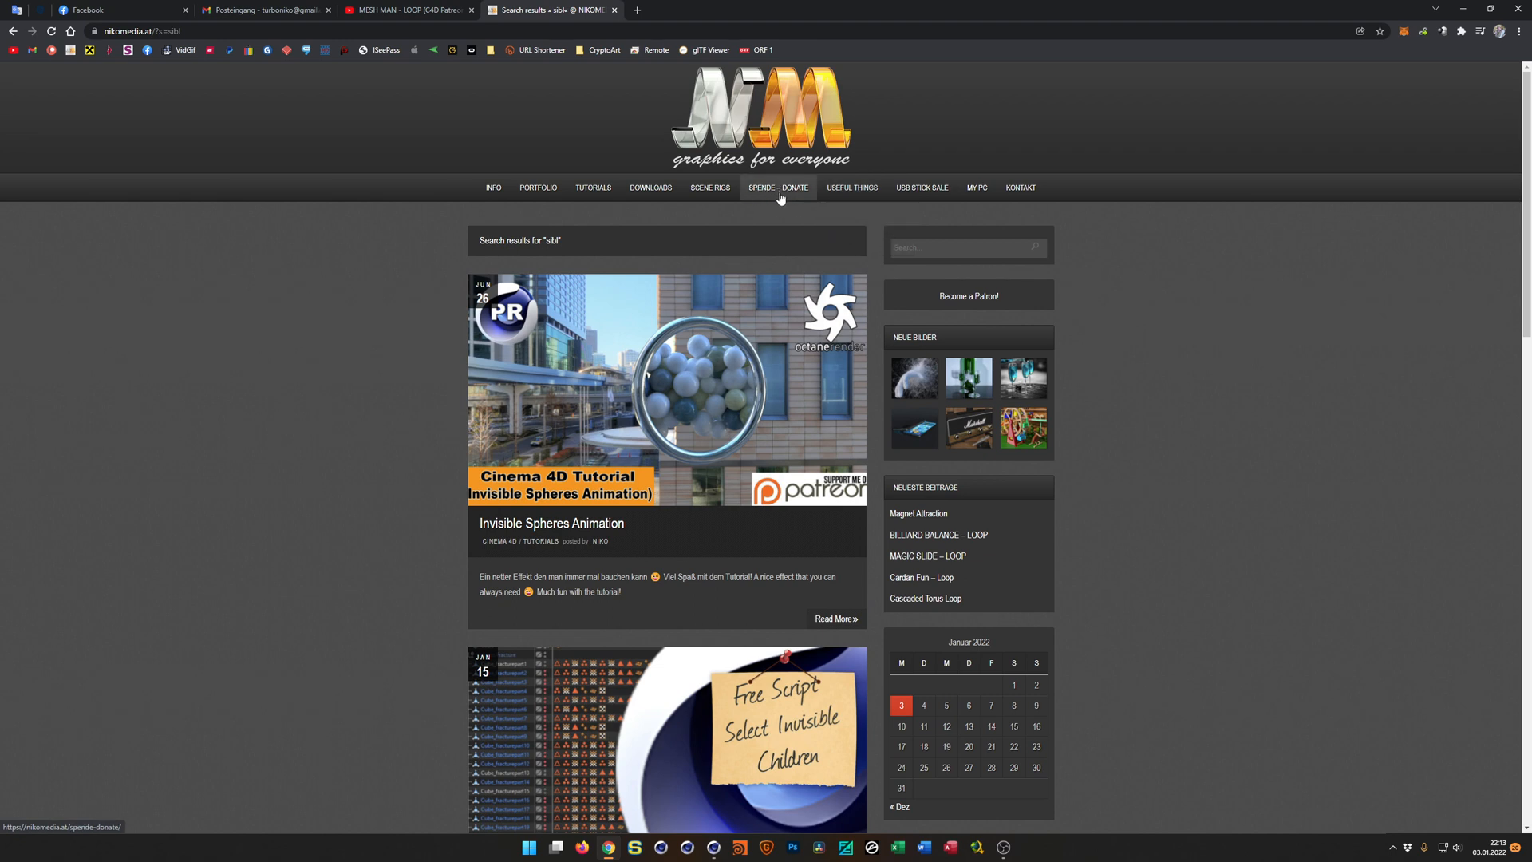
pyautogui.click(773, 196)
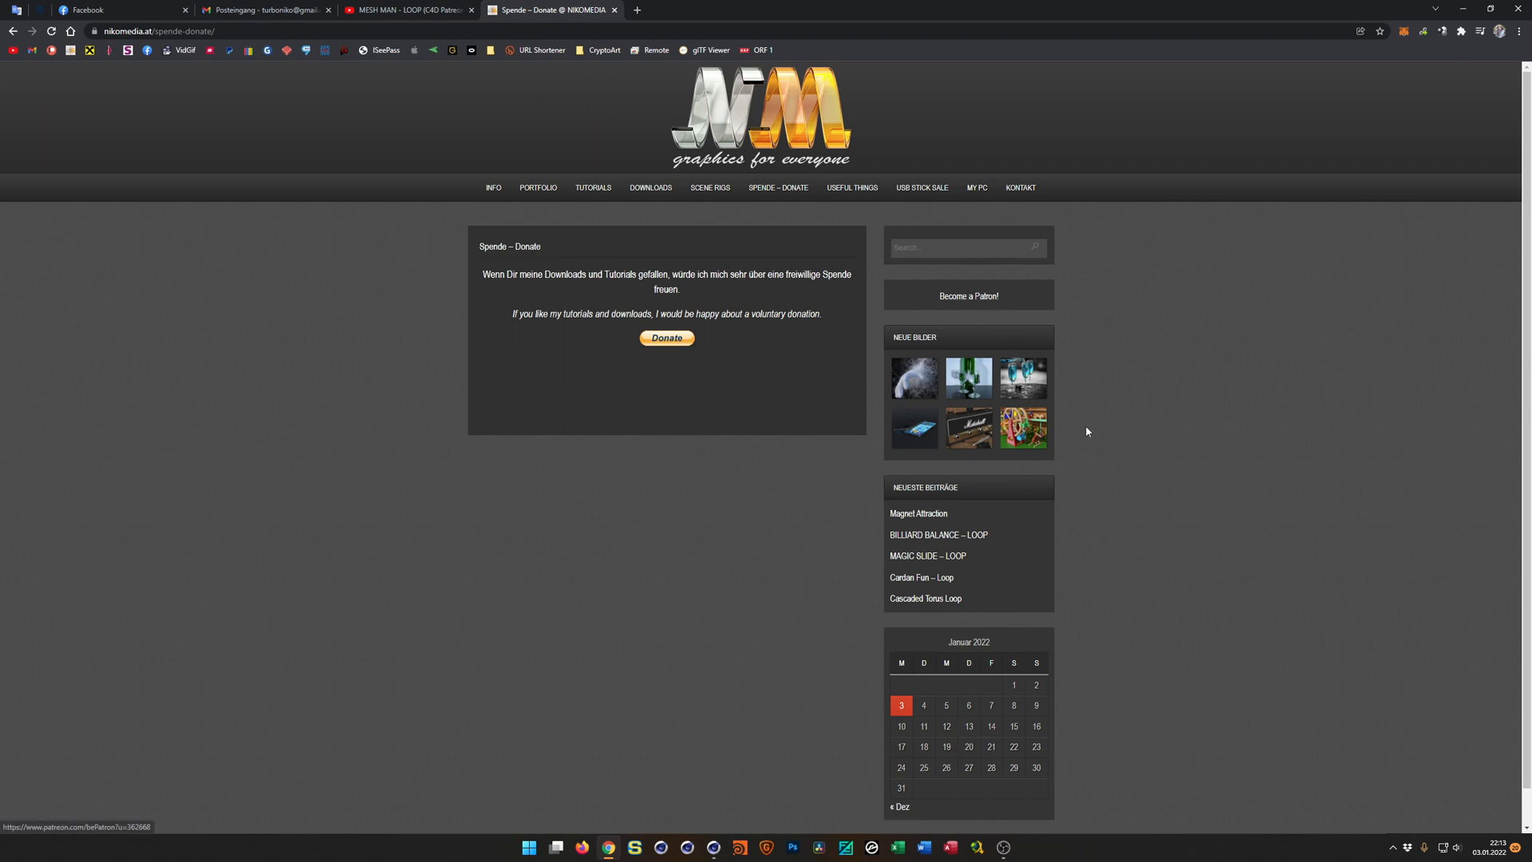
pyautogui.moveTo(574, 198)
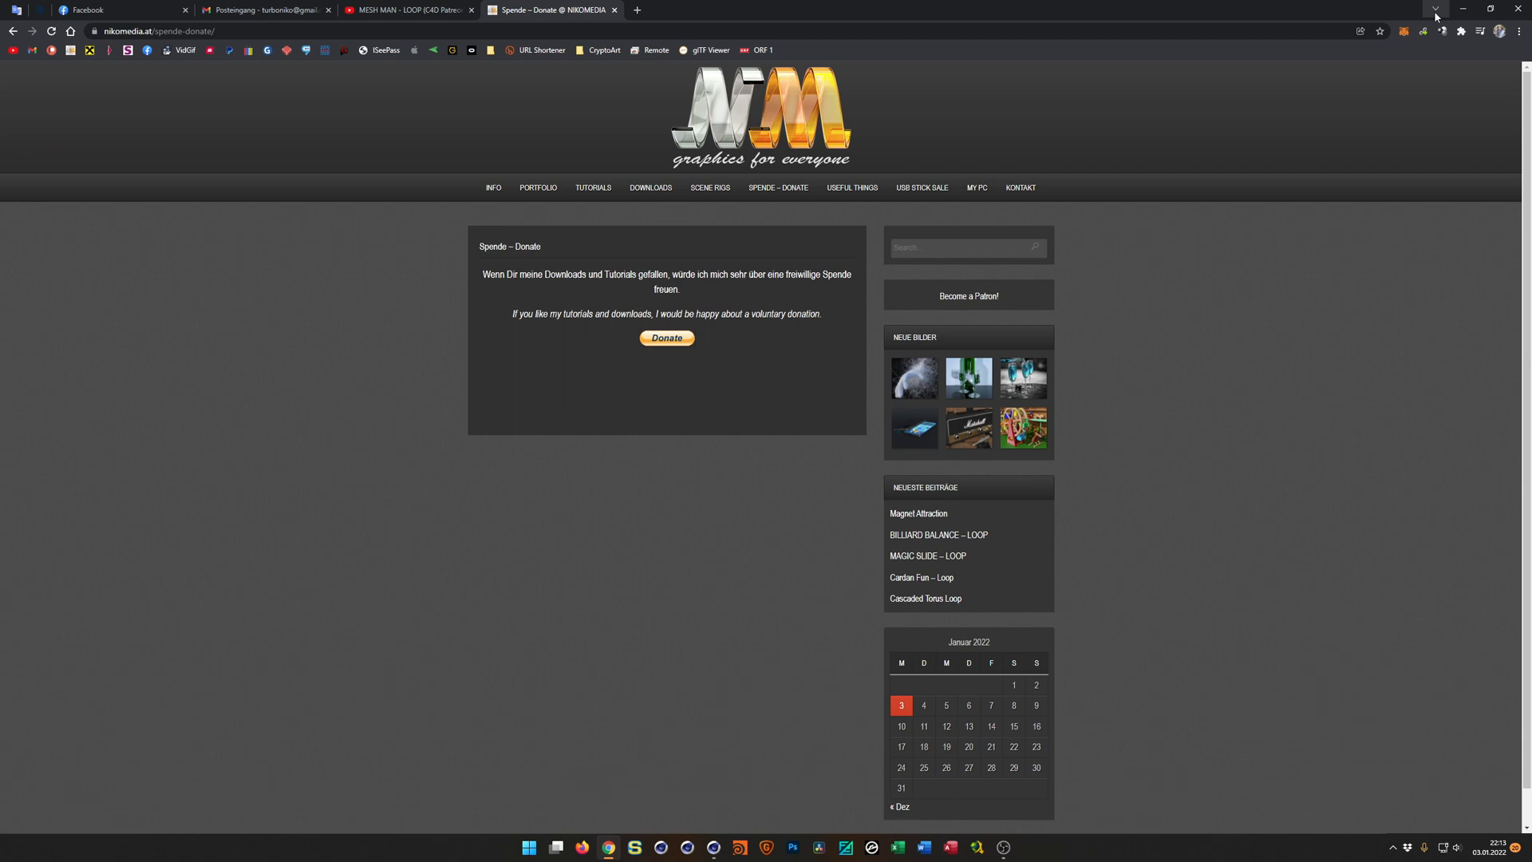
pyautogui.click(932, 191)
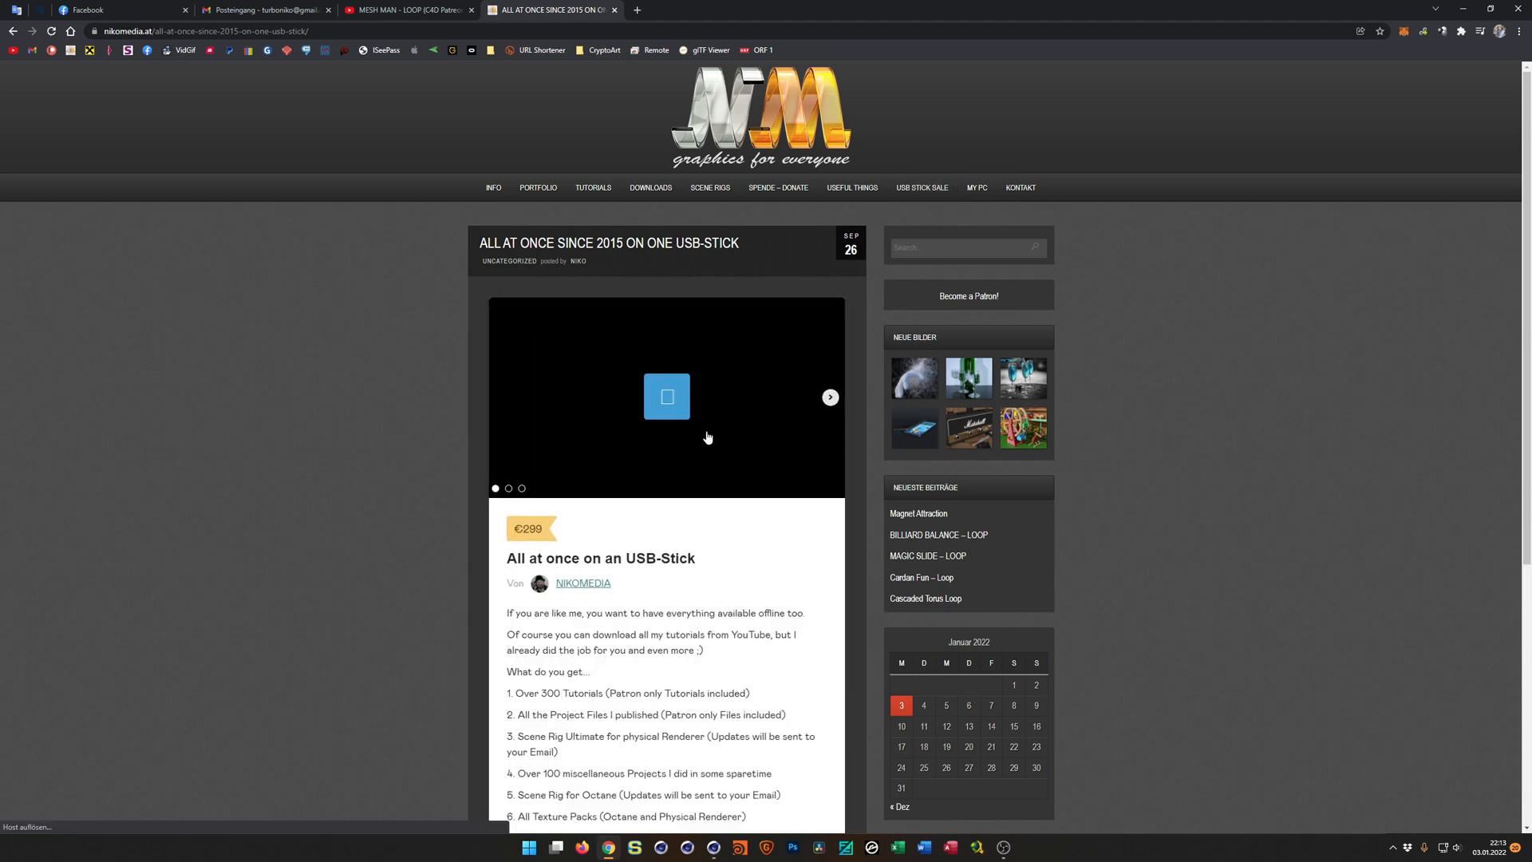
pyautogui.scroll(-5, 763, 522)
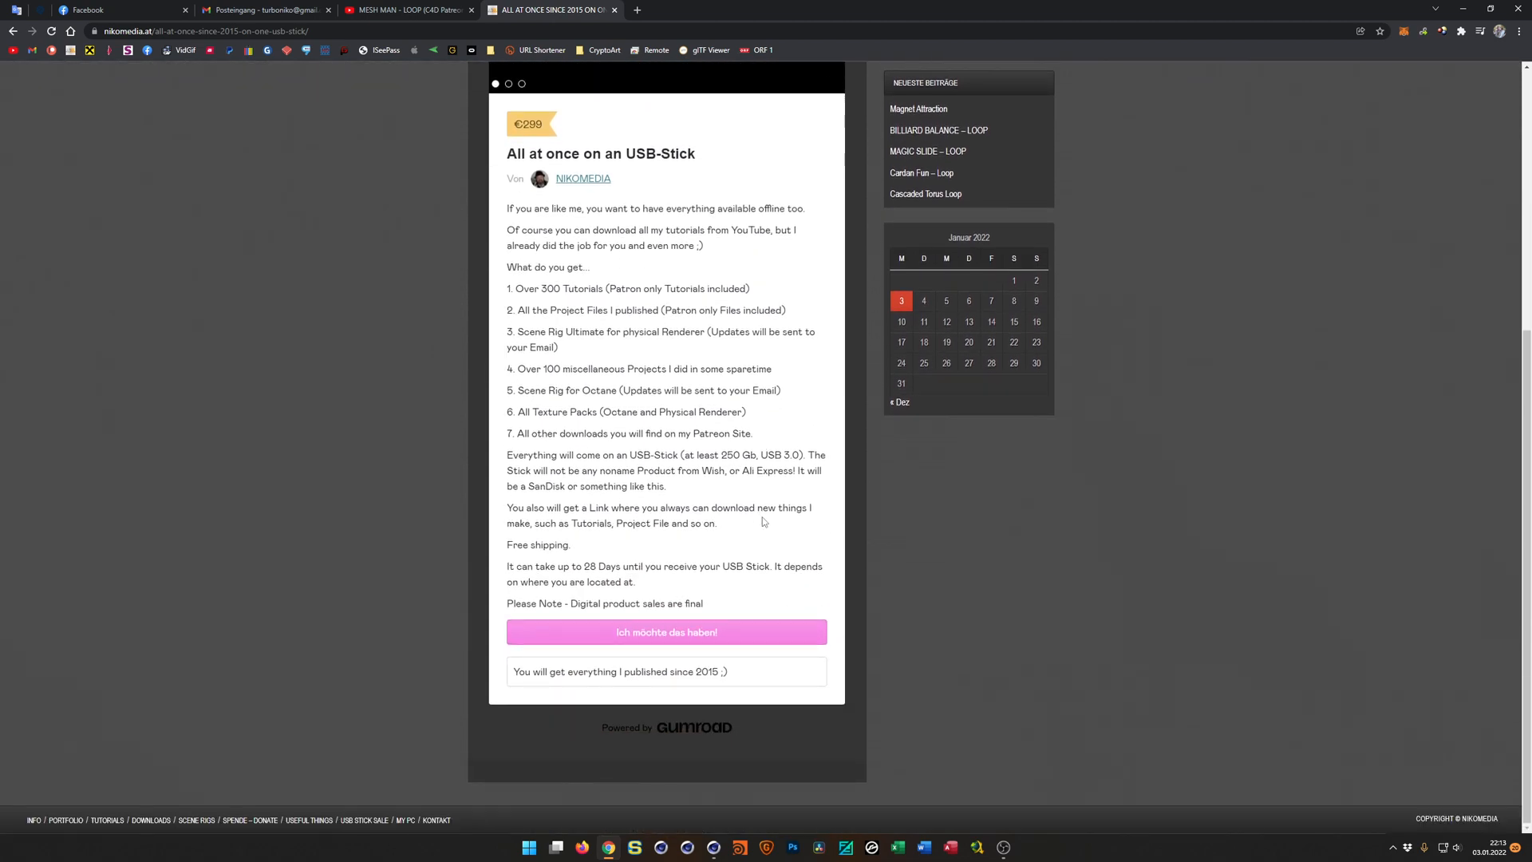
pyautogui.scroll(5, 764, 522)
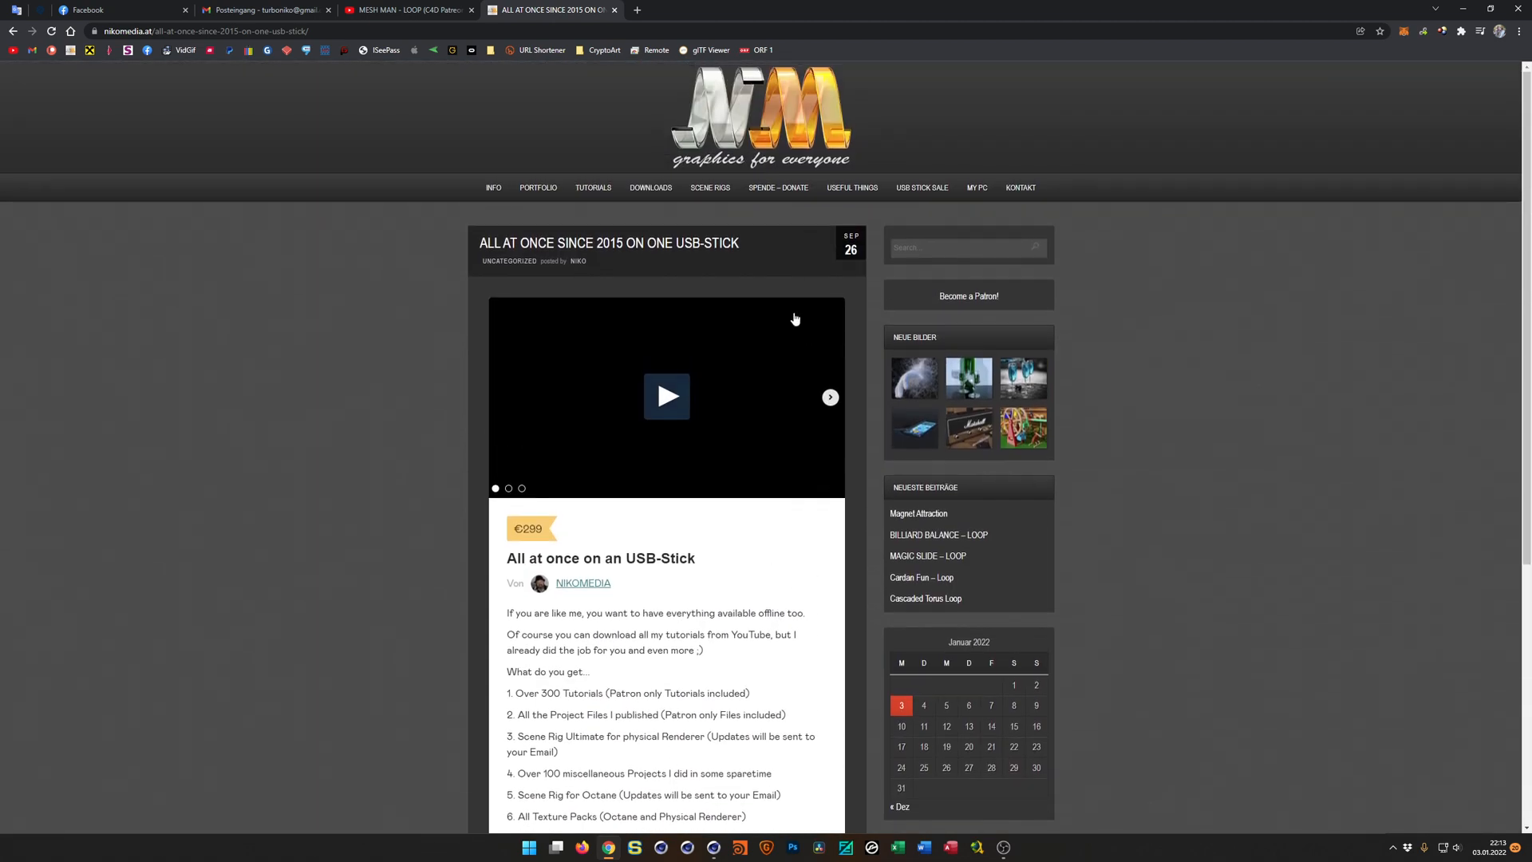
# Close the USB stick offer page and switch back to the Cubes_Tutorial.c4d project in Cinema 4D.
pyautogui.middleClick(546, 16)
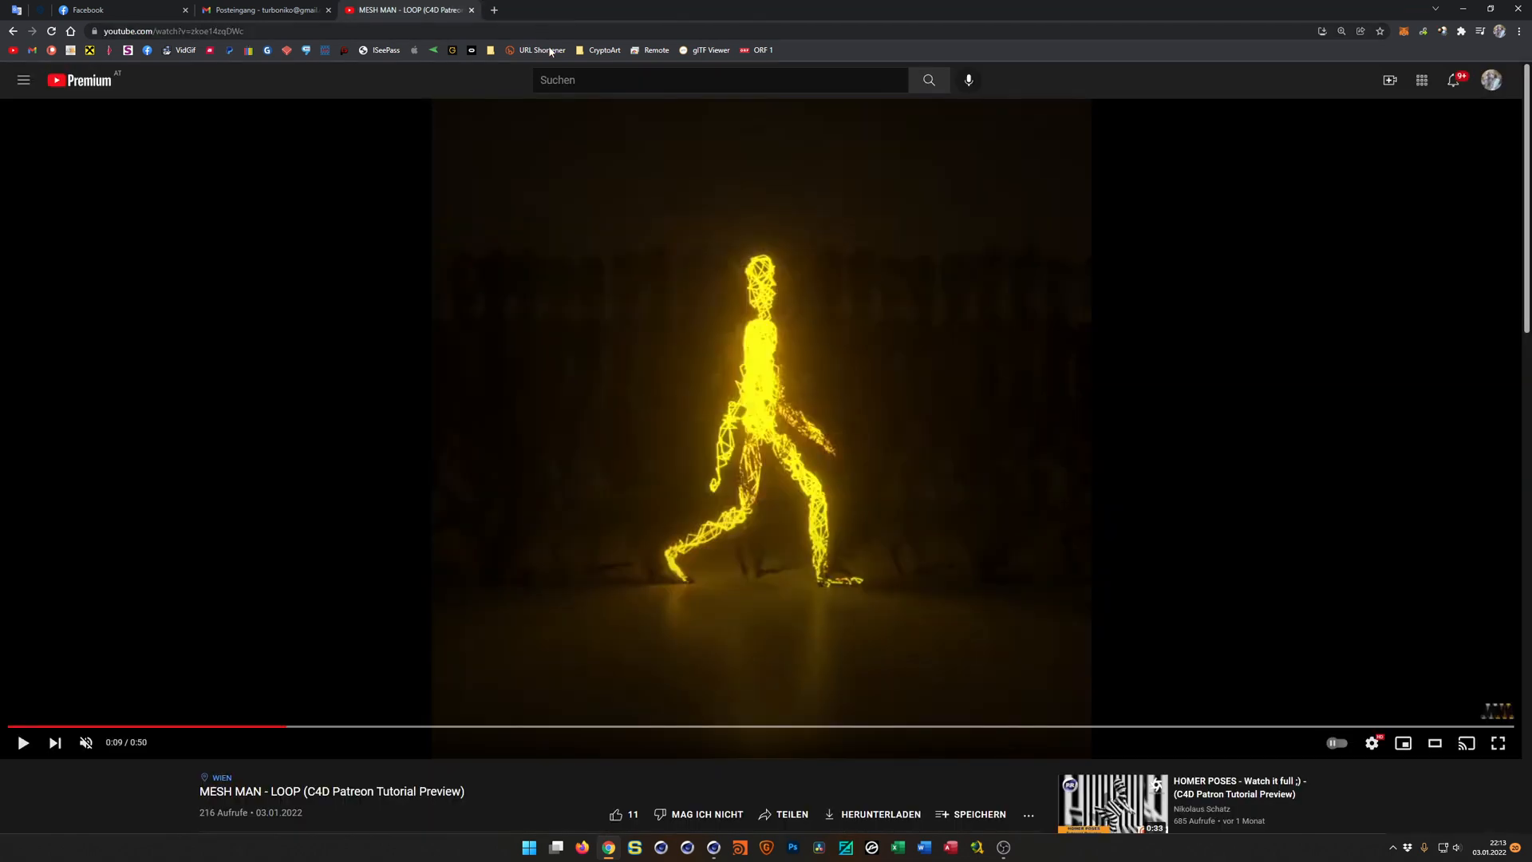
pyautogui.click(1462, 8)
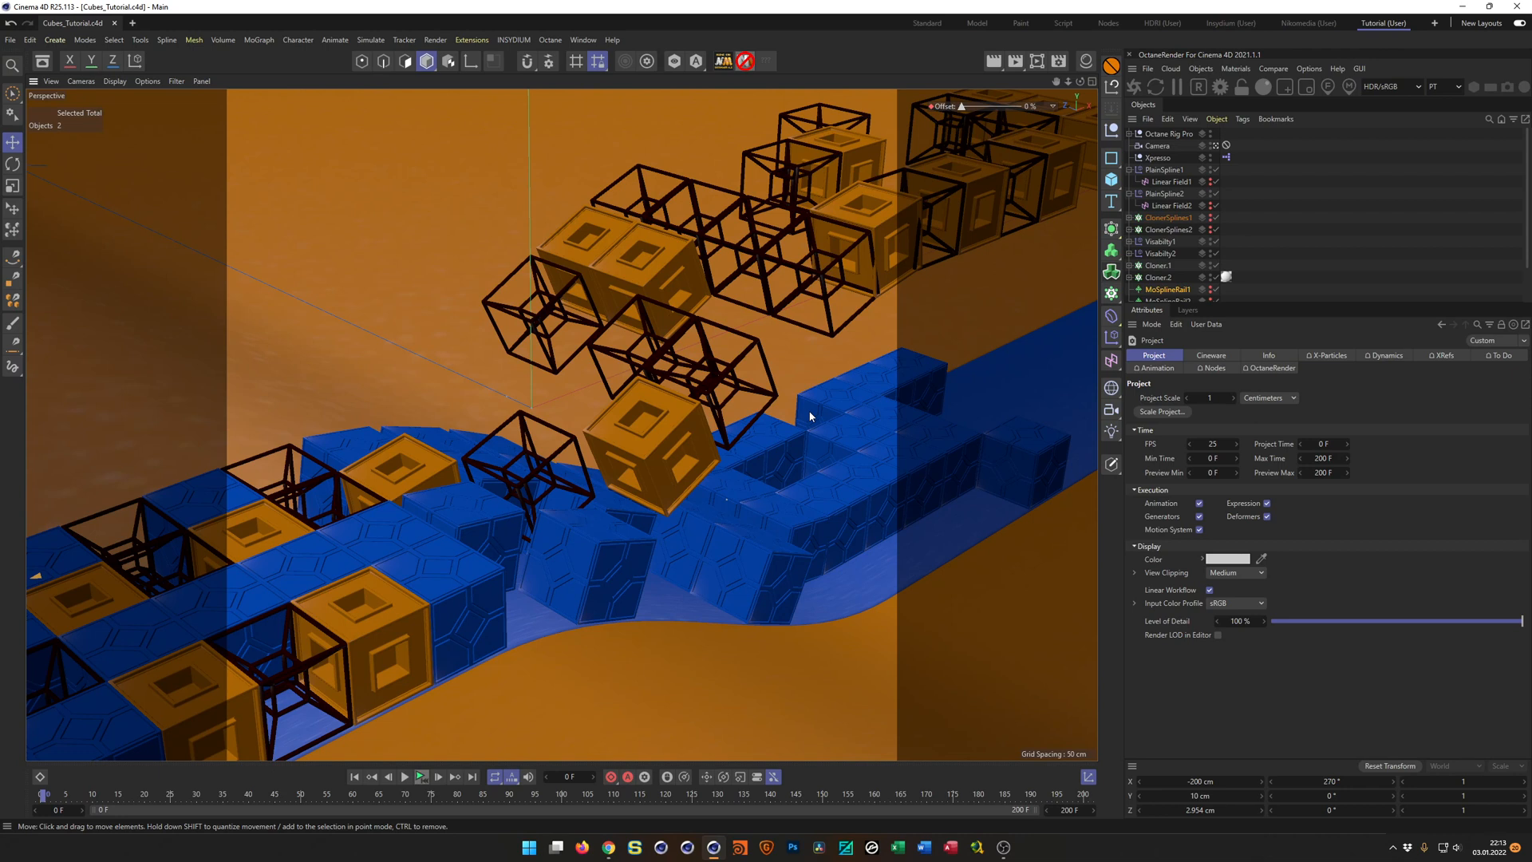